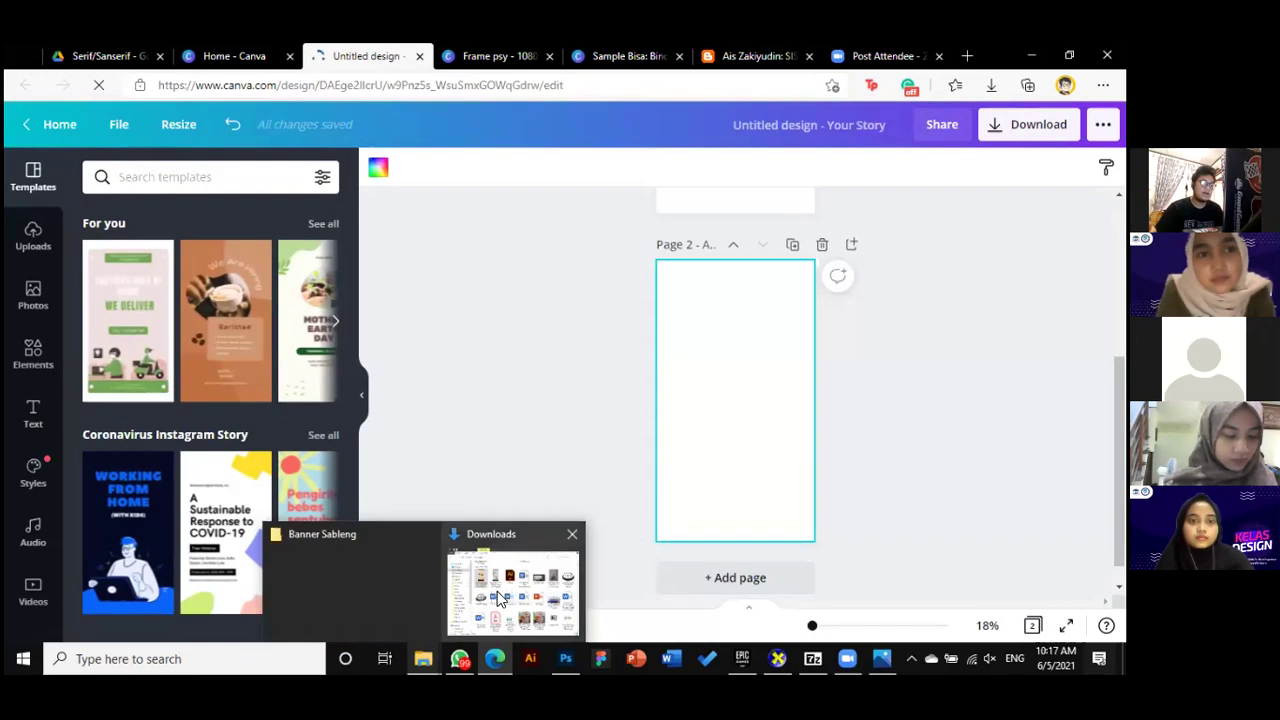
Check the Downloads folder, put it away, and bring up Canva's Uploads image library
{"action": "left_click", "coordinate": [502, 598]}
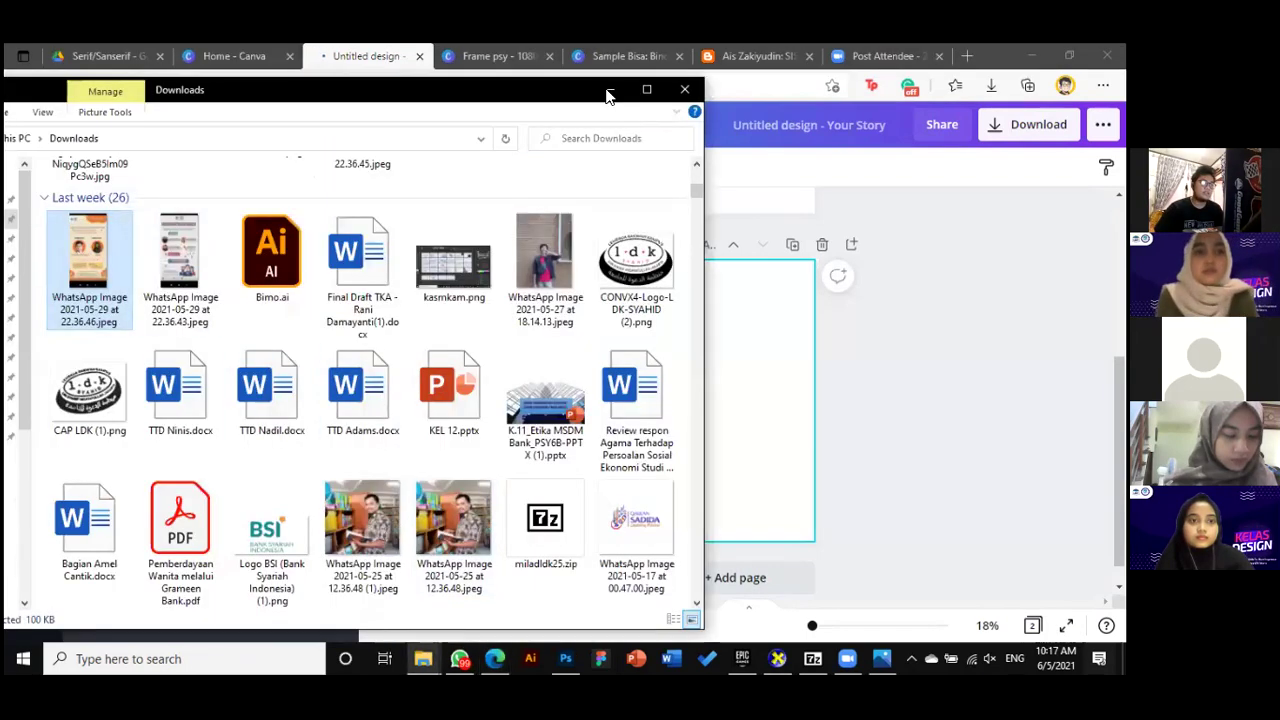
{"action": "left_click", "coordinate": [609, 90]}
{"action": "left_click", "coordinate": [33, 236]}
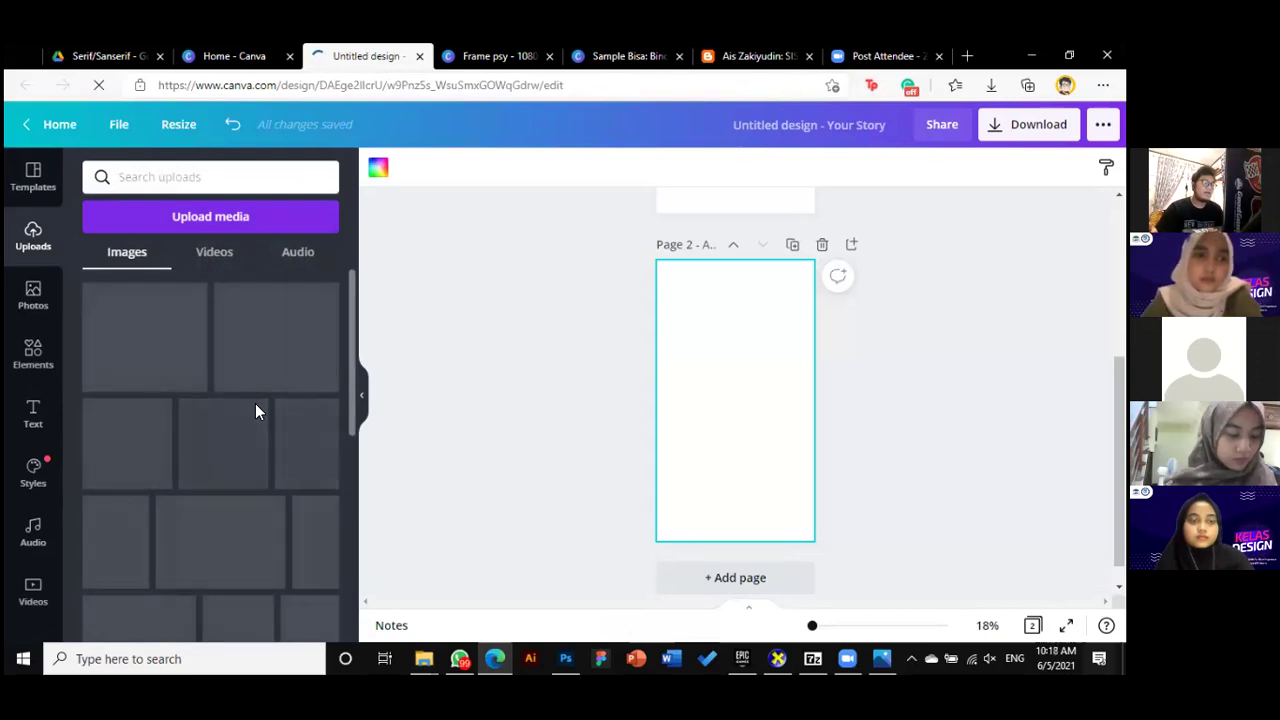
Add the orange 'BISA: Bincang Seputar Akuntansi' poster to Page 2, enlarged to fill it and centred
{"action": "scroll", "coordinate": [294, 418], "scroll_direction": "down", "scroll_amount": 2}
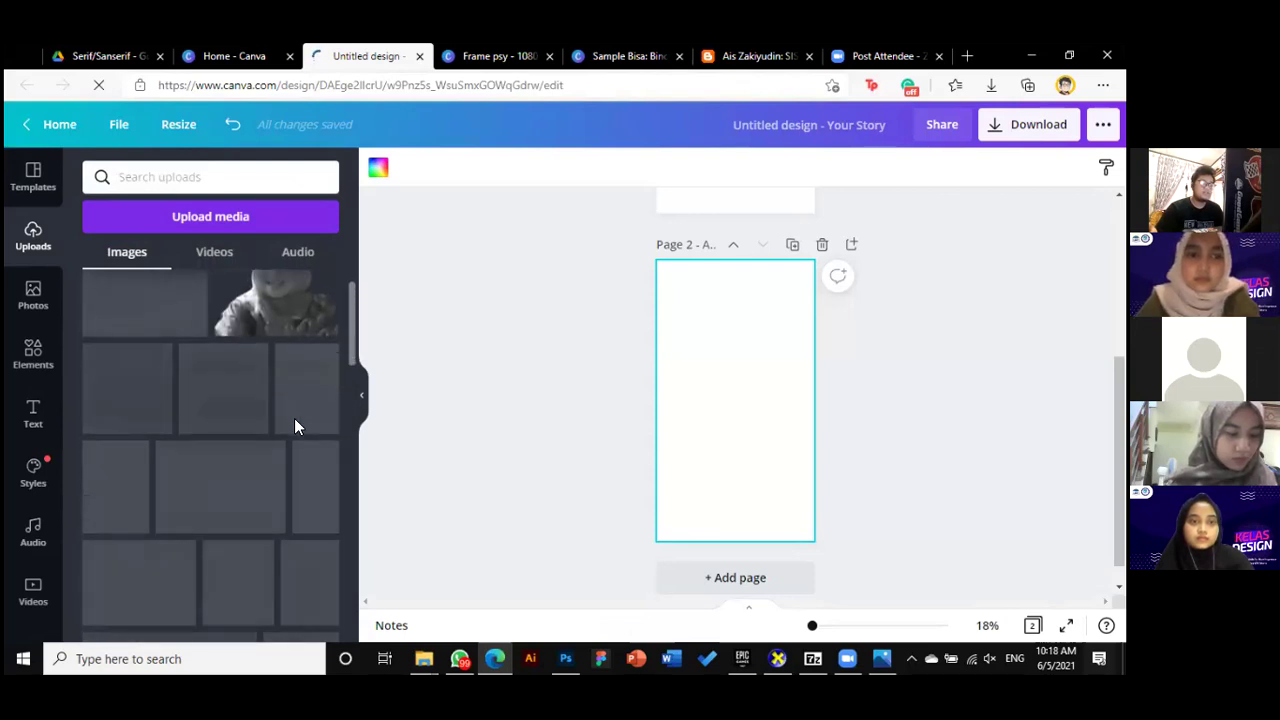
{"action": "scroll", "coordinate": [294, 418], "scroll_direction": "down", "scroll_amount": 1}
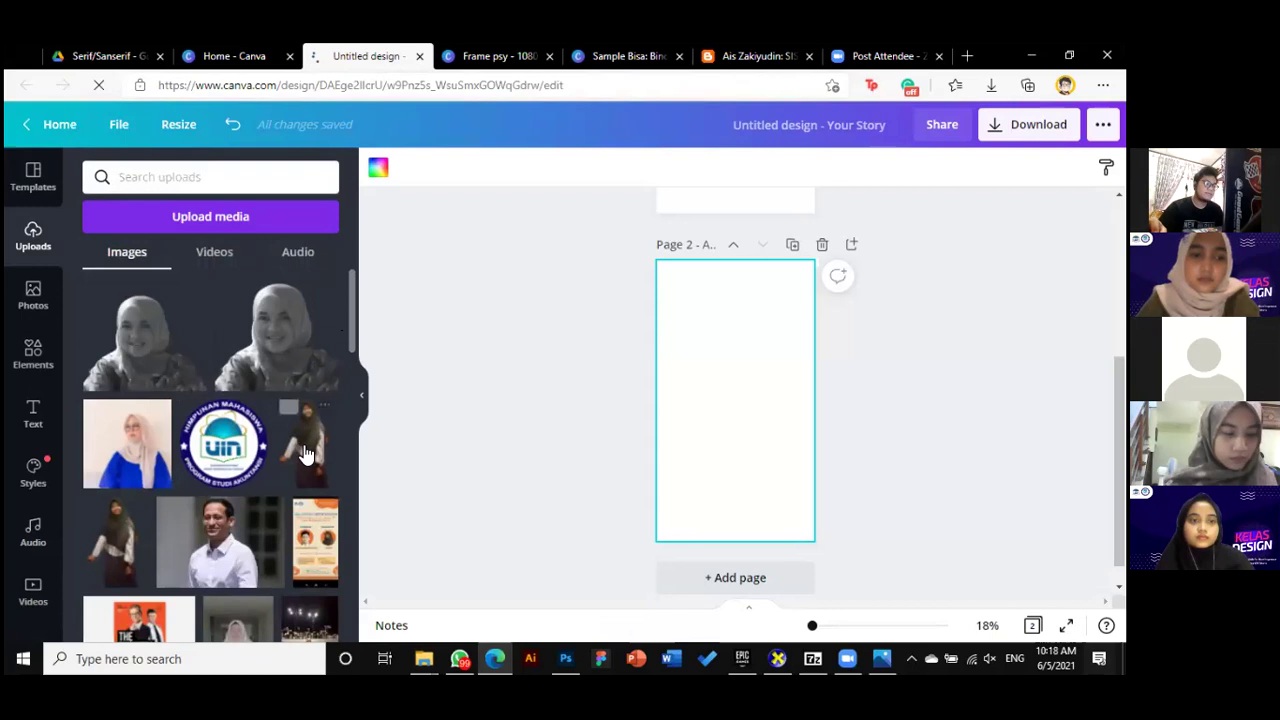
{"action": "left_click", "coordinate": [315, 522]}
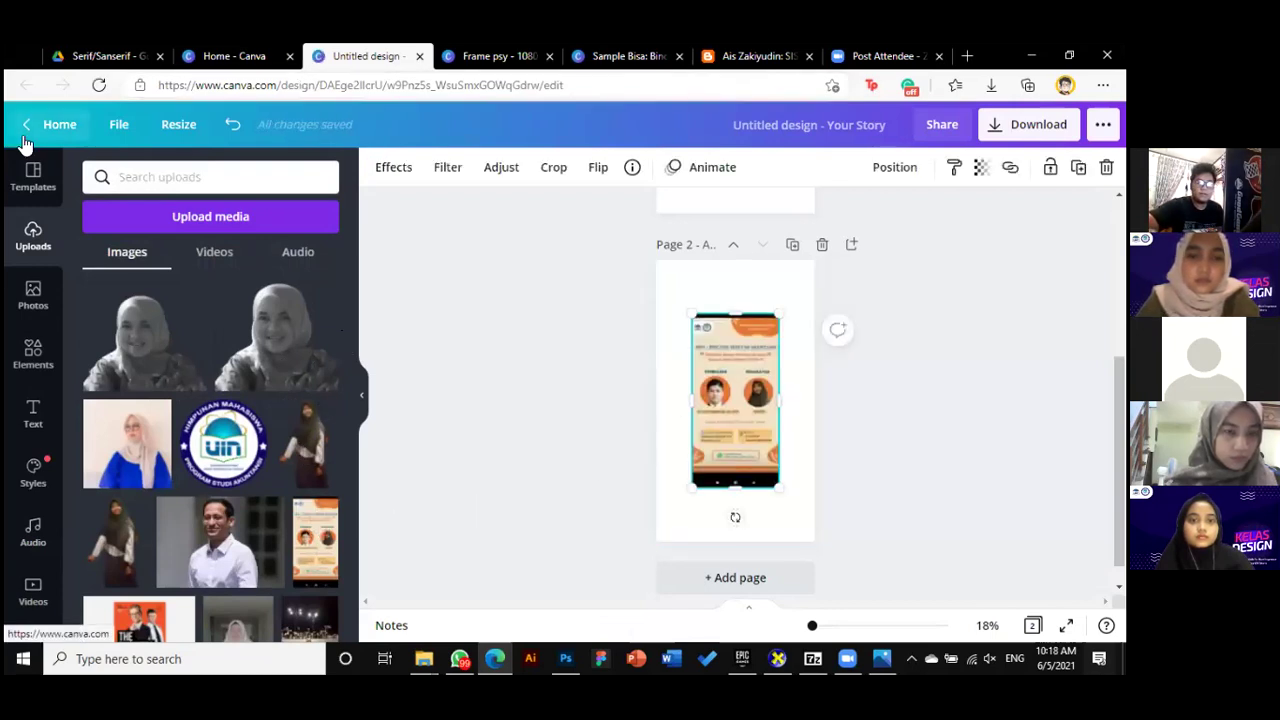
{"action": "left_click", "coordinate": [362, 401]}
{"action": "left_click_drag", "start_coordinate": [628, 485], "coordinate": [674, 563]}
{"action": "left_click_drag", "start_coordinate": [643, 491], "coordinate": [647, 487]}
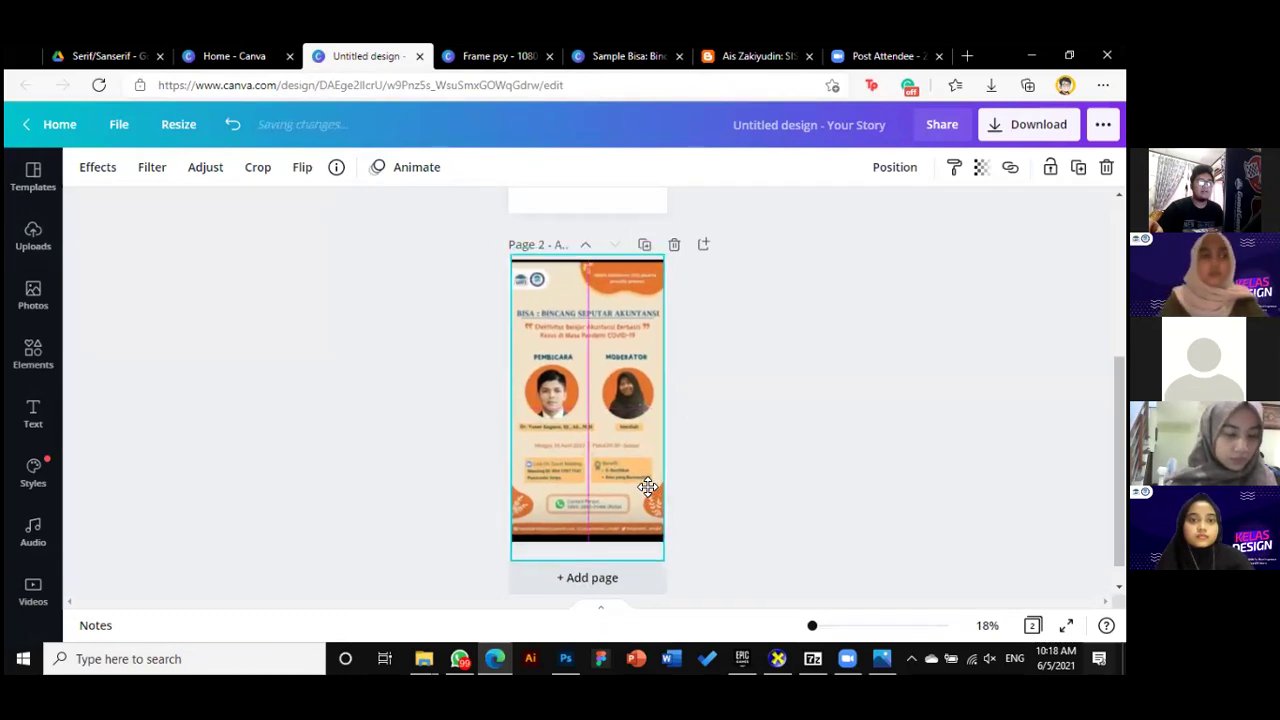
{"action": "left_click", "coordinate": [774, 459]}
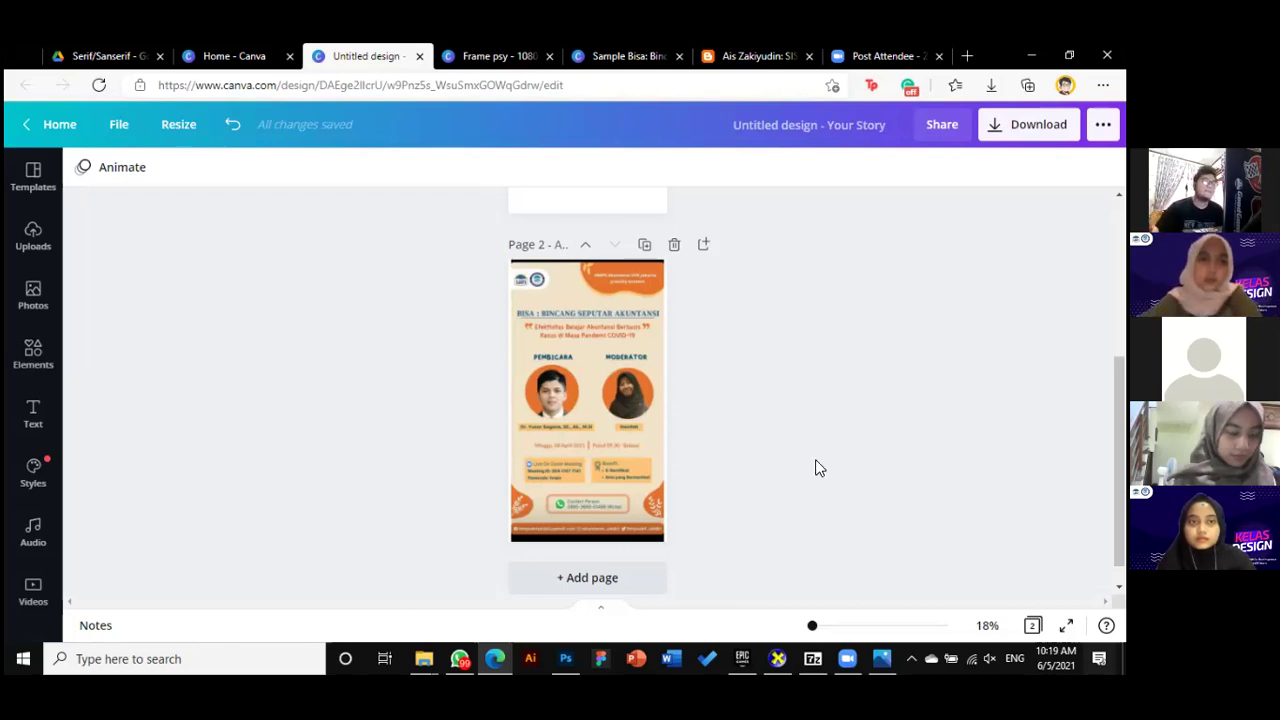
Search the template gallery for 'seminar' and browse the results
{"action": "scroll", "coordinate": [774, 461], "scroll_direction": "up", "scroll_amount": 3}
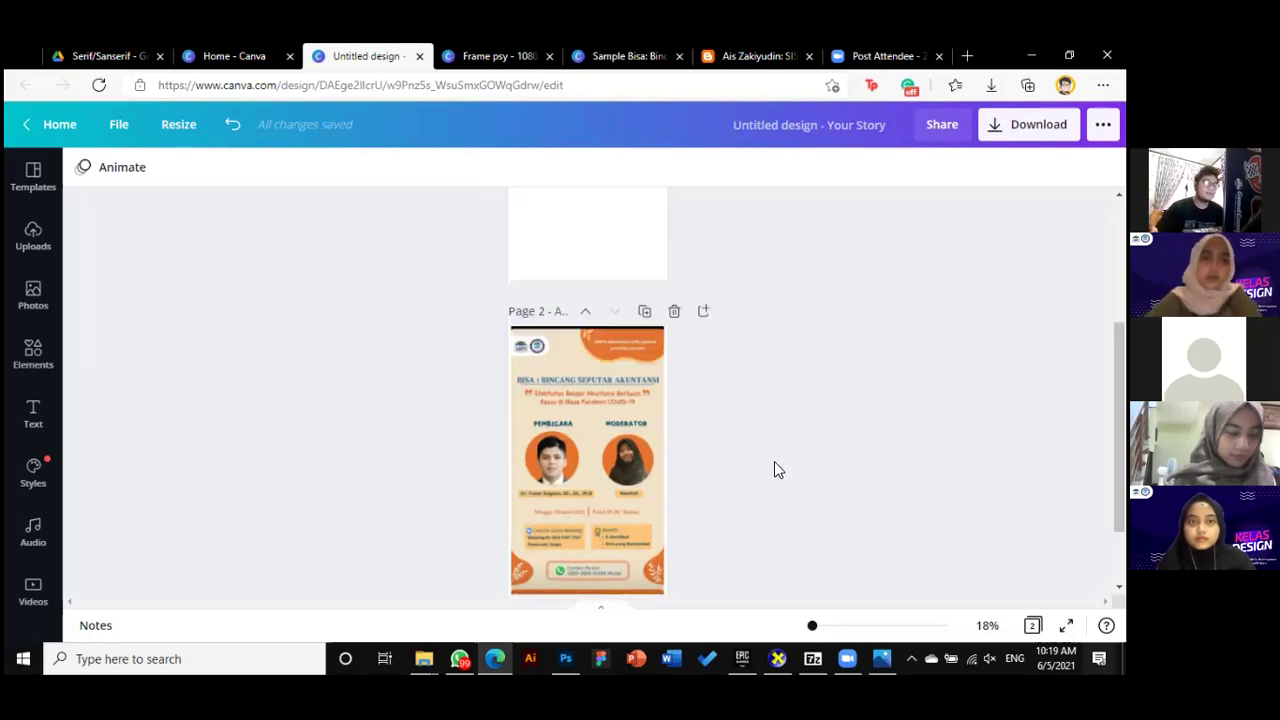
{"action": "left_click", "coordinate": [34, 189]}
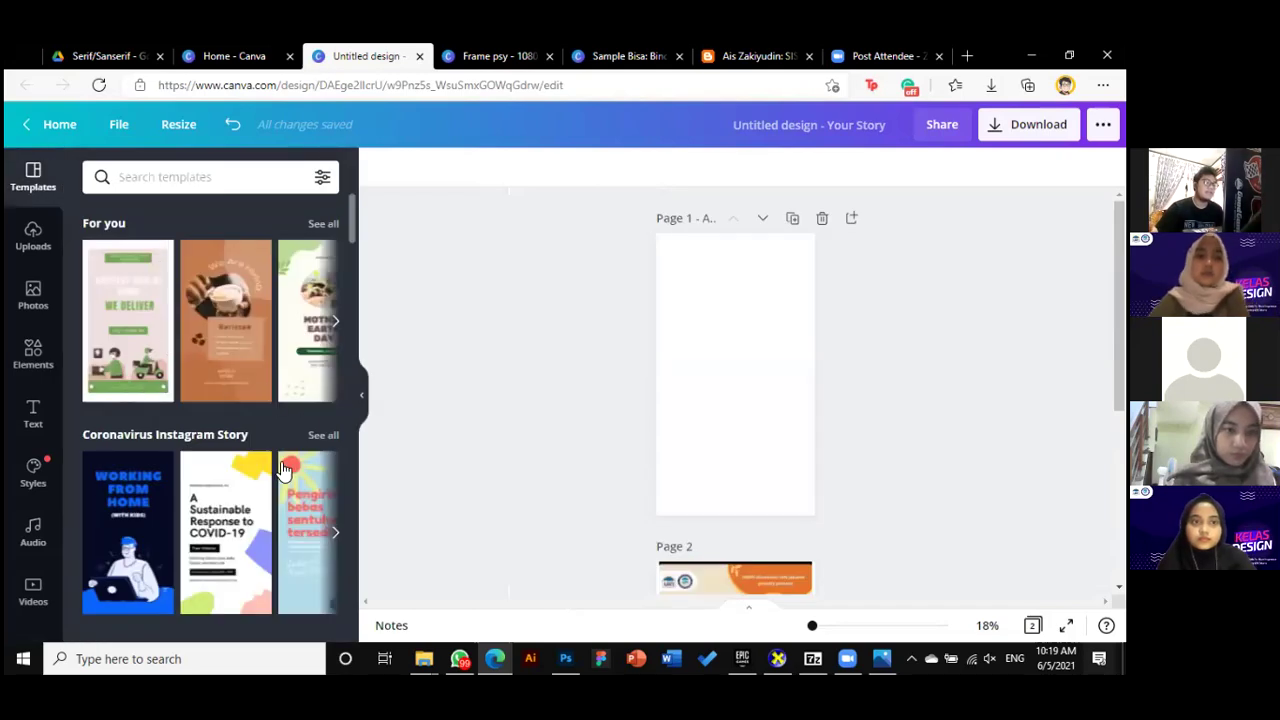
{"action": "scroll", "coordinate": [280, 458], "scroll_direction": "down", "scroll_amount": 5}
{"action": "scroll", "coordinate": [278, 445], "scroll_direction": "up", "scroll_amount": 5}
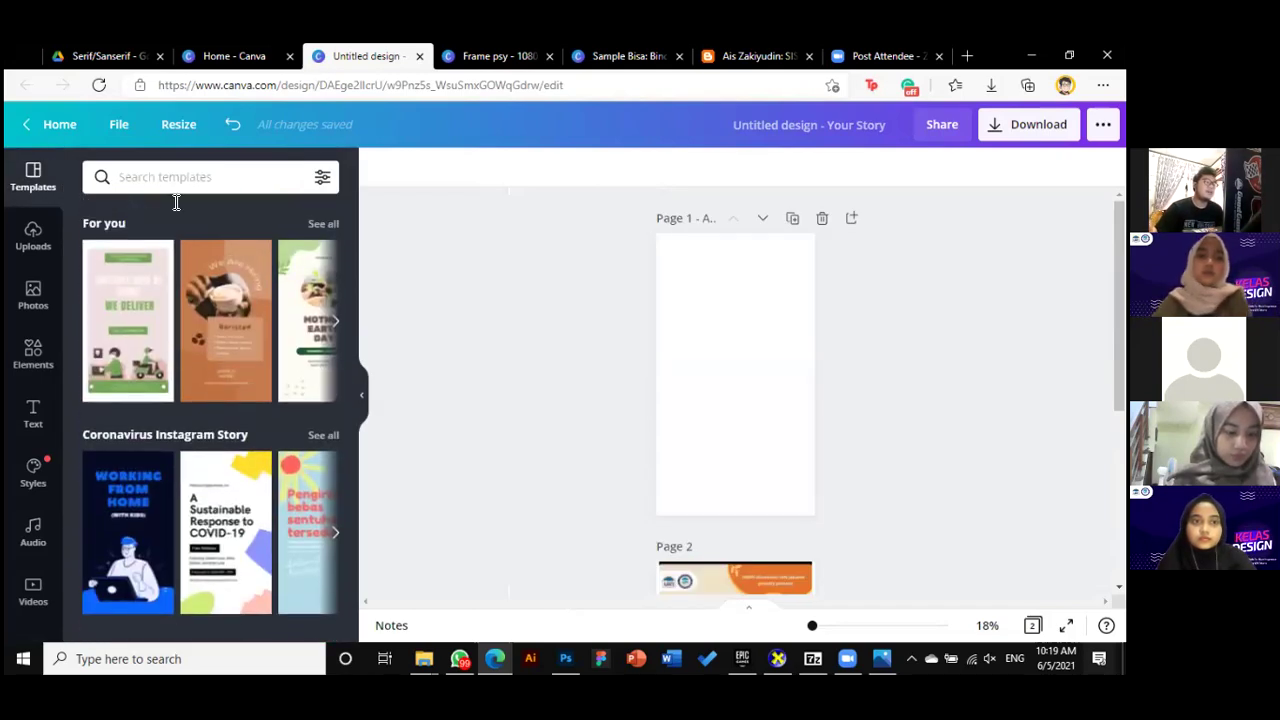
{"action": "left_click", "coordinate": [181, 176]}
{"action": "type", "text": "seminar"}
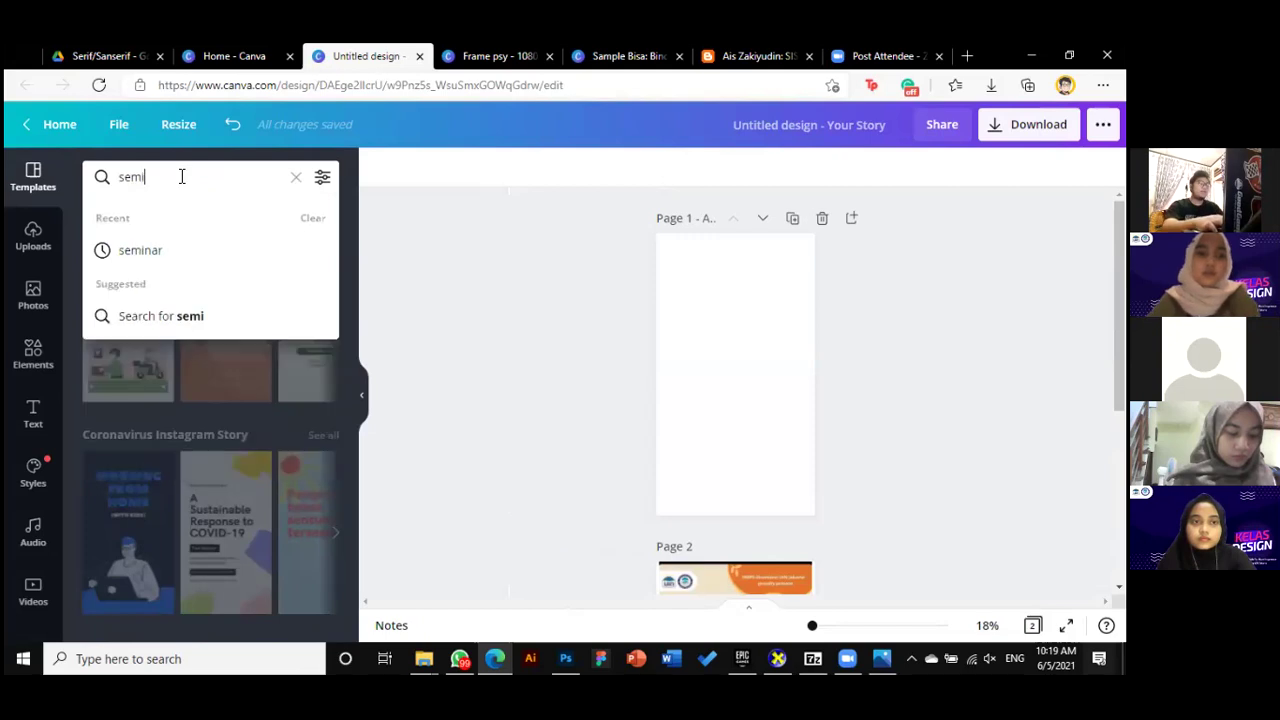
{"action": "key", "text": "Return"}
{"action": "scroll", "coordinate": [247, 267], "scroll_direction": "down", "scroll_amount": 3}
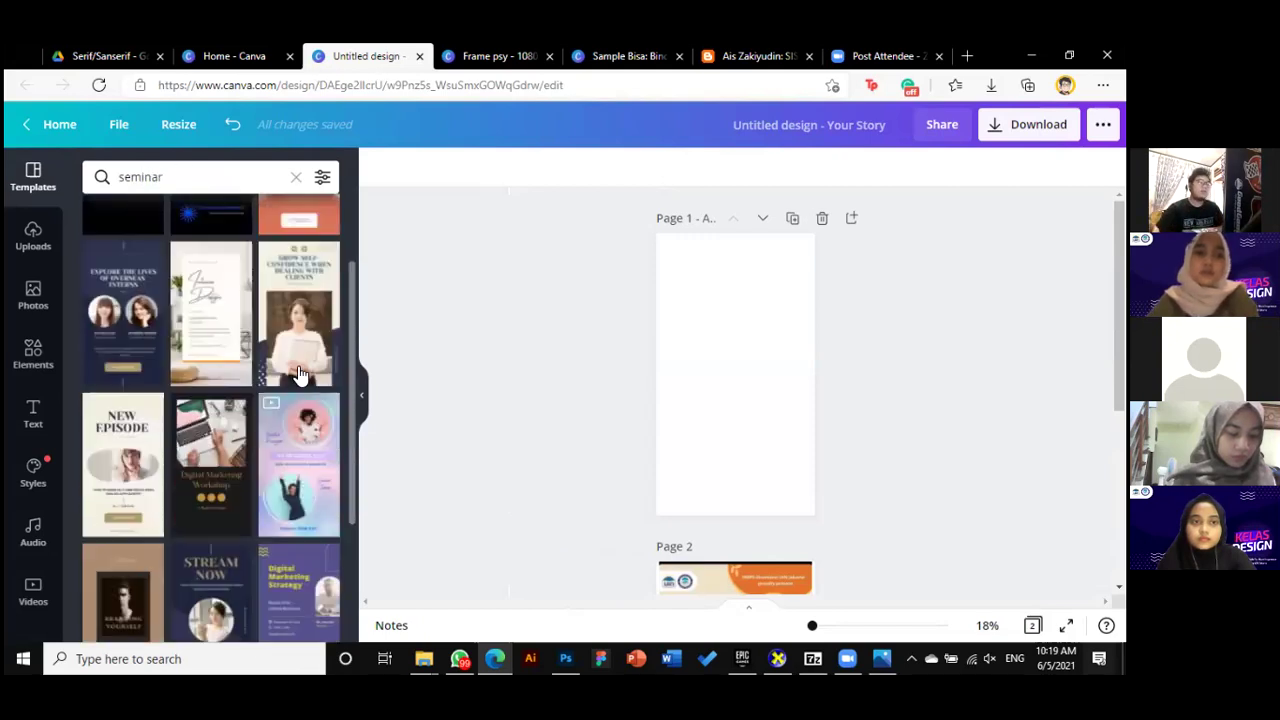
Replace the search with 'webinar' and browse those templates
{"action": "left_click", "coordinate": [92, 174]}
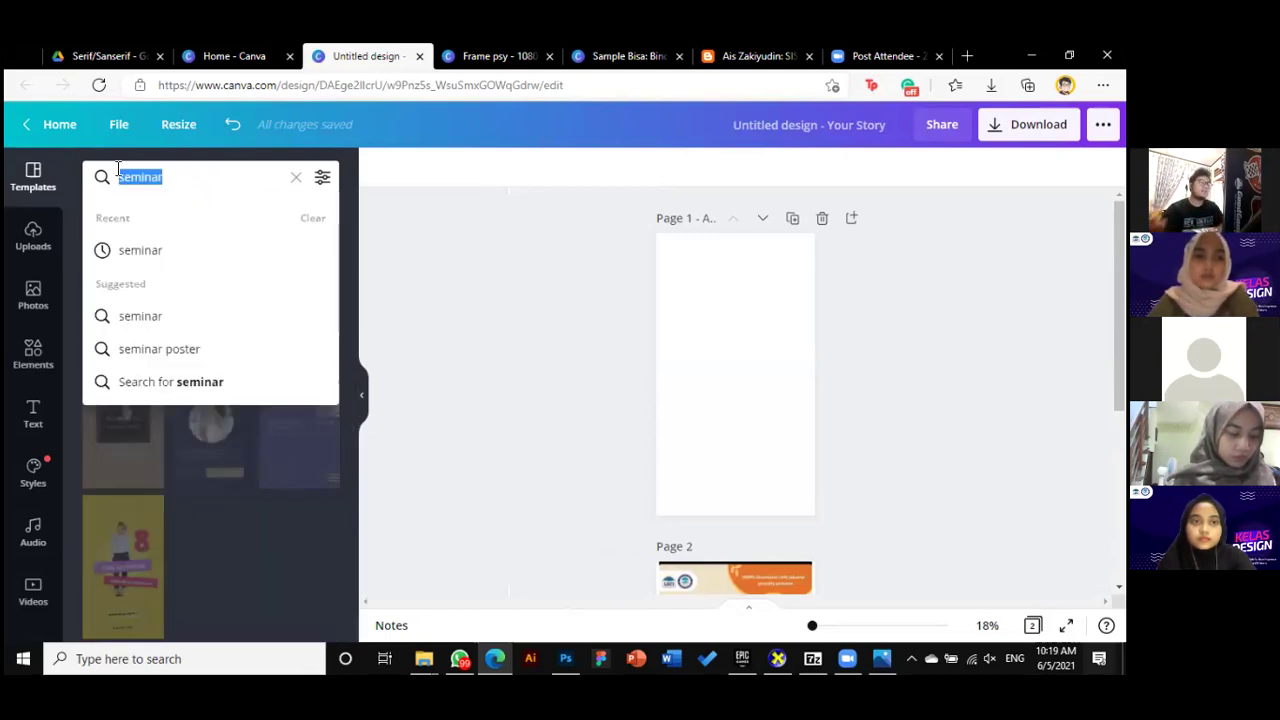
{"action": "type", "text": "webinar"}
{"action": "key", "text": "Return"}
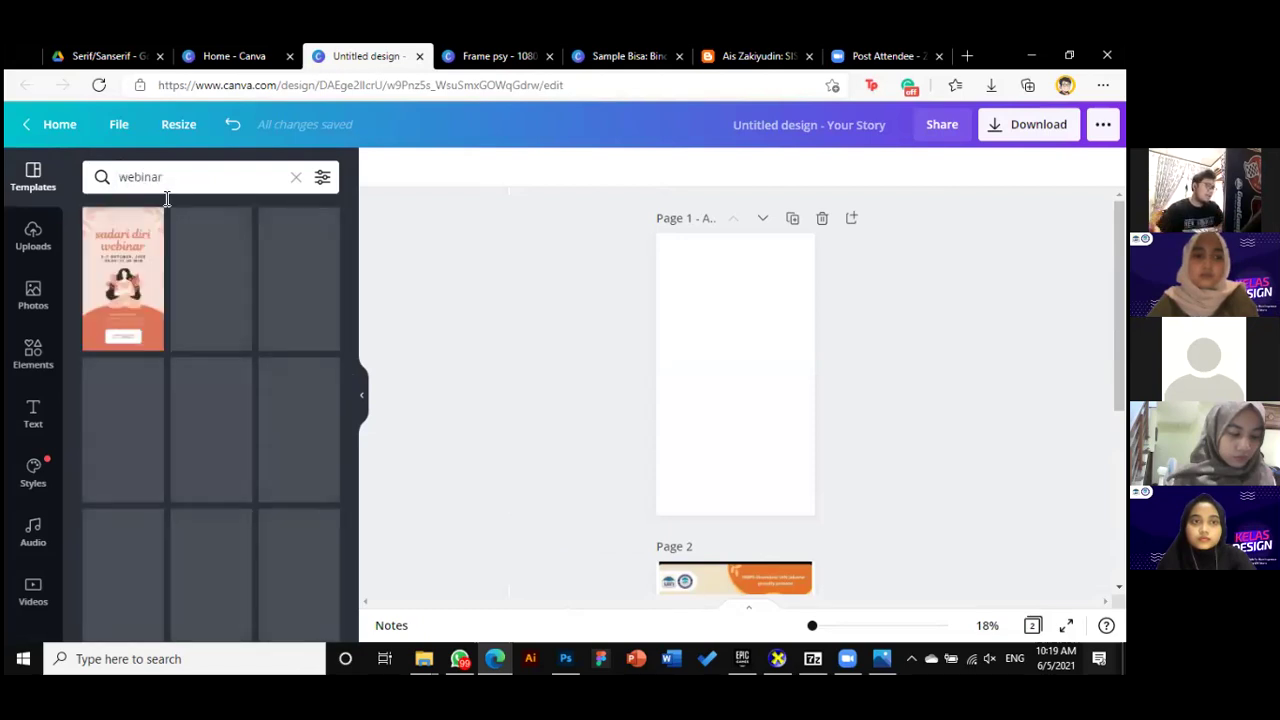
{"action": "scroll", "coordinate": [266, 378], "scroll_direction": "down", "scroll_amount": 2}
{"action": "scroll", "coordinate": [306, 431], "scroll_direction": "up", "scroll_amount": 2}
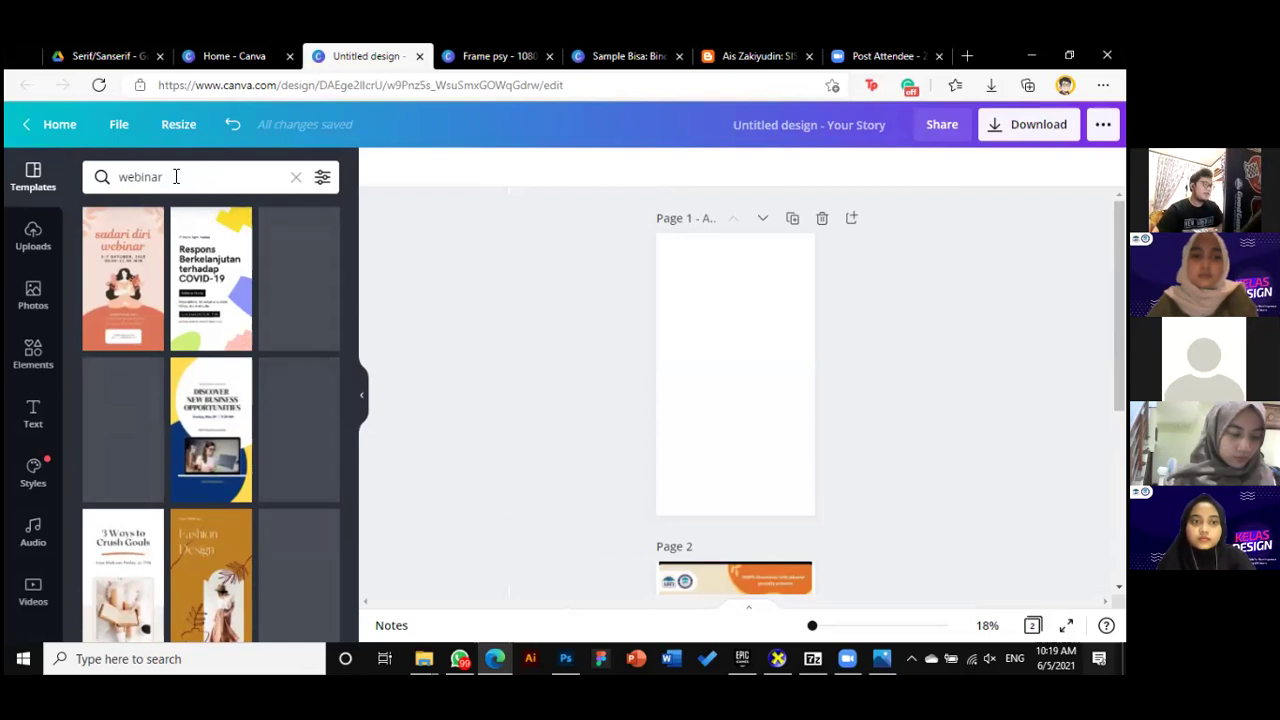
Search templates for 'talkshow' and scroll through the story designs
{"action": "left_click", "coordinate": [176, 176]}
{"action": "type", "text": "talkshow"}
{"action": "key", "text": "Return"}
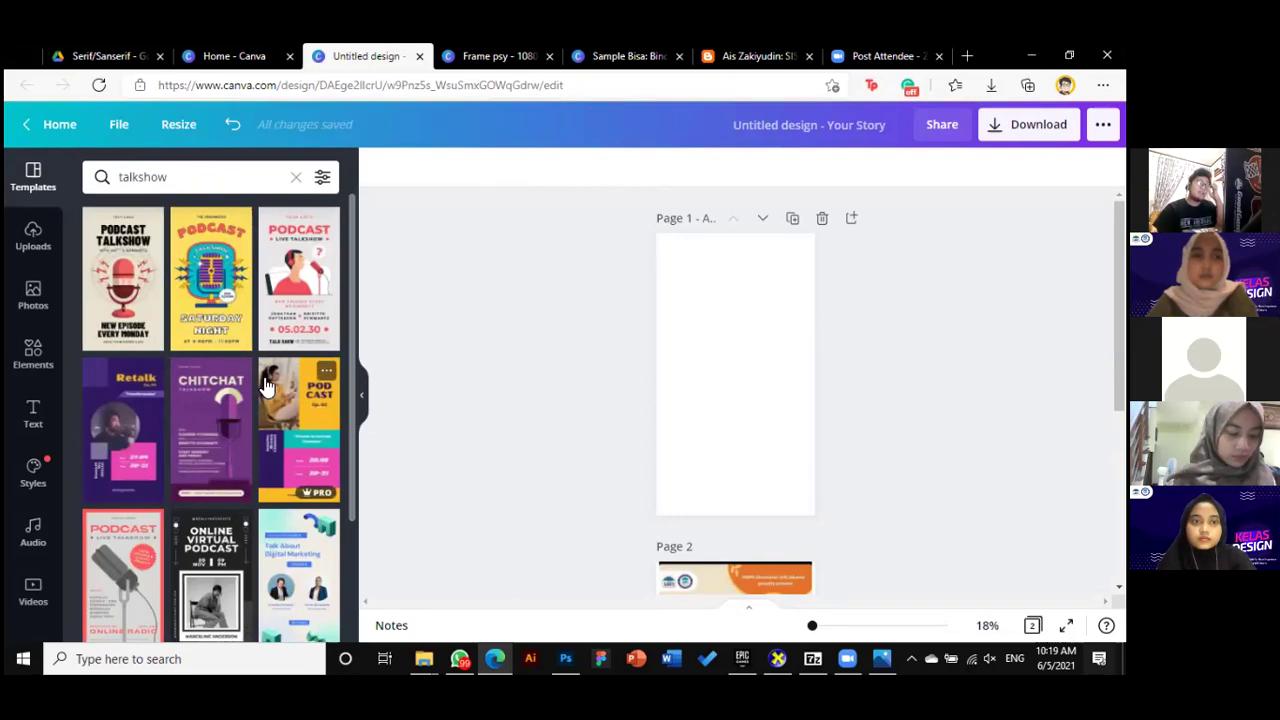
{"action": "scroll", "coordinate": [290, 385], "scroll_direction": "down", "scroll_amount": 3}
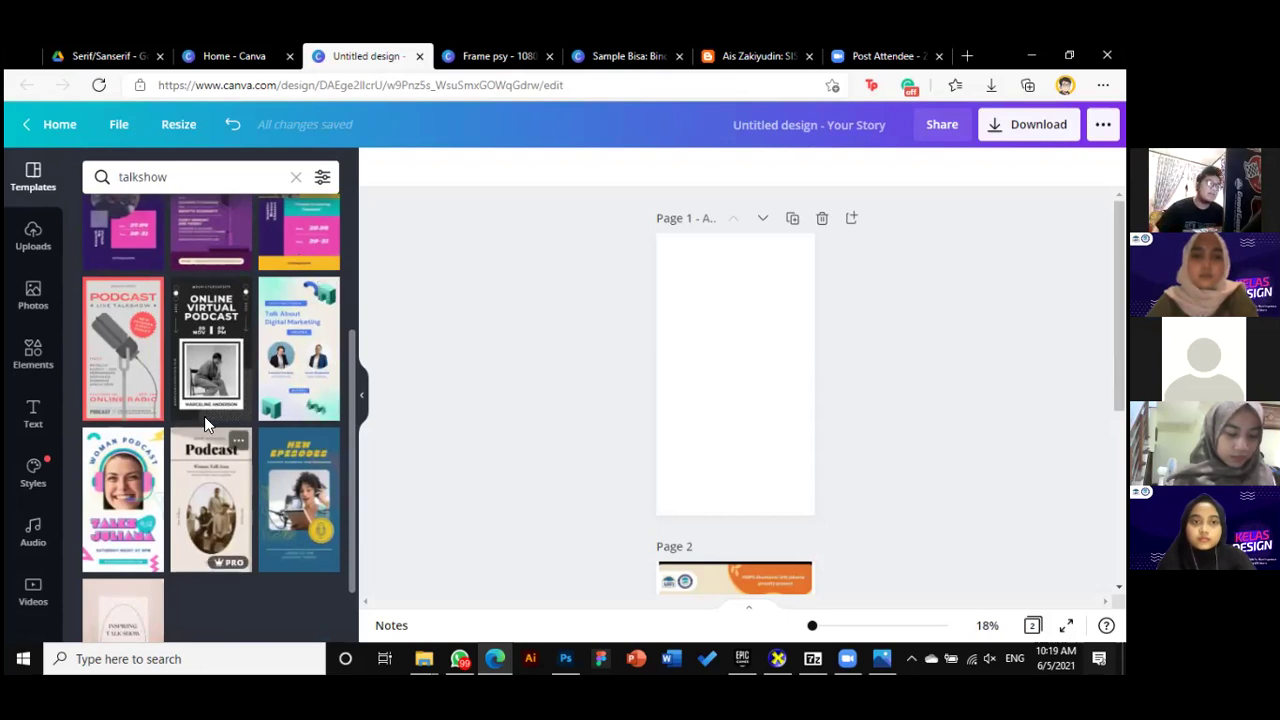
{"action": "scroll", "coordinate": [263, 390], "scroll_direction": "up", "scroll_amount": 3}
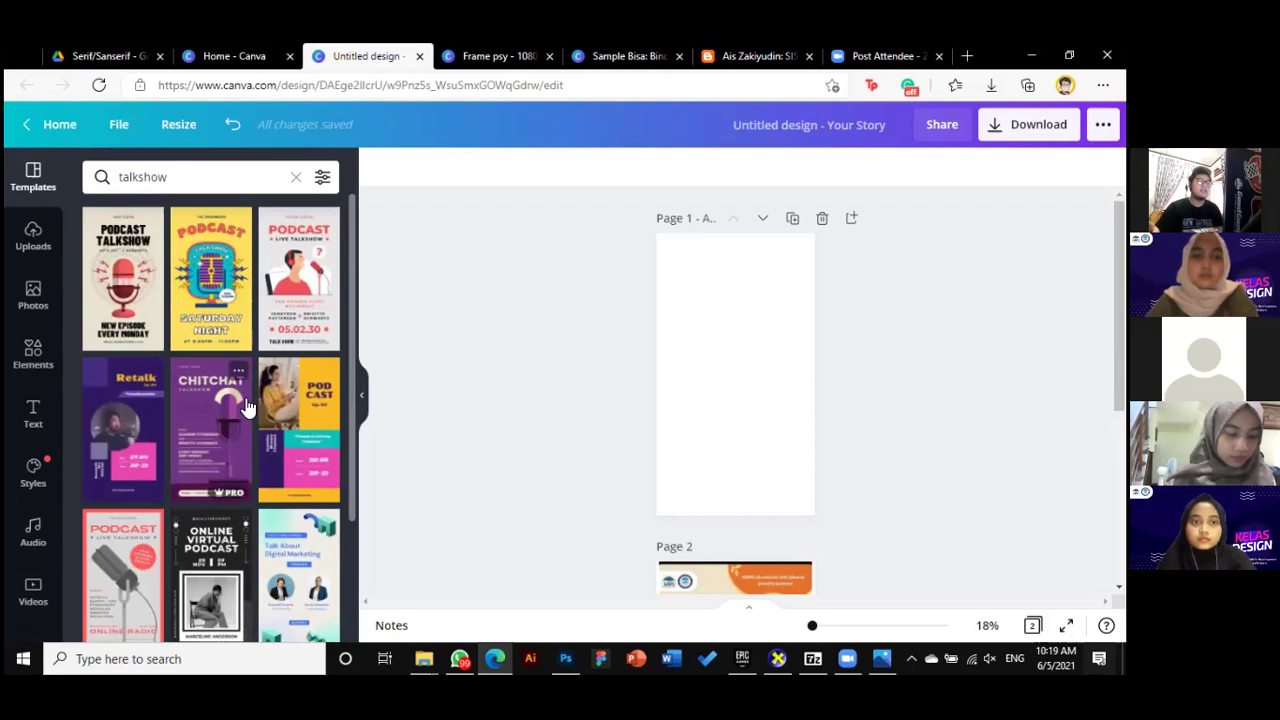
Create a new Instagram Post and apply the Digital Marketing Workshop template from a 'seminar' search
{"action": "left_click", "coordinate": [294, 71]}
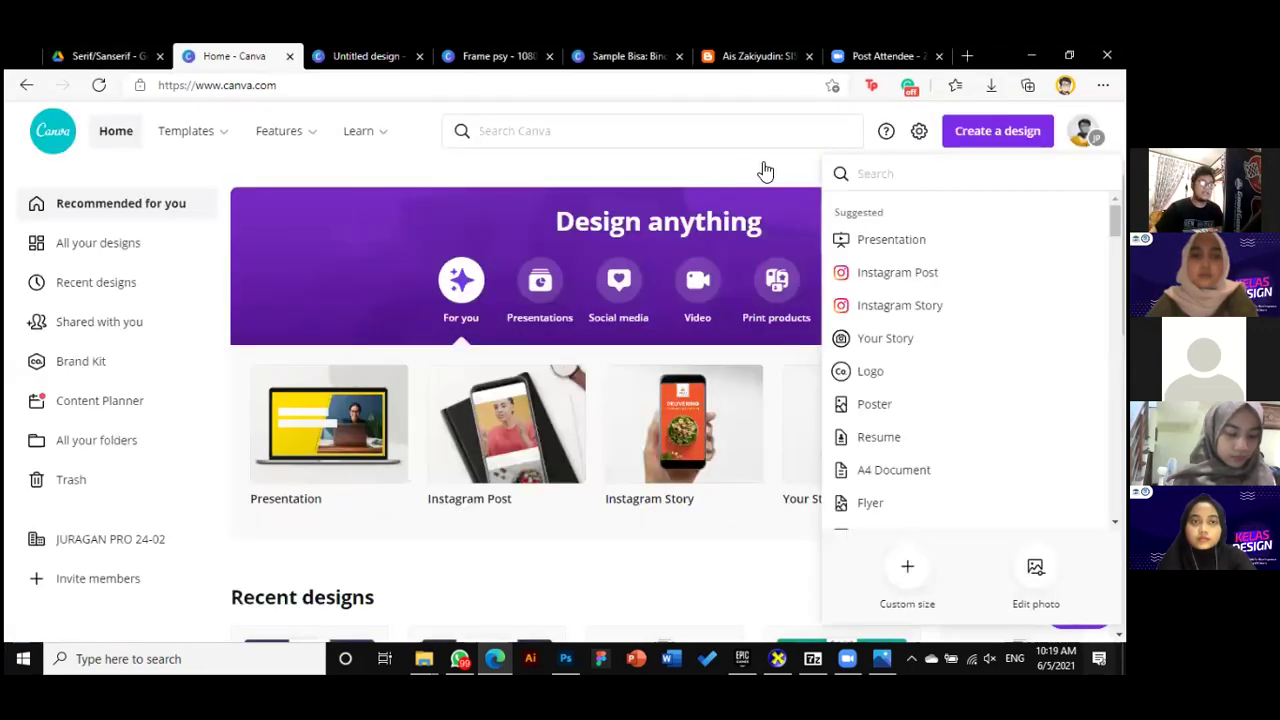
{"action": "left_click", "coordinate": [890, 277]}
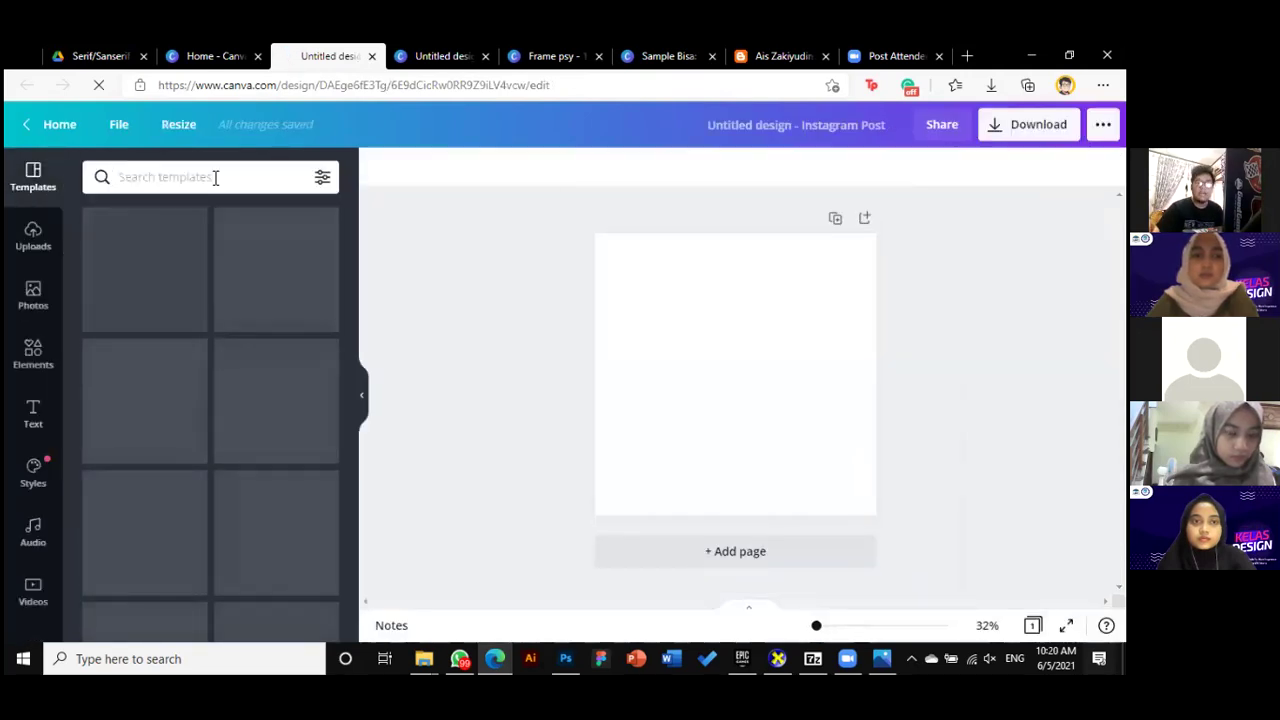
{"action": "left_click", "coordinate": [215, 177]}
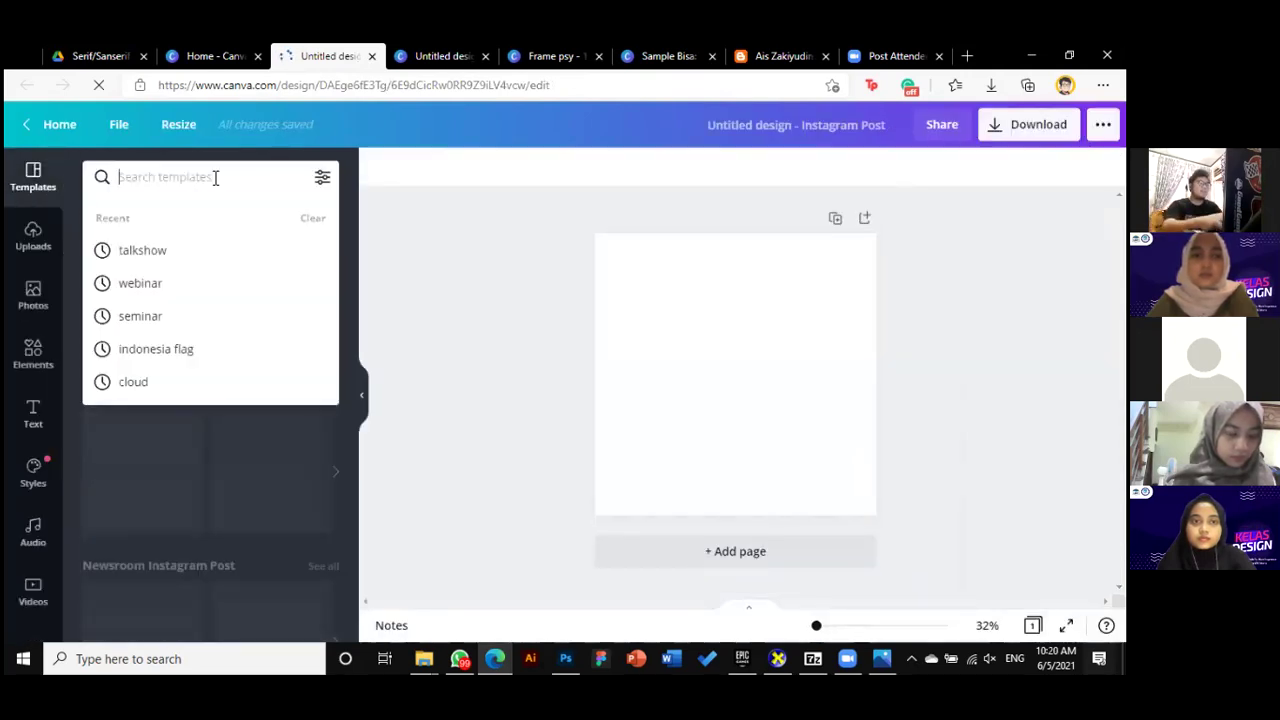
{"action": "left_click", "coordinate": [209, 315]}
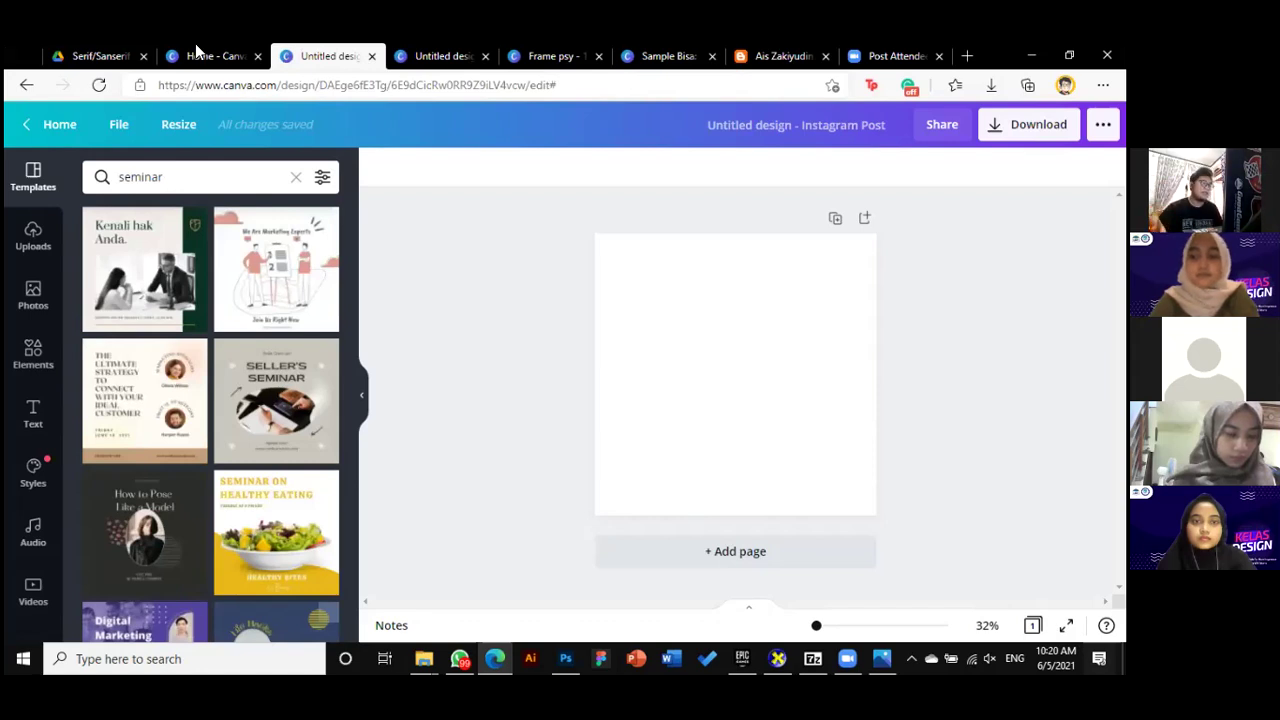
{"action": "scroll", "coordinate": [271, 420], "scroll_direction": "down", "scroll_amount": 5}
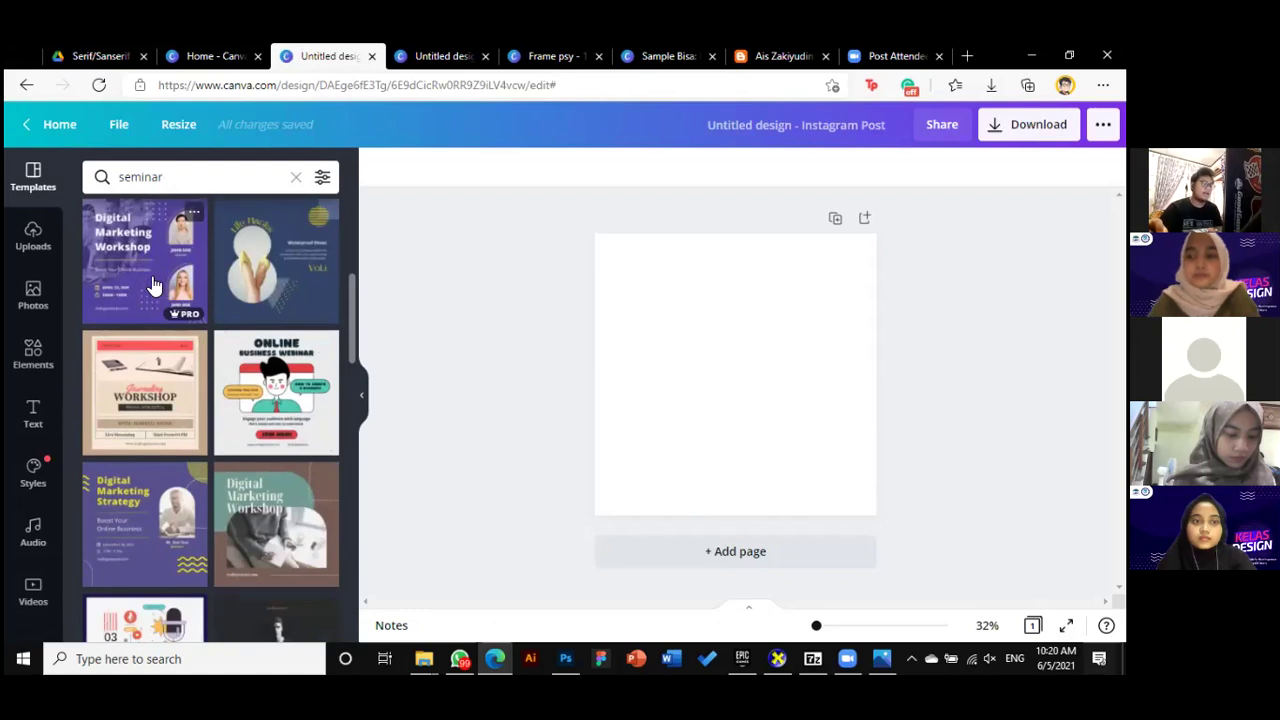
{"action": "scroll", "coordinate": [172, 331], "scroll_direction": "down", "scroll_amount": 2}
{"action": "scroll", "coordinate": [180, 310], "scroll_direction": "up", "scroll_amount": 2}
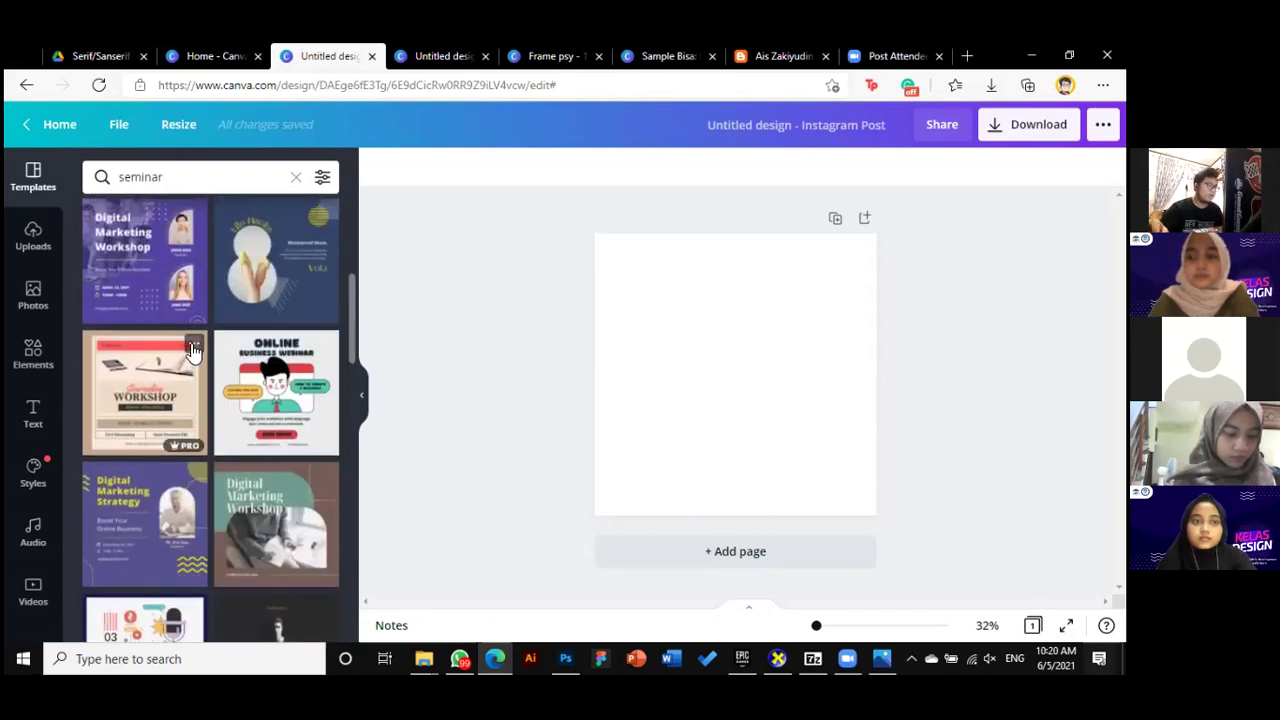
{"action": "left_click", "coordinate": [180, 281]}
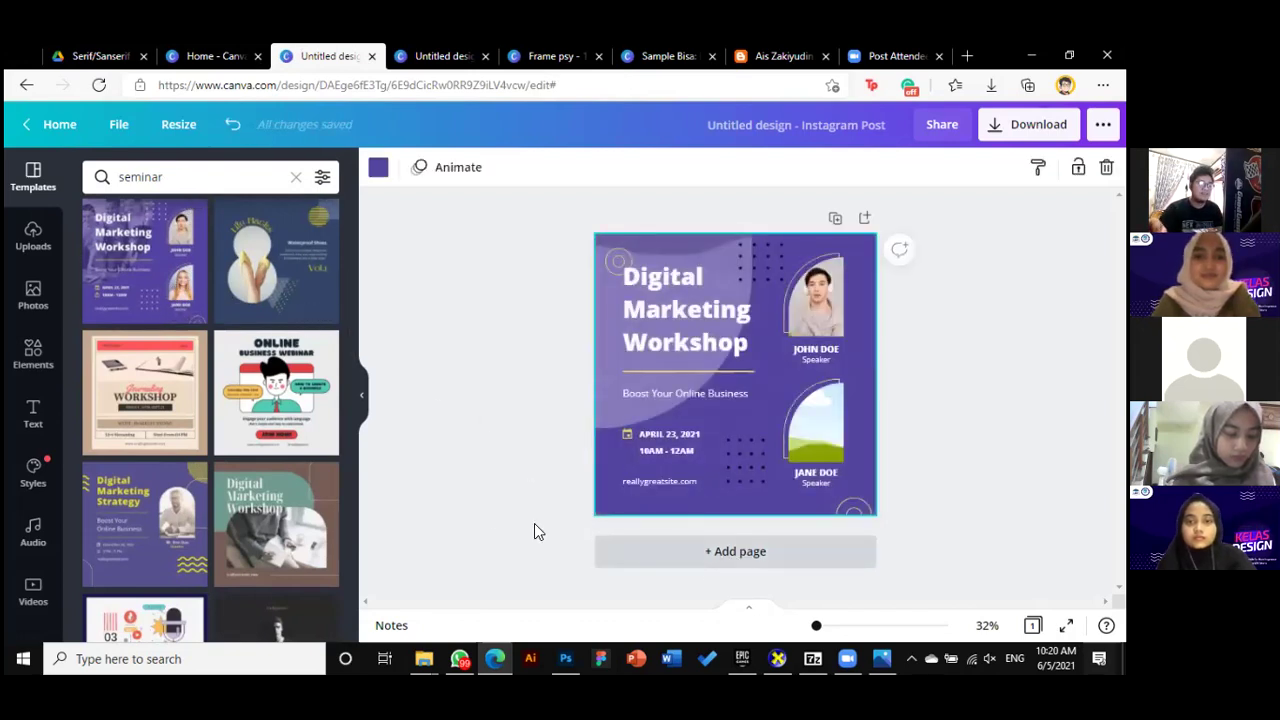
Collapse the Templates panel so the purple Digital Marketing Workshop layout fills the workspace
{"action": "left_click", "coordinate": [363, 400]}
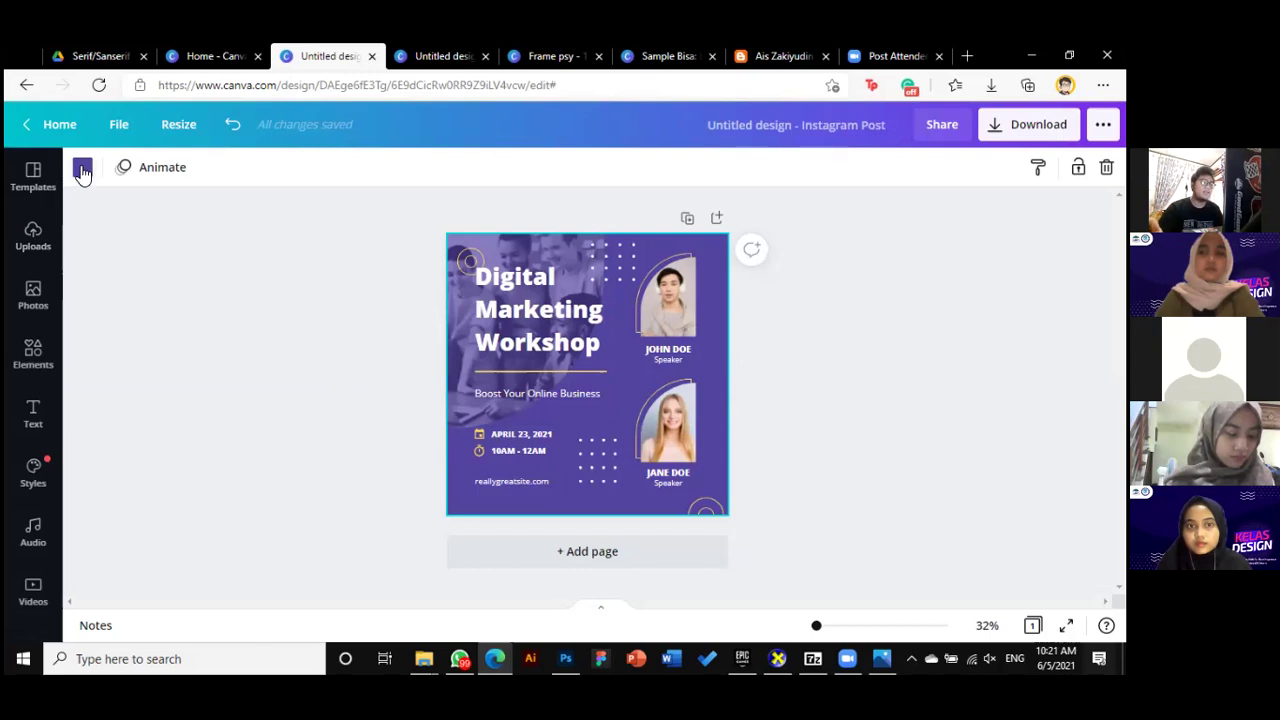
Resize the design to 1080 × 1920 px portrait
{"action": "left_click", "coordinate": [179, 127]}
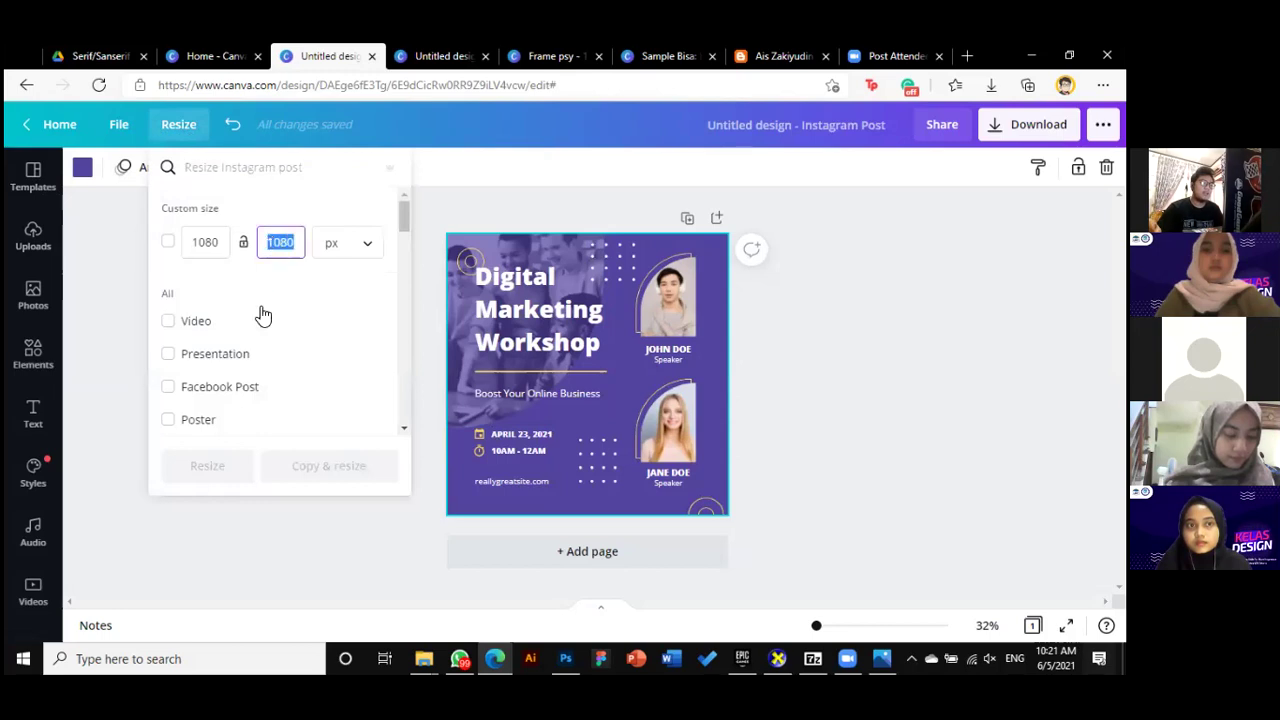
{"action": "type", "text": "1920"}
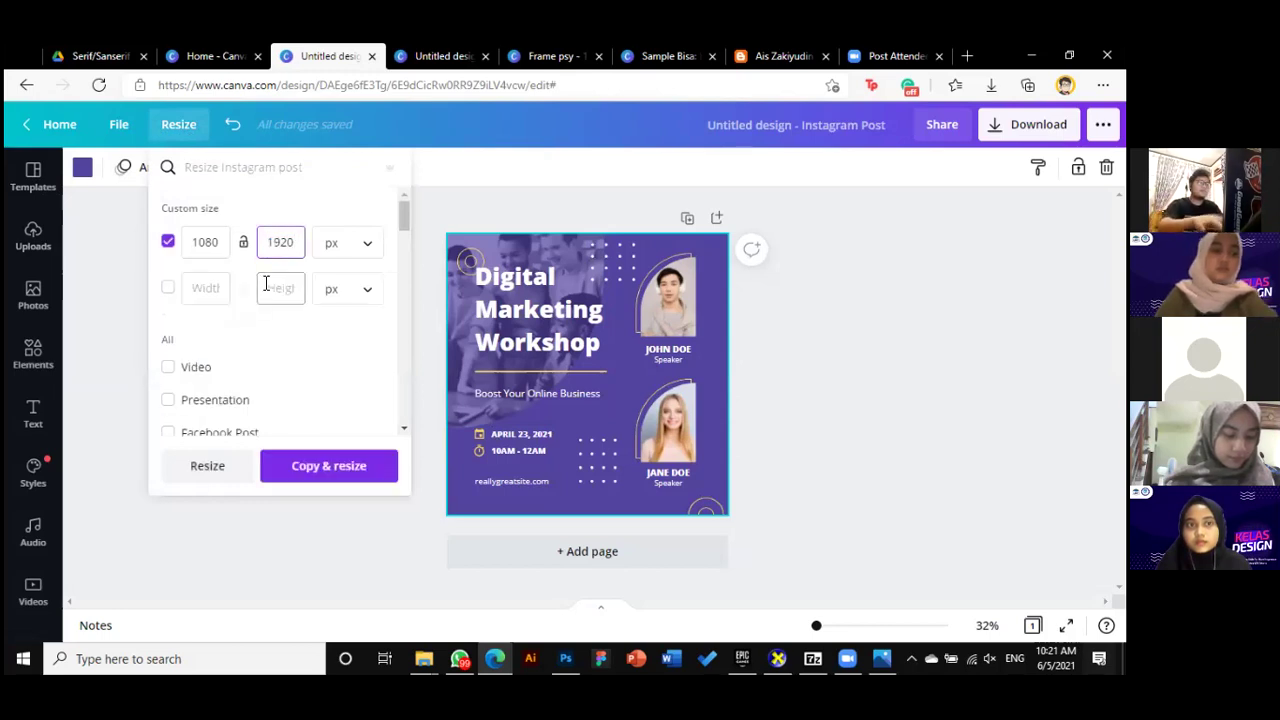
{"action": "left_click", "coordinate": [224, 470]}
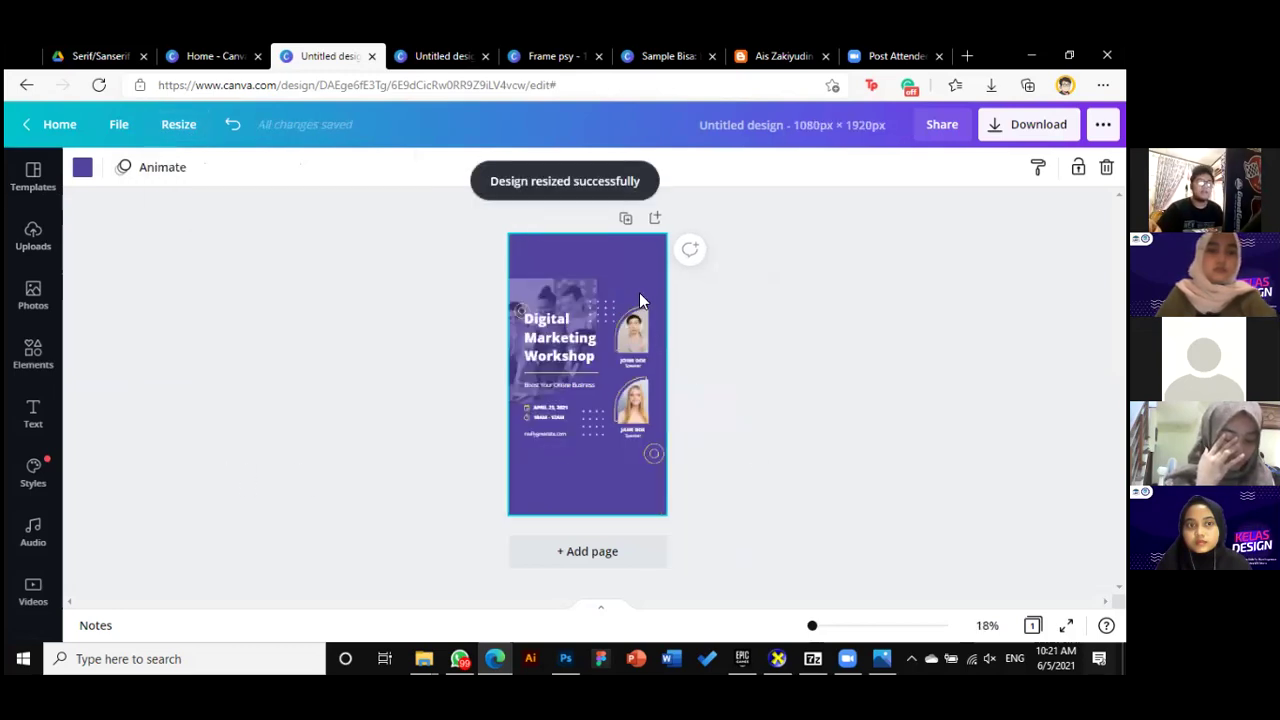
Move the photo behind the title up to the page's top edge and set zoom to 24%
{"action": "left_click", "coordinate": [567, 285]}
{"action": "left_click_drag", "start_coordinate": [567, 268], "coordinate": [567, 223]}
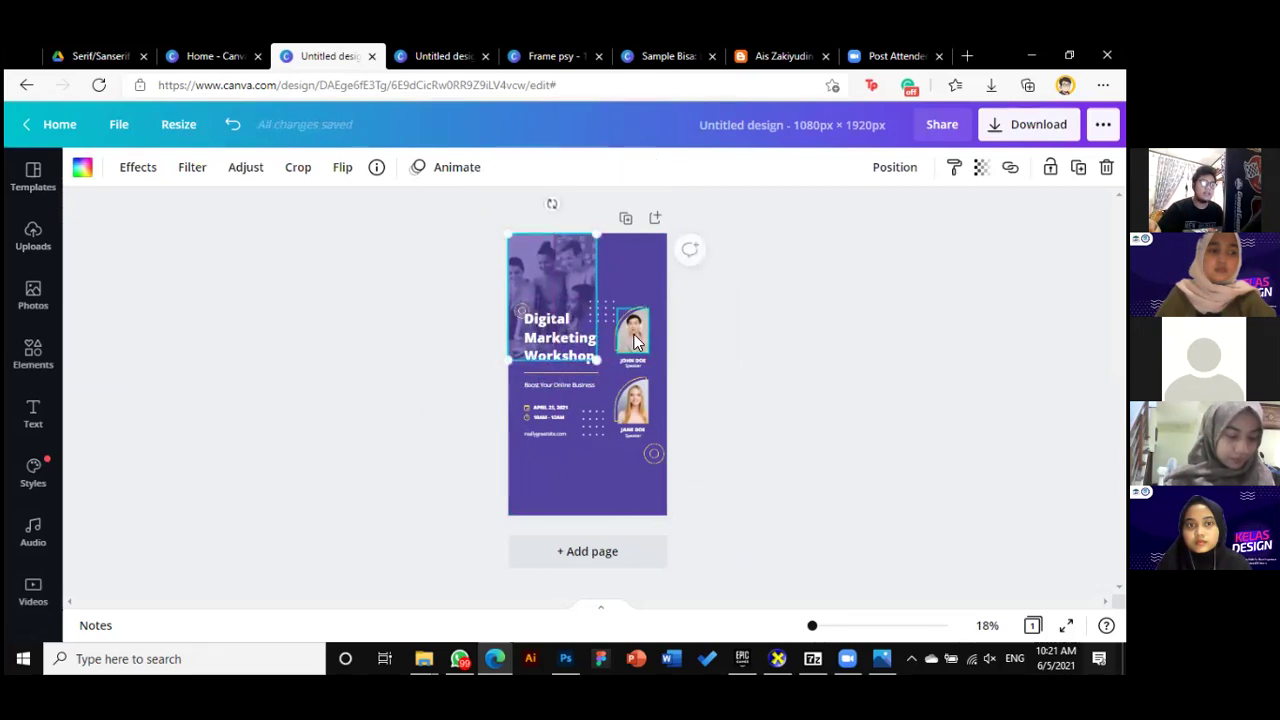
{"action": "left_click_drag", "start_coordinate": [669, 300], "coordinate": [708, 412]}
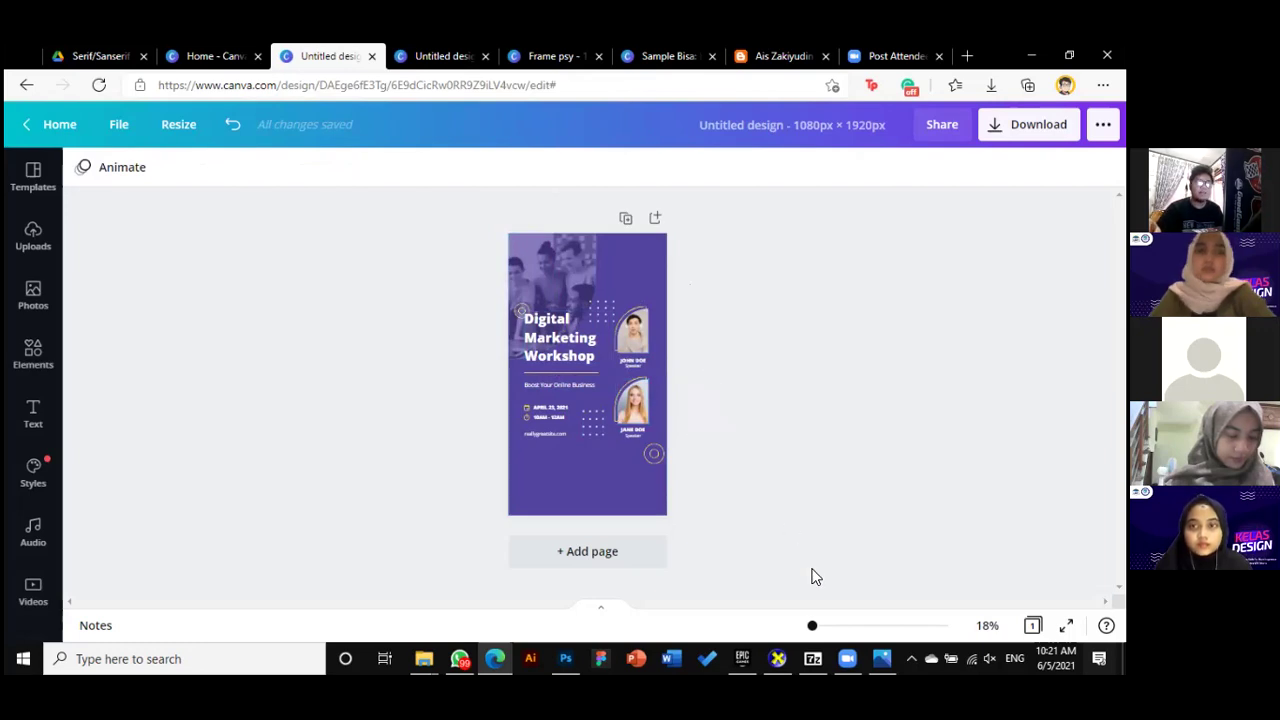
{"action": "left_click_drag", "start_coordinate": [812, 628], "coordinate": [815, 628]}
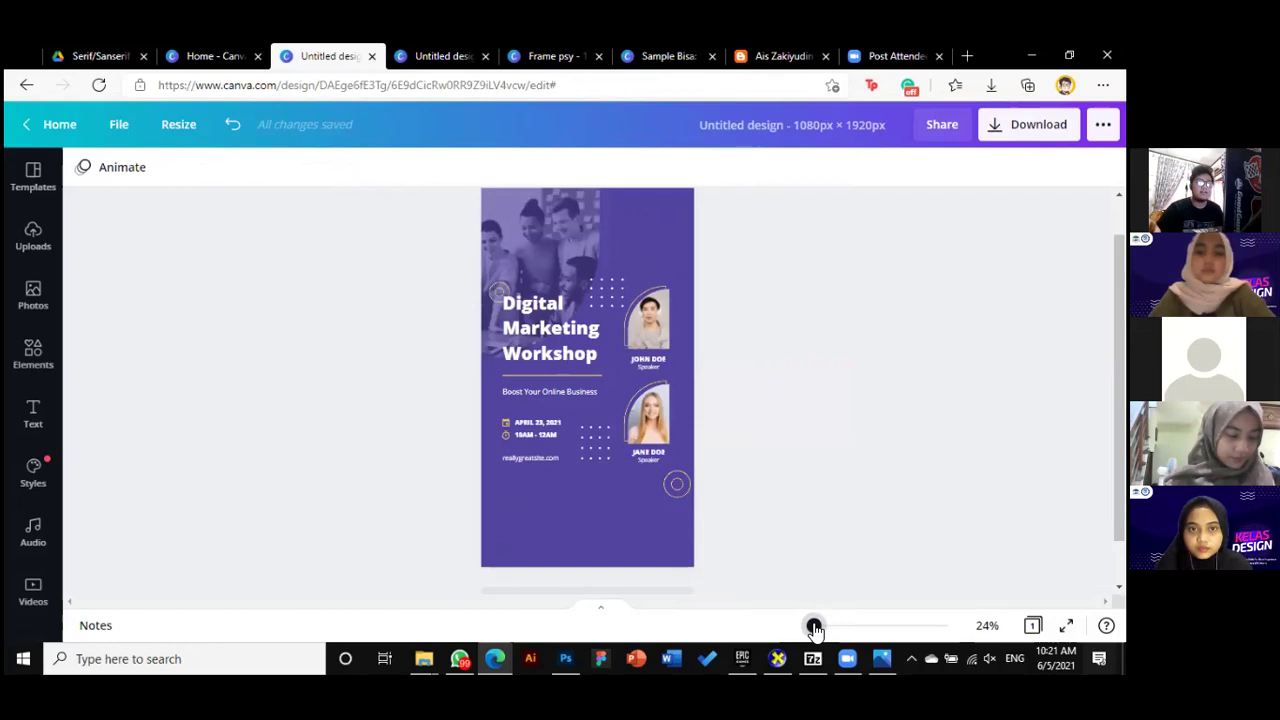
{"action": "scroll", "coordinate": [762, 524], "scroll_direction": "up", "scroll_amount": 1}
{"action": "scroll", "coordinate": [760, 525], "scroll_direction": "down", "scroll_amount": 1}
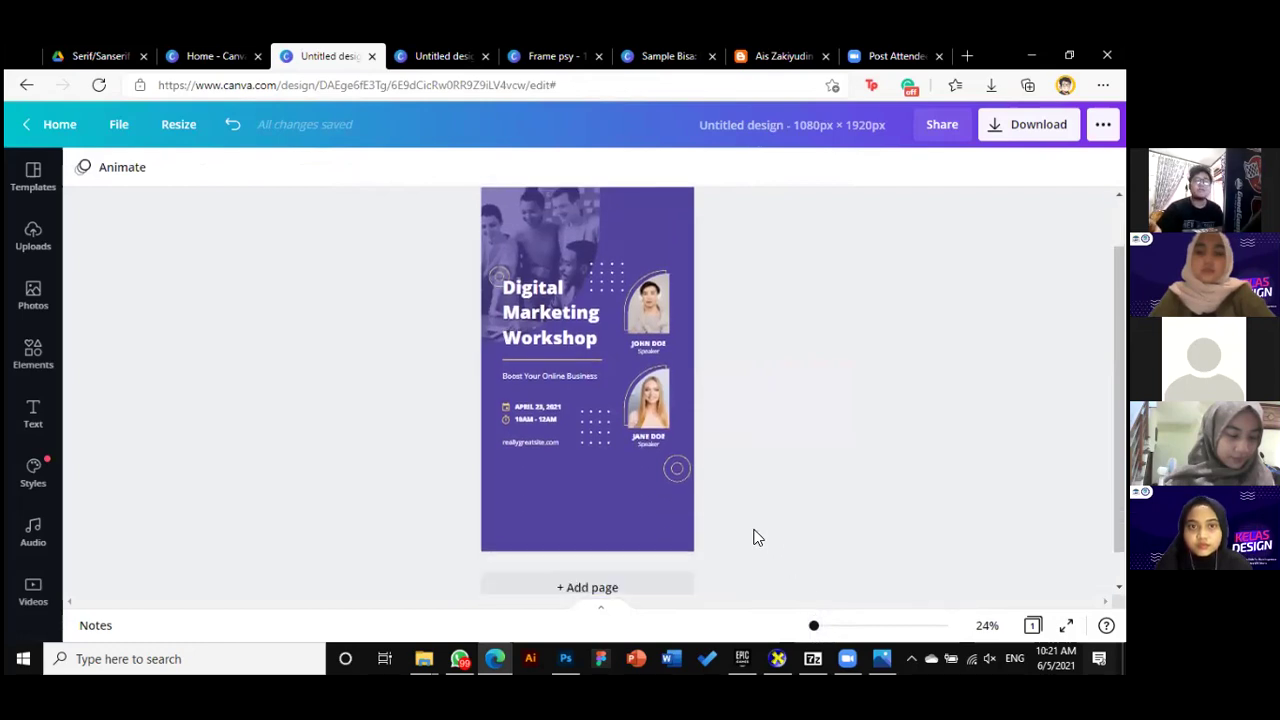
{"action": "scroll", "coordinate": [757, 538], "scroll_direction": "up", "scroll_amount": 1}
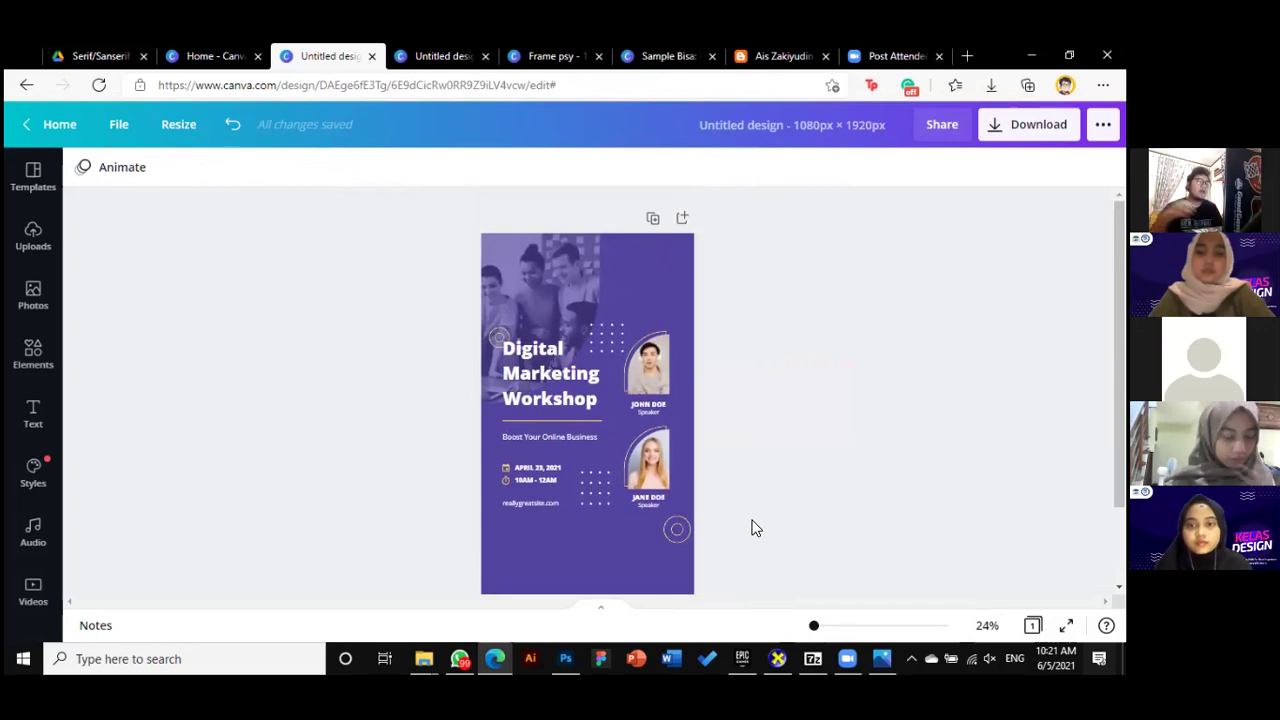
Close the workshop design, return to the accounting story design, and open a new browser tab
{"action": "left_click", "coordinate": [372, 56]}
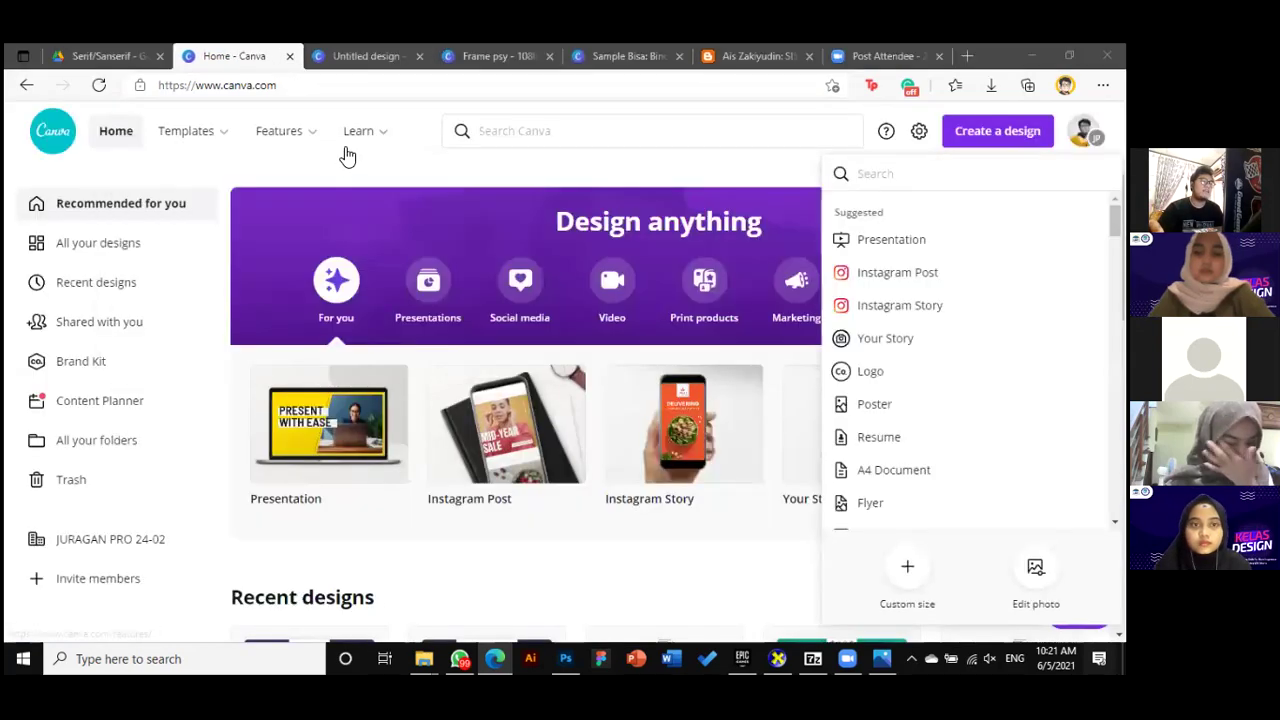
{"action": "mouse_move", "coordinate": [380, 134]}
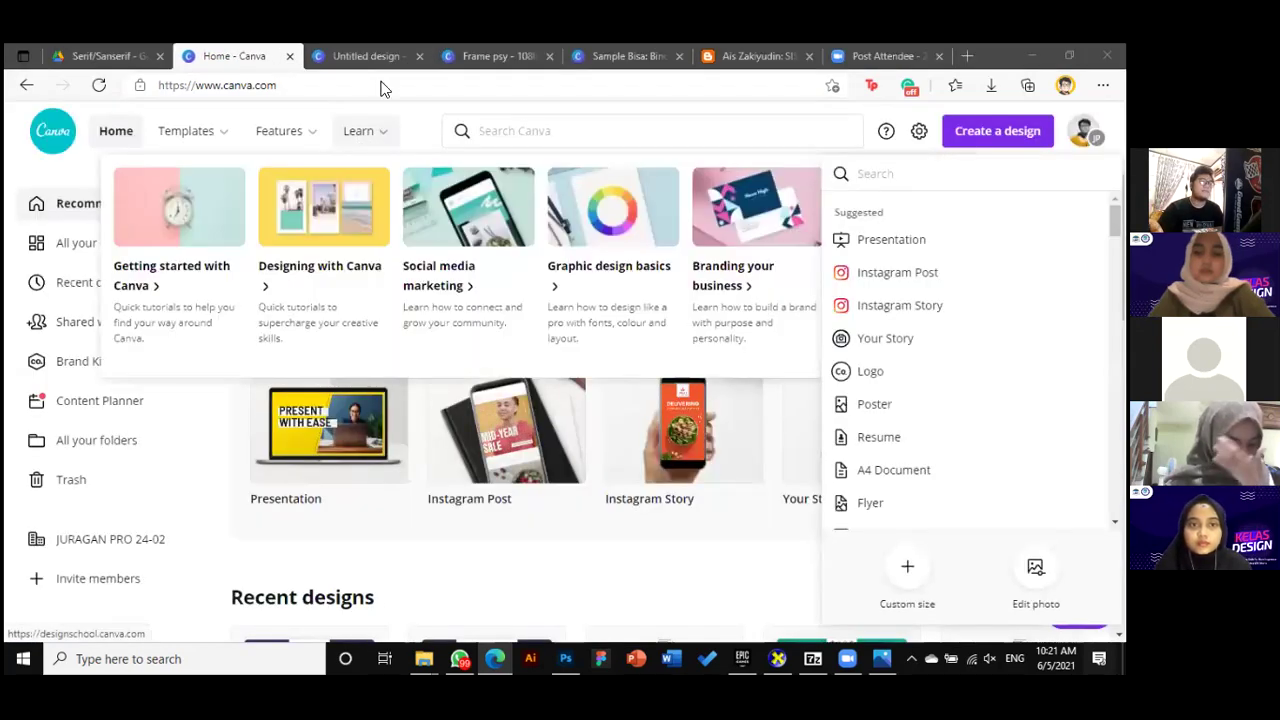
{"action": "key", "text": "ctrl+Tab"}
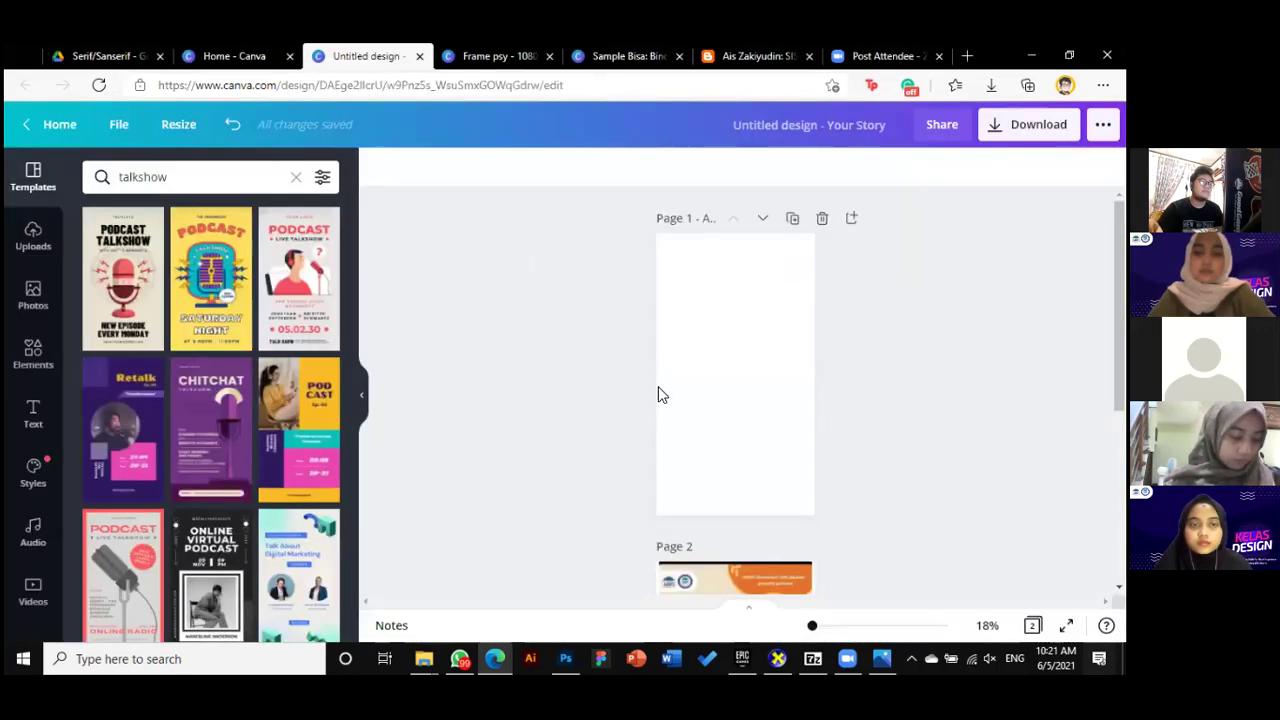
{"action": "scroll", "coordinate": [804, 501], "scroll_direction": "down", "scroll_amount": 3}
{"action": "scroll", "coordinate": [804, 501], "scroll_direction": "up", "scroll_amount": 2}
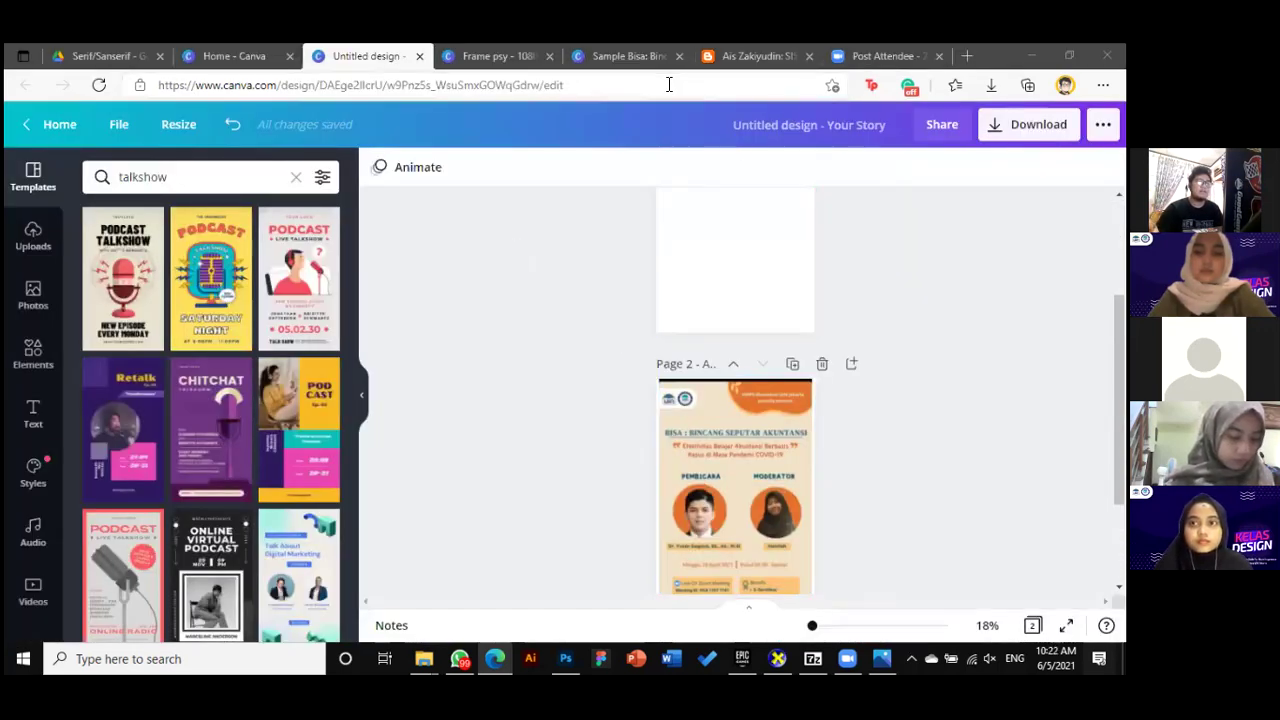
{"action": "key", "text": "ctrl+t"}
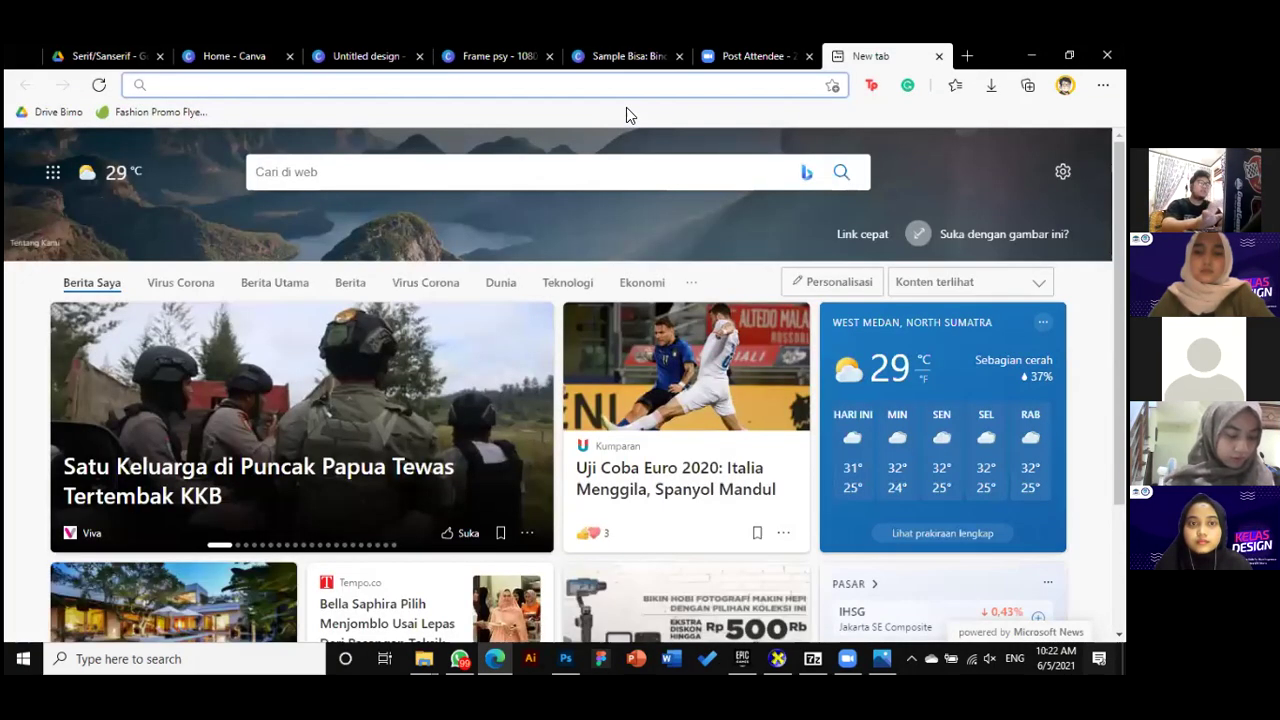
Search Google for 'seminar poster' and browse the image results
{"action": "type", "text": "seminar"}
{"action": "key", "text": "Return"}
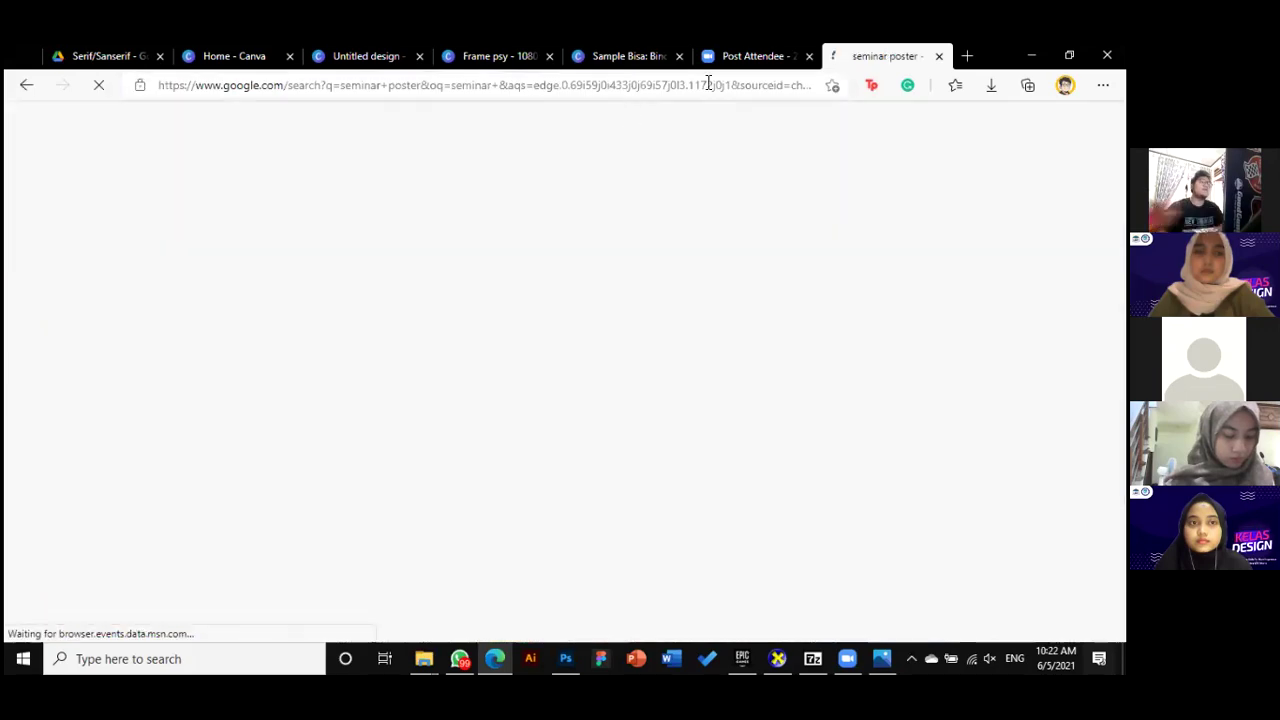
{"action": "left_click", "coordinate": [260, 205]}
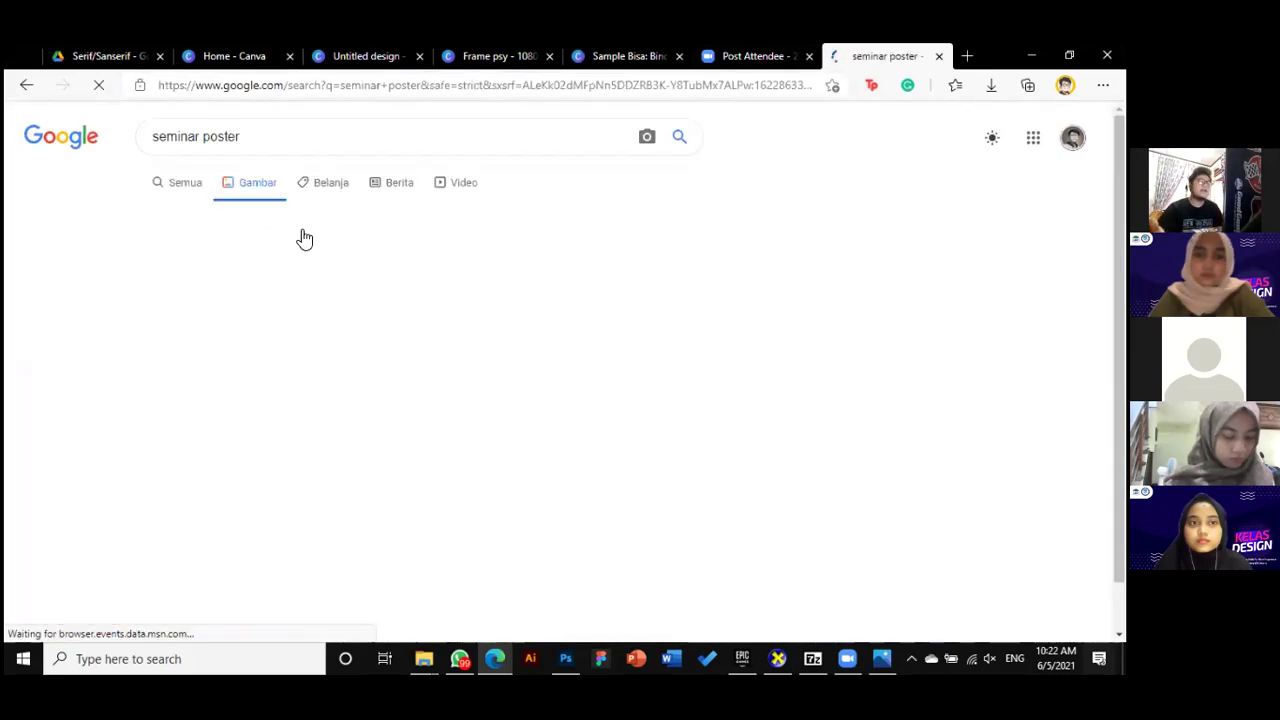
{"action": "scroll", "coordinate": [560, 445], "scroll_direction": "down", "scroll_amount": 1}
{"action": "scroll", "coordinate": [565, 460], "scroll_direction": "down", "scroll_amount": 5}
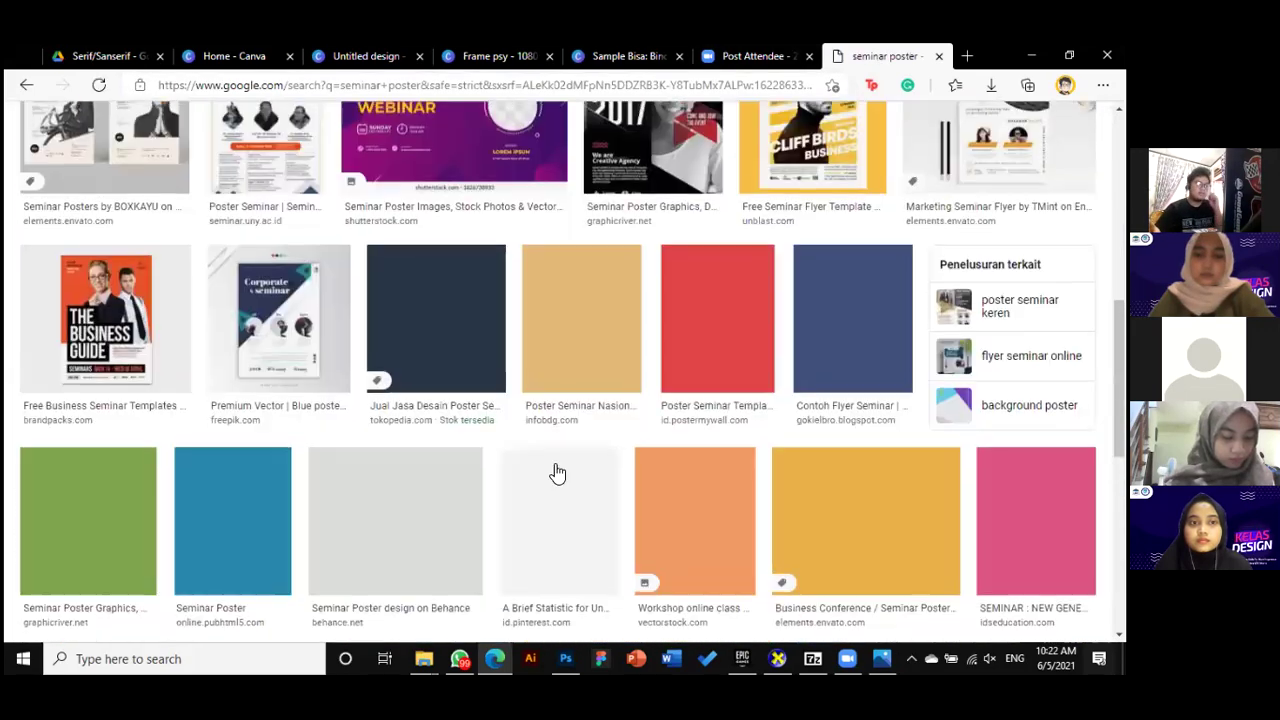
{"action": "scroll", "coordinate": [557, 470], "scroll_direction": "up", "scroll_amount": 3}
{"action": "scroll", "coordinate": [557, 472], "scroll_direction": "up", "scroll_amount": 2}
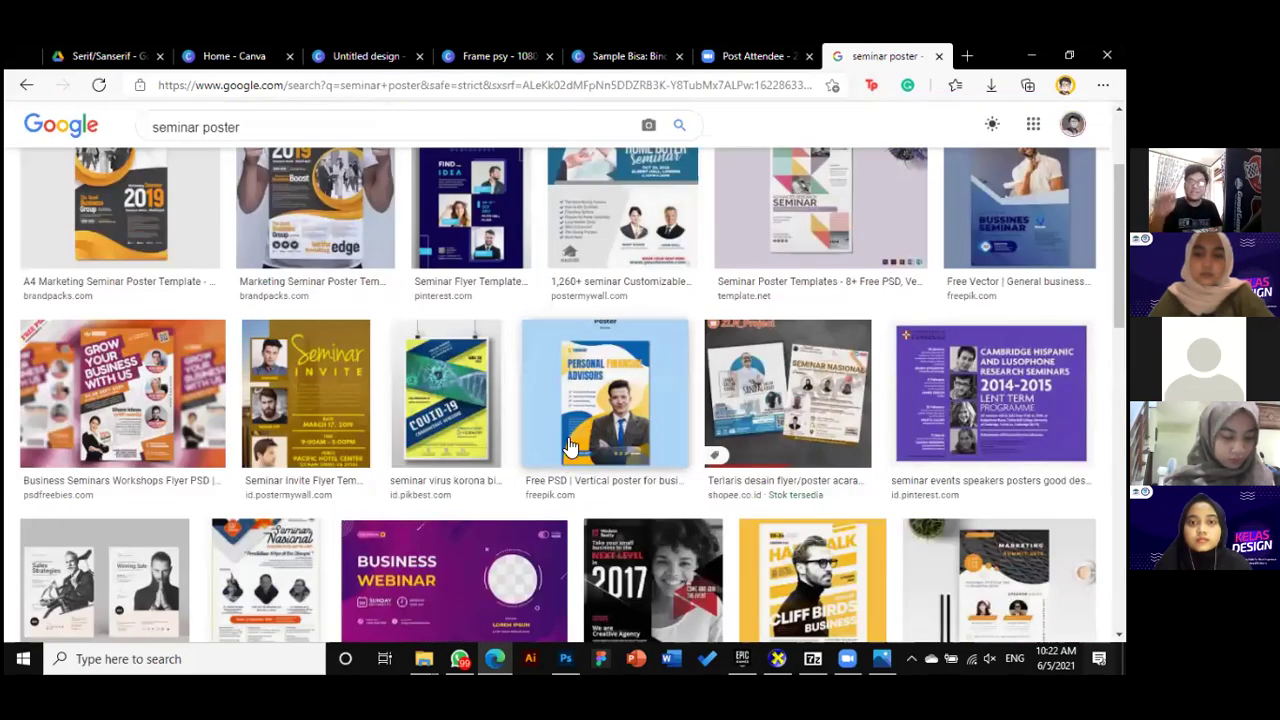
{"action": "scroll", "coordinate": [450, 395], "scroll_direction": "down", "scroll_amount": 1}
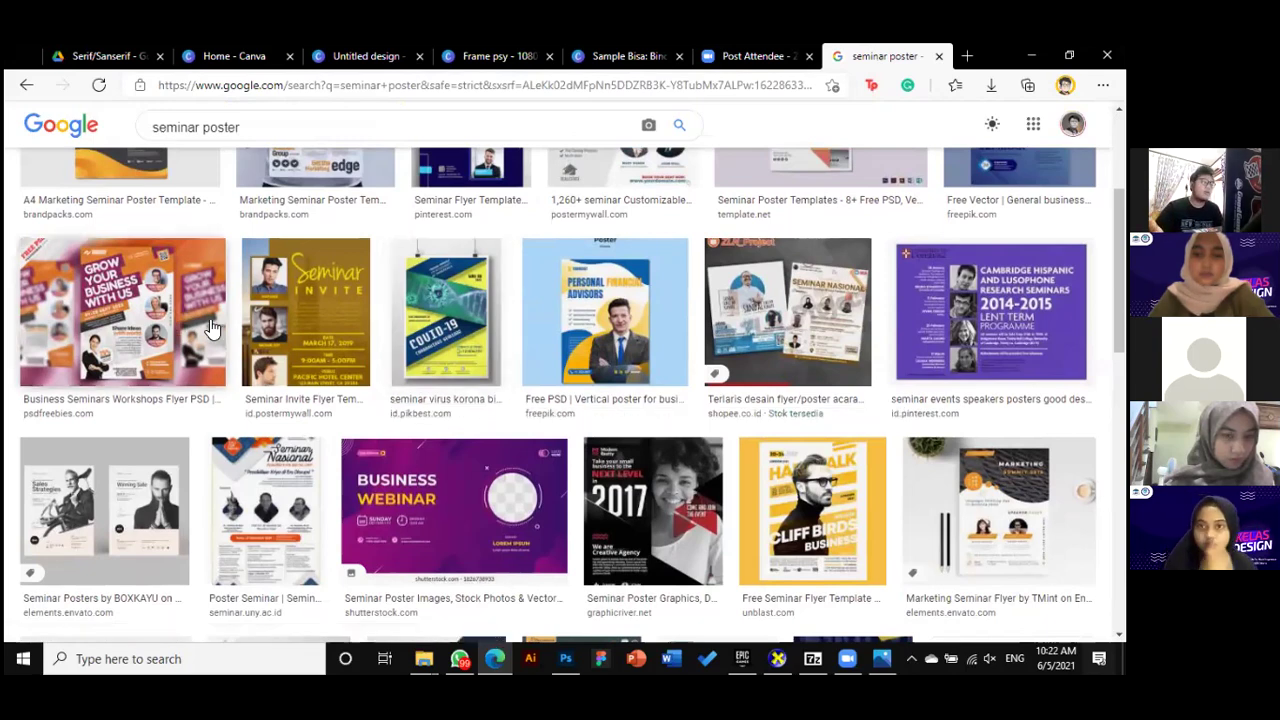
{"action": "scroll", "coordinate": [436, 415], "scroll_direction": "down", "scroll_amount": 4}
{"action": "scroll", "coordinate": [436, 415], "scroll_direction": "up", "scroll_amount": 2}
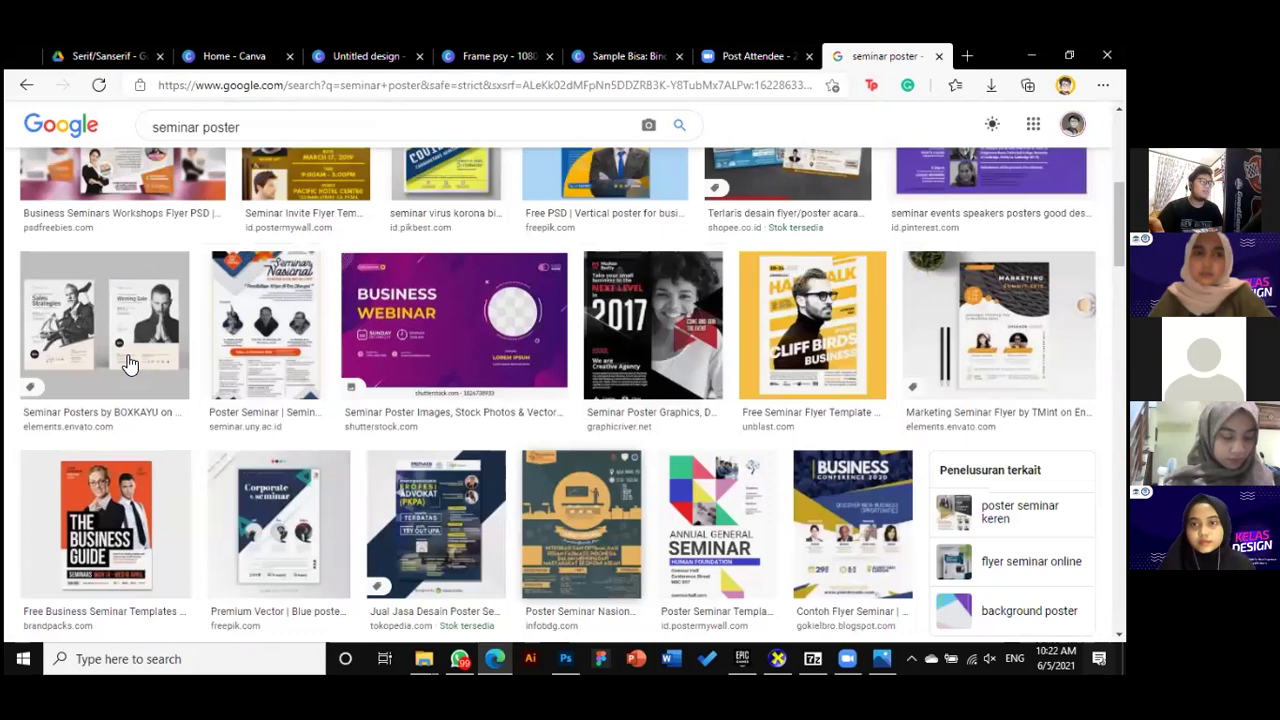
Preview the BOXKAYU, PERADI and Filmmaker posters, ending on The Business Guide seminar poster
{"action": "left_click", "coordinate": [105, 330]}
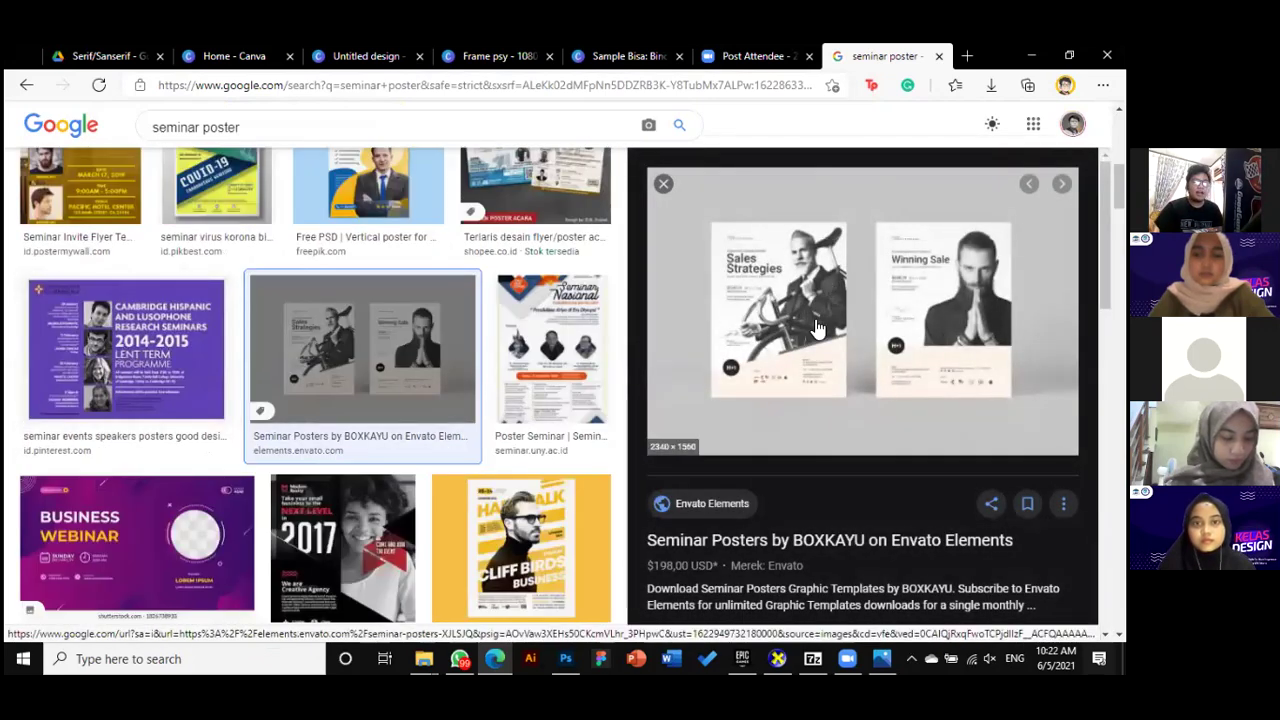
{"action": "scroll", "coordinate": [448, 390], "scroll_direction": "down", "scroll_amount": 2}
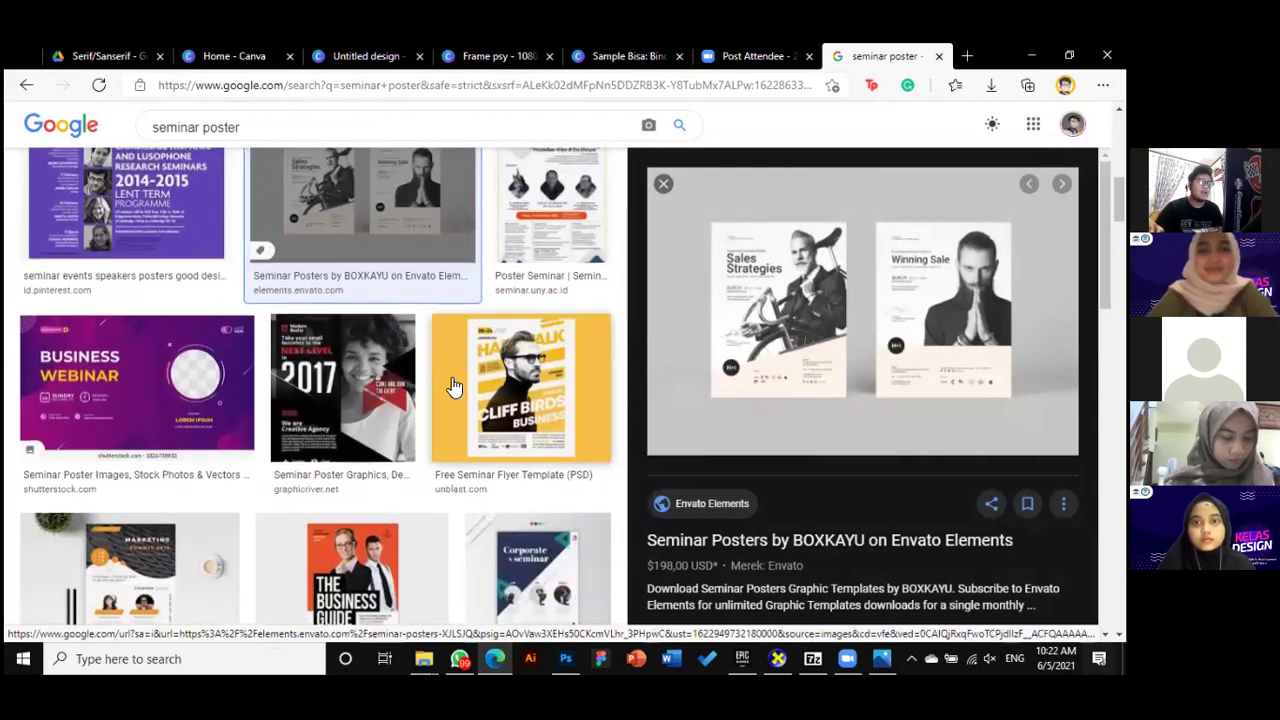
{"action": "scroll", "coordinate": [453, 385], "scroll_direction": "down", "scroll_amount": 3}
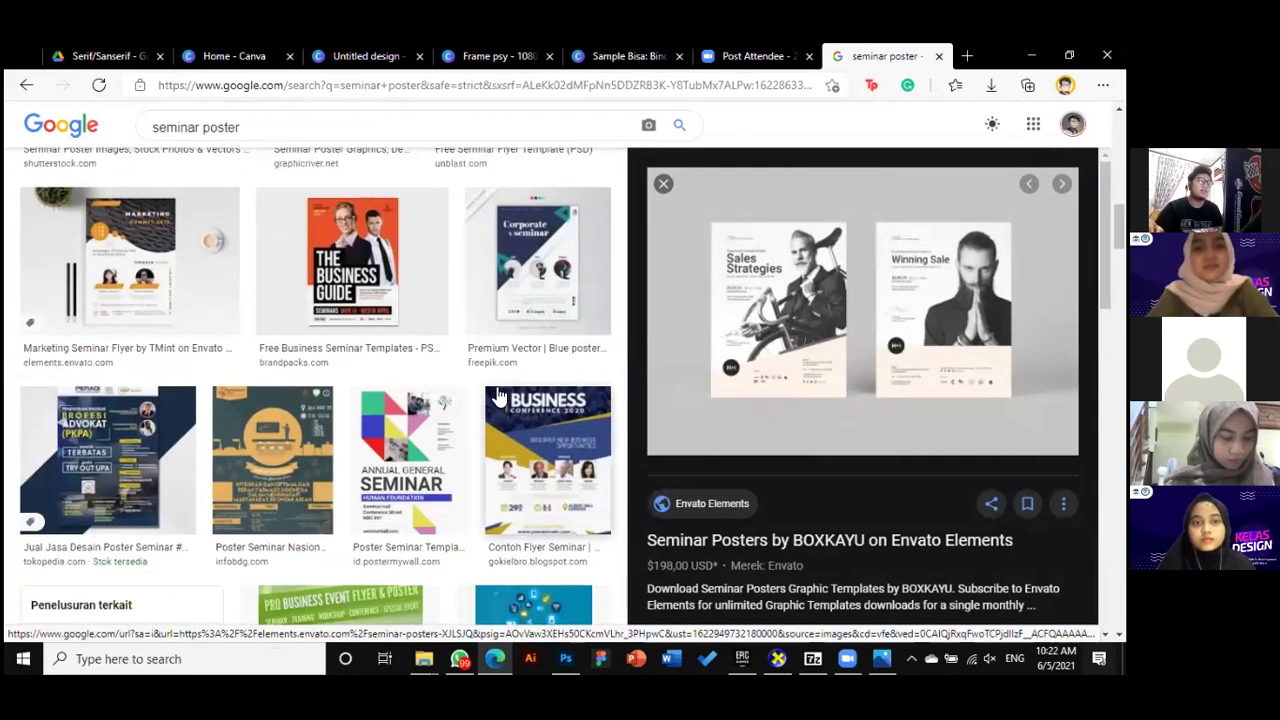
{"action": "scroll", "coordinate": [499, 394], "scroll_direction": "down", "scroll_amount": 2}
{"action": "scroll", "coordinate": [163, 323], "scroll_direction": "up", "scroll_amount": 2}
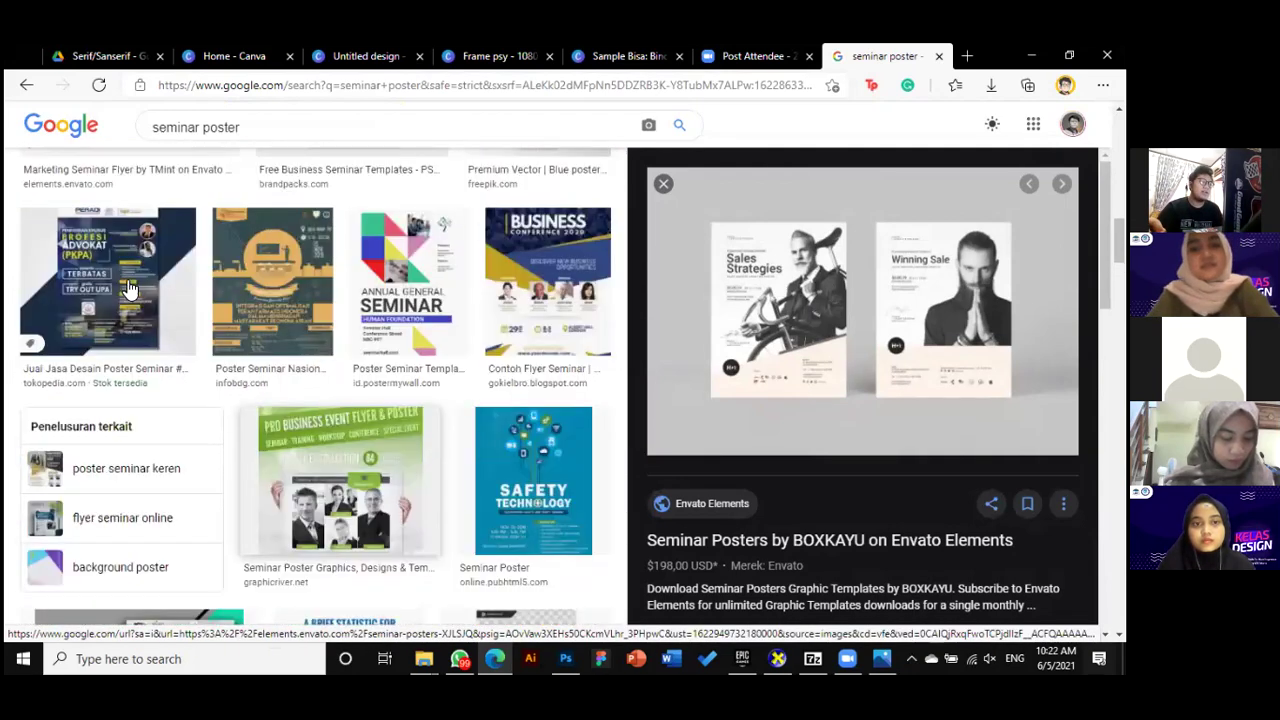
{"action": "left_click", "coordinate": [107, 297]}
{"action": "scroll", "coordinate": [449, 457], "scroll_direction": "down", "scroll_amount": 2}
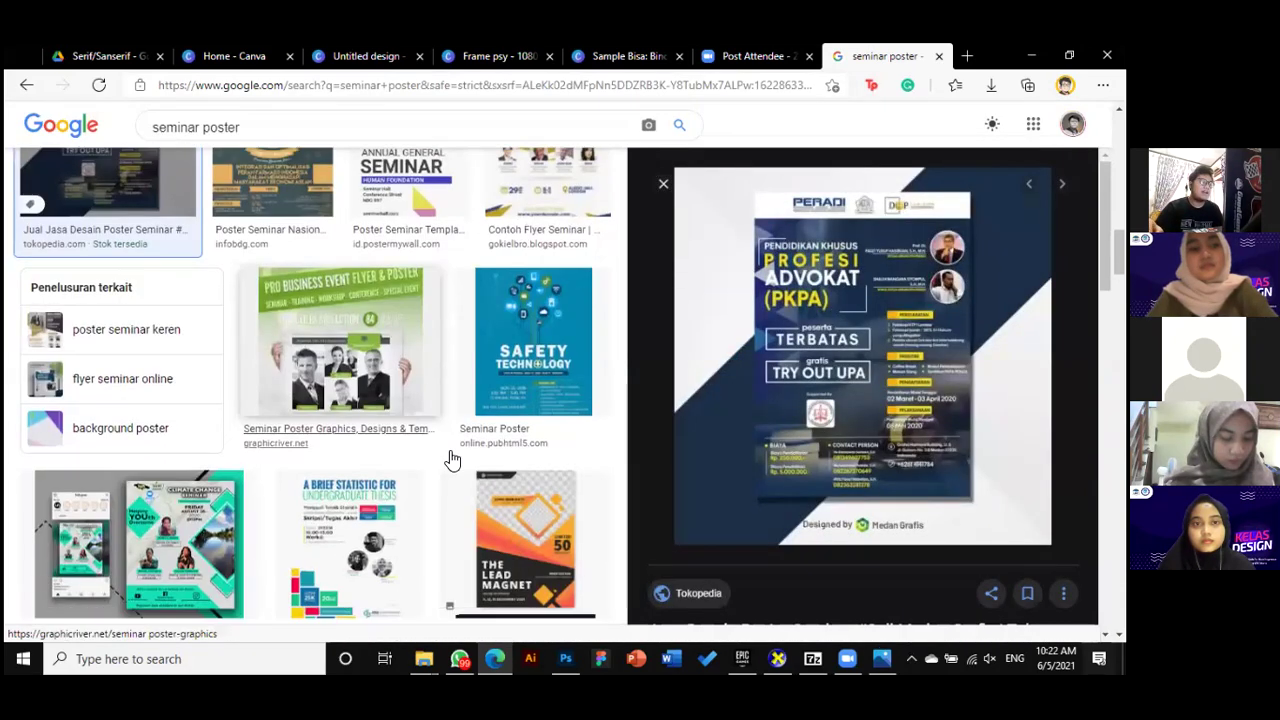
{"action": "scroll", "coordinate": [437, 465], "scroll_direction": "down", "scroll_amount": 5}
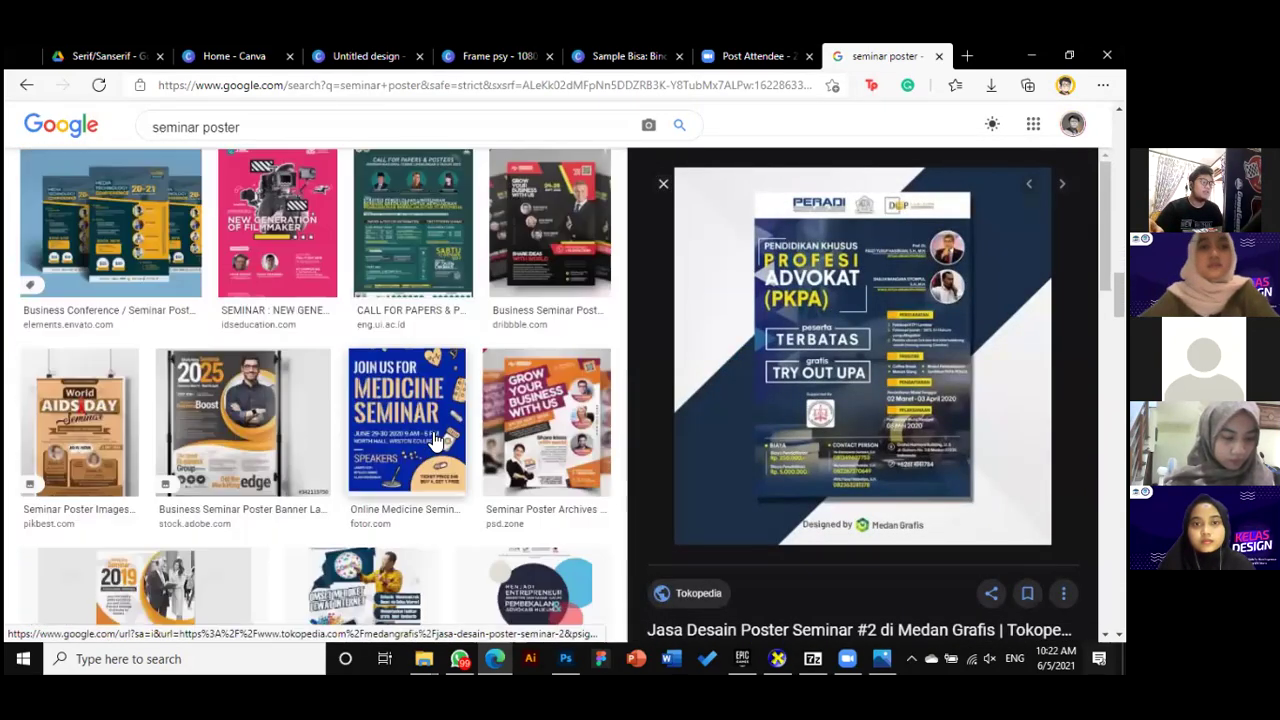
{"action": "left_click", "coordinate": [287, 345]}
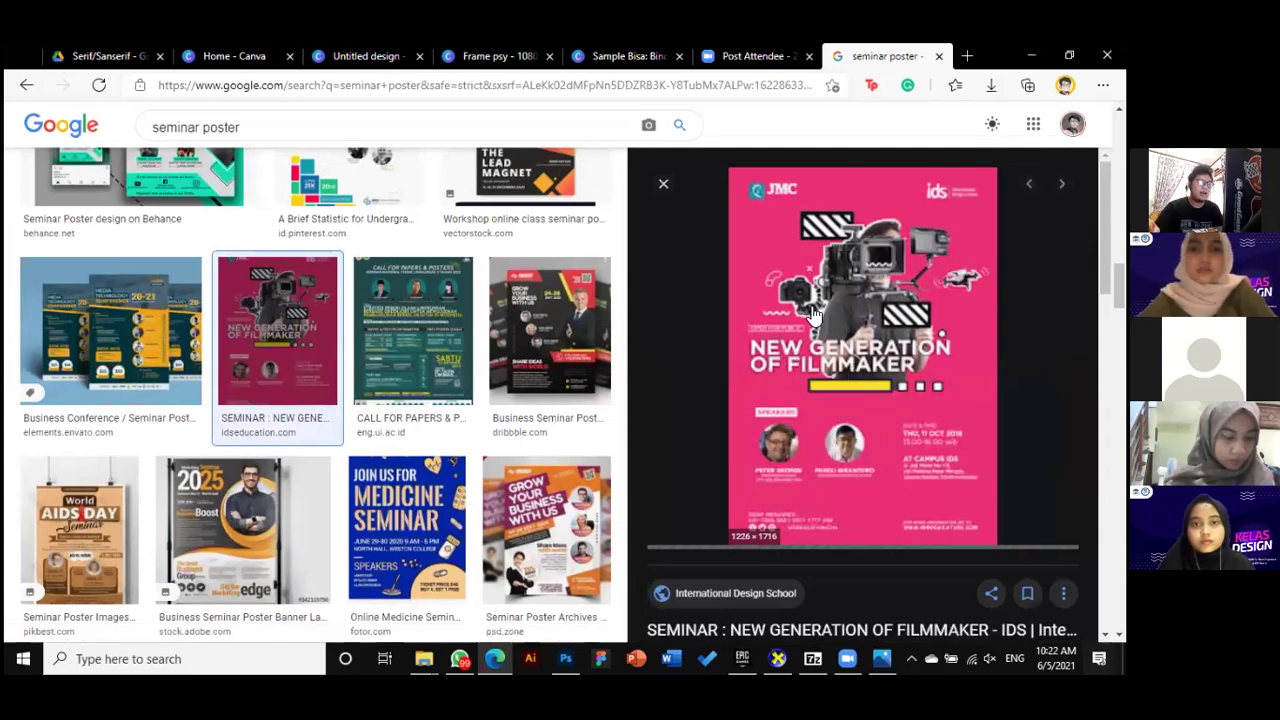
{"action": "scroll", "coordinate": [358, 519], "scroll_direction": "down", "scroll_amount": 3}
{"action": "scroll", "coordinate": [358, 519], "scroll_direction": "up", "scroll_amount": 4}
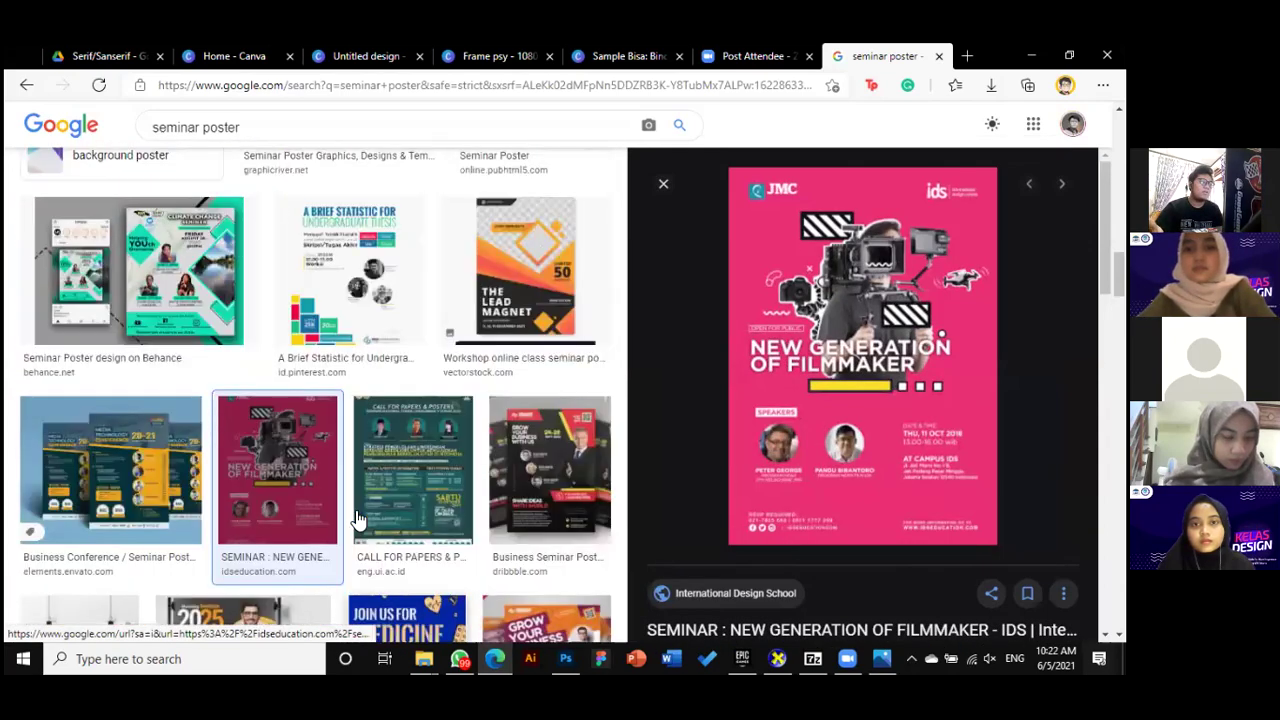
{"action": "scroll", "coordinate": [358, 519], "scroll_direction": "down", "scroll_amount": 5}
{"action": "left_click", "coordinate": [358, 570]}
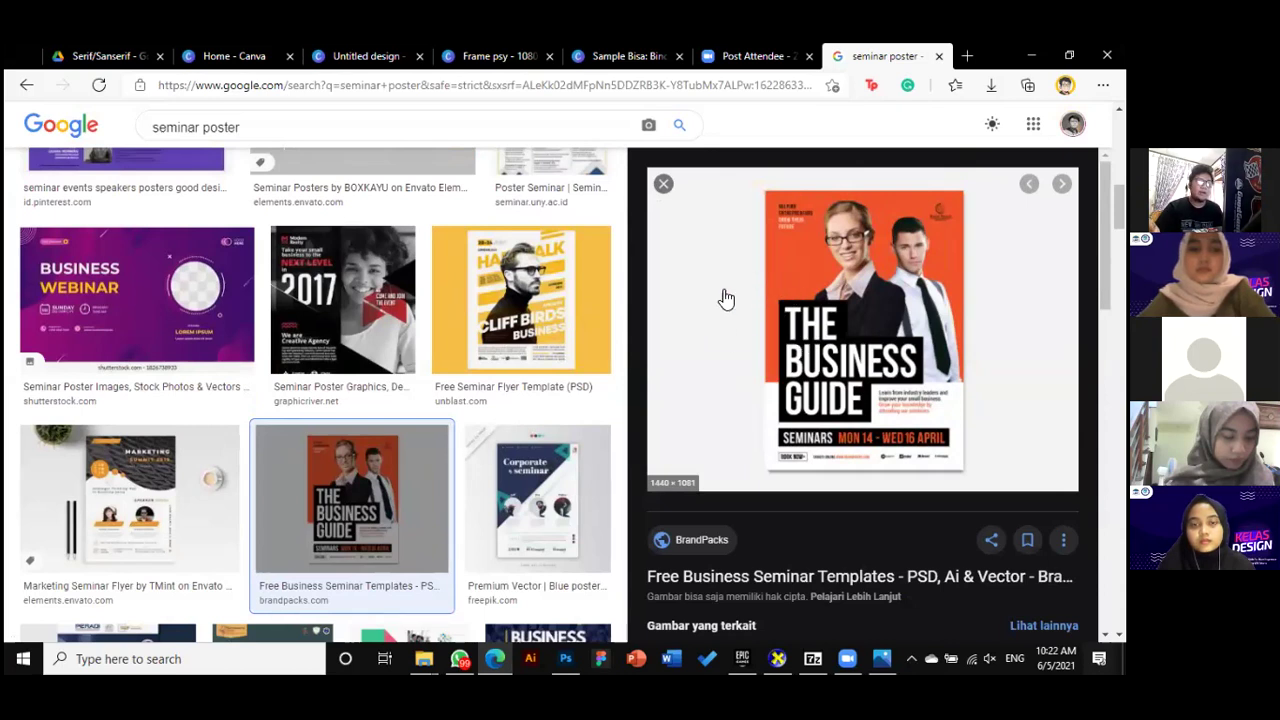
Copy The Business Guide poster image from the preview
{"action": "right_click", "coordinate": [724, 245]}
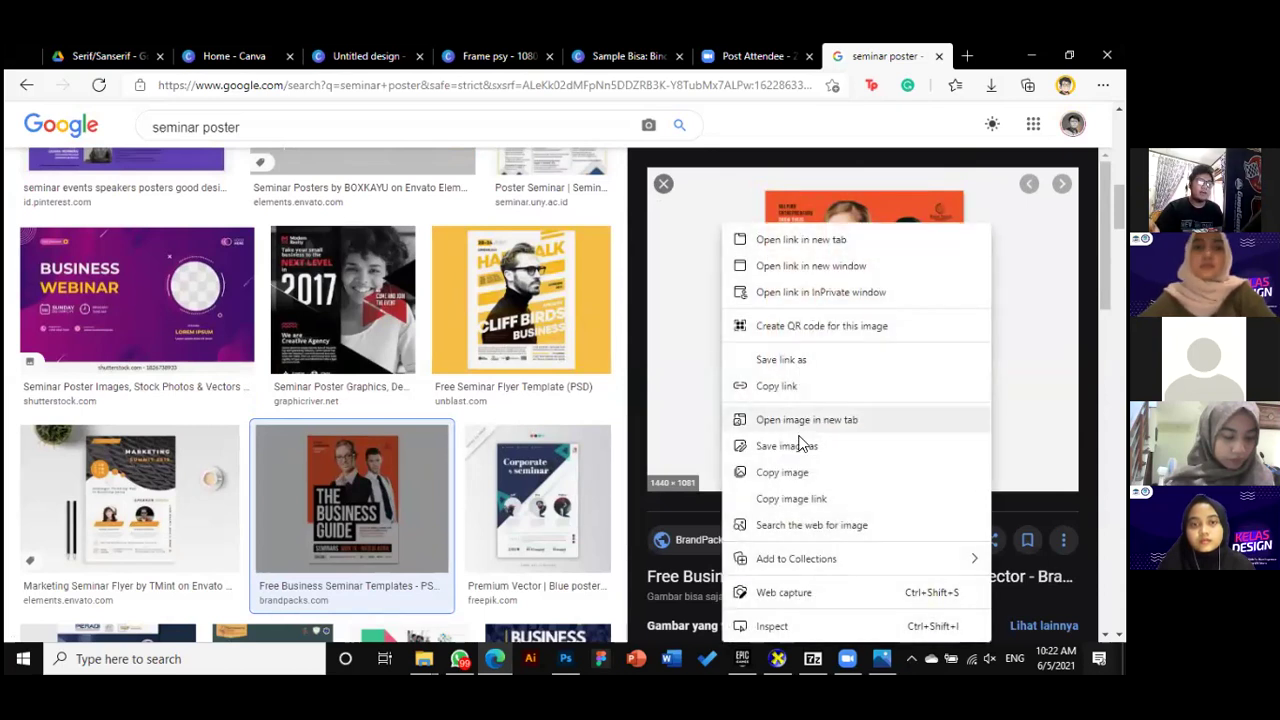
{"action": "left_click", "coordinate": [799, 475]}
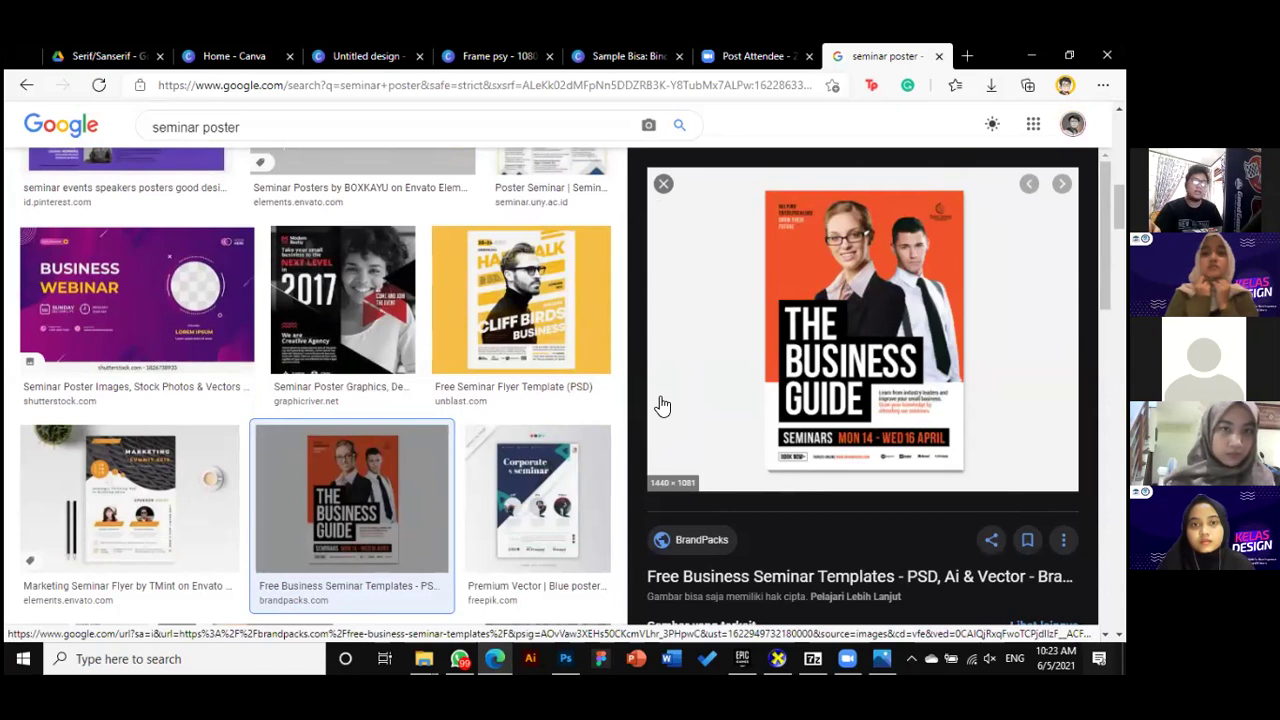
Return to the Canva story design and paste The Business Guide image onto blank Page 1
{"action": "left_click", "coordinate": [215, 56]}
{"action": "mouse_move", "coordinate": [299, 122]}
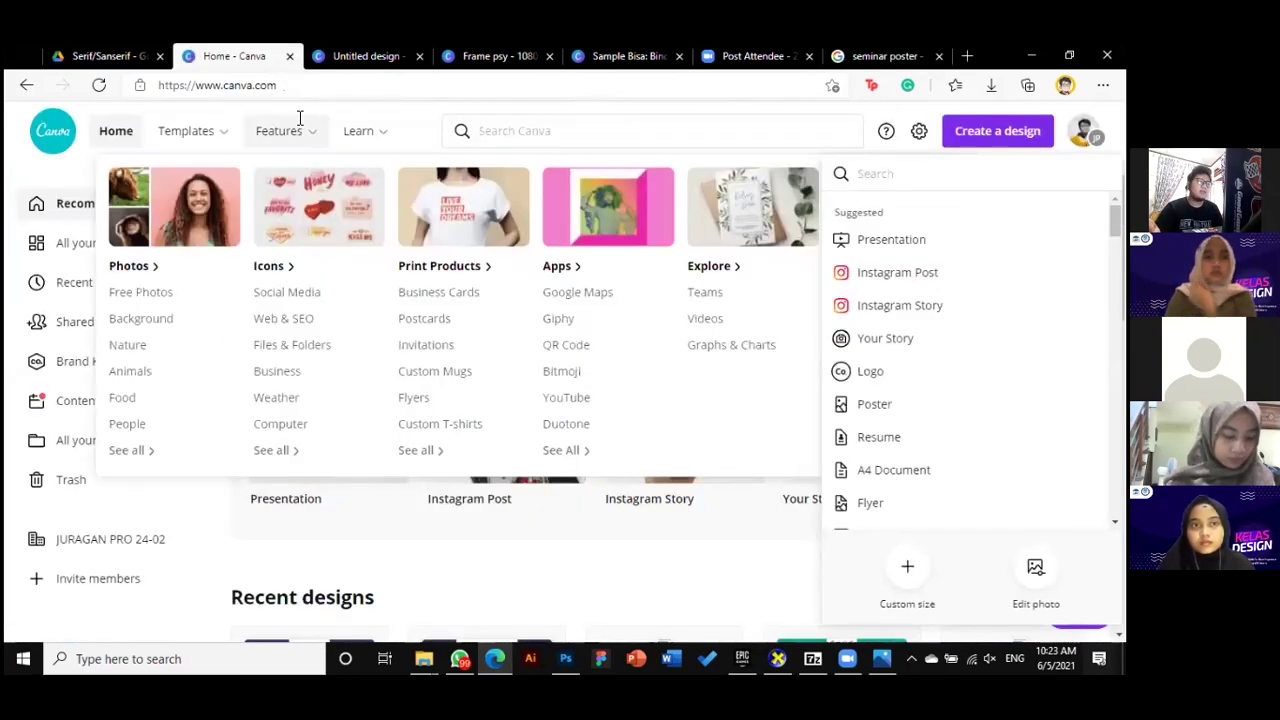
{"action": "key", "text": "ctrl+Tab"}
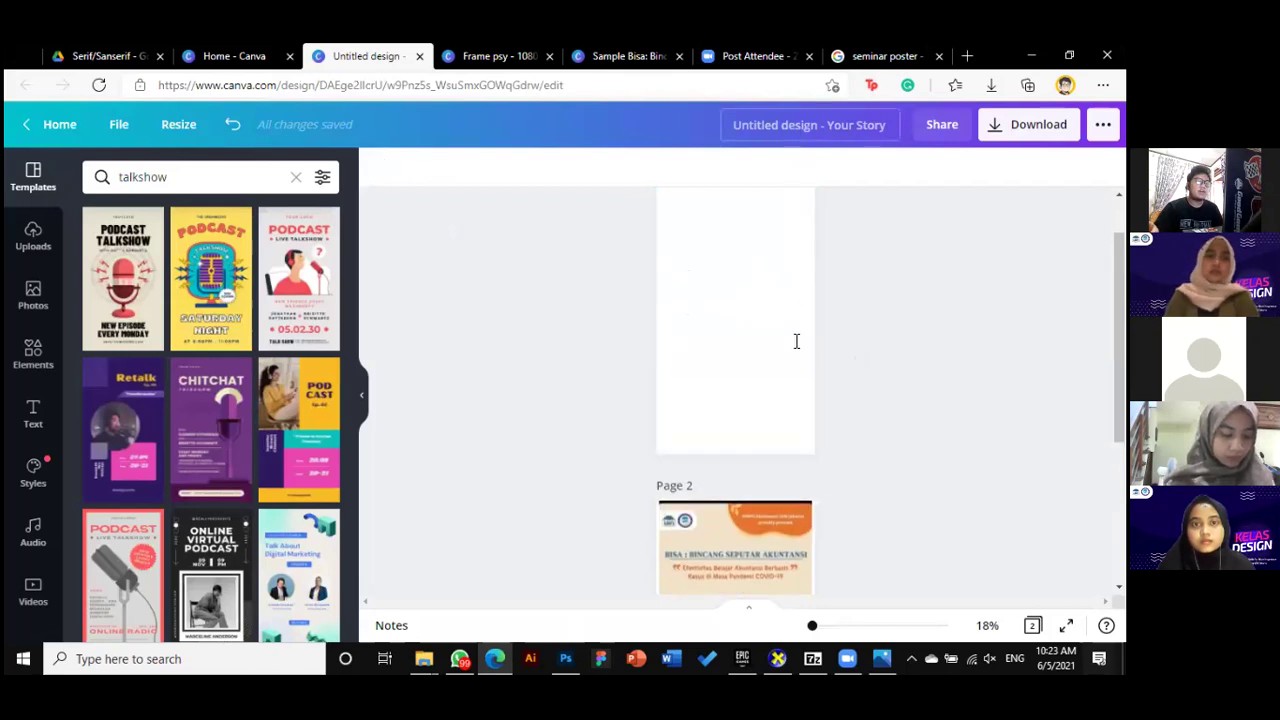
{"action": "left_click", "coordinate": [796, 341]}
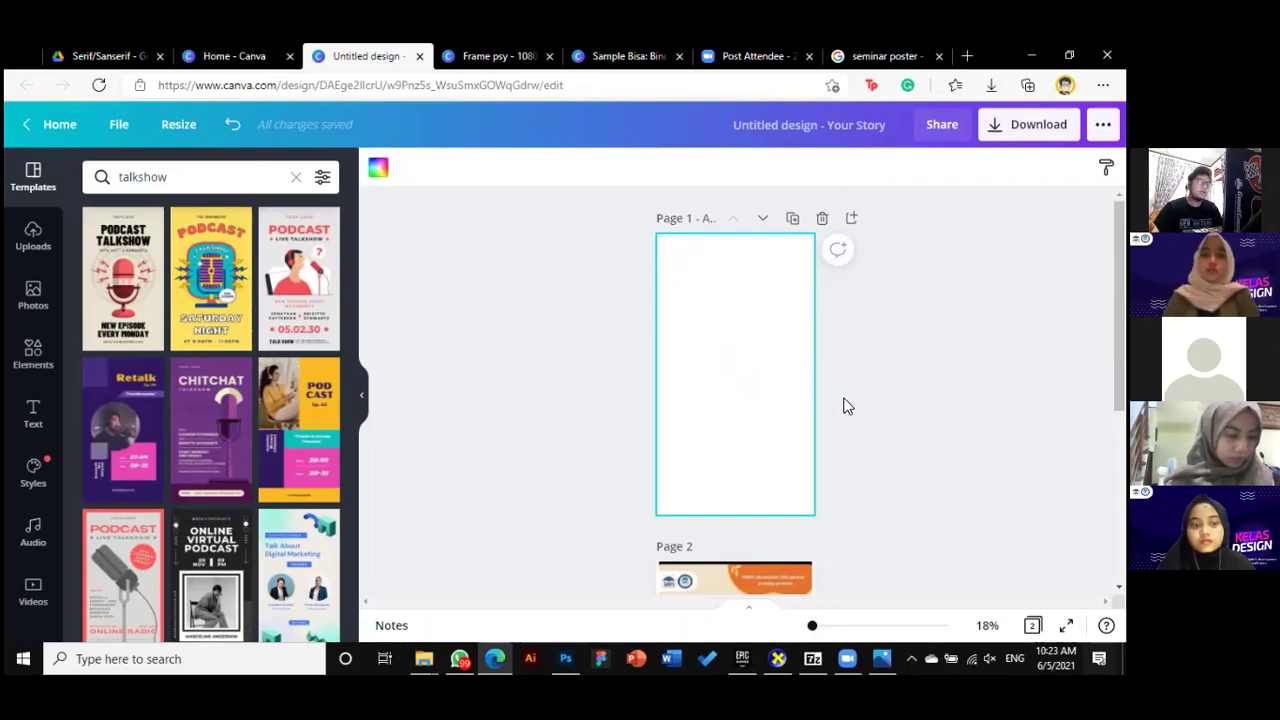
{"action": "key", "text": "ctrl+v"}
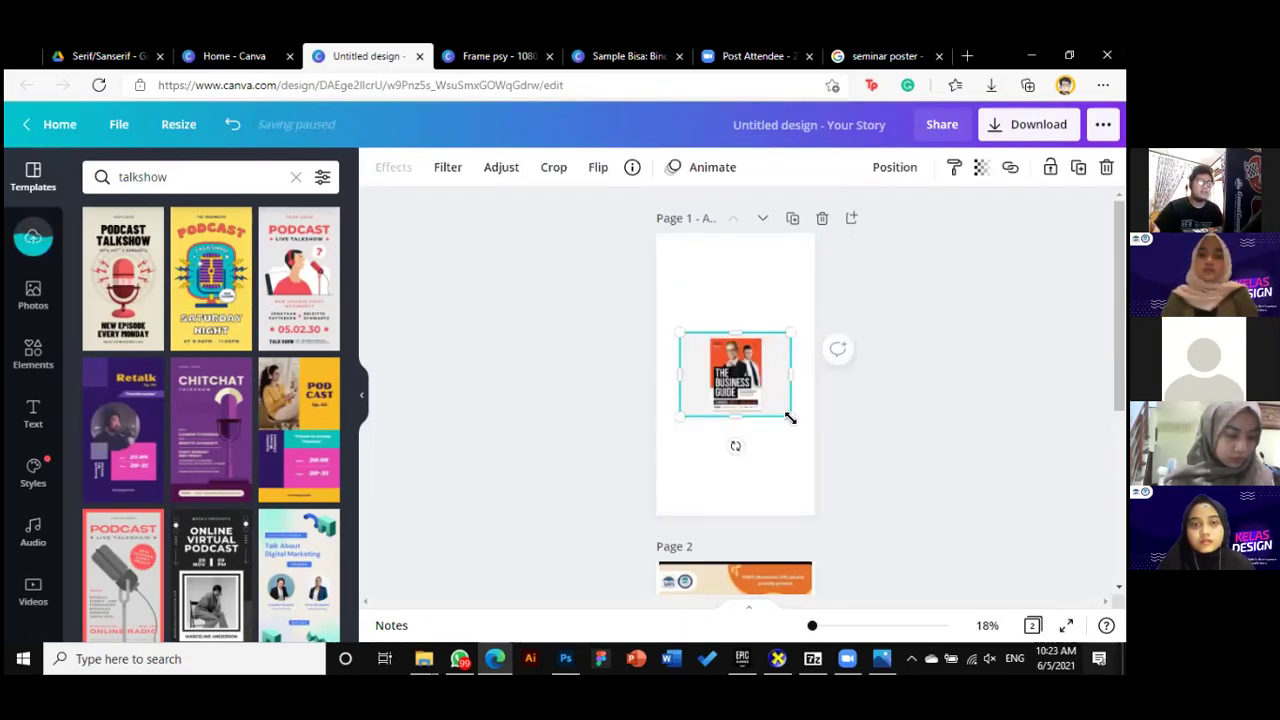
Enlarge and reposition the pasted Business Guide image
{"action": "left_click_drag", "start_coordinate": [790, 415], "coordinate": [848, 450]}
{"action": "left_click_drag", "start_coordinate": [764, 395], "coordinate": [735, 375]}
{"action": "scroll", "coordinate": [765, 426], "scroll_direction": "down", "scroll_amount": 1}
{"action": "scroll", "coordinate": [765, 426], "scroll_direction": "up", "scroll_amount": 1}
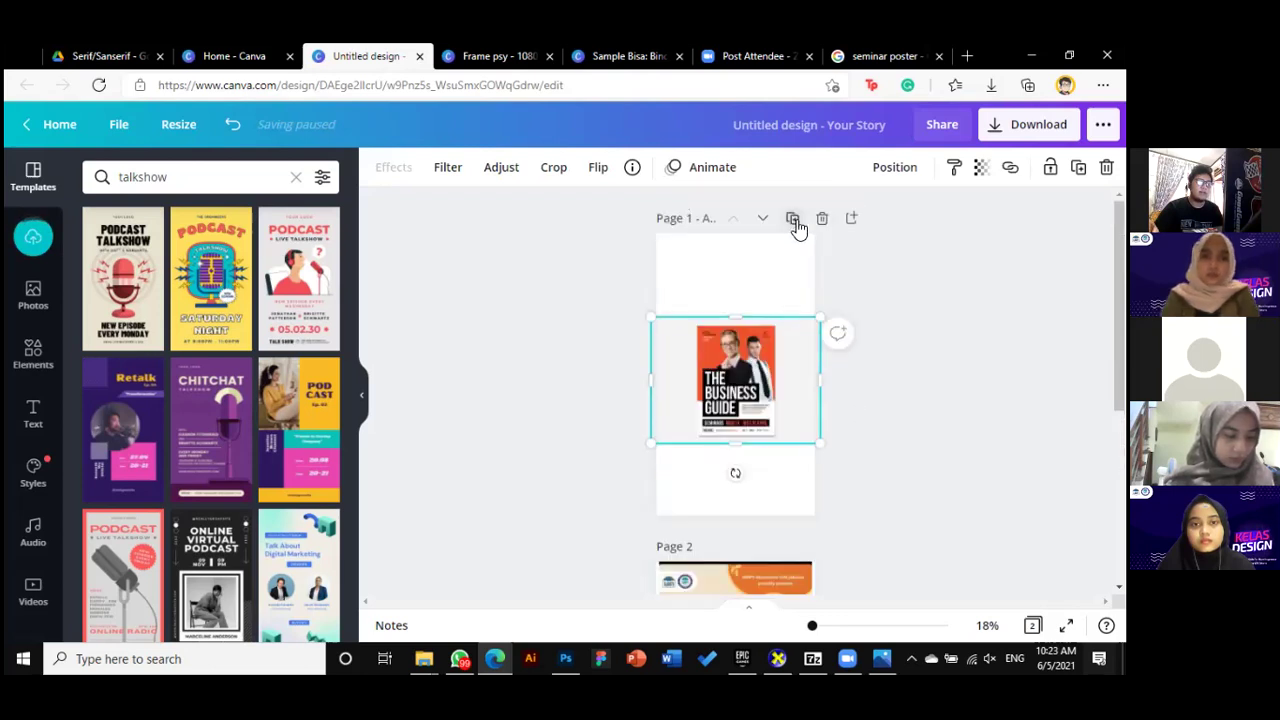
{"action": "scroll", "coordinate": [778, 477], "scroll_direction": "down", "scroll_amount": 5}
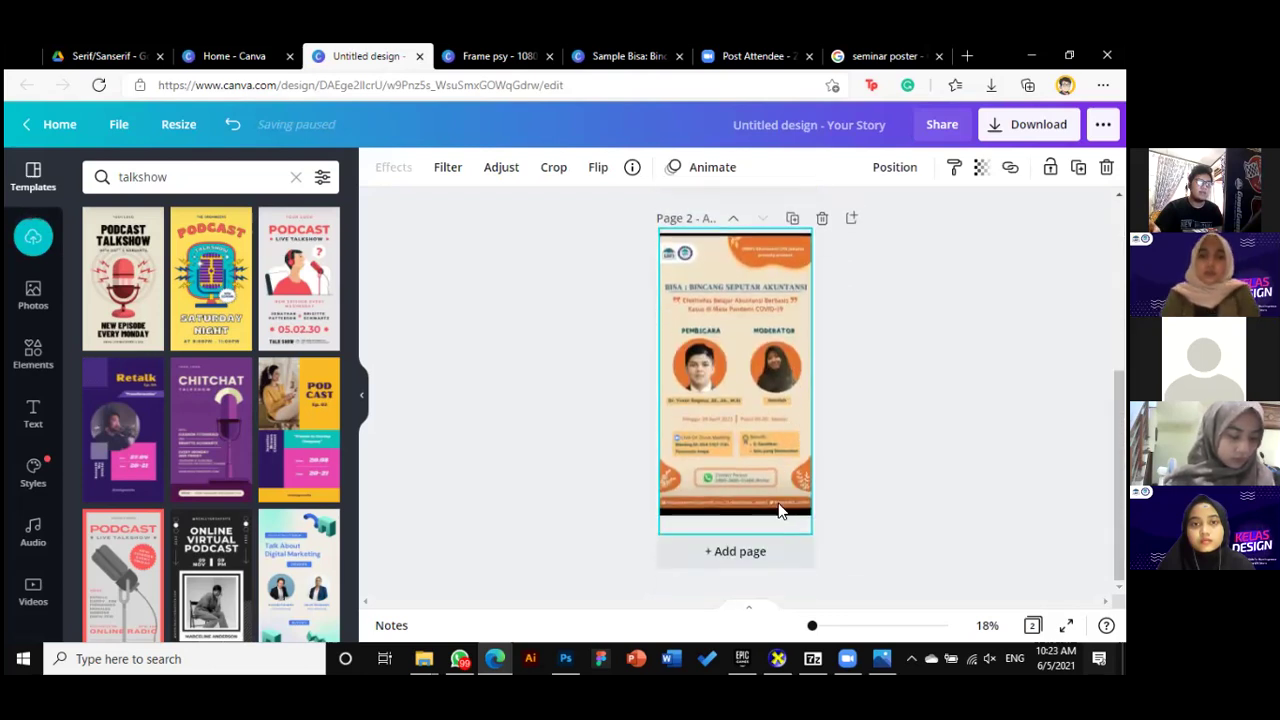
Add a blank third page and move the seminar poster onto it
{"action": "left_click", "coordinate": [754, 566]}
{"action": "scroll", "coordinate": [757, 485], "scroll_direction": "up", "scroll_amount": 2}
{"action": "left_click_drag", "start_coordinate": [761, 259], "coordinate": [778, 398]}
{"action": "scroll", "coordinate": [778, 398], "scroll_direction": "down", "scroll_amount": 2}
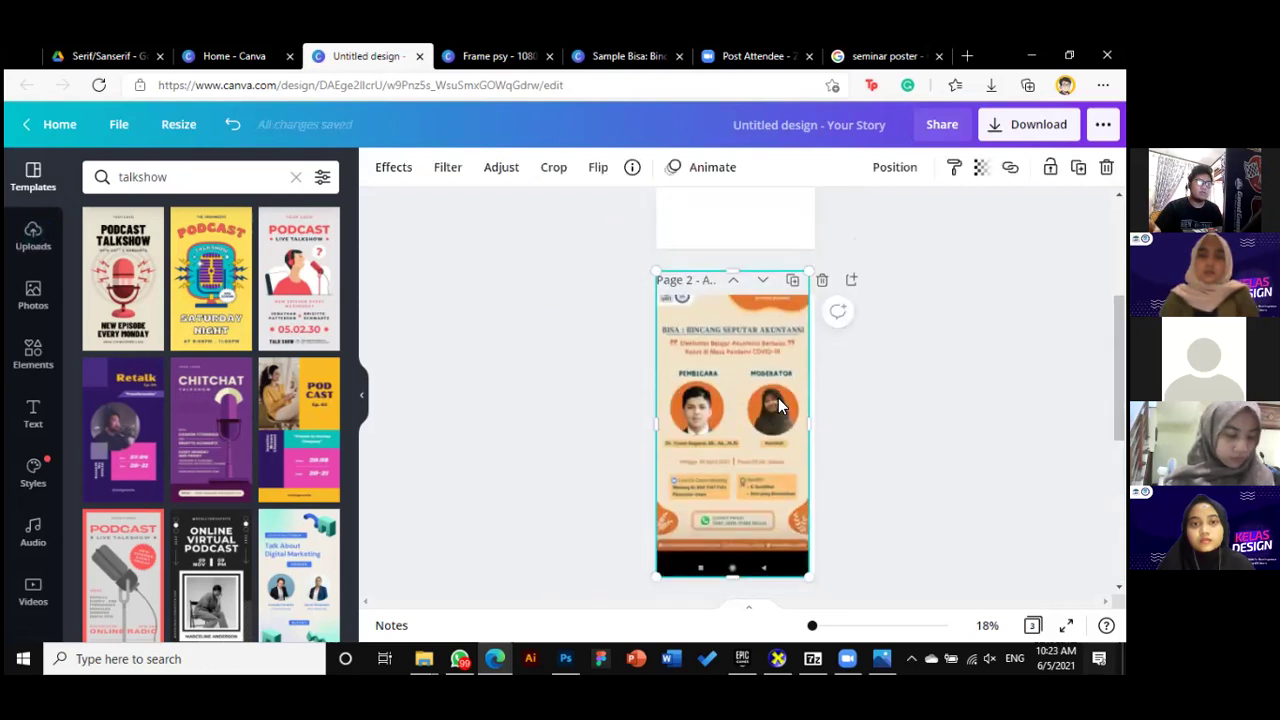
{"action": "left_click", "coordinate": [843, 420]}
{"action": "scroll", "coordinate": [786, 349], "scroll_direction": "up", "scroll_amount": 3}
{"action": "scroll", "coordinate": [795, 411], "scroll_direction": "down", "scroll_amount": 1}
{"action": "scroll", "coordinate": [795, 411], "scroll_direction": "up", "scroll_amount": 3}
Move the Business Guide image onto page 2, enlarge and centre it, then select blank page 1
{"action": "left_click_drag", "start_coordinate": [742, 276], "coordinate": [745, 497]}
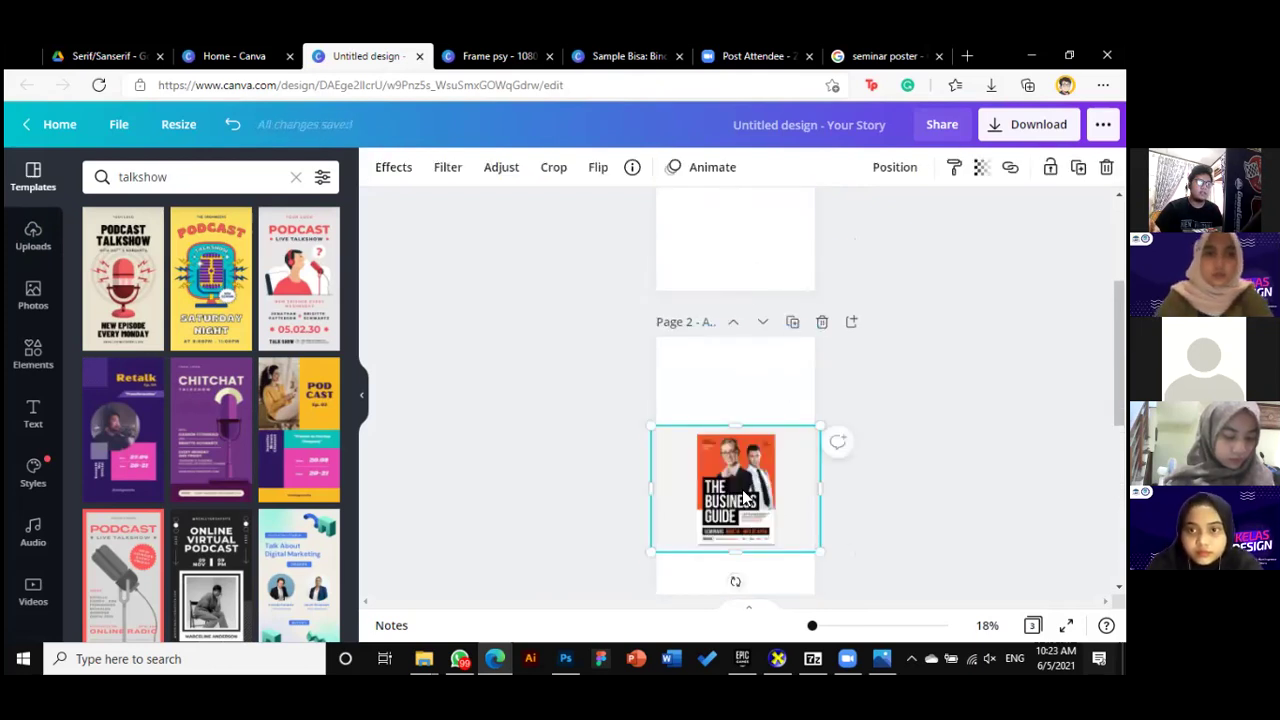
{"action": "left_click_drag", "start_coordinate": [817, 552], "coordinate": [860, 600]}
{"action": "left_click_drag", "start_coordinate": [767, 519], "coordinate": [742, 437]}
{"action": "left_click", "coordinate": [845, 550]}
{"action": "scroll", "coordinate": [846, 540], "scroll_direction": "up", "scroll_amount": 3}
{"action": "left_click", "coordinate": [782, 395]}
{"action": "scroll", "coordinate": [603, 428], "scroll_direction": "down", "scroll_amount": 3}
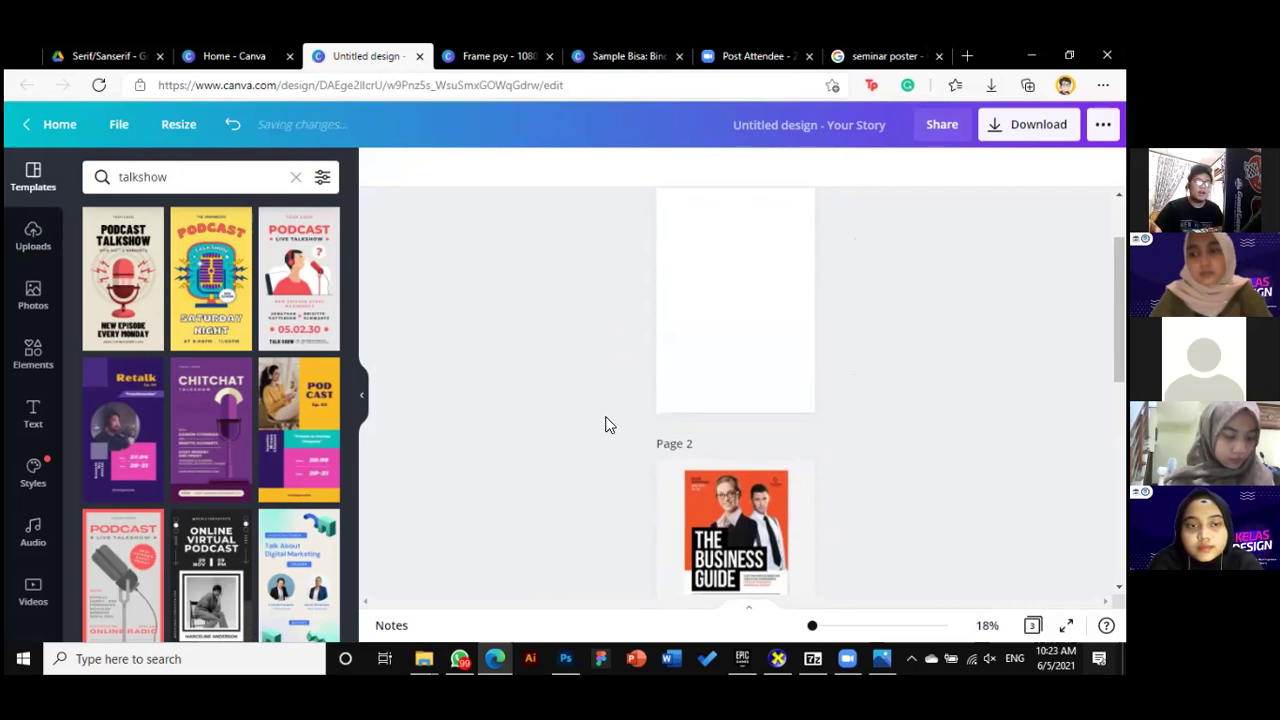
Collapse the templates panel and zoom in so page 2 appears larger
{"action": "left_click", "coordinate": [360, 402]}
{"action": "left_click_drag", "start_coordinate": [818, 628], "coordinate": [818, 625]}
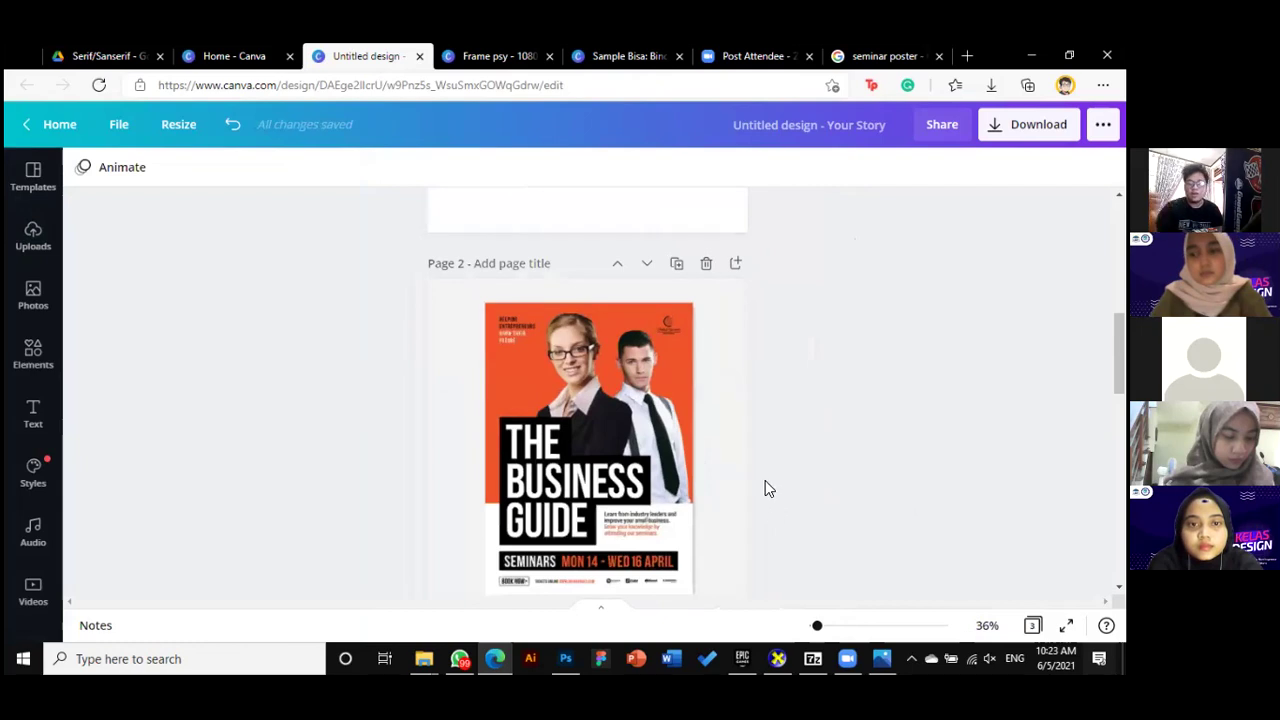
{"action": "scroll", "coordinate": [768, 485], "scroll_direction": "up", "scroll_amount": 3}
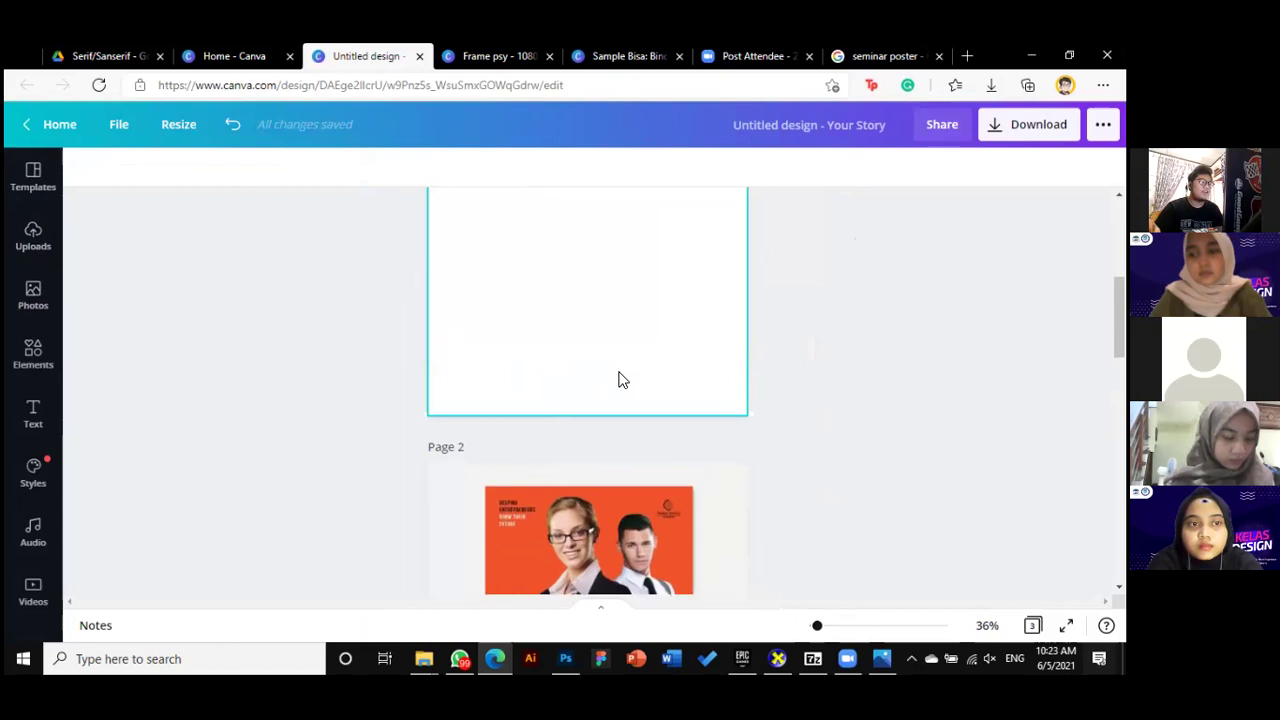
{"action": "scroll", "coordinate": [646, 410], "scroll_direction": "down", "scroll_amount": 1}
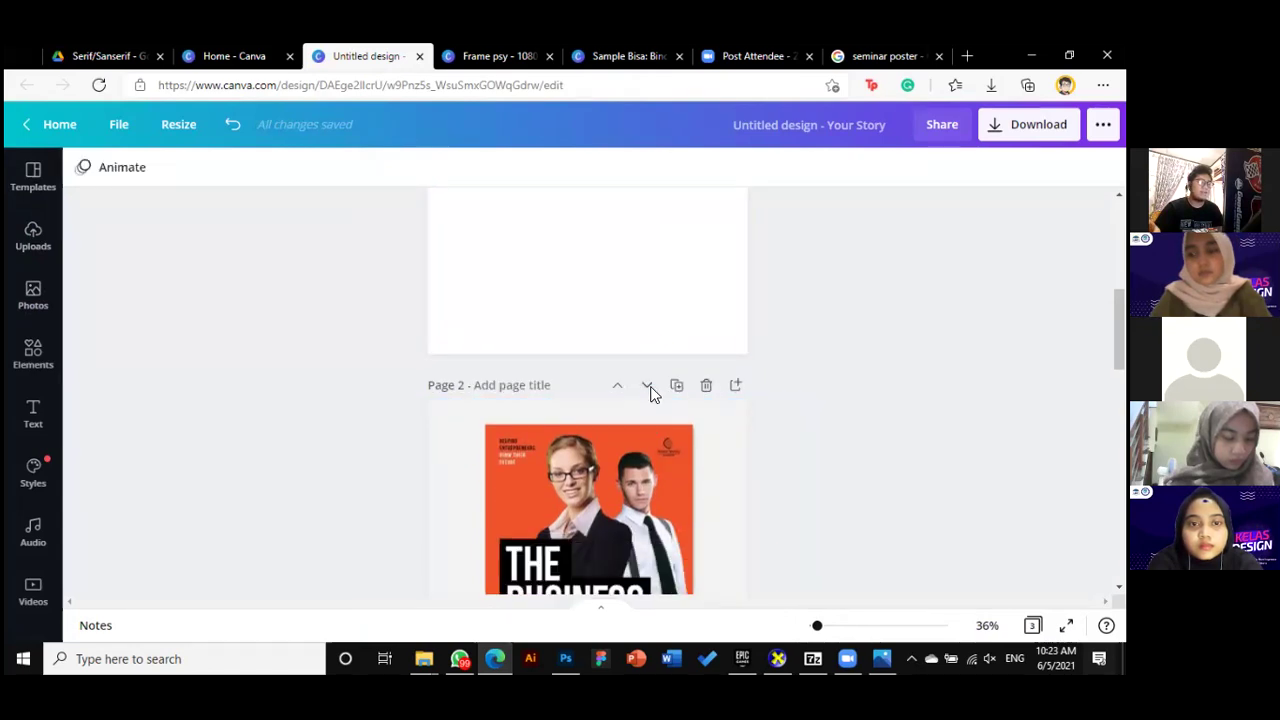
{"action": "scroll", "coordinate": [673, 495], "scroll_direction": "down", "scroll_amount": 3}
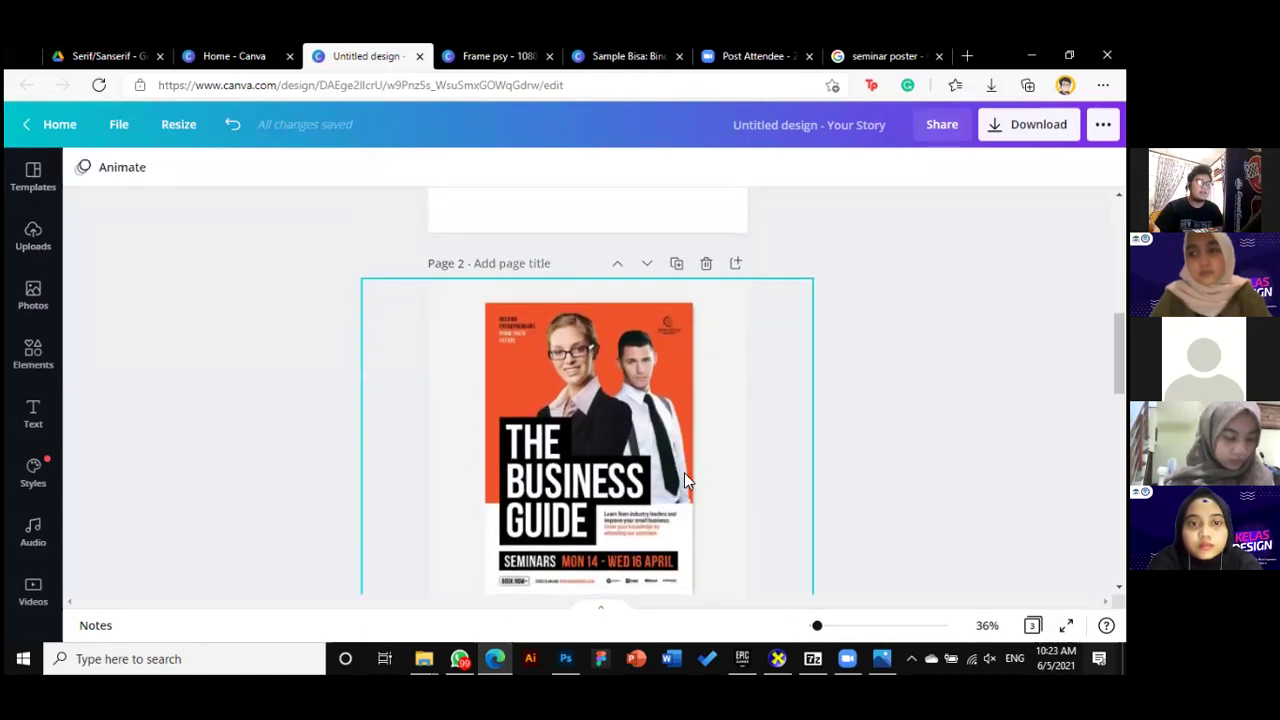
{"action": "scroll", "coordinate": [723, 283], "scroll_direction": "up", "scroll_amount": 1}
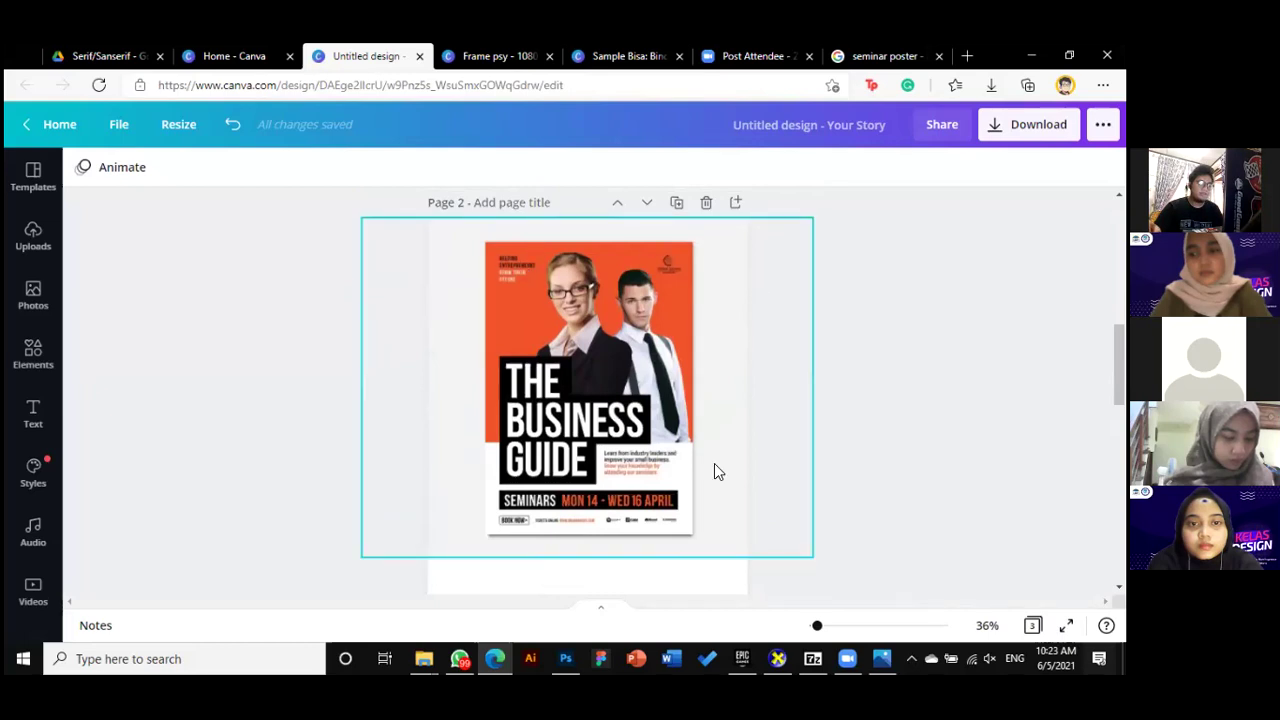
Select the Business Guide image on page 2 and resize and shift it
{"action": "left_click", "coordinate": [622, 372]}
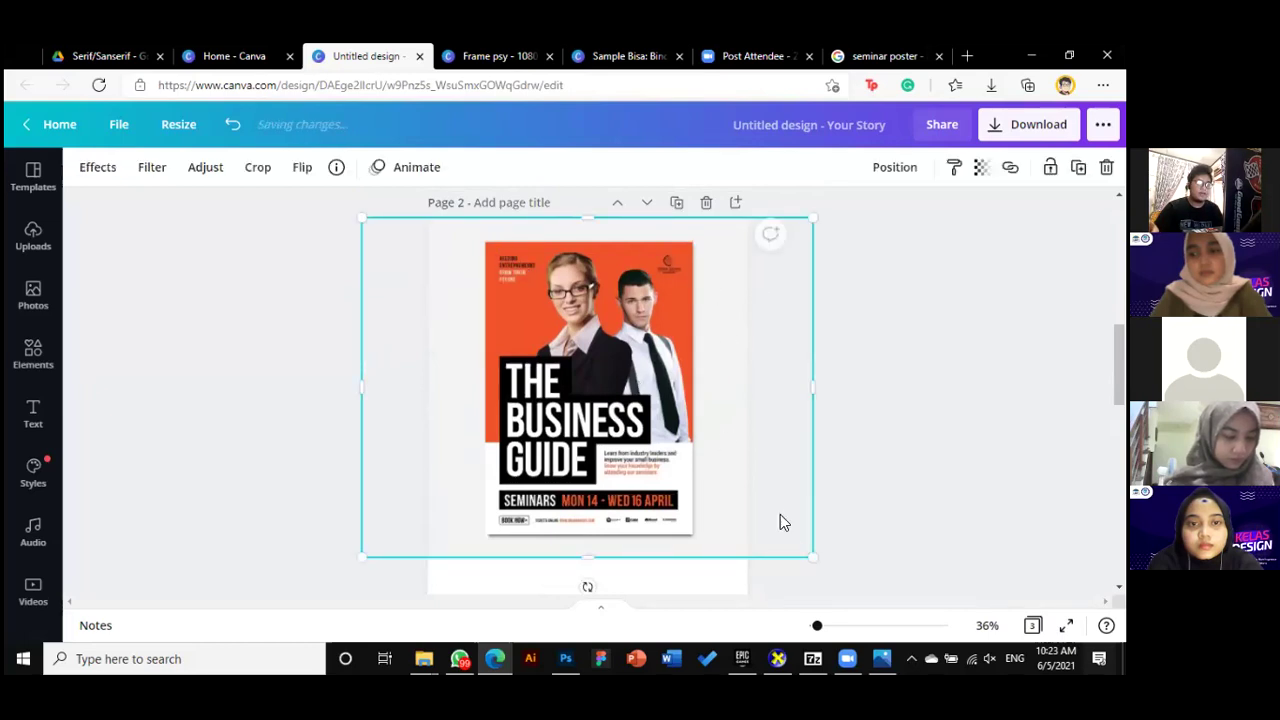
{"action": "left_click_drag", "start_coordinate": [811, 557], "coordinate": [849, 580]}
{"action": "left_click_drag", "start_coordinate": [587, 505], "coordinate": [649, 506]}
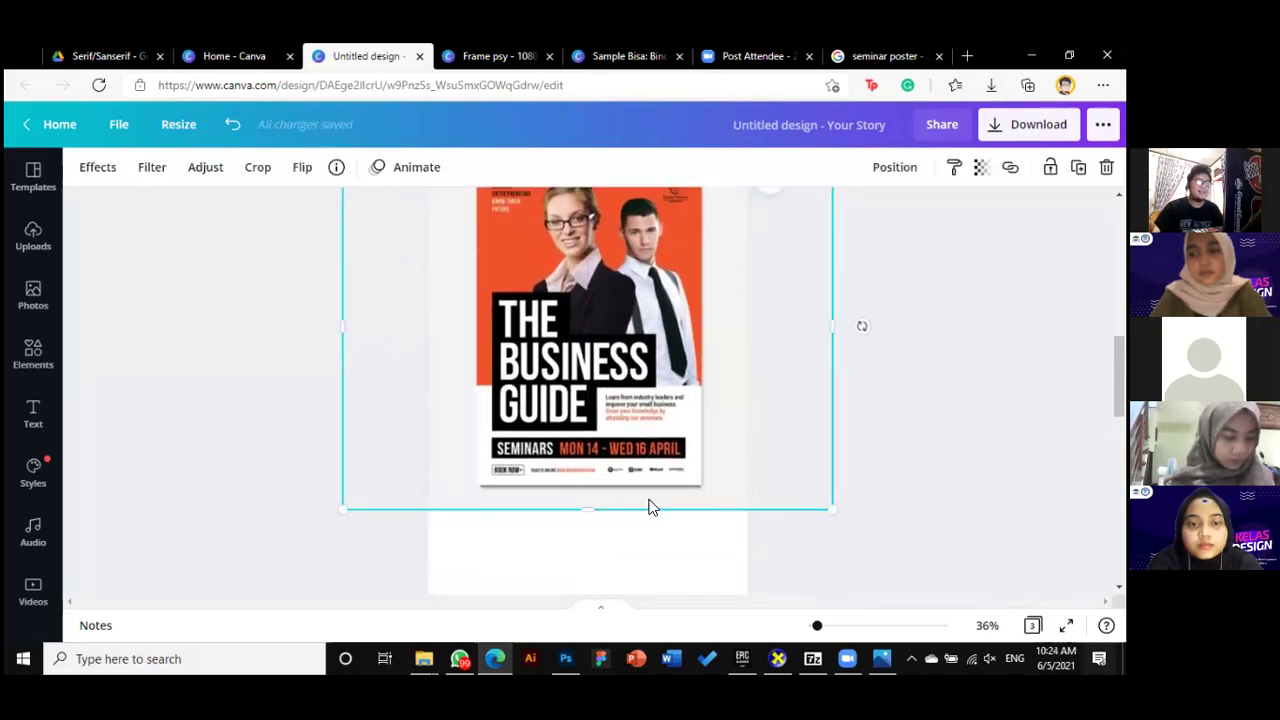
{"action": "scroll", "coordinate": [649, 500], "scroll_direction": "down", "scroll_amount": 3}
{"action": "scroll", "coordinate": [649, 497], "scroll_direction": "down", "scroll_amount": 2}
{"action": "scroll", "coordinate": [624, 441], "scroll_direction": "up", "scroll_amount": 5}
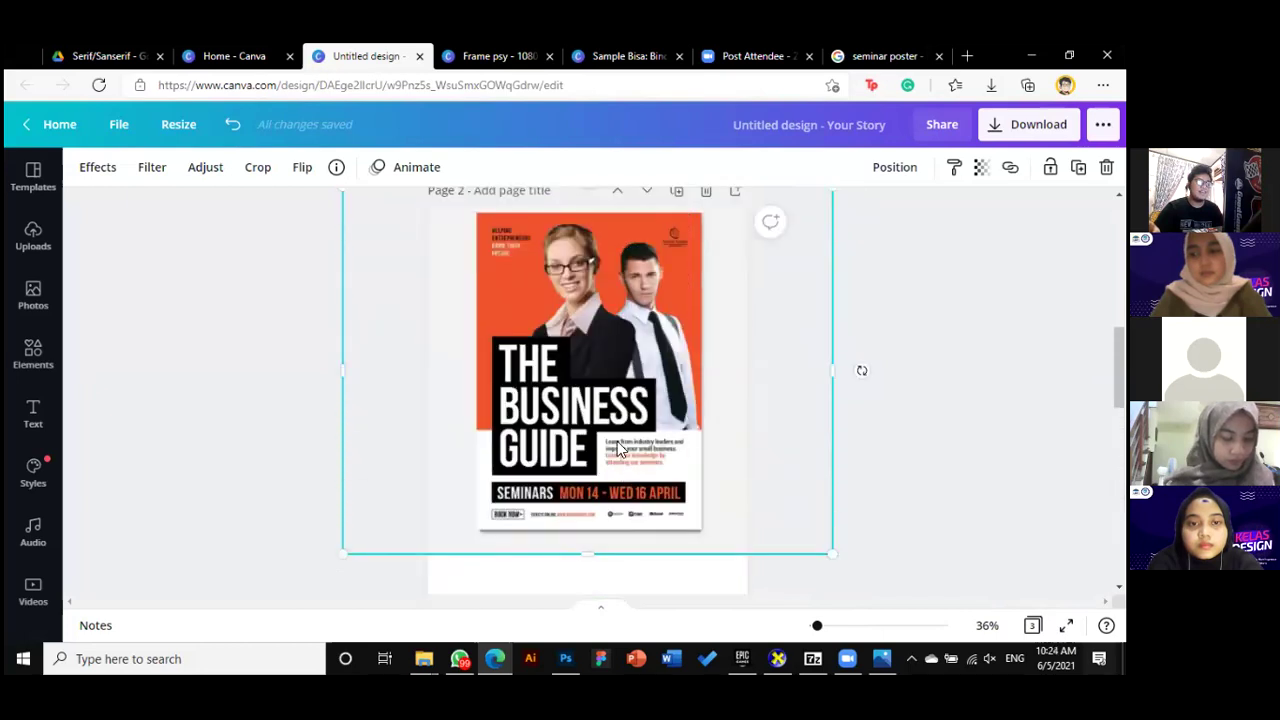
{"action": "scroll", "coordinate": [613, 478], "scroll_direction": "down", "scroll_amount": 1}
{"action": "scroll", "coordinate": [610, 400], "scroll_direction": "up", "scroll_amount": 2}
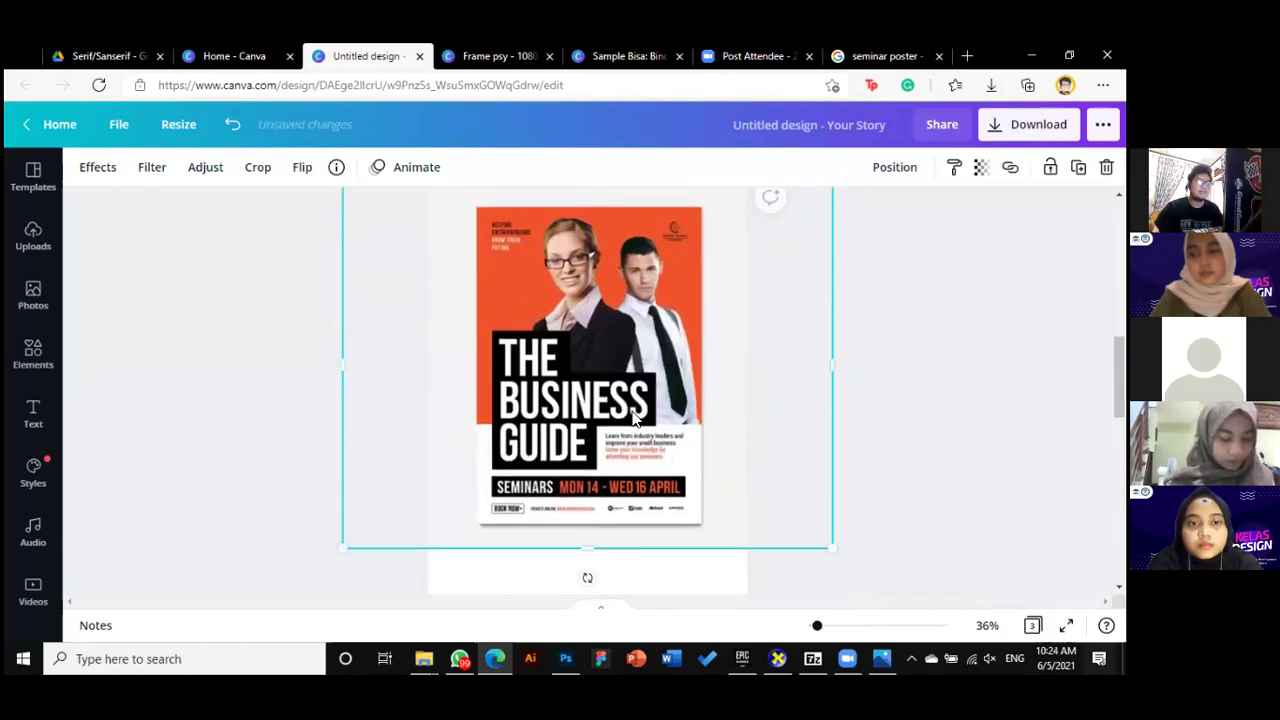
Nudge the poster image right and up, then re-centre it on page 2
{"action": "left_click_drag", "start_coordinate": [632, 418], "coordinate": [640, 410]}
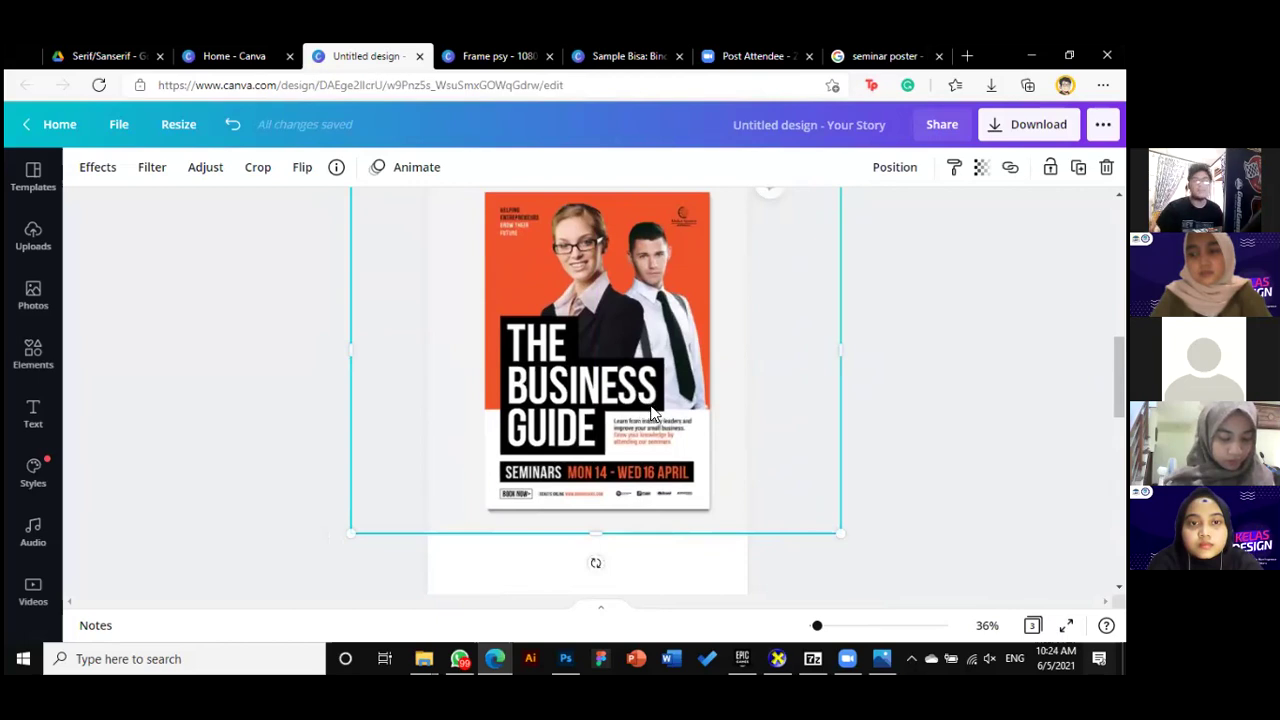
{"action": "scroll", "coordinate": [648, 432], "scroll_direction": "up", "scroll_amount": 3}
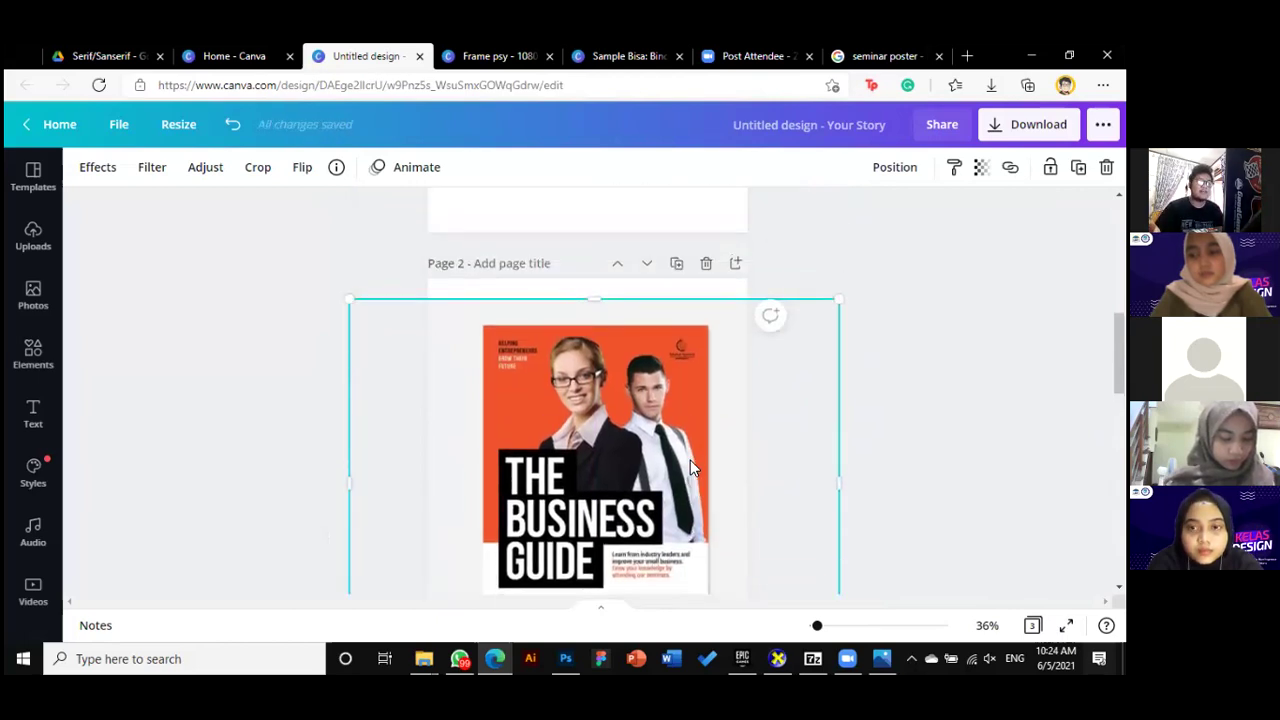
{"action": "left_click_drag", "start_coordinate": [681, 447], "coordinate": [669, 427]}
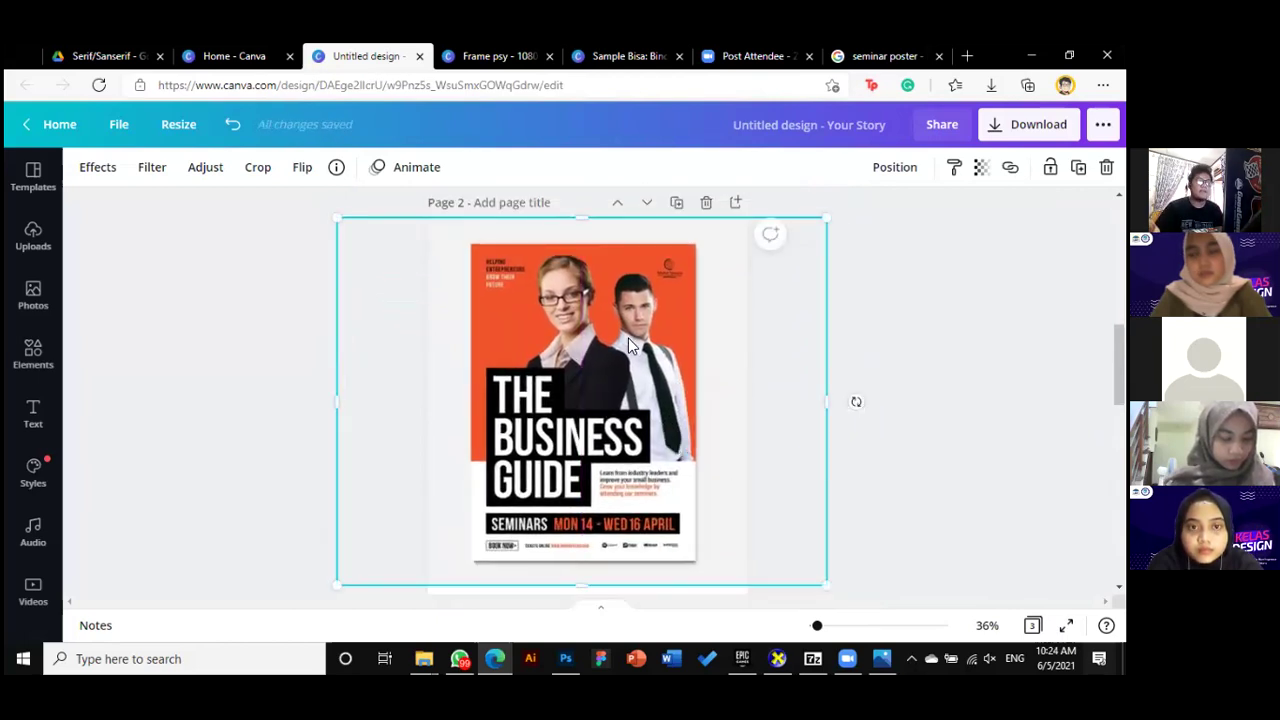
{"action": "left_click_drag", "start_coordinate": [822, 560], "coordinate": [689, 528]}
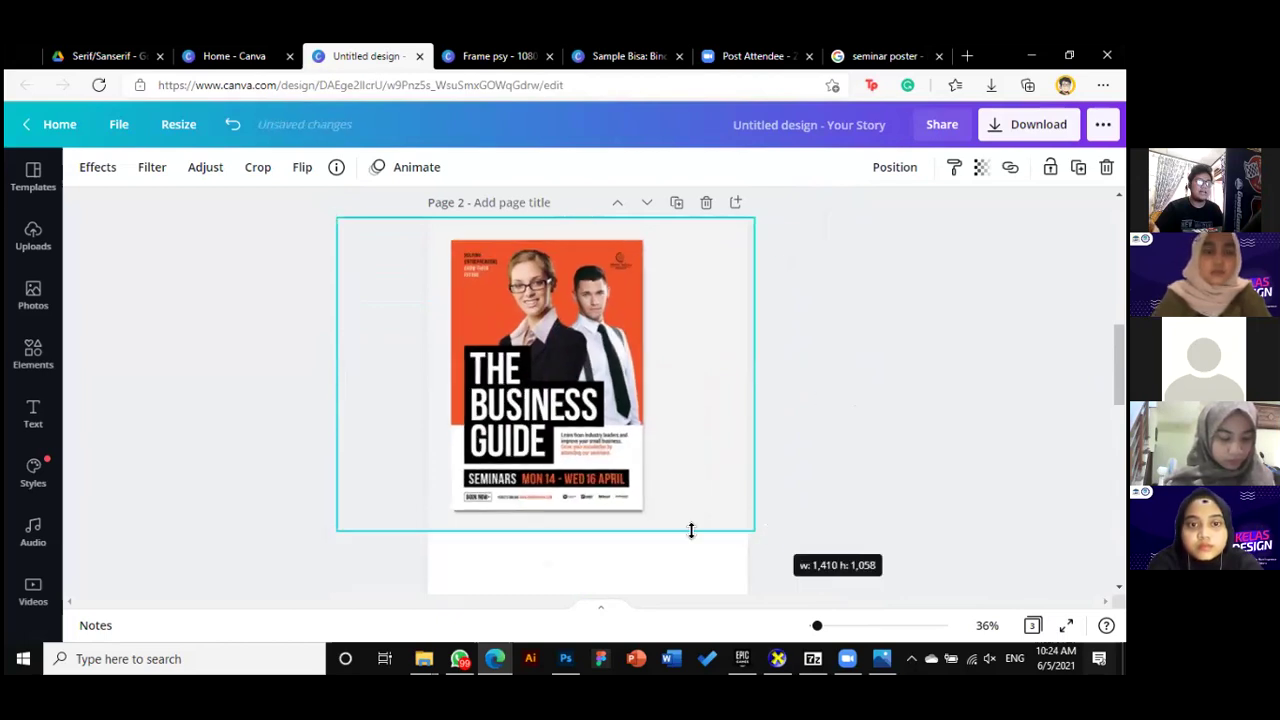
{"action": "scroll", "coordinate": [689, 532], "scroll_direction": "down", "scroll_amount": 5}
{"action": "scroll", "coordinate": [688, 527], "scroll_direction": "up", "scroll_amount": 5}
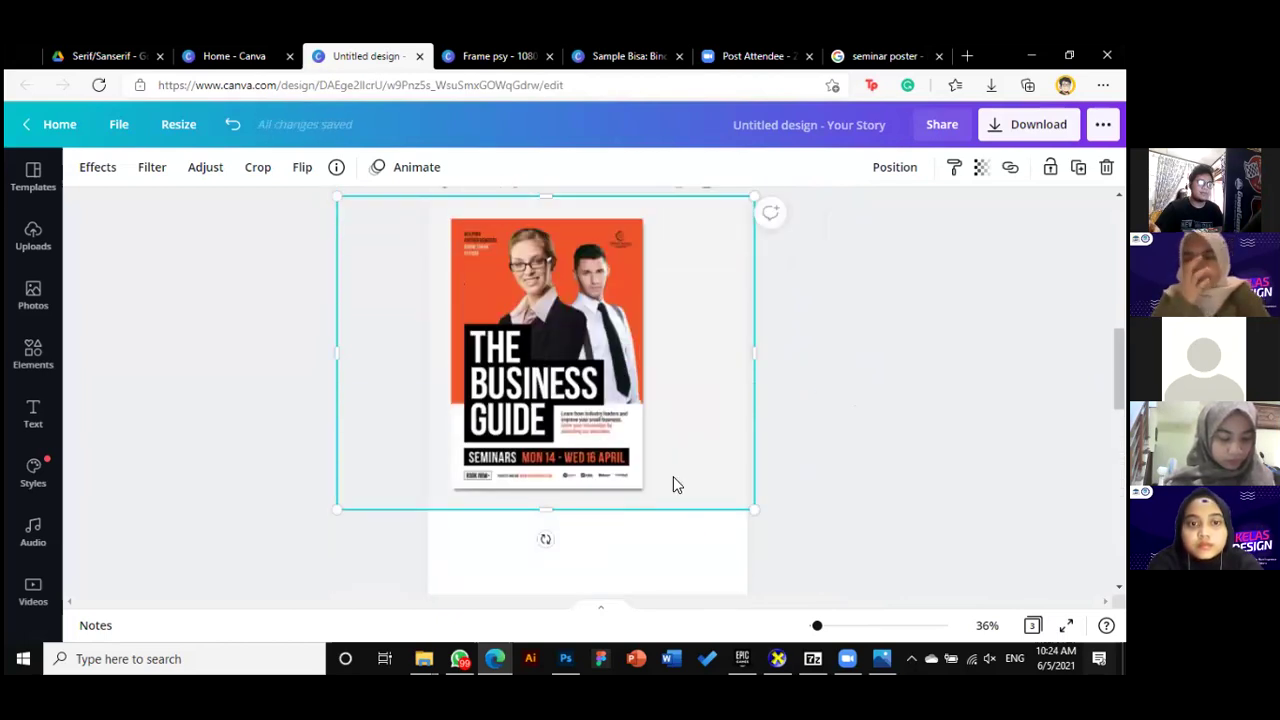
Make the poster image on page 2 slightly larger
{"action": "left_click_drag", "start_coordinate": [782, 527], "coordinate": [812, 552]}
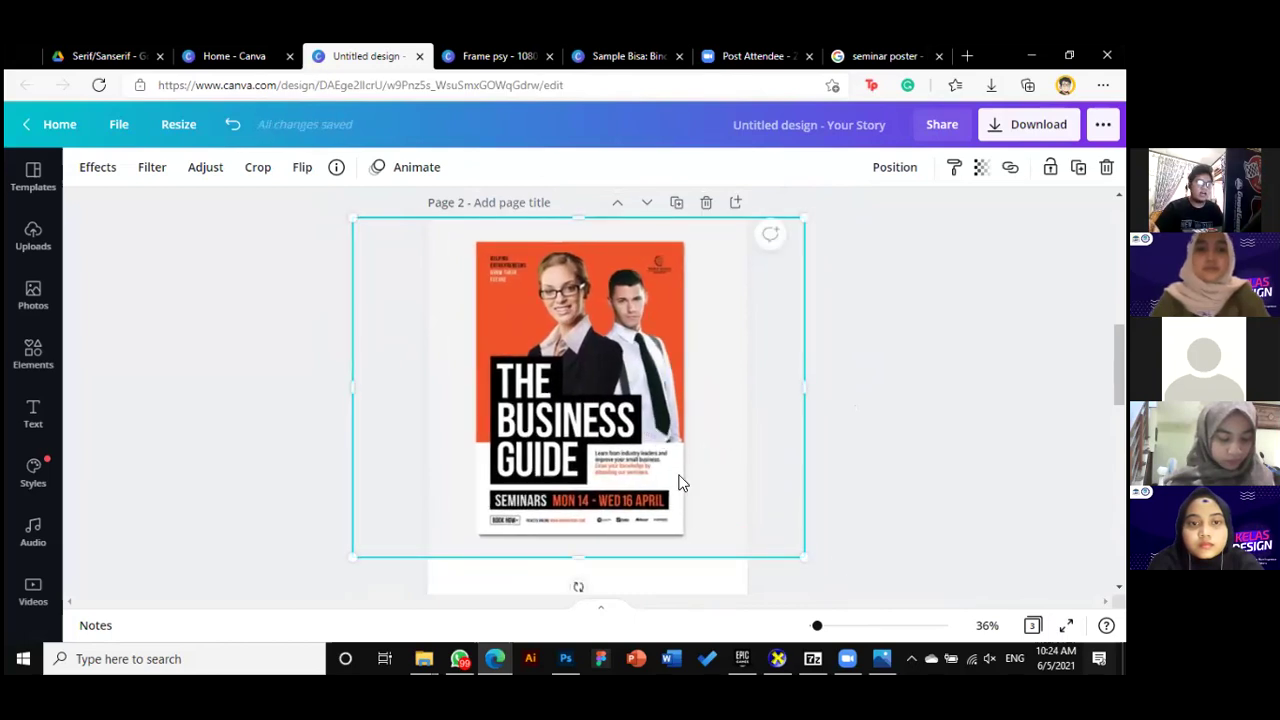
{"action": "scroll", "coordinate": [691, 511], "scroll_direction": "down", "scroll_amount": 5}
{"action": "scroll", "coordinate": [691, 503], "scroll_direction": "up", "scroll_amount": 4}
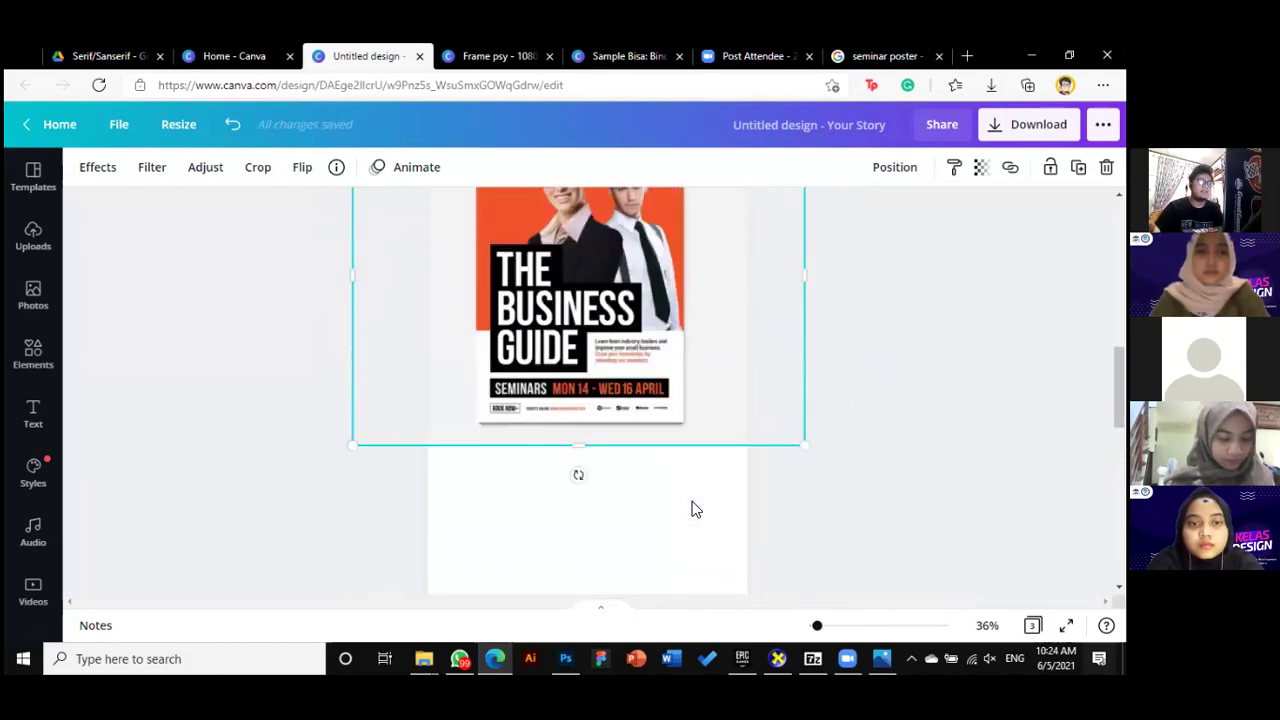
{"action": "scroll", "coordinate": [691, 508], "scroll_direction": "up", "scroll_amount": 3}
{"action": "scroll", "coordinate": [660, 500], "scroll_direction": "down", "scroll_amount": 1}
{"action": "scroll", "coordinate": [639, 453], "scroll_direction": "up", "scroll_amount": 2}
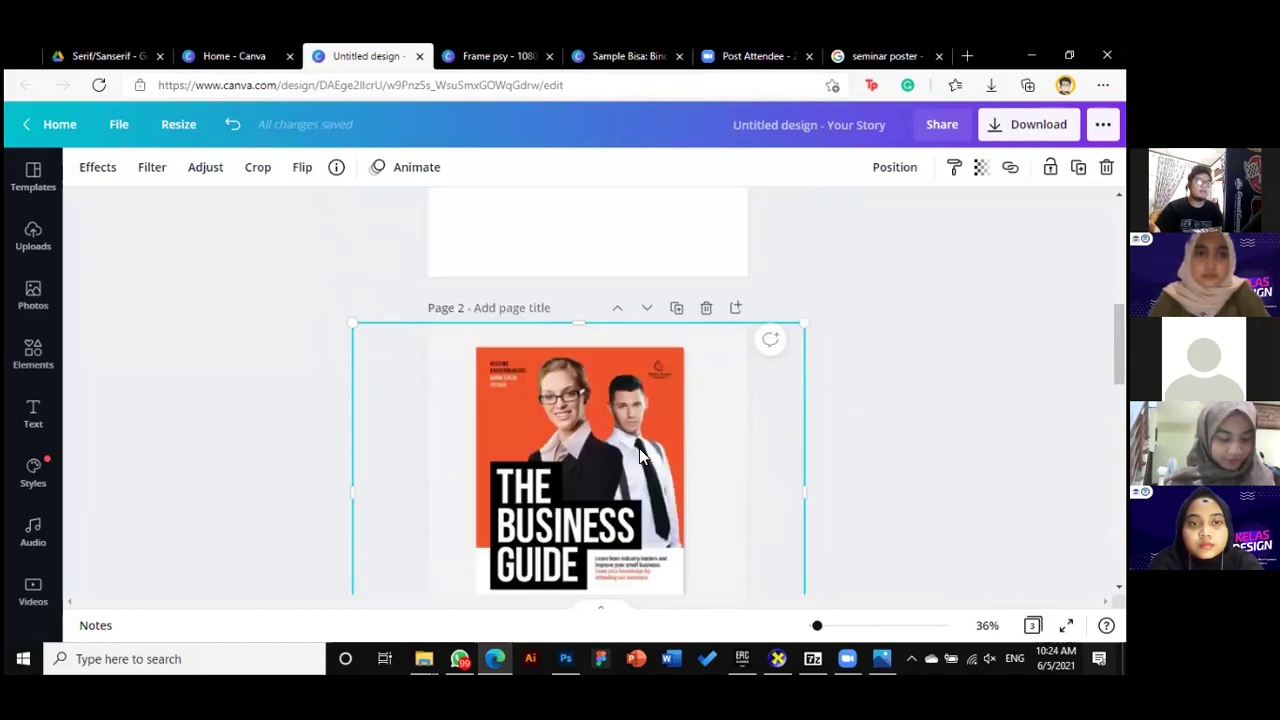
{"action": "scroll", "coordinate": [639, 450], "scroll_direction": "up", "scroll_amount": 3}
{"action": "scroll", "coordinate": [669, 507], "scroll_direction": "down", "scroll_amount": 3}
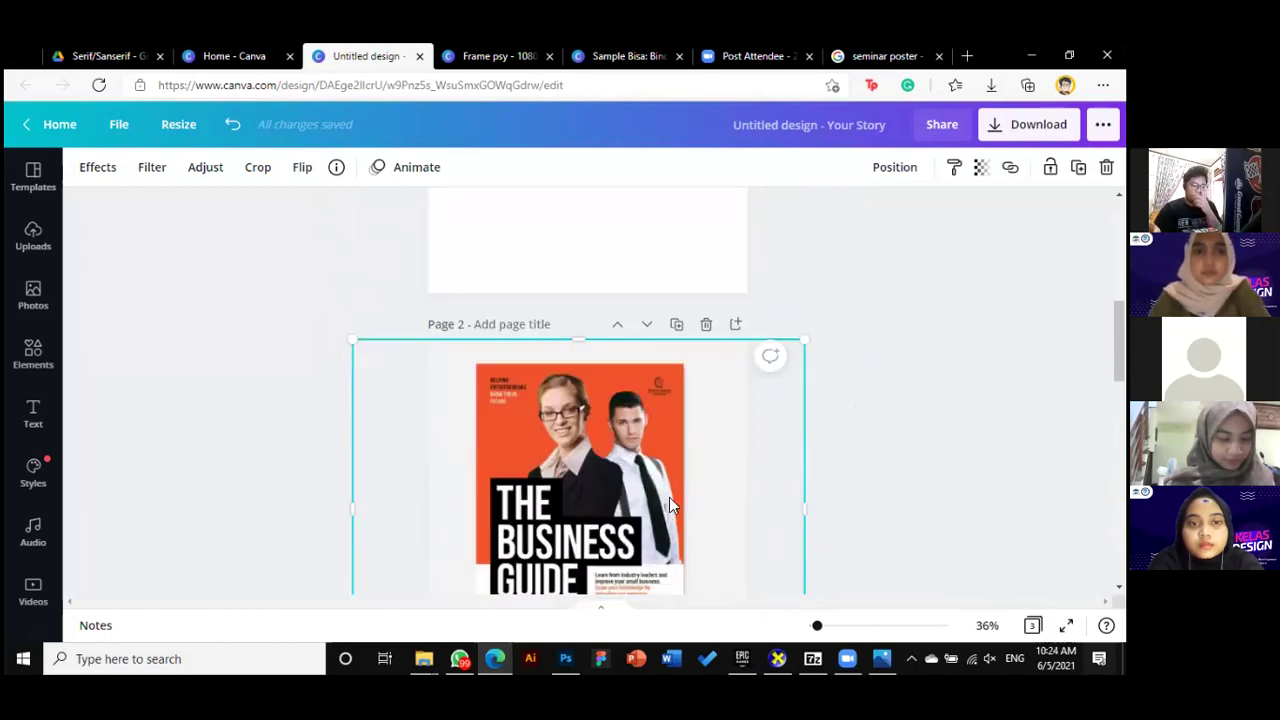
{"action": "scroll", "coordinate": [622, 502], "scroll_direction": "down", "scroll_amount": 2}
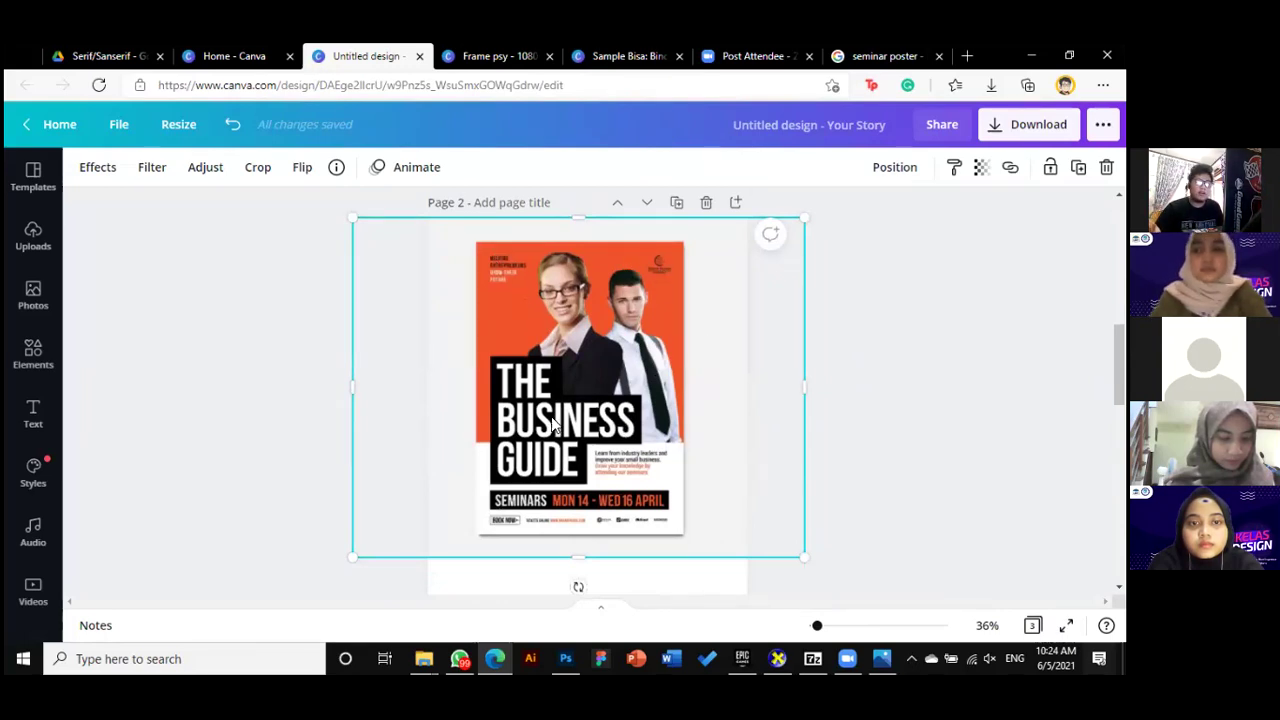
{"action": "scroll", "coordinate": [548, 424], "scroll_direction": "up", "scroll_amount": 3}
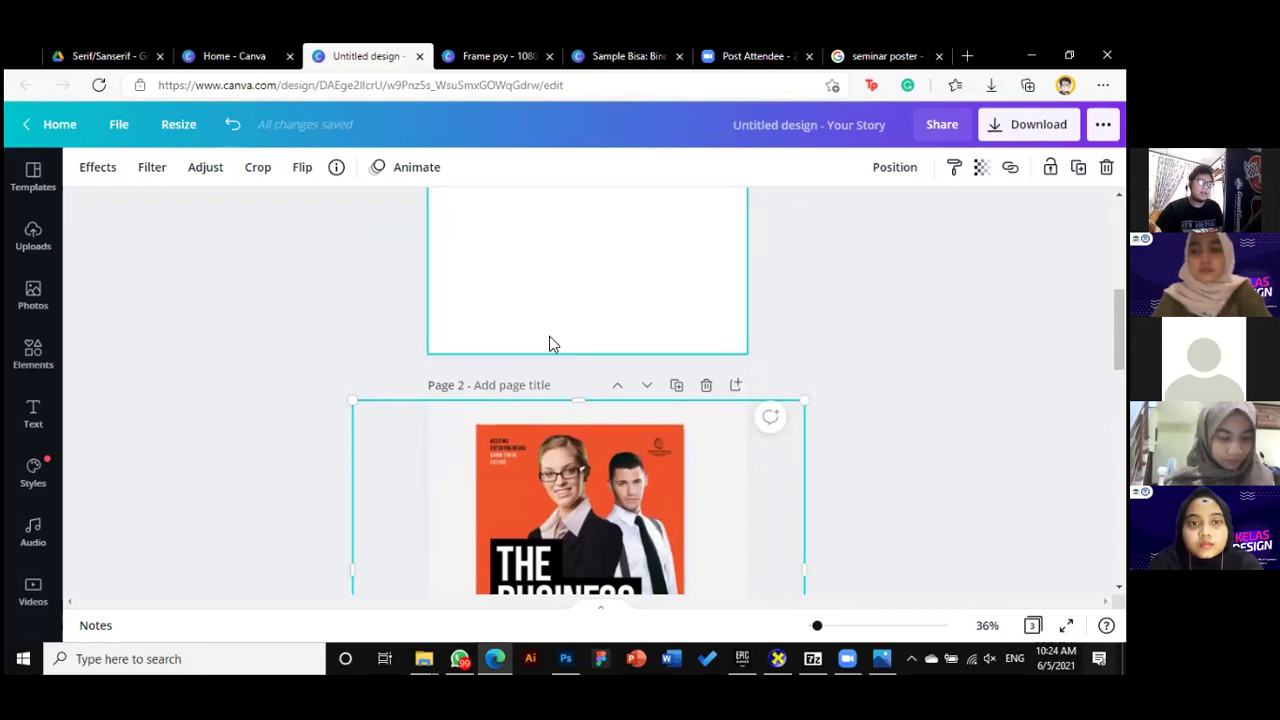
{"action": "scroll", "coordinate": [570, 344], "scroll_direction": "up", "scroll_amount": 1}
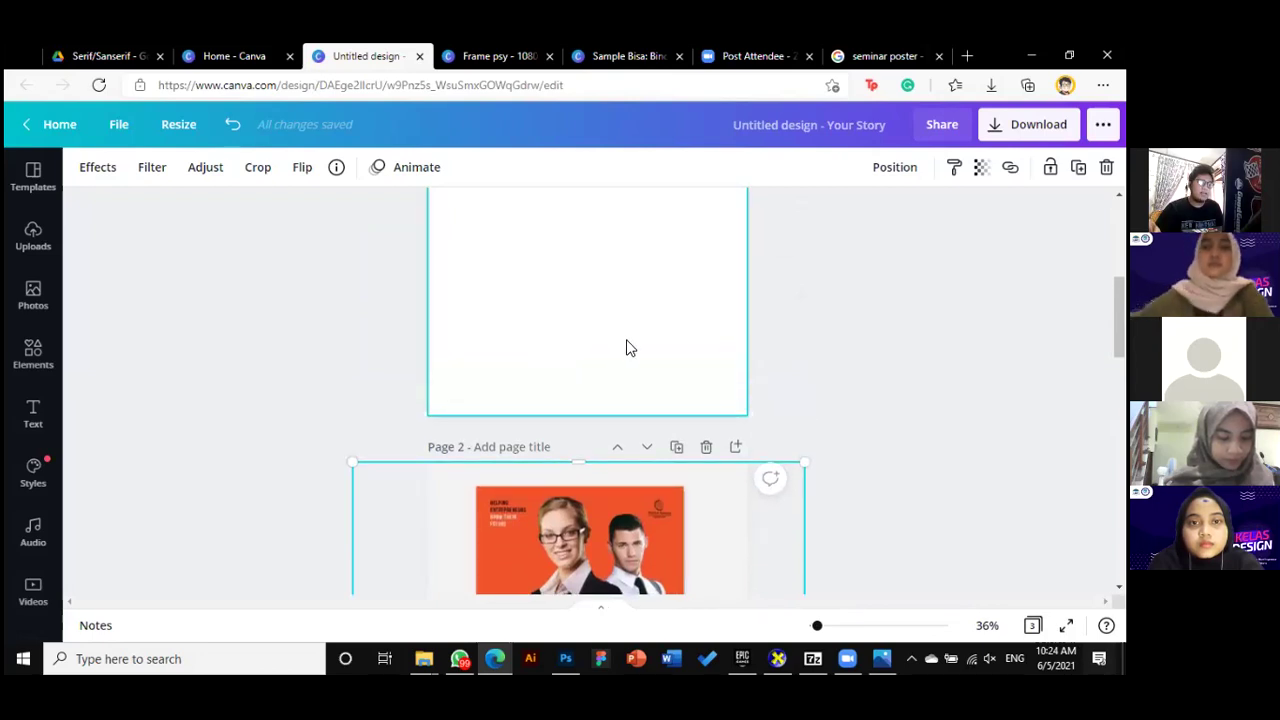
Open the background colour options for blank page 1
{"action": "left_click", "coordinate": [627, 343]}
{"action": "scroll", "coordinate": [626, 340], "scroll_direction": "down", "scroll_amount": 1}
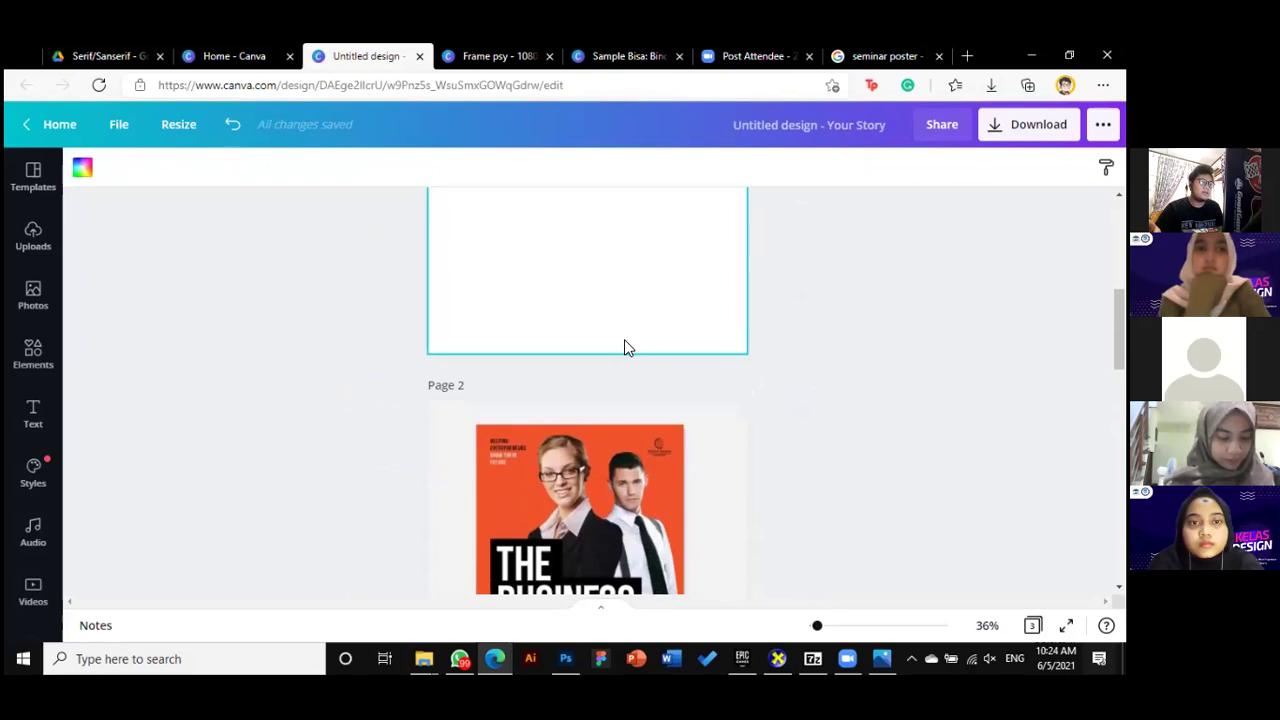
{"action": "left_click", "coordinate": [82, 172]}
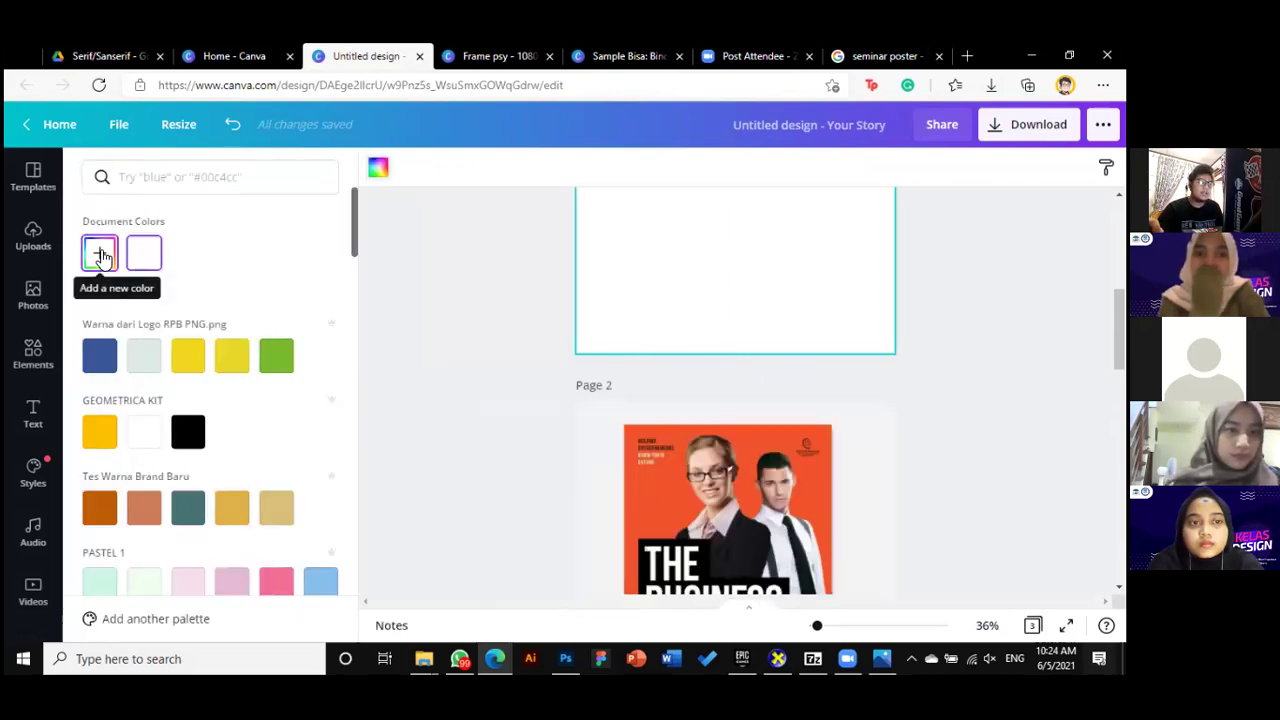
Create a custom orange #FF5528 and apply it as page 1's background
{"action": "left_click", "coordinate": [101, 255]}
{"action": "left_click_drag", "start_coordinate": [283, 347], "coordinate": [205, 286]}
{"action": "left_click_drag", "start_coordinate": [180, 330], "coordinate": [283, 288]}
{"action": "left_click", "coordinate": [114, 395]}
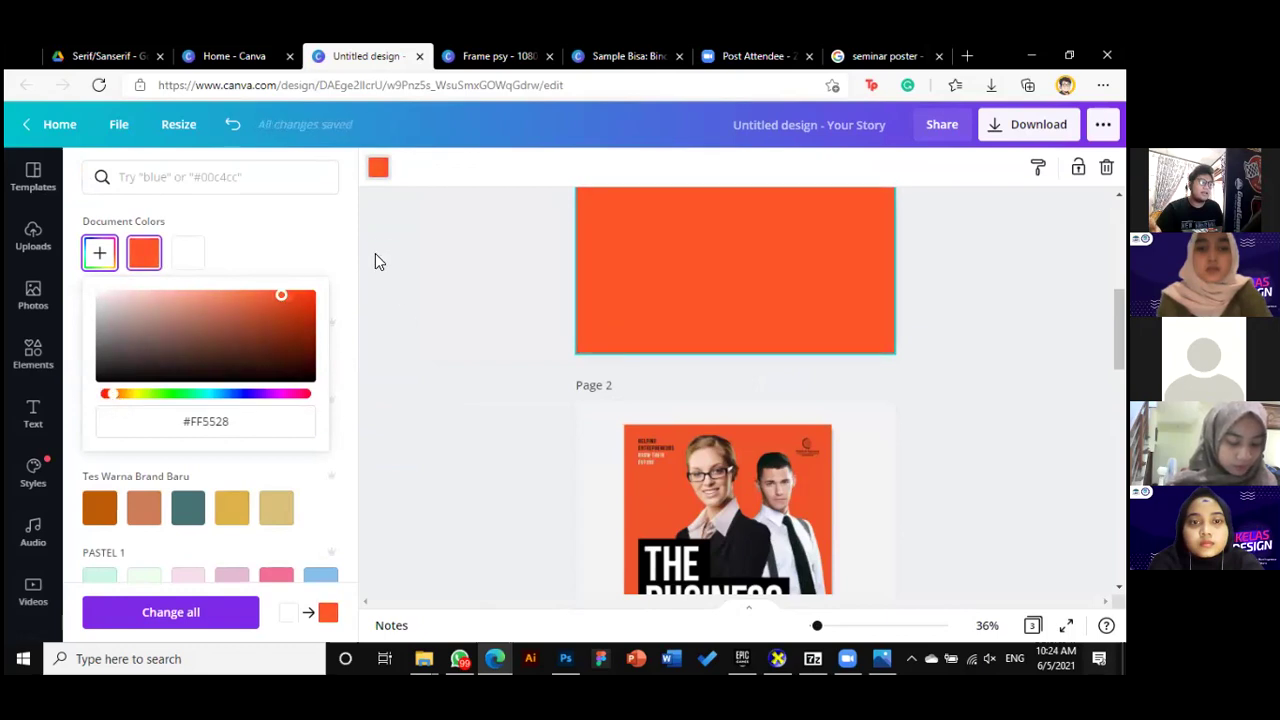
{"action": "left_click", "coordinate": [397, 301]}
Select page 2 with the reference poster and switch to Photoshop
{"action": "scroll", "coordinate": [791, 432], "scroll_direction": "up", "scroll_amount": 5}
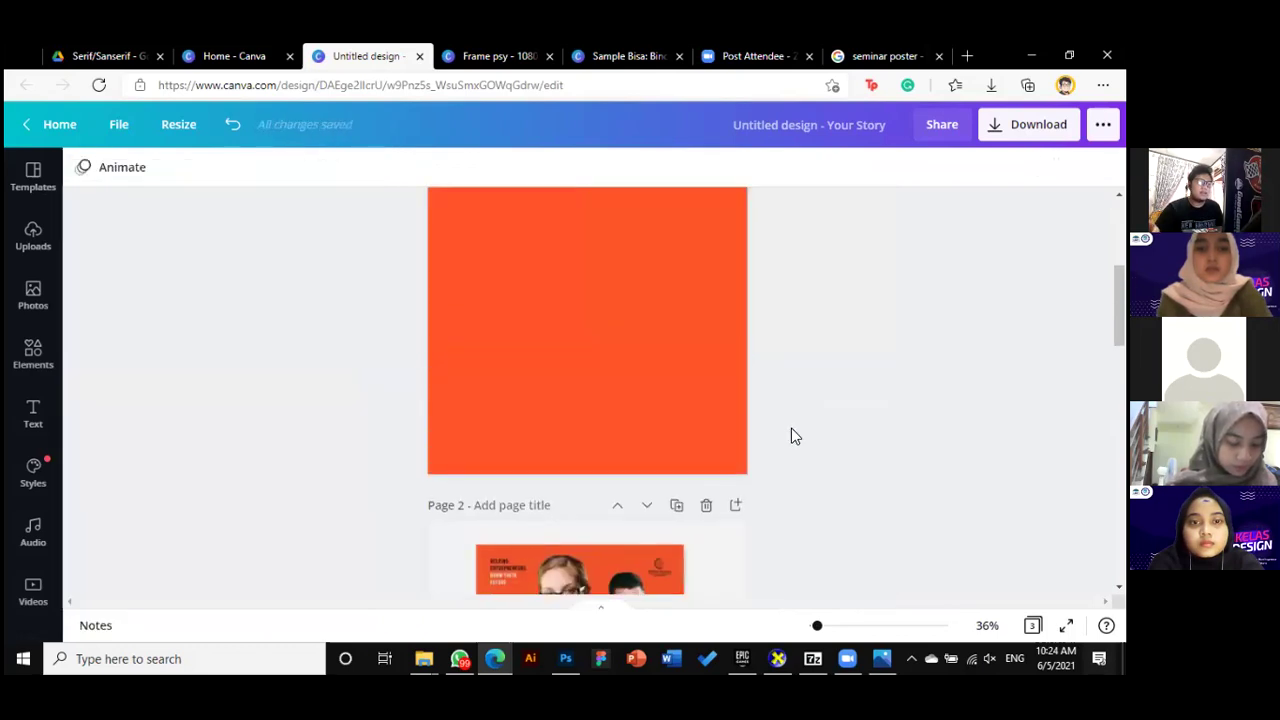
{"action": "scroll", "coordinate": [791, 432], "scroll_direction": "down", "scroll_amount": 5}
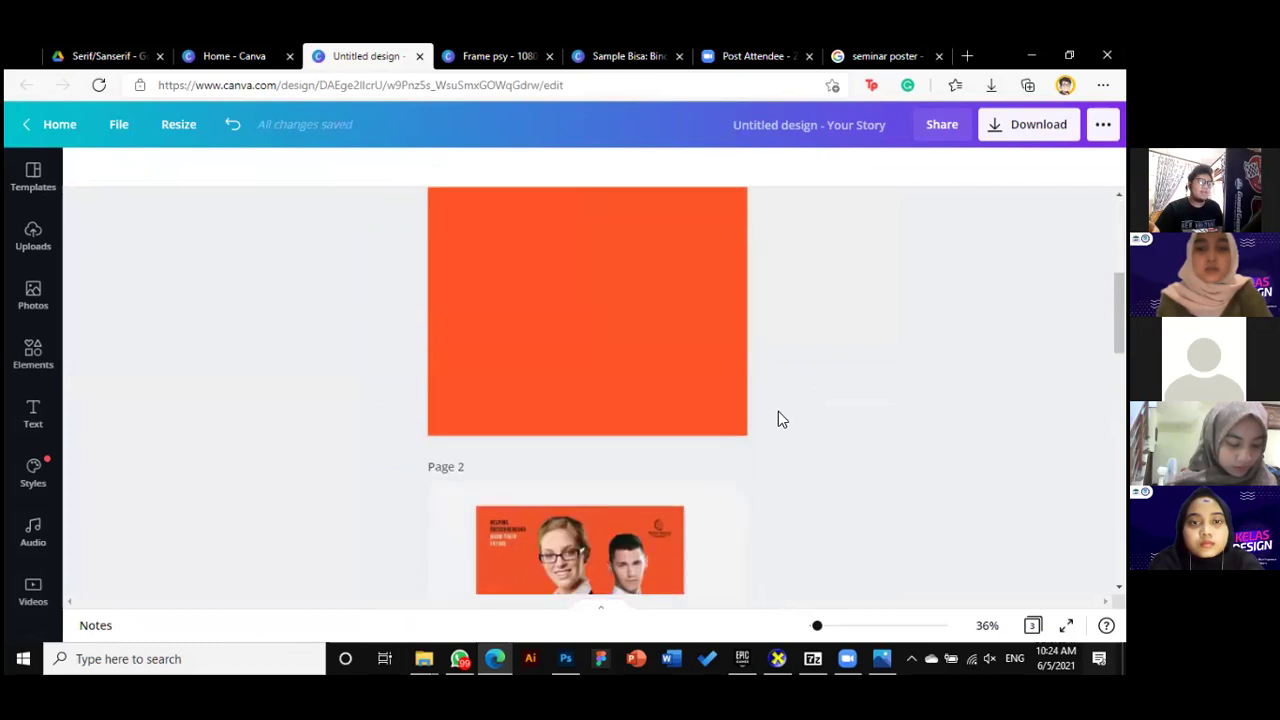
{"action": "left_click", "coordinate": [652, 386]}
{"action": "scroll", "coordinate": [604, 428], "scroll_direction": "down", "scroll_amount": 1}
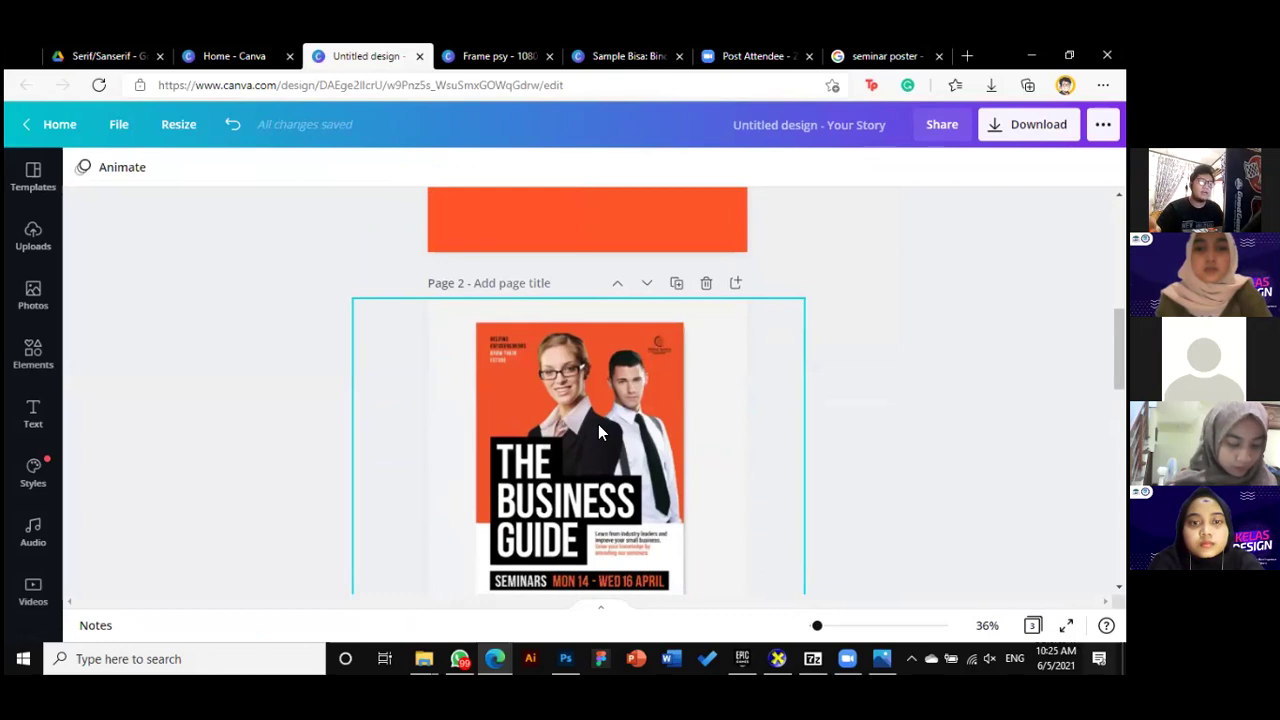
{"action": "left_click", "coordinate": [565, 658]}
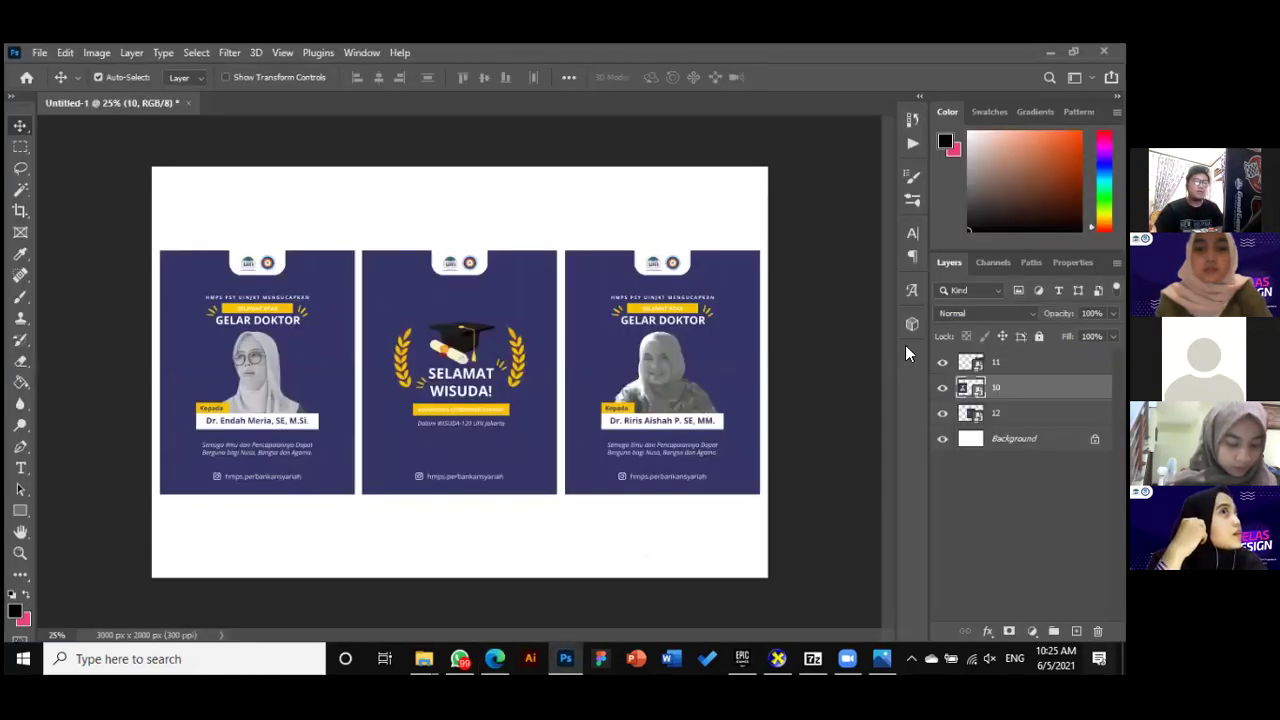
Hide the three existing poster layers and paste the Business Guide poster, enlarged about threefold
{"action": "left_click", "coordinate": [942, 438], "text": "alt"}
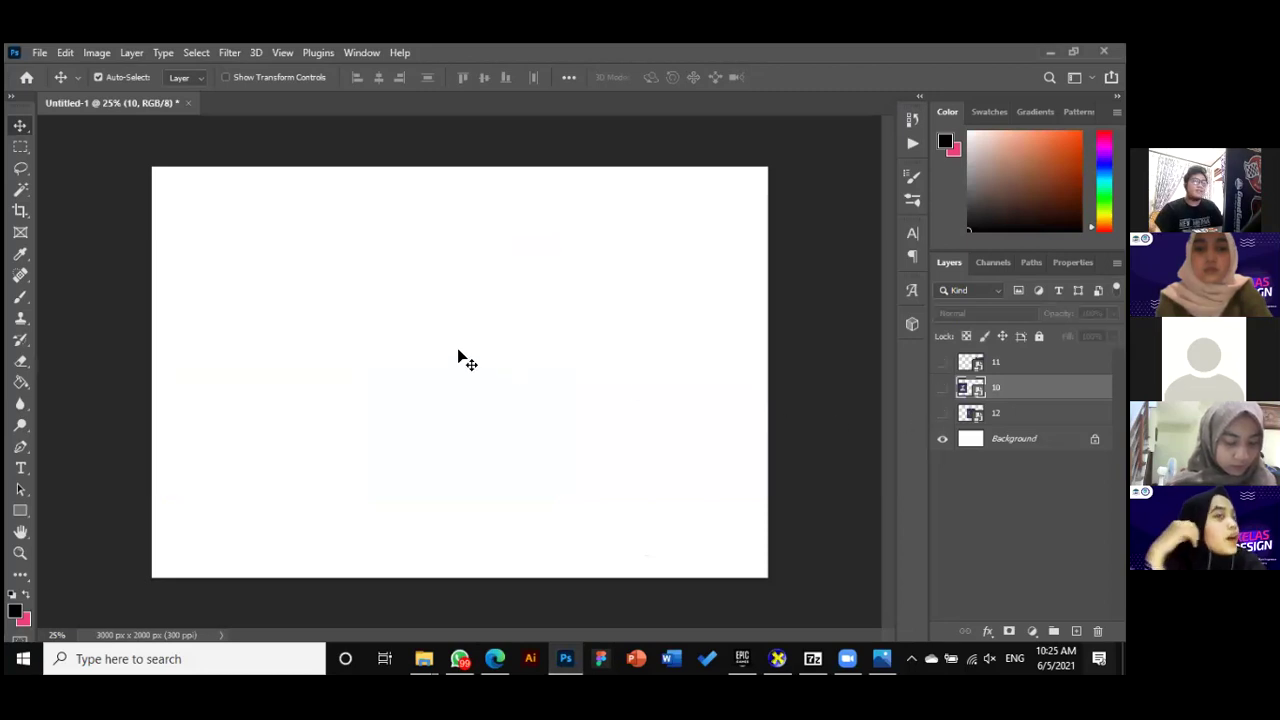
{"action": "key", "text": "ctrl+v"}
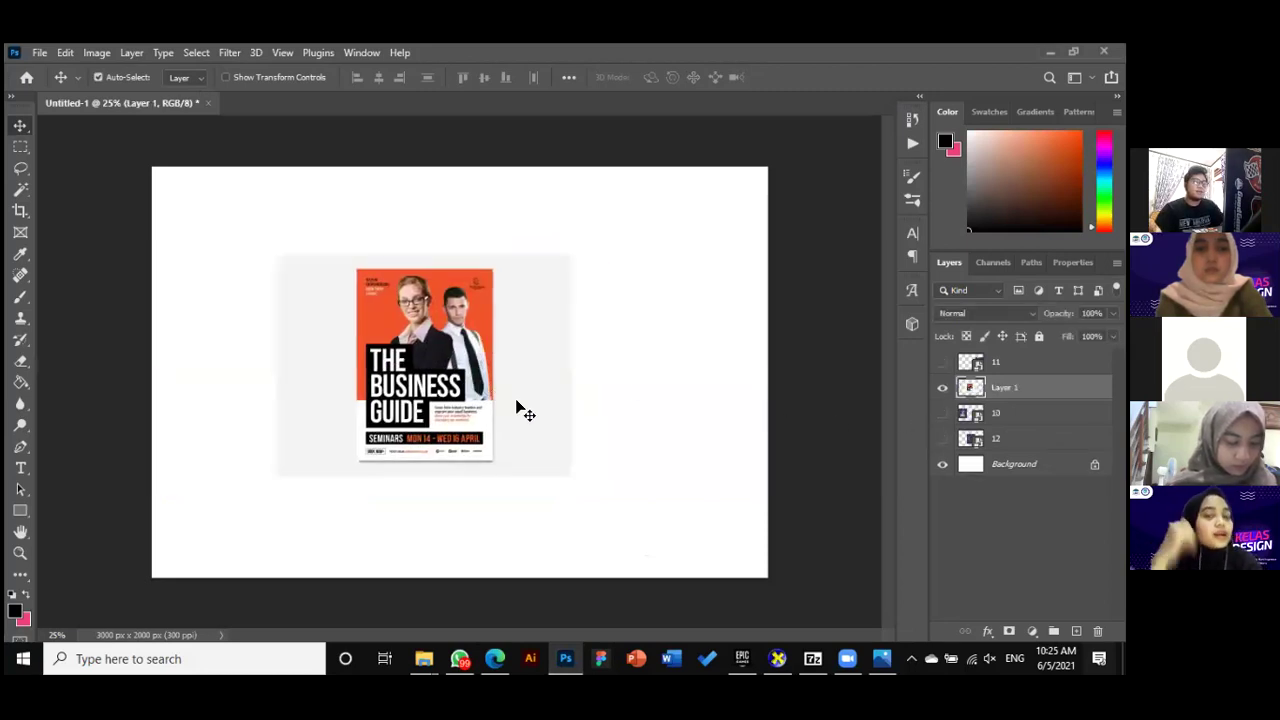
{"action": "key", "text": "ctrl+t"}
{"action": "left_click_drag", "start_coordinate": [566, 471], "coordinate": [562, 453]}
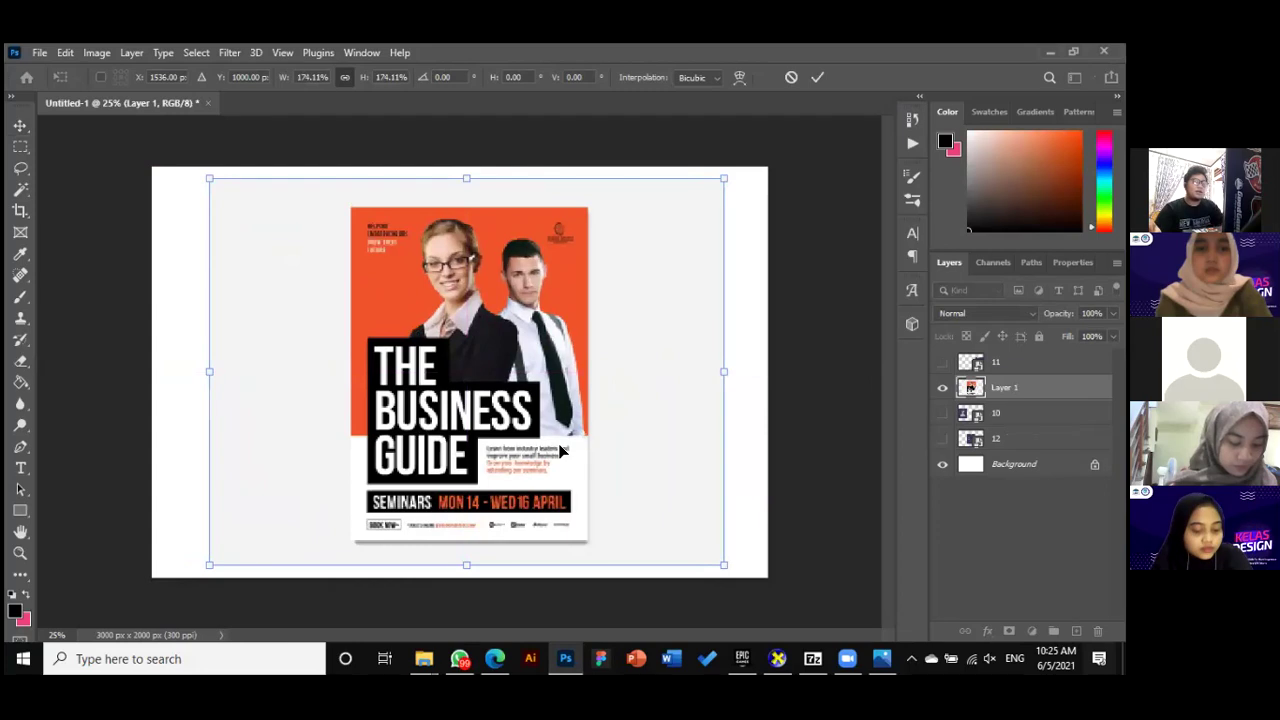
{"action": "key", "text": "Return"}
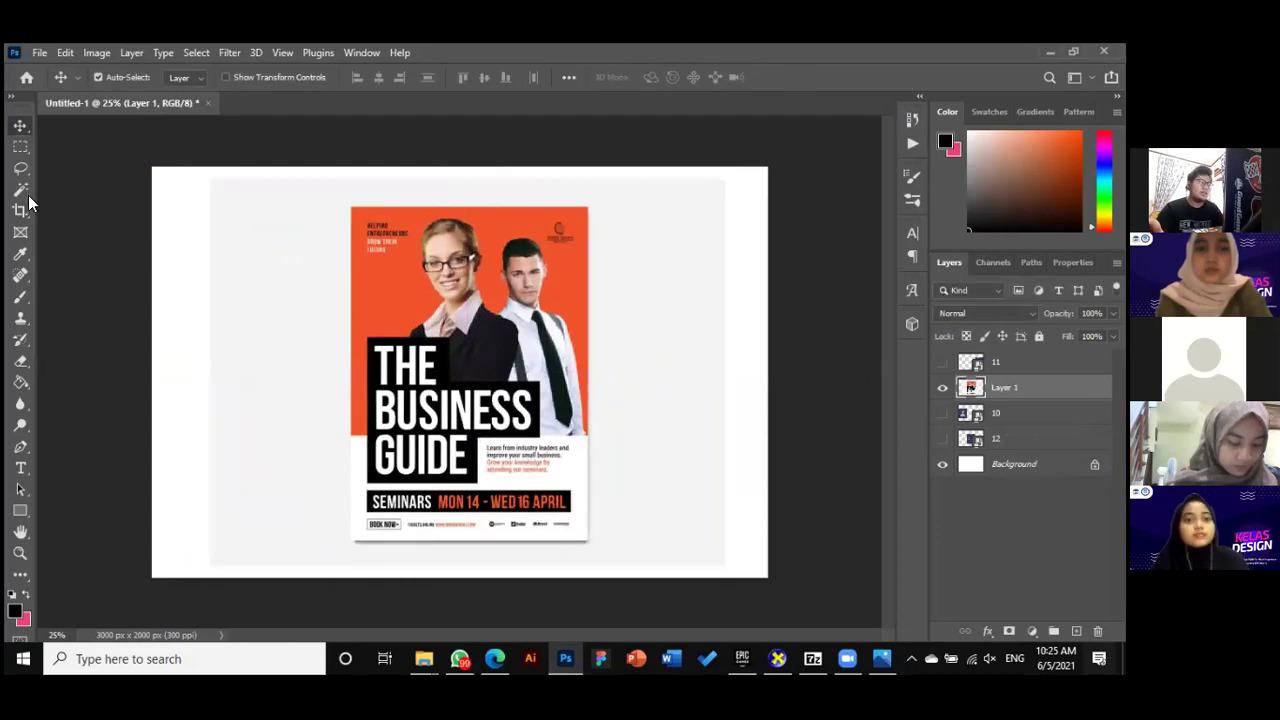
Sample the poster's top orange with the Eyedropper and copy its hex ef532a
{"action": "left_click", "coordinate": [21, 256]}
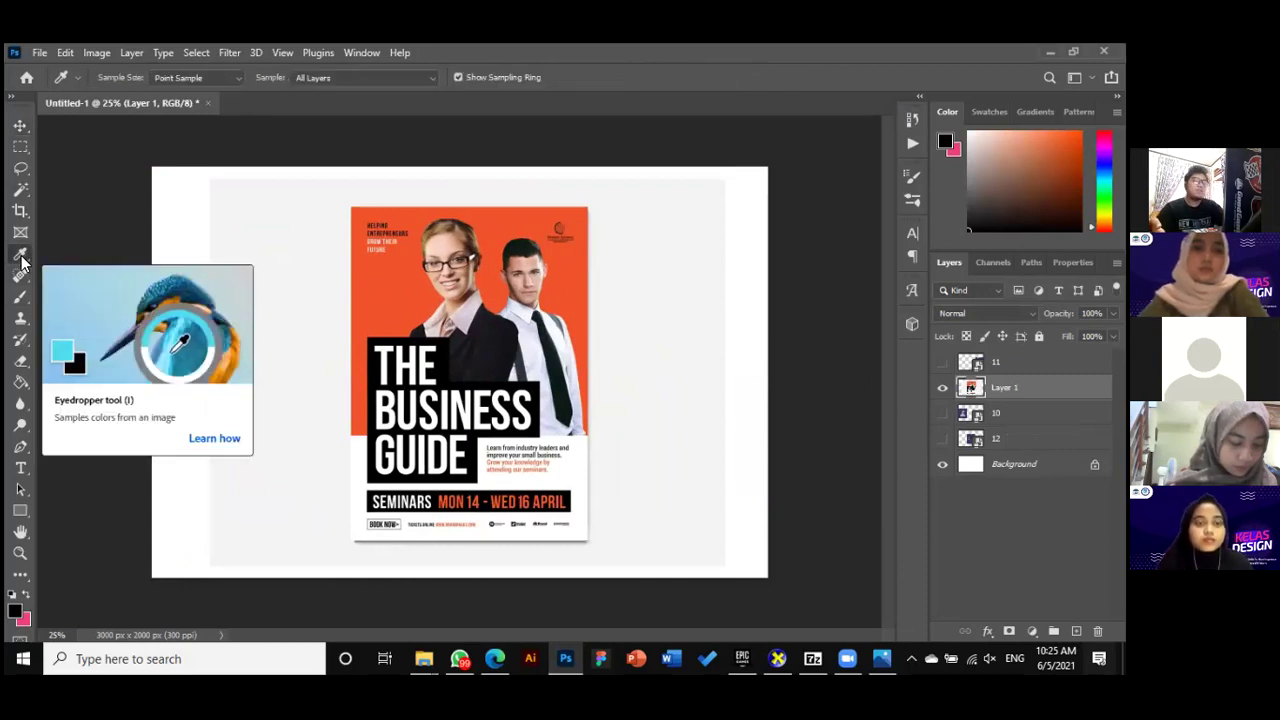
{"action": "left_click", "coordinate": [396, 283]}
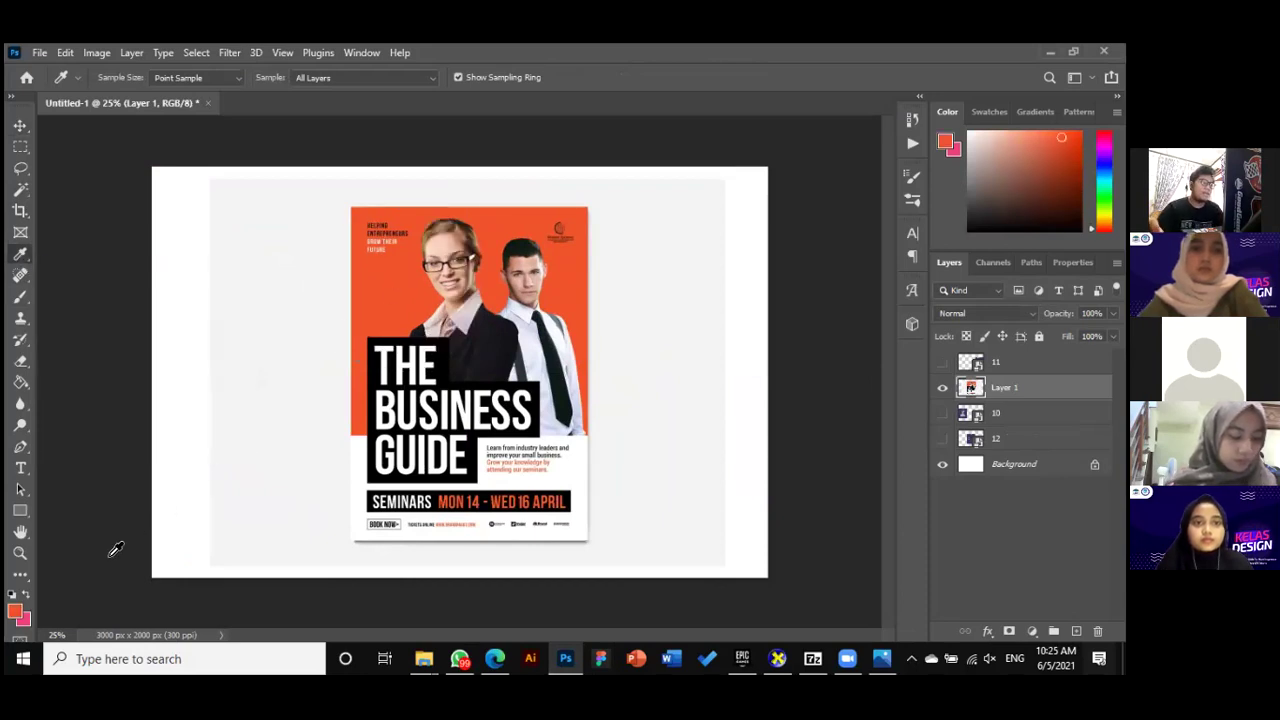
{"action": "left_click", "coordinate": [15, 611]}
{"action": "left_click_drag", "start_coordinate": [986, 580], "coordinate": [963, 580]}
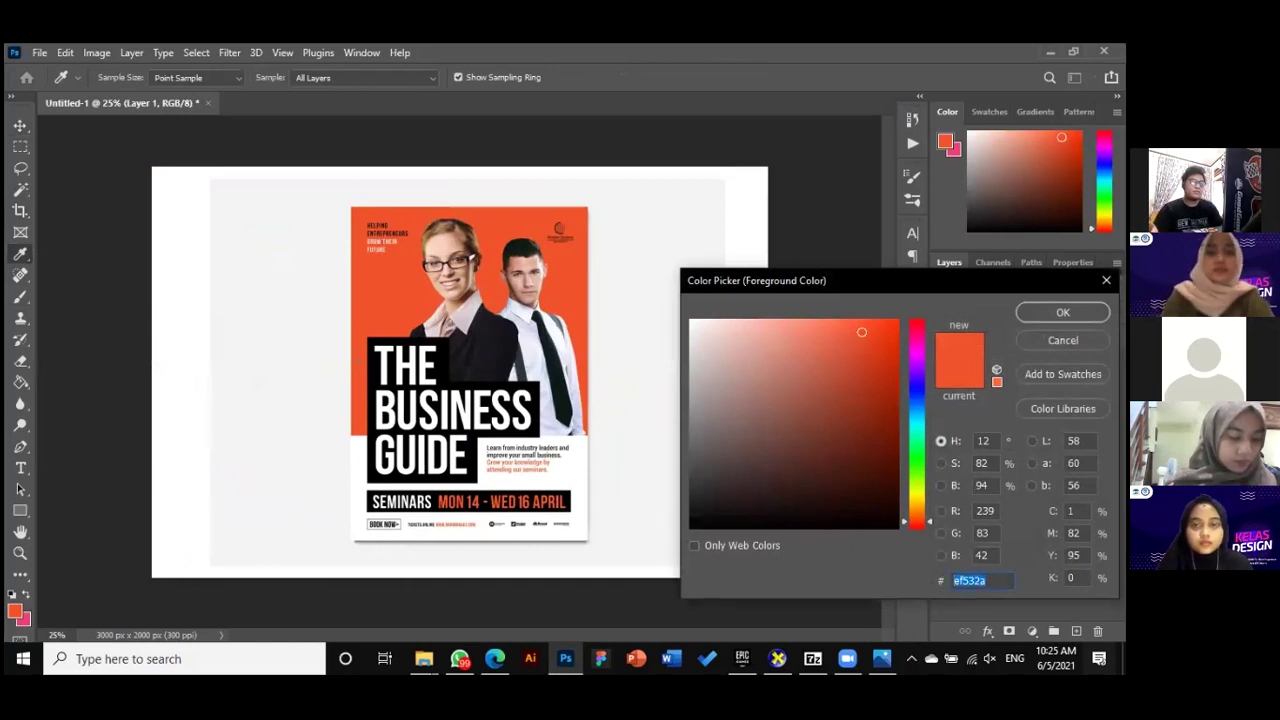
{"action": "left_click", "coordinate": [494, 658]}
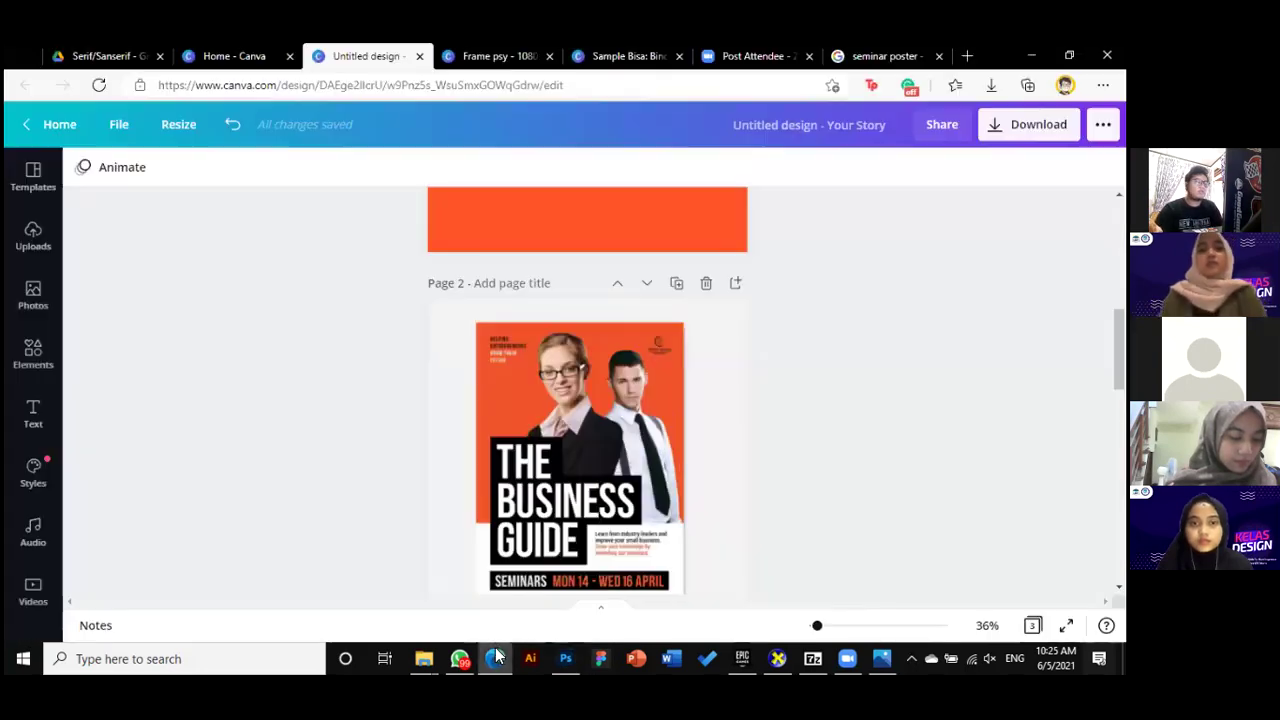
Set page 1's background to the pasted custom colour #EF532A
{"action": "scroll", "coordinate": [585, 385], "scroll_direction": "up", "scroll_amount": 2}
{"action": "left_click", "coordinate": [585, 385]}
{"action": "left_click", "coordinate": [83, 166]}
{"action": "left_click", "coordinate": [97, 254]}
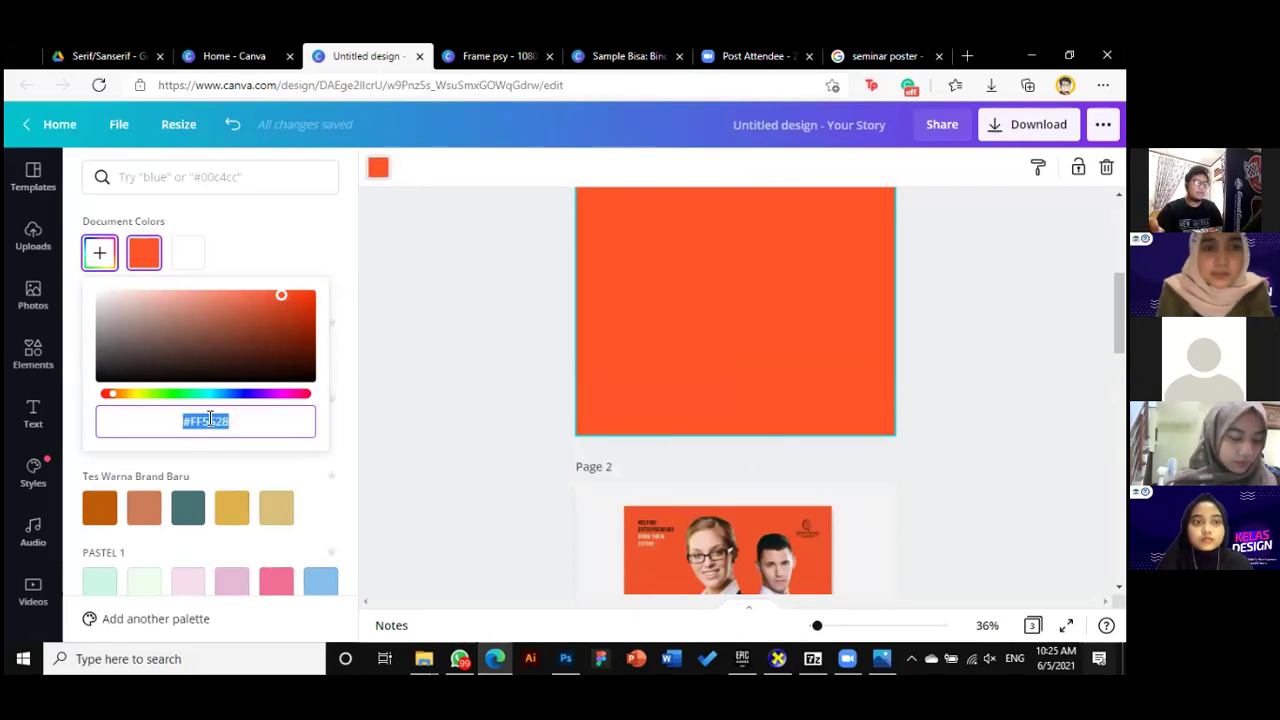
{"action": "type", "text": "#EF532A"}
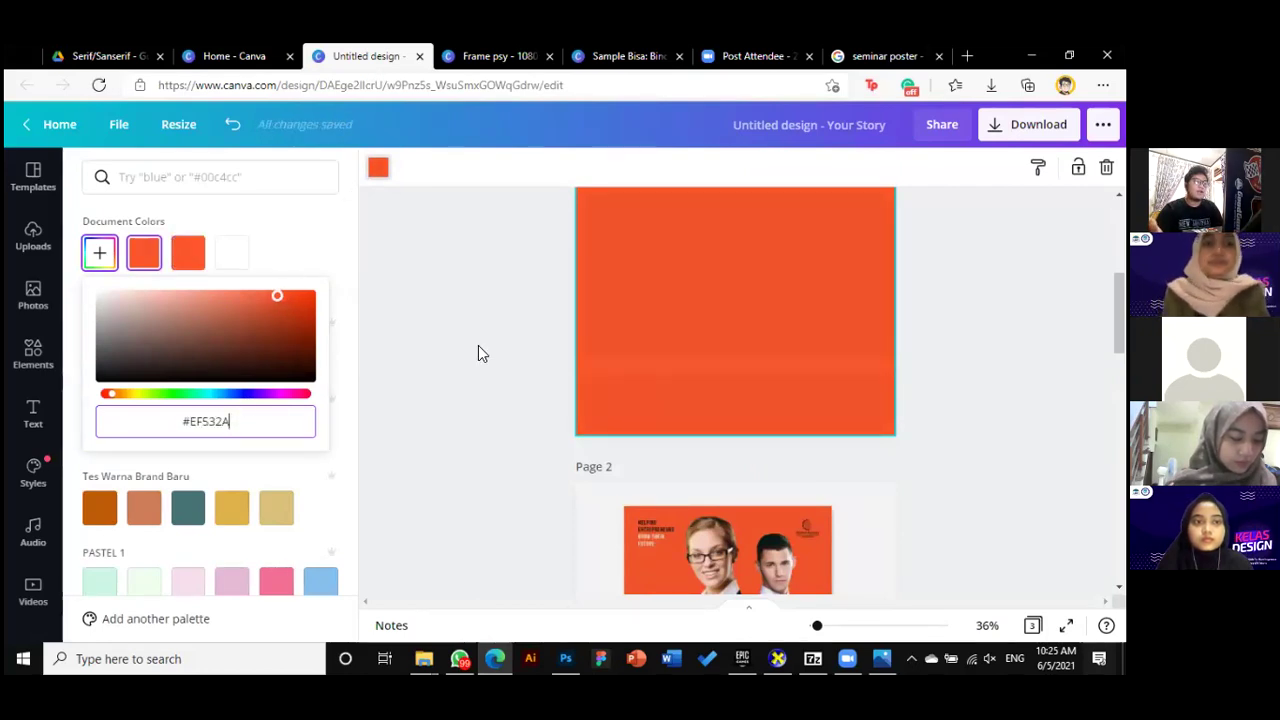
{"action": "scroll", "coordinate": [677, 461], "scroll_direction": "up", "scroll_amount": 3}
{"action": "left_click", "coordinate": [900, 418]}
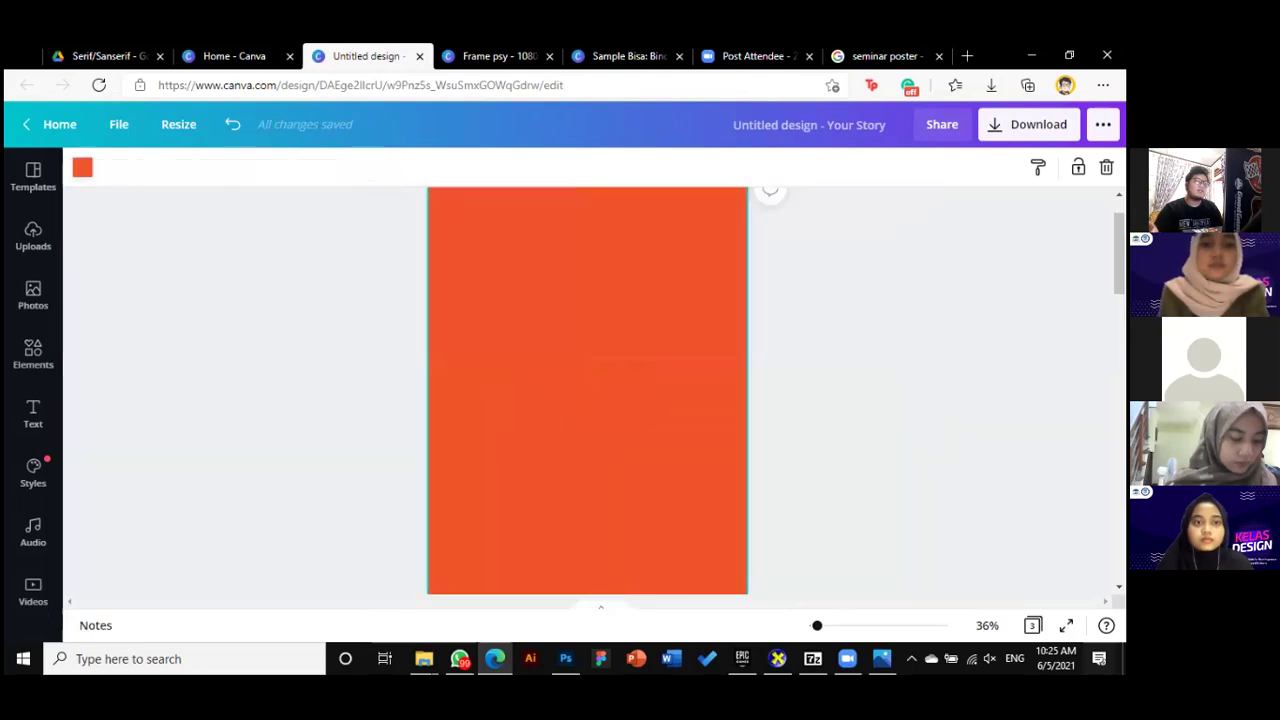
Adjust the canvas zoom and deselect the orange first page
{"action": "scroll", "coordinate": [860, 422], "scroll_direction": "up", "scroll_amount": 1}
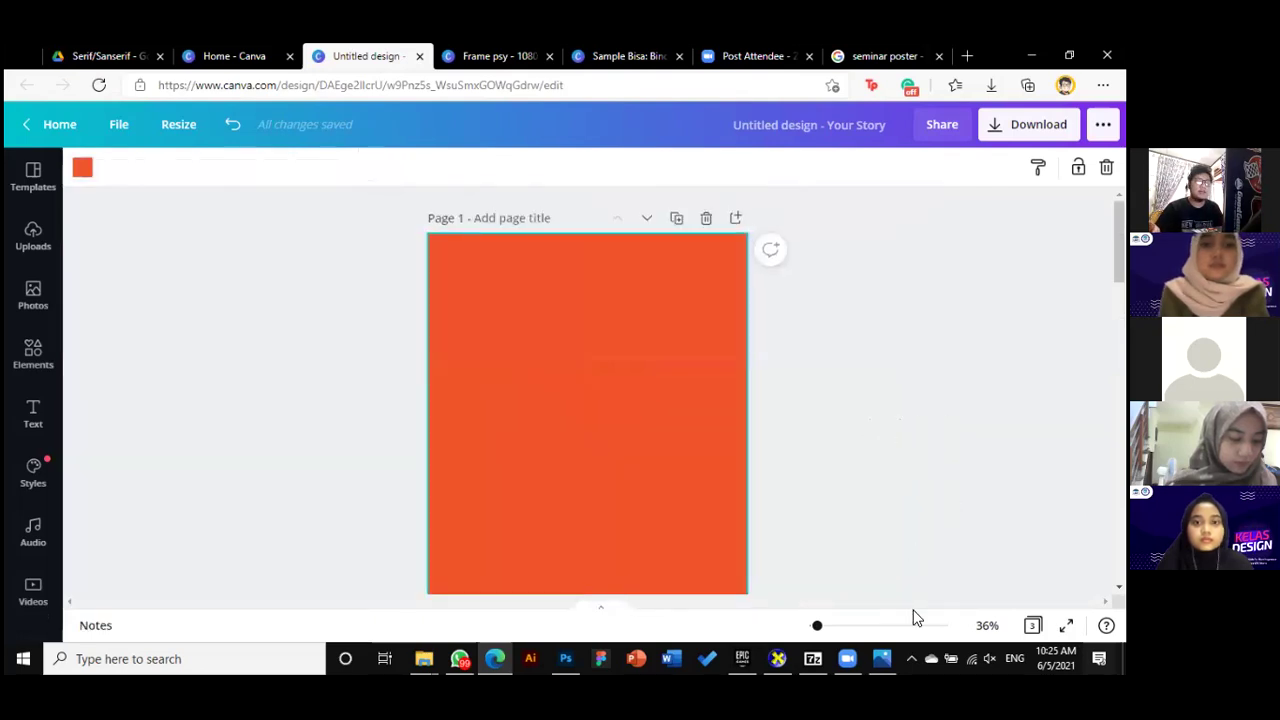
{"action": "left_click_drag", "start_coordinate": [817, 630], "coordinate": [814, 627]}
{"action": "scroll", "coordinate": [765, 550], "scroll_direction": "down", "scroll_amount": 3}
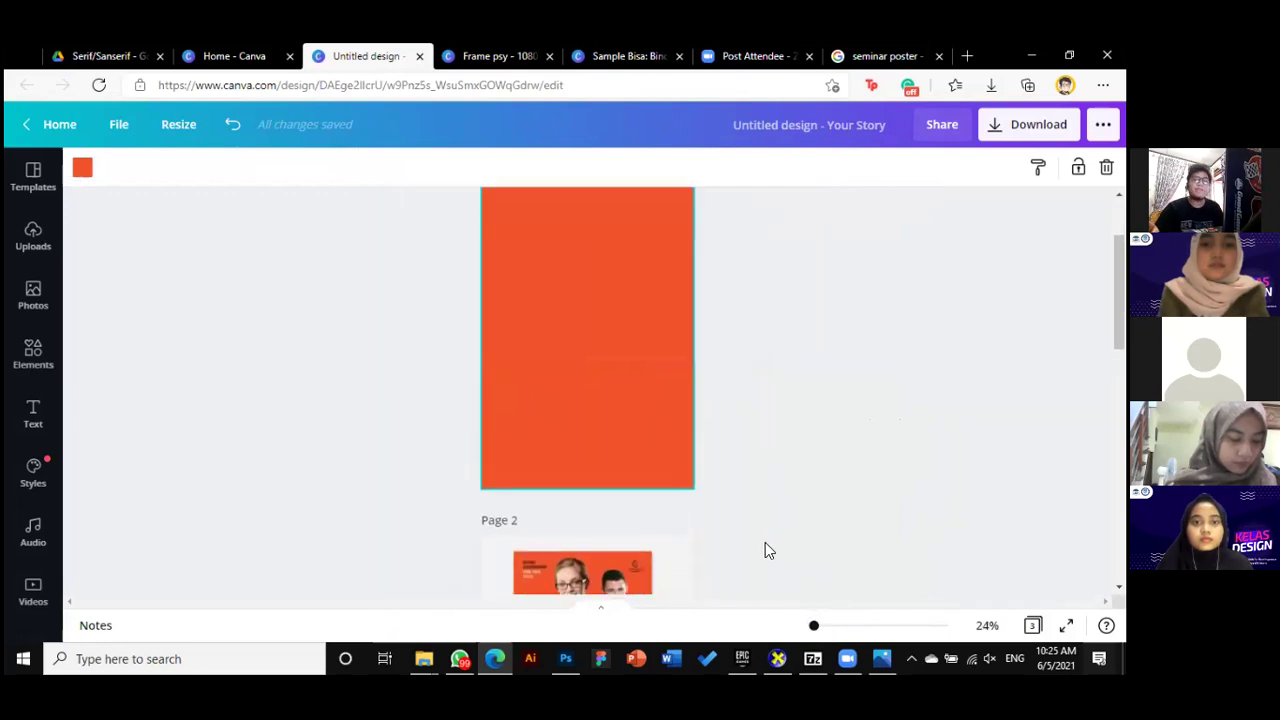
{"action": "scroll", "coordinate": [765, 549], "scroll_direction": "up", "scroll_amount": 1}
{"action": "left_click", "coordinate": [760, 545]}
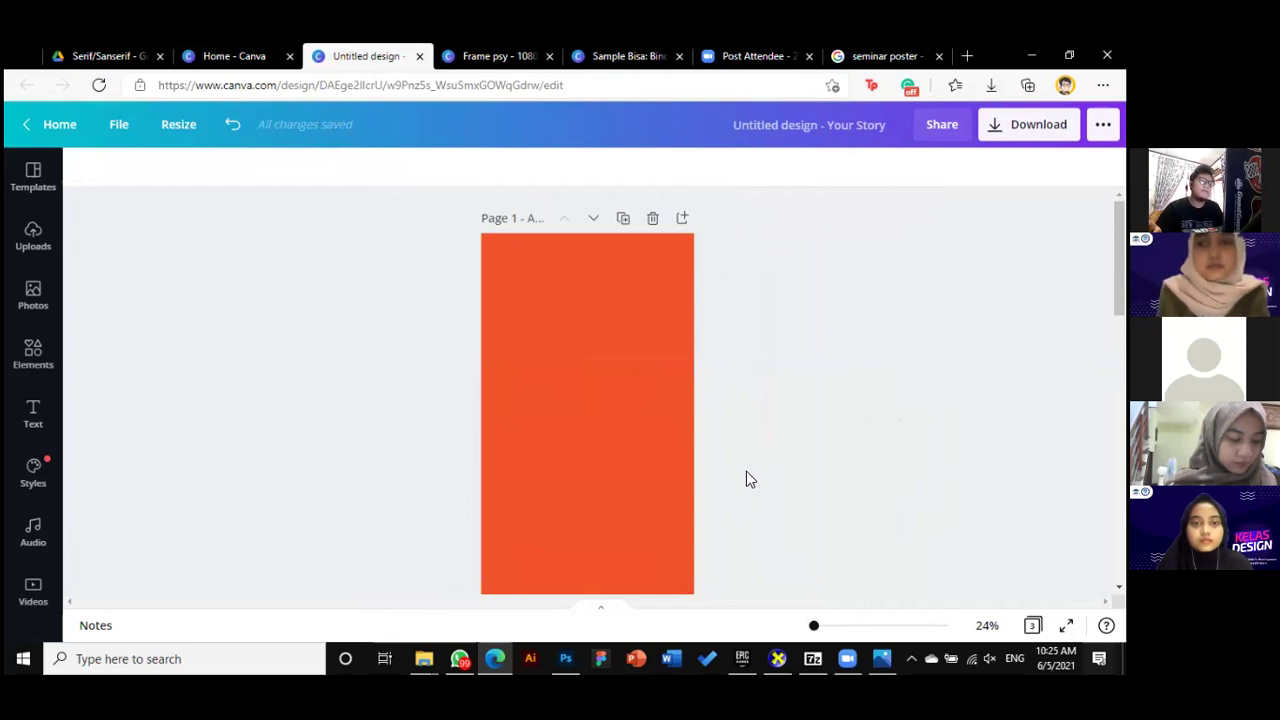
{"action": "scroll", "coordinate": [746, 472], "scroll_direction": "down", "scroll_amount": 4}
{"action": "scroll", "coordinate": [746, 472], "scroll_direction": "up", "scroll_amount": 2}
{"action": "scroll", "coordinate": [746, 479], "scroll_direction": "up", "scroll_amount": 3}
{"action": "scroll", "coordinate": [746, 479], "scroll_direction": "down", "scroll_amount": 6}
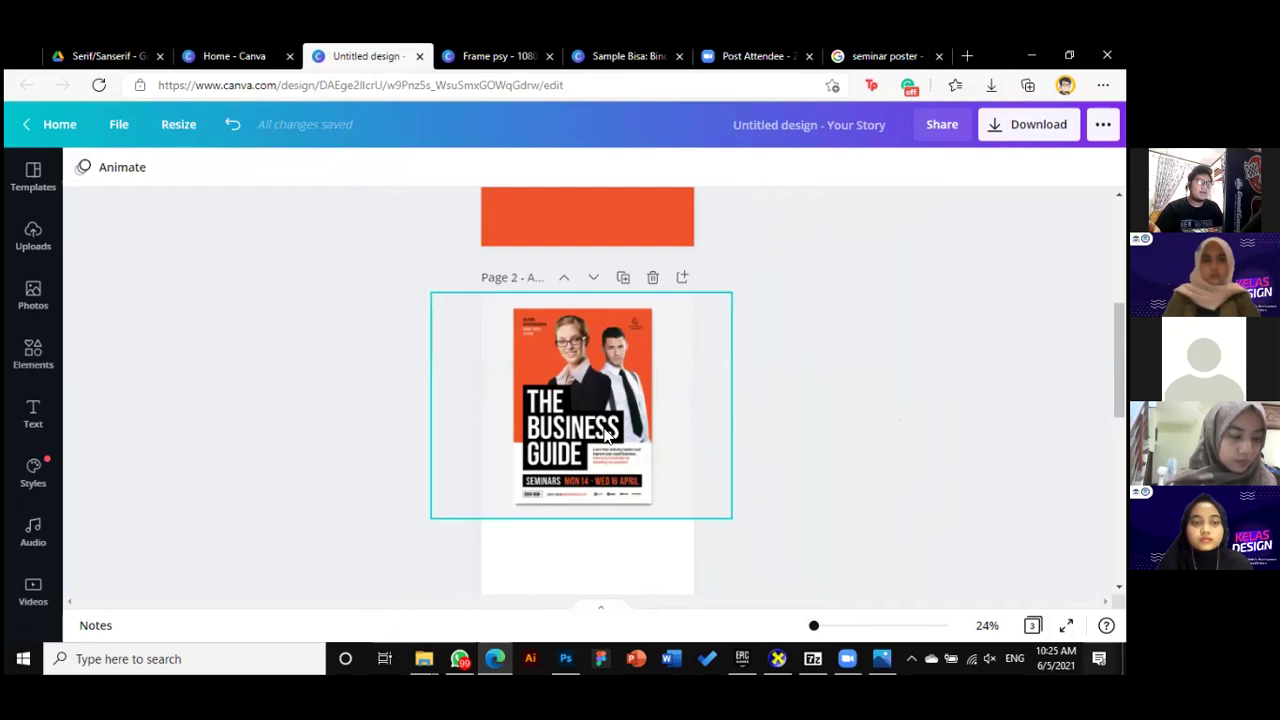
Enlarge the Business Guide poster image on page 2 and nudge it up to centre it
{"action": "left_click", "coordinate": [570, 381]}
{"action": "left_click_drag", "start_coordinate": [736, 522], "coordinate": [761, 549]}
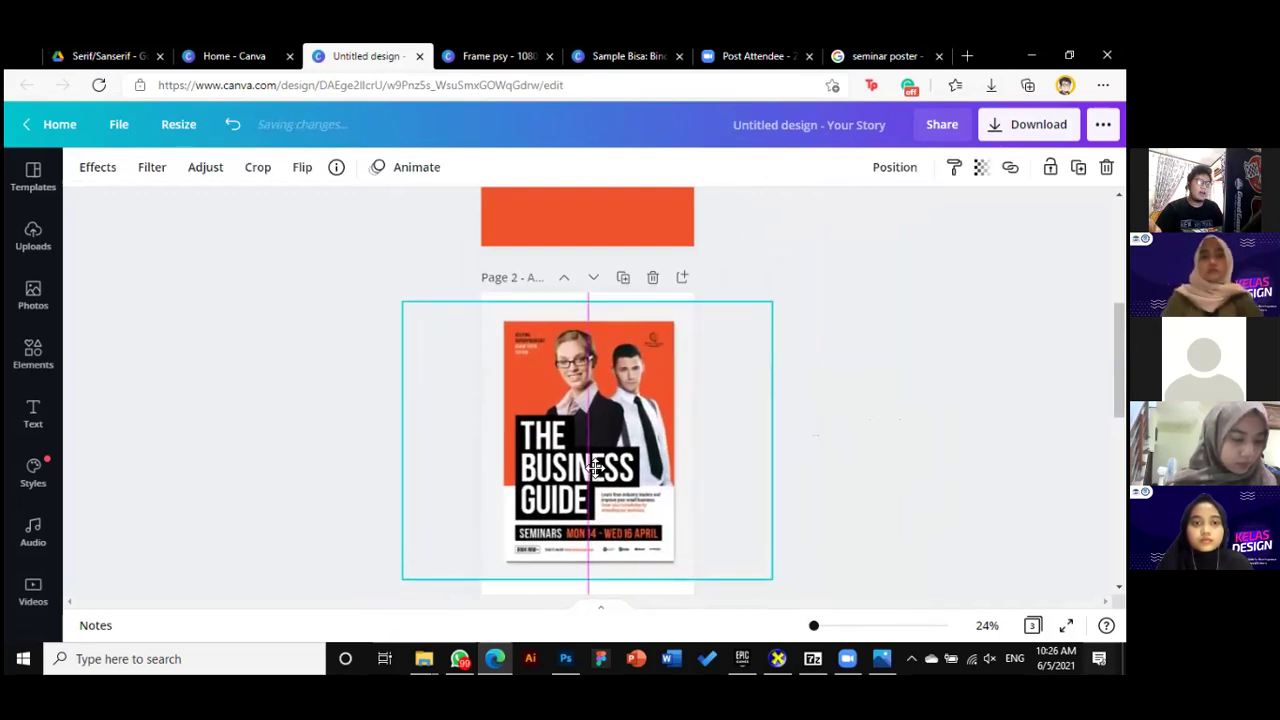
{"action": "left_click", "coordinate": [826, 418]}
{"action": "scroll", "coordinate": [830, 420], "scroll_direction": "down", "scroll_amount": 1}
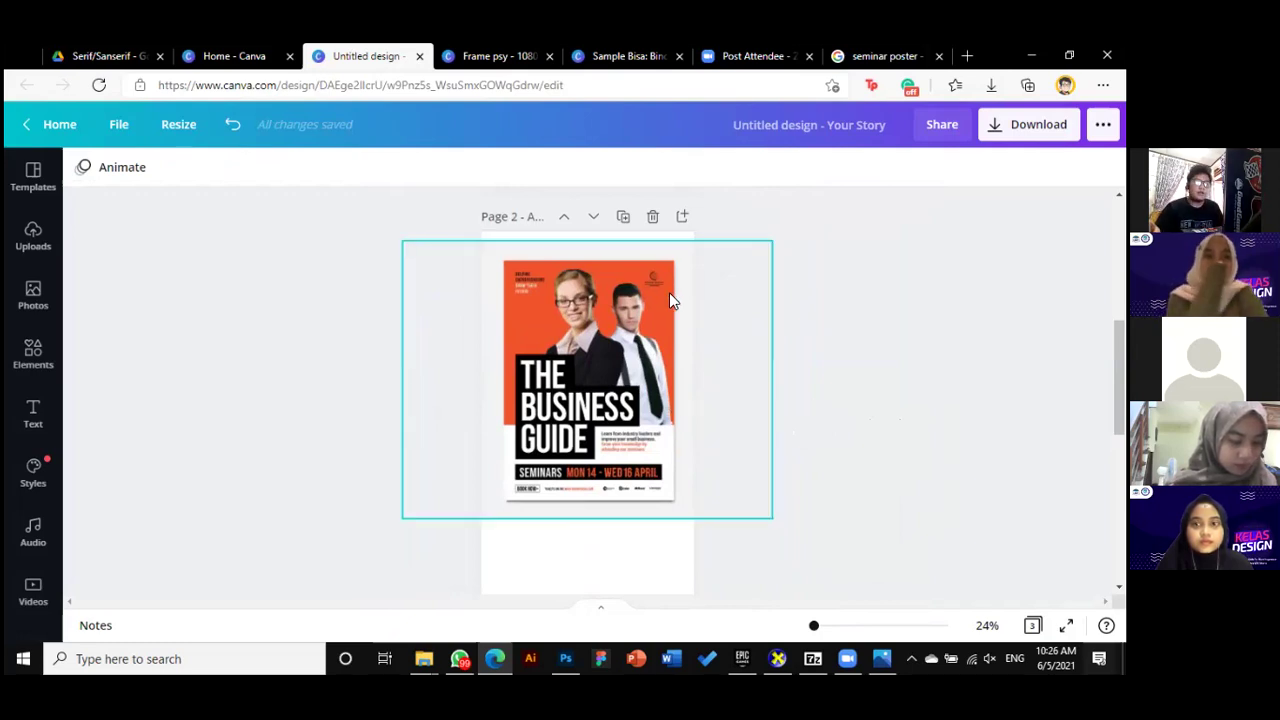
{"action": "left_click_drag", "start_coordinate": [593, 383], "coordinate": [594, 369]}
Zoom in to 42%, then out to 24% to see both pages, and clear the selection
{"action": "left_click_drag", "start_coordinate": [815, 628], "coordinate": [818, 626]}
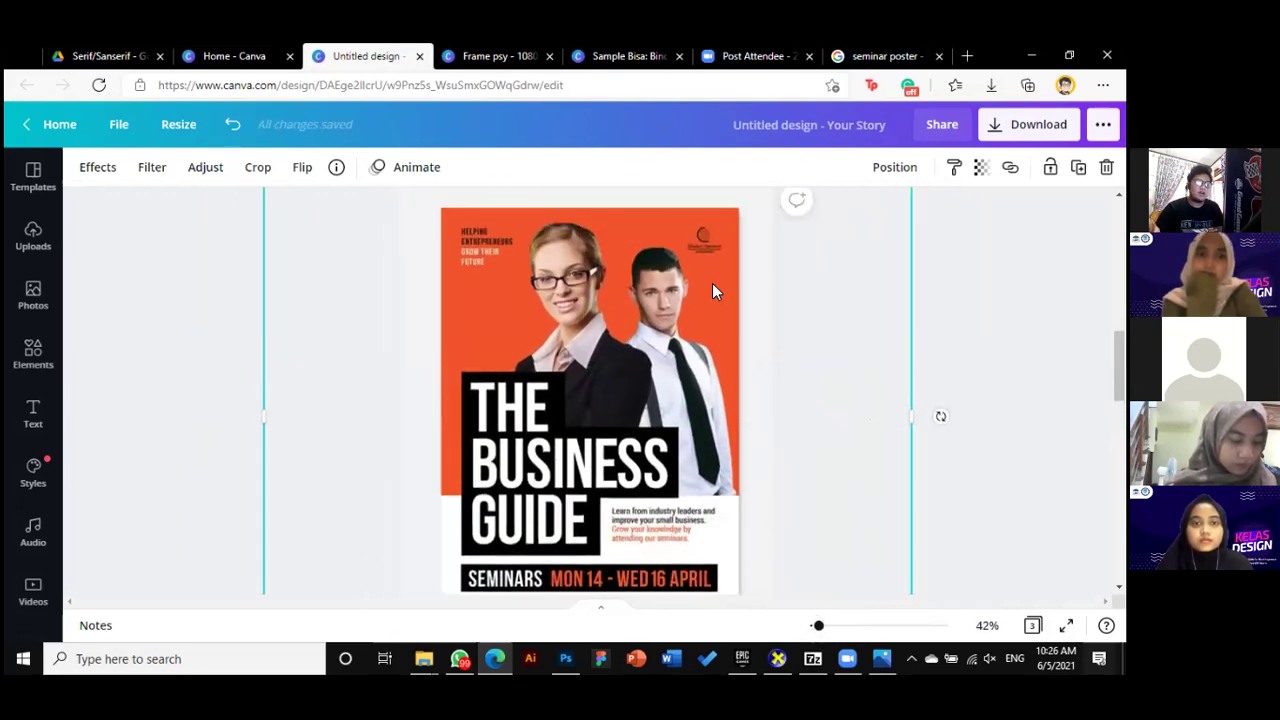
{"action": "scroll", "coordinate": [712, 300], "scroll_direction": "down", "scroll_amount": 2}
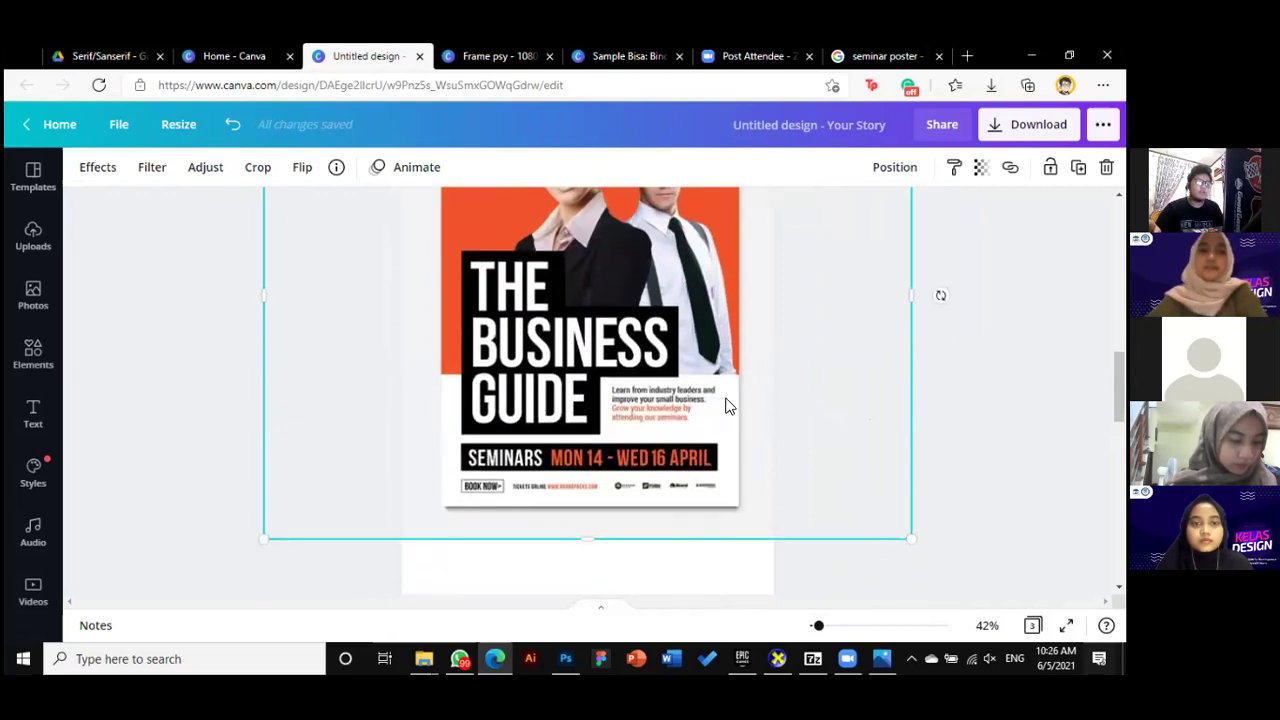
{"action": "scroll", "coordinate": [733, 405], "scroll_direction": "up", "scroll_amount": 2}
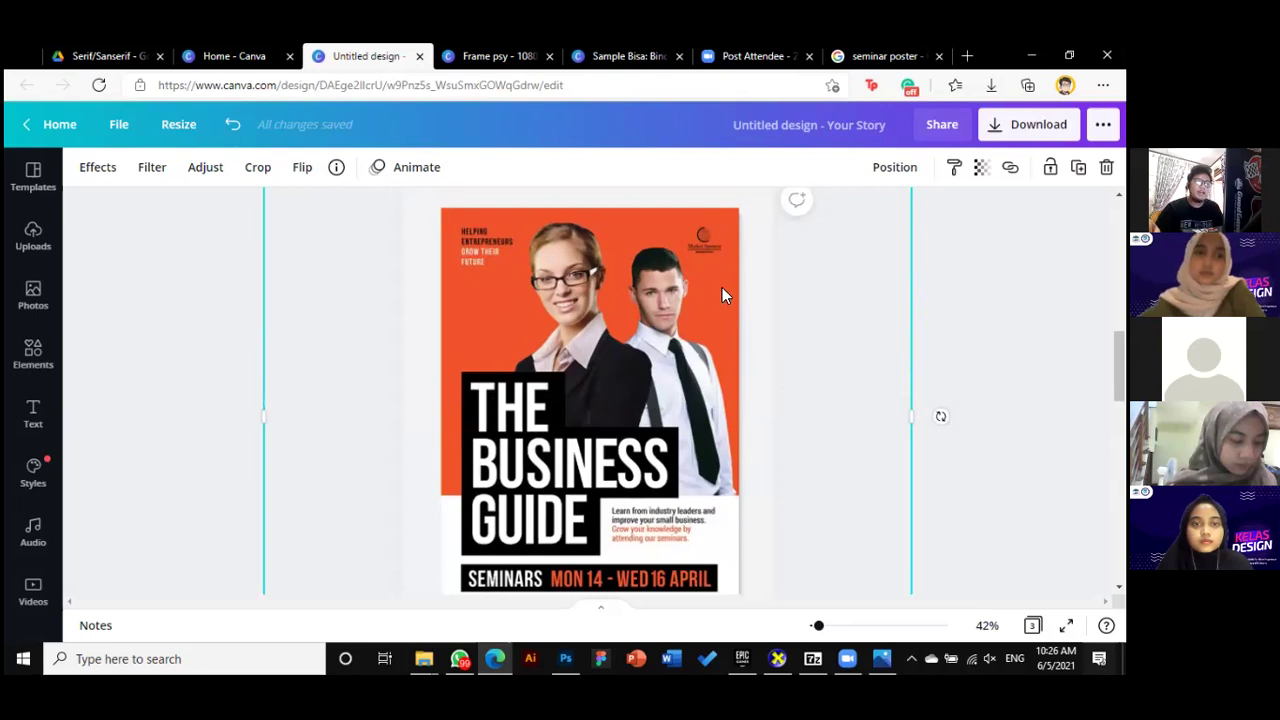
{"action": "scroll", "coordinate": [727, 409], "scroll_direction": "down", "scroll_amount": 2}
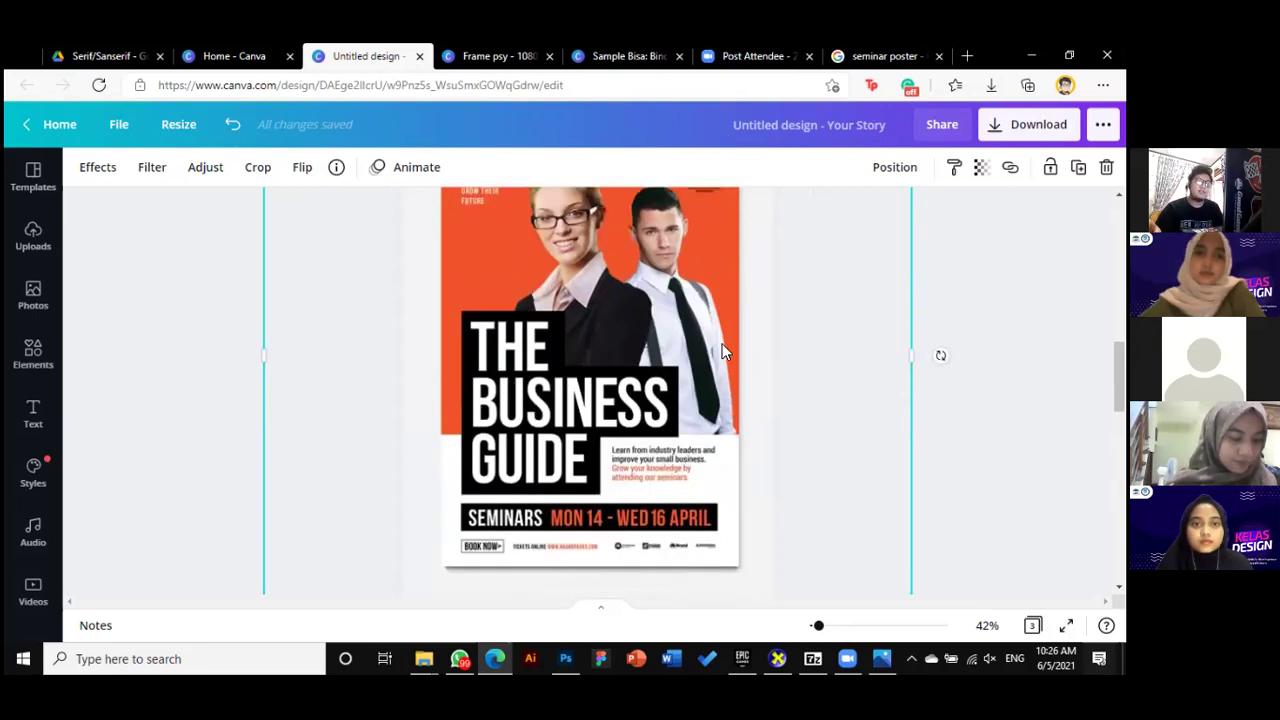
{"action": "scroll", "coordinate": [690, 437], "scroll_direction": "up", "scroll_amount": 5}
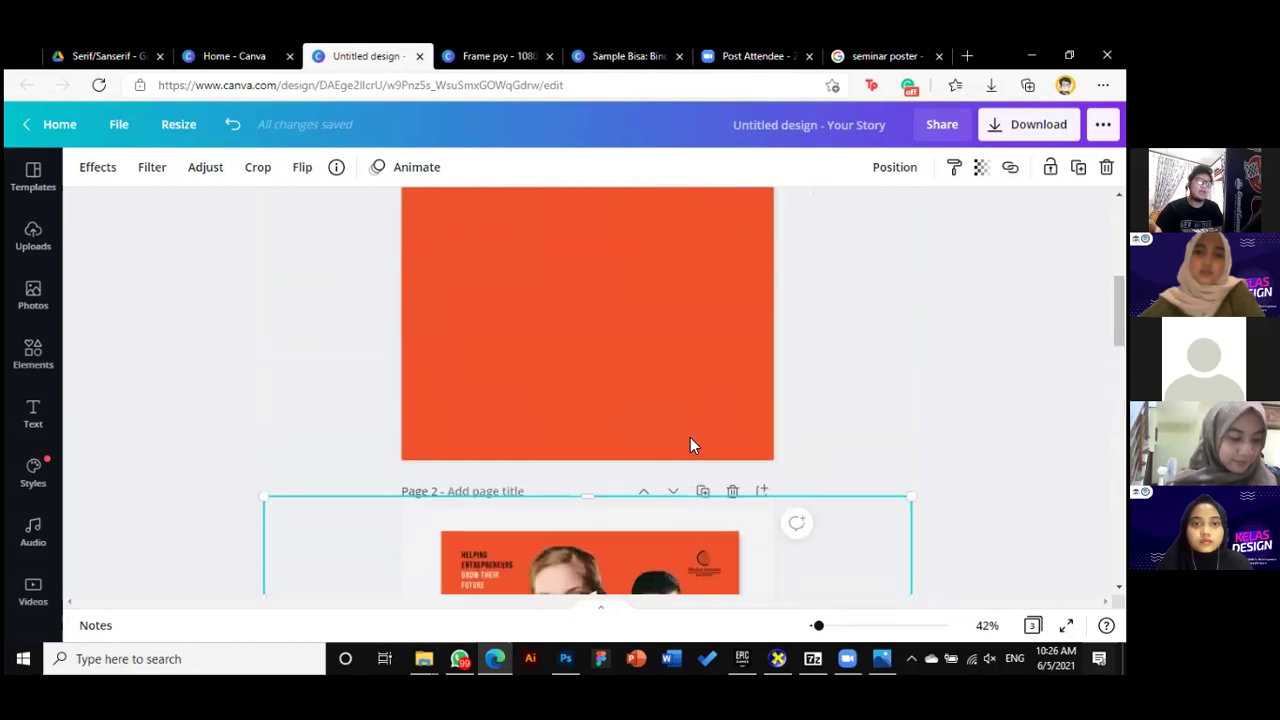
{"action": "left_click_drag", "start_coordinate": [820, 632], "coordinate": [814, 634]}
{"action": "scroll", "coordinate": [740, 454], "scroll_direction": "up", "scroll_amount": 2}
{"action": "scroll", "coordinate": [750, 439], "scroll_direction": "down", "scroll_amount": 1}
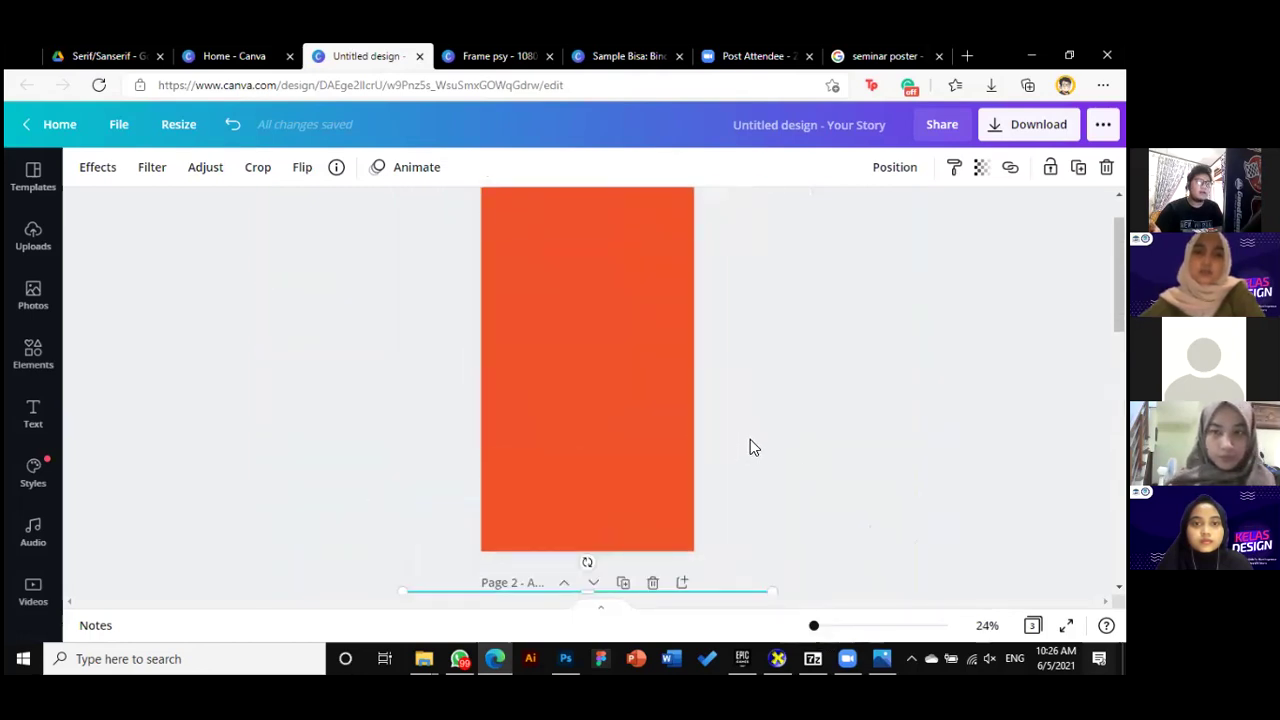
{"action": "scroll", "coordinate": [750, 439], "scroll_direction": "up", "scroll_amount": 1}
{"action": "key", "text": "Escape"}
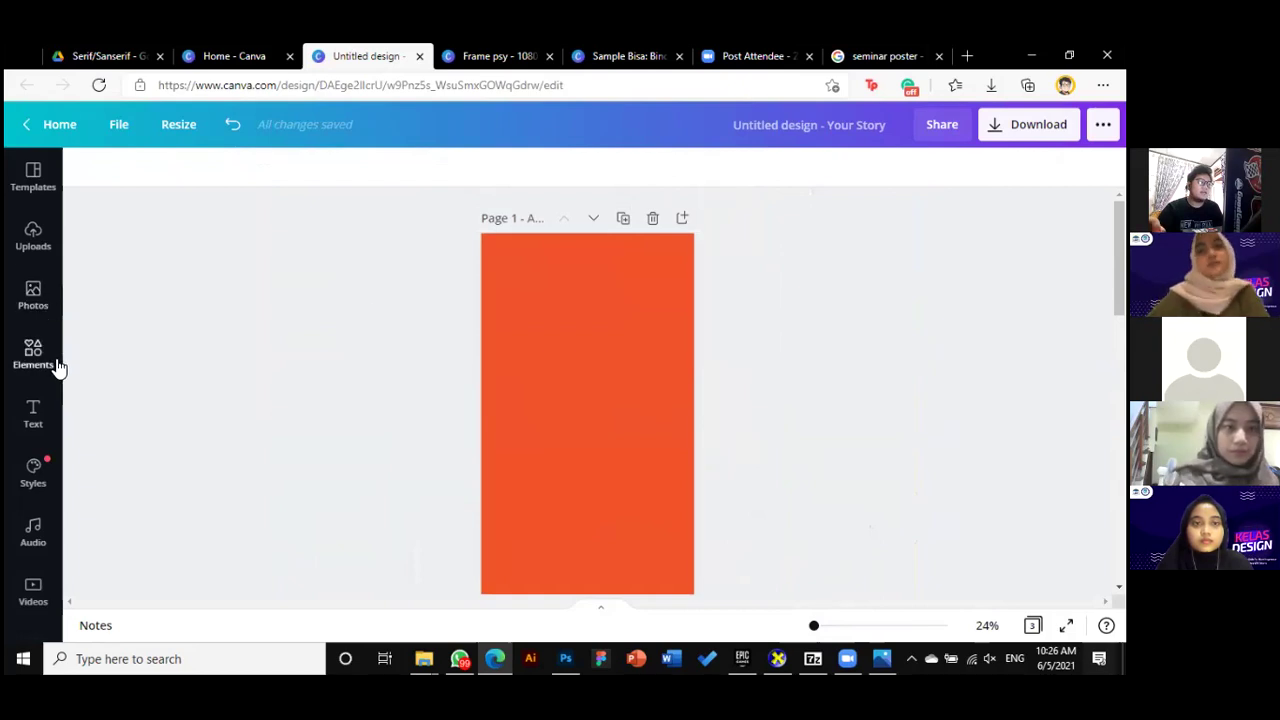
Place a square from recently used elements and move it to the orange page's bottom edge
{"action": "left_click", "coordinate": [44, 358]}
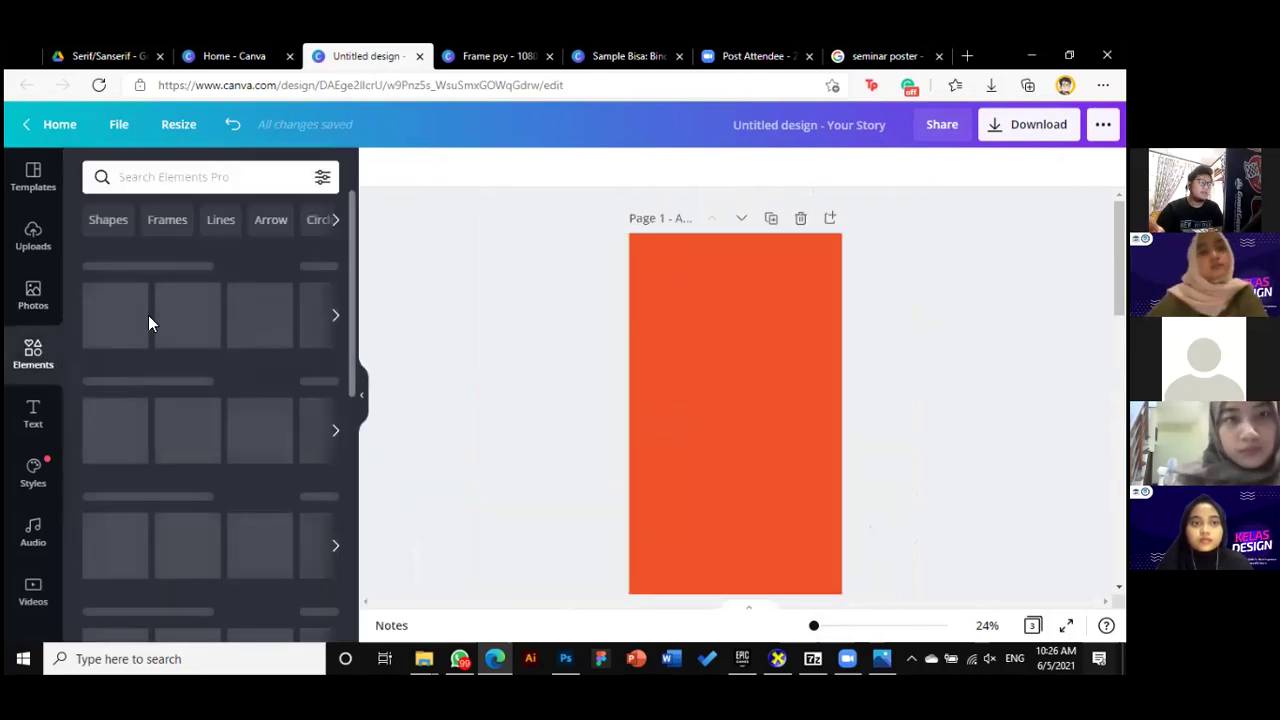
{"action": "left_click", "coordinate": [336, 318]}
{"action": "scroll", "coordinate": [294, 396], "scroll_direction": "down", "scroll_amount": 3}
{"action": "scroll", "coordinate": [292, 388], "scroll_direction": "down", "scroll_amount": 4}
{"action": "scroll", "coordinate": [180, 368], "scroll_direction": "down", "scroll_amount": 3}
{"action": "scroll", "coordinate": [180, 368], "scroll_direction": "up", "scroll_amount": 10}
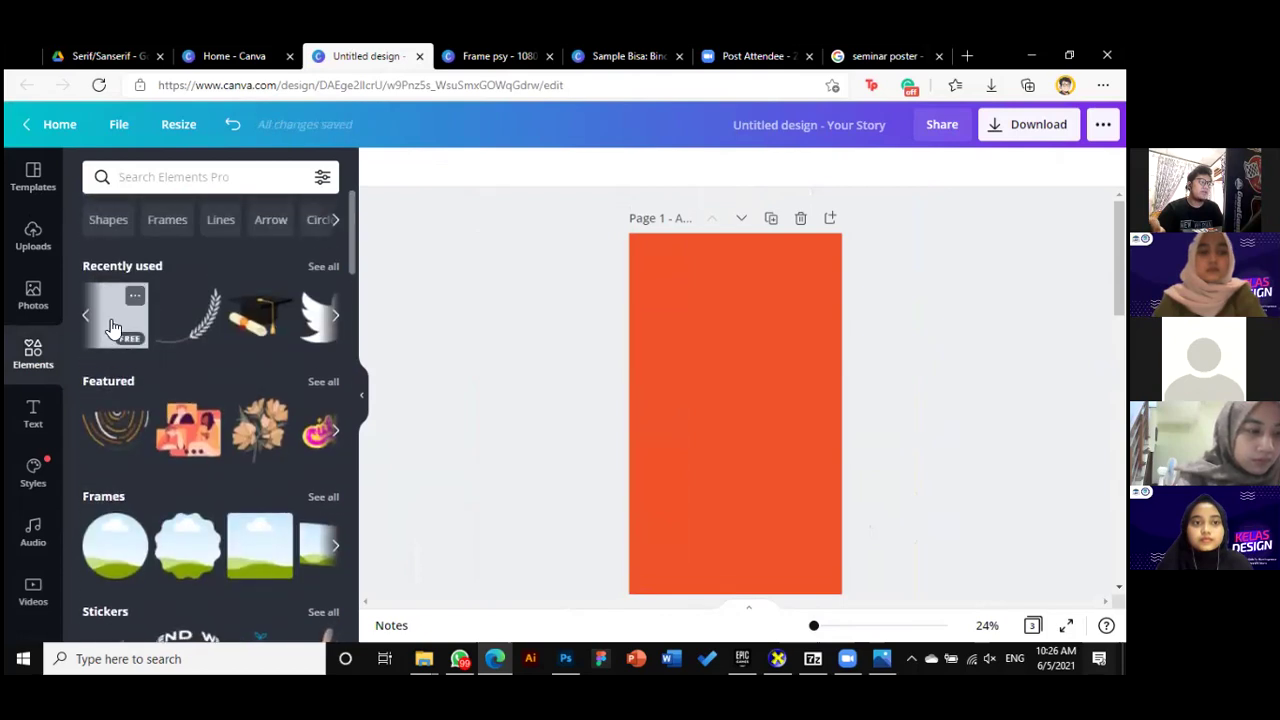
{"action": "left_click_drag", "start_coordinate": [287, 355], "coordinate": [806, 425]}
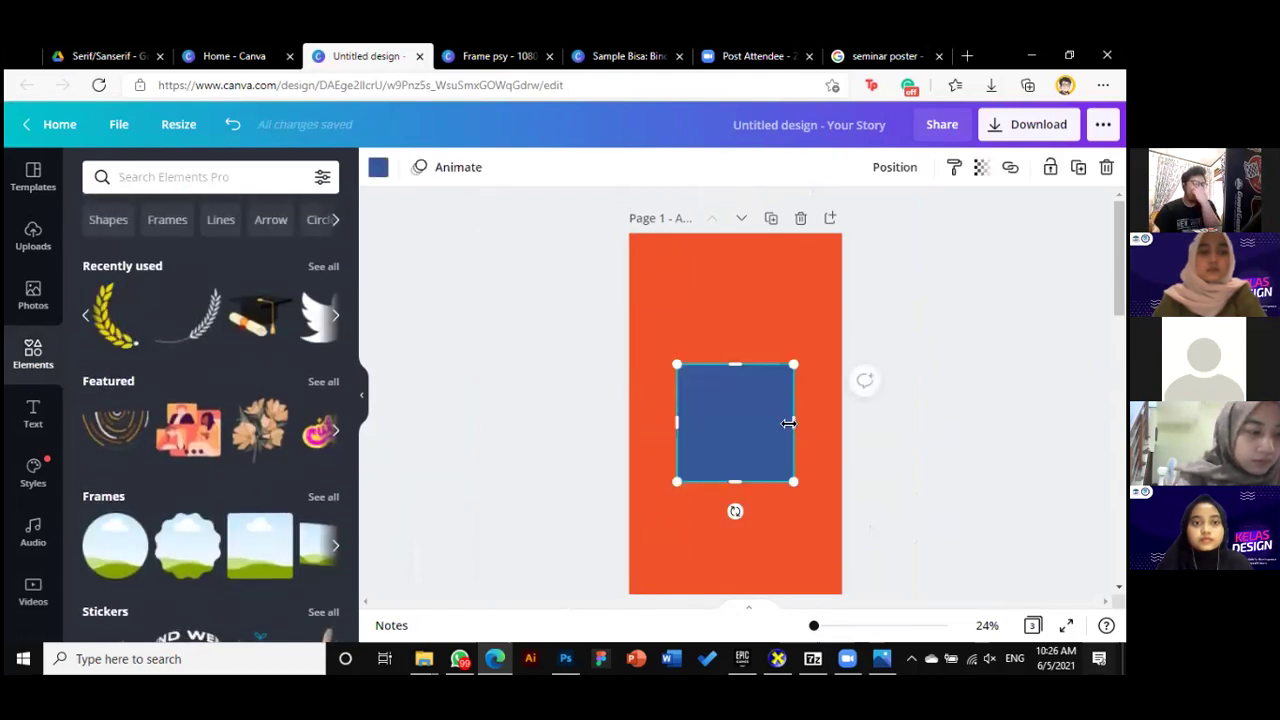
{"action": "scroll", "coordinate": [752, 435], "scroll_direction": "down", "scroll_amount": 2}
{"action": "left_click_drag", "start_coordinate": [746, 313], "coordinate": [823, 437]}
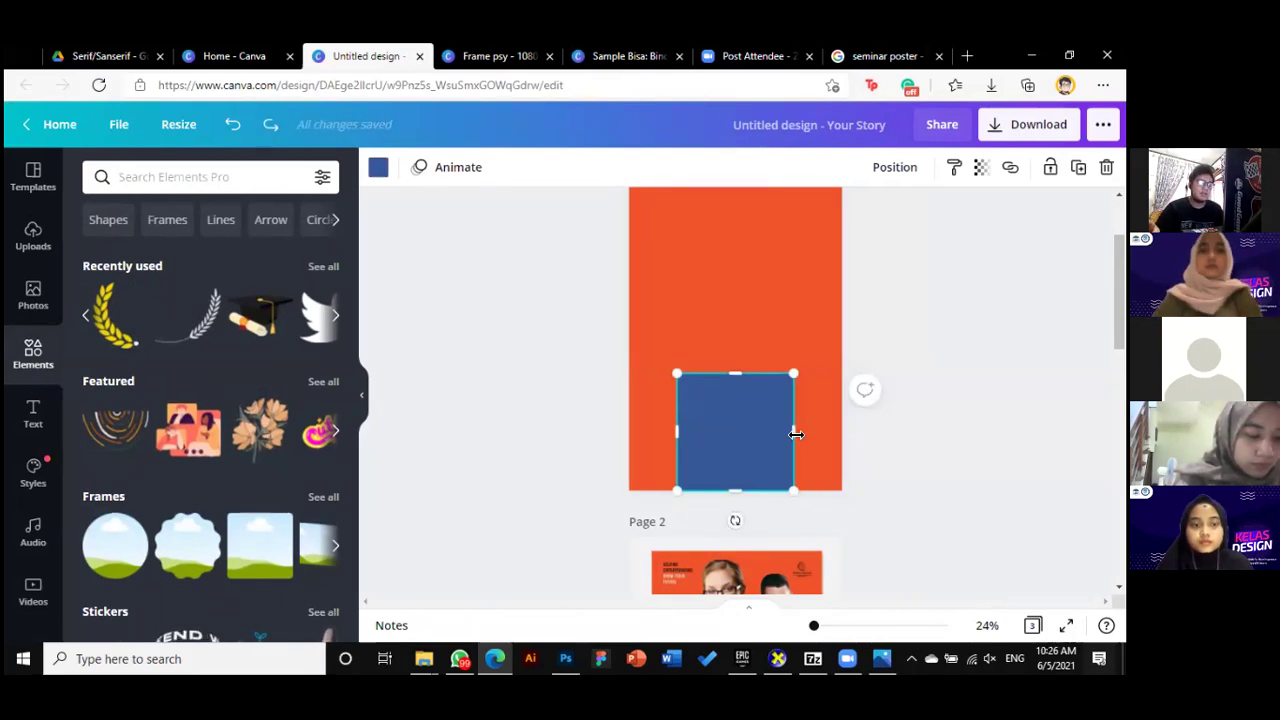
Stretch the blue rectangle to the full page width and make it taller upward
{"action": "left_click_drag", "start_coordinate": [804, 432], "coordinate": [802, 437]}
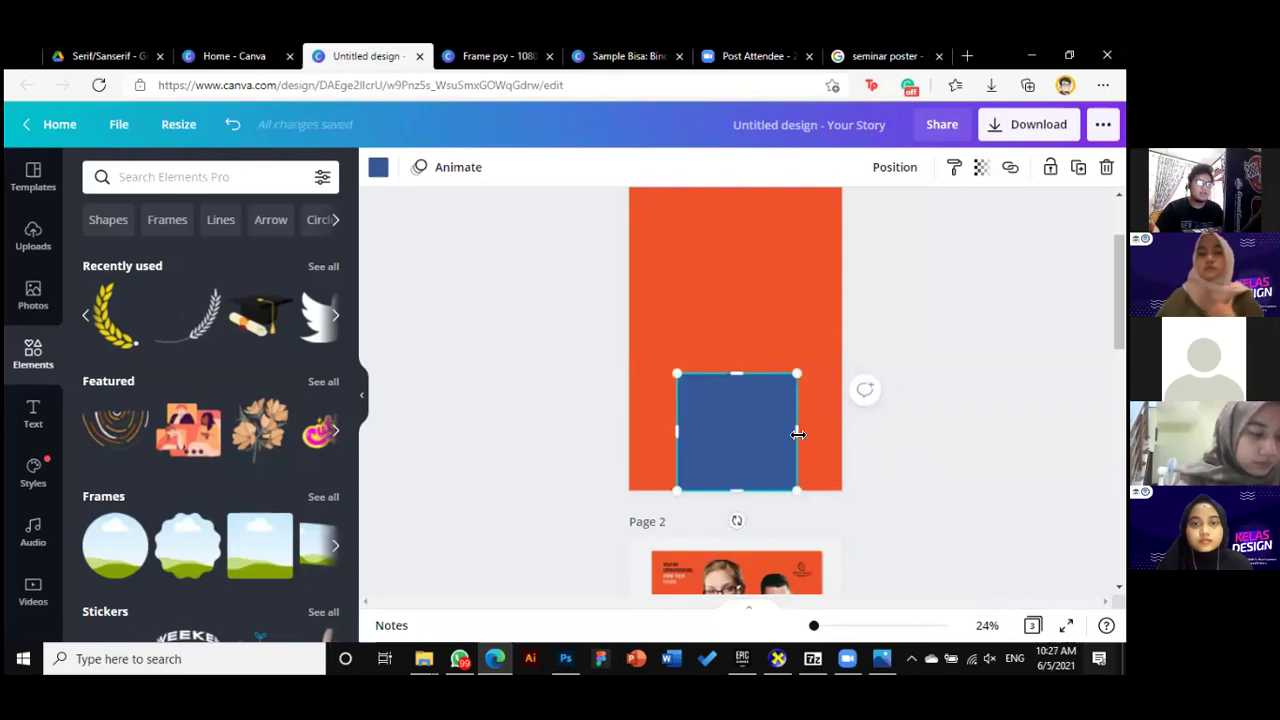
{"action": "left_click_drag", "start_coordinate": [800, 434], "coordinate": [802, 433]}
{"action": "left_click_drag", "start_coordinate": [740, 403], "coordinate": [737, 394]}
{"action": "left_click_drag", "start_coordinate": [808, 429], "coordinate": [848, 436]}
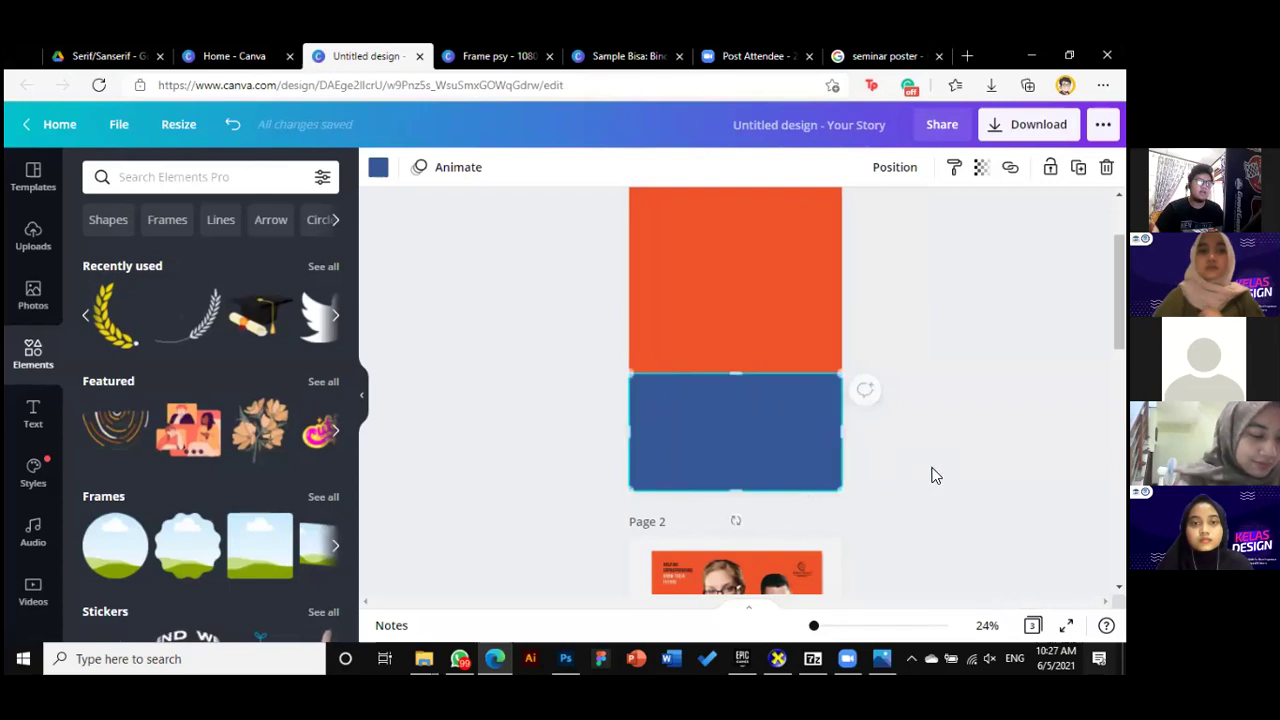
{"action": "left_click", "coordinate": [925, 509]}
{"action": "left_click", "coordinate": [700, 400]}
{"action": "left_click_drag", "start_coordinate": [737, 371], "coordinate": [743, 336]}
{"action": "left_click", "coordinate": [905, 416]}
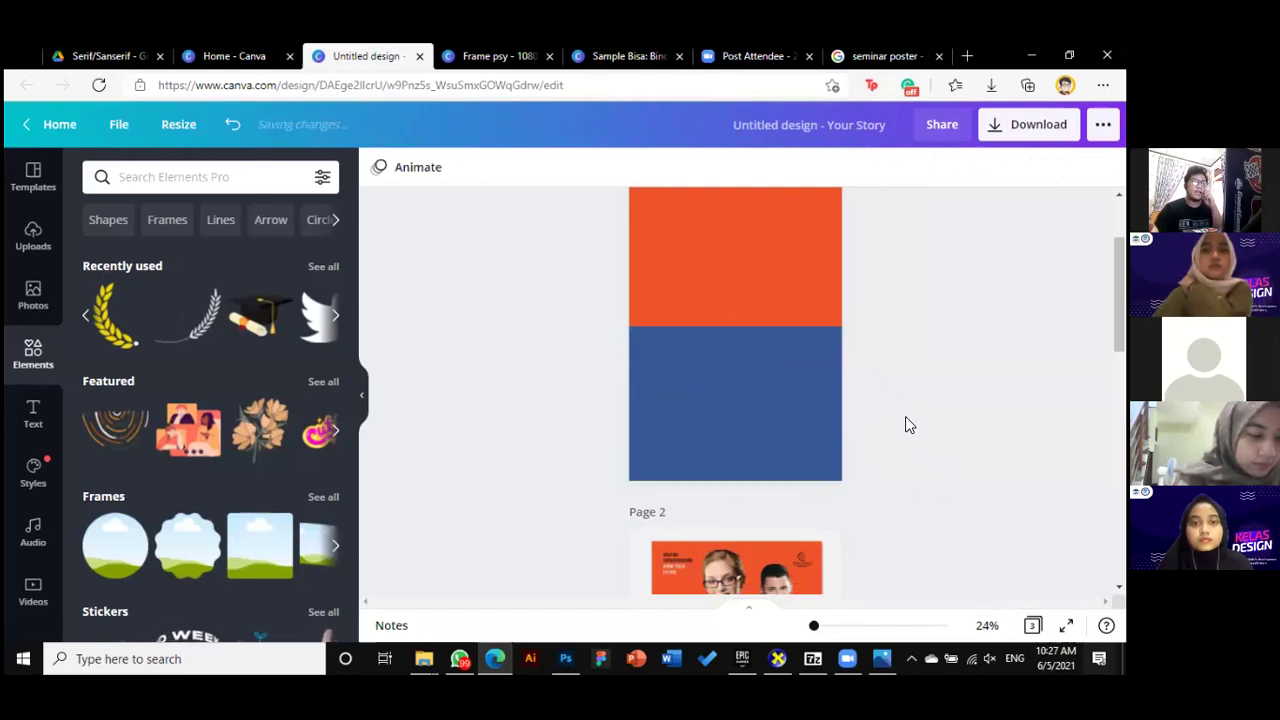
Change the rectangle's colour to white from Document Colors
{"action": "left_click", "coordinate": [805, 398]}
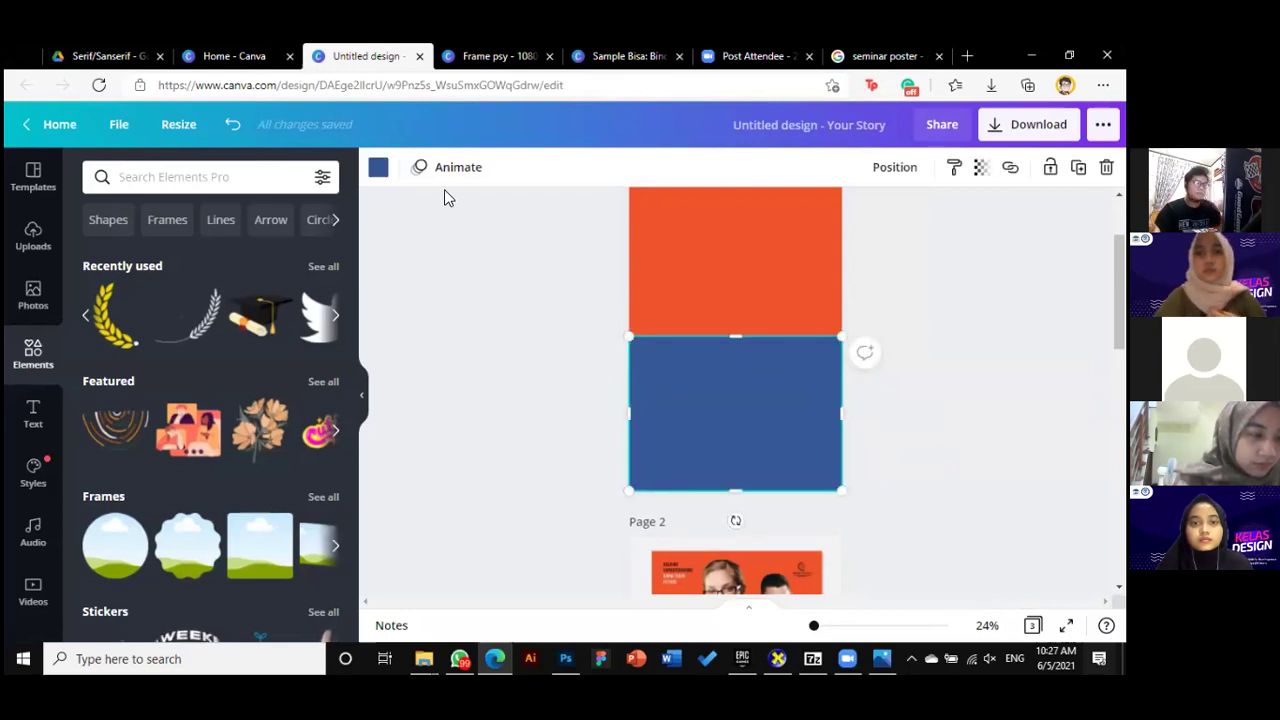
{"action": "left_click", "coordinate": [378, 167]}
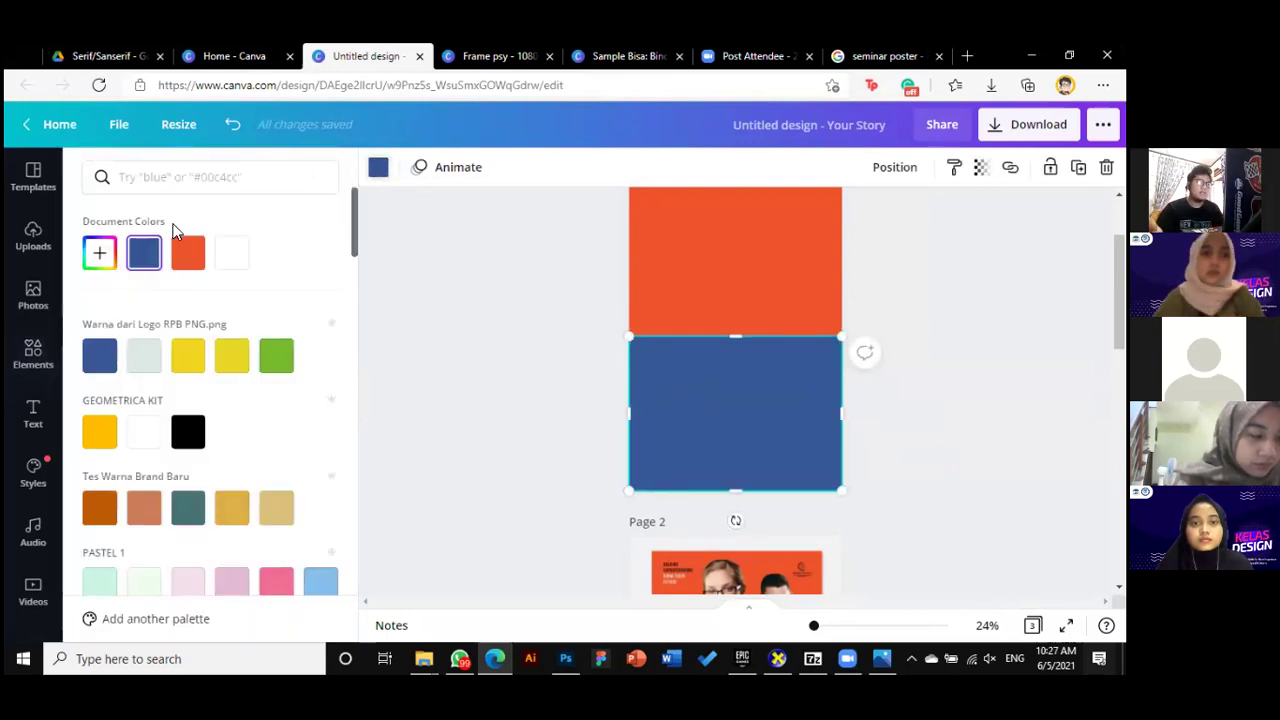
{"action": "left_click", "coordinate": [242, 257]}
{"action": "left_click", "coordinate": [900, 411]}
Review the page's orange top and white bottom, briefly reselecting the white block
{"action": "scroll", "coordinate": [909, 407], "scroll_direction": "down", "scroll_amount": 3}
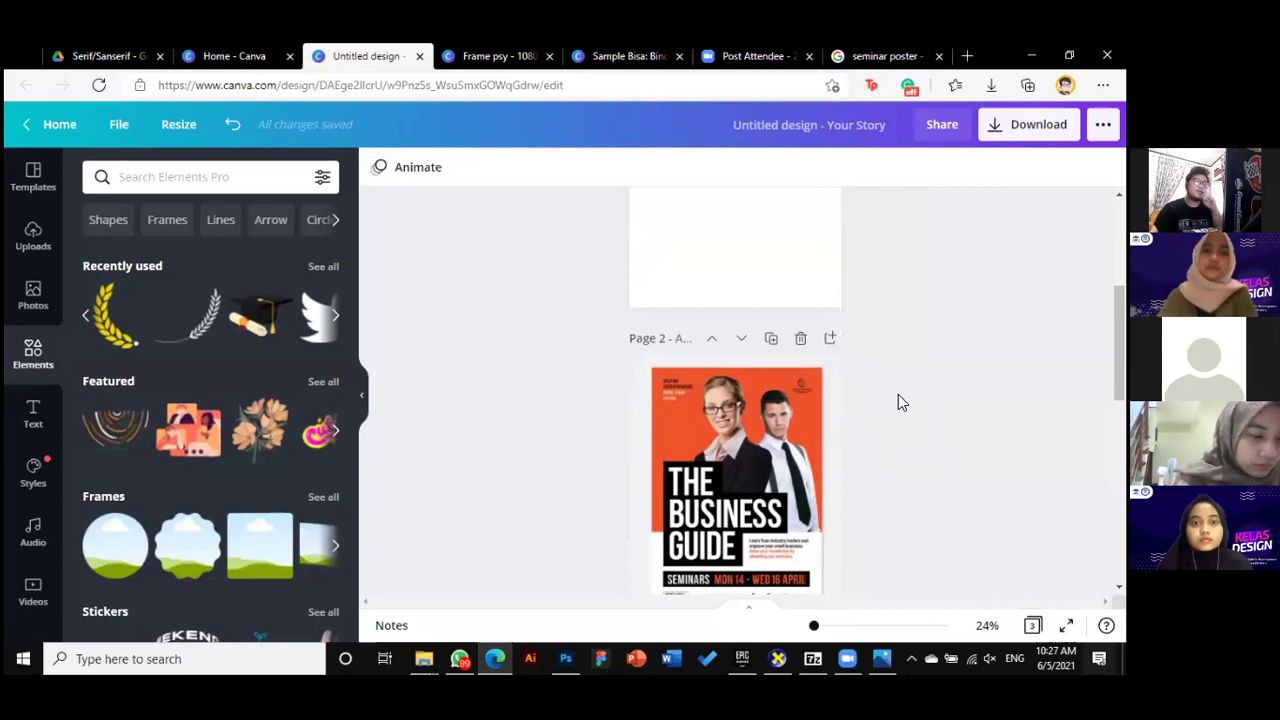
{"action": "scroll", "coordinate": [850, 400], "scroll_direction": "down", "scroll_amount": 1}
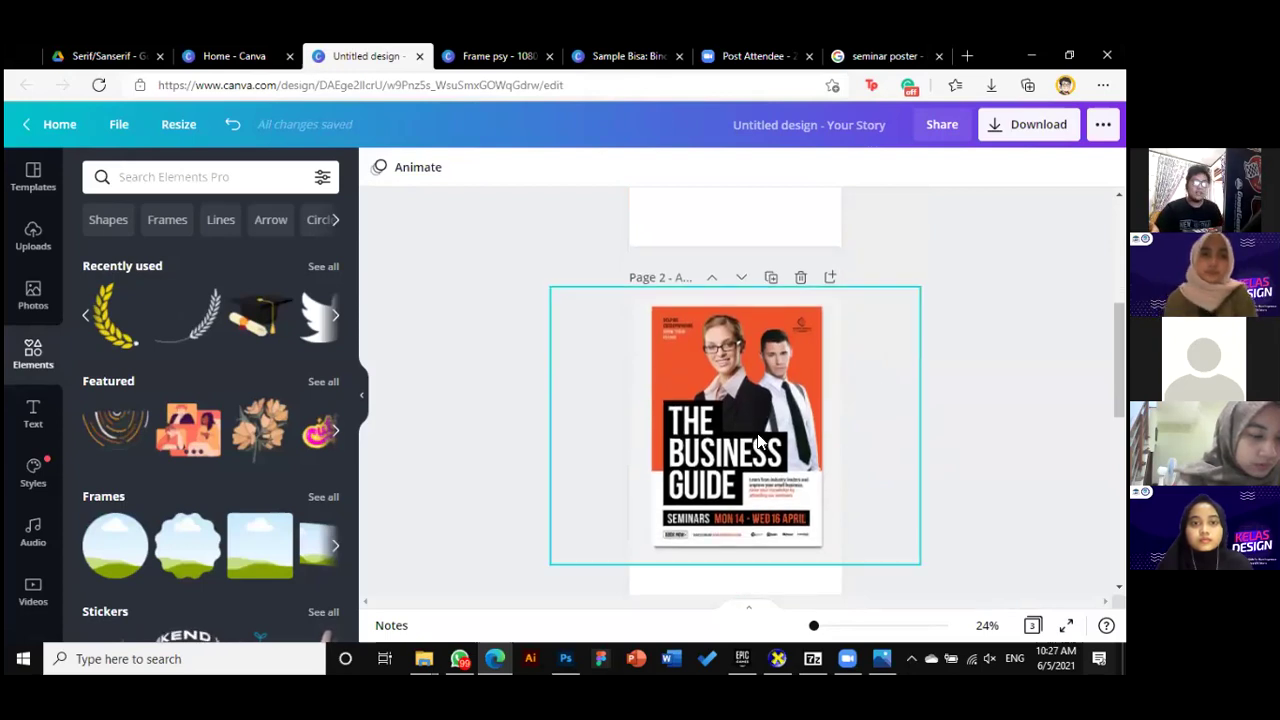
{"action": "scroll", "coordinate": [789, 431], "scroll_direction": "up", "scroll_amount": 1}
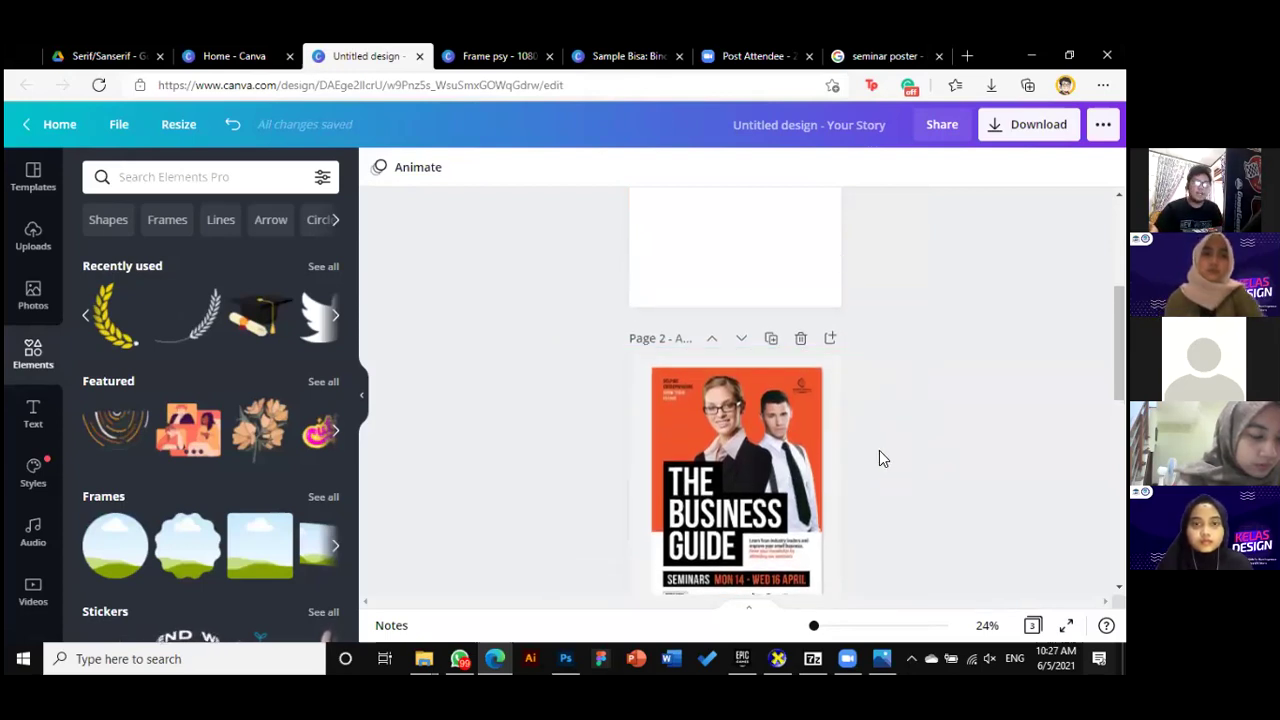
{"action": "scroll", "coordinate": [876, 447], "scroll_direction": "up", "scroll_amount": 3}
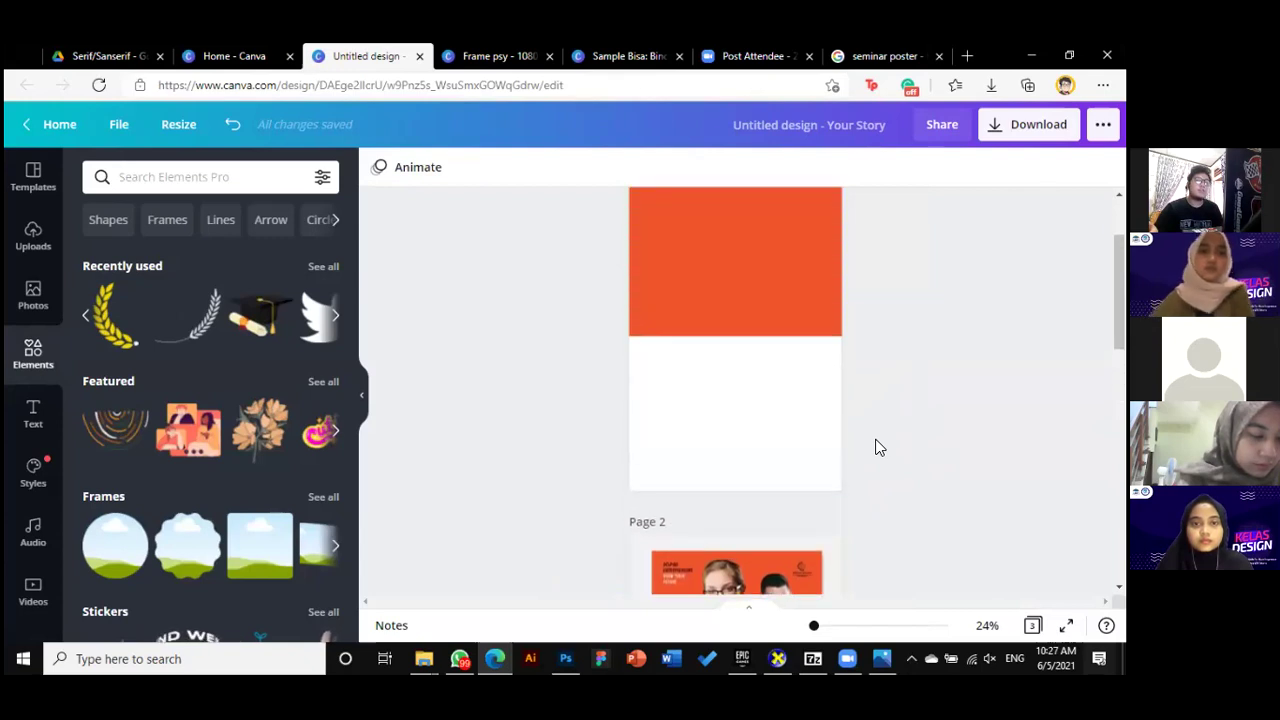
{"action": "scroll", "coordinate": [876, 440], "scroll_direction": "down", "scroll_amount": 2}
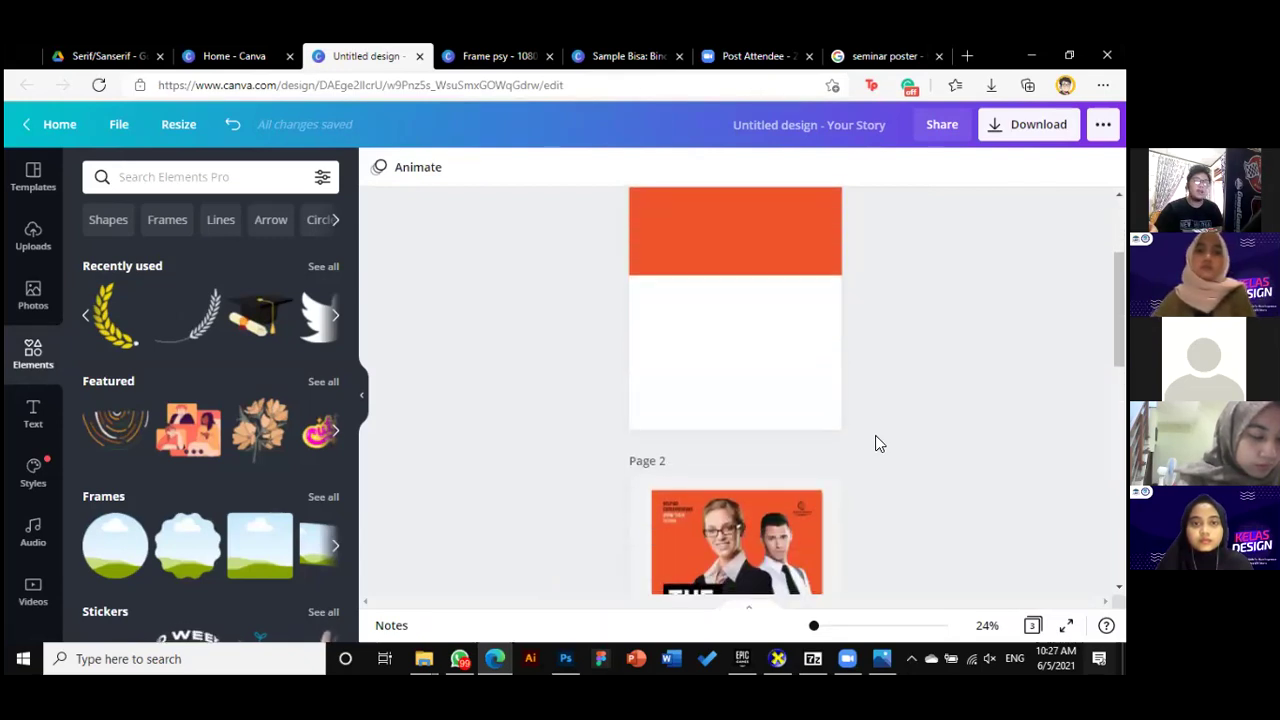
{"action": "scroll", "coordinate": [875, 428], "scroll_direction": "down", "scroll_amount": 2}
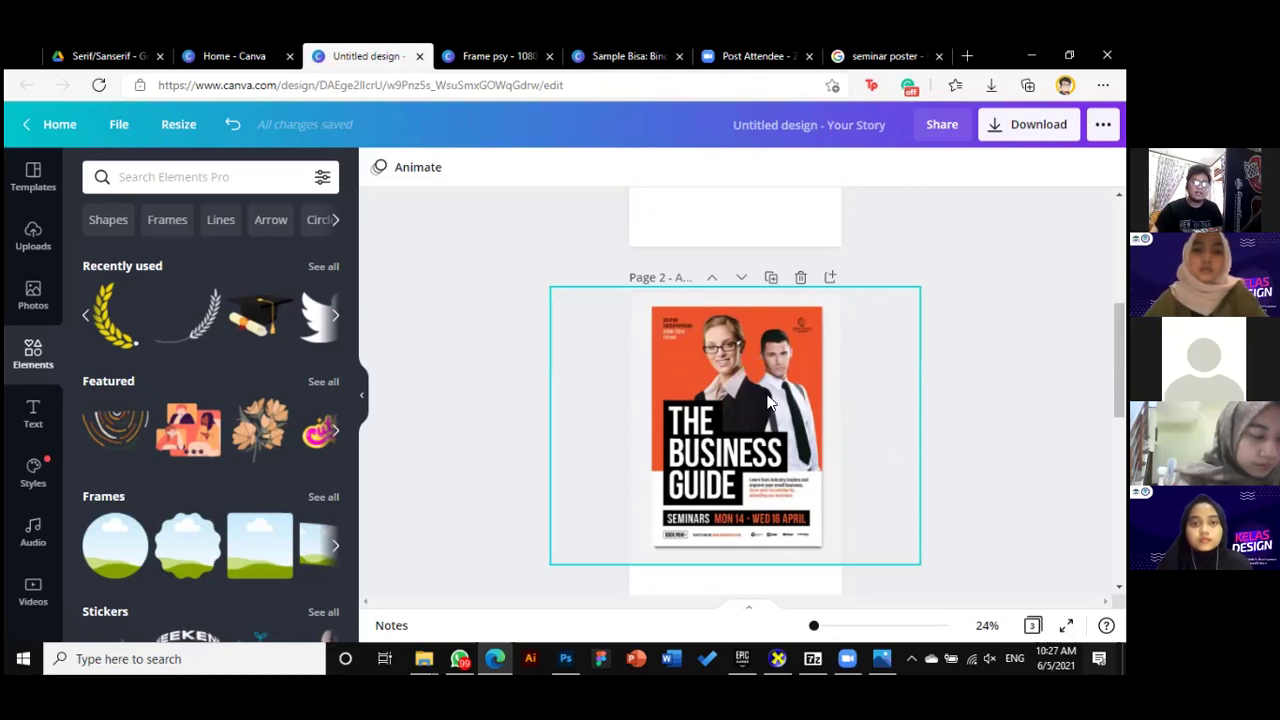
{"action": "scroll", "coordinate": [789, 450], "scroll_direction": "up", "scroll_amount": 4}
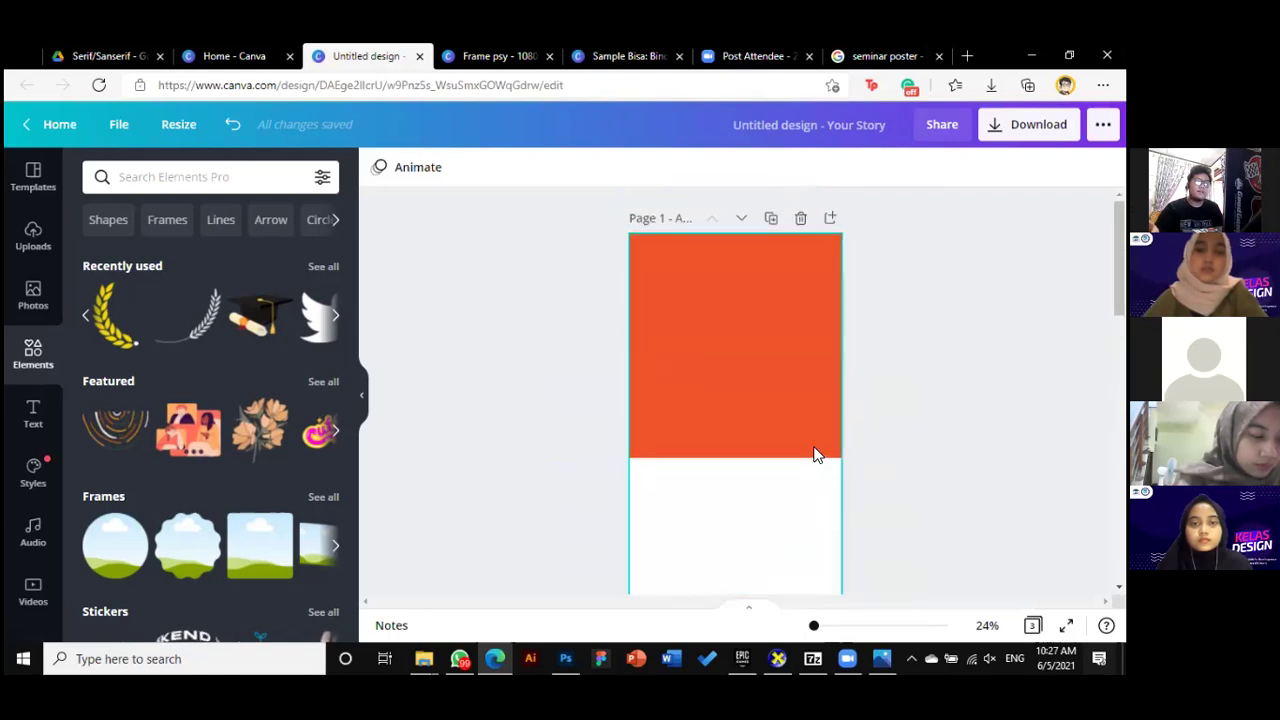
{"action": "scroll", "coordinate": [875, 496], "scroll_direction": "down", "scroll_amount": 1}
{"action": "left_click", "coordinate": [757, 404]}
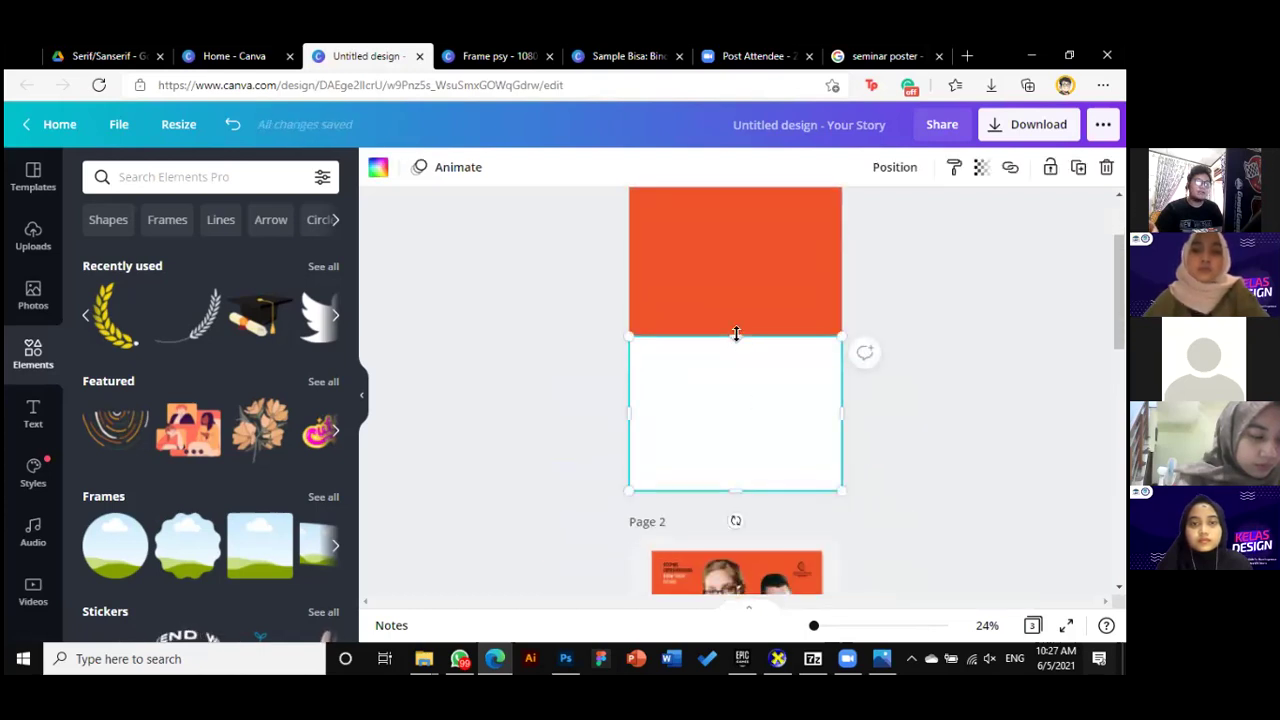
{"action": "left_click", "coordinate": [943, 425]}
{"action": "scroll", "coordinate": [930, 380], "scroll_direction": "up", "scroll_amount": 2}
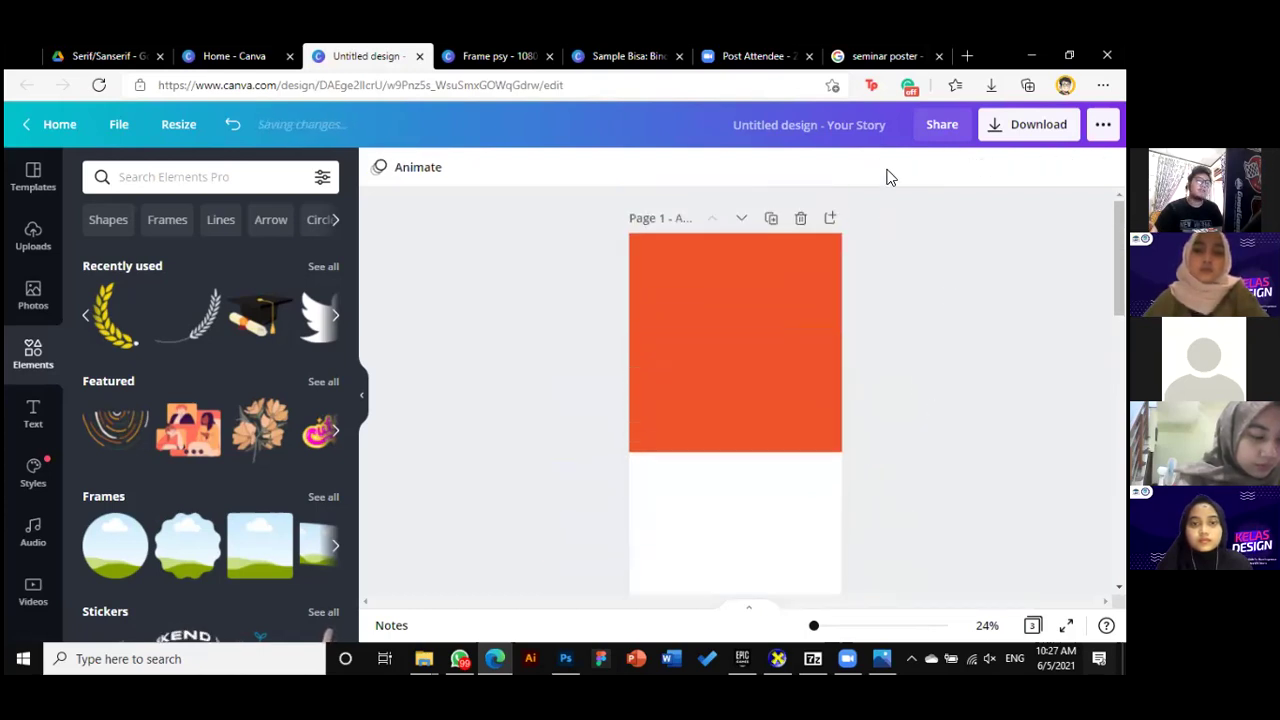
Run a Google Images search for the minister's name
{"action": "left_click", "coordinate": [885, 56]}
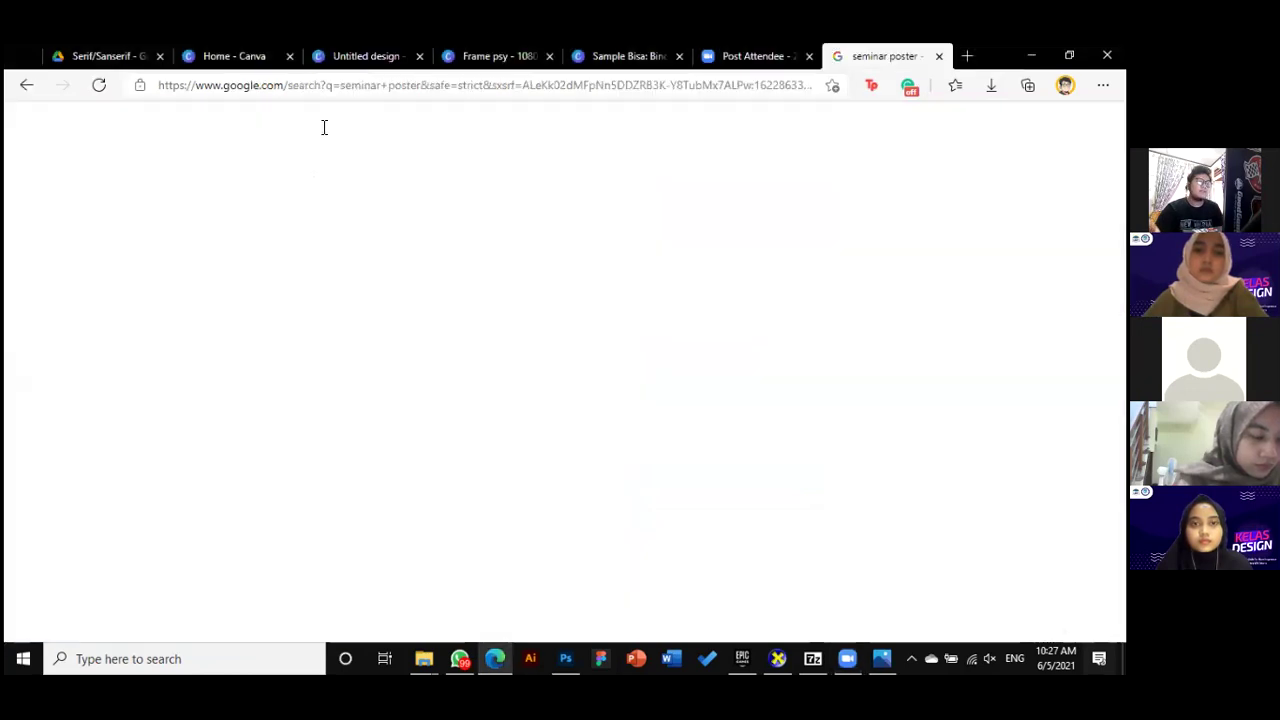
{"action": "type", "text": "n"}
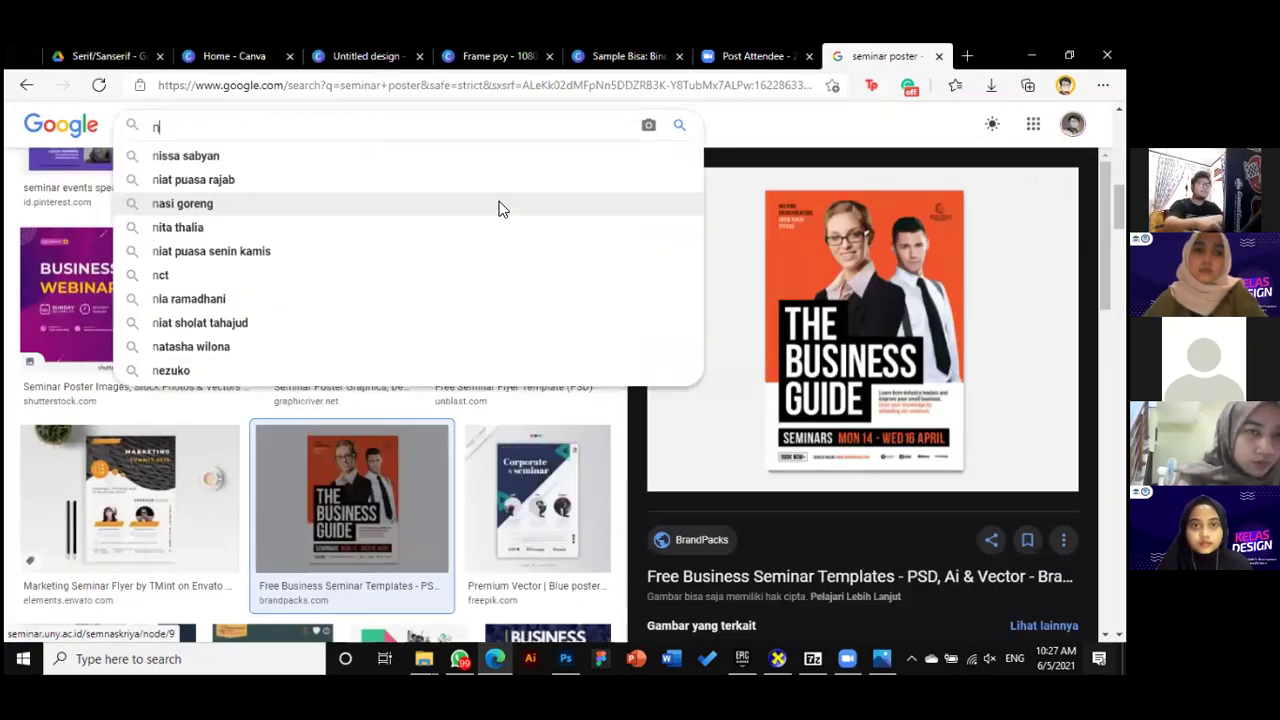
{"action": "type", "text": "adaiem makar"}
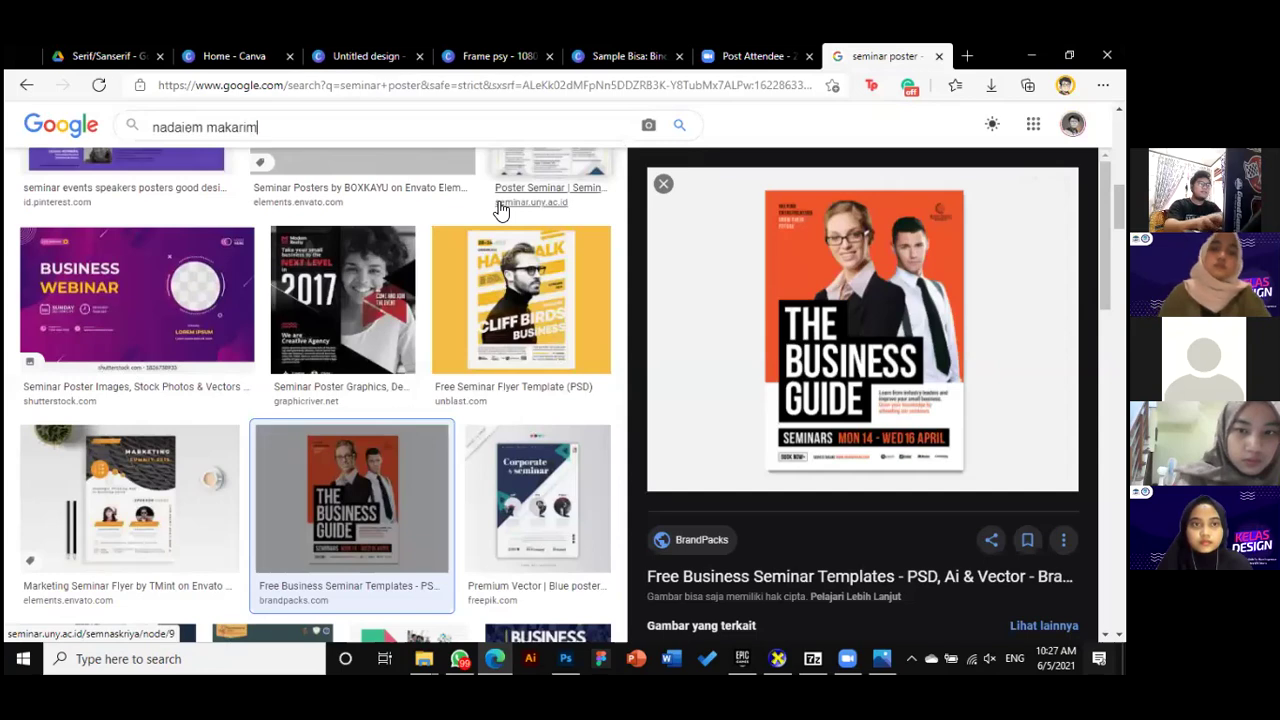
{"action": "type", "text": "im"}
{"action": "key", "text": "Return"}
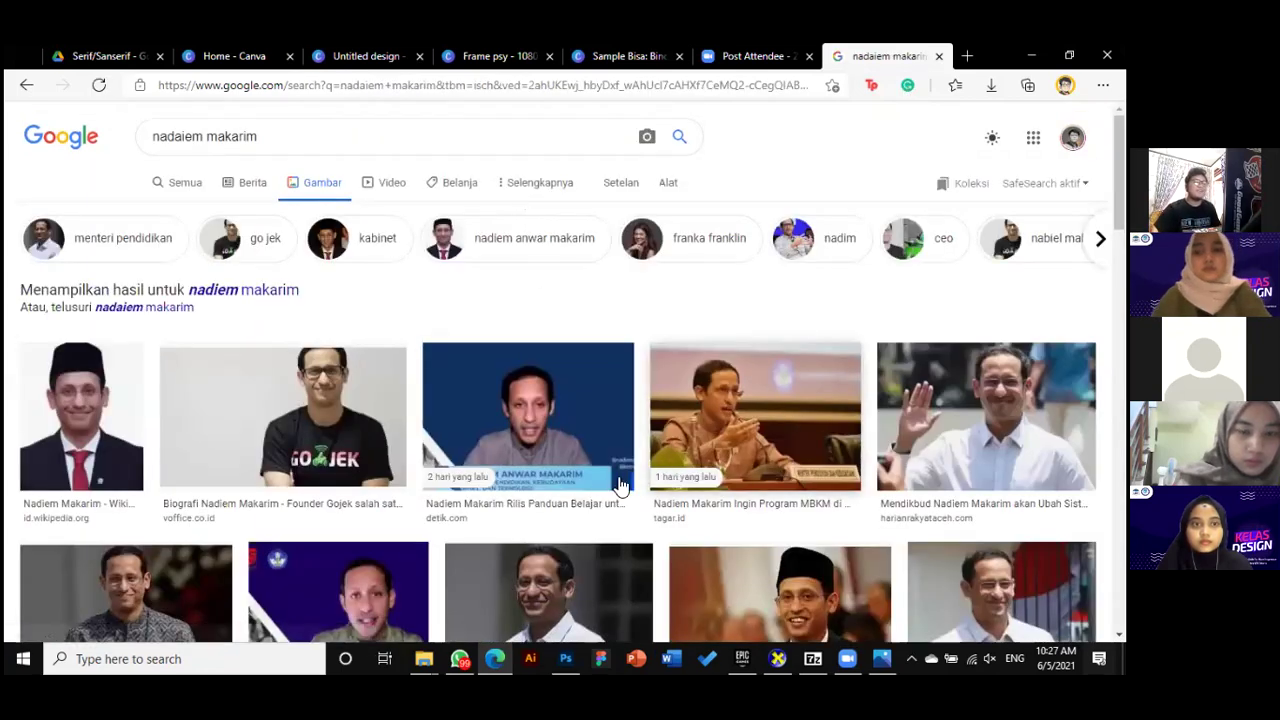
{"action": "scroll", "coordinate": [585, 490], "scroll_direction": "down", "scroll_amount": 2}
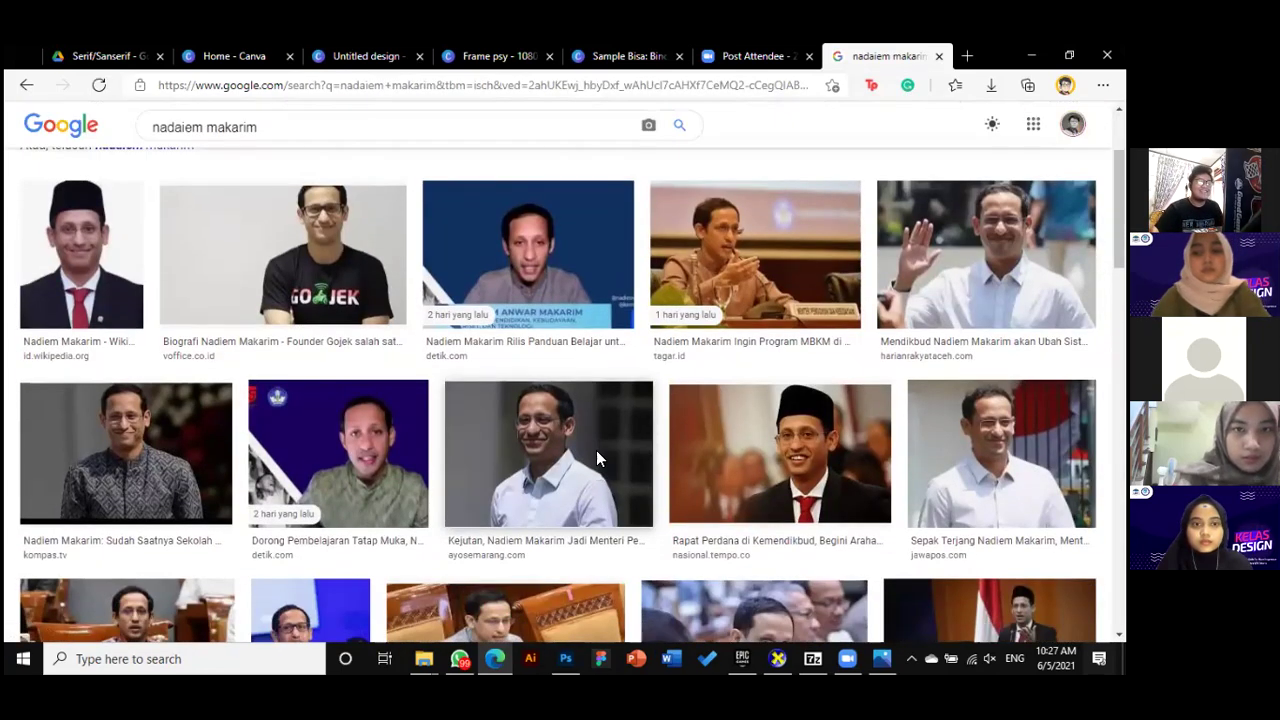
Compare portrait previews and copy the large photo of the smiling man in a white shirt
{"action": "left_click", "coordinate": [597, 452]}
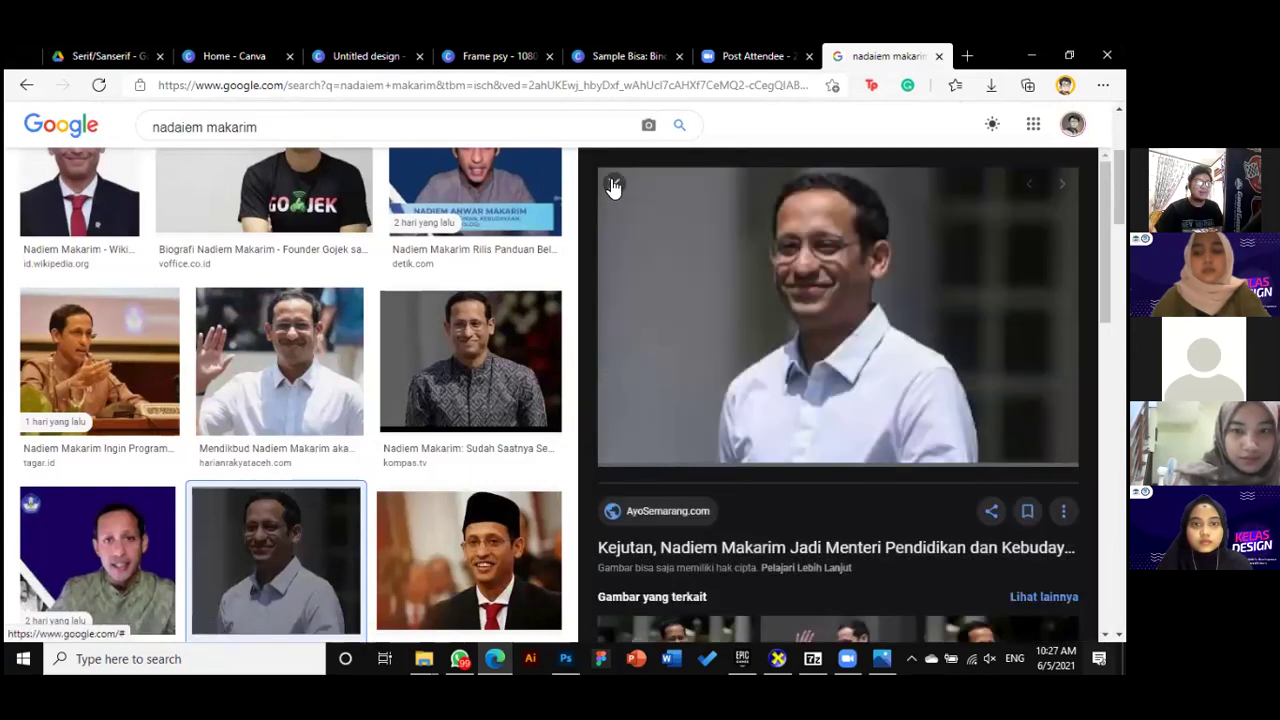
{"action": "left_click", "coordinate": [612, 184]}
{"action": "left_click", "coordinate": [990, 350]}
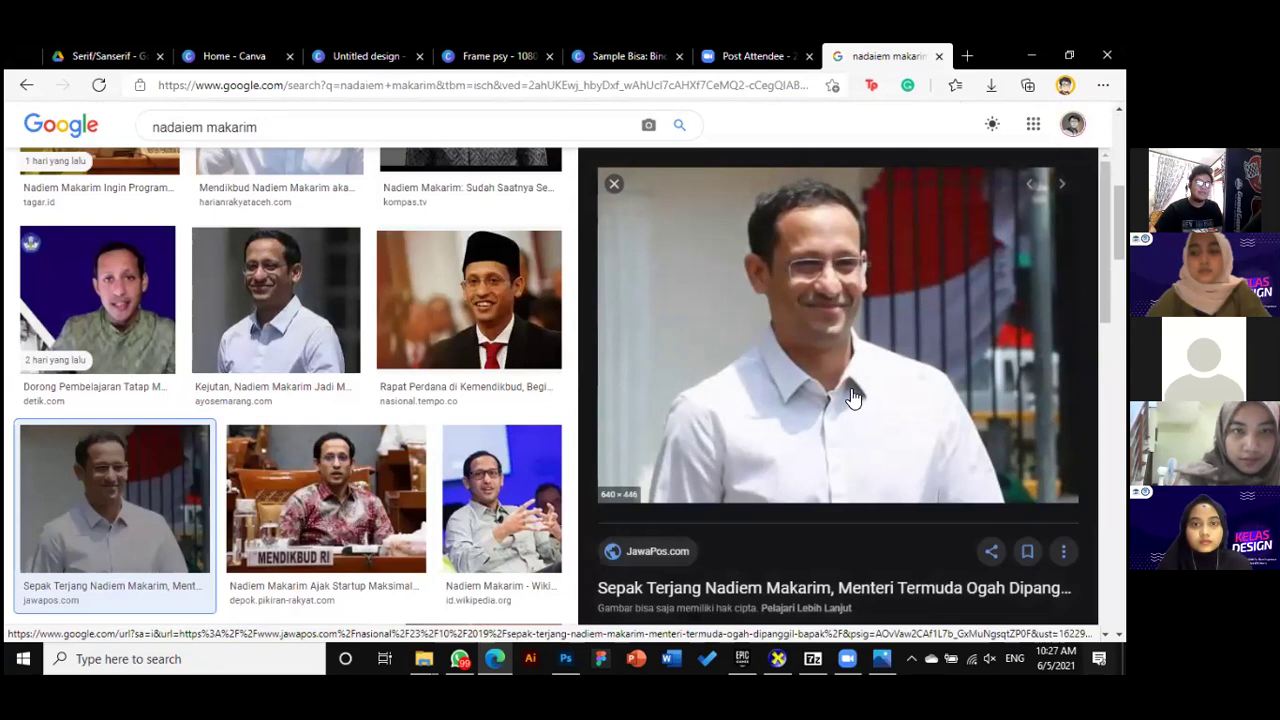
{"action": "scroll", "coordinate": [852, 397], "scroll_direction": "up", "scroll_amount": 1}
{"action": "left_click", "coordinate": [317, 349]}
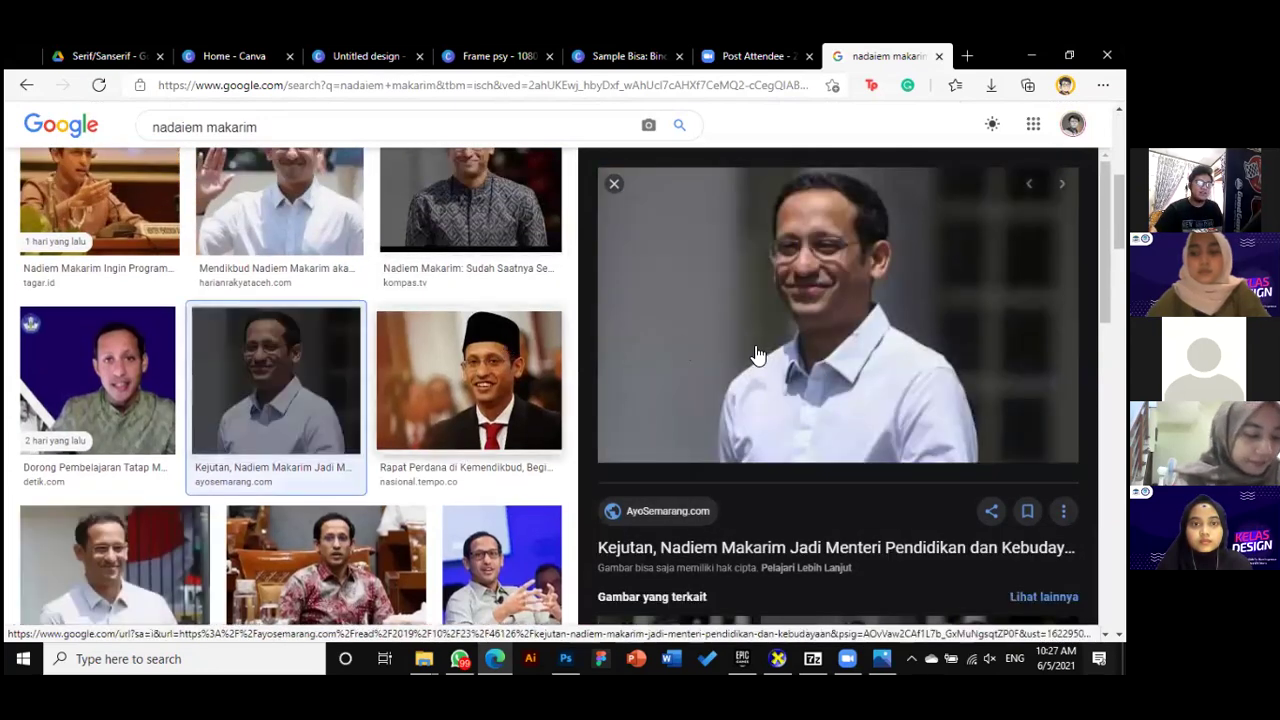
{"action": "scroll", "coordinate": [457, 380], "scroll_direction": "down", "scroll_amount": 2}
{"action": "scroll", "coordinate": [343, 289], "scroll_direction": "up", "scroll_amount": 1}
{"action": "right_click", "coordinate": [817, 277]}
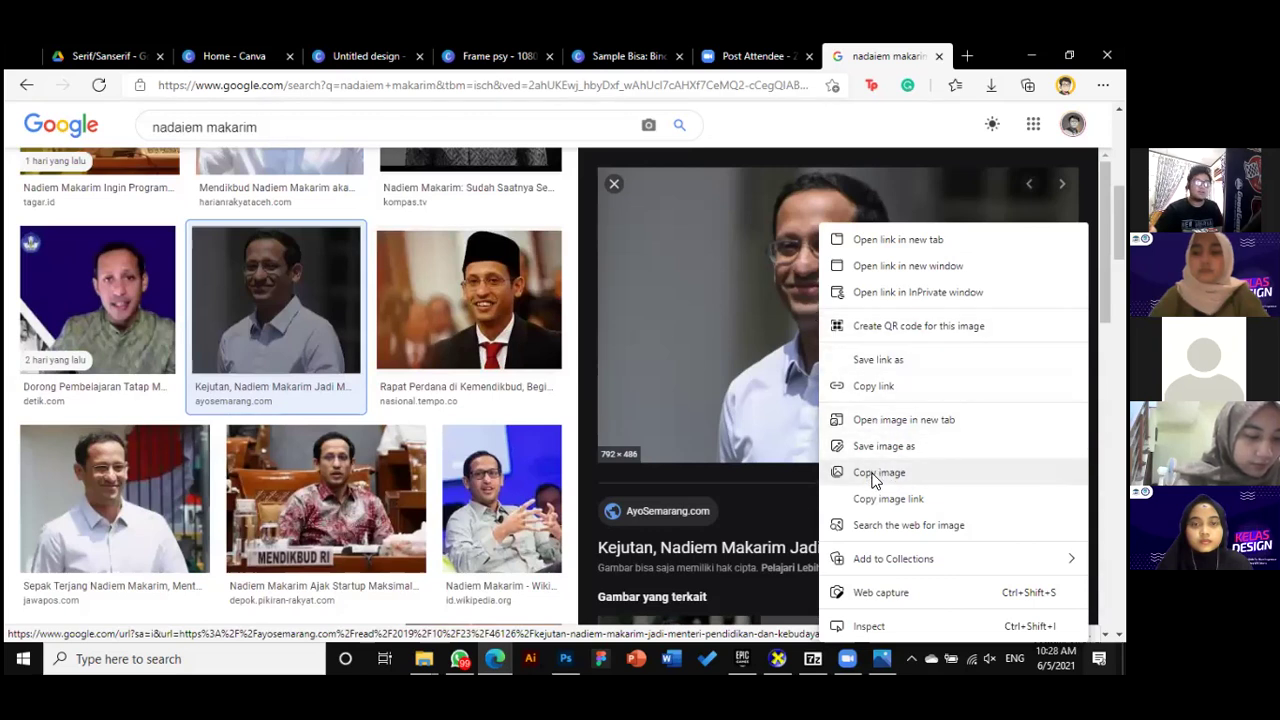
{"action": "left_click", "coordinate": [875, 476]}
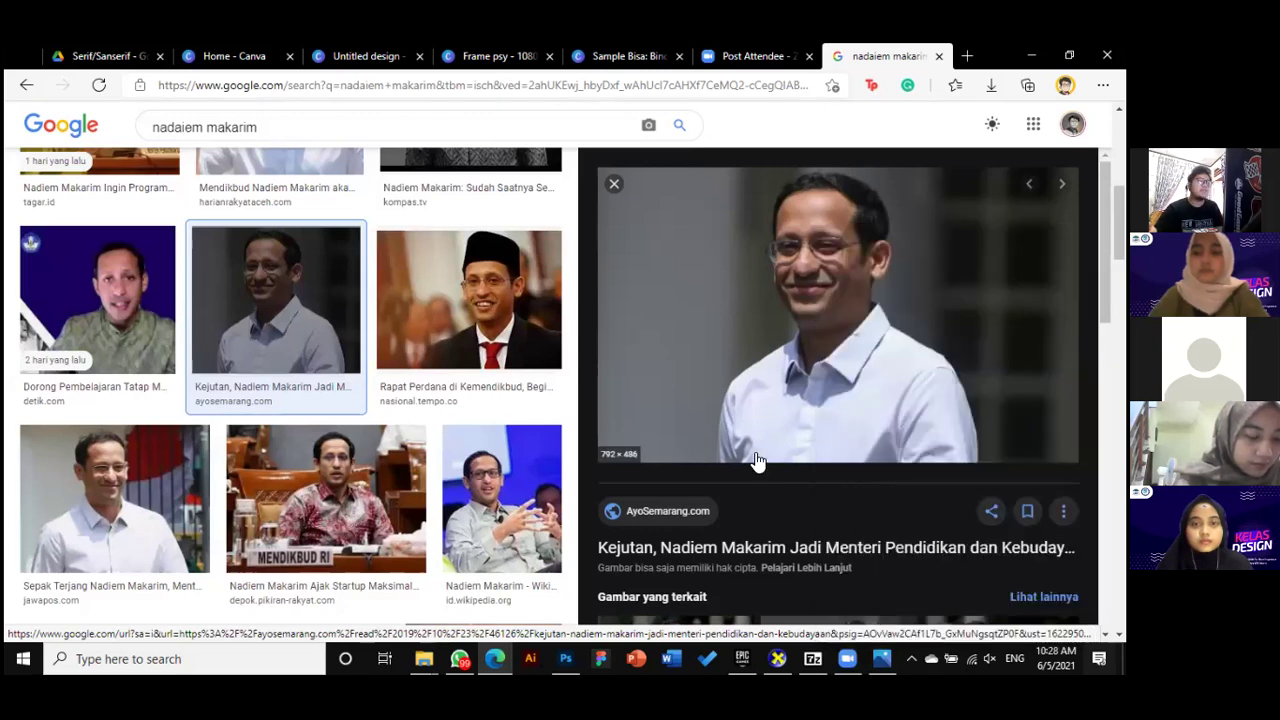
{"action": "left_click", "coordinate": [369, 68]}
Paste the copied portrait onto Page 1, enlarge it and move it up over the orange top
{"action": "left_click", "coordinate": [729, 341]}
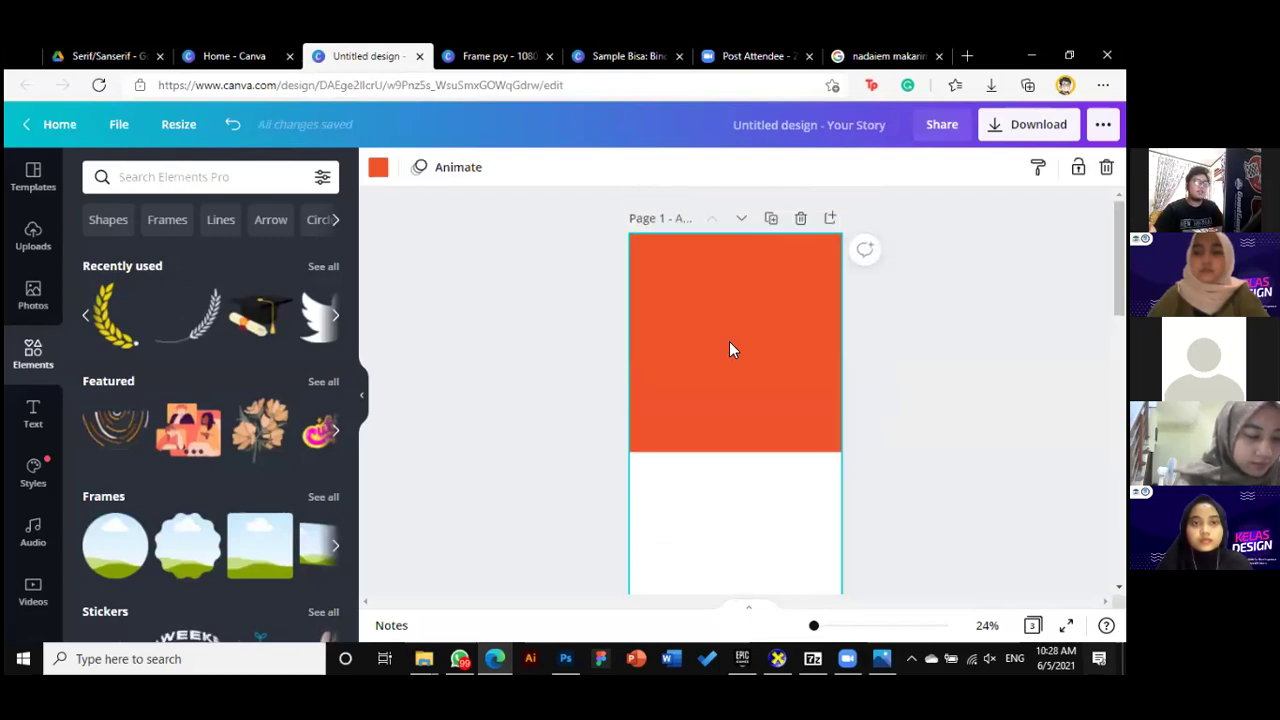
{"action": "key", "text": "ctrl+v"}
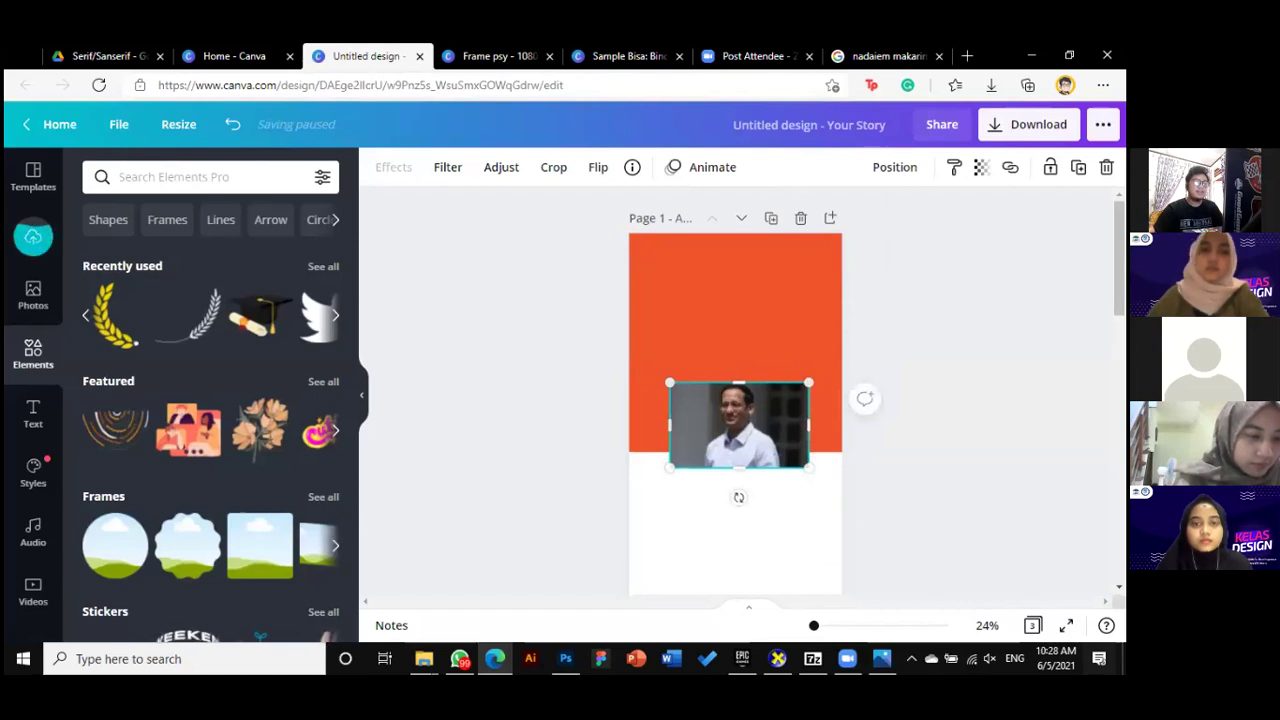
{"action": "left_click_drag", "start_coordinate": [800, 462], "coordinate": [991, 580]}
{"action": "left_click_drag", "start_coordinate": [800, 515], "coordinate": [712, 393]}
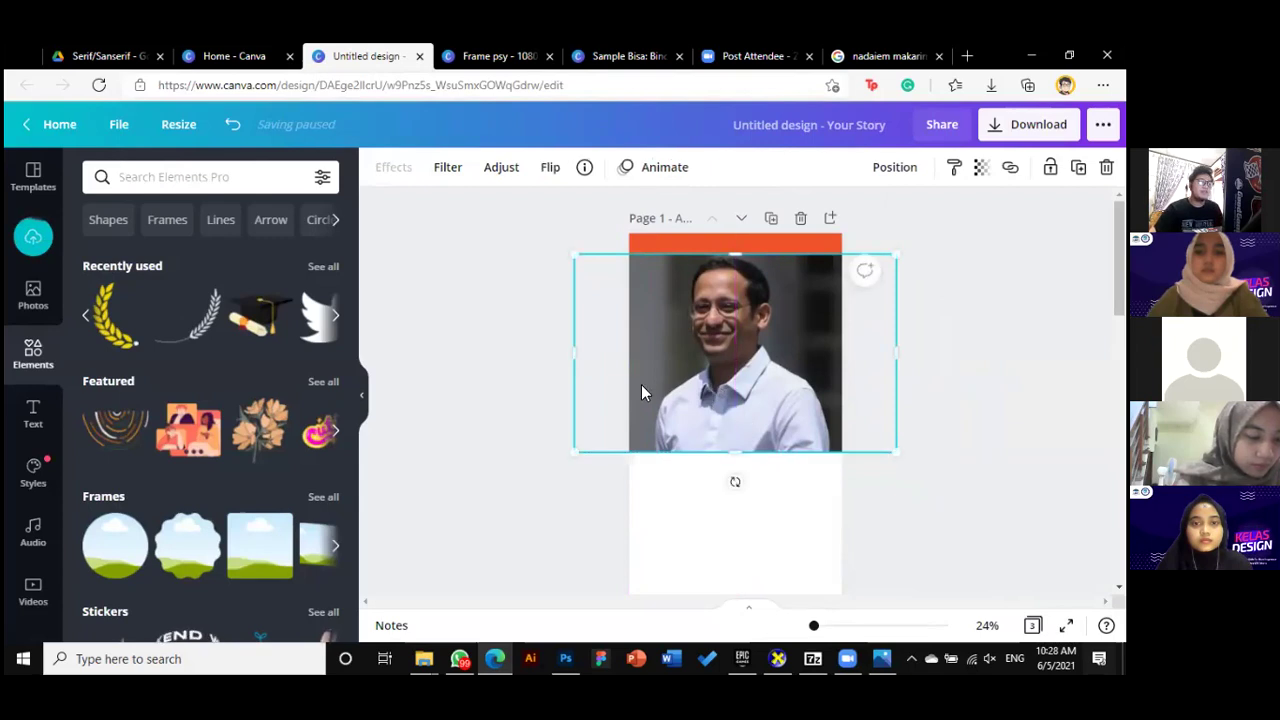
{"action": "left_click", "coordinate": [489, 318]}
{"action": "left_click", "coordinate": [725, 348]}
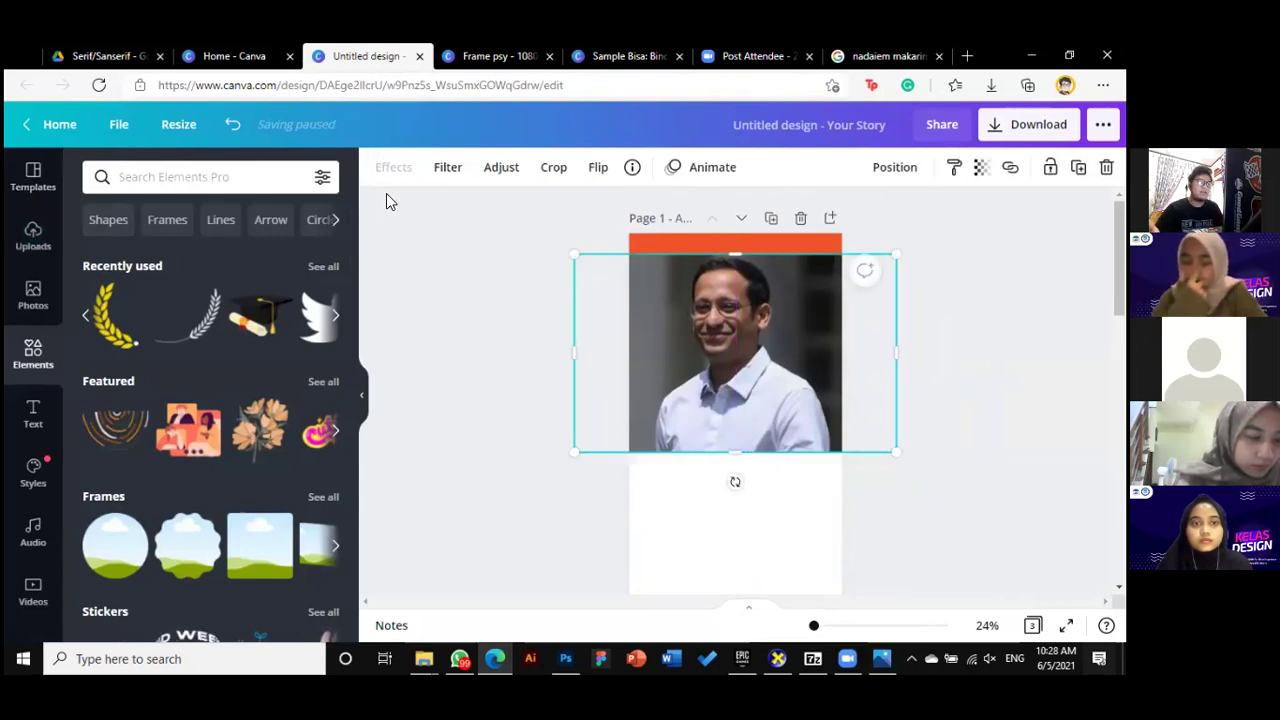
{"action": "left_click", "coordinate": [33, 236]}
{"action": "left_click", "coordinate": [486, 309]}
{"action": "left_click", "coordinate": [660, 356]}
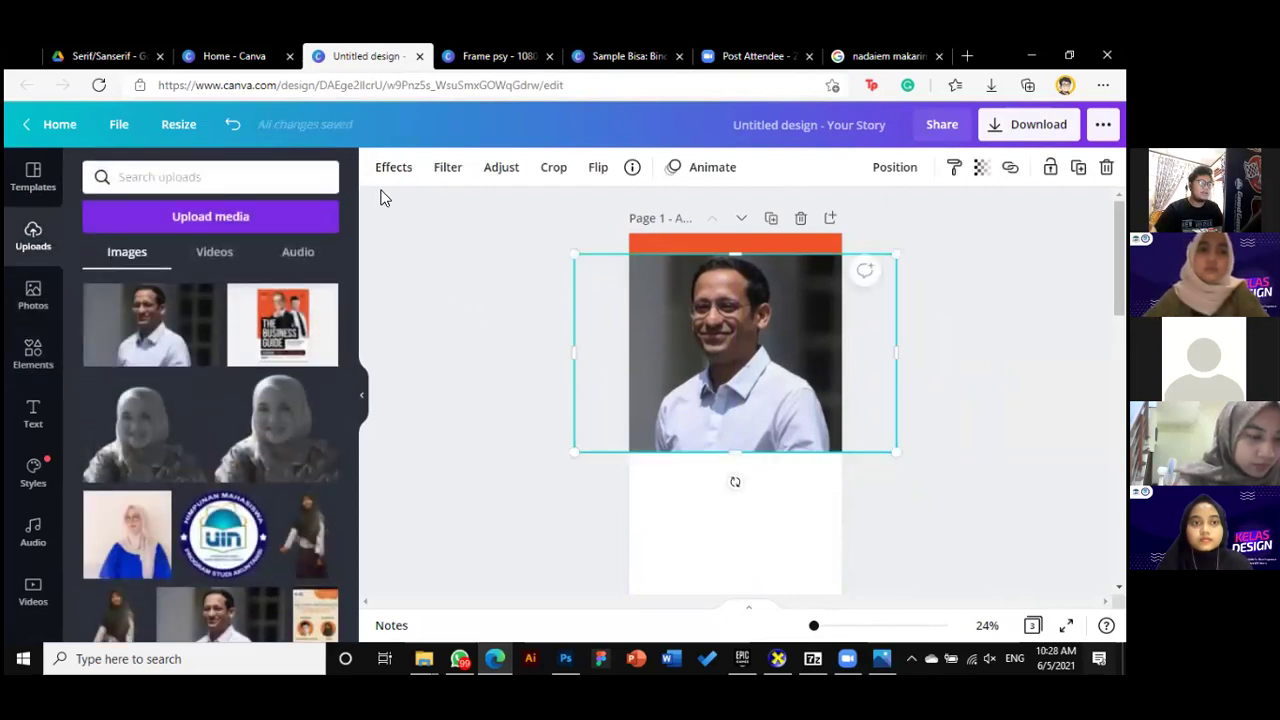
Apply Effects > Background Remover to the portrait, then shift it slightly left
{"action": "left_click", "coordinate": [390, 168]}
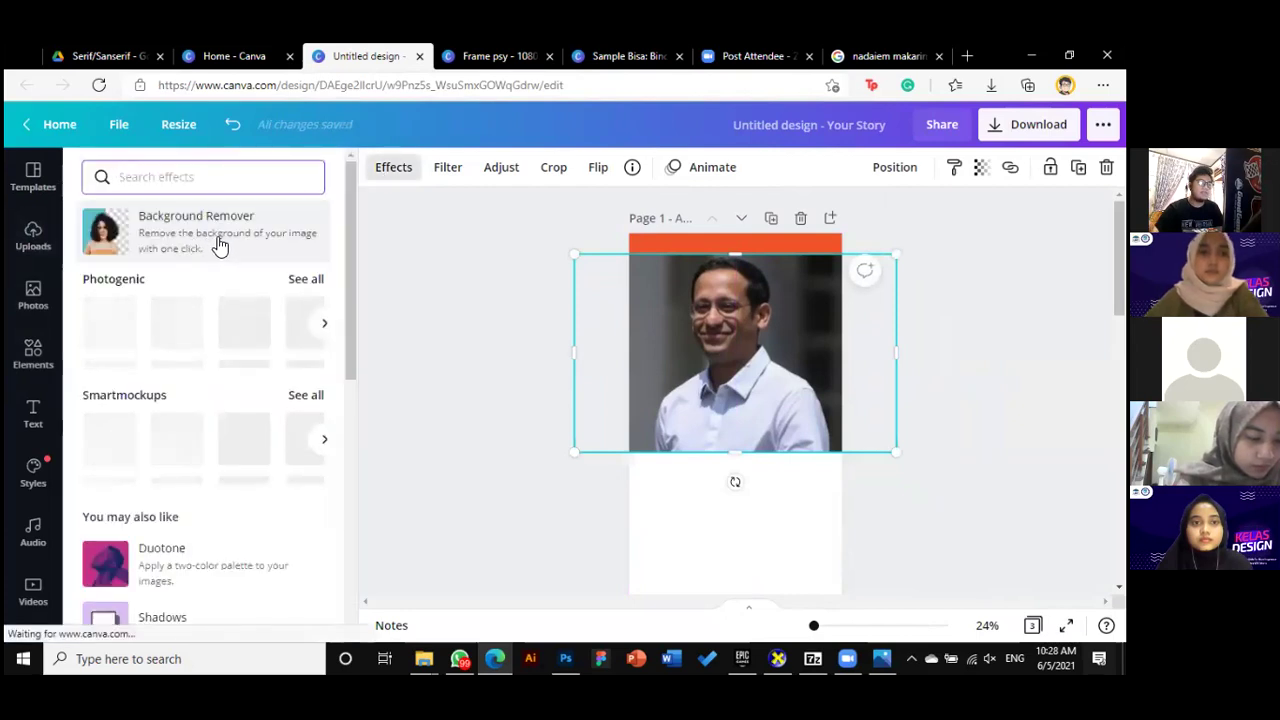
{"action": "left_click", "coordinate": [218, 245]}
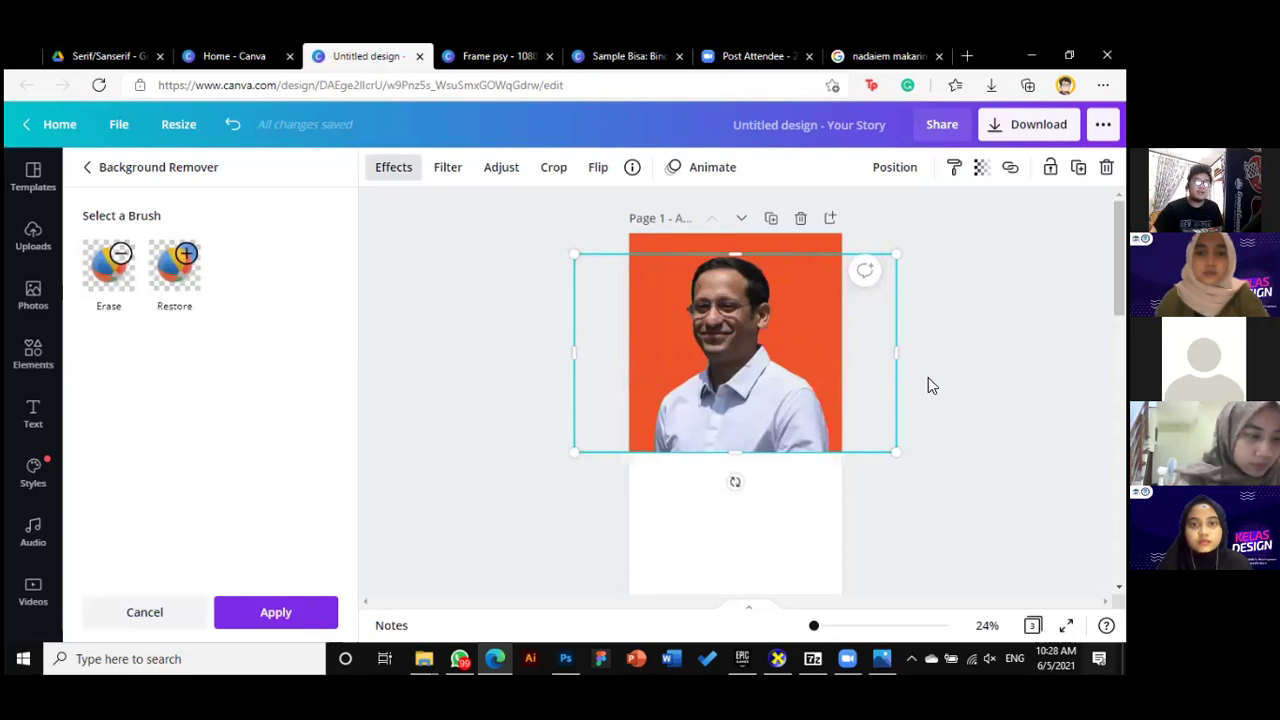
{"action": "key", "text": "Escape"}
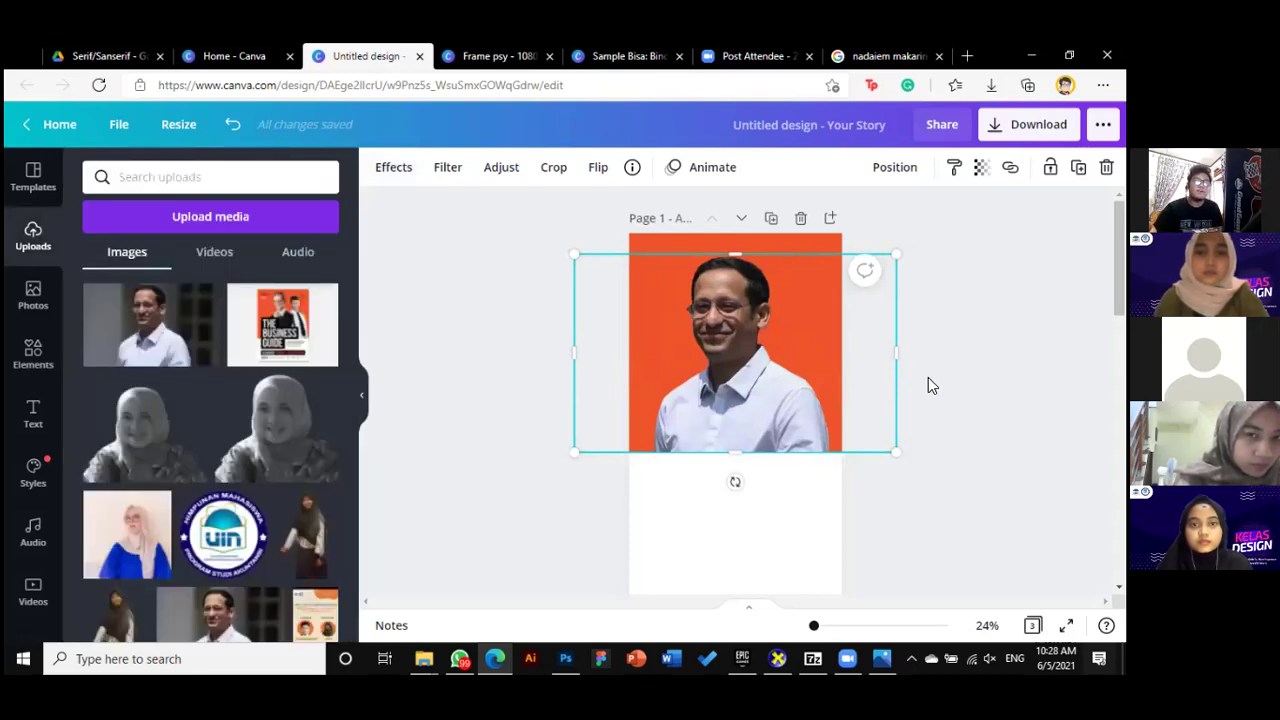
{"action": "left_click", "coordinate": [928, 386]}
{"action": "left_click_drag", "start_coordinate": [796, 411], "coordinate": [790, 423]}
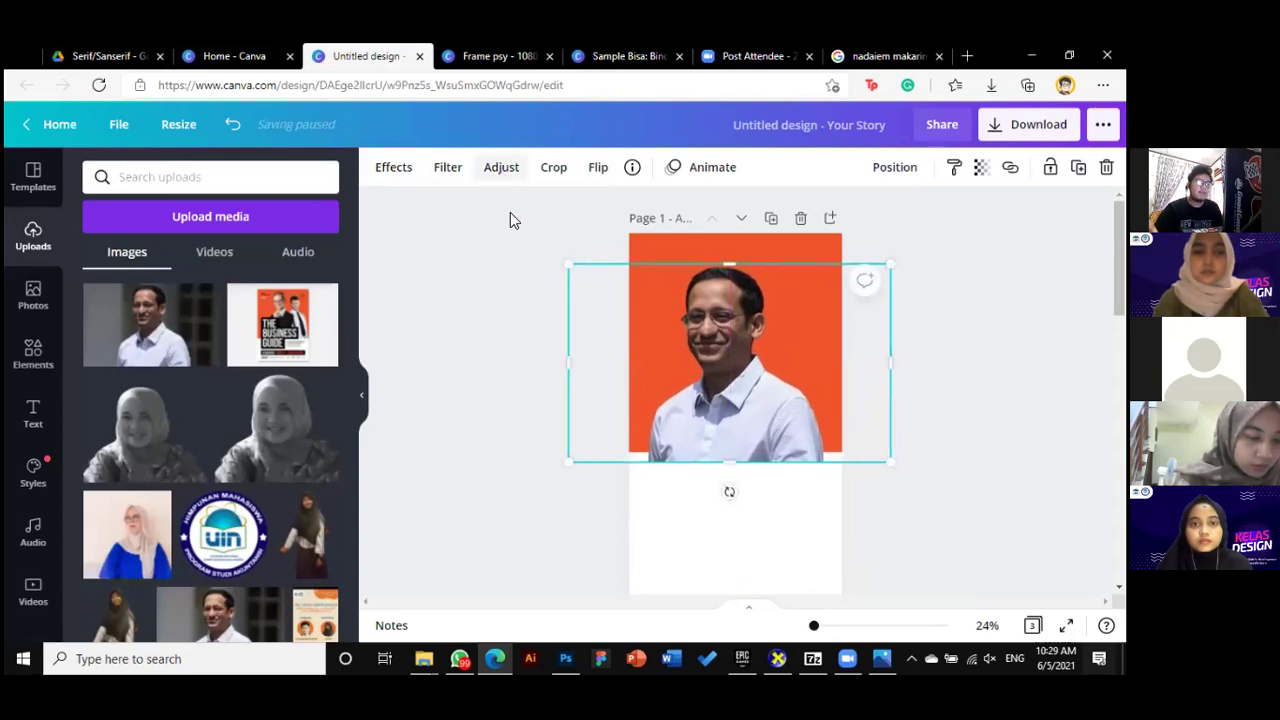
Raise the portrait's Brightness adjustment to 24
{"action": "left_click", "coordinate": [501, 170]}
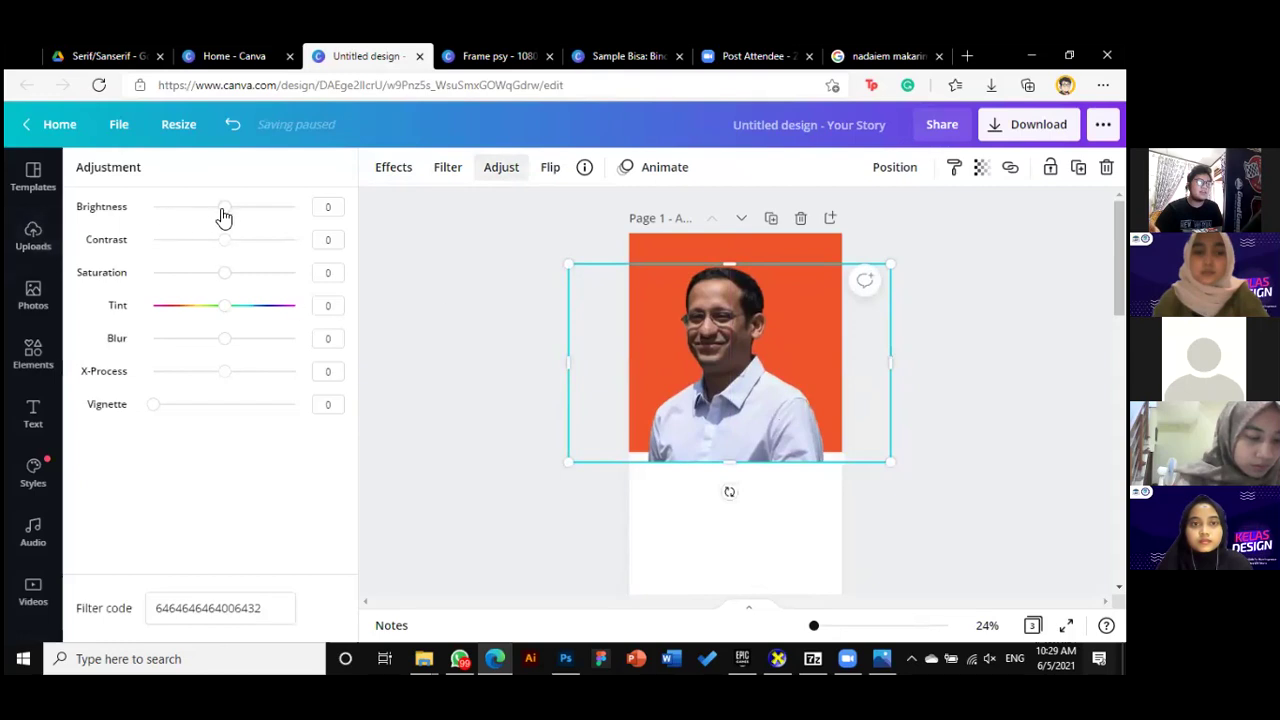
{"action": "left_click_drag", "start_coordinate": [240, 218], "coordinate": [241, 212]}
{"action": "left_click", "coordinate": [224, 240]}
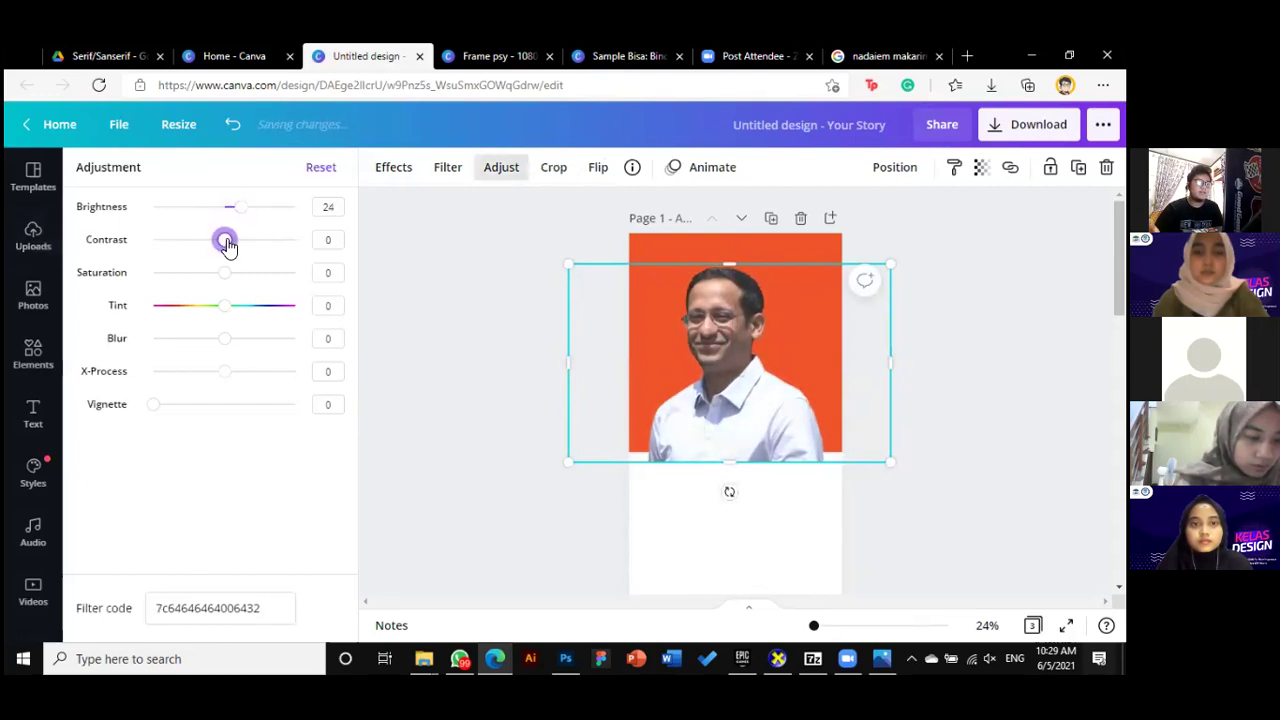
{"action": "left_click", "coordinate": [466, 309]}
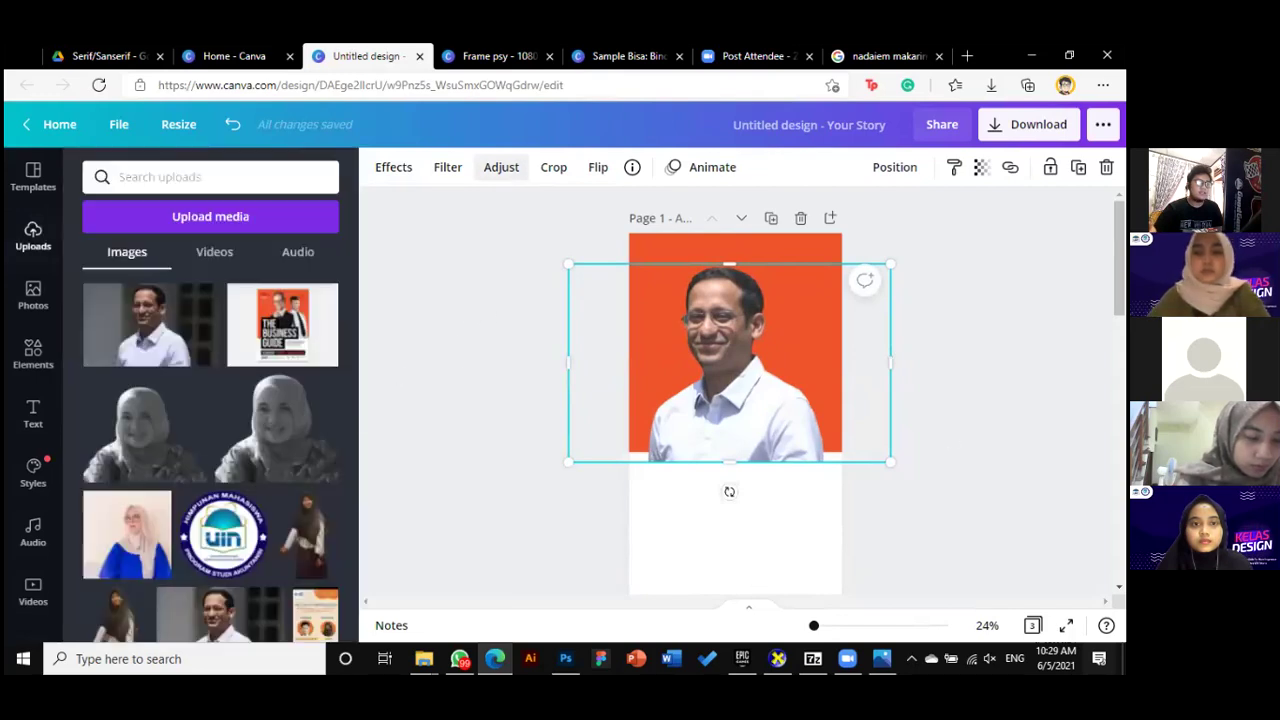
Nudge the portrait right so it sits on the page's centre guide
{"action": "left_click", "coordinate": [812, 415]}
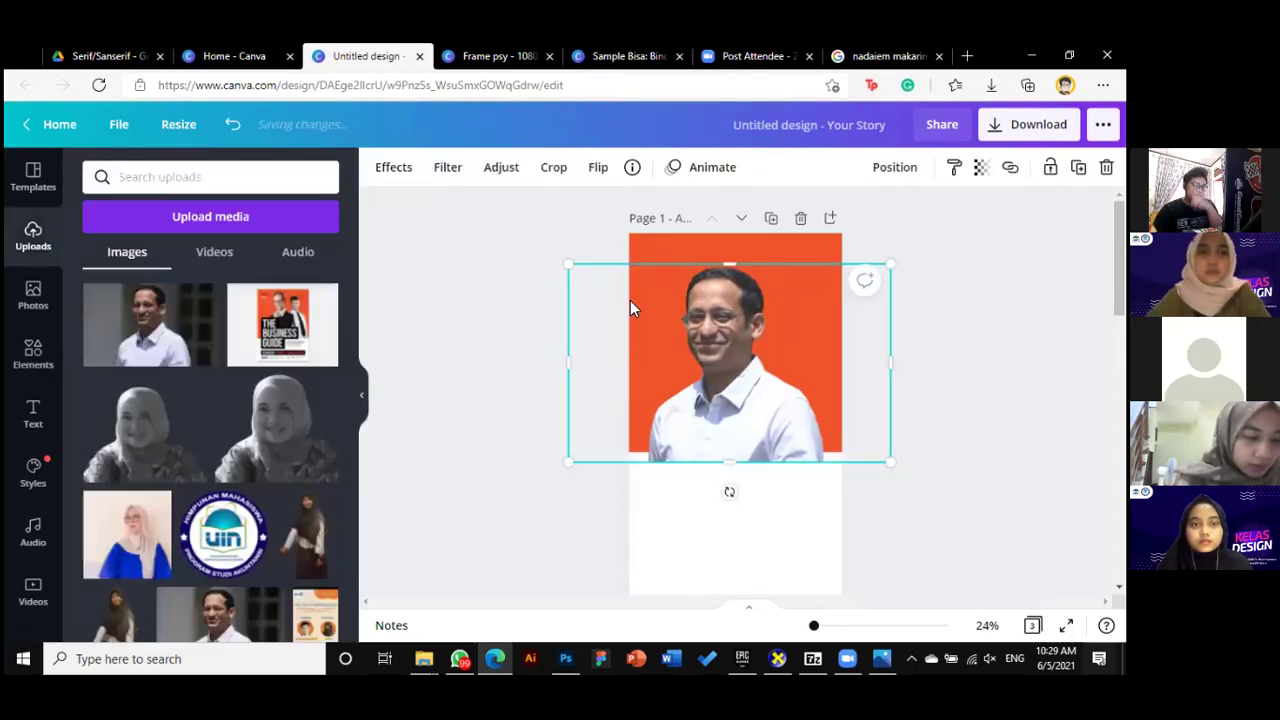
{"action": "left_click_drag", "start_coordinate": [787, 436], "coordinate": [794, 436]}
{"action": "key", "text": "Escape"}
{"action": "left_click", "coordinate": [746, 396]}
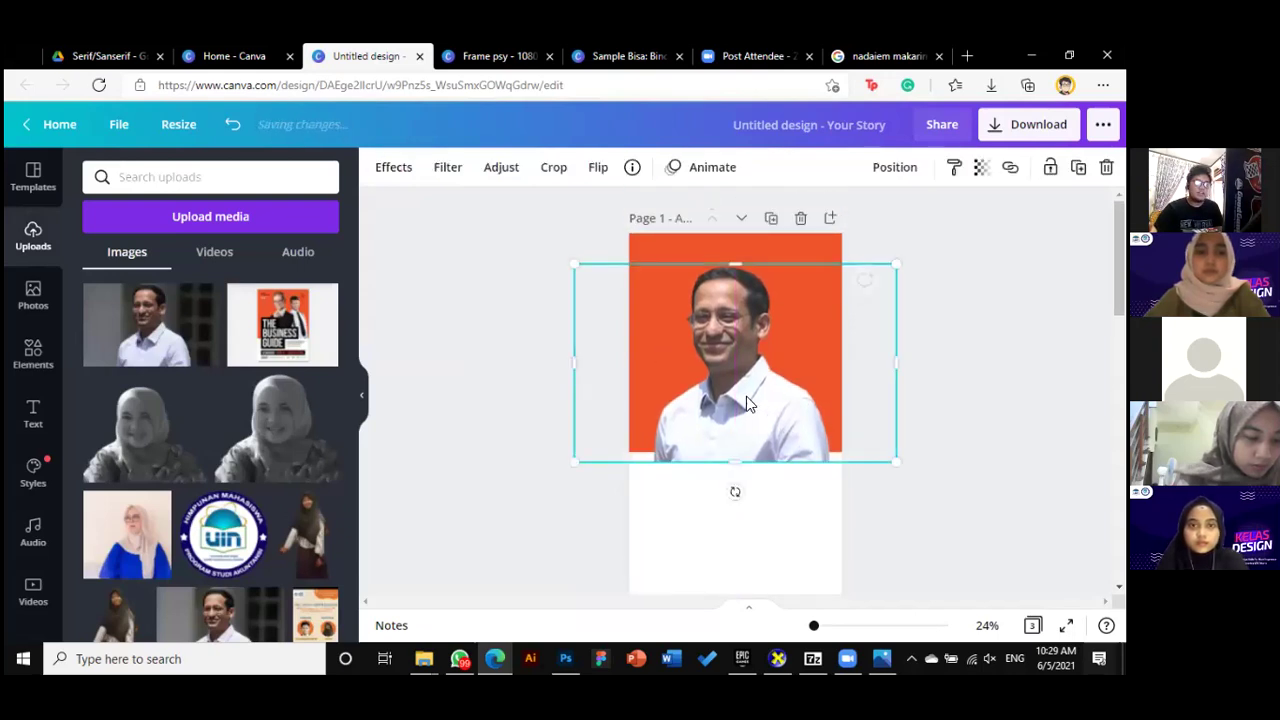
{"action": "left_click", "coordinate": [797, 500]}
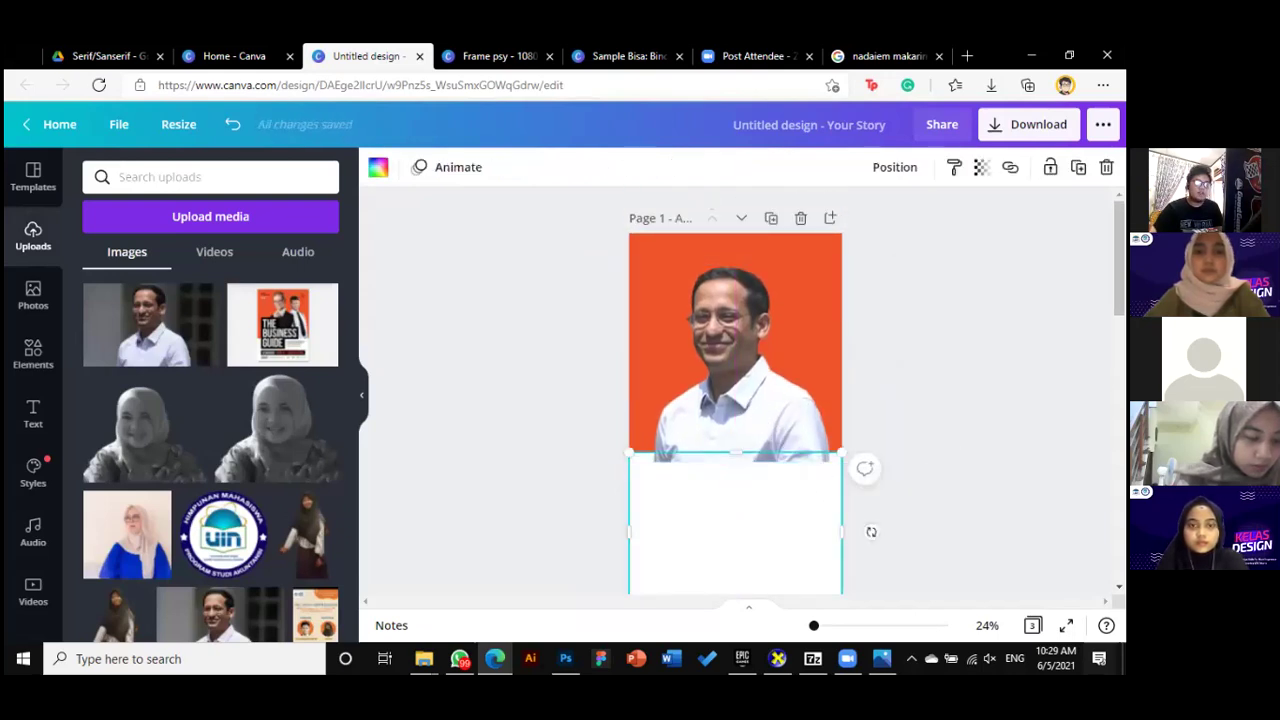
Bring the white rectangle under the photo in front of the portrait
{"action": "left_click", "coordinate": [752, 430]}
{"action": "left_click", "coordinate": [760, 508]}
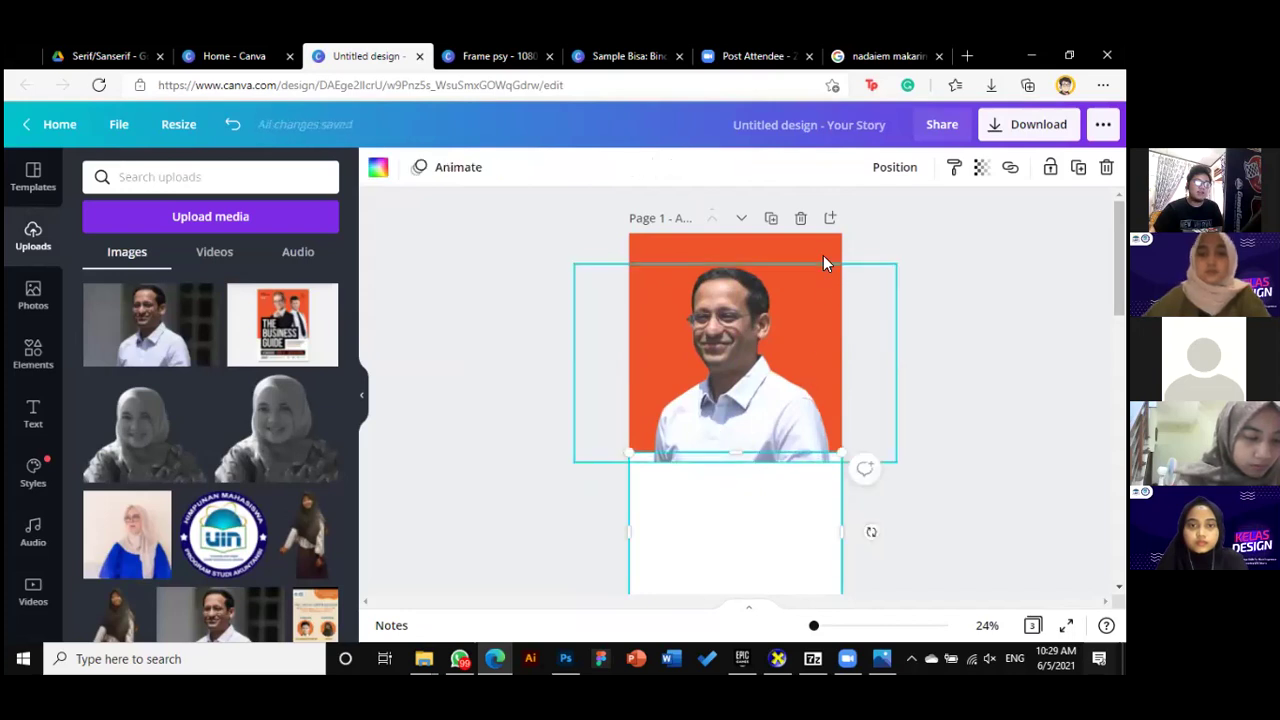
{"action": "scroll", "coordinate": [951, 480], "scroll_direction": "down", "scroll_amount": 1}
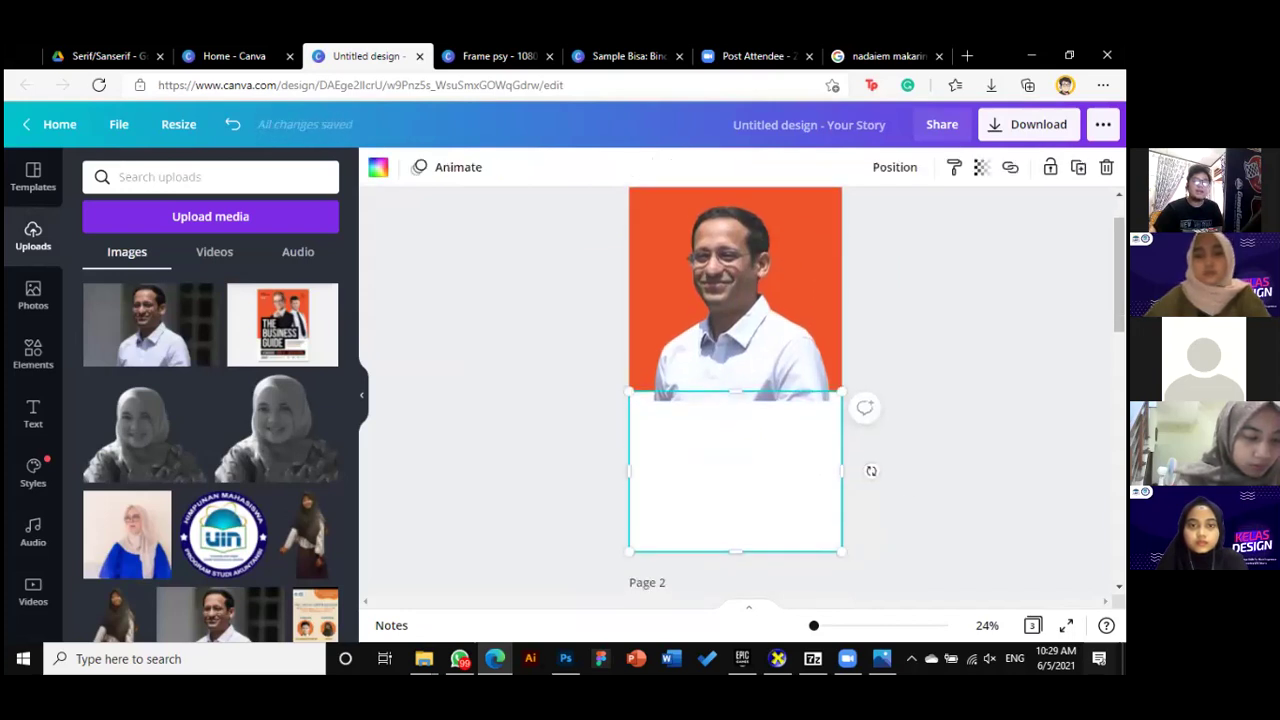
{"action": "key", "text": "Delete"}
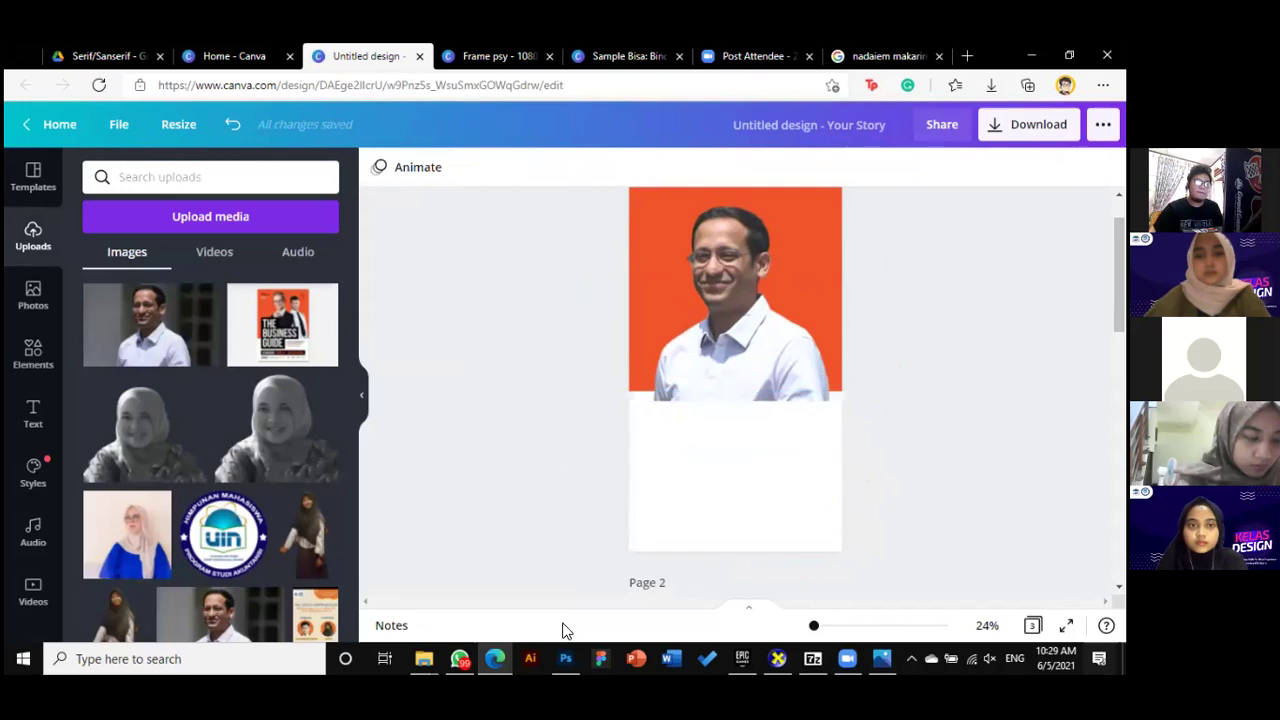
{"action": "left_click", "coordinate": [815, 427]}
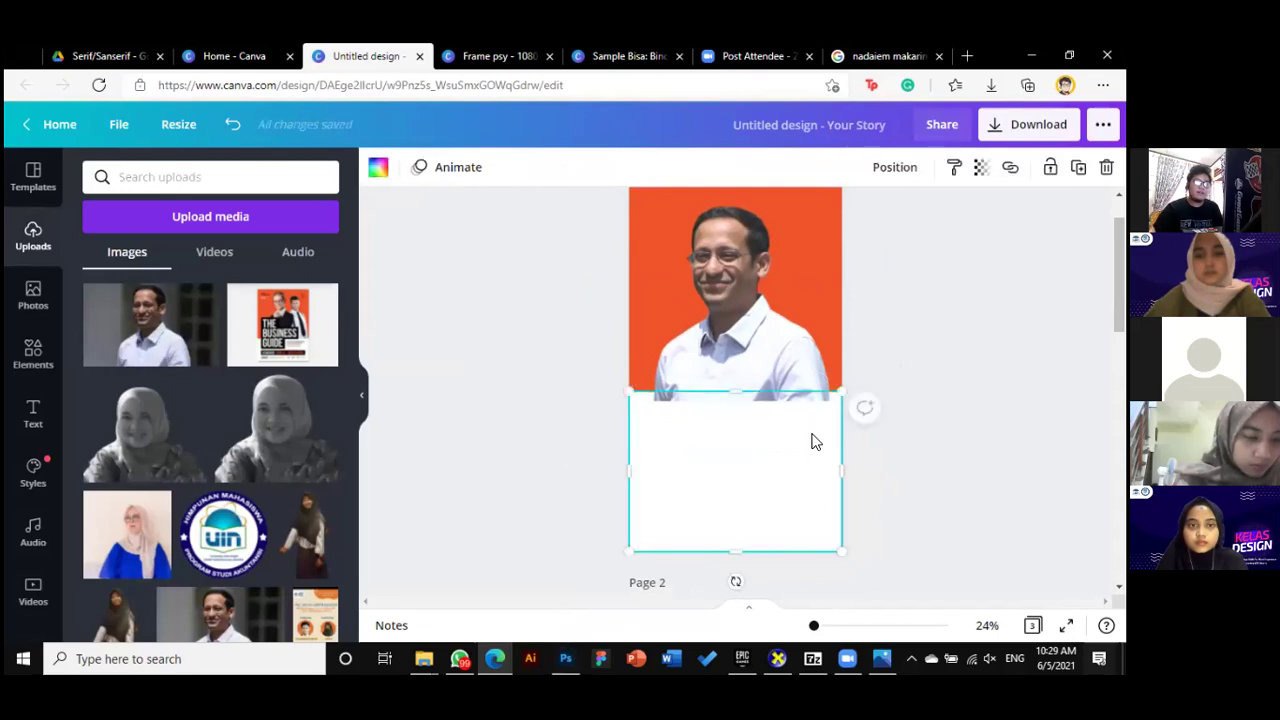
{"action": "right_click", "coordinate": [815, 444]}
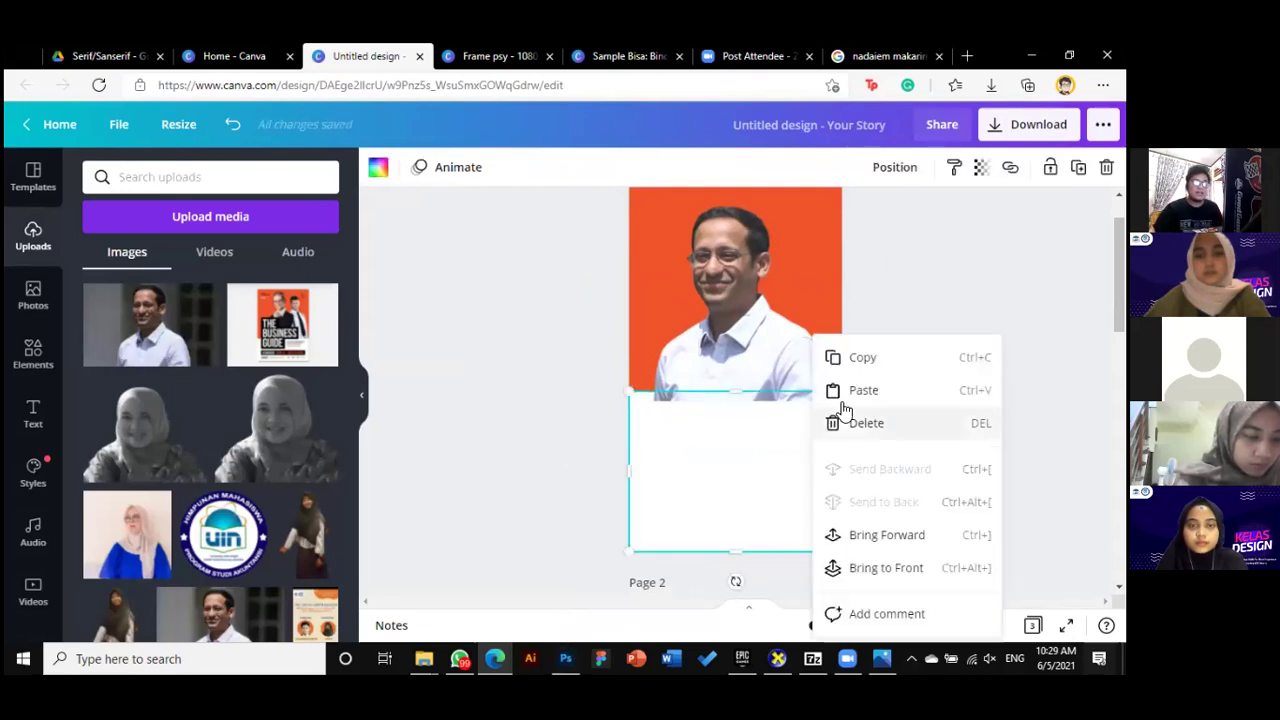
{"action": "left_click", "coordinate": [886, 540]}
Toggle the white rectangle behind and in front of the photo, leaving it behind
{"action": "left_click", "coordinate": [903, 443]}
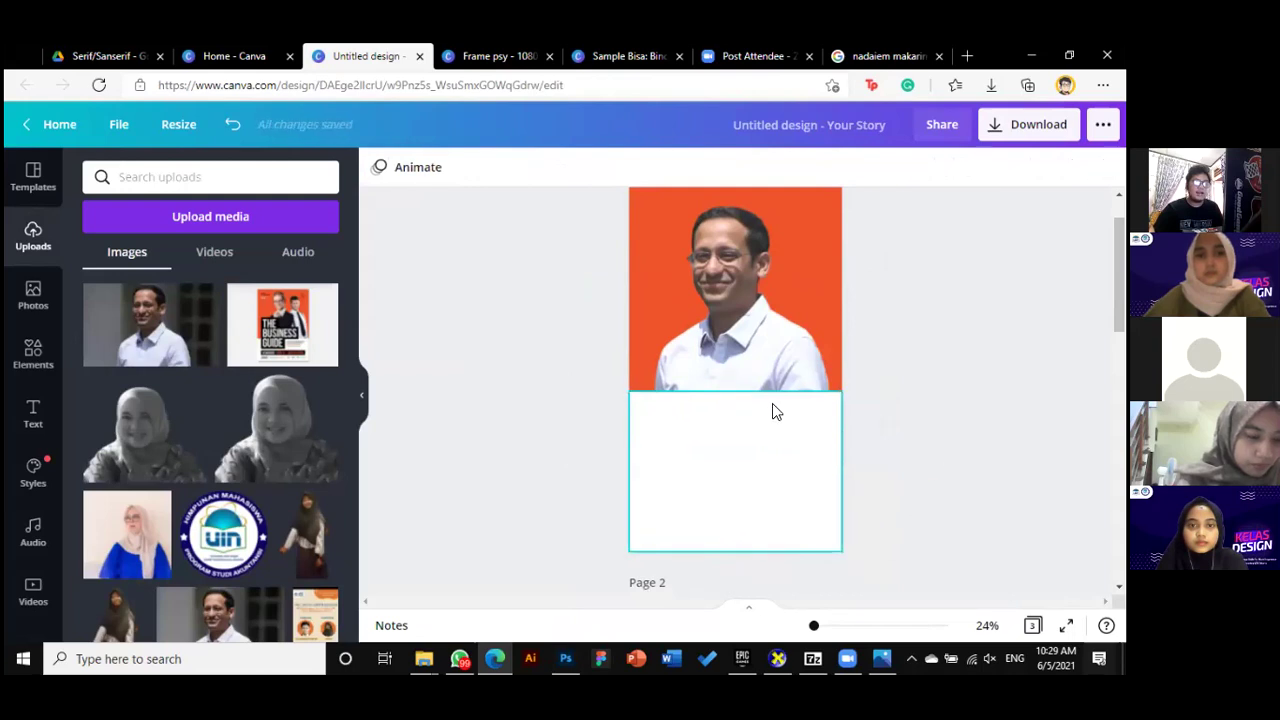
{"action": "left_click", "coordinate": [748, 418]}
{"action": "right_click", "coordinate": [852, 418]}
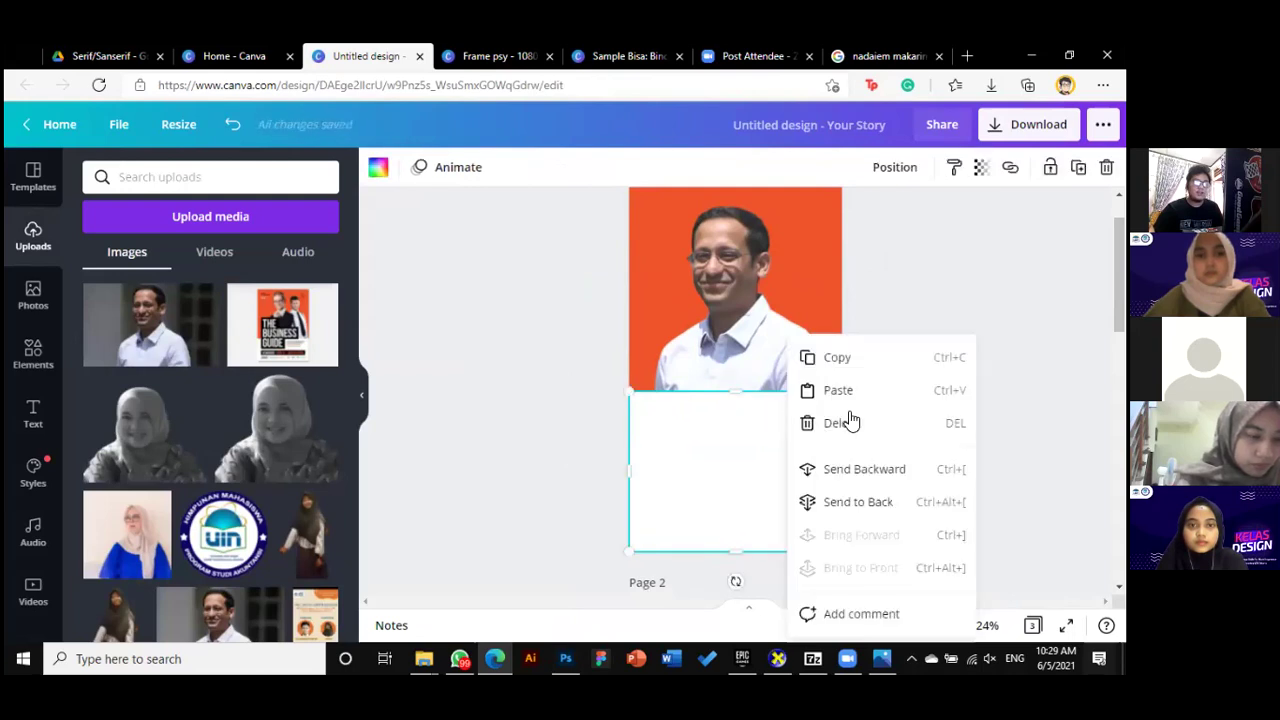
{"action": "left_click", "coordinate": [886, 510]}
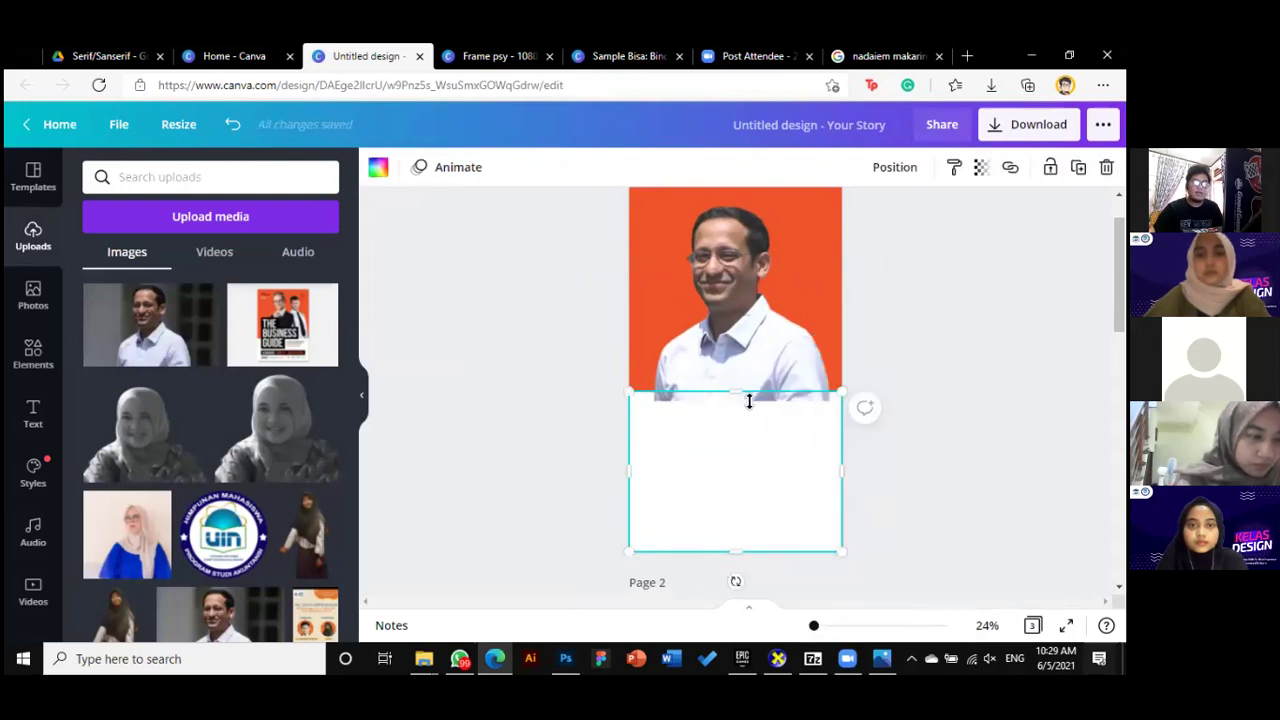
{"action": "left_click_drag", "start_coordinate": [817, 628], "coordinate": [823, 625]}
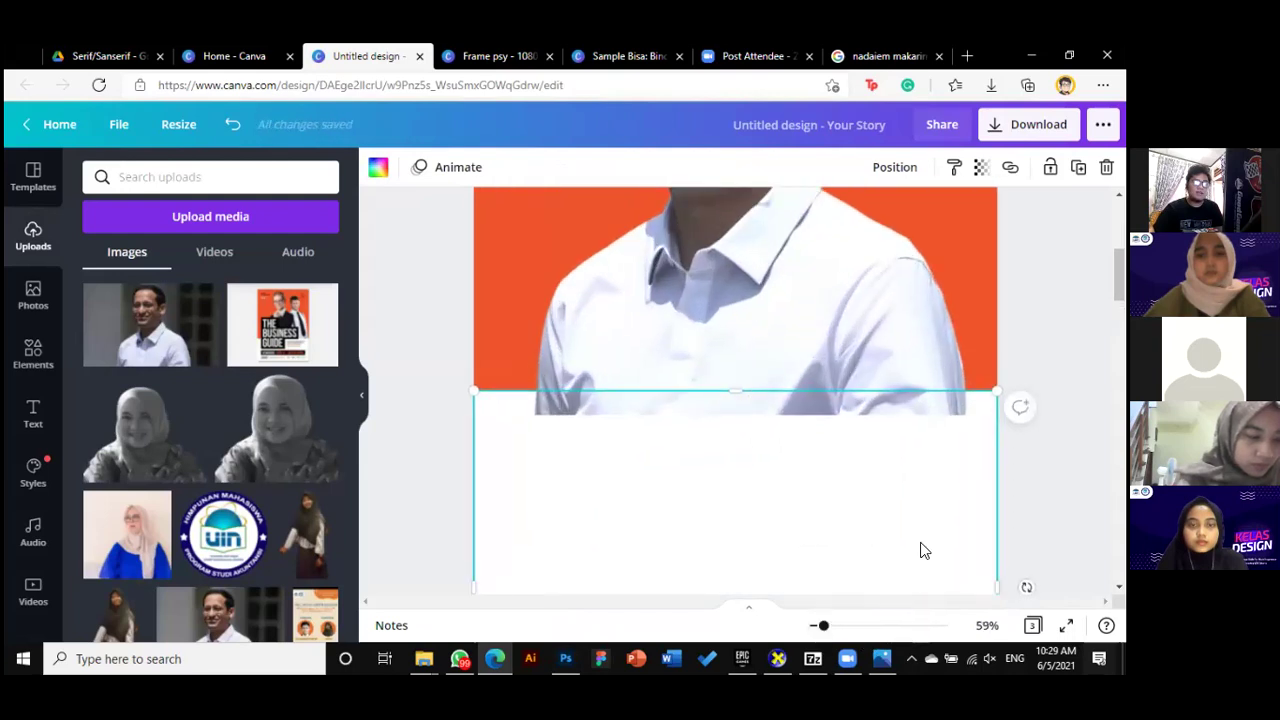
{"action": "right_click", "coordinate": [903, 468]}
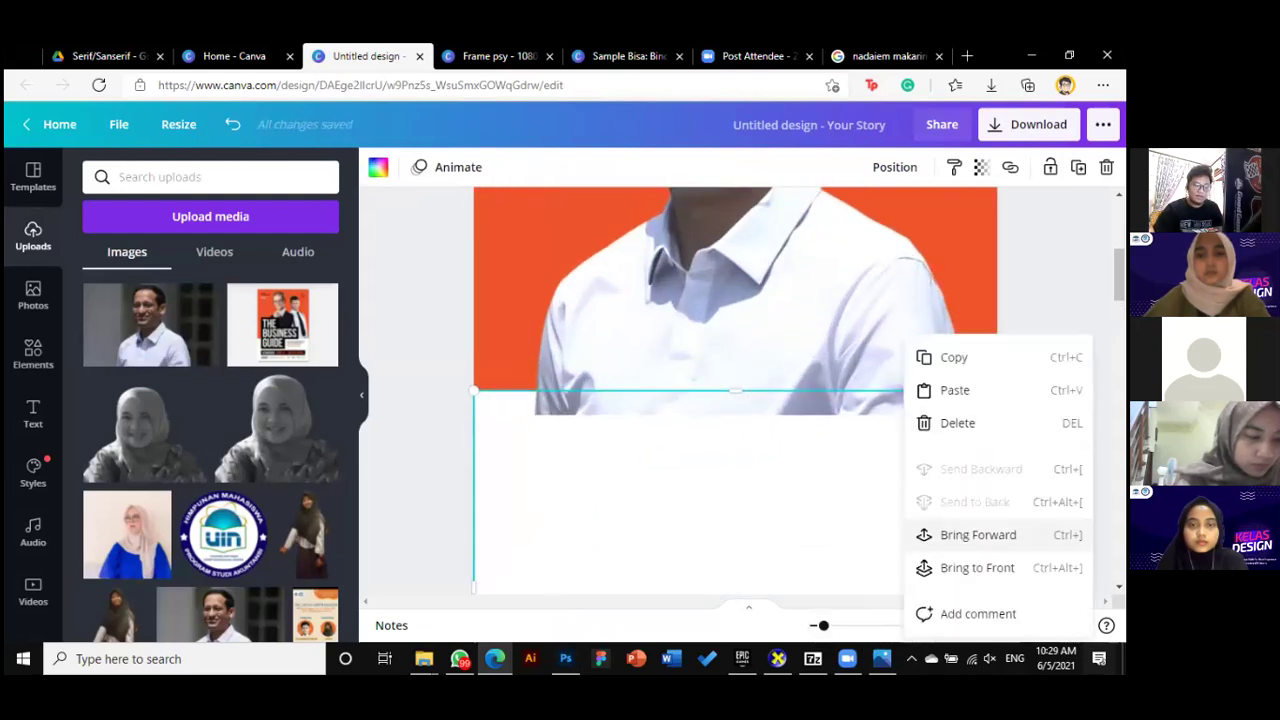
{"action": "left_click", "coordinate": [978, 535]}
{"action": "right_click", "coordinate": [836, 470]}
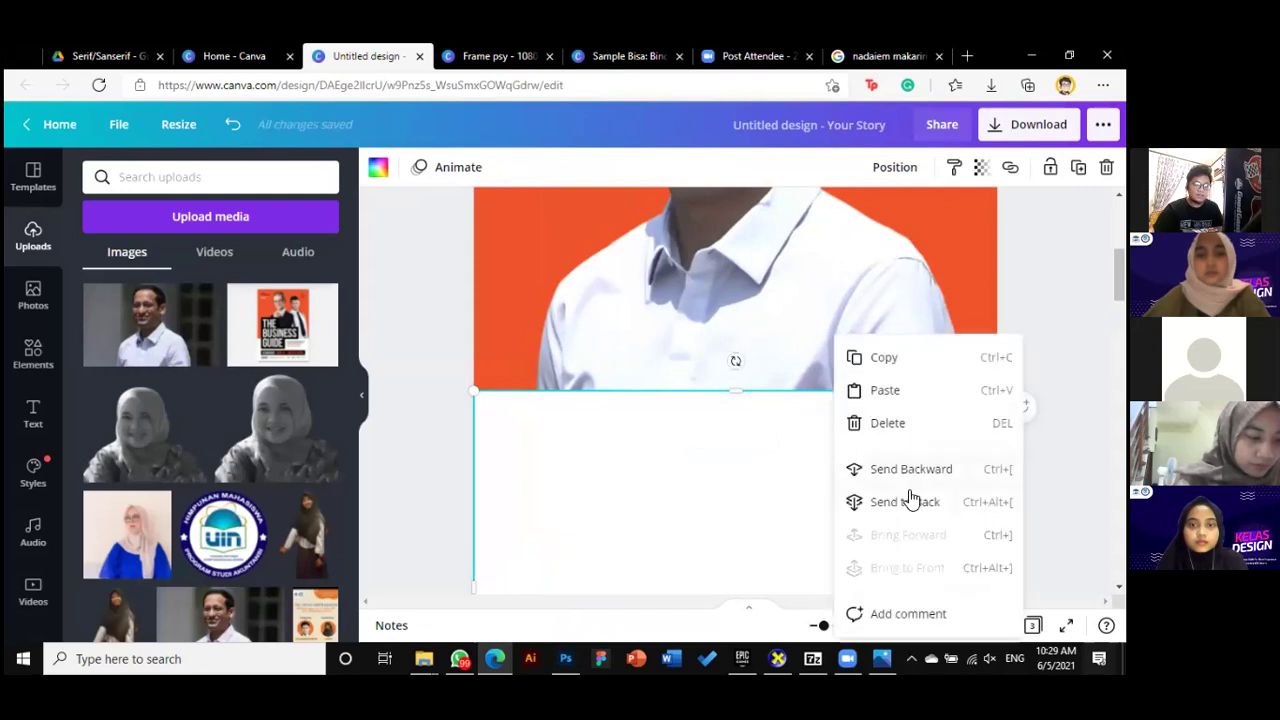
{"action": "left_click", "coordinate": [866, 468]}
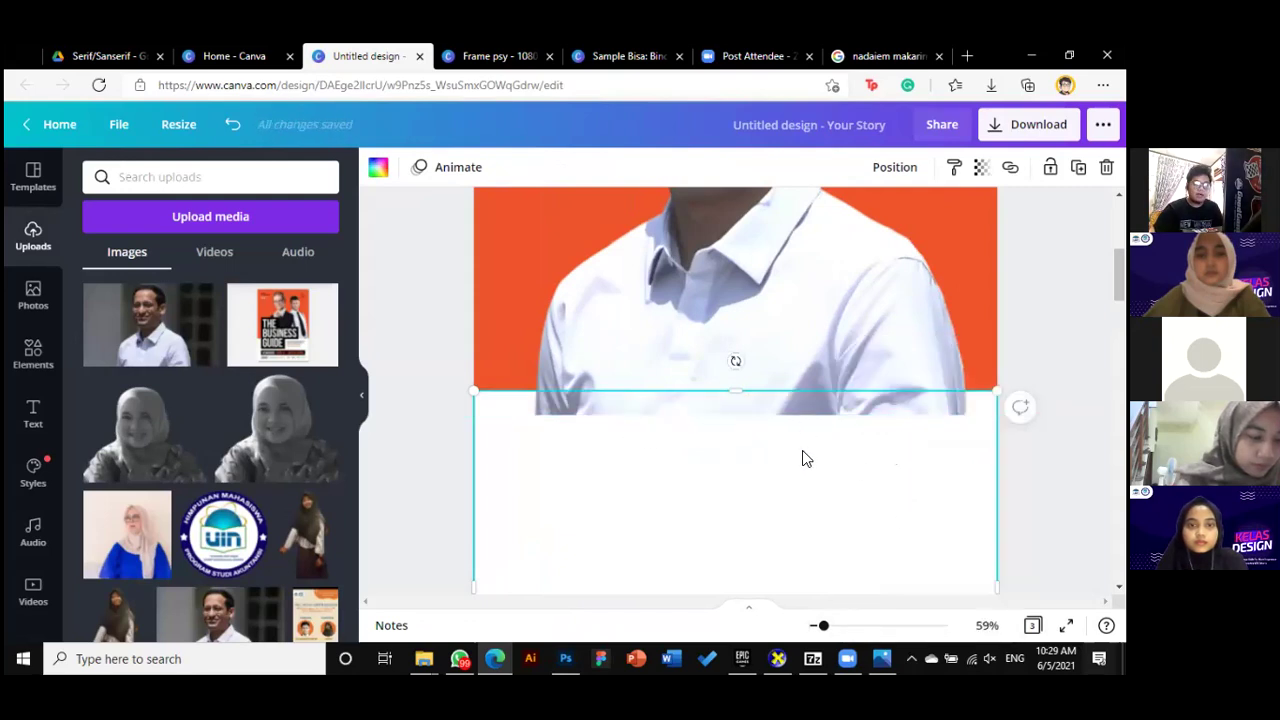
{"action": "left_click_drag", "start_coordinate": [820, 630], "coordinate": [811, 624]}
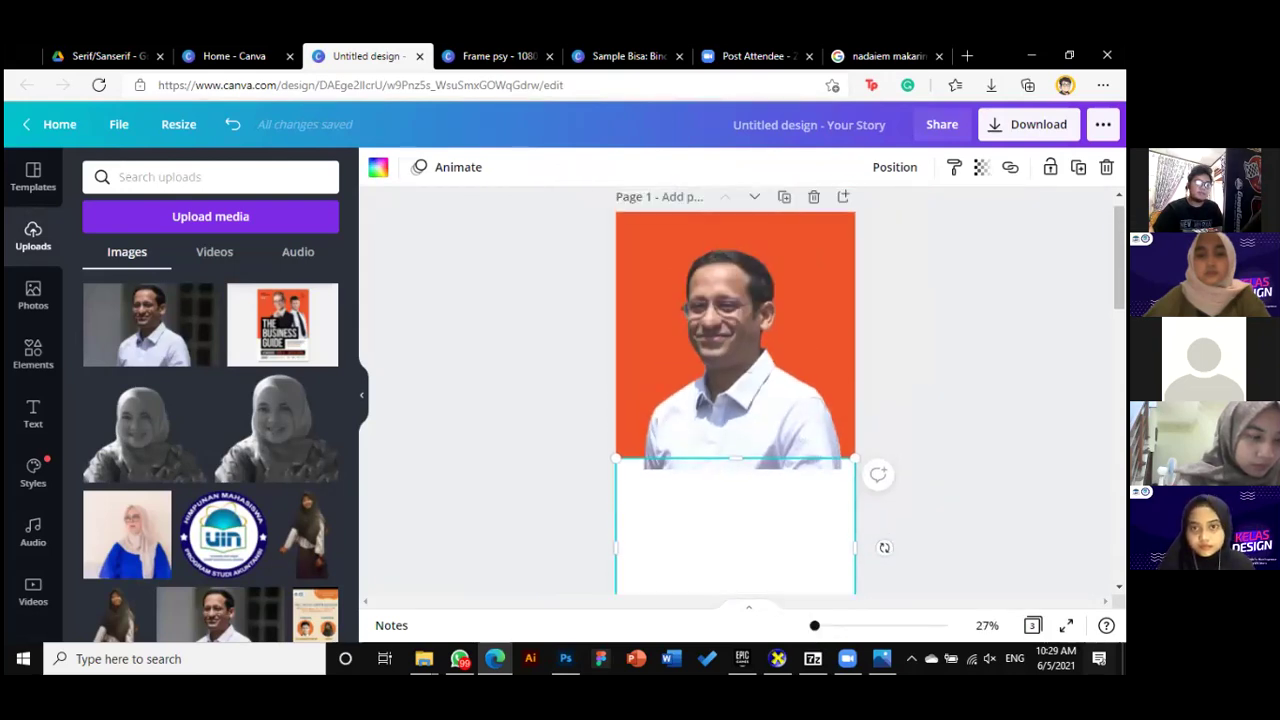
Send the portrait photo back one layer and recentre it on the page
{"action": "left_click", "coordinate": [765, 425]}
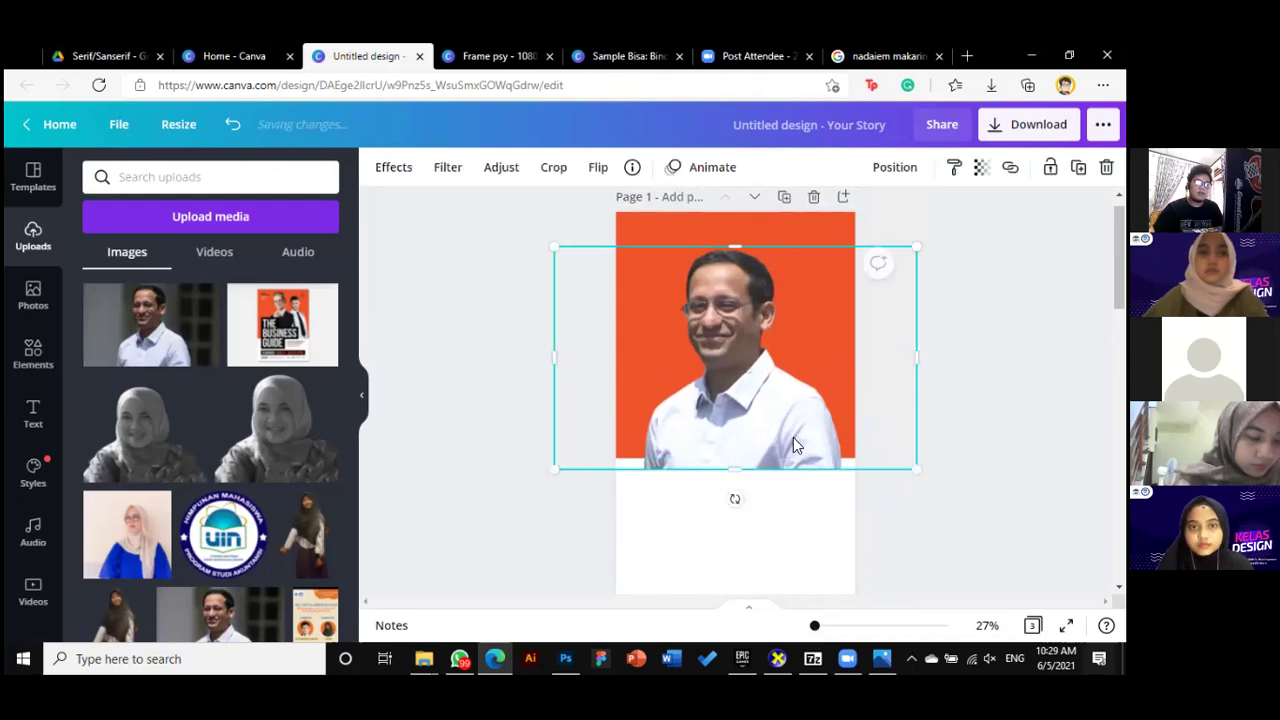
{"action": "right_click", "coordinate": [795, 445]}
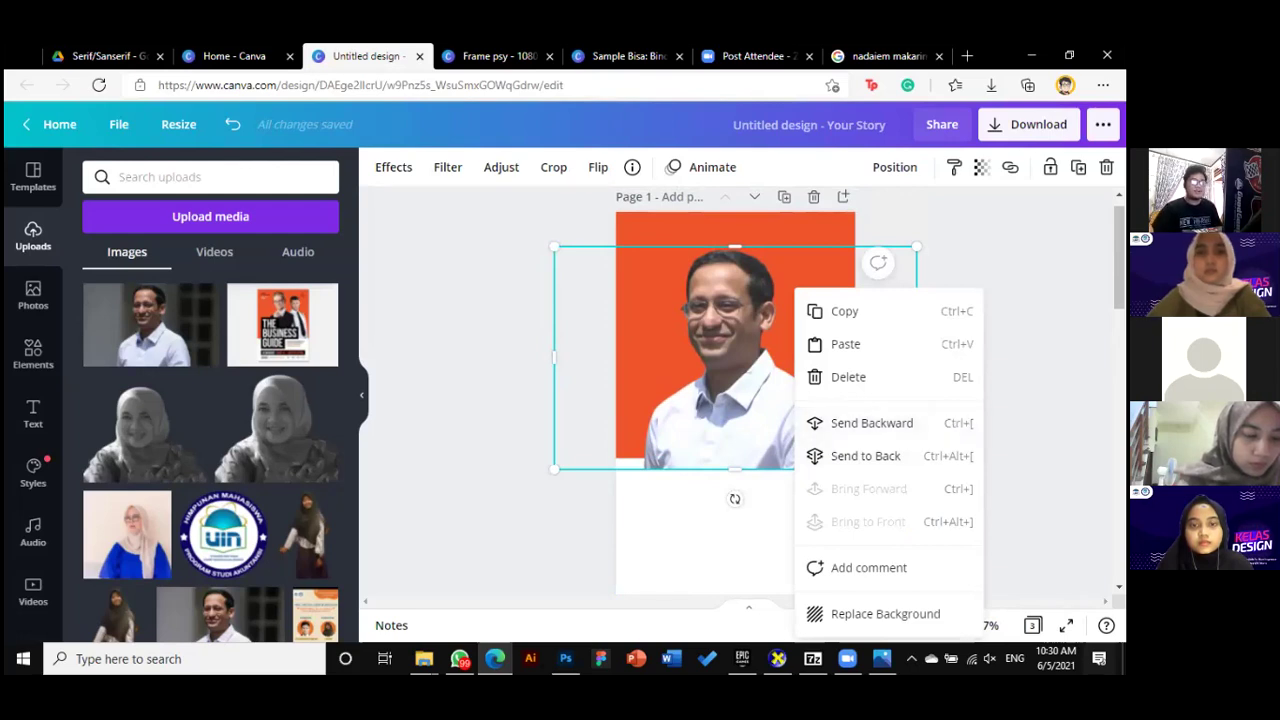
{"action": "left_click", "coordinate": [892, 422]}
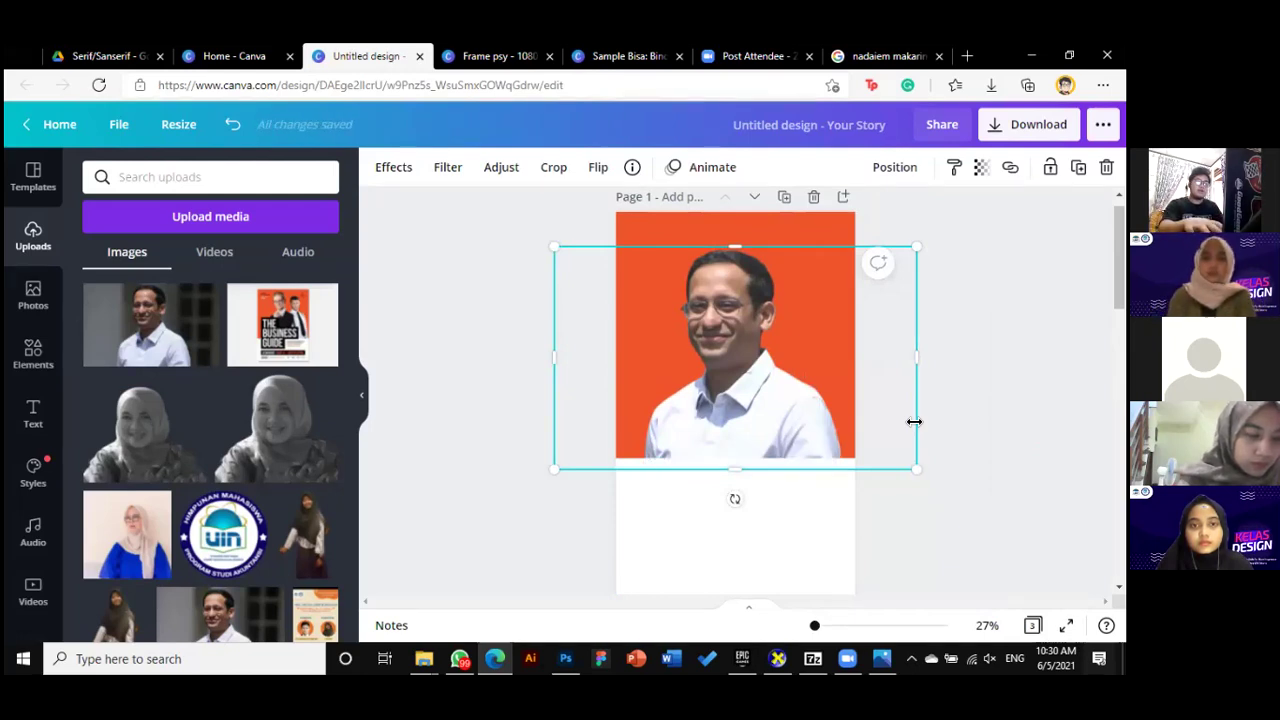
{"action": "key", "text": "ctrl+z"}
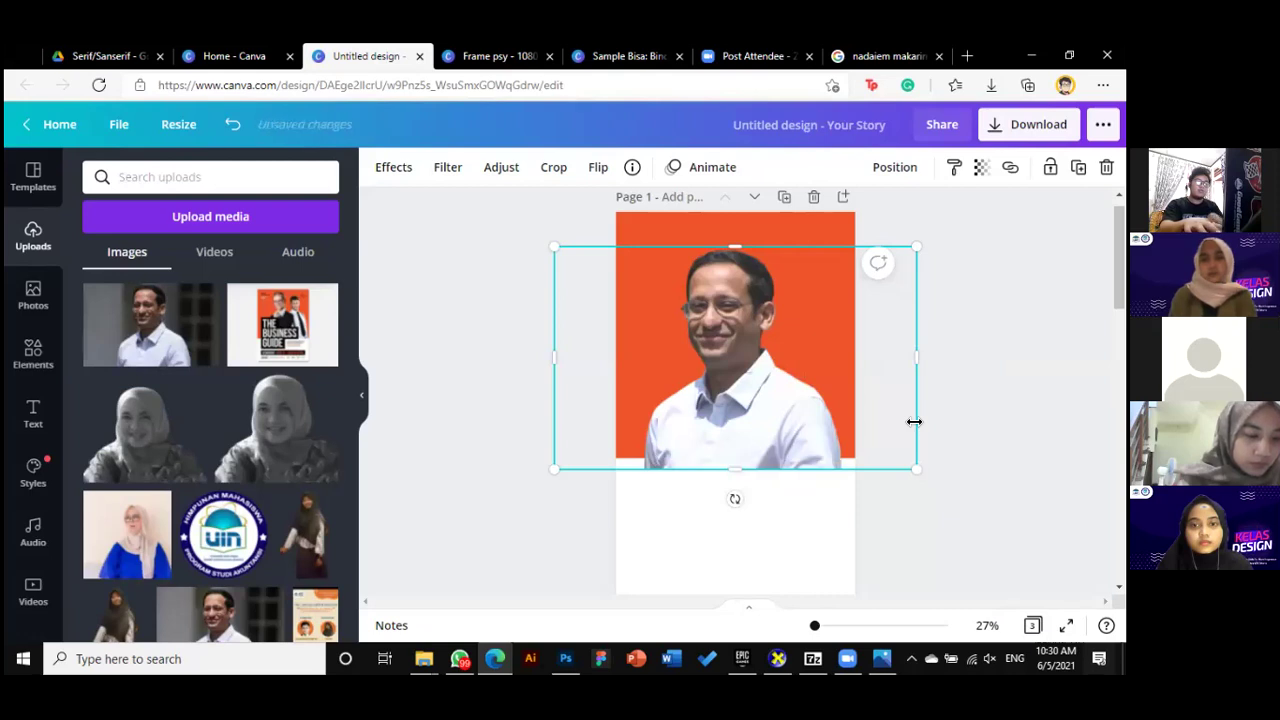
{"action": "key", "text": "ctrl+y"}
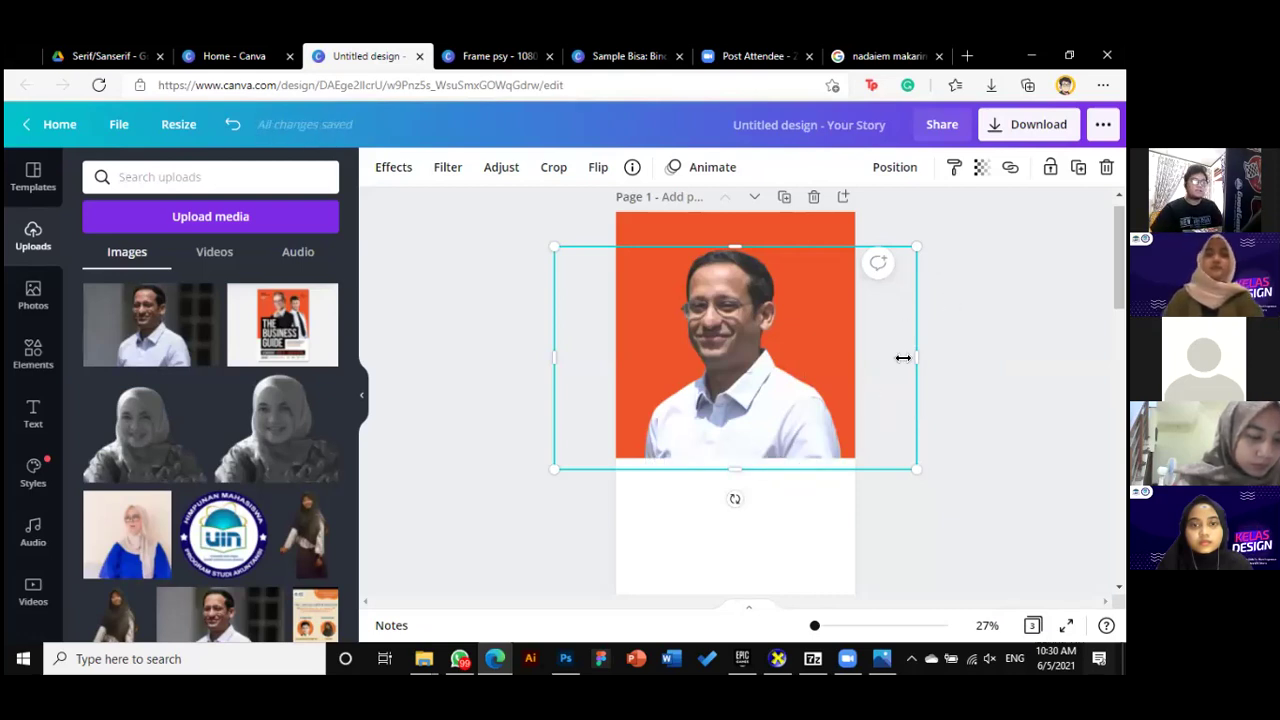
{"action": "left_click_drag", "start_coordinate": [762, 405], "coordinate": [763, 407]}
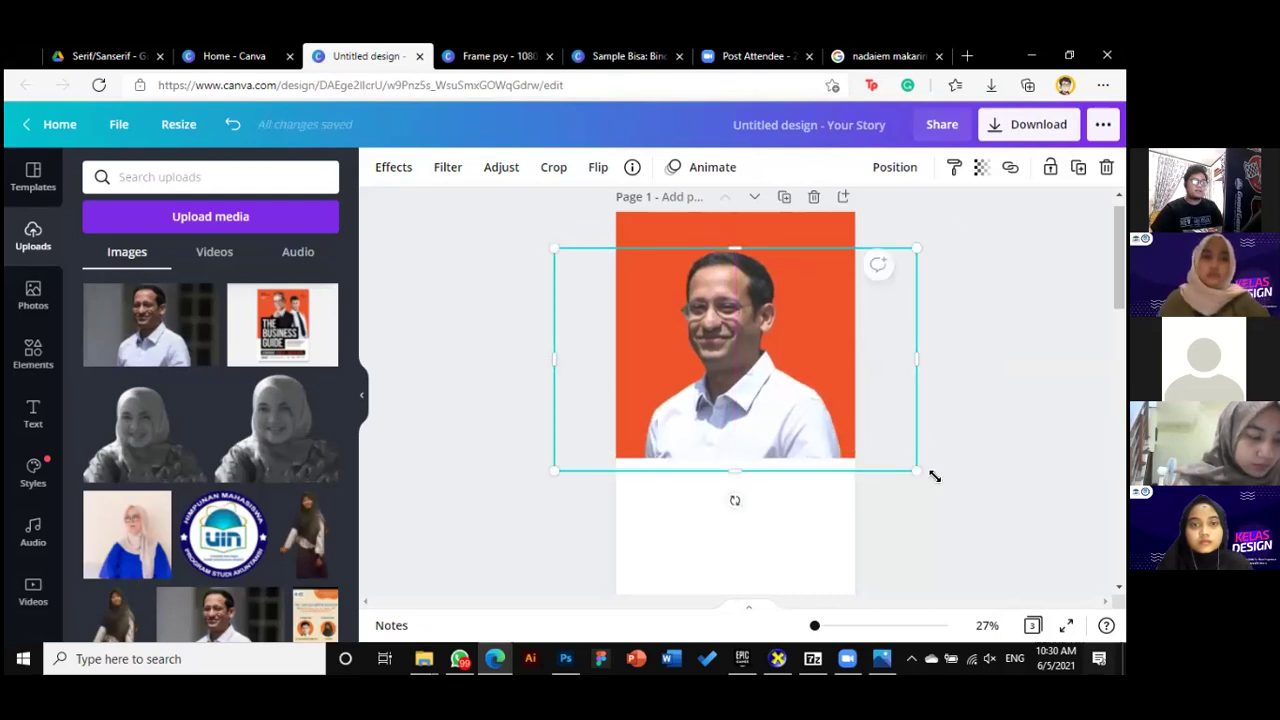
Trim the photo frame's right, left and top edges to fit the page width
{"action": "left_click_drag", "start_coordinate": [836, 352], "coordinate": [918, 356]}
{"action": "left_click_drag", "start_coordinate": [901, 457], "coordinate": [927, 459]}
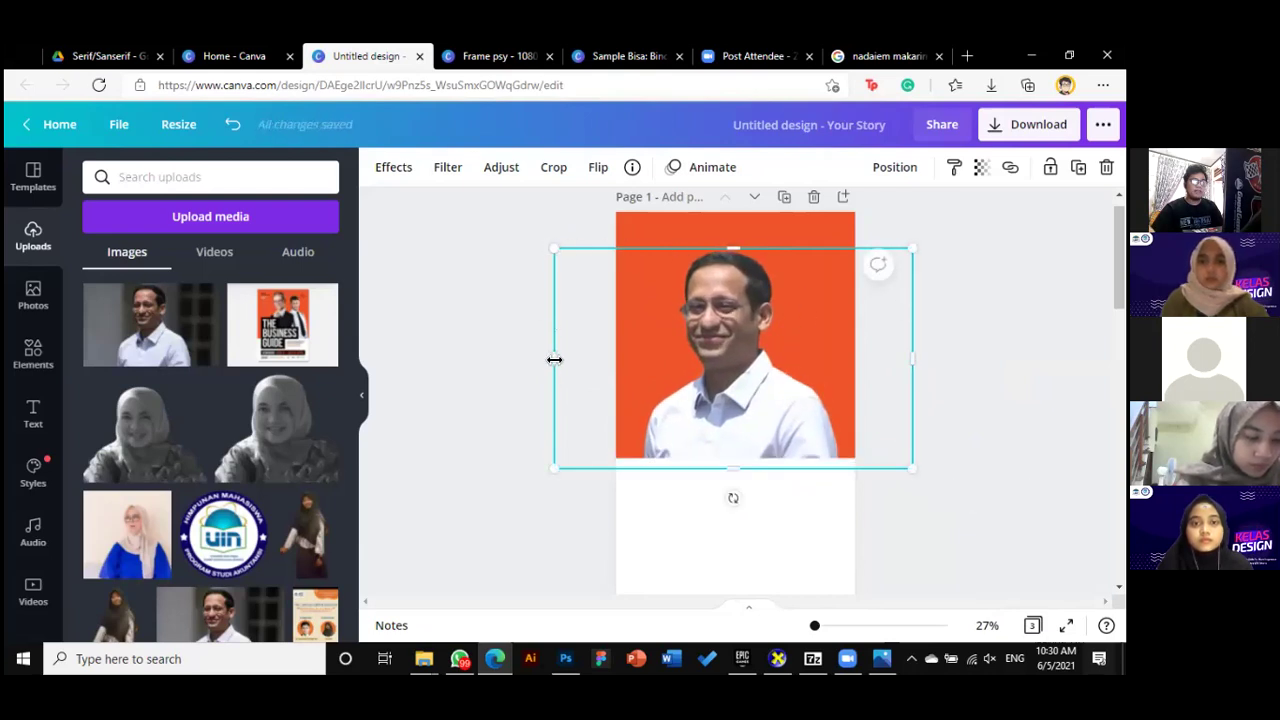
{"action": "left_click_drag", "start_coordinate": [916, 359], "coordinate": [841, 358]}
{"action": "left_click_drag", "start_coordinate": [639, 359], "coordinate": [640, 358]}
{"action": "left_click_drag", "start_coordinate": [749, 249], "coordinate": [750, 249]}
{"action": "key", "text": "Escape"}
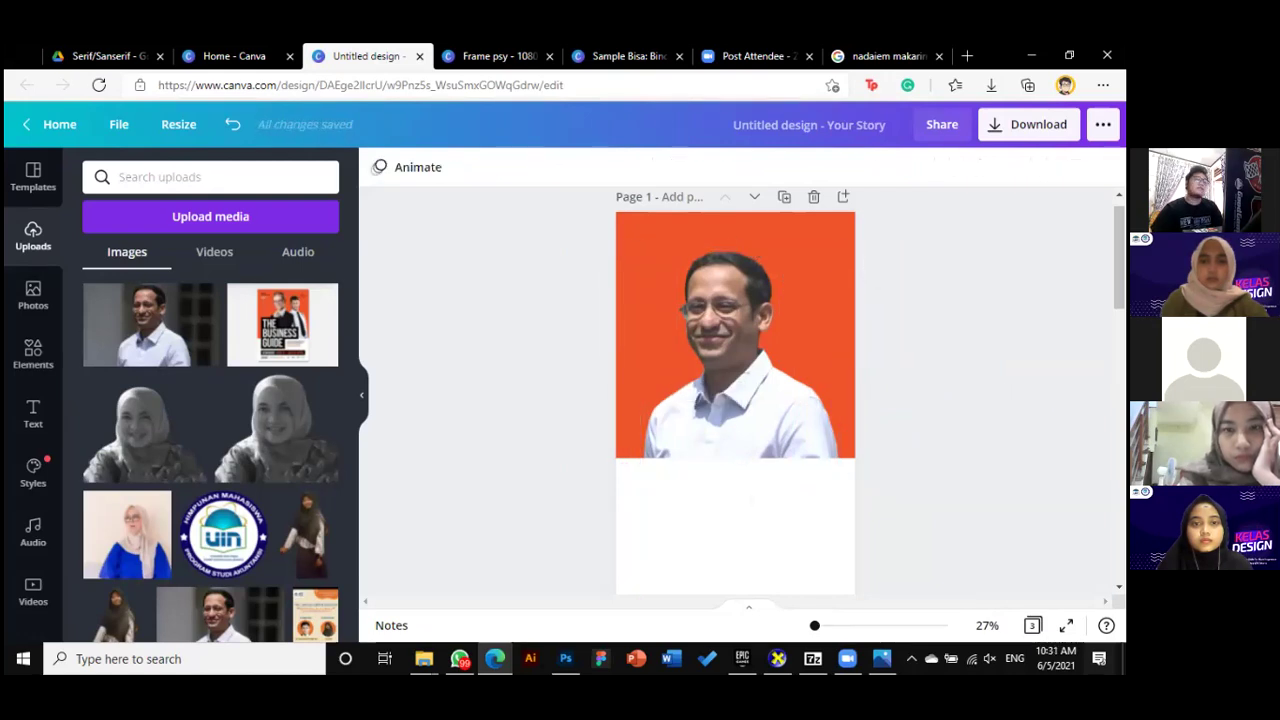
{"action": "scroll", "coordinate": [928, 398], "scroll_direction": "down", "scroll_amount": 1}
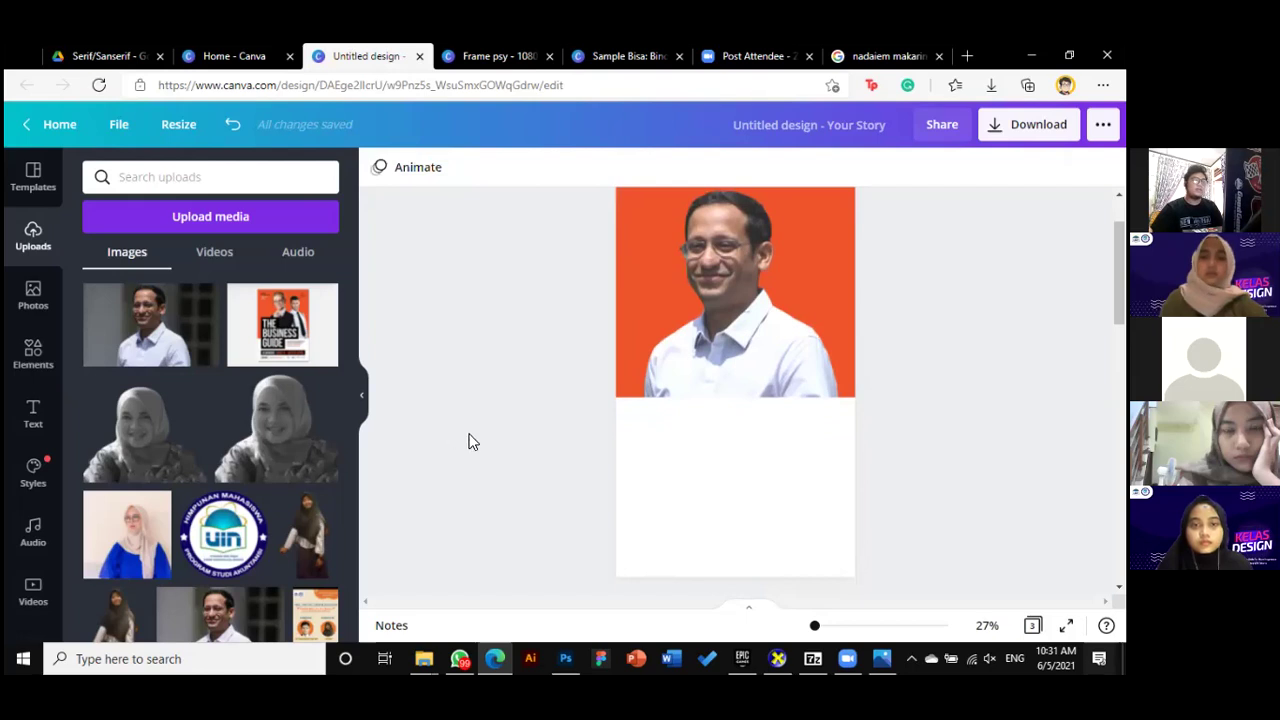
{"action": "scroll", "coordinate": [490, 440], "scroll_direction": "down", "scroll_amount": 5}
{"action": "scroll", "coordinate": [757, 457], "scroll_direction": "up", "scroll_amount": 2}
{"action": "scroll", "coordinate": [758, 470], "scroll_direction": "down", "scroll_amount": 2}
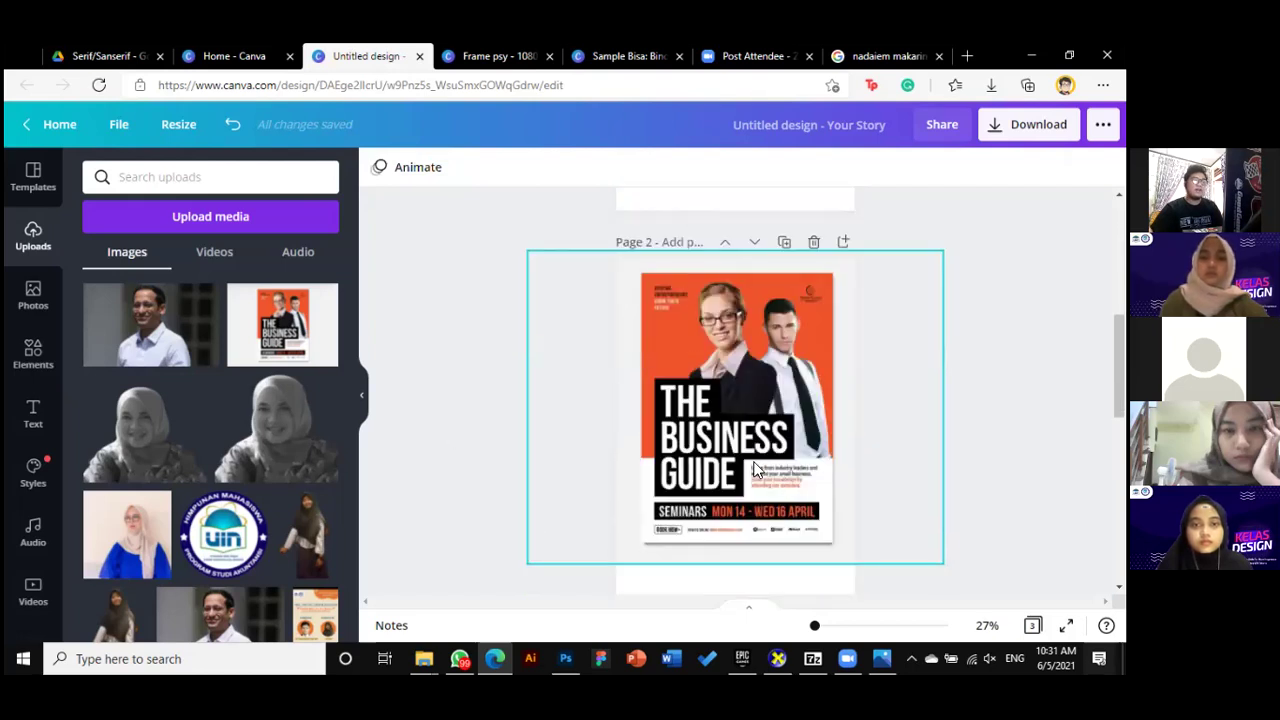
{"action": "scroll", "coordinate": [760, 470], "scroll_direction": "up", "scroll_amount": 5}
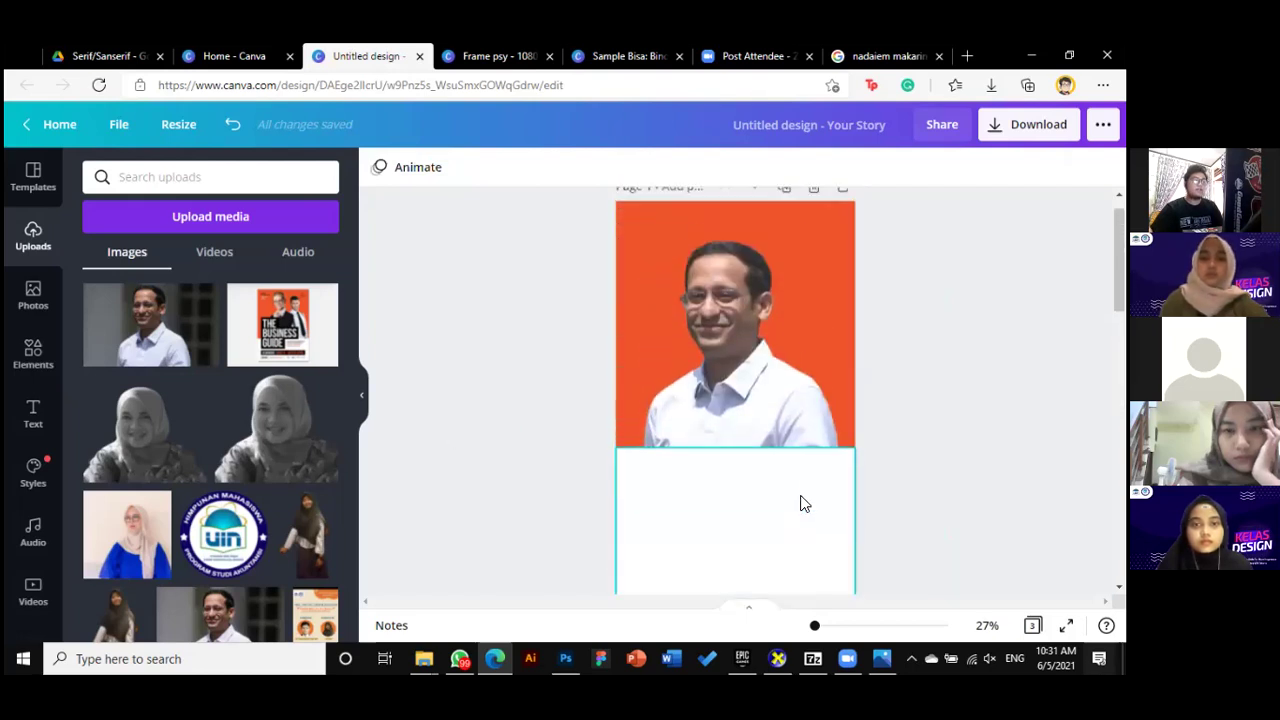
{"action": "scroll", "coordinate": [795, 460], "scroll_direction": "down", "scroll_amount": 2}
{"action": "left_click", "coordinate": [821, 480]}
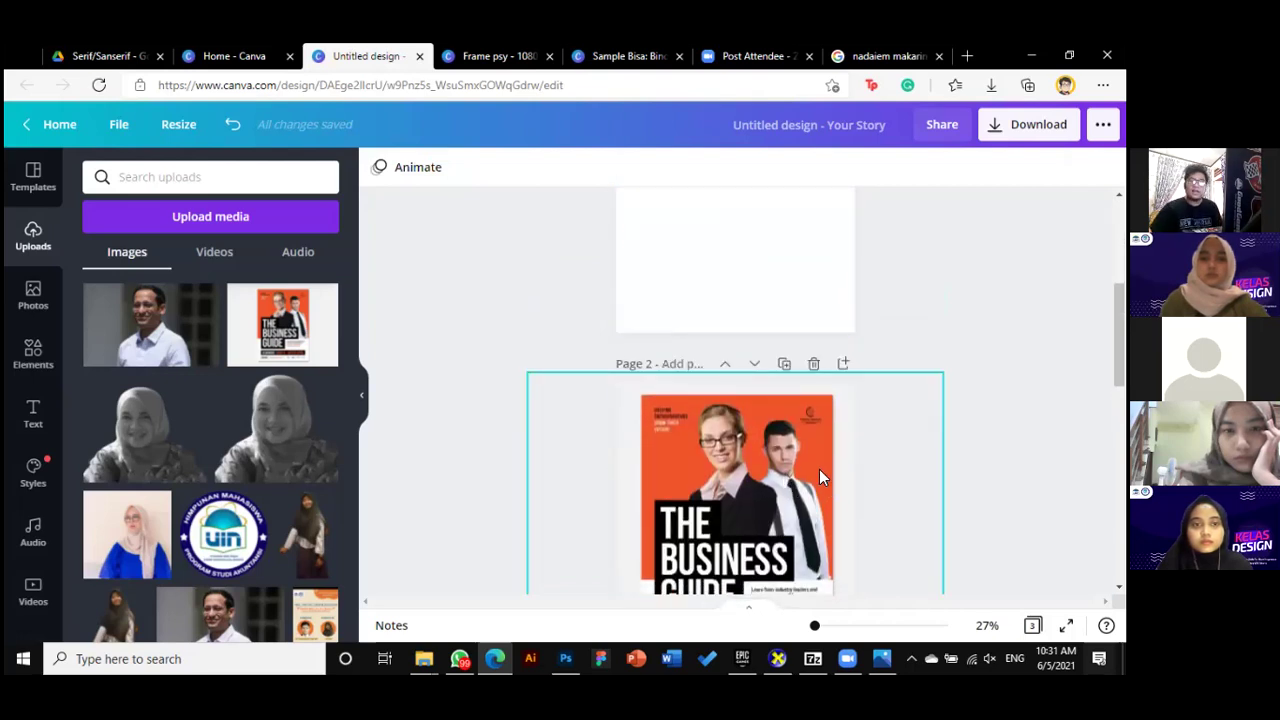
{"action": "scroll", "coordinate": [819, 467], "scroll_direction": "up", "scroll_amount": 1}
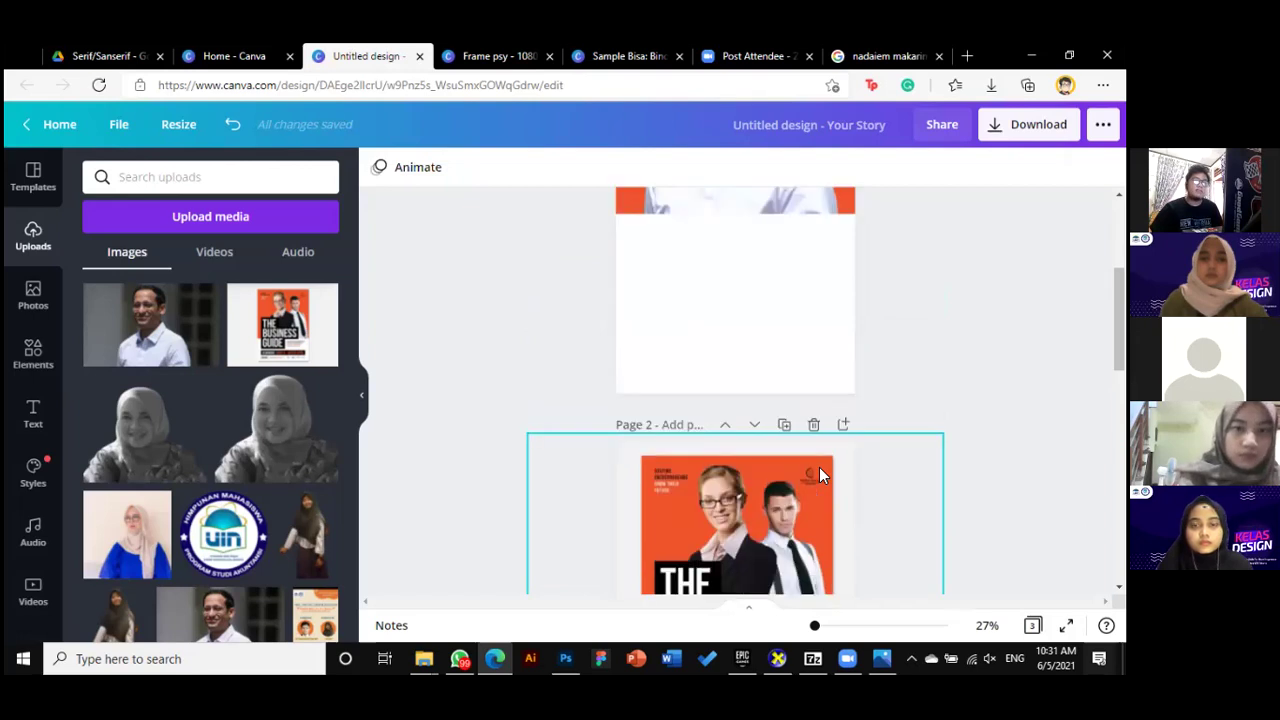
{"action": "scroll", "coordinate": [819, 467], "scroll_direction": "down", "scroll_amount": 3}
{"action": "scroll", "coordinate": [819, 467], "scroll_direction": "up", "scroll_amount": 1}
{"action": "scroll", "coordinate": [819, 467], "scroll_direction": "down", "scroll_amount": 1}
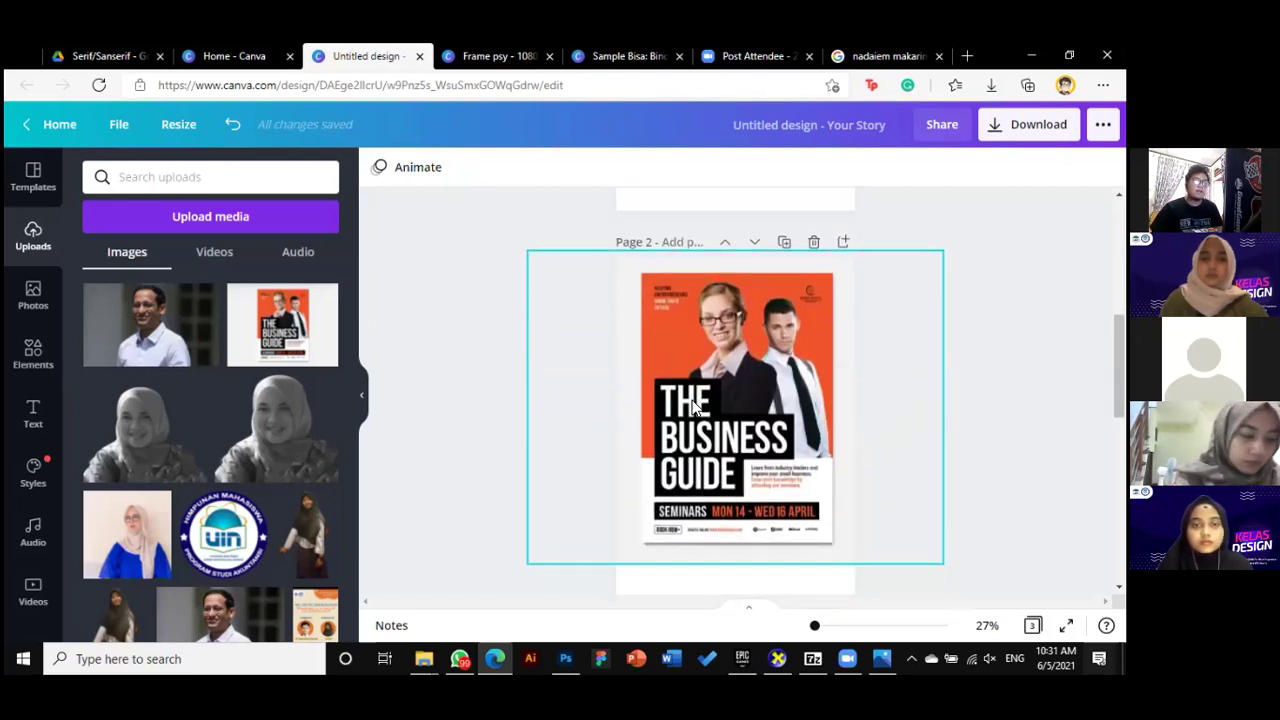
{"action": "scroll", "coordinate": [898, 486], "scroll_direction": "down", "scroll_amount": 4}
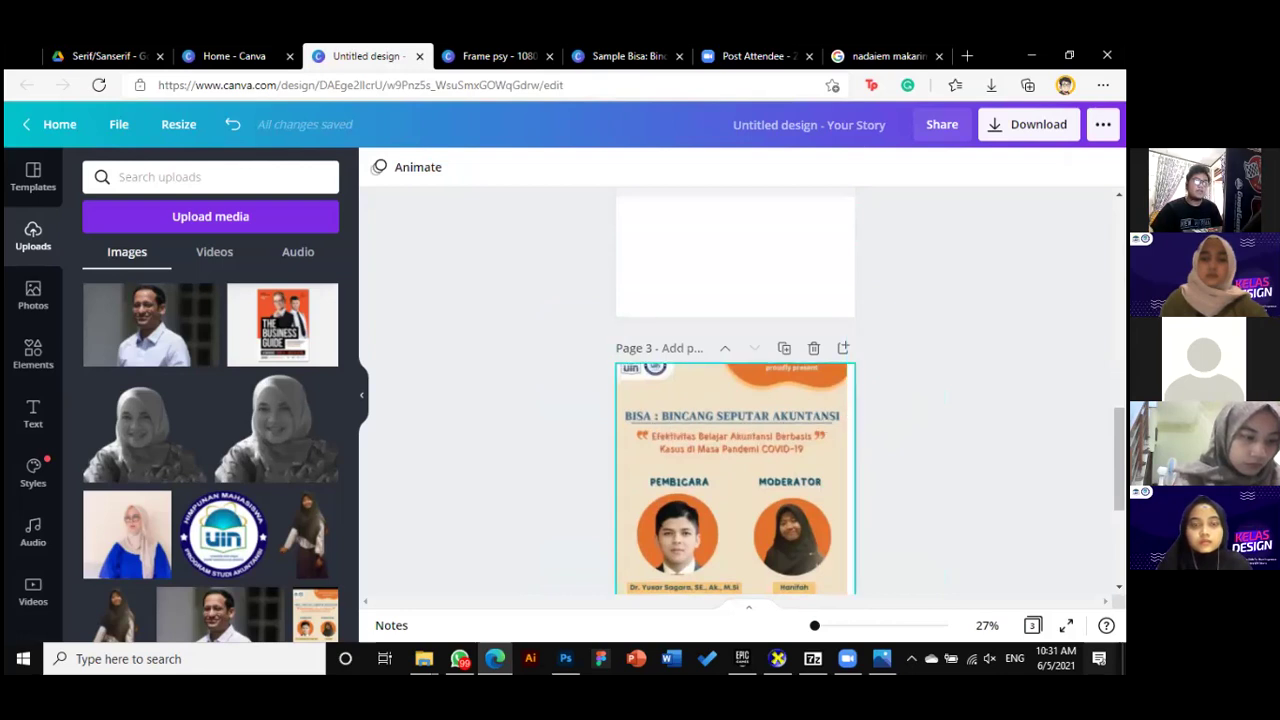
{"action": "scroll", "coordinate": [950, 435], "scroll_direction": "up", "scroll_amount": 6}
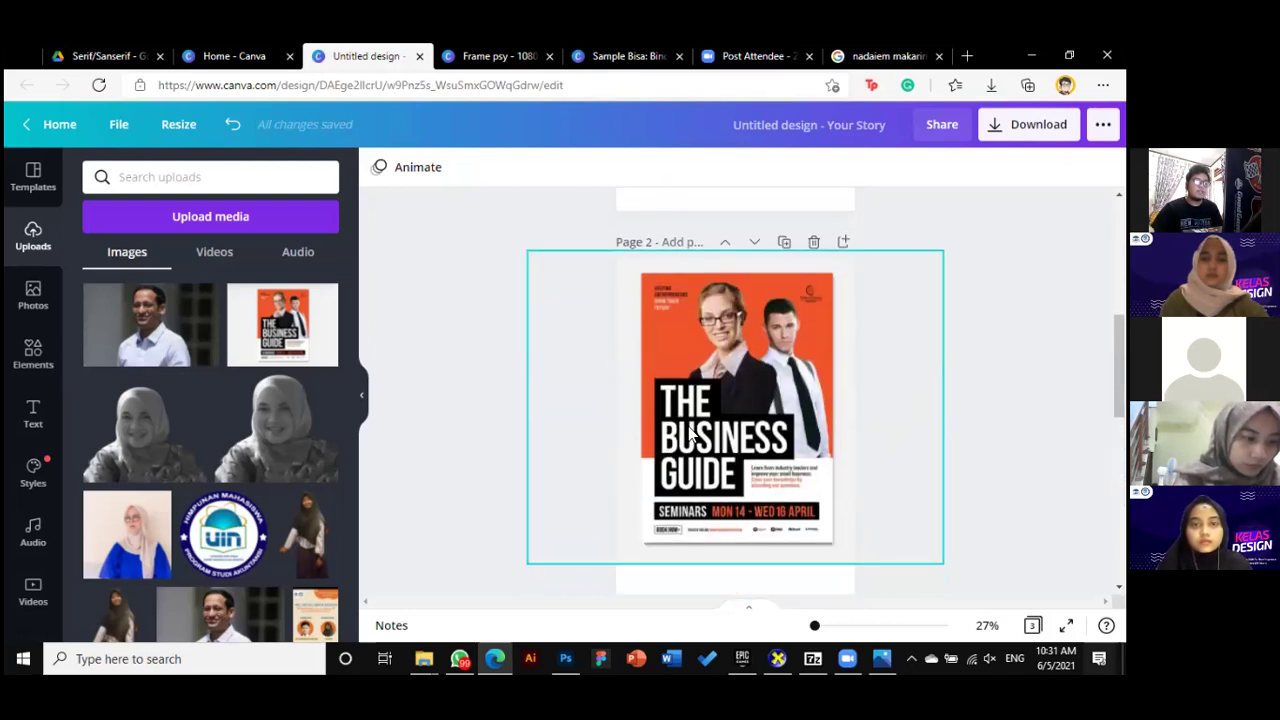
{"action": "scroll", "coordinate": [690, 432], "scroll_direction": "up", "scroll_amount": 4}
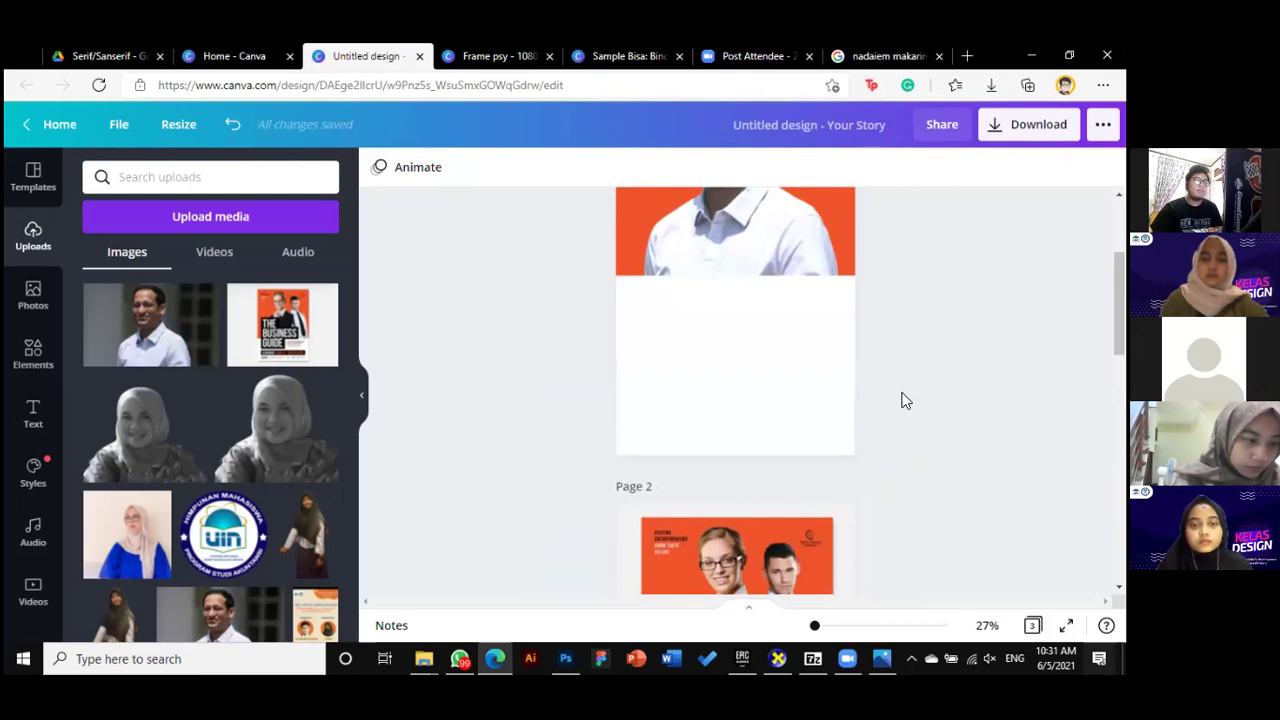
Add an 'Add a heading' text box from the Text panel
{"action": "left_click", "coordinate": [34, 415]}
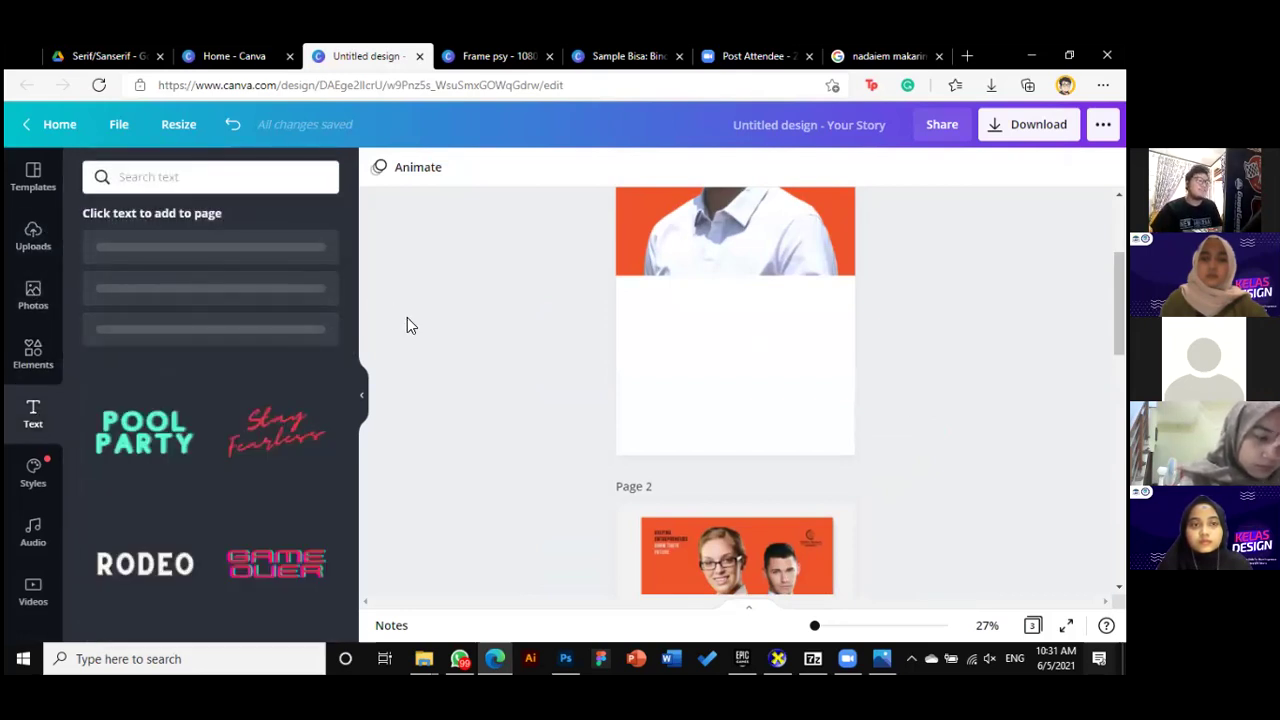
{"action": "left_click", "coordinate": [34, 415]}
{"action": "left_click", "coordinate": [225, 250]}
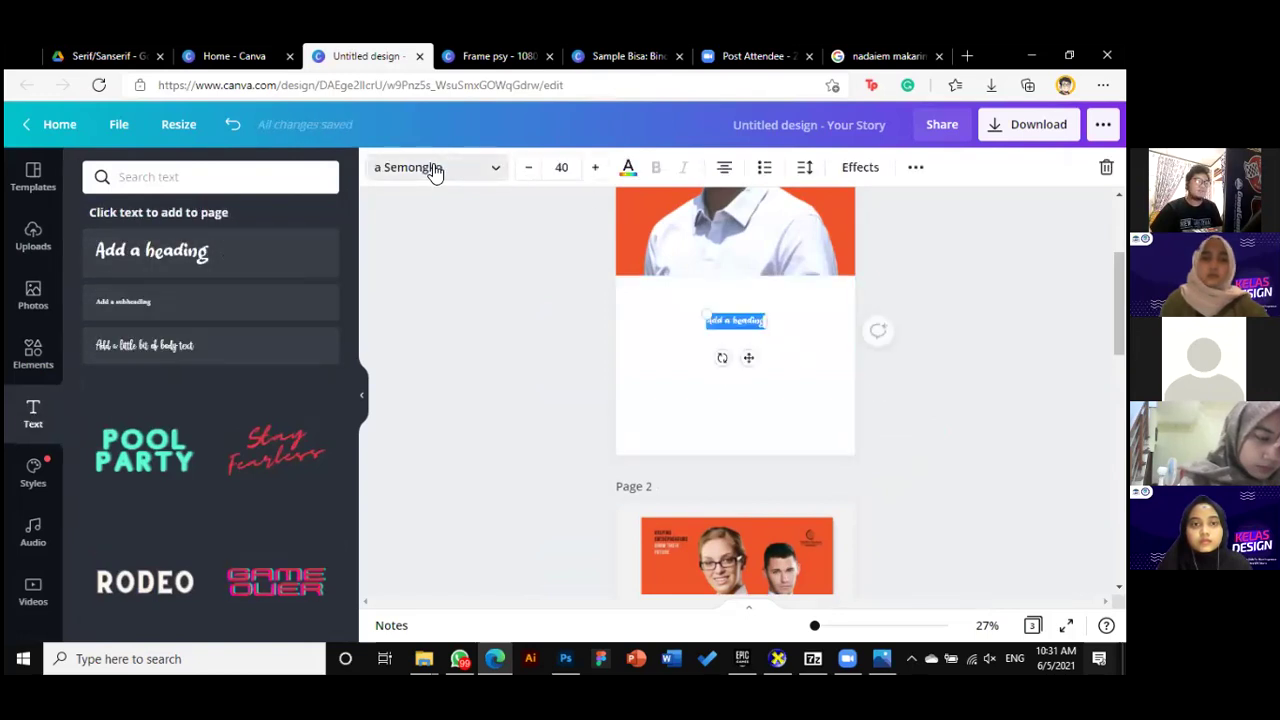
Search fonts for 'bebas' and apply Bebas Neue Cyrillic to the heading
{"action": "left_click", "coordinate": [434, 169]}
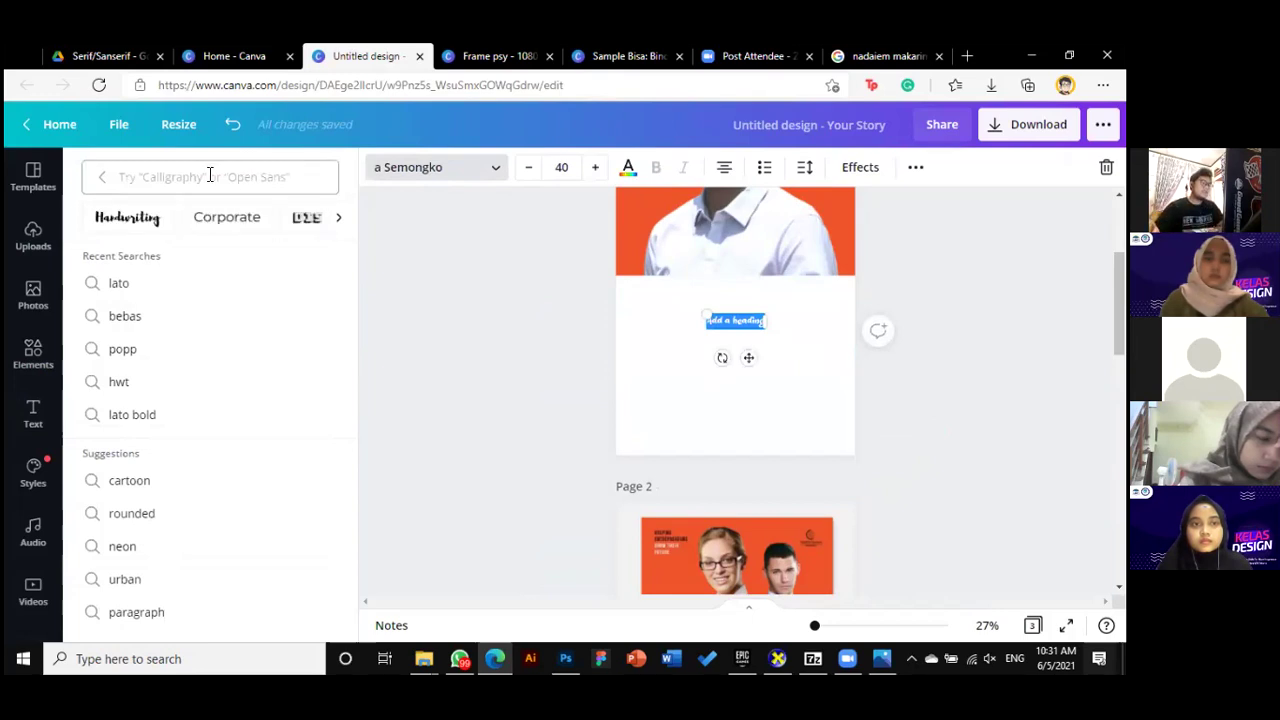
{"action": "left_click", "coordinate": [209, 176]}
{"action": "type", "text": "bebas"}
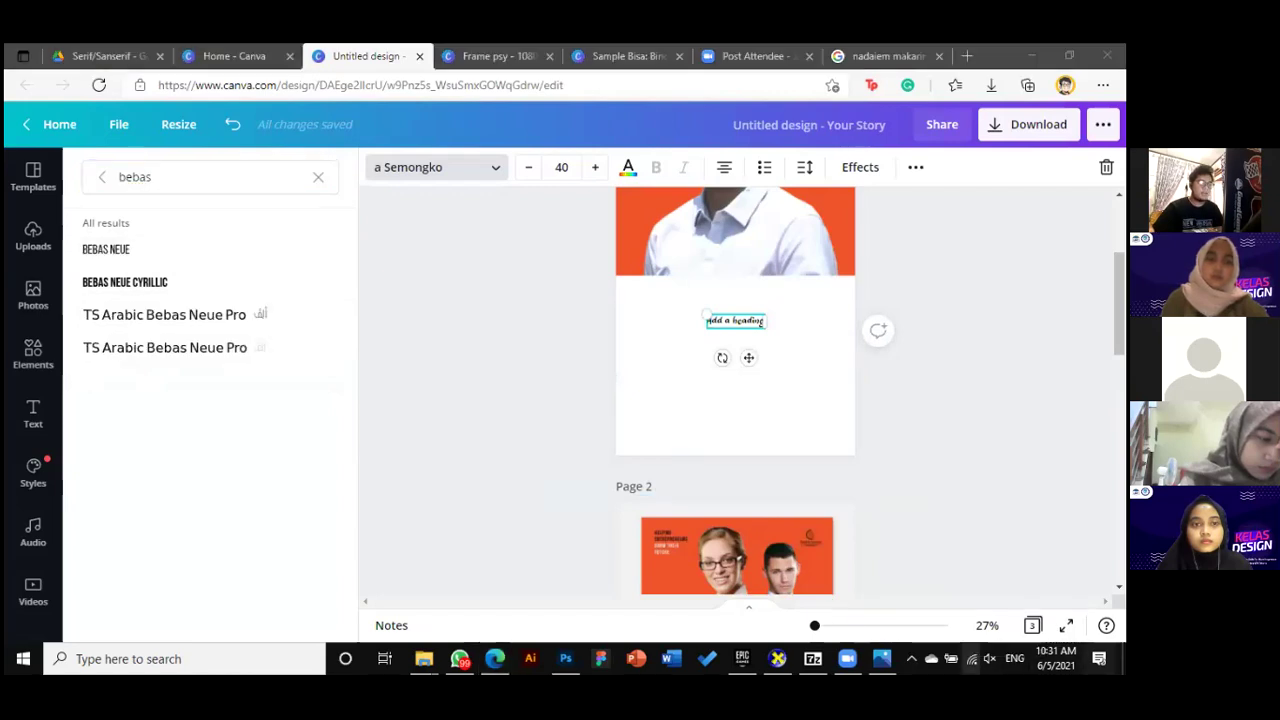
{"action": "left_click", "coordinate": [971, 659]}
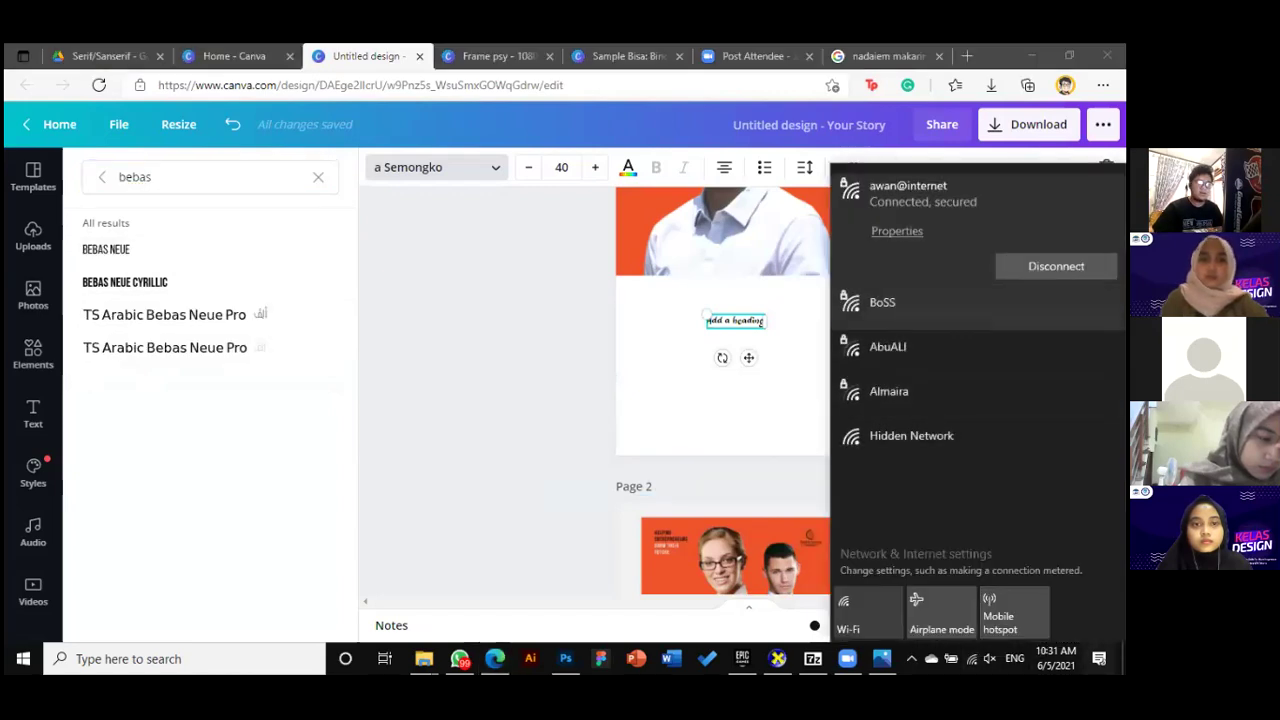
{"action": "left_click", "coordinate": [905, 297]}
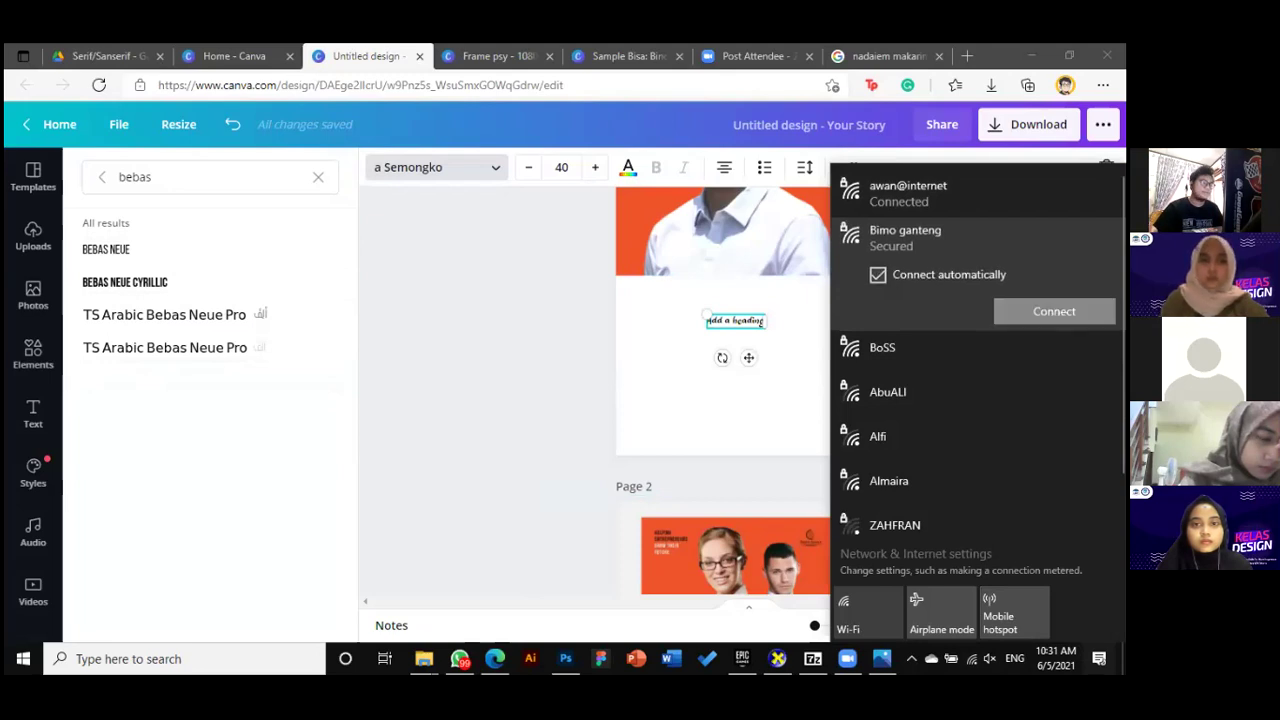
{"action": "key", "text": "Escape"}
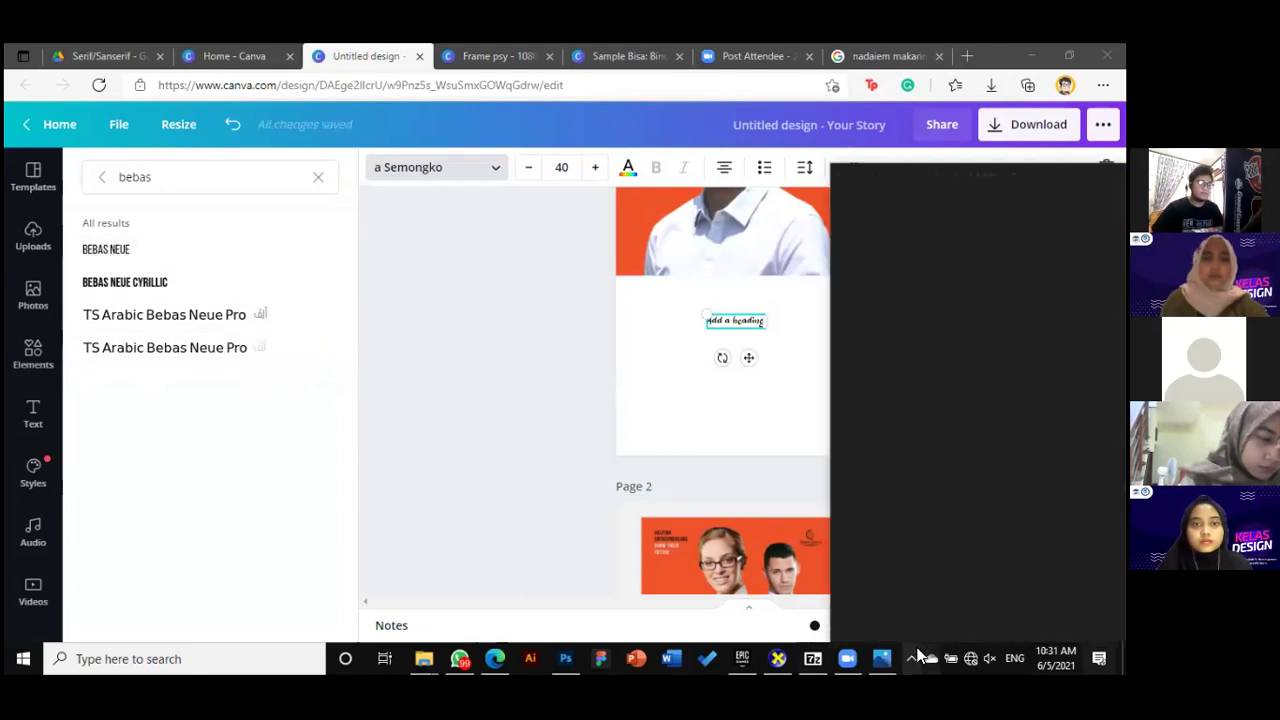
{"action": "left_click", "coordinate": [476, 463]}
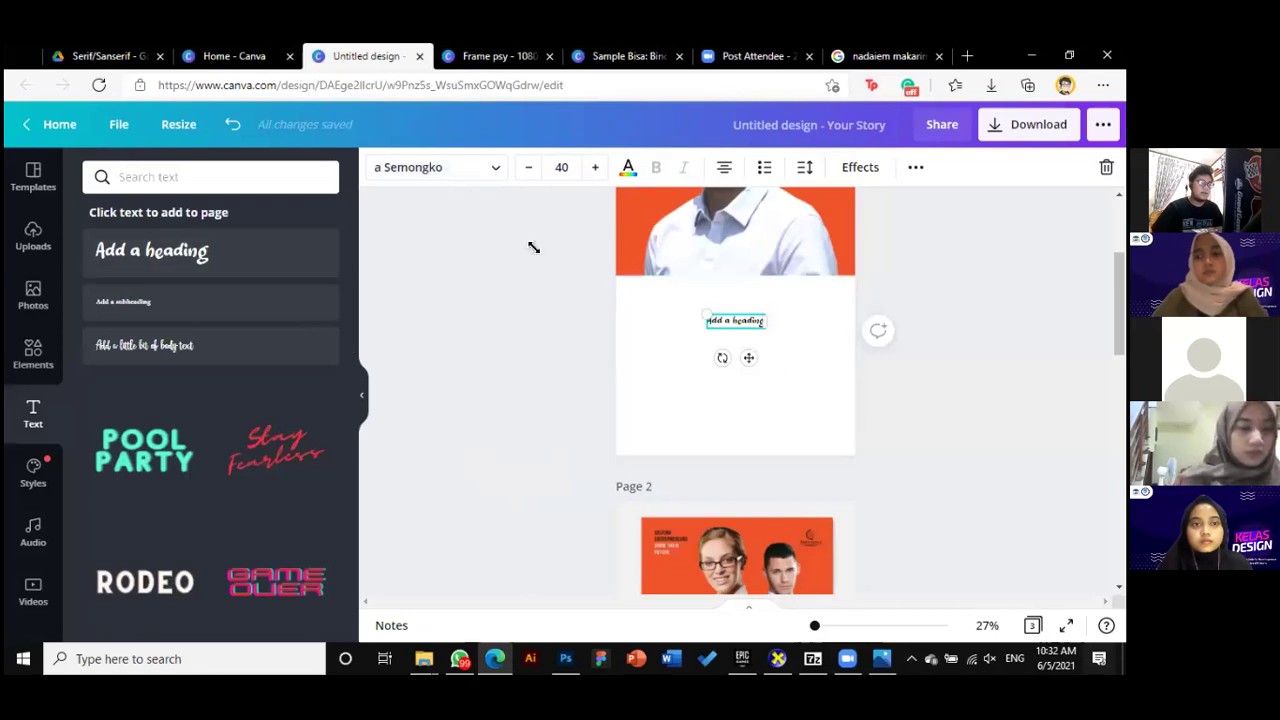
{"action": "left_click", "coordinate": [432, 170]}
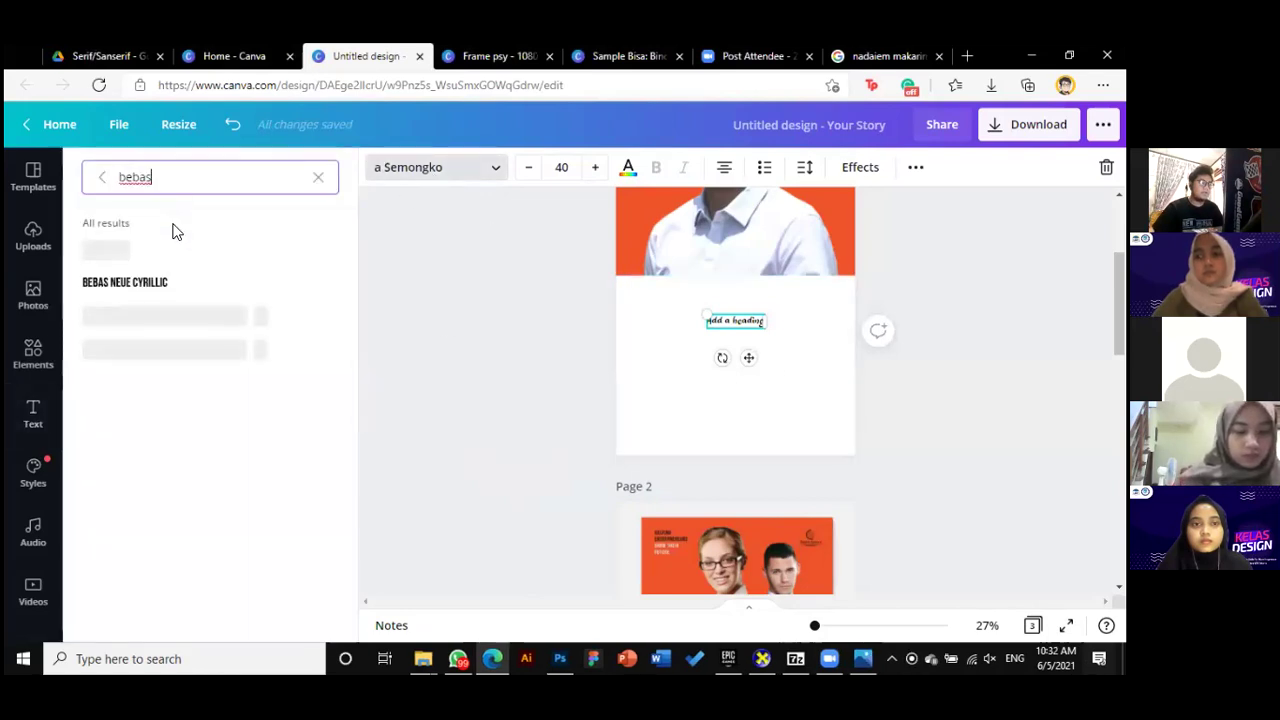
{"action": "left_click", "coordinate": [155, 291]}
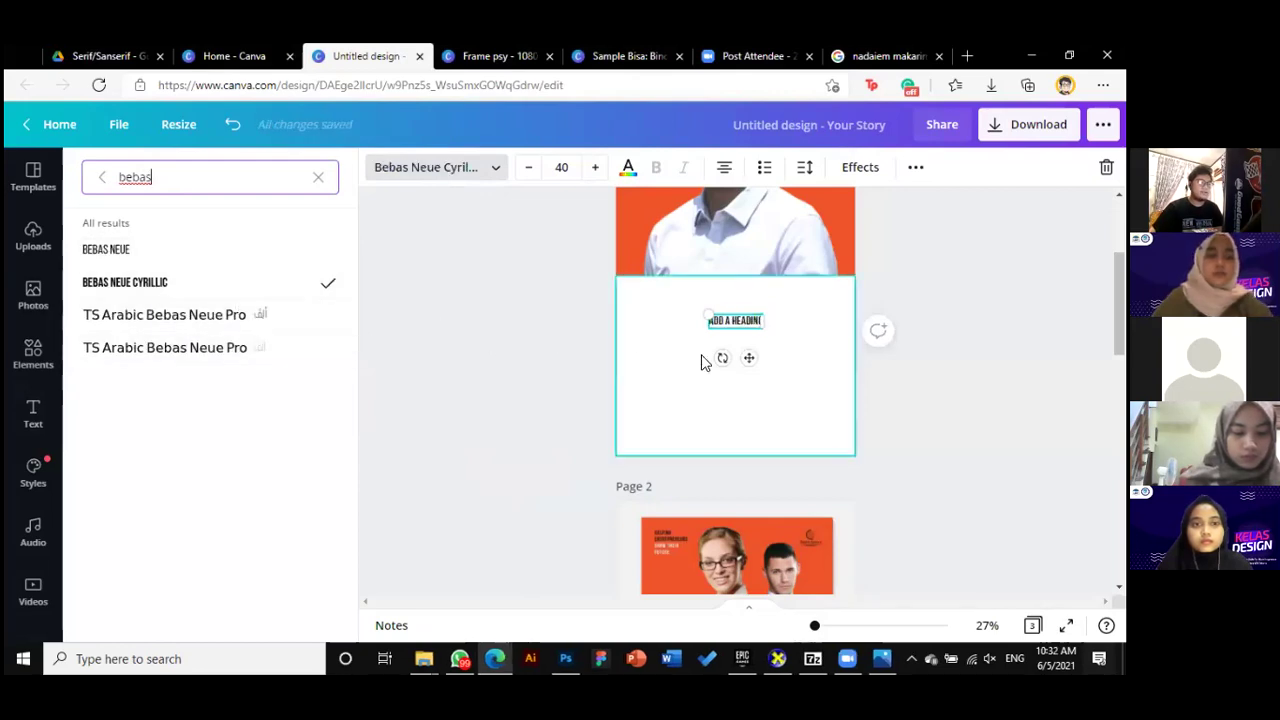
Enlarge the heading to 91.1 and type 'BICARA SEPUTAR' and 'AKUNTANSI' on two lines
{"action": "left_click_drag", "start_coordinate": [763, 330], "coordinate": [757, 320]}
{"action": "key", "text": "ctrl+a"}
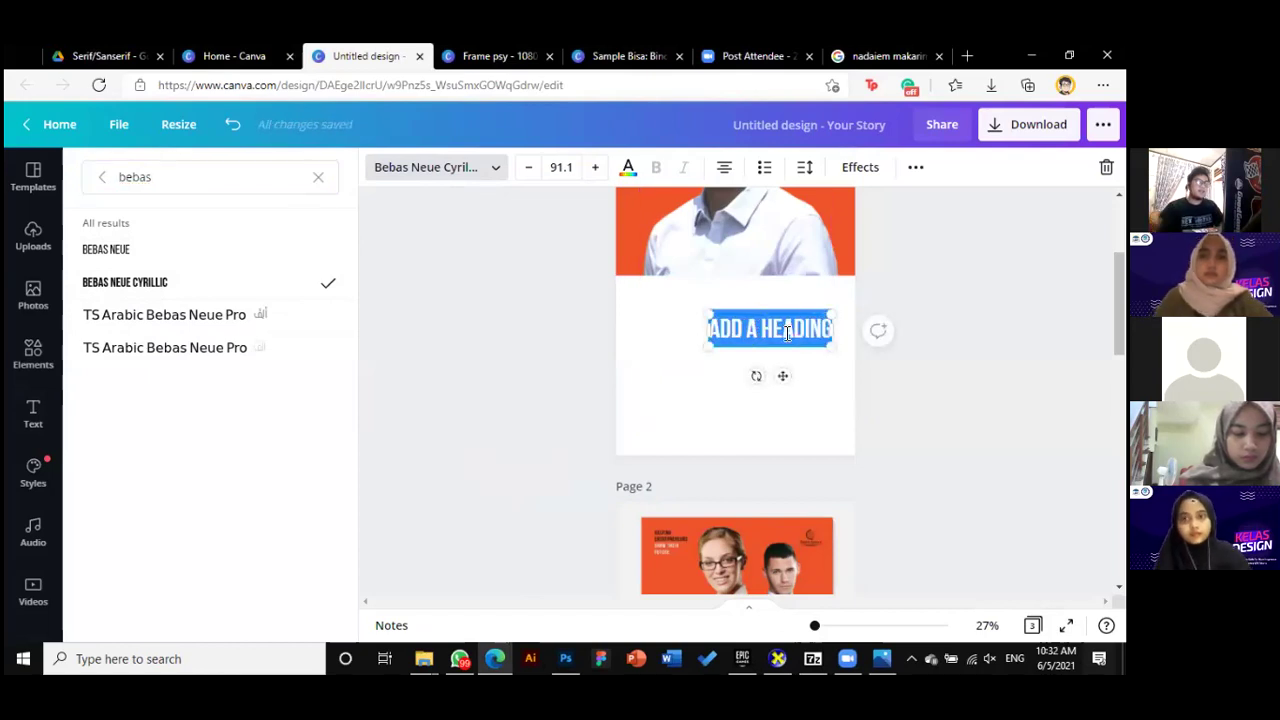
{"action": "type", "text": "BICAR"}
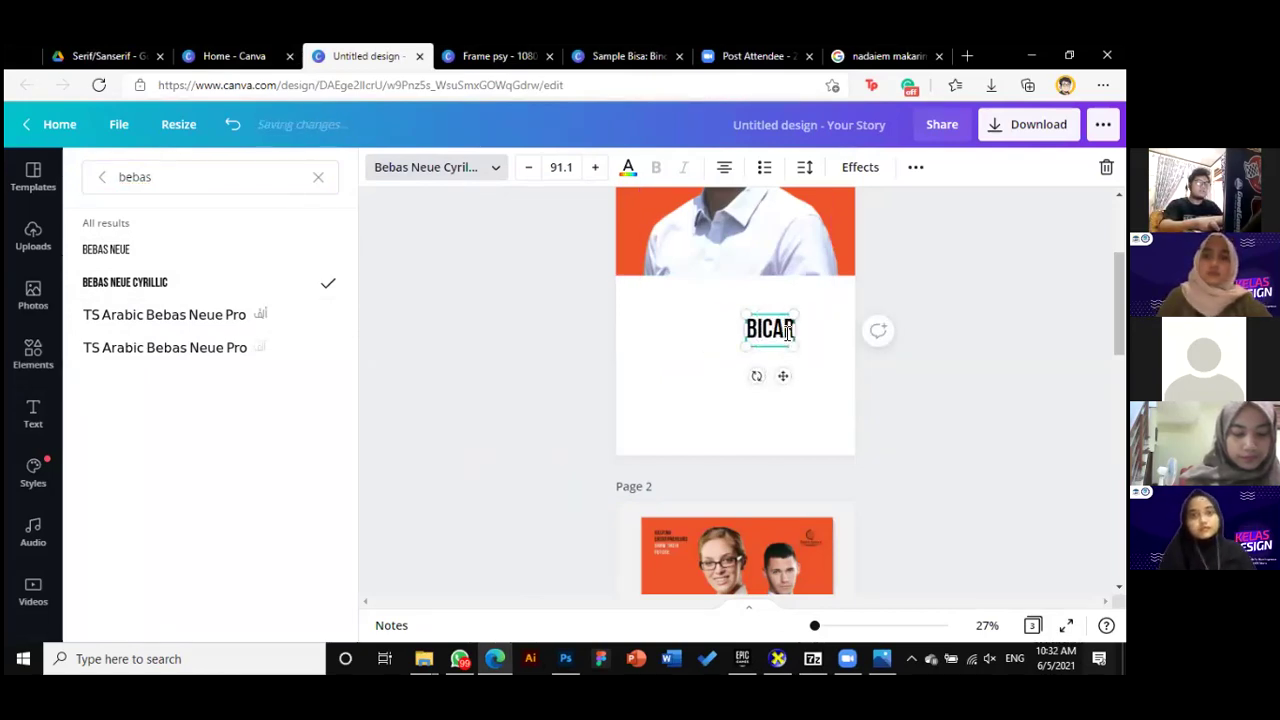
{"action": "type", "text": "A SEPU"}
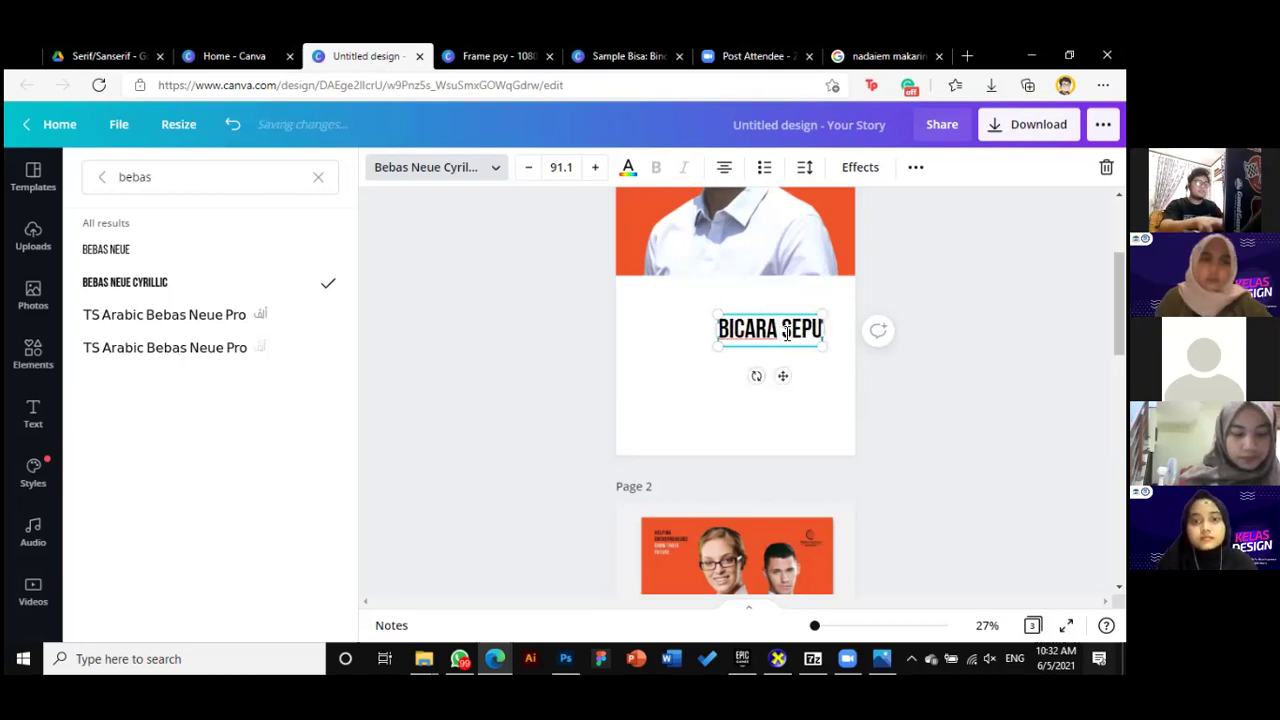
{"action": "type", "text": "TAR"}
{"action": "key", "text": "Return"}
{"action": "type", "text": "AL"}
{"action": "key", "text": "BackSpace"}
{"action": "type", "text": "KUNTANSI"}
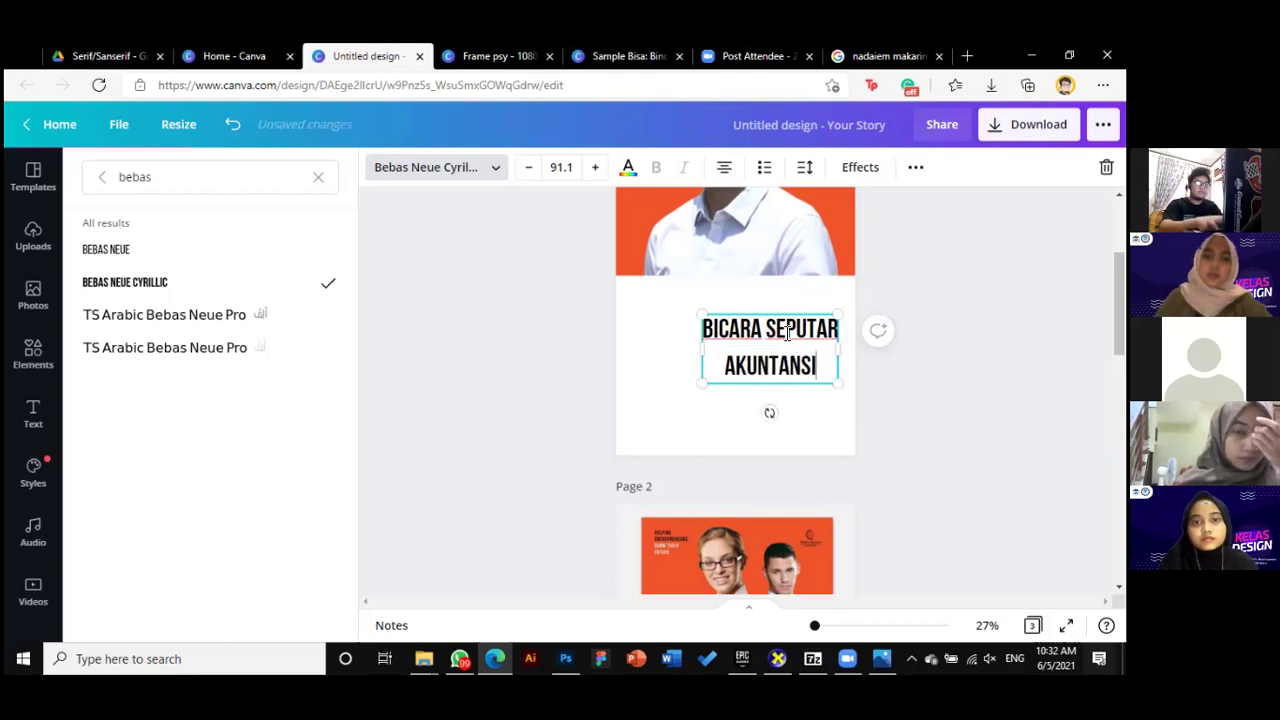
Left-align the heading and move it up just under the portrait
{"action": "key", "text": "ctrl+a"}
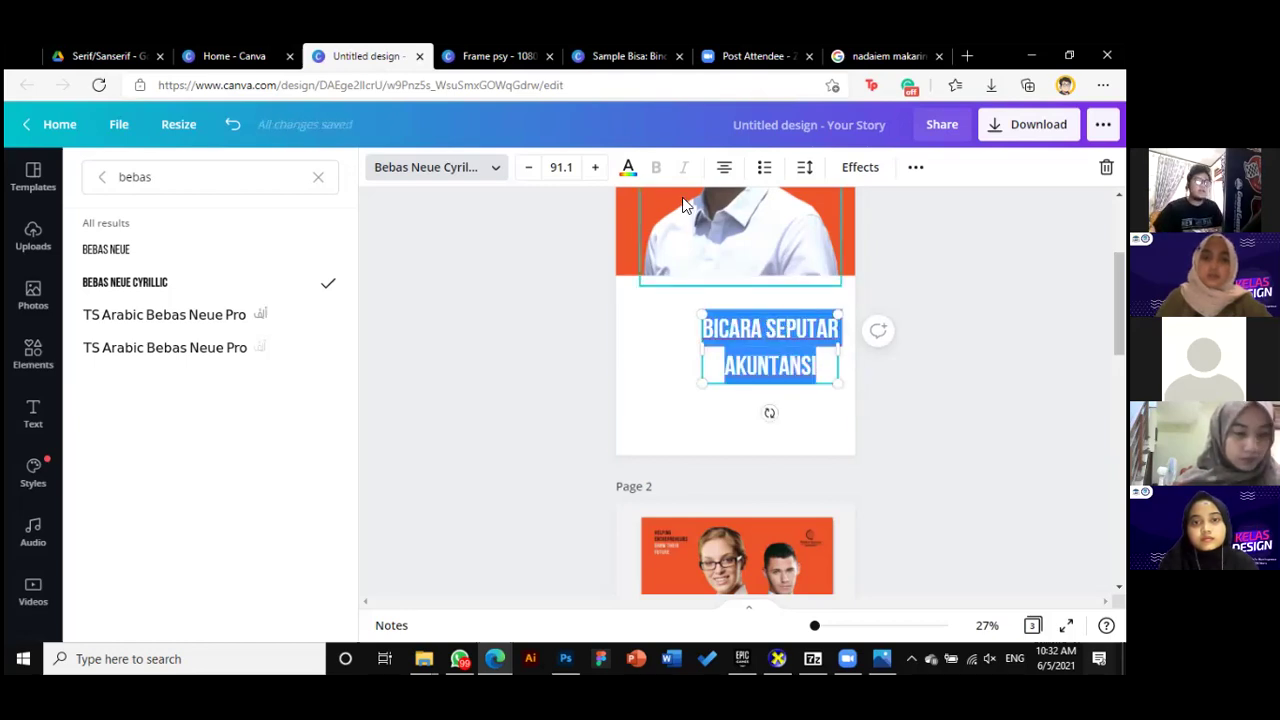
{"action": "left_click", "coordinate": [724, 167]}
{"action": "key", "text": "Escape"}
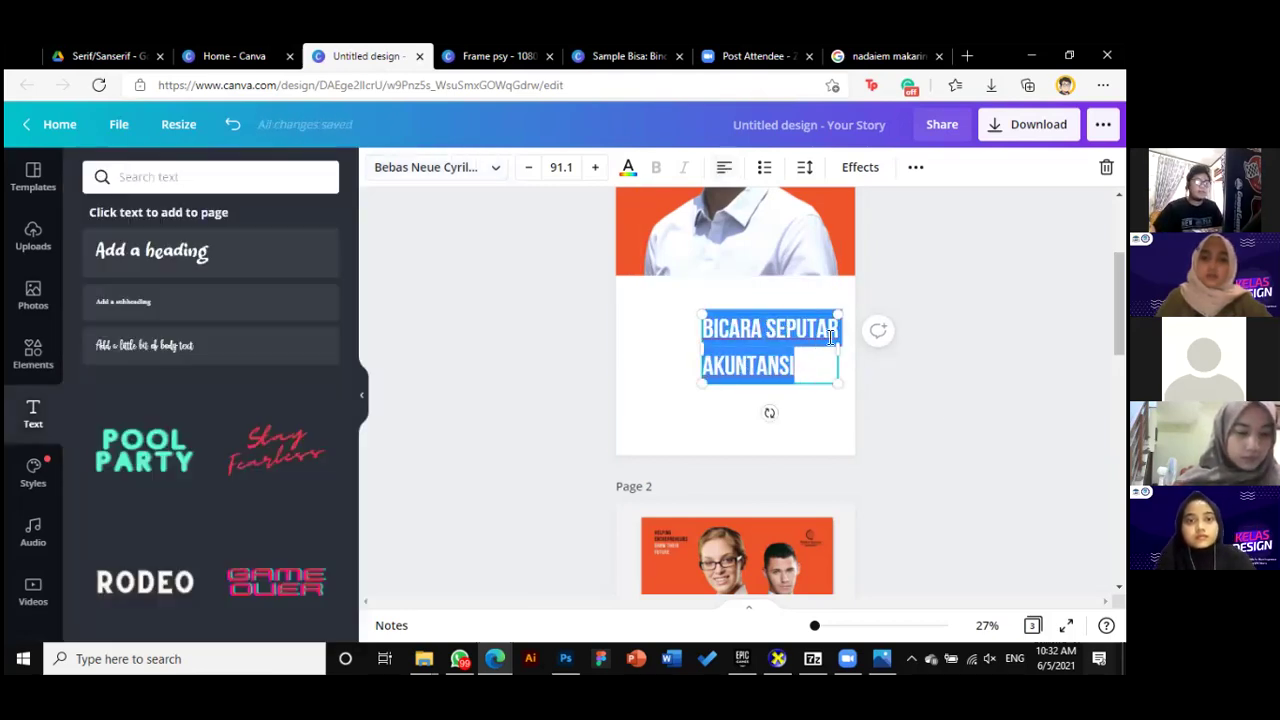
{"action": "key", "text": "Escape"}
{"action": "left_click_drag", "start_coordinate": [734, 301], "coordinate": [729, 264]}
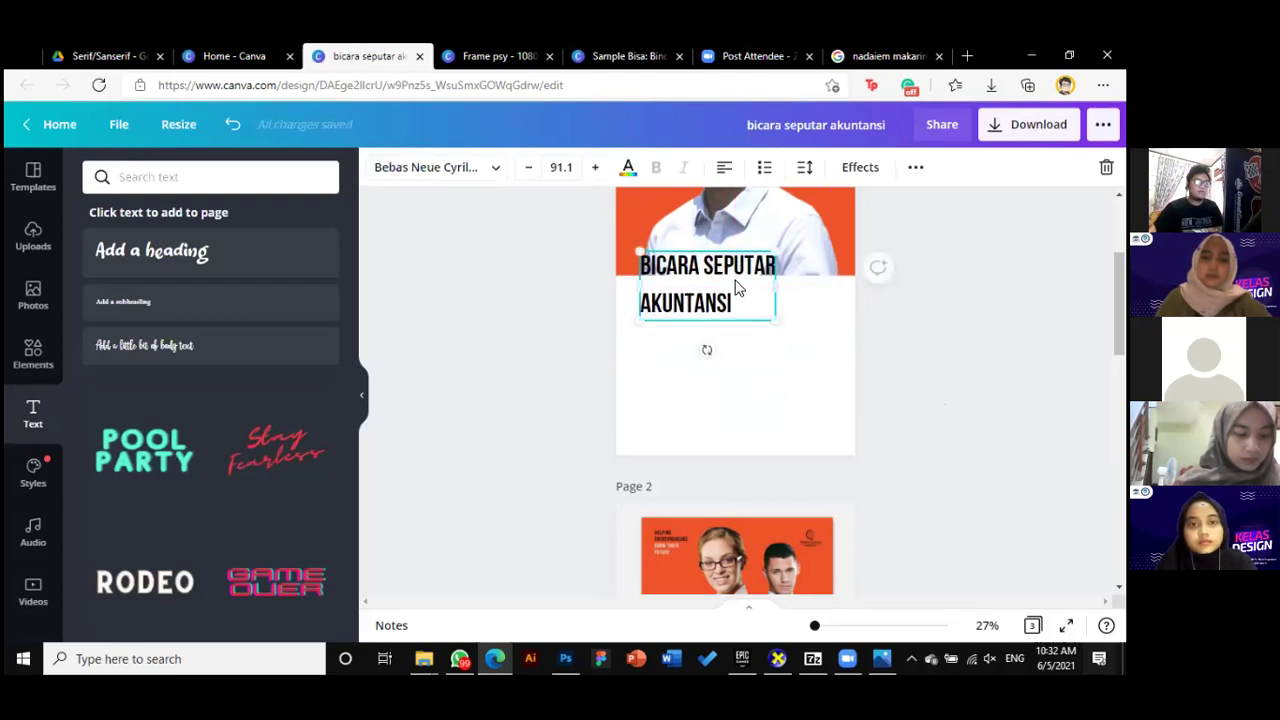
Reduce the heading's line spacing to about 1.07 and lower it slightly onto the orange-white edge
{"action": "left_click", "coordinate": [829, 179]}
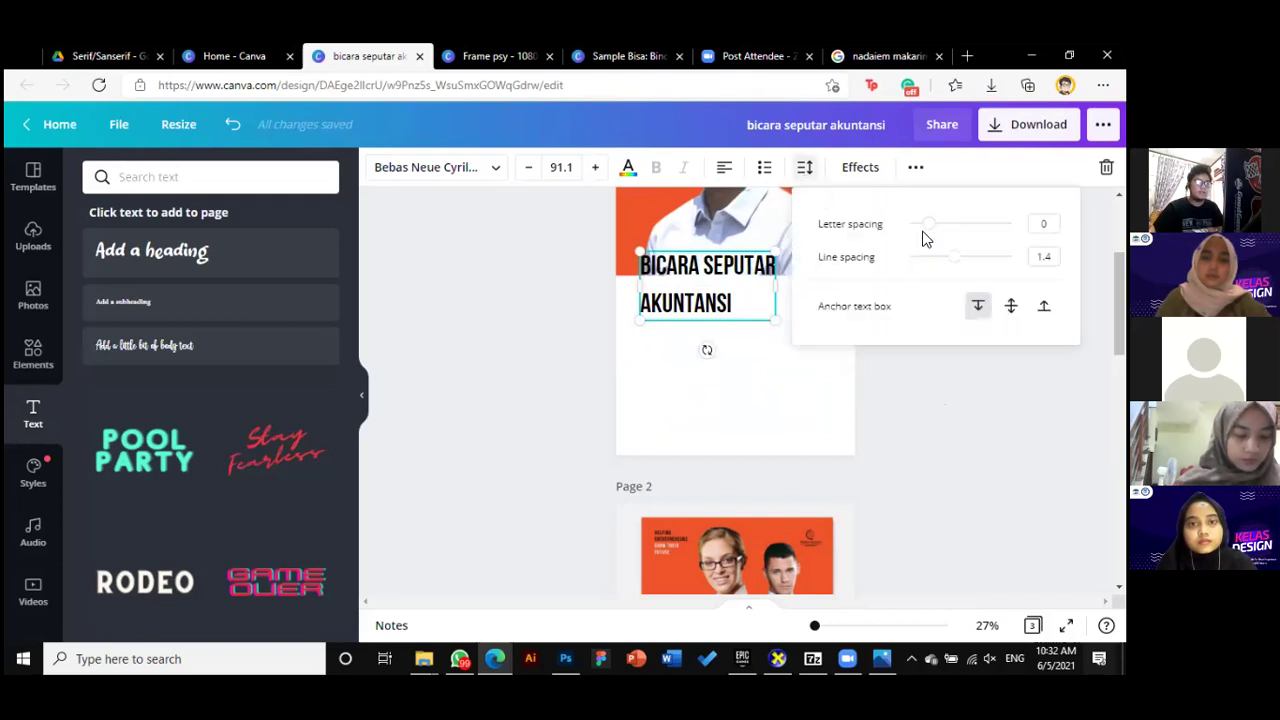
{"action": "left_click_drag", "start_coordinate": [951, 262], "coordinate": [931, 223]}
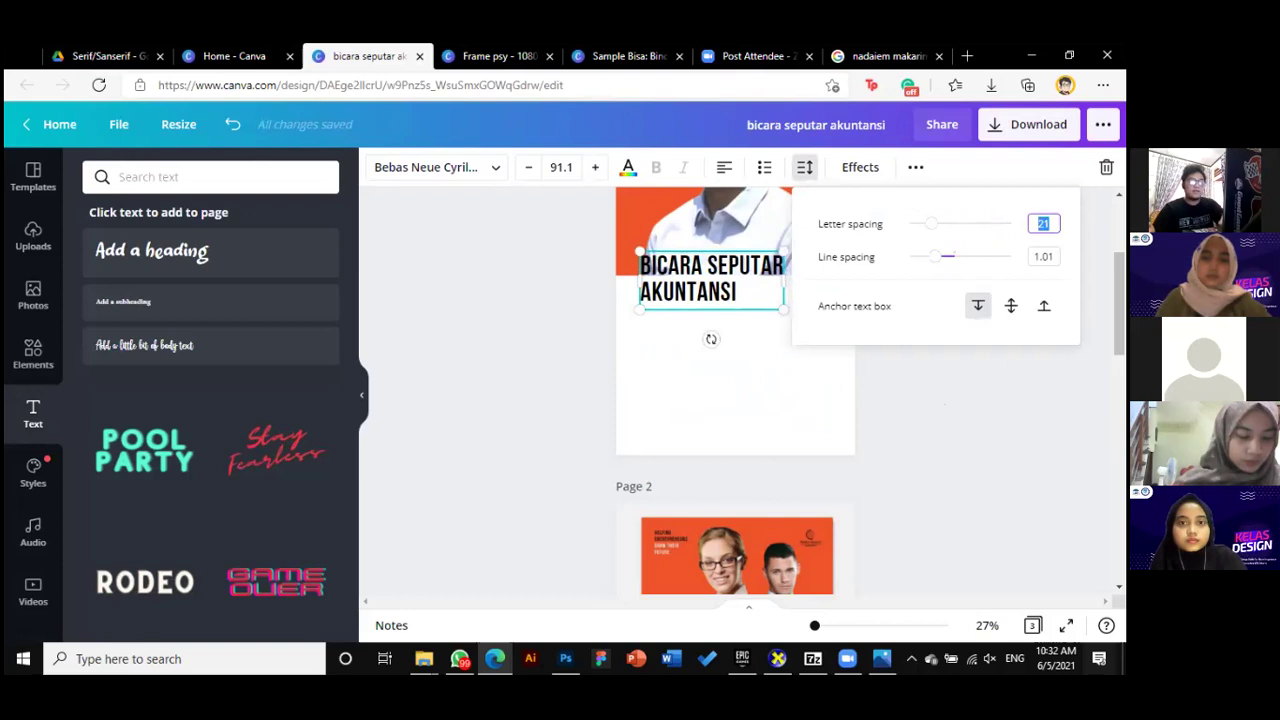
{"action": "left_click_drag", "start_coordinate": [942, 260], "coordinate": [940, 259]}
{"action": "left_click", "coordinate": [907, 417]}
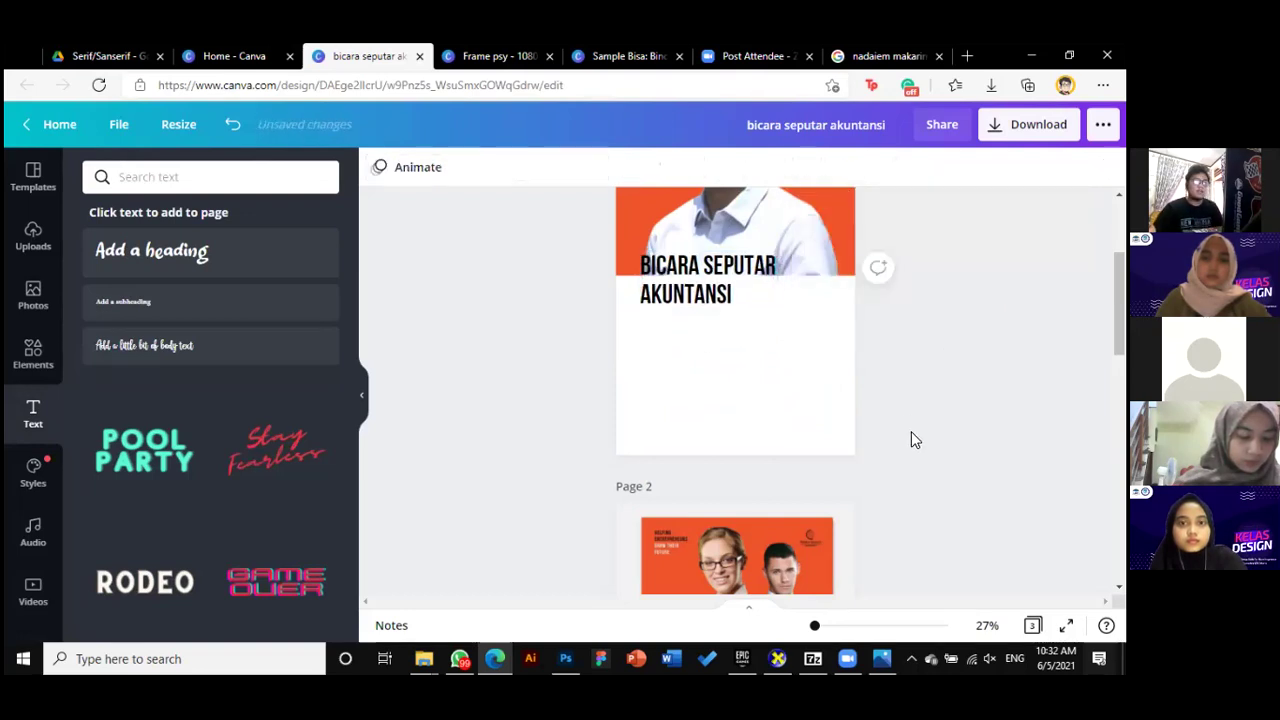
{"action": "scroll", "coordinate": [909, 445], "scroll_direction": "down", "scroll_amount": 3}
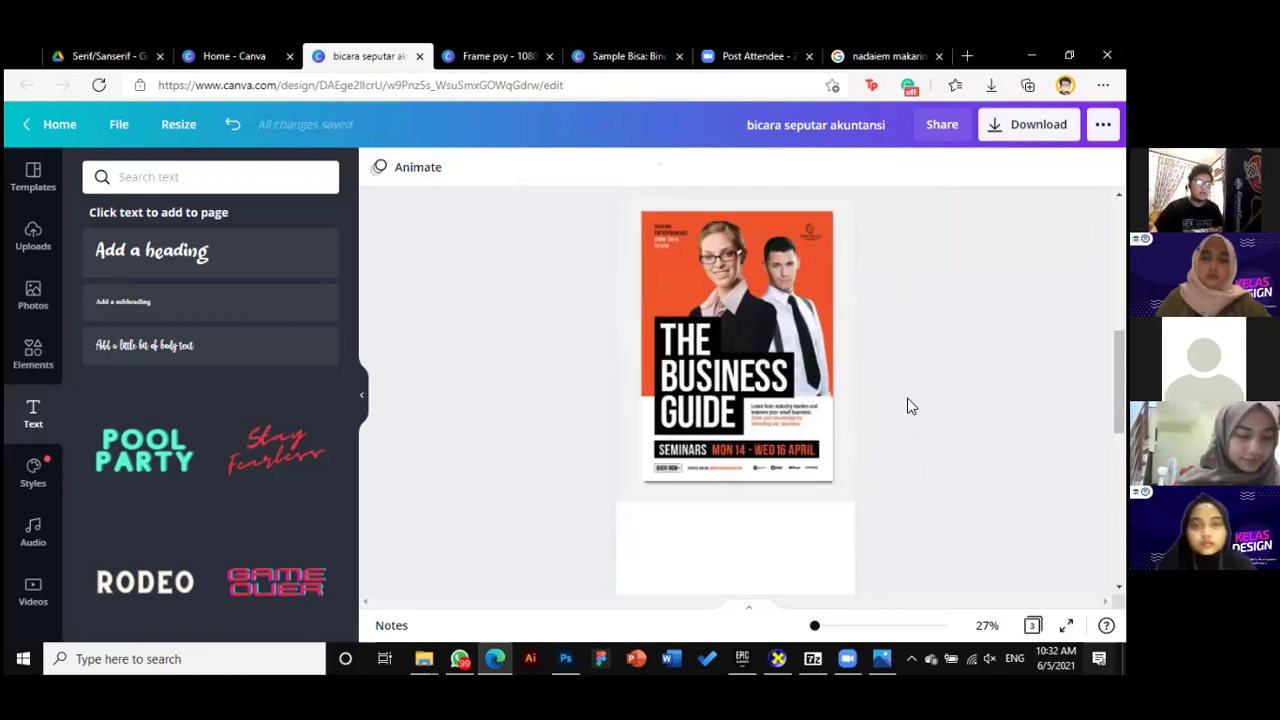
{"action": "scroll", "coordinate": [920, 405], "scroll_direction": "up", "scroll_amount": 5}
{"action": "left_click_drag", "start_coordinate": [730, 355], "coordinate": [731, 369]}
{"action": "left_click", "coordinate": [851, 389]}
{"action": "left_click", "coordinate": [703, 355]}
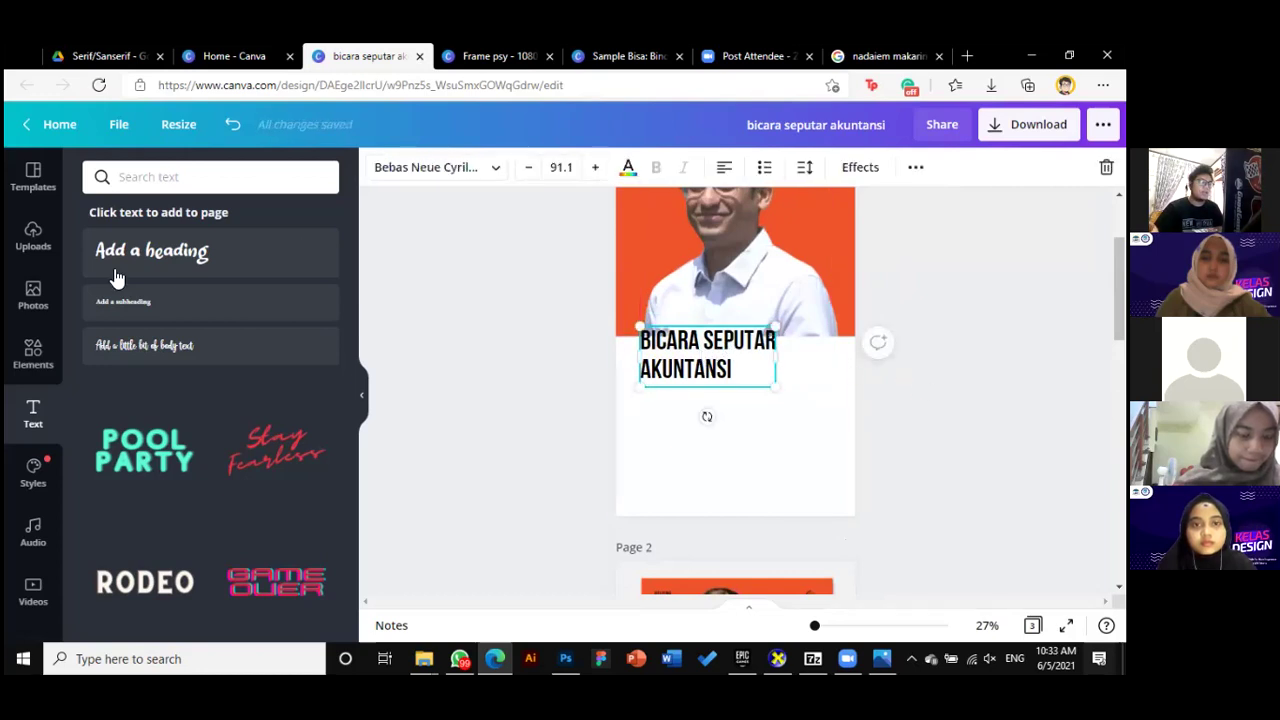
Paste a light grey square and position it over the heading area below the portrait
{"action": "left_click", "coordinate": [32, 366]}
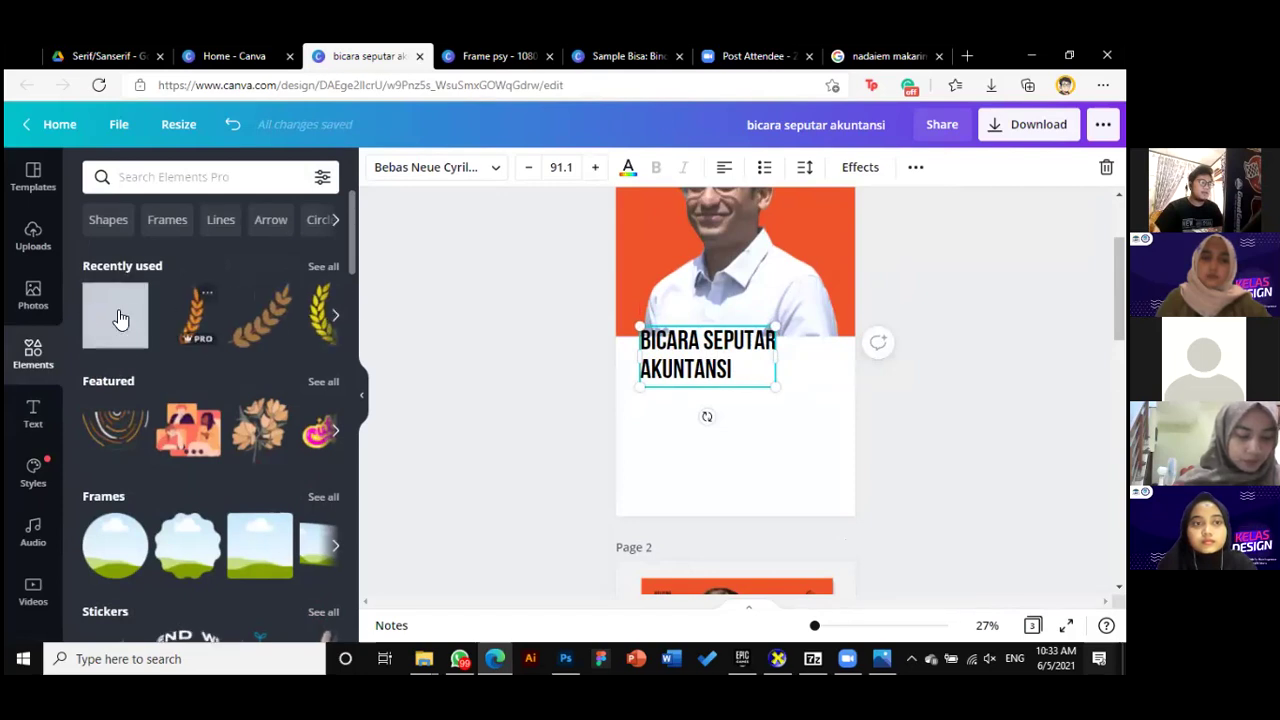
{"action": "key", "text": "ctrl+v"}
{"action": "left_click_drag", "start_coordinate": [748, 266], "coordinate": [713, 329]}
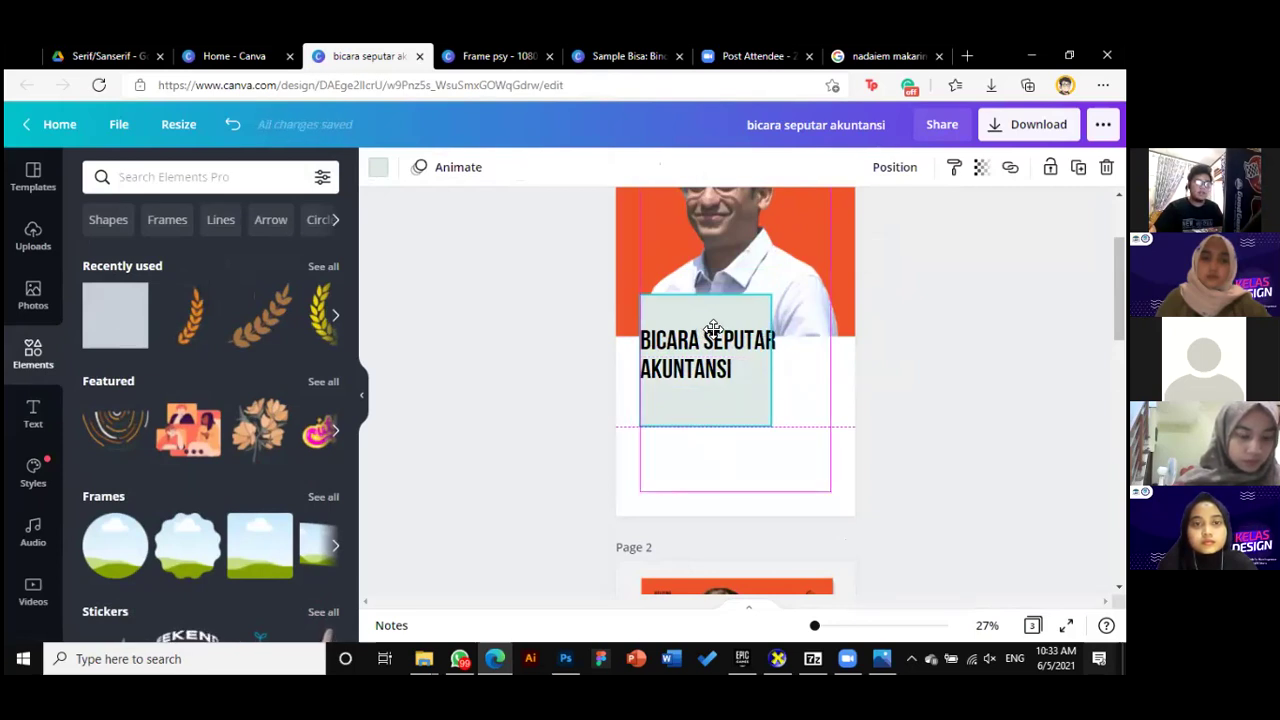
{"action": "left_click_drag", "start_coordinate": [713, 327], "coordinate": [708, 339]}
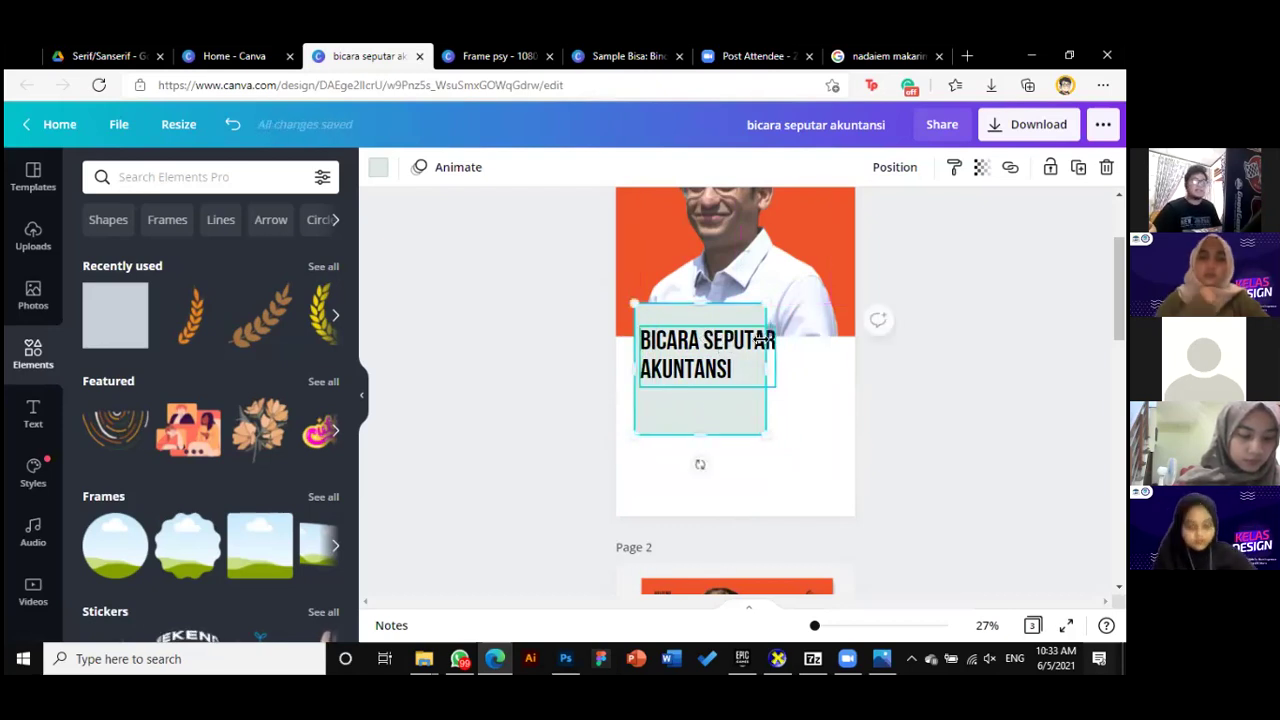
Make the square black, then fine-tune it to #121212 in the custom colour picker
{"action": "left_click", "coordinate": [378, 168]}
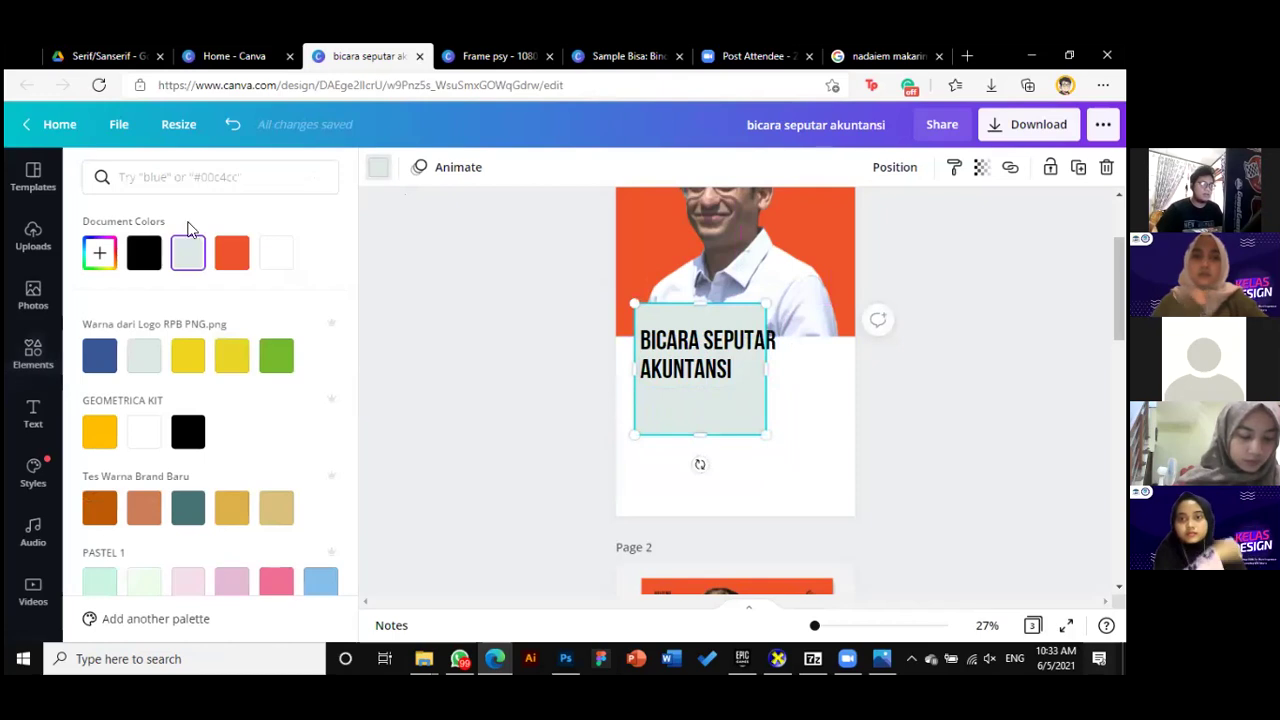
{"action": "left_click", "coordinate": [145, 255]}
{"action": "left_click", "coordinate": [99, 253]}
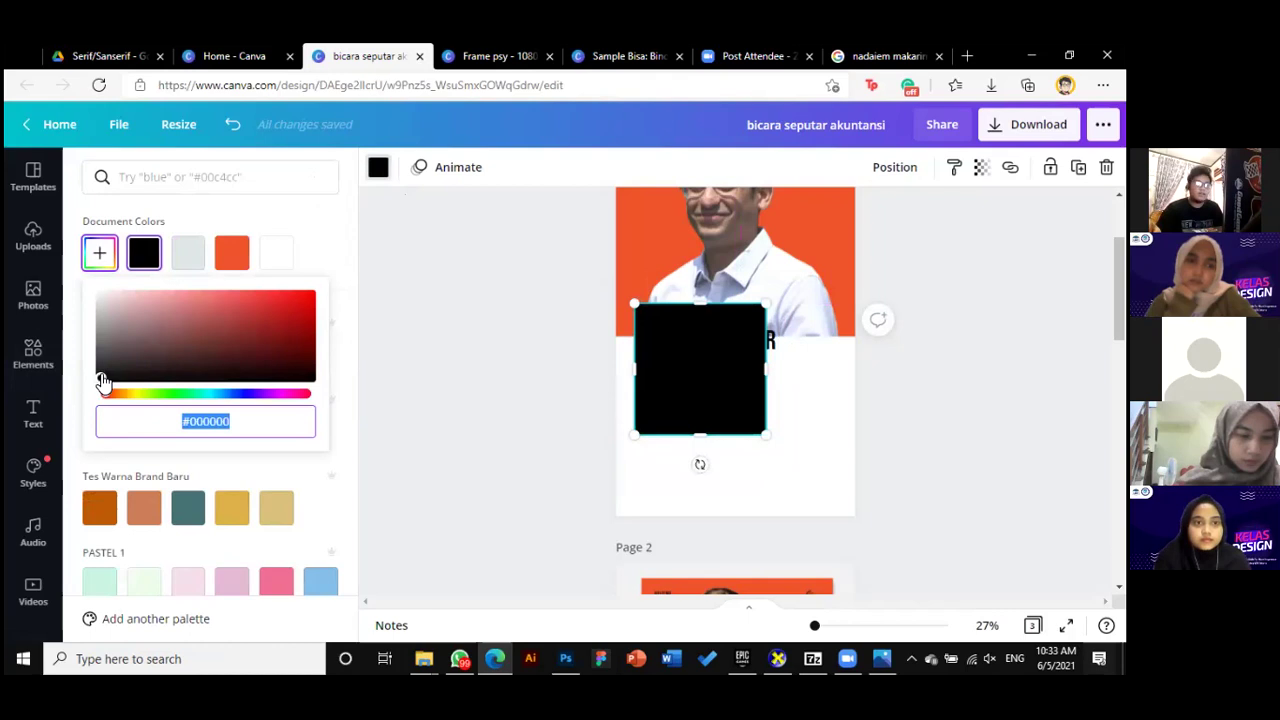
{"action": "left_click", "coordinate": [101, 375]}
{"action": "left_click_drag", "start_coordinate": [79, 373], "coordinate": [75, 371]}
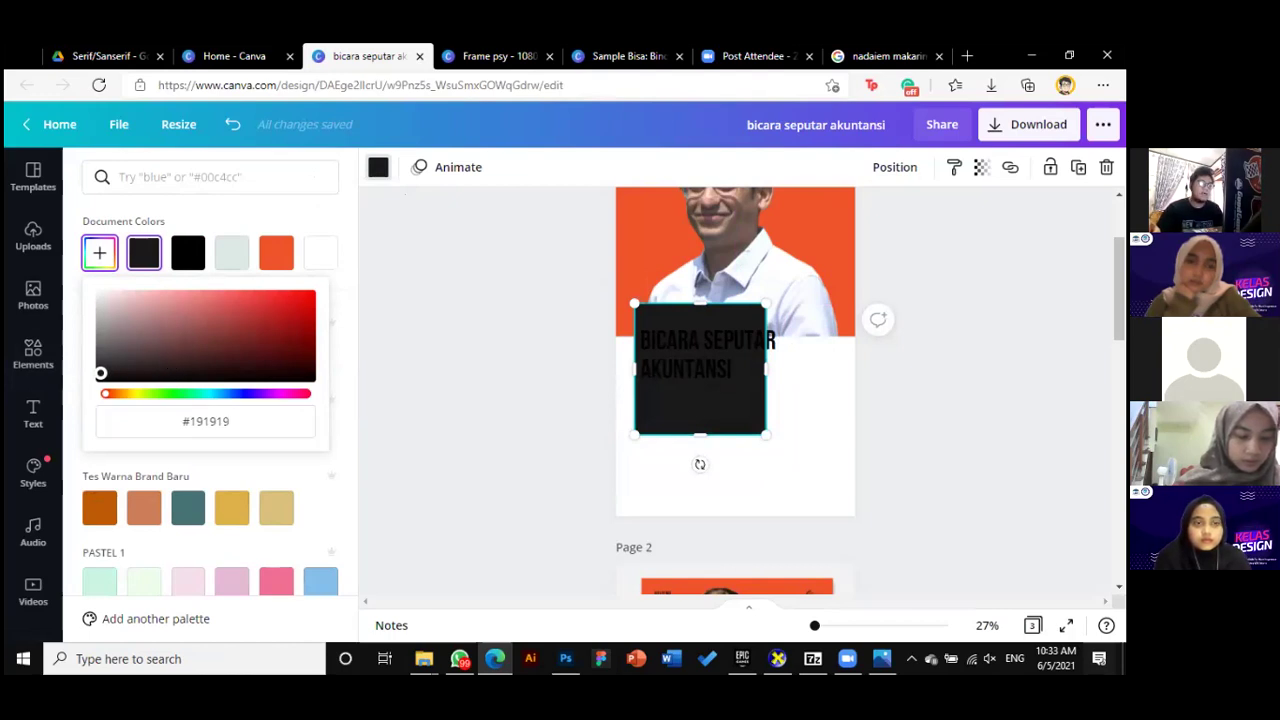
{"action": "left_click_drag", "start_coordinate": [101, 373], "coordinate": [57, 407]}
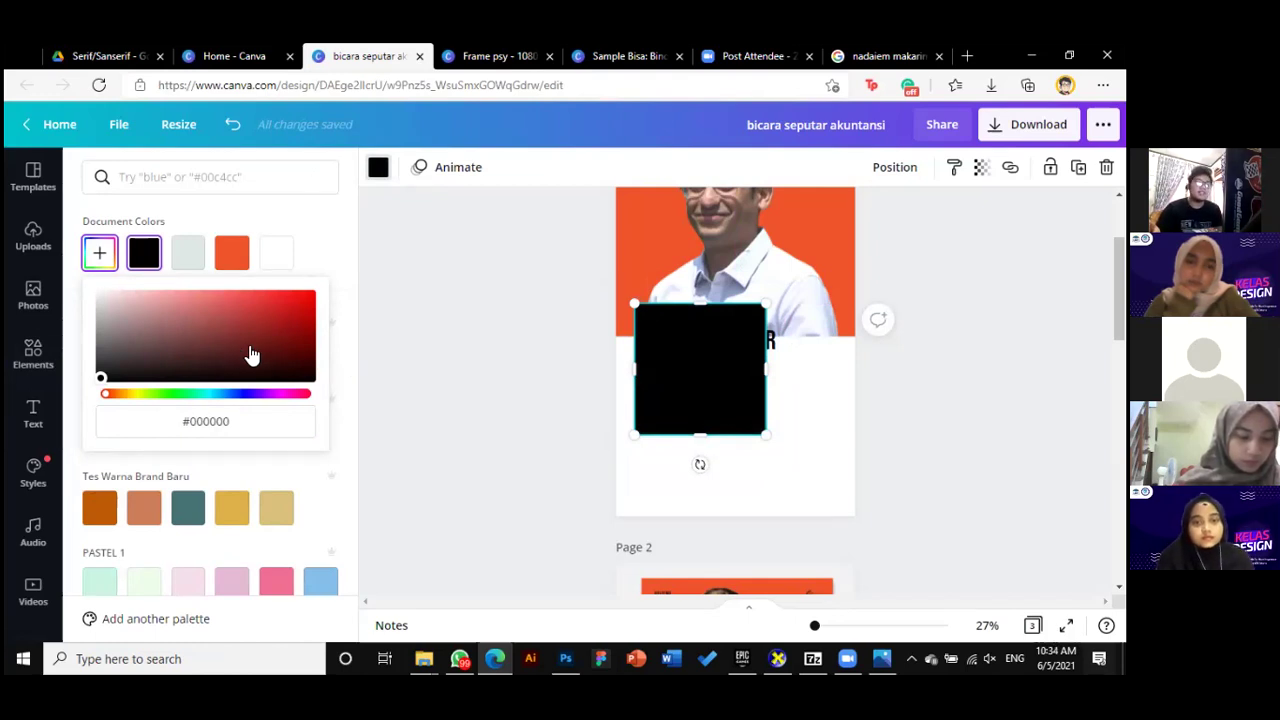
{"action": "left_click", "coordinate": [101, 378]}
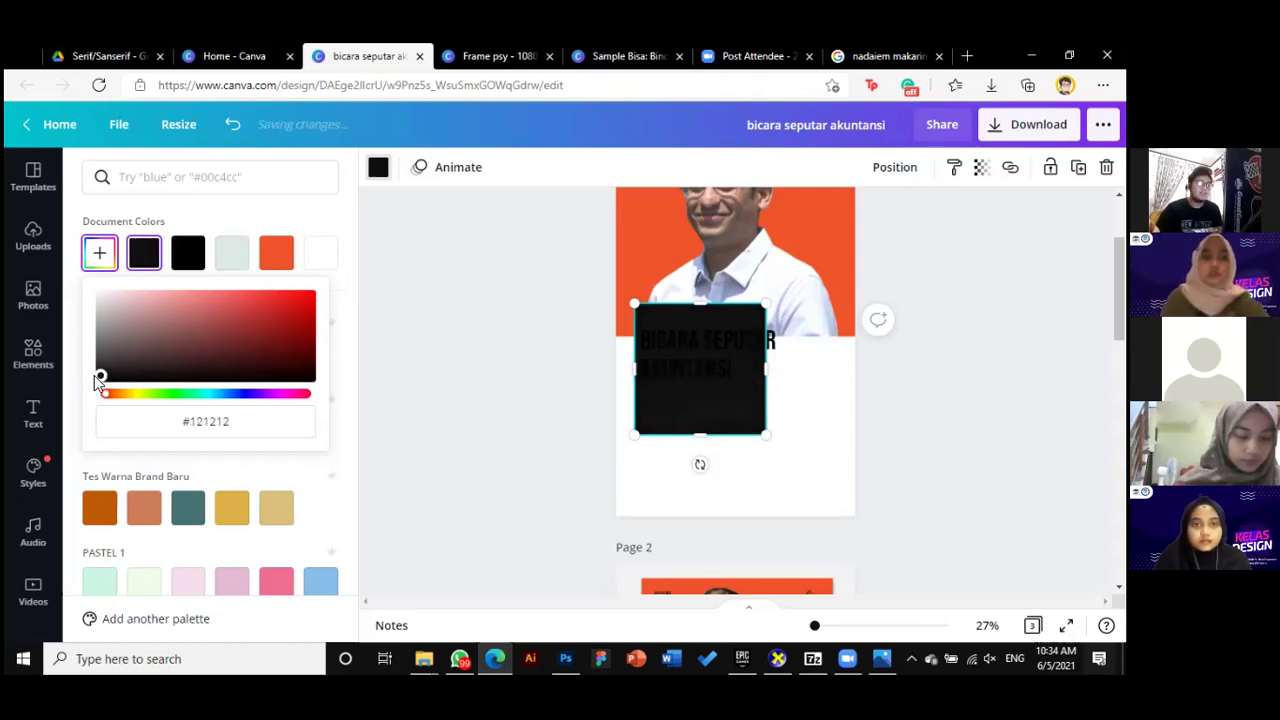
{"action": "left_click", "coordinate": [252, 429]}
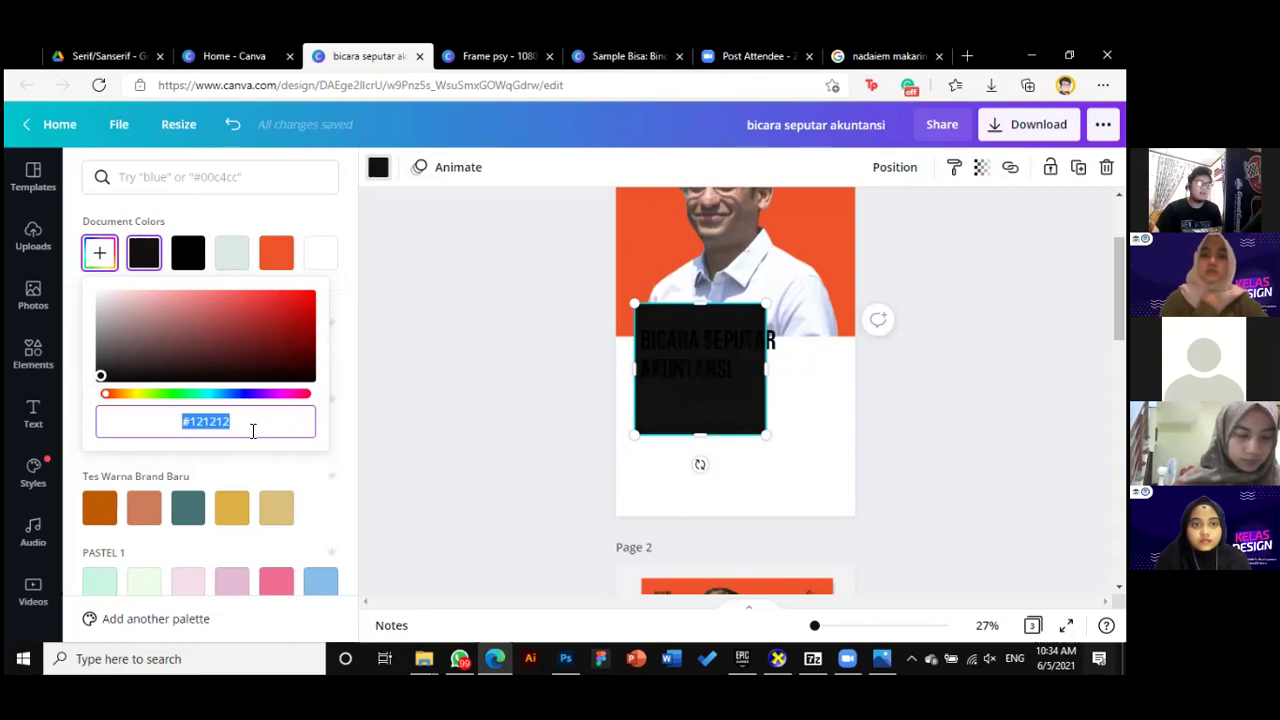
{"action": "key", "text": "Escape"}
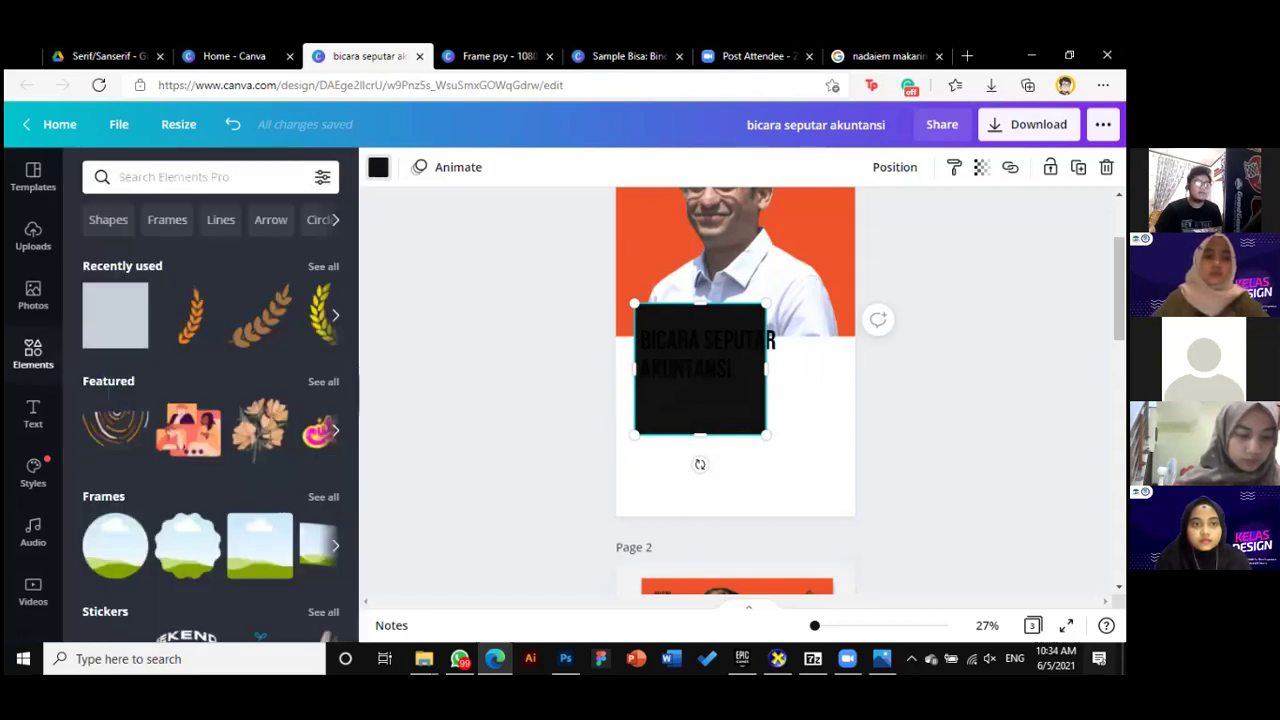
{"action": "left_click", "coordinate": [727, 349]}
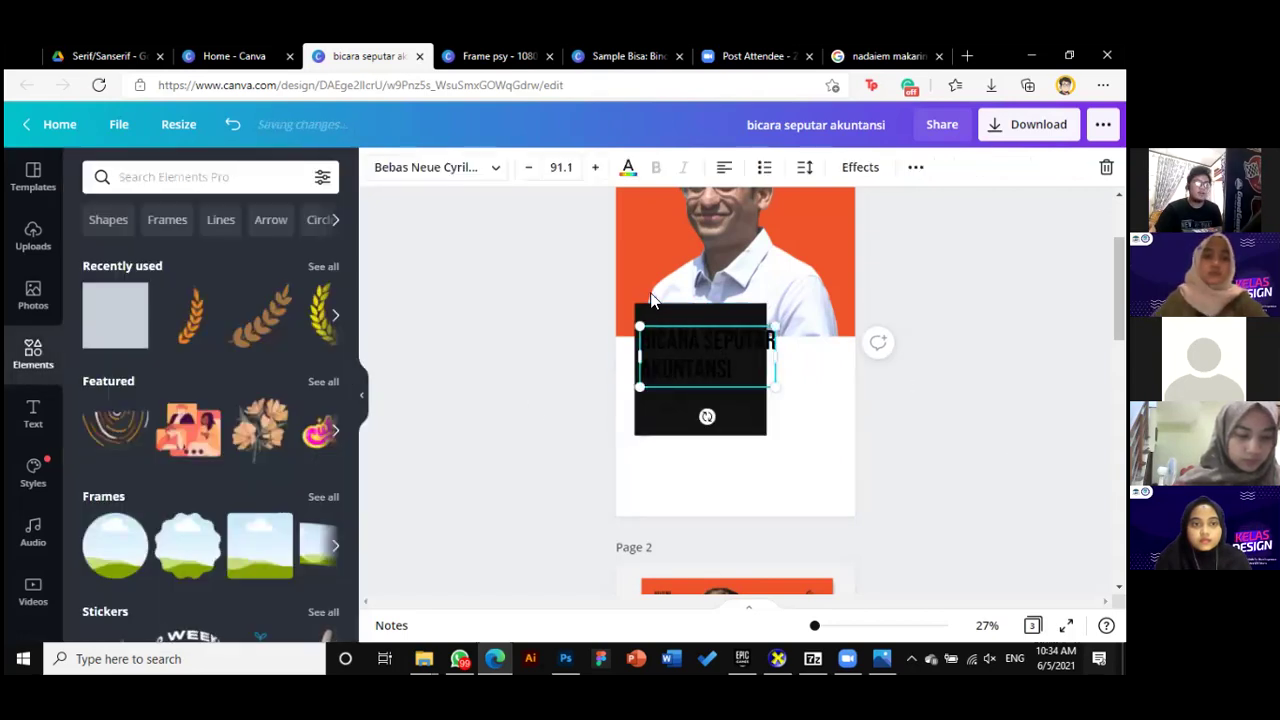
Make the heading text white and reshape the black square into a 720 × 167 strip behind 'BICARA SEPUTAR'
{"action": "left_click", "coordinate": [629, 170]}
{"action": "left_click", "coordinate": [284, 256]}
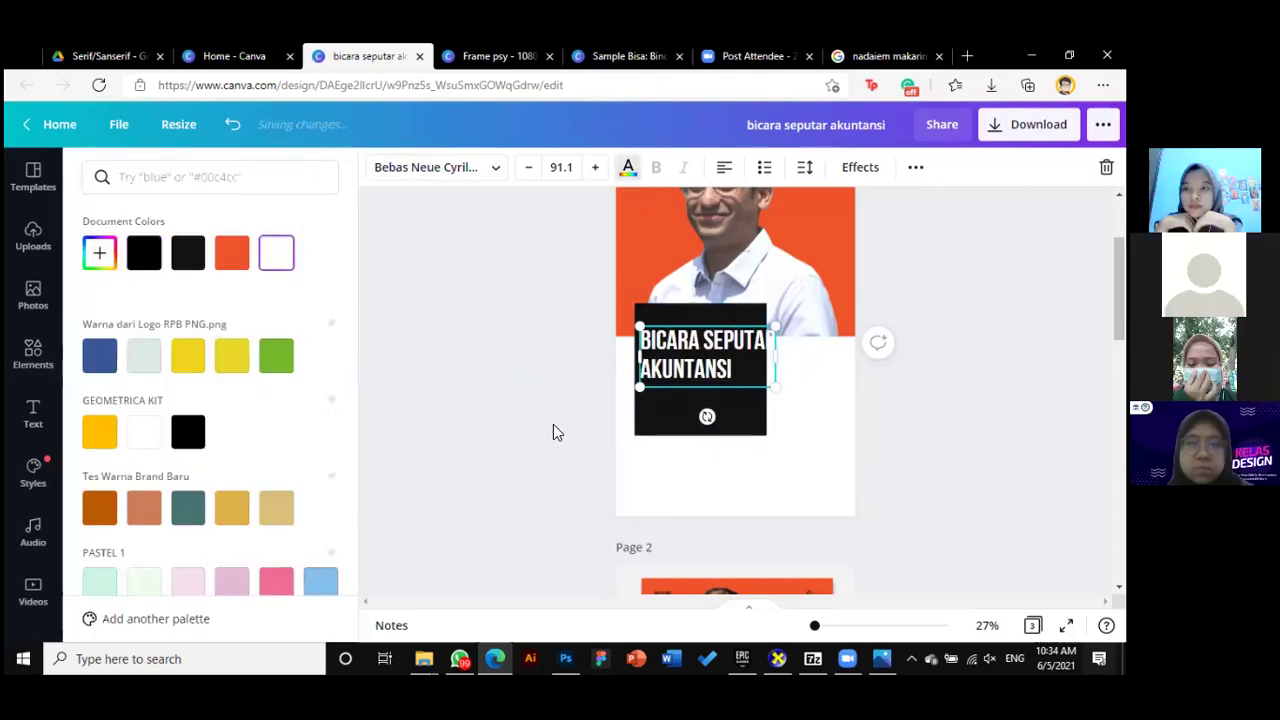
{"action": "left_click", "coordinate": [760, 420]}
{"action": "left_click_drag", "start_coordinate": [764, 370], "coordinate": [794, 370]}
{"action": "left_click_drag", "start_coordinate": [704, 334], "coordinate": [711, 320]}
{"action": "left_click", "coordinate": [725, 315]}
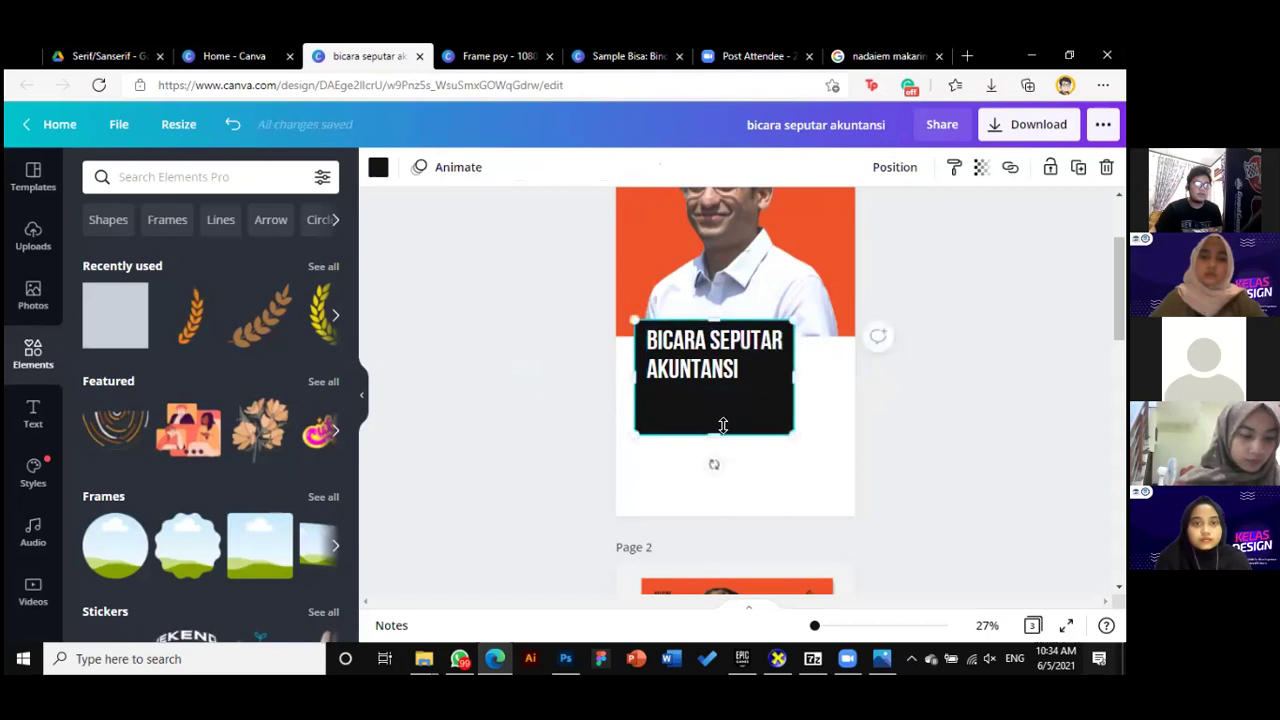
{"action": "left_click_drag", "start_coordinate": [720, 431], "coordinate": [723, 358]}
{"action": "left_click", "coordinate": [951, 589]}
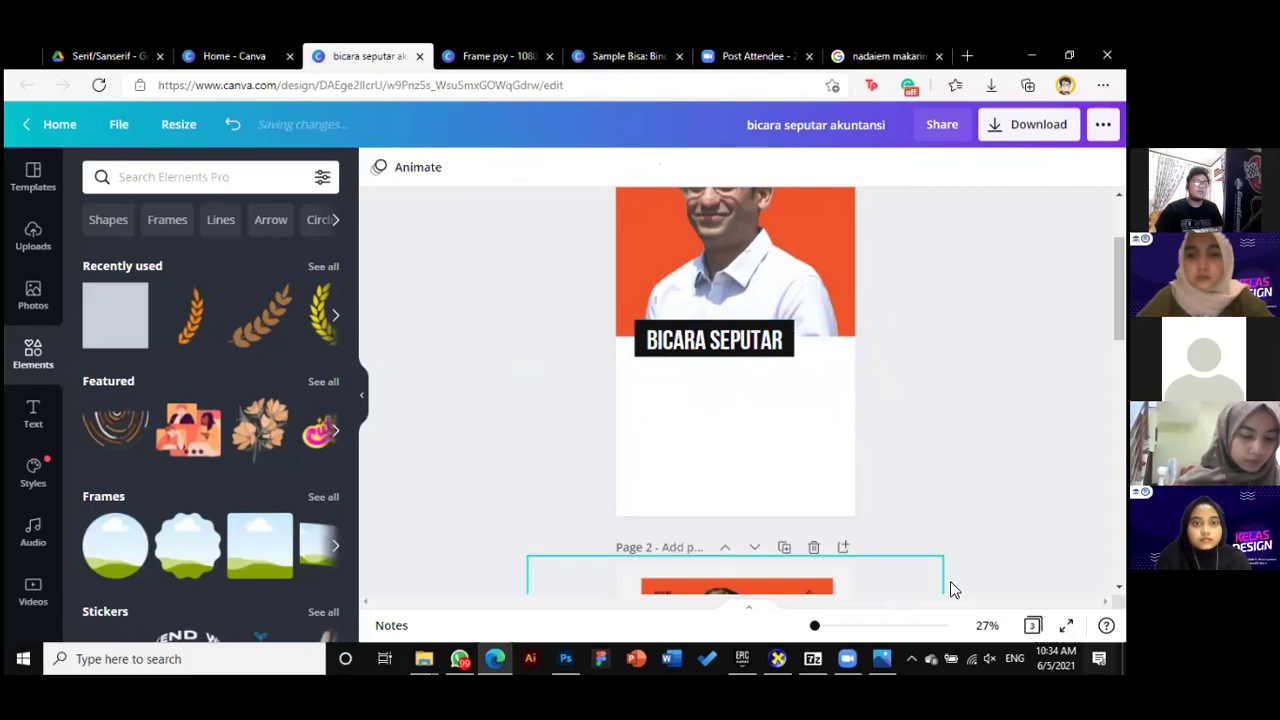
Move a second black bar beneath the 'BICARA SEPUTAR' strip, undoing the stray duplicate and widening
{"action": "scroll", "coordinate": [918, 468], "scroll_direction": "up", "scroll_amount": 3}
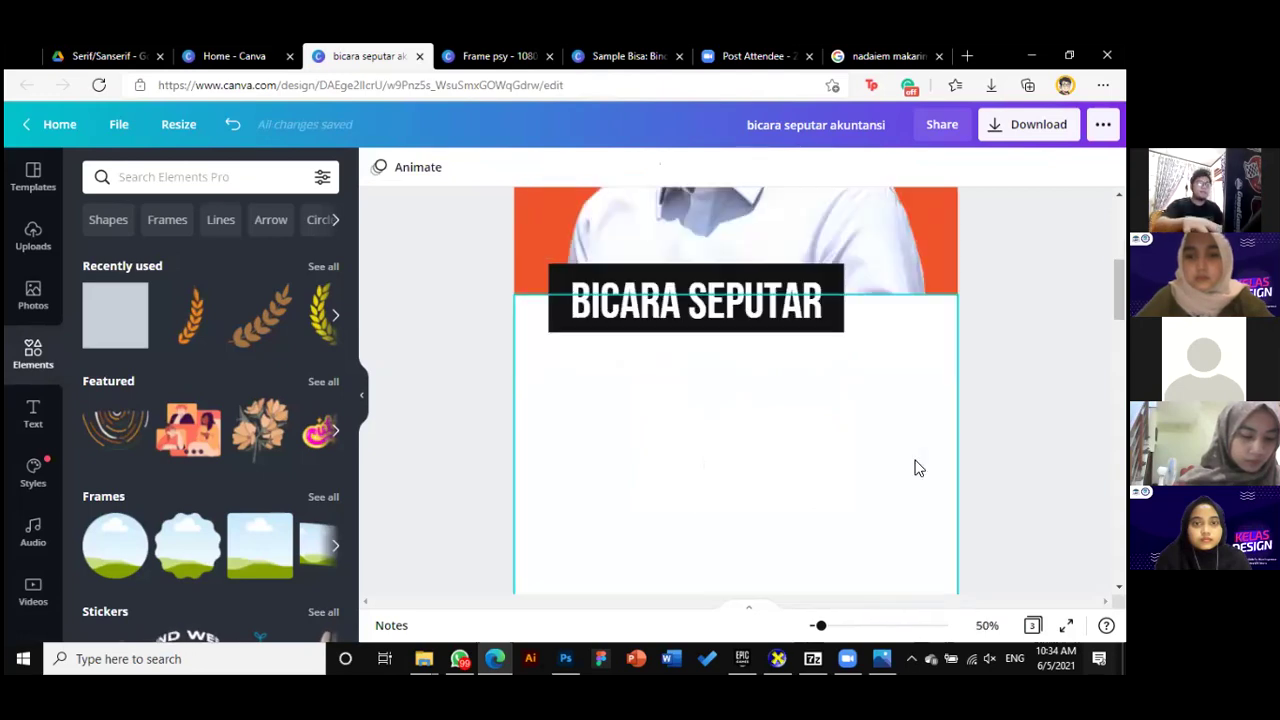
{"action": "scroll", "coordinate": [918, 472], "scroll_direction": "up", "scroll_amount": 1}
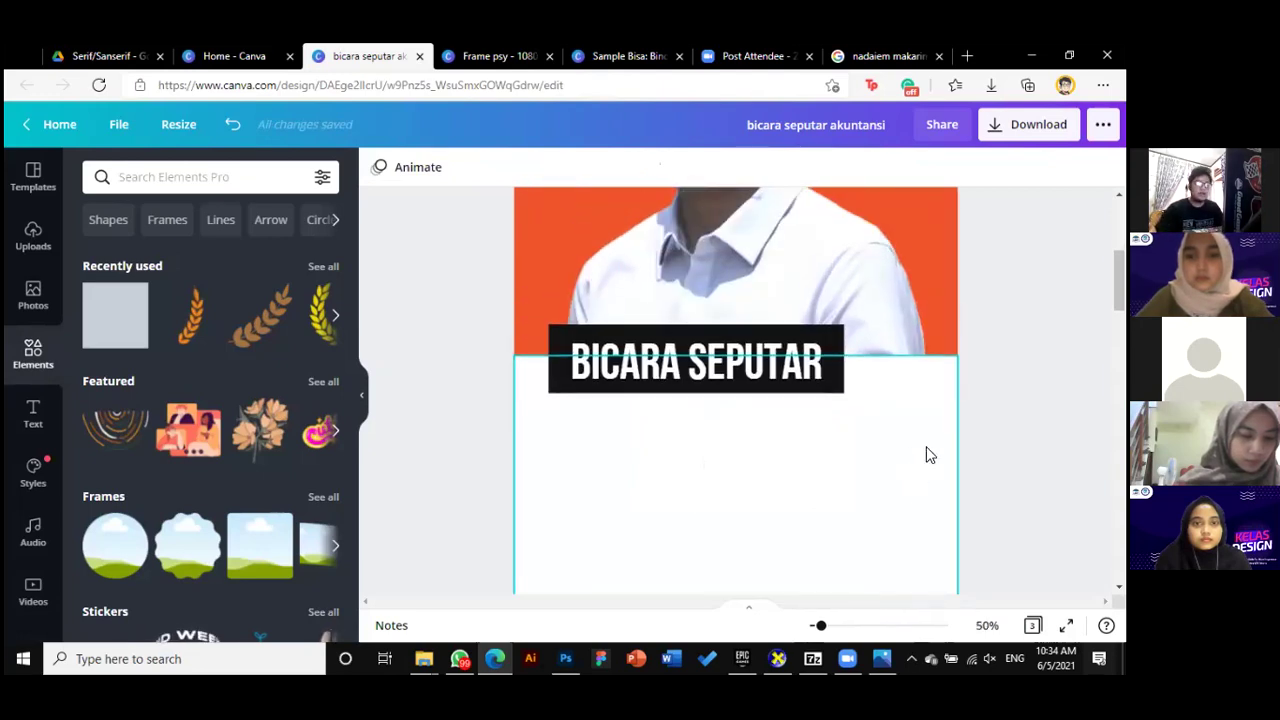
{"action": "left_click", "coordinate": [823, 332]}
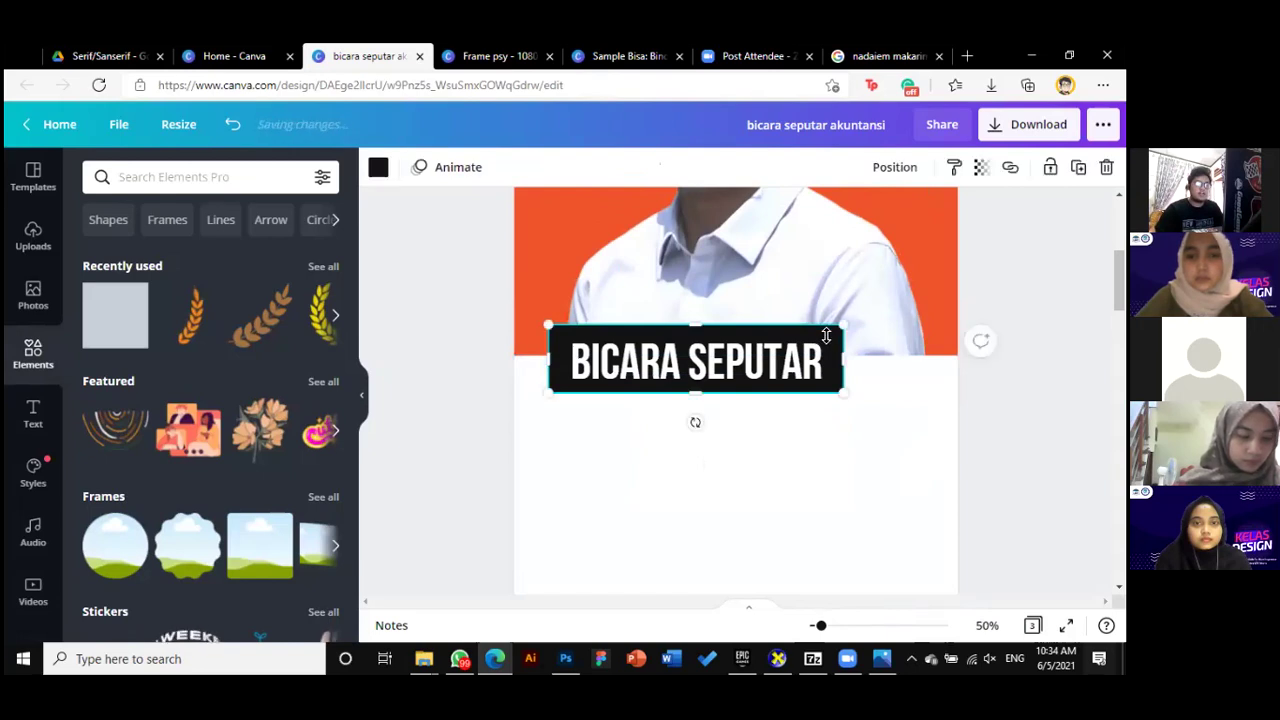
{"action": "left_click_drag", "start_coordinate": [843, 326], "coordinate": [834, 332]}
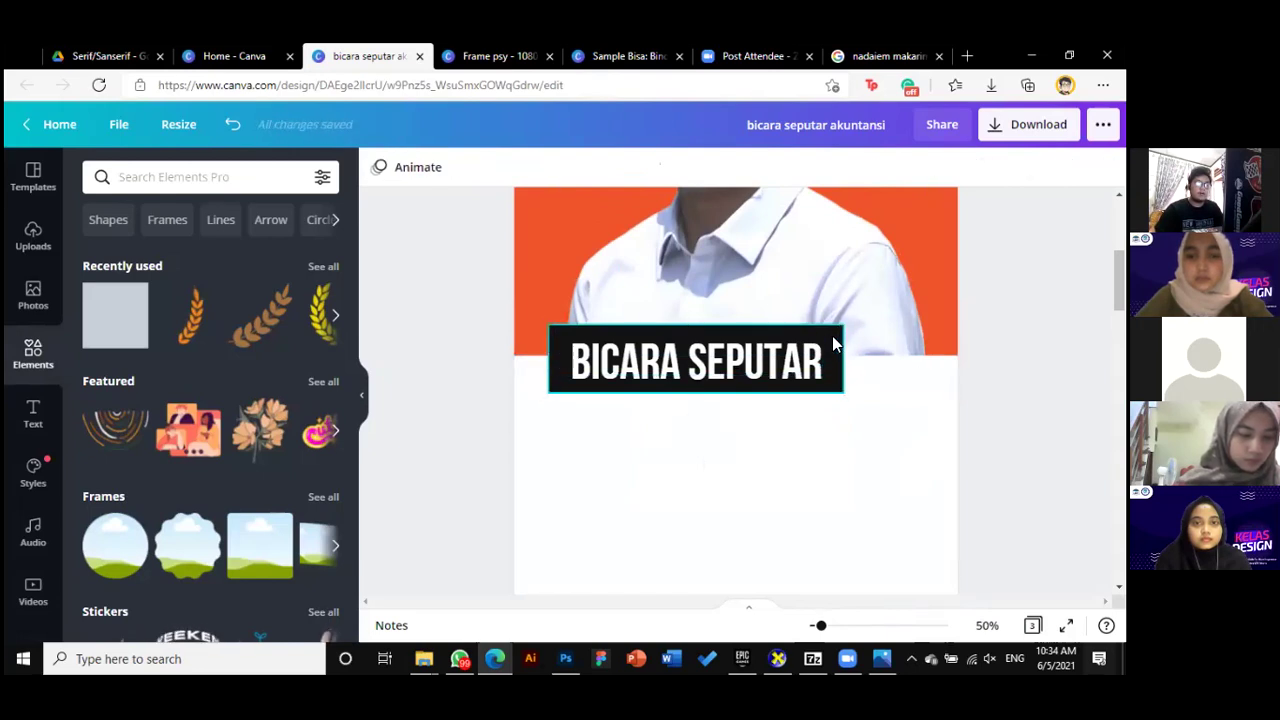
{"action": "left_click", "coordinate": [832, 340]}
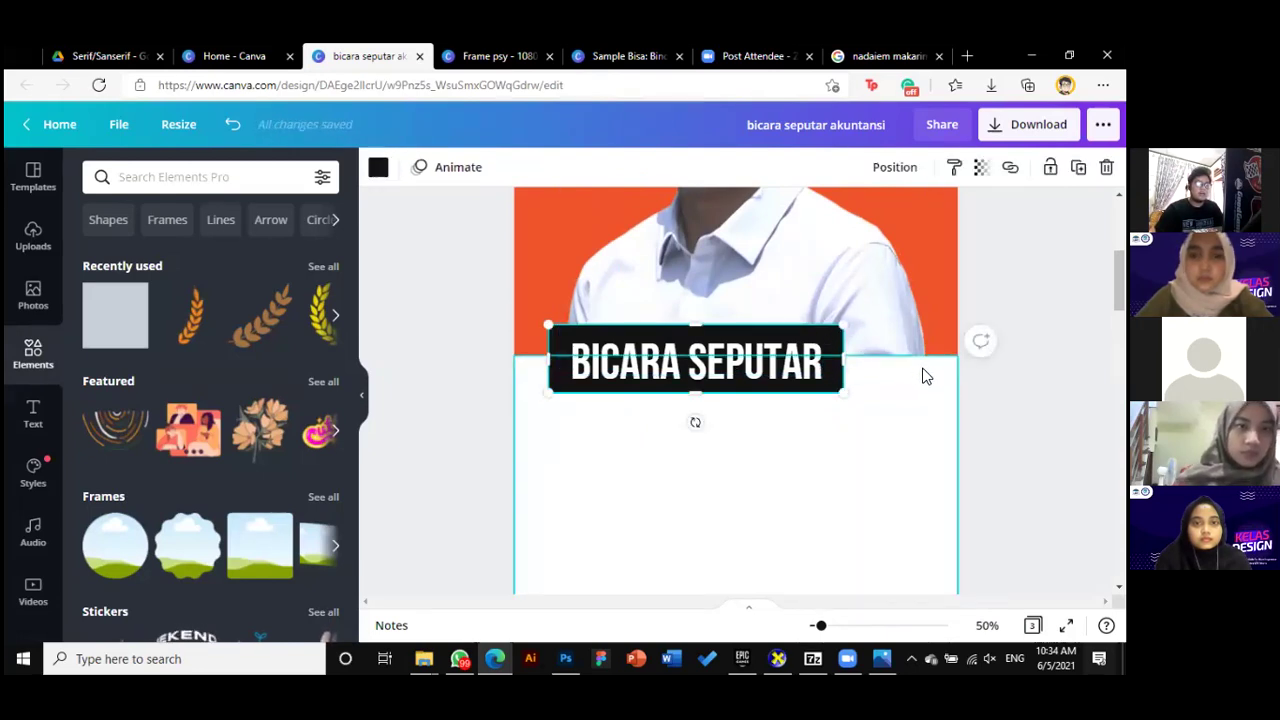
{"action": "key", "text": "ctrl+d"}
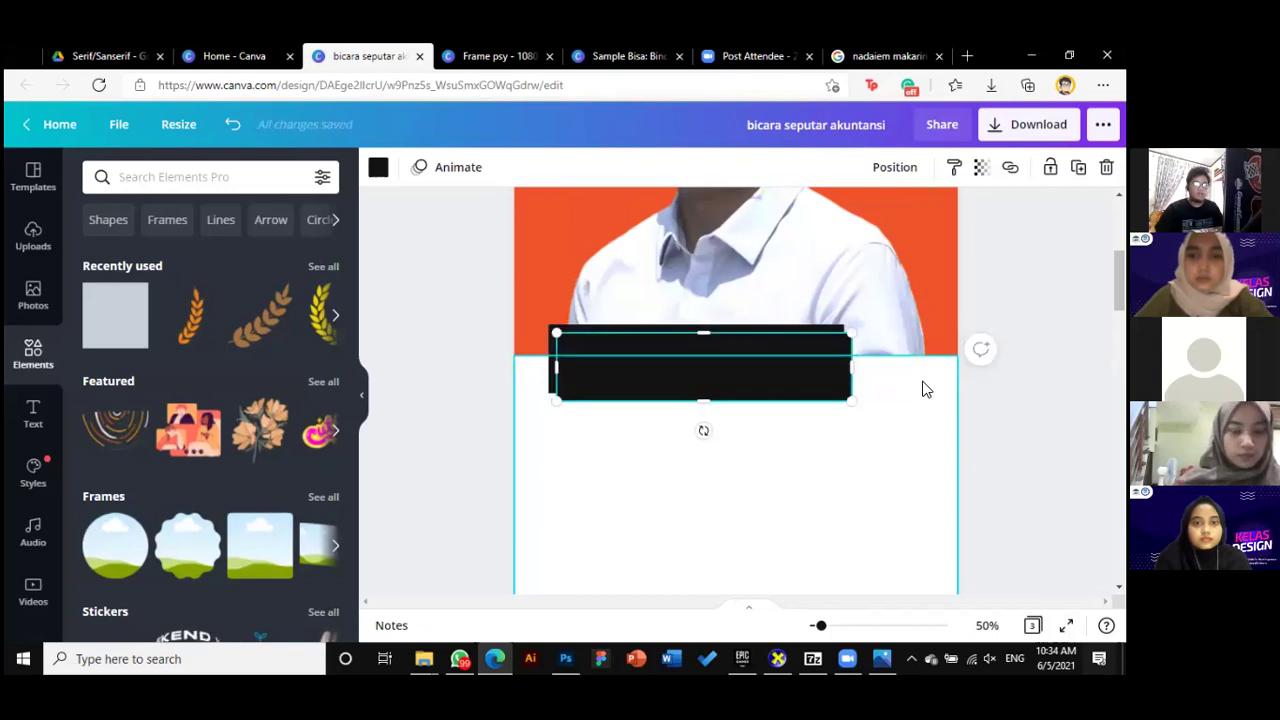
{"action": "key", "text": "ctrl+z"}
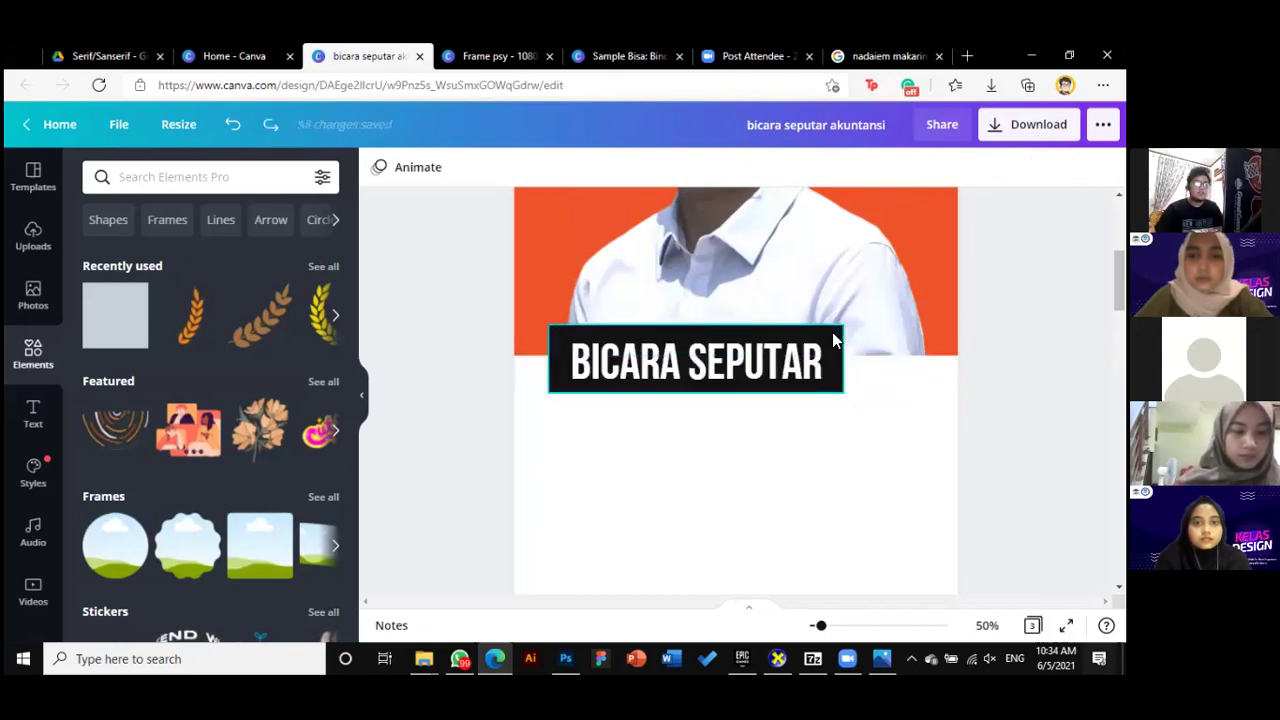
{"action": "left_click", "coordinate": [834, 340]}
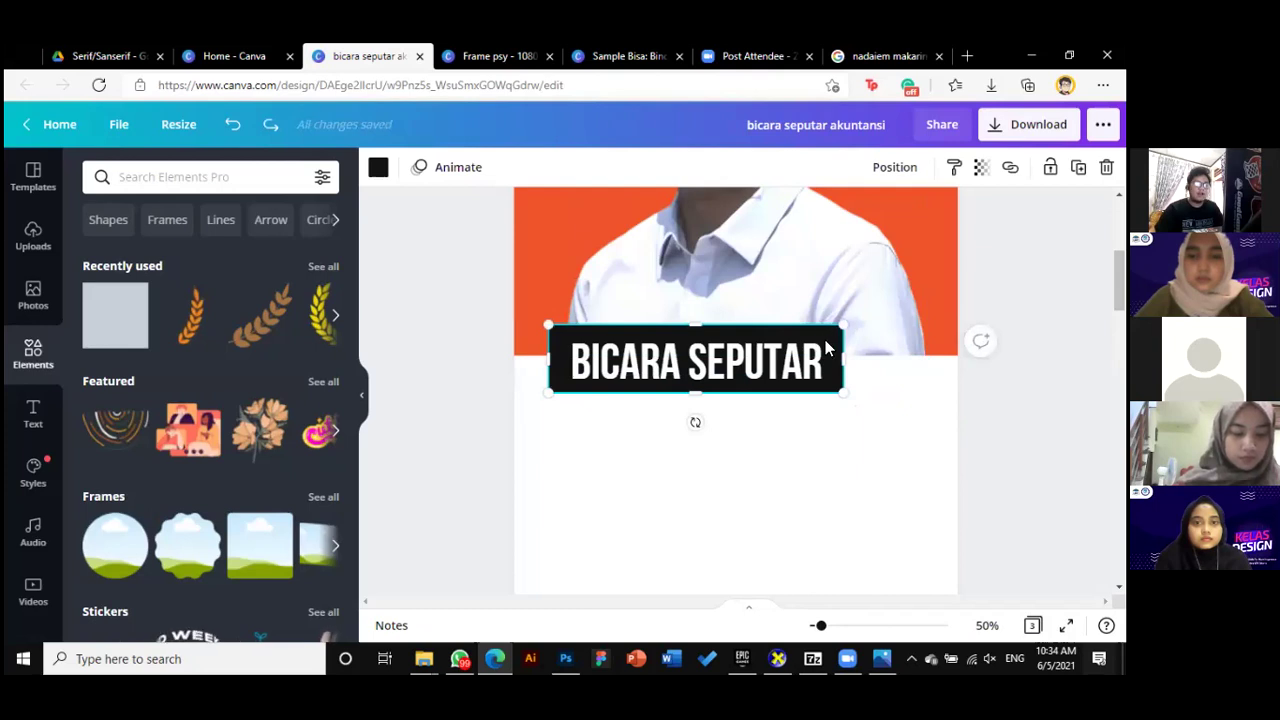
{"action": "left_click_drag", "start_coordinate": [840, 358], "coordinate": [845, 358]}
{"action": "key", "text": "ctrl+z"}
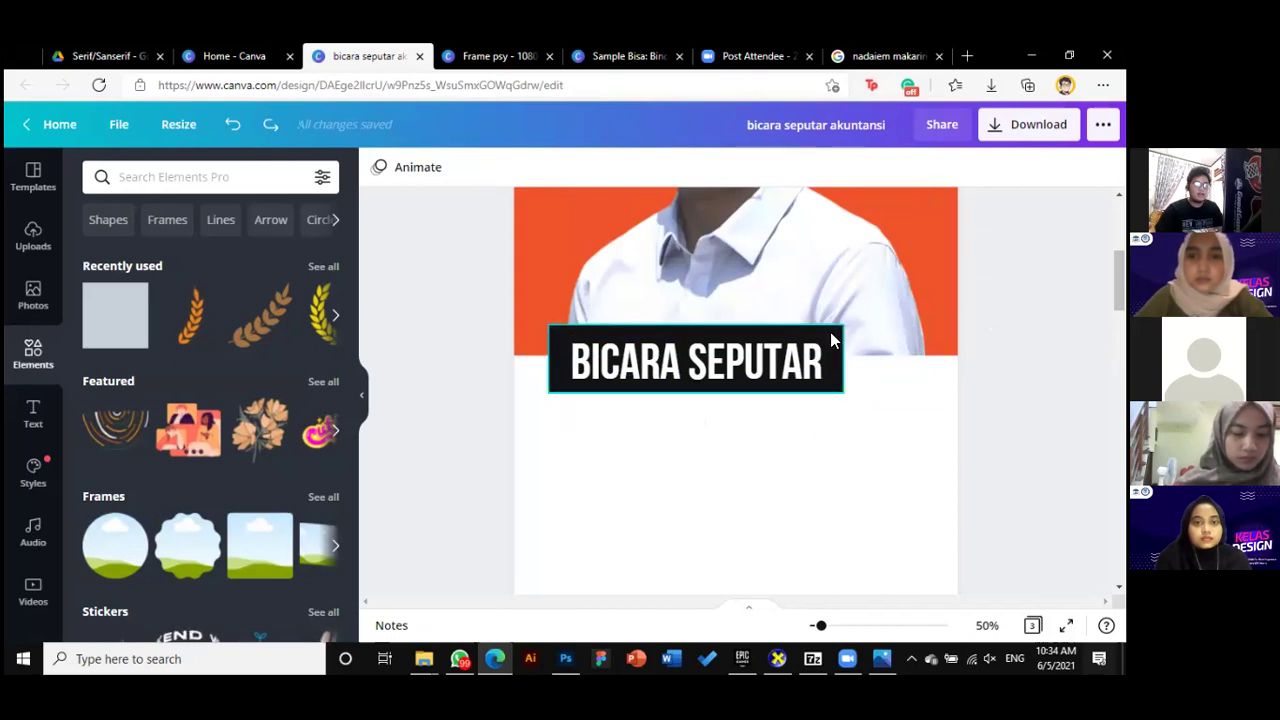
{"action": "left_click_drag", "start_coordinate": [830, 340], "coordinate": [851, 453]}
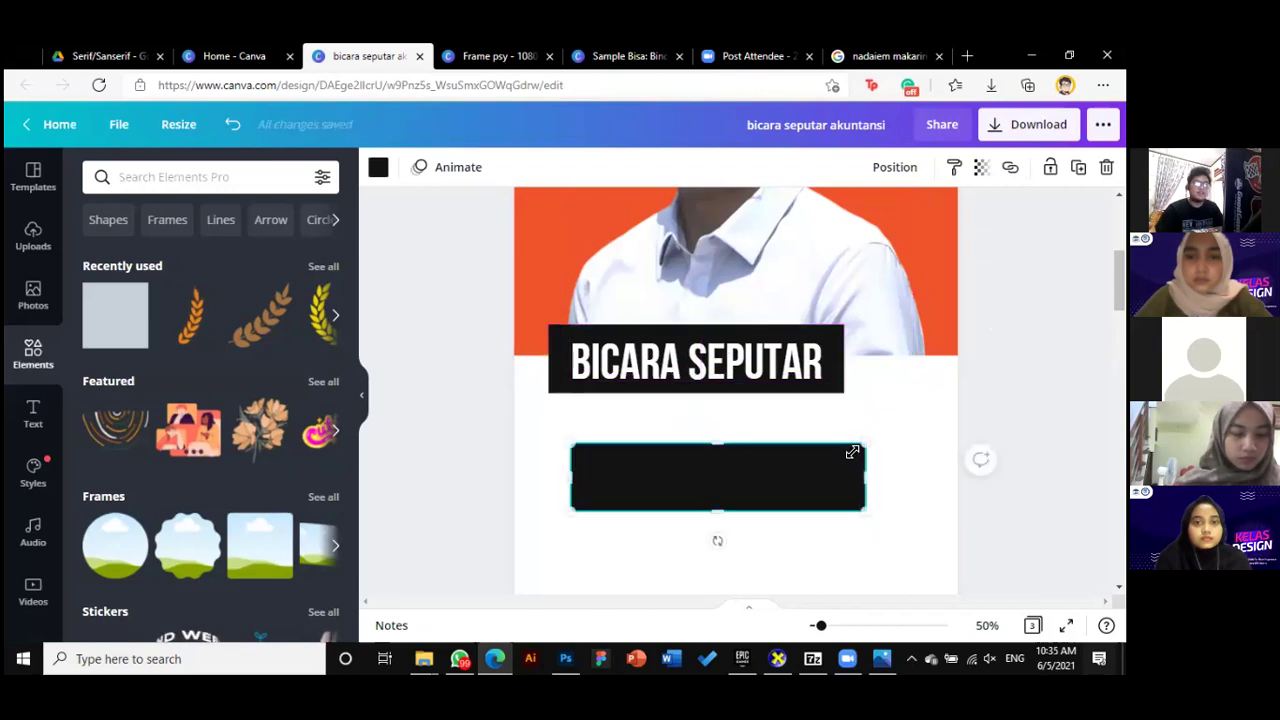
Resize the title text box so 'AKUNTANSI' wraps onto its own second line
{"action": "key", "text": "ctrl+z"}
{"action": "scroll", "coordinate": [847, 372], "scroll_direction": "down", "scroll_amount": 2}
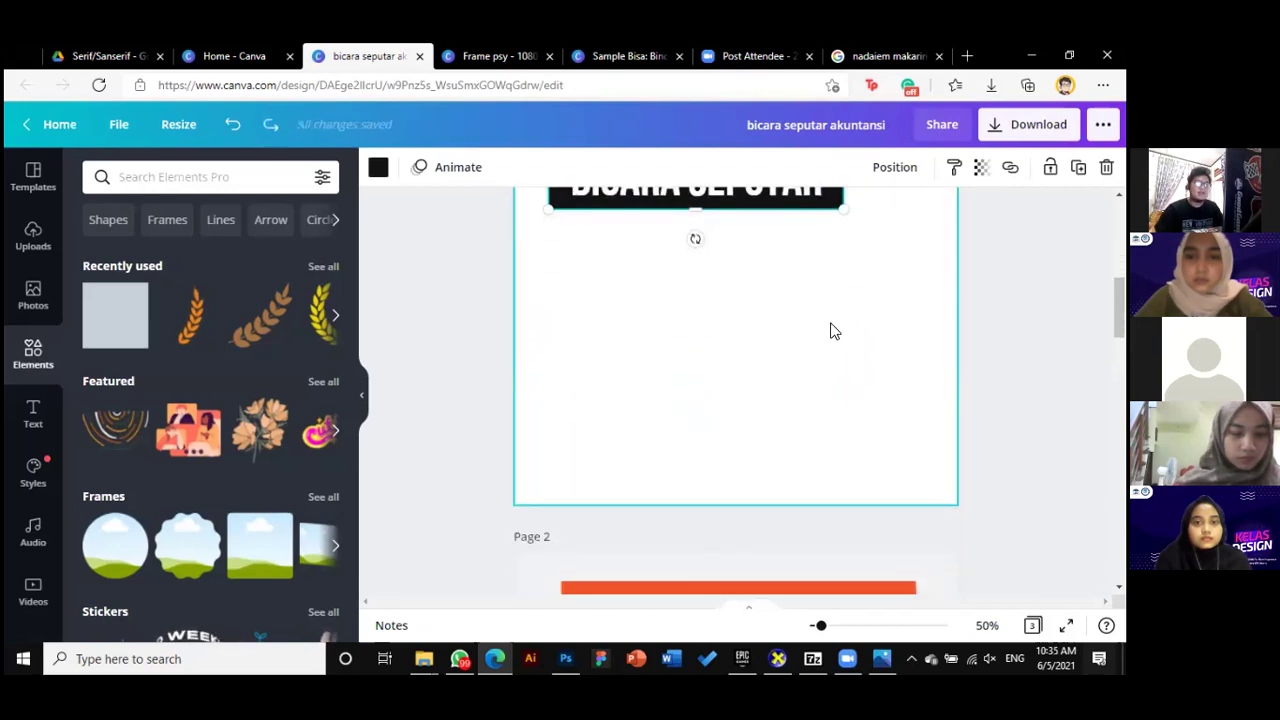
{"action": "scroll", "coordinate": [830, 331], "scroll_direction": "up", "scroll_amount": 1}
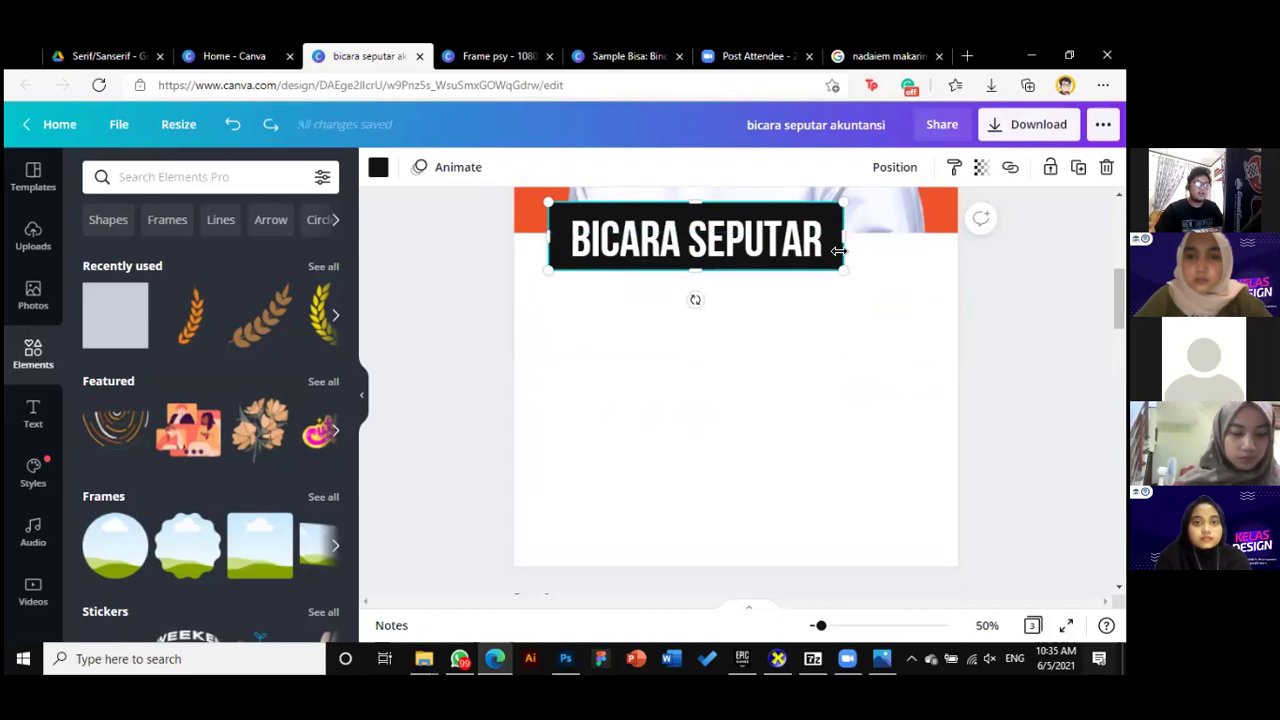
{"action": "left_click_drag", "start_coordinate": [845, 241], "coordinate": [829, 287]}
{"action": "key", "text": "Escape"}
{"action": "key", "text": "ctrl+z"}
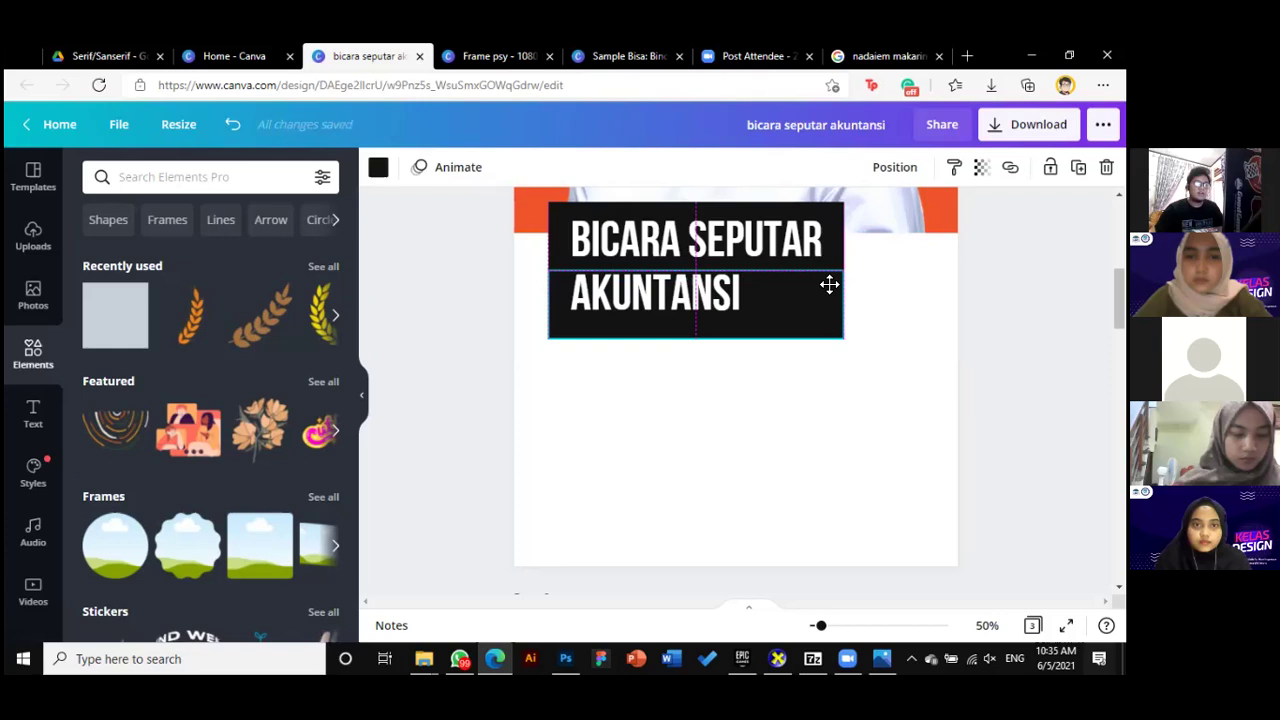
Trim the lower black block's height and width to fit behind 'AKUNTANSI'
{"action": "left_click", "coordinate": [825, 319]}
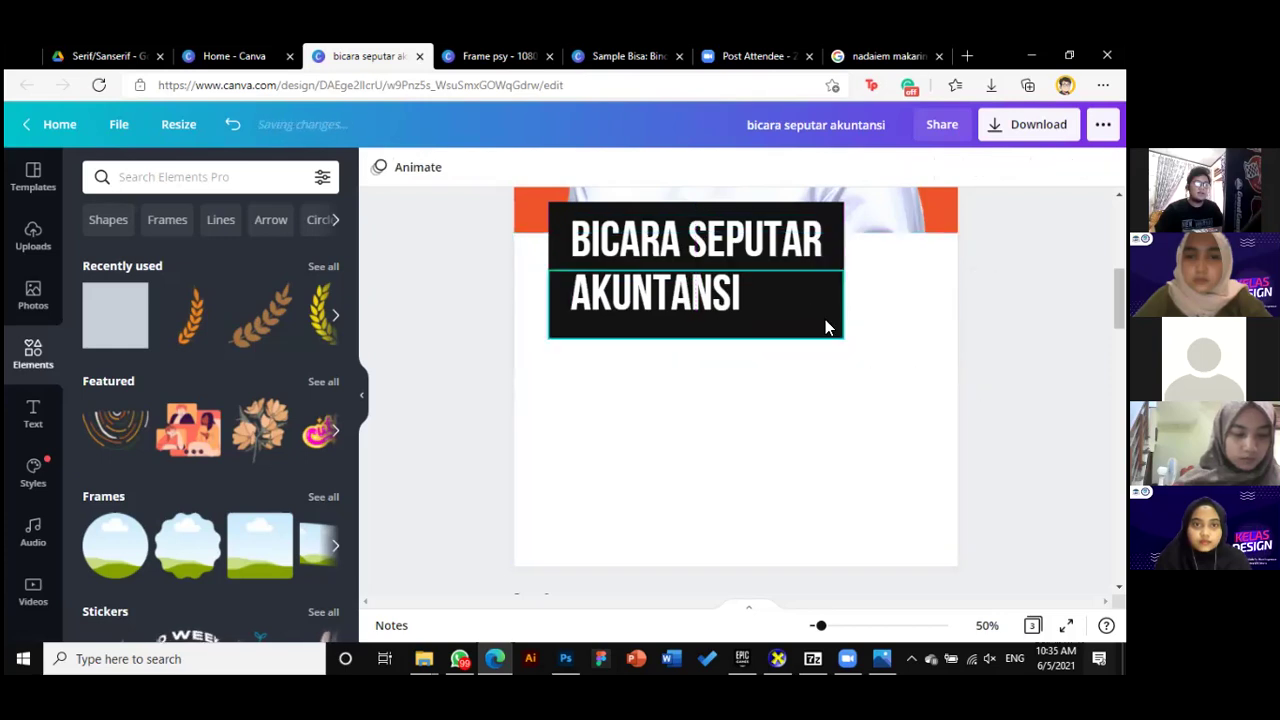
{"action": "left_click", "coordinate": [791, 297]}
{"action": "left_click", "coordinate": [880, 323]}
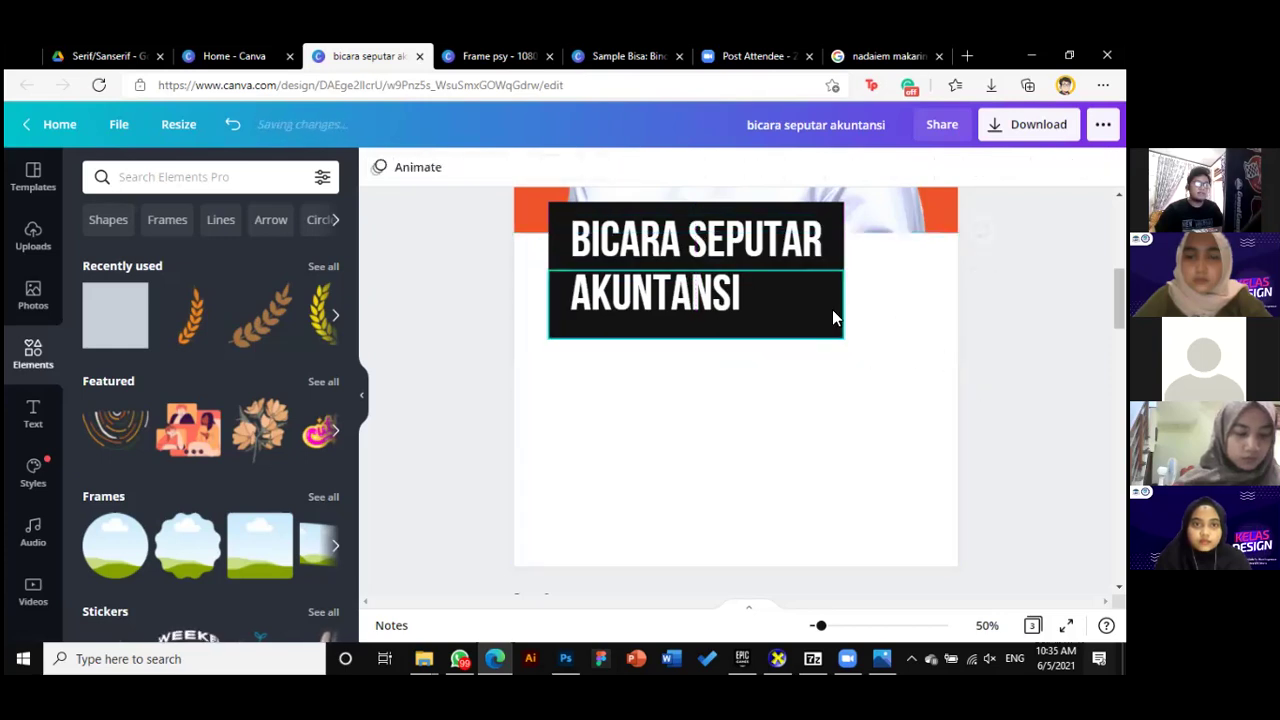
{"action": "left_click", "coordinate": [832, 309]}
{"action": "left_click_drag", "start_coordinate": [695, 337], "coordinate": [695, 326]}
{"action": "left_click", "coordinate": [533, 246]}
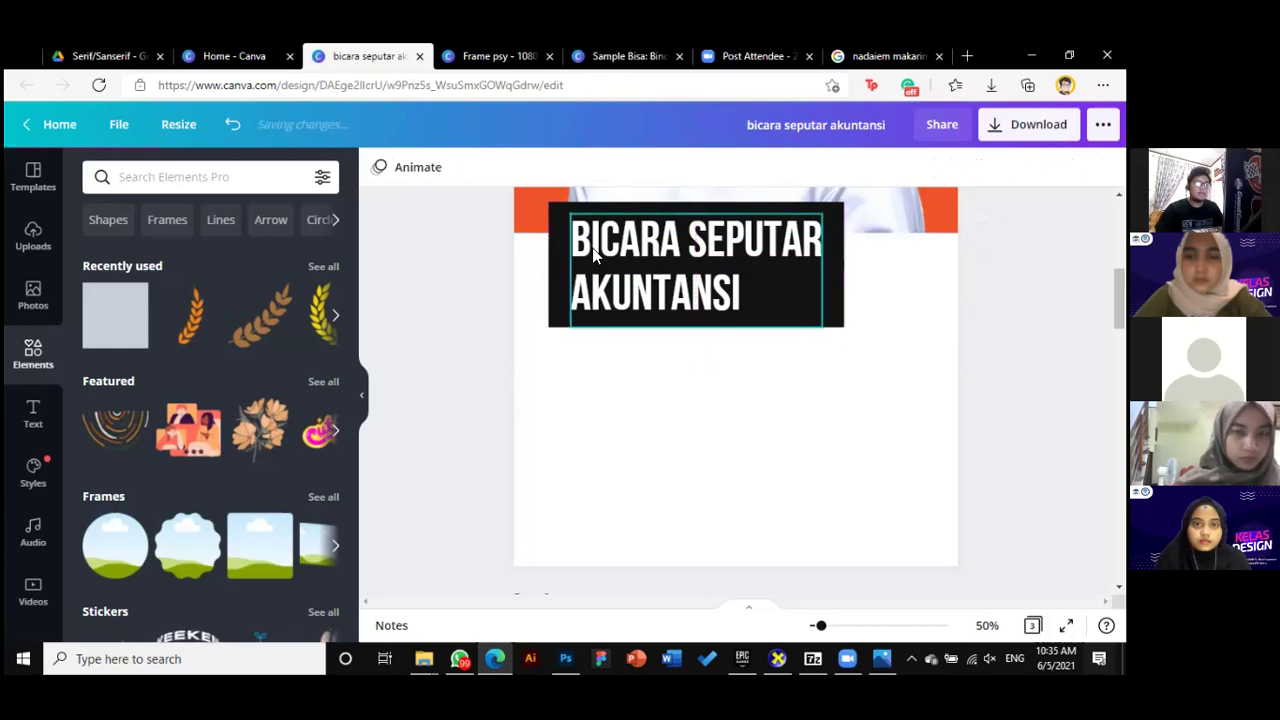
{"action": "left_click", "coordinate": [826, 320]}
{"action": "left_click_drag", "start_coordinate": [845, 296], "coordinate": [762, 296]}
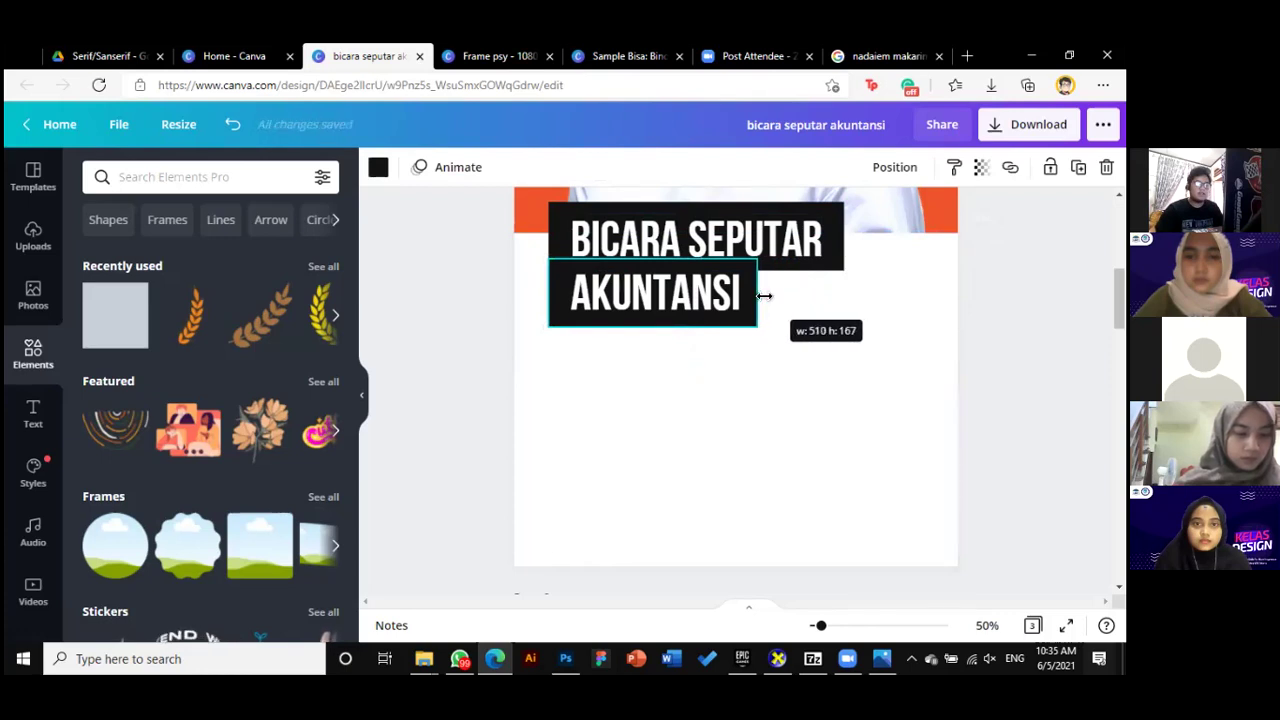
{"action": "left_click", "coordinate": [651, 354]}
Fine-tune the AKUNTANSI block to 510 × 167 and zoom out to view the poster
{"action": "scroll", "coordinate": [735, 390], "scroll_direction": "up", "scroll_amount": 2}
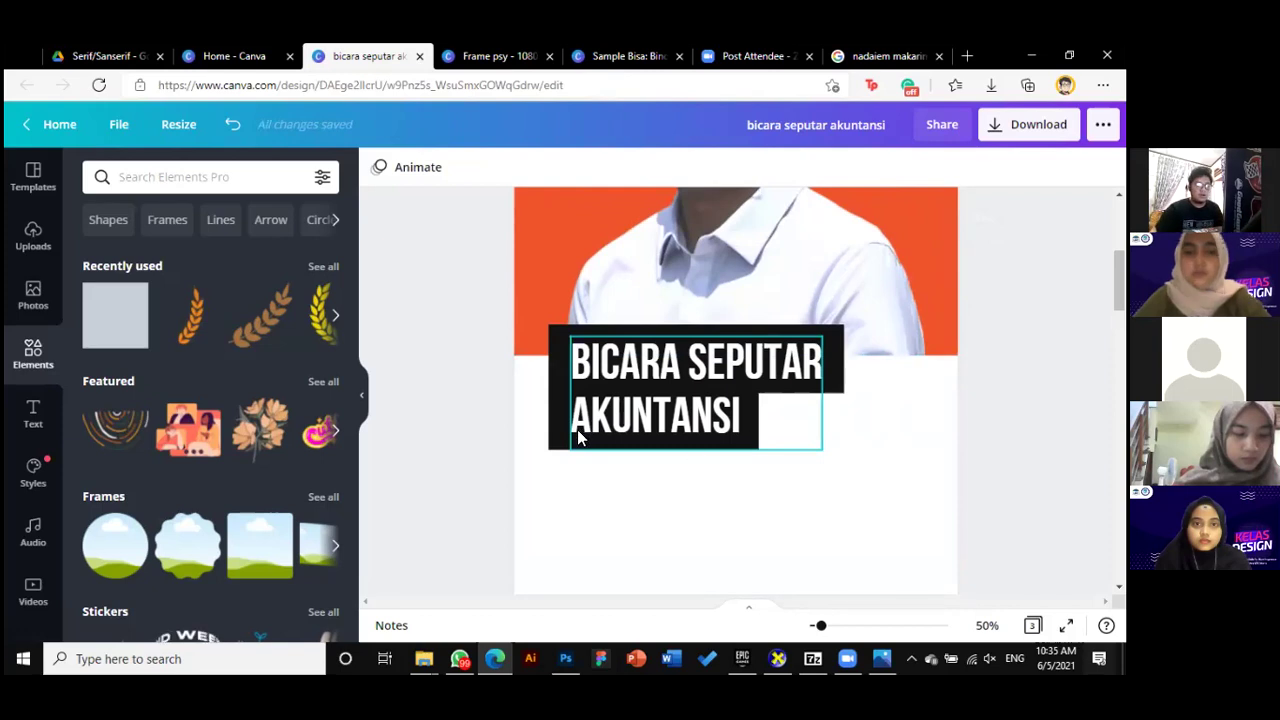
{"action": "left_click", "coordinate": [577, 429]}
{"action": "left_click_drag", "start_coordinate": [758, 418], "coordinate": [765, 415]}
{"action": "left_click", "coordinate": [654, 477]}
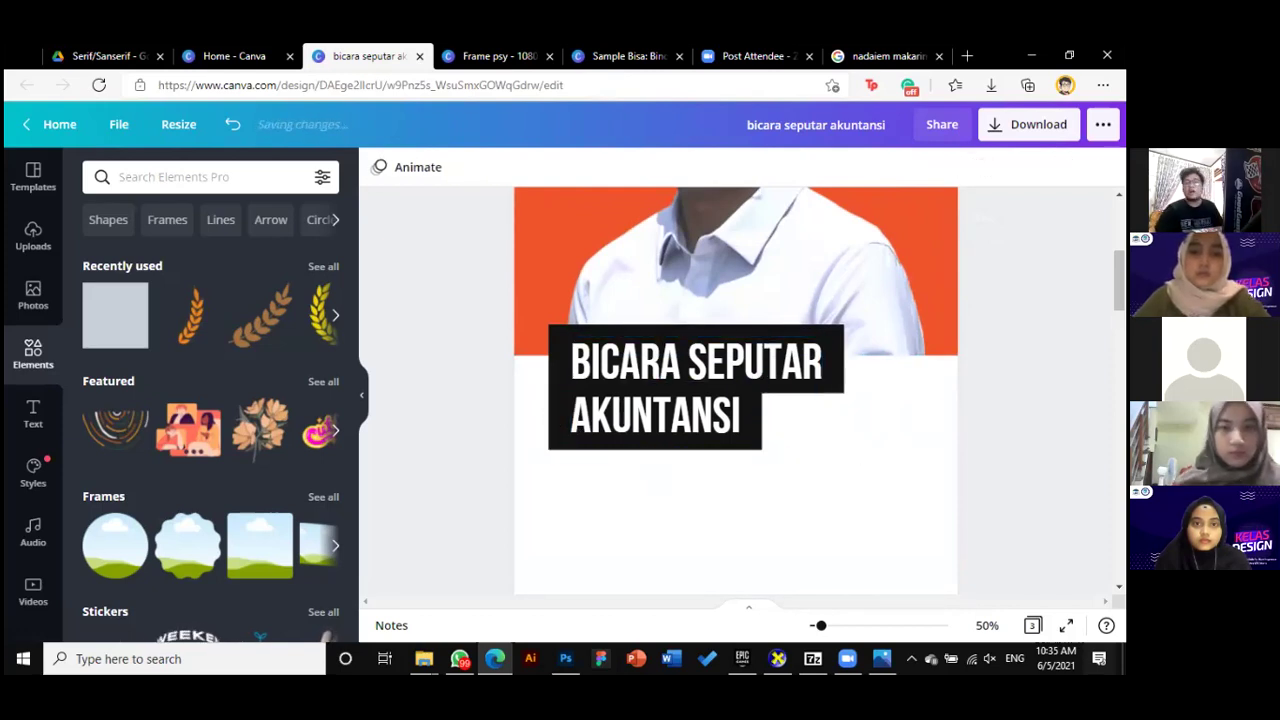
{"action": "left_click_drag", "start_coordinate": [820, 625], "coordinate": [817, 627]}
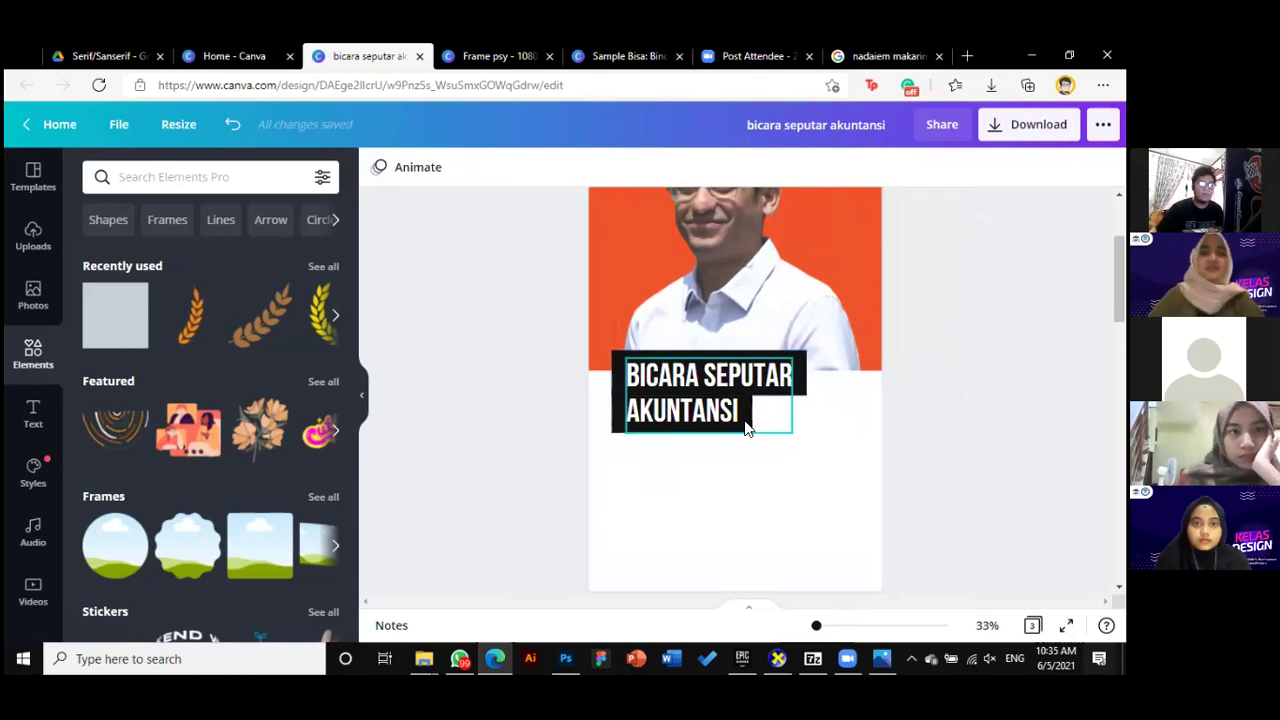
Set the two-line title in bold Bebas Neue instead of Bebas Neue Cyrillic
{"action": "left_click", "coordinate": [670, 418]}
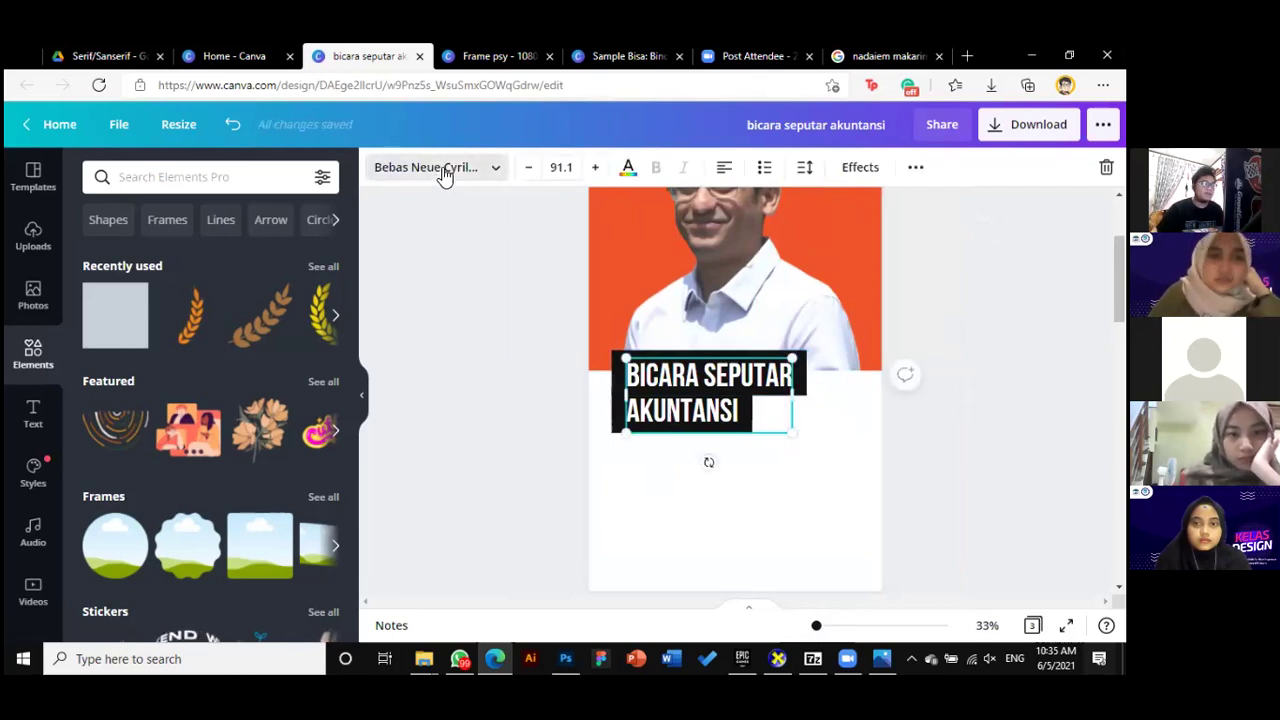
{"action": "left_click", "coordinate": [437, 168]}
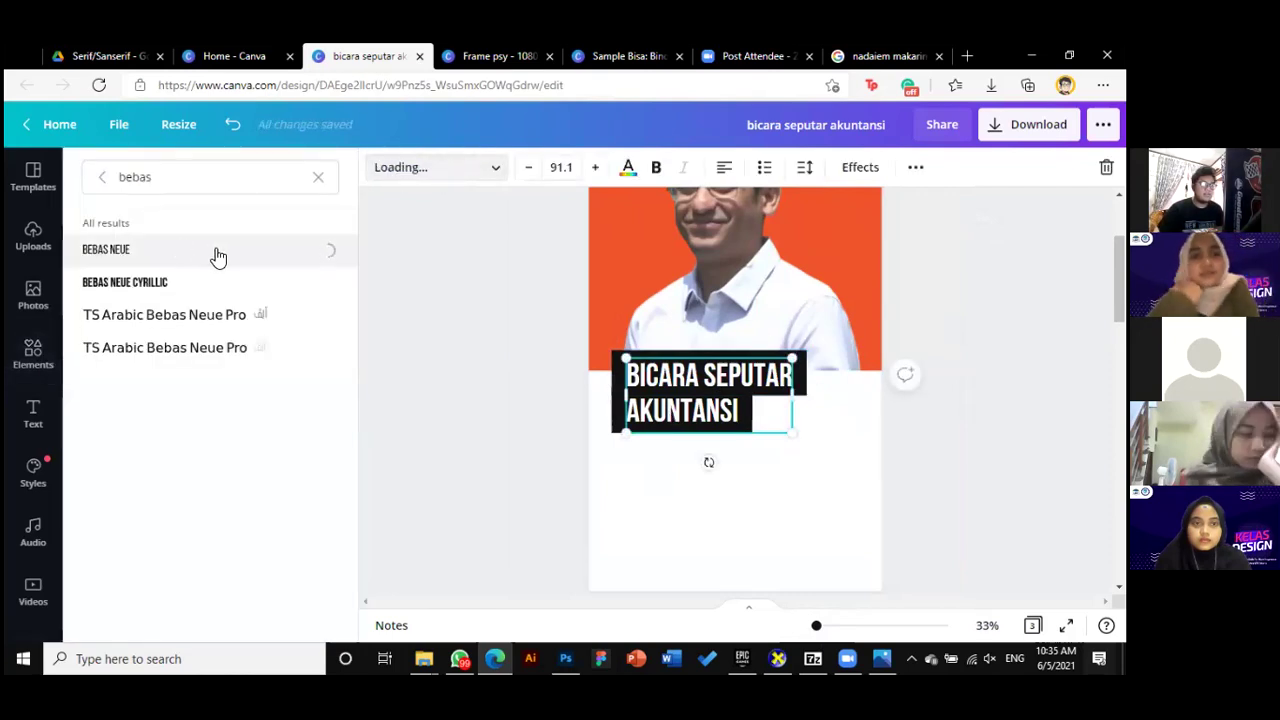
{"action": "left_click", "coordinate": [655, 170]}
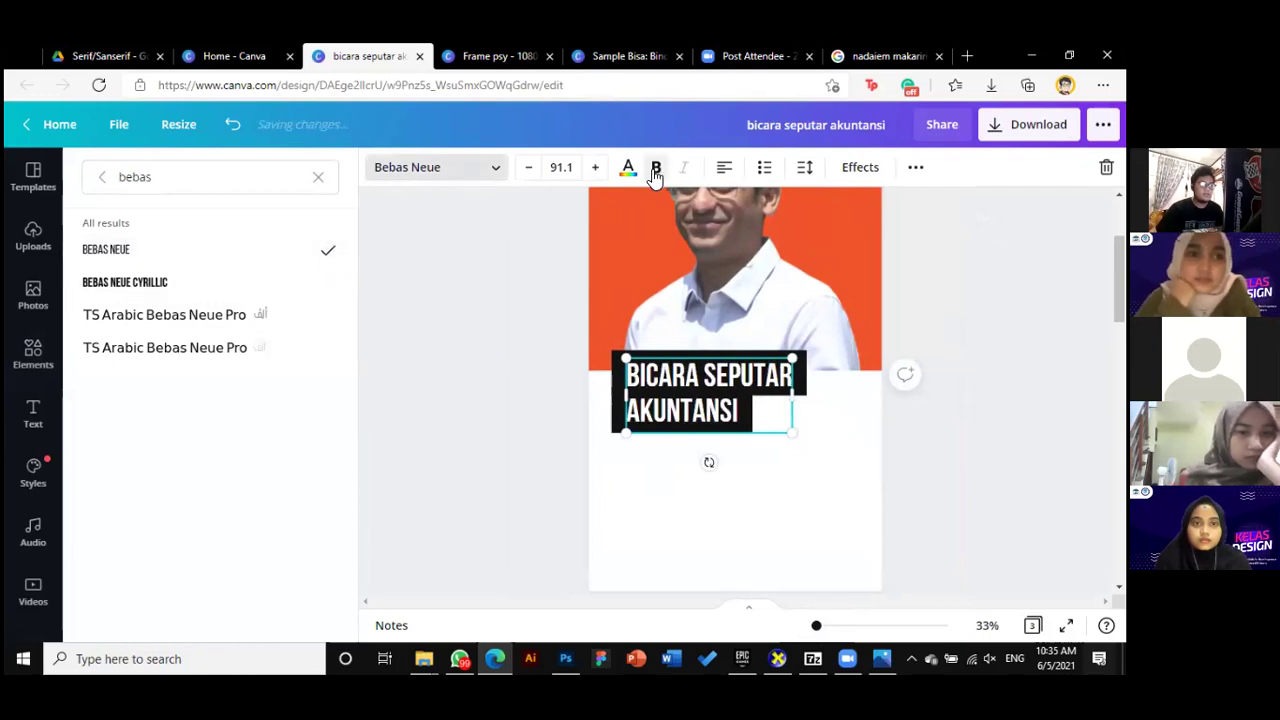
{"action": "left_click", "coordinate": [939, 437]}
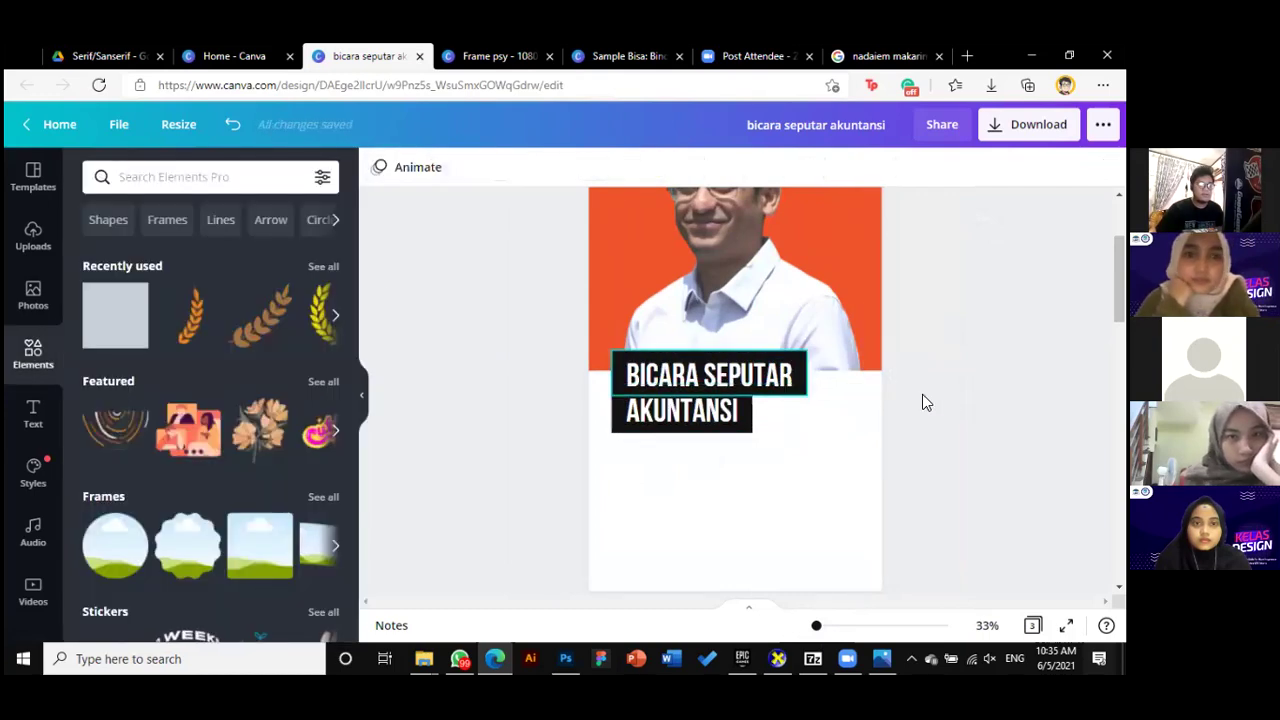
Fit the title text box to the black blocks and zoom to 62% on the title
{"action": "left_click", "coordinate": [795, 376]}
{"action": "left_click_drag", "start_coordinate": [803, 373], "coordinate": [801, 373]}
{"action": "left_click", "coordinate": [903, 366]}
{"action": "left_click_drag", "start_coordinate": [816, 625], "coordinate": [824, 625]}
{"action": "left_click_drag", "start_coordinate": [566, 433], "coordinate": [562, 430]}
{"action": "left_click", "coordinate": [680, 500]}
{"action": "left_click", "coordinate": [713, 320]}
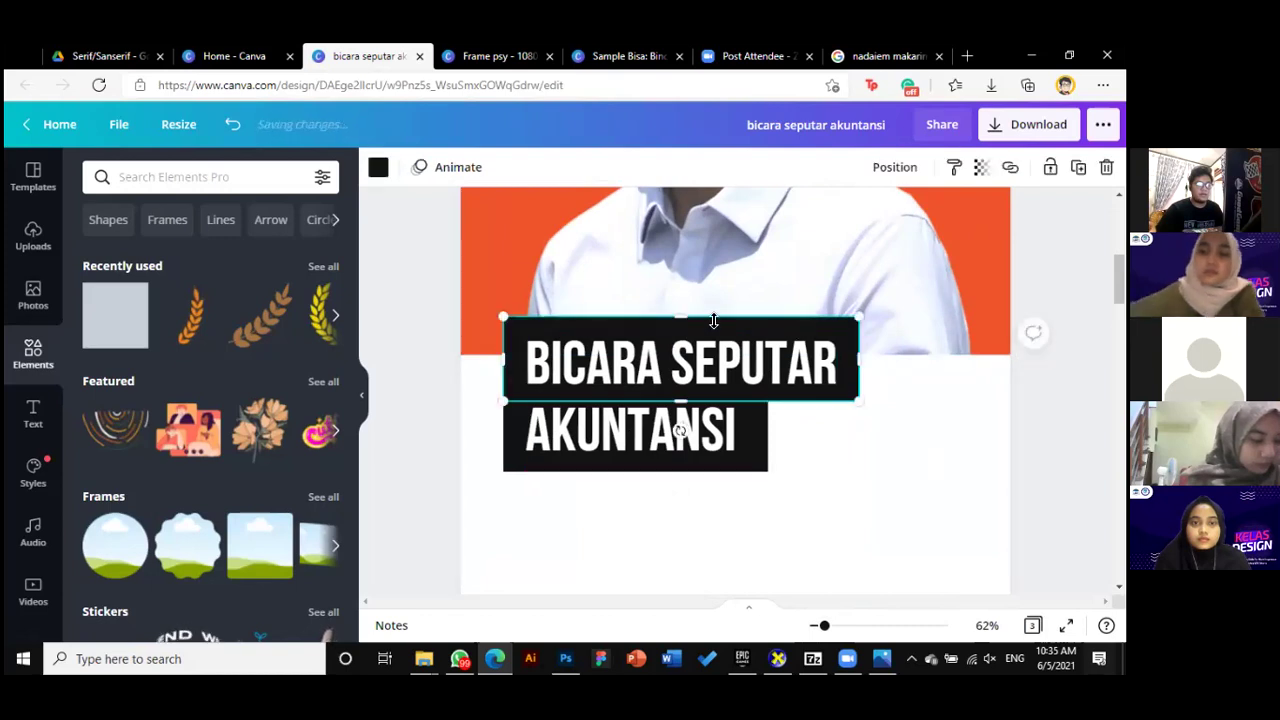
Lower the first-line black block's top edge slightly to sit behind the text
{"action": "left_click_drag", "start_coordinate": [678, 316], "coordinate": [678, 322]}
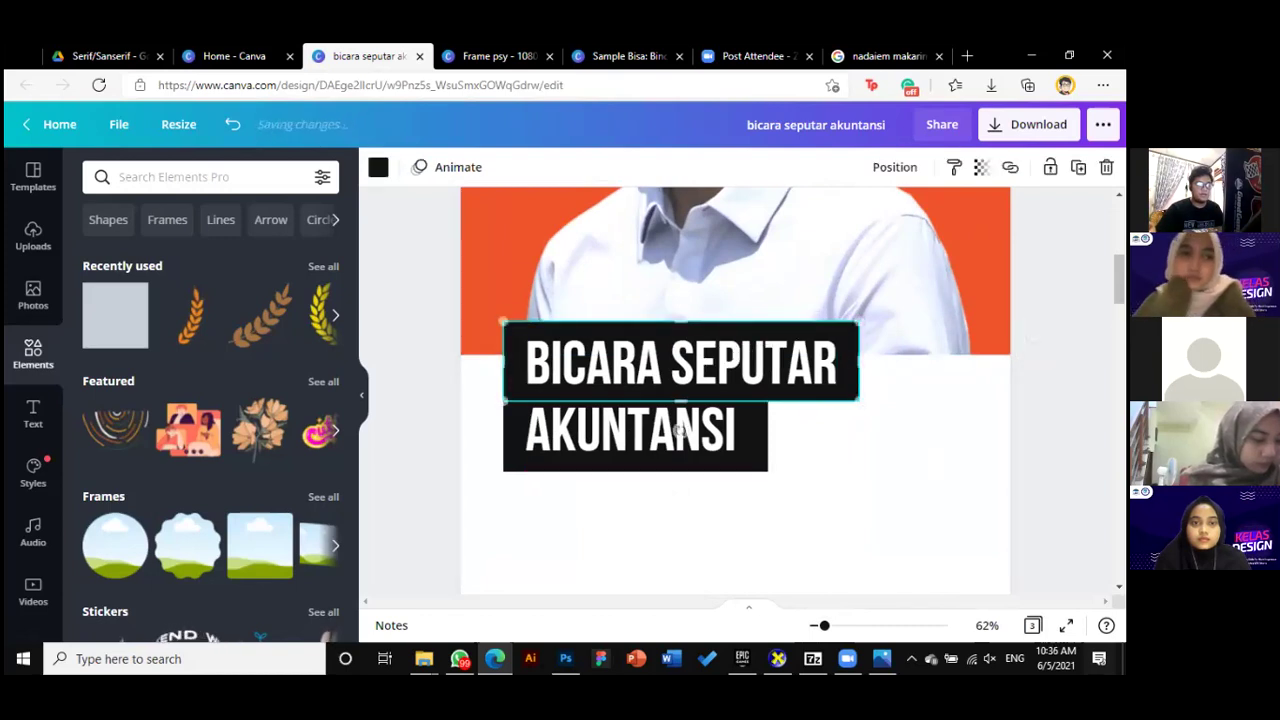
{"action": "left_click", "coordinate": [762, 472]}
{"action": "left_click", "coordinate": [508, 449]}
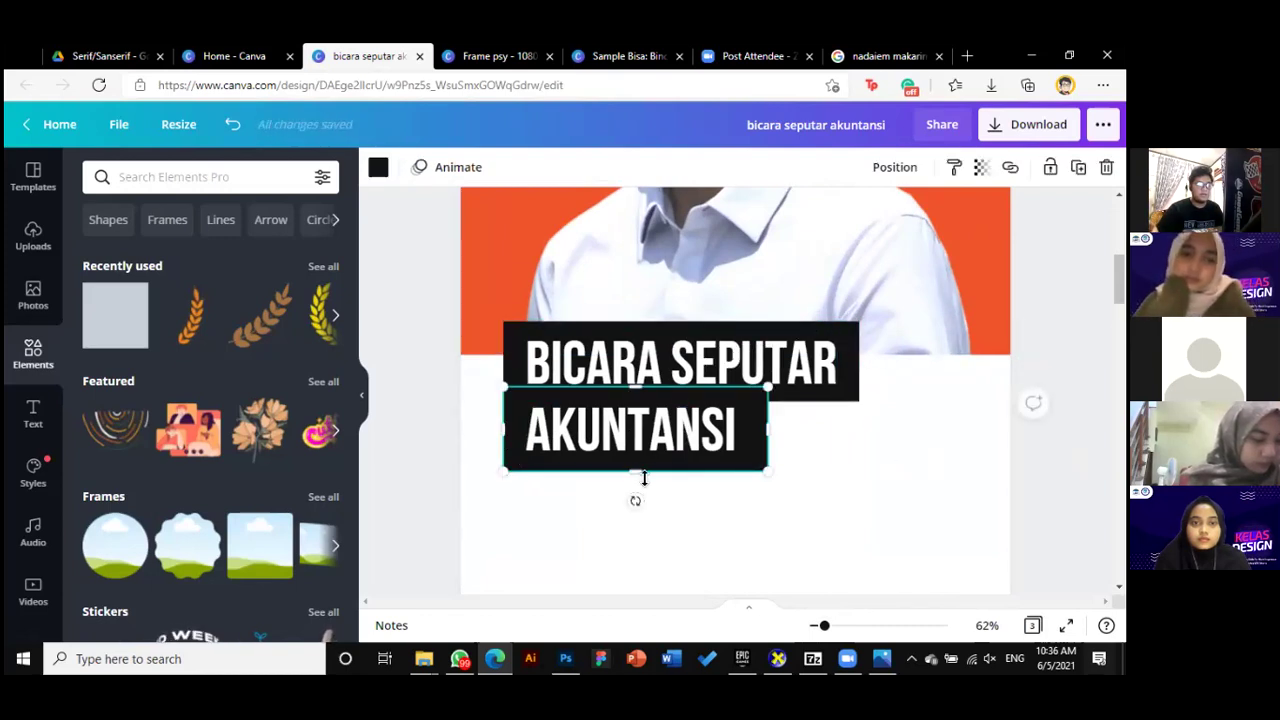
{"action": "left_click", "coordinate": [634, 512]}
{"action": "scroll", "coordinate": [735, 390], "scroll_direction": "up", "scroll_amount": 3}
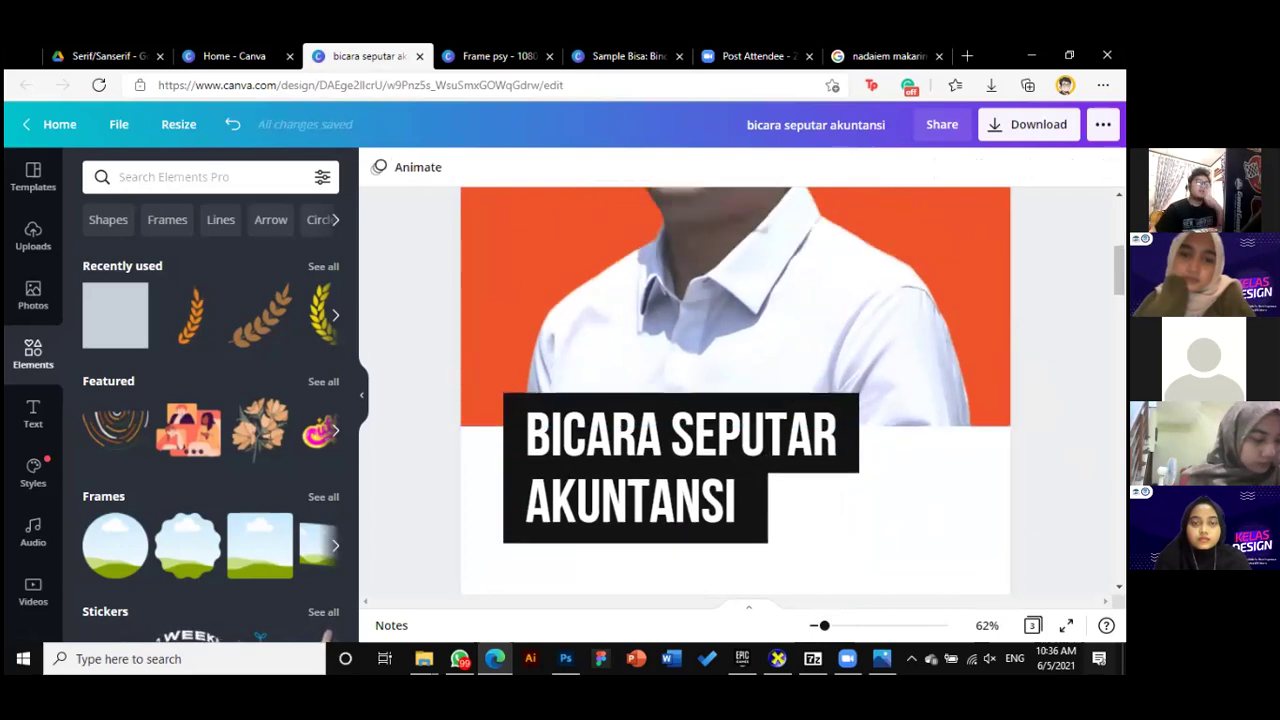
{"action": "scroll", "coordinate": [683, 425], "scroll_direction": "down", "scroll_amount": 2}
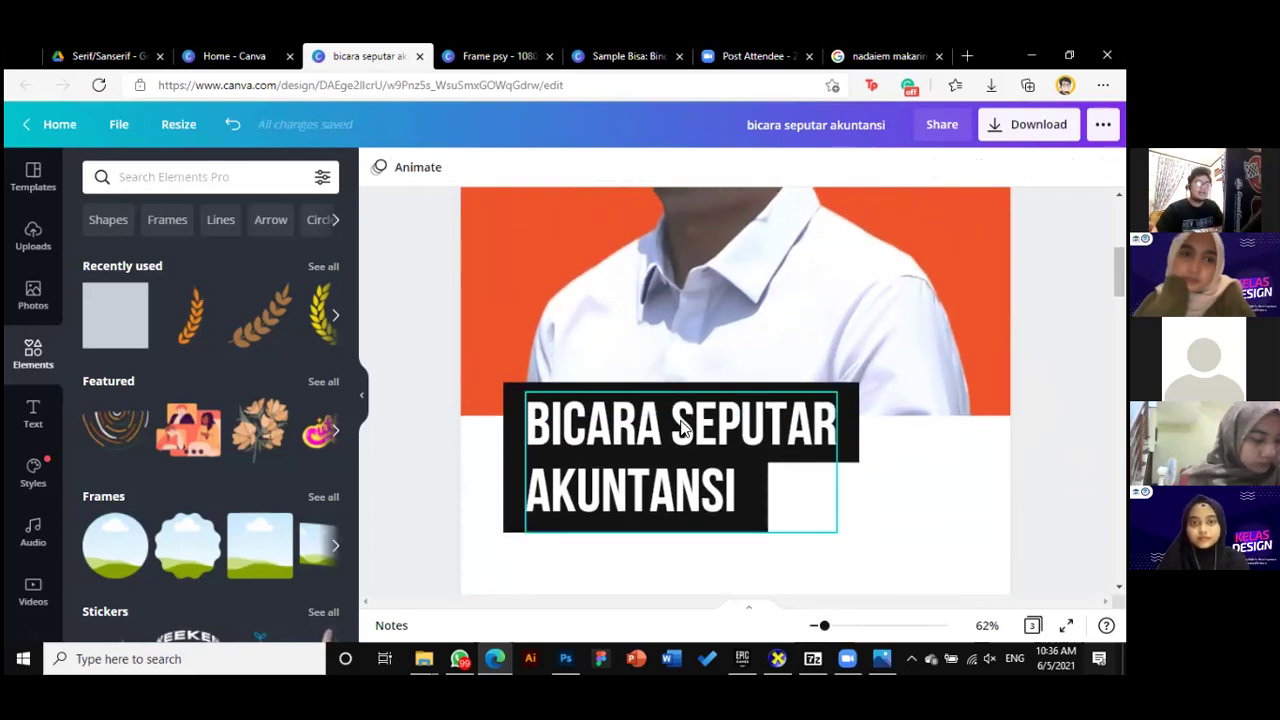
Alt-drag a copy of the white two-line title up over the portrait and select its text
{"action": "left_click", "coordinate": [710, 487]}
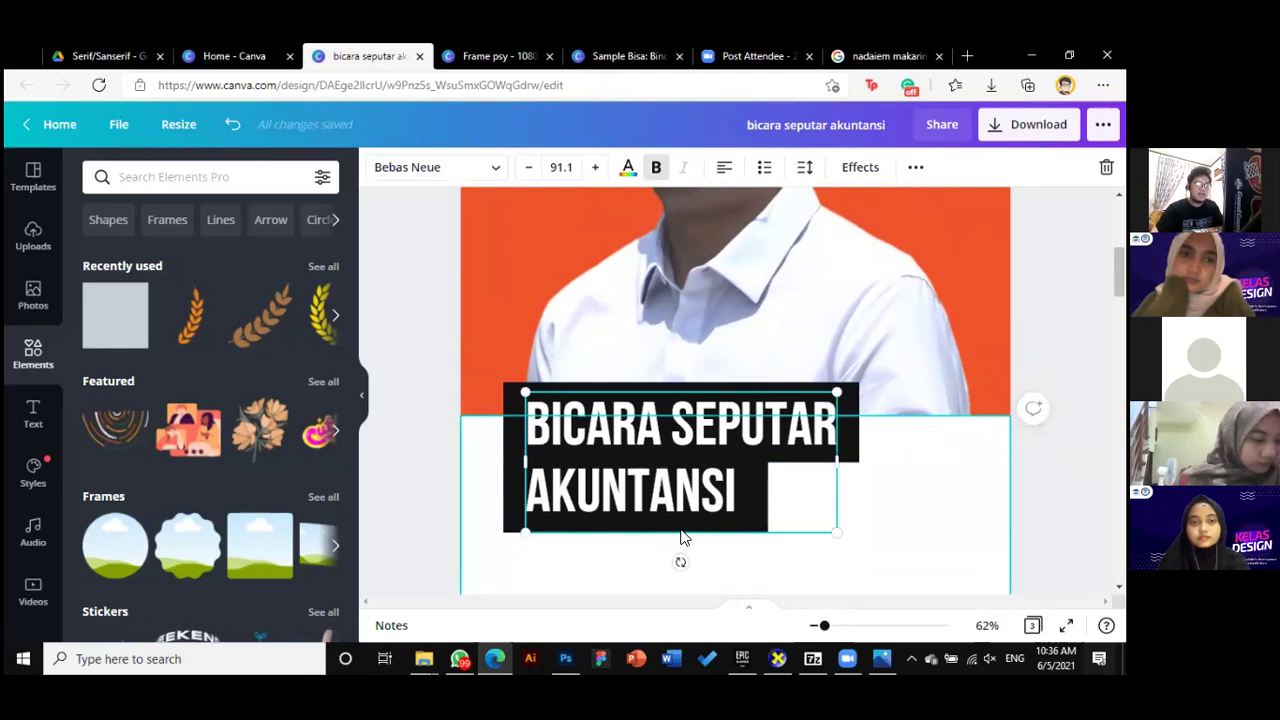
{"action": "key", "text": "Escape"}
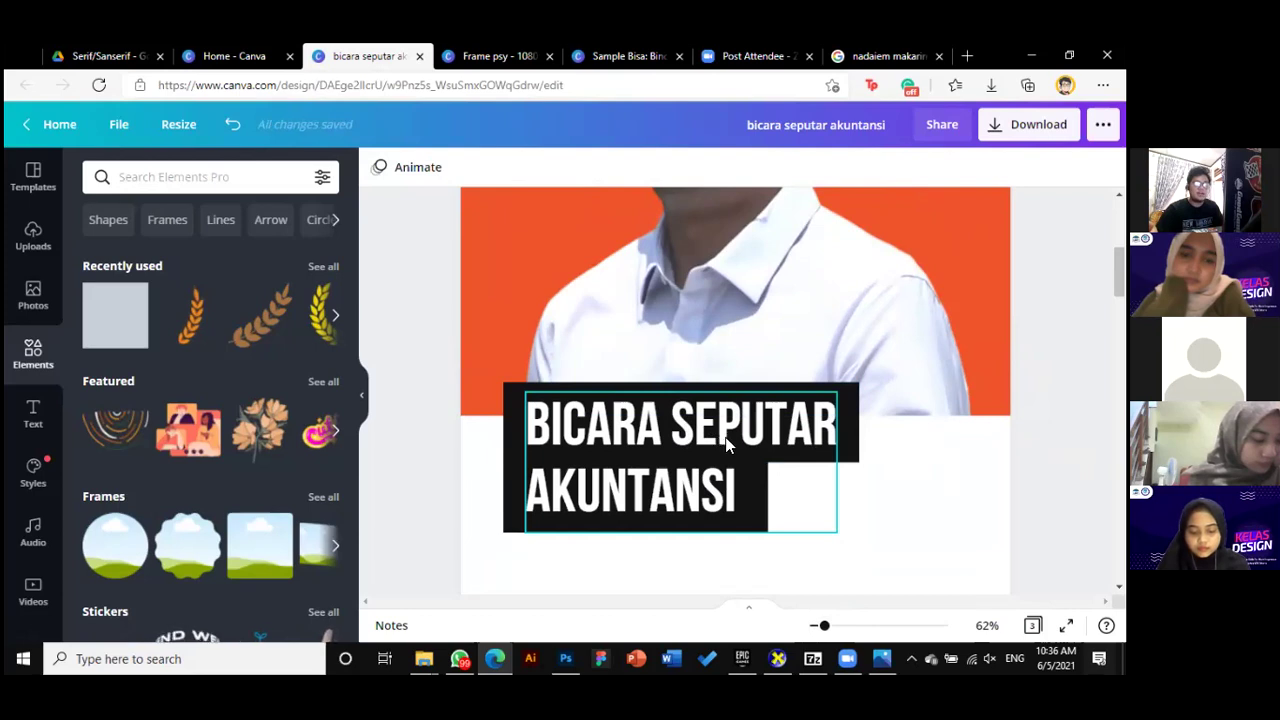
{"action": "left_click_drag", "start_coordinate": [727, 440], "coordinate": [695, 340]}
{"action": "scroll", "coordinate": [690, 336], "scroll_direction": "up", "scroll_amount": 1}
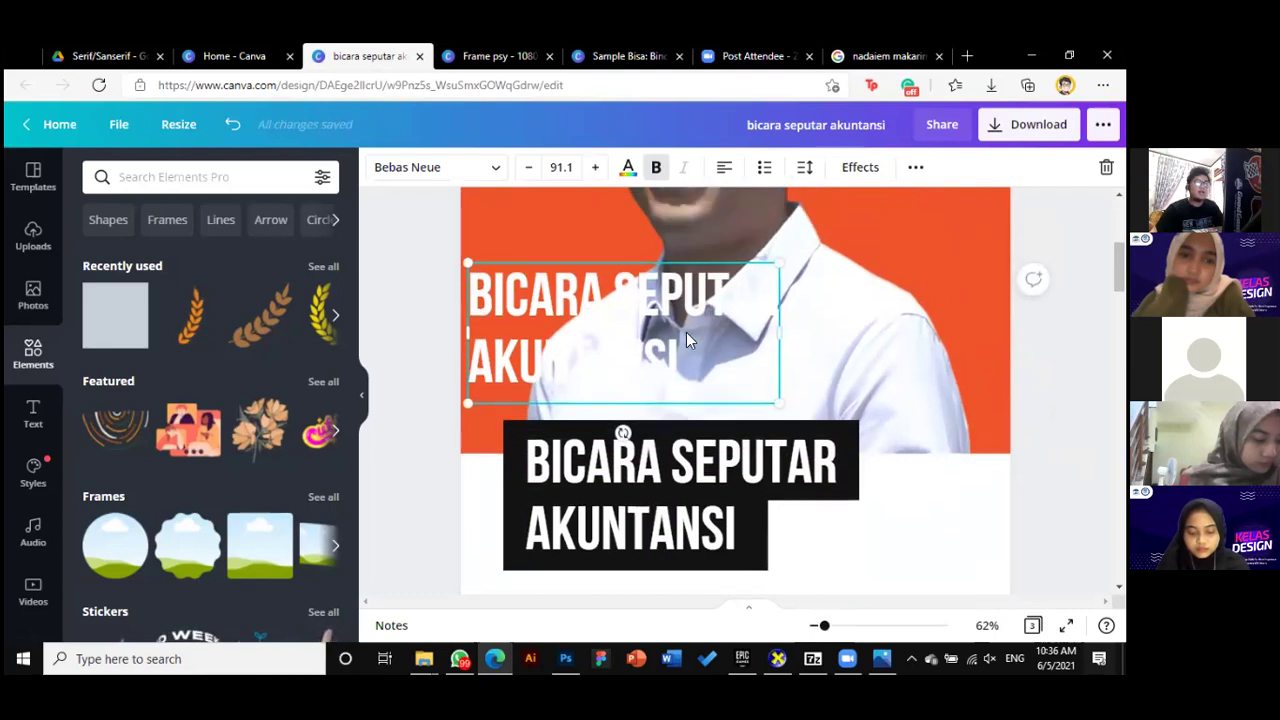
{"action": "triple_click", "coordinate": [669, 322]}
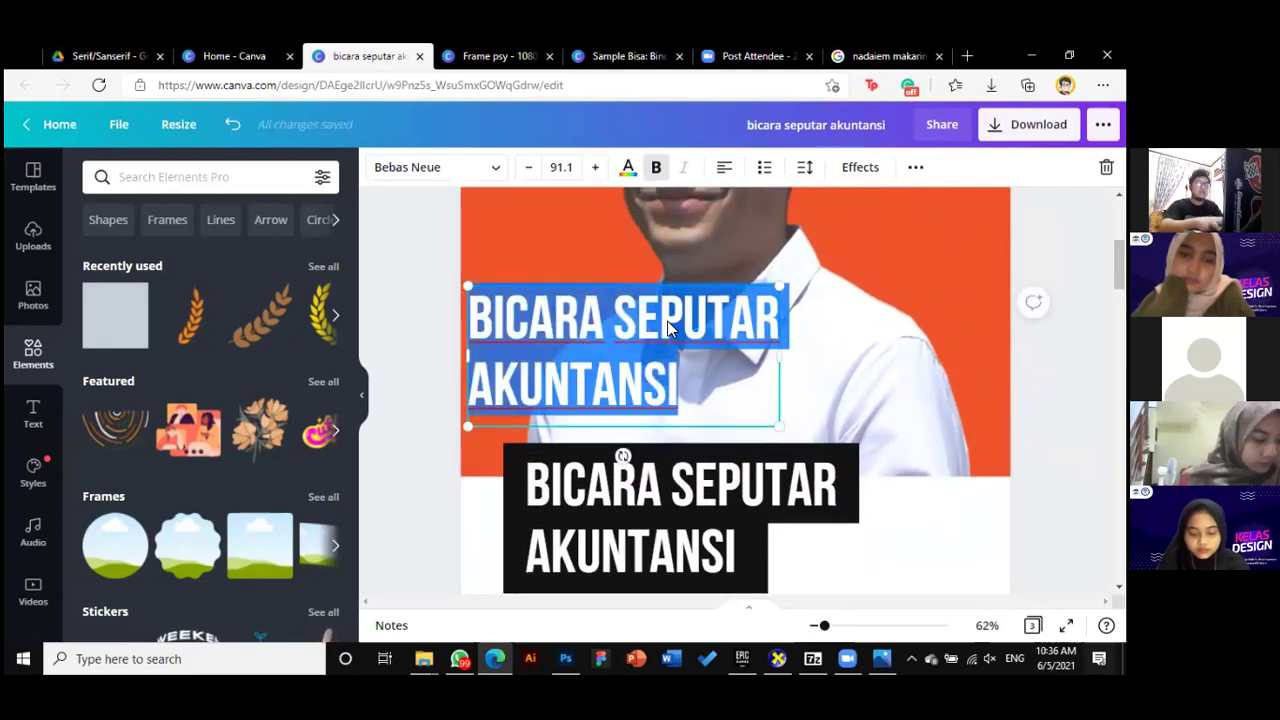
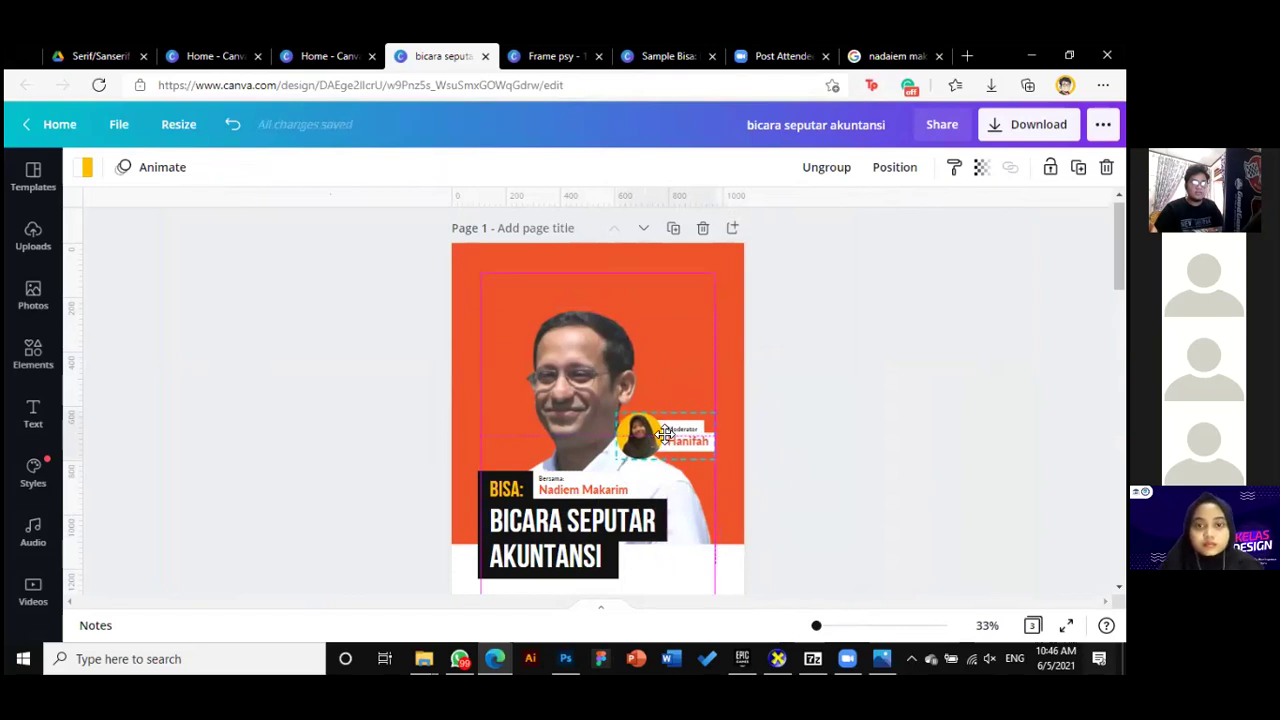
Nudge the speaker photo and the BISA title block slightly into position
{"action": "left_click_drag", "start_coordinate": [598, 384], "coordinate": [592, 377]}
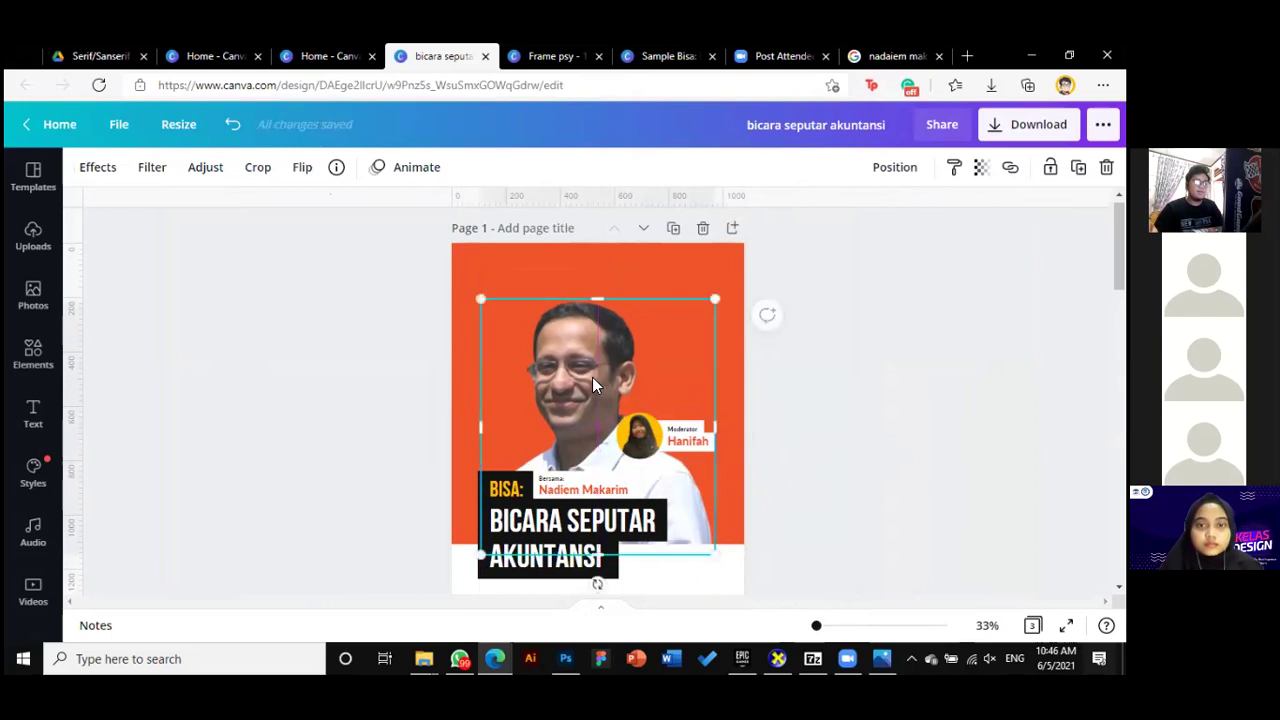
{"action": "left_click", "coordinate": [843, 440]}
{"action": "scroll", "coordinate": [823, 479], "scroll_direction": "down", "scroll_amount": 2}
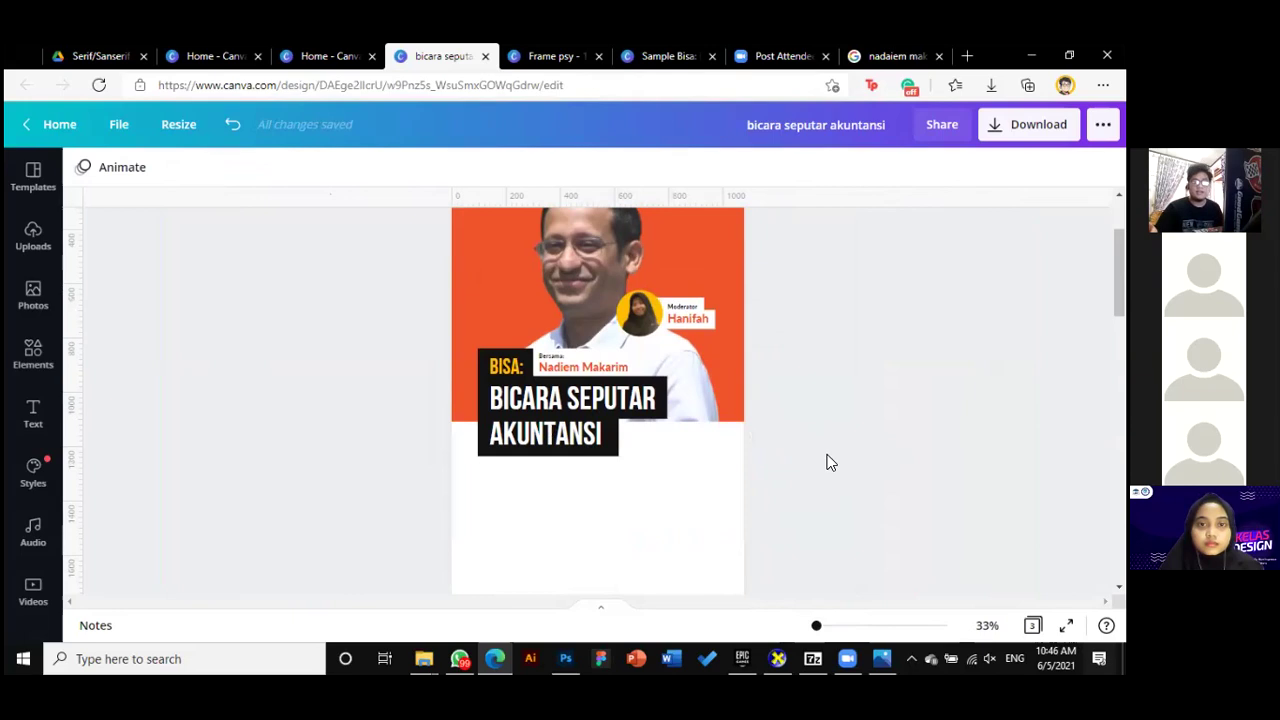
{"action": "scroll", "coordinate": [829, 451], "scroll_direction": "down", "scroll_amount": 1}
{"action": "left_click_drag", "start_coordinate": [817, 630], "coordinate": [827, 626]}
{"action": "scroll", "coordinate": [770, 500], "scroll_direction": "up", "scroll_amount": 2}
{"action": "left_click", "coordinate": [727, 400]}
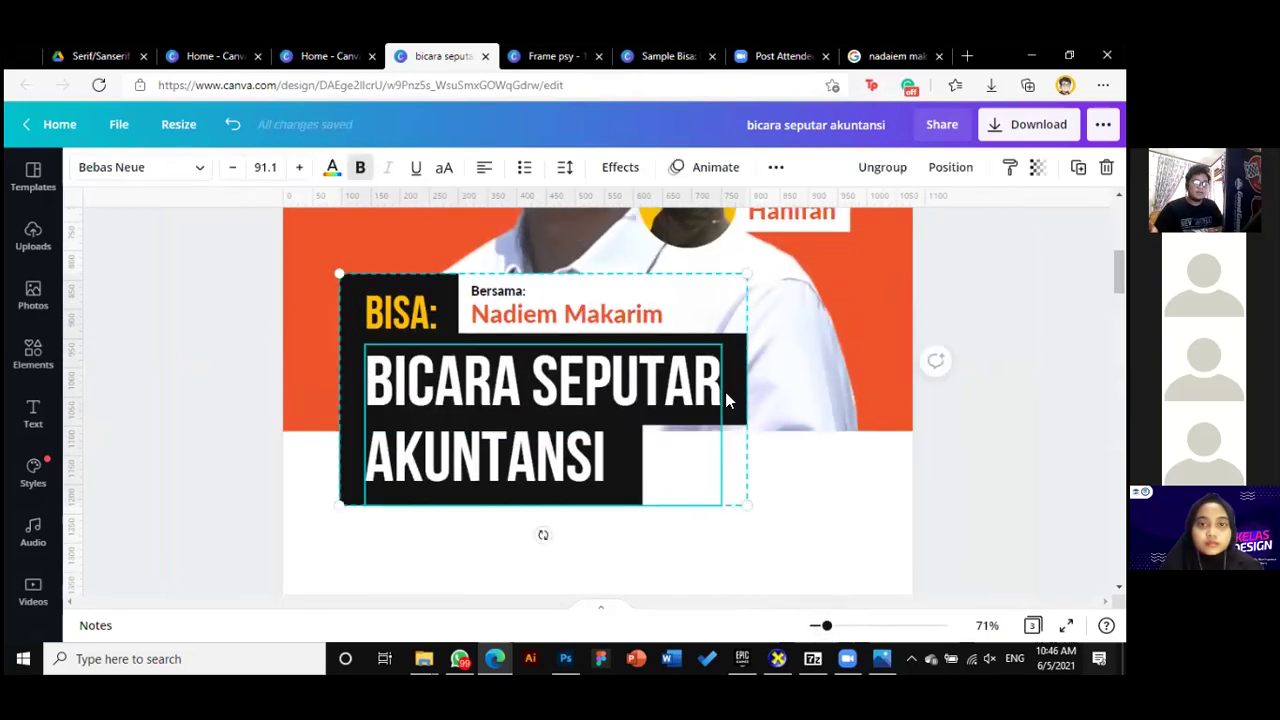
{"action": "left_click_drag", "start_coordinate": [706, 388], "coordinate": [707, 391]}
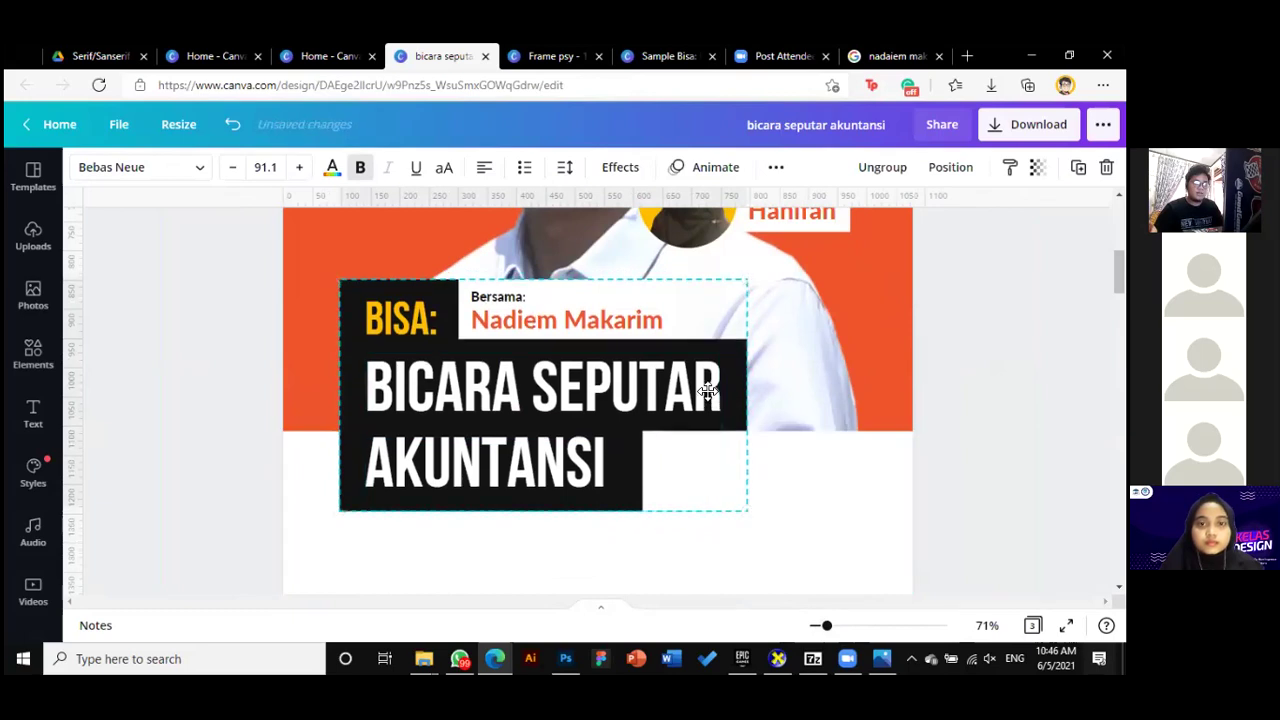
{"action": "left_click", "coordinate": [543, 537]}
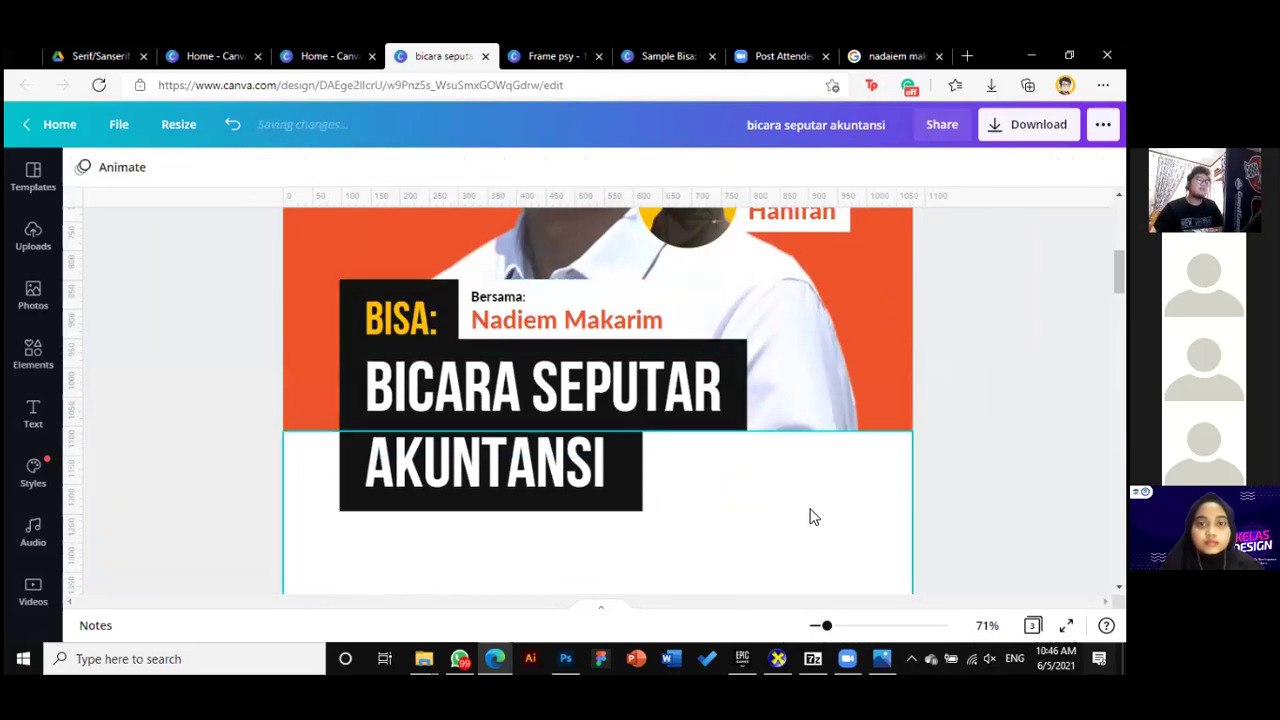
Move the reference poster image onto page 2 and align it with the page edges
{"action": "left_click_drag", "start_coordinate": [822, 626], "coordinate": [816, 626]}
{"action": "scroll", "coordinate": [905, 502], "scroll_direction": "down", "scroll_amount": 10}
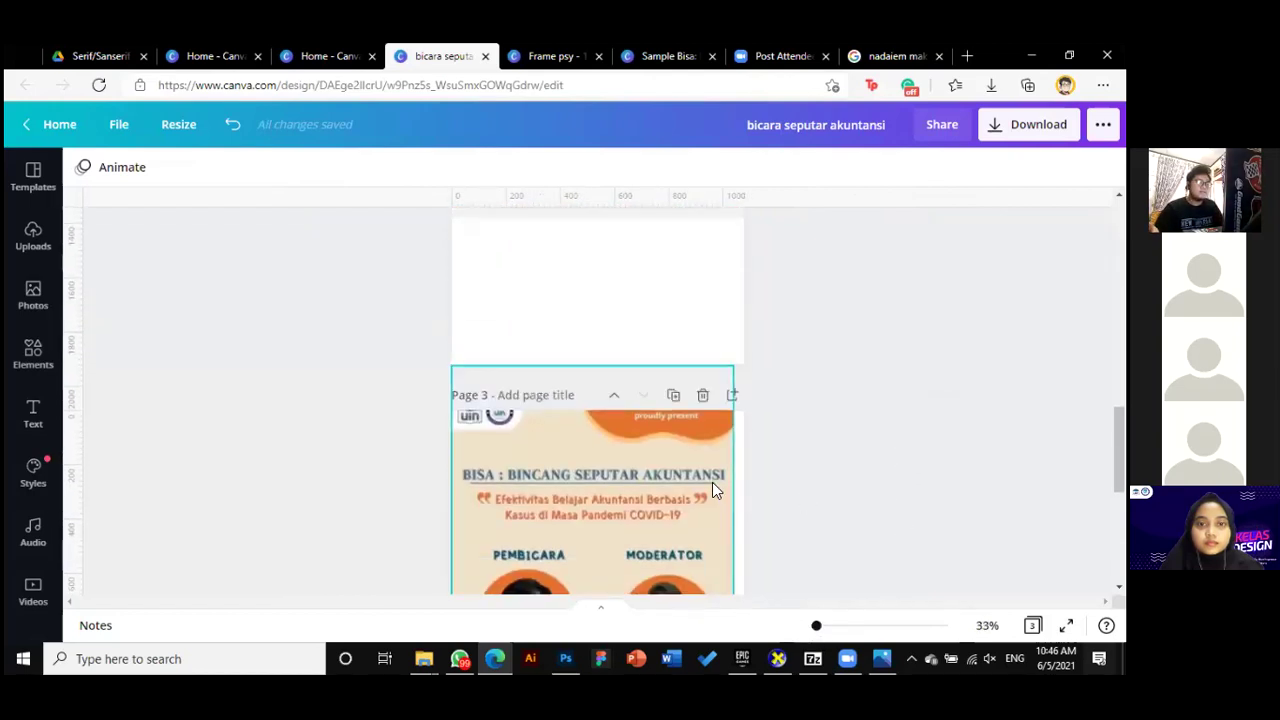
{"action": "left_click_drag", "start_coordinate": [671, 549], "coordinate": [690, 302]}
{"action": "scroll", "coordinate": [682, 356], "scroll_direction": "up", "scroll_amount": 5}
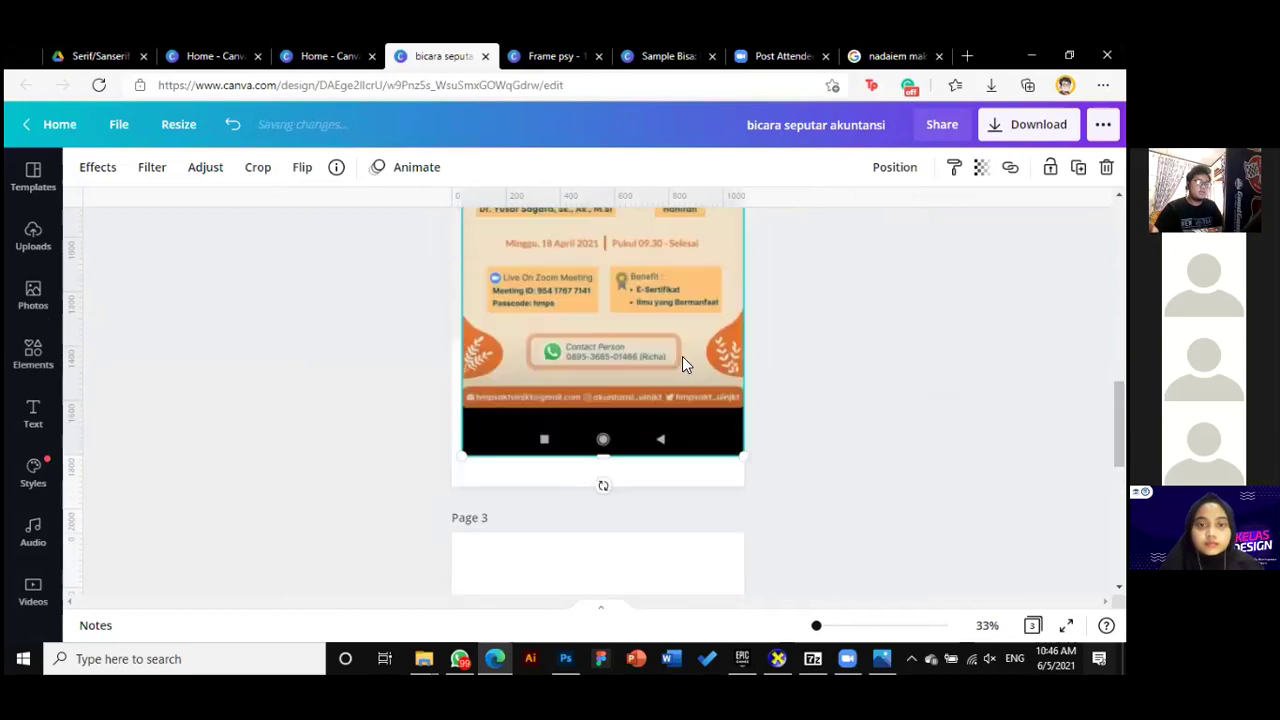
{"action": "left_click_drag", "start_coordinate": [637, 424], "coordinate": [553, 424]}
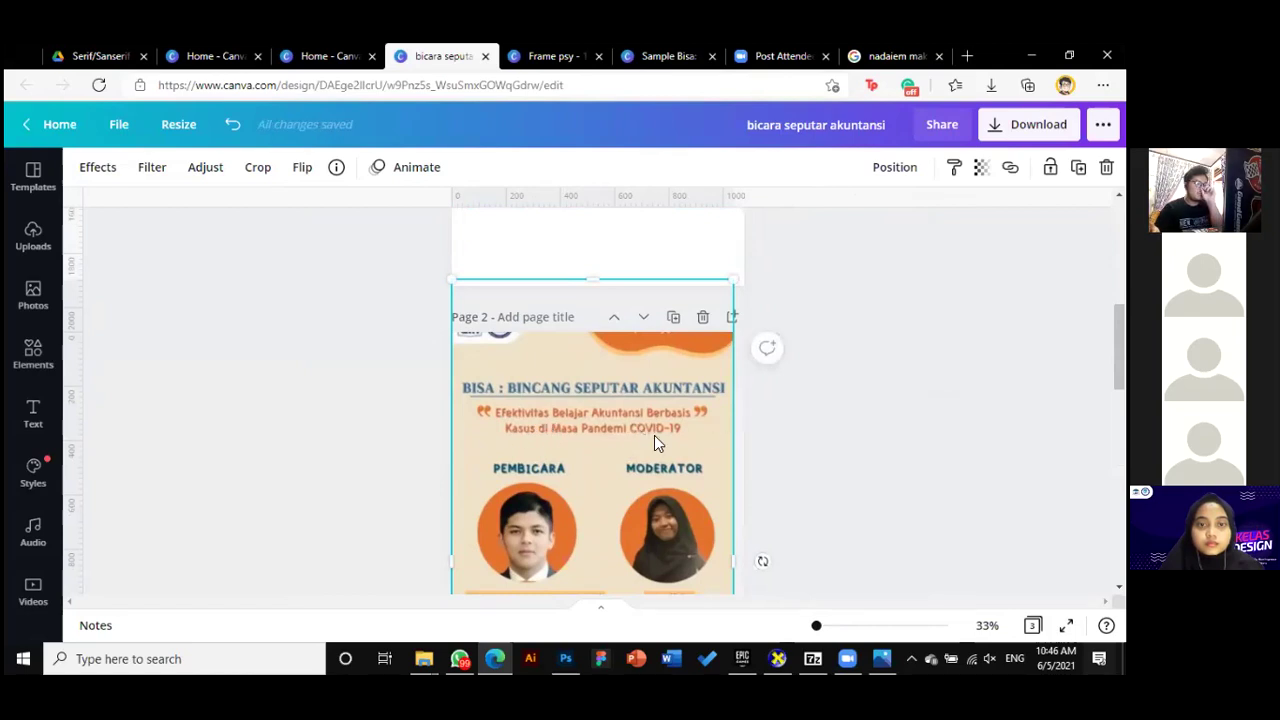
Copy the speaker name text from the title group and paste it below the title
{"action": "scroll", "coordinate": [812, 455], "scroll_direction": "up", "scroll_amount": 5}
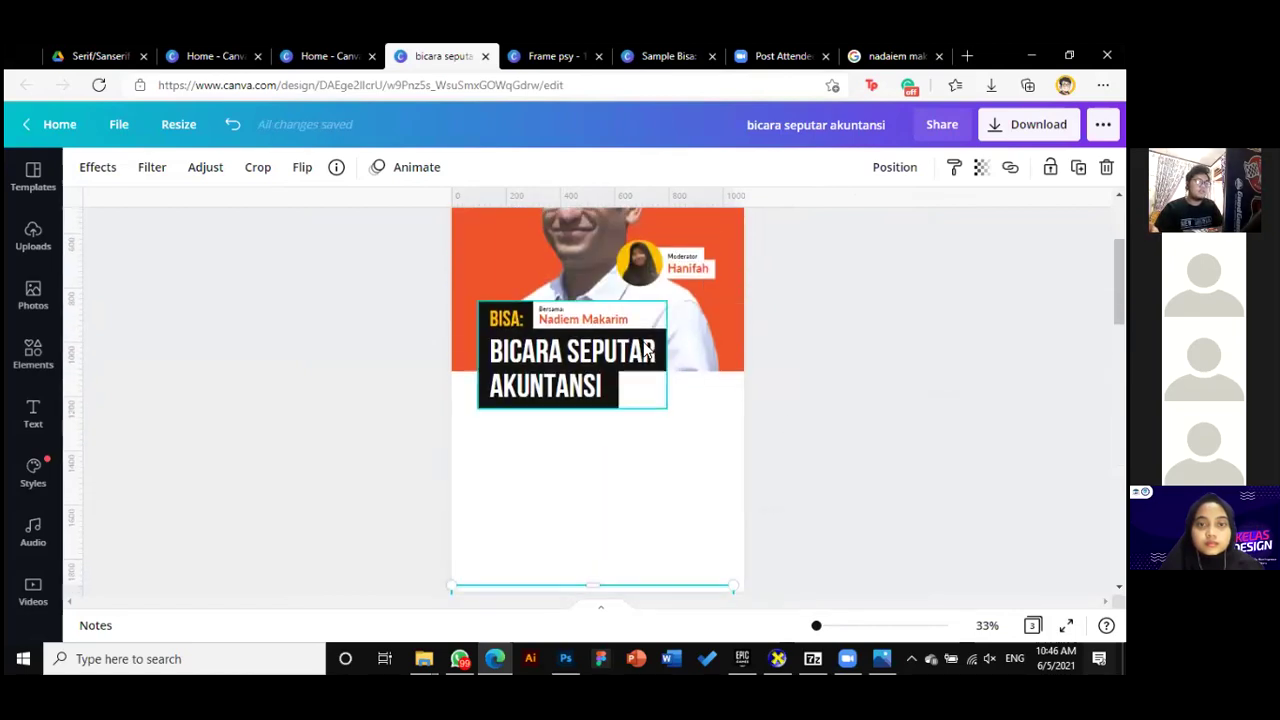
{"action": "left_click", "coordinate": [581, 319]}
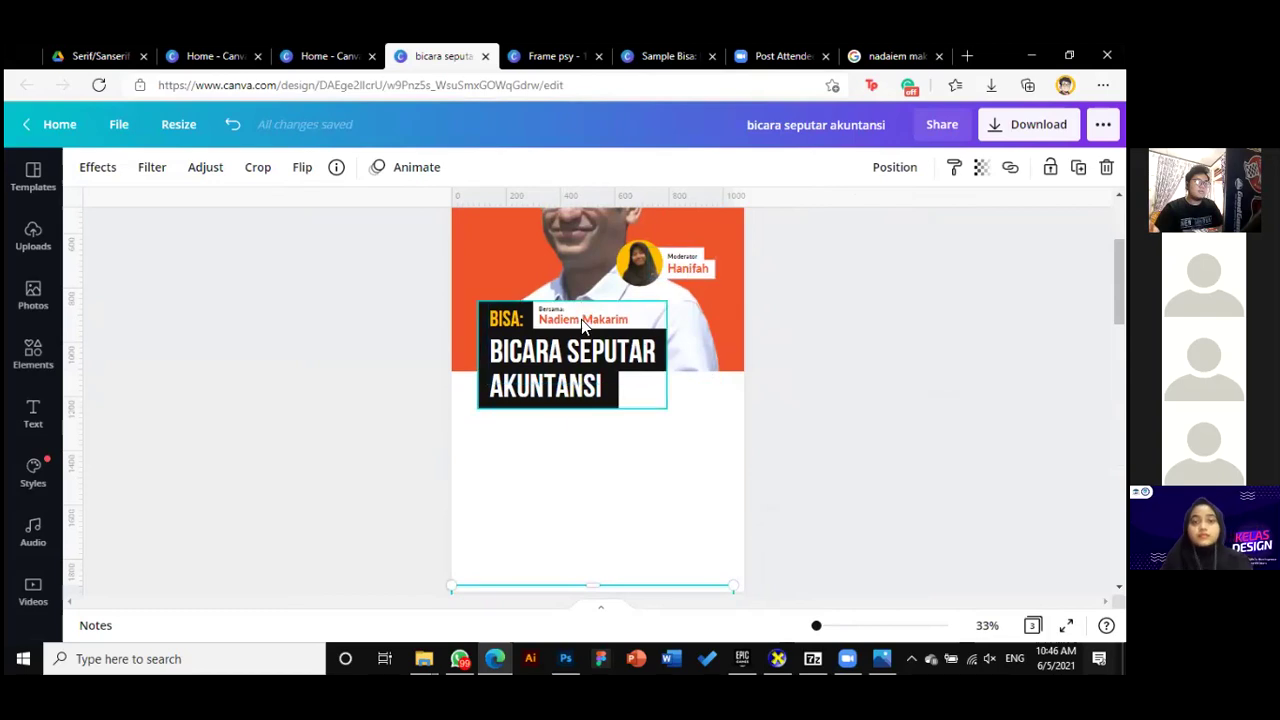
{"action": "left_click", "coordinate": [596, 321]}
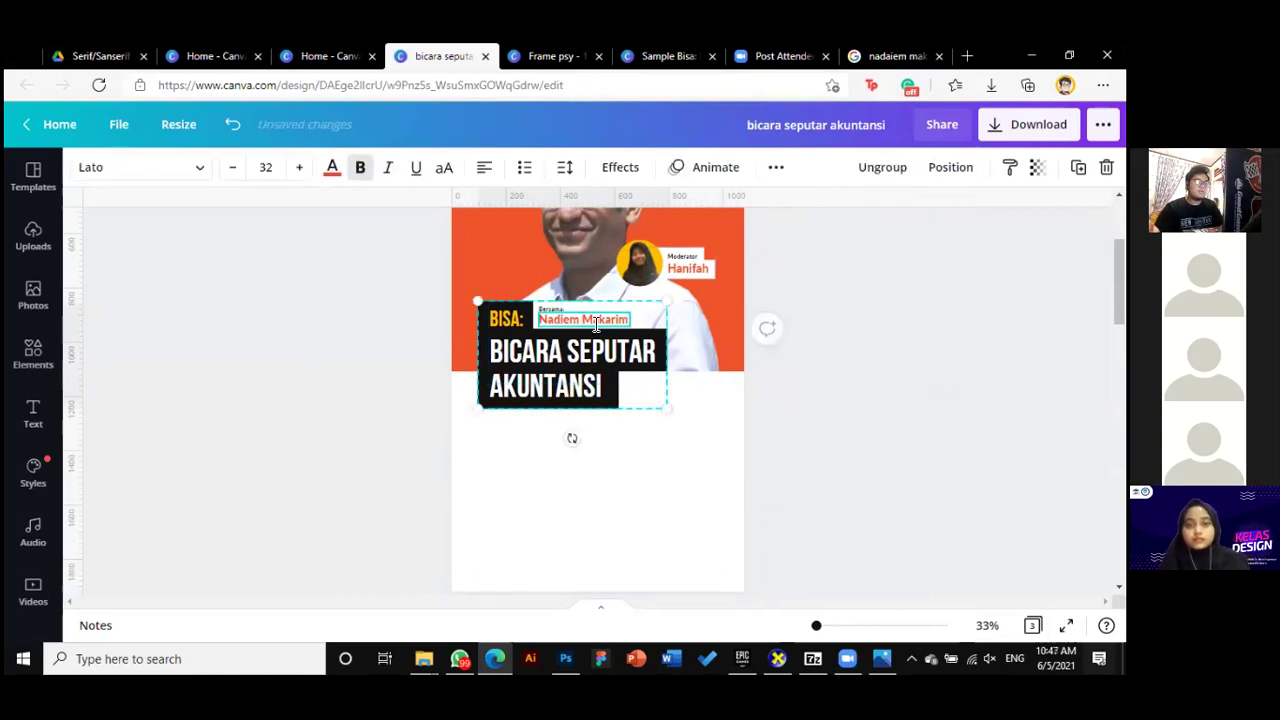
{"action": "left_click", "coordinate": [838, 426]}
{"action": "scroll", "coordinate": [557, 434], "scroll_direction": "down", "scroll_amount": 2}
{"action": "type", "text": "Nadiem Makarim"}
Position the pasted name text box in the white area below the BISA title
{"action": "left_click_drag", "start_coordinate": [620, 337], "coordinate": [546, 317]}
{"action": "left_click", "coordinate": [867, 433]}
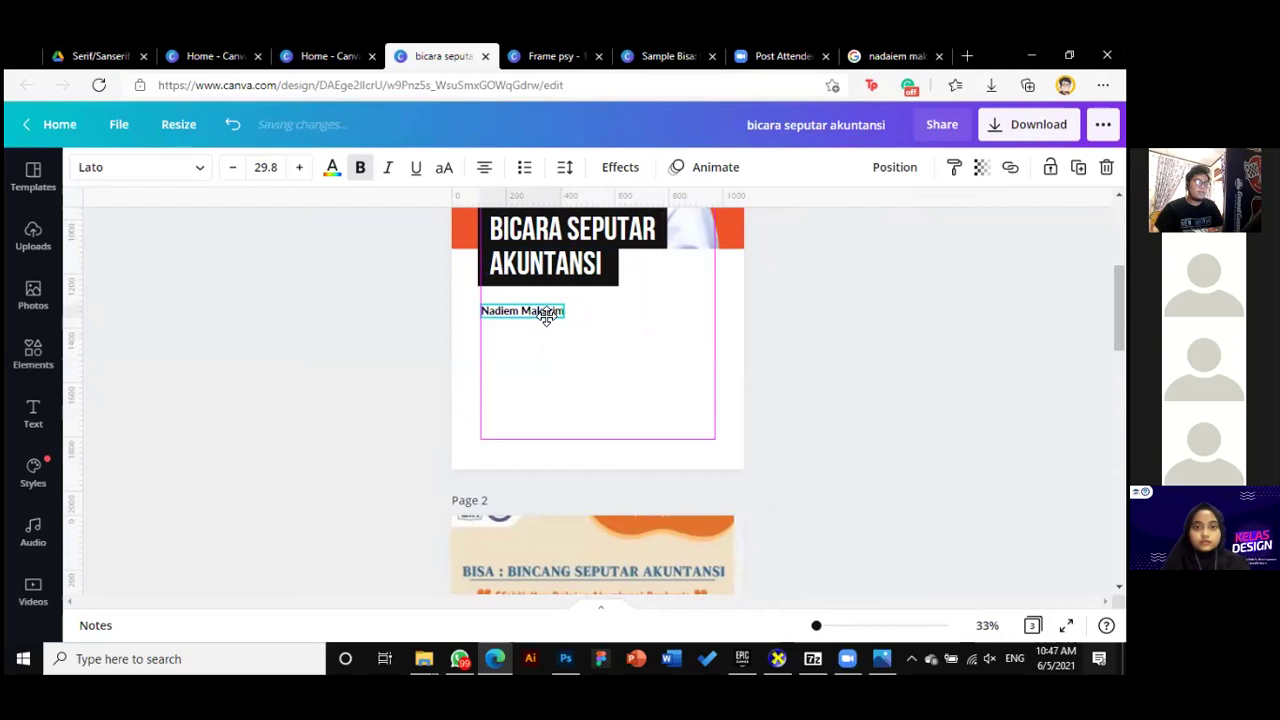
{"action": "scroll", "coordinate": [546, 317], "scroll_direction": "up", "scroll_amount": 2}
{"action": "left_click", "coordinate": [505, 346]}
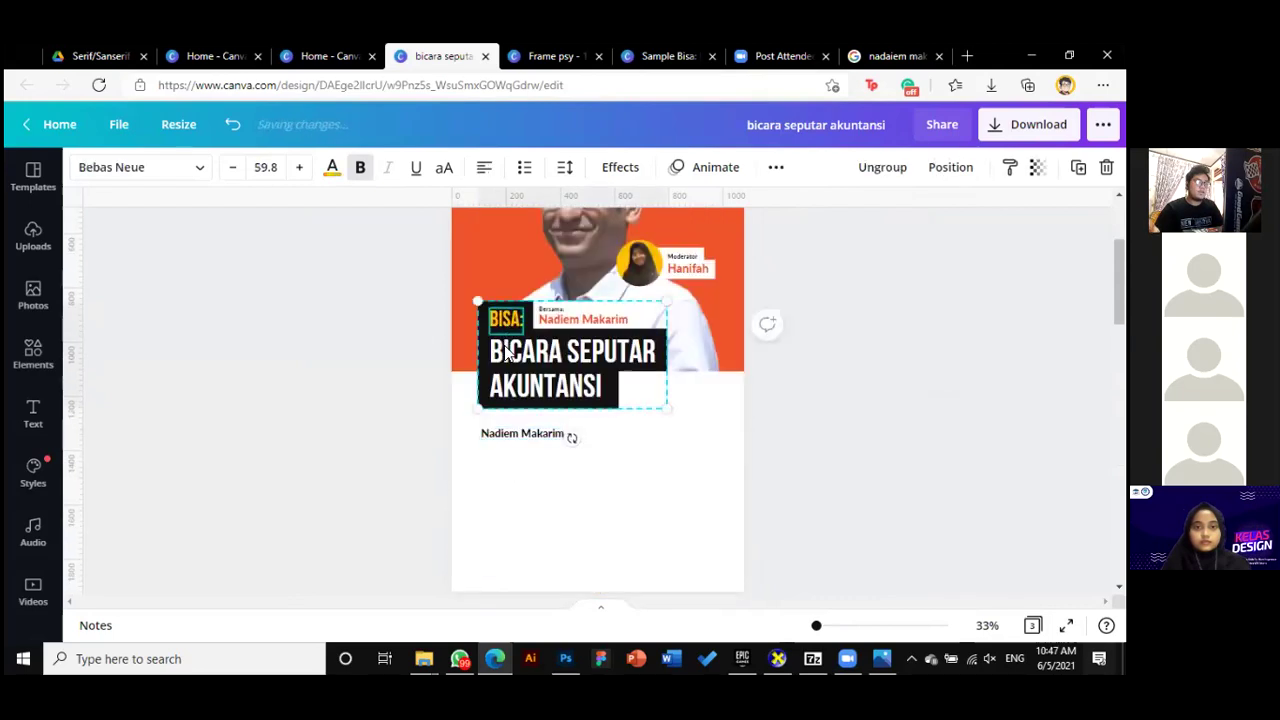
{"action": "left_click", "coordinate": [846, 437]}
{"action": "scroll", "coordinate": [817, 434], "scroll_direction": "down", "scroll_amount": 1}
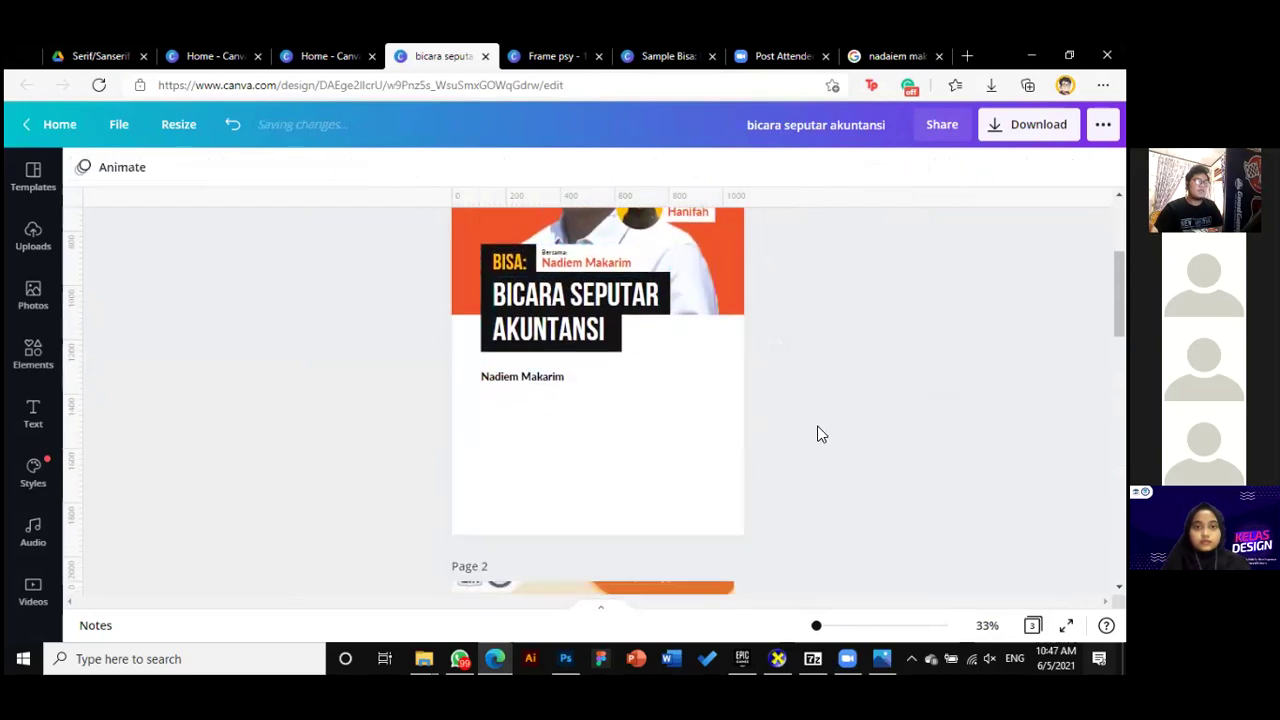
{"action": "left_click", "coordinate": [534, 373]}
{"action": "scroll", "coordinate": [905, 449], "scroll_direction": "down", "scroll_amount": 1}
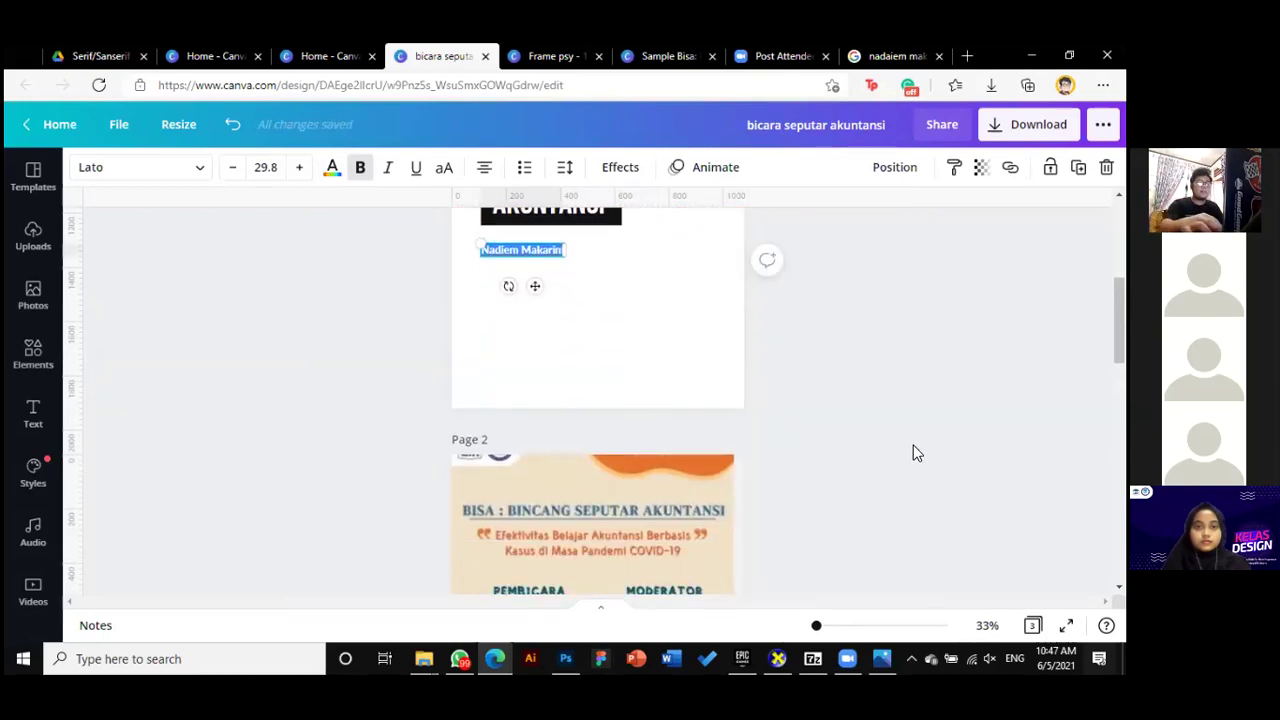
Replace it with "Efektifitas Belajar Akuntansi Berbasis Kasus di Masa Pandemi COVID-19" and centre it
{"action": "key", "text": "BackSpace"}
{"action": "type", "text": "Efekt"}
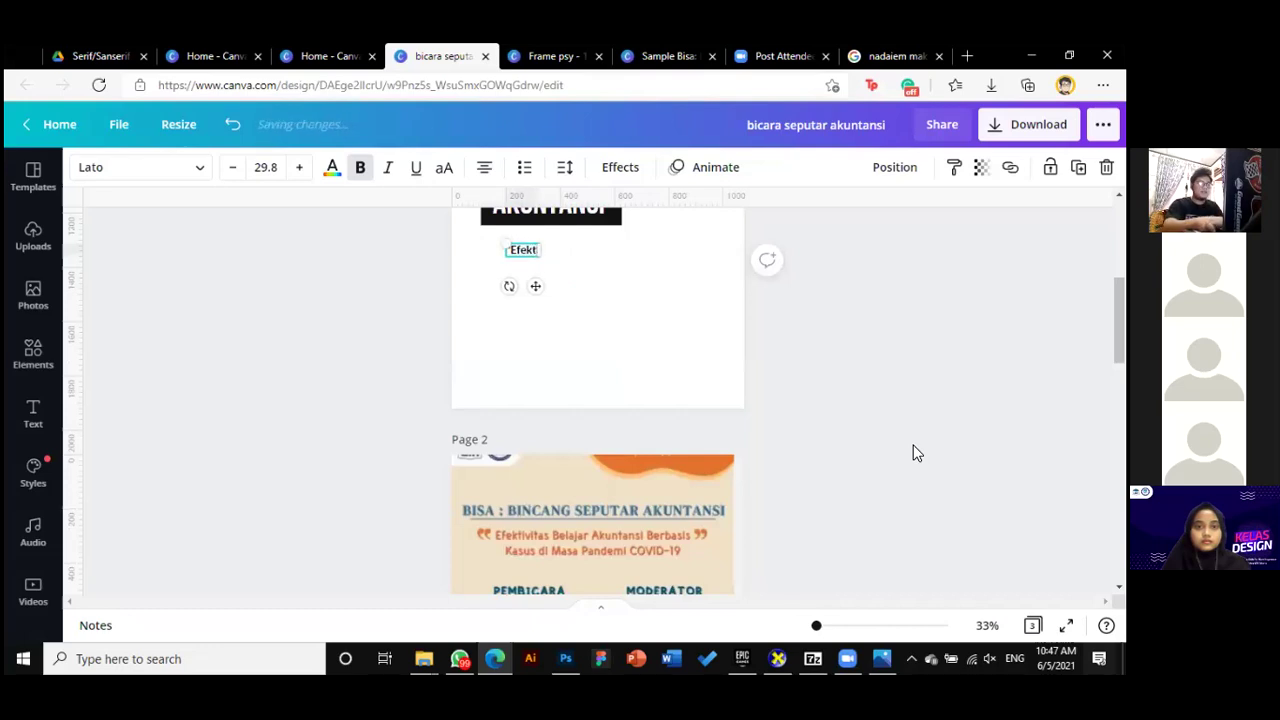
{"action": "type", "text": "ifitas Bela"}
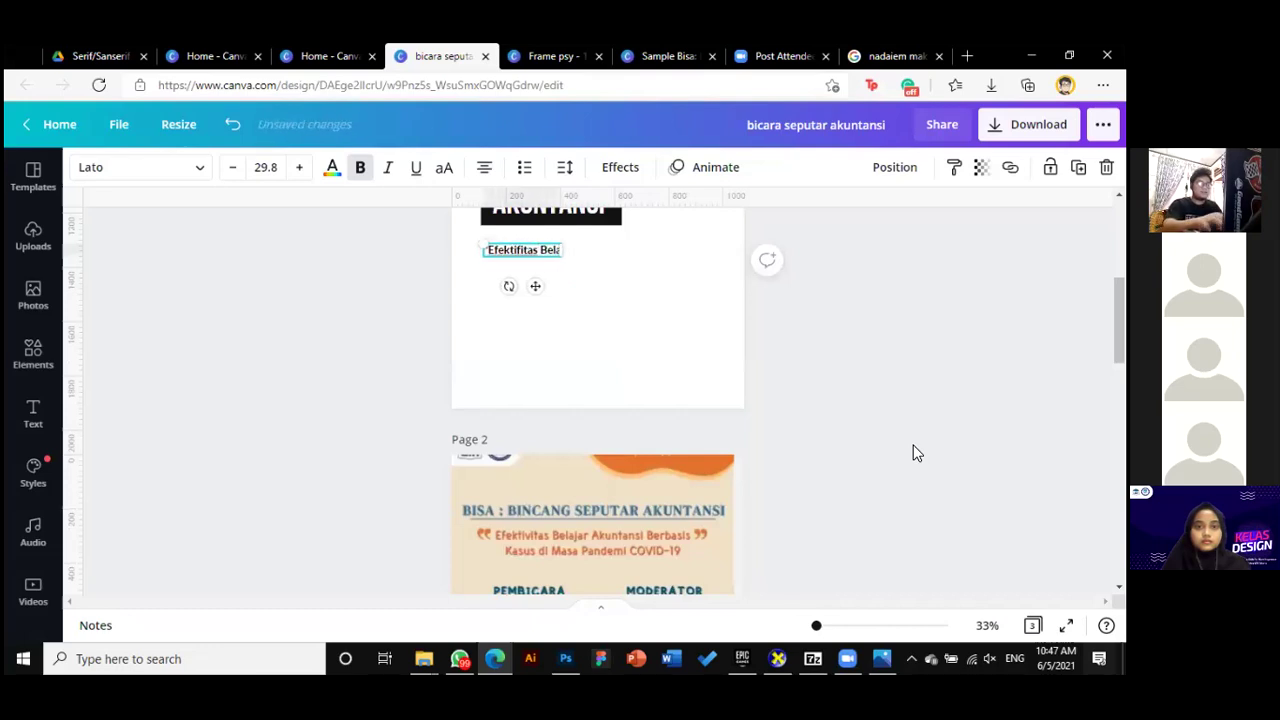
{"action": "type", "text": "jar Aku"}
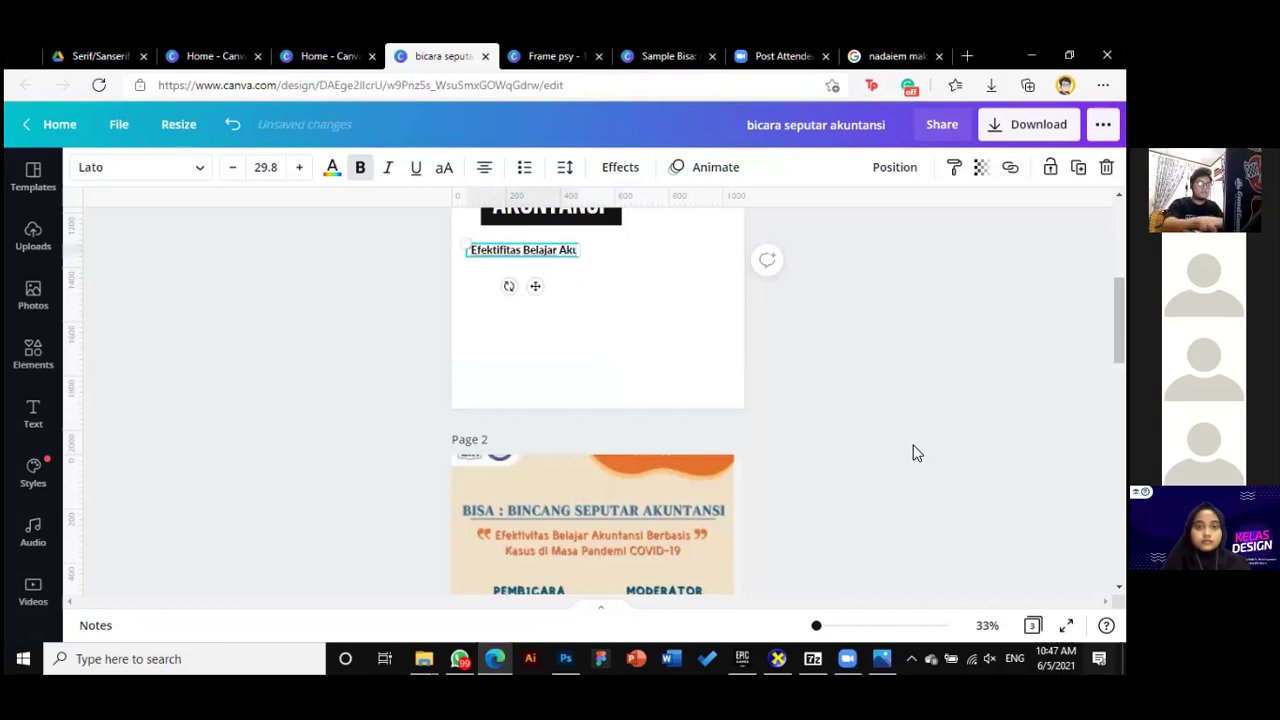
{"action": "type", "text": "ntansi Berbasis"}
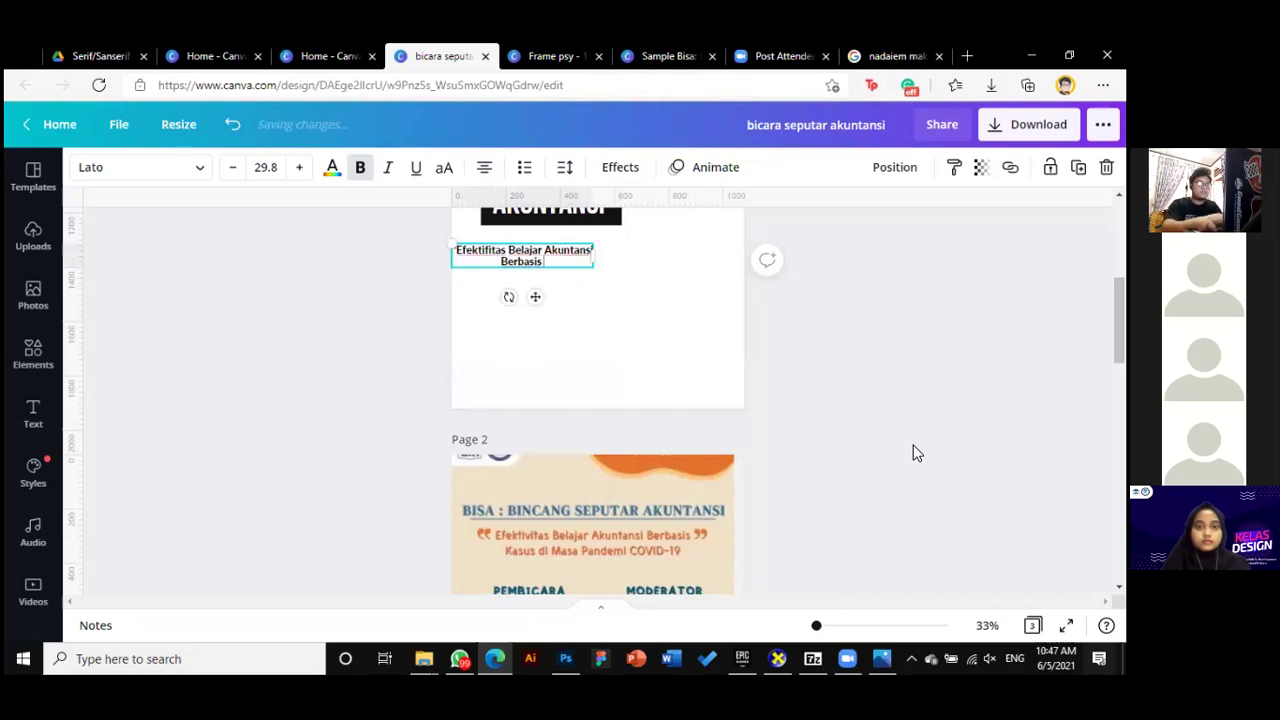
{"action": "type", "text": " Kasus di Mas"}
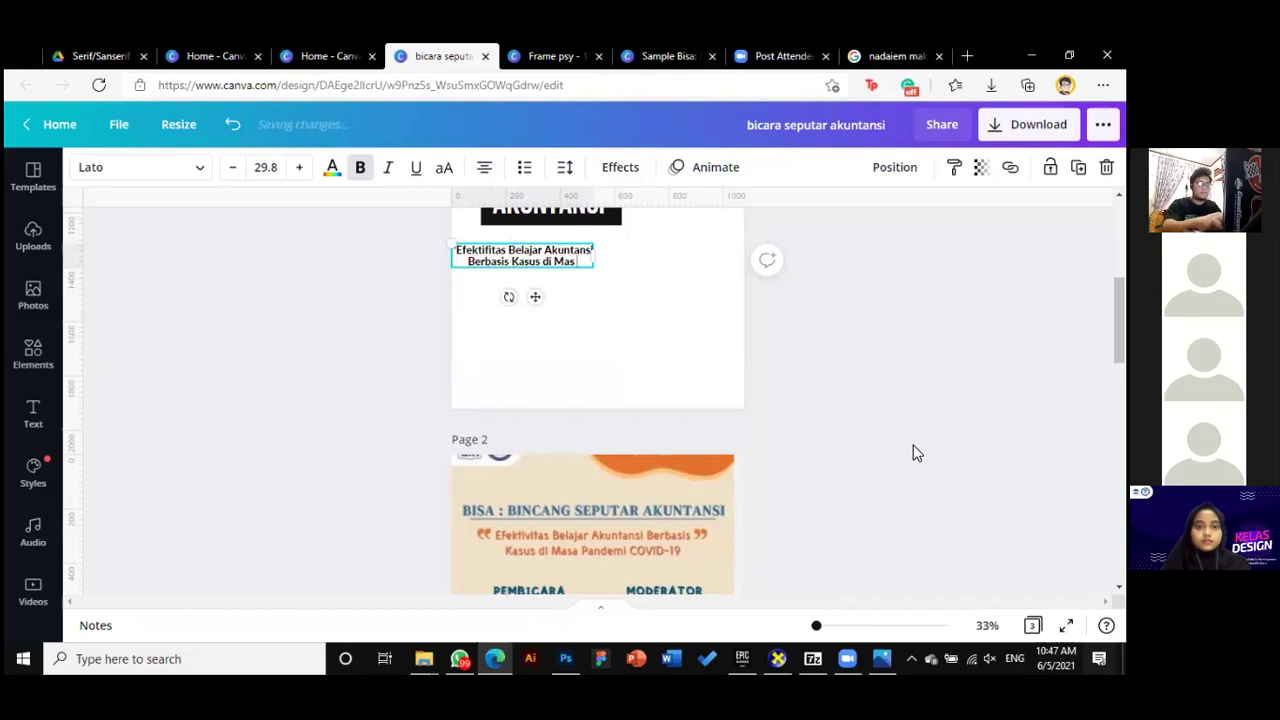
{"action": "type", "text": "a Pandemi"}
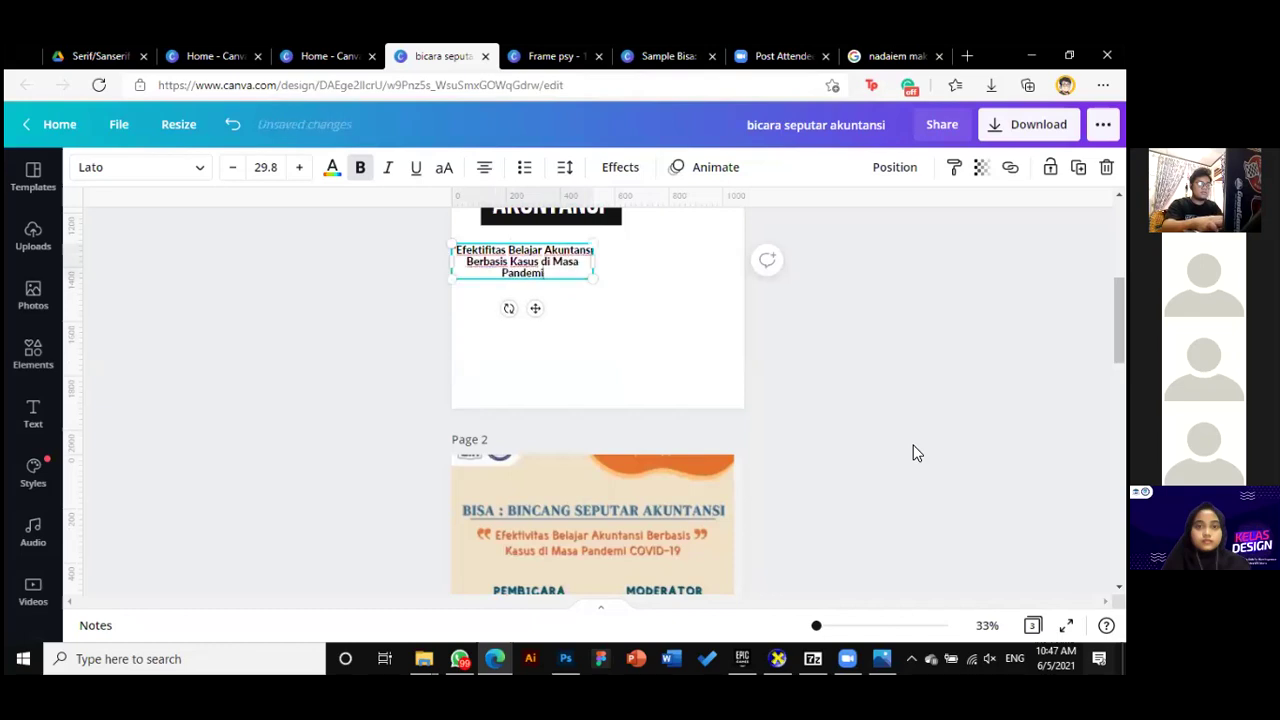
{"action": "type", "text": " Co"}
{"action": "key", "text": "BackSpace"}
{"action": "type", "text": "OVID"}
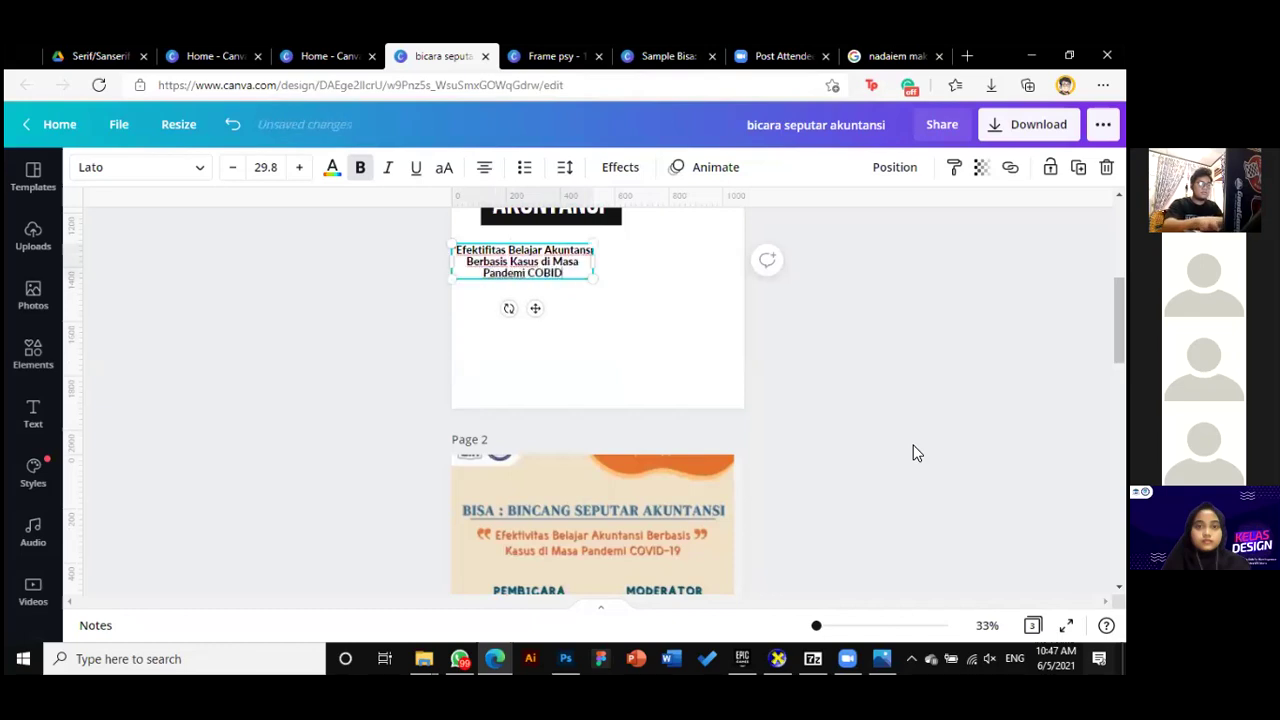
{"action": "type", "text": "-"}
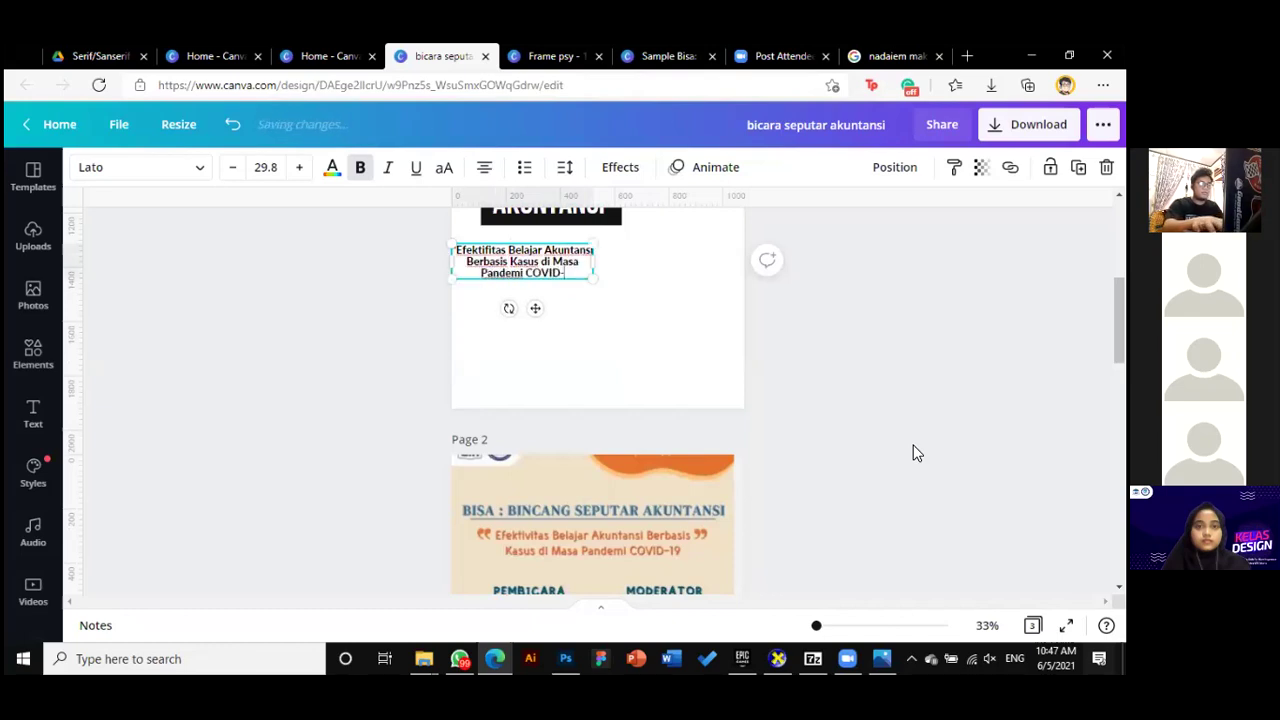
{"action": "type", "text": "19\""}
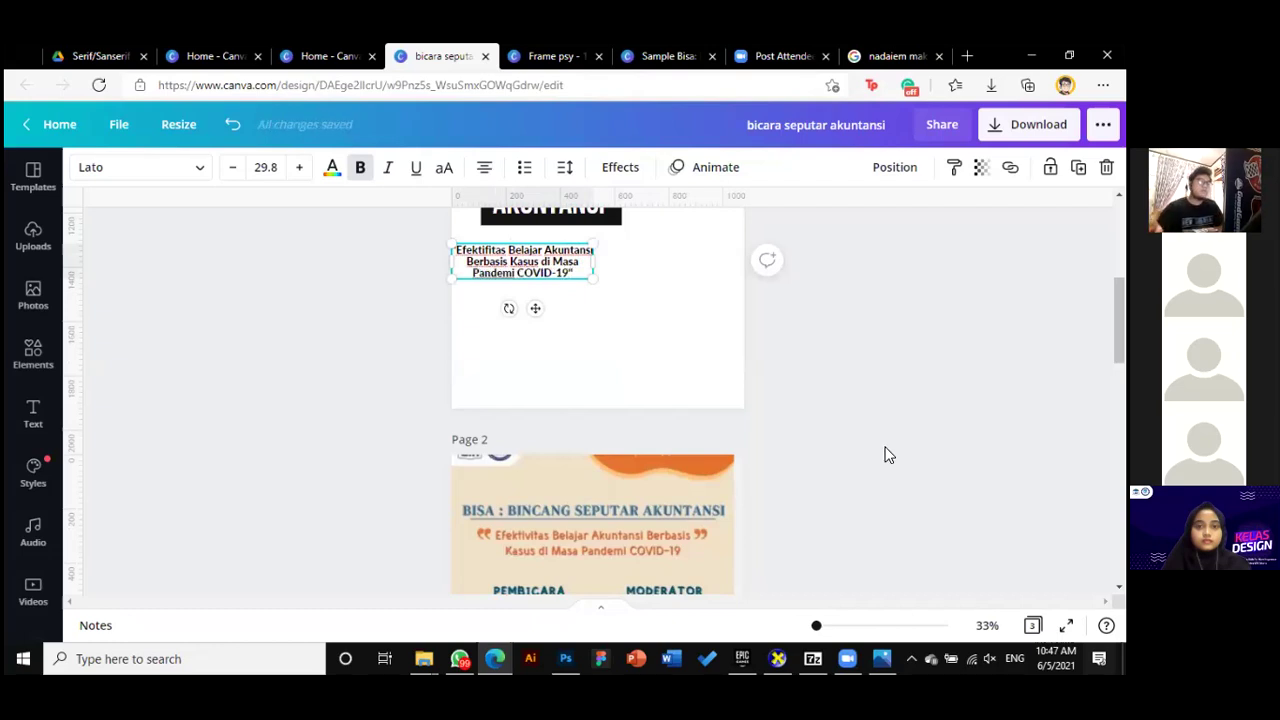
{"action": "scroll", "coordinate": [805, 345], "scroll_direction": "up", "scroll_amount": 1}
{"action": "left_click", "coordinate": [770, 385]}
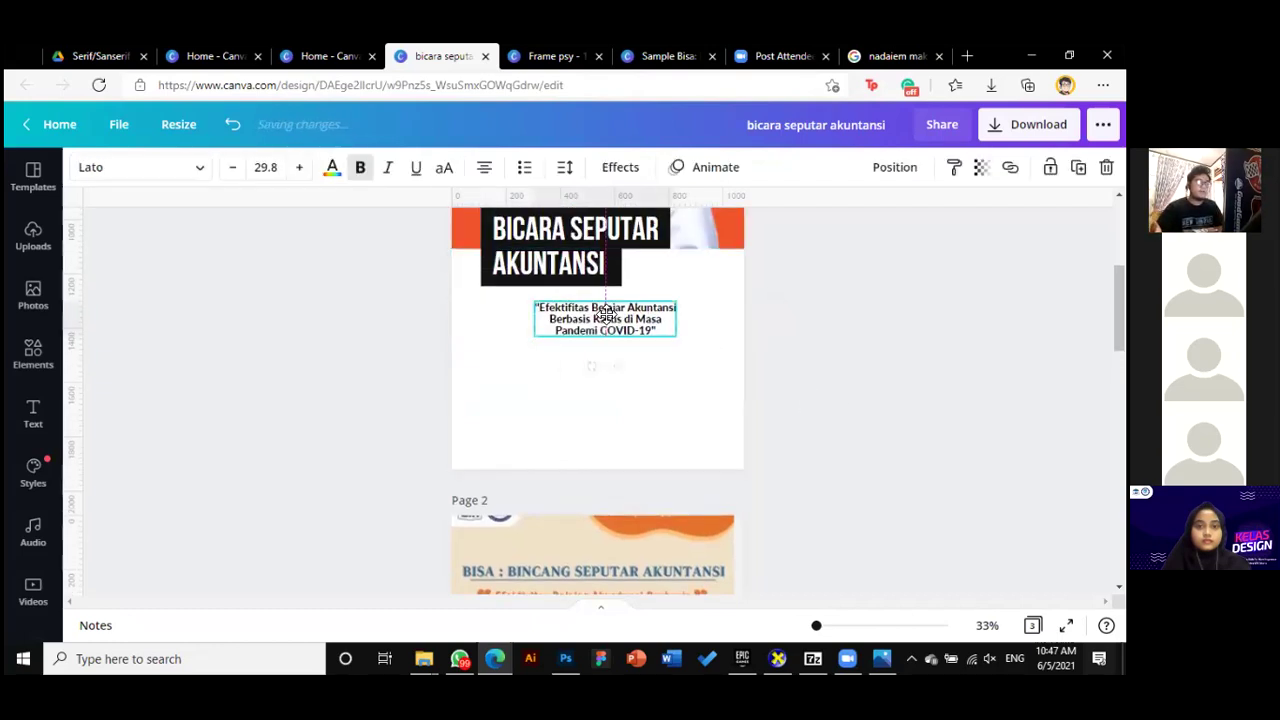
{"action": "scroll", "coordinate": [862, 371], "scroll_direction": "up", "scroll_amount": 1}
{"action": "left_click", "coordinate": [862, 371]}
{"action": "scroll", "coordinate": [862, 371], "scroll_direction": "down", "scroll_amount": 1}
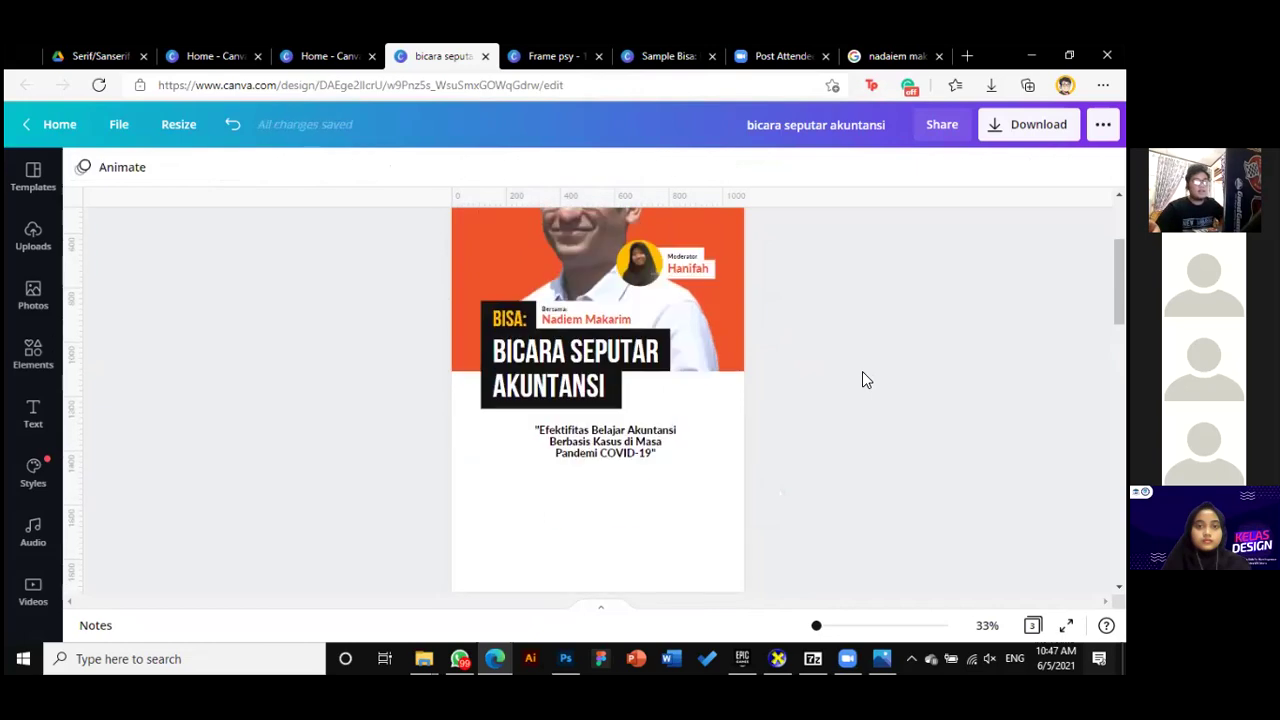
Widen the quote box, trying left and centre alignment while repositioning it
{"action": "scroll", "coordinate": [682, 358], "scroll_direction": "up", "scroll_amount": 2}
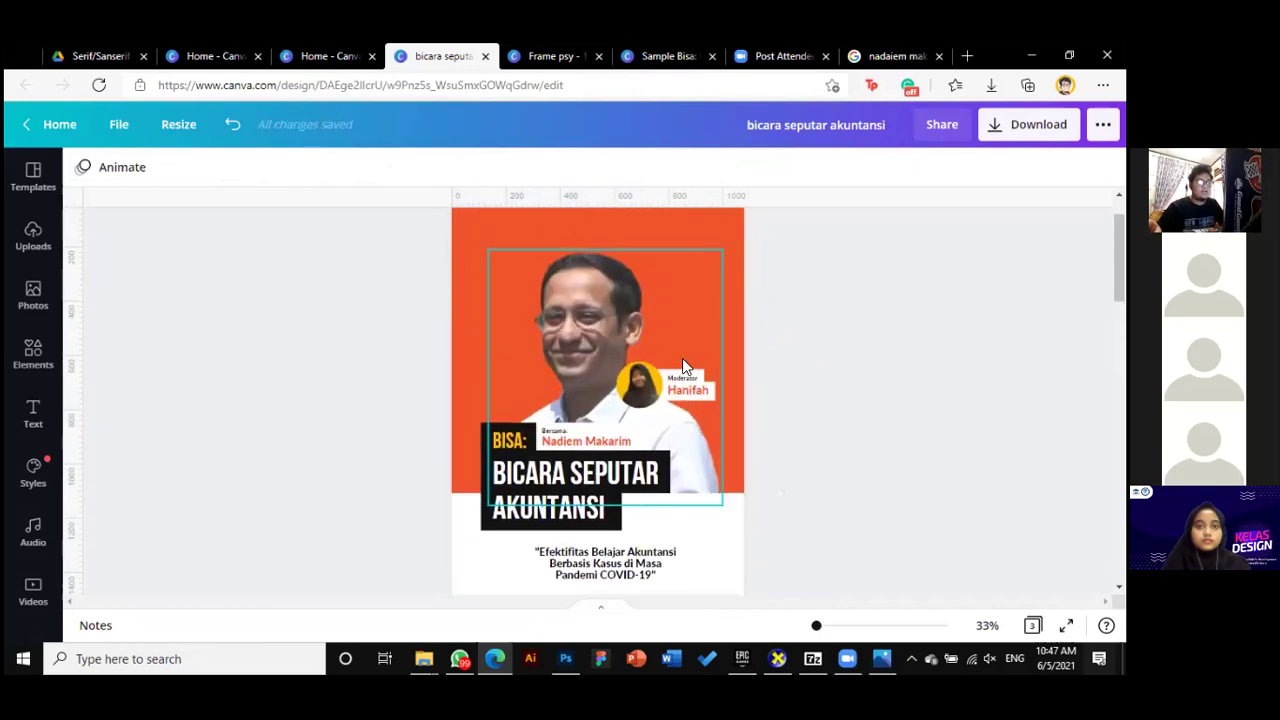
{"action": "scroll", "coordinate": [489, 272], "scroll_direction": "up", "scroll_amount": 1}
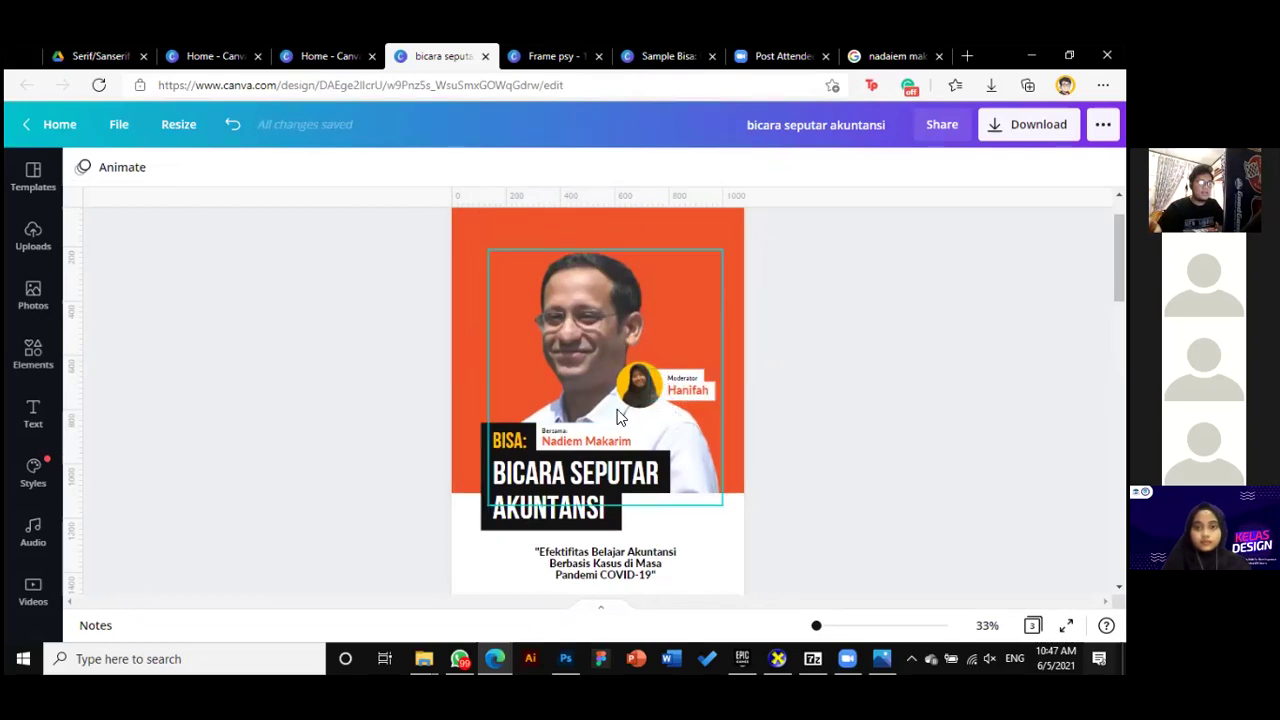
{"action": "scroll", "coordinate": [618, 417], "scroll_direction": "down", "scroll_amount": 3}
{"action": "left_click", "coordinate": [628, 452]}
{"action": "left_click_drag", "start_coordinate": [628, 452], "coordinate": [628, 453]}
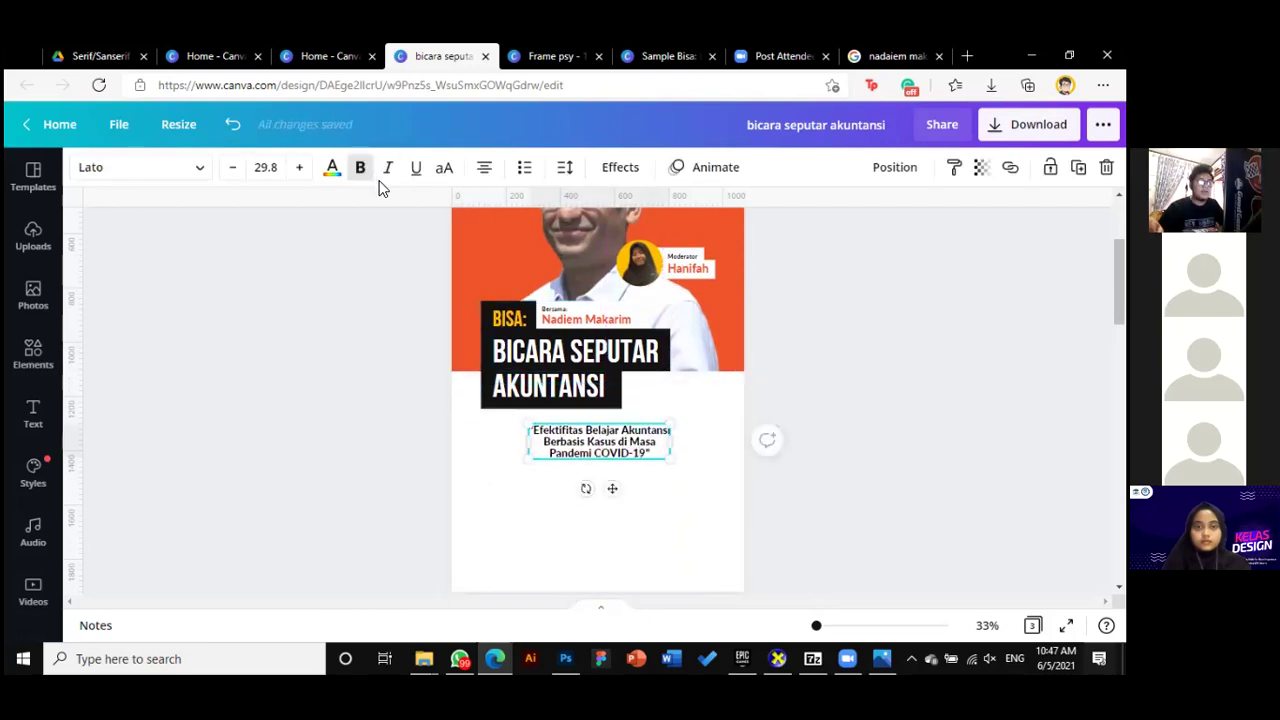
{"action": "left_click", "coordinate": [484, 167]}
{"action": "left_click_drag", "start_coordinate": [626, 446], "coordinate": [720, 443]}
{"action": "left_click", "coordinate": [691, 449]}
{"action": "left_click", "coordinate": [590, 450]}
{"action": "left_click_drag", "start_coordinate": [548, 443], "coordinate": [590, 445]}
{"action": "left_click", "coordinate": [488, 170]}
{"action": "left_click_drag", "start_coordinate": [690, 435], "coordinate": [686, 437]}
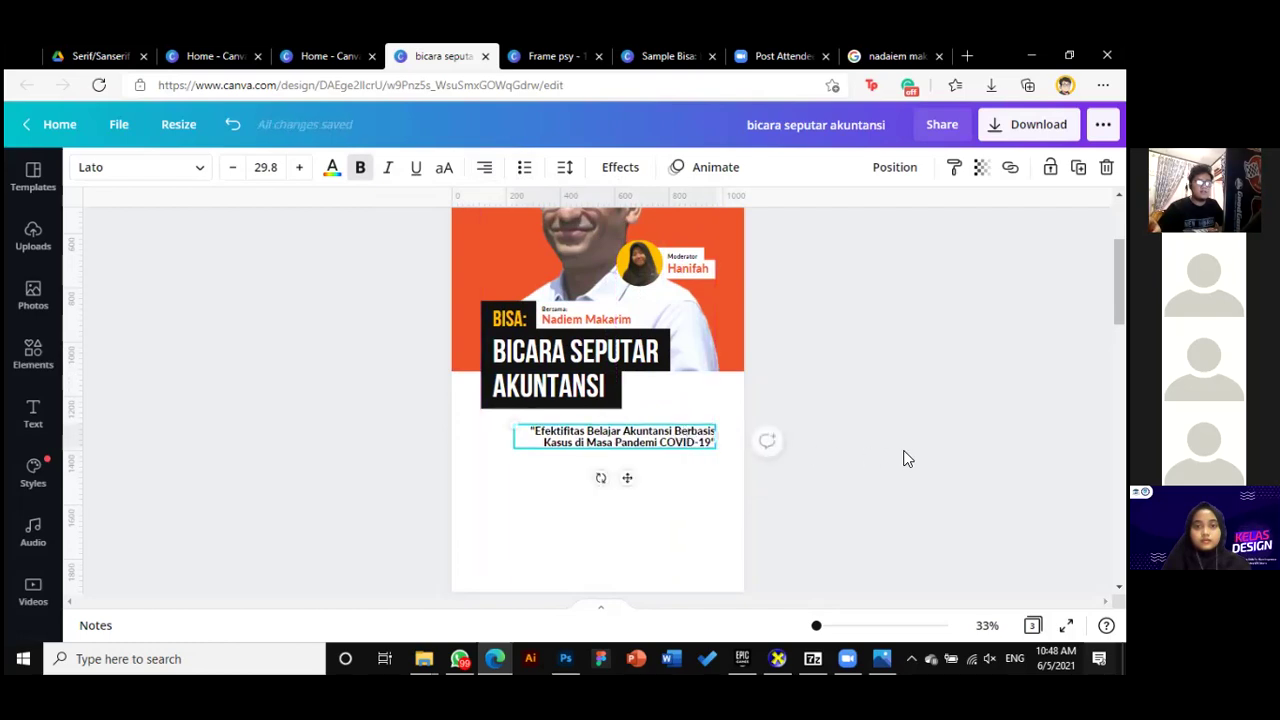
{"action": "left_click", "coordinate": [937, 405]}
Left-align the quote and line it up with the title block's left edge
{"action": "scroll", "coordinate": [826, 430], "scroll_direction": "up", "scroll_amount": 1}
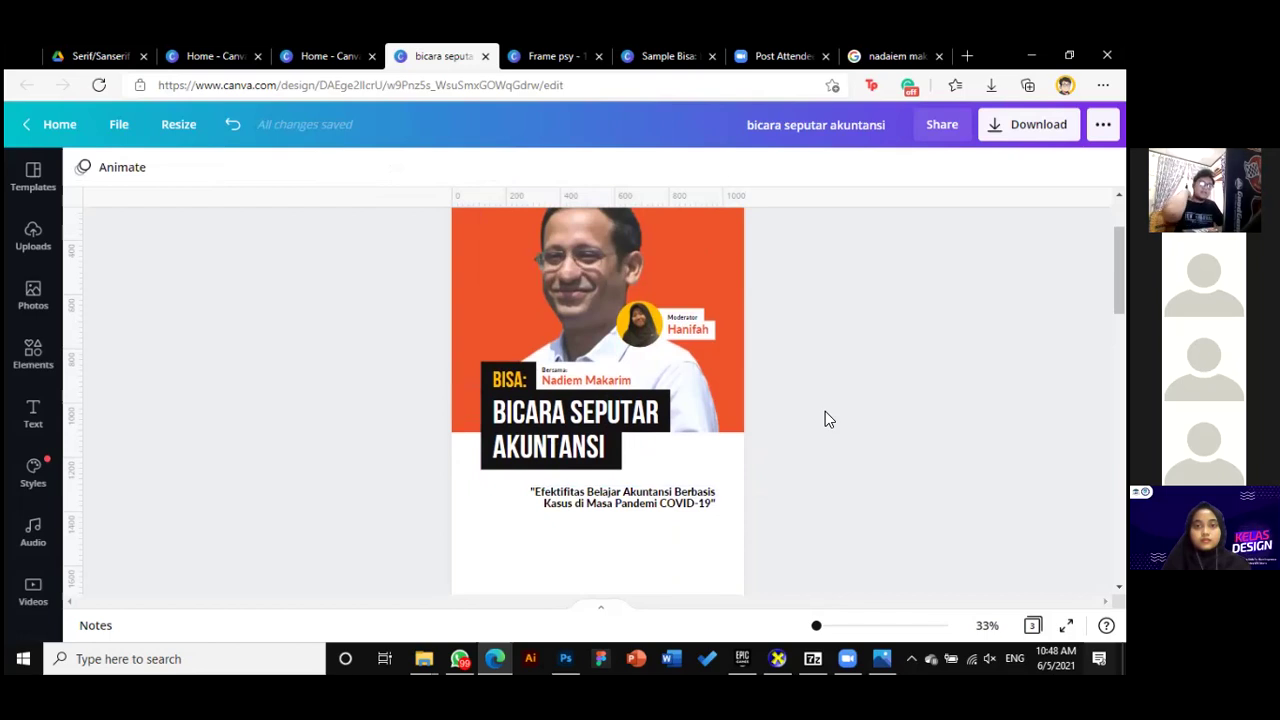
{"action": "scroll", "coordinate": [871, 329], "scroll_direction": "down", "scroll_amount": 1}
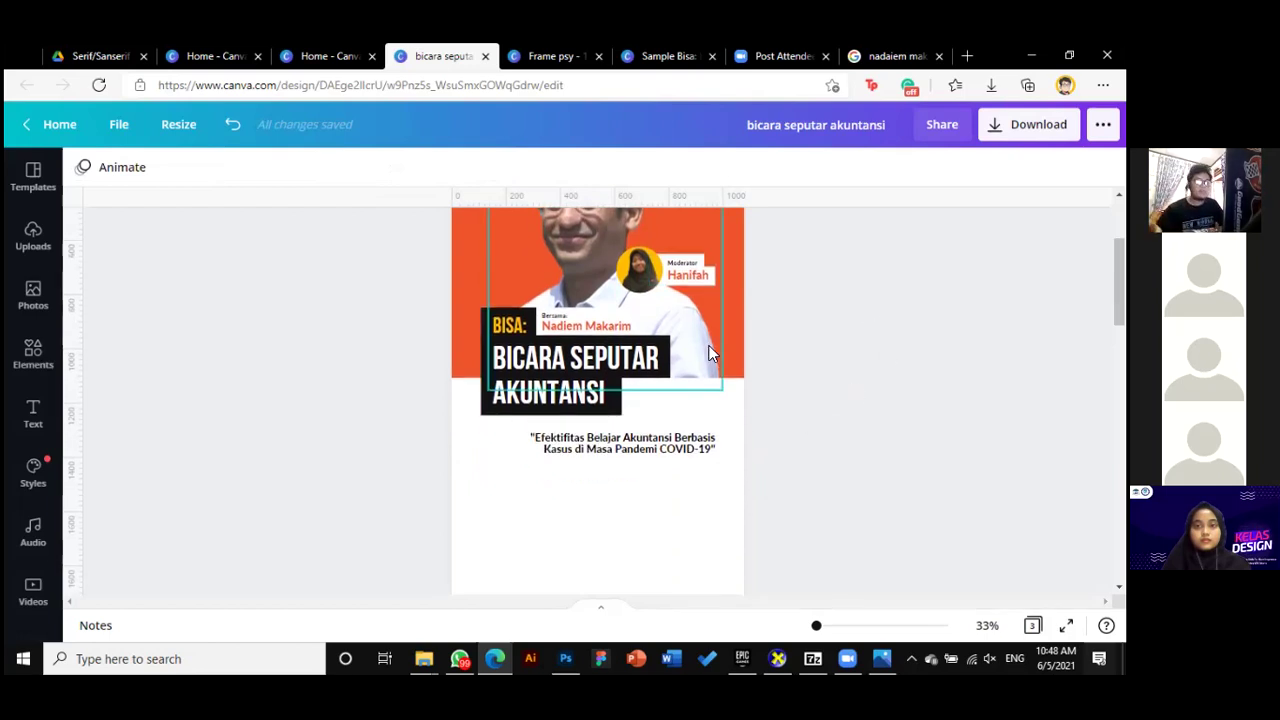
{"action": "left_click", "coordinate": [658, 430]}
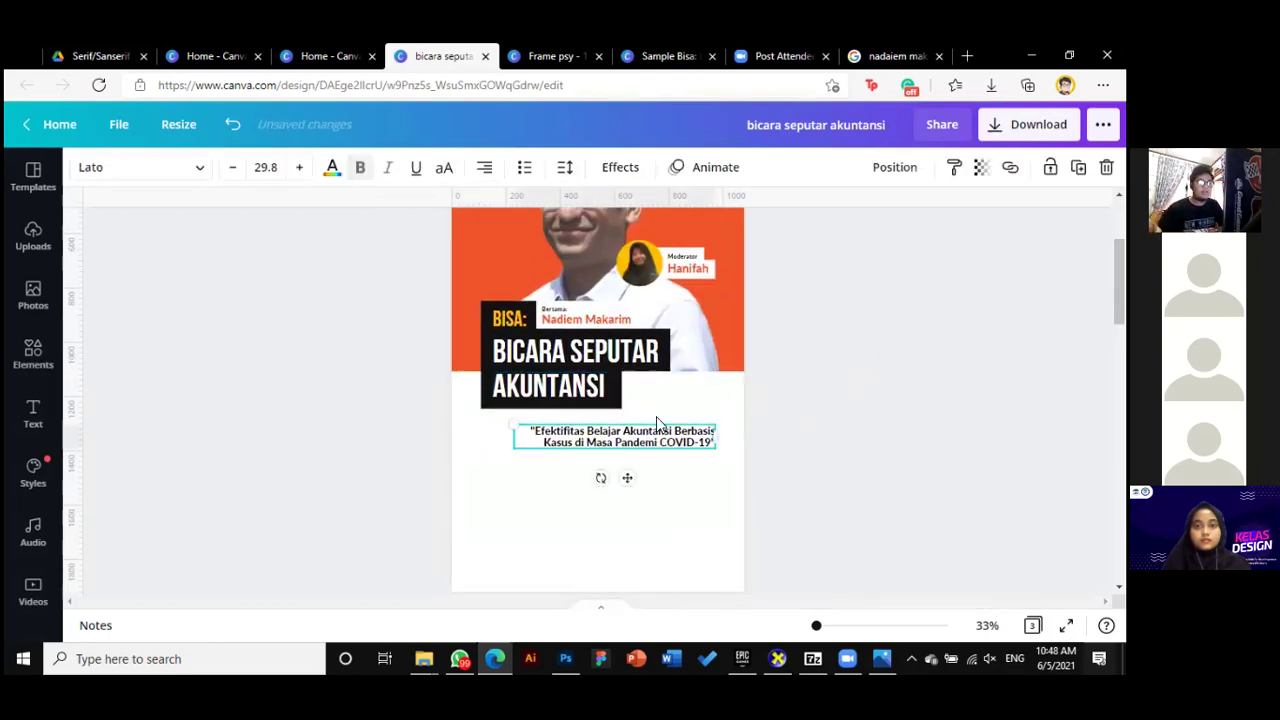
{"action": "left_click", "coordinate": [485, 168]}
{"action": "left_click", "coordinate": [485, 168]}
{"action": "left_click", "coordinate": [485, 168]}
{"action": "left_click_drag", "start_coordinate": [638, 432], "coordinate": [604, 432]}
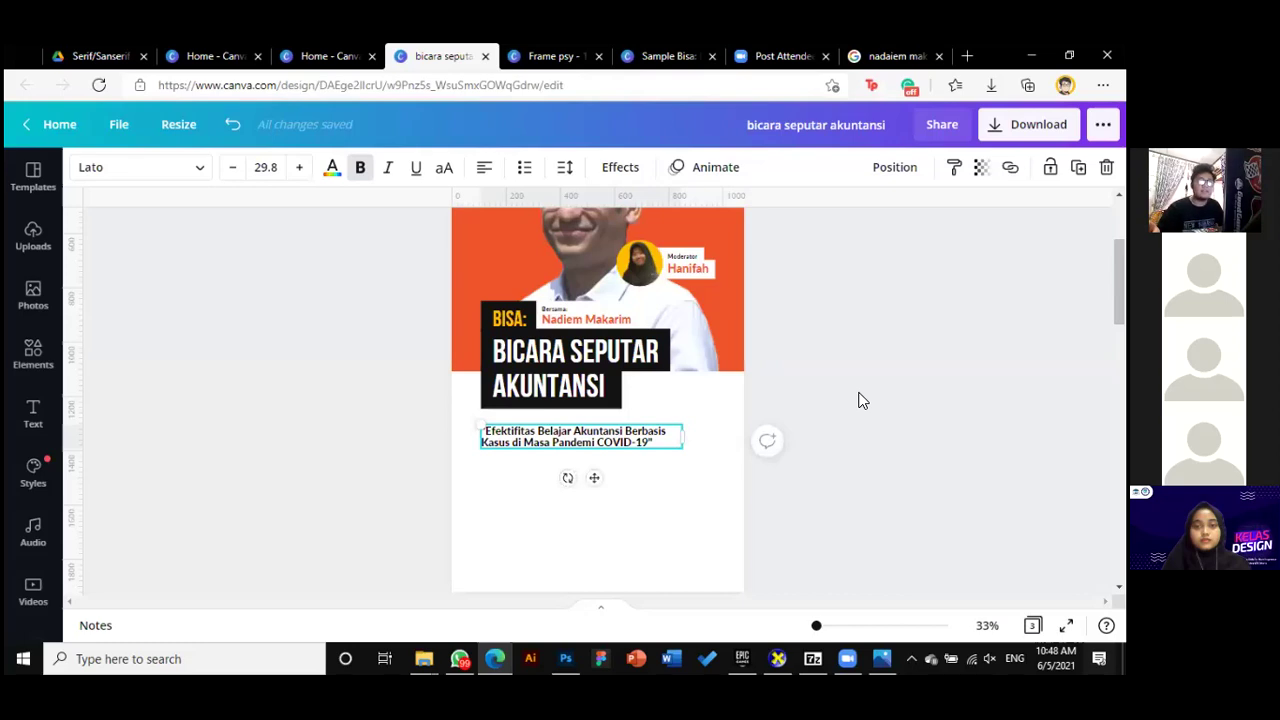
Nudge the quoted subtitle slightly up beneath the title
{"action": "scroll", "coordinate": [857, 400], "scroll_direction": "down", "scroll_amount": 2}
{"action": "scroll", "coordinate": [831, 377], "scroll_direction": "up", "scroll_amount": 3}
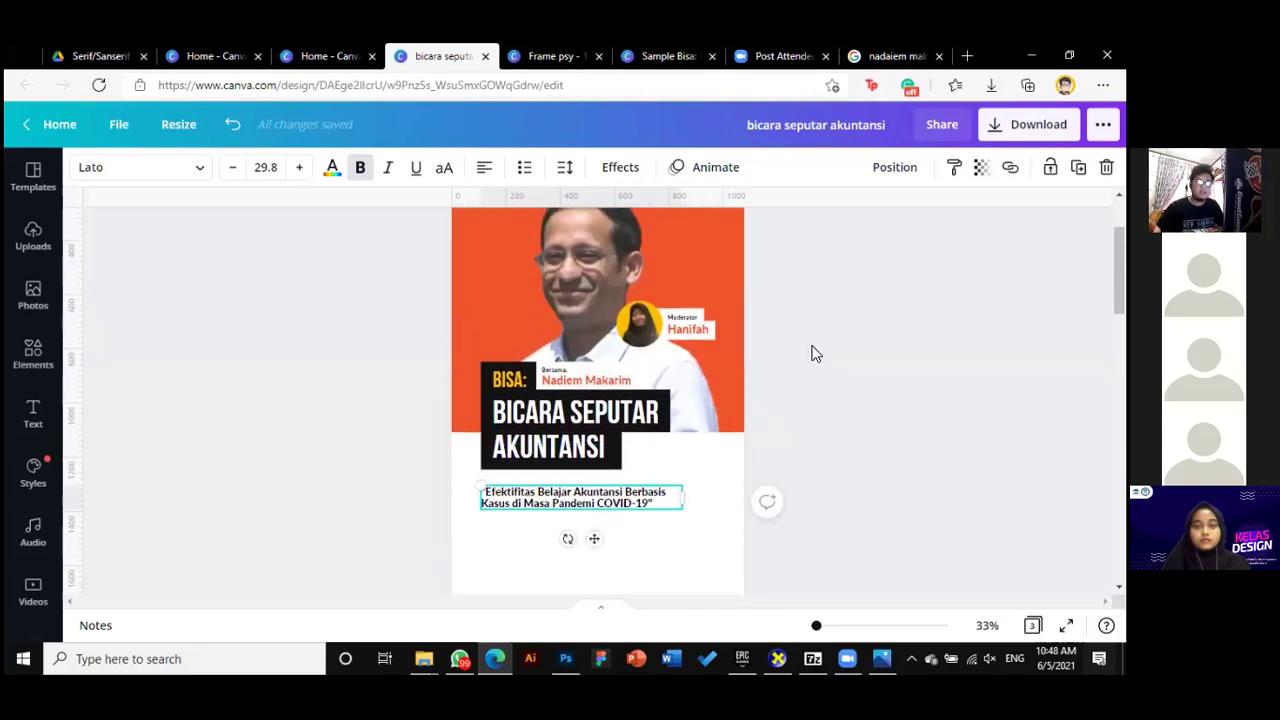
{"action": "scroll", "coordinate": [817, 330], "scroll_direction": "down", "scroll_amount": 1}
{"action": "left_click_drag", "start_coordinate": [639, 433], "coordinate": [640, 431]}
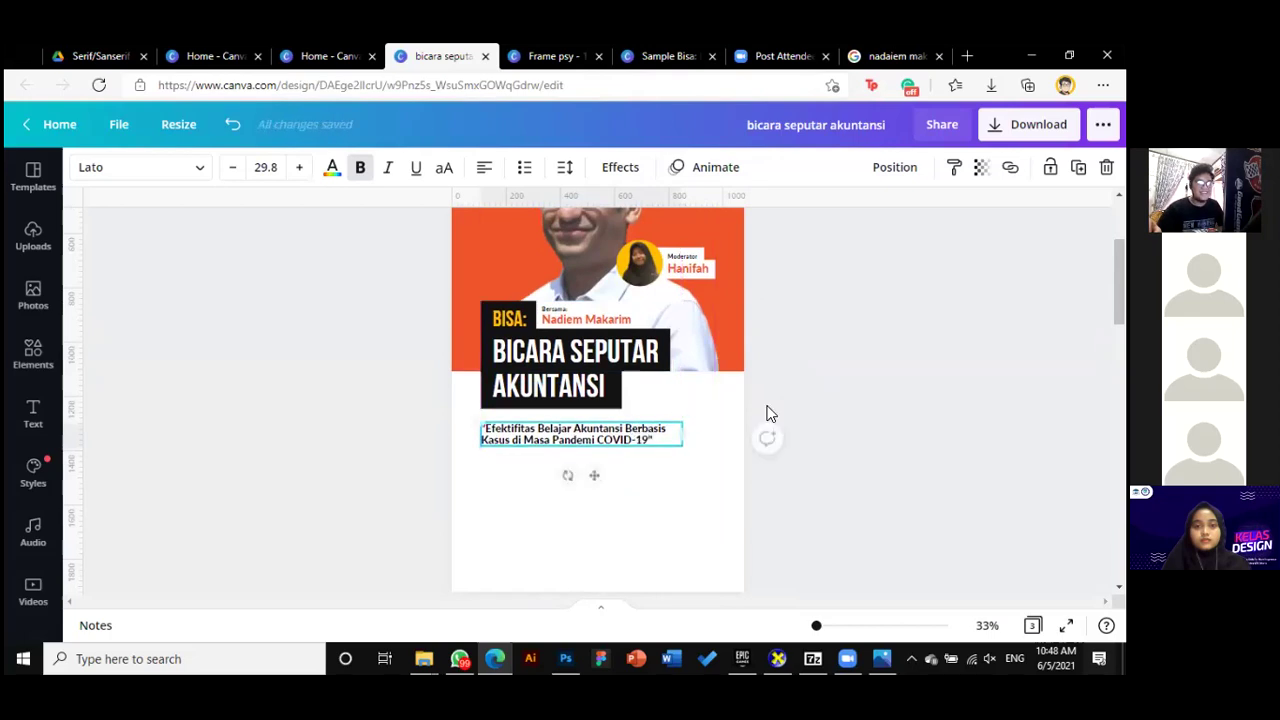
{"action": "left_click", "coordinate": [825, 394]}
{"action": "scroll", "coordinate": [825, 394], "scroll_direction": "down", "scroll_amount": 1}
{"action": "scroll", "coordinate": [825, 394], "scroll_direction": "up", "scroll_amount": 1}
{"action": "left_click", "coordinate": [637, 441]}
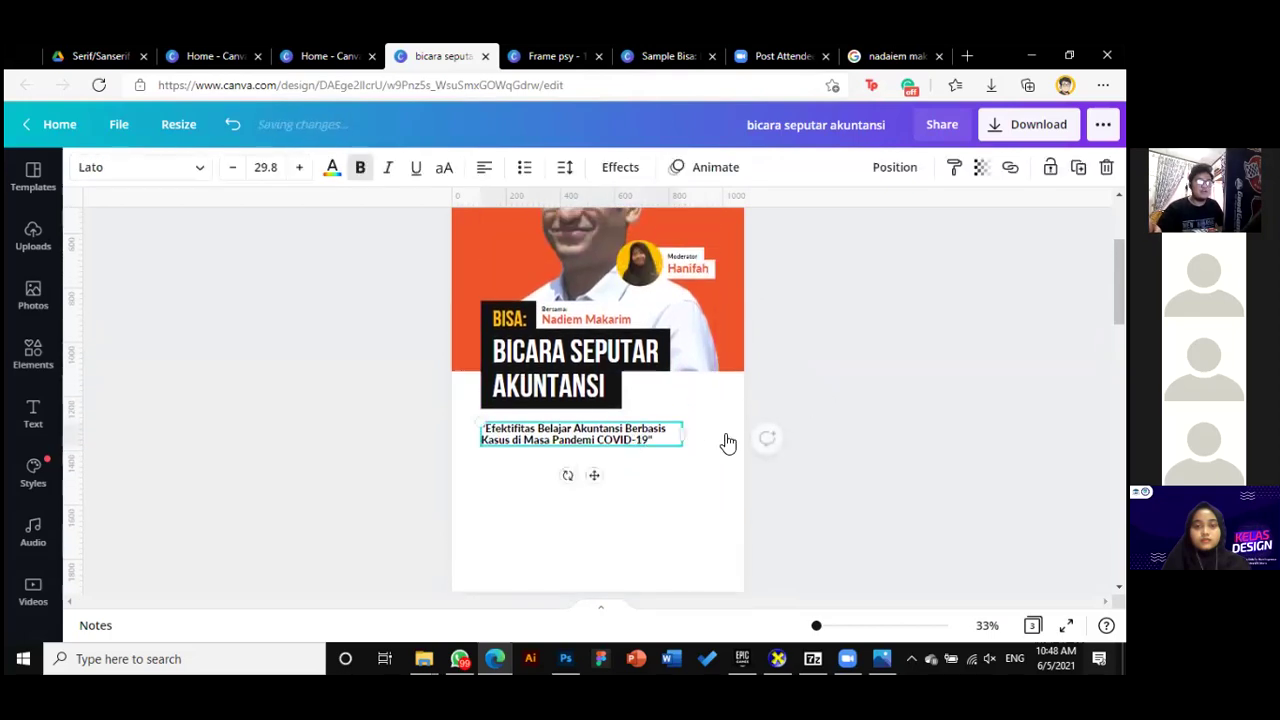
{"action": "scroll", "coordinate": [783, 444], "scroll_direction": "down", "scroll_amount": 1}
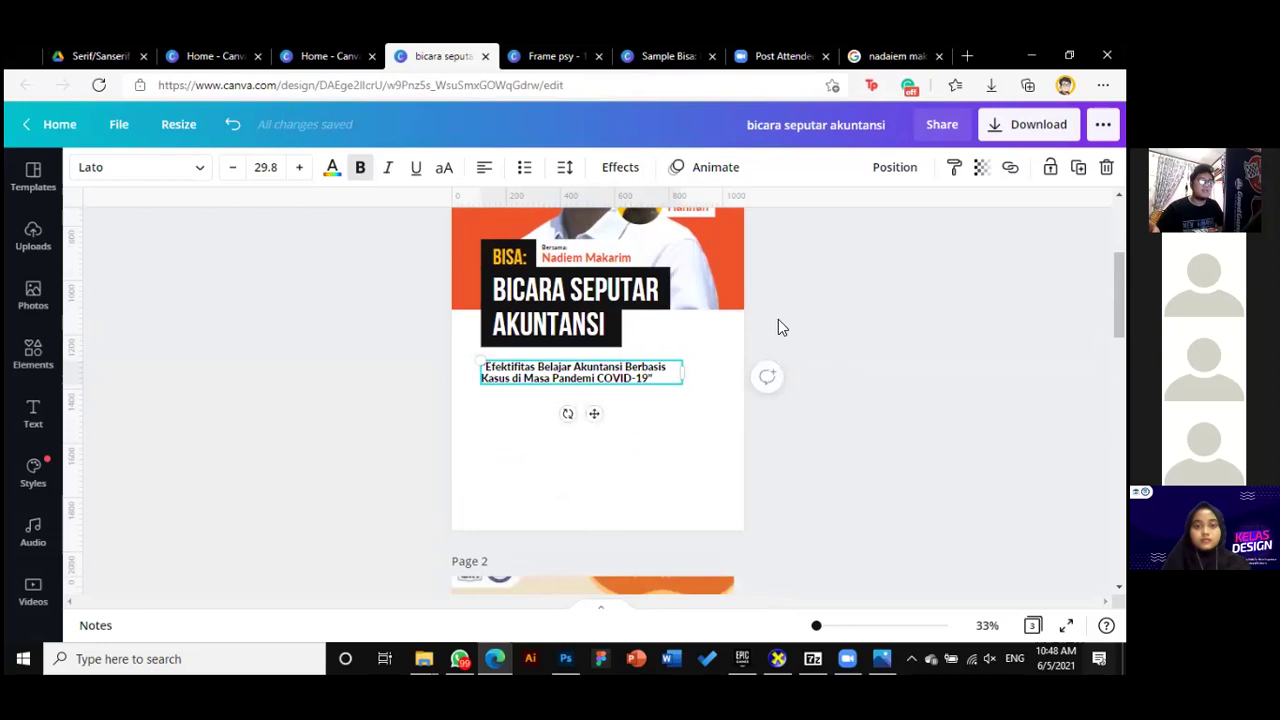
Set the quote's letter spacing to 0 and line spacing to 1.28
{"action": "left_click", "coordinate": [566, 170]}
{"action": "left_click_drag", "start_coordinate": [688, 228], "coordinate": [699, 226]}
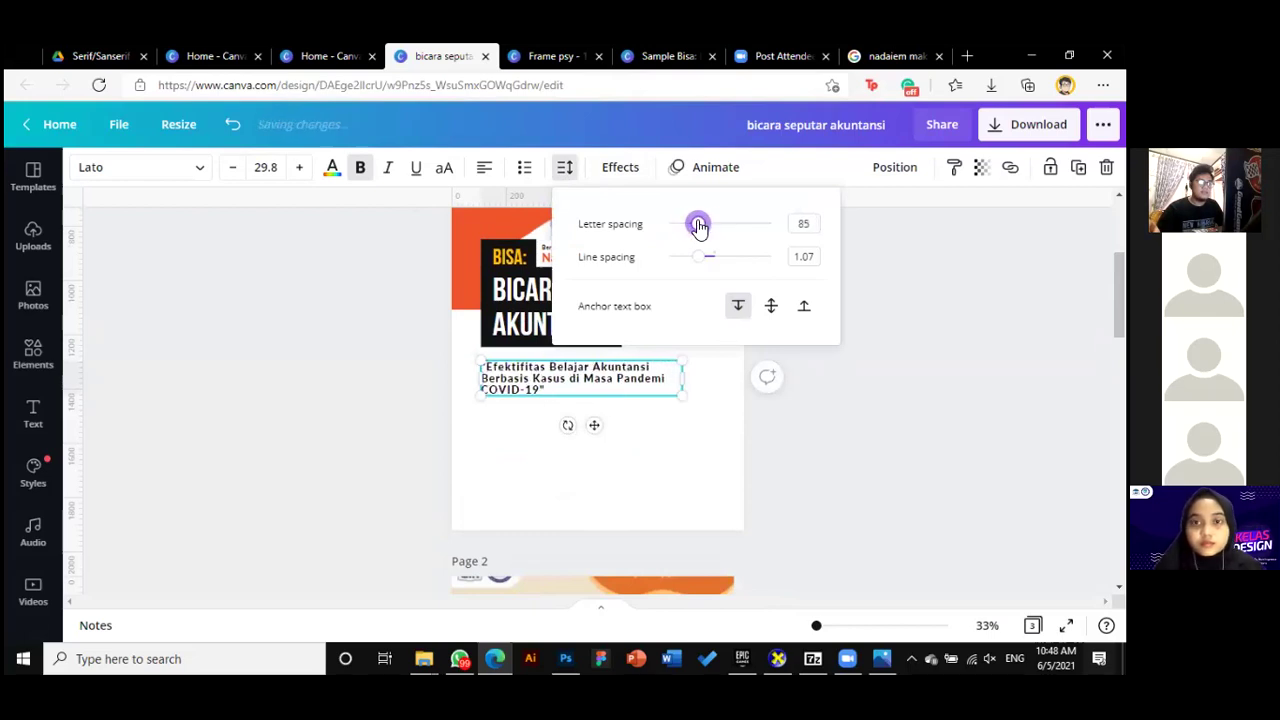
{"action": "left_click", "coordinate": [806, 223]}
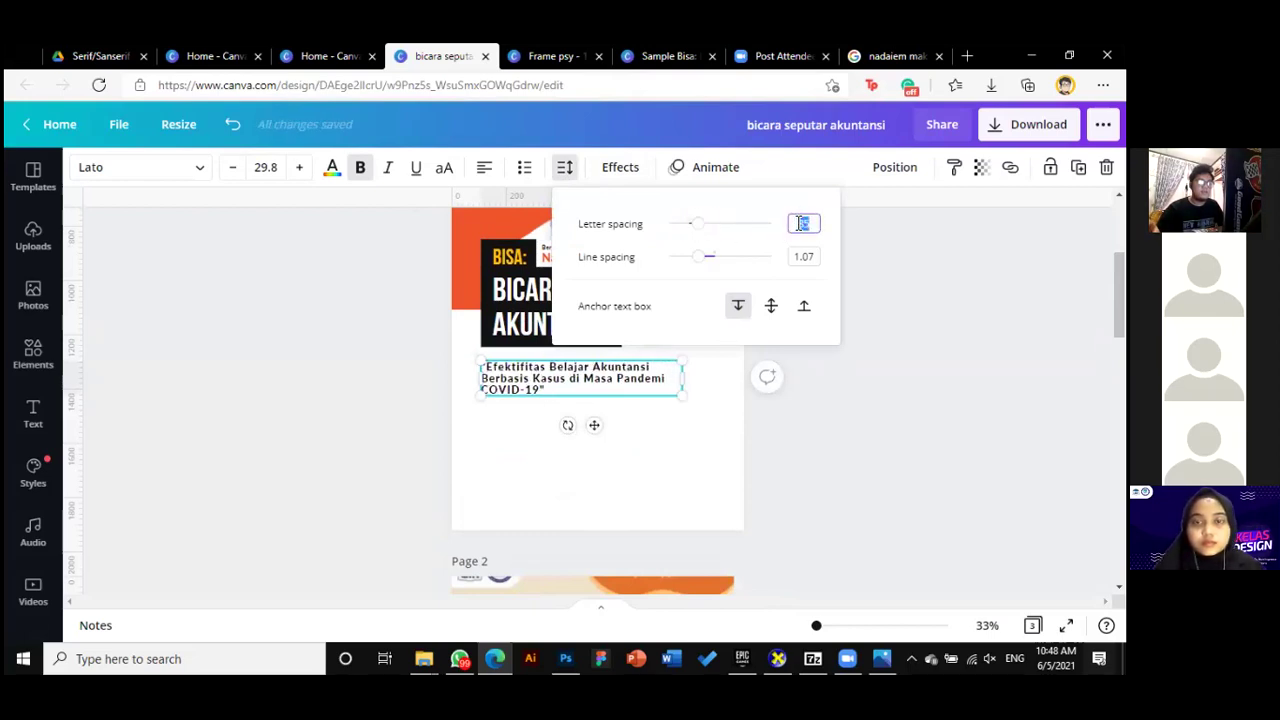
{"action": "type", "text": "0"}
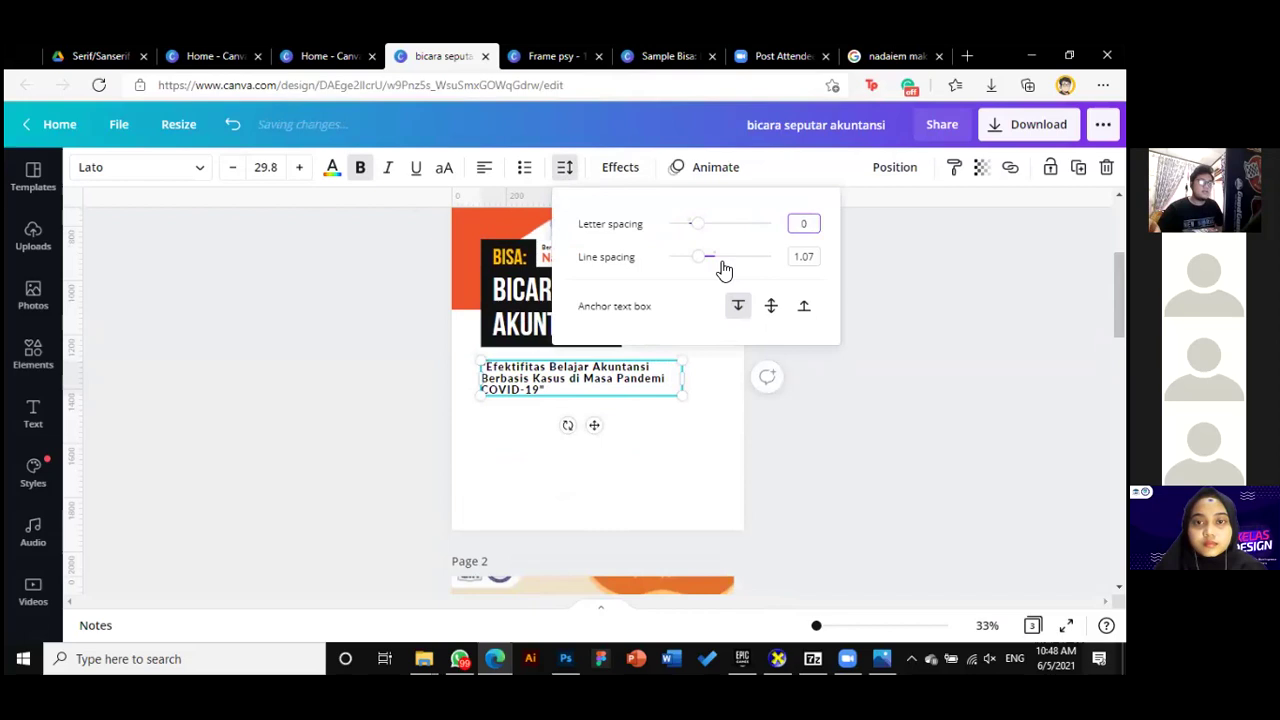
{"action": "left_click_drag", "start_coordinate": [690, 257], "coordinate": [710, 257]}
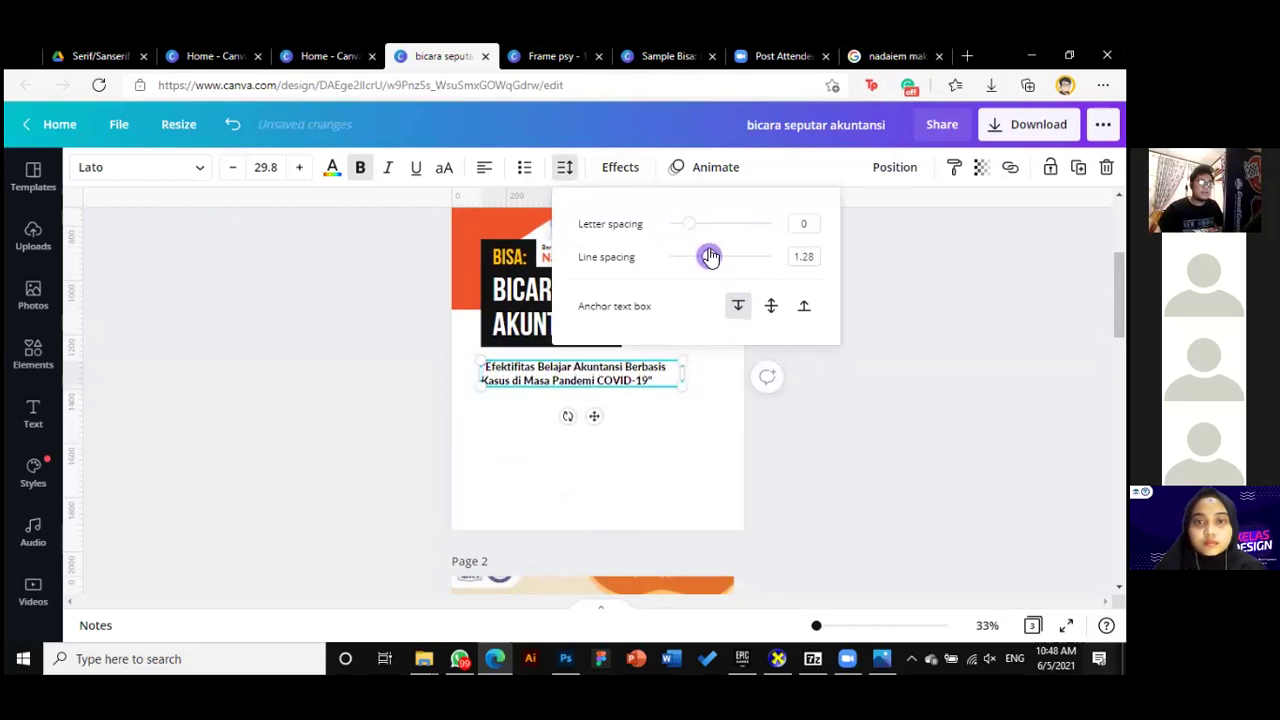
{"action": "left_click", "coordinate": [889, 343]}
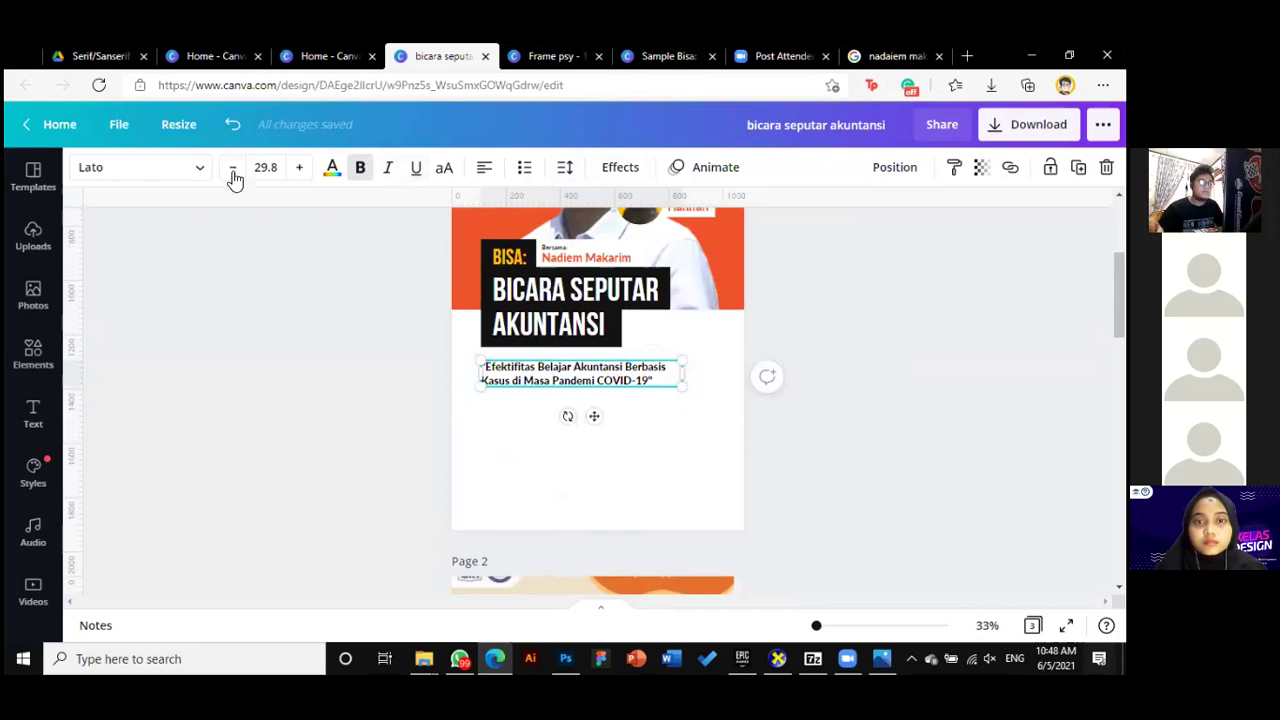
Colour the quote text orange-red
{"action": "left_click", "coordinate": [332, 167]}
{"action": "left_click", "coordinate": [232, 252]}
{"action": "left_click", "coordinate": [897, 449]}
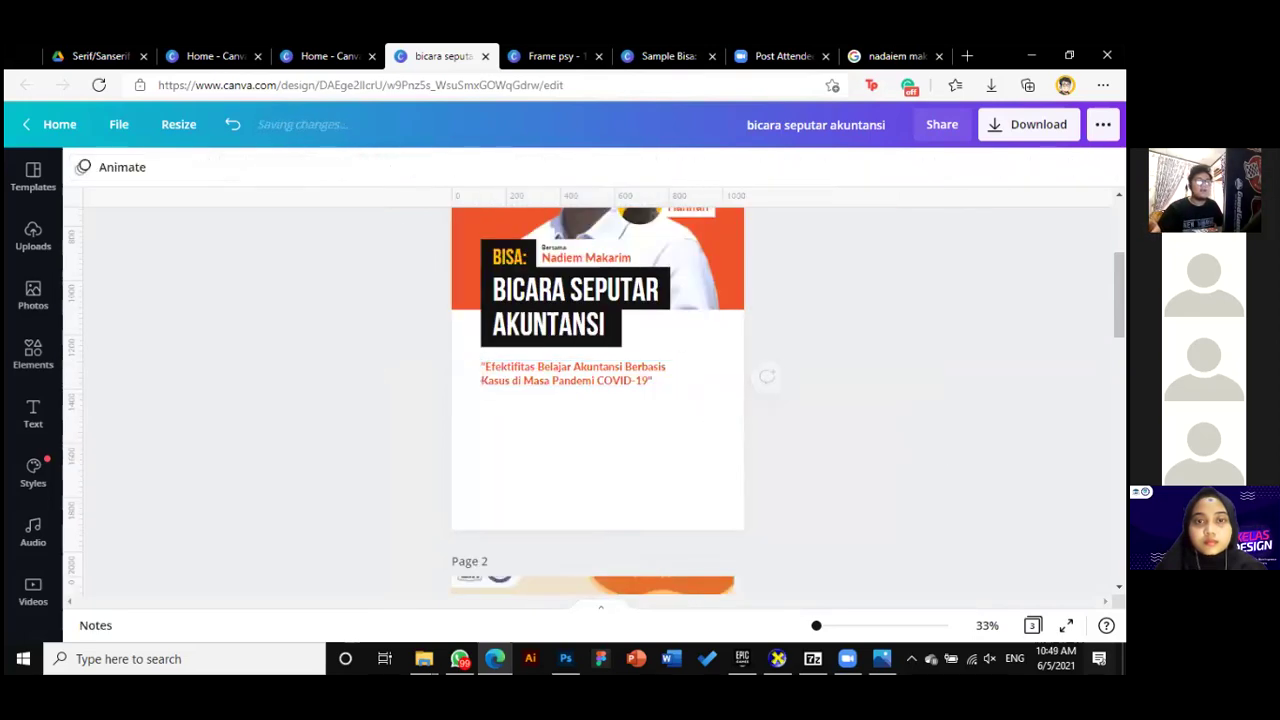
Scroll to page 2 and zoom from 33% to 68% on the event details
{"action": "scroll", "coordinate": [935, 410], "scroll_direction": "up", "scroll_amount": 3}
{"action": "scroll", "coordinate": [935, 410], "scroll_direction": "down", "scroll_amount": 1}
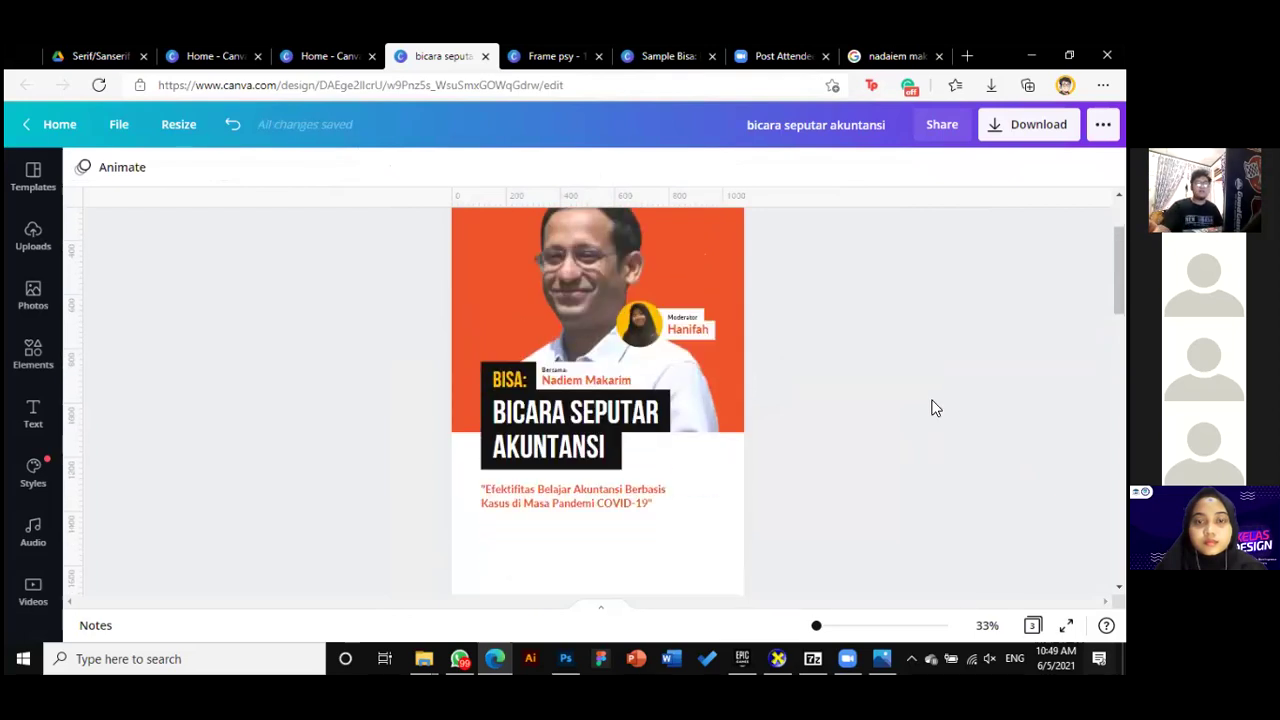
{"action": "scroll", "coordinate": [840, 548], "scroll_direction": "down", "scroll_amount": 3}
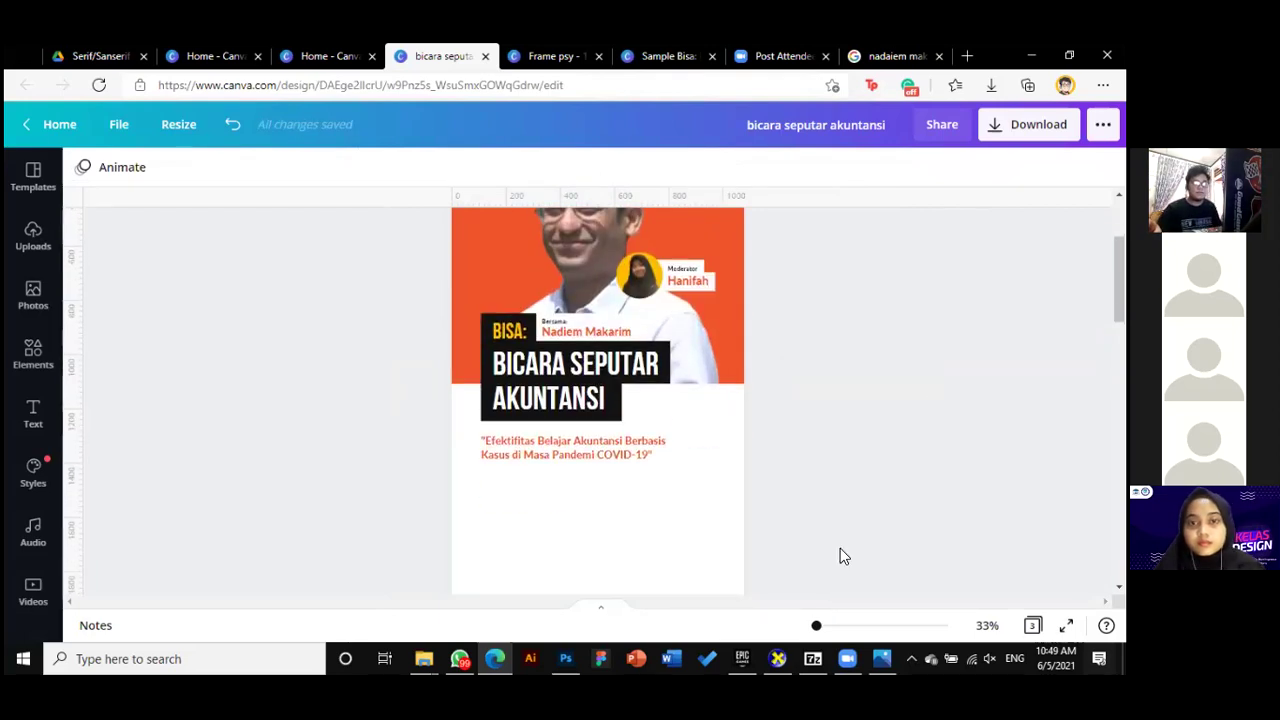
{"action": "scroll", "coordinate": [838, 542], "scroll_direction": "down", "scroll_amount": 10}
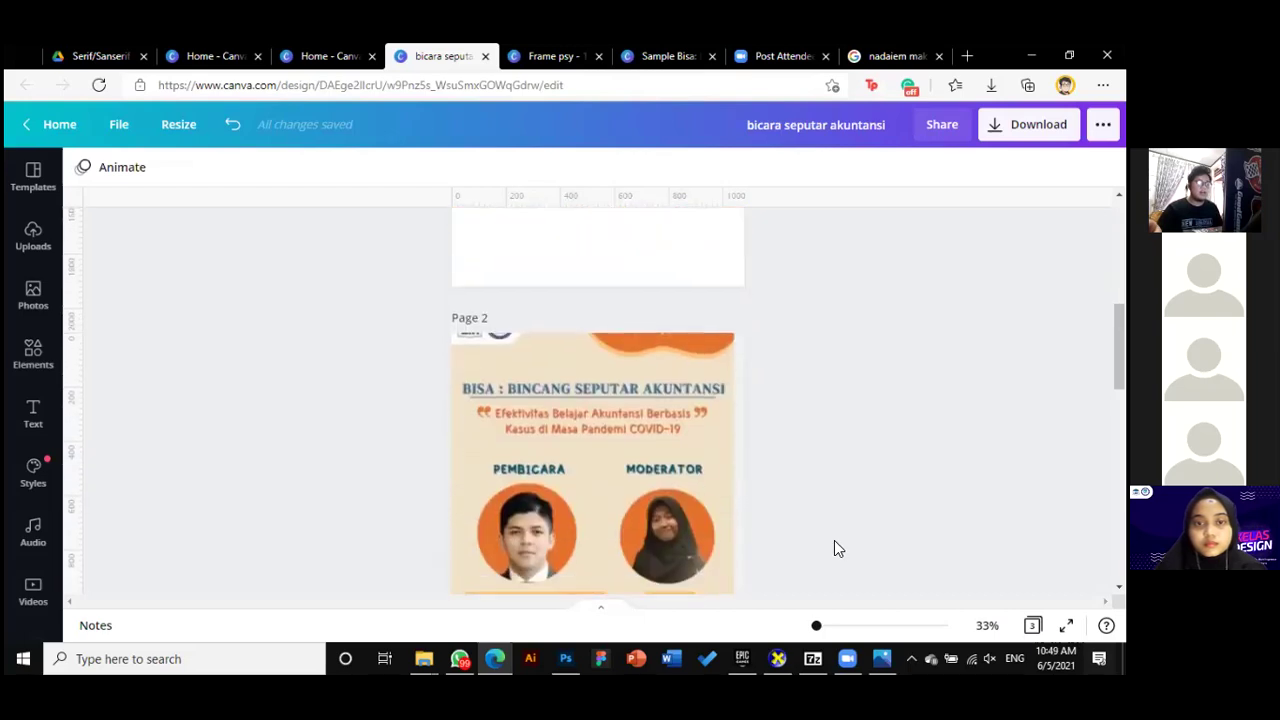
{"action": "scroll", "coordinate": [527, 427], "scroll_direction": "down", "scroll_amount": 1}
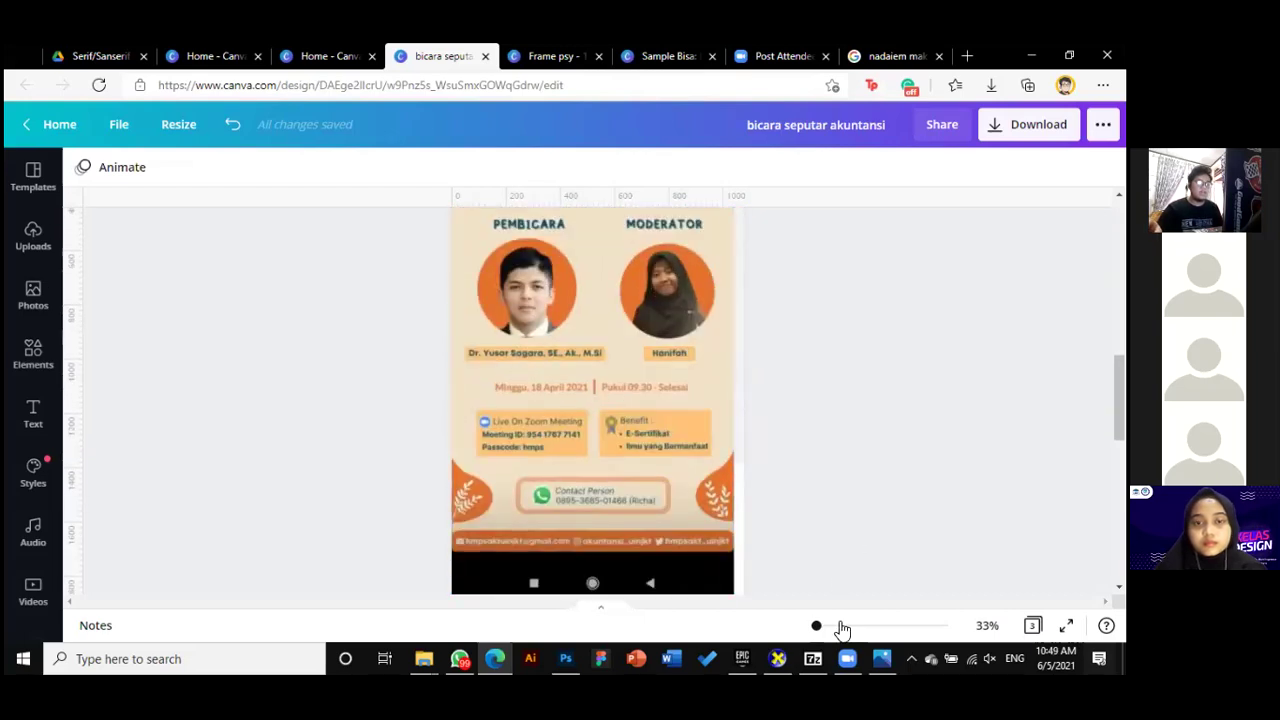
{"action": "left_click_drag", "start_coordinate": [818, 626], "coordinate": [826, 625]}
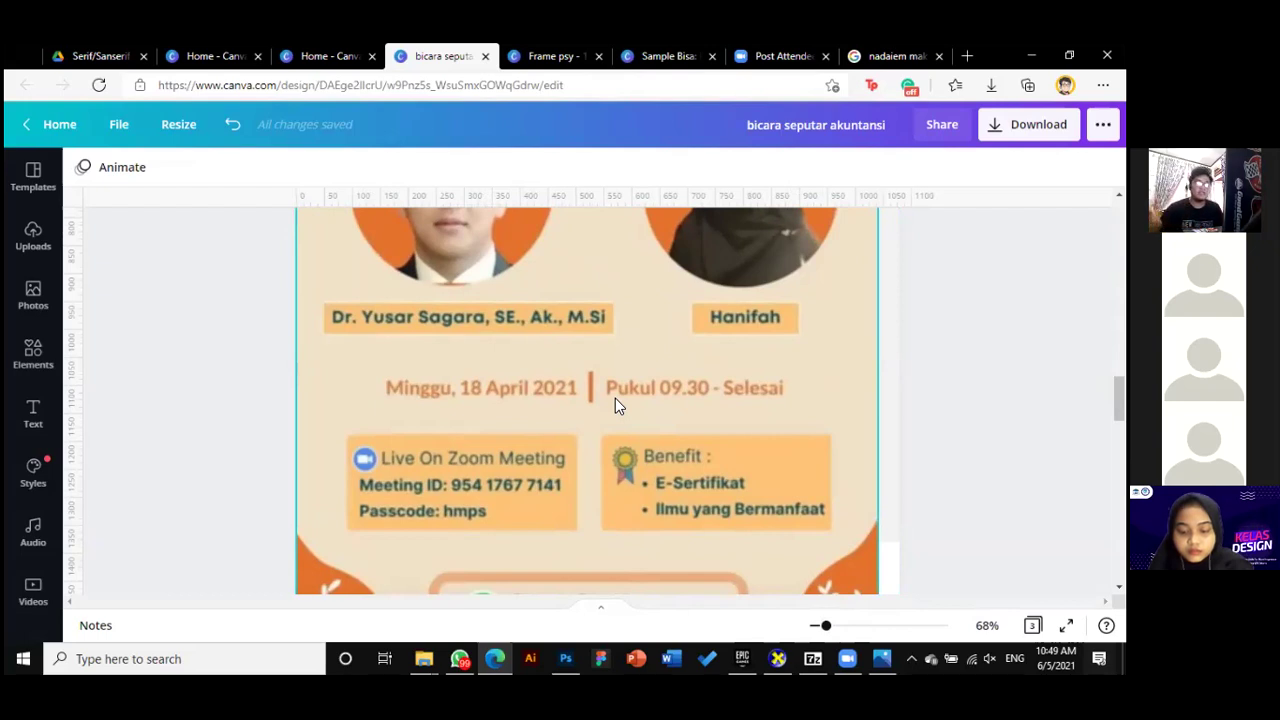
Shift the page-2 event-details image about 20 px to the right
{"action": "scroll", "coordinate": [433, 420], "scroll_direction": "down", "scroll_amount": 1}
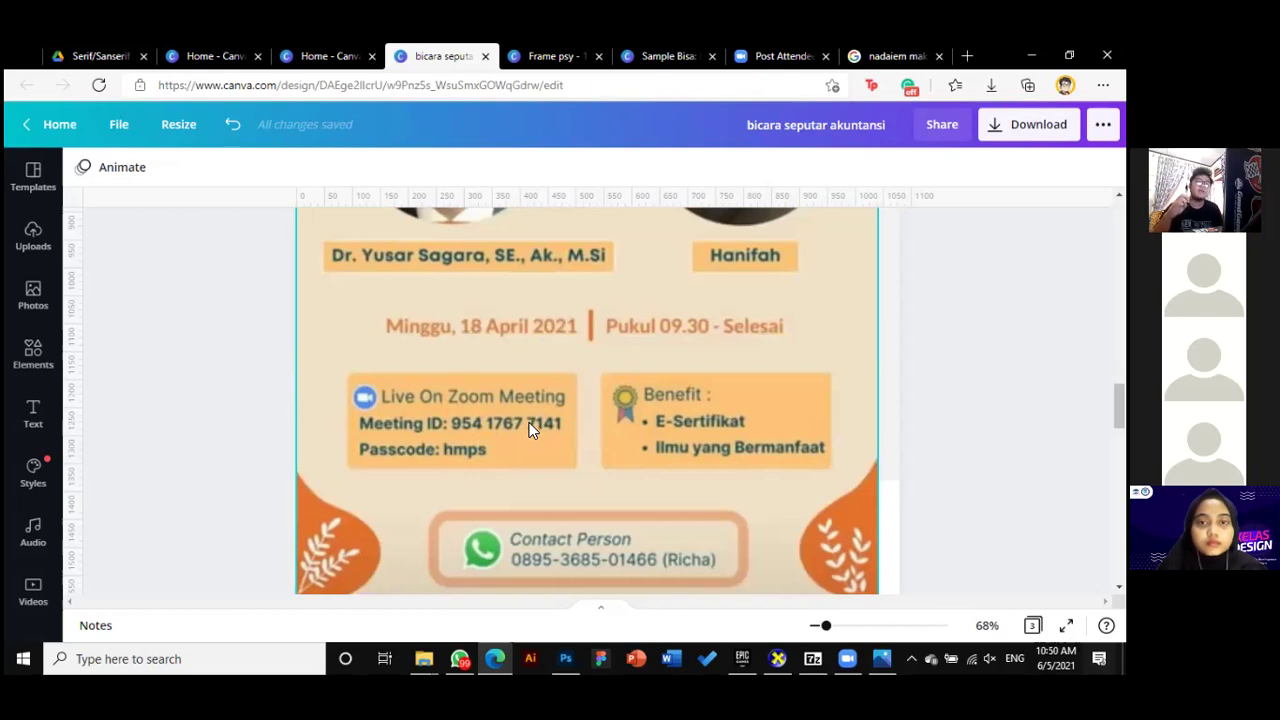
{"action": "left_click_drag", "start_coordinate": [529, 422], "coordinate": [535, 425]}
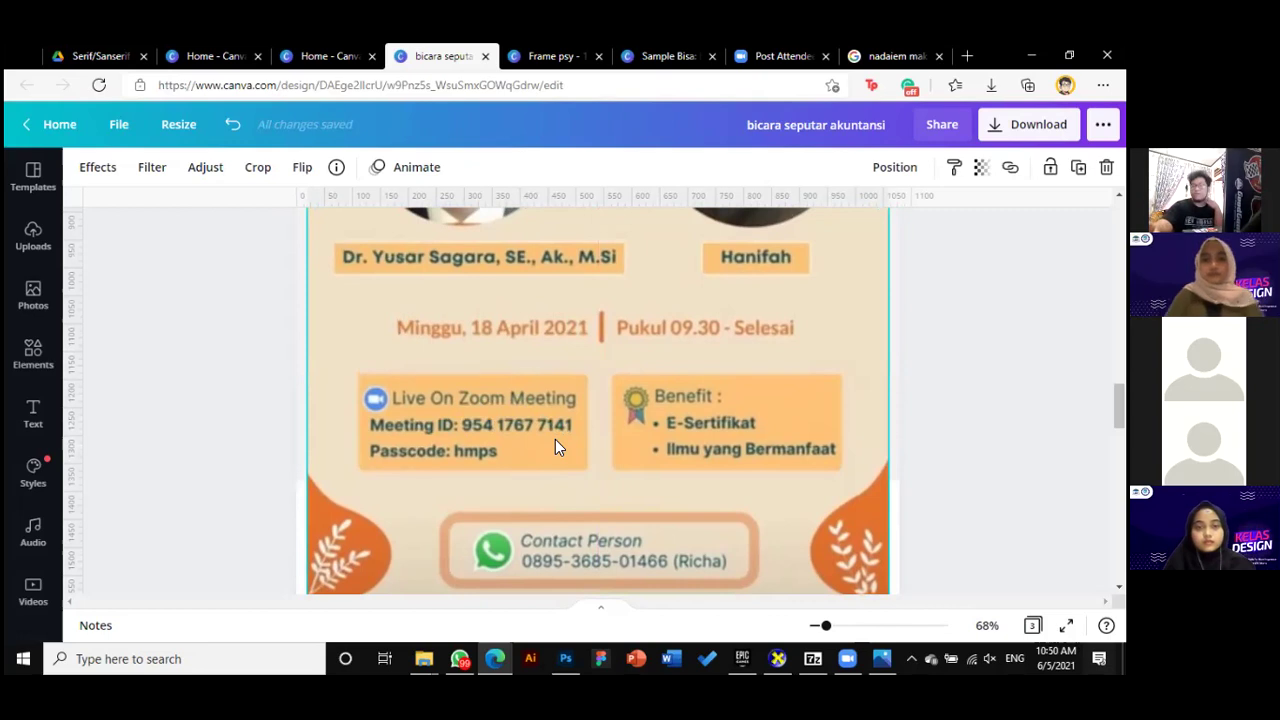
{"action": "scroll", "coordinate": [643, 468], "scroll_direction": "up", "scroll_amount": 1}
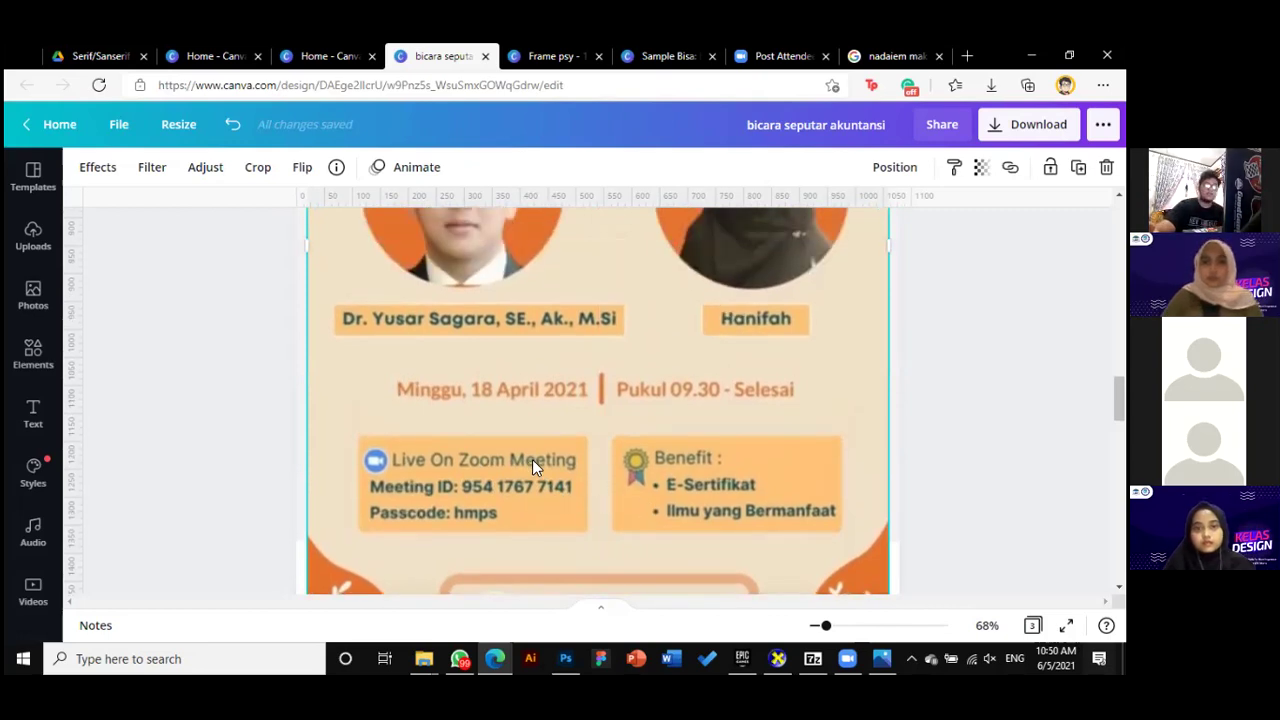
{"action": "scroll", "coordinate": [700, 470], "scroll_direction": "down", "scroll_amount": 1}
{"action": "scroll", "coordinate": [684, 452], "scroll_direction": "up", "scroll_amount": 2}
{"action": "scroll", "coordinate": [686, 455], "scroll_direction": "down", "scroll_amount": 1}
{"action": "scroll", "coordinate": [710, 457], "scroll_direction": "up", "scroll_amount": 1}
{"action": "scroll", "coordinate": [776, 465], "scroll_direction": "down", "scroll_amount": 1}
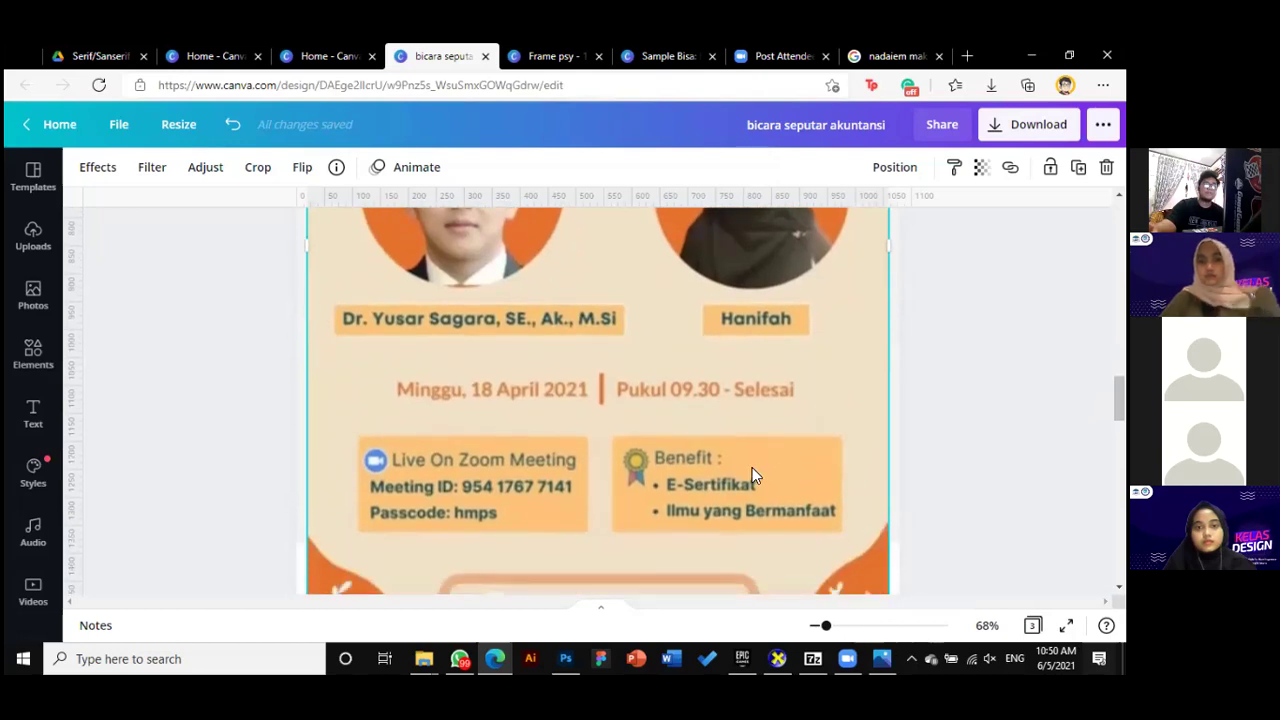
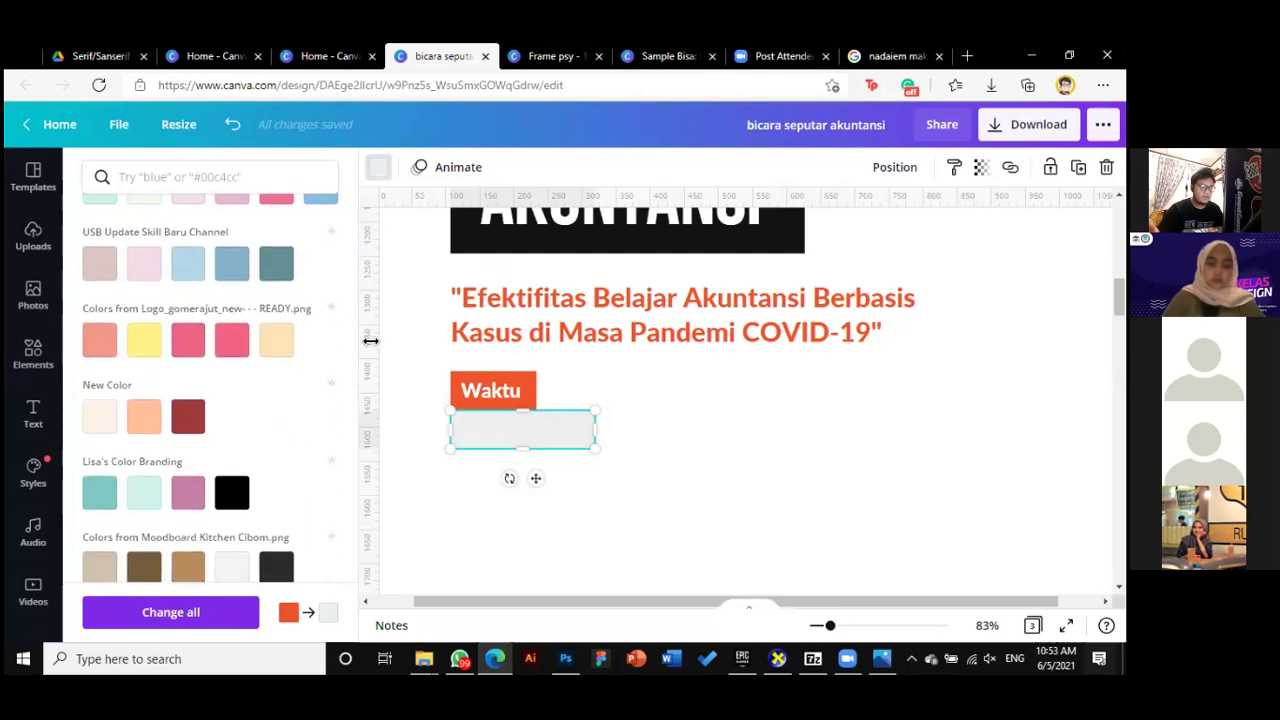
Duplicate the Waktu text into the grey box, colour it black and remove bold
{"action": "key", "text": "Escape"}
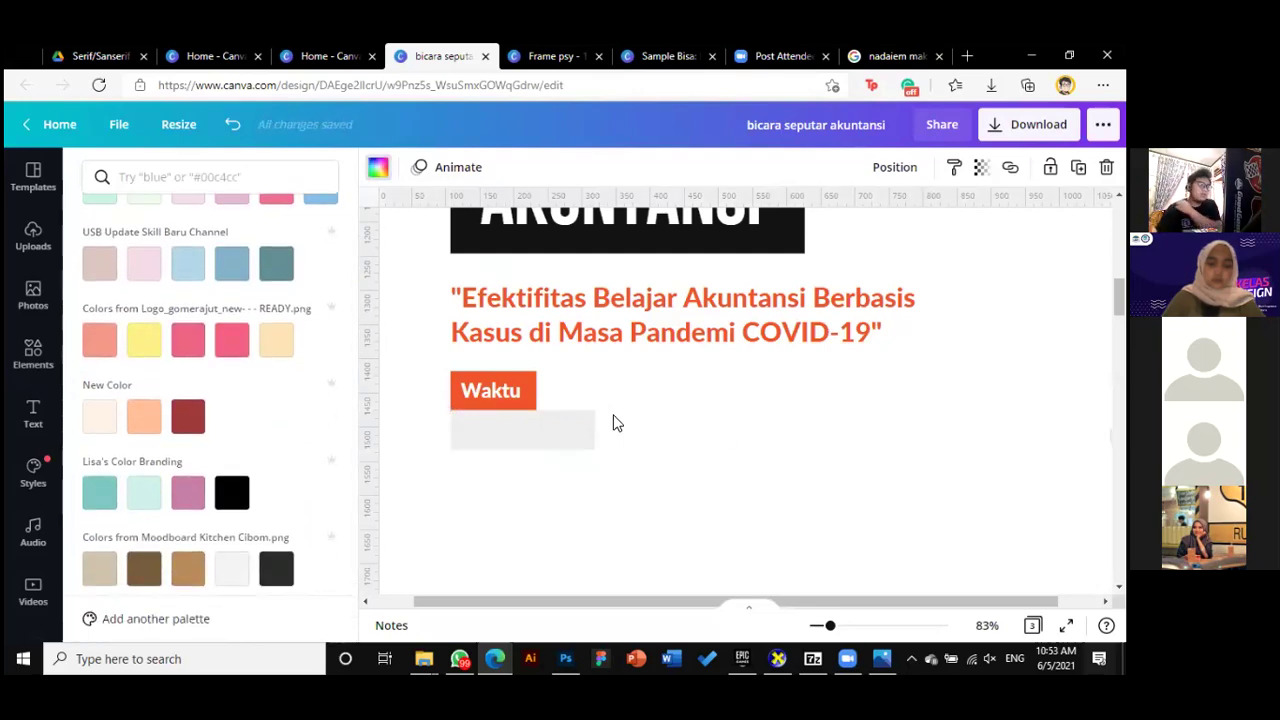
{"action": "left_click_drag", "start_coordinate": [510, 394], "coordinate": [509, 430]}
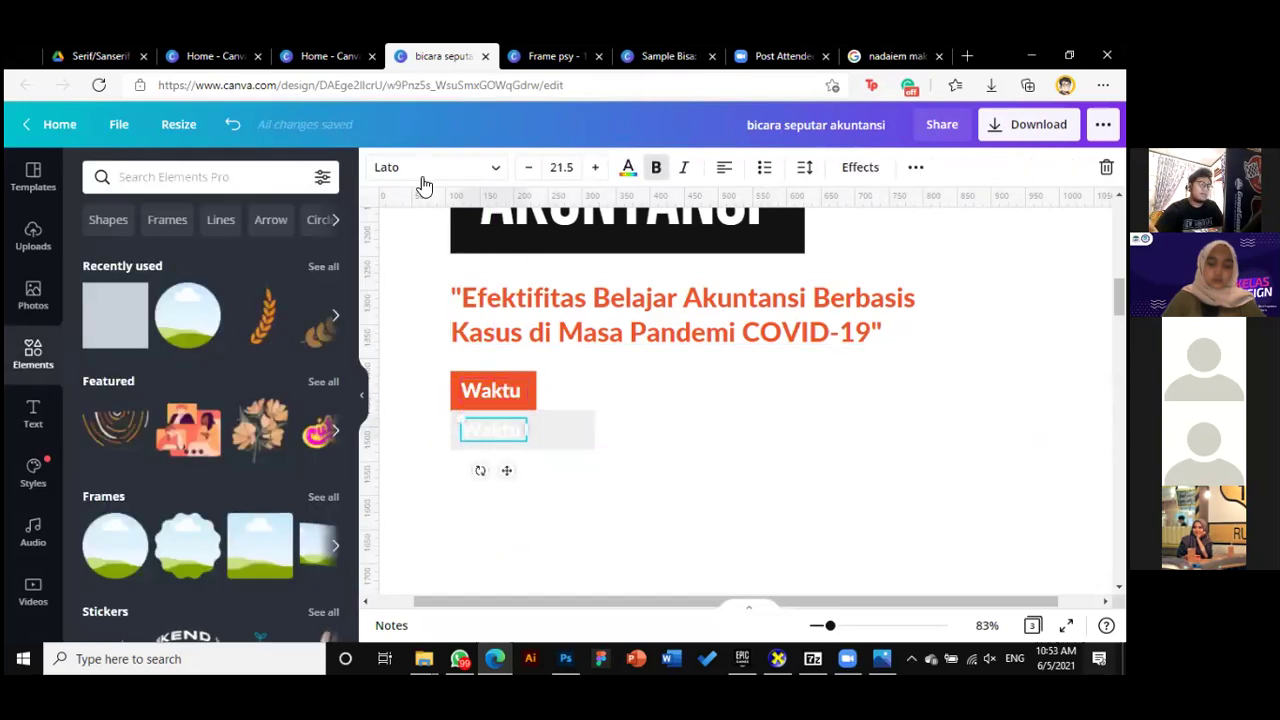
{"action": "left_click", "coordinate": [628, 168]}
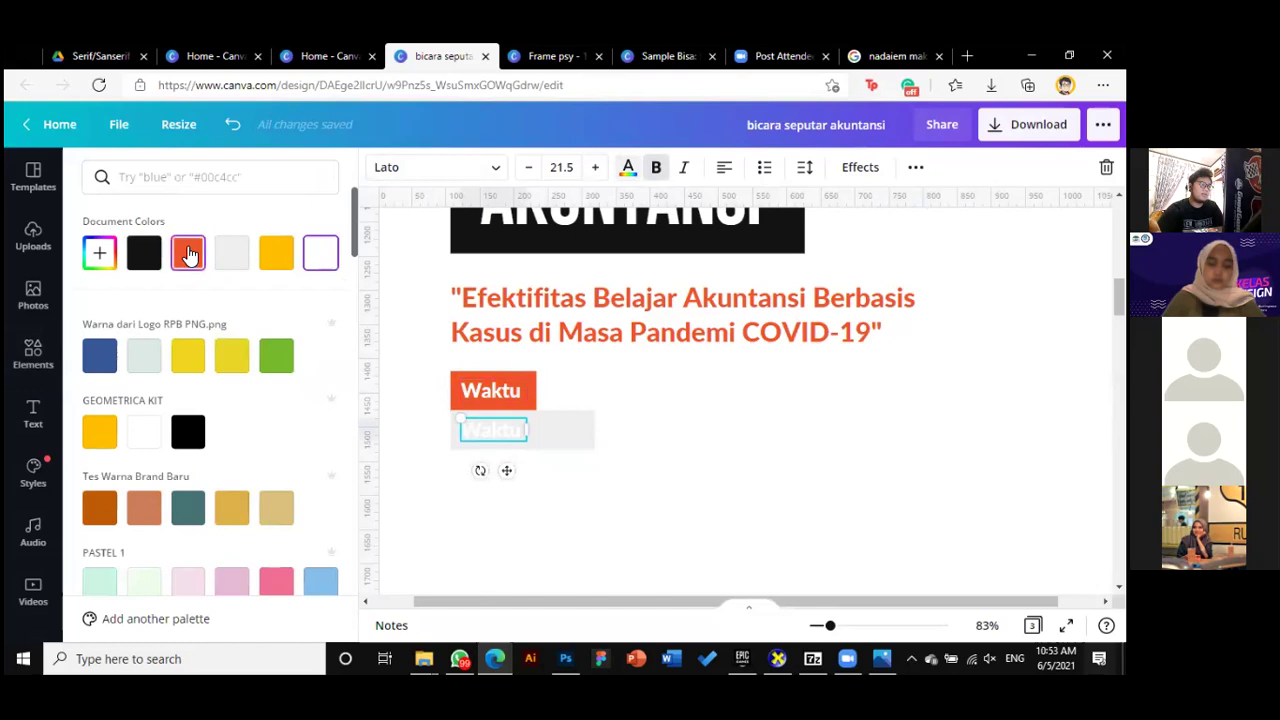
{"action": "left_click", "coordinate": [144, 253]}
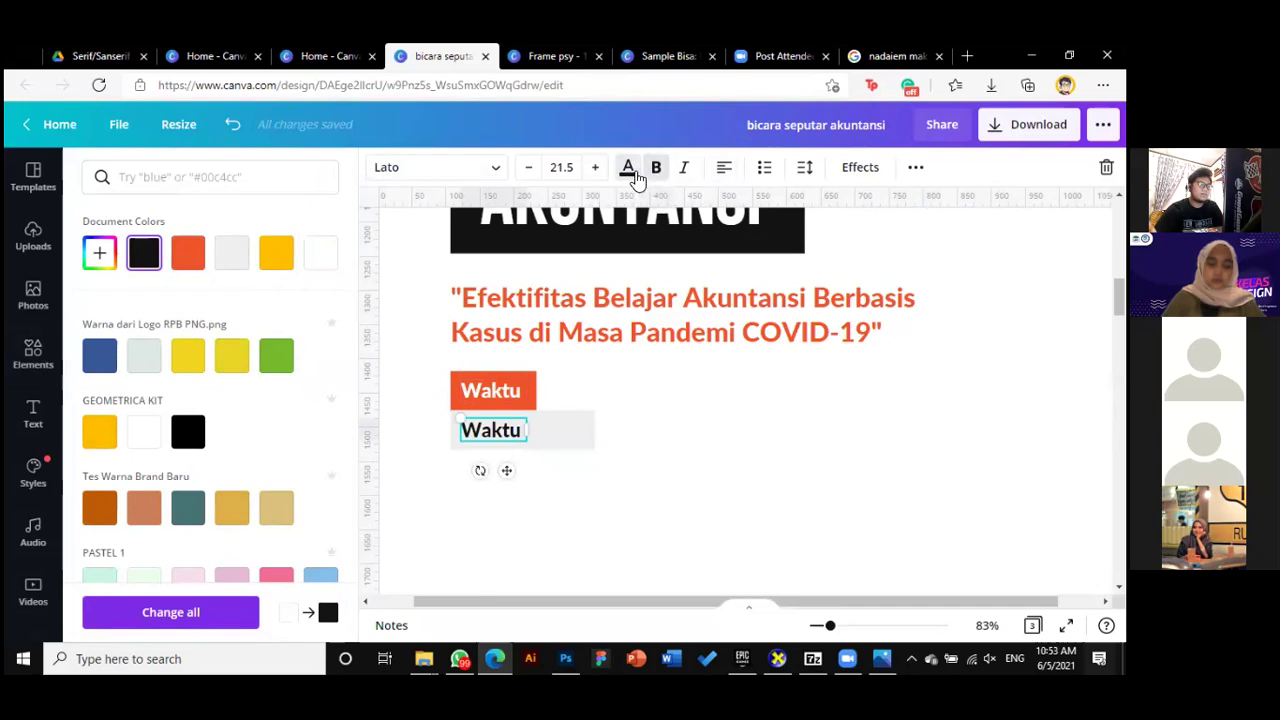
{"action": "left_click", "coordinate": [658, 176]}
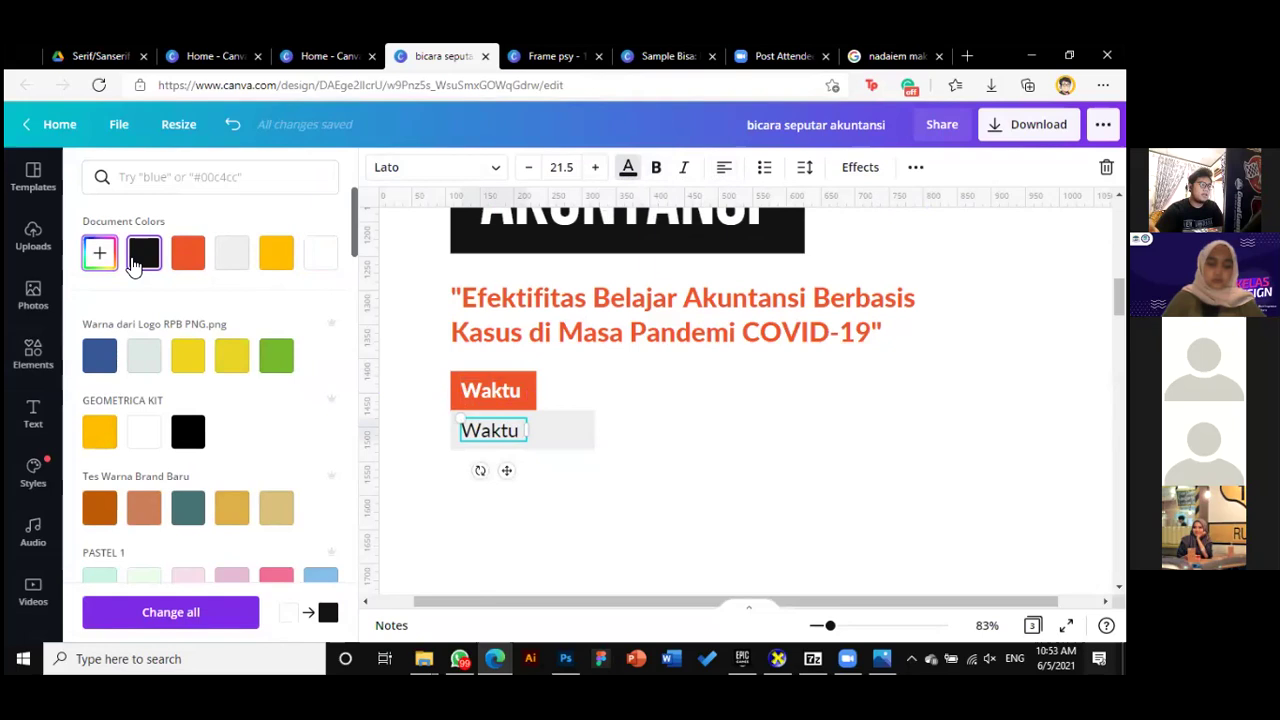
Give the copied text a custom dark grey colour, #525252
{"action": "left_click", "coordinate": [98, 254]}
{"action": "left_click_drag", "start_coordinate": [84, 372], "coordinate": [58, 362]}
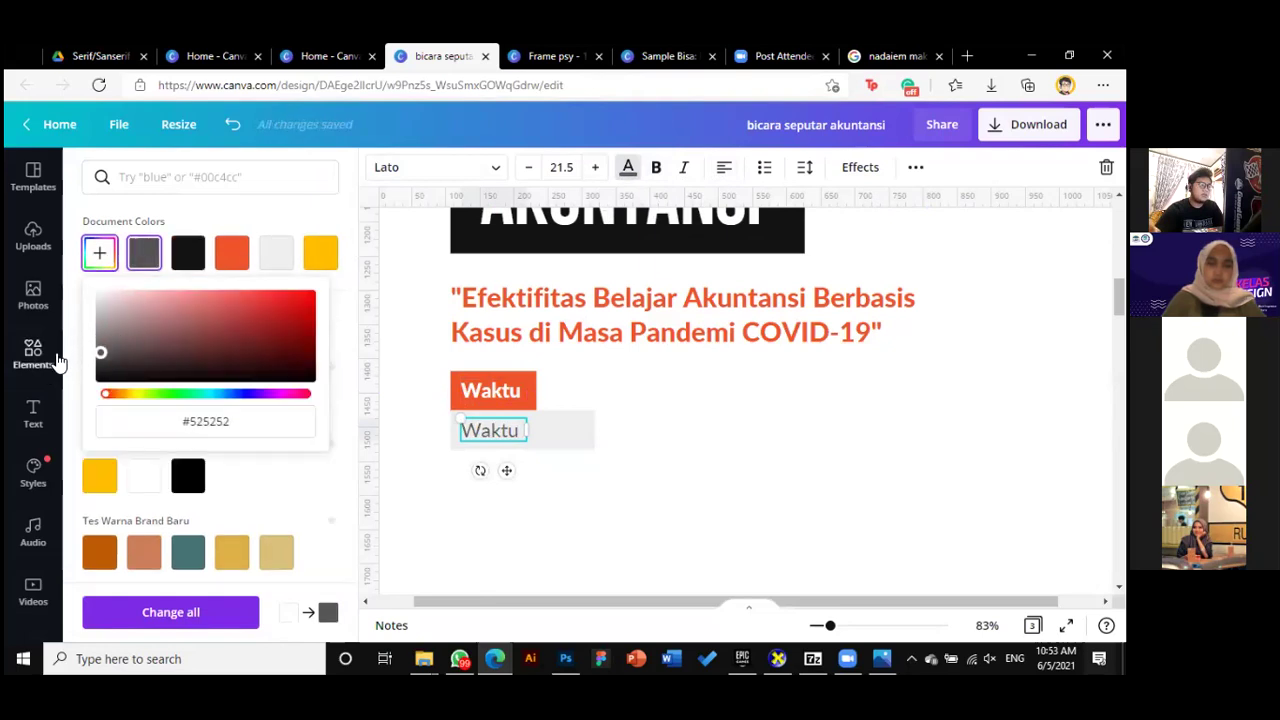
{"action": "left_click", "coordinate": [744, 500]}
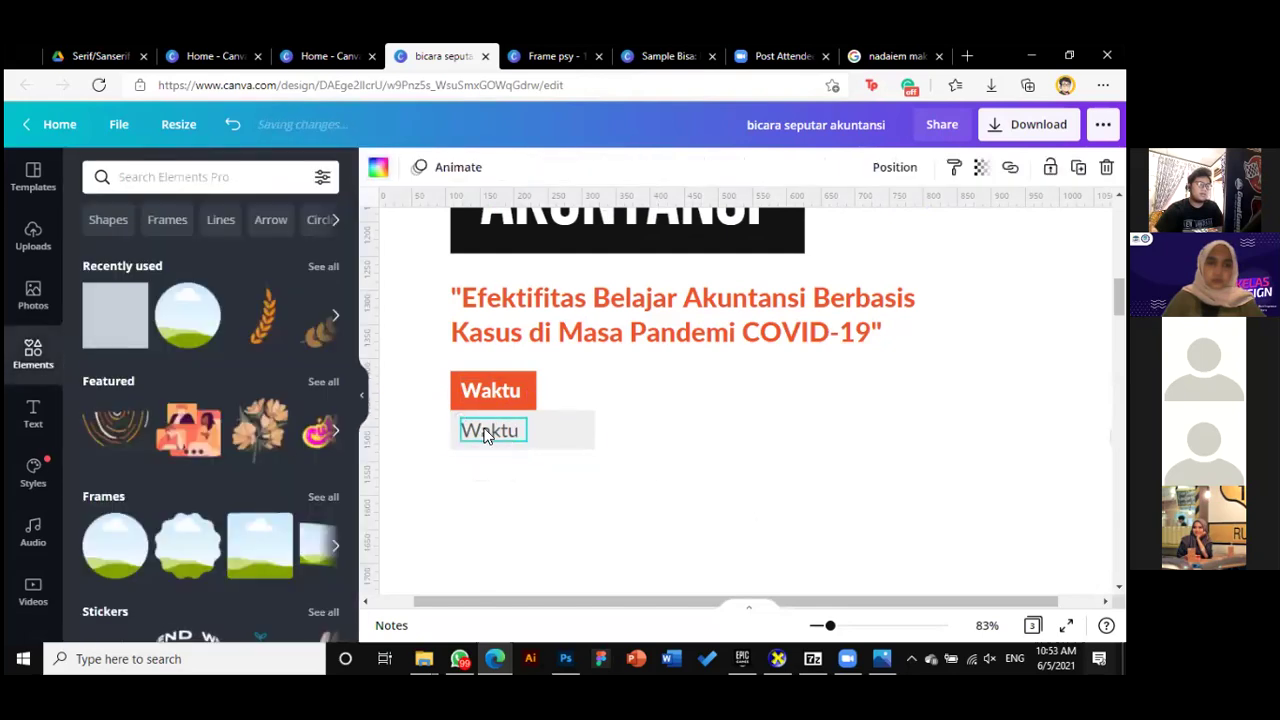
{"action": "scroll", "coordinate": [705, 540], "scroll_direction": "down", "scroll_amount": 5}
{"action": "scroll", "coordinate": [703, 540], "scroll_direction": "down", "scroll_amount": 5}
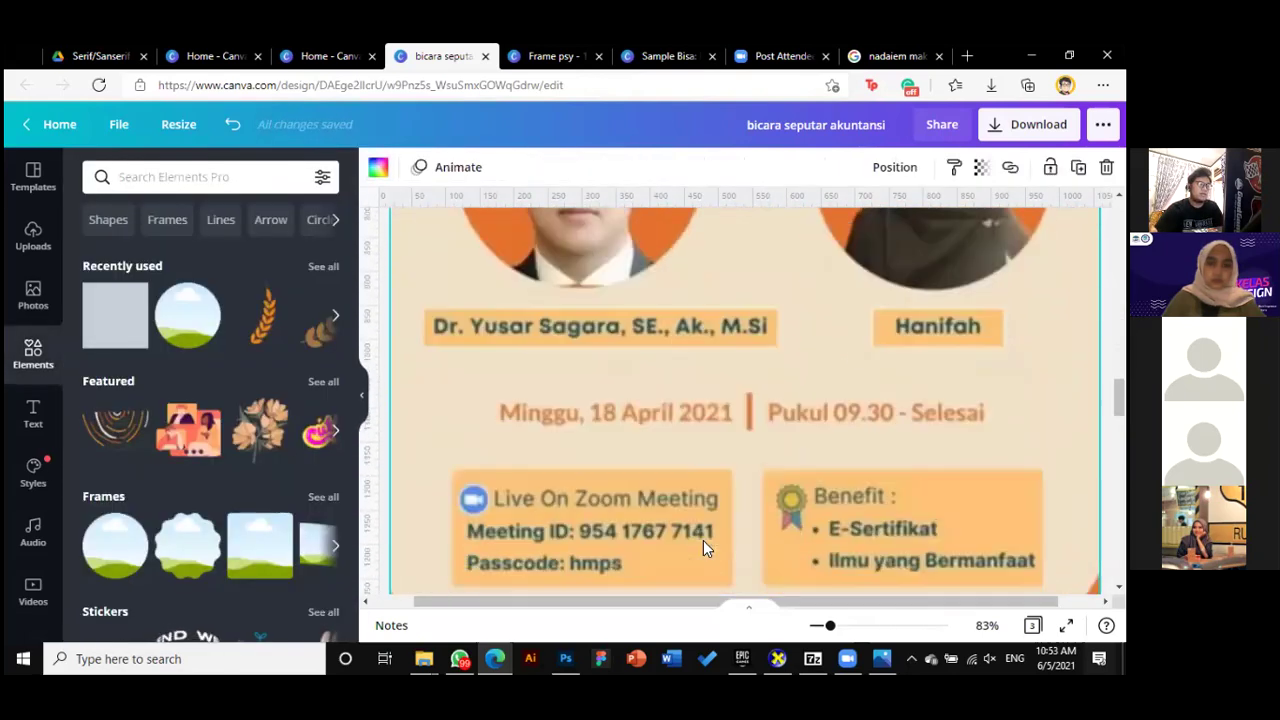
{"action": "scroll", "coordinate": [688, 477], "scroll_direction": "up", "scroll_amount": 1}
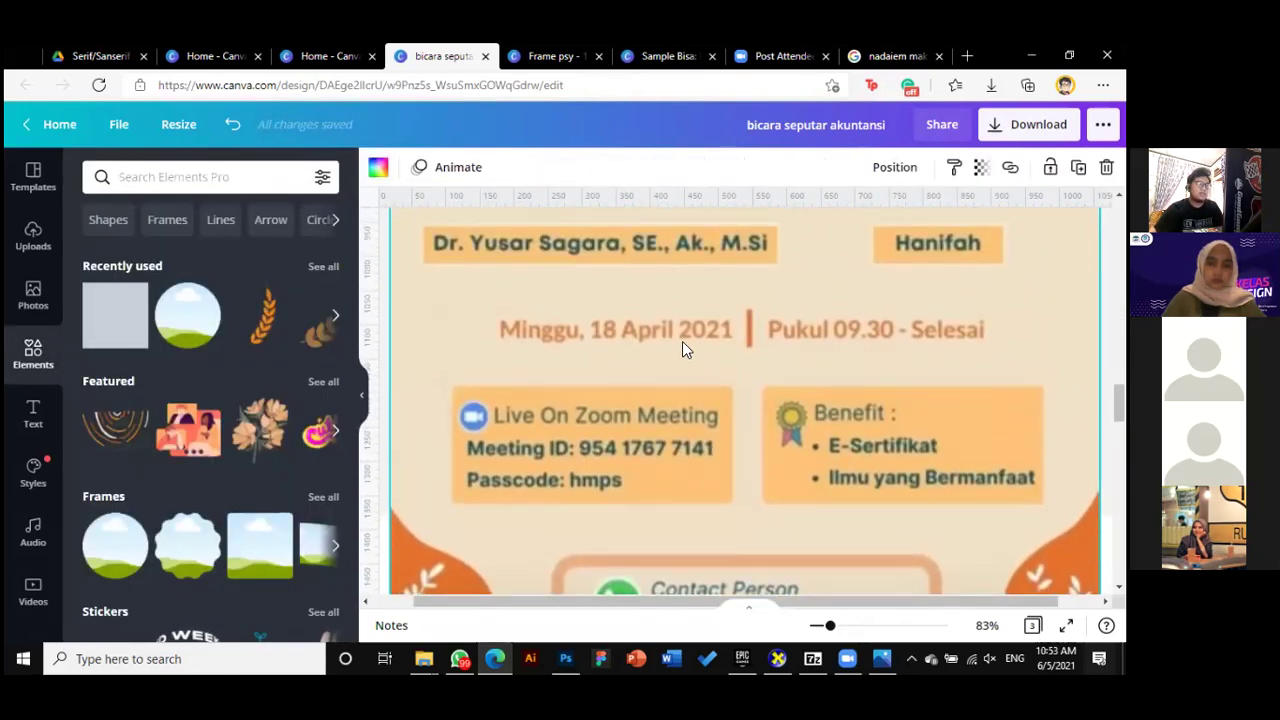
{"action": "scroll", "coordinate": [600, 360], "scroll_direction": "up", "scroll_amount": 15}
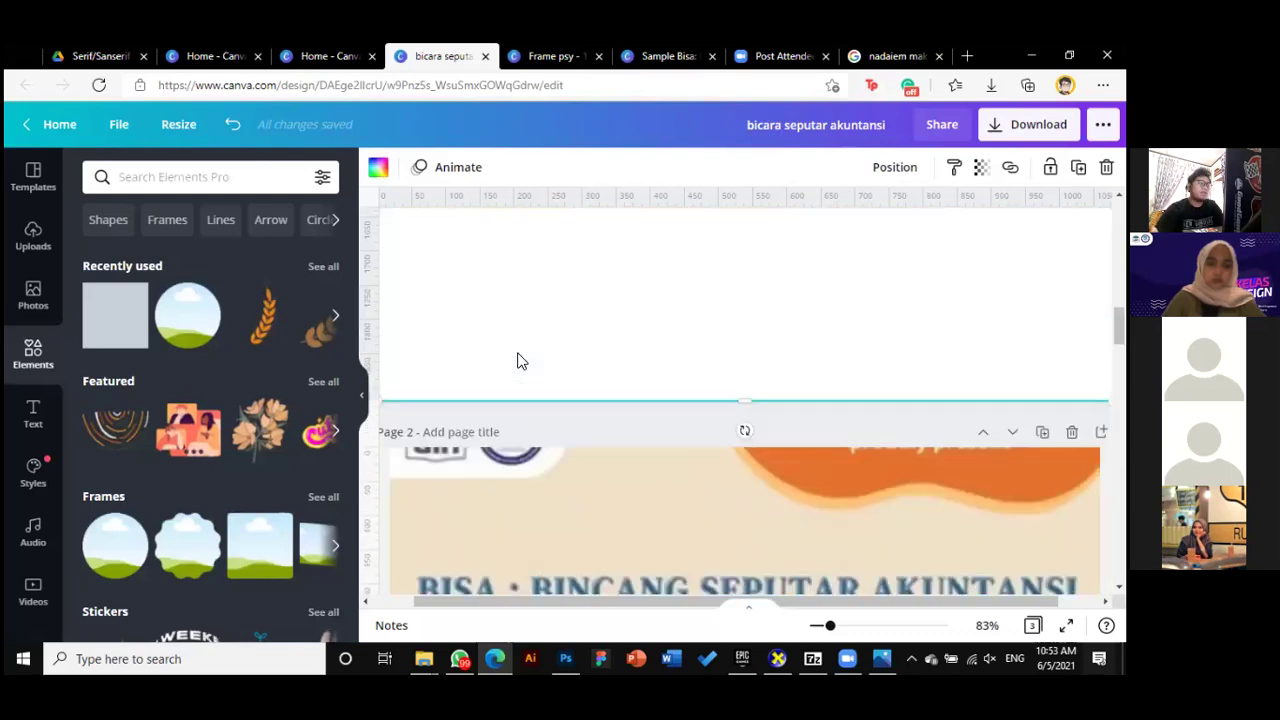
{"action": "scroll", "coordinate": [512, 370], "scroll_direction": "down", "scroll_amount": 1}
Replace the copied Waktu text with the date 'Minggu, 18 April'
{"action": "left_click", "coordinate": [512, 309]}
{"action": "double_click", "coordinate": [510, 308]}
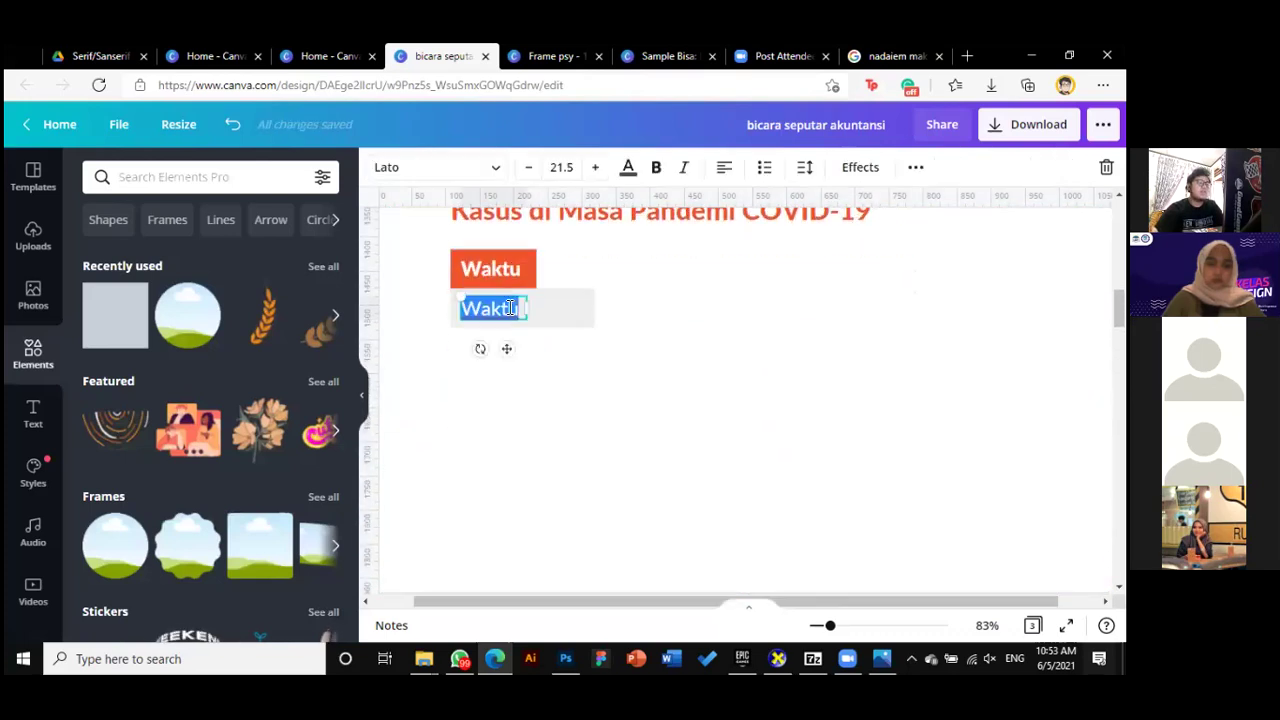
{"action": "type", "text": "18"}
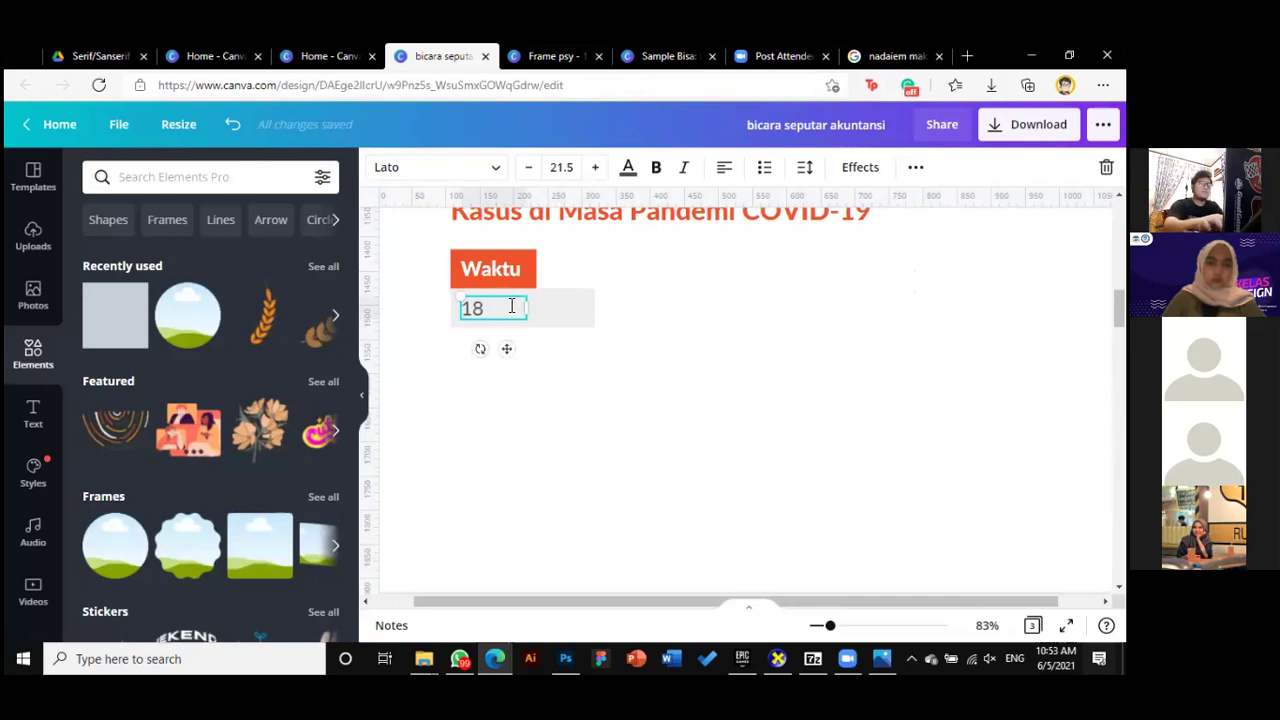
{"action": "key", "text": "Return"}
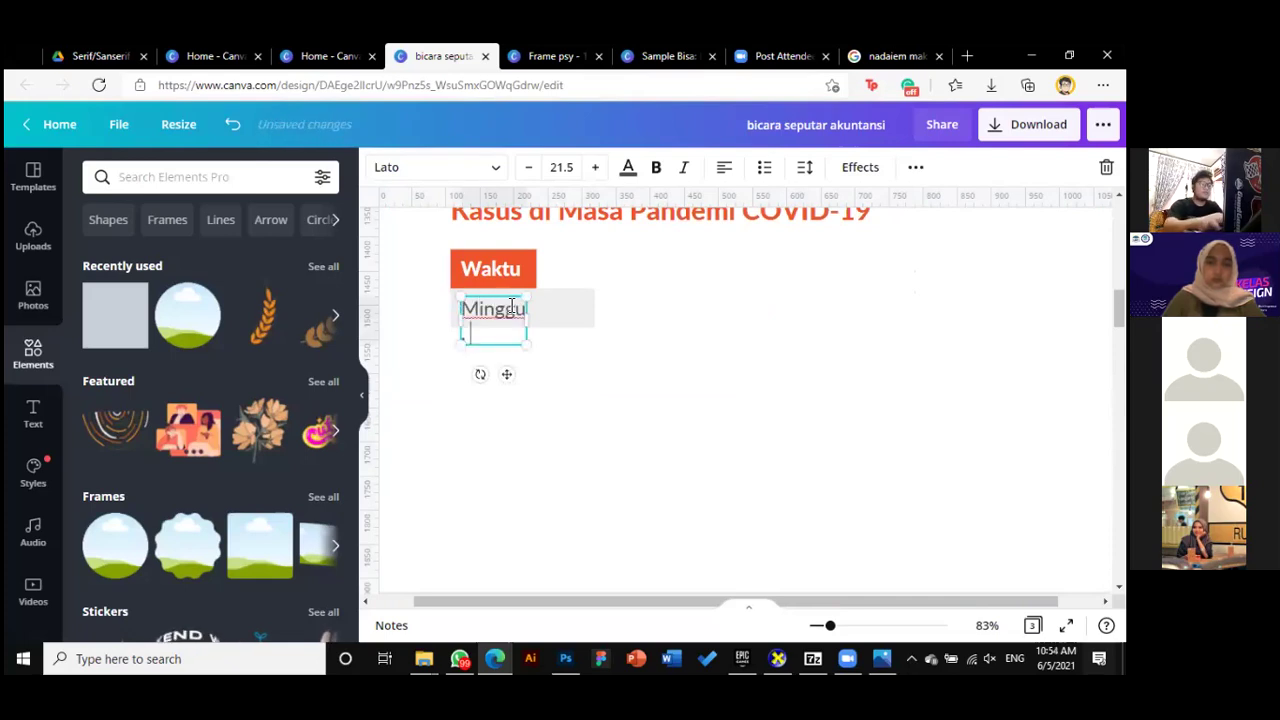
{"action": "type", "text": "18 April"}
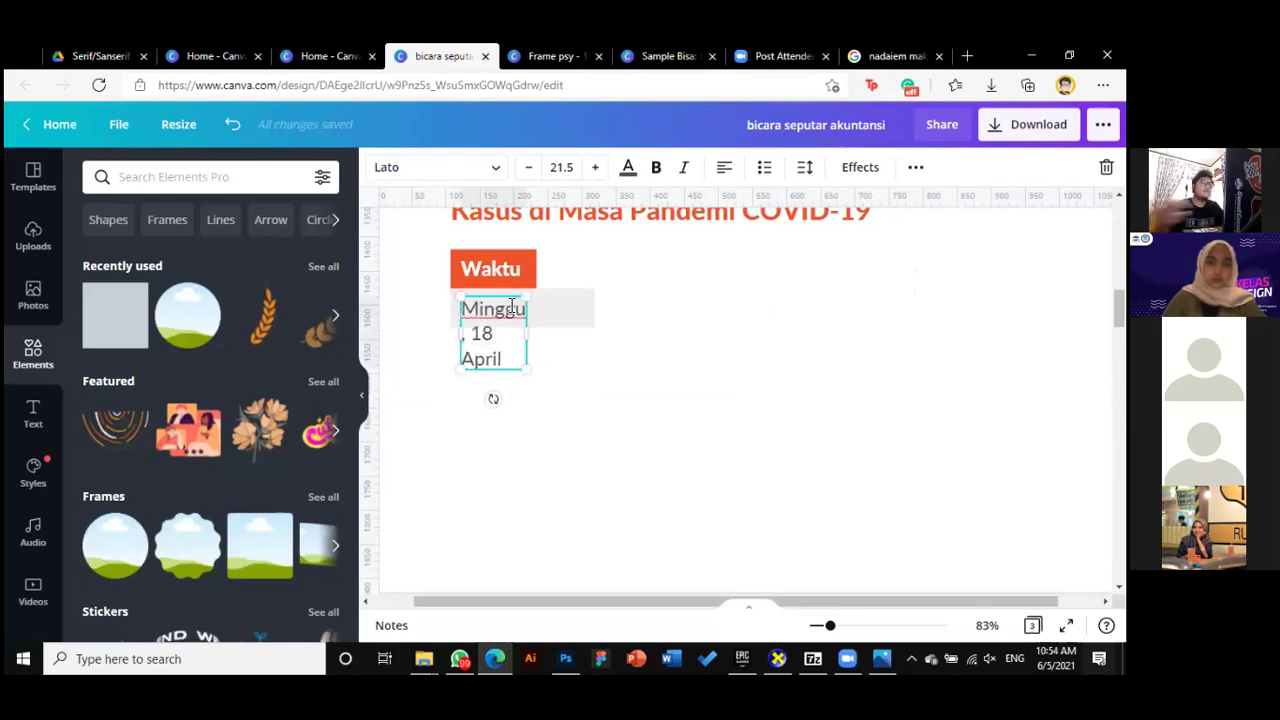
{"action": "left_click_drag", "start_coordinate": [567, 337], "coordinate": [610, 322]}
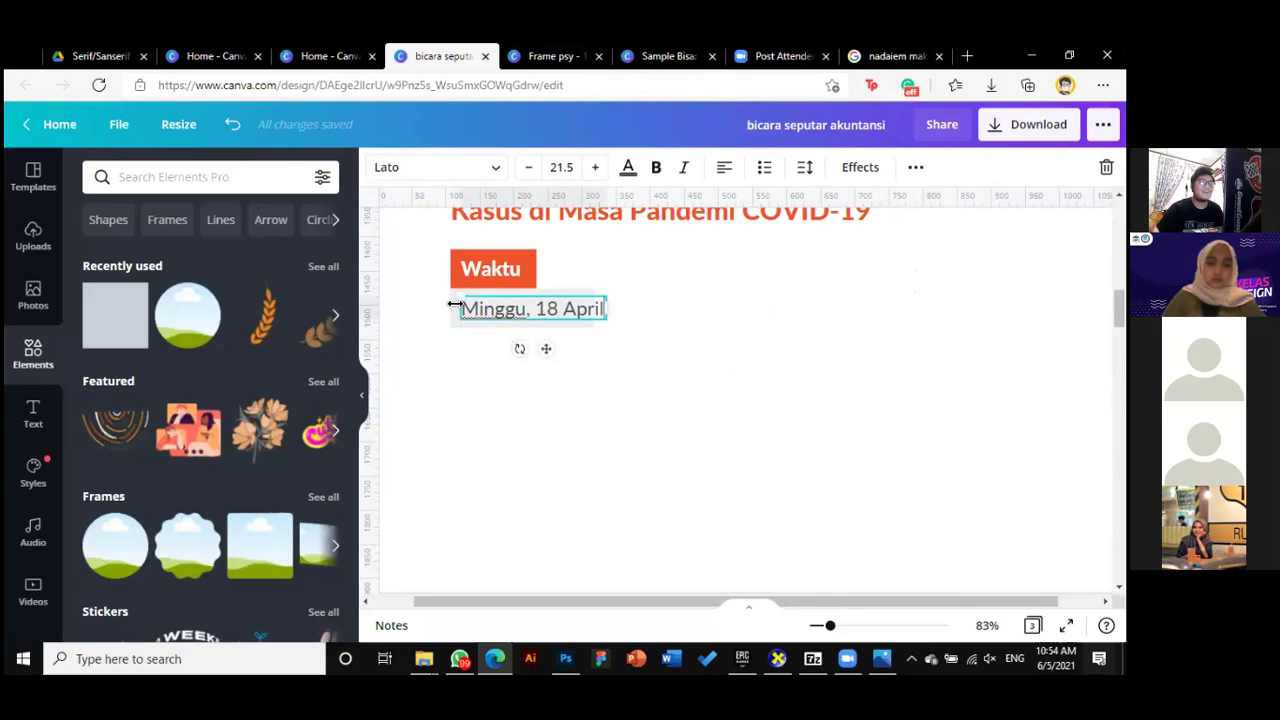
{"action": "key", "text": "Escape"}
Widen the date text box so 'Minggu, 18 April' fits on one line
{"action": "left_click_drag", "start_coordinate": [601, 315], "coordinate": [623, 315]}
{"action": "left_click", "coordinate": [686, 377]}
{"action": "scroll", "coordinate": [686, 378], "scroll_direction": "up", "scroll_amount": 2}
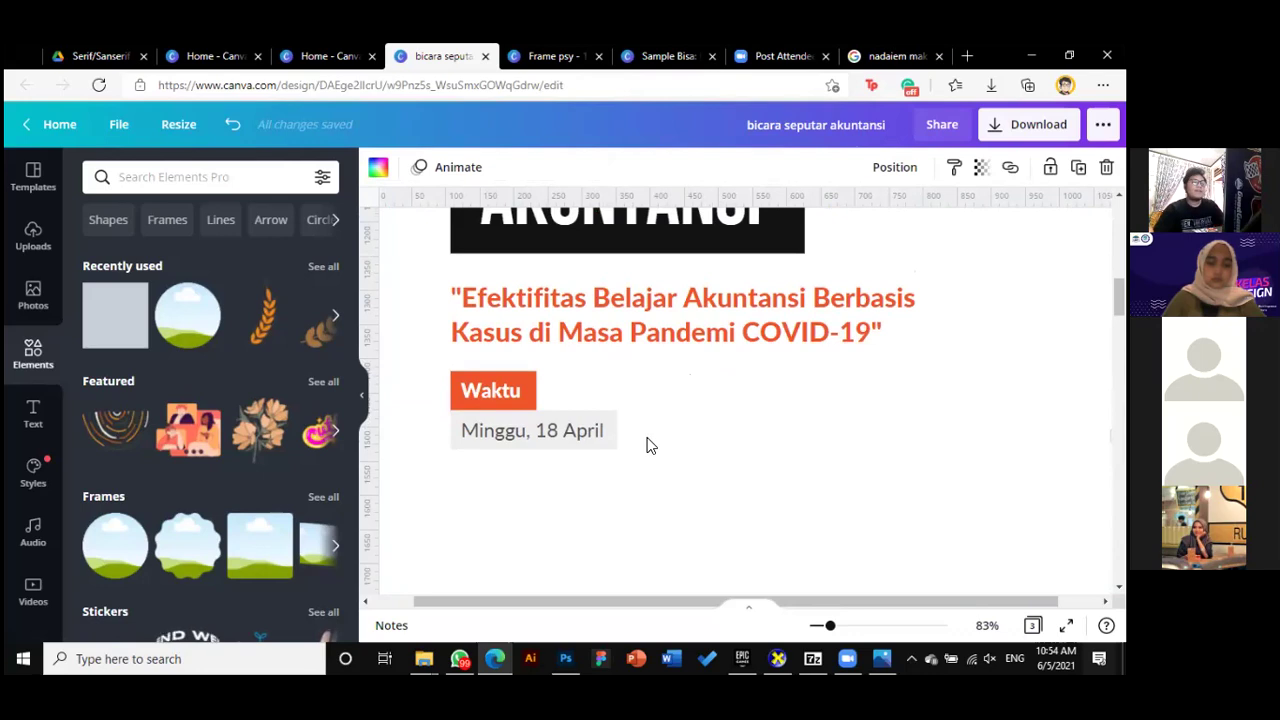
{"action": "left_click", "coordinate": [611, 431]}
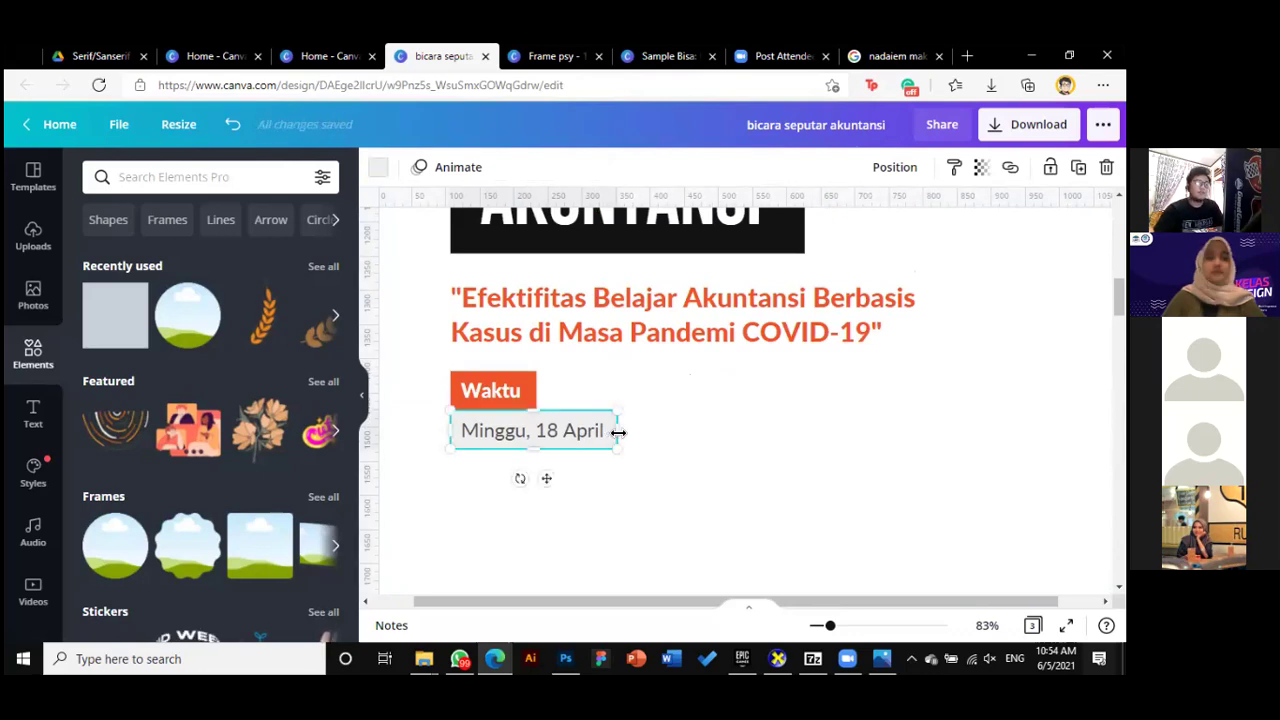
{"action": "left_click_drag", "start_coordinate": [616, 432], "coordinate": [618, 432]}
{"action": "left_click", "coordinate": [680, 426]}
{"action": "scroll", "coordinate": [682, 433], "scroll_direction": "down", "scroll_amount": 1}
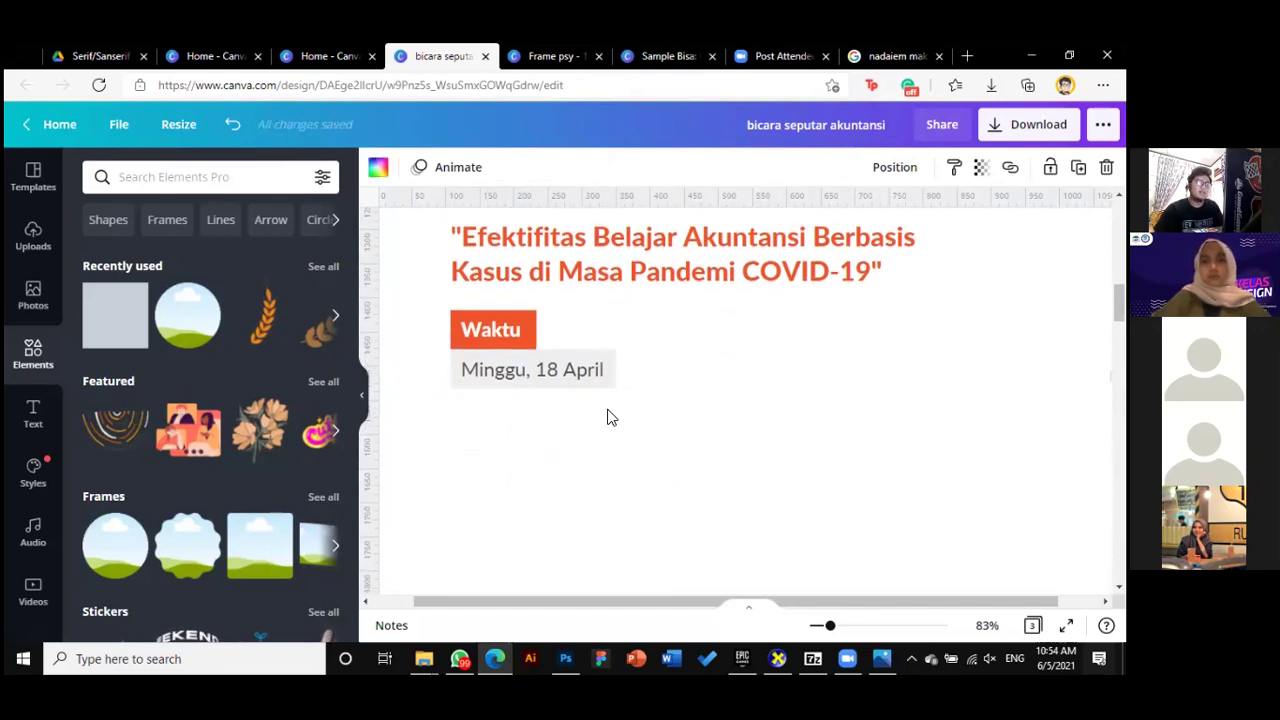
{"action": "left_click", "coordinate": [530, 376]}
{"action": "left_click", "coordinate": [660, 363]}
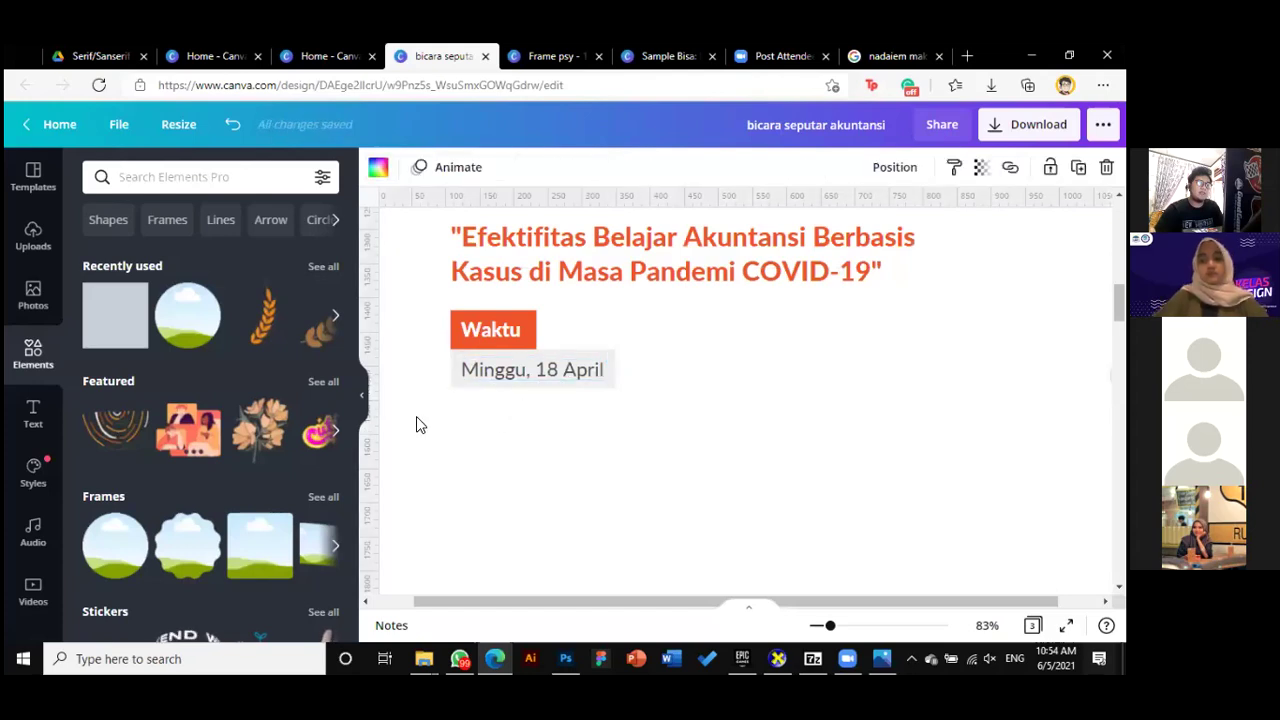
Zoom out to the whole page and try selecting the date text under the title
{"action": "left_click_drag", "start_coordinate": [829, 627], "coordinate": [818, 626]}
{"action": "scroll", "coordinate": [594, 389], "scroll_direction": "up", "scroll_amount": 2}
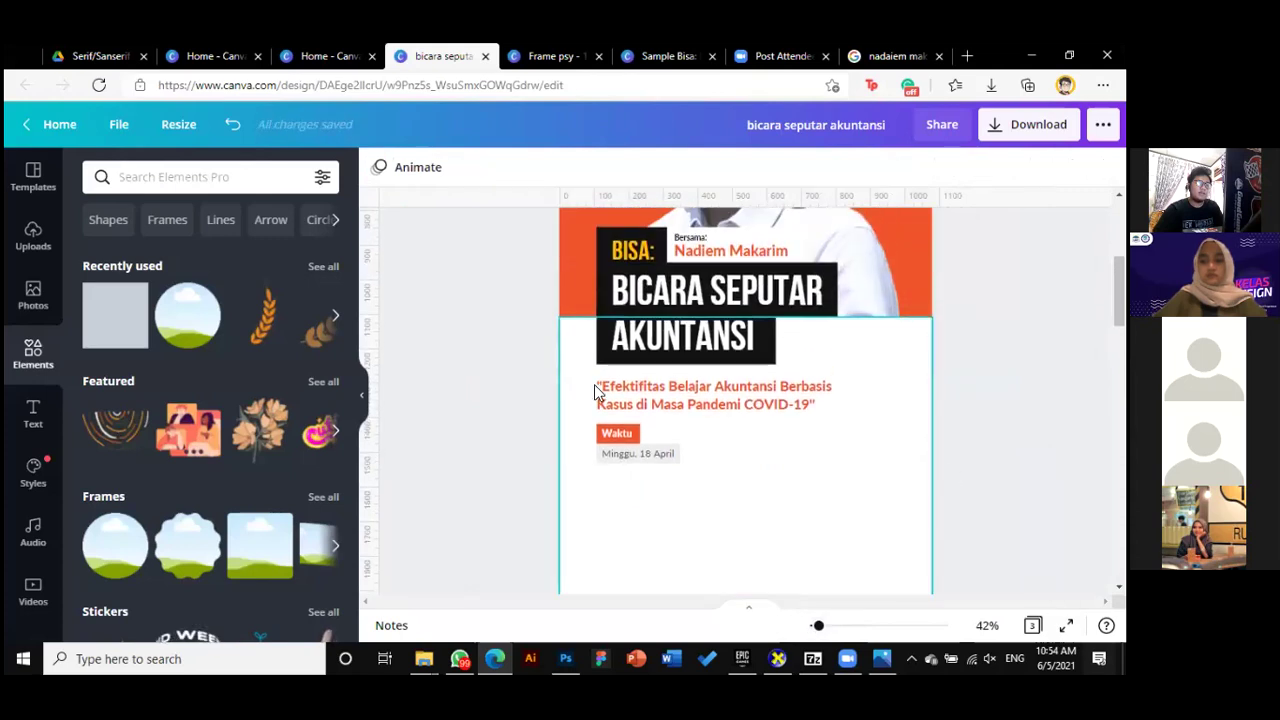
{"action": "scroll", "coordinate": [411, 297], "scroll_direction": "down", "scroll_amount": 1}
{"action": "left_click_drag", "start_coordinate": [398, 278], "coordinate": [478, 338]}
{"action": "left_click_drag", "start_coordinate": [568, 336], "coordinate": [896, 448]}
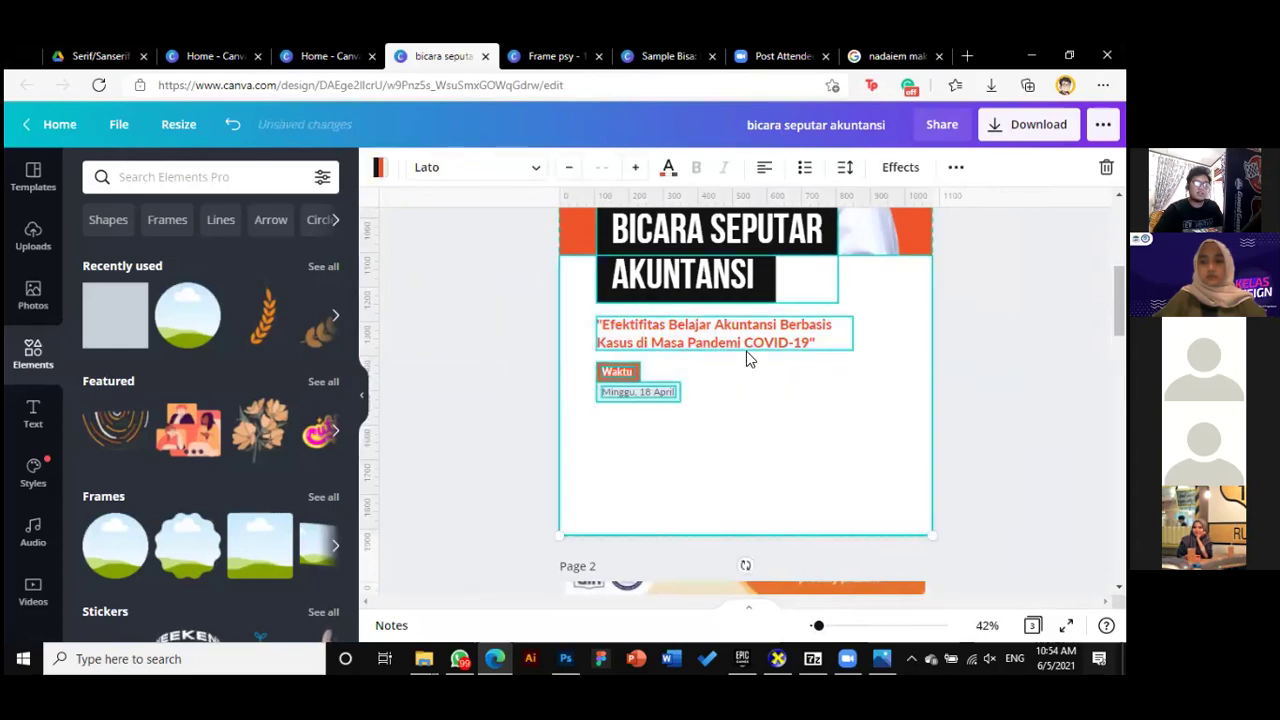
{"action": "scroll", "coordinate": [720, 362], "scroll_direction": "up", "scroll_amount": 2}
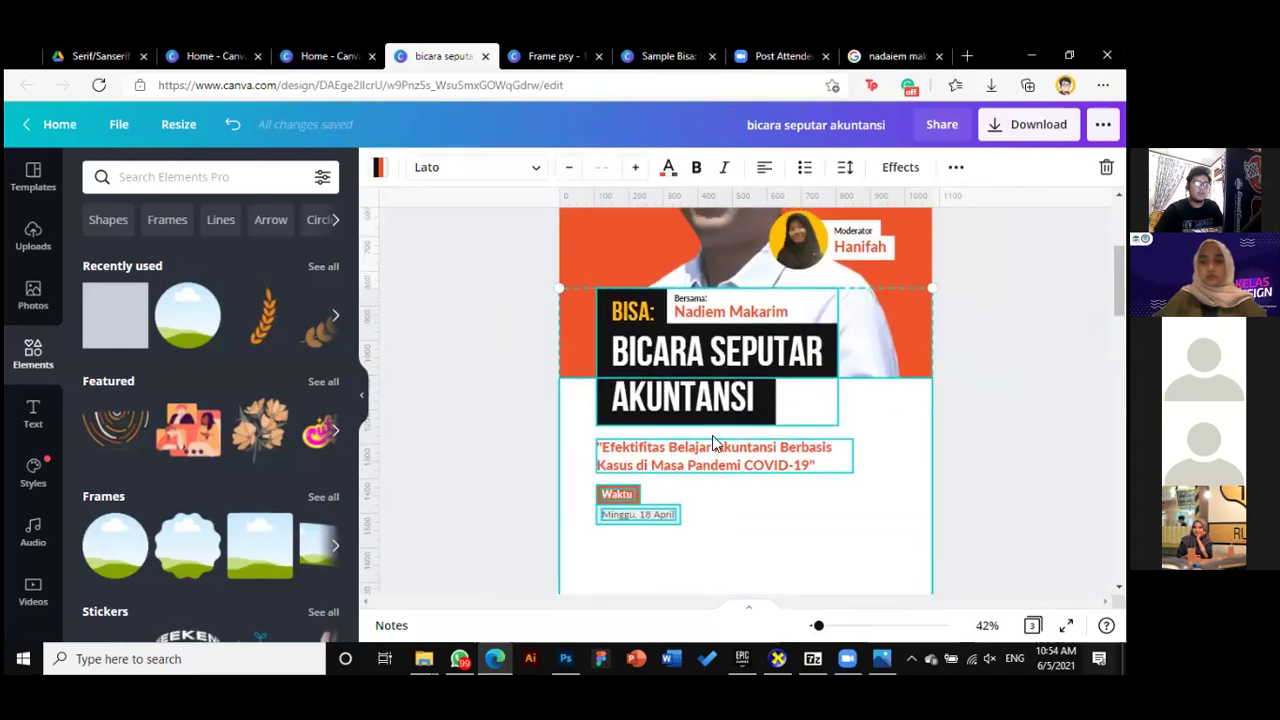
{"action": "scroll", "coordinate": [714, 440], "scroll_direction": "down", "scroll_amount": 1}
{"action": "left_click", "coordinate": [903, 460]}
{"action": "left_click_drag", "start_coordinate": [540, 430], "coordinate": [709, 486]}
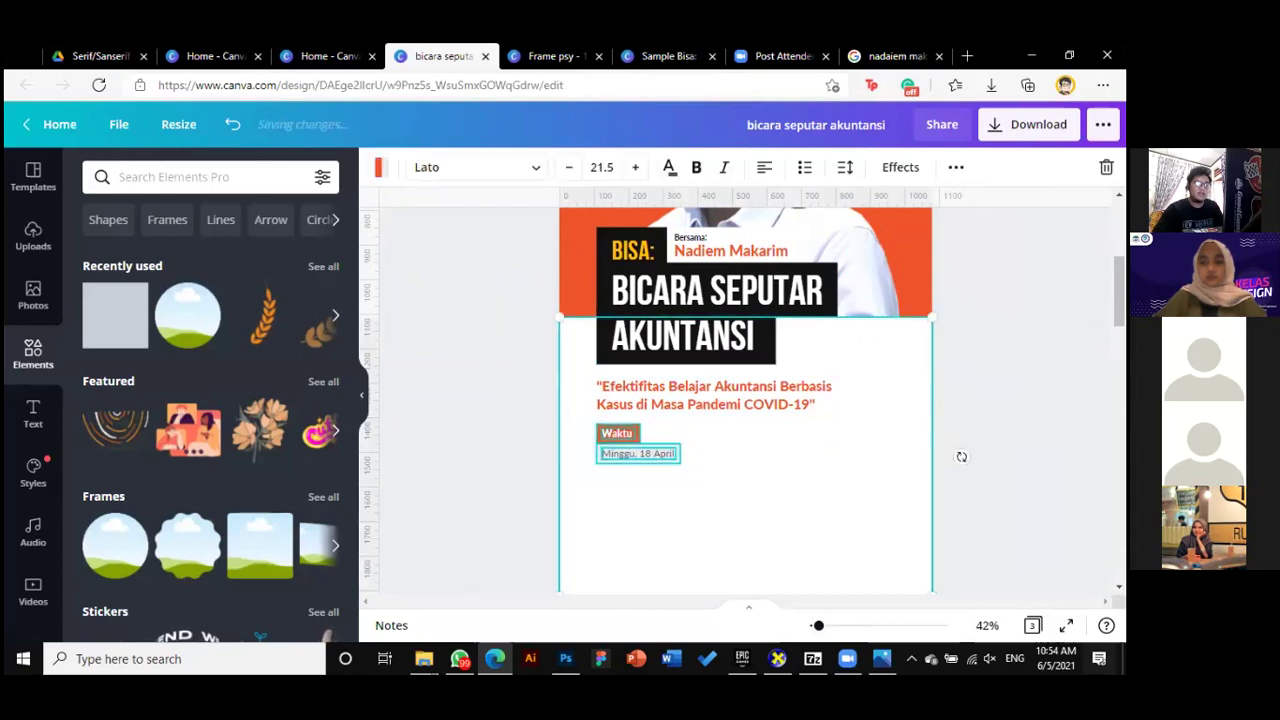
Undo the accidental panel move and lock the white panel in place
{"action": "left_click_drag", "start_coordinate": [810, 458], "coordinate": [863, 458]}
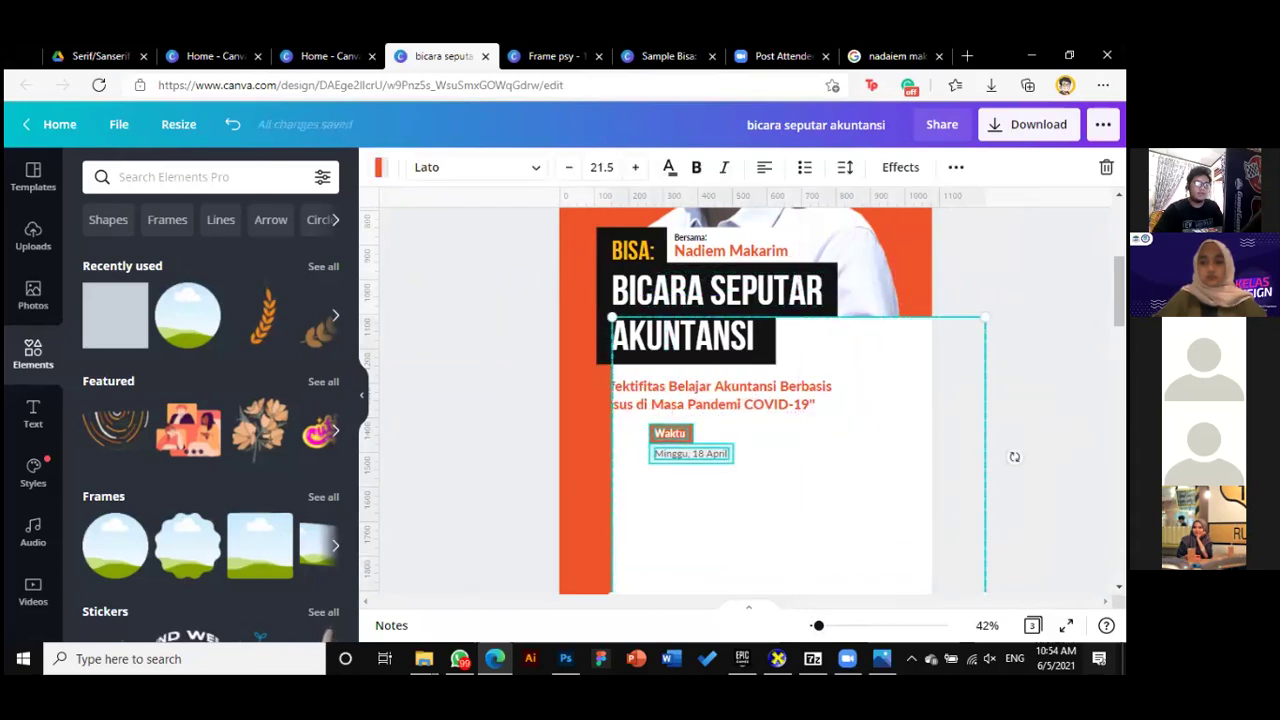
{"action": "key", "text": "ctrl+z"}
{"action": "key", "text": "ctrl+shift+z"}
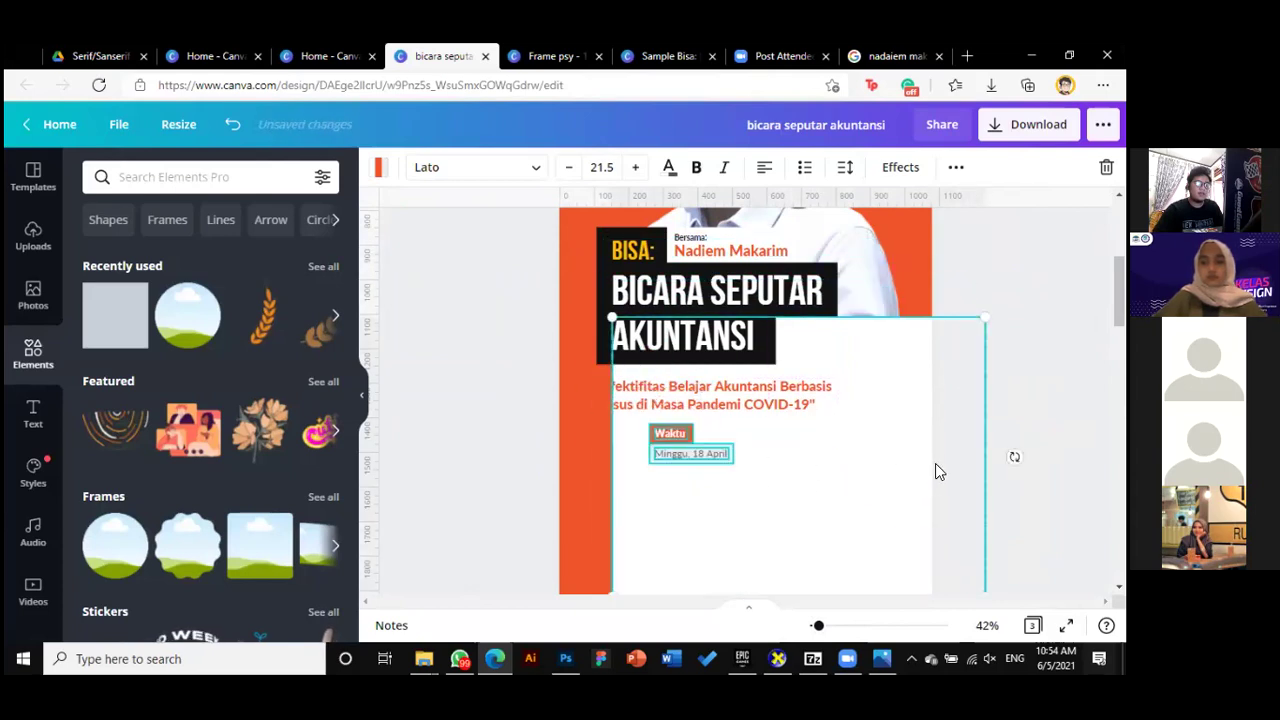
{"action": "key", "text": "ctrl+z"}
{"action": "left_click", "coordinate": [851, 455]}
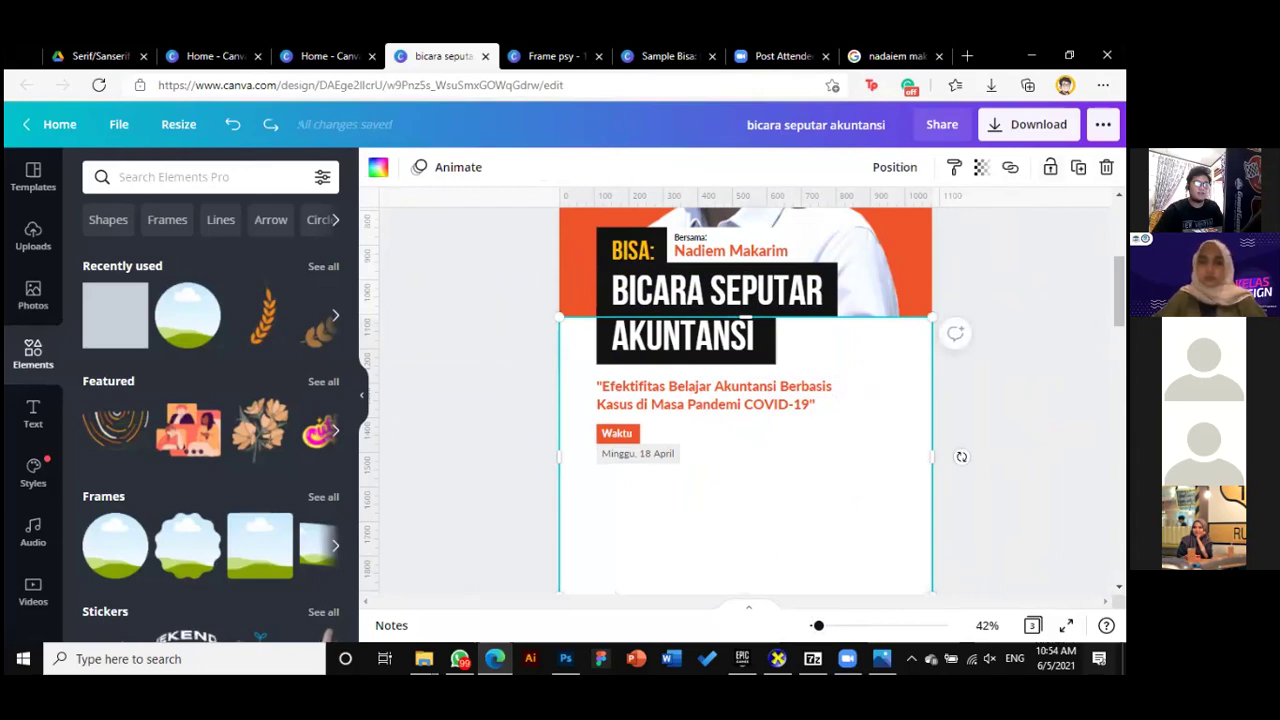
{"action": "left_click", "coordinate": [1050, 167]}
{"action": "key", "text": "Escape"}
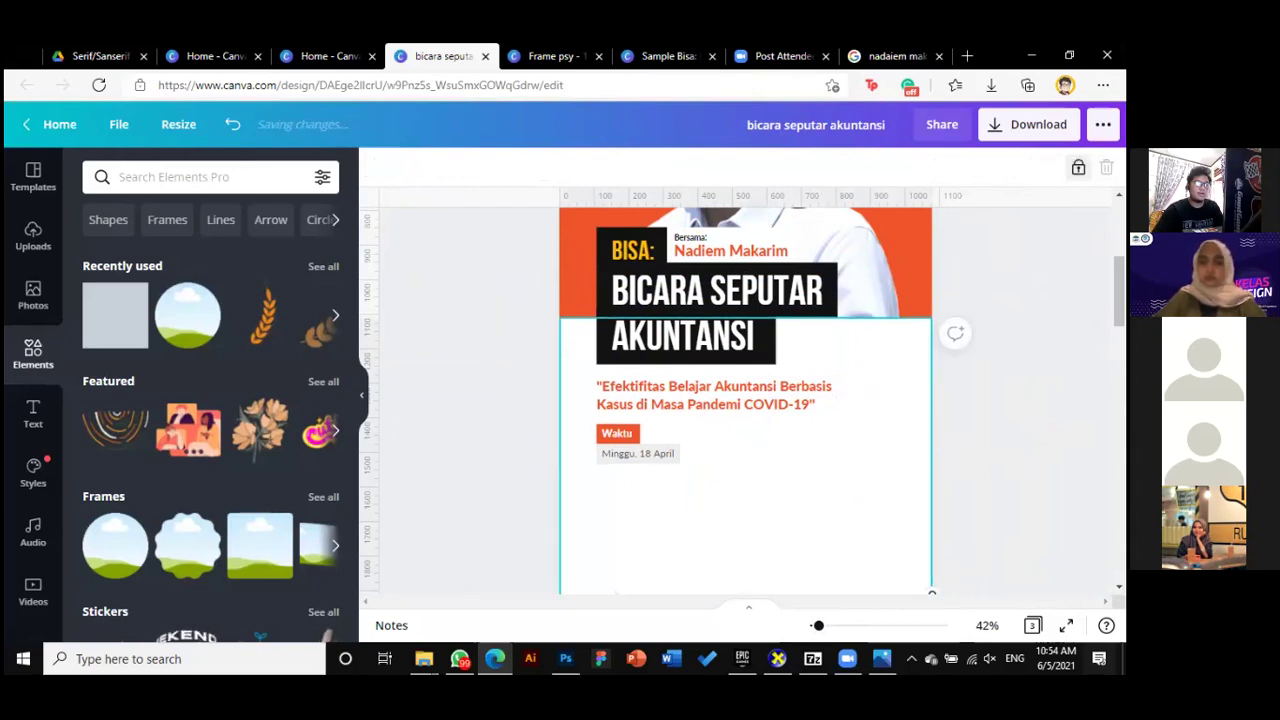
Select the Waktu label and its date text together
{"action": "left_click_drag", "start_coordinate": [761, 478], "coordinate": [892, 526]}
{"action": "scroll", "coordinate": [536, 347], "scroll_direction": "down", "scroll_amount": 1}
{"action": "left_click_drag", "start_coordinate": [534, 354], "coordinate": [738, 436]}
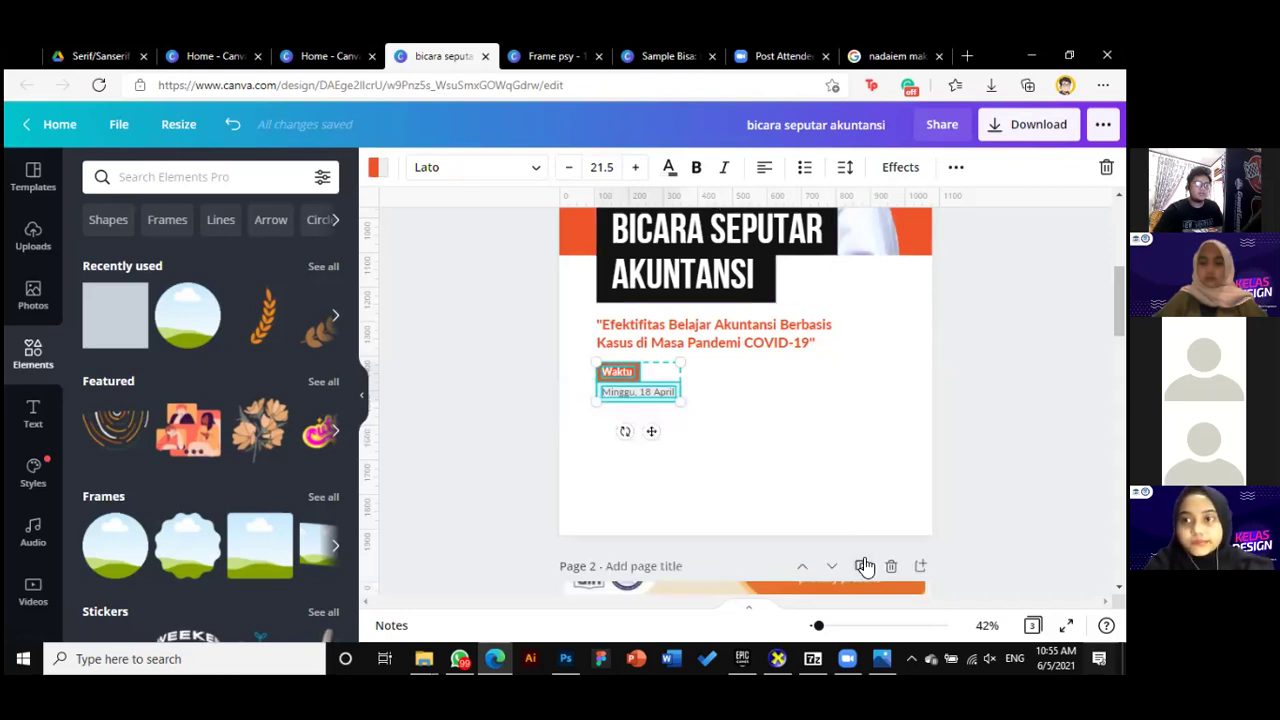
Copy the Waktu label with its 'Minggu, 18 April' box and set it level, to the right
{"action": "left_click_drag", "start_coordinate": [818, 627], "coordinate": [827, 625]}
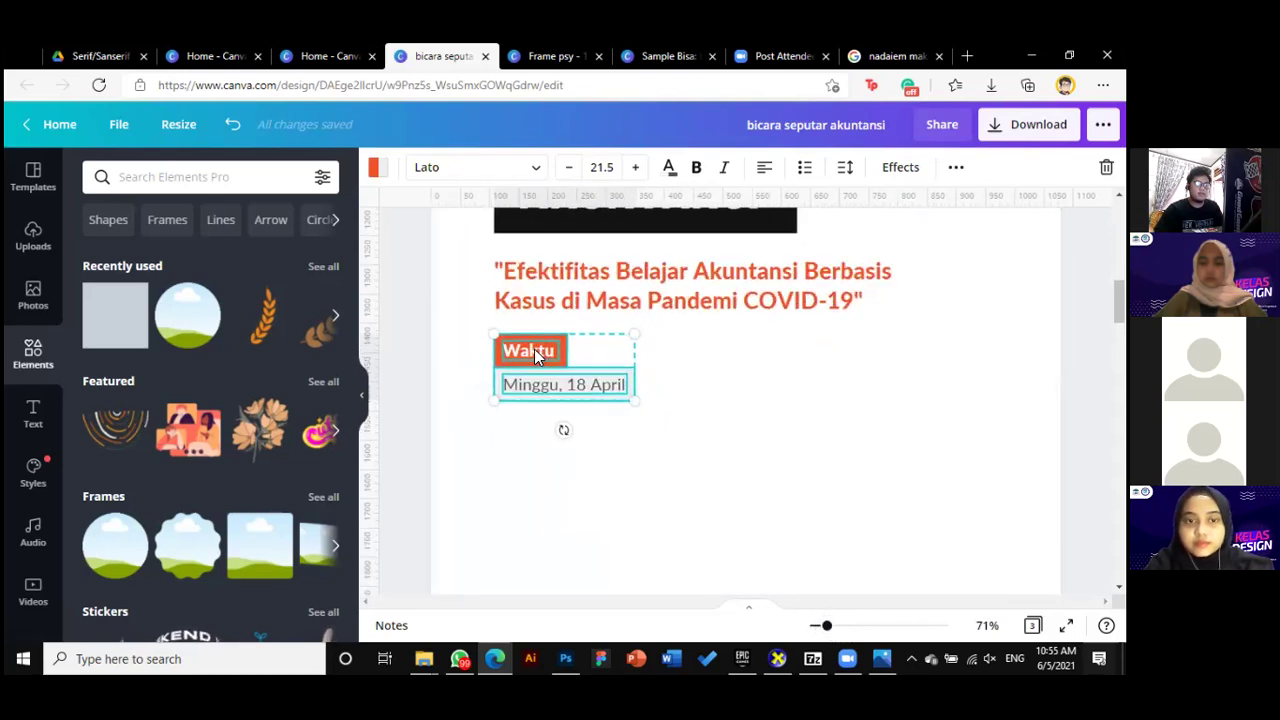
{"action": "key", "text": "ctrl+d"}
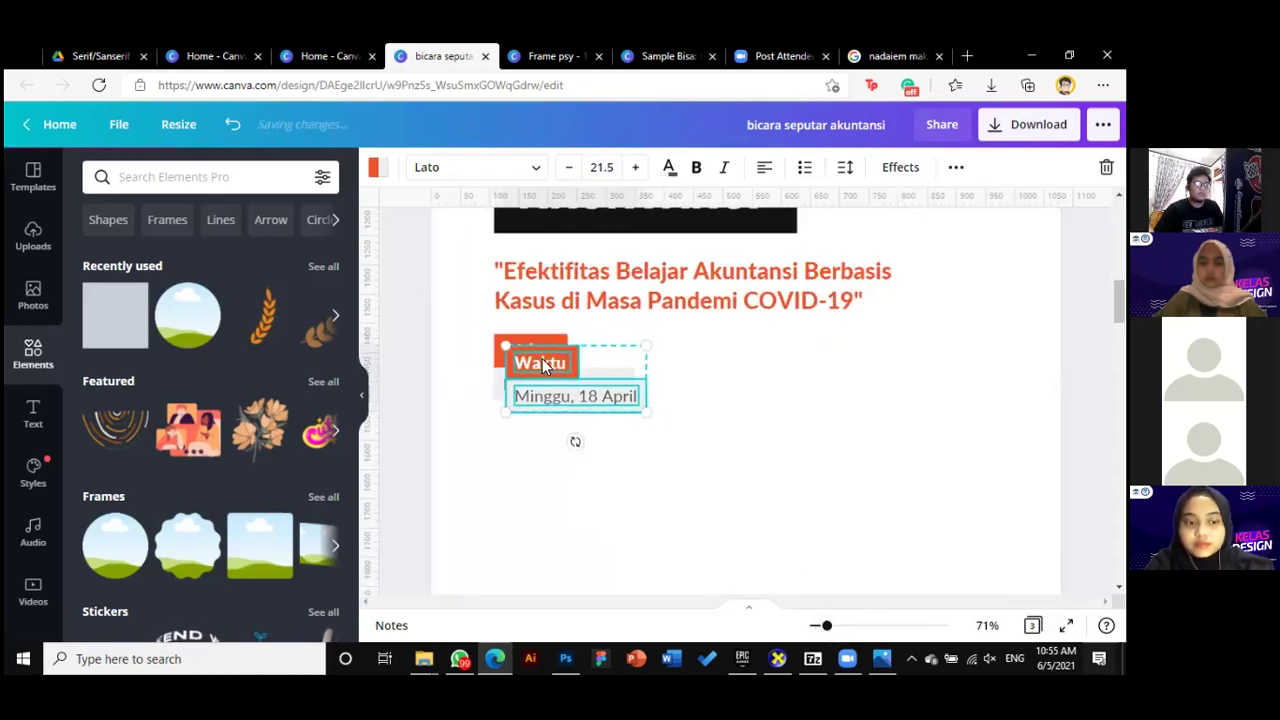
{"action": "left_click_drag", "start_coordinate": [542, 358], "coordinate": [699, 407]}
{"action": "key", "text": "ctrl+z"}
{"action": "key", "text": "ctrl+z"}
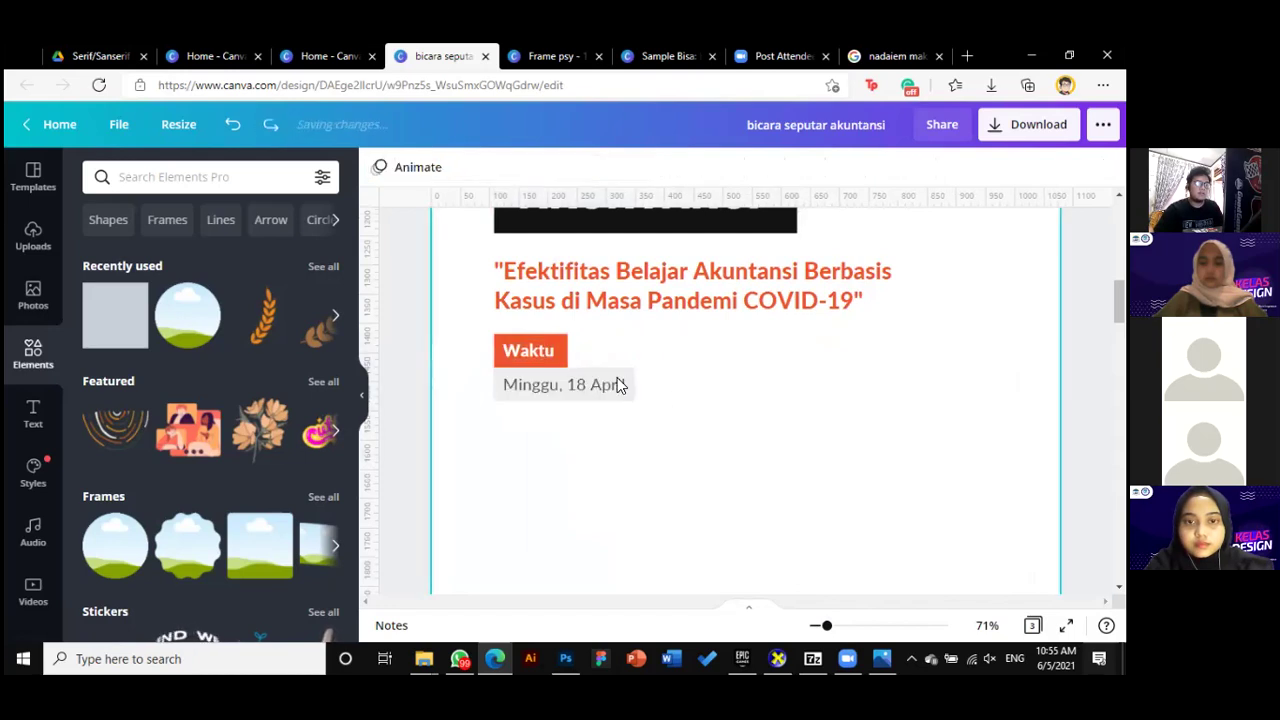
{"action": "left_click", "coordinate": [551, 354]}
{"action": "left_click_drag", "start_coordinate": [446, 331], "coordinate": [563, 426]}
{"action": "left_click_drag", "start_coordinate": [522, 360], "coordinate": [515, 353]}
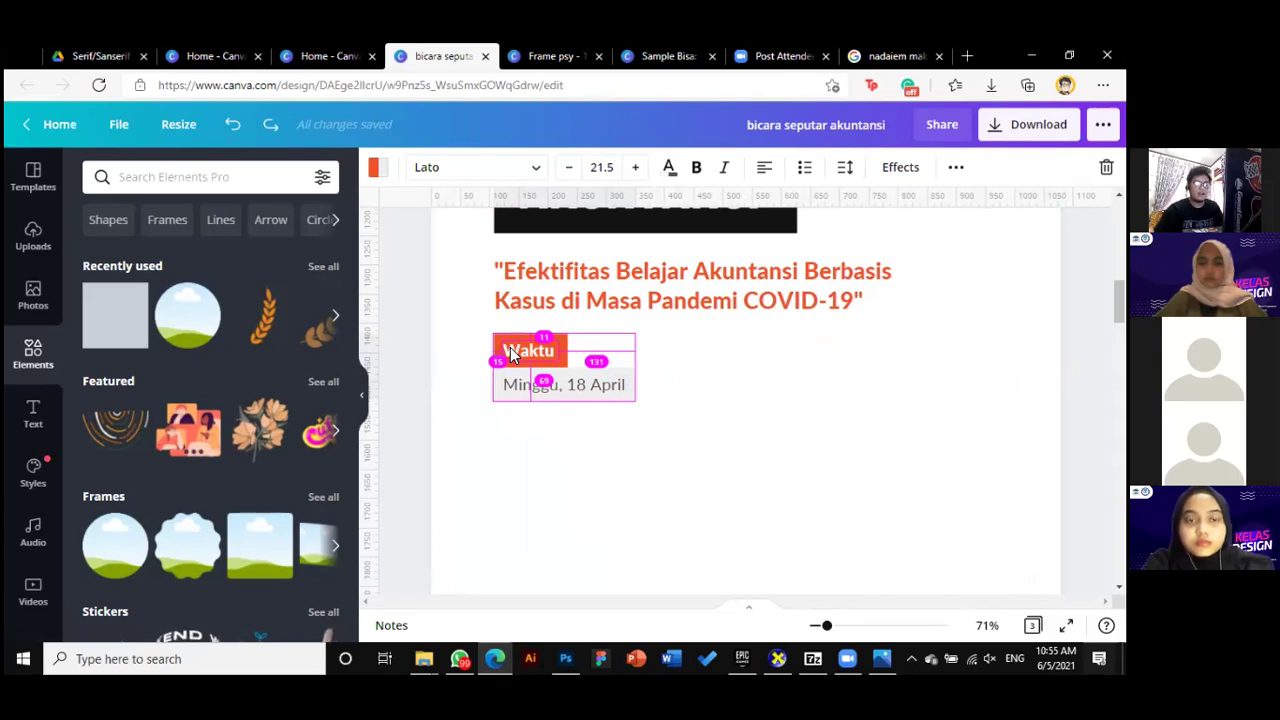
{"action": "left_click_drag", "start_coordinate": [510, 355], "coordinate": [688, 366]}
{"action": "key", "text": "ctrl+z"}
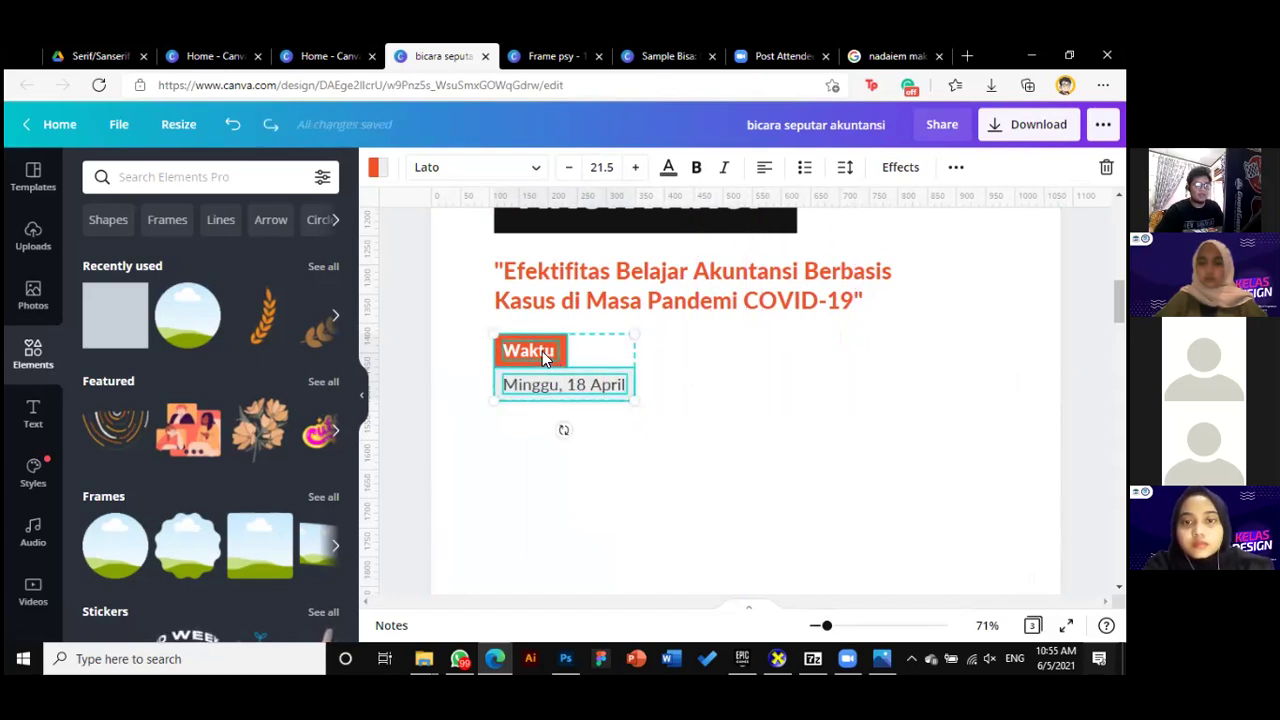
{"action": "left_click_drag", "start_coordinate": [541, 355], "coordinate": [710, 347]}
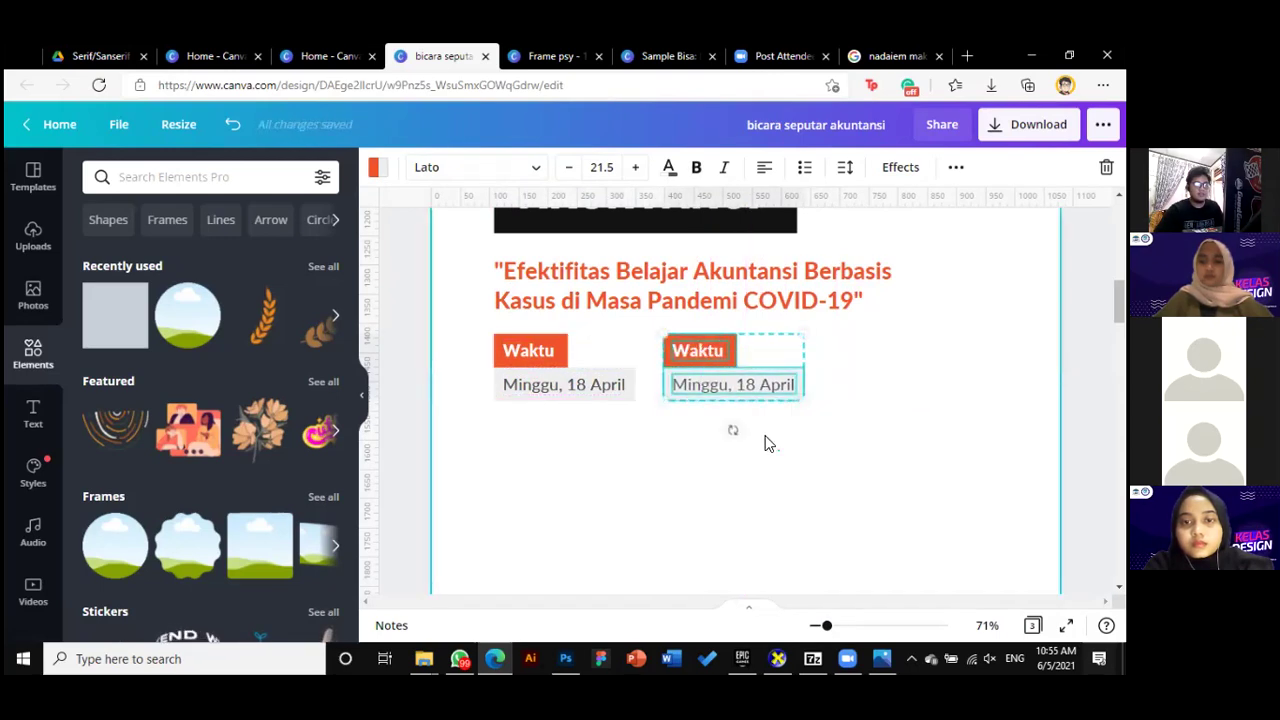
Change the copied block to label 'Pukul' with '09.30 - Selesai', fitting both boxes
{"action": "left_click", "coordinate": [701, 351]}
{"action": "type", "text": "Pukul"}
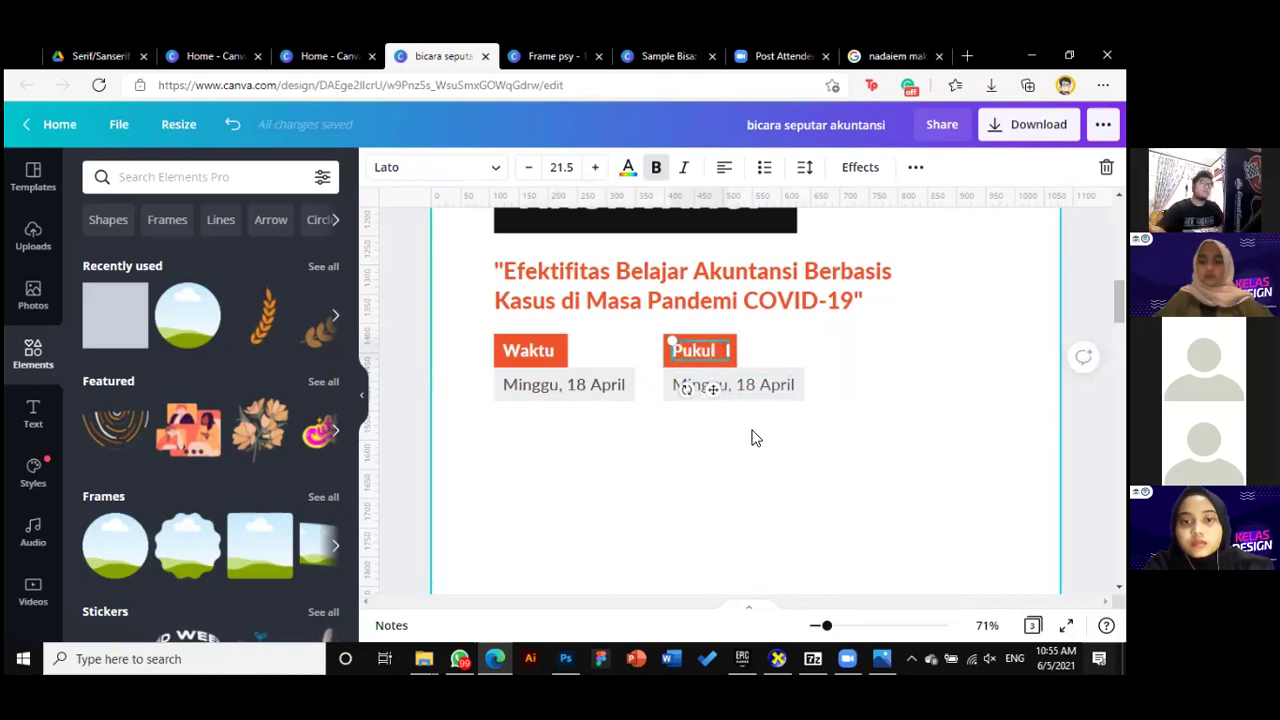
{"action": "left_click", "coordinate": [762, 384]}
{"action": "left_click", "coordinate": [765, 383]}
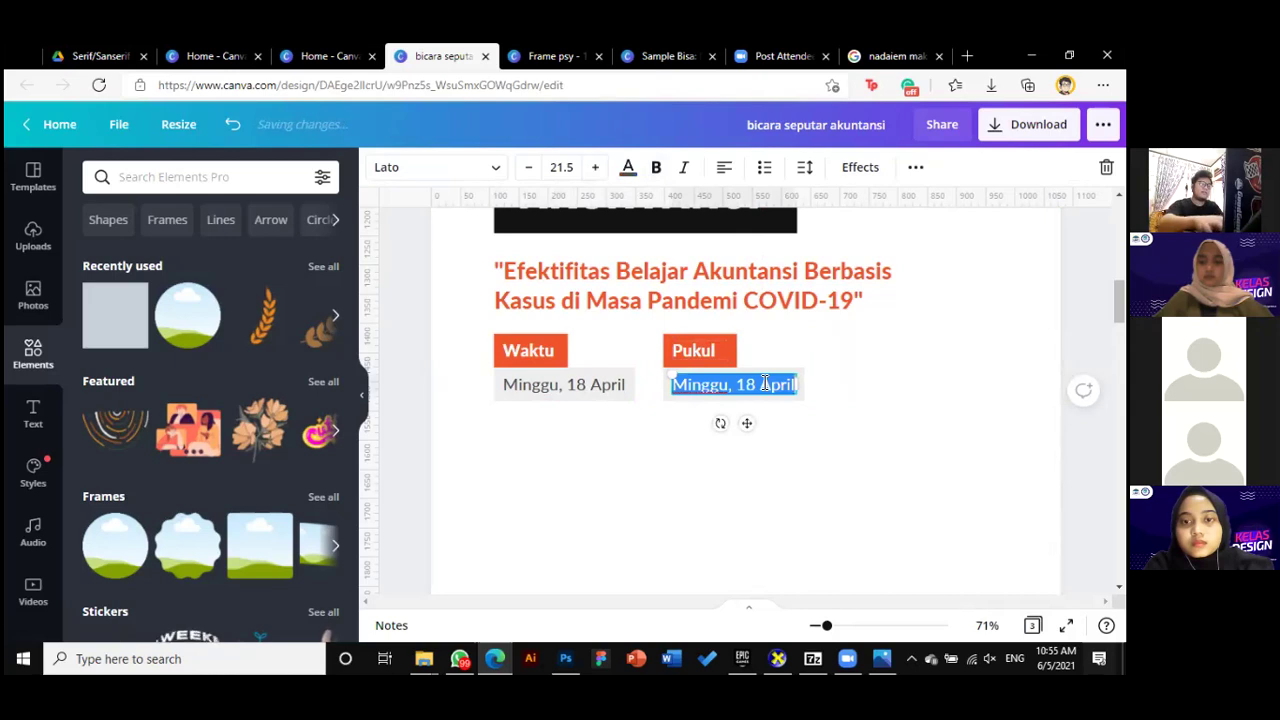
{"action": "type", "text": "9"}
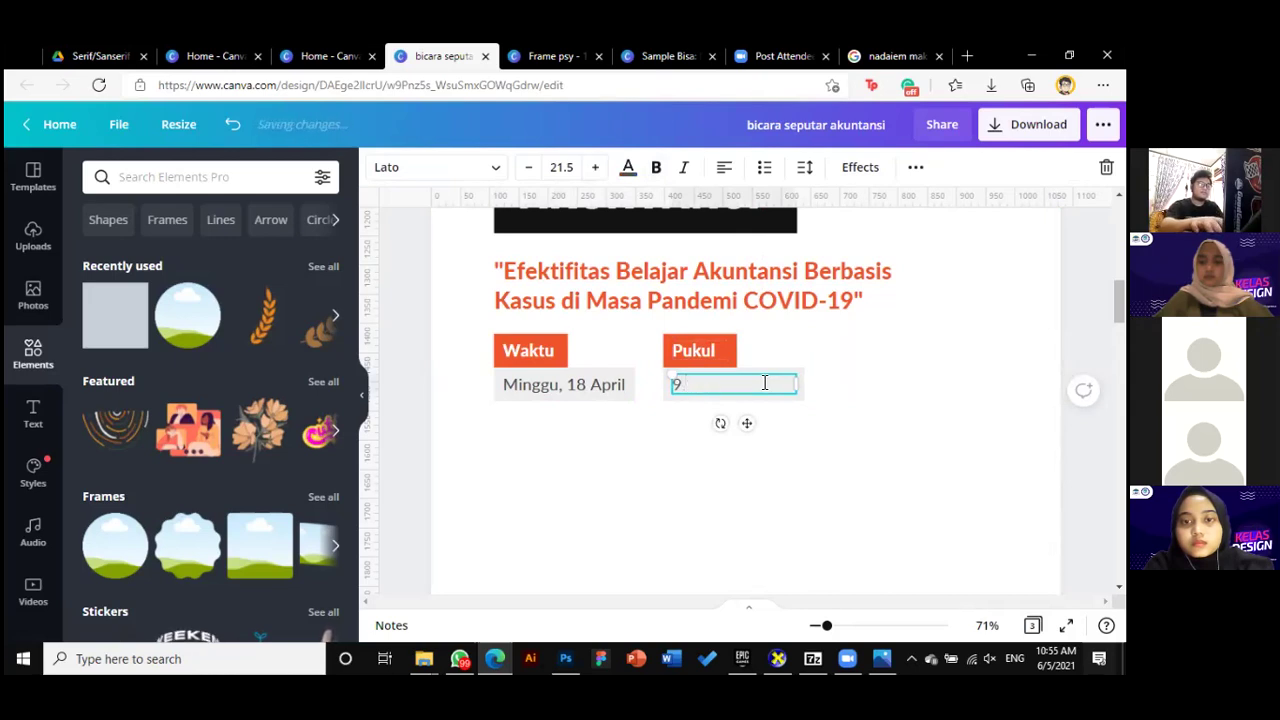
{"action": "type", "text": ".09.30 - Sele"}
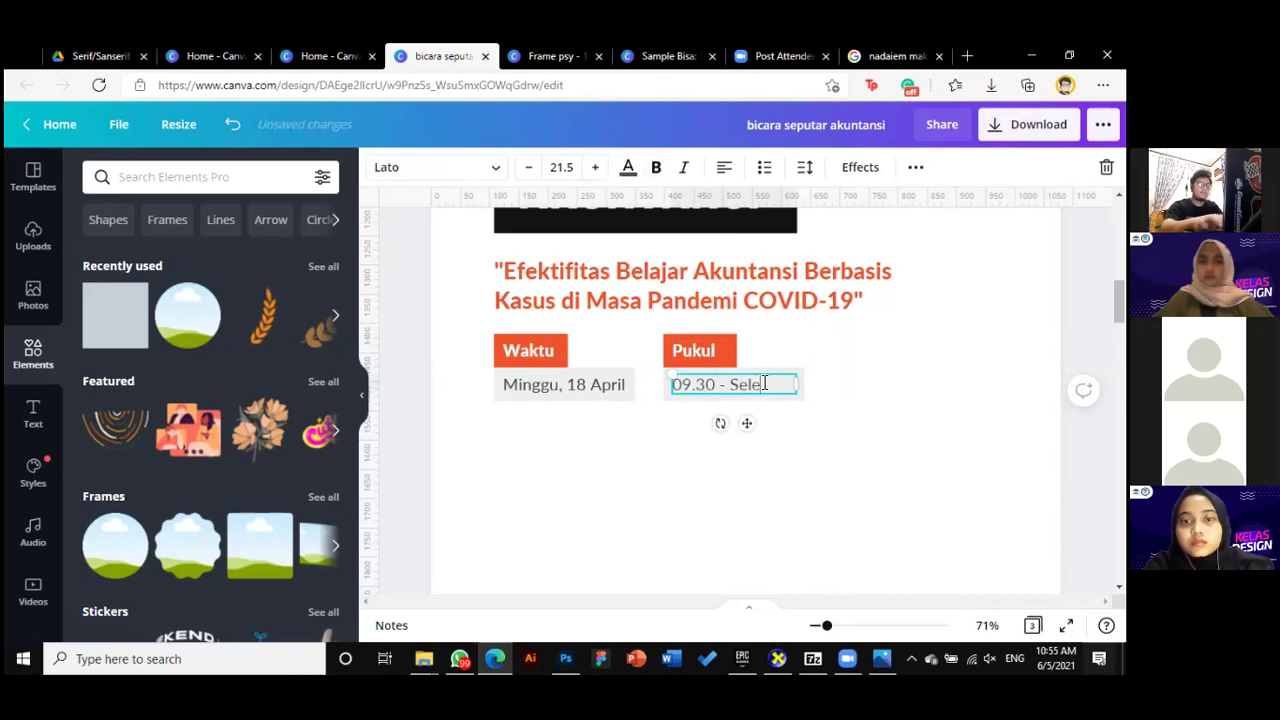
{"action": "type", "text": "sai"}
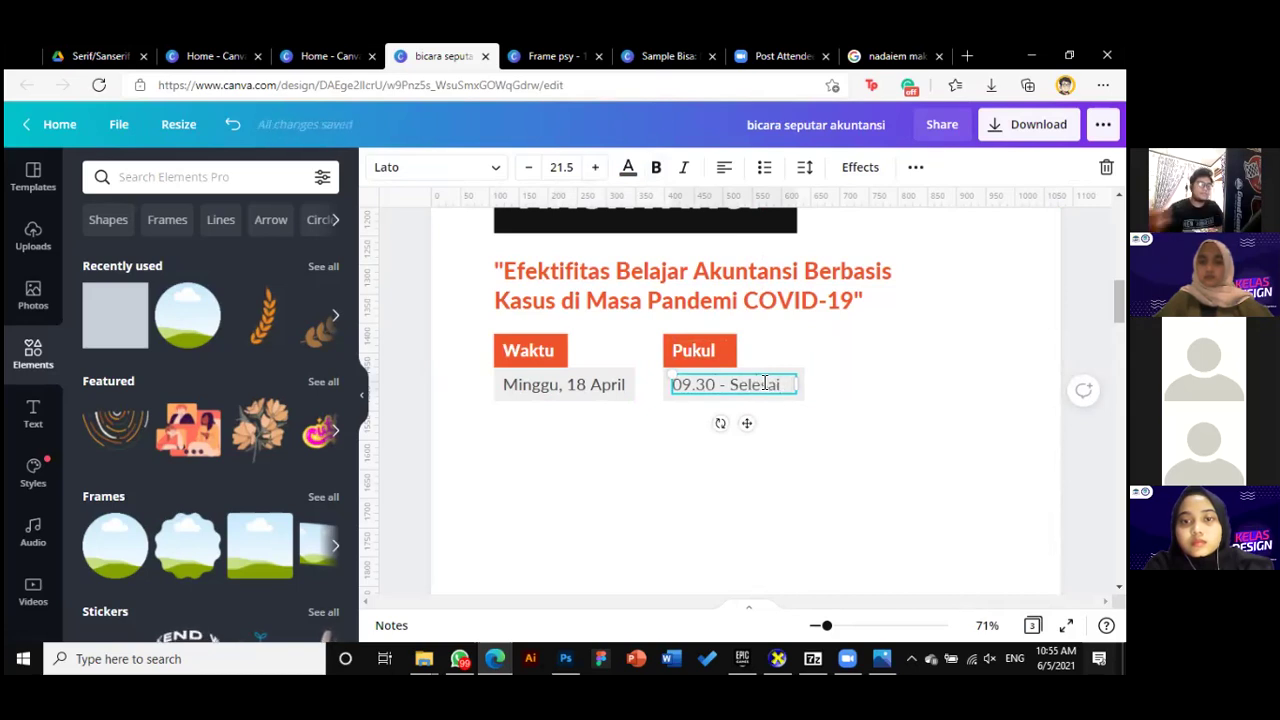
{"action": "left_click", "coordinate": [873, 462]}
{"action": "left_click", "coordinate": [797, 383]}
{"action": "left_click_drag", "start_coordinate": [803, 384], "coordinate": [792, 384]}
{"action": "left_click_drag", "start_coordinate": [827, 625], "coordinate": [836, 625]}
{"action": "left_click_drag", "start_coordinate": [811, 380], "coordinate": [808, 378]}
{"action": "left_click", "coordinate": [727, 331]}
{"action": "left_click_drag", "start_coordinate": [719, 330], "coordinate": [712, 332]}
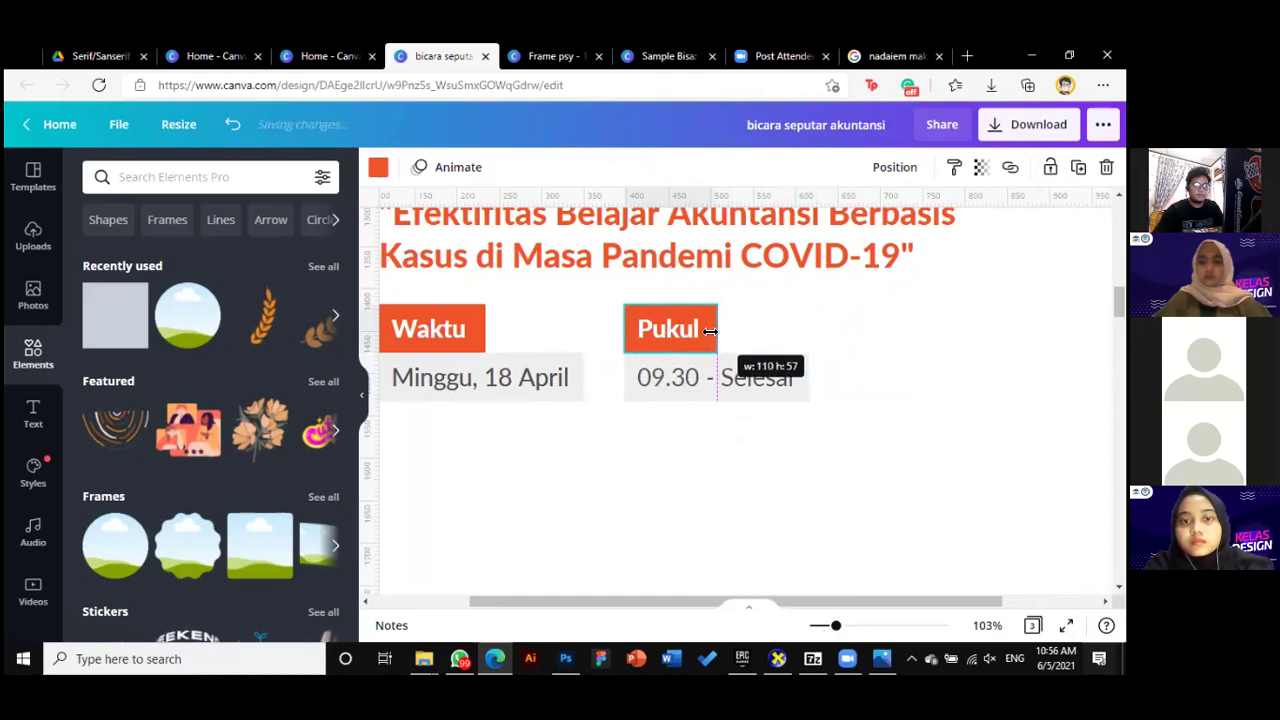
{"action": "left_click", "coordinate": [815, 341]}
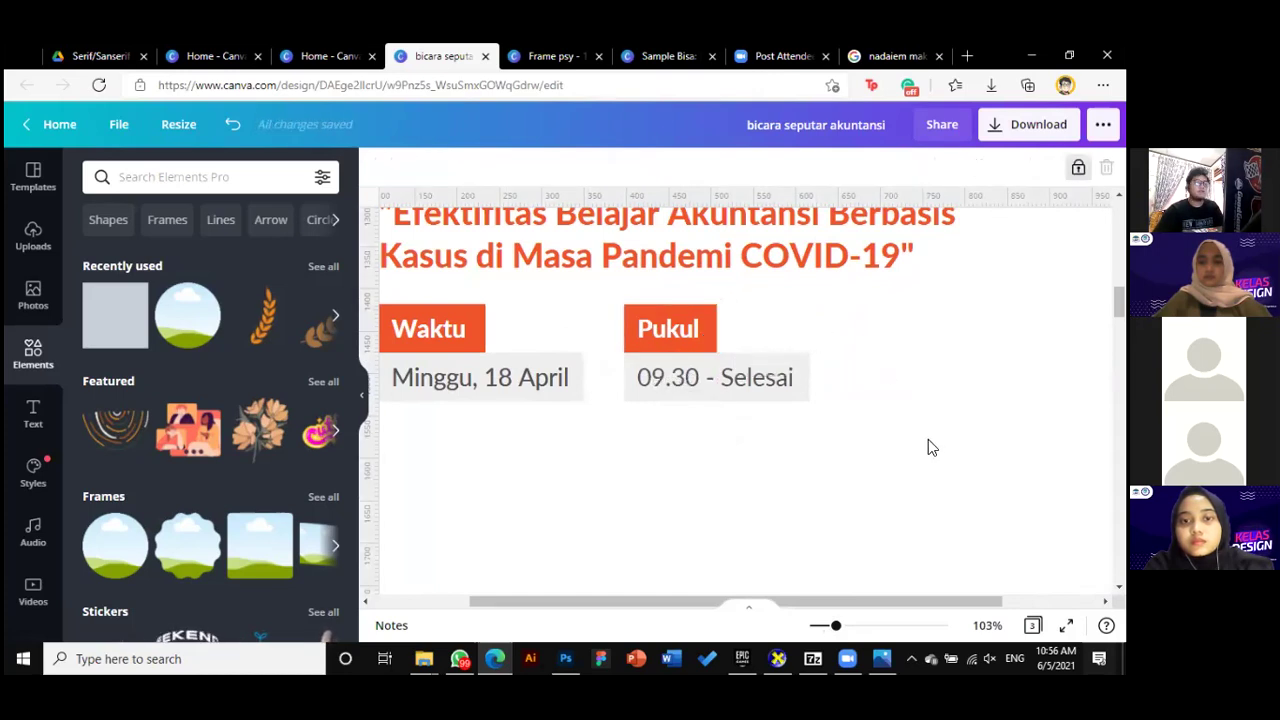
Duplicate the Pukul block rightward and change it to 'Tempat' with 'Zoom Meeting'
{"action": "left_click_drag", "start_coordinate": [670, 470], "coordinate": [968, 348]}
{"action": "left_click", "coordinate": [759, 381]}
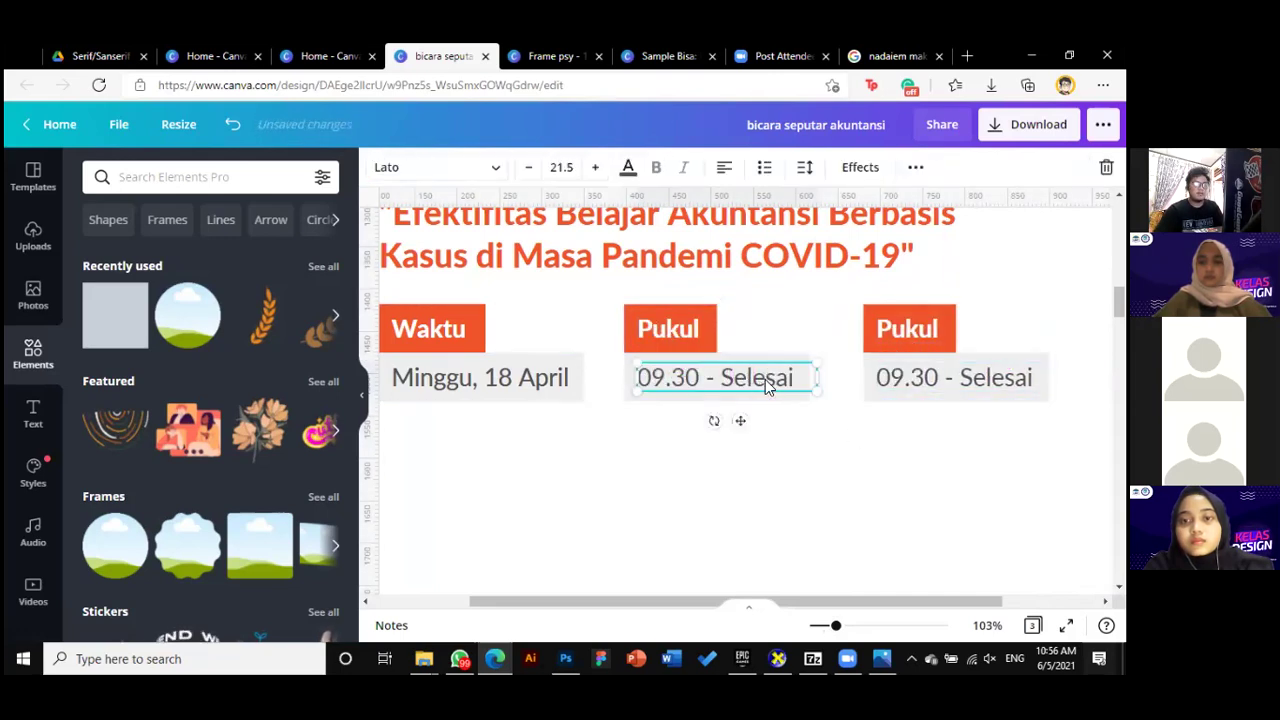
{"action": "left_click_drag", "start_coordinate": [817, 375], "coordinate": [803, 377]}
{"action": "left_click", "coordinate": [924, 332]}
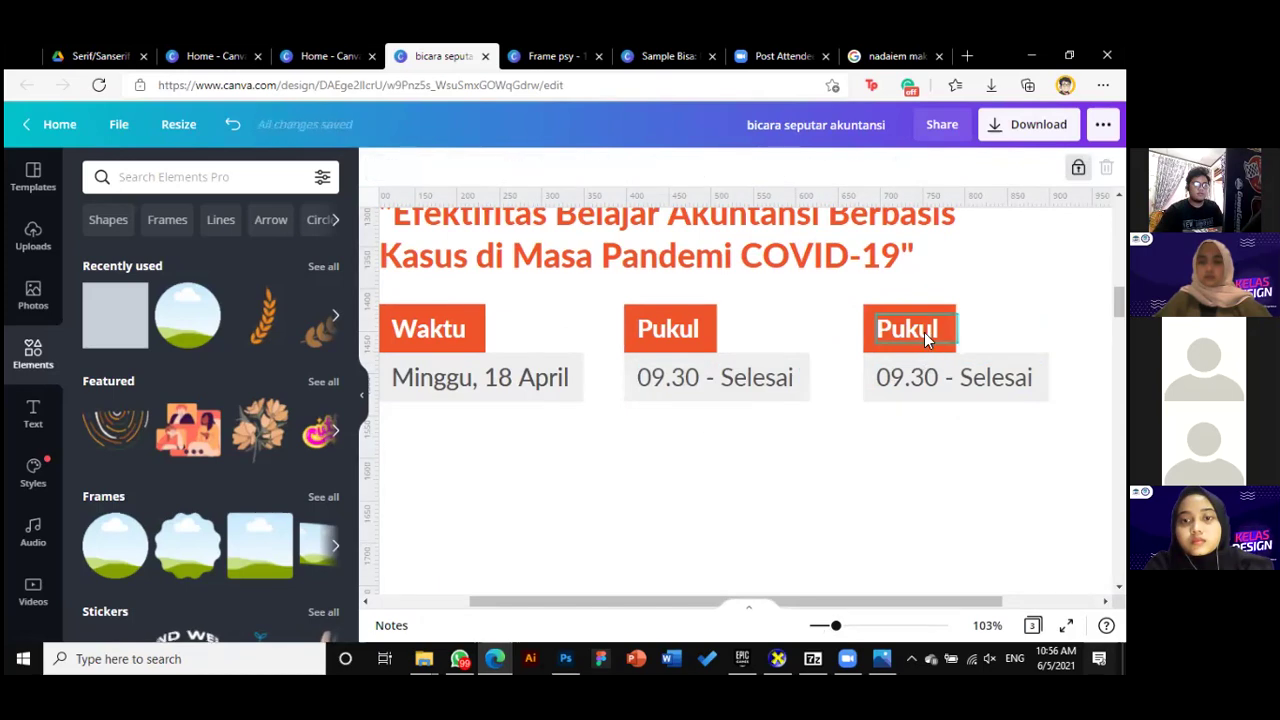
{"action": "double_click", "coordinate": [913, 333]}
{"action": "type", "text": "Tempa"}
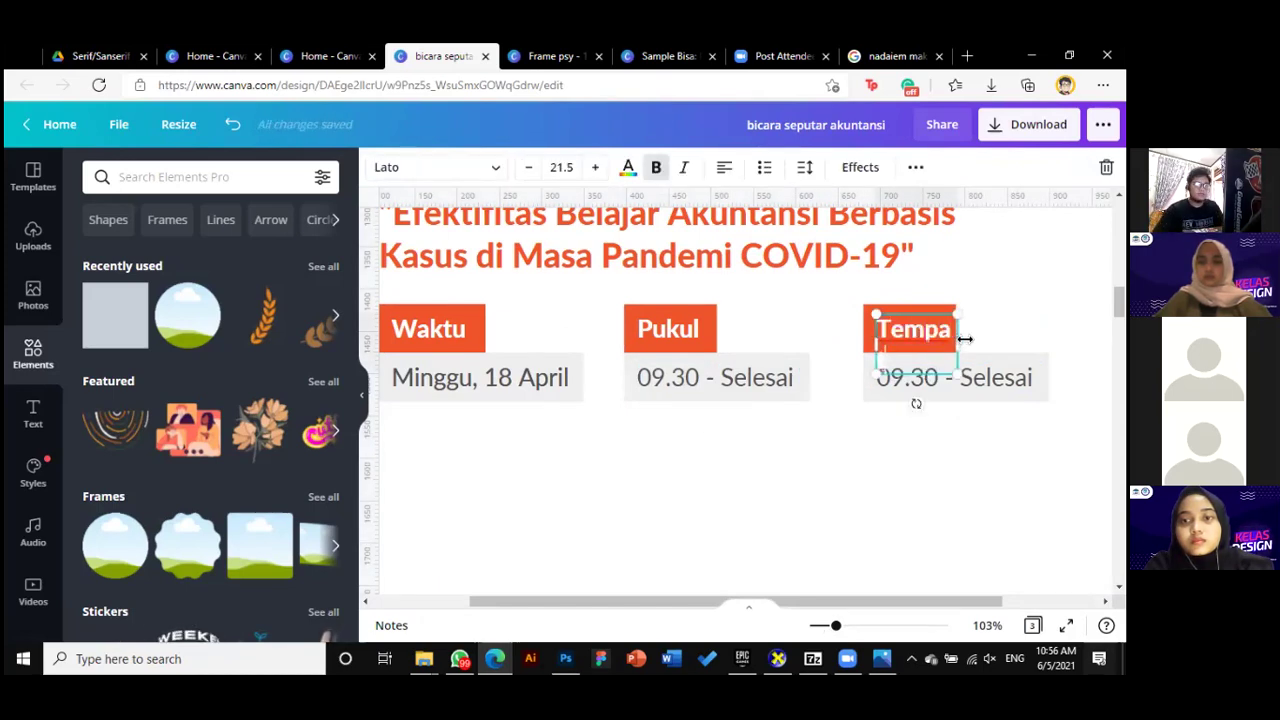
{"action": "left_click_drag", "start_coordinate": [965, 339], "coordinate": [980, 340]}
{"action": "left_click", "coordinate": [955, 377]}
{"action": "double_click", "coordinate": [955, 377]}
{"action": "type", "text": "Zoom Meeting"}
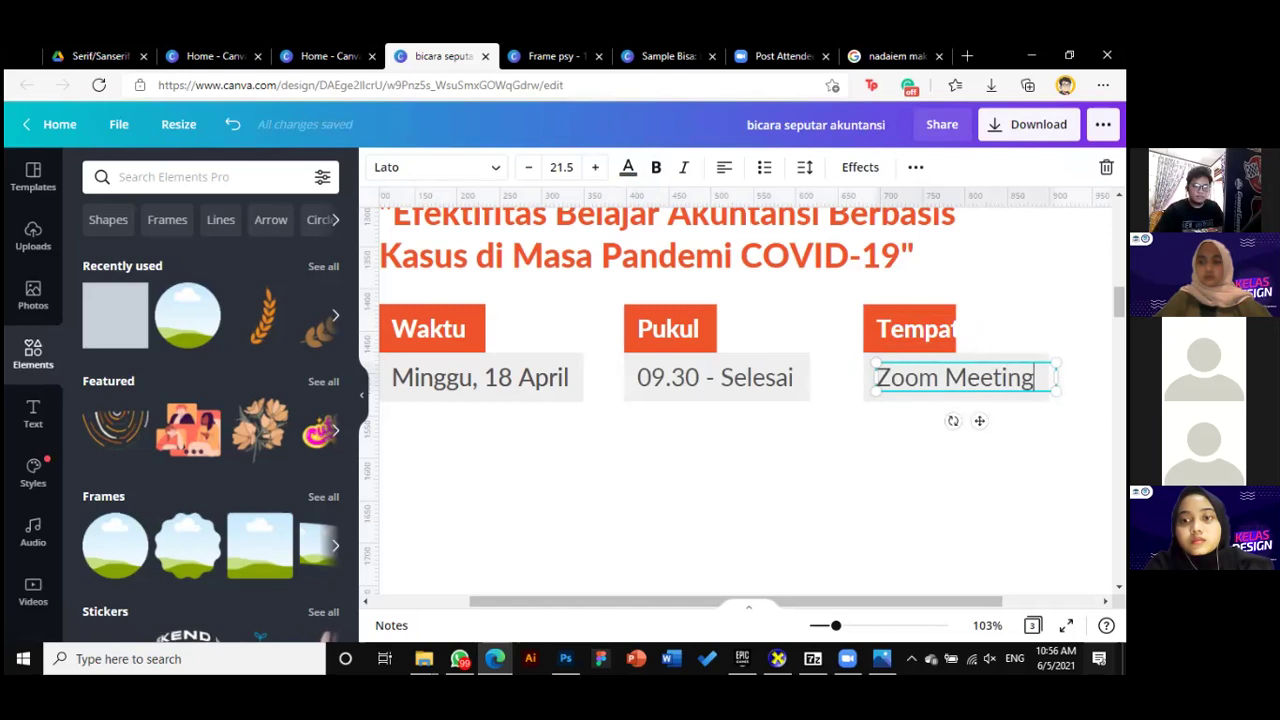
{"action": "left_click_drag", "start_coordinate": [1056, 377], "coordinate": [1037, 377]}
{"action": "left_click", "coordinate": [933, 305]}
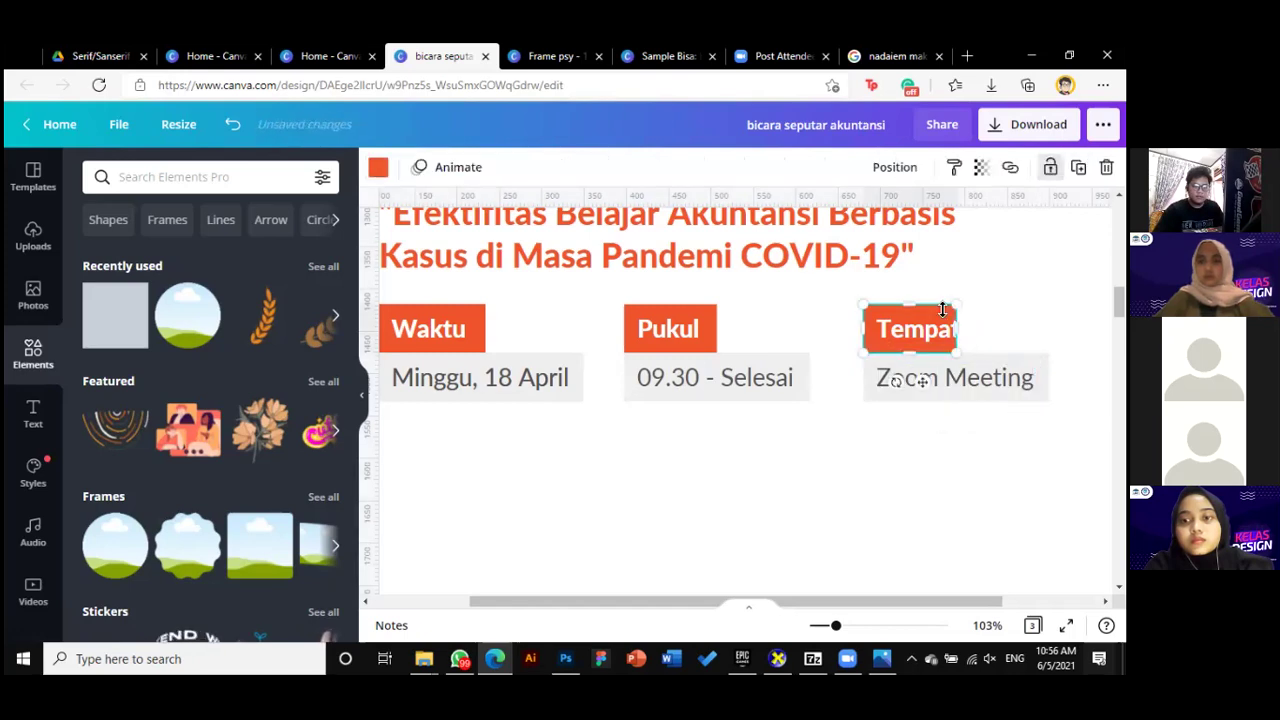
{"action": "left_click_drag", "start_coordinate": [955, 329], "coordinate": [970, 329]}
{"action": "left_click", "coordinate": [450, 377]}
{"action": "left_click", "coordinate": [924, 471]}
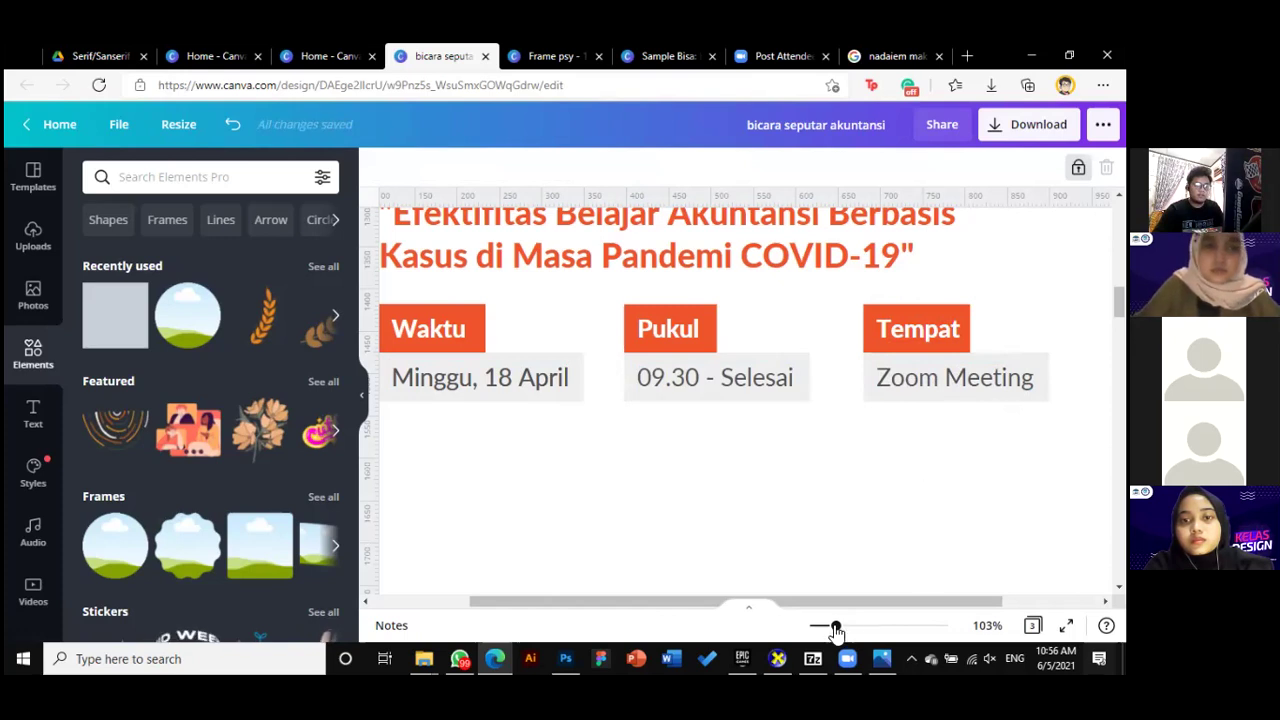
Group the Tempat and Pukul labels with their texts into single blocks
{"action": "left_click_drag", "start_coordinate": [836, 625], "coordinate": [825, 625]}
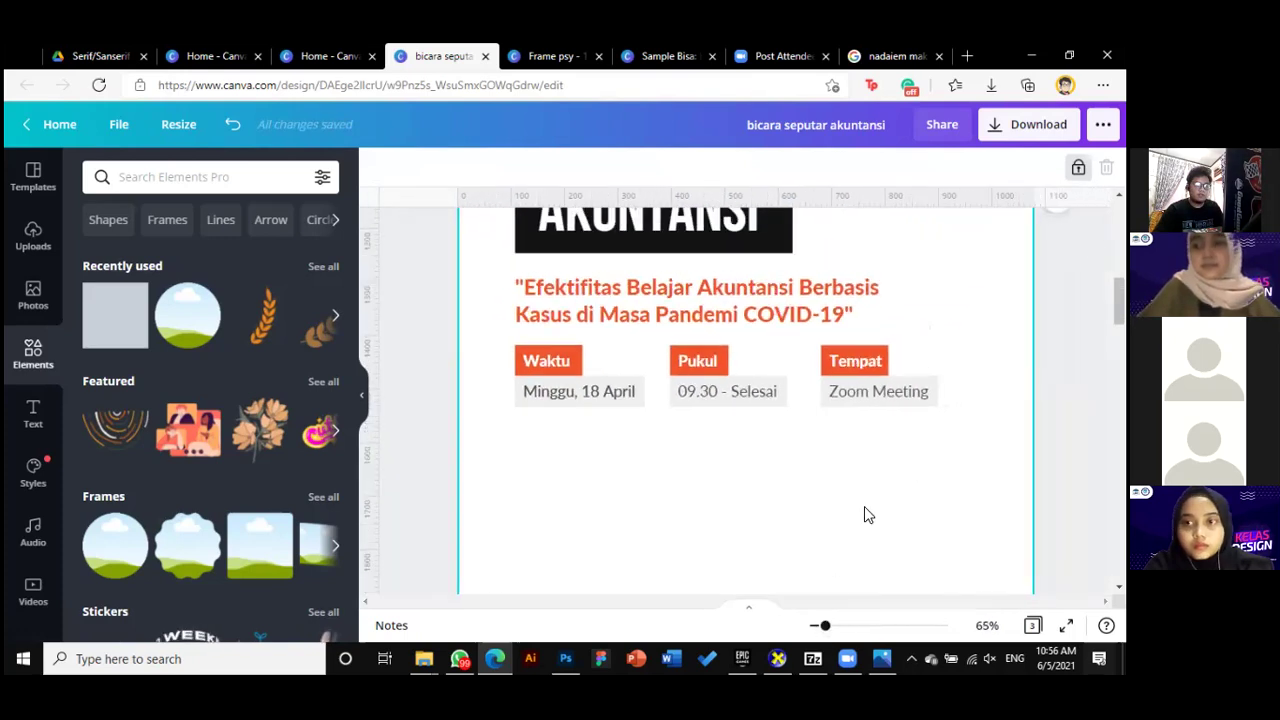
{"action": "left_click_drag", "start_coordinate": [821, 480], "coordinate": [934, 426]}
{"action": "key", "text": "ctrl+g"}
{"action": "left_click", "coordinate": [735, 514]}
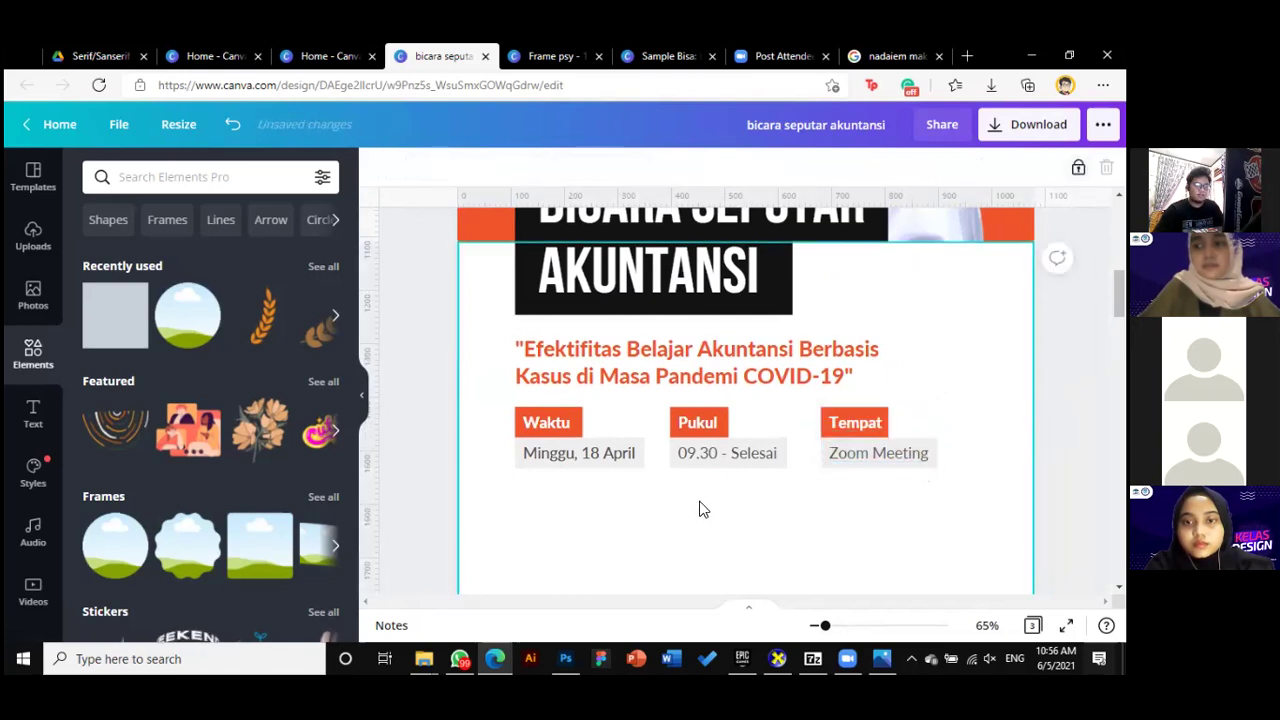
{"action": "left_click", "coordinate": [697, 453]}
{"action": "left_click", "coordinate": [700, 422], "text": "shift"}
{"action": "key", "text": "ctrl+g"}
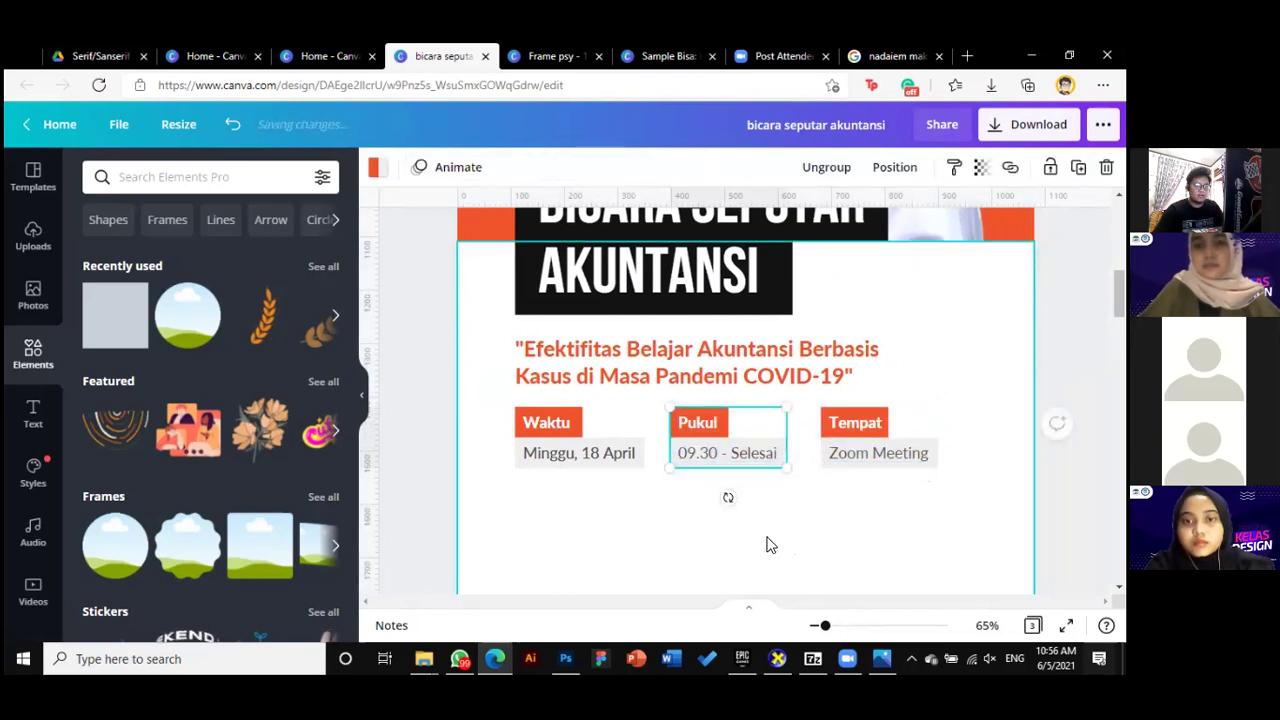
{"action": "left_click_drag", "start_coordinate": [514, 497], "coordinate": [630, 428]}
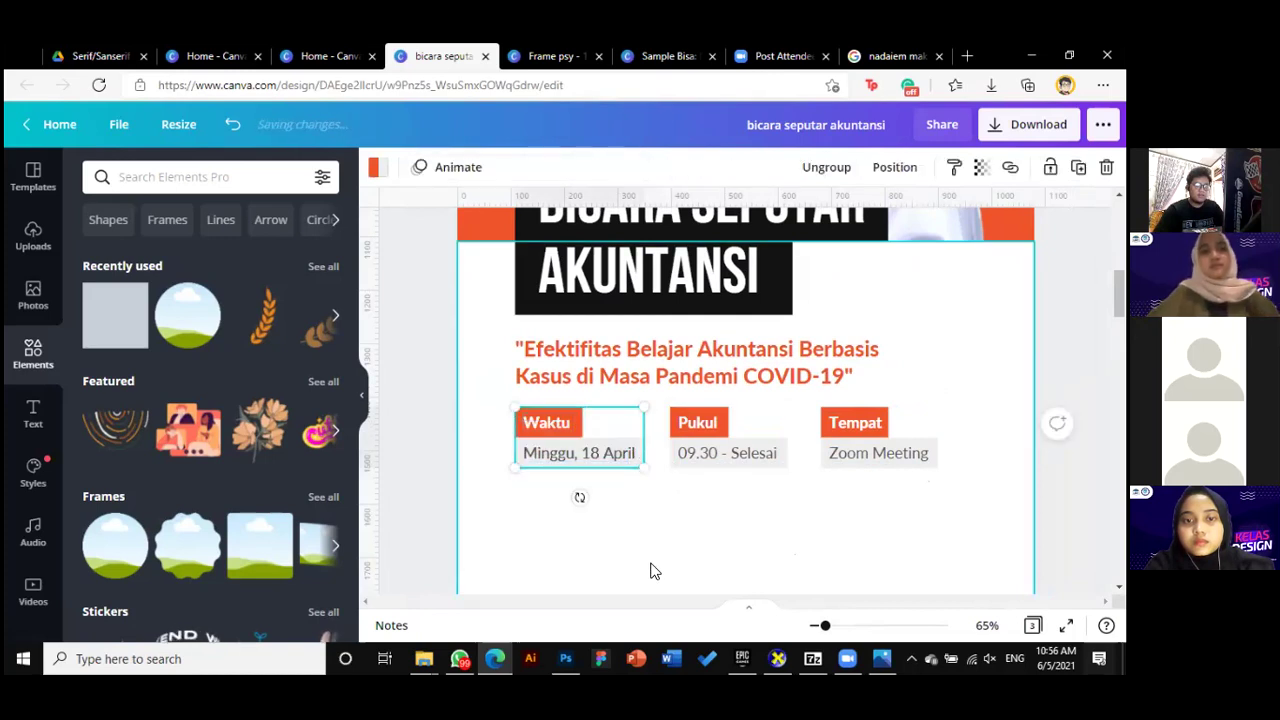
{"action": "left_click_drag", "start_coordinate": [629, 470], "coordinate": [655, 457]}
{"action": "left_click_drag", "start_coordinate": [757, 425], "coordinate": [757, 457]}
{"action": "left_click_drag", "start_coordinate": [877, 460], "coordinate": [877, 517]}
{"action": "key", "text": "ctrl+z"}
{"action": "key", "text": "ctrl+z"}
{"action": "key", "text": "ctrl+z"}
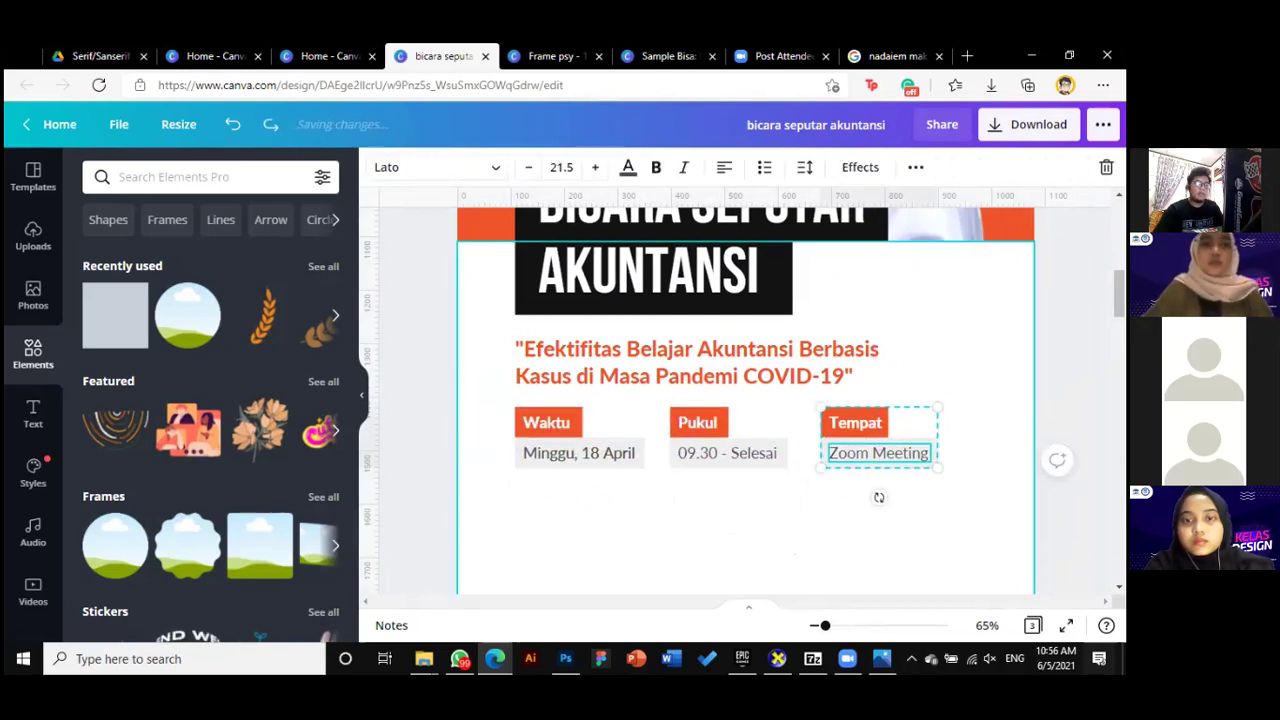
{"action": "key", "text": "Escape"}
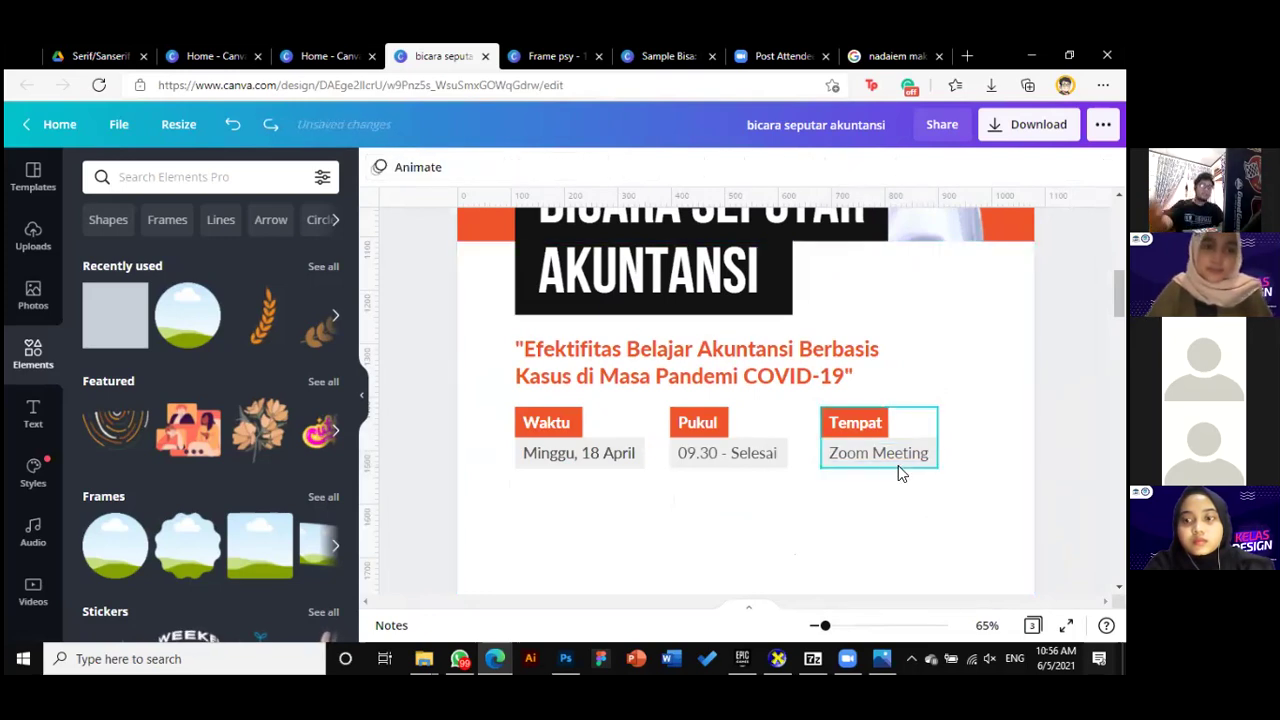
Enlarge the three info blocks together
{"action": "left_click", "coordinate": [926, 405]}
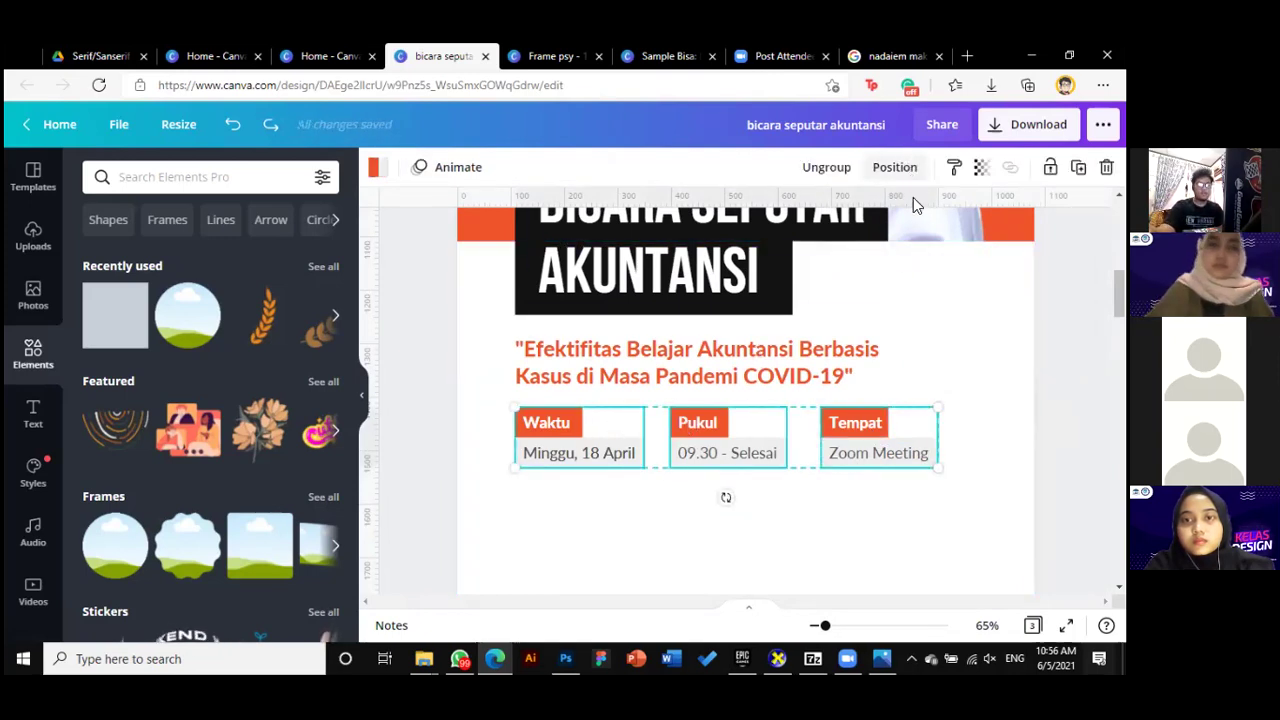
{"action": "left_click_drag", "start_coordinate": [941, 467], "coordinate": [976, 481]}
{"action": "left_click", "coordinate": [810, 462]}
{"action": "left_click", "coordinate": [886, 458]}
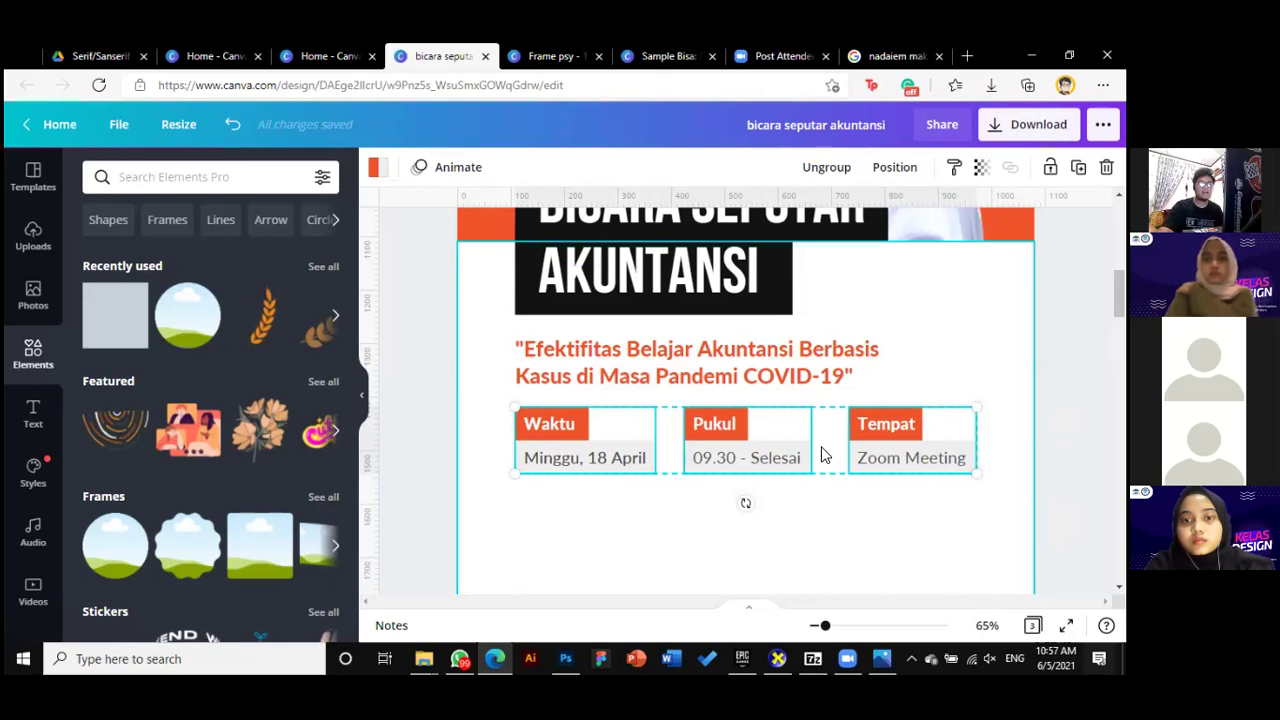
Distribute the Waktu, Pukul and Tempat blocks horizontally, adjusting Pukul, then deselect
{"action": "scroll", "coordinate": [876, 285], "scroll_direction": "up", "scroll_amount": 1}
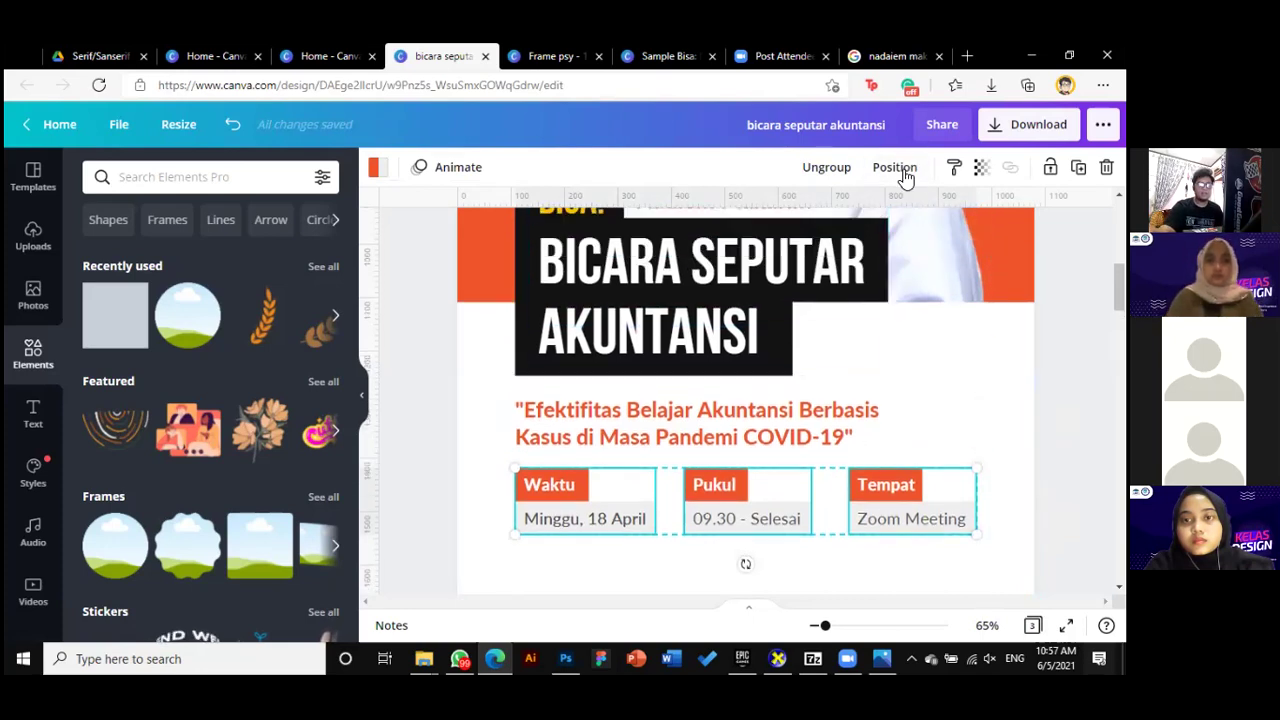
{"action": "left_click", "coordinate": [905, 172]}
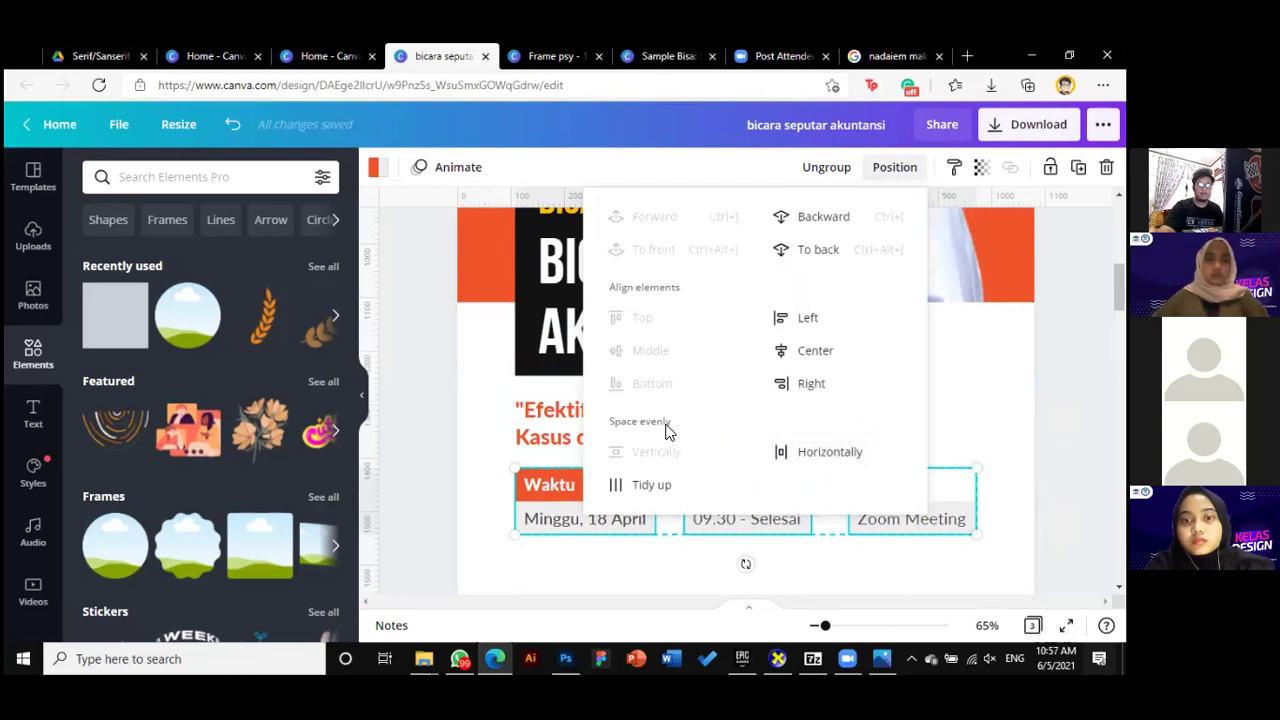
{"action": "left_click", "coordinate": [825, 455]}
{"action": "left_click", "coordinate": [742, 512]}
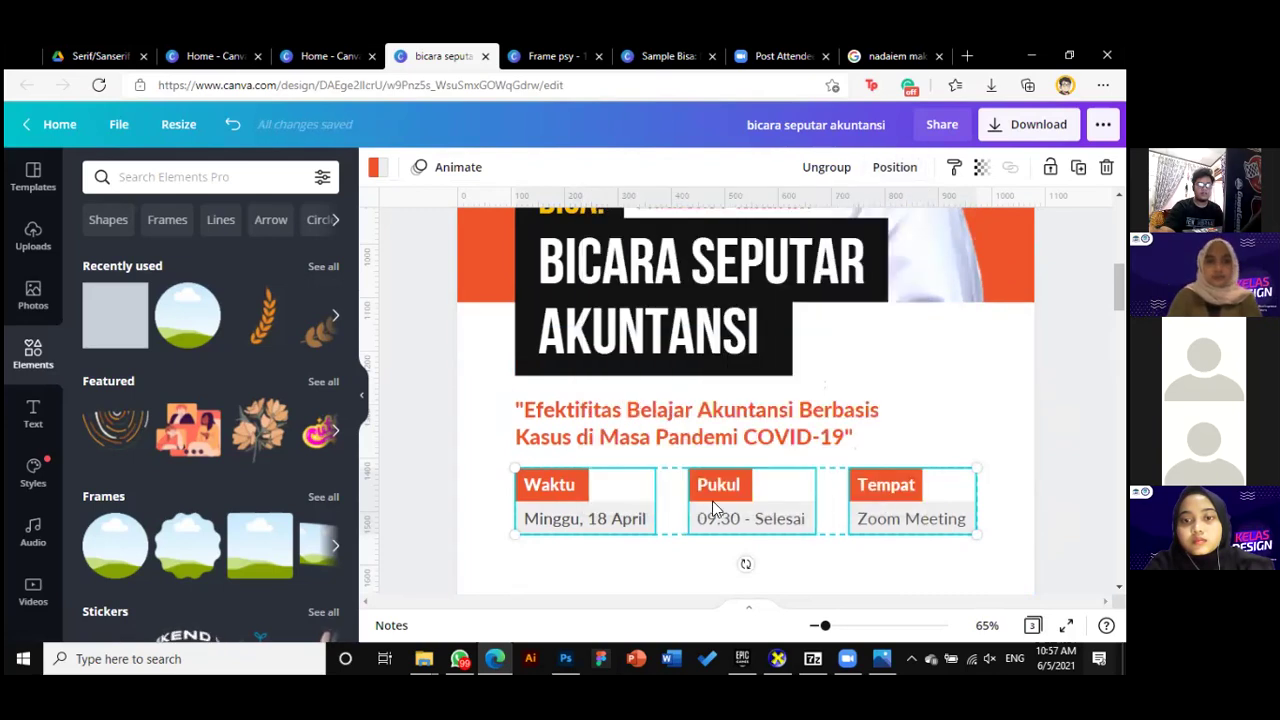
{"action": "scroll", "coordinate": [829, 512], "scroll_direction": "down", "scroll_amount": 1}
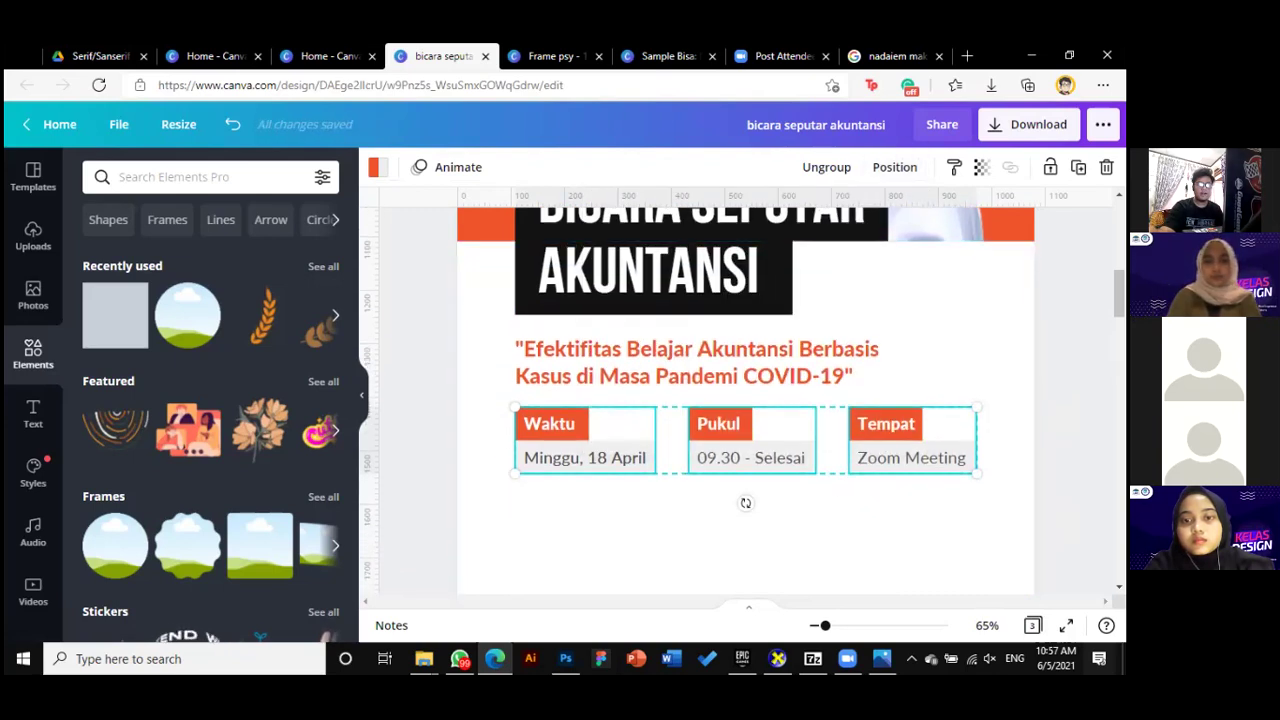
{"action": "left_click", "coordinate": [791, 463]}
{"action": "left_click_drag", "start_coordinate": [759, 456], "coordinate": [781, 456]}
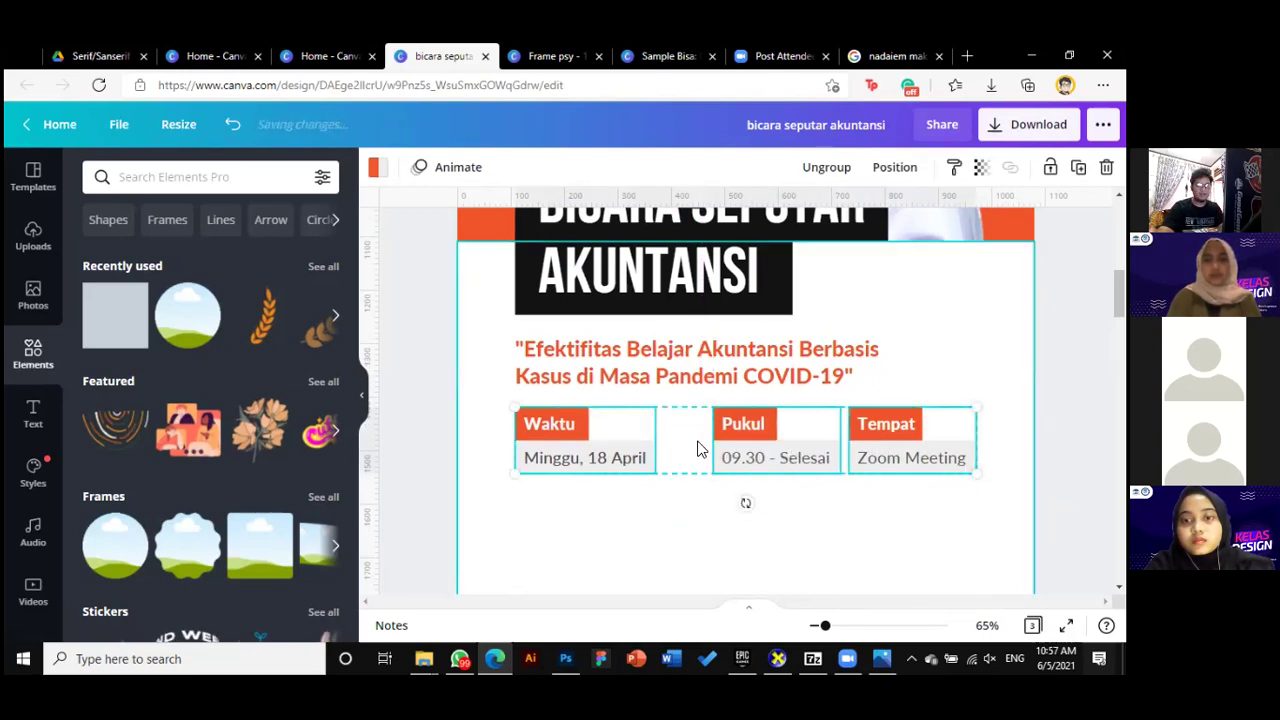
{"action": "left_click", "coordinate": [894, 167]}
{"action": "left_click", "coordinate": [819, 457]}
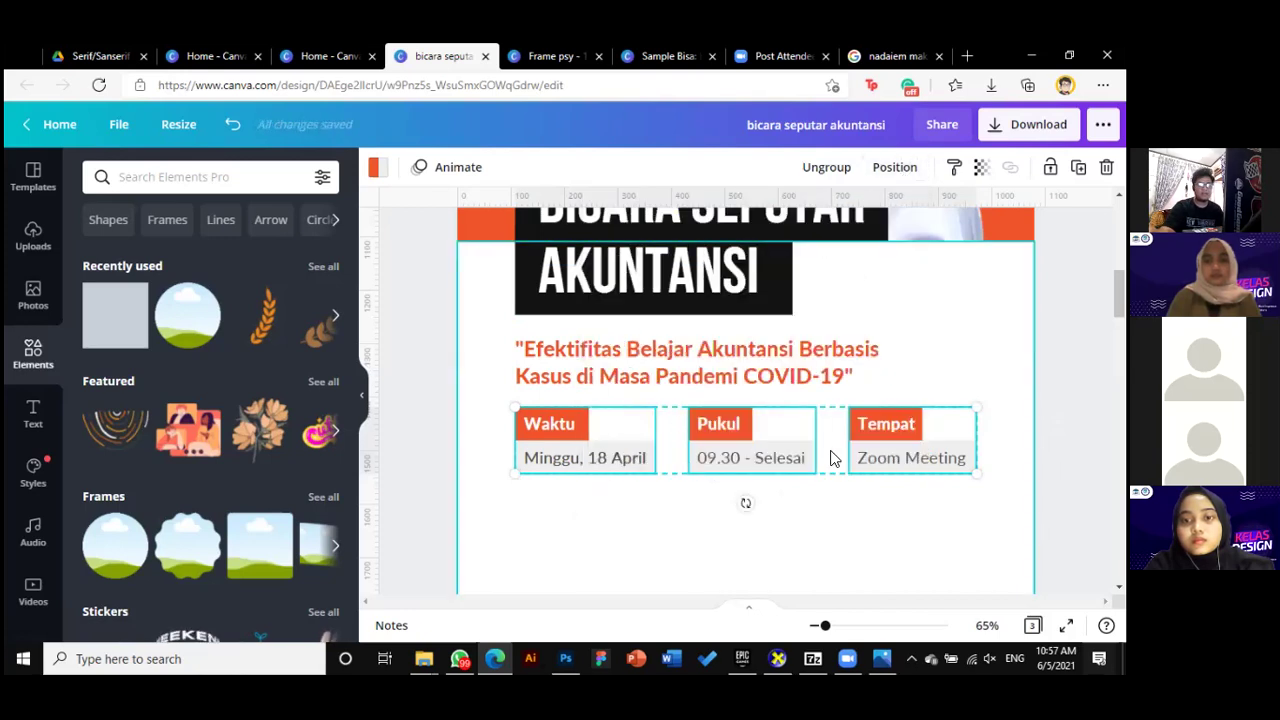
{"action": "key", "text": "Escape"}
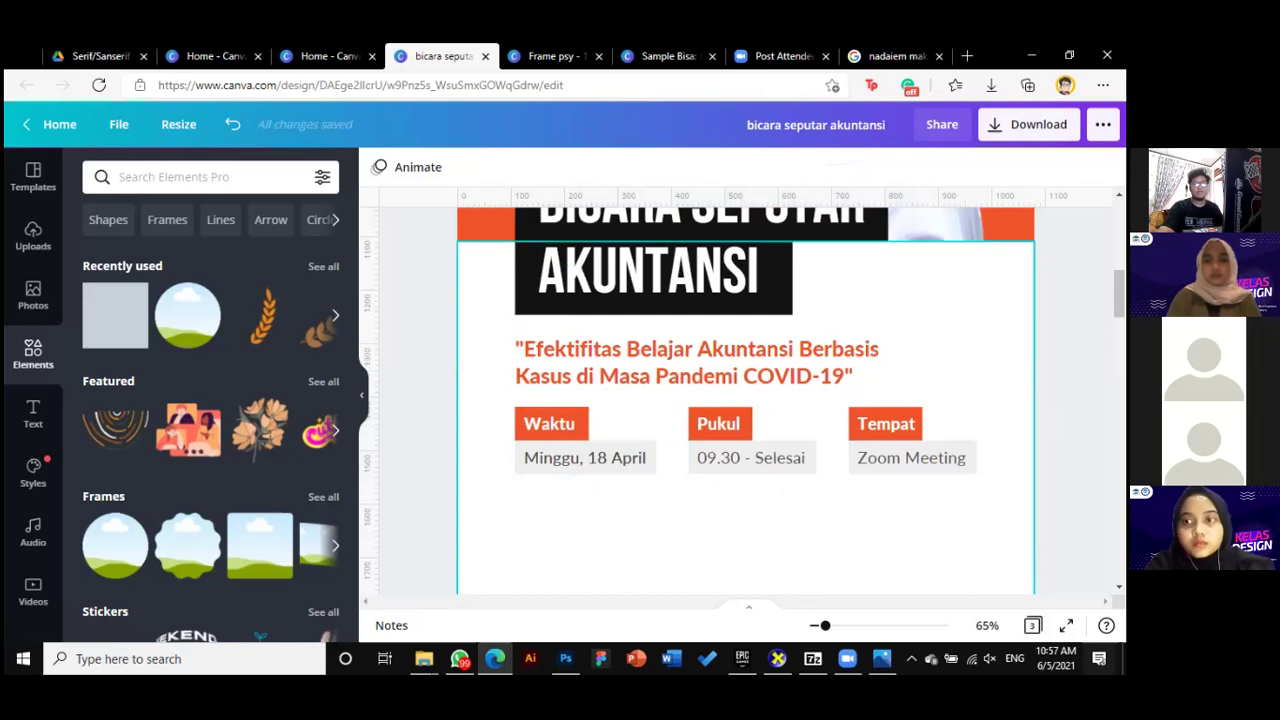
Duplicate the Waktu block below the info row and ungroup the copy
{"action": "left_click_drag", "start_coordinate": [825, 625], "coordinate": [816, 627]}
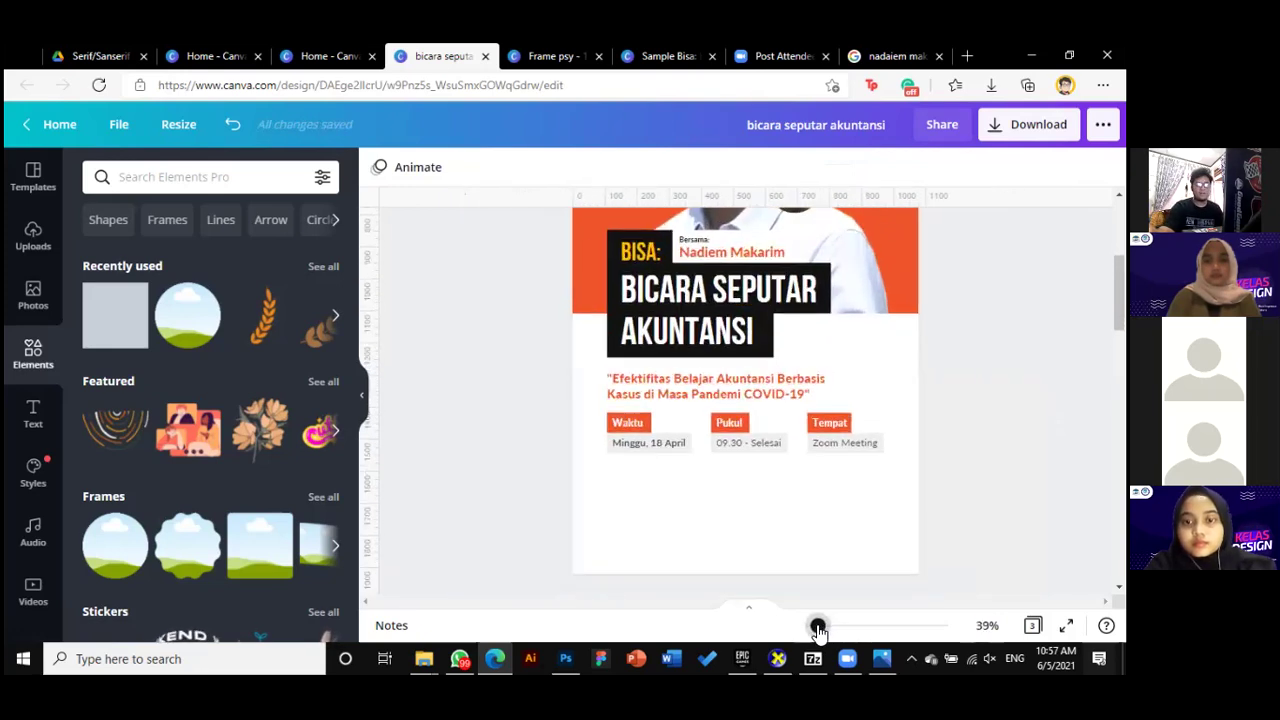
{"action": "scroll", "coordinate": [729, 500], "scroll_direction": "up", "scroll_amount": 2}
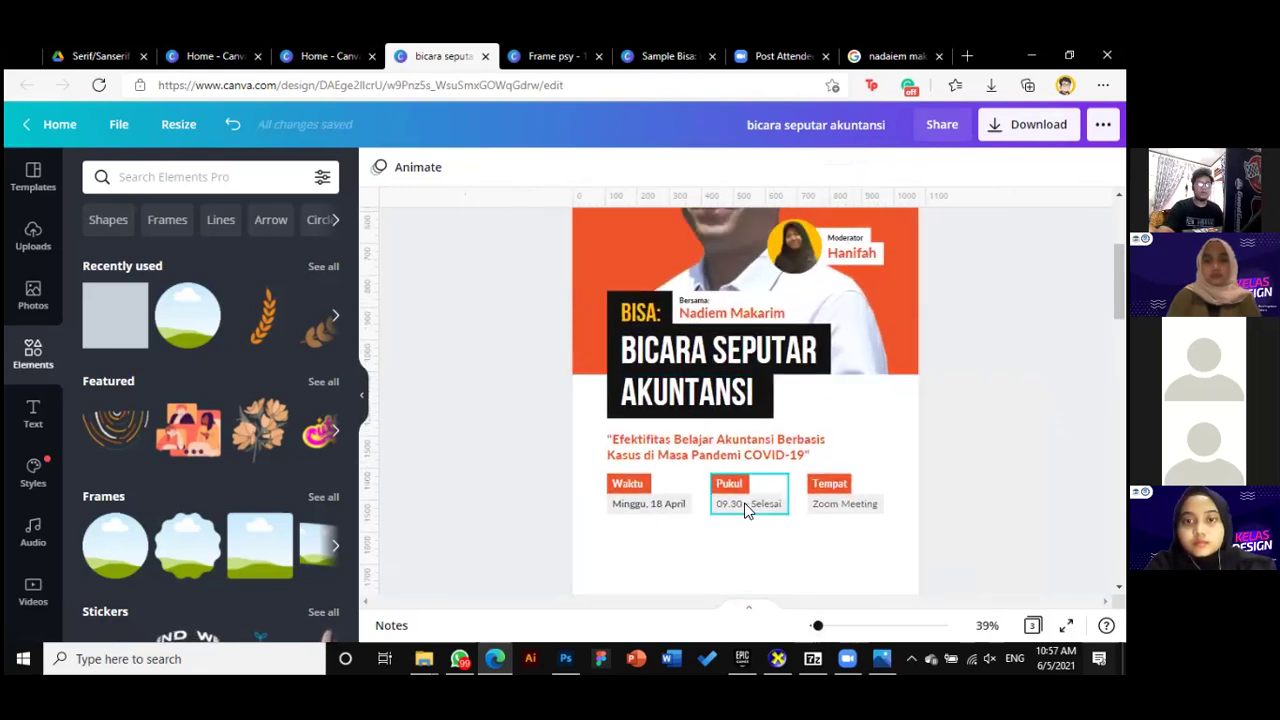
{"action": "scroll", "coordinate": [871, 509], "scroll_direction": "down", "scroll_amount": 2}
{"action": "scroll", "coordinate": [928, 490], "scroll_direction": "down", "scroll_amount": 2}
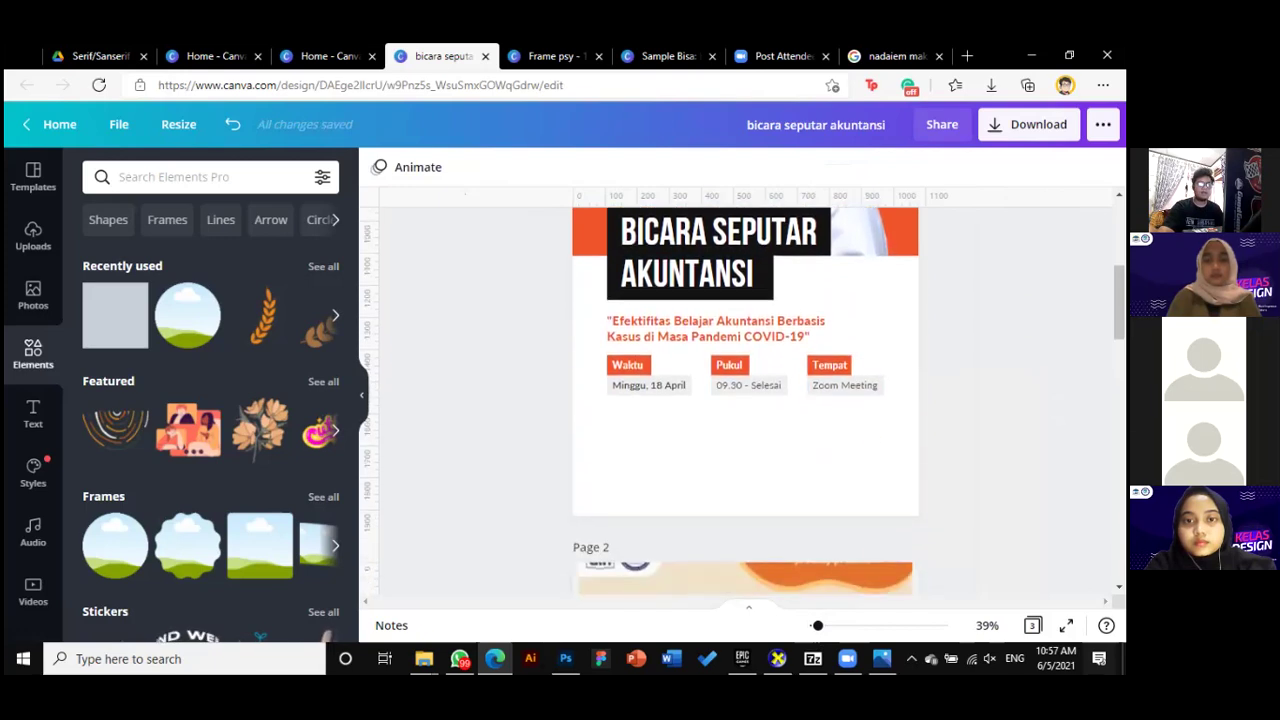
{"action": "left_click_drag", "start_coordinate": [817, 626], "coordinate": [824, 627]}
{"action": "left_click", "coordinate": [600, 372]}
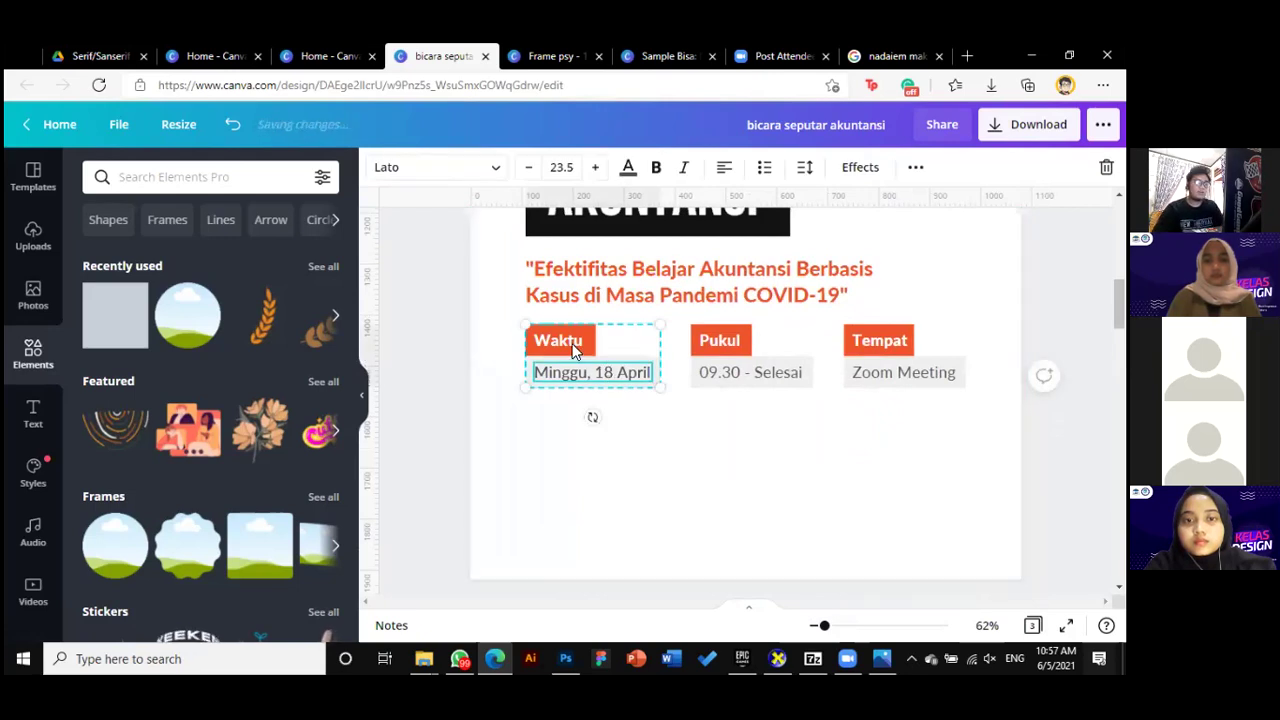
{"action": "left_click_drag", "start_coordinate": [575, 343], "coordinate": [571, 421]}
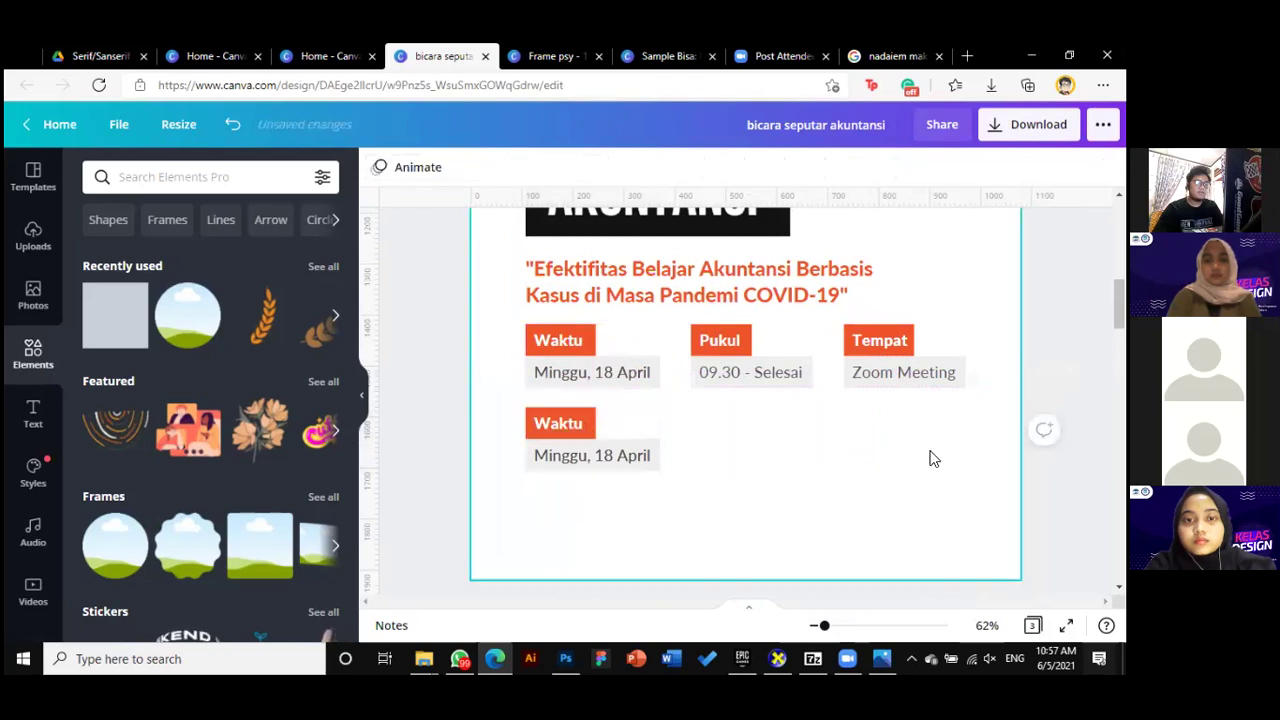
{"action": "right_click", "coordinate": [578, 428]}
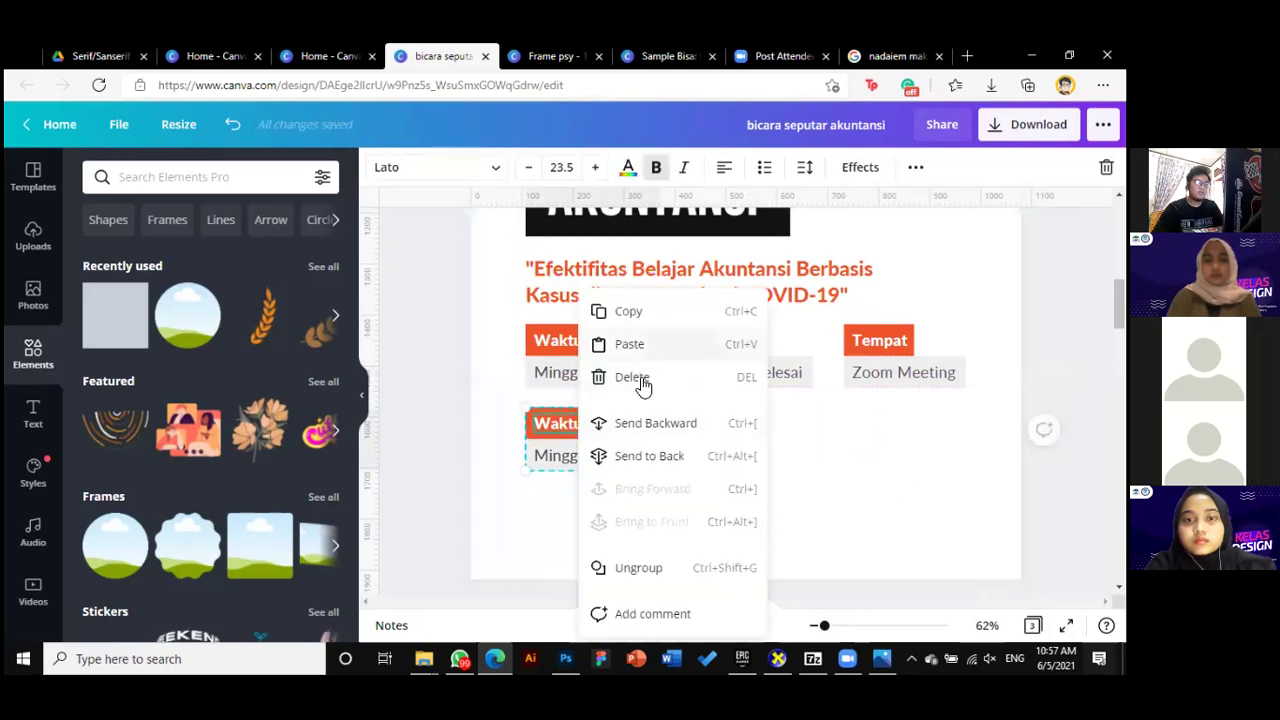
{"action": "left_click", "coordinate": [638, 567]}
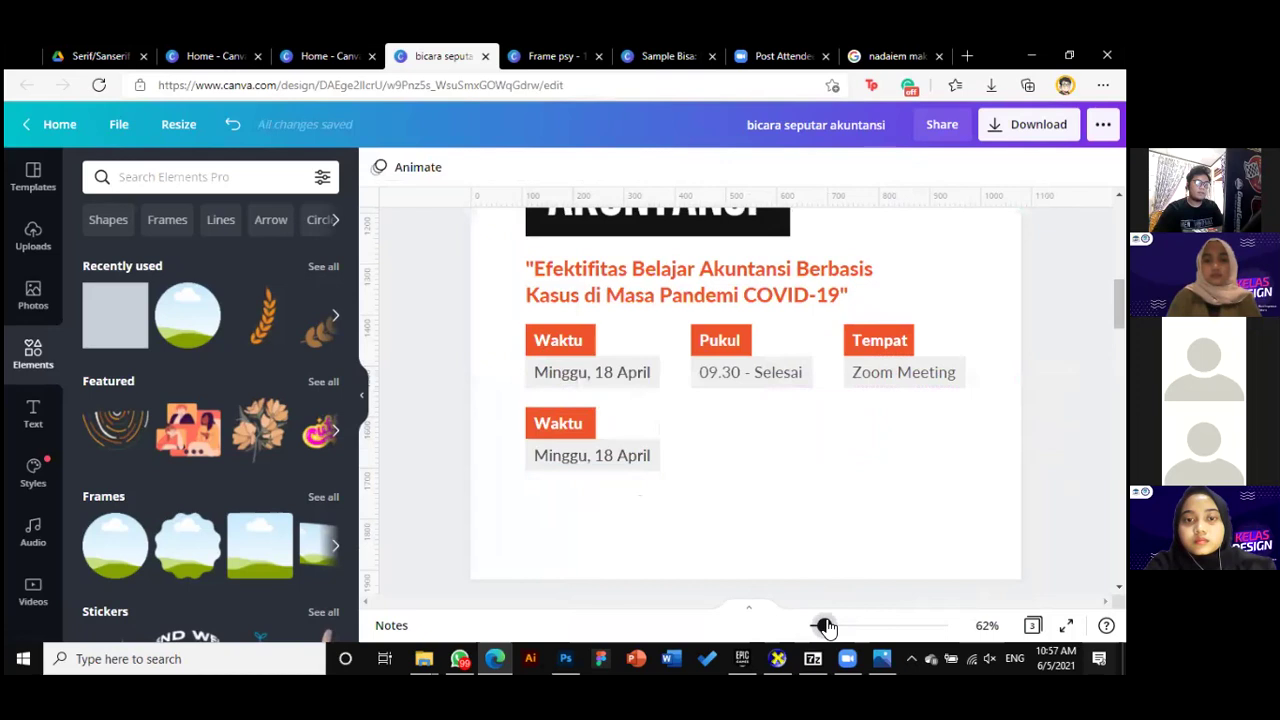
Relabel the copy 'Daftar' and narrow its label box to fit the word
{"action": "left_click_drag", "start_coordinate": [822, 624], "coordinate": [829, 624]}
{"action": "left_click", "coordinate": [500, 432]}
{"action": "left_click", "coordinate": [570, 471]}
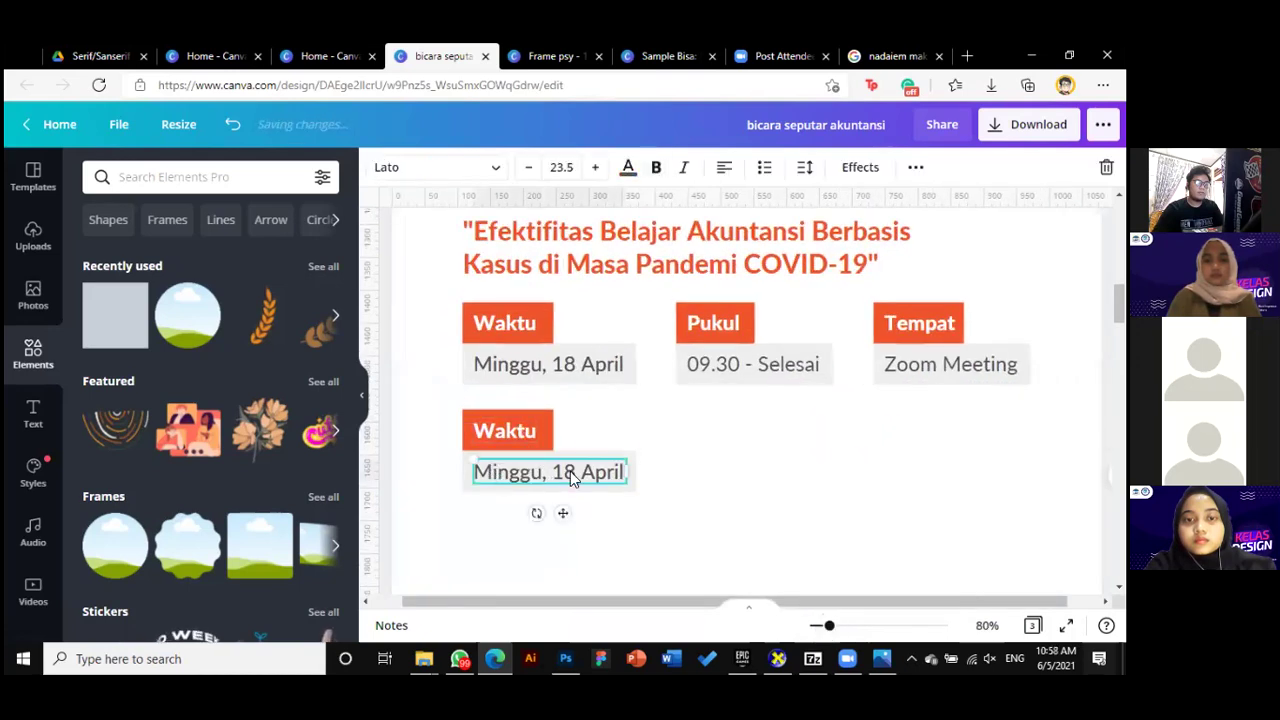
{"action": "left_click", "coordinate": [502, 433]}
{"action": "double_click", "coordinate": [522, 432]}
{"action": "type", "text": "Daftar I"}
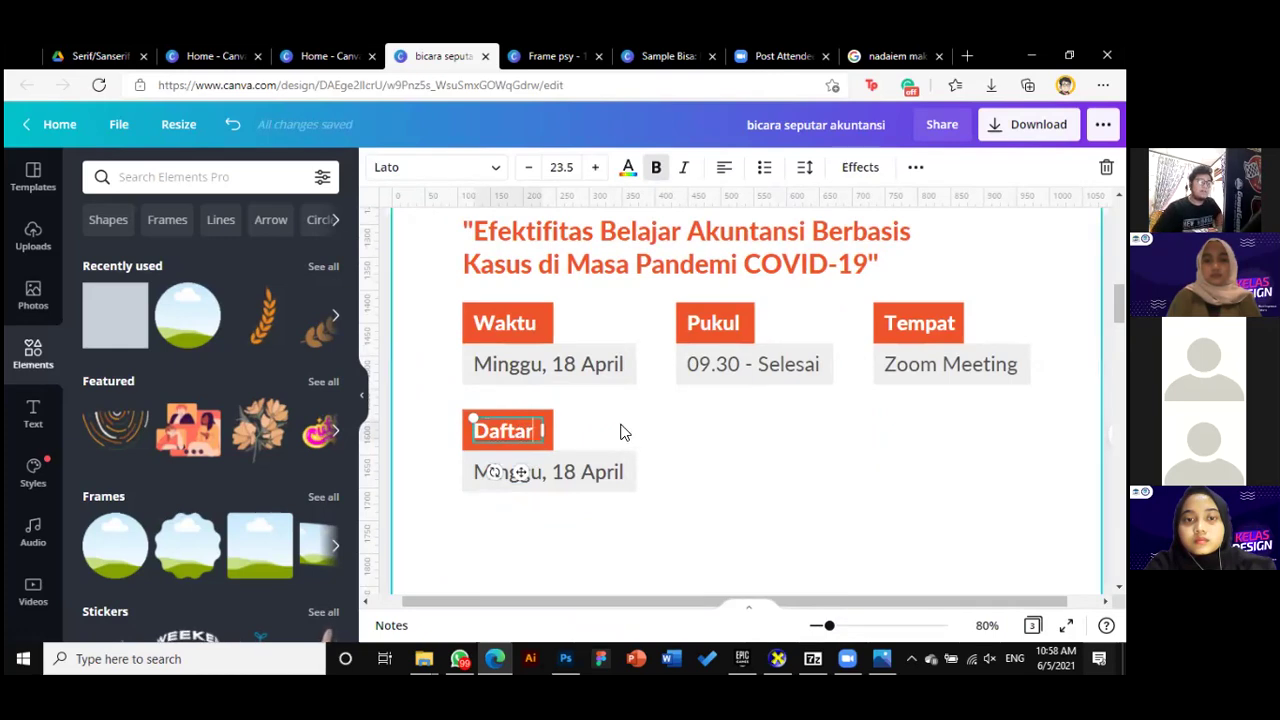
{"action": "left_click", "coordinate": [643, 430]}
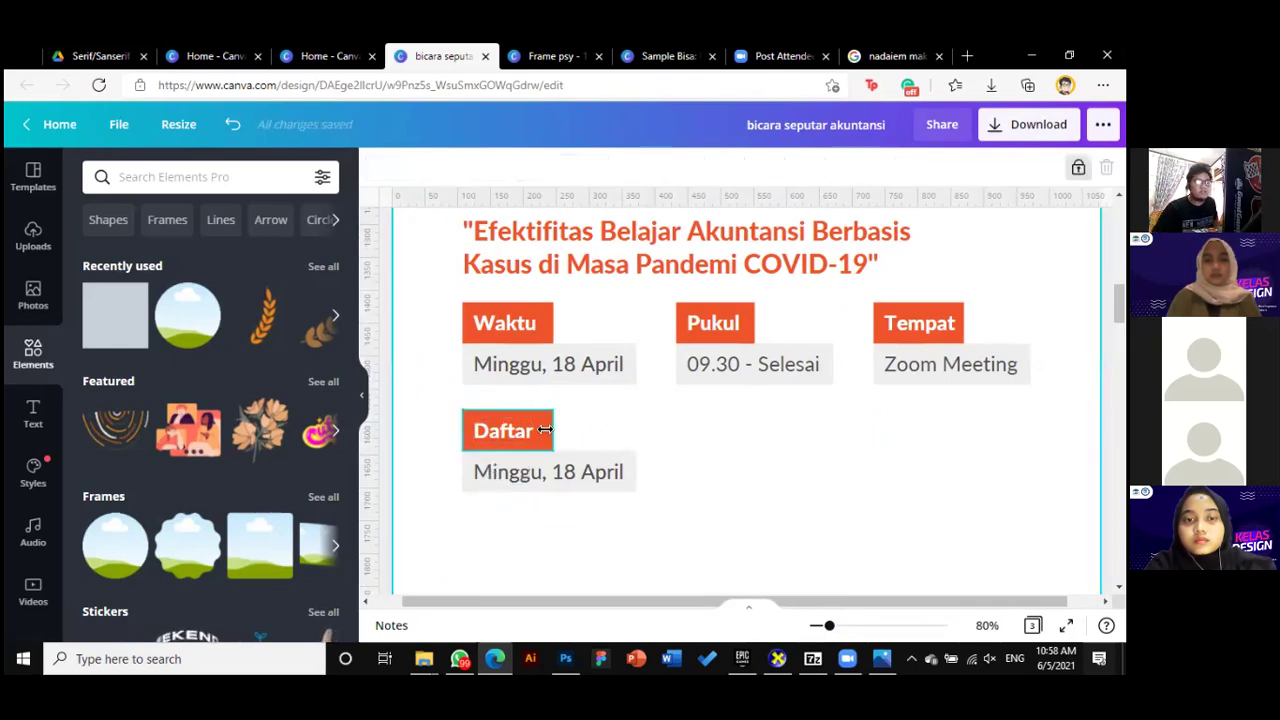
{"action": "left_click", "coordinate": [550, 432]}
{"action": "left_click_drag", "start_coordinate": [547, 433], "coordinate": [551, 433]}
{"action": "left_click", "coordinate": [598, 424]}
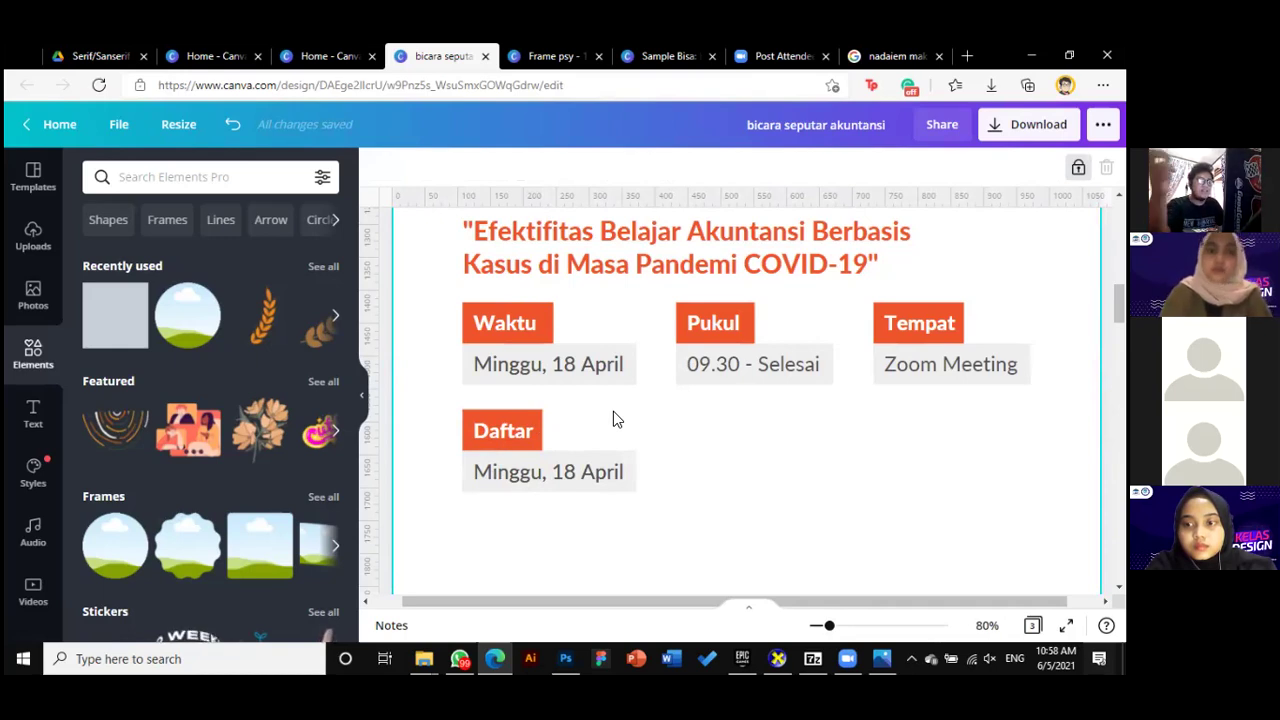
Recolour the Daftar label box black
{"action": "left_click", "coordinate": [530, 416]}
{"action": "left_click", "coordinate": [538, 438]}
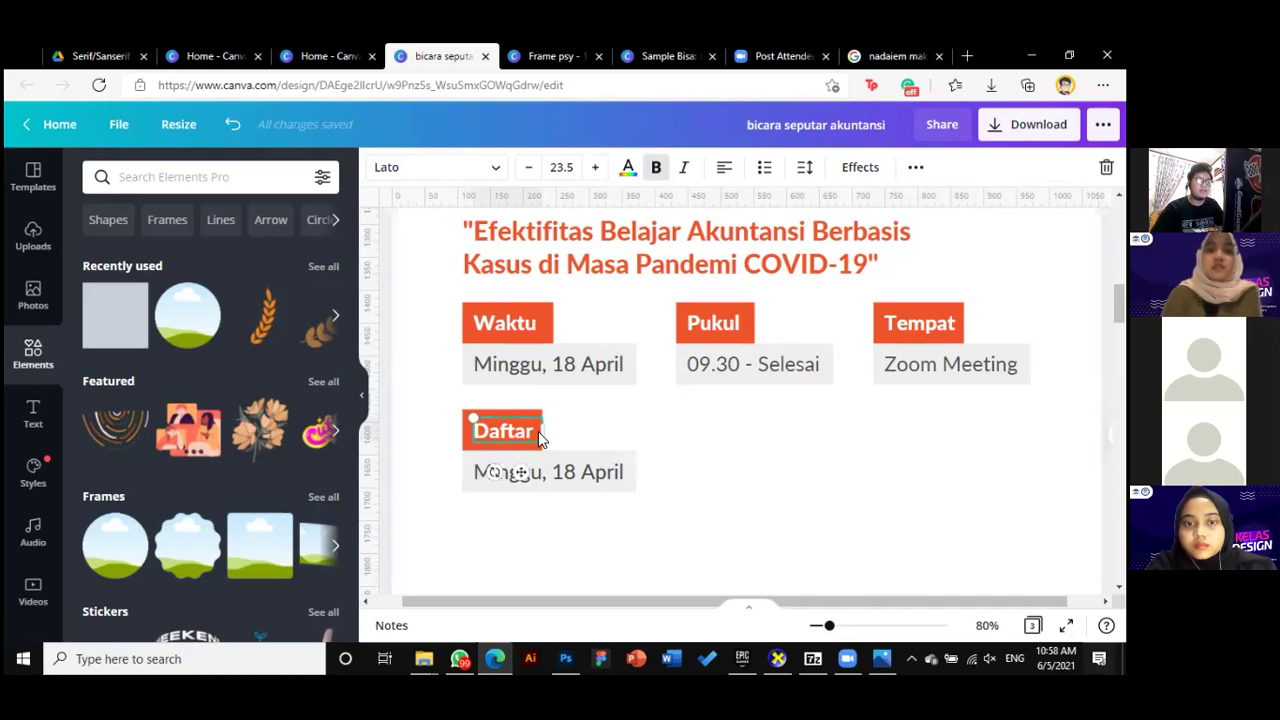
{"action": "left_click", "coordinate": [594, 429]}
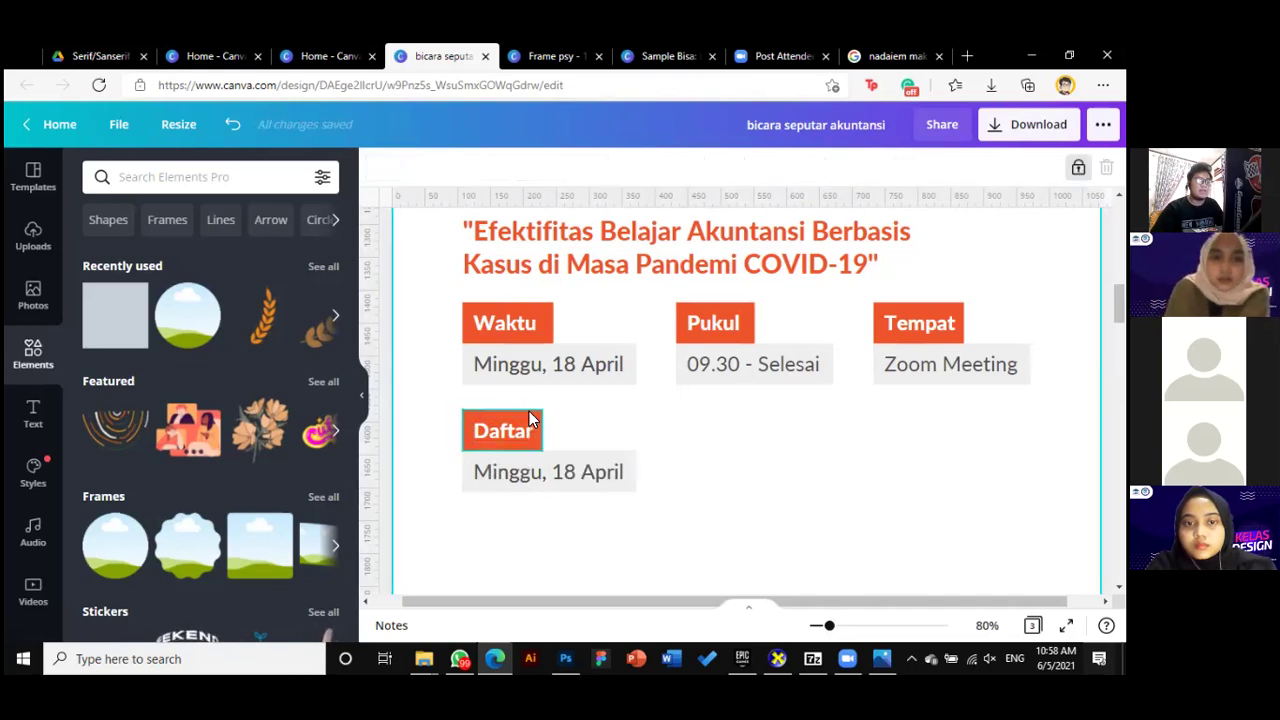
{"action": "left_click", "coordinate": [530, 421]}
{"action": "left_click", "coordinate": [378, 167]}
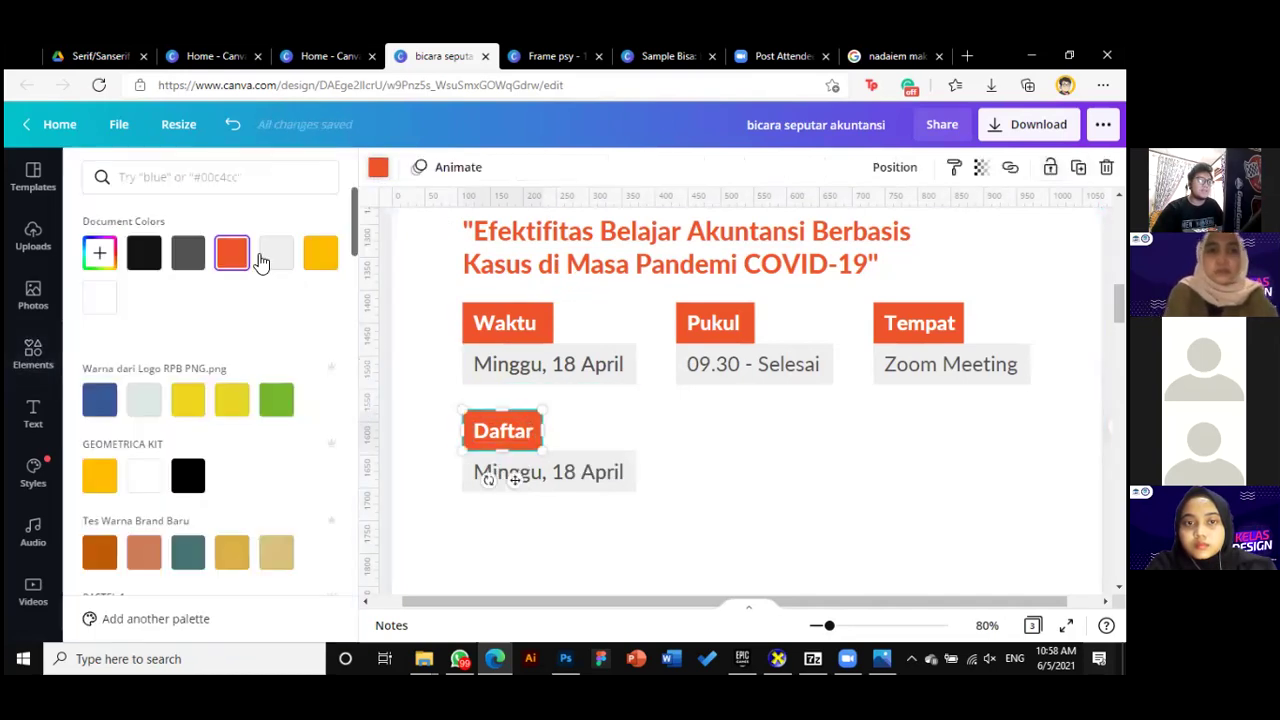
{"action": "left_click", "coordinate": [143, 262]}
{"action": "left_click", "coordinate": [684, 458]}
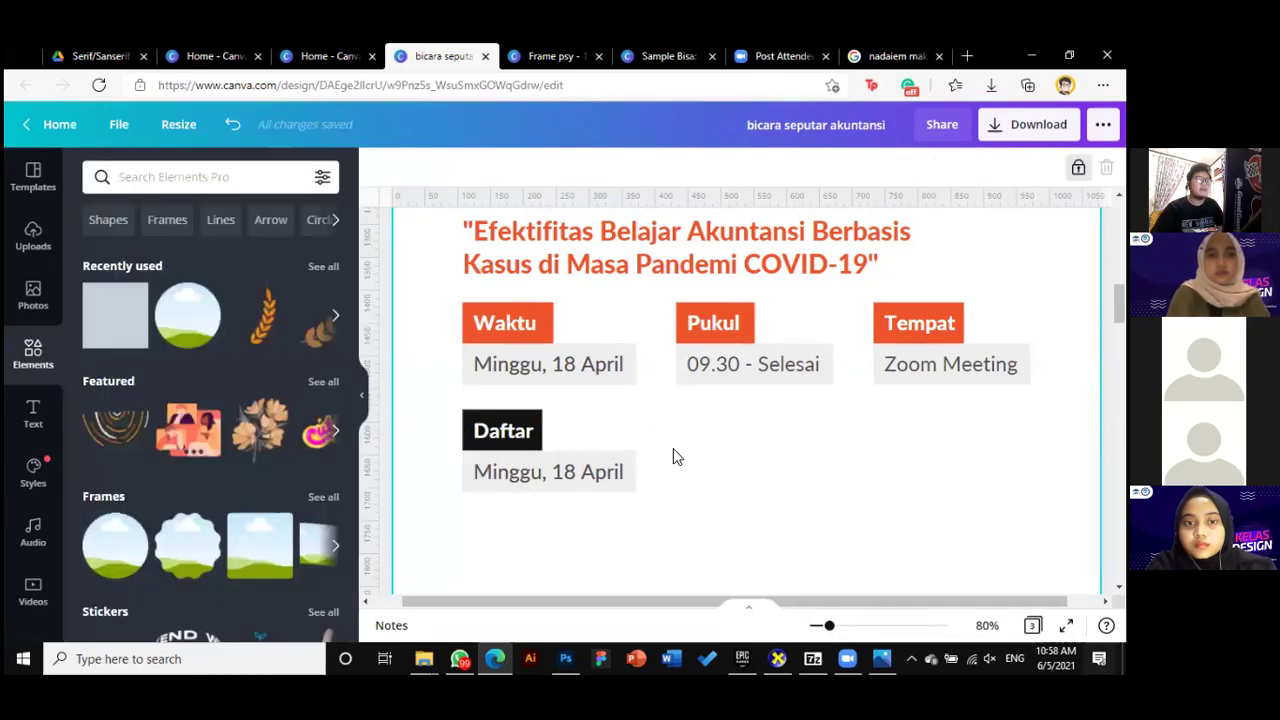
Begin replacing the date text under Daftar, undoing an accidental edit and move
{"action": "left_click", "coordinate": [629, 465]}
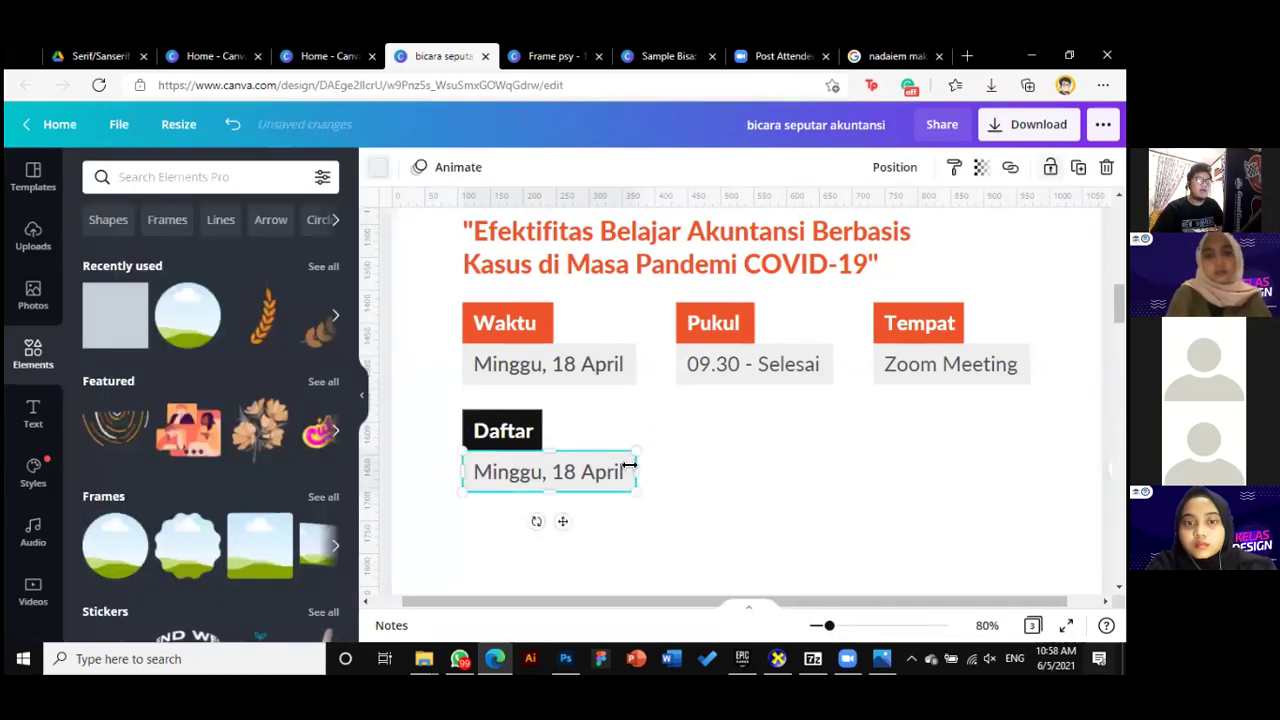
{"action": "left_click", "coordinate": [671, 461]}
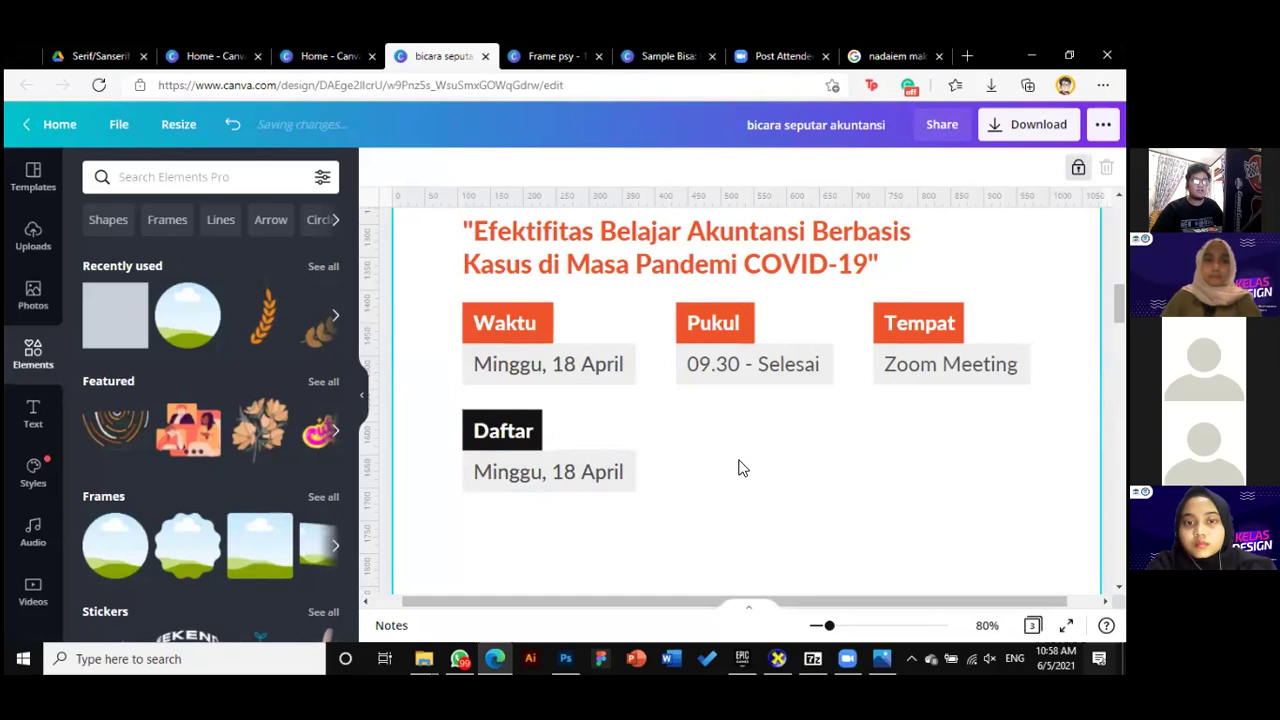
{"action": "scroll", "coordinate": [741, 468], "scroll_direction": "down", "scroll_amount": 1}
{"action": "scroll", "coordinate": [737, 466], "scroll_direction": "up", "scroll_amount": 2}
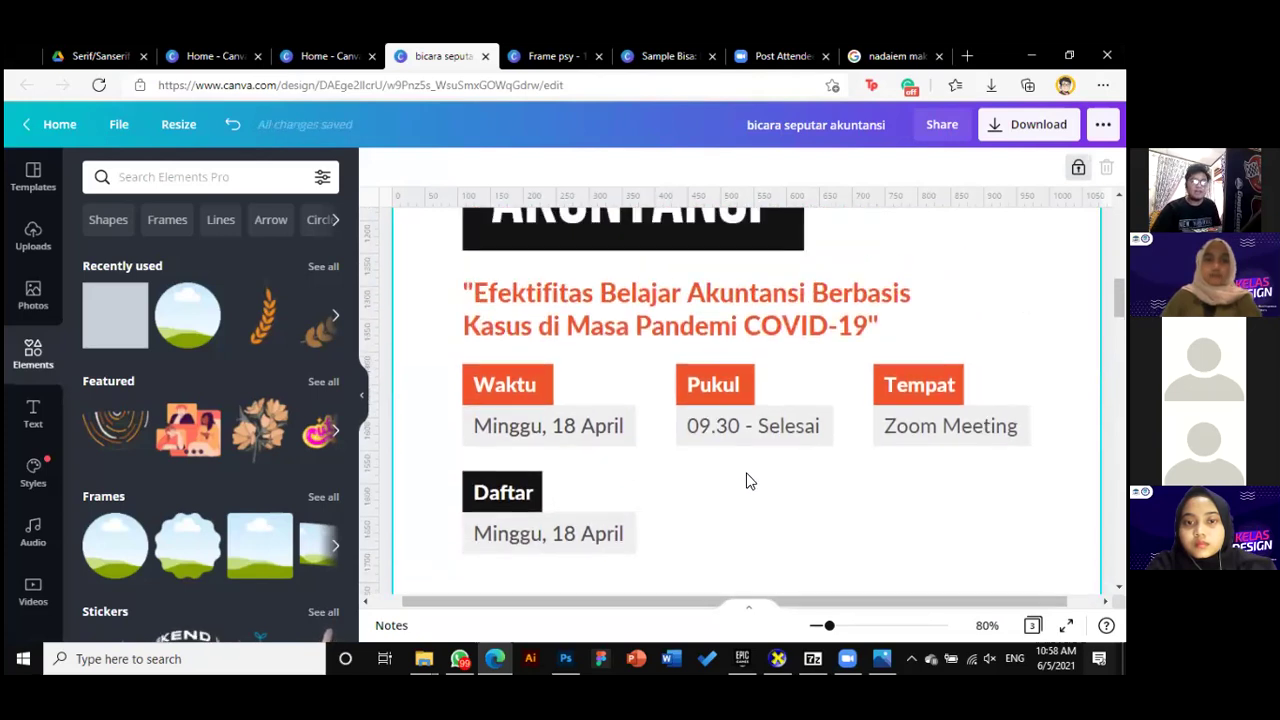
{"action": "scroll", "coordinate": [745, 483], "scroll_direction": "down", "scroll_amount": 1}
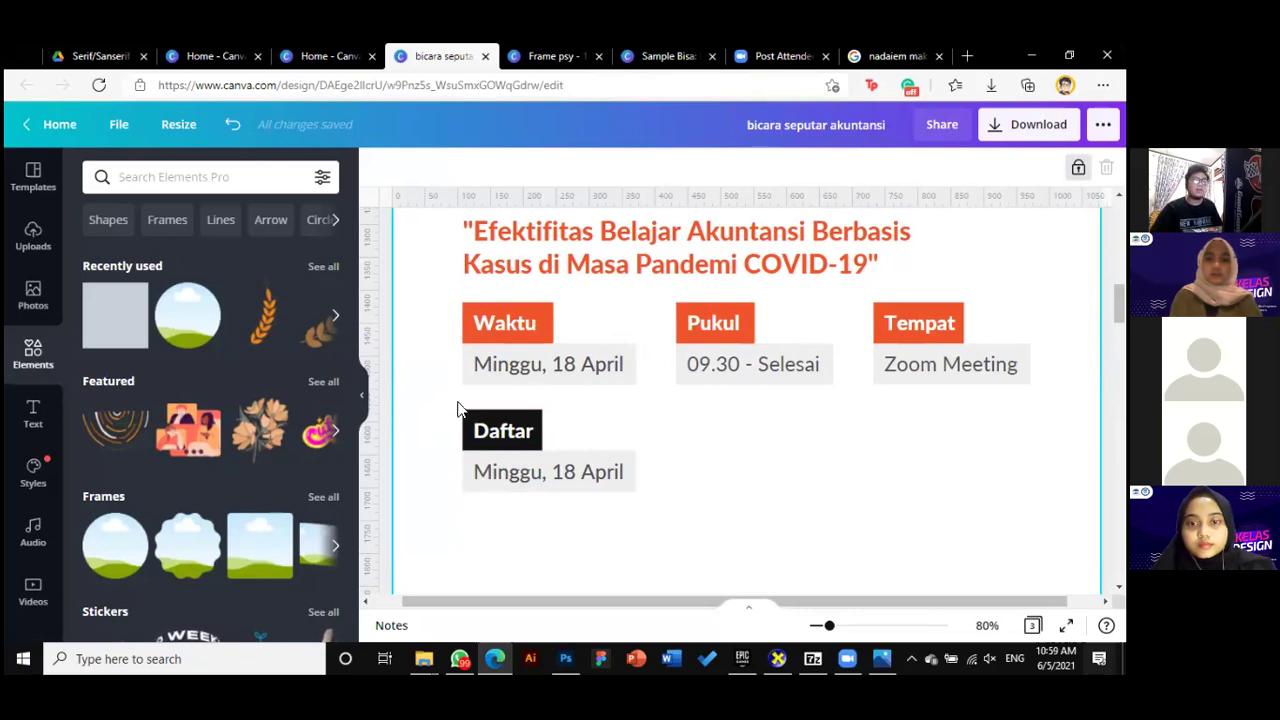
{"action": "left_click", "coordinate": [549, 474]}
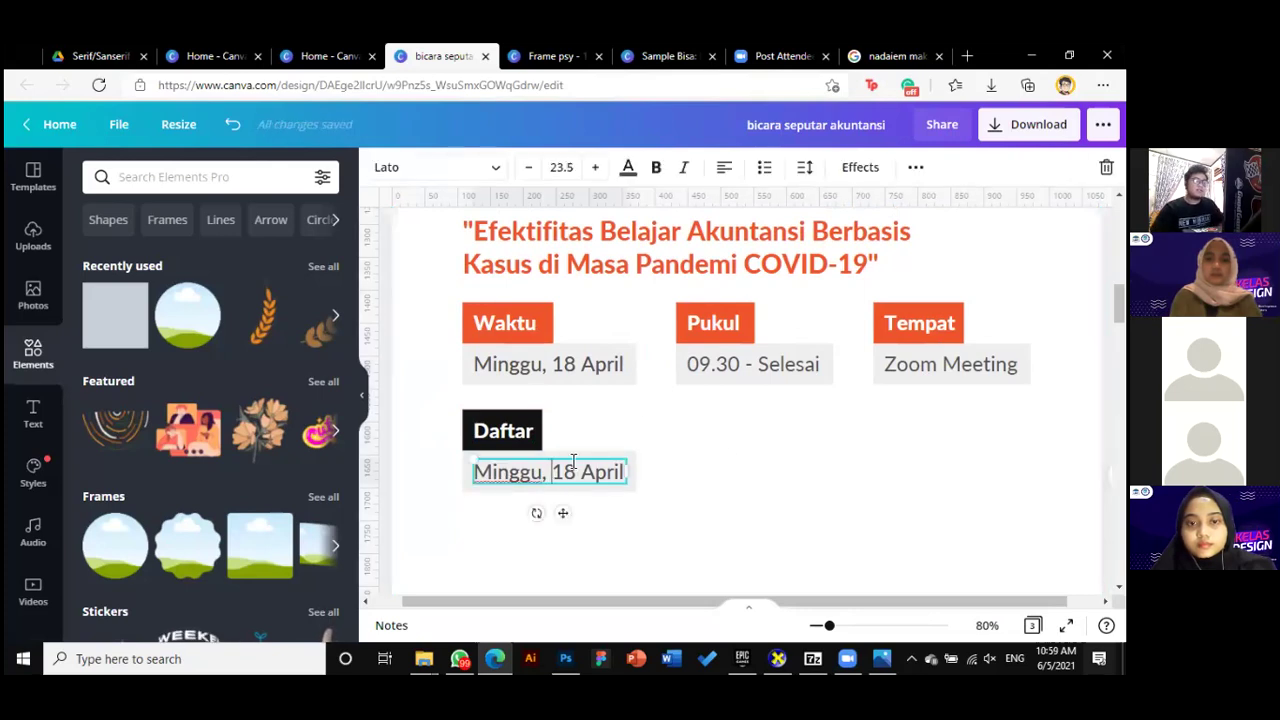
{"action": "key", "text": "ctrl+a"}
{"action": "type", "text": "M"}
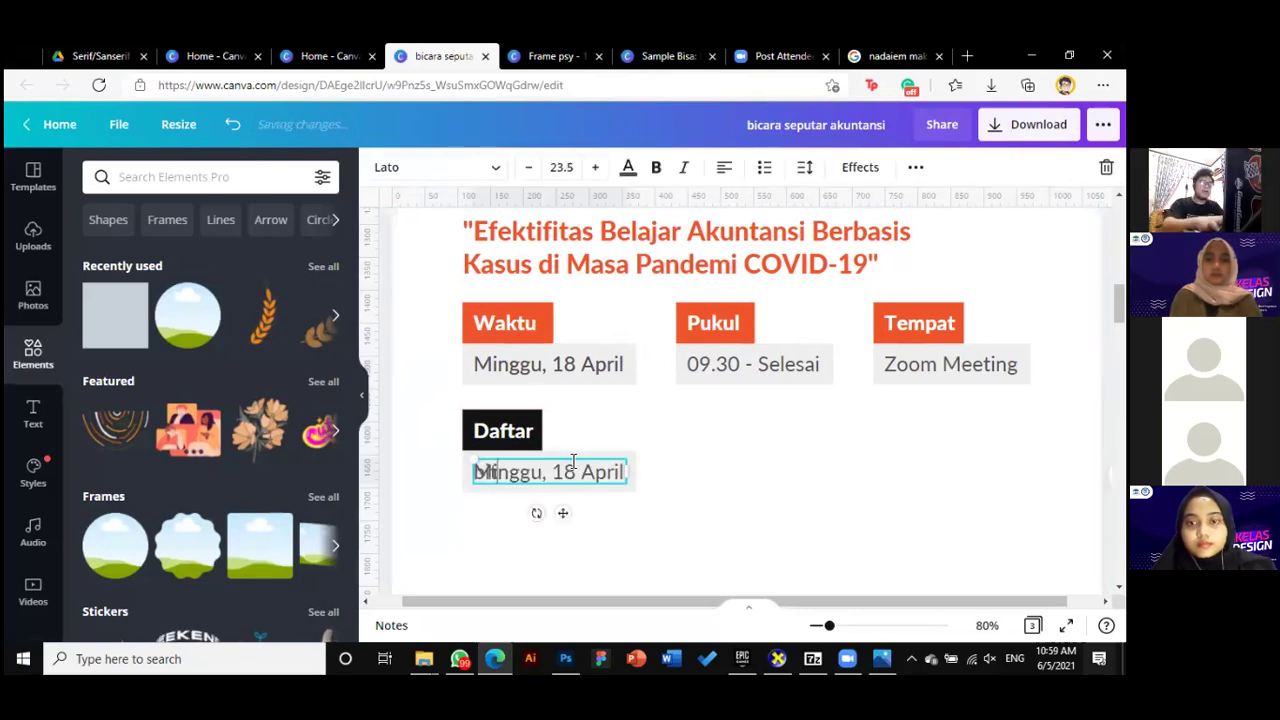
{"action": "type", "text": "it,"}
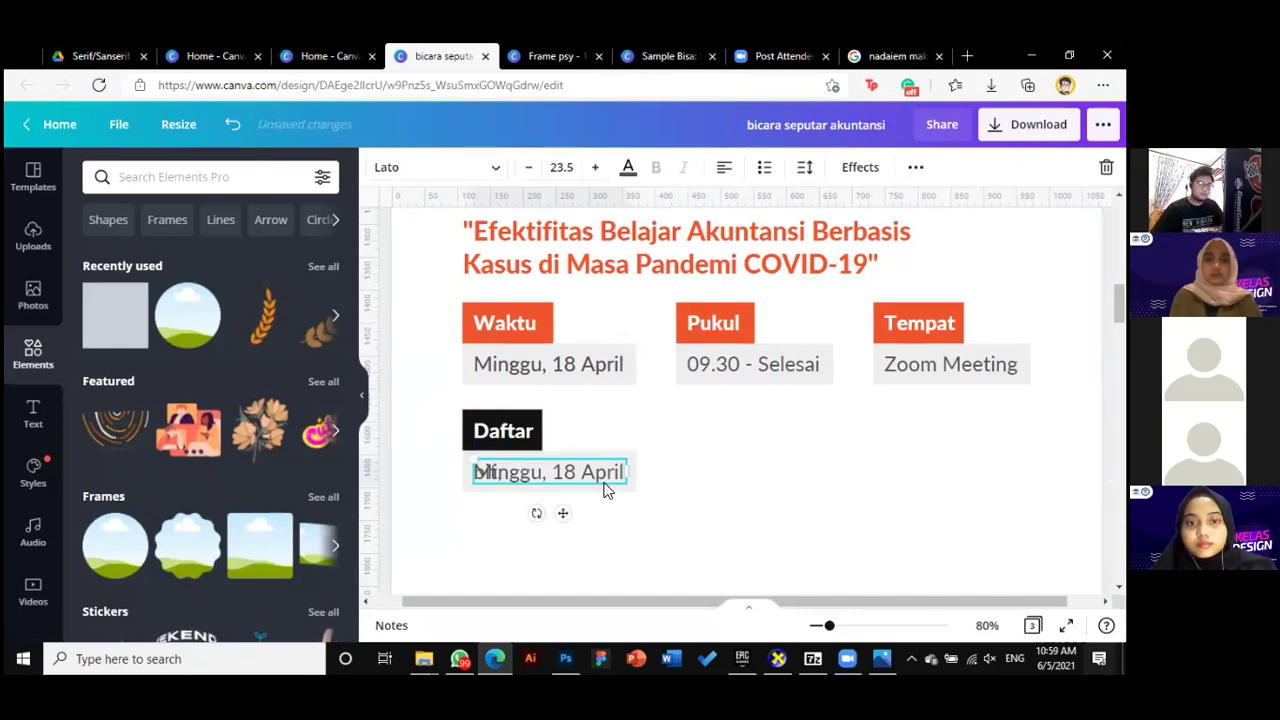
{"action": "left_click_drag", "start_coordinate": [603, 483], "coordinate": [628, 510]}
{"action": "key", "text": "ctrl+z"}
Replace the date text with bit.ly/daftarbisa and widen its box to fit
{"action": "left_click", "coordinate": [597, 478]}
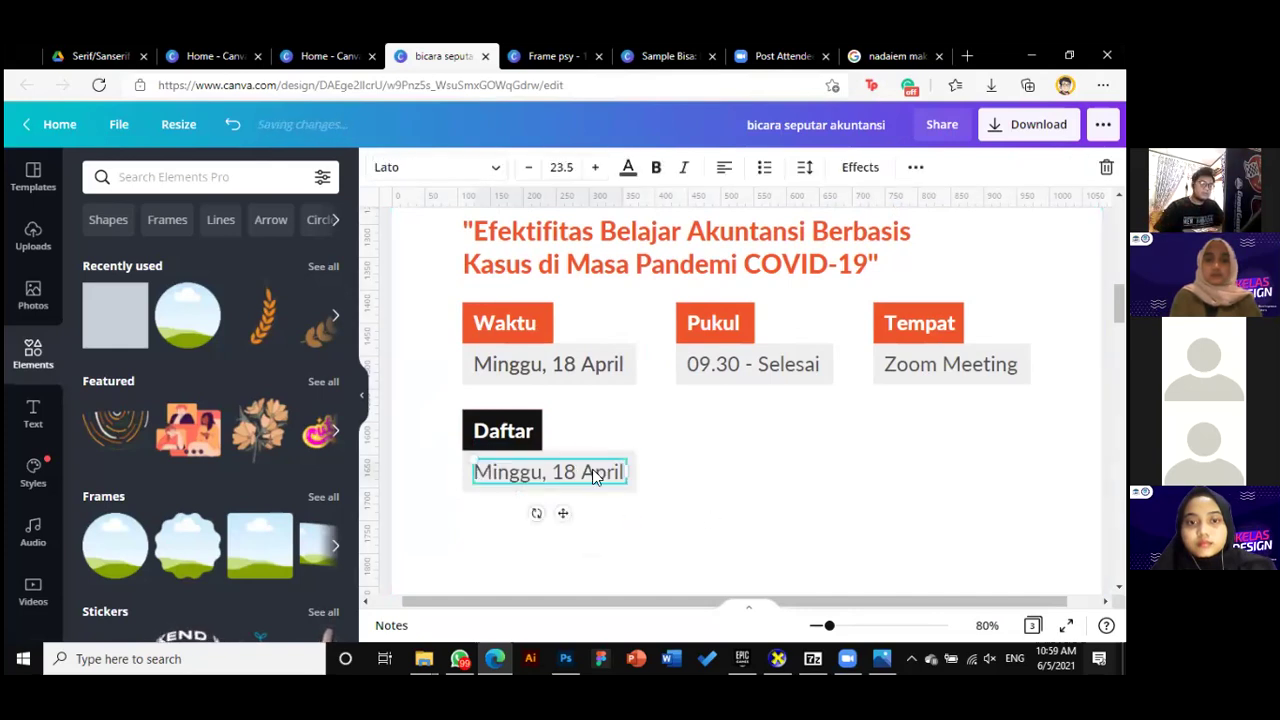
{"action": "key", "text": "ctrl+a"}
{"action": "type", "text": "bit,"}
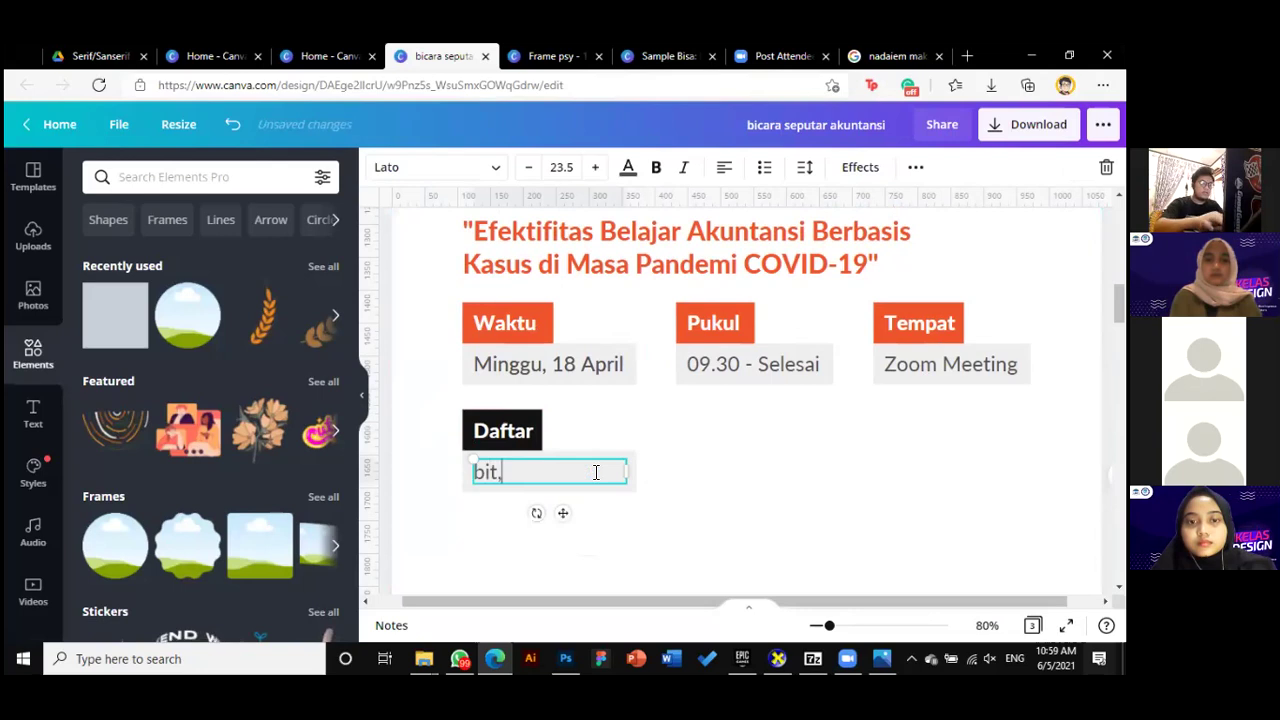
{"action": "key", "text": "BackSpace"}
{"action": "type", "text": ".ly/daftarn"}
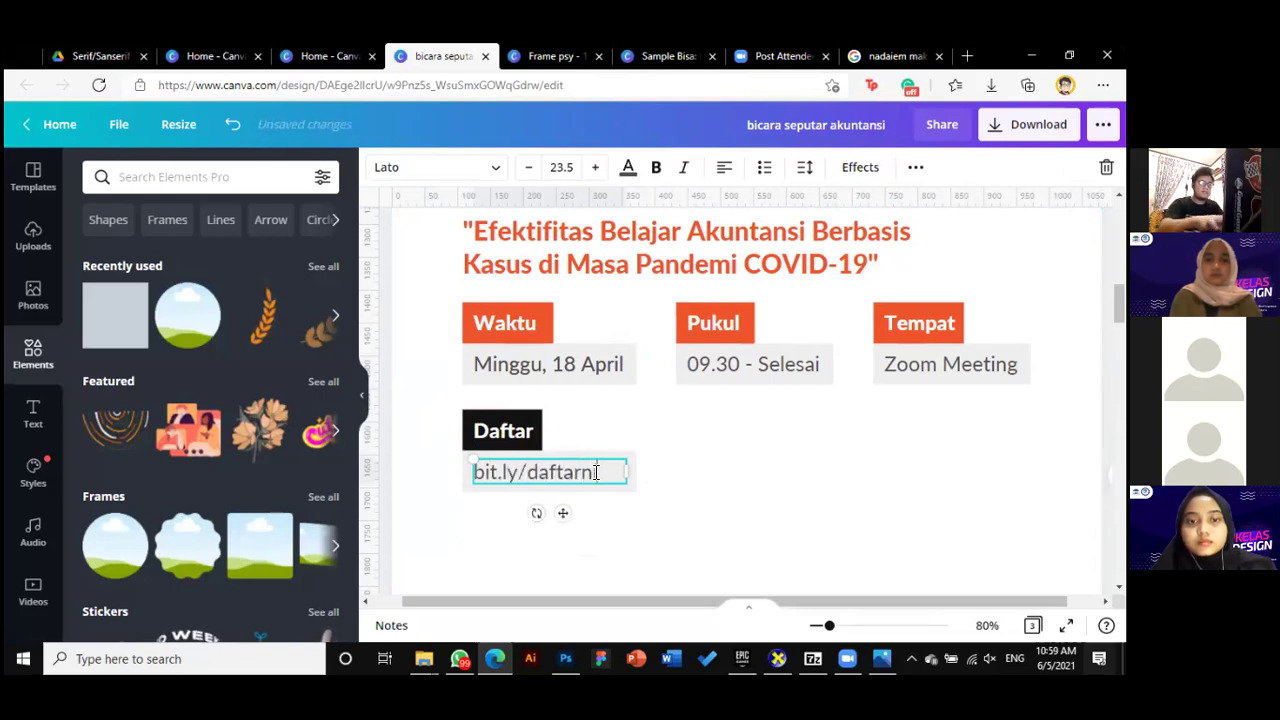
{"action": "key", "text": "BackSpace"}
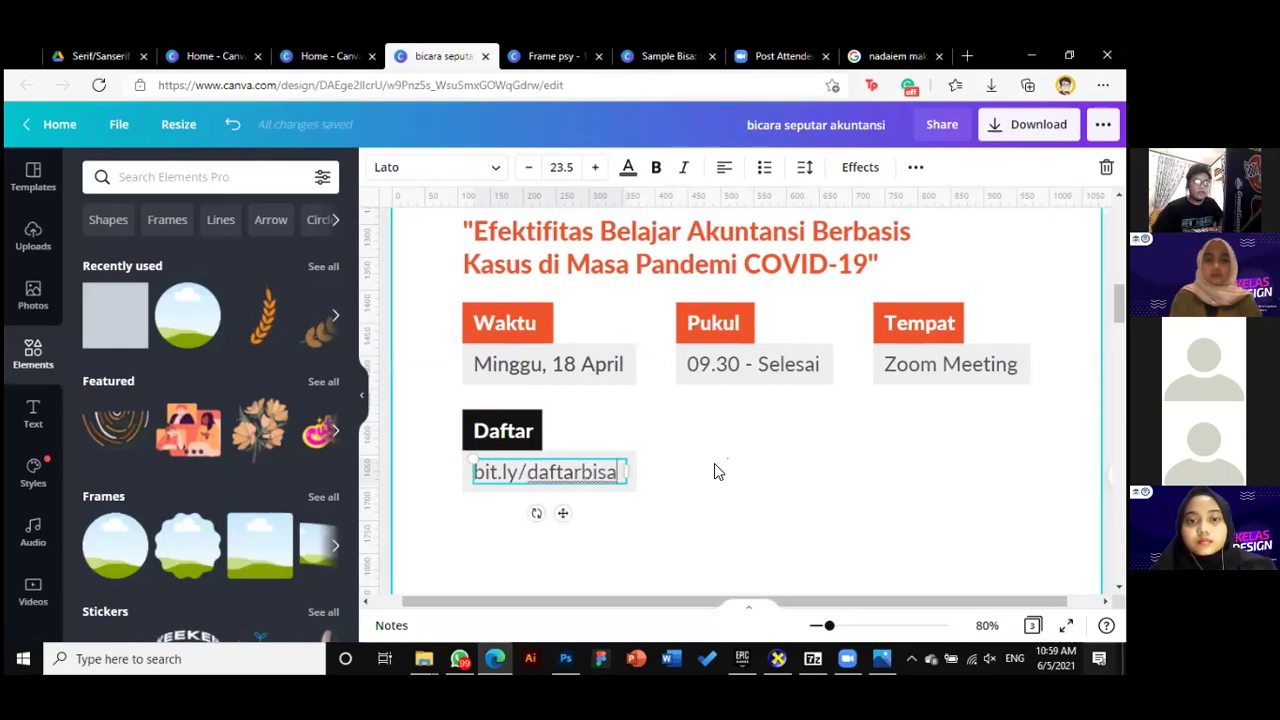
{"action": "left_click", "coordinate": [723, 463]}
{"action": "left_click", "coordinate": [630, 475]}
{"action": "left_click_drag", "start_coordinate": [640, 471], "coordinate": [626, 471]}
{"action": "left_click", "coordinate": [819, 567]}
{"action": "left_click_drag", "start_coordinate": [829, 625], "coordinate": [820, 625]}
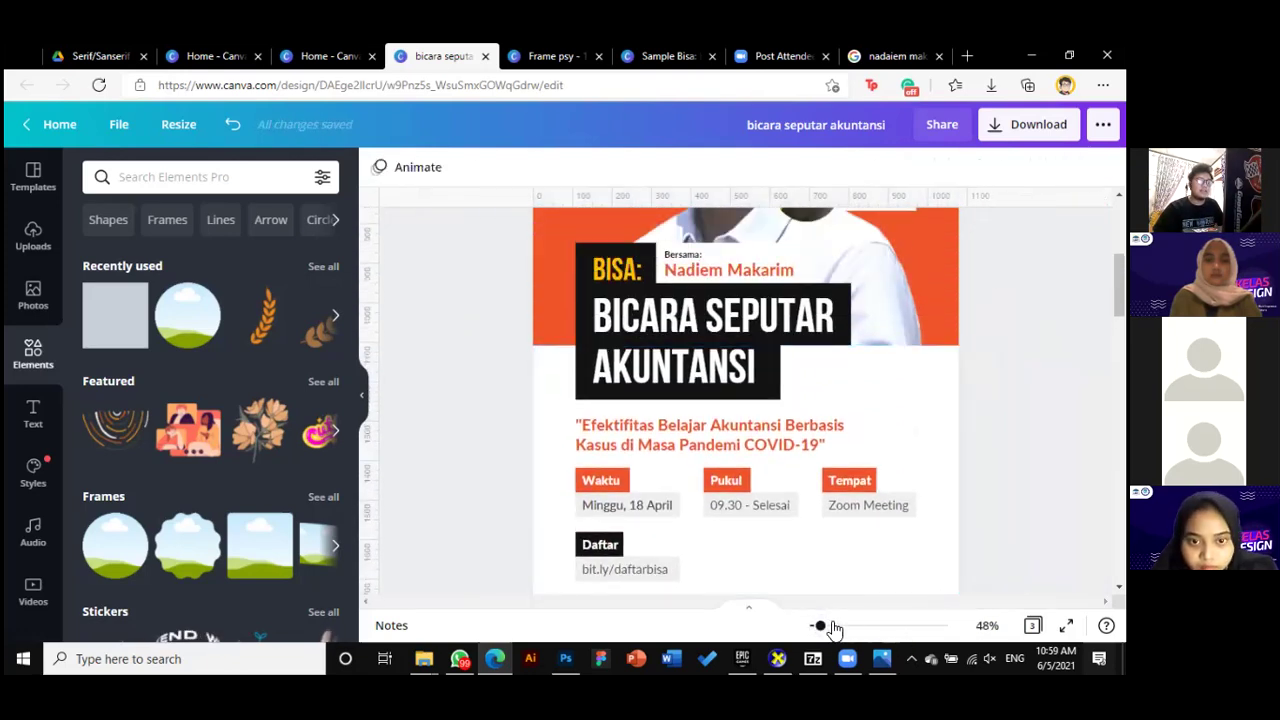
Scale up the Daftar group with its bit.ly/daftarbisa link and nudge it slightly lower
{"action": "left_click_drag", "start_coordinate": [820, 627], "coordinate": [815, 624]}
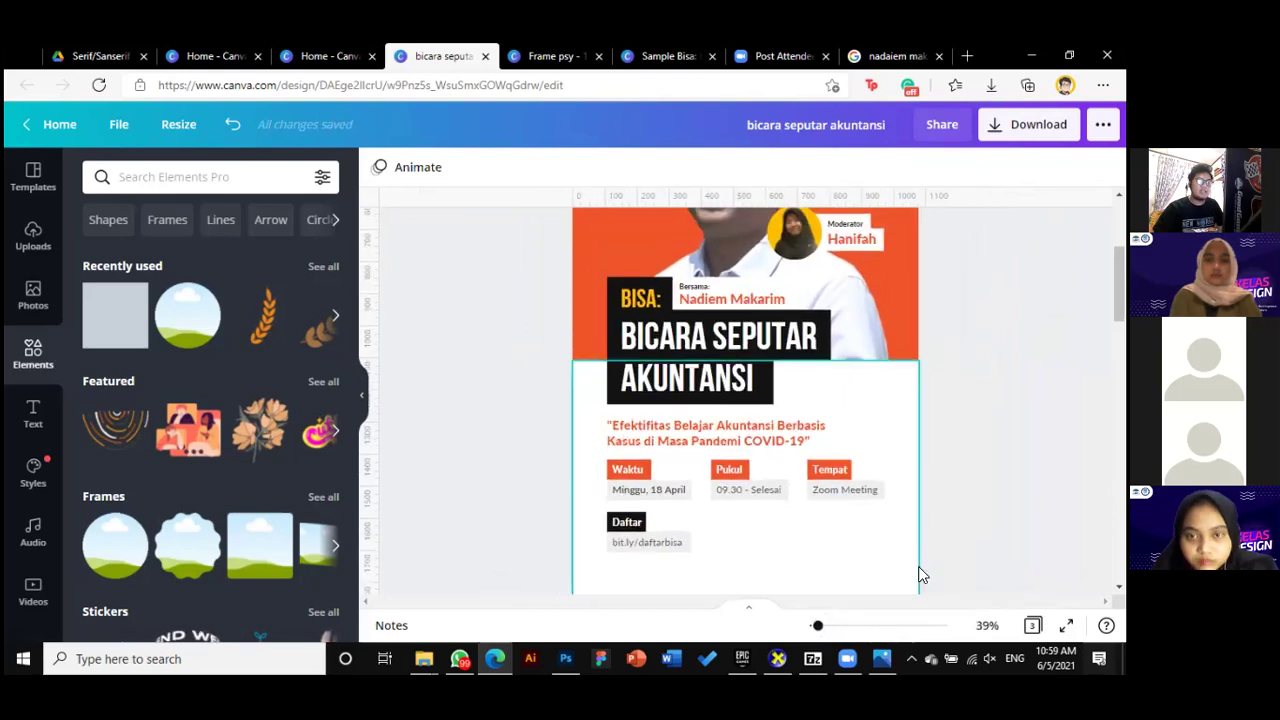
{"action": "scroll", "coordinate": [930, 565], "scroll_direction": "down", "scroll_amount": 2}
{"action": "scroll", "coordinate": [953, 541], "scroll_direction": "up", "scroll_amount": 3}
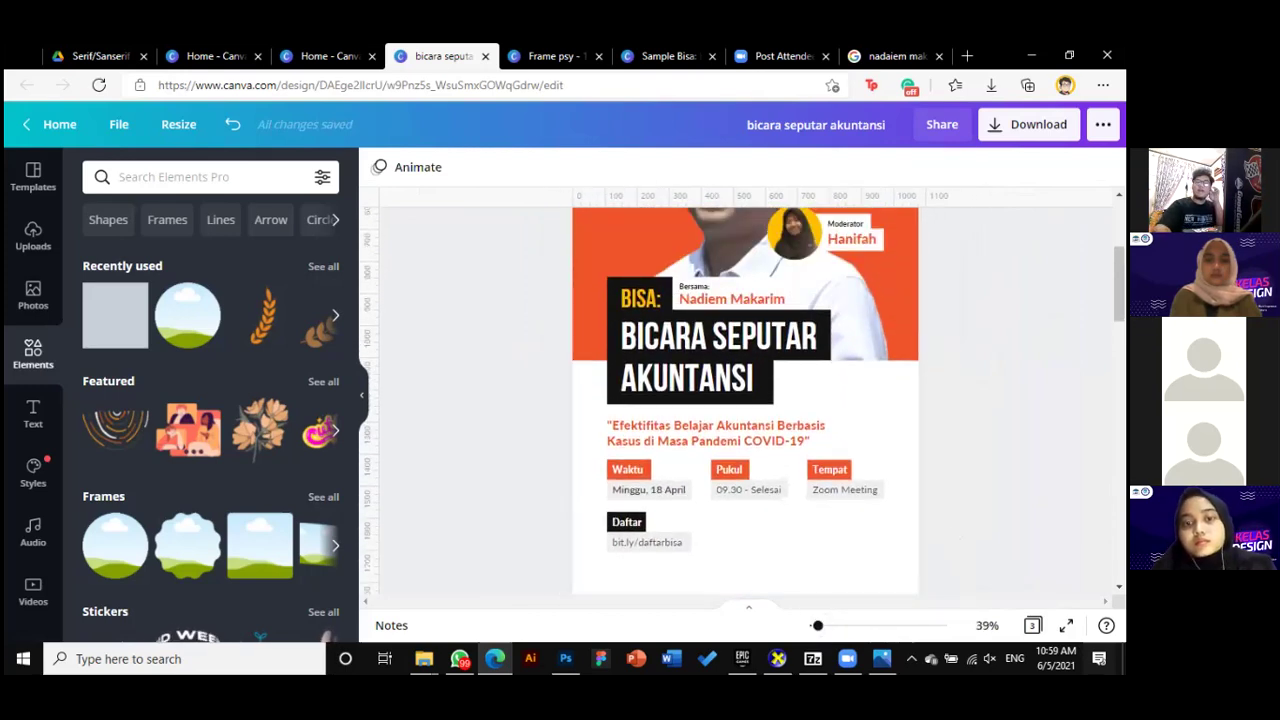
{"action": "scroll", "coordinate": [920, 470], "scroll_direction": "down", "scroll_amount": 3}
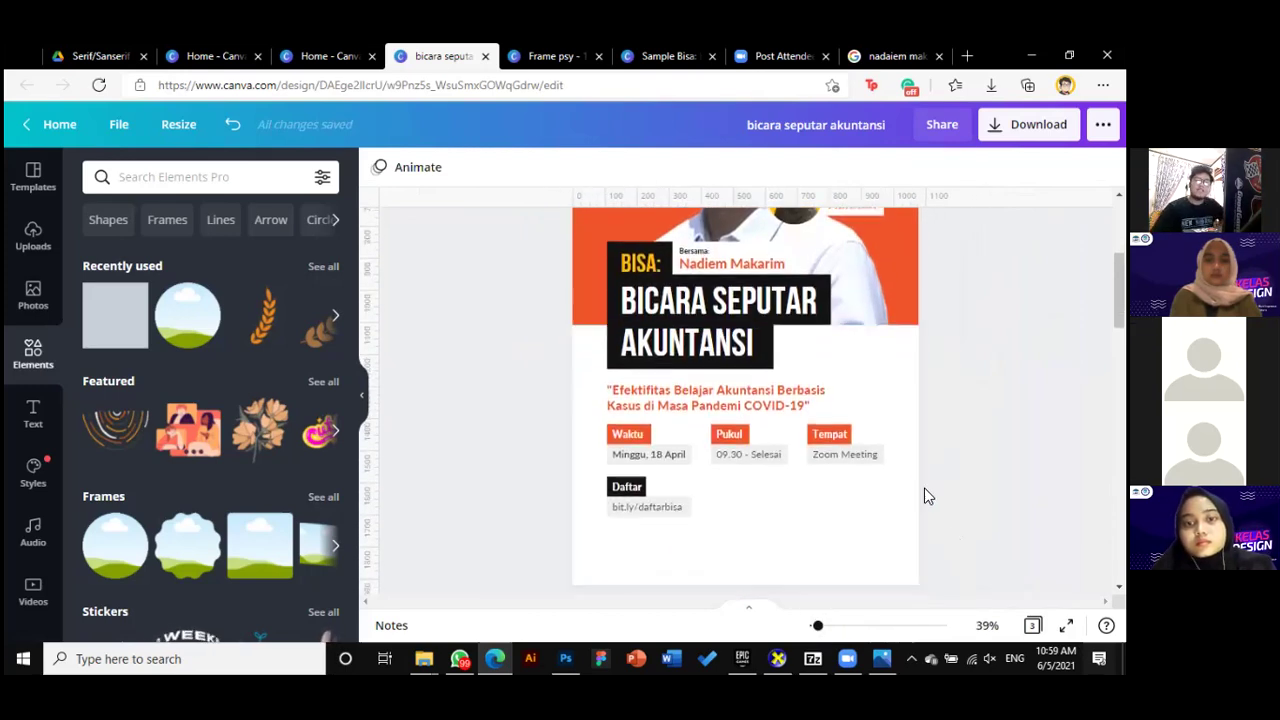
{"action": "scroll", "coordinate": [943, 508], "scroll_direction": "up", "scroll_amount": 1}
{"action": "scroll", "coordinate": [812, 496], "scroll_direction": "down", "scroll_amount": 1}
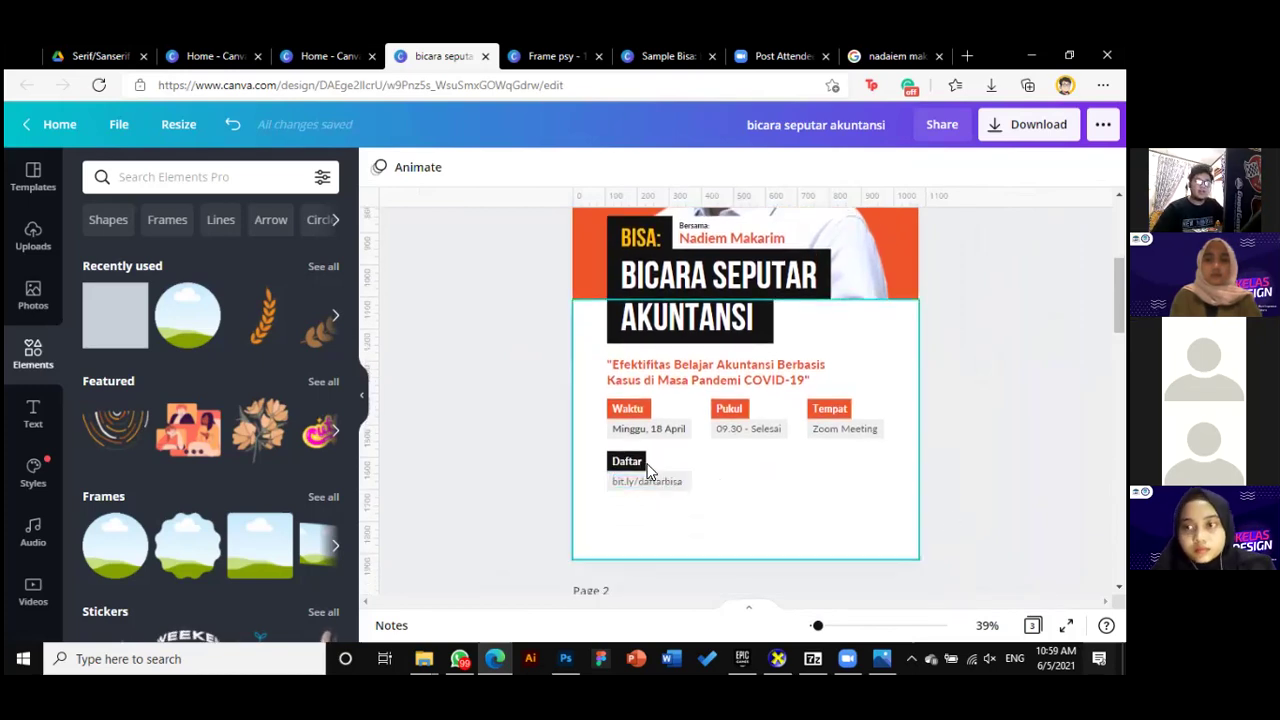
{"action": "left_click", "coordinate": [658, 476]}
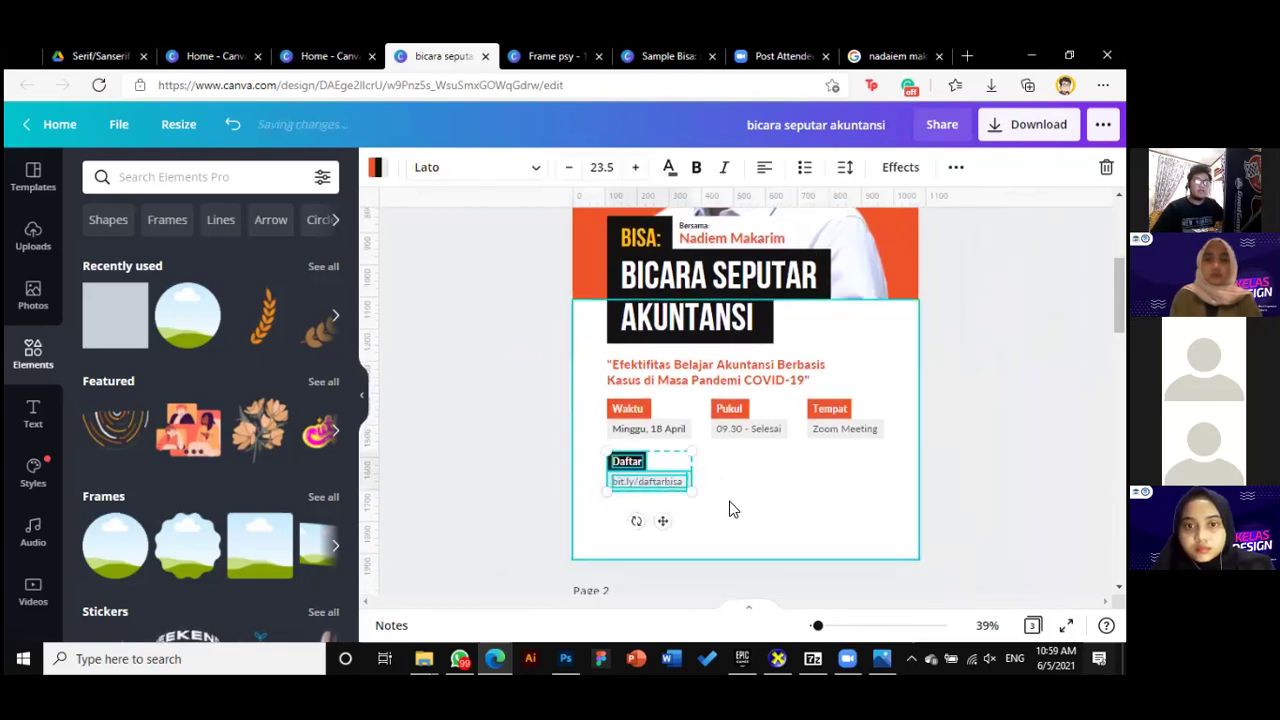
{"action": "key", "text": "Escape"}
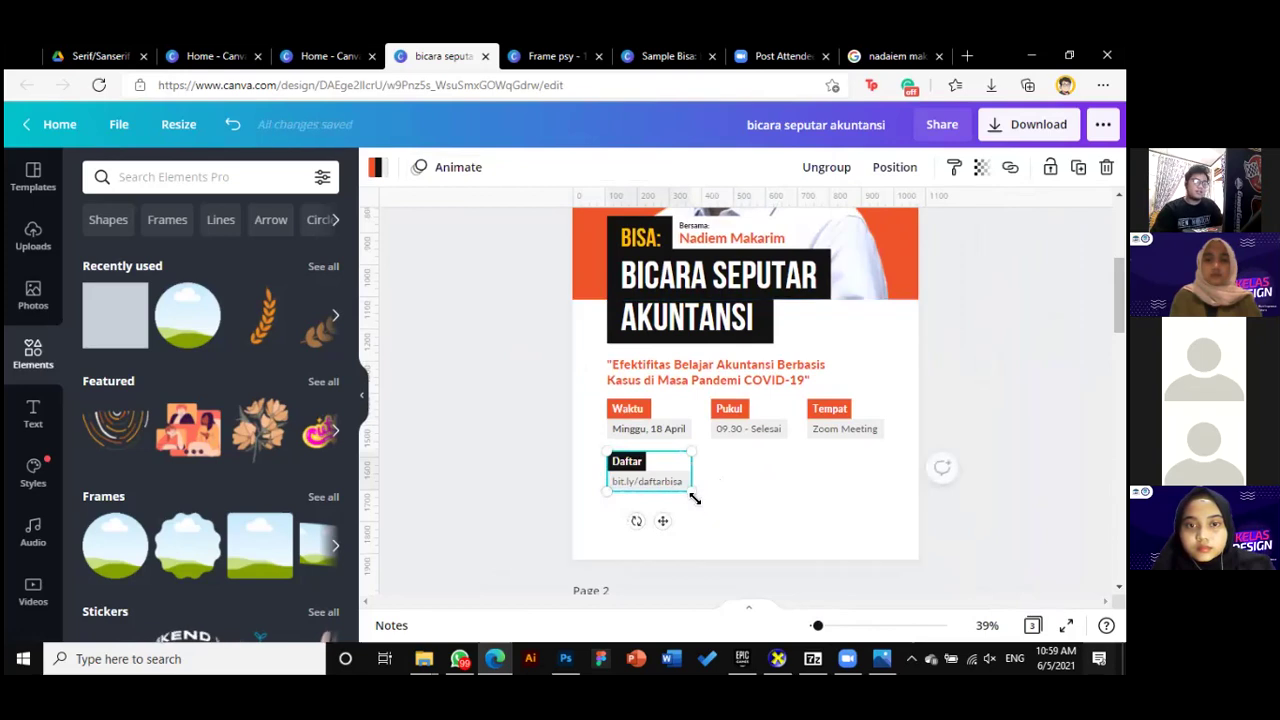
{"action": "left_click_drag", "start_coordinate": [694, 498], "coordinate": [731, 506]}
{"action": "key", "text": "Escape"}
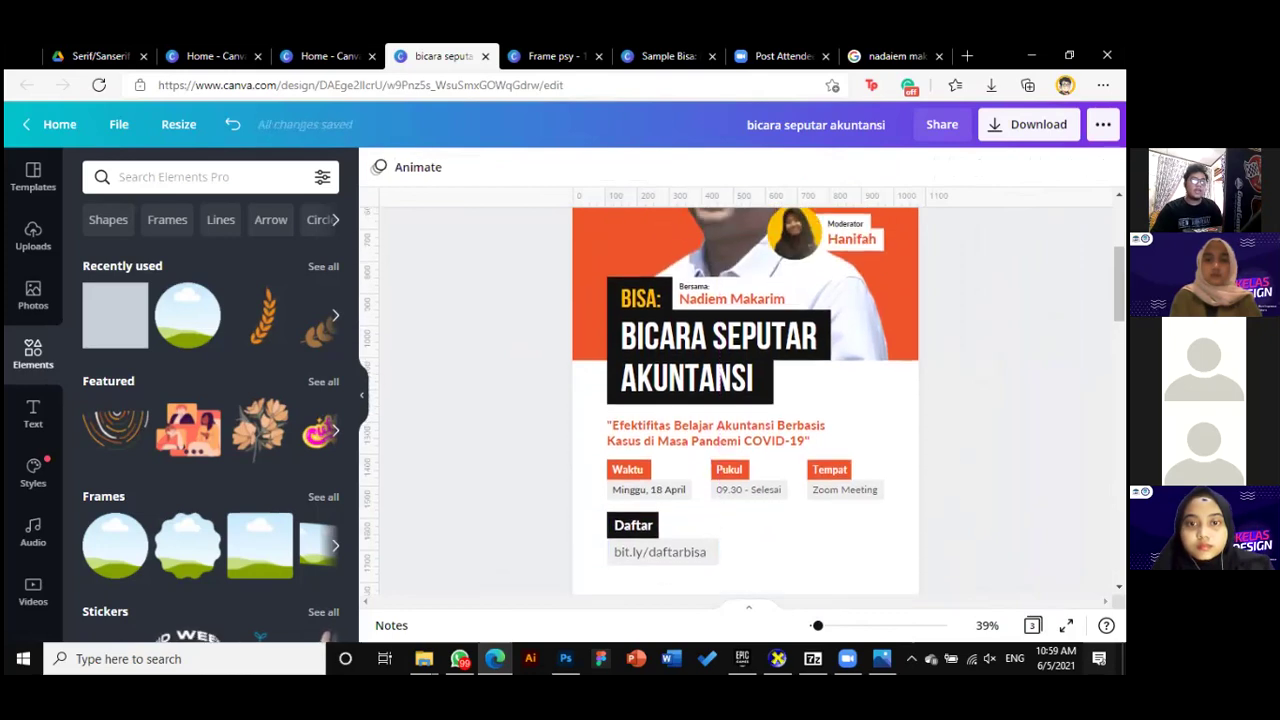
{"action": "left_click_drag", "start_coordinate": [667, 479], "coordinate": [670, 487]}
Inspect the Waktu date group, quoted title, moderator label, BISA title and speaker name text
{"action": "left_click", "coordinate": [648, 484]}
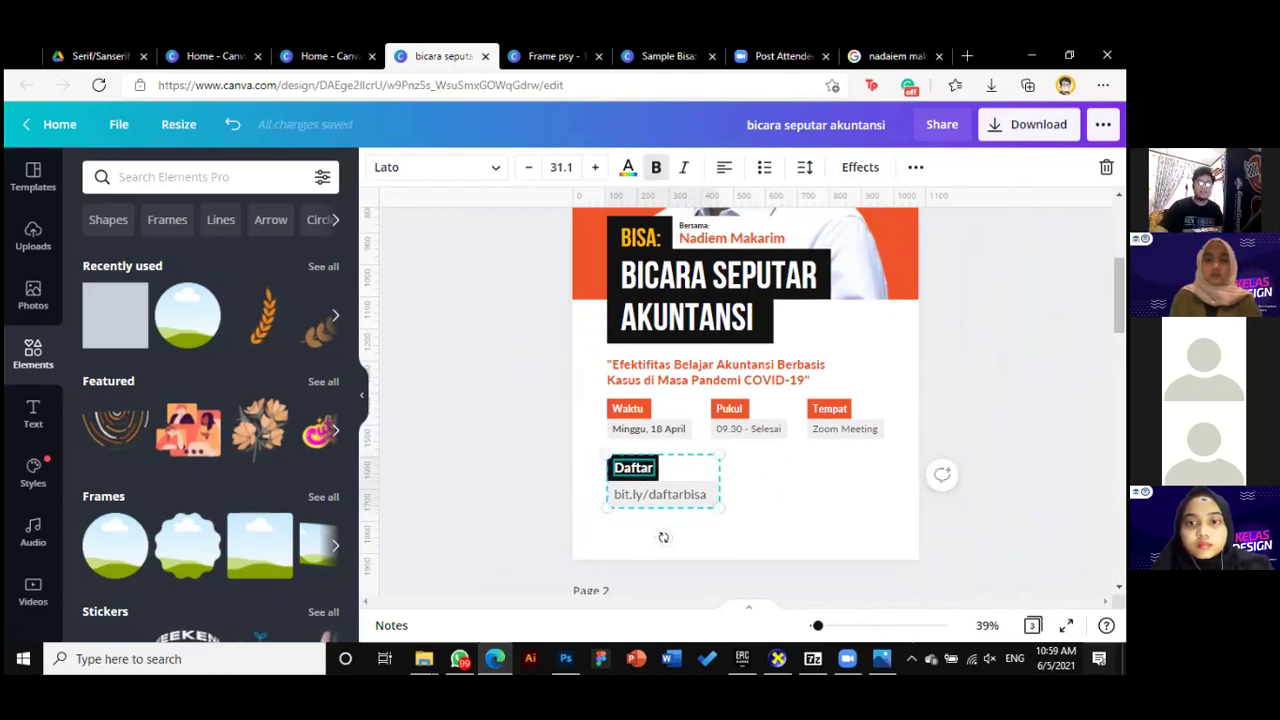
{"action": "key", "text": "Escape"}
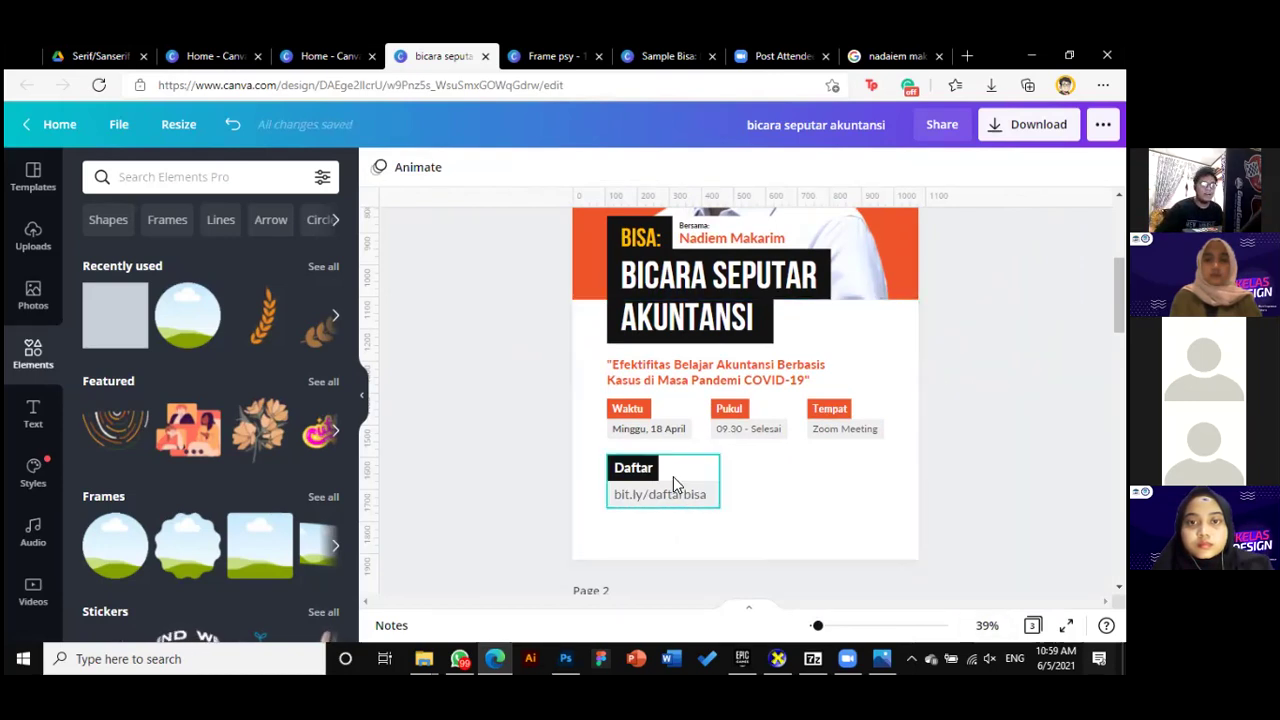
{"action": "scroll", "coordinate": [666, 491], "scroll_direction": "up", "scroll_amount": 1}
{"action": "scroll", "coordinate": [686, 477], "scroll_direction": "down", "scroll_amount": 1}
{"action": "left_click", "coordinate": [666, 416]}
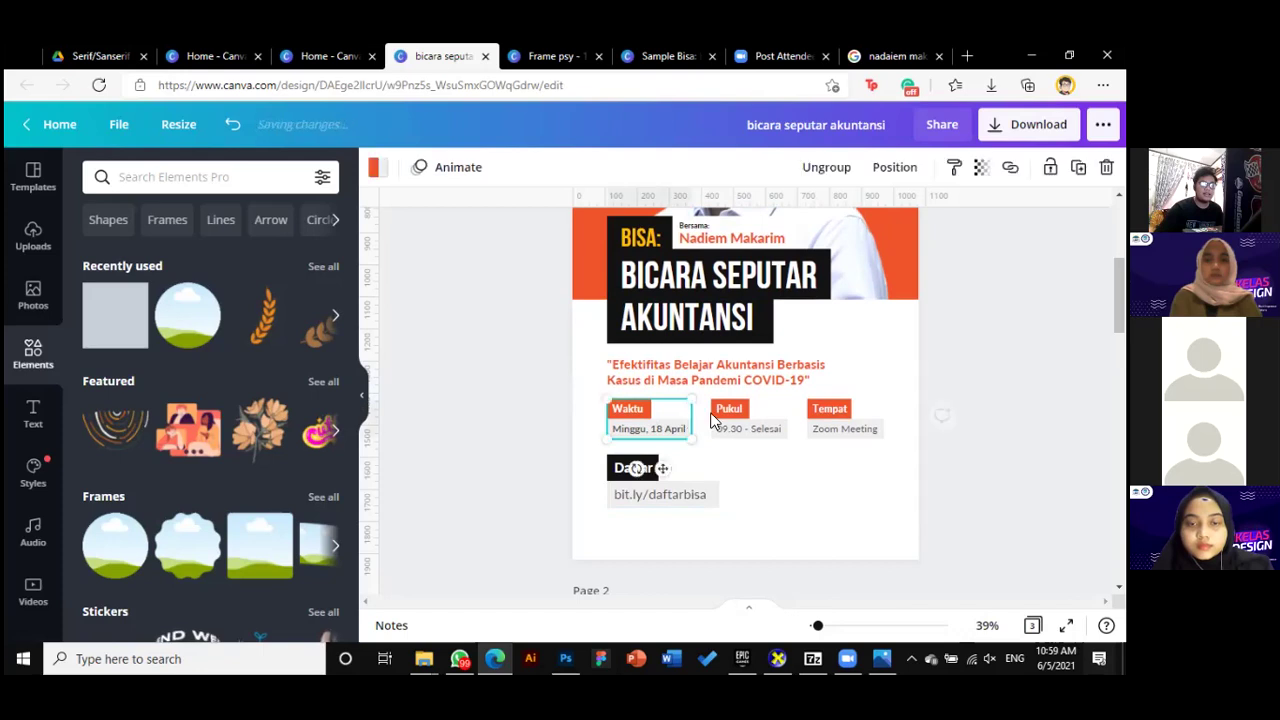
{"action": "left_click", "coordinate": [707, 441]}
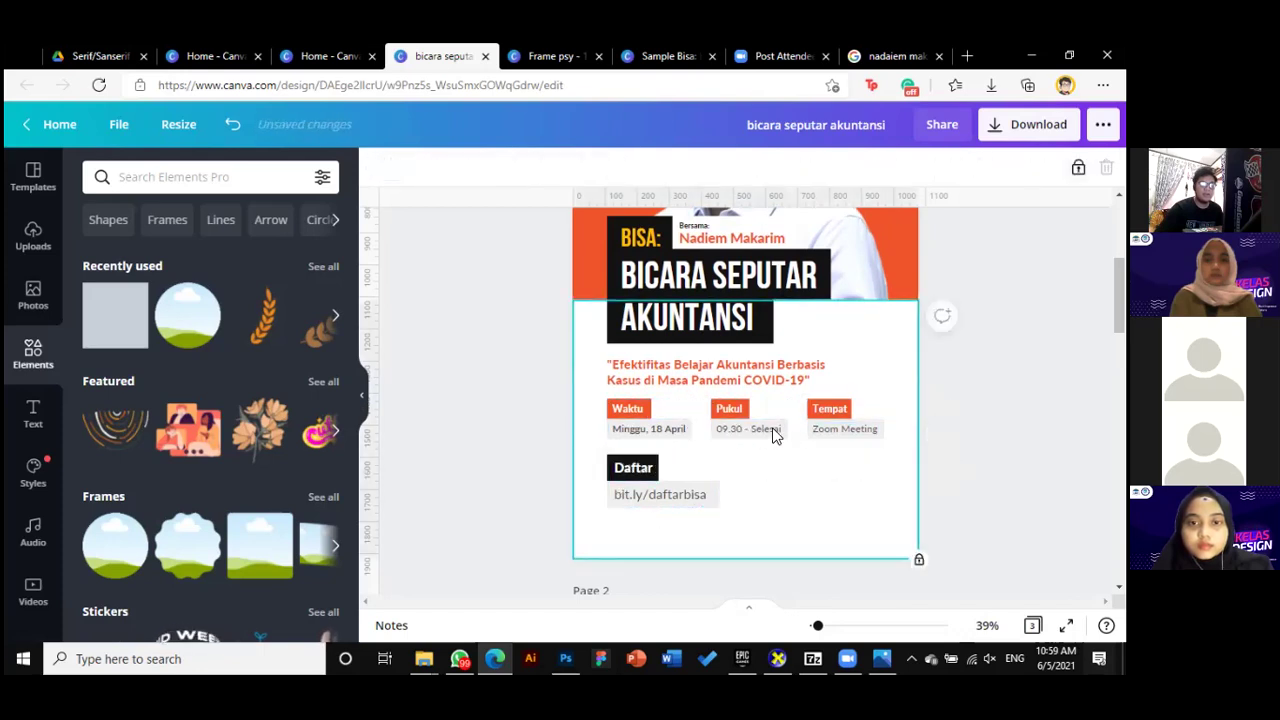
{"action": "left_click", "coordinate": [785, 375]}
{"action": "scroll", "coordinate": [787, 460], "scroll_direction": "up", "scroll_amount": 1}
{"action": "scroll", "coordinate": [787, 460], "scroll_direction": "up", "scroll_amount": 1}
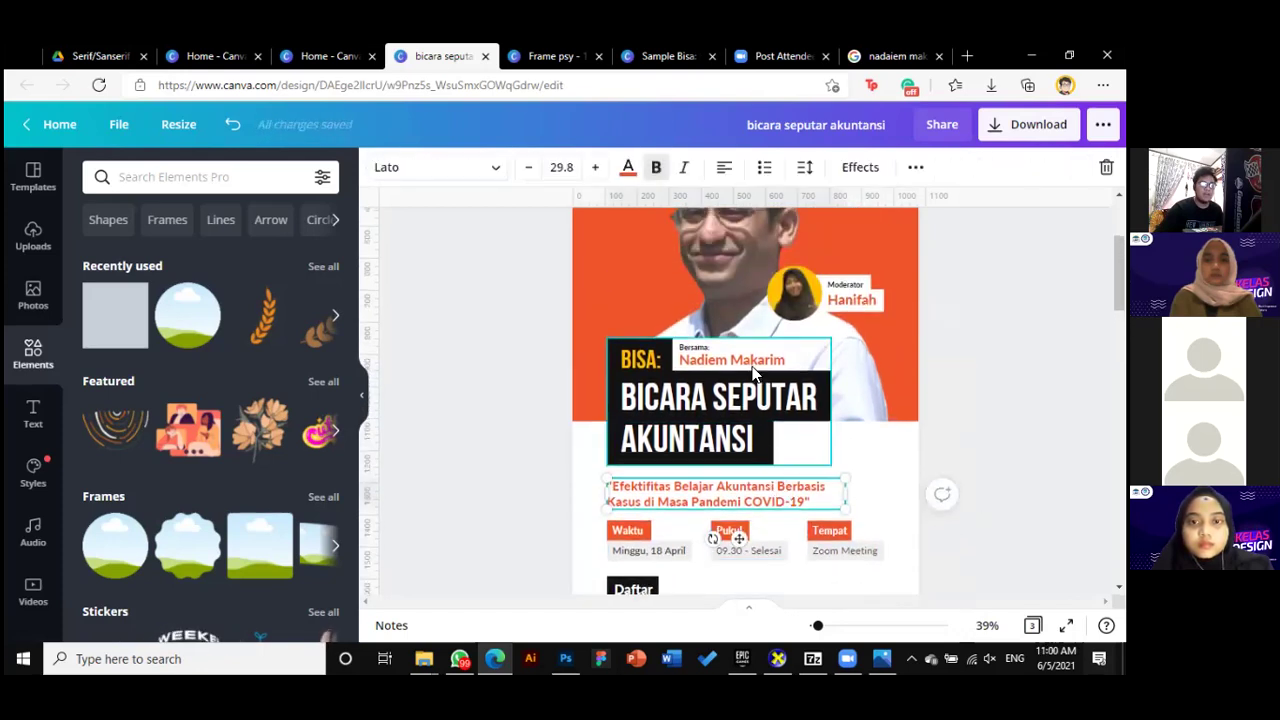
{"action": "left_click", "coordinate": [858, 311]}
{"action": "left_click", "coordinate": [772, 354]}
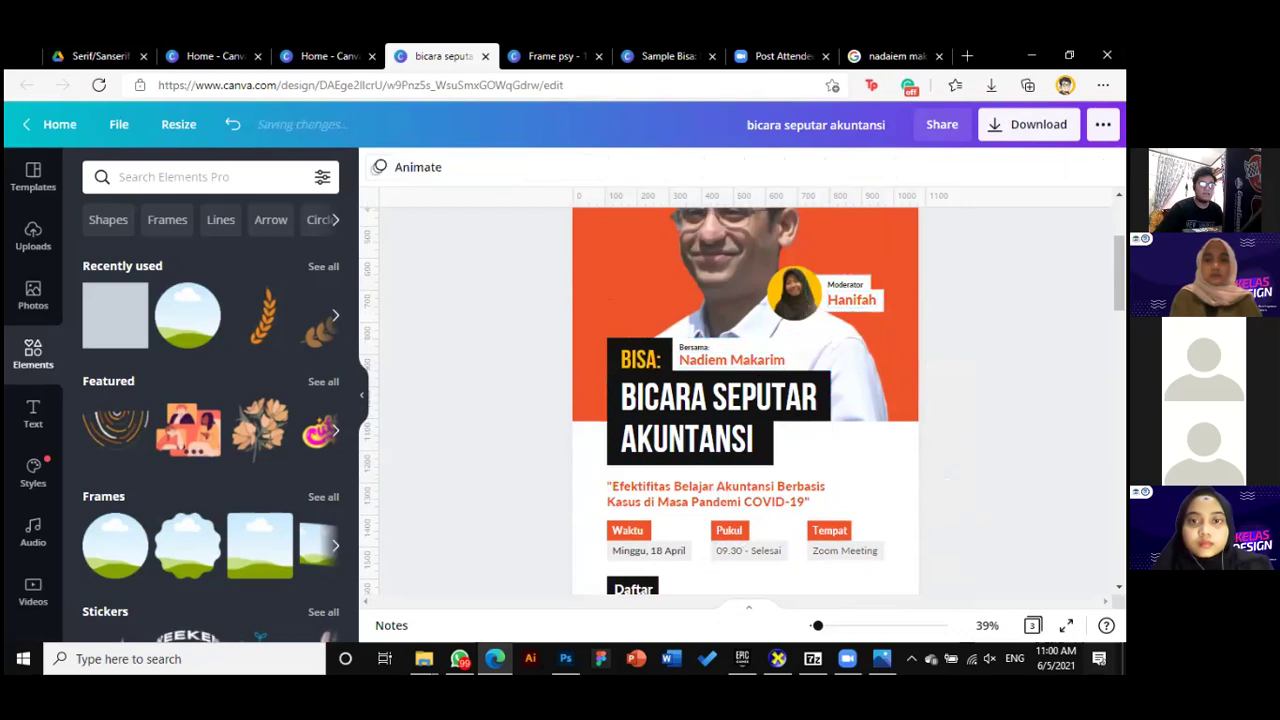
{"action": "scroll", "coordinate": [765, 424], "scroll_direction": "up", "scroll_amount": 3}
{"action": "left_click", "coordinate": [757, 484]}
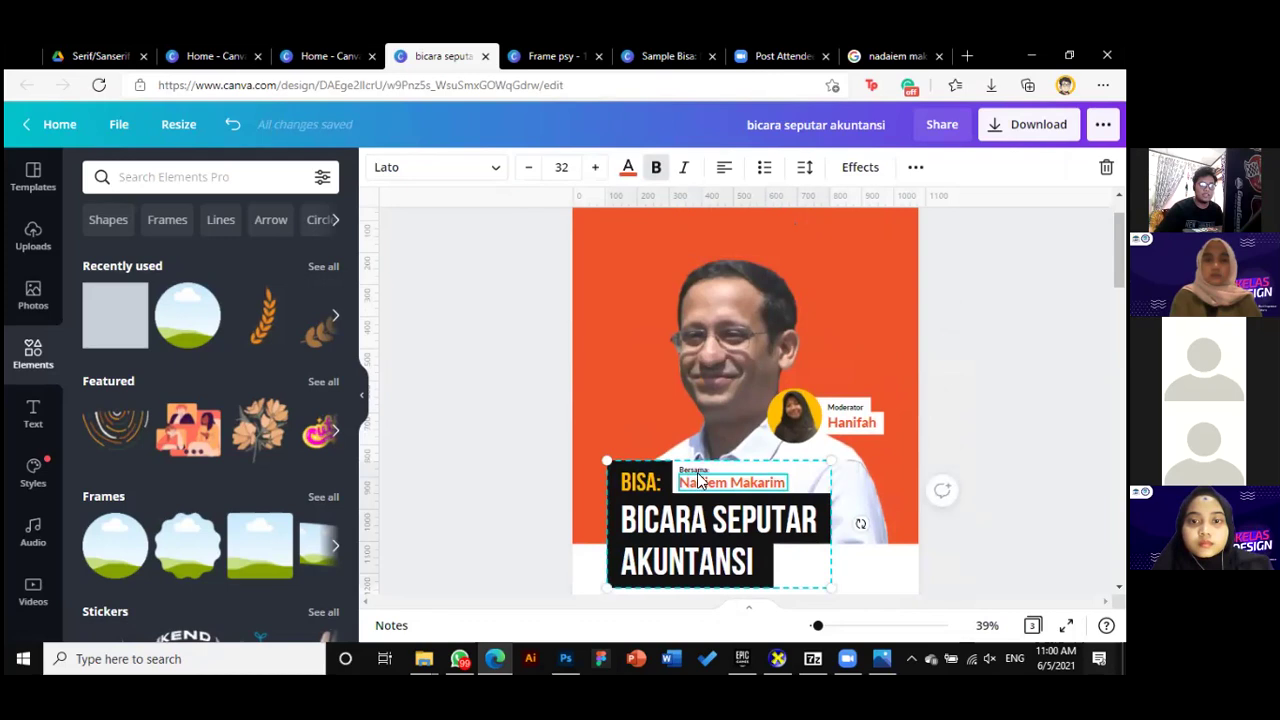
{"action": "scroll", "coordinate": [853, 542], "scroll_direction": "down", "scroll_amount": 5}
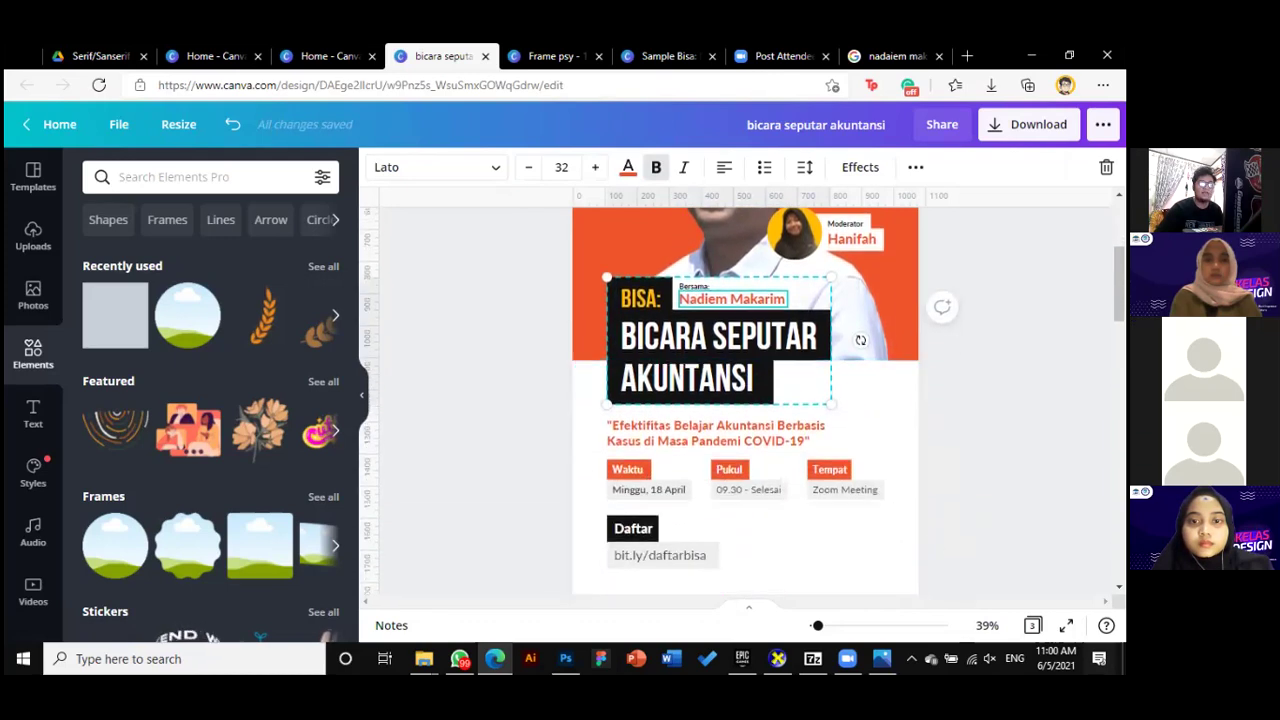
{"action": "left_click", "coordinate": [952, 556]}
{"action": "scroll", "coordinate": [952, 556], "scroll_direction": "down", "scroll_amount": 1}
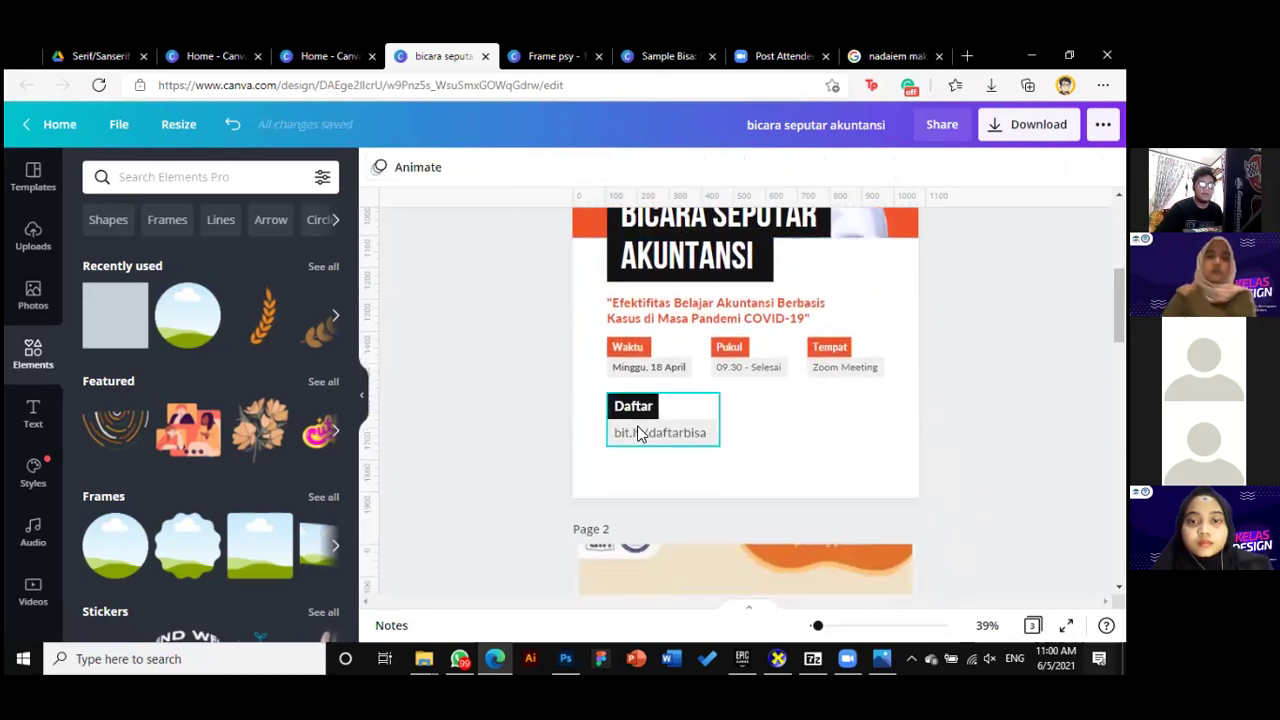
Select the bit.ly/daftarbisa link and compare against the reference poster on page 2
{"action": "double_click", "coordinate": [668, 433]}
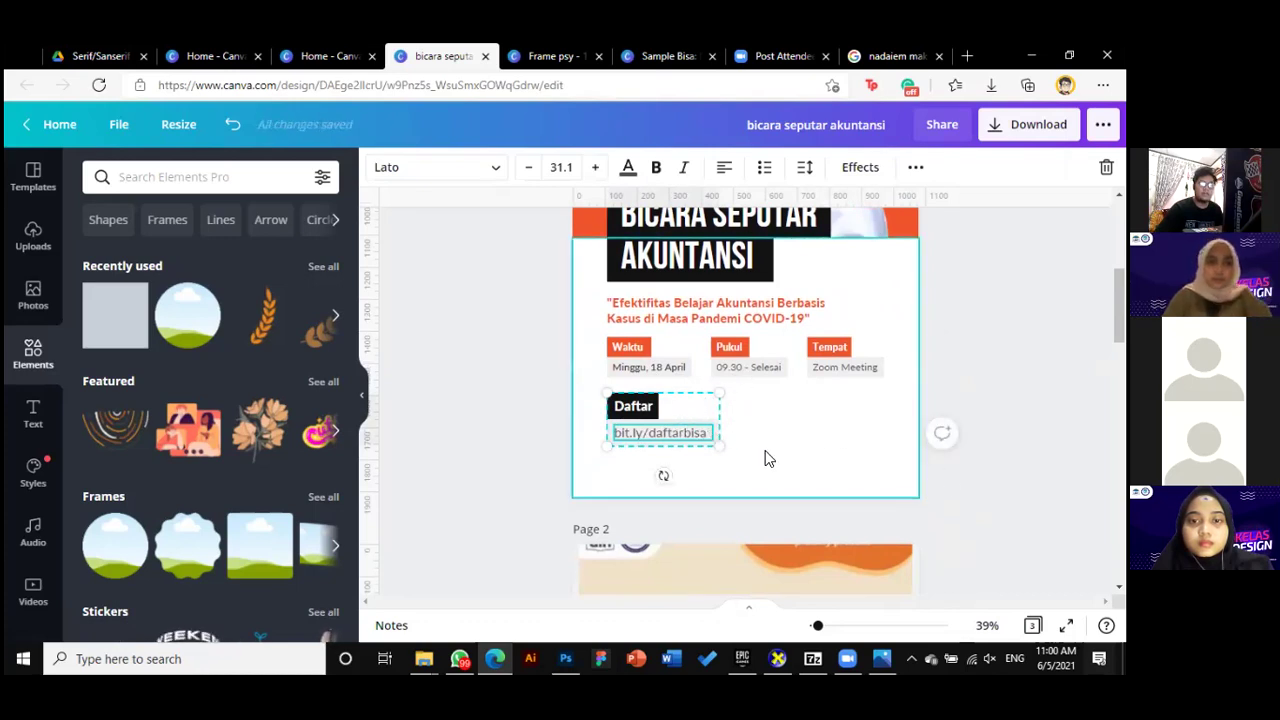
{"action": "scroll", "coordinate": [791, 439], "scroll_direction": "down", "scroll_amount": 5}
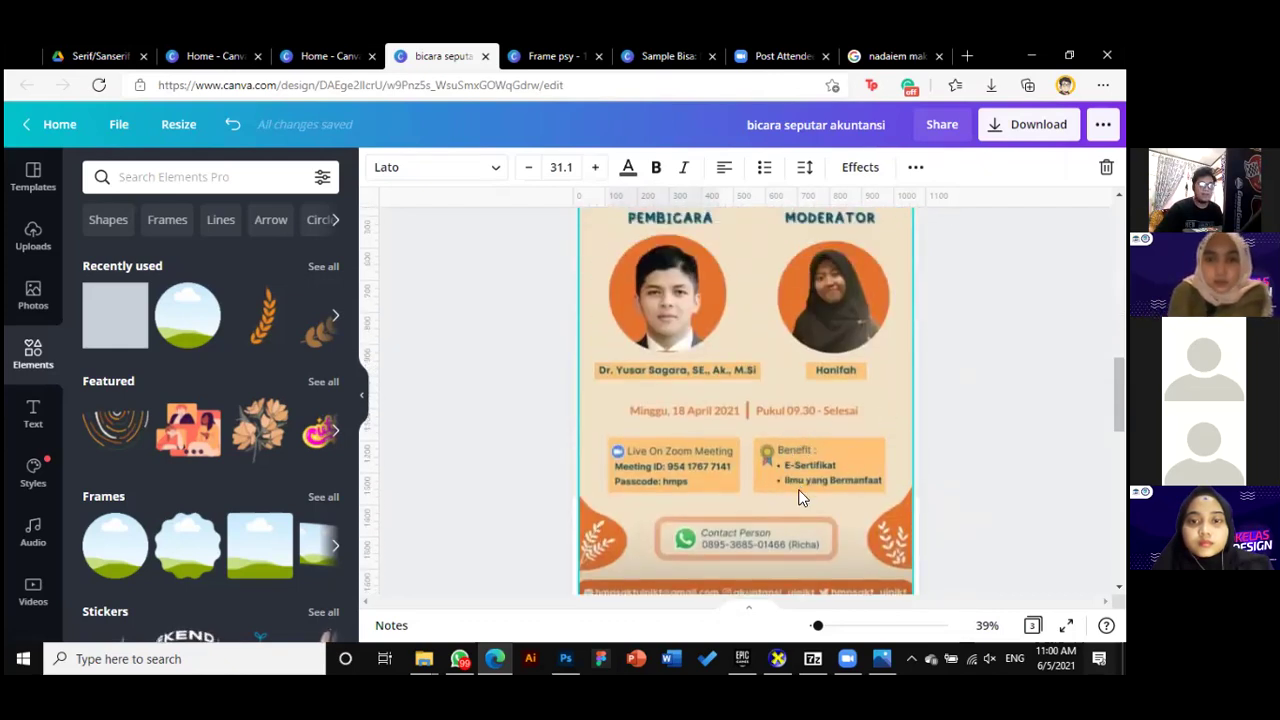
{"action": "scroll", "coordinate": [725, 450], "scroll_direction": "down", "scroll_amount": 1}
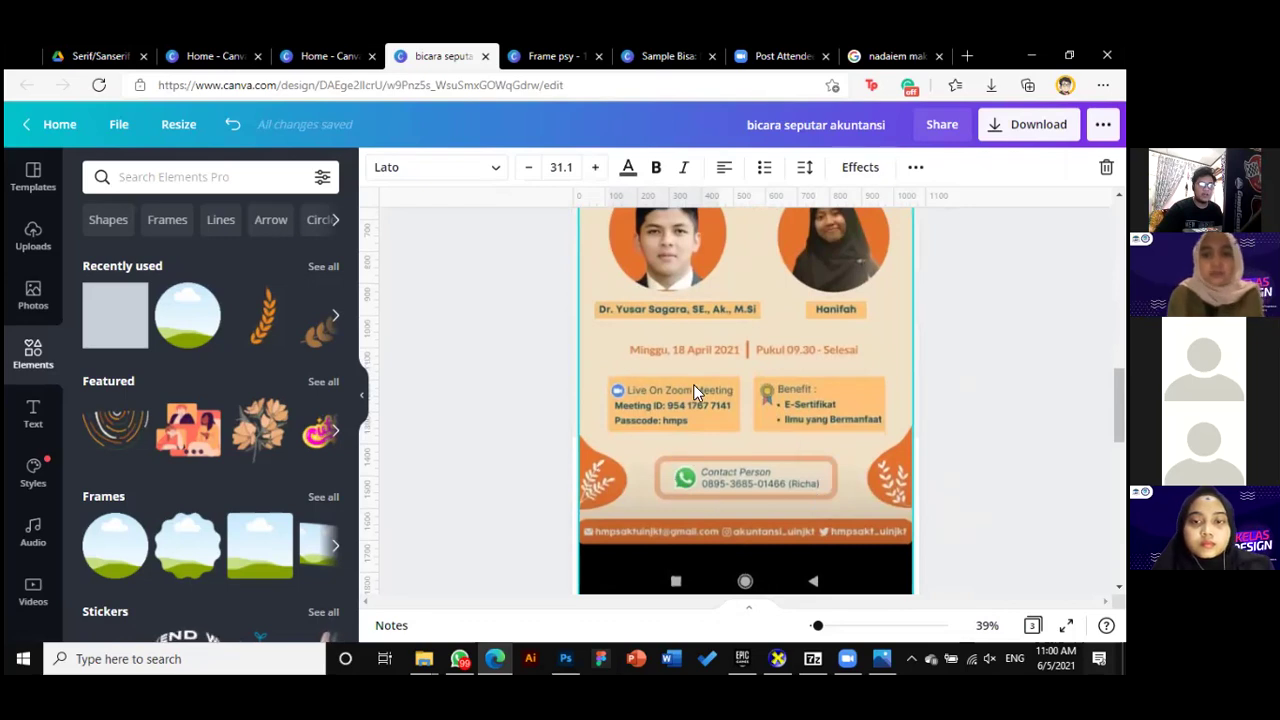
{"action": "scroll", "coordinate": [660, 420], "scroll_direction": "up", "scroll_amount": 10}
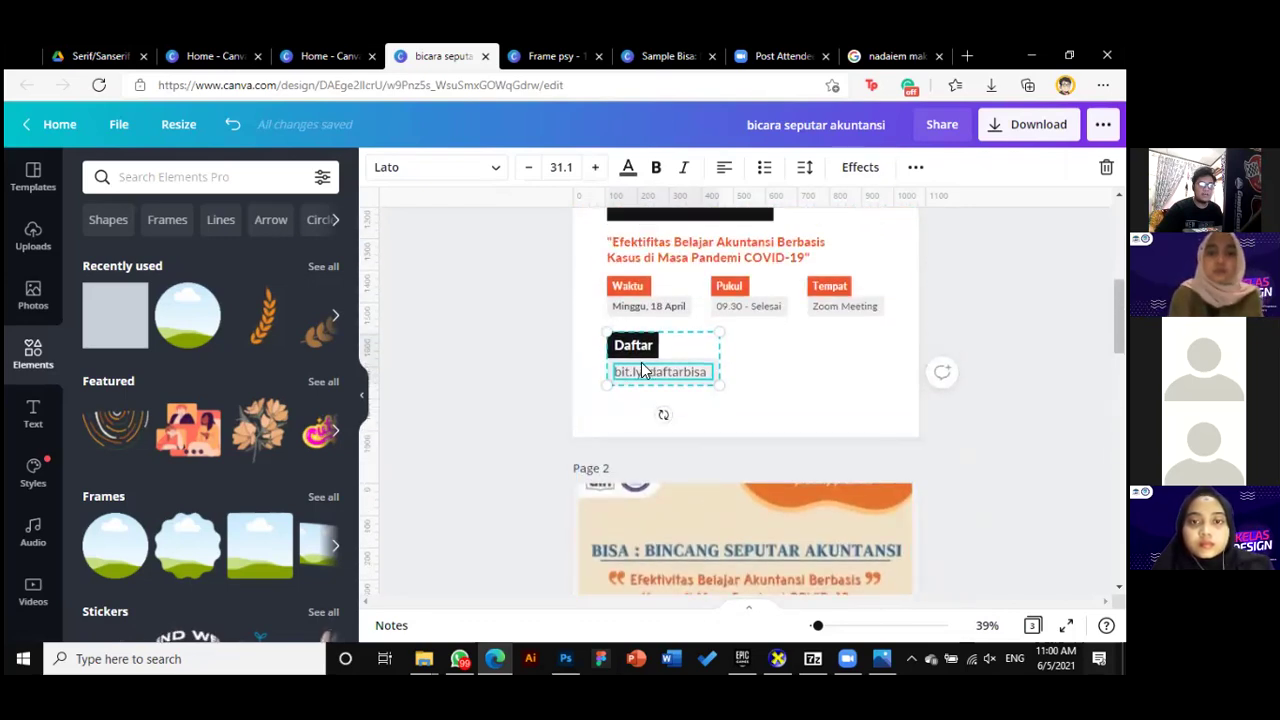
{"action": "scroll", "coordinate": [682, 450], "scroll_direction": "down", "scroll_amount": 5}
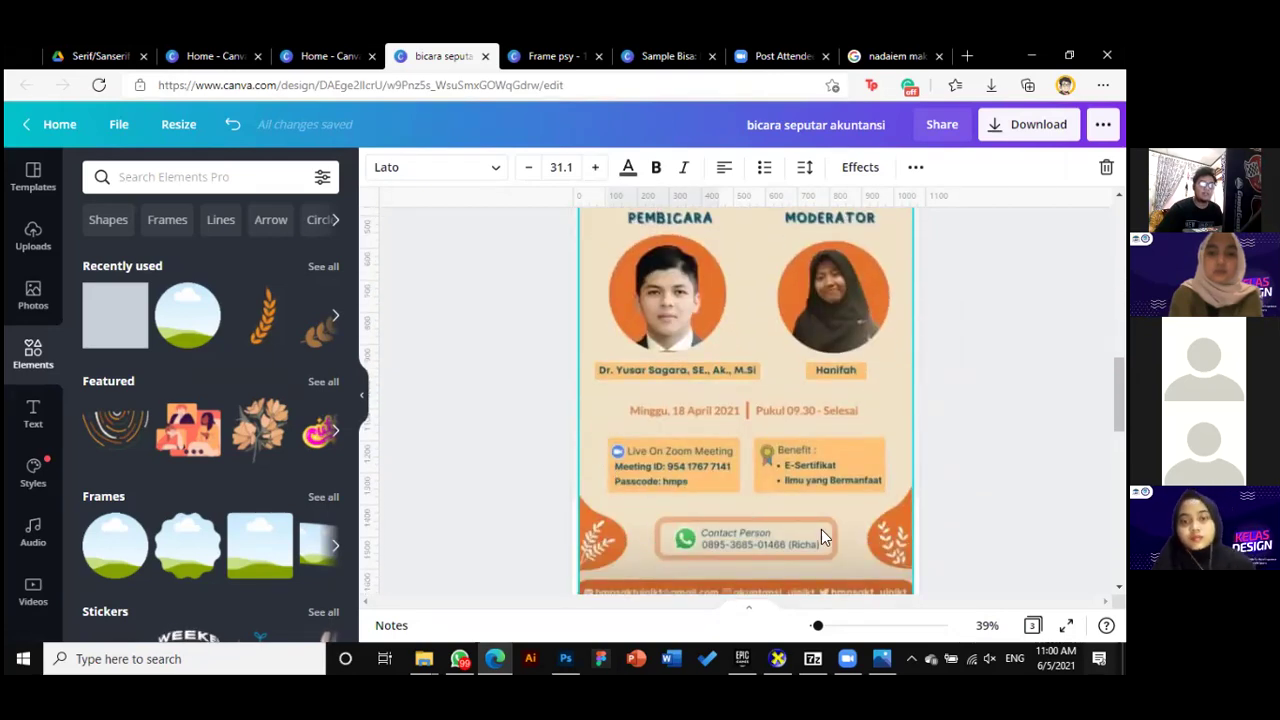
{"action": "scroll", "coordinate": [806, 470], "scroll_direction": "down", "scroll_amount": 1}
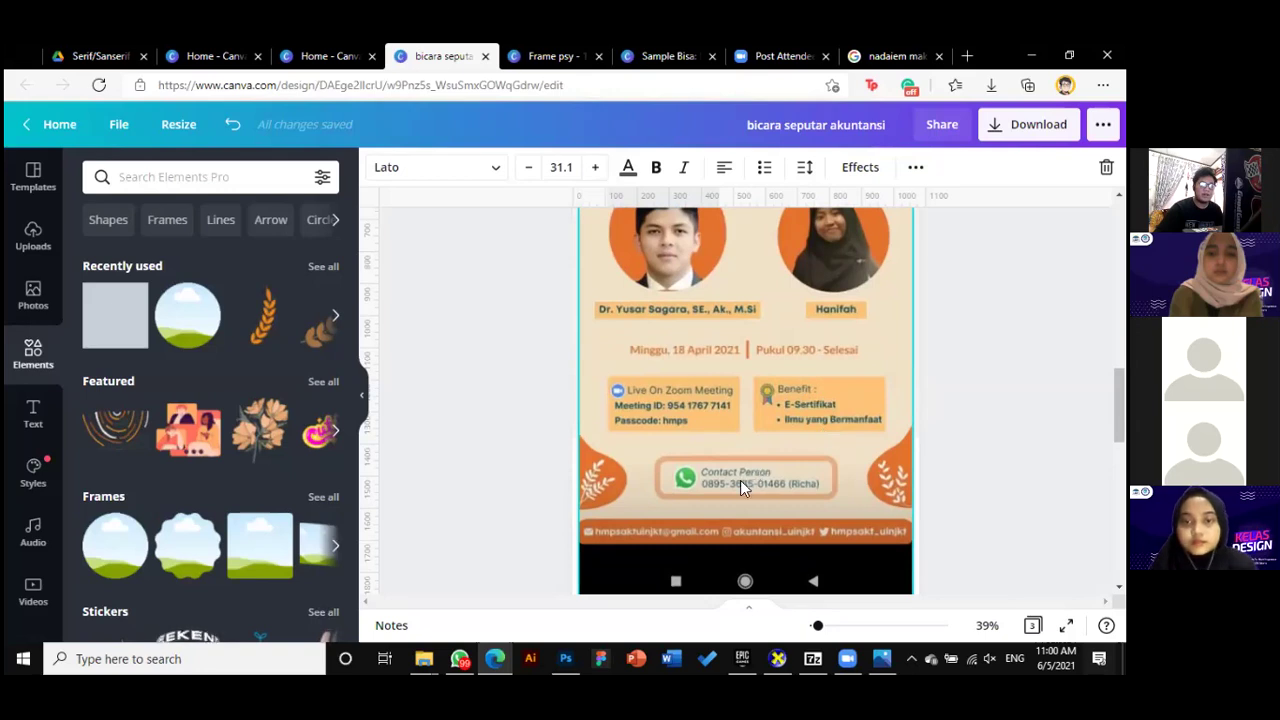
{"action": "scroll", "coordinate": [860, 437], "scroll_direction": "up", "scroll_amount": 8}
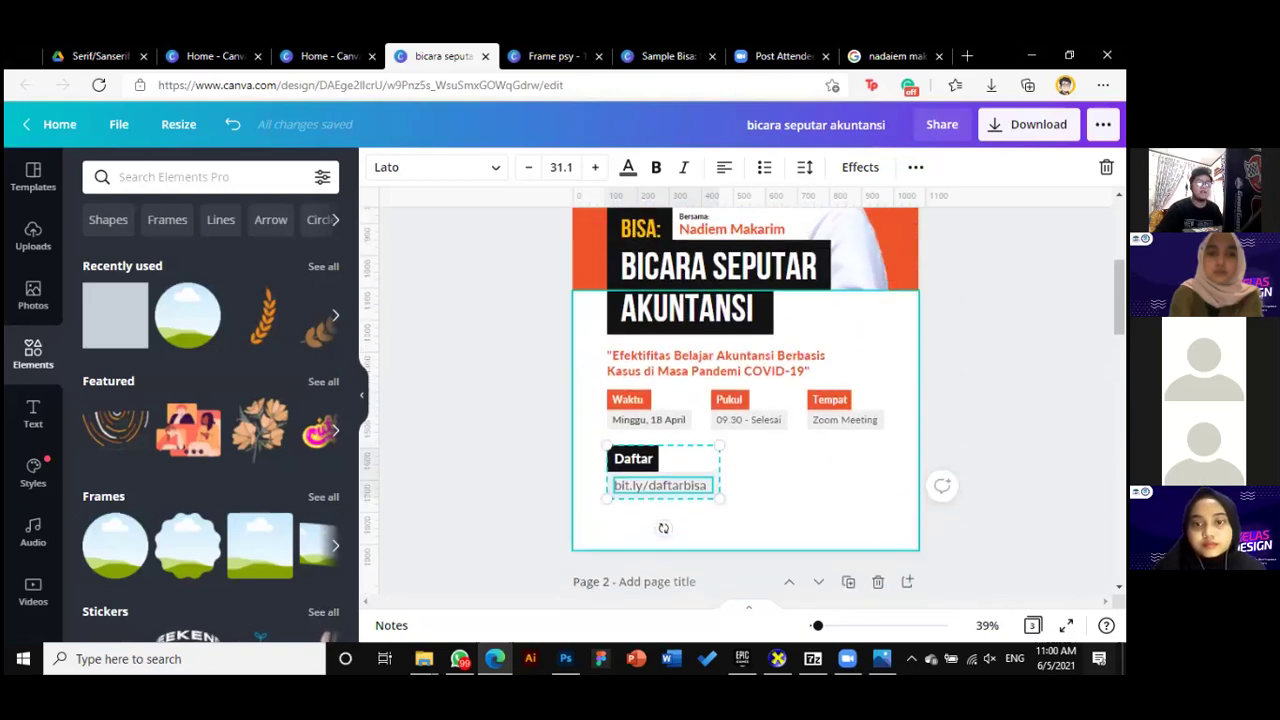
Copy the quote text box and position the copy beside the Daftar block
{"action": "left_click_drag", "start_coordinate": [646, 372], "coordinate": [704, 499]}
{"action": "left_click", "coordinate": [672, 498]}
{"action": "left_click_drag", "start_coordinate": [776, 472], "coordinate": [787, 464]}
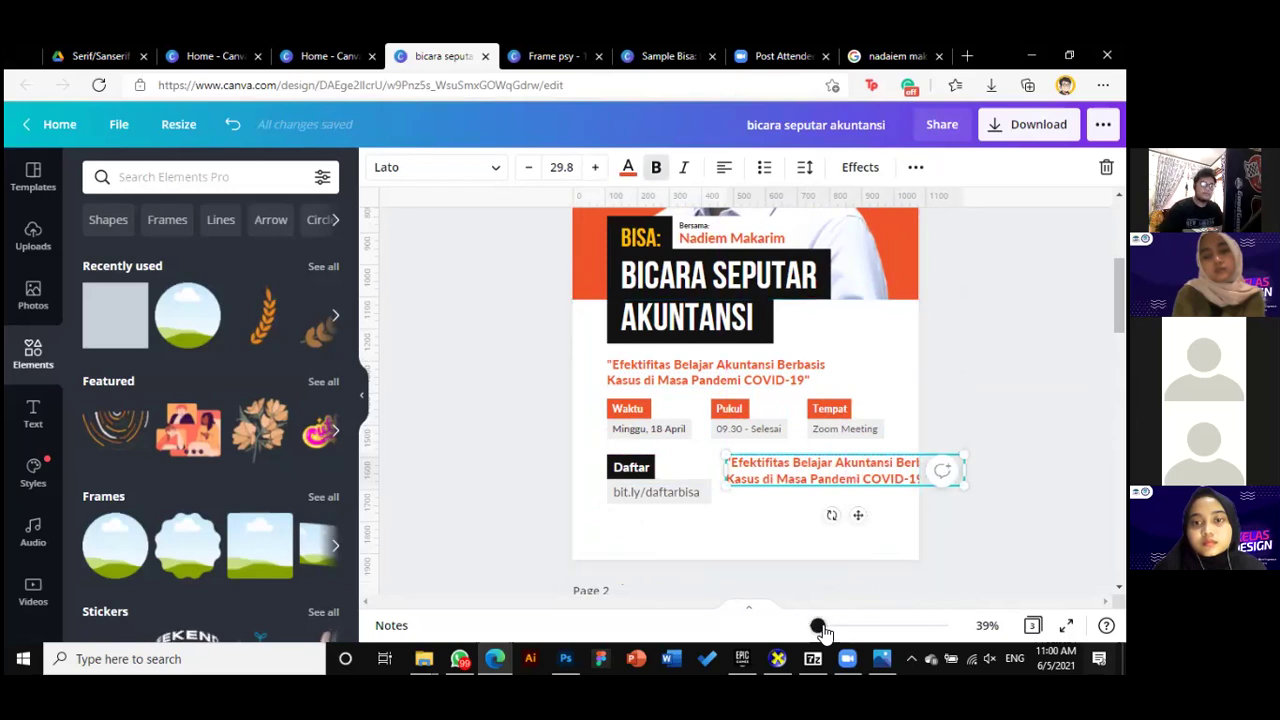
{"action": "left_click_drag", "start_coordinate": [819, 627], "coordinate": [826, 625]}
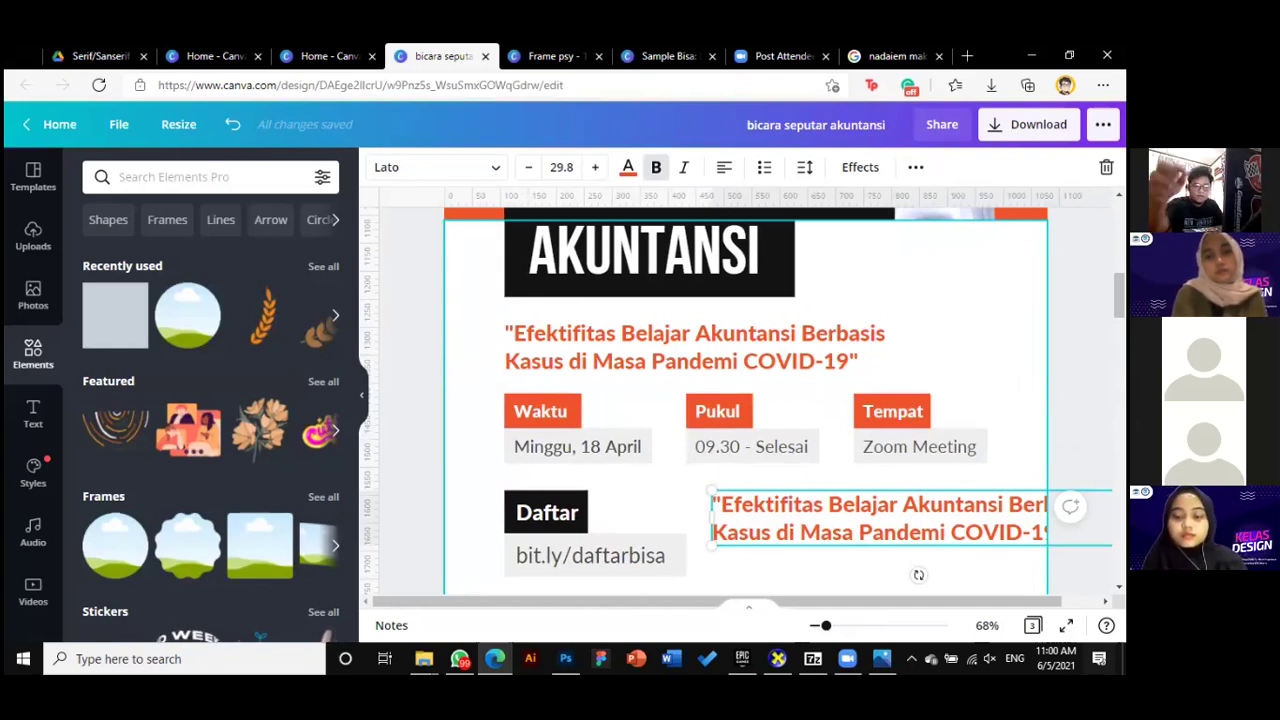
{"action": "scroll", "coordinate": [911, 542], "scroll_direction": "down", "scroll_amount": 1}
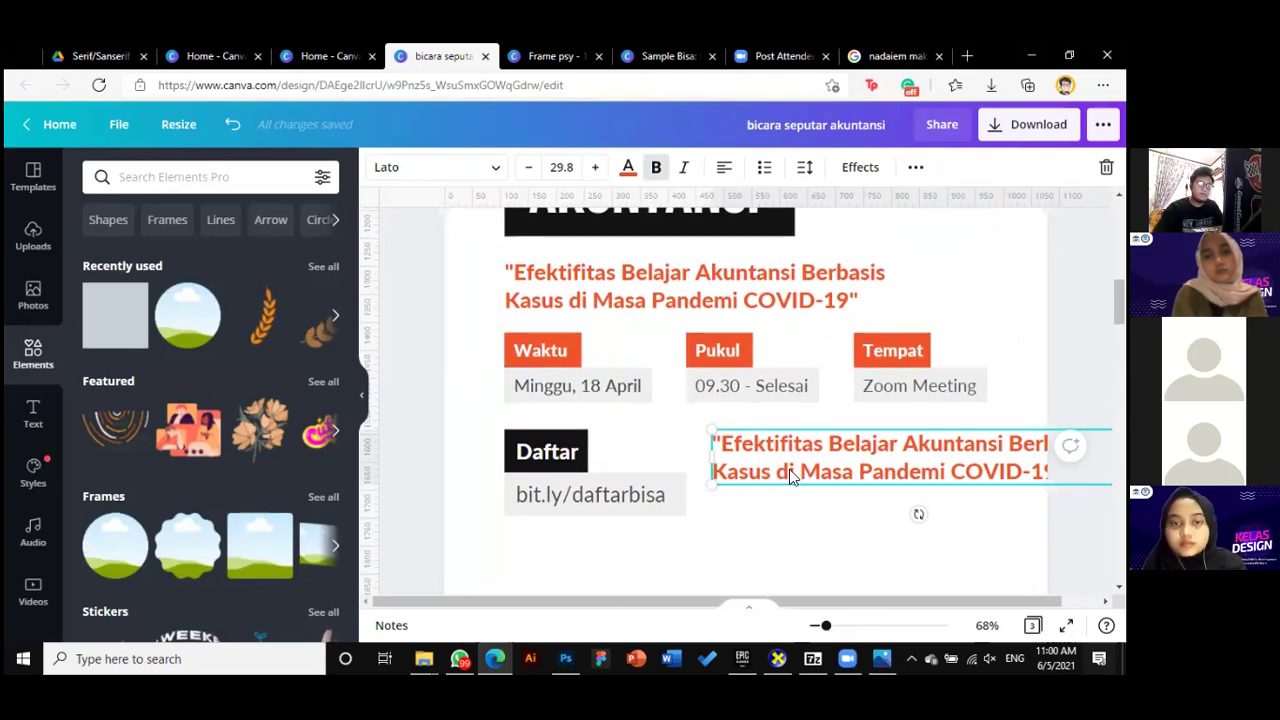
{"action": "left_click_drag", "start_coordinate": [711, 484], "coordinate": [800, 437]}
{"action": "left_click_drag", "start_coordinate": [894, 443], "coordinate": [796, 440]}
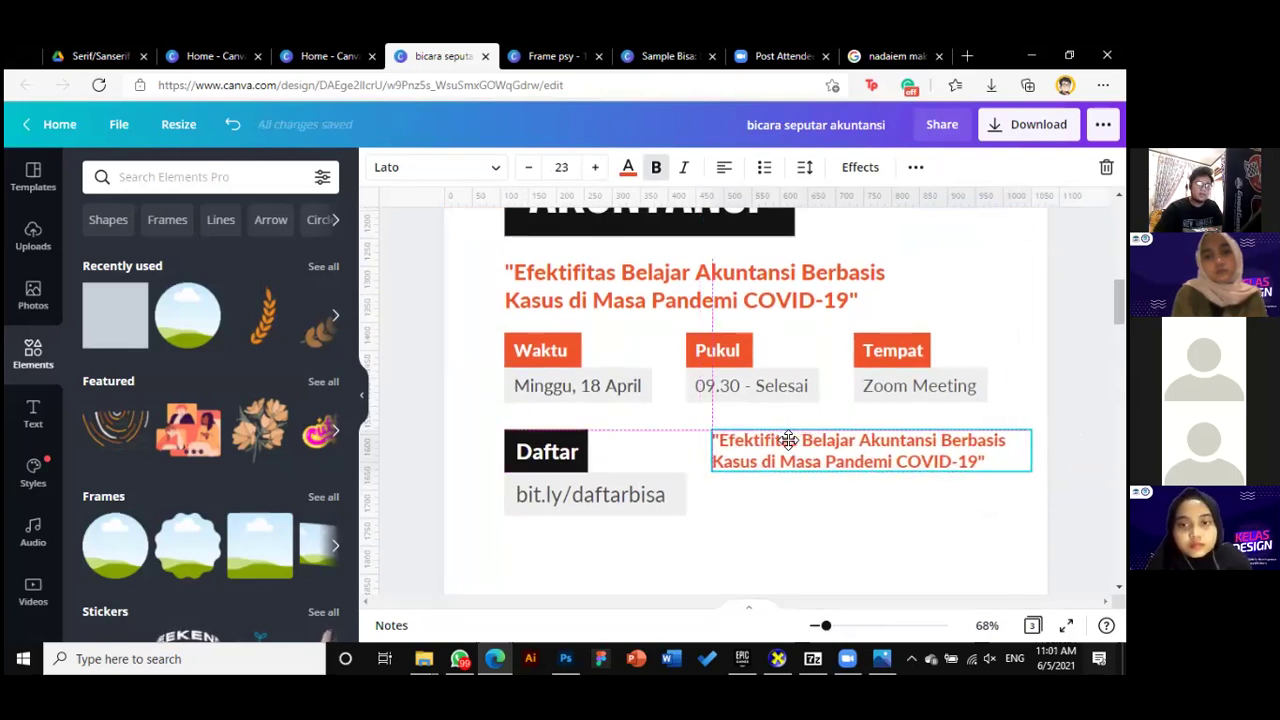
Change the copy to 'Benefit: E-Sertifikat, Ilmu', unbolded except for 'Benefit:'
{"action": "double_click", "coordinate": [787, 445]}
{"action": "key", "text": "ctrl+a"}
{"action": "type", "text": "Benefit: E-Sertifikat, I"}
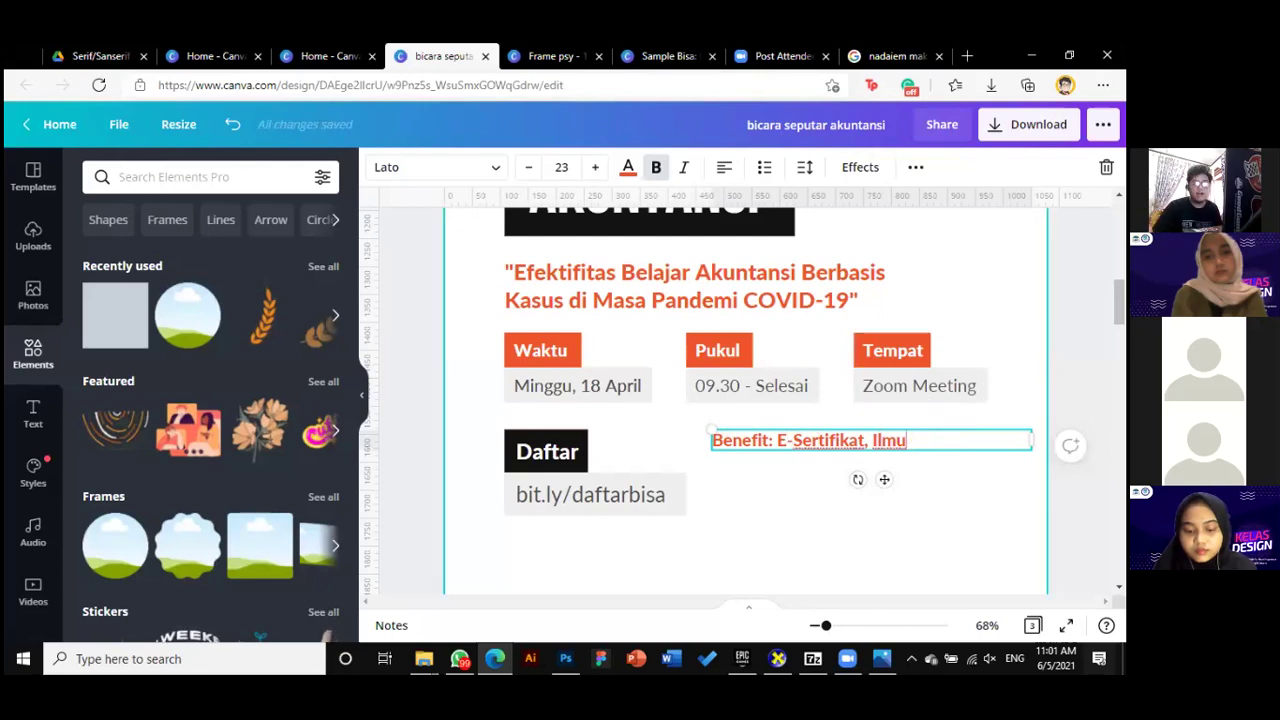
{"action": "left_click_drag", "start_coordinate": [1032, 440], "coordinate": [926, 440]}
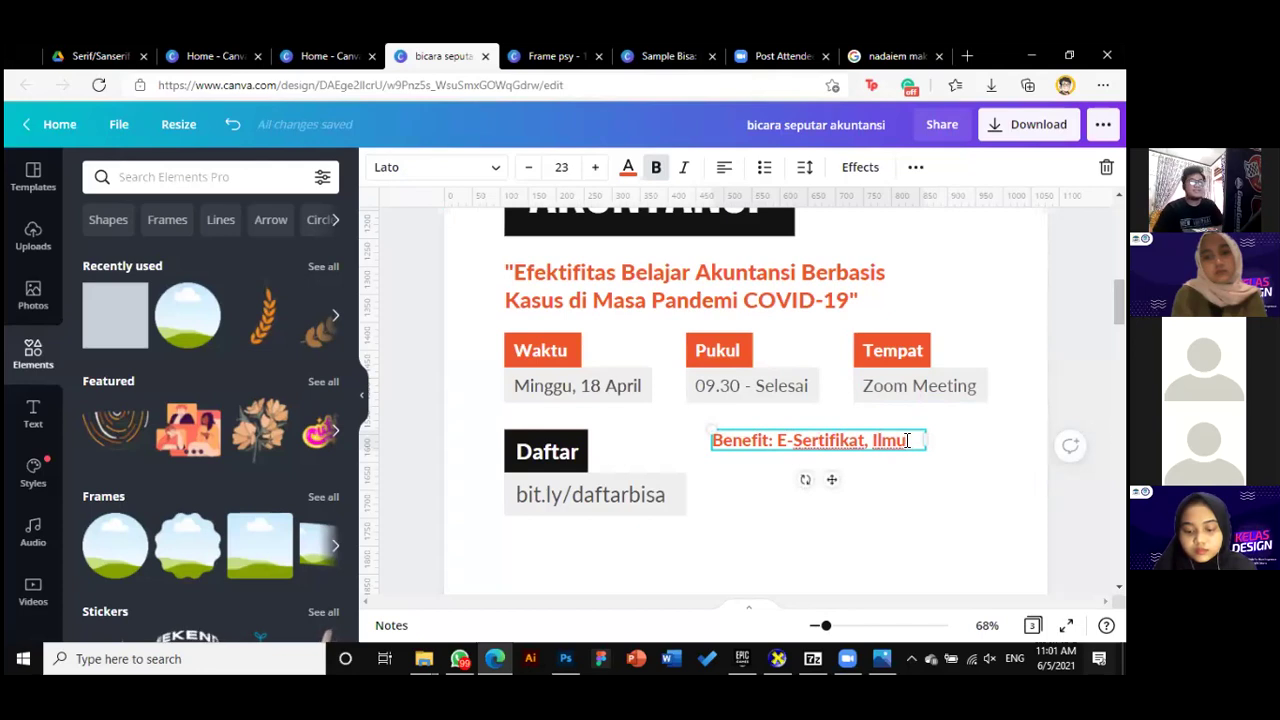
{"action": "key", "text": "Return"}
{"action": "left_click", "coordinate": [656, 167]}
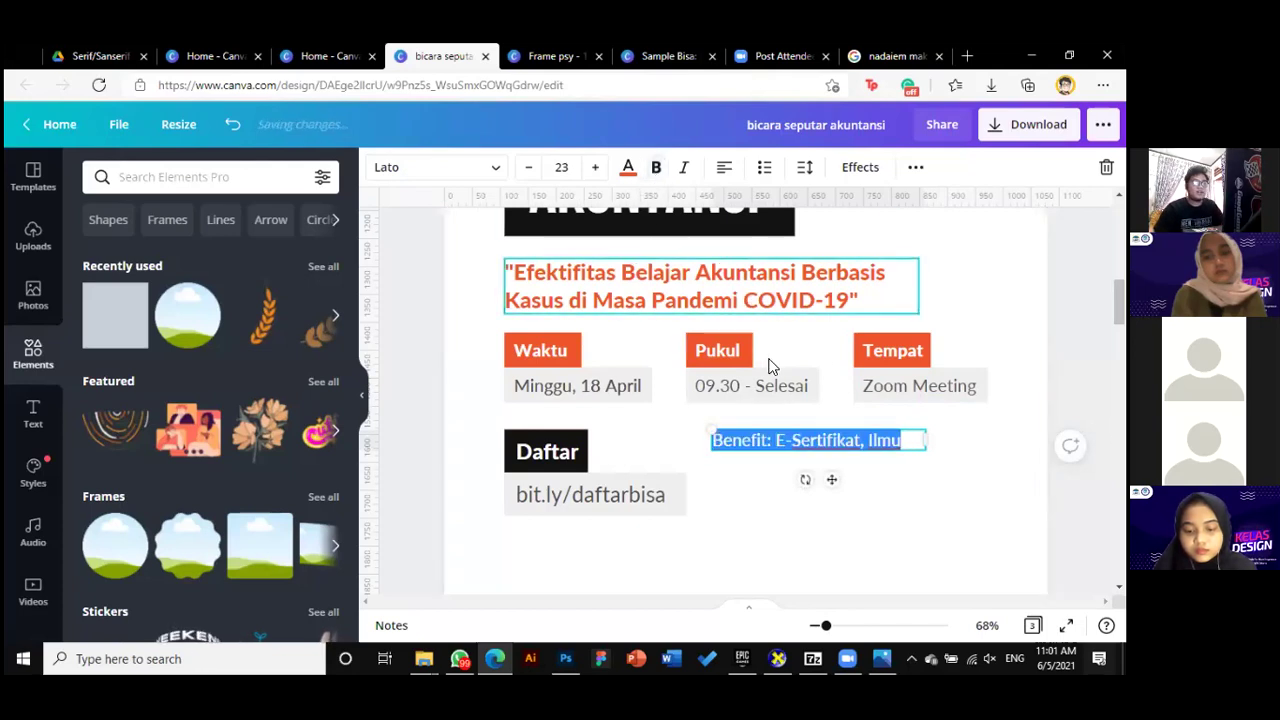
{"action": "left_click", "coordinate": [768, 440]}
{"action": "left_click_drag", "start_coordinate": [770, 440], "coordinate": [712, 440]}
{"action": "left_click", "coordinate": [656, 167]}
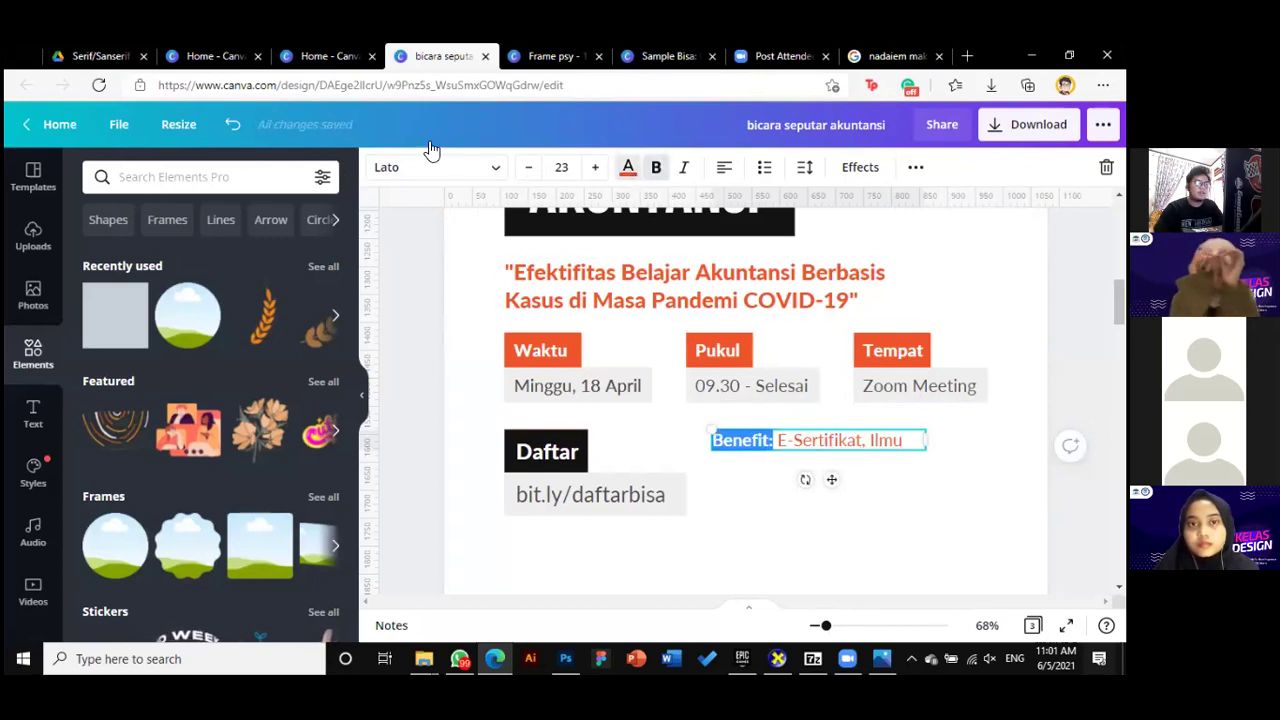
Make the 'Benefit:' label black
{"action": "left_click", "coordinate": [628, 167]}
{"action": "left_click", "coordinate": [144, 253]}
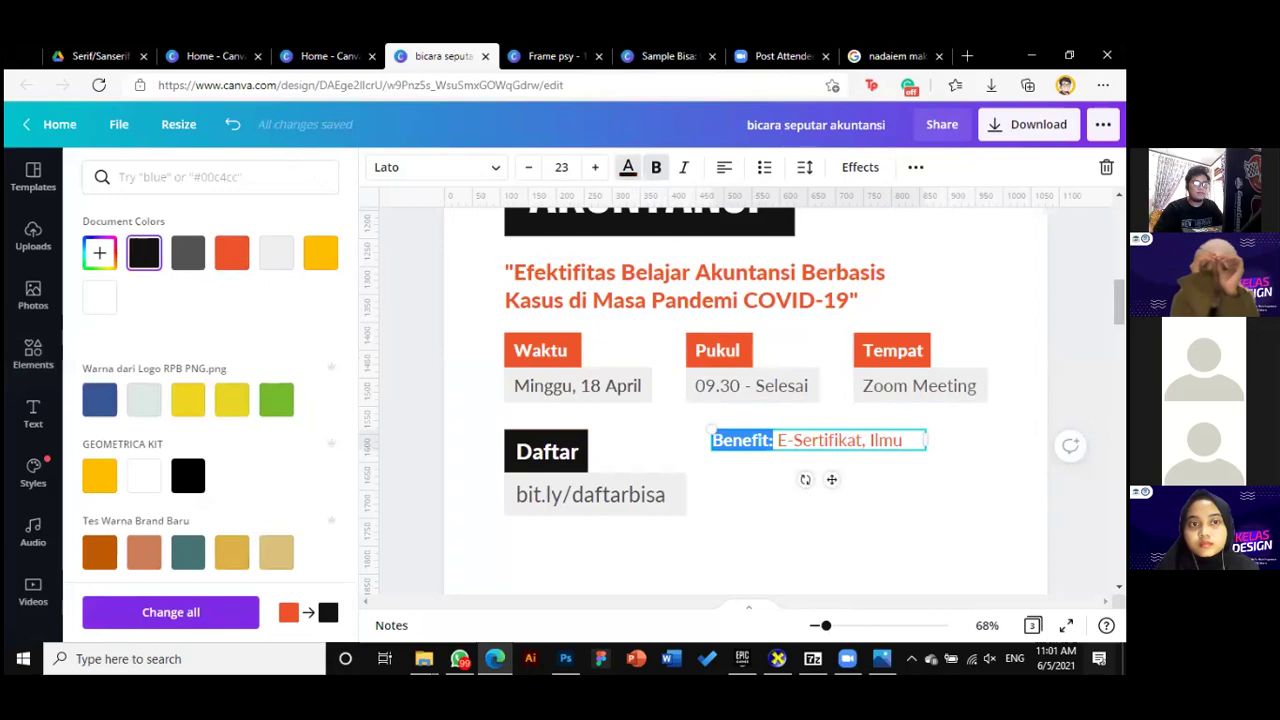
{"action": "left_click", "coordinate": [882, 463]}
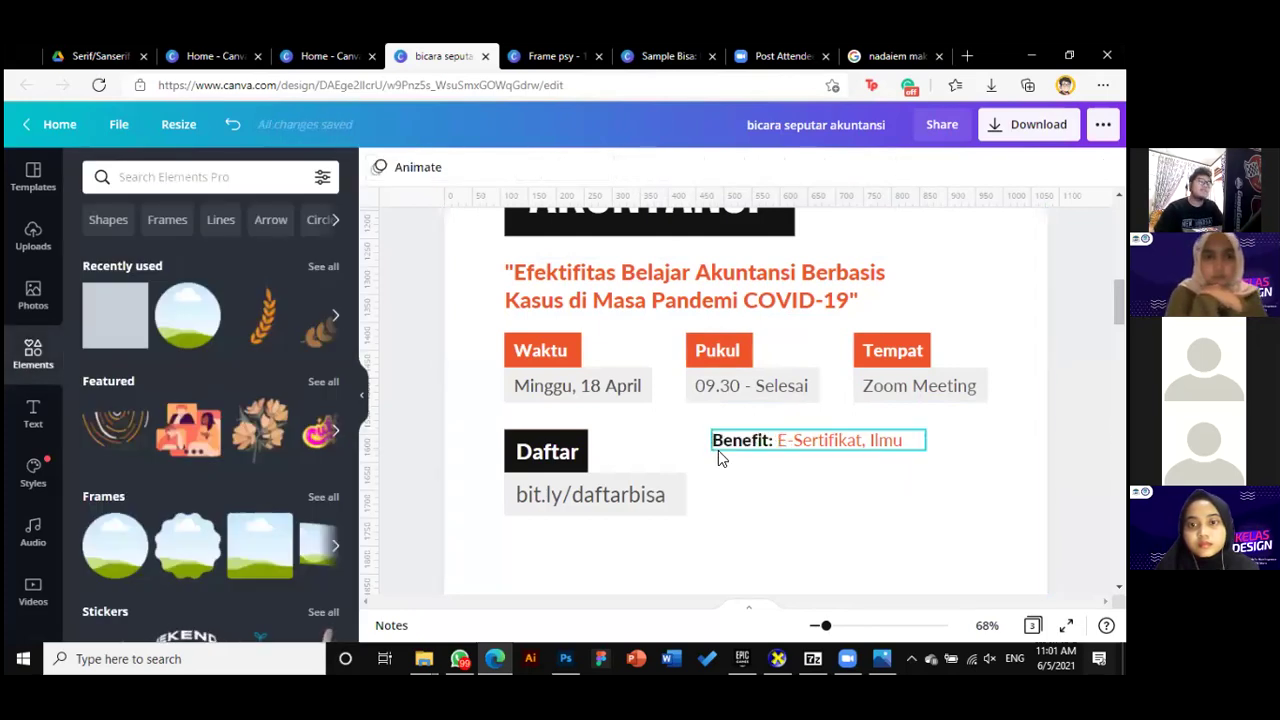
Duplicate the Benefit line below, relabel it 'Contact Person:' and move the detail to a new line
{"action": "scroll", "coordinate": [769, 329], "scroll_direction": "down", "scroll_amount": 2}
{"action": "left_click", "coordinate": [768, 325]}
{"action": "left_click_drag", "start_coordinate": [768, 325], "coordinate": [765, 352]}
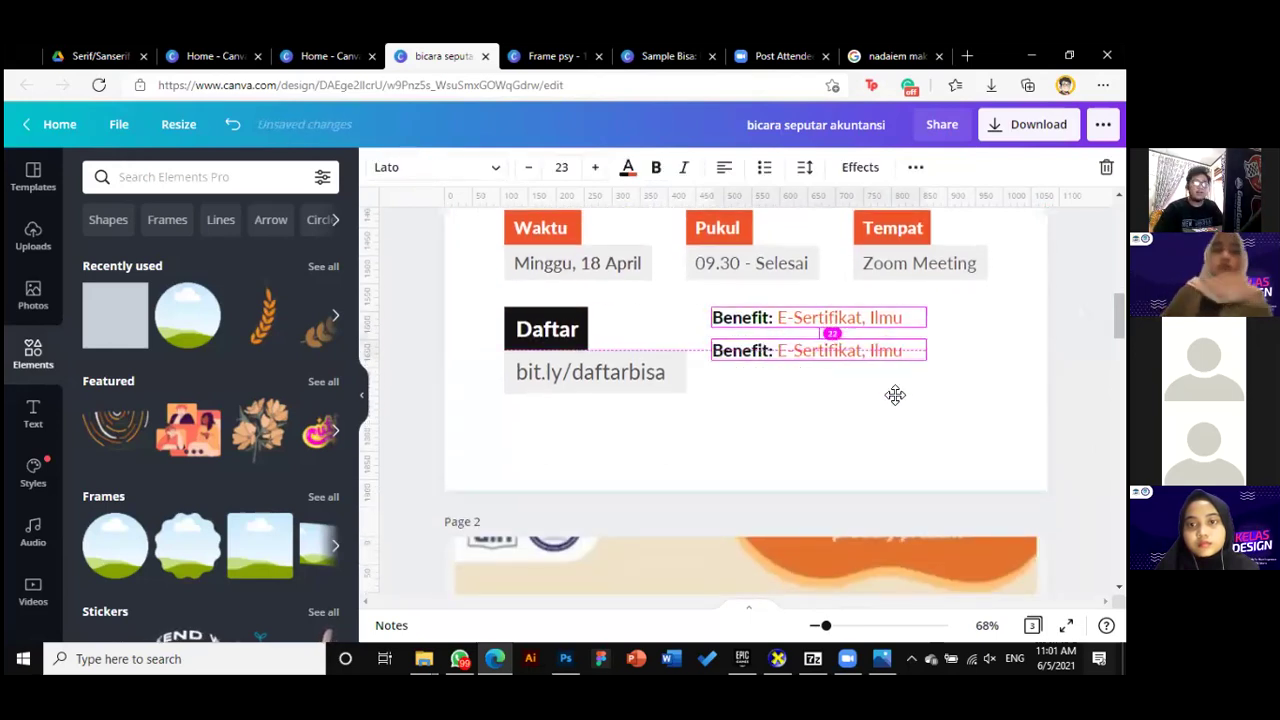
{"action": "left_click", "coordinate": [760, 354]}
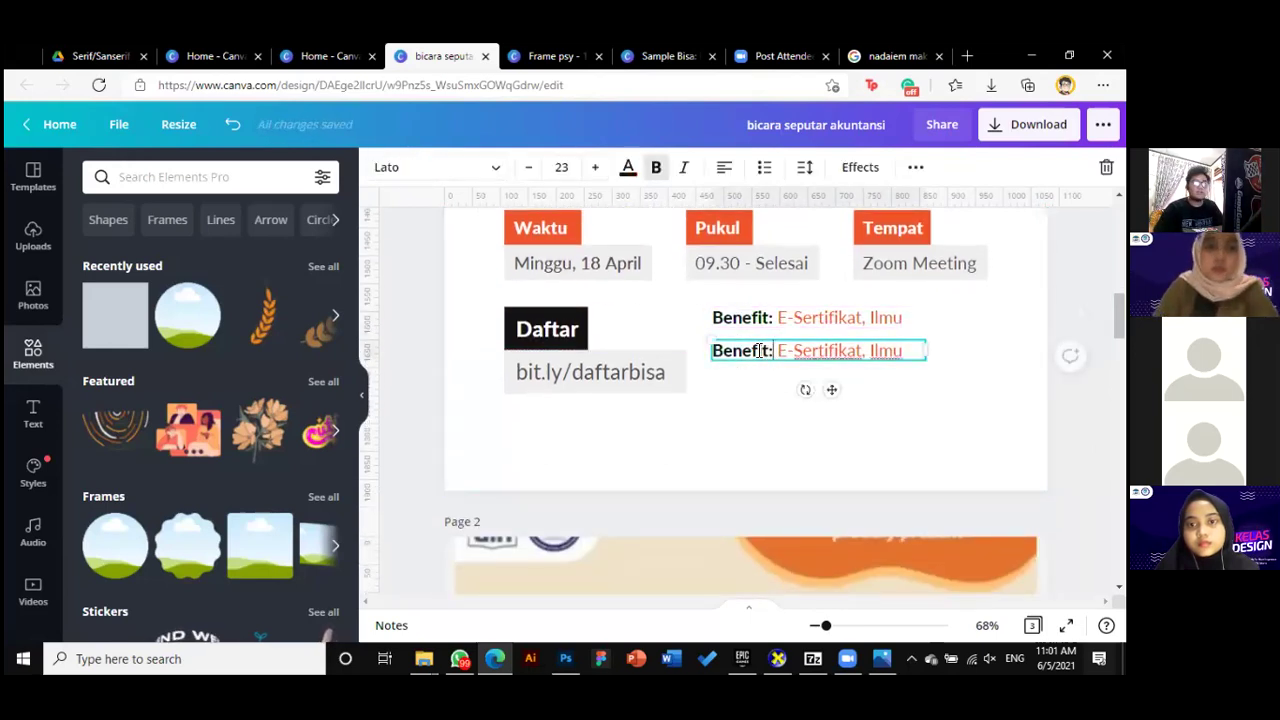
{"action": "left_click_drag", "start_coordinate": [772, 351], "coordinate": [716, 351]}
{"action": "type", "text": "Contact Pers"}
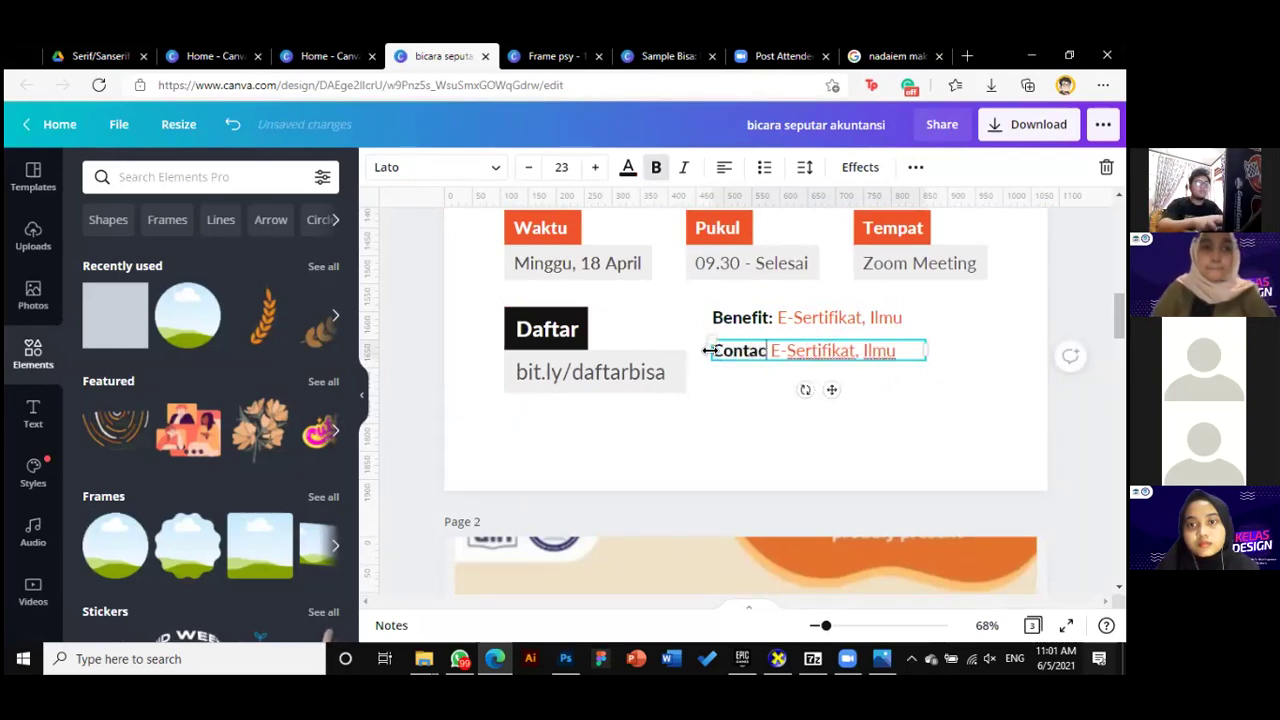
{"action": "type", "text": "on"}
{"action": "type", "text": "on:"}
{"action": "left_click", "coordinate": [840, 352]}
{"action": "key", "text": "BackSpace"}
{"action": "key", "text": "Return"}
{"action": "left_click_drag", "start_coordinate": [843, 375], "coordinate": [732, 375]}
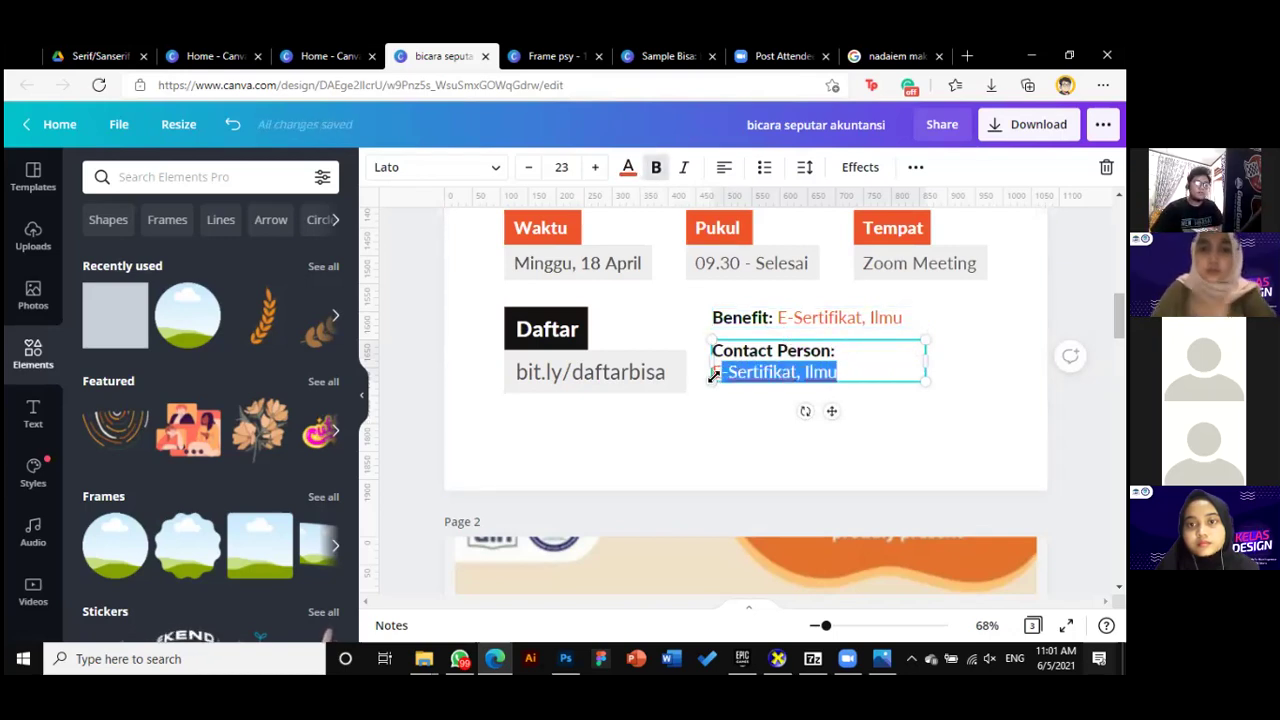
{"action": "scroll", "coordinate": [868, 490], "scroll_direction": "down", "scroll_amount": 10}
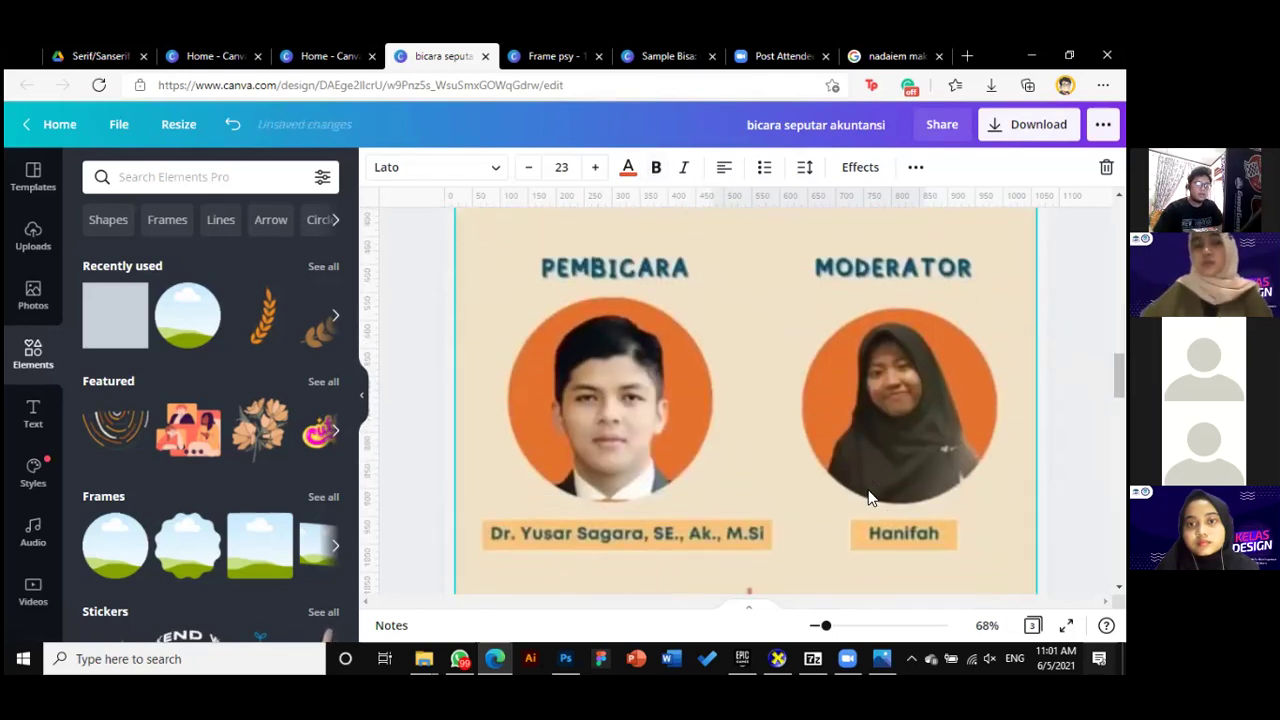
{"action": "scroll", "coordinate": [865, 490], "scroll_direction": "up", "scroll_amount": 10}
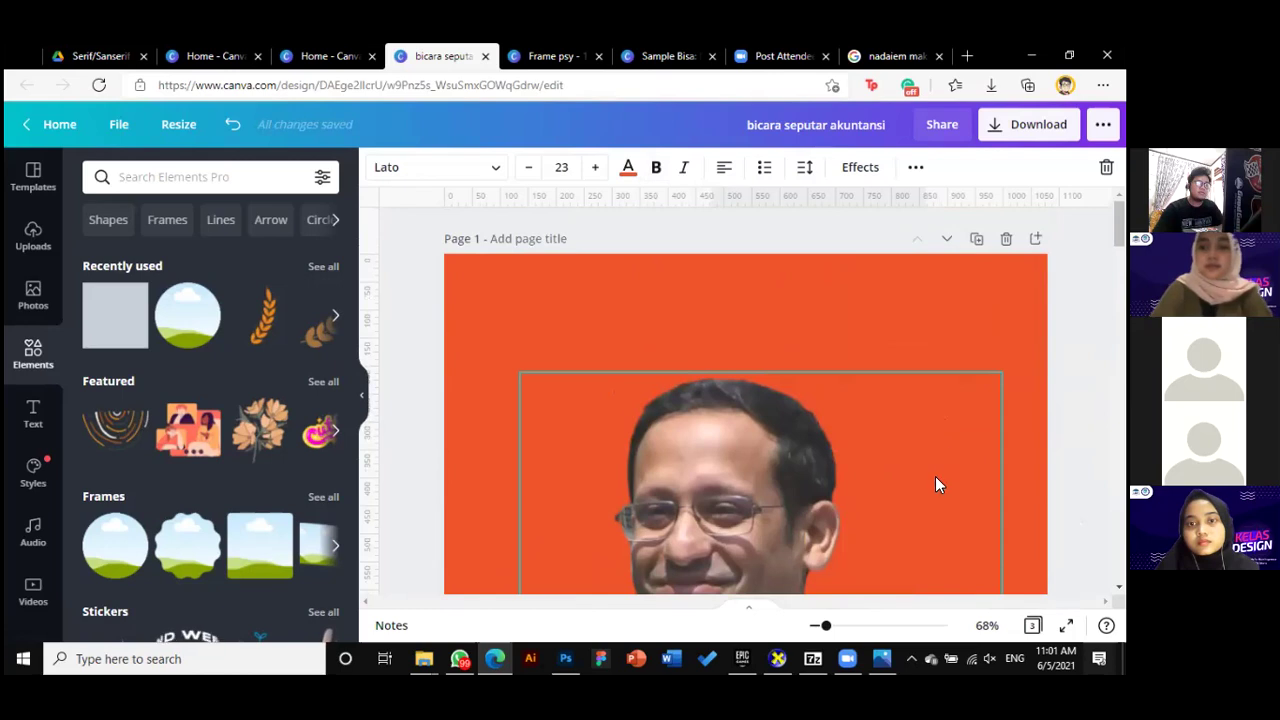
{"action": "scroll", "coordinate": [936, 478], "scroll_direction": "down", "scroll_amount": 8}
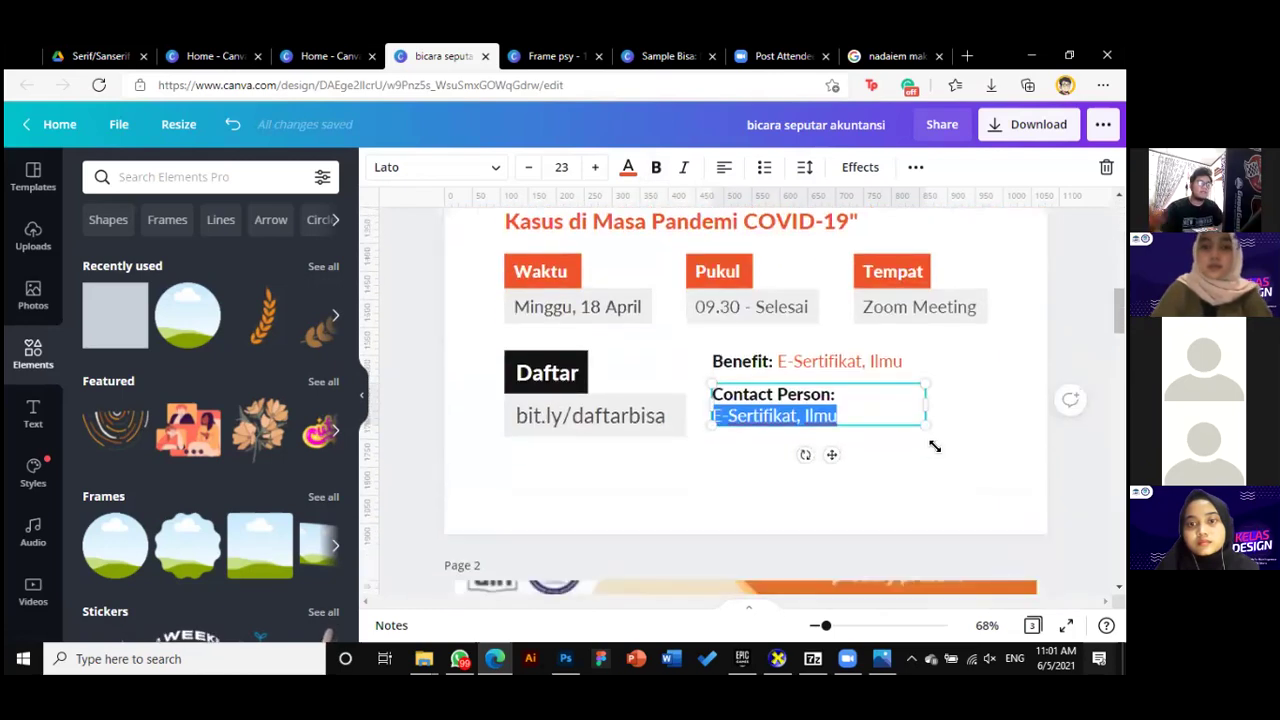
Enter the contact's name followed by their phone number in brackets under Contact Person
{"action": "type", "text": "Richa ("}
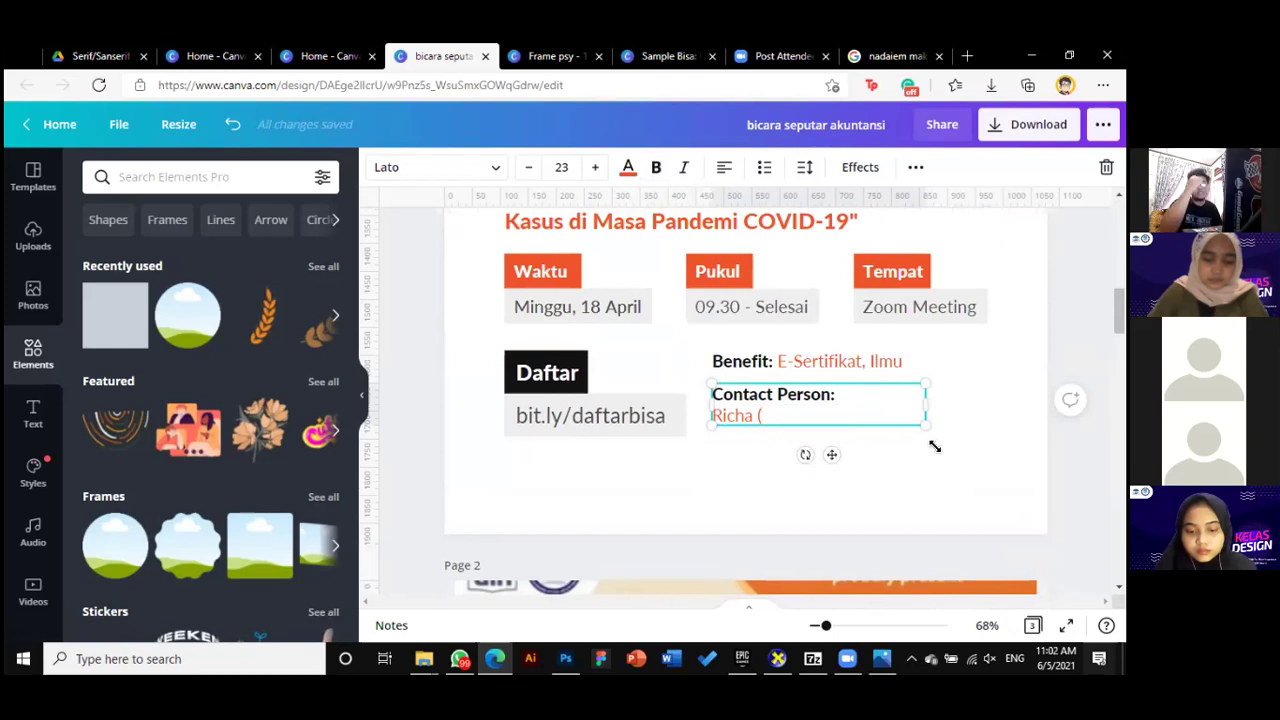
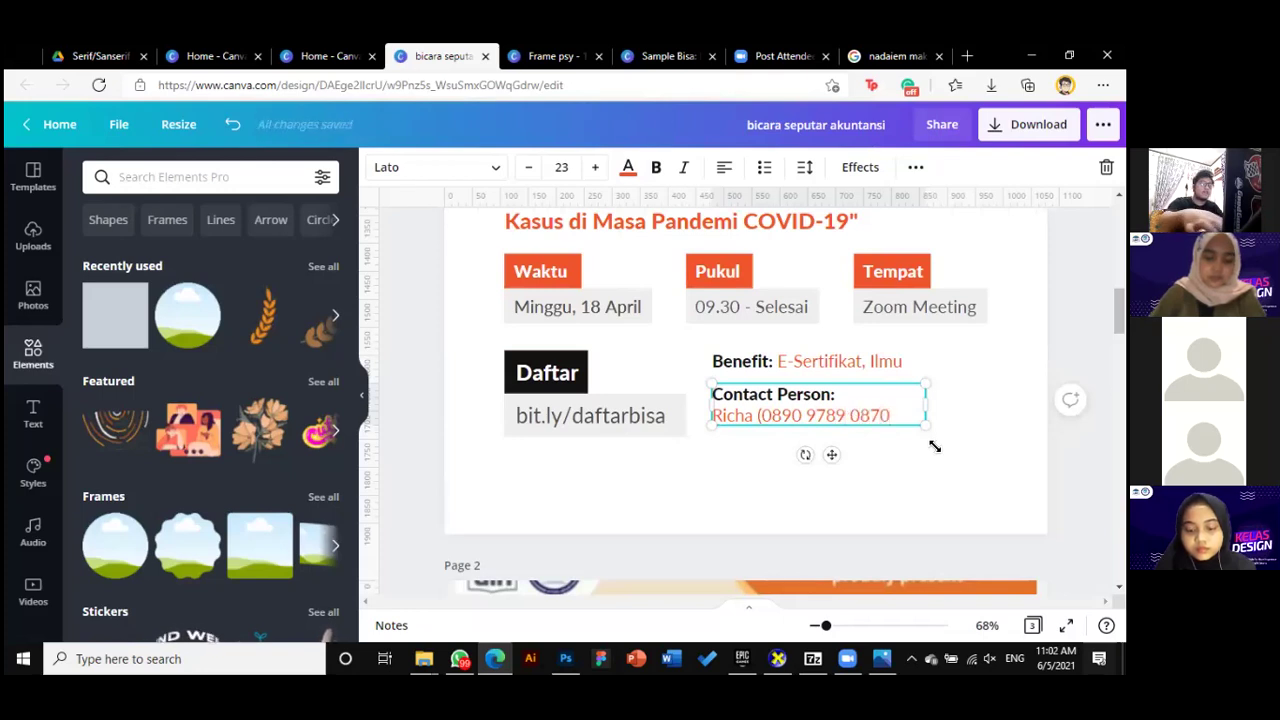
{"action": "left_click", "coordinate": [760, 470]}
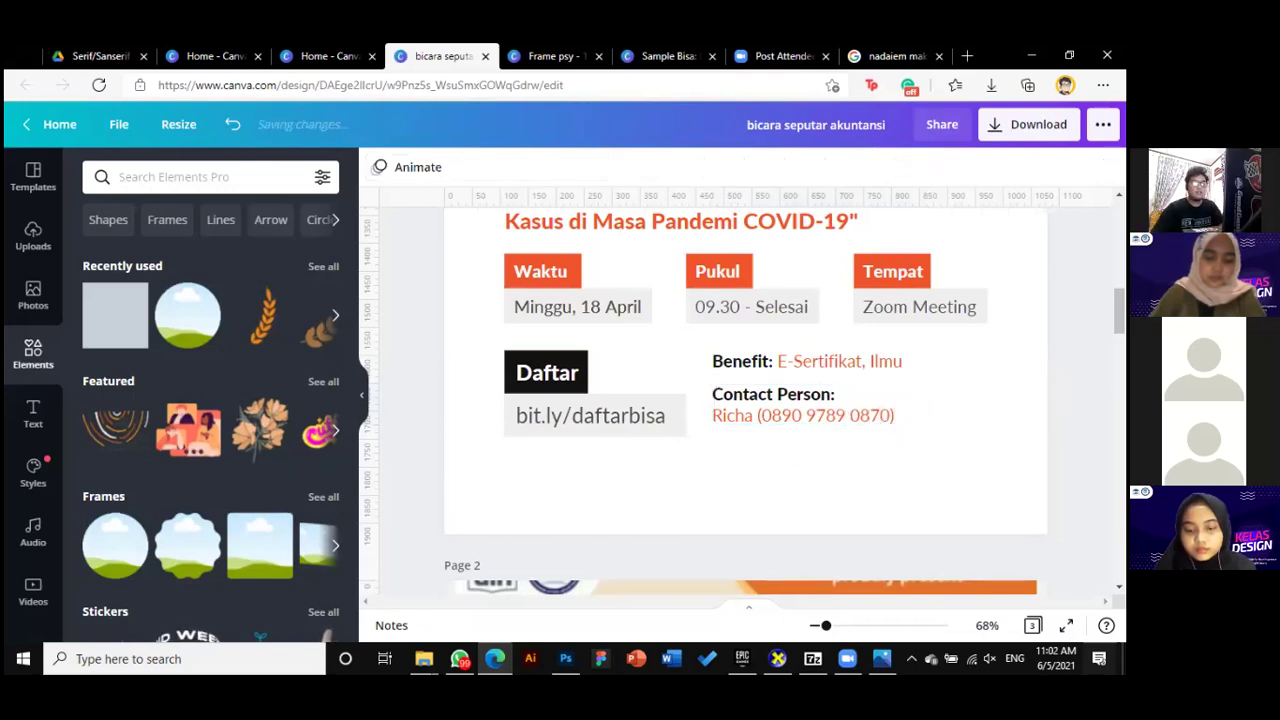
{"action": "scroll", "coordinate": [760, 470], "scroll_direction": "up", "scroll_amount": 1}
Nudge the Contact Person box and enlarge the Benefit and Contact Person text together
{"action": "left_click_drag", "start_coordinate": [766, 462], "coordinate": [768, 440]}
{"action": "left_click", "coordinate": [766, 428]}
{"action": "left_click", "coordinate": [790, 485], "text": "shift"}
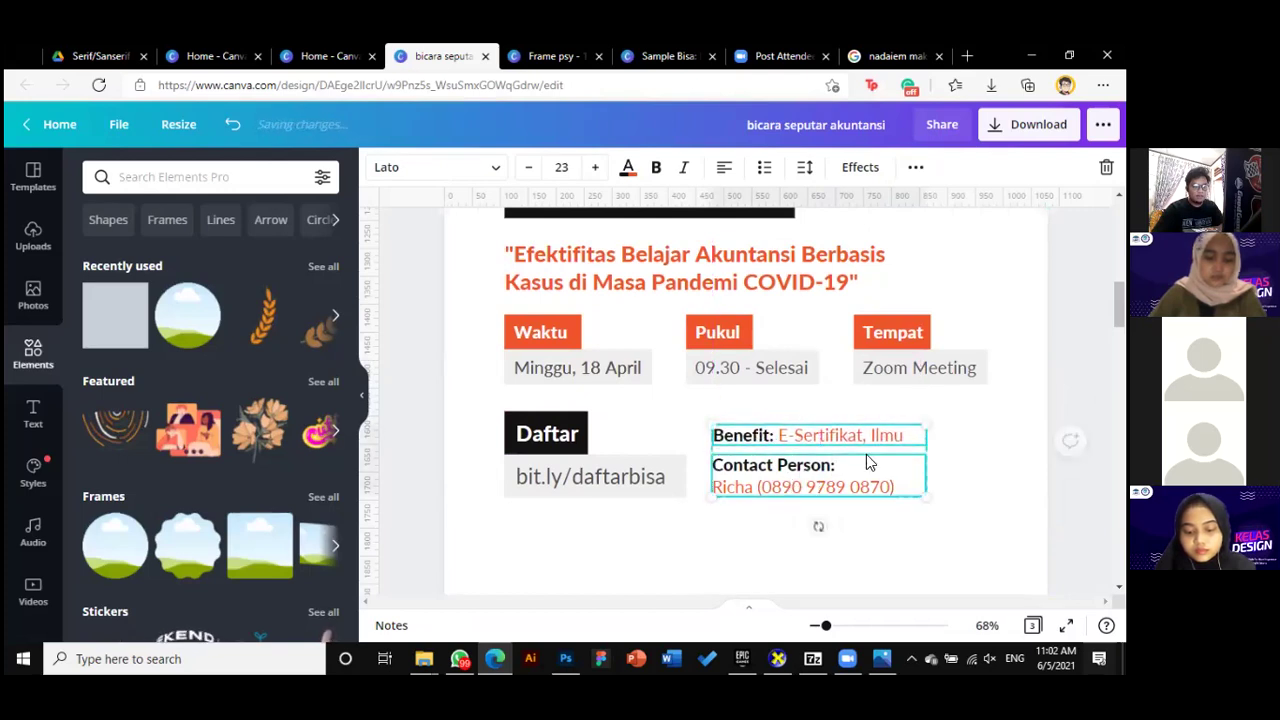
{"action": "left_click_drag", "start_coordinate": [929, 424], "coordinate": [966, 410]}
{"action": "key", "text": "Escape"}
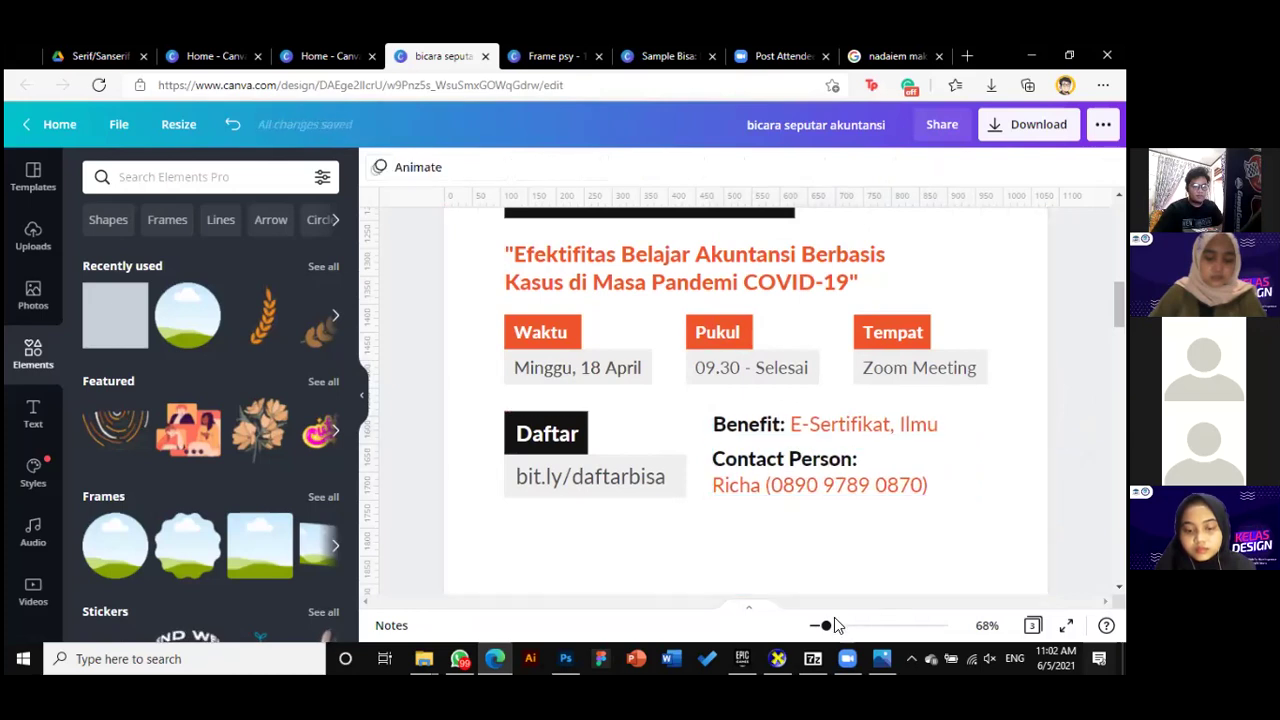
Fit the first page in view and shrink the Benefit and Contact Person text slightly
{"action": "left_click_drag", "start_coordinate": [826, 628], "coordinate": [815, 626]}
{"action": "scroll", "coordinate": [745, 400], "scroll_direction": "down", "scroll_amount": 5}
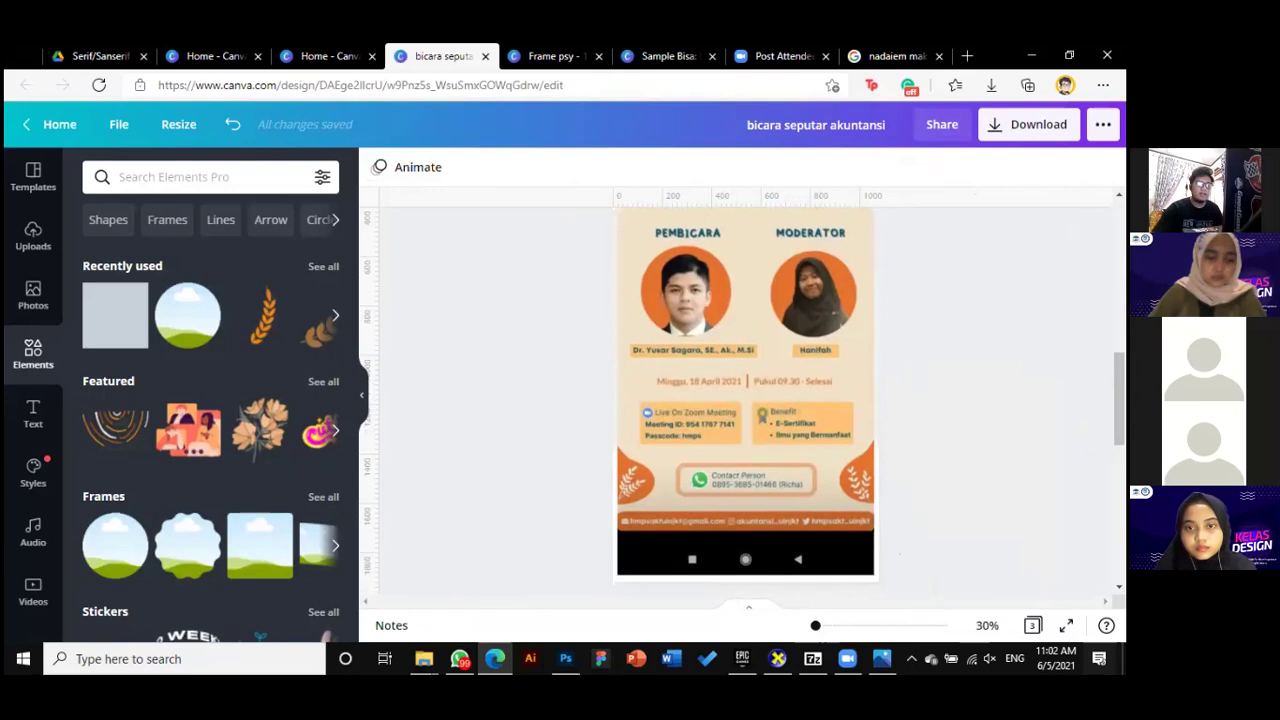
{"action": "scroll", "coordinate": [745, 400], "scroll_direction": "up", "scroll_amount": 5}
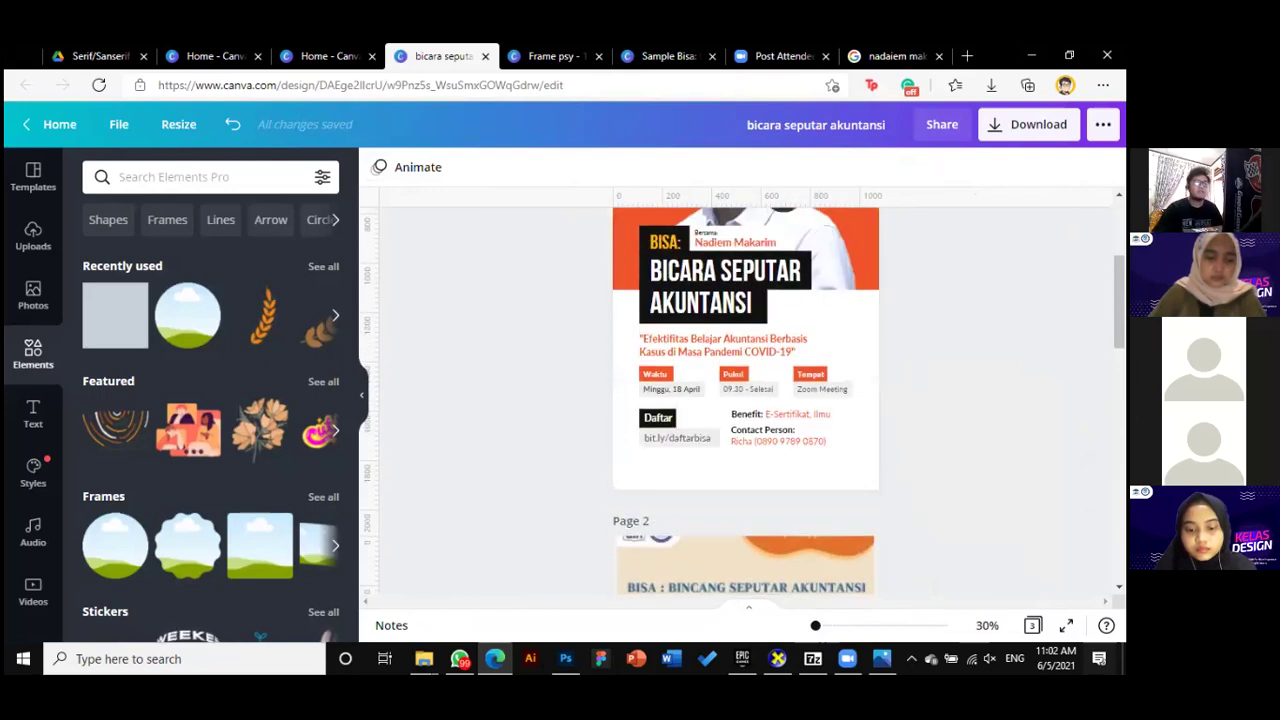
{"action": "scroll", "coordinate": [745, 400], "scroll_direction": "up", "scroll_amount": 1}
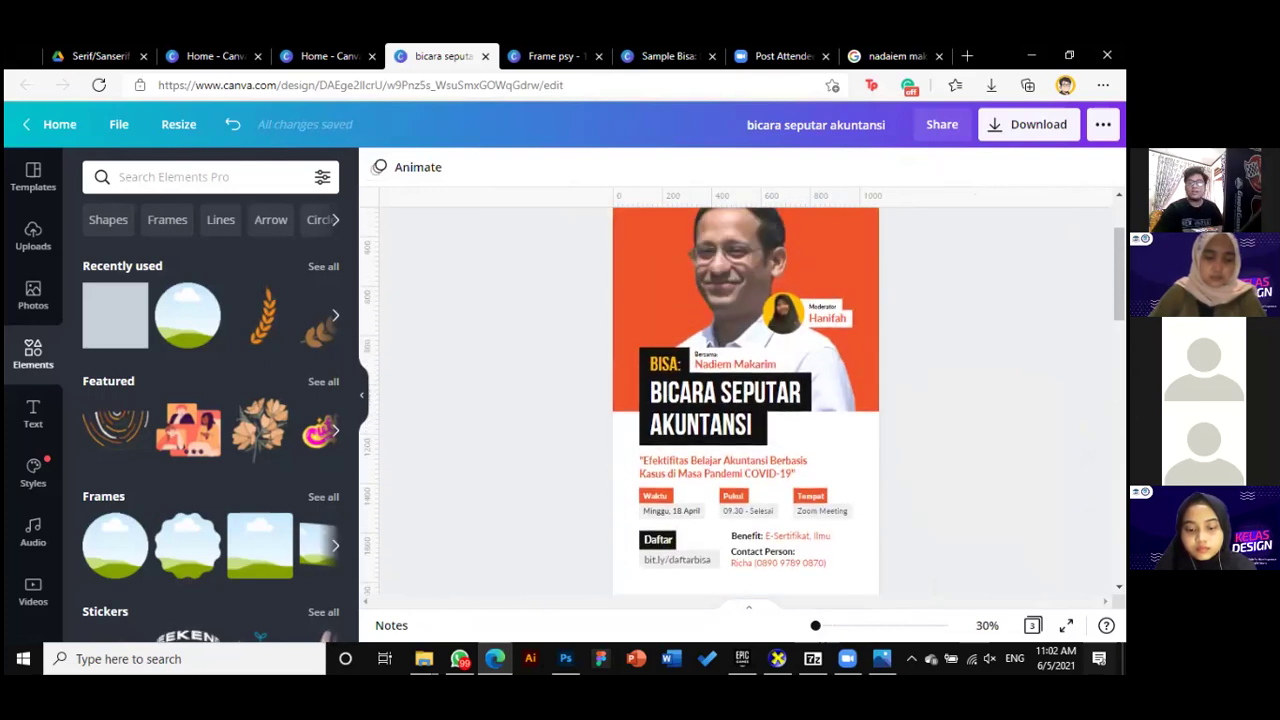
{"action": "scroll", "coordinate": [920, 549], "scroll_direction": "down", "scroll_amount": 1}
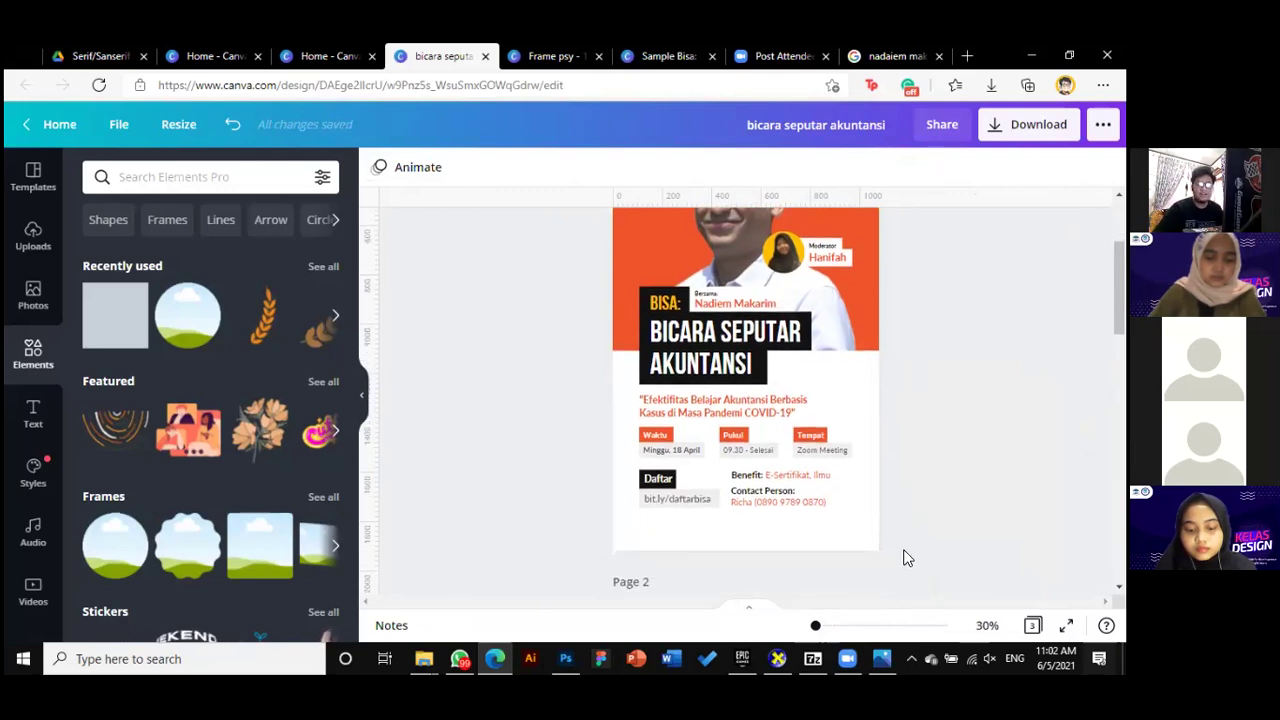
{"action": "left_click_drag", "start_coordinate": [816, 628], "coordinate": [817, 627]}
{"action": "scroll", "coordinate": [924, 560], "scroll_direction": "down", "scroll_amount": 3}
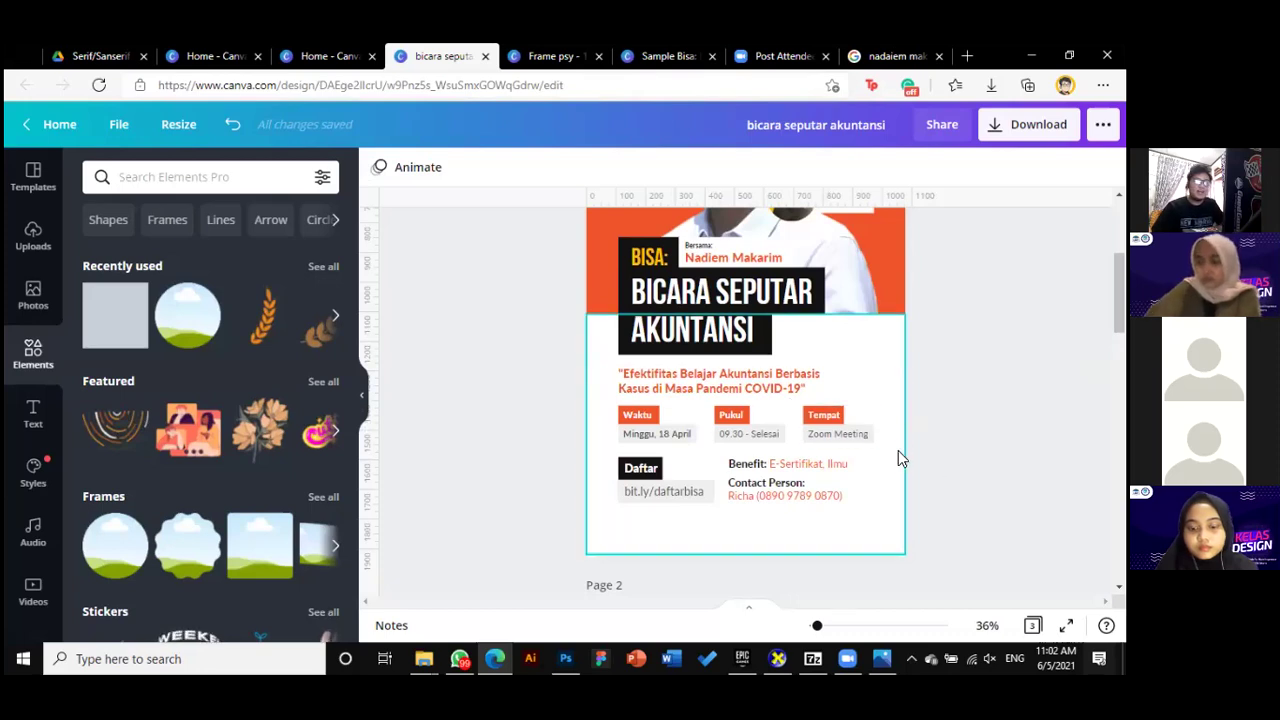
{"action": "left_click", "coordinate": [803, 489]}
{"action": "left_click", "coordinate": [949, 514]}
{"action": "left_click", "coordinate": [791, 491]}
{"action": "left_click_drag", "start_coordinate": [853, 462], "coordinate": [843, 470]}
Move the Daftar and Benefit blocks and the quoted subtitle slightly down
{"action": "left_click_drag", "start_coordinate": [955, 478], "coordinate": [641, 484]}
{"action": "left_click", "coordinate": [697, 495]}
{"action": "left_click", "coordinate": [670, 466]}
{"action": "left_click_drag", "start_coordinate": [950, 405], "coordinate": [651, 418]}
{"action": "left_click", "coordinate": [688, 383]}
{"action": "left_click_drag", "start_coordinate": [694, 378], "coordinate": [701, 381]}
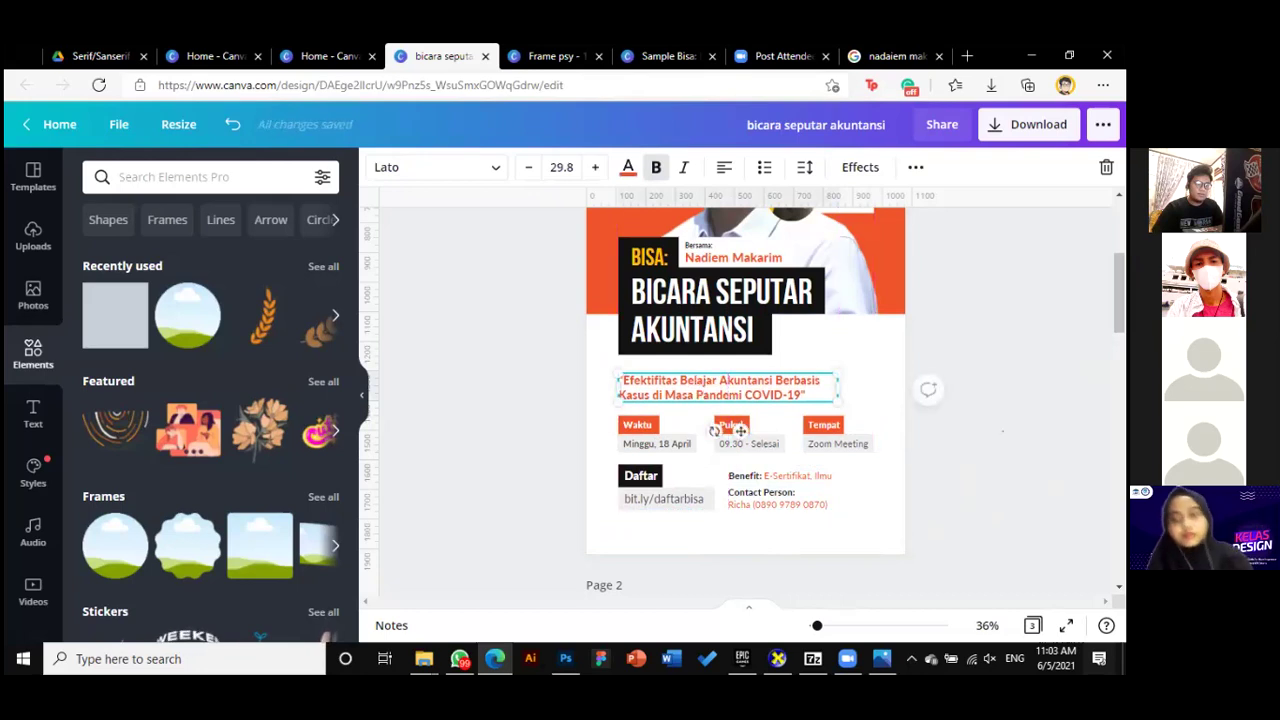
{"action": "left_click", "coordinate": [930, 389]}
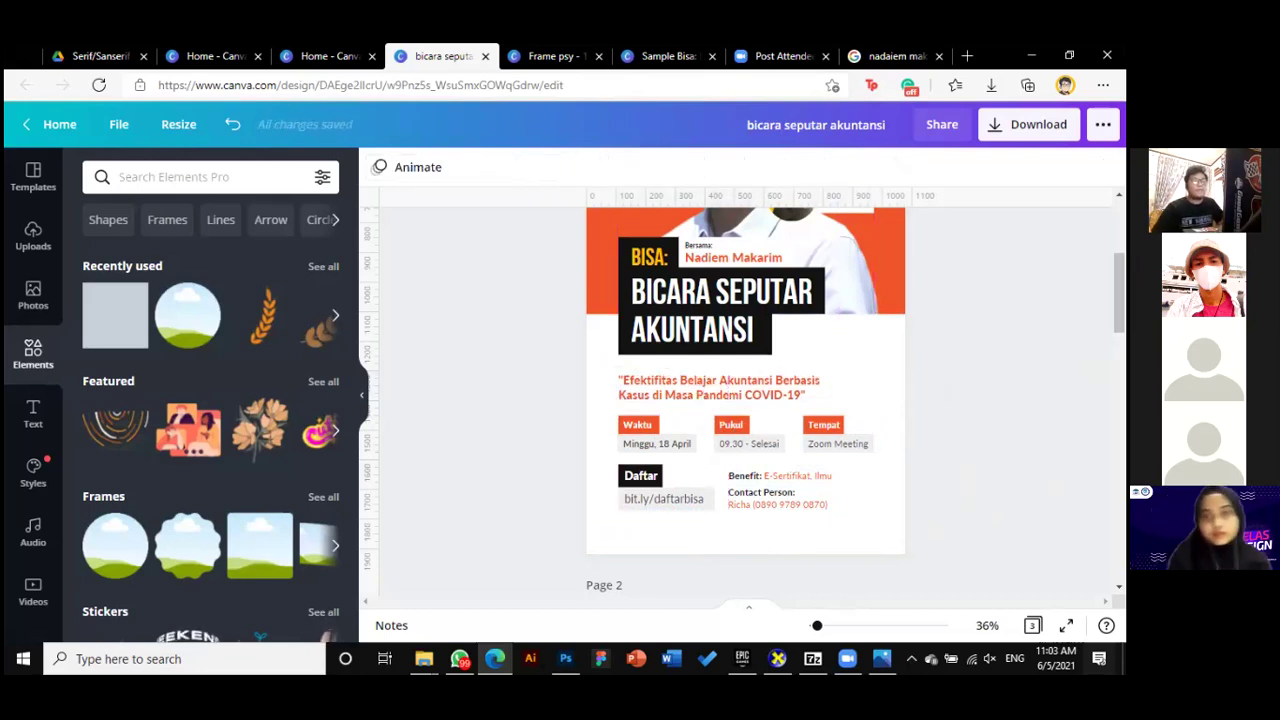
{"action": "scroll", "coordinate": [745, 400], "scroll_direction": "up", "scroll_amount": 1}
{"action": "scroll", "coordinate": [800, 440], "scroll_direction": "down", "scroll_amount": 2}
{"action": "left_click", "coordinate": [785, 414]}
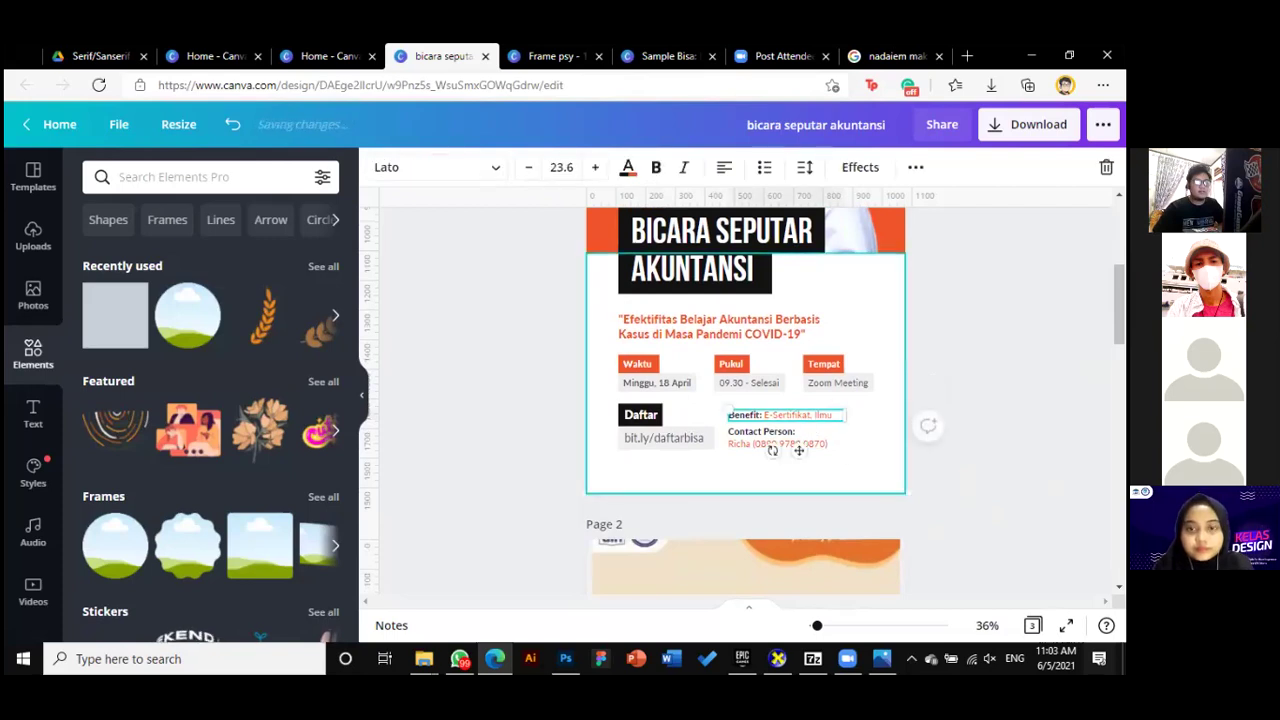
{"action": "left_click_drag", "start_coordinate": [799, 451], "coordinate": [799, 453]}
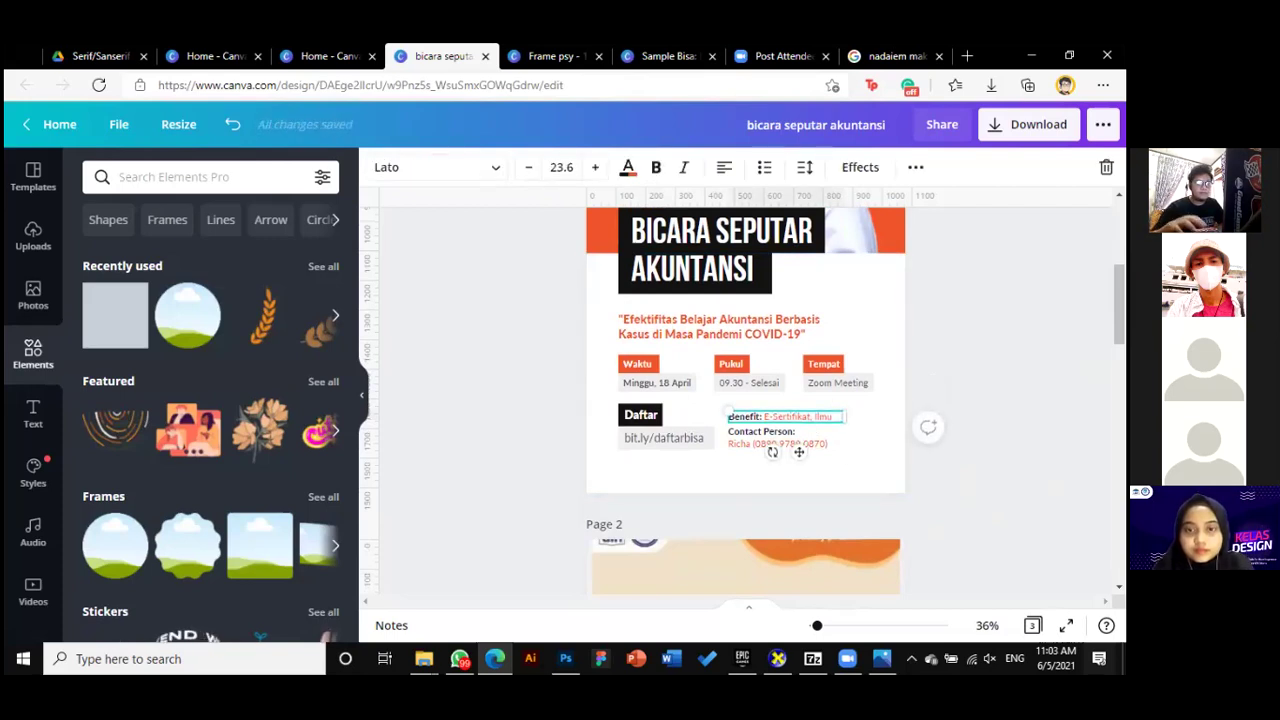
{"action": "key", "text": "Escape"}
{"action": "scroll", "coordinate": [920, 510], "scroll_direction": "up", "scroll_amount": 2}
{"action": "scroll", "coordinate": [787, 497], "scroll_direction": "down", "scroll_amount": 2}
{"action": "scroll", "coordinate": [790, 490], "scroll_direction": "down", "scroll_amount": 1}
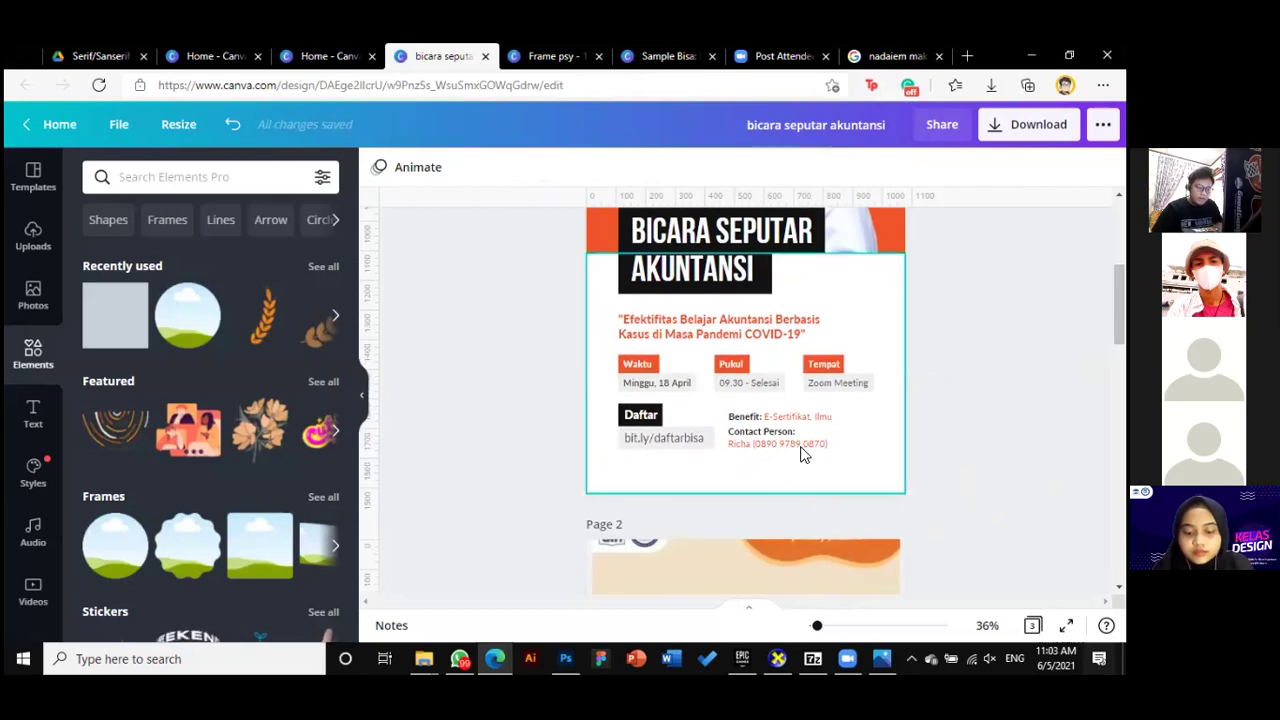
{"action": "left_click", "coordinate": [925, 411]}
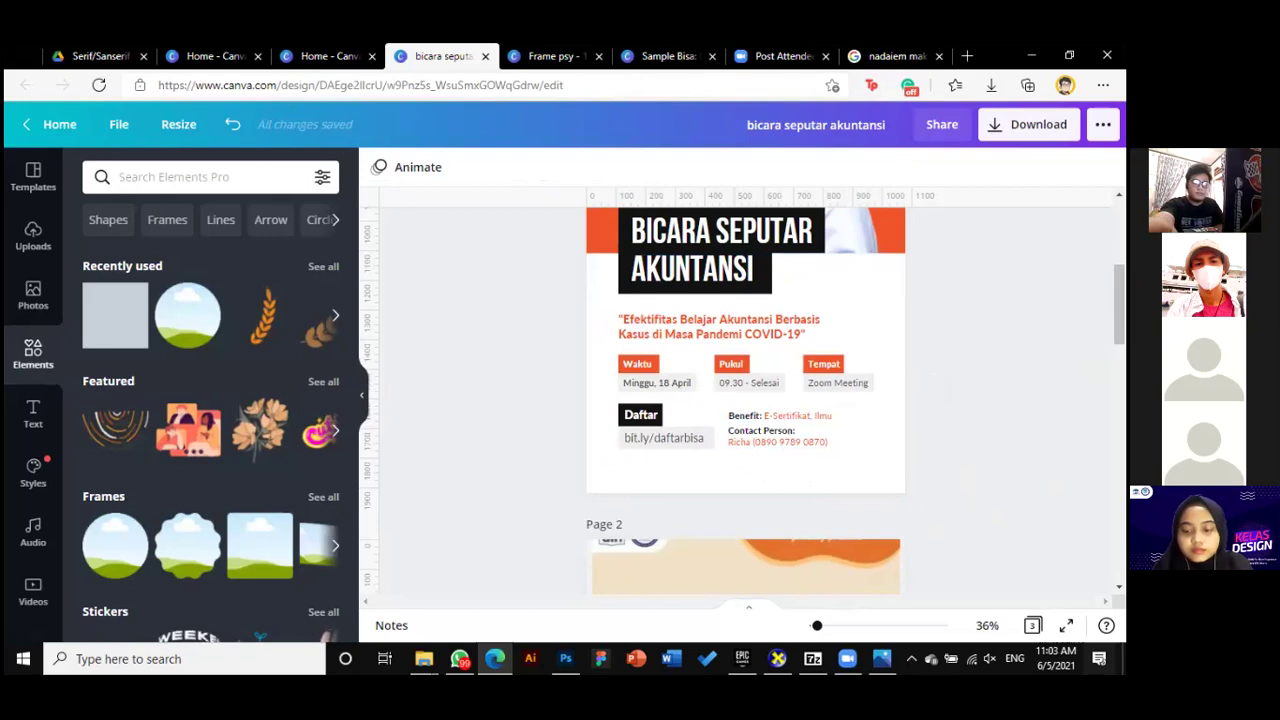
{"action": "scroll", "coordinate": [745, 400], "scroll_direction": "up", "scroll_amount": 1}
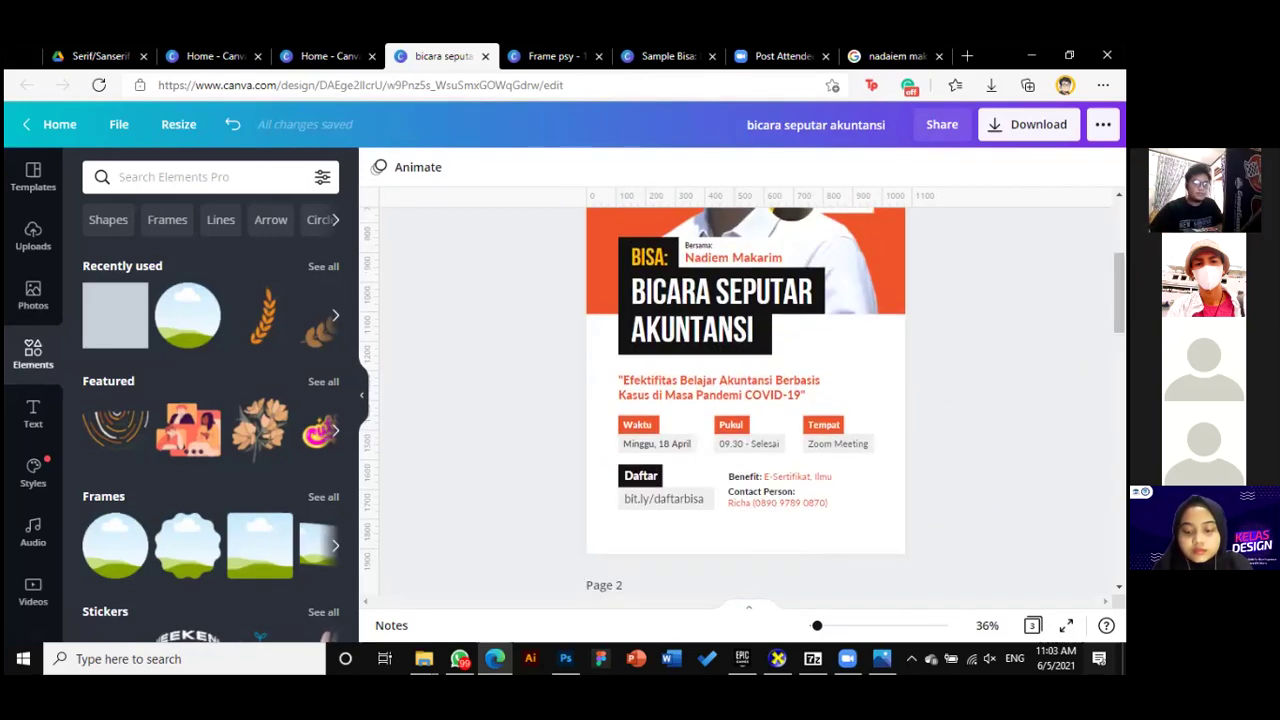
{"action": "scroll", "coordinate": [745, 400], "scroll_direction": "down", "scroll_amount": 2}
{"action": "scroll", "coordinate": [745, 400], "scroll_direction": "up", "scroll_amount": 5}
{"action": "scroll", "coordinate": [745, 400], "scroll_direction": "down", "scroll_amount": 3}
{"action": "scroll", "coordinate": [815, 371], "scroll_direction": "up", "scroll_amount": 4}
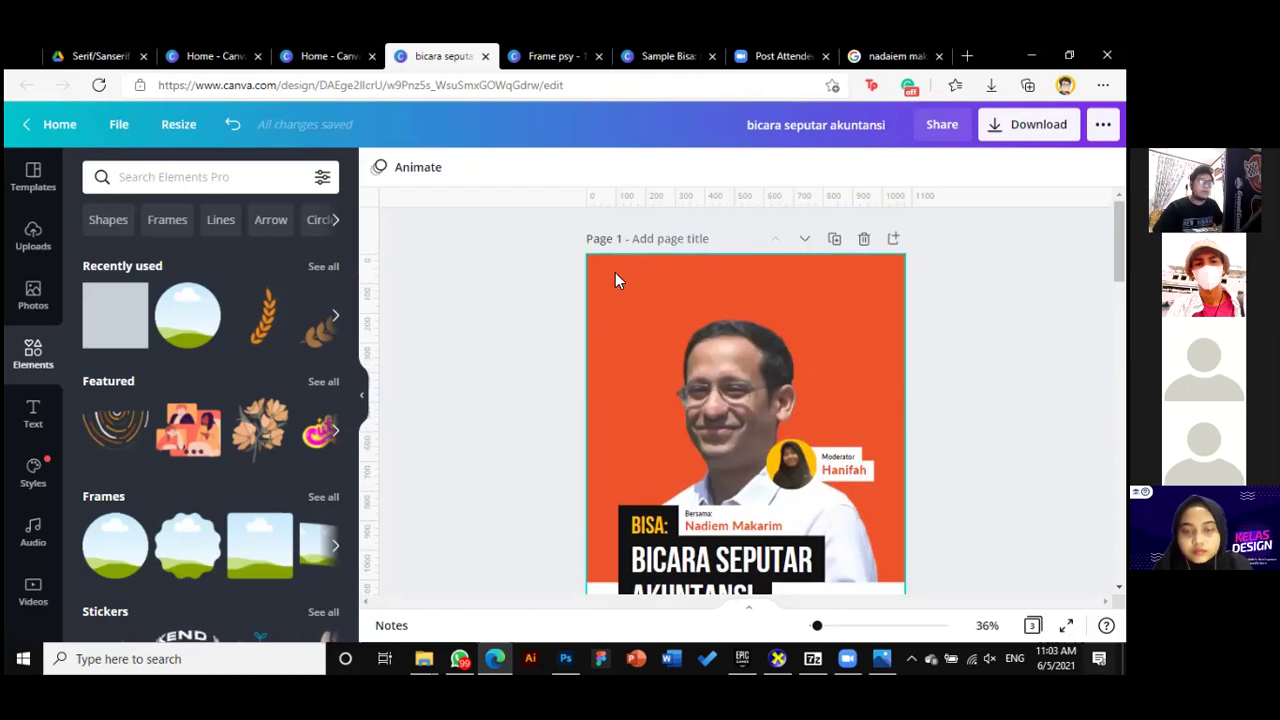
{"action": "scroll", "coordinate": [235, 420], "scroll_direction": "down", "scroll_amount": 2}
{"action": "scroll", "coordinate": [240, 414], "scroll_direction": "up", "scroll_amount": 1}
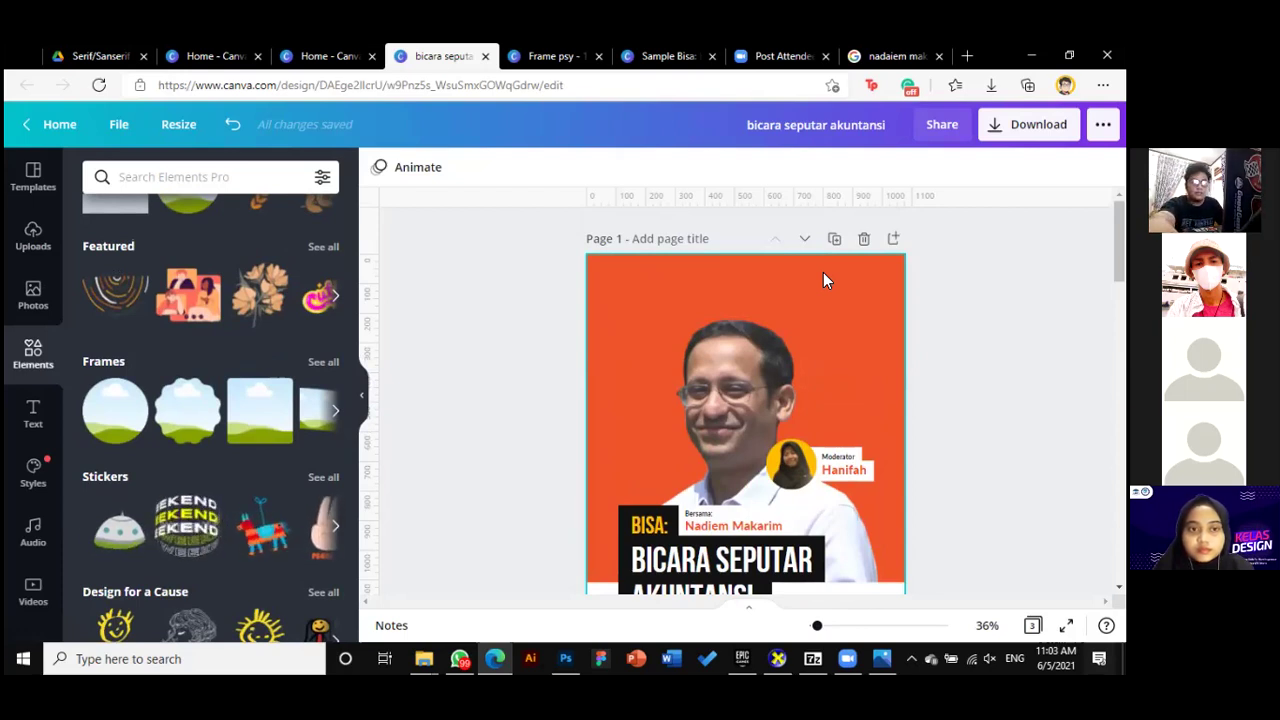
{"action": "scroll", "coordinate": [219, 470], "scroll_direction": "up", "scroll_amount": 2}
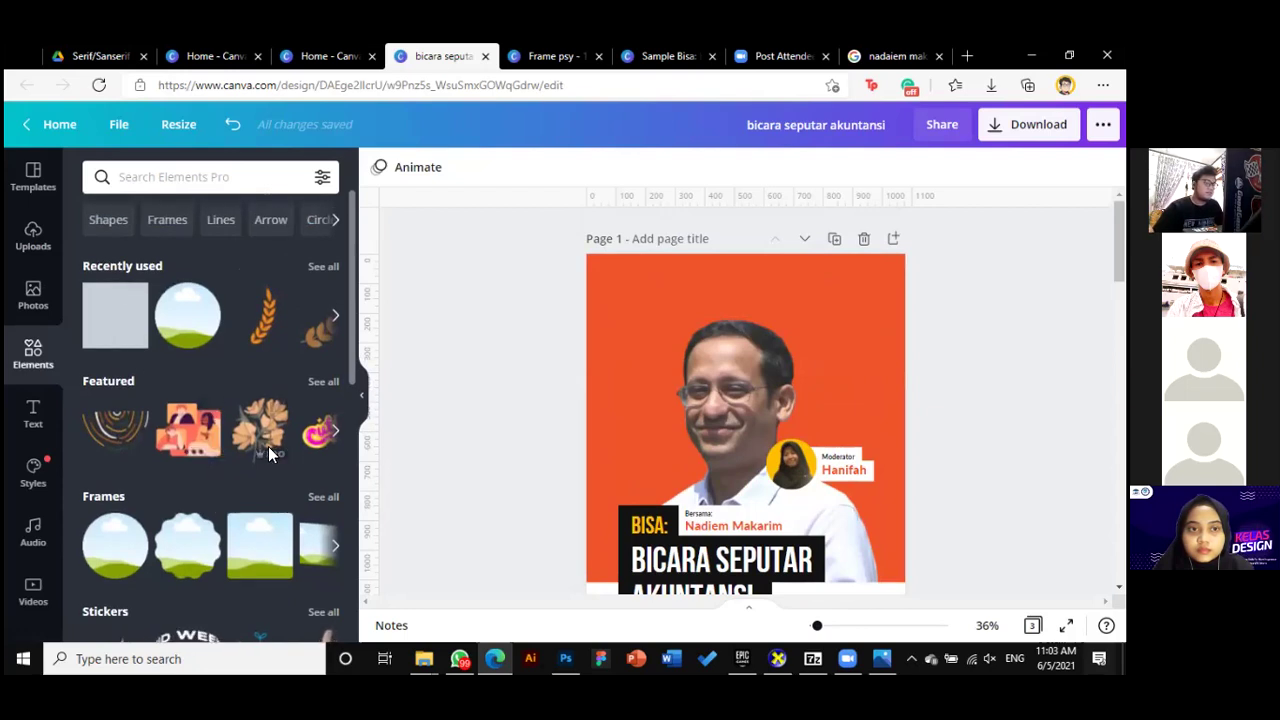
Insert the uploaded uin logo strip, place it at the top centre and shrink it
{"action": "left_click", "coordinate": [33, 237]}
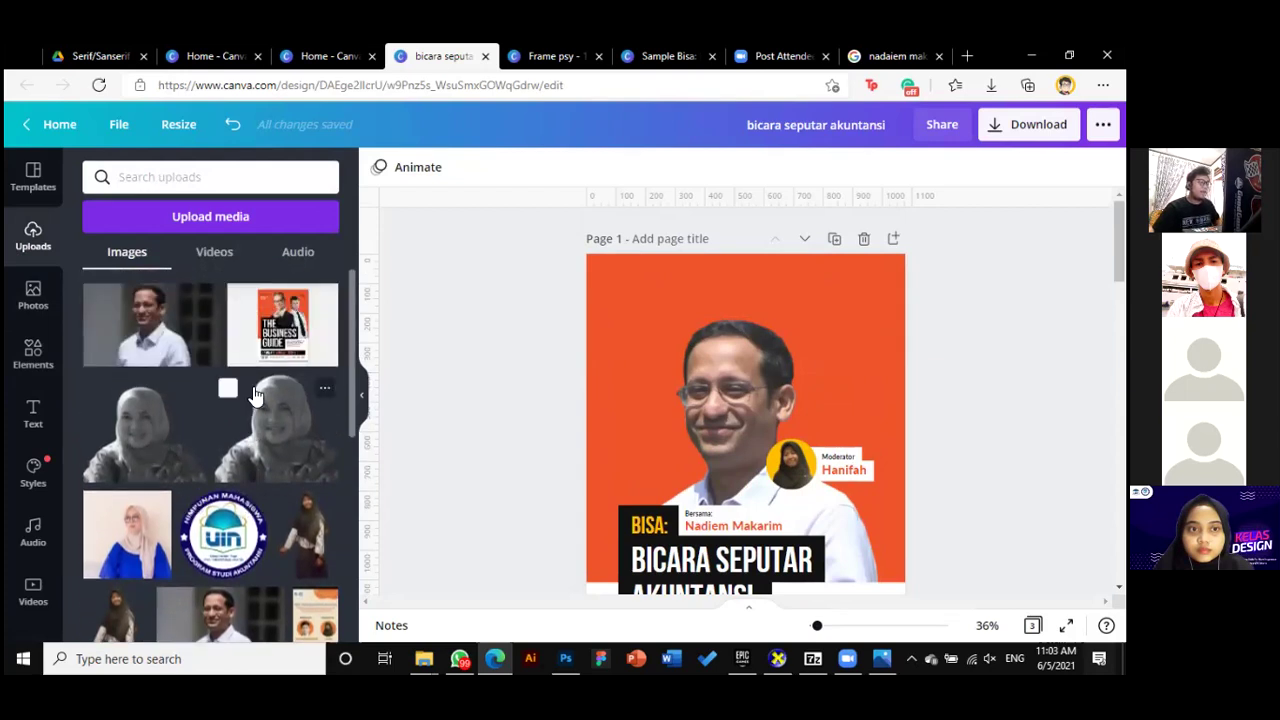
{"action": "scroll", "coordinate": [240, 390], "scroll_direction": "down", "scroll_amount": 2}
{"action": "scroll", "coordinate": [255, 396], "scroll_direction": "down", "scroll_amount": 15}
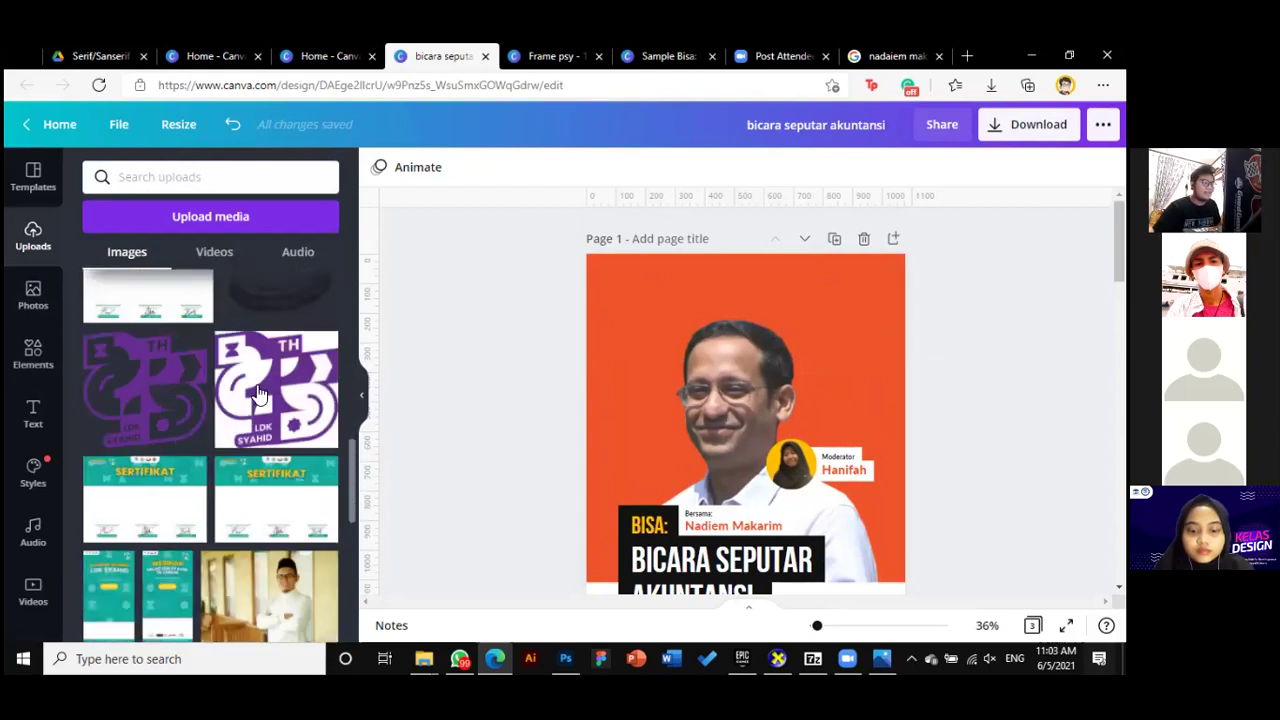
{"action": "scroll", "coordinate": [257, 385], "scroll_direction": "down", "scroll_amount": 10}
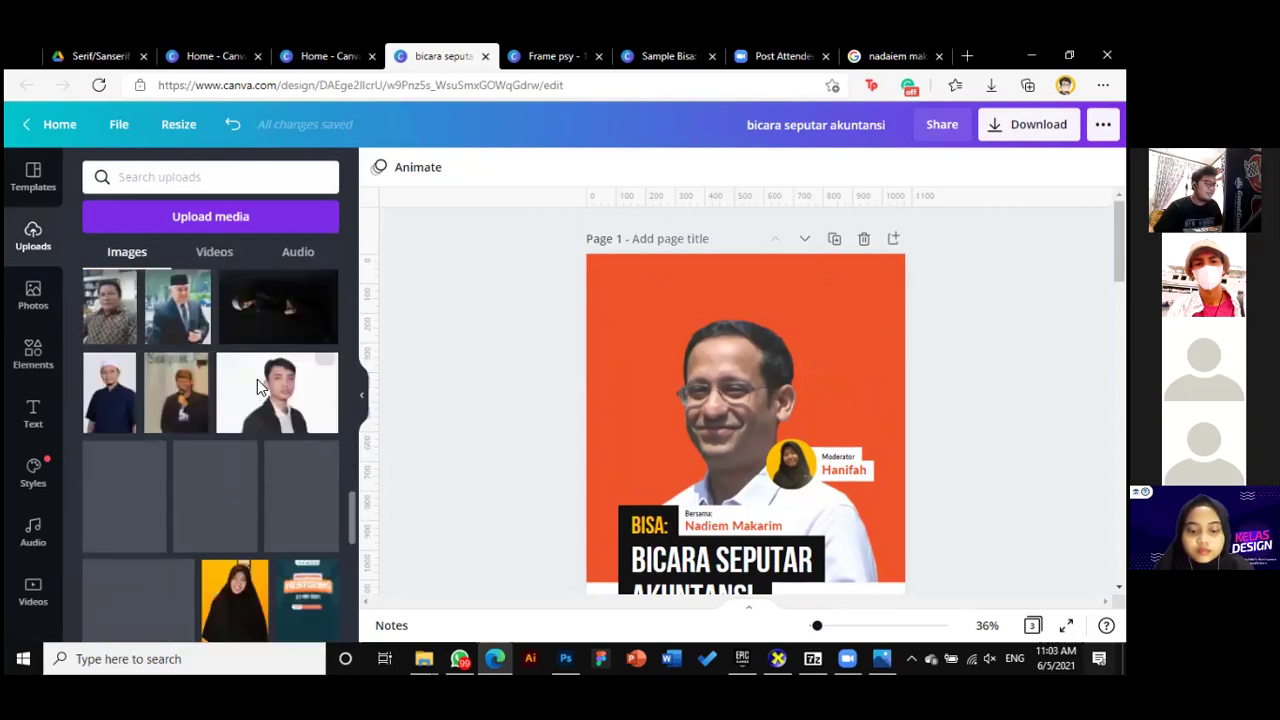
{"action": "scroll", "coordinate": [257, 385], "scroll_direction": "down", "scroll_amount": 10}
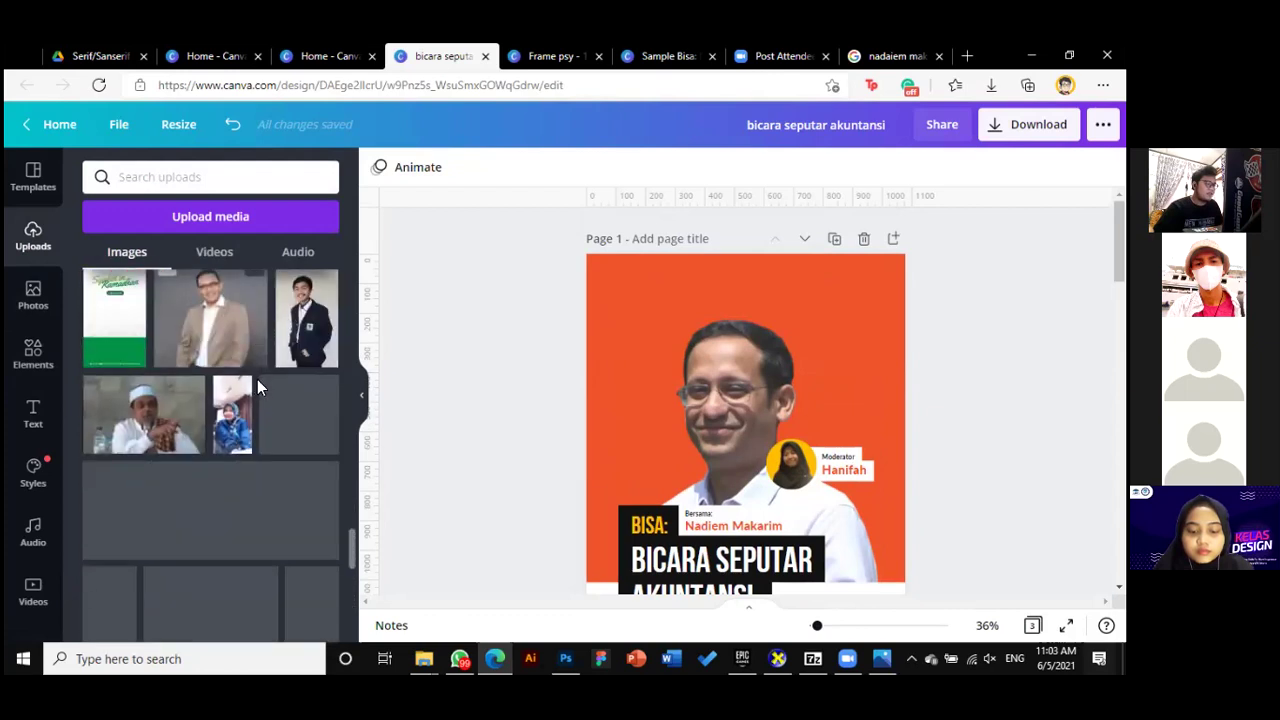
{"action": "scroll", "coordinate": [260, 388], "scroll_direction": "down", "scroll_amount": 10}
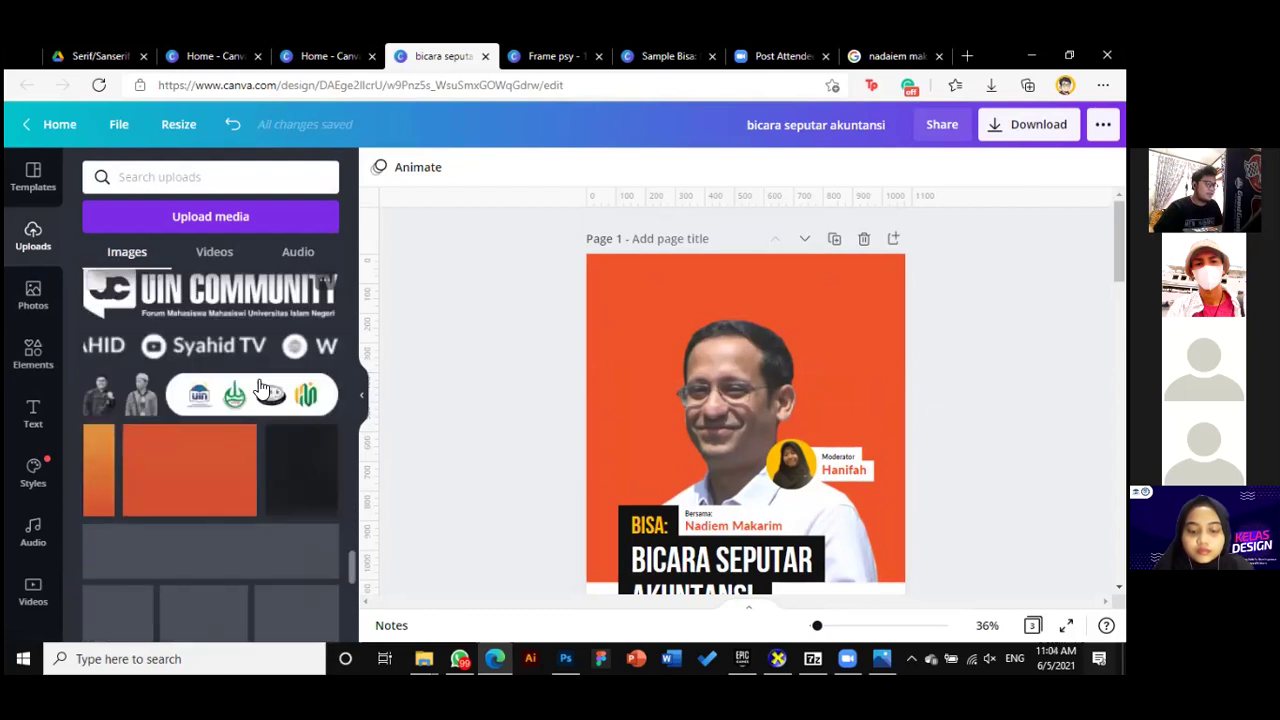
{"action": "scroll", "coordinate": [260, 388], "scroll_direction": "down", "scroll_amount": 10}
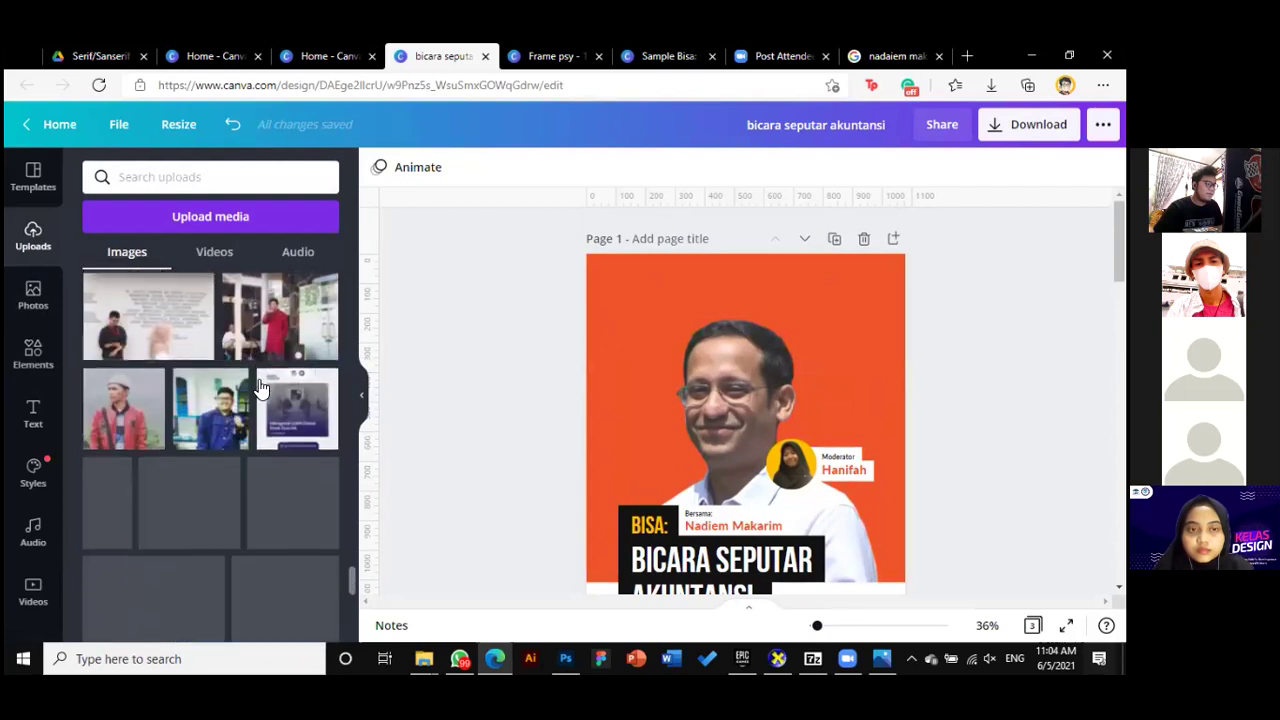
{"action": "scroll", "coordinate": [260, 388], "scroll_direction": "down", "scroll_amount": 6}
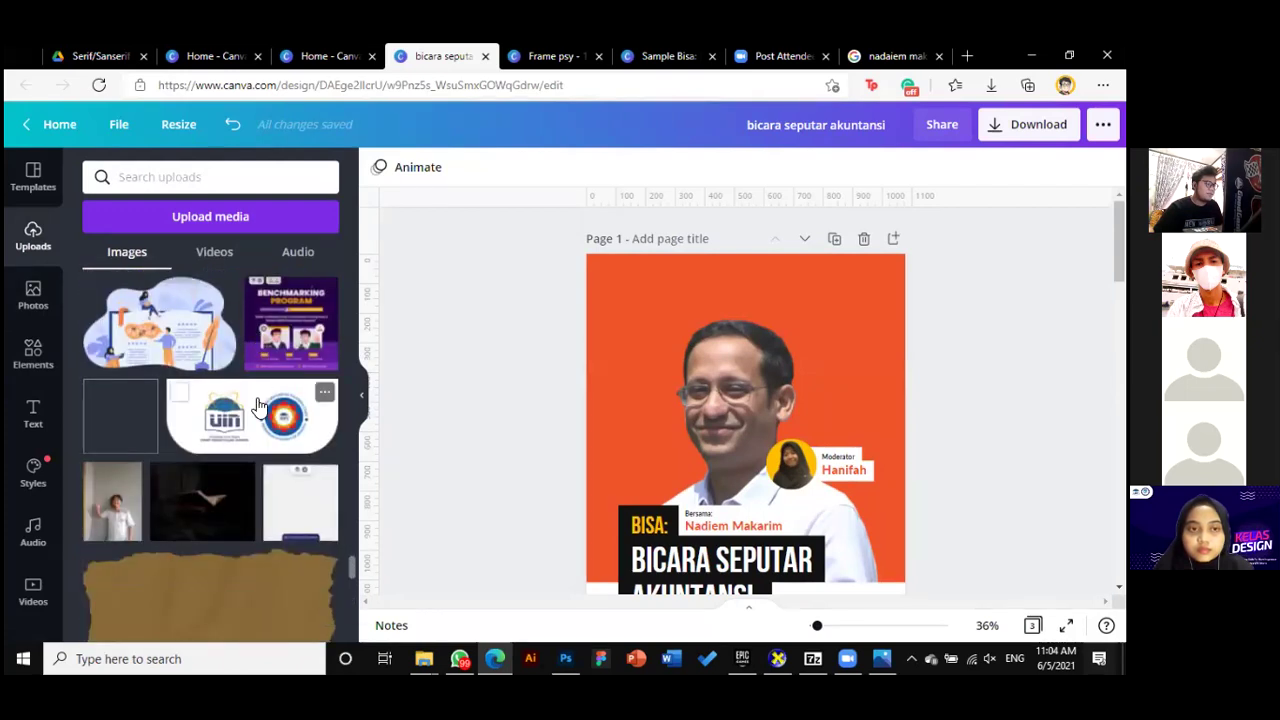
{"action": "left_click", "coordinate": [260, 400]}
{"action": "left_click_drag", "start_coordinate": [781, 540], "coordinate": [767, 305]}
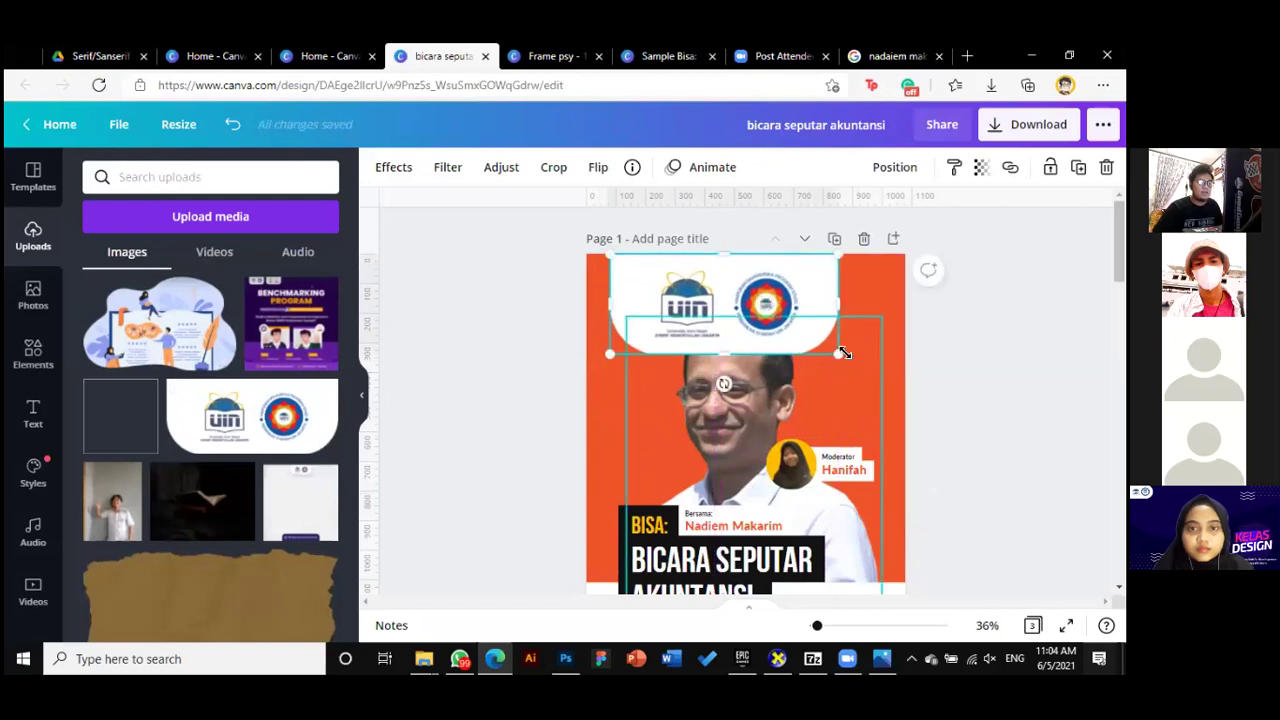
{"action": "left_click_drag", "start_coordinate": [818, 340], "coordinate": [746, 283]}
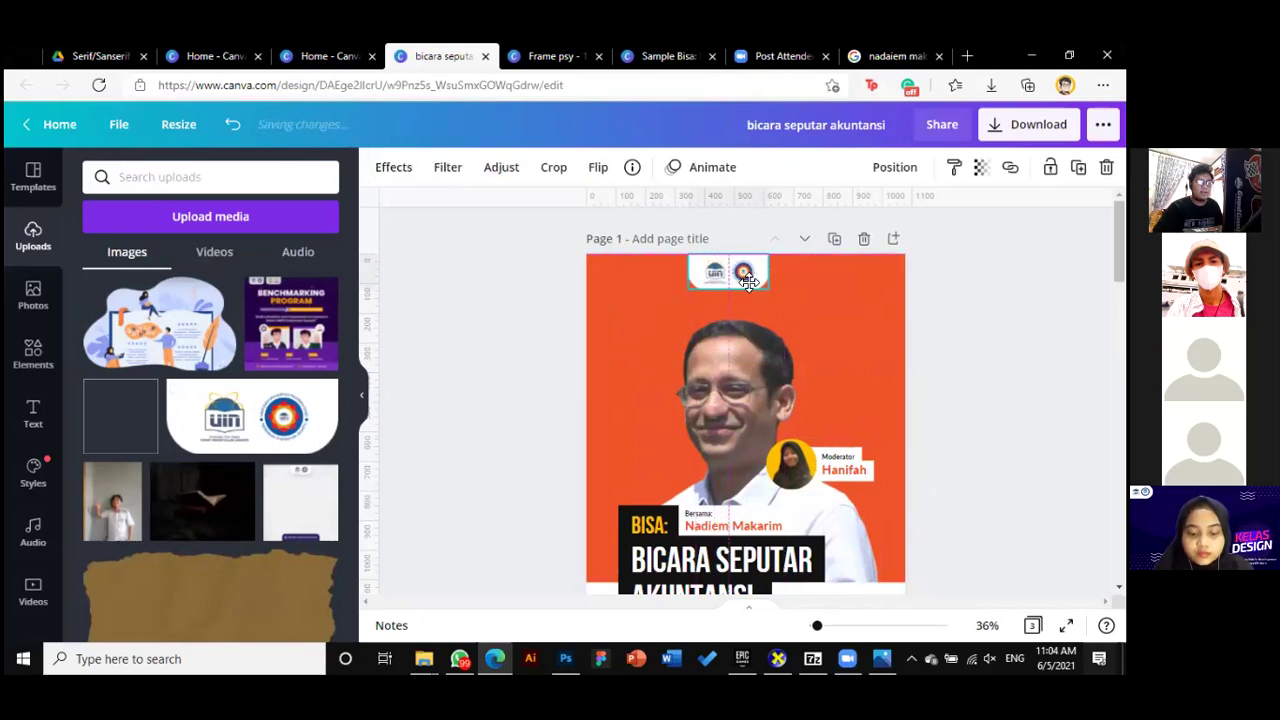
Add the round Himpunan Mahasiswa UIN badge from Uploads and move it to the page top
{"action": "left_click", "coordinate": [929, 271]}
{"action": "scroll", "coordinate": [251, 391], "scroll_direction": "down", "scroll_amount": 5}
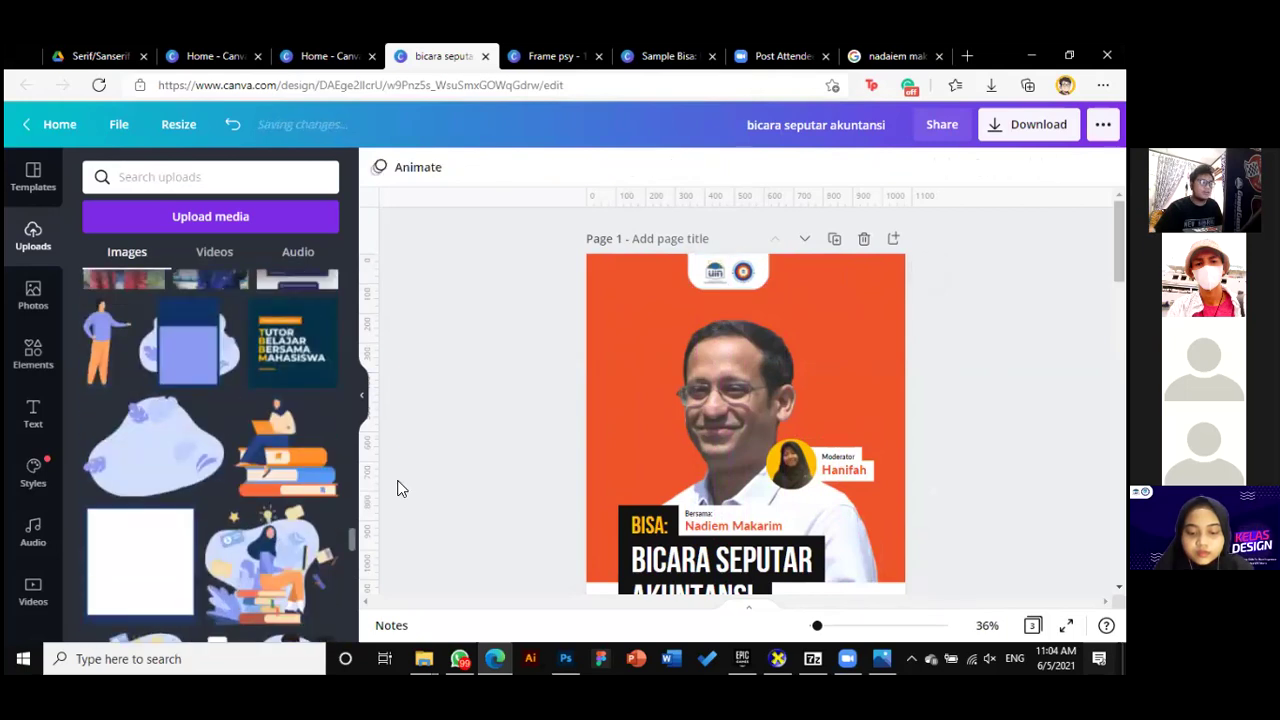
{"action": "left_click_drag", "start_coordinate": [347, 525], "coordinate": [353, 268]}
{"action": "left_click", "coordinate": [232, 527]}
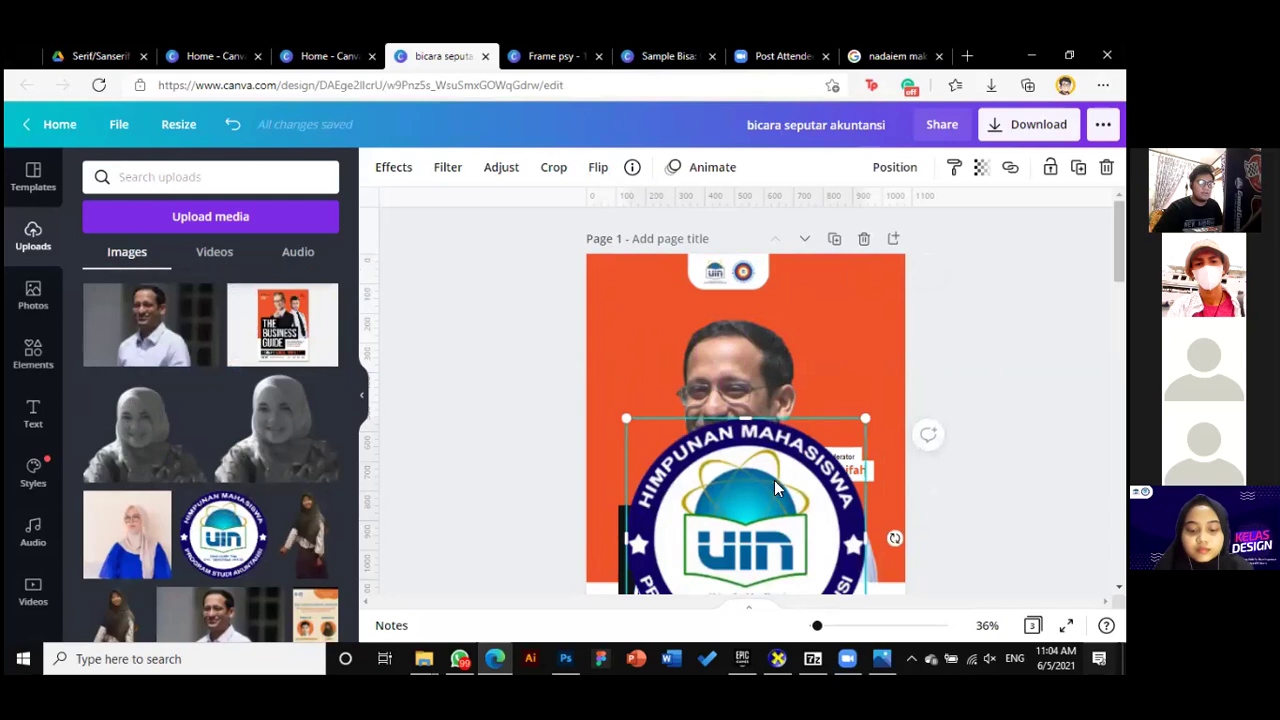
{"action": "left_click_drag", "start_coordinate": [769, 325], "coordinate": [790, 100]}
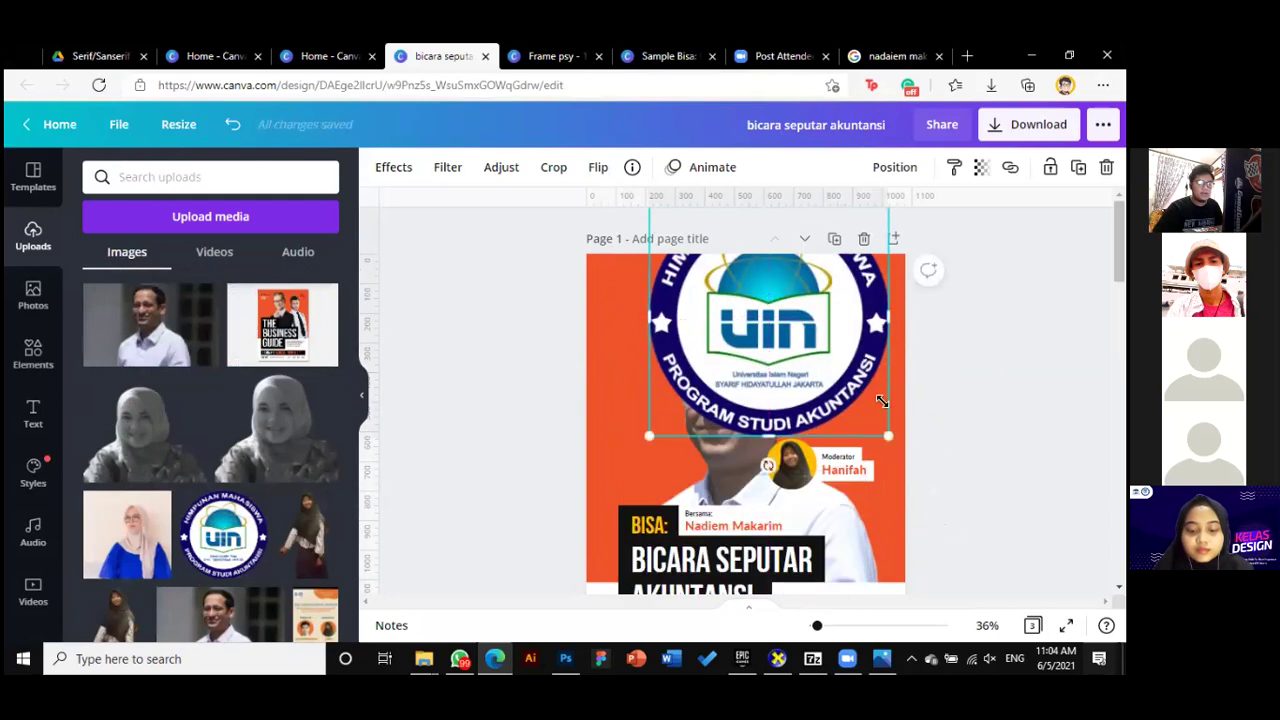
Shrink the badge to logo size and place it on the right side of the logo strip
{"action": "left_click_drag", "start_coordinate": [891, 423], "coordinate": [724, 287]}
{"action": "left_click_drag", "start_coordinate": [817, 625], "coordinate": [831, 625]}
{"action": "scroll", "coordinate": [797, 482], "scroll_direction": "up", "scroll_amount": 3}
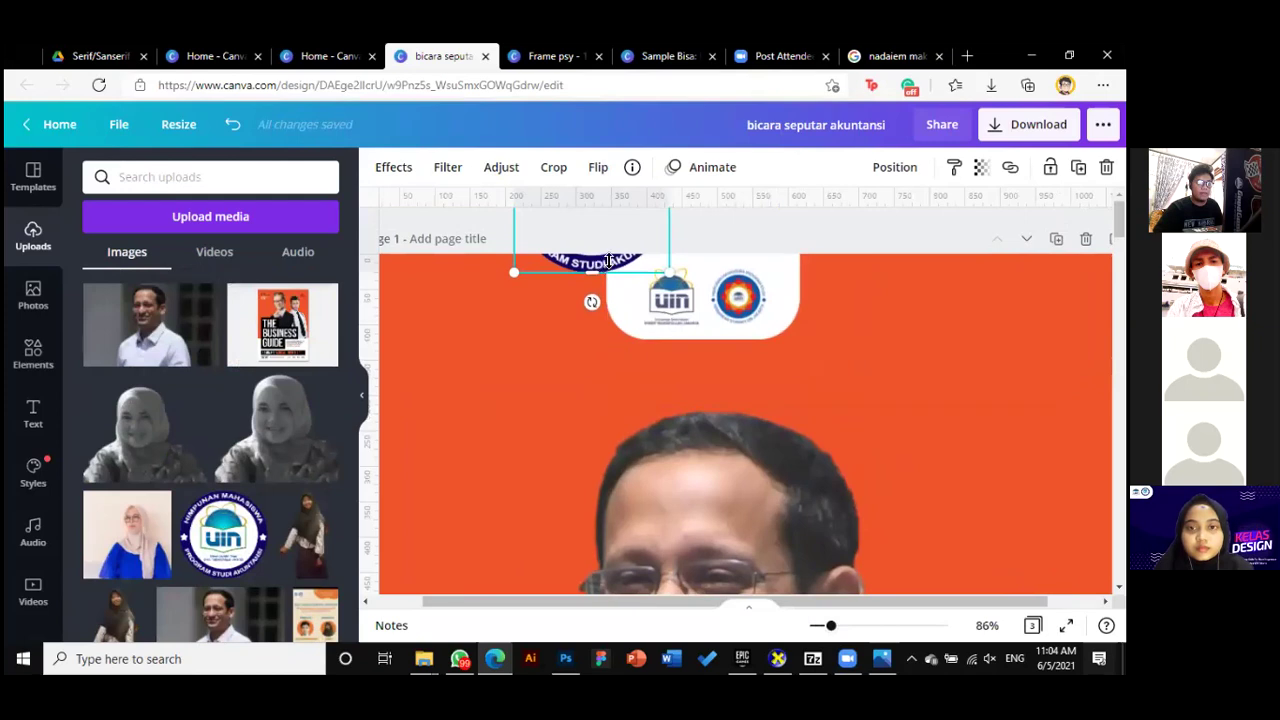
{"action": "left_click_drag", "start_coordinate": [617, 235], "coordinate": [736, 298]}
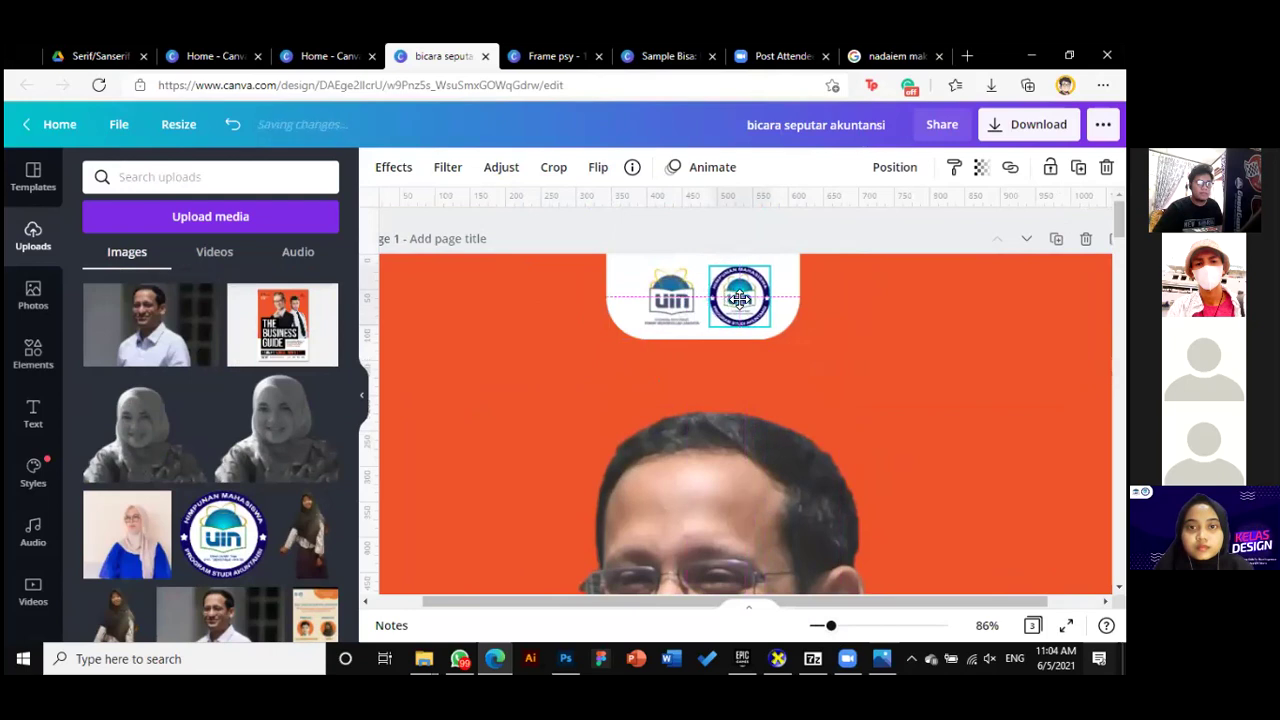
{"action": "left_click", "coordinate": [915, 478]}
{"action": "left_click_drag", "start_coordinate": [821, 624], "coordinate": [814, 625]}
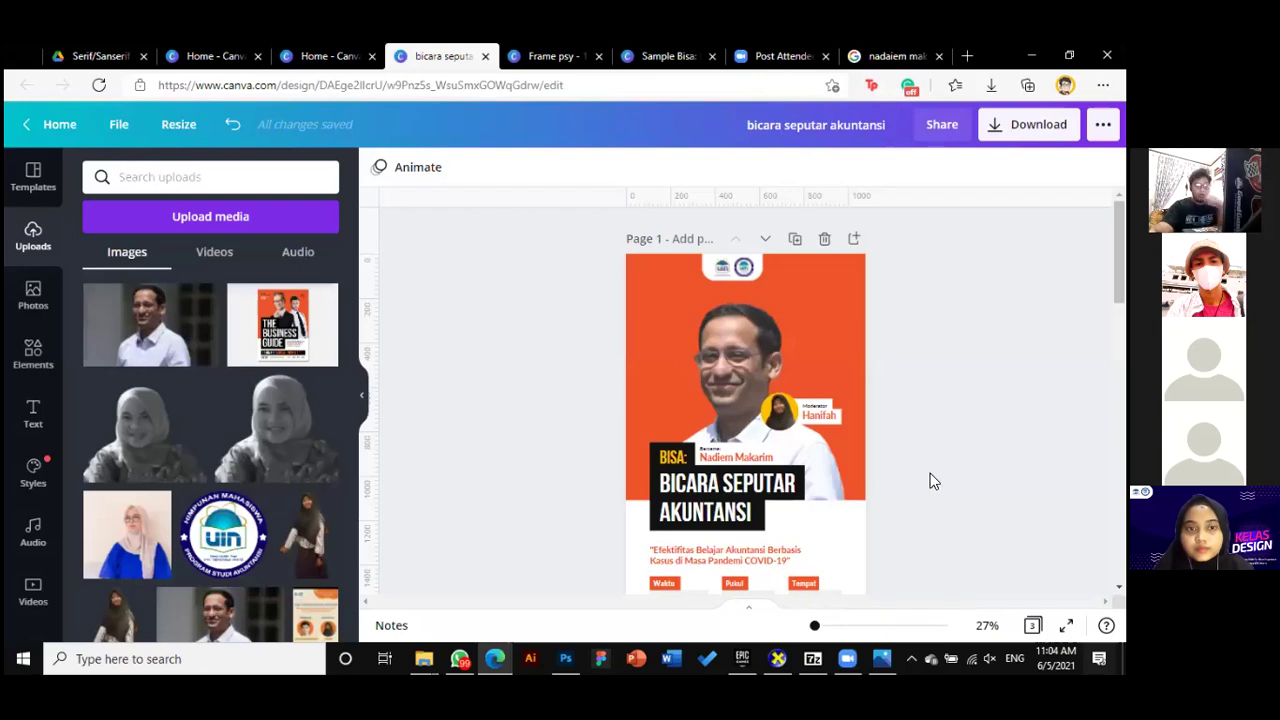
Make the speaker photo slightly smaller from its top-right handle and realign it
{"action": "left_click", "coordinate": [727, 360]}
{"action": "left_click_drag", "start_coordinate": [833, 303], "coordinate": [844, 313]}
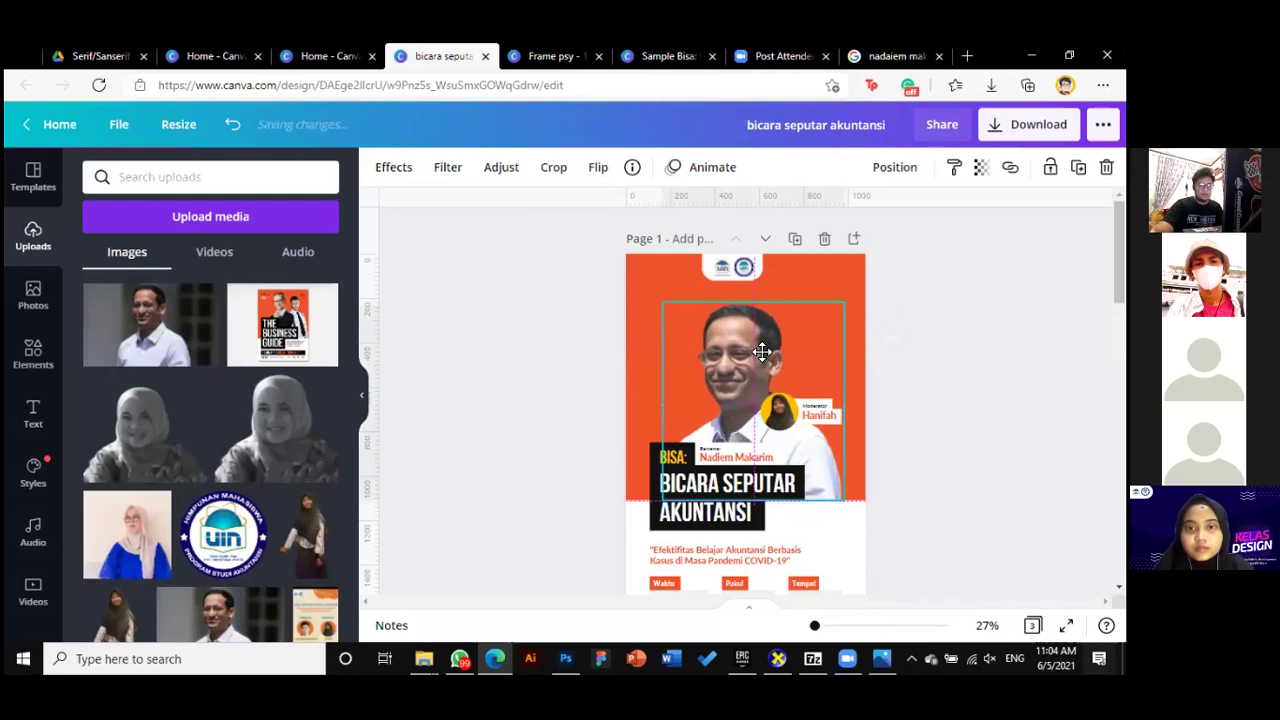
{"action": "left_click_drag", "start_coordinate": [762, 355], "coordinate": [760, 355]}
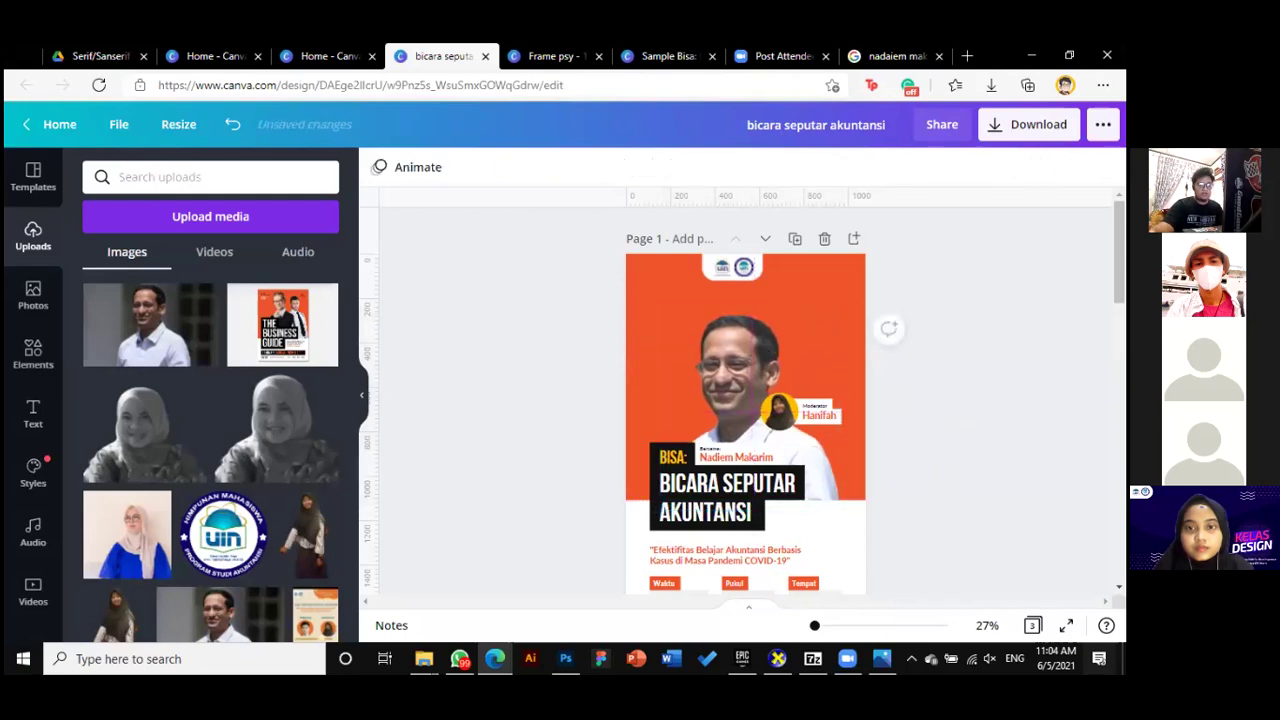
Place a copy of the Efektifitas theme text box just below the top logos
{"action": "scroll", "coordinate": [800, 497], "scroll_direction": "down", "scroll_amount": 1}
{"action": "left_click", "coordinate": [800, 497]}
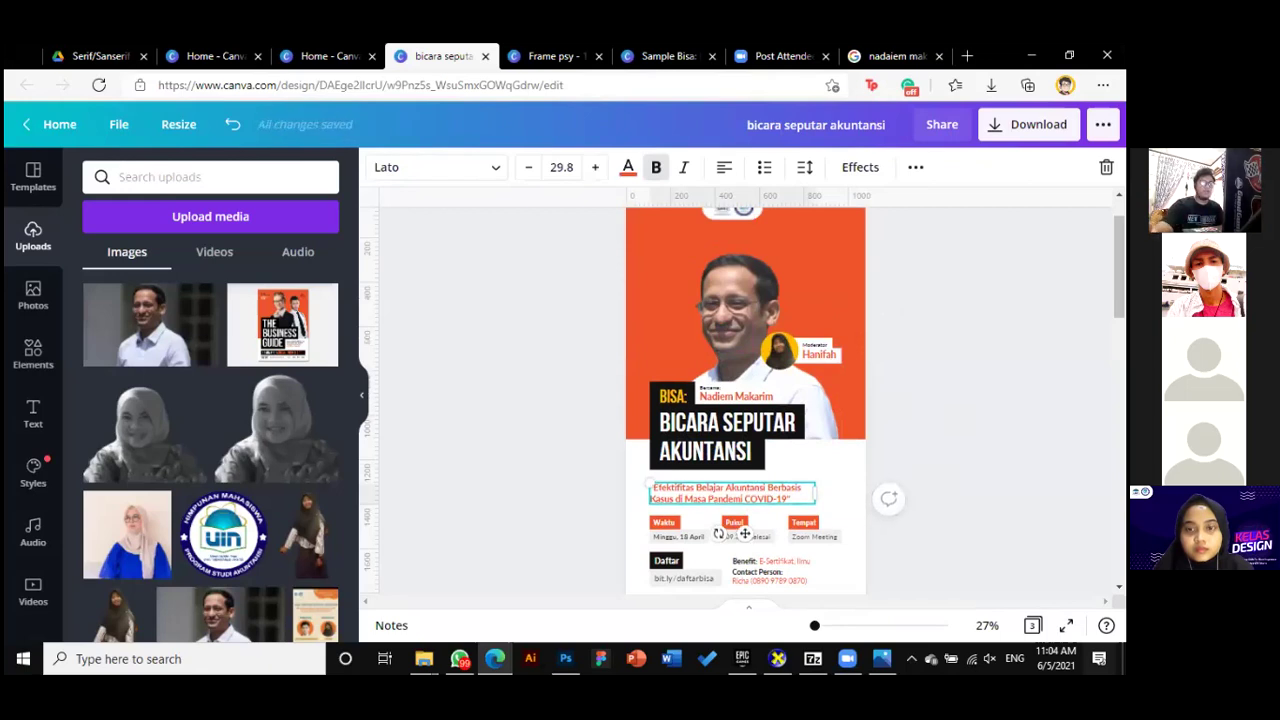
{"action": "scroll", "coordinate": [922, 510], "scroll_direction": "up", "scroll_amount": 1}
{"action": "left_click_drag", "start_coordinate": [748, 438], "coordinate": [751, 301]}
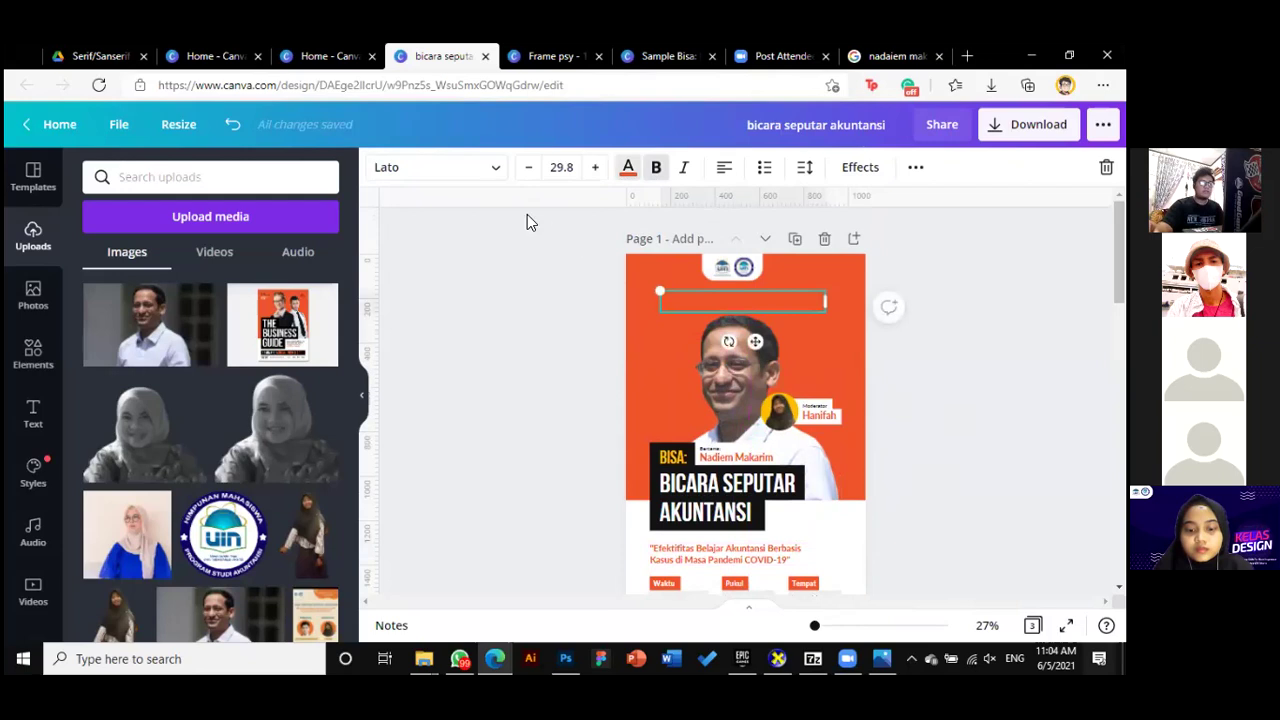
Make the copied text white, centred and bold, and retype it as 'HMPS AKUNTANSI UINJKT'
{"action": "left_click", "coordinate": [108, 294]}
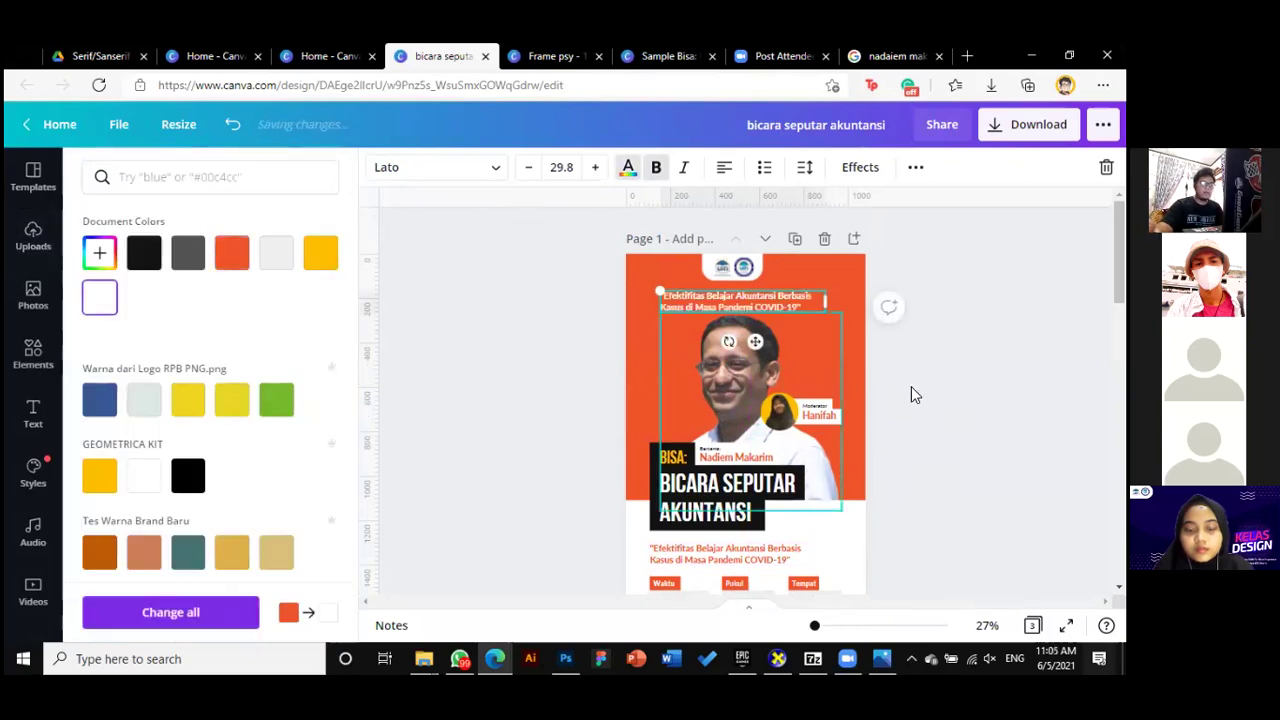
{"action": "left_click", "coordinate": [722, 168]}
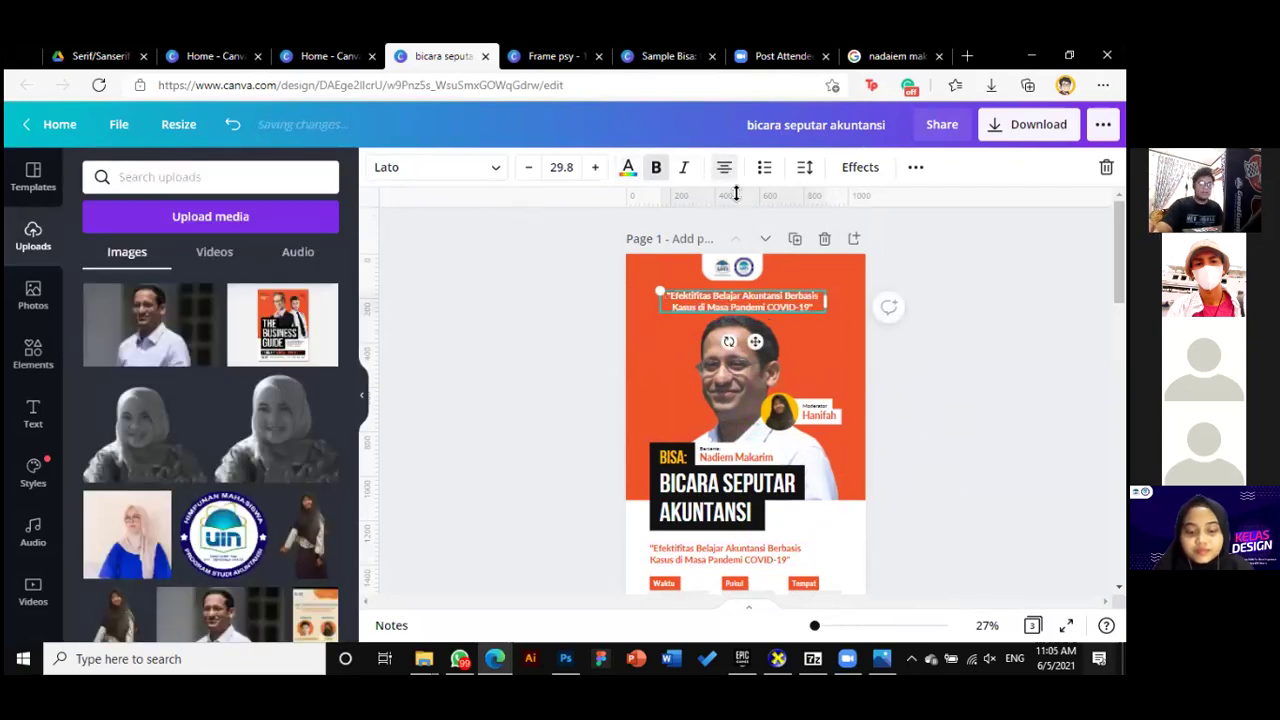
{"action": "left_click_drag", "start_coordinate": [816, 628], "coordinate": [818, 626]}
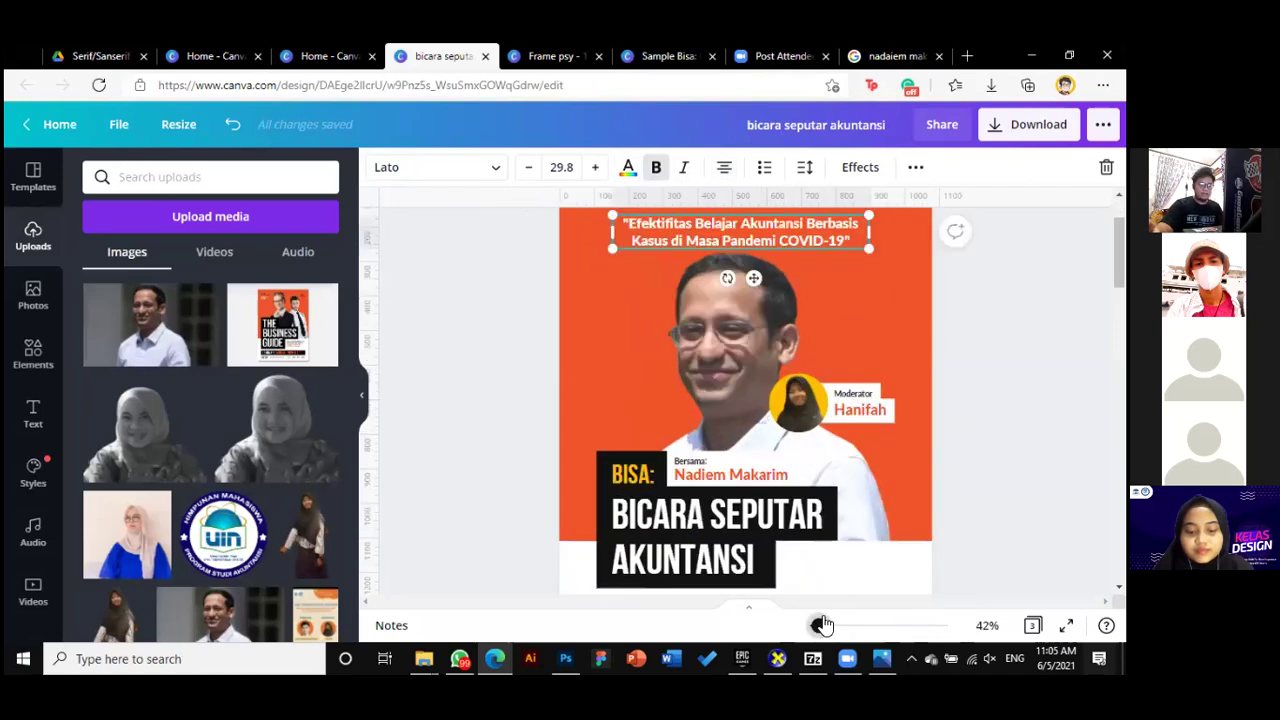
{"action": "key", "text": "ctrl+a"}
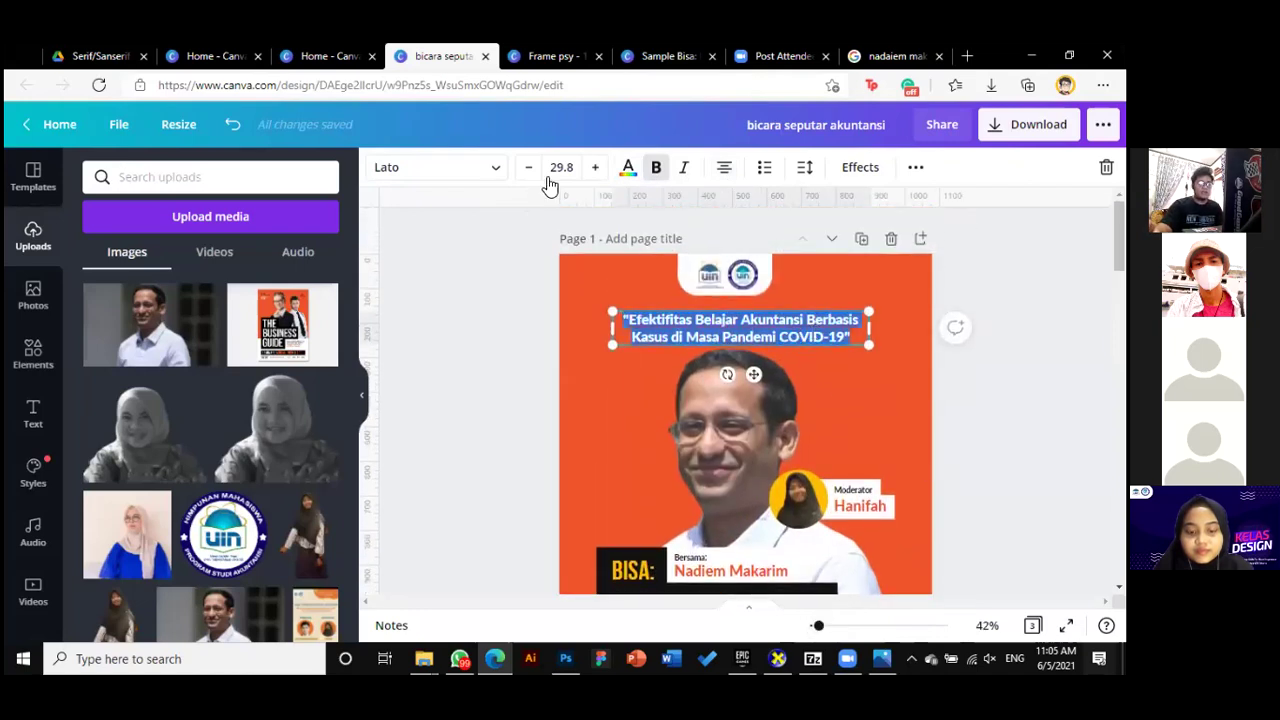
{"action": "left_click", "coordinate": [657, 168]}
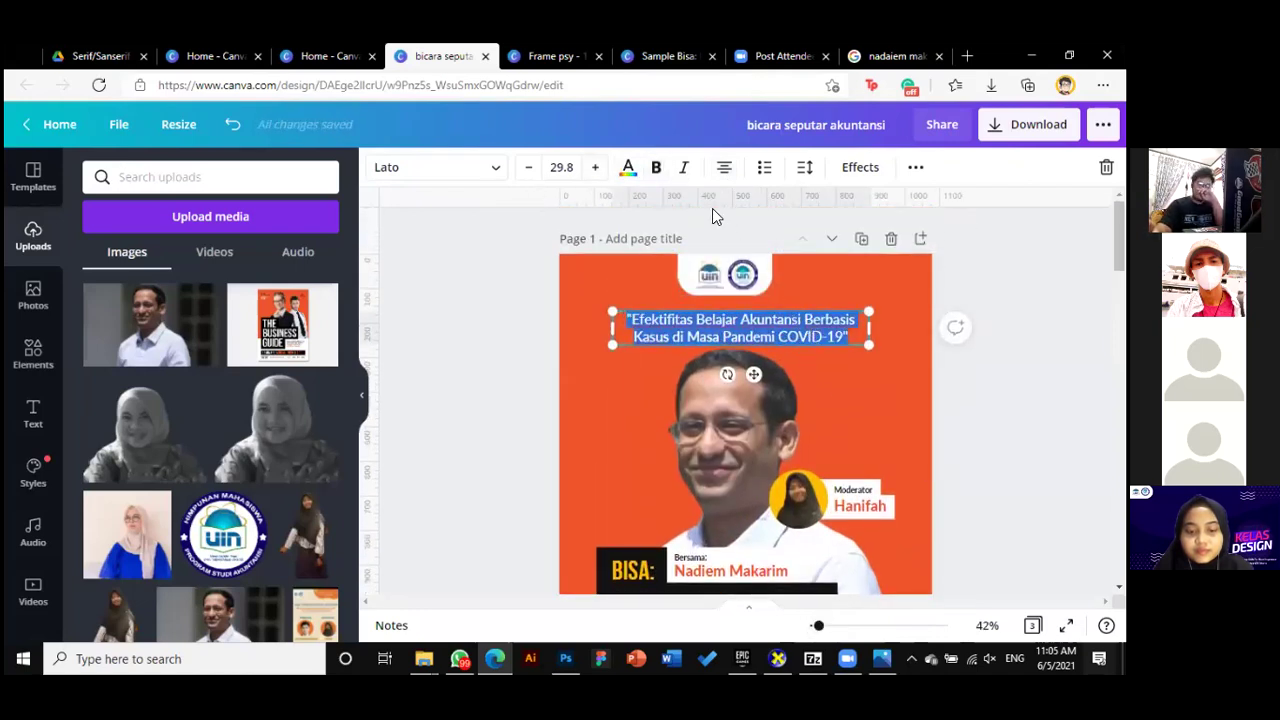
{"action": "left_click", "coordinate": [657, 170]}
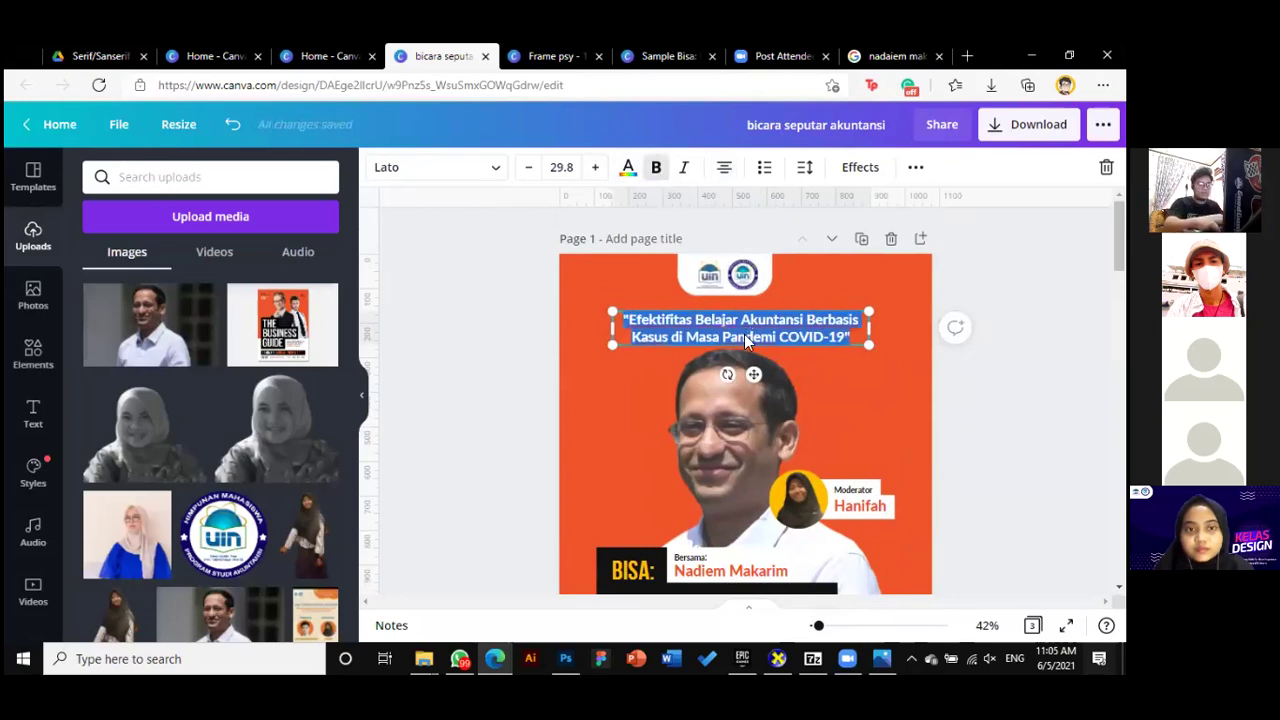
{"action": "type", "text": "HMPS AKUNTANSI UINJKT"}
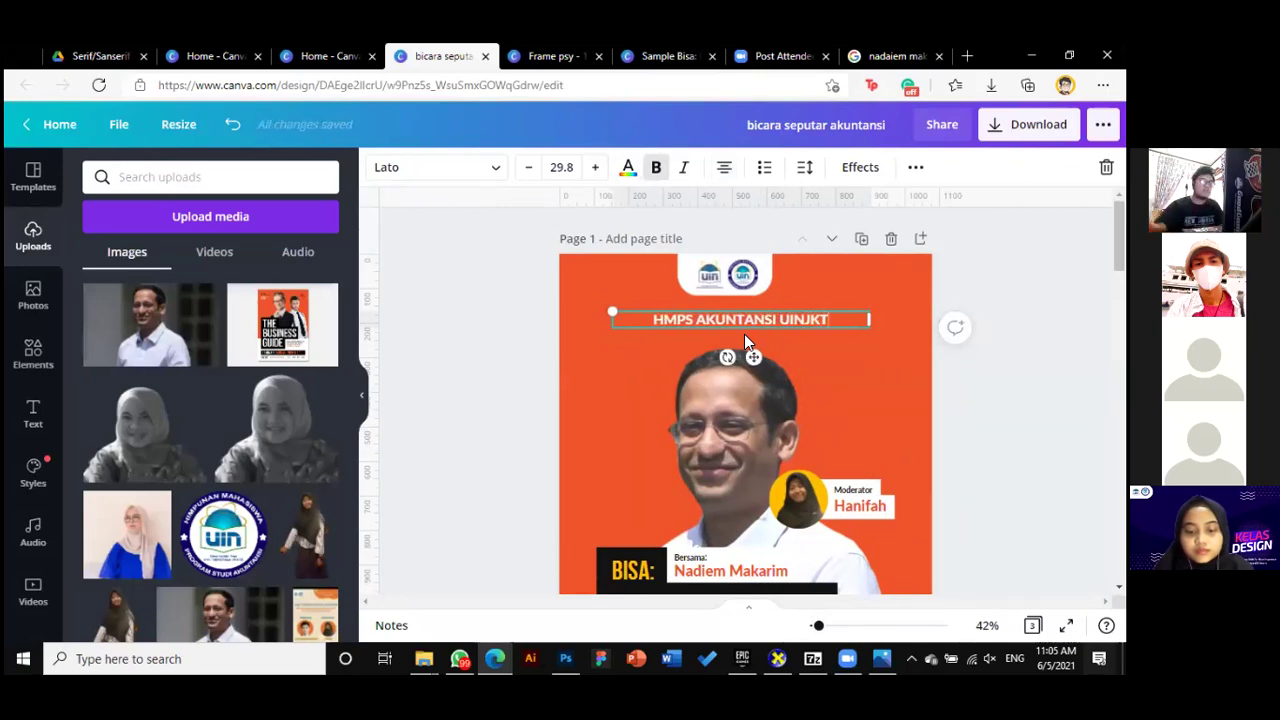
{"action": "left_click", "coordinate": [898, 340]}
Resize the HMPS AKUNTANSI UINJKT heading to font size 22.6 using its corner handle
{"action": "left_click", "coordinate": [817, 324]}
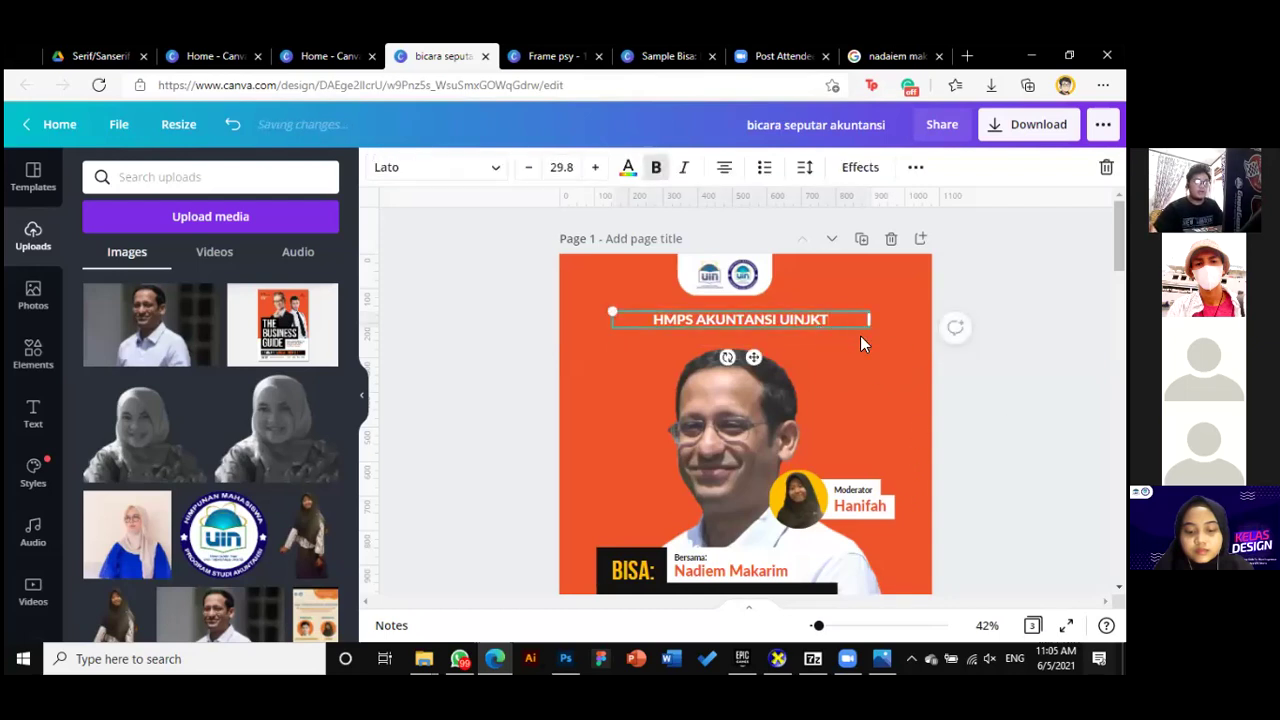
{"action": "left_click_drag", "start_coordinate": [869, 328], "coordinate": [826, 323]}
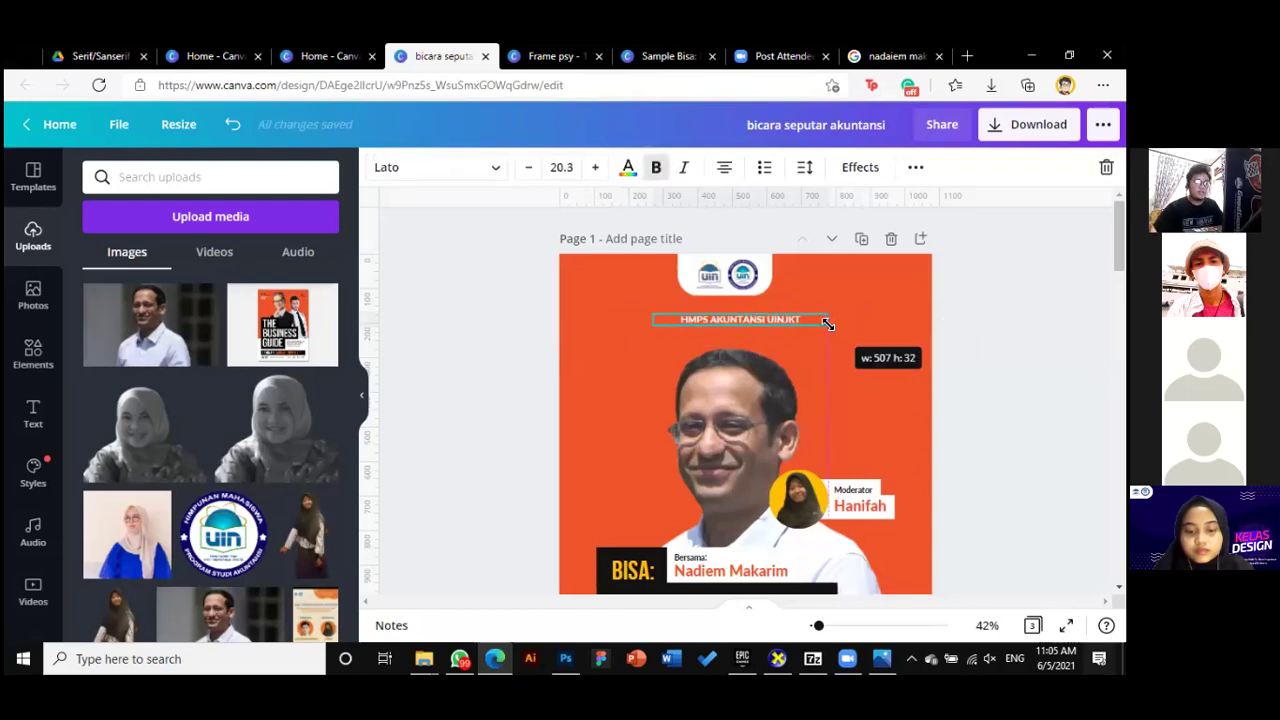
{"action": "left_click_drag", "start_coordinate": [823, 323], "coordinate": [838, 321]}
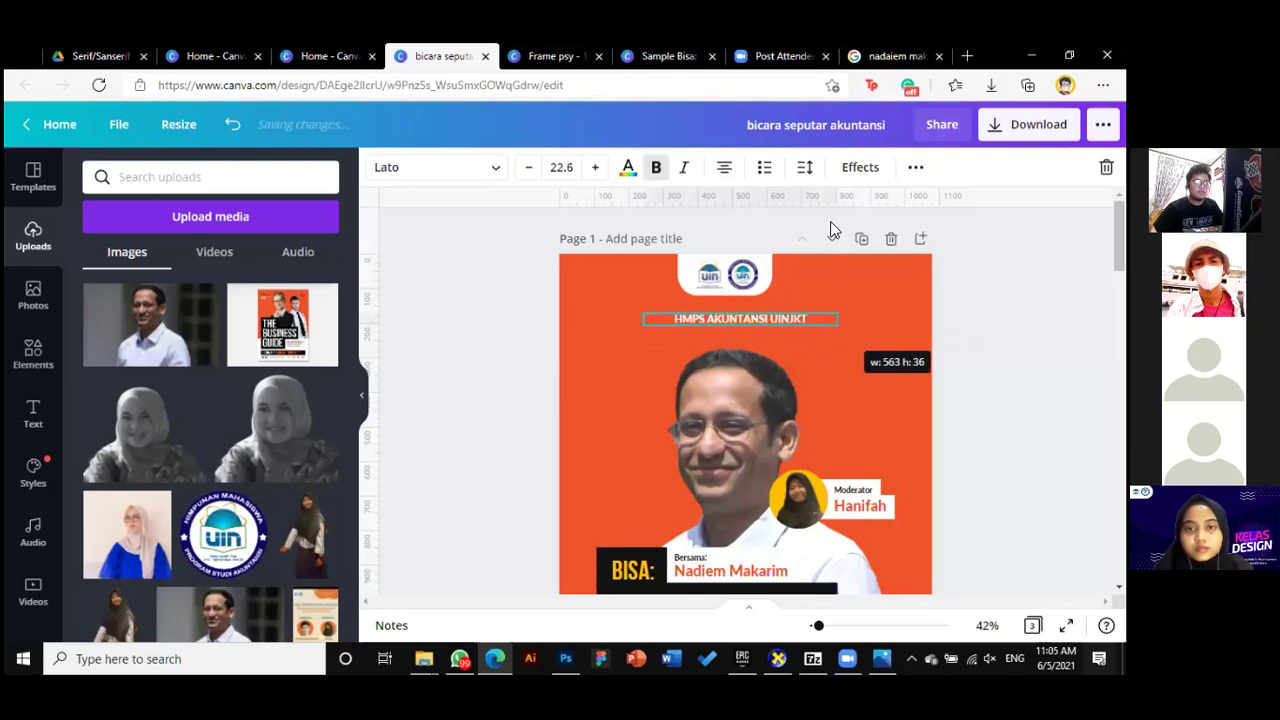
Increase the heading's letter spacing and widen its box so it fits on one line
{"action": "left_click", "coordinate": [805, 170]}
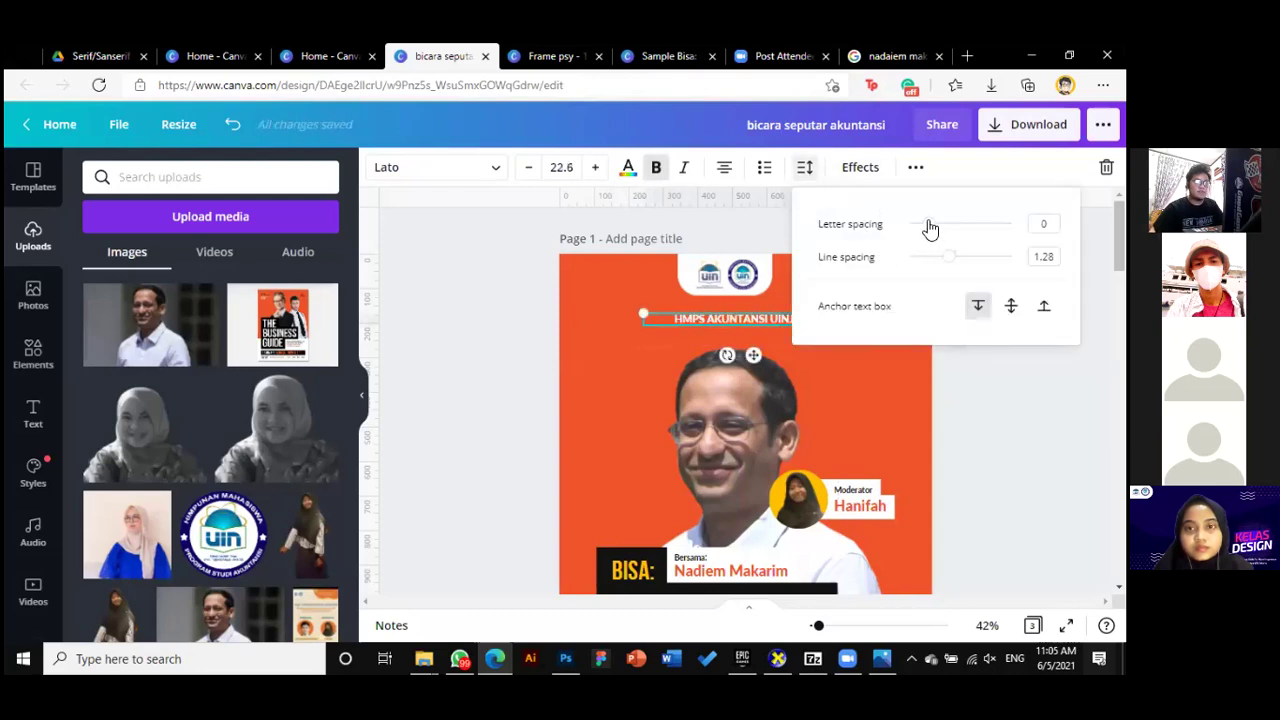
{"action": "left_click_drag", "start_coordinate": [930, 228], "coordinate": [970, 224]}
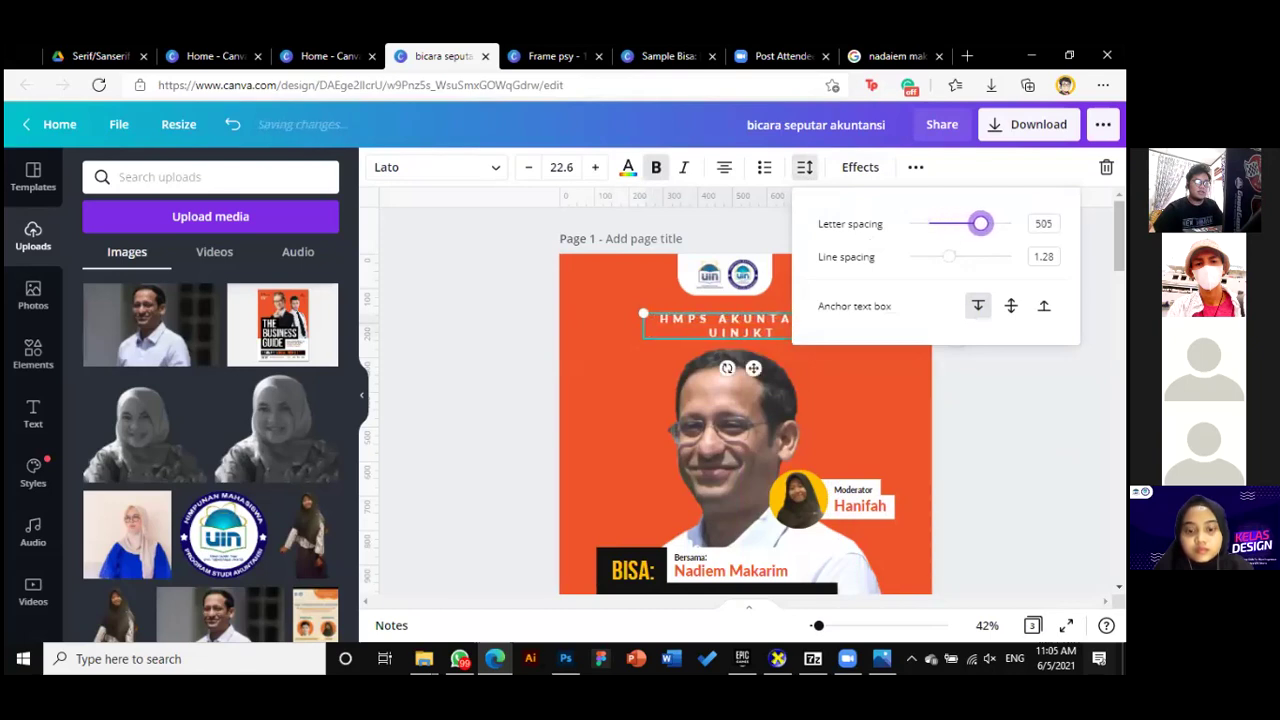
{"action": "left_click", "coordinate": [838, 327]}
{"action": "left_click_drag", "start_coordinate": [866, 326], "coordinate": [872, 327]}
{"action": "key", "text": "Escape"}
{"action": "scroll", "coordinate": [909, 306], "scroll_direction": "down", "scroll_amount": 1}
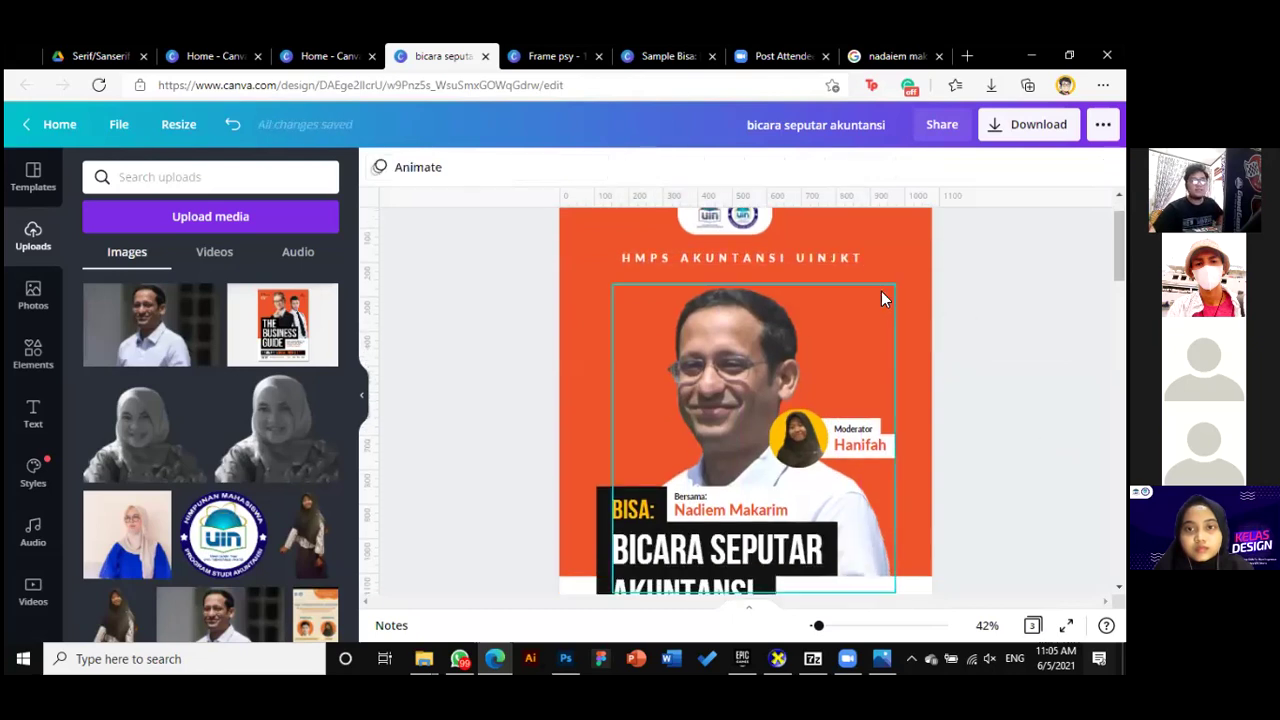
{"action": "scroll", "coordinate": [813, 332], "scroll_direction": "up", "scroll_amount": 1}
{"action": "left_click", "coordinate": [813, 332]}
{"action": "left_click_drag", "start_coordinate": [813, 330], "coordinate": [814, 329]}
Group the two top logos and centre the logo group and heading on the page
{"action": "left_click", "coordinate": [709, 274]}
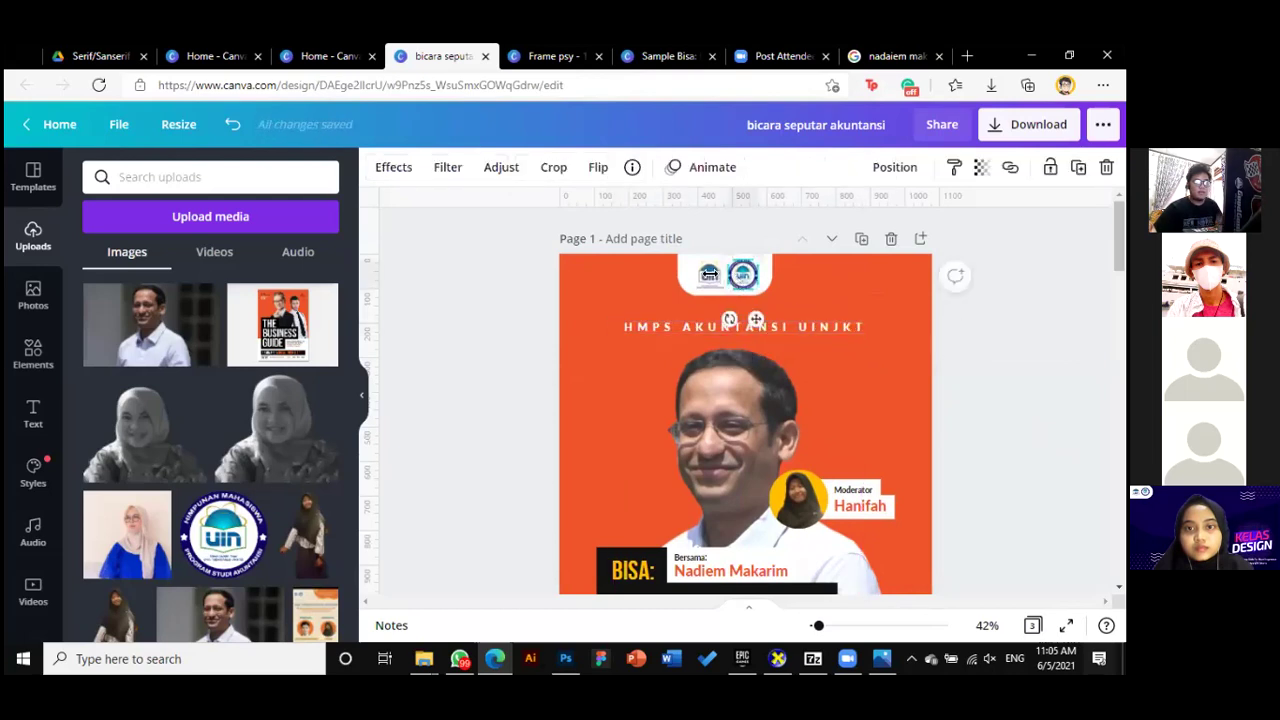
{"action": "left_click", "coordinate": [696, 285], "text": "shift"}
{"action": "key", "text": "ctrl+g"}
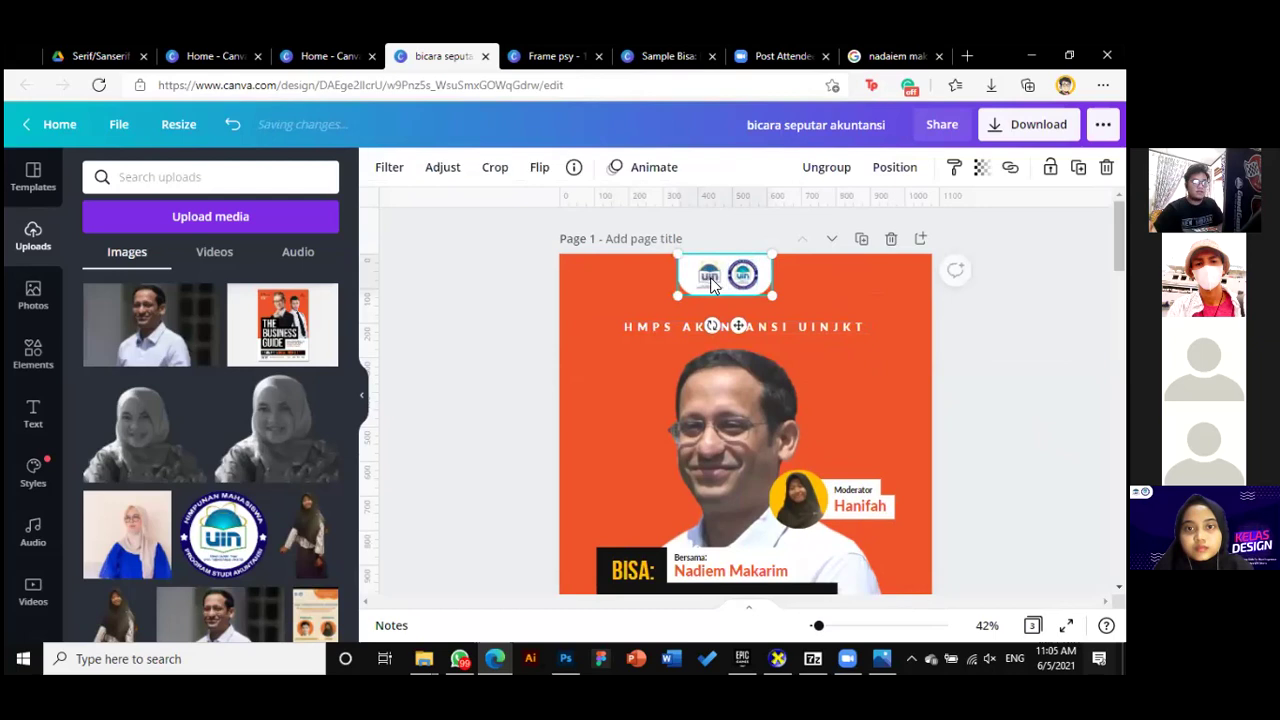
{"action": "left_click_drag", "start_coordinate": [707, 278], "coordinate": [724, 280]}
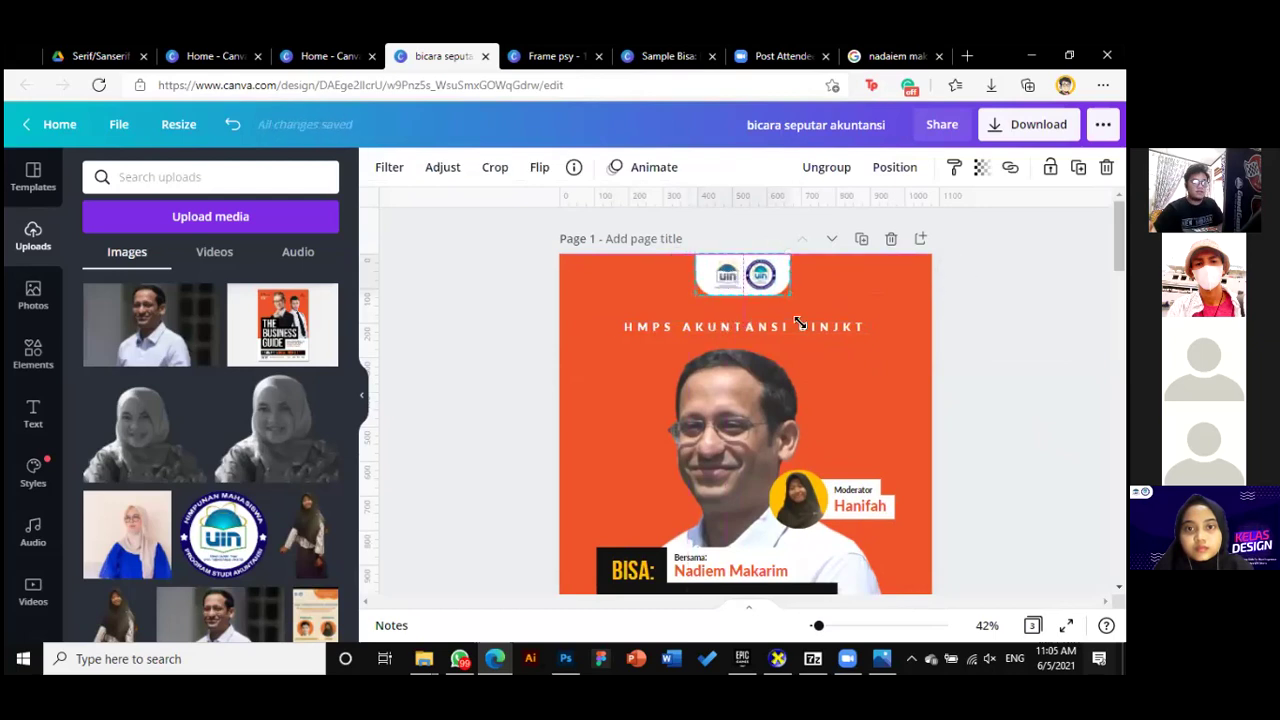
{"action": "left_click_drag", "start_coordinate": [812, 332], "coordinate": [814, 330]}
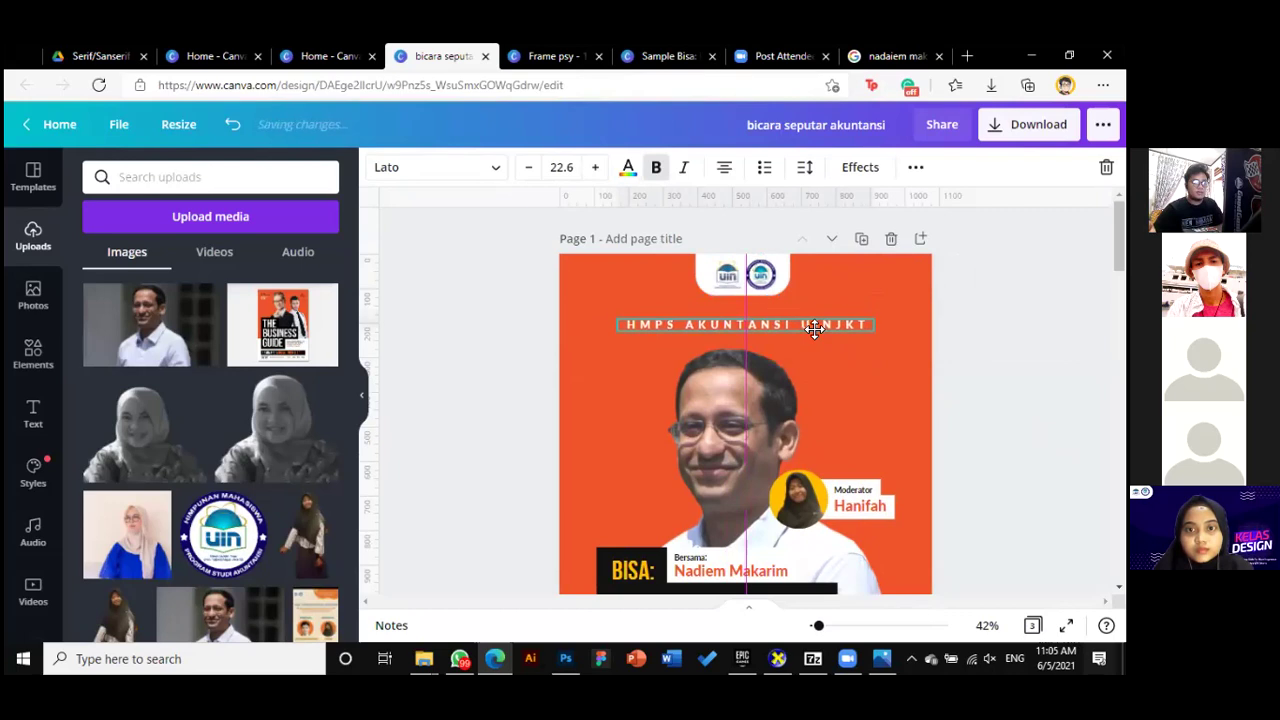
{"action": "key", "text": "Escape"}
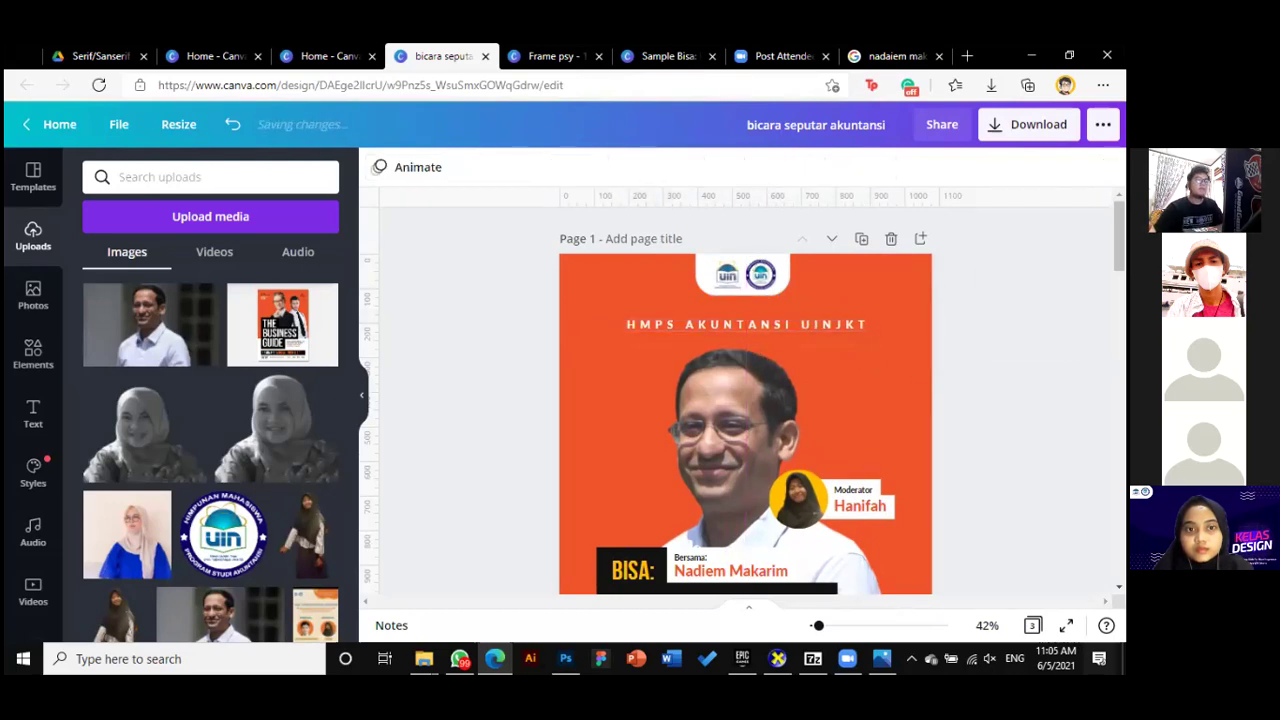
{"action": "scroll", "coordinate": [745, 400], "scroll_direction": "down", "scroll_amount": 1}
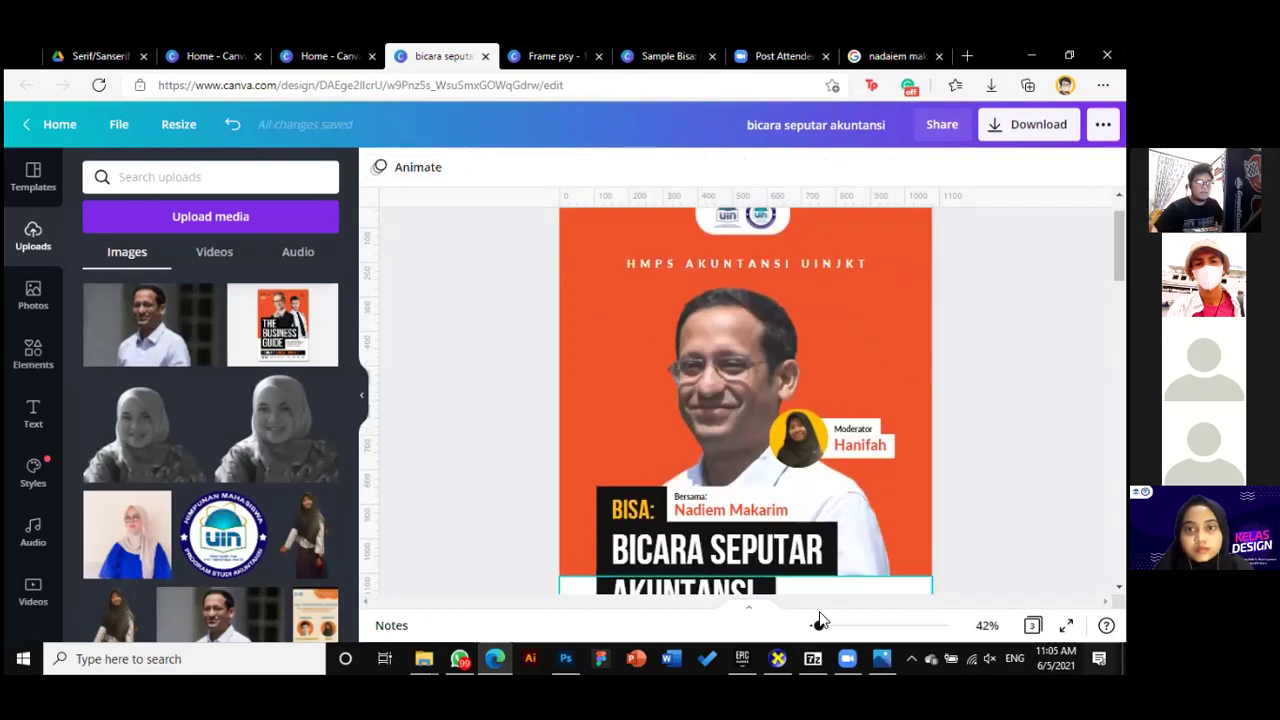
{"action": "left_click_drag", "start_coordinate": [818, 628], "coordinate": [815, 630]}
{"action": "scroll", "coordinate": [898, 531], "scroll_direction": "down", "scroll_amount": 2}
{"action": "scroll", "coordinate": [900, 532], "scroll_direction": "up", "scroll_amount": 1}
{"action": "scroll", "coordinate": [900, 532], "scroll_direction": "up", "scroll_amount": 1}
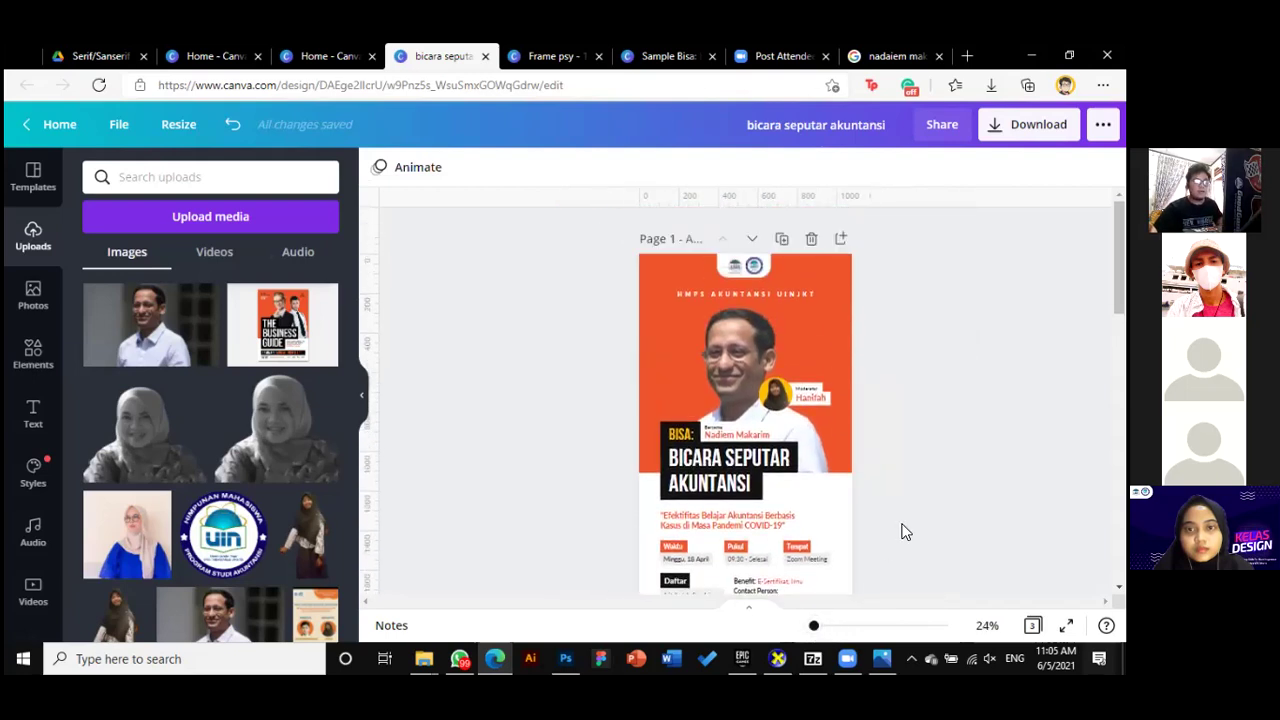
{"action": "scroll", "coordinate": [902, 531], "scroll_direction": "down", "scroll_amount": 1}
{"action": "scroll", "coordinate": [905, 531], "scroll_direction": "up", "scroll_amount": 1}
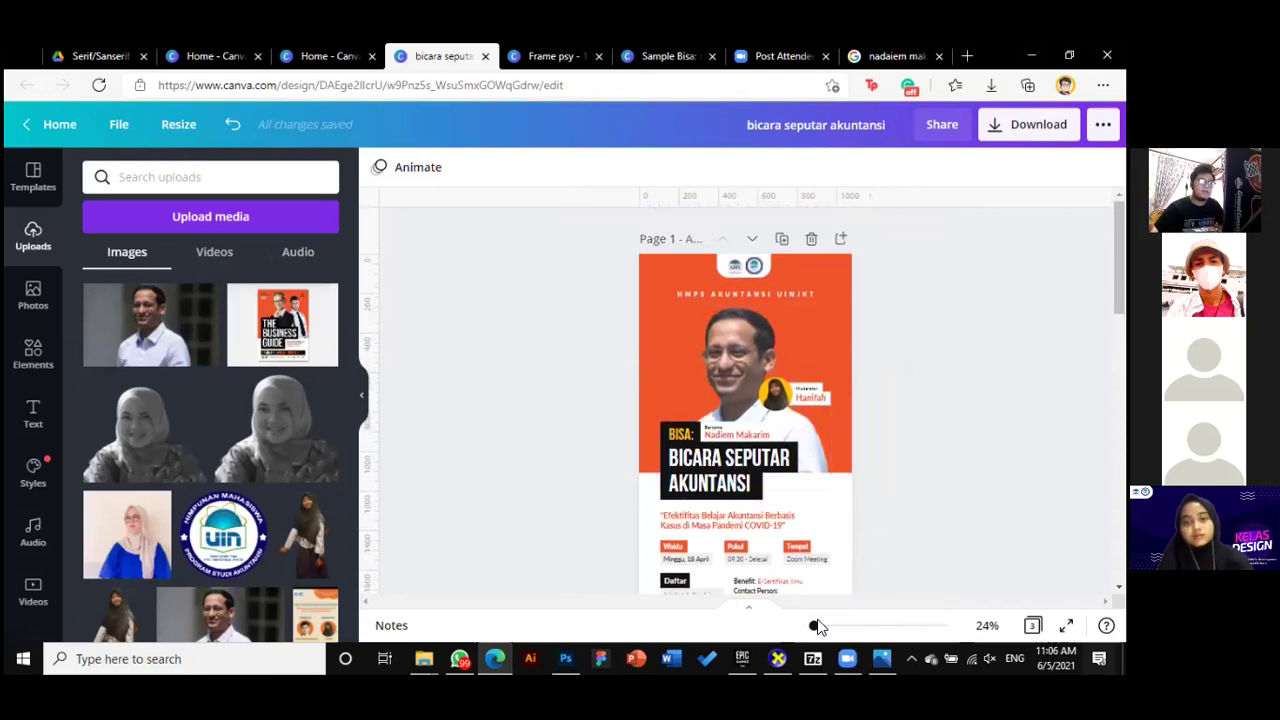
{"action": "left_click_drag", "start_coordinate": [814, 628], "coordinate": [818, 630]}
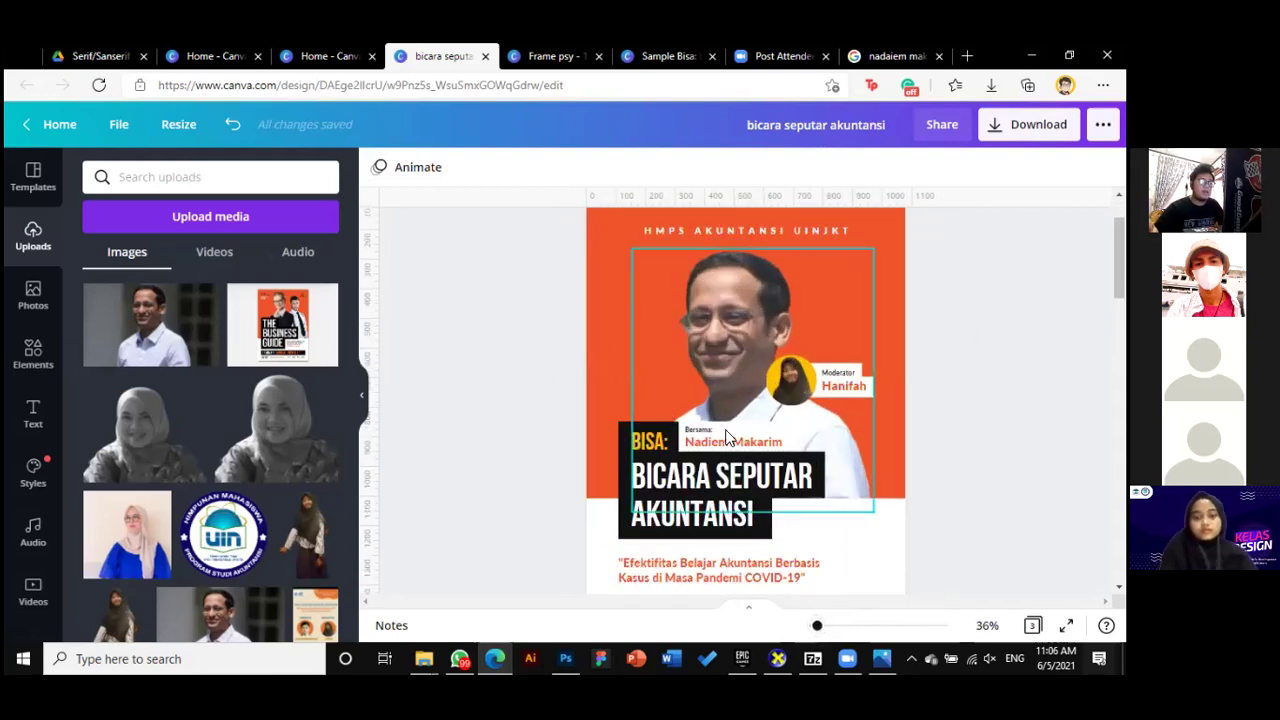
{"action": "scroll", "coordinate": [660, 400], "scroll_direction": "up", "scroll_amount": 2}
Search Elements for 'spark' and browse the sparkle and starburst results
{"action": "left_click", "coordinate": [33, 362]}
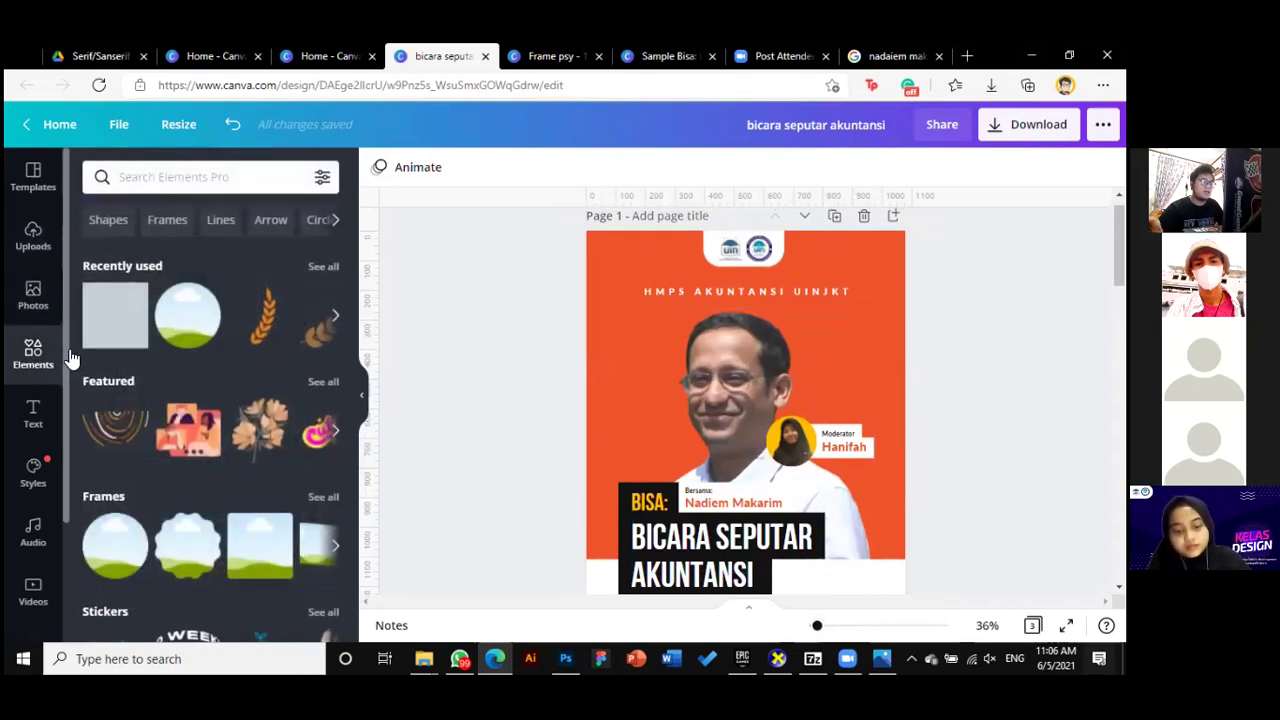
{"action": "left_click", "coordinate": [252, 176]}
{"action": "type", "text": "spark"}
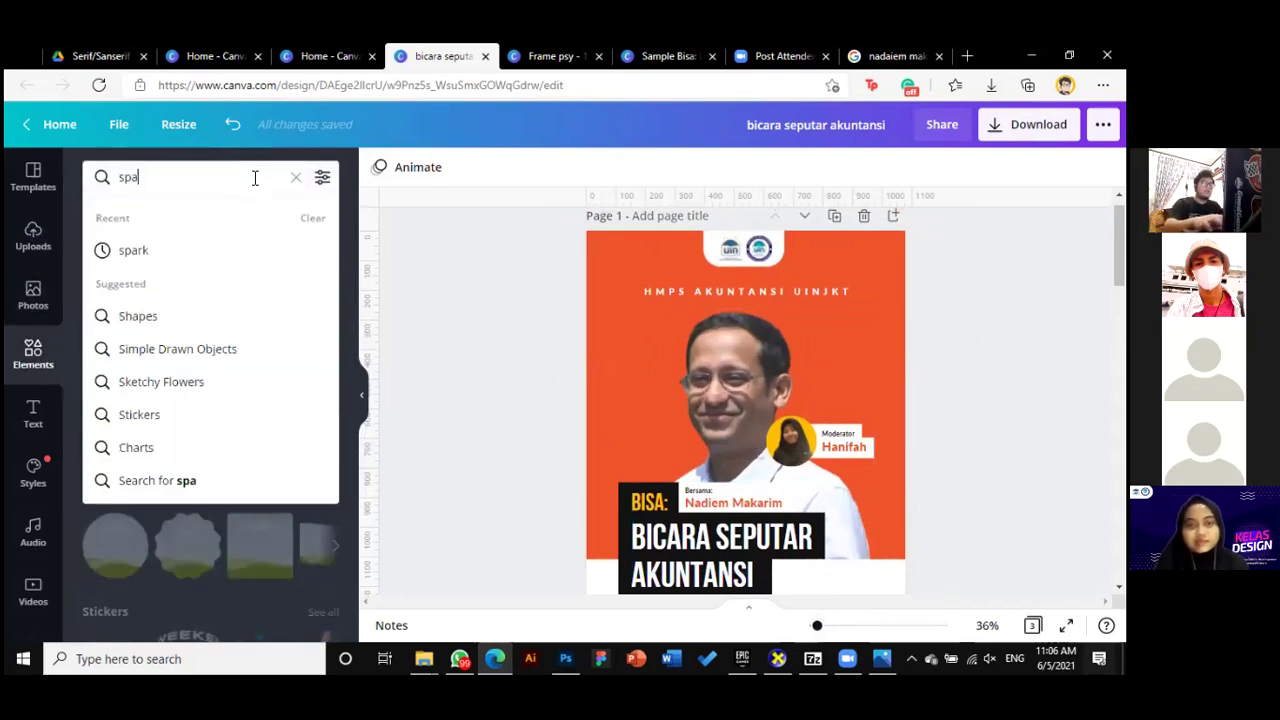
{"action": "key", "text": "Return"}
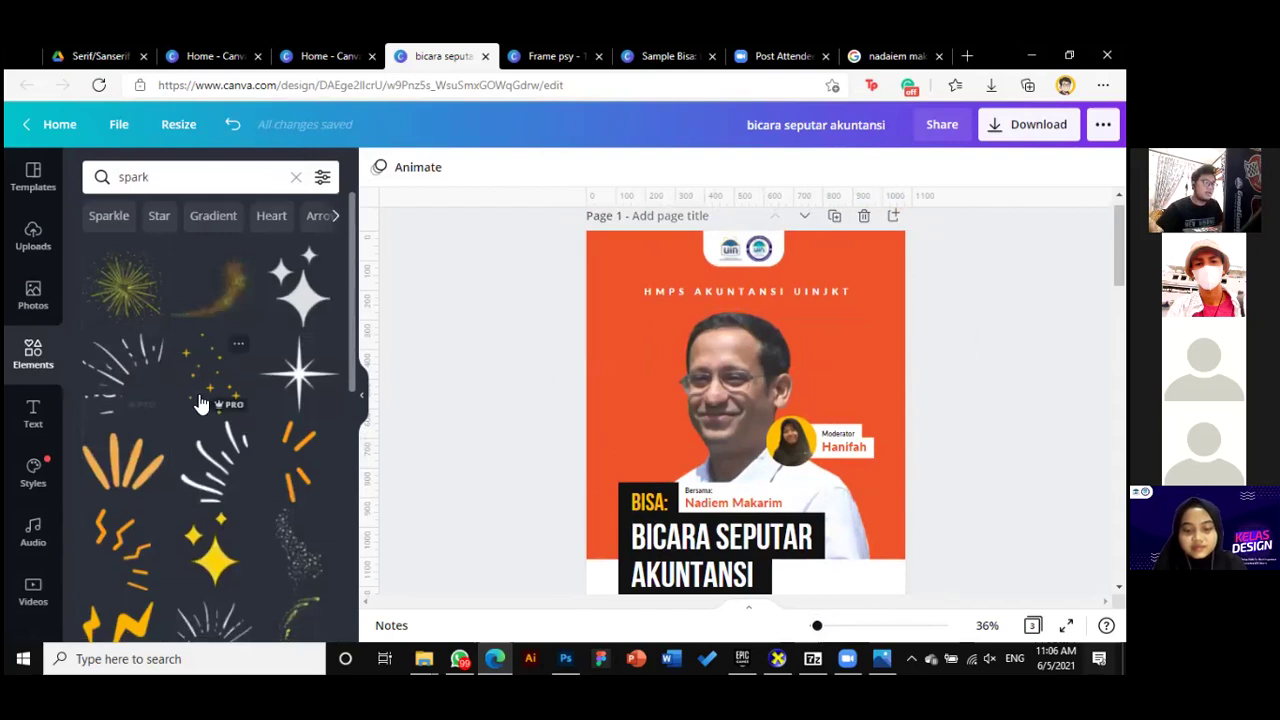
{"action": "scroll", "coordinate": [210, 420], "scroll_direction": "down", "scroll_amount": 1}
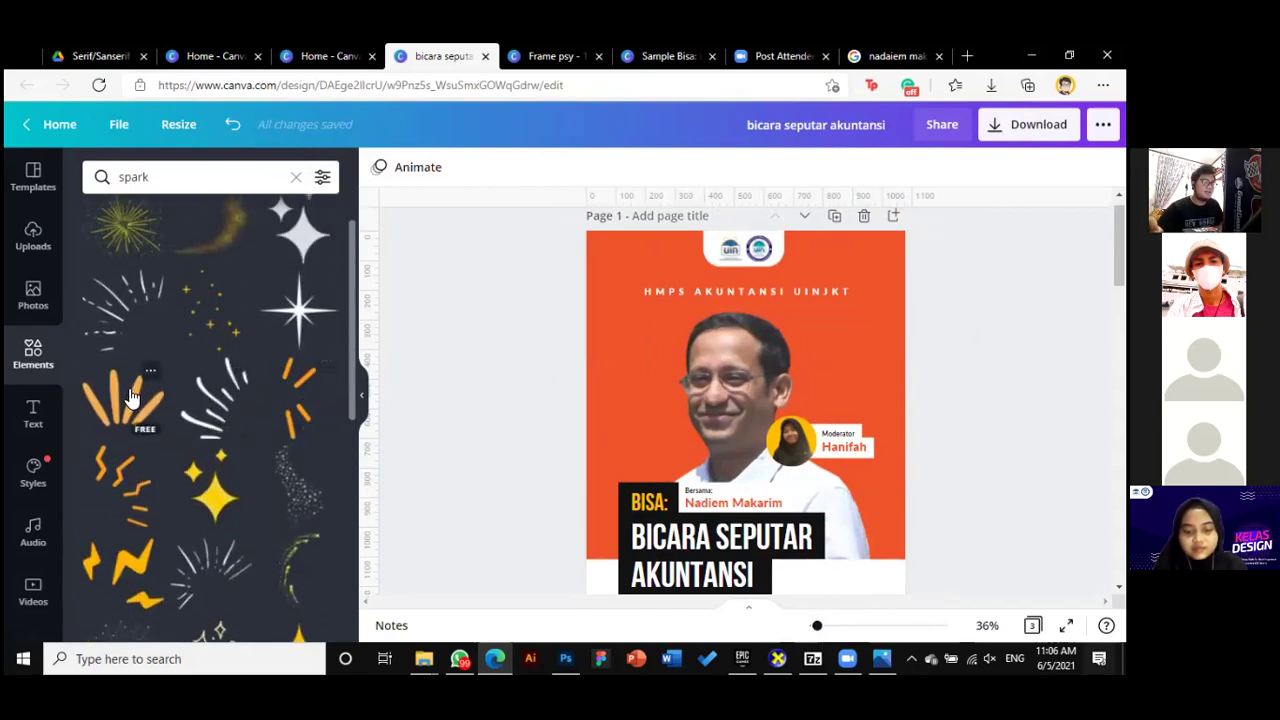
{"action": "scroll", "coordinate": [187, 395], "scroll_direction": "up", "scroll_amount": 1}
{"action": "scroll", "coordinate": [210, 410], "scroll_direction": "down", "scroll_amount": 5}
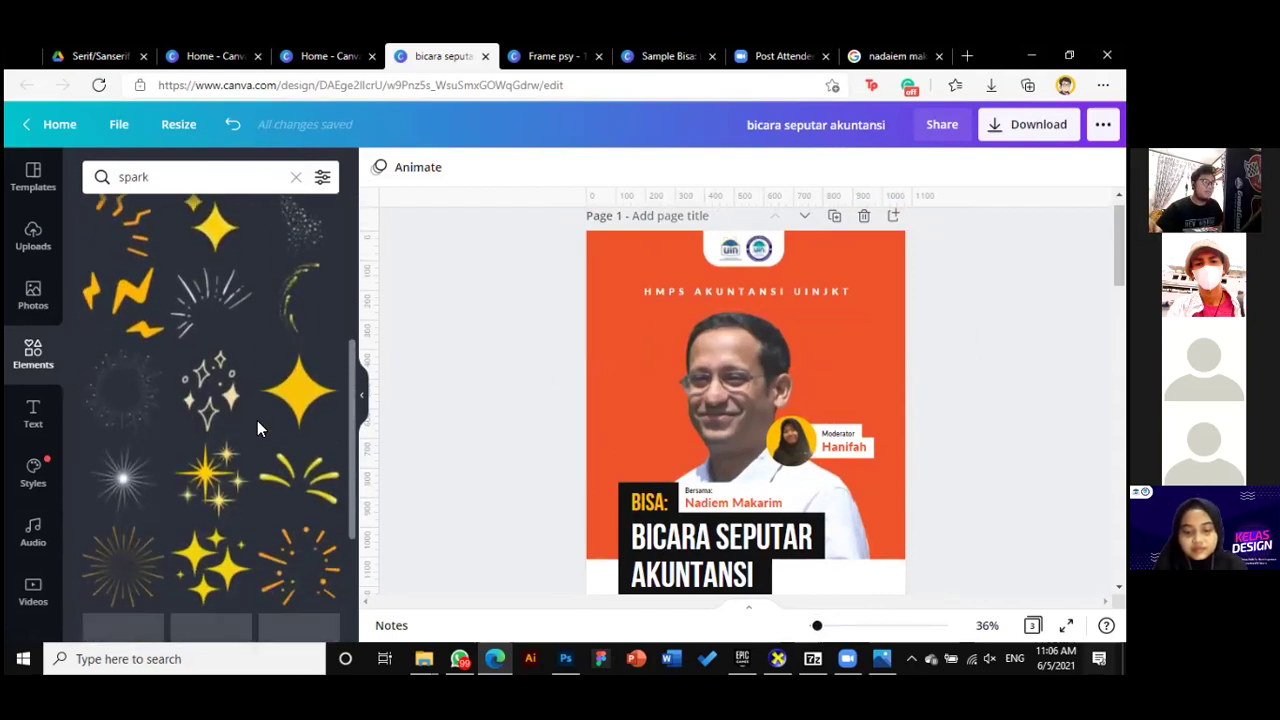
{"action": "scroll", "coordinate": [259, 420], "scroll_direction": "up", "scroll_amount": 4}
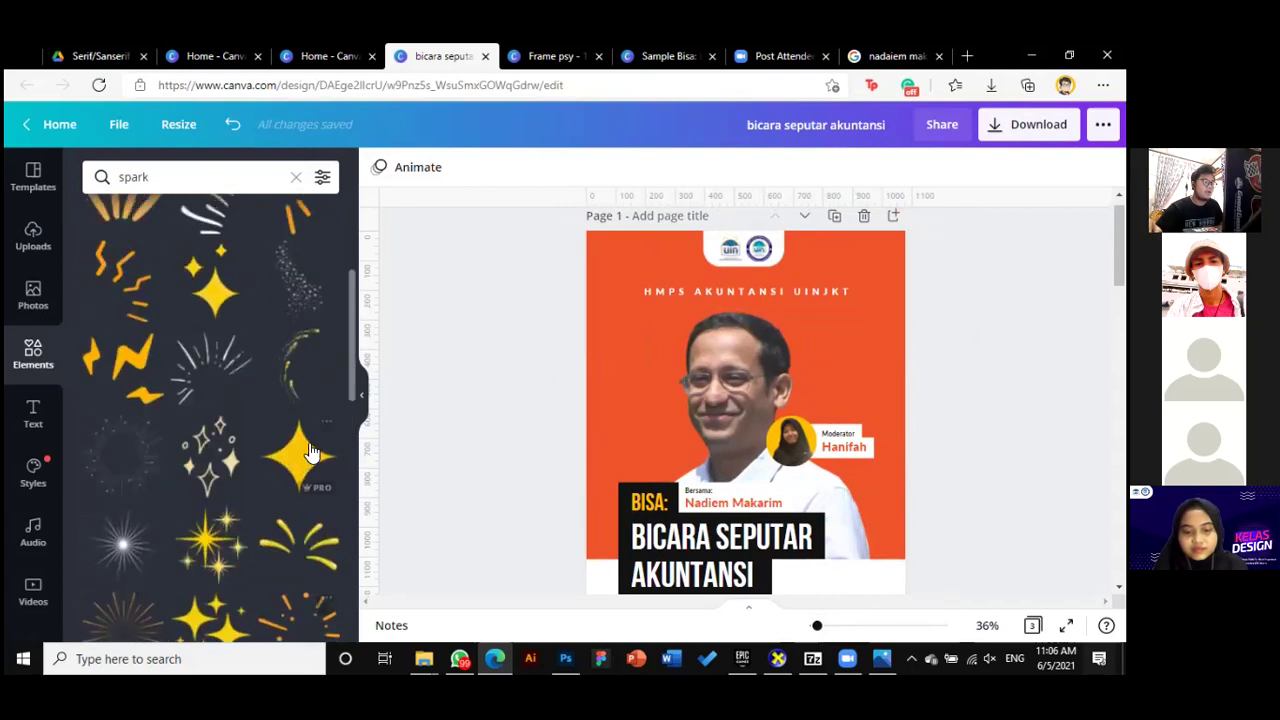
{"action": "scroll", "coordinate": [308, 446], "scroll_direction": "up", "scroll_amount": 1}
{"action": "scroll", "coordinate": [308, 446], "scroll_direction": "down", "scroll_amount": 5}
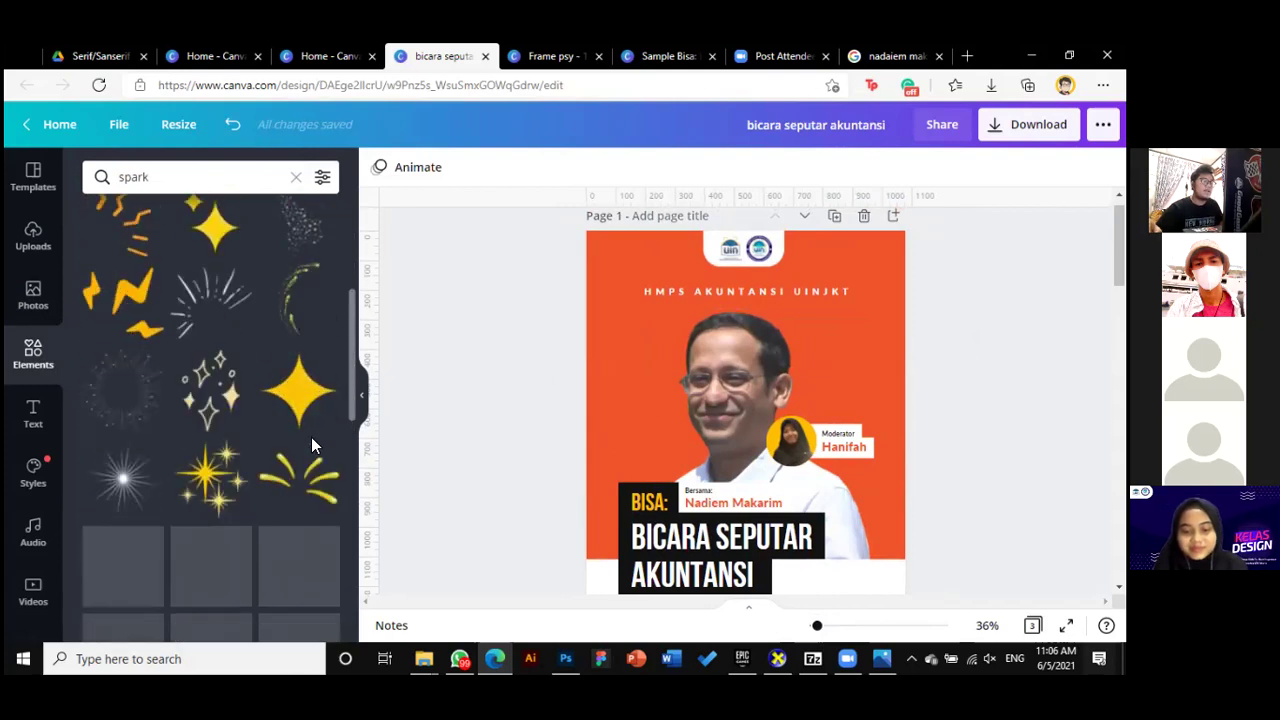
{"action": "scroll", "coordinate": [313, 451], "scroll_direction": "down", "scroll_amount": 2}
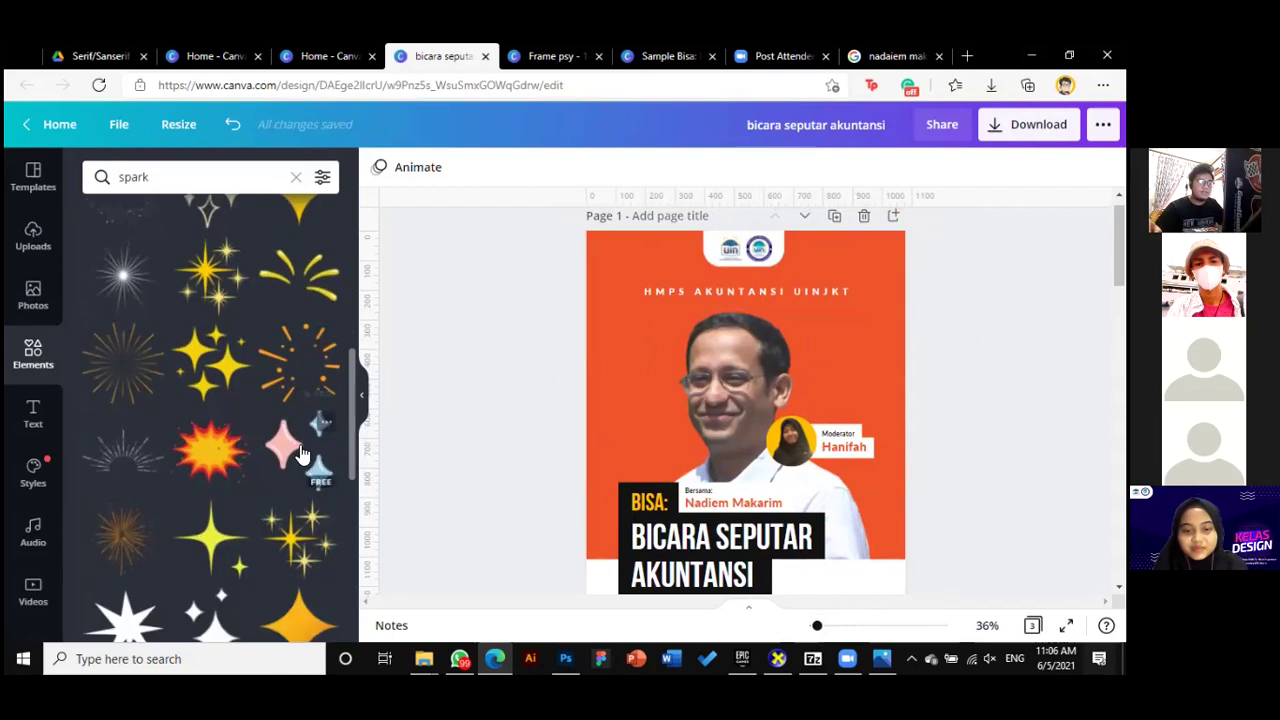
{"action": "scroll", "coordinate": [829, 508], "scroll_direction": "down", "scroll_amount": 5}
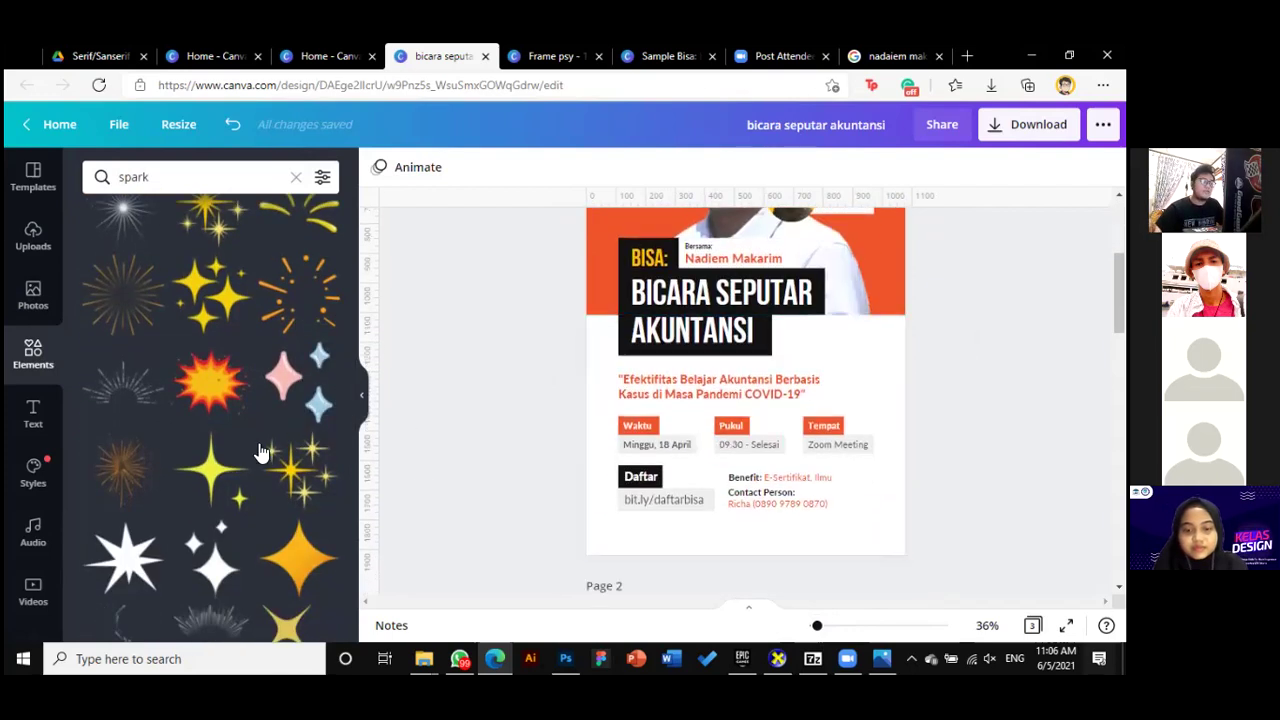
{"action": "scroll", "coordinate": [263, 451], "scroll_direction": "down", "scroll_amount": 1}
{"action": "scroll", "coordinate": [225, 480], "scroll_direction": "down", "scroll_amount": 5}
{"action": "scroll", "coordinate": [236, 470], "scroll_direction": "down", "scroll_amount": 2}
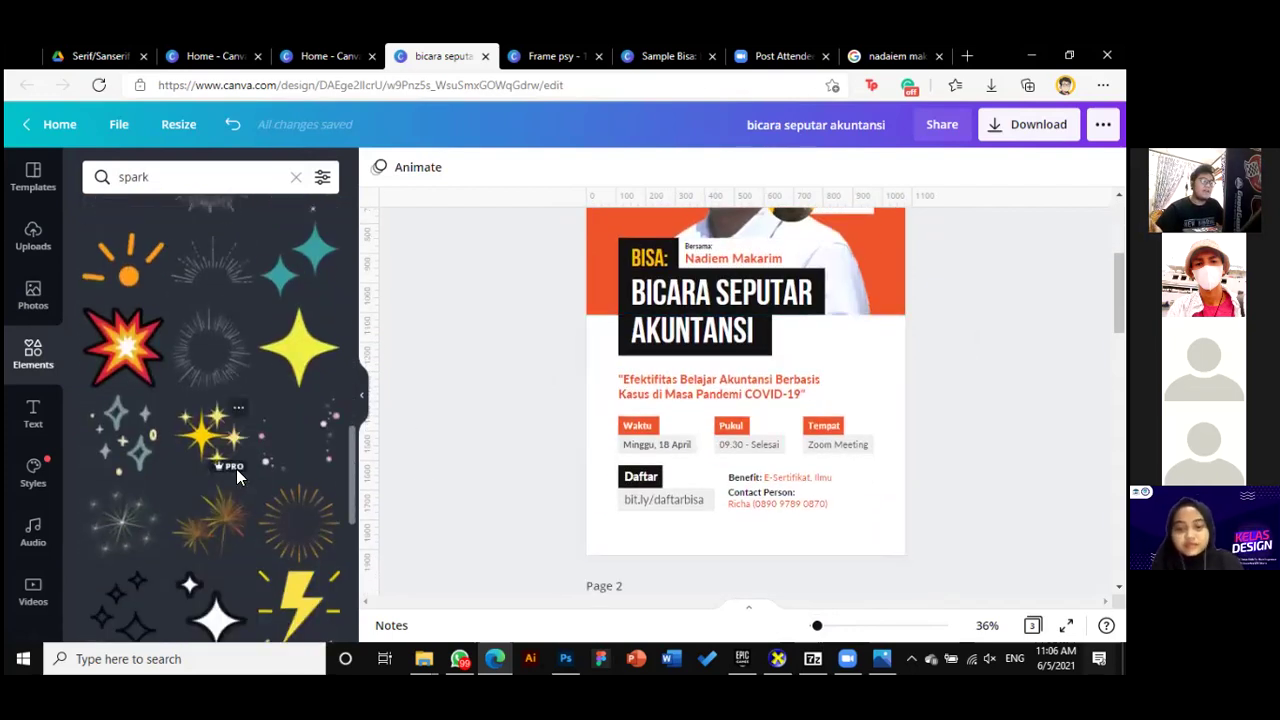
{"action": "scroll", "coordinate": [236, 470], "scroll_direction": "up", "scroll_amount": 4}
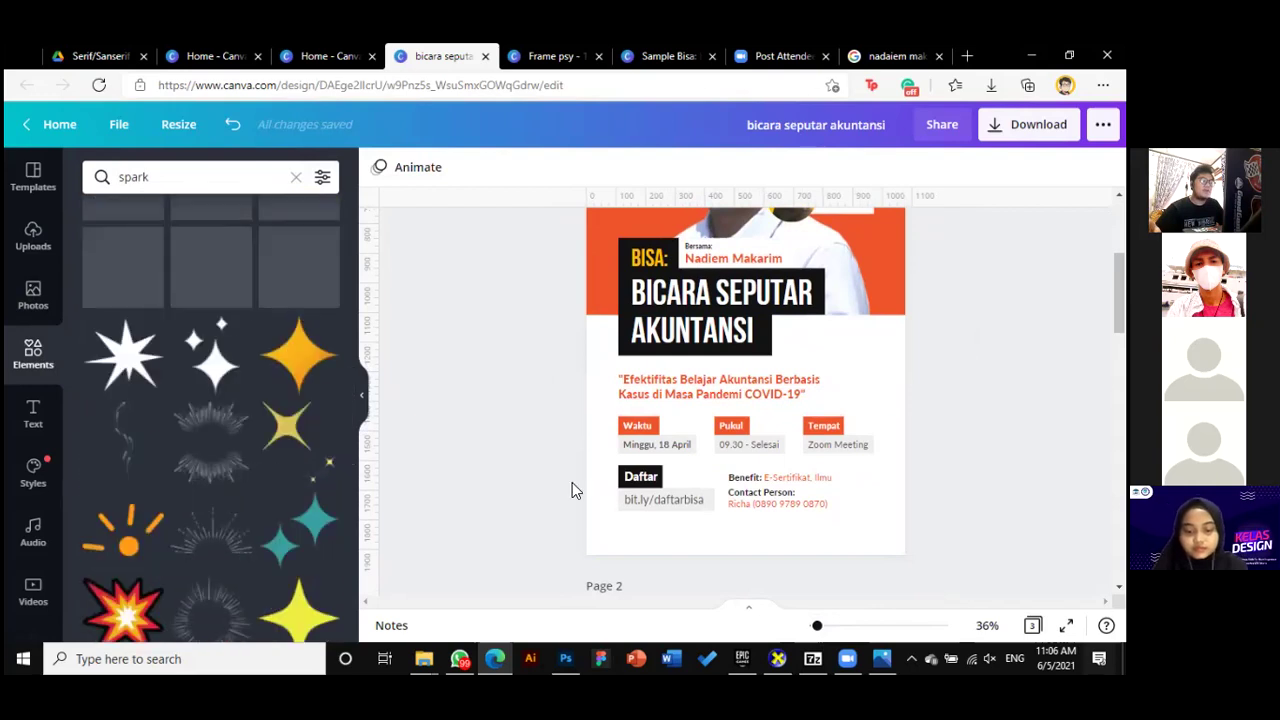
{"action": "scroll", "coordinate": [572, 482], "scroll_direction": "up", "scroll_amount": 5}
{"action": "scroll", "coordinate": [662, 515], "scroll_direction": "down", "scroll_amount": 1}
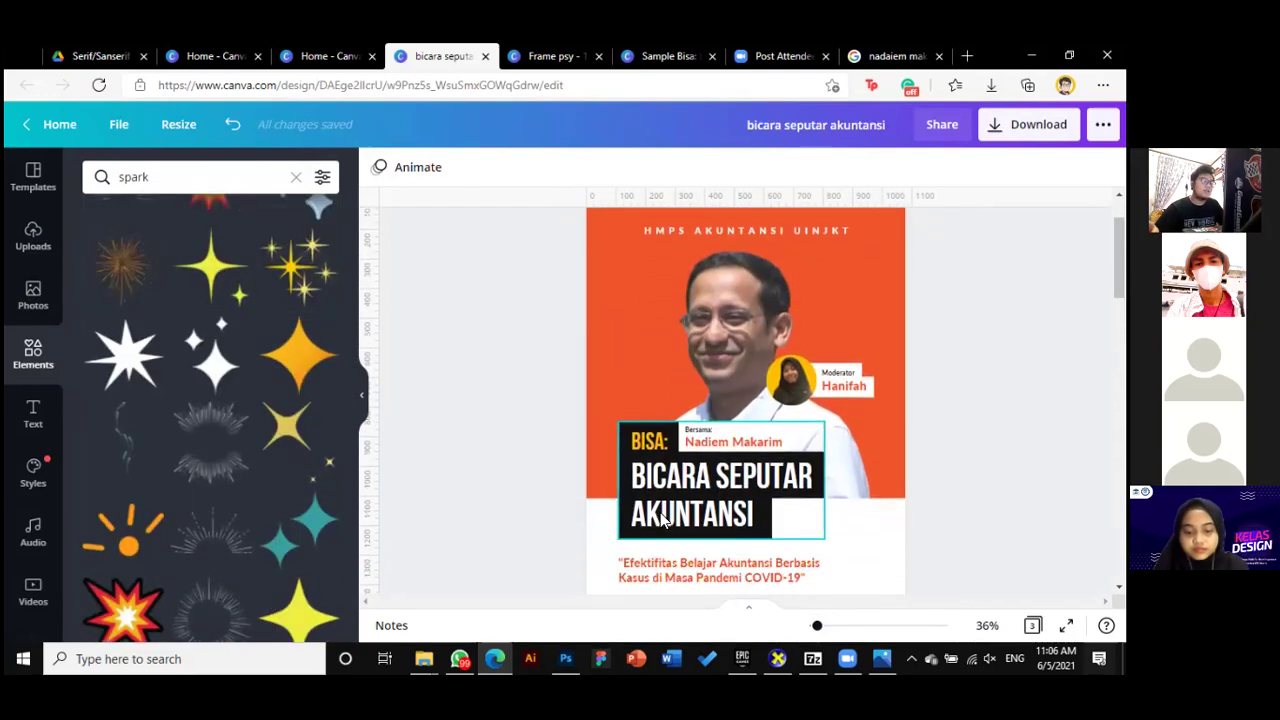
{"action": "scroll", "coordinate": [223, 448], "scroll_direction": "down", "scroll_amount": 3}
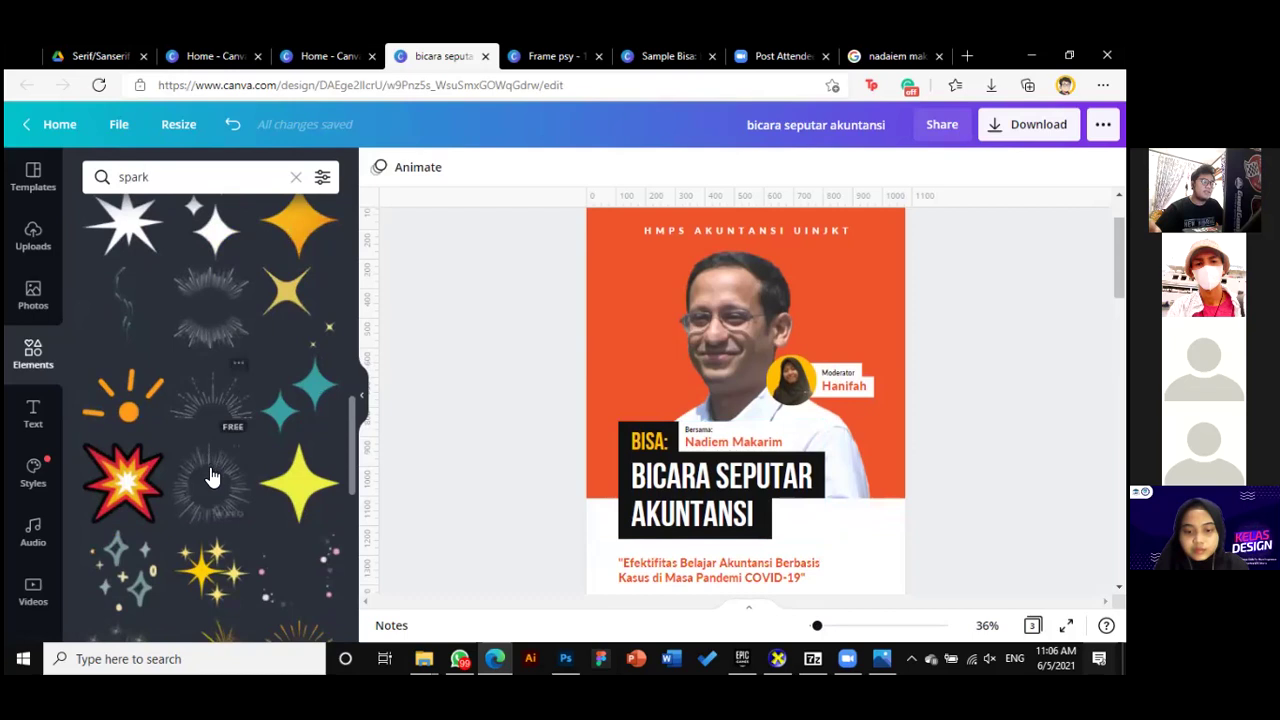
Add the radial sunburst graphic, enlarge it, and centre it behind the speaker area
{"action": "left_click", "coordinate": [213, 477]}
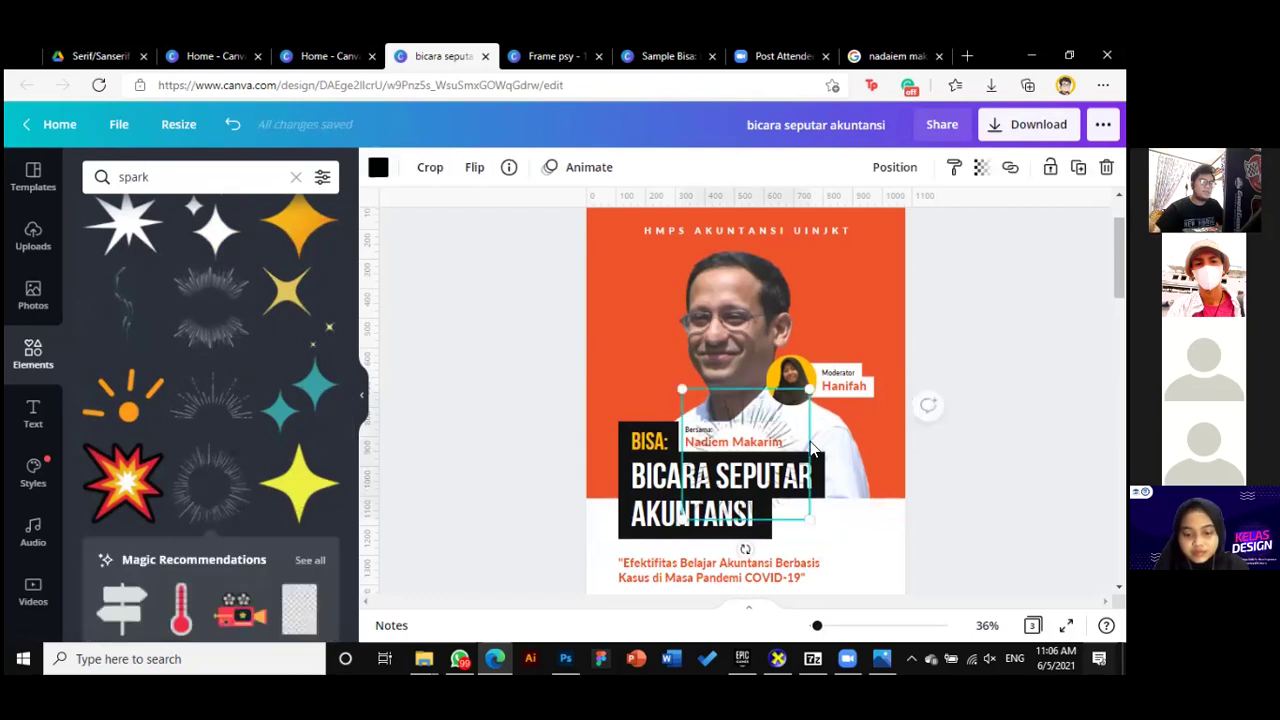
{"action": "left_click_drag", "start_coordinate": [770, 453], "coordinate": [760, 333]}
{"action": "left_click_drag", "start_coordinate": [812, 429], "coordinate": [940, 527]}
{"action": "left_click_drag", "start_coordinate": [881, 480], "coordinate": [822, 485]}
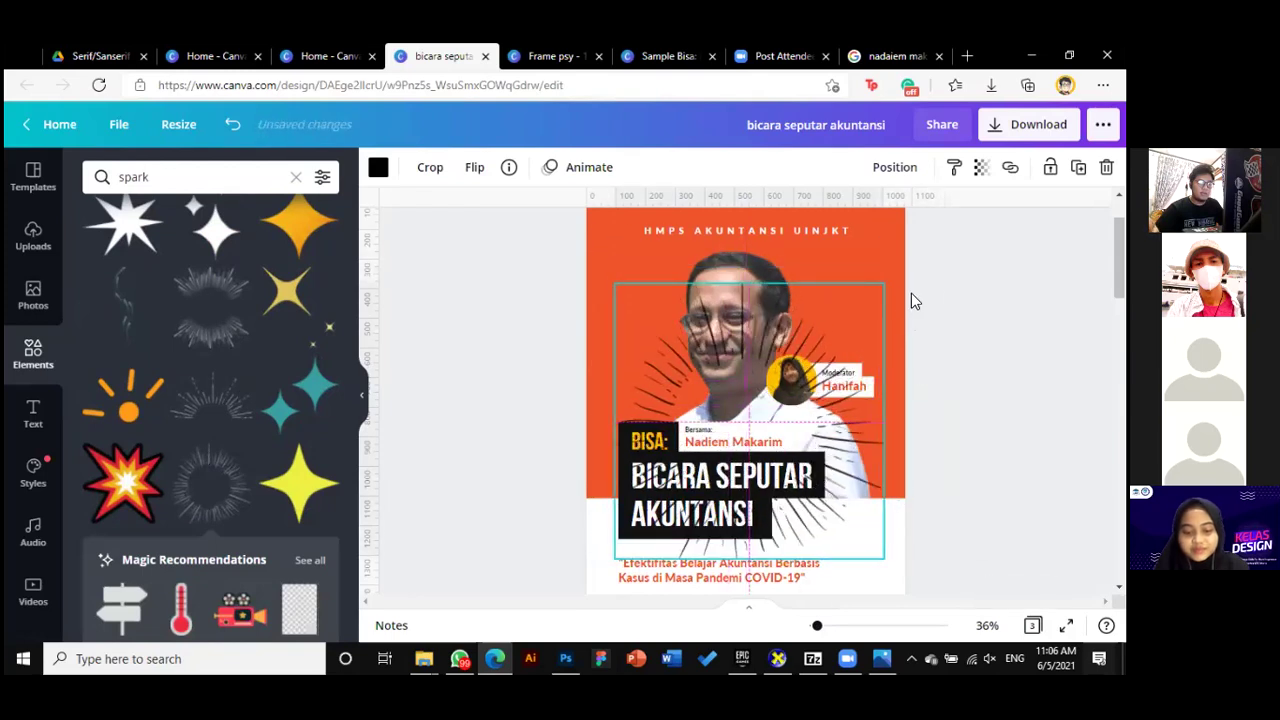
{"action": "left_click_drag", "start_coordinate": [887, 287], "coordinate": [855, 335]}
{"action": "left_click_drag", "start_coordinate": [742, 412], "coordinate": [771, 414]}
{"action": "left_click_drag", "start_coordinate": [865, 327], "coordinate": [951, 262]}
{"action": "left_click_drag", "start_coordinate": [807, 411], "coordinate": [822, 392]}
Colour the sunburst white, send it behind the photo and text, and nudge the photo up-left
{"action": "left_click", "coordinate": [377, 168]}
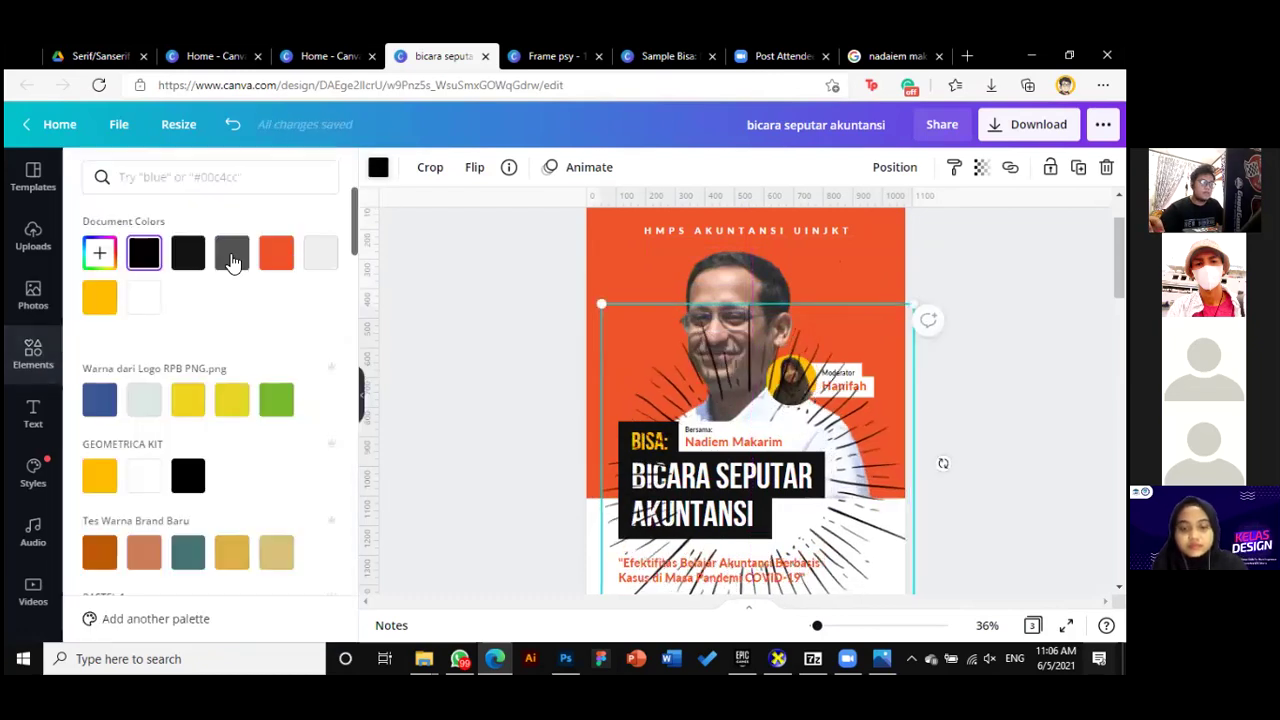
{"action": "left_click", "coordinate": [148, 302]}
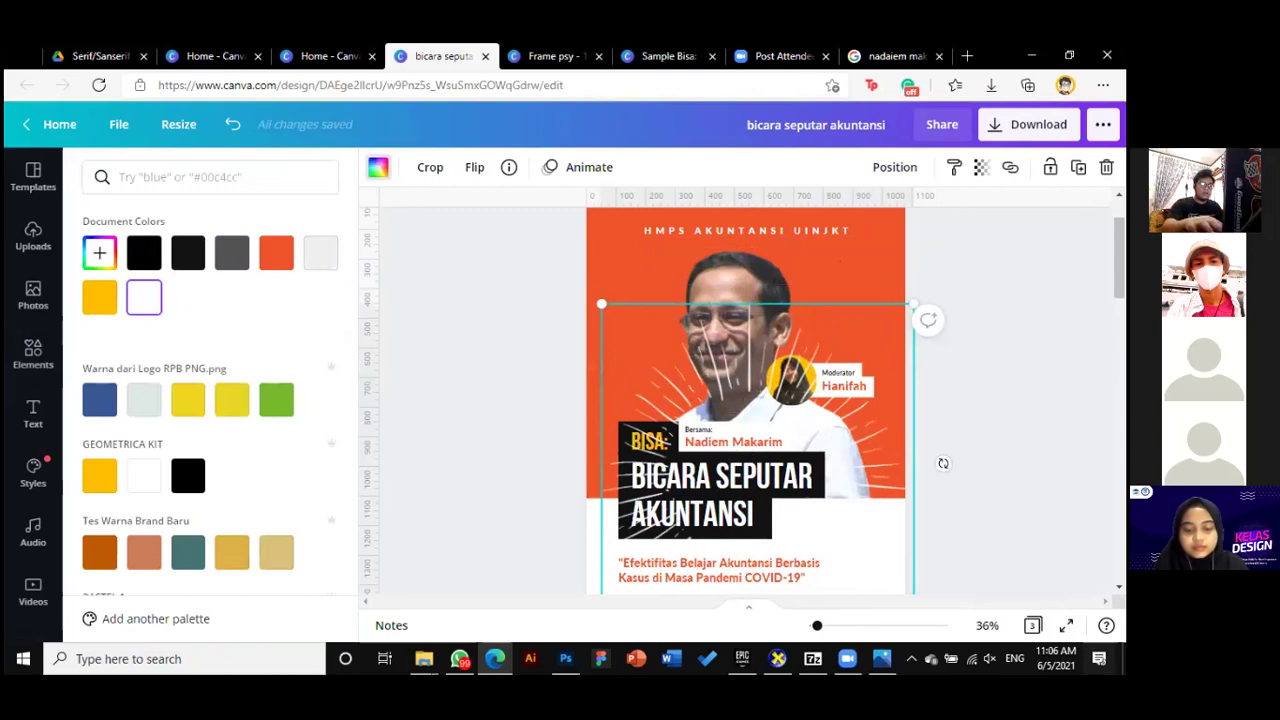
{"action": "key", "text": "ctrl+["}
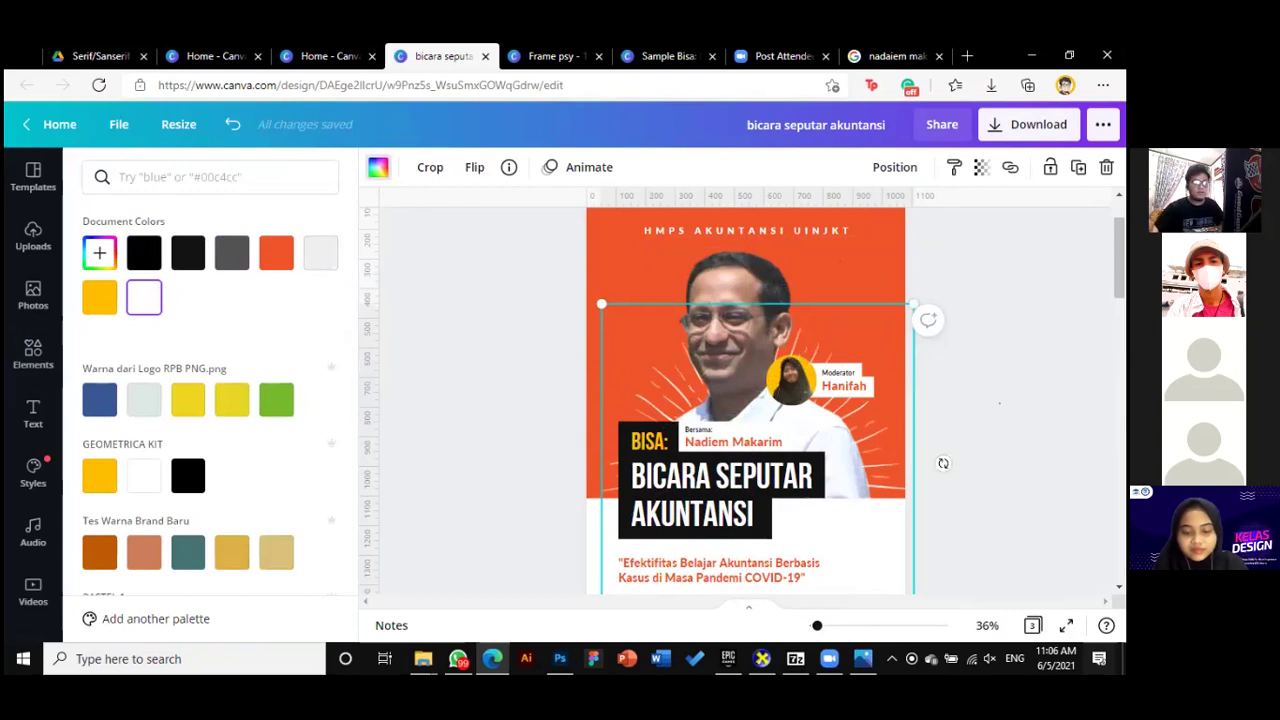
{"action": "left_click", "coordinate": [943, 463]}
{"action": "scroll", "coordinate": [940, 420], "scroll_direction": "down", "scroll_amount": 1}
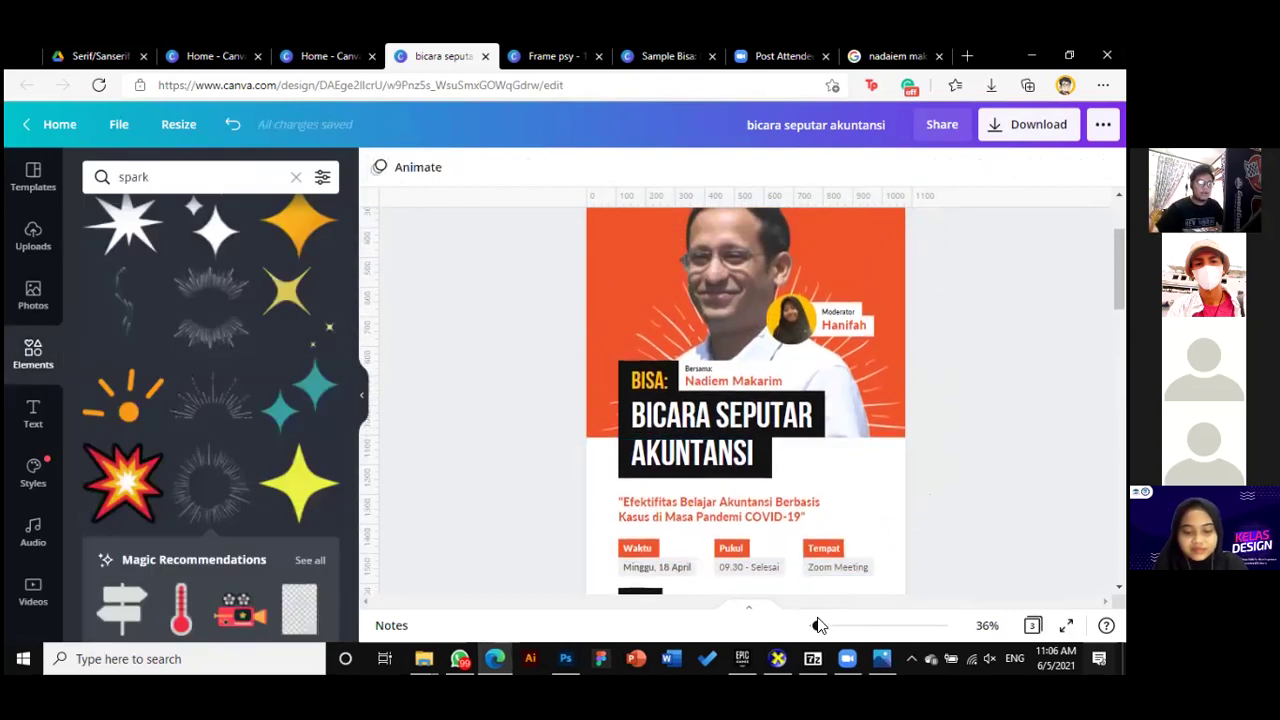
{"action": "left_click_drag", "start_coordinate": [815, 632], "coordinate": [815, 632]}
{"action": "scroll", "coordinate": [894, 467], "scroll_direction": "up", "scroll_amount": 4}
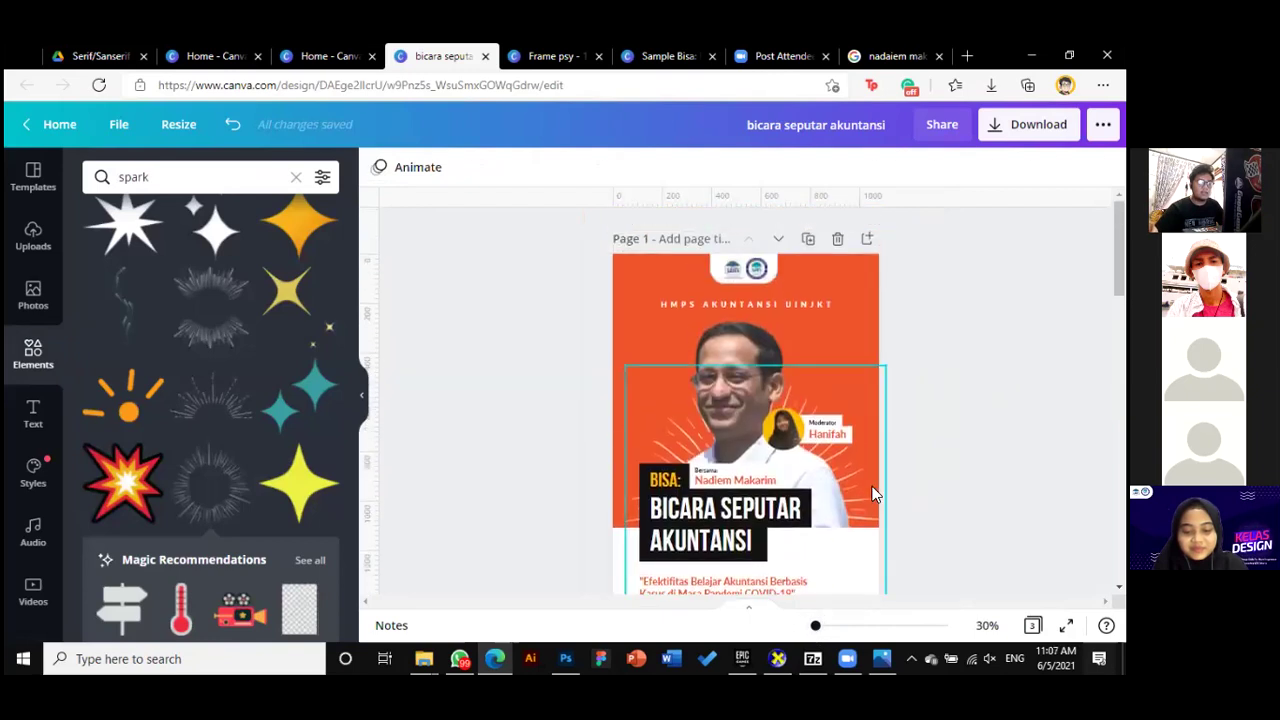
{"action": "left_click_drag", "start_coordinate": [872, 493], "coordinate": [868, 487]}
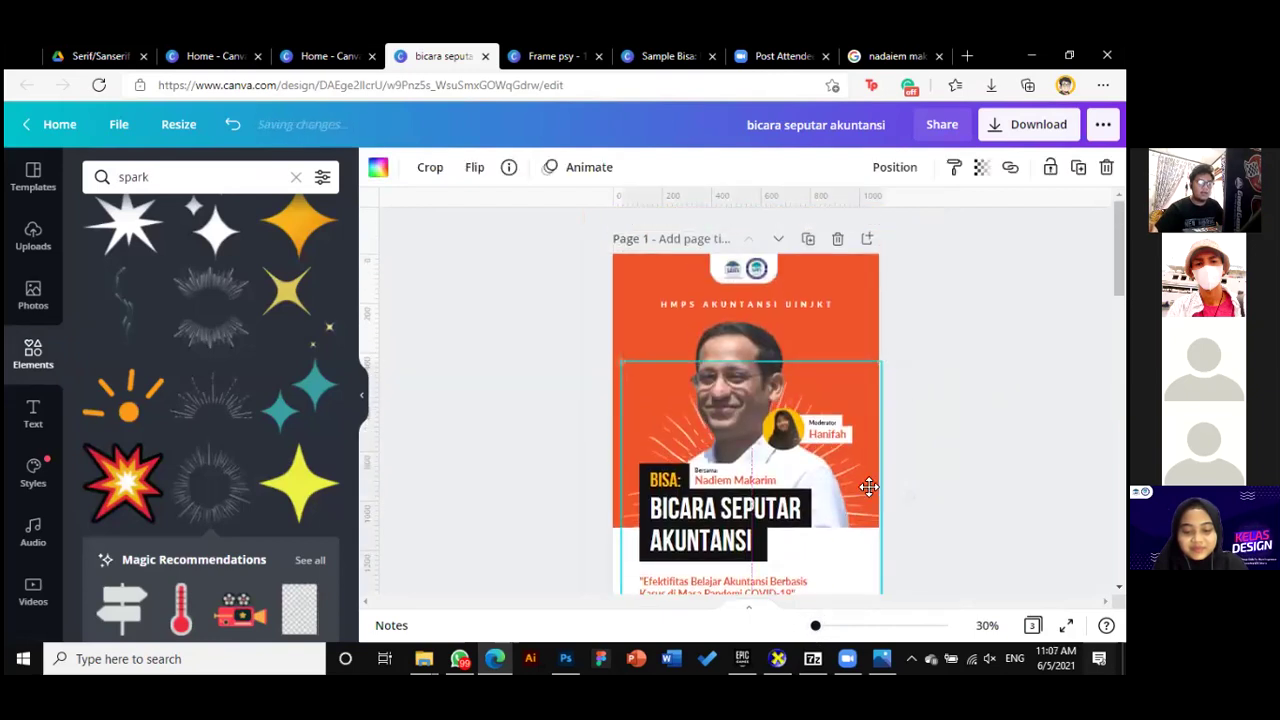
{"action": "left_click", "coordinate": [945, 487]}
{"action": "scroll", "coordinate": [945, 487], "scroll_direction": "down", "scroll_amount": 1}
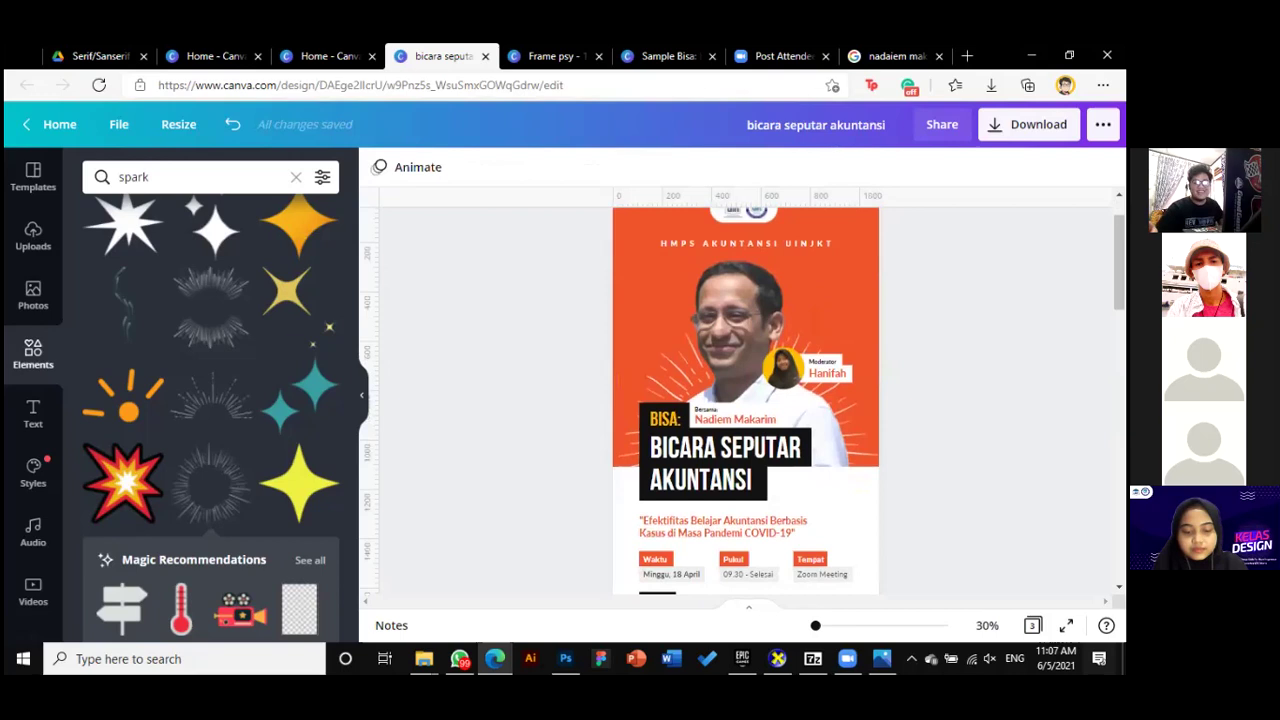
Nudge the moderator's round photo slightly to the left
{"action": "scroll", "coordinate": [745, 400], "scroll_direction": "up", "scroll_amount": 1}
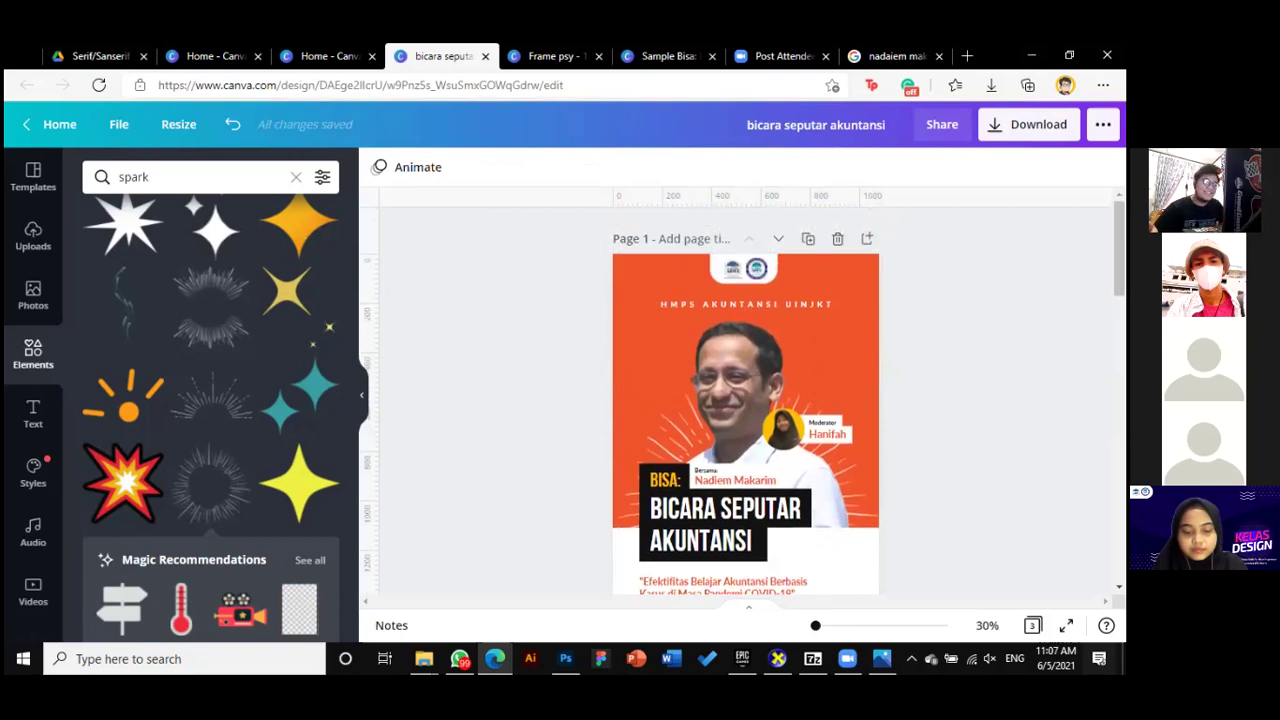
{"action": "left_click", "coordinate": [857, 477]}
{"action": "left_click", "coordinate": [712, 358]}
{"action": "left_click_drag", "start_coordinate": [738, 345], "coordinate": [736, 346]}
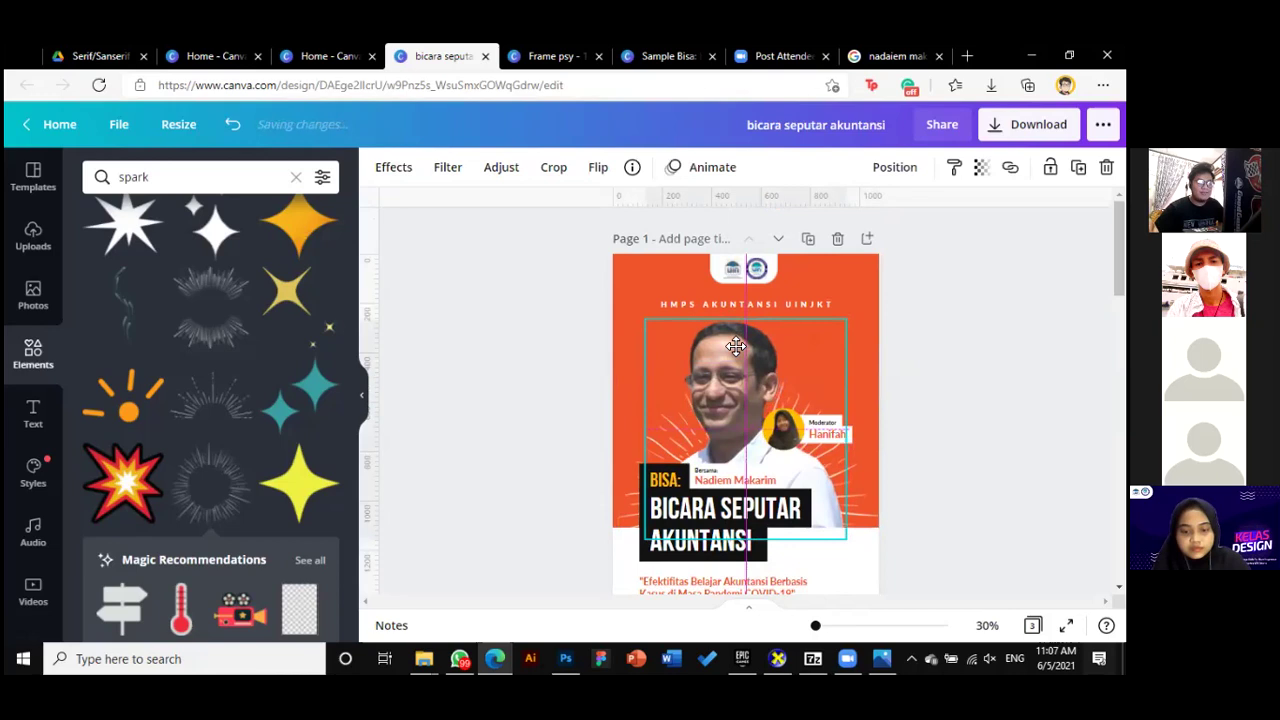
{"action": "left_click", "coordinate": [951, 508]}
{"action": "scroll", "coordinate": [951, 508], "scroll_direction": "down", "scroll_amount": 1}
{"action": "scroll", "coordinate": [951, 508], "scroll_direction": "up", "scroll_amount": 1}
{"action": "scroll", "coordinate": [951, 505], "scroll_direction": "down", "scroll_amount": 3}
{"action": "scroll", "coordinate": [951, 502], "scroll_direction": "up", "scroll_amount": 1}
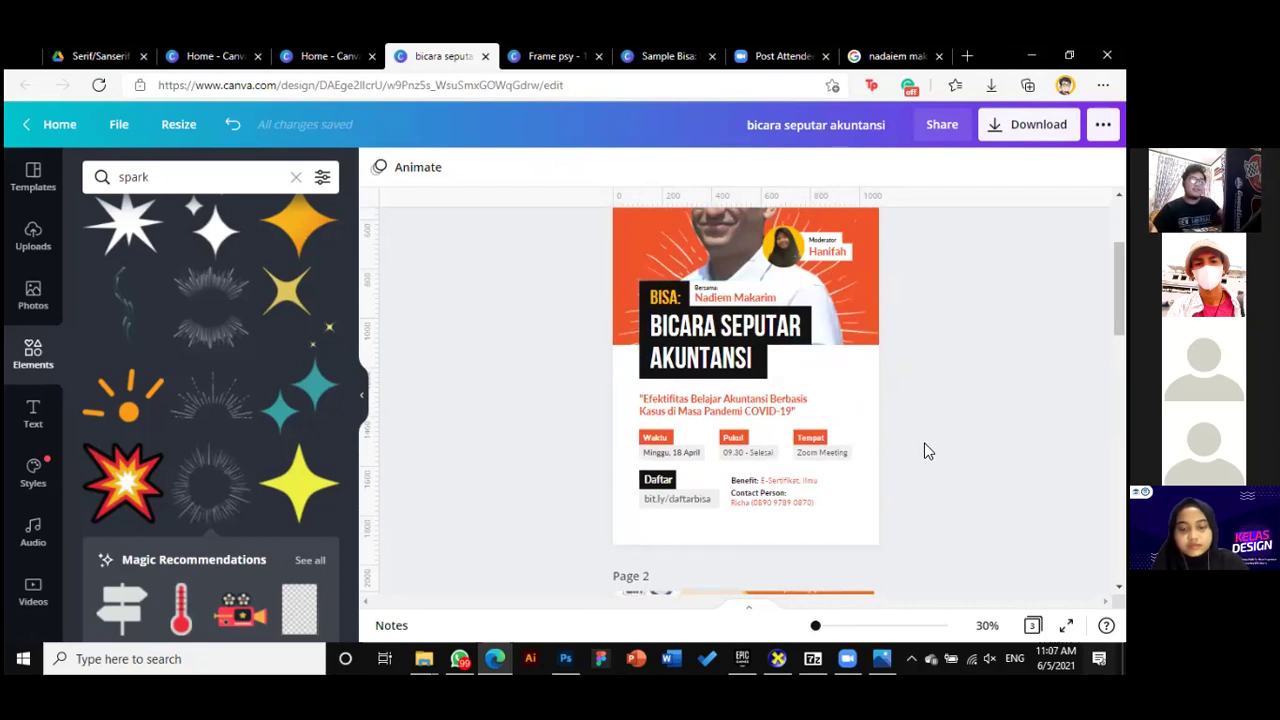
{"action": "scroll", "coordinate": [880, 500], "scroll_direction": "down", "scroll_amount": 2}
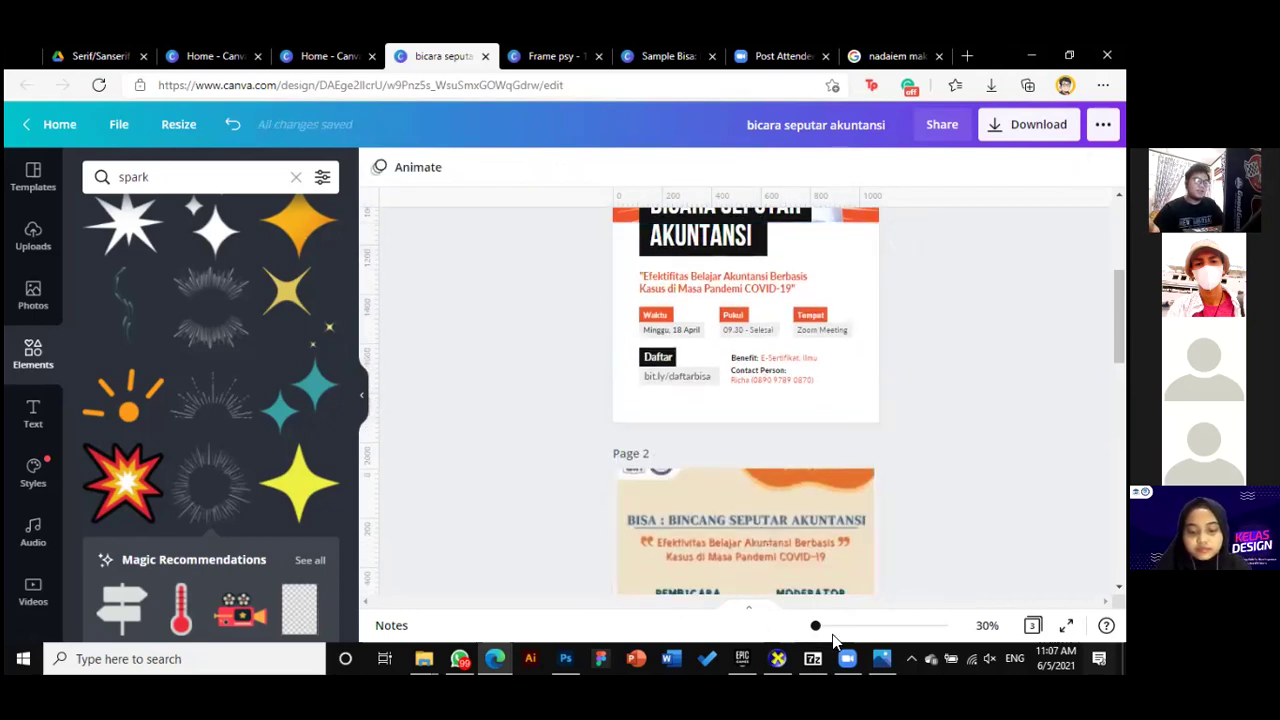
{"action": "scroll", "coordinate": [877, 549], "scroll_direction": "up", "scroll_amount": 5}
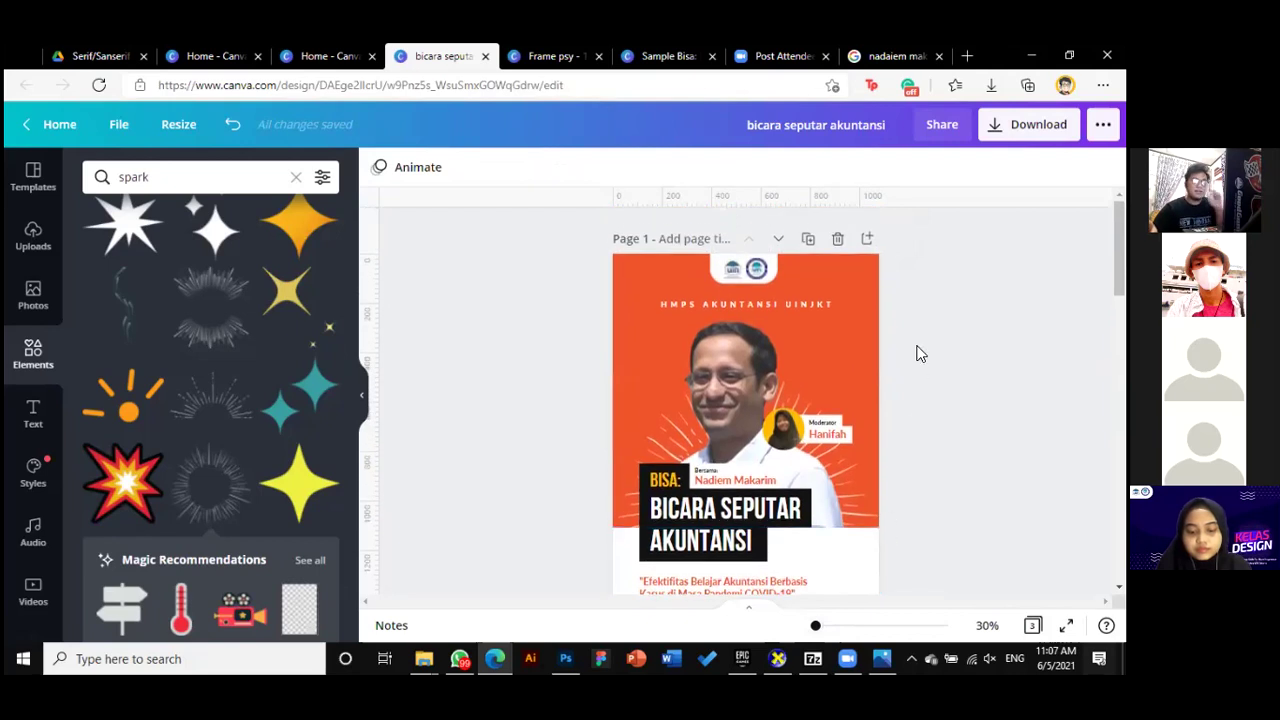
Lift the HMPS AKUNTANSI UINJKT heading slightly closer to the logo
{"action": "left_click_drag", "start_coordinate": [785, 305], "coordinate": [785, 303]}
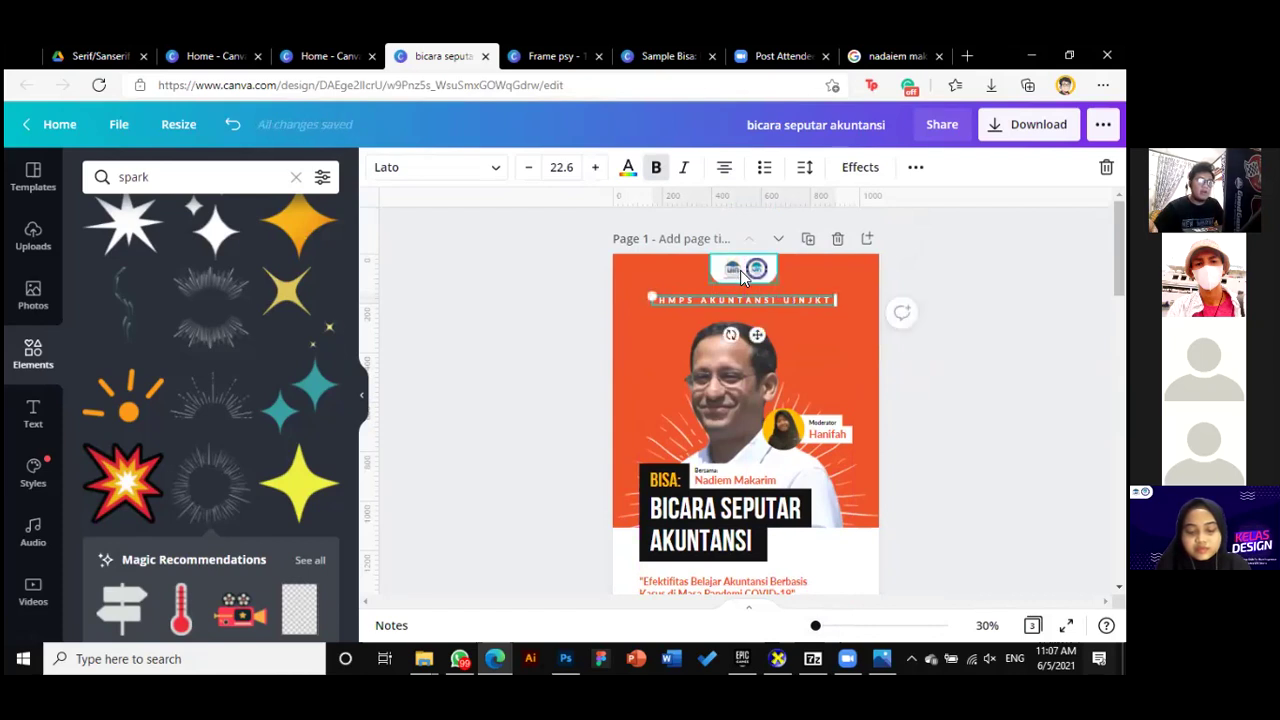
{"action": "left_click", "coordinate": [890, 387]}
{"action": "scroll", "coordinate": [791, 360], "scroll_direction": "down", "scroll_amount": 5}
{"action": "scroll", "coordinate": [700, 440], "scroll_direction": "up", "scroll_amount": 2}
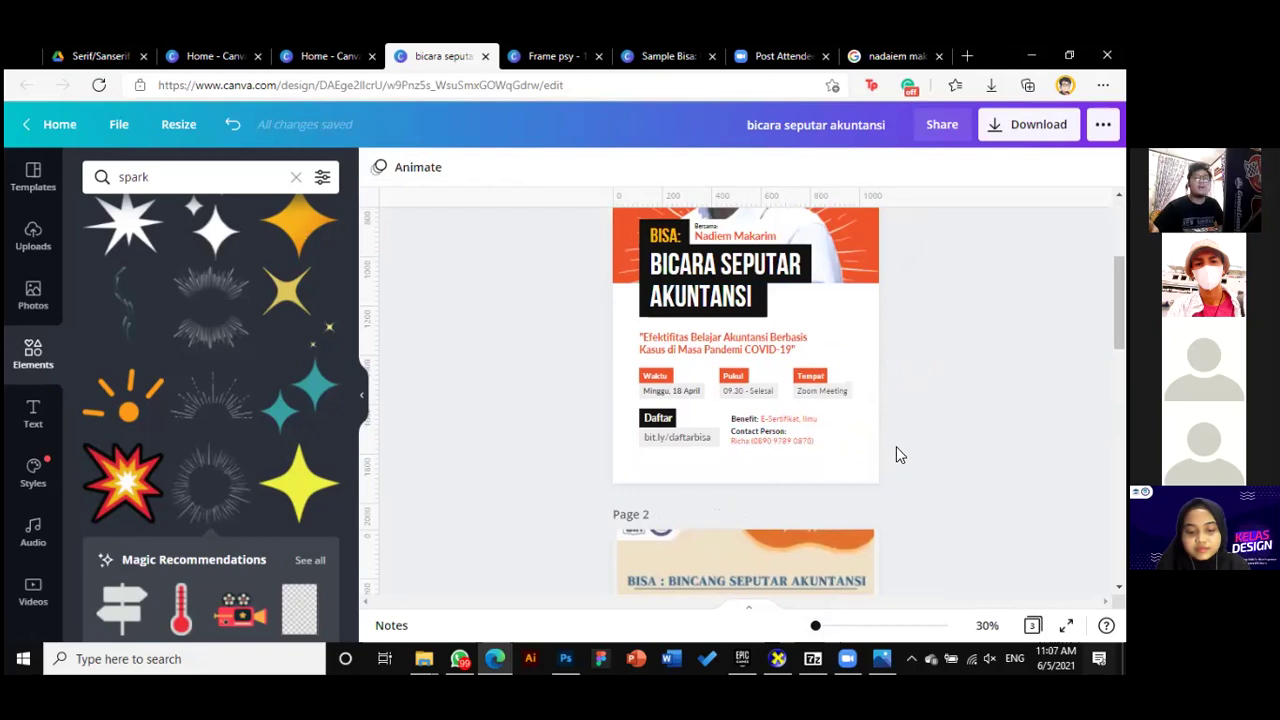
{"action": "scroll", "coordinate": [897, 450], "scroll_direction": "up", "scroll_amount": 3}
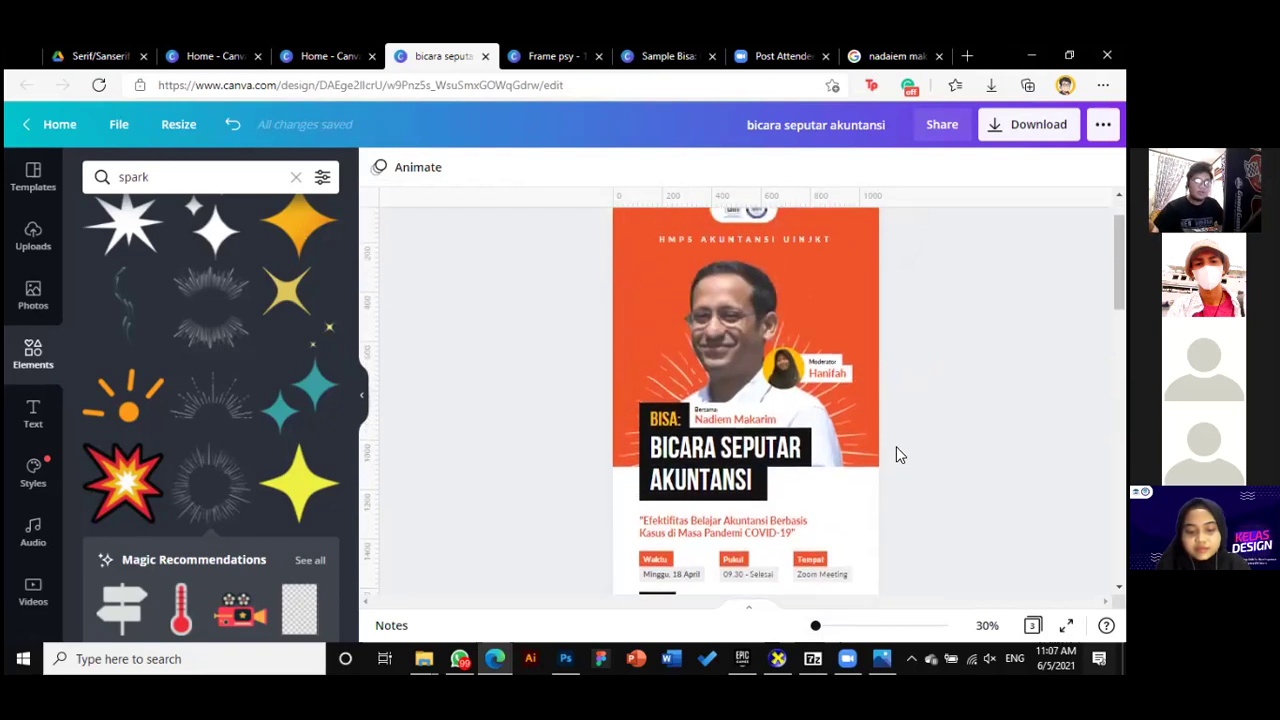
Duplicate the speaker portrait beside the original, then delete the duplicate
{"action": "left_click", "coordinate": [714, 355]}
{"action": "left_click_drag", "start_coordinate": [753, 348], "coordinate": [853, 350]}
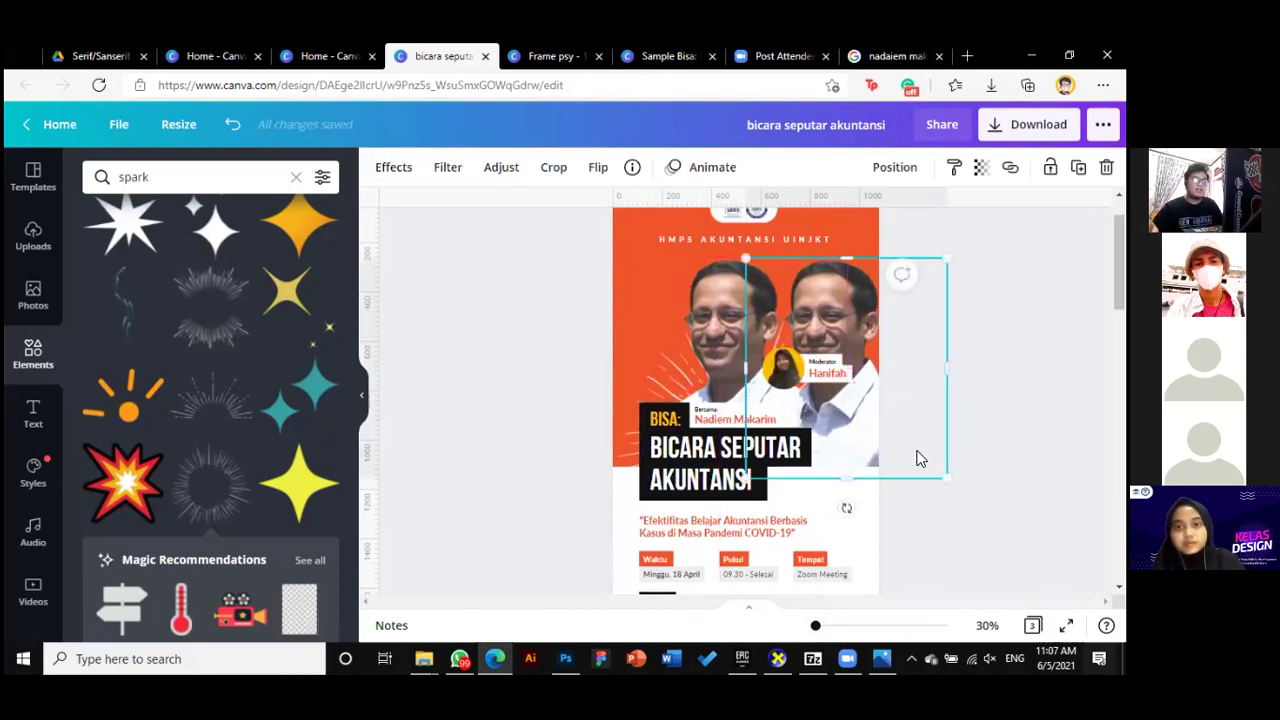
{"action": "scroll", "coordinate": [883, 440], "scroll_direction": "down", "scroll_amount": 10}
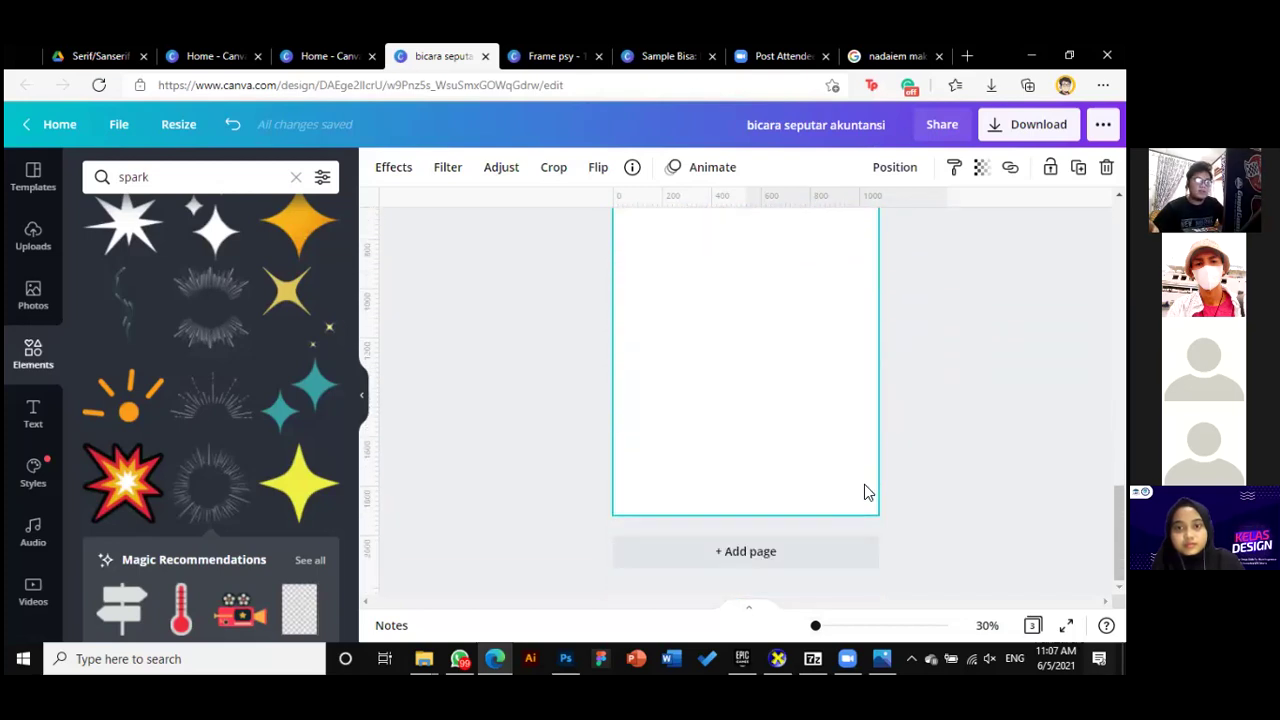
{"action": "scroll", "coordinate": [912, 432], "scroll_direction": "up", "scroll_amount": 5}
{"action": "scroll", "coordinate": [907, 432], "scroll_direction": "up", "scroll_amount": 3}
{"action": "left_click_drag", "start_coordinate": [806, 430], "coordinate": [796, 573]}
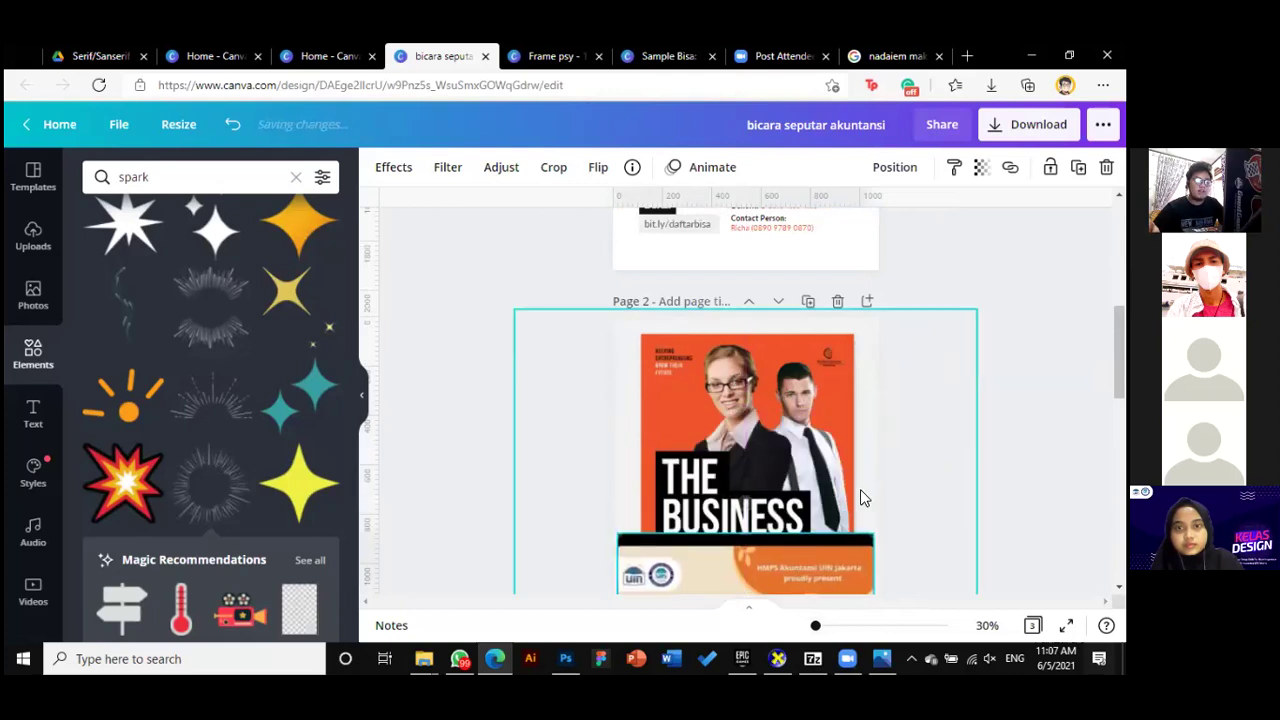
{"action": "scroll", "coordinate": [845, 504], "scroll_direction": "up", "scroll_amount": 6}
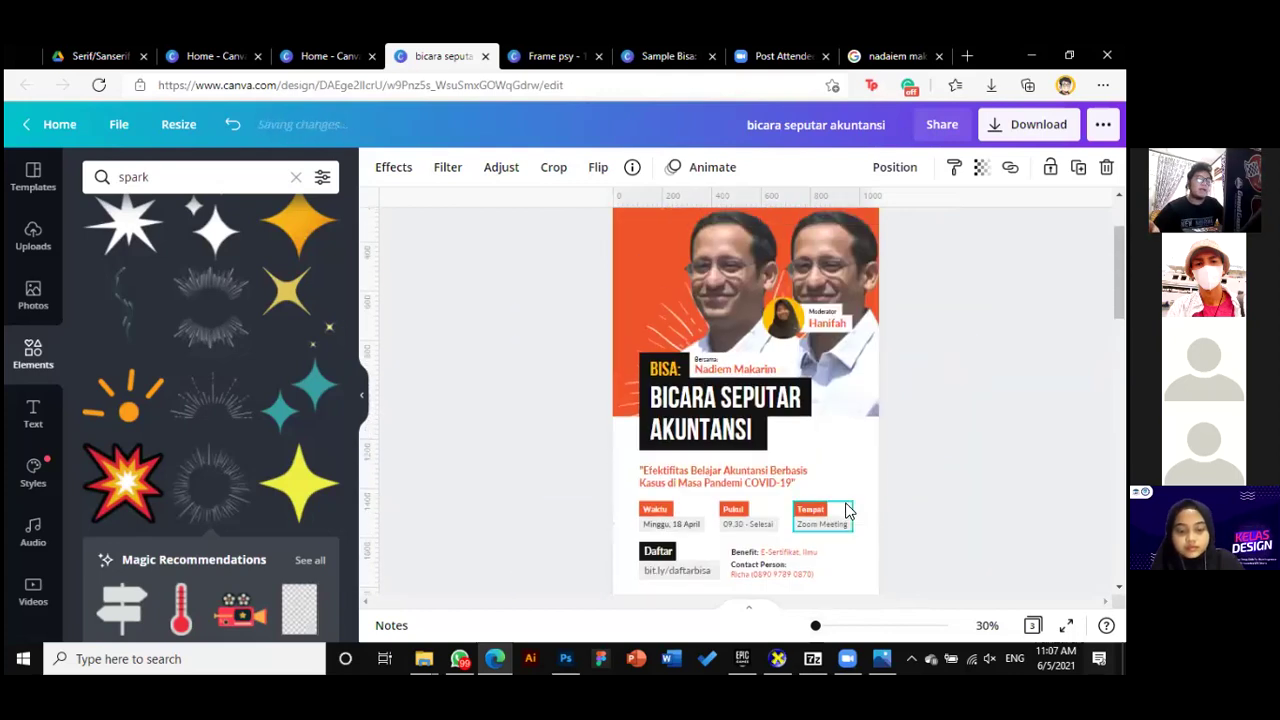
{"action": "left_click", "coordinate": [892, 422]}
{"action": "key", "text": "Delete"}
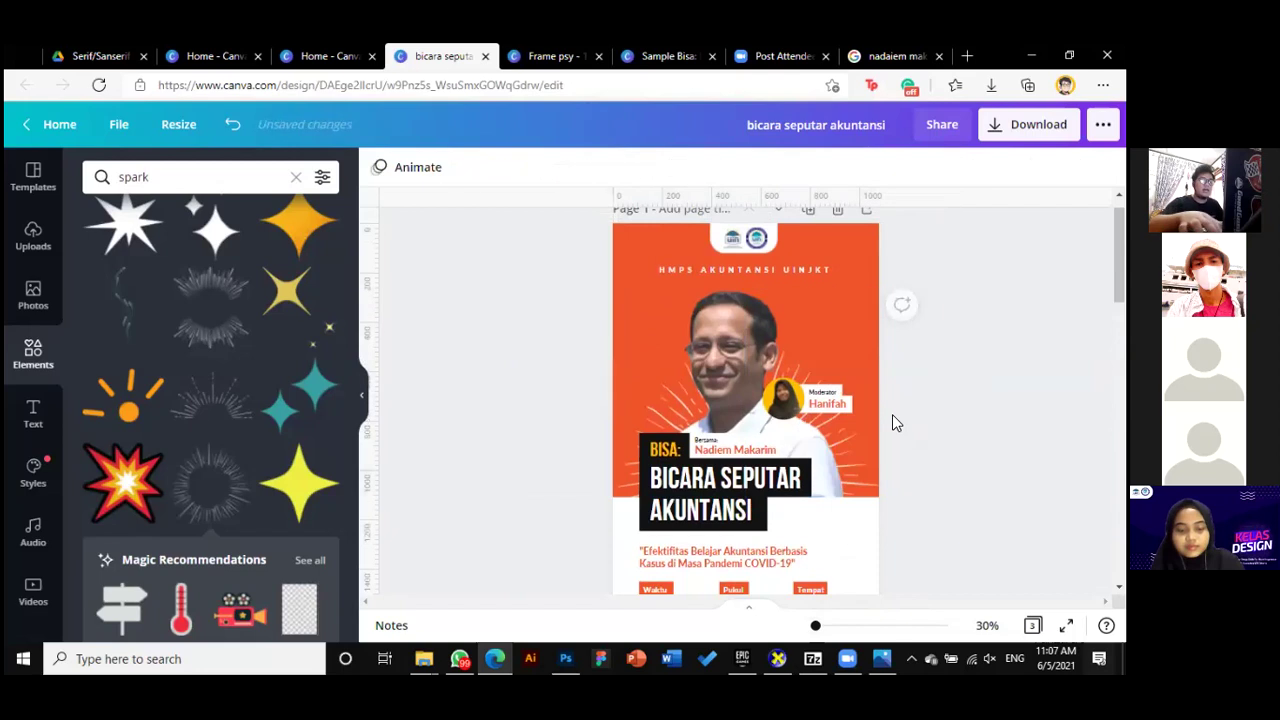
{"action": "scroll", "coordinate": [920, 406], "scroll_direction": "down", "scroll_amount": 2}
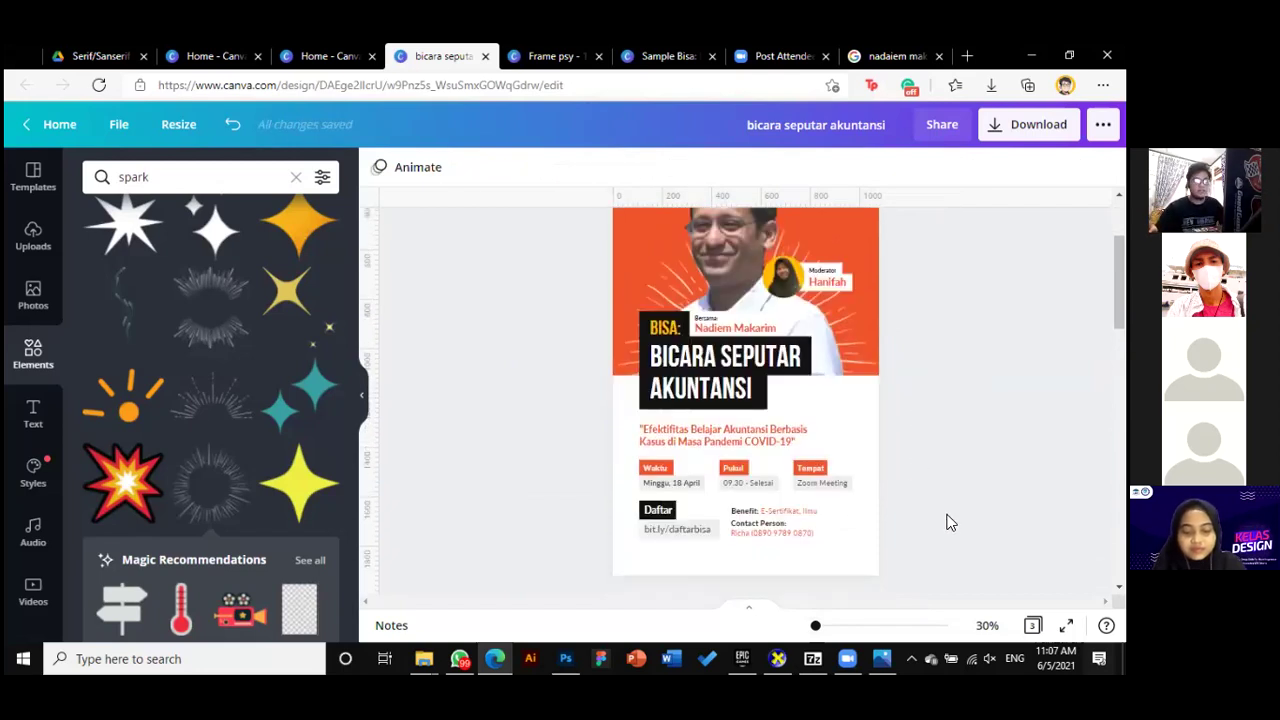
{"action": "scroll", "coordinate": [922, 488], "scroll_direction": "down", "scroll_amount": 1}
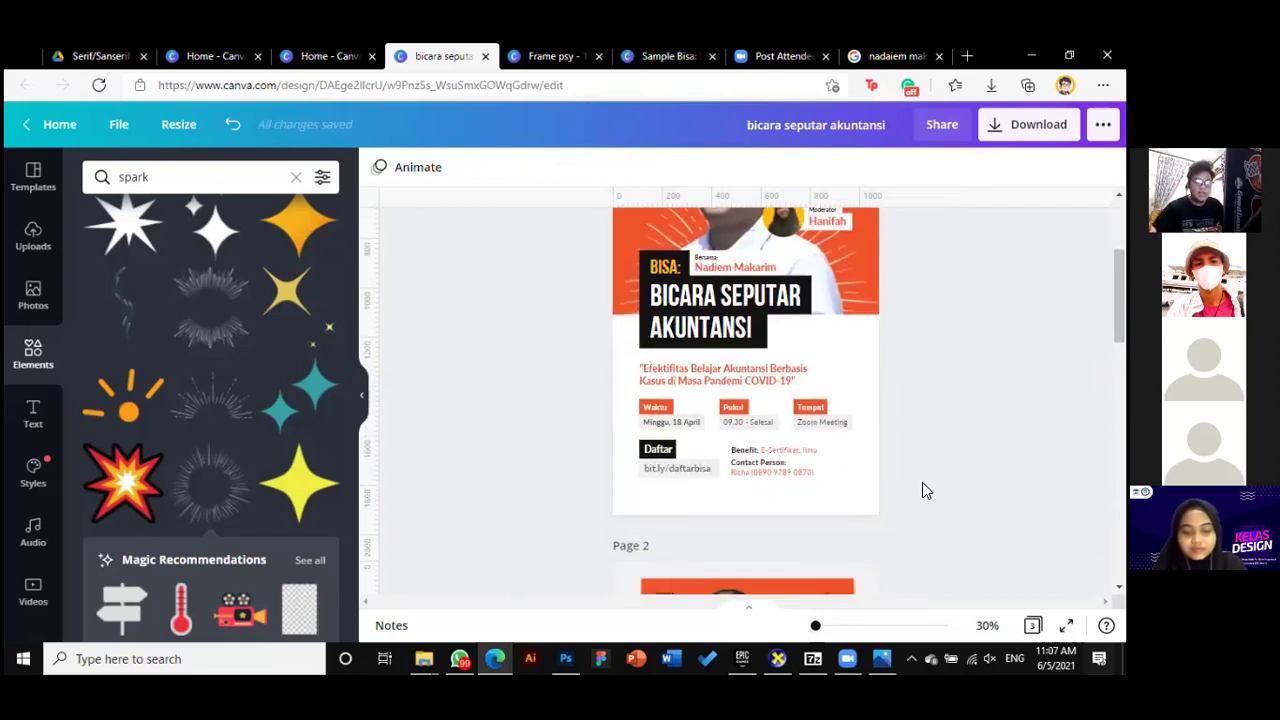
{"action": "scroll", "coordinate": [920, 490], "scroll_direction": "up", "scroll_amount": 3}
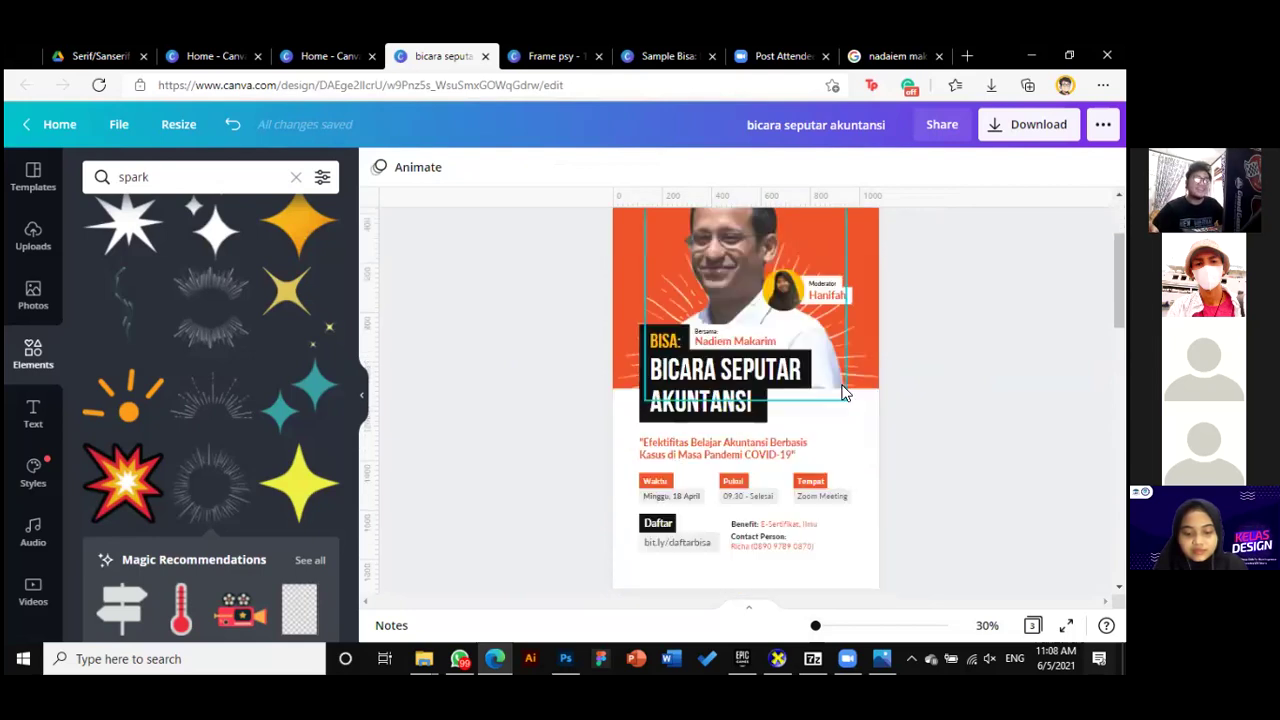
{"action": "scroll", "coordinate": [864, 422], "scroll_direction": "down", "scroll_amount": 5}
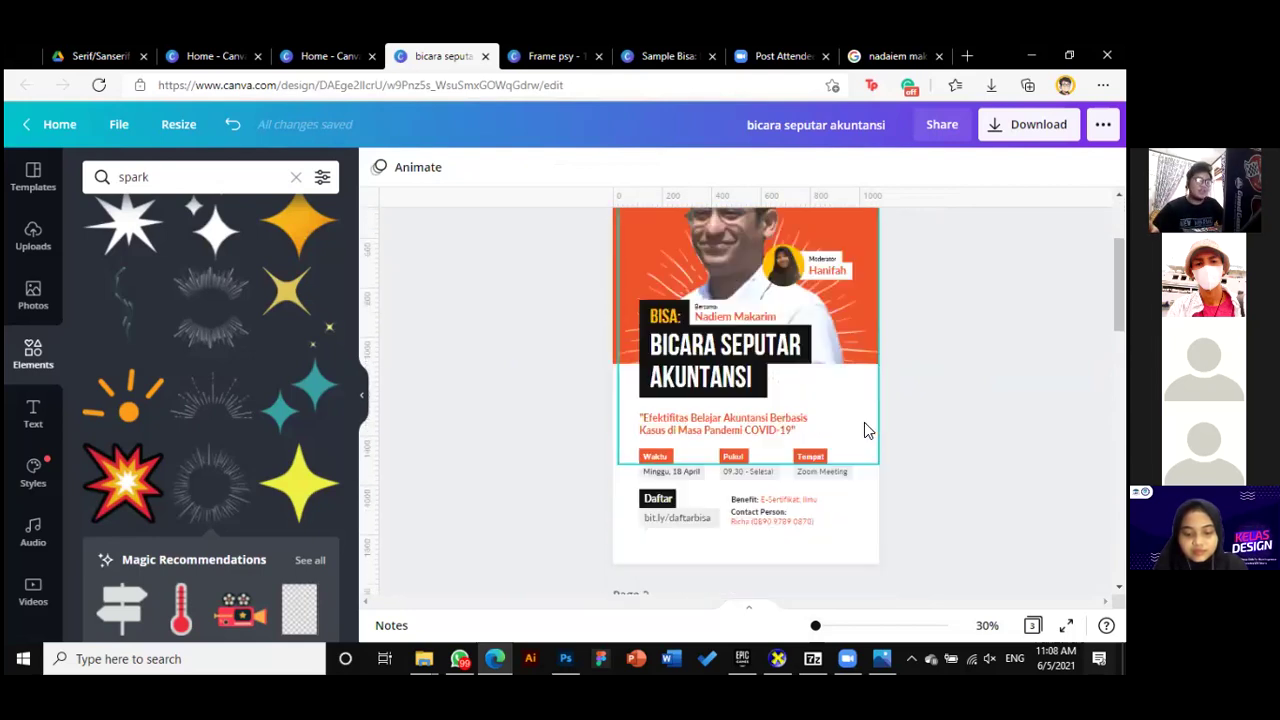
Browse the uploaded images and spark elements, then clear the search to show all elements
{"action": "left_click", "coordinate": [33, 236]}
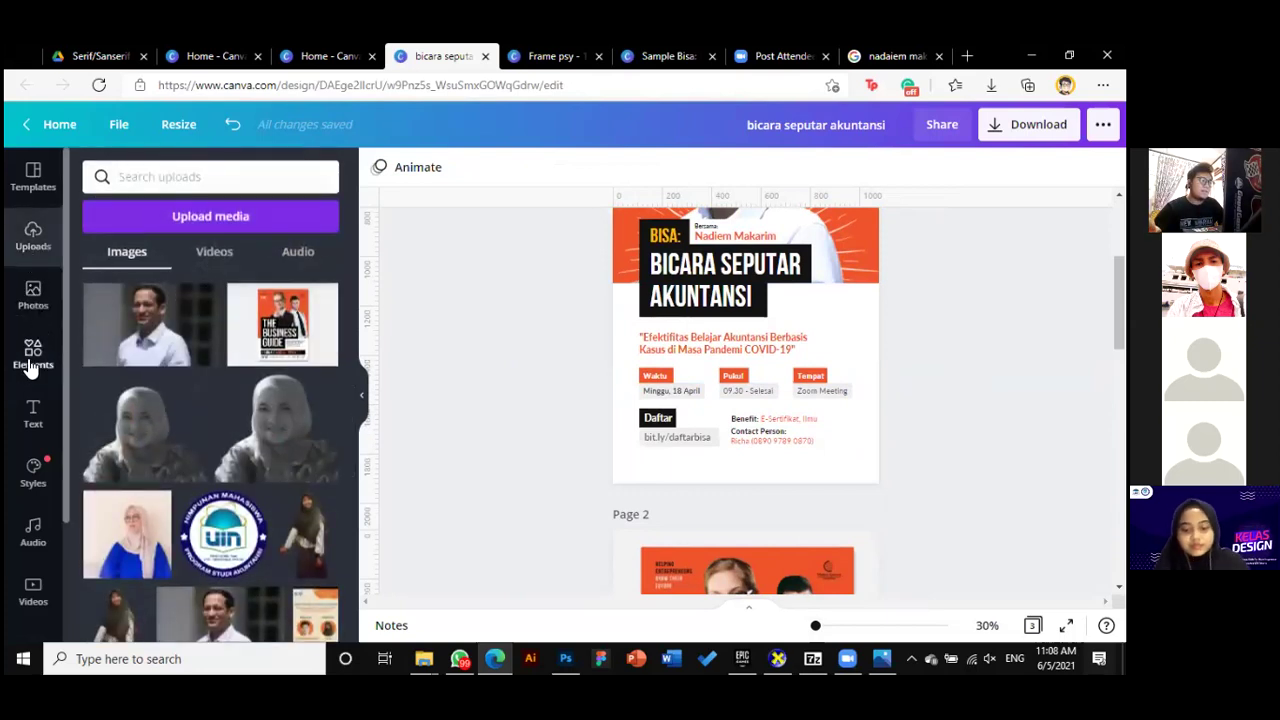
{"action": "left_click", "coordinate": [33, 352]}
{"action": "scroll", "coordinate": [236, 371], "scroll_direction": "down", "scroll_amount": 5}
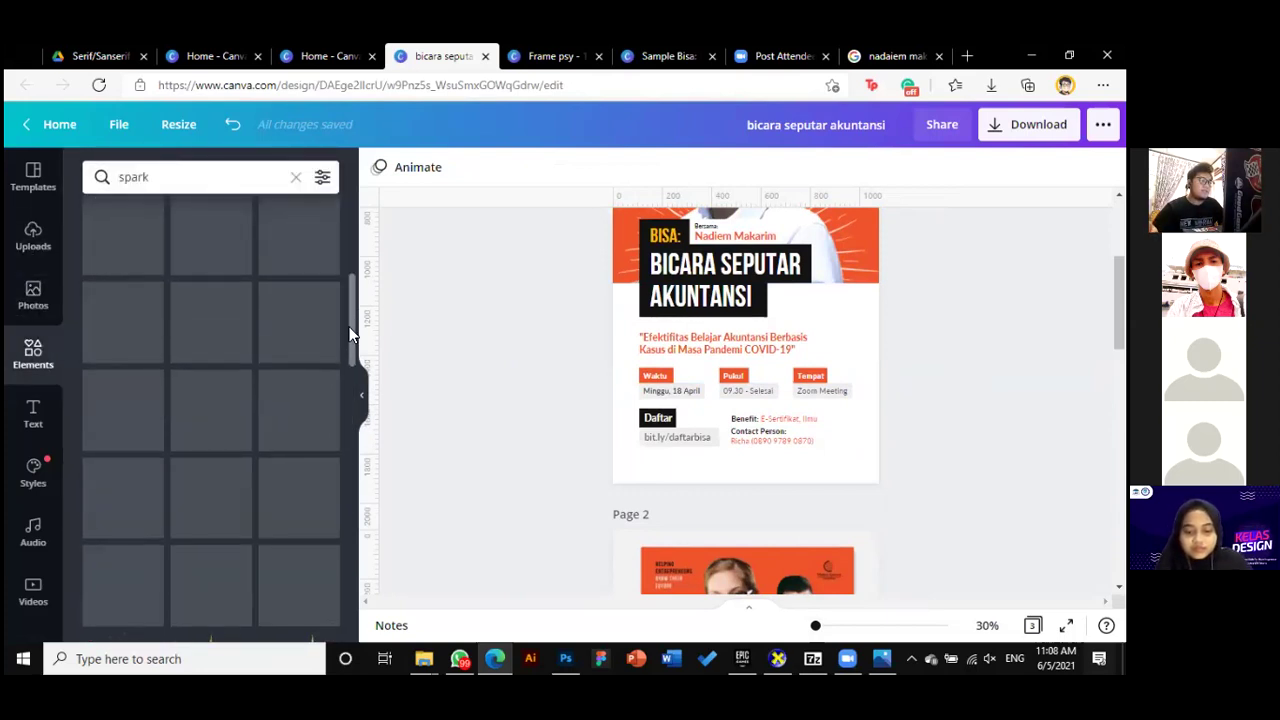
{"action": "scroll", "coordinate": [350, 333], "scroll_direction": "up", "scroll_amount": 5}
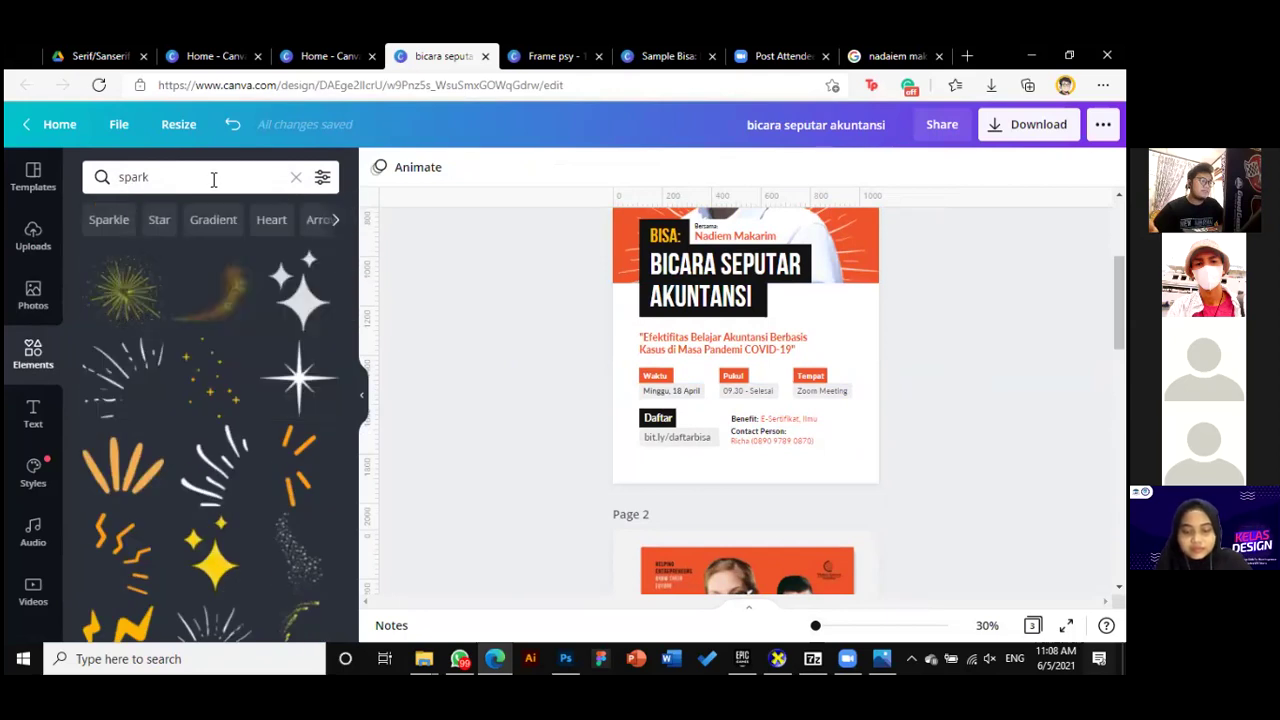
{"action": "key", "text": "Escape"}
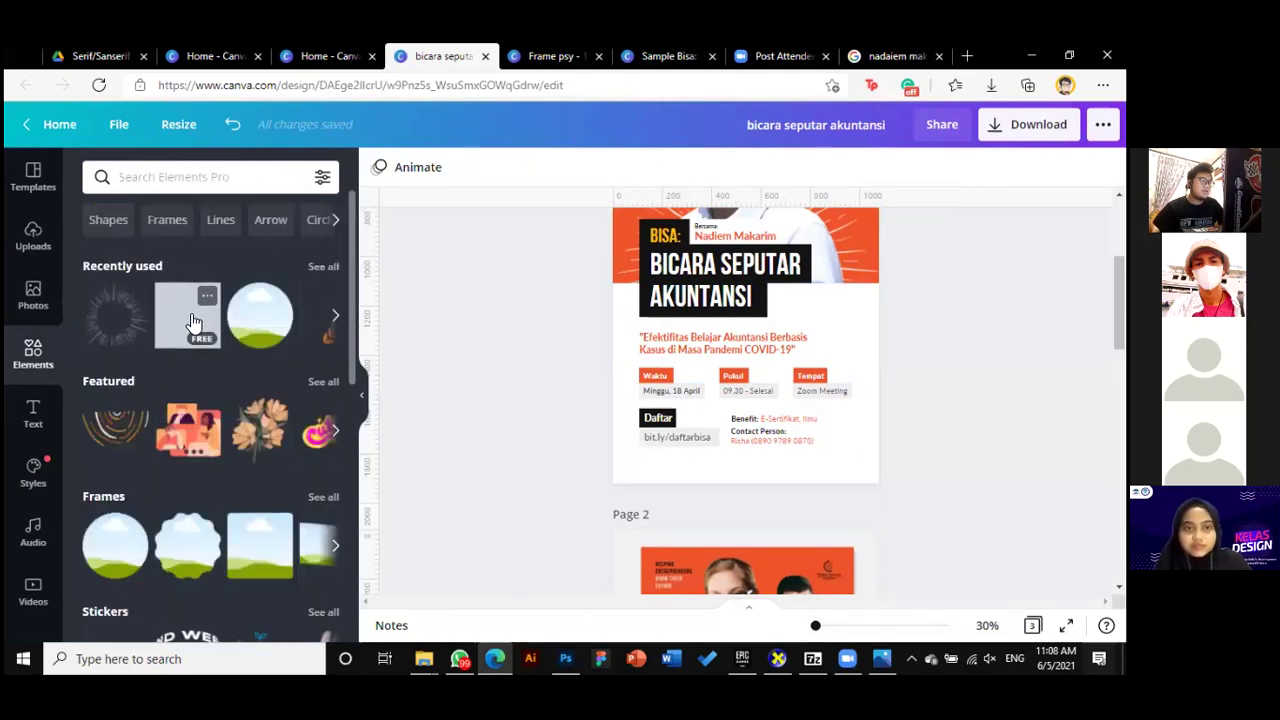
Add a rectangle and shape it into an orange bar along the bottom of page 1
{"action": "left_click_drag", "start_coordinate": [651, 364], "coordinate": [781, 313]}
{"action": "left_click_drag", "start_coordinate": [763, 398], "coordinate": [761, 430]}
{"action": "left_click_drag", "start_coordinate": [873, 416], "coordinate": [882, 414]}
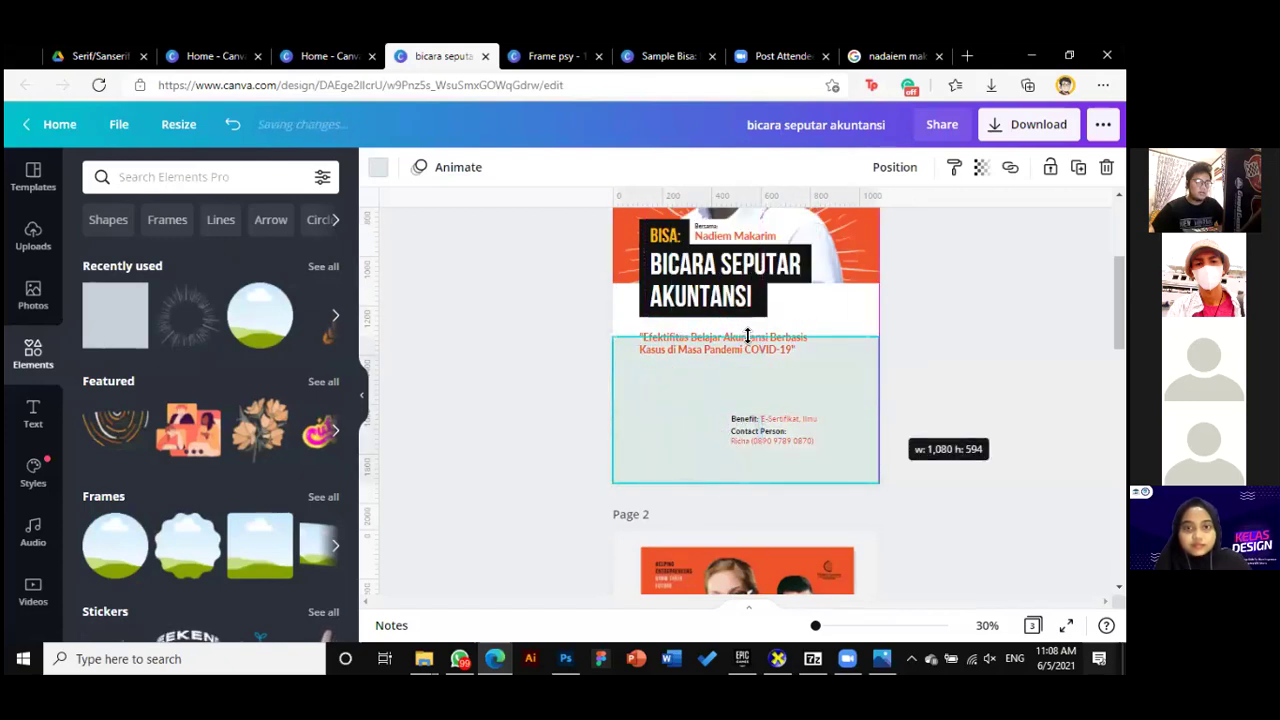
{"action": "left_click_drag", "start_coordinate": [745, 340], "coordinate": [745, 463]}
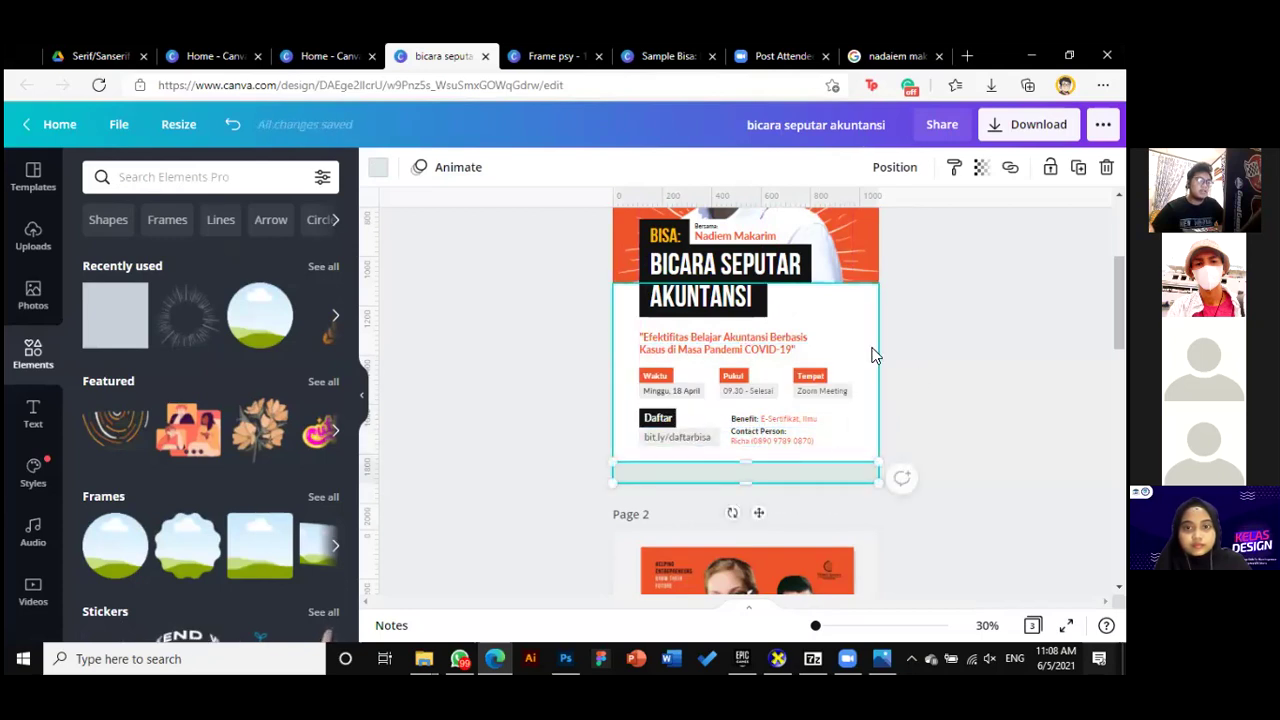
{"action": "left_click", "coordinate": [379, 168]}
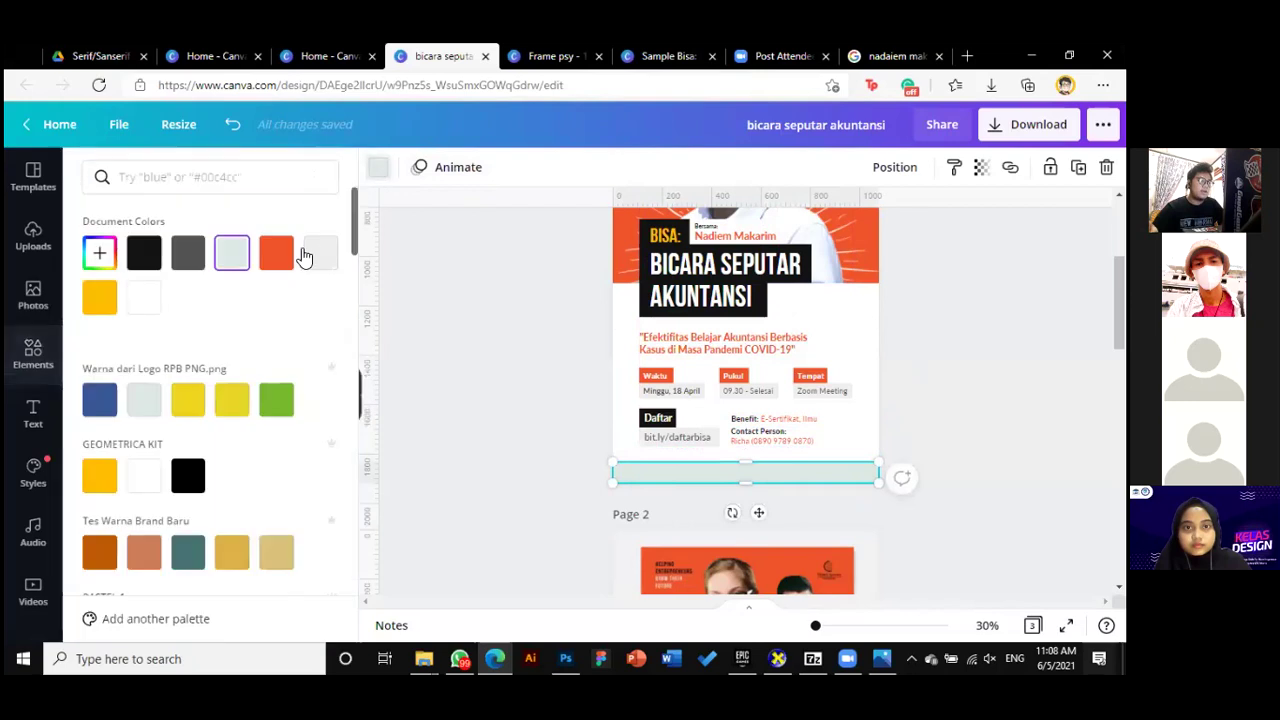
{"action": "left_click", "coordinate": [277, 255]}
{"action": "left_click", "coordinate": [497, 389]}
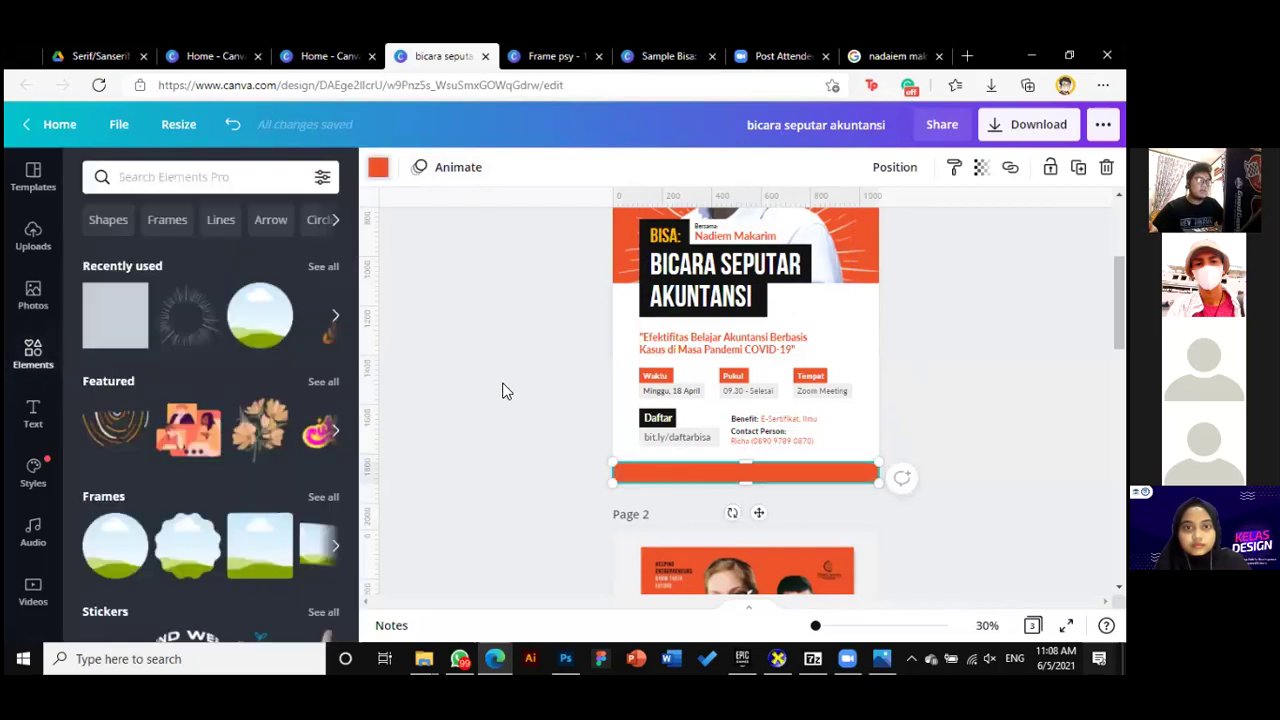
Recolour the bottom bar black from Document Colors
{"action": "scroll", "coordinate": [866, 555], "scroll_direction": "up", "scroll_amount": 3}
{"action": "scroll", "coordinate": [866, 555], "scroll_direction": "down", "scroll_amount": 1}
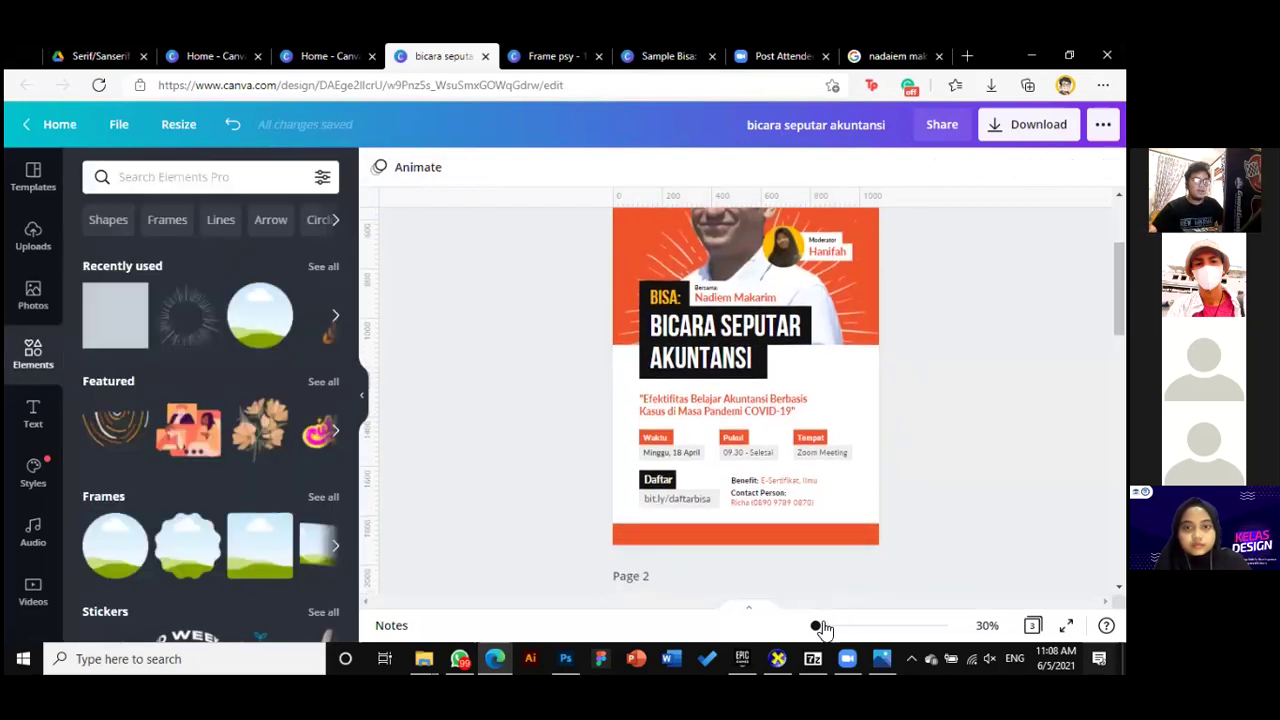
{"action": "scroll", "coordinate": [866, 447], "scroll_direction": "up", "scroll_amount": 1}
{"action": "scroll", "coordinate": [895, 400], "scroll_direction": "down", "scroll_amount": 1}
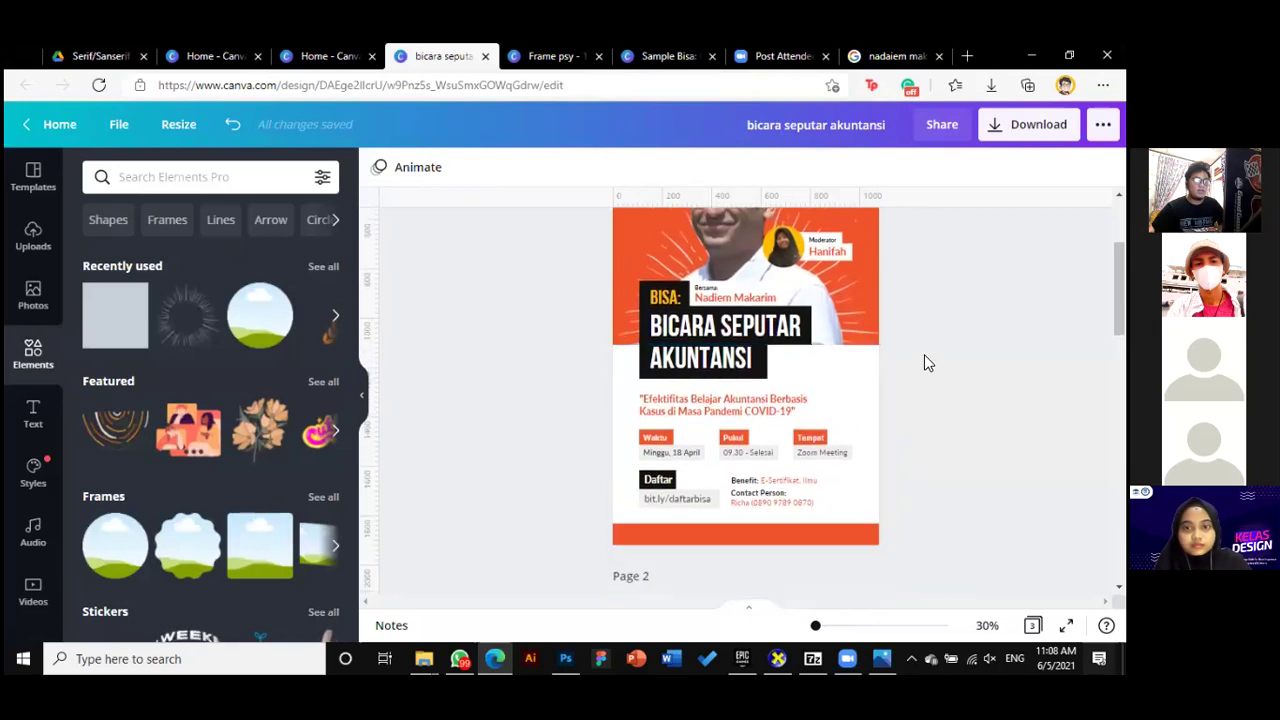
{"action": "scroll", "coordinate": [883, 451], "scroll_direction": "down", "scroll_amount": 1}
{"action": "left_click", "coordinate": [740, 465]}
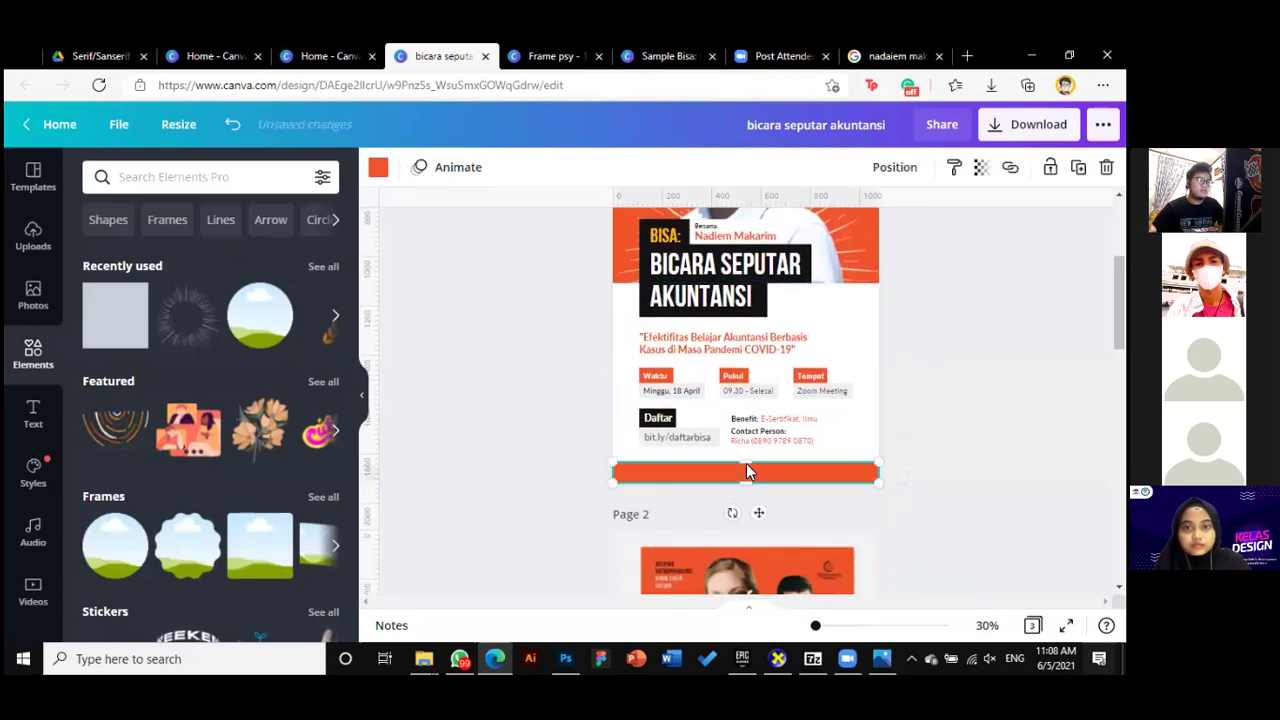
{"action": "left_click", "coordinate": [378, 167]}
{"action": "left_click", "coordinate": [147, 255]}
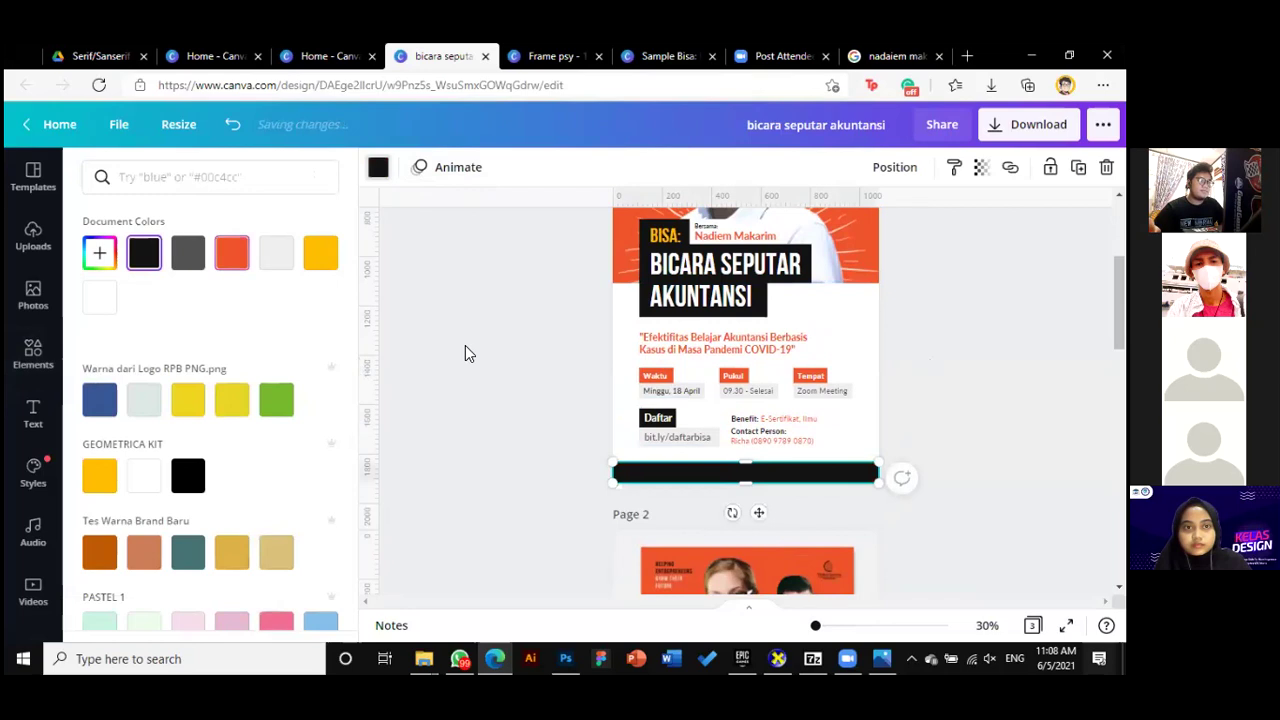
{"action": "left_click", "coordinate": [465, 345]}
{"action": "scroll", "coordinate": [465, 345], "scroll_direction": "up", "scroll_amount": 2}
{"action": "scroll", "coordinate": [744, 401], "scroll_direction": "down", "scroll_amount": 2}
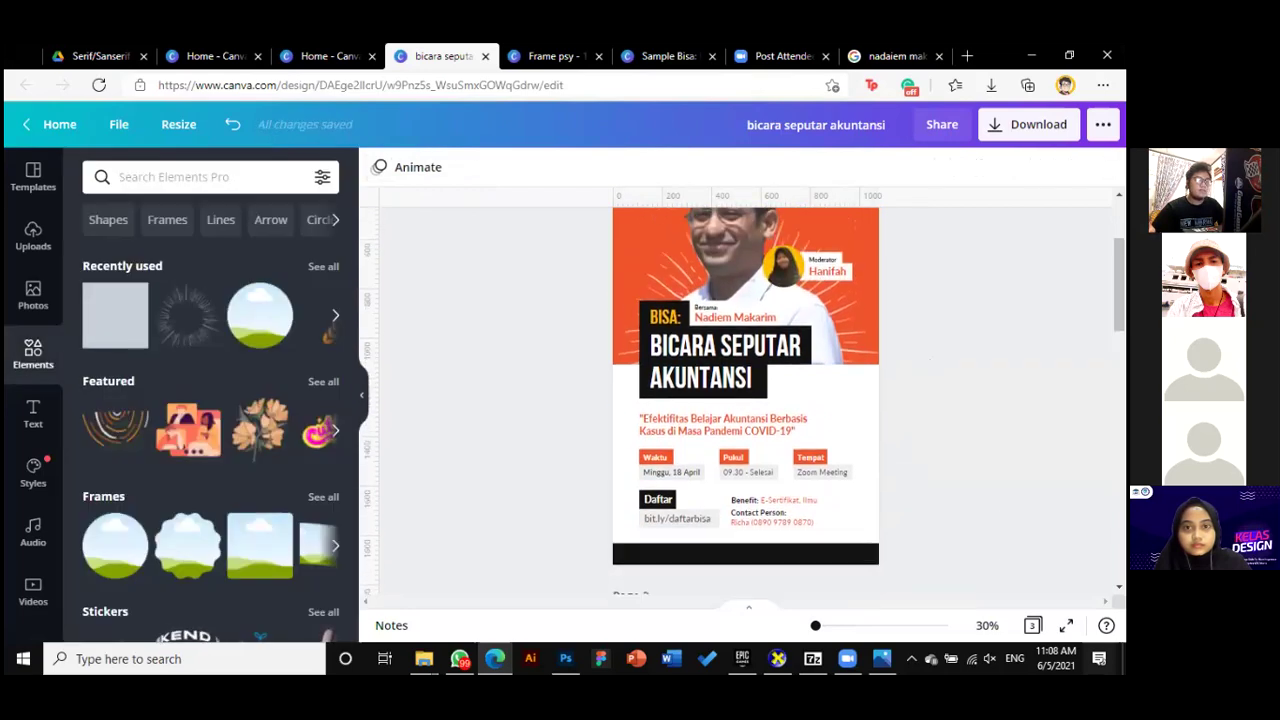
{"action": "scroll", "coordinate": [744, 401], "scroll_direction": "up", "scroll_amount": 3}
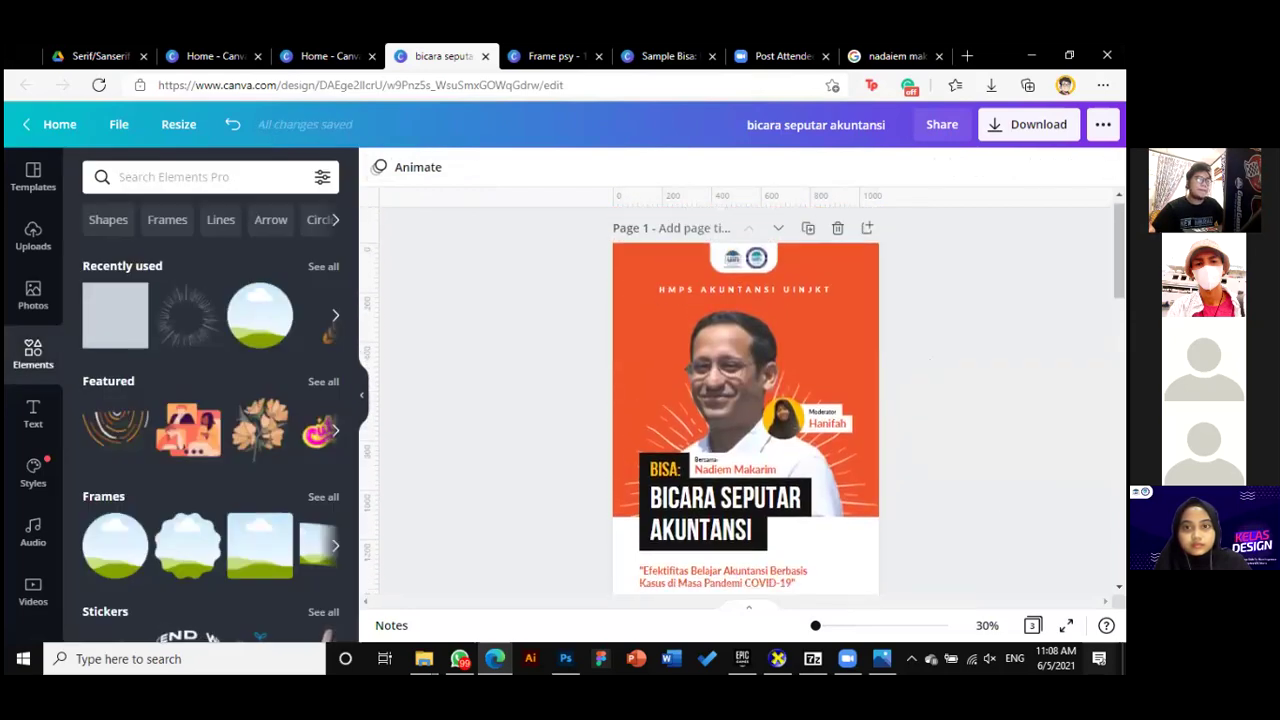
{"action": "scroll", "coordinate": [918, 500], "scroll_direction": "down", "scroll_amount": 6}
{"action": "scroll", "coordinate": [915, 495], "scroll_direction": "up", "scroll_amount": 4}
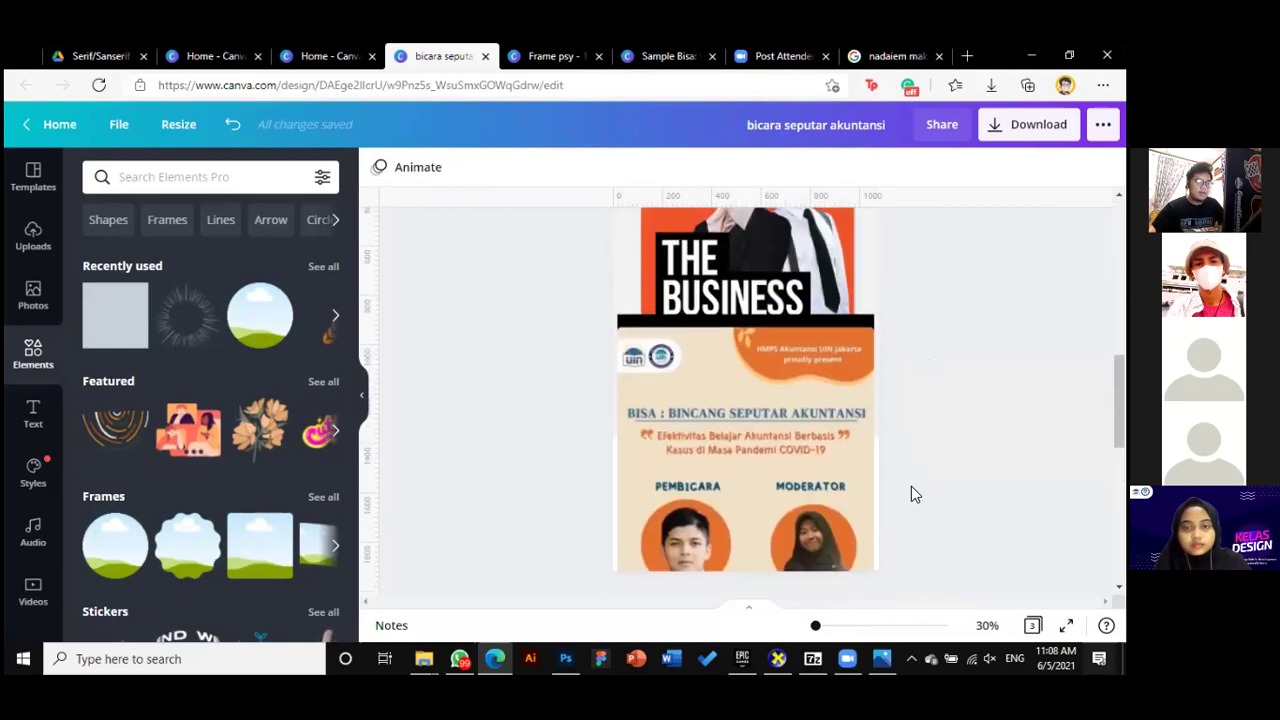
Drag the reference poster image on page 2 so it snaps centred
{"action": "scroll", "coordinate": [850, 485], "scroll_direction": "down", "scroll_amount": 2}
{"action": "left_click", "coordinate": [793, 480]}
{"action": "scroll", "coordinate": [793, 480], "scroll_direction": "up", "scroll_amount": 1}
{"action": "scroll", "coordinate": [793, 480], "scroll_direction": "down", "scroll_amount": 2}
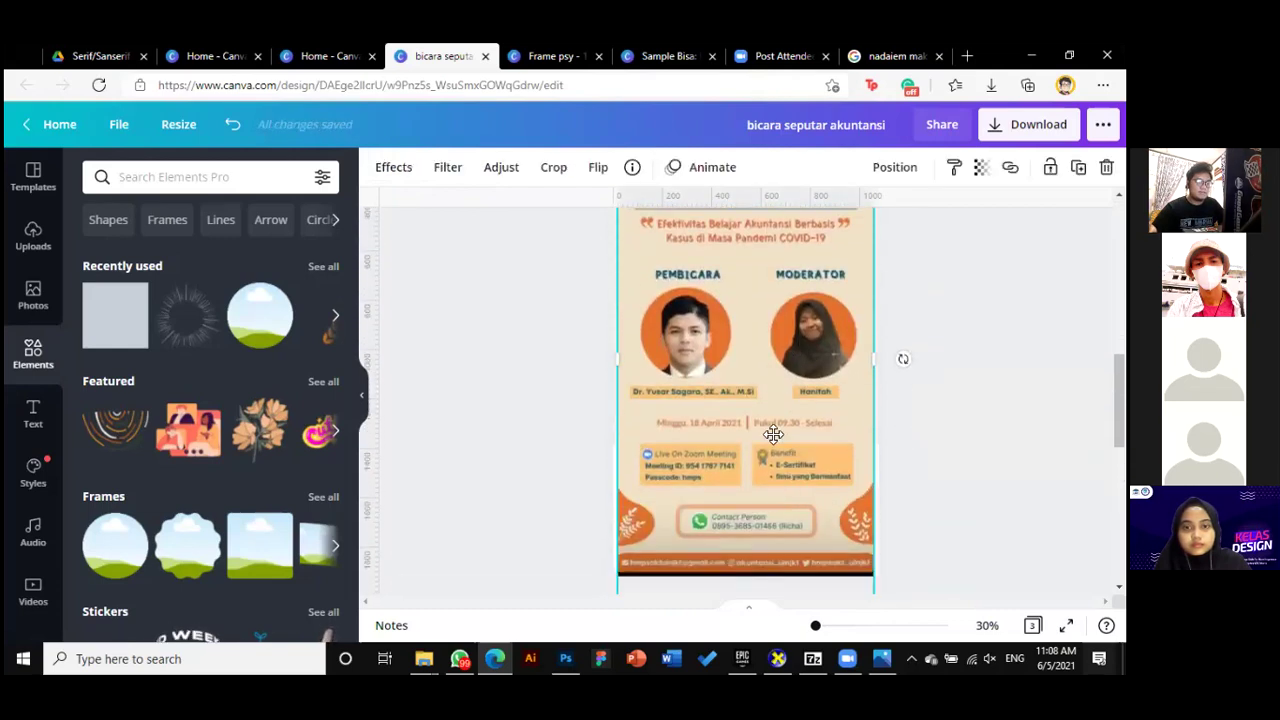
{"action": "left_click_drag", "start_coordinate": [770, 437], "coordinate": [797, 530]}
{"action": "left_click_drag", "start_coordinate": [740, 466], "coordinate": [699, 537]}
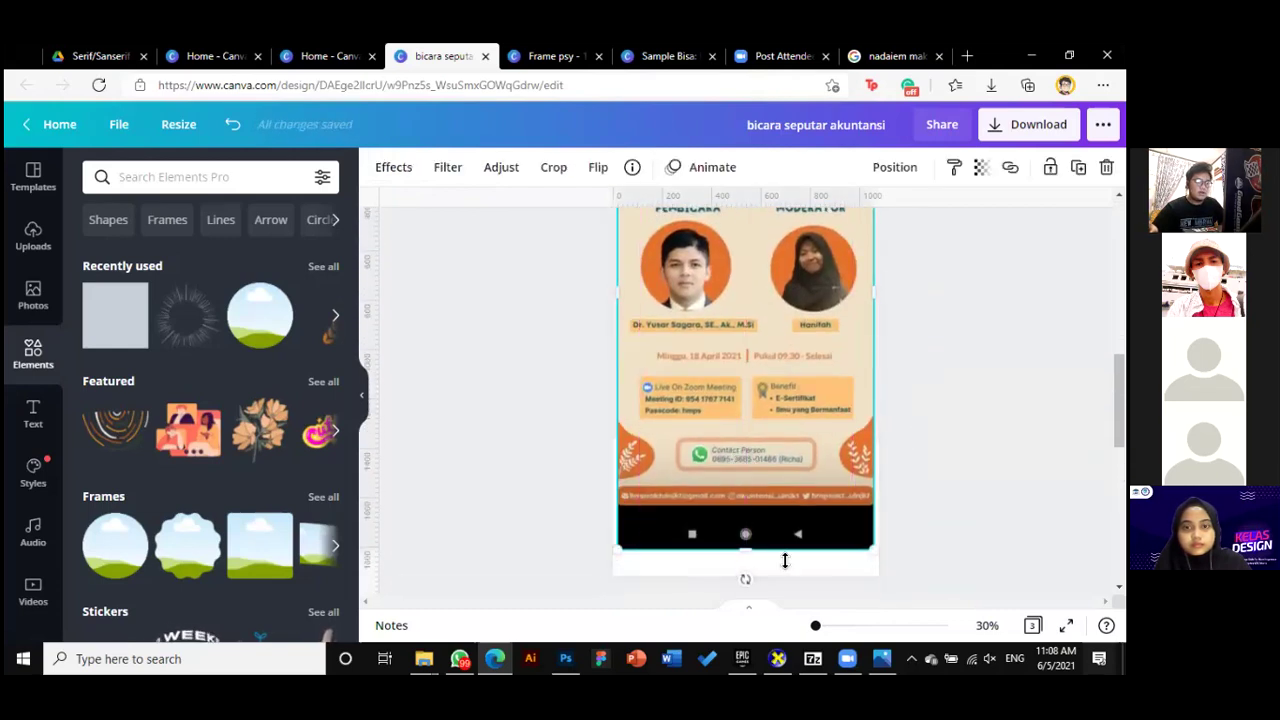
Zoom to about 57% to read the reference poster's email and social-media footer
{"action": "left_click_drag", "start_coordinate": [817, 628], "coordinate": [822, 626]}
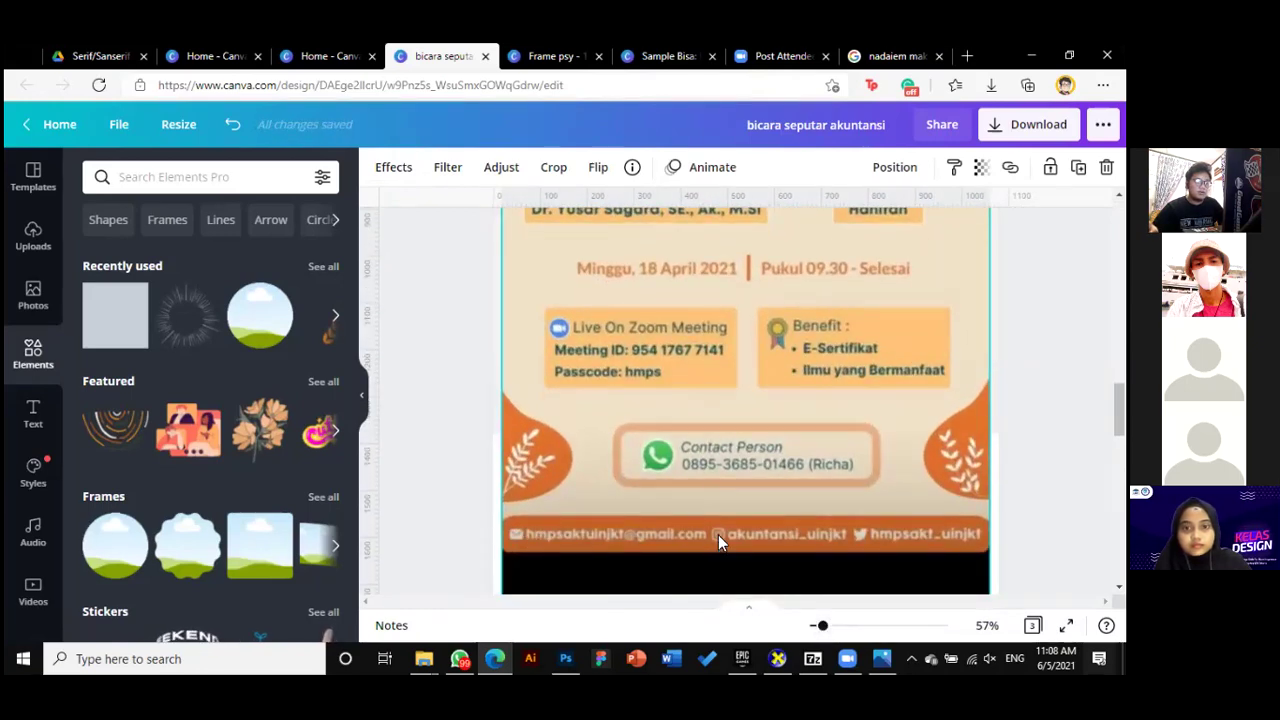
{"action": "scroll", "coordinate": [860, 535], "scroll_direction": "up", "scroll_amount": 10}
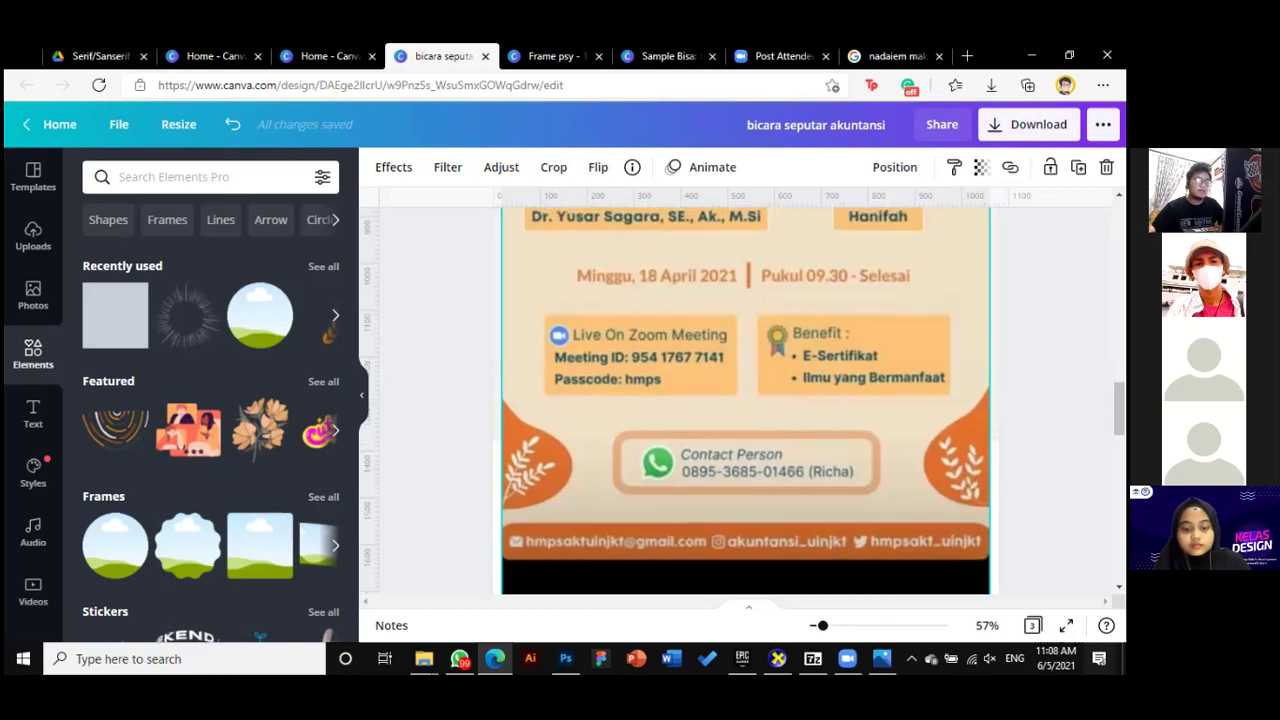
{"action": "scroll", "coordinate": [745, 450], "scroll_direction": "down", "scroll_amount": 2}
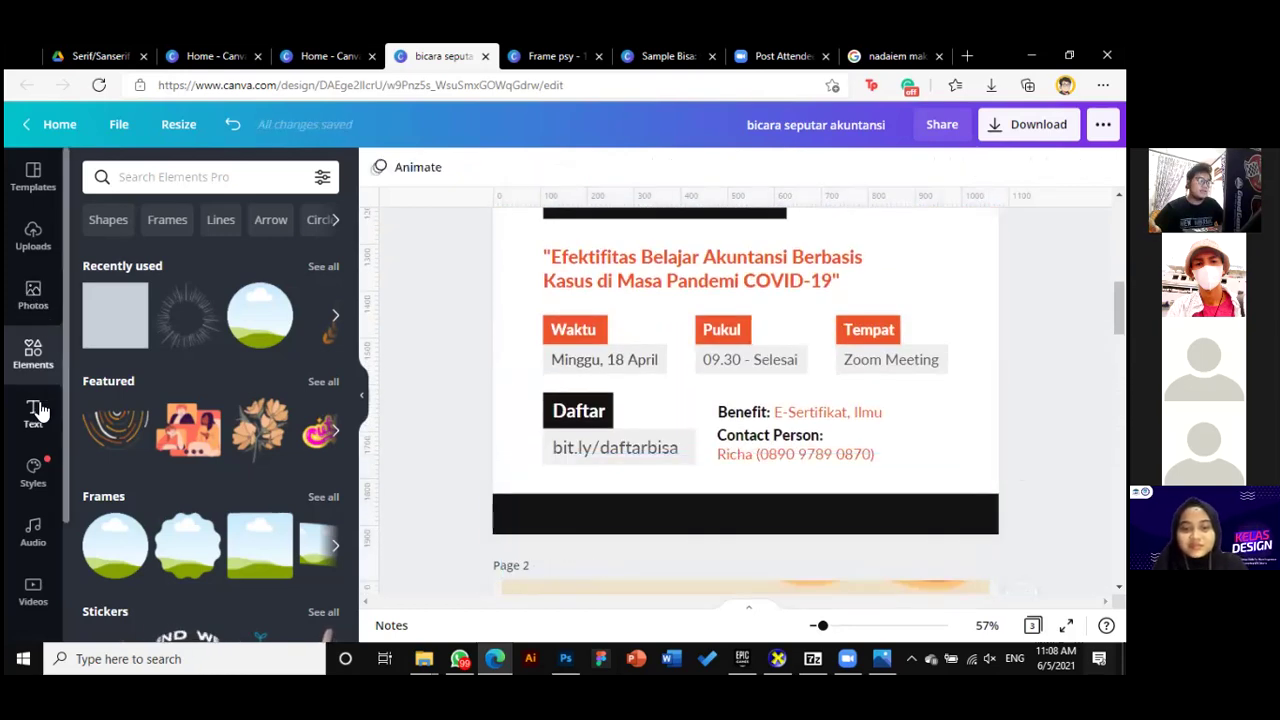
Search the Elements library for 'email'
{"action": "left_click", "coordinate": [183, 176]}
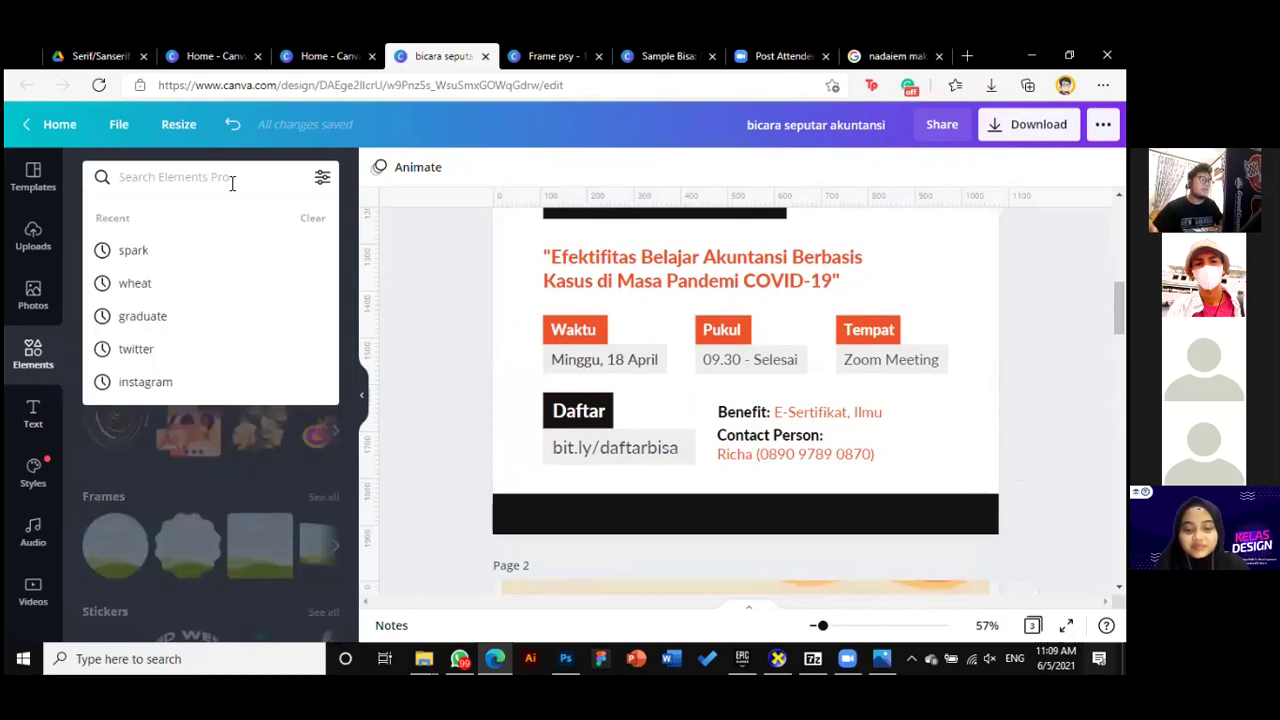
{"action": "type", "text": "em"}
{"action": "type", "text": "ia"}
{"action": "key", "text": "BackSpace"}
{"action": "key", "text": "BackSpace"}
{"action": "type", "text": "ail"}
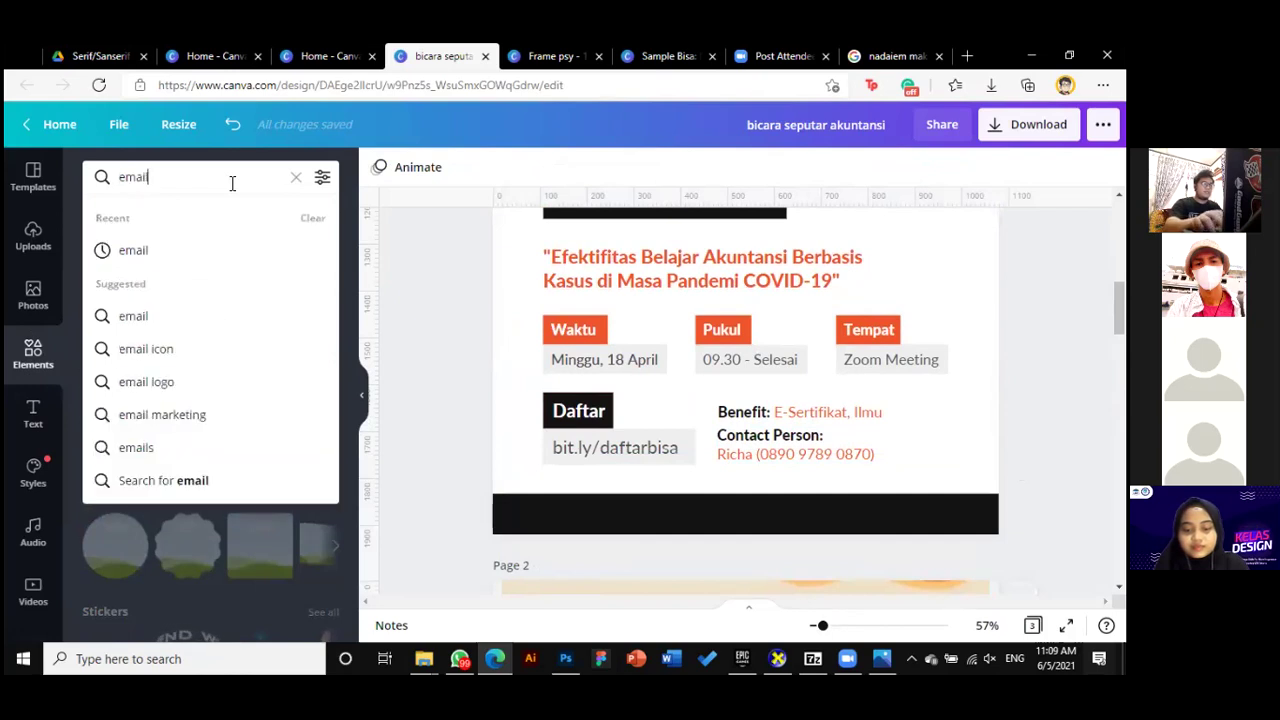
{"action": "key", "text": "Return"}
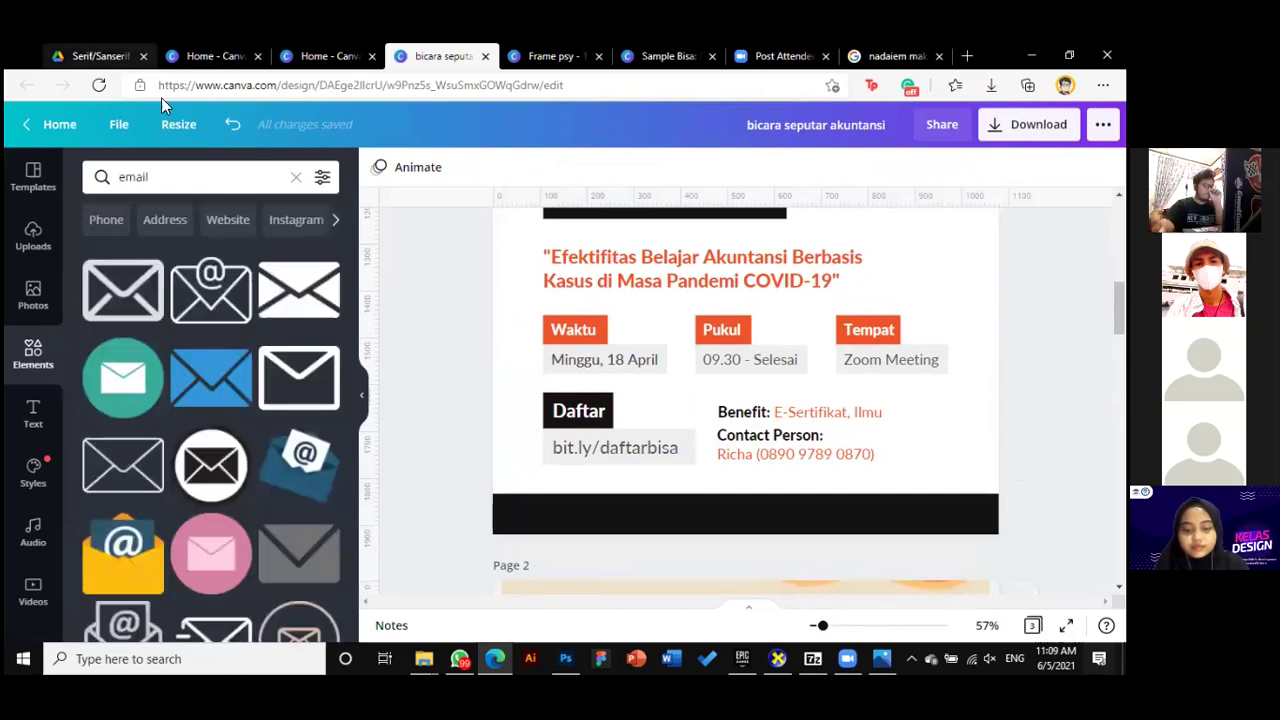
Add an envelope icon and move it to the left end of the black footer bar
{"action": "left_click", "coordinate": [299, 298]}
{"action": "left_click_drag", "start_coordinate": [694, 457], "coordinate": [677, 494]}
{"action": "scroll", "coordinate": [726, 349], "scroll_direction": "up", "scroll_amount": 3}
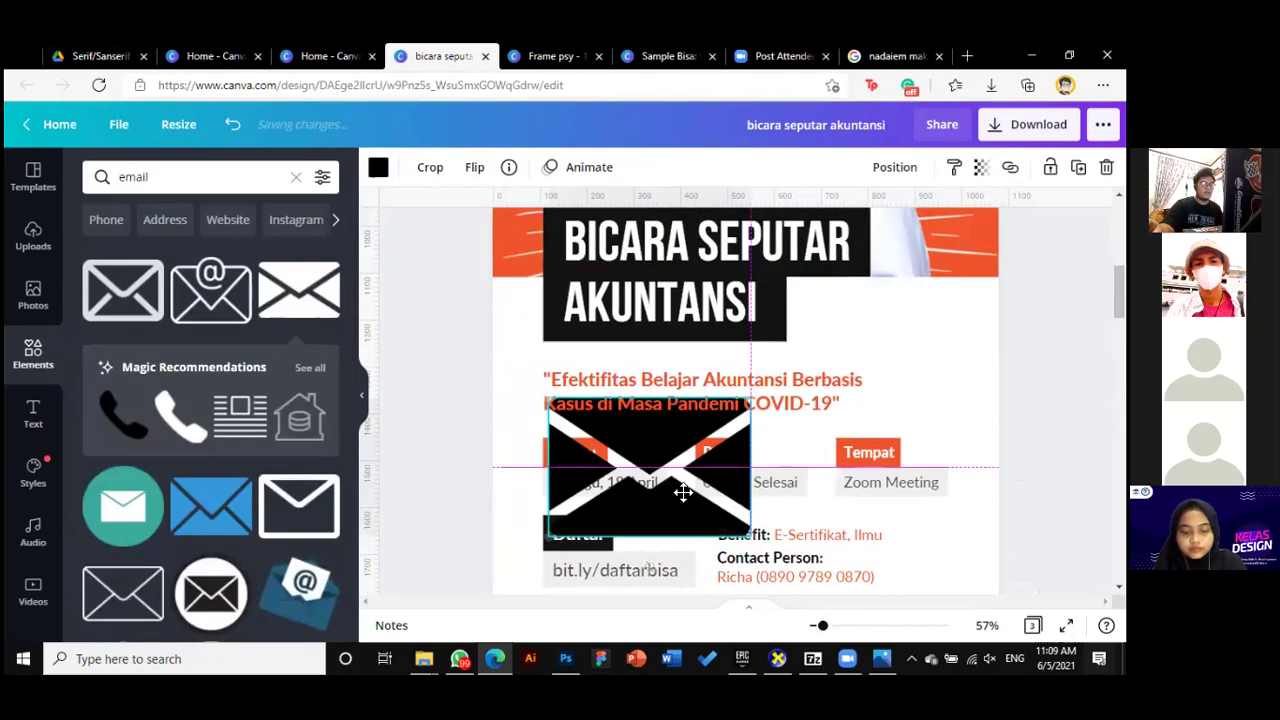
{"action": "scroll", "coordinate": [686, 443], "scroll_direction": "down", "scroll_amount": 3}
{"action": "left_click_drag", "start_coordinate": [668, 288], "coordinate": [543, 389]}
{"action": "left_click", "coordinate": [377, 167]}
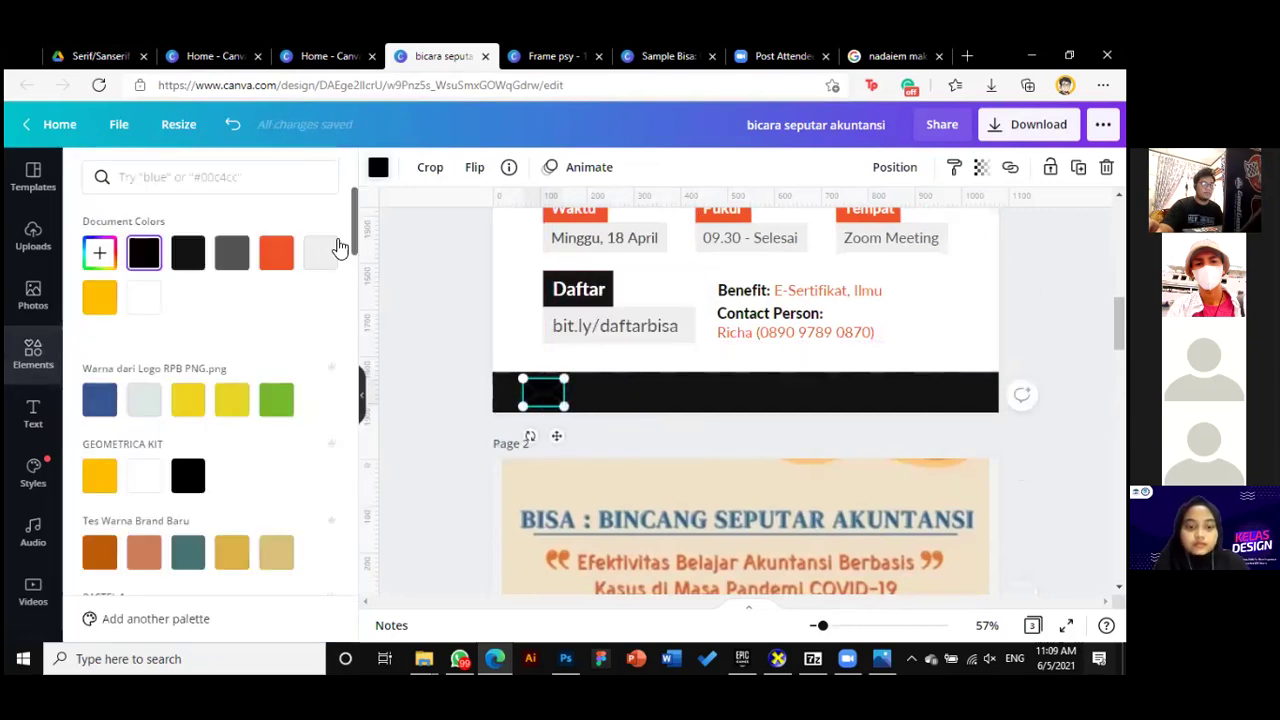
Make the envelope icon white and search elements for Instagram
{"action": "left_click", "coordinate": [156, 301]}
{"action": "left_click", "coordinate": [33, 352]}
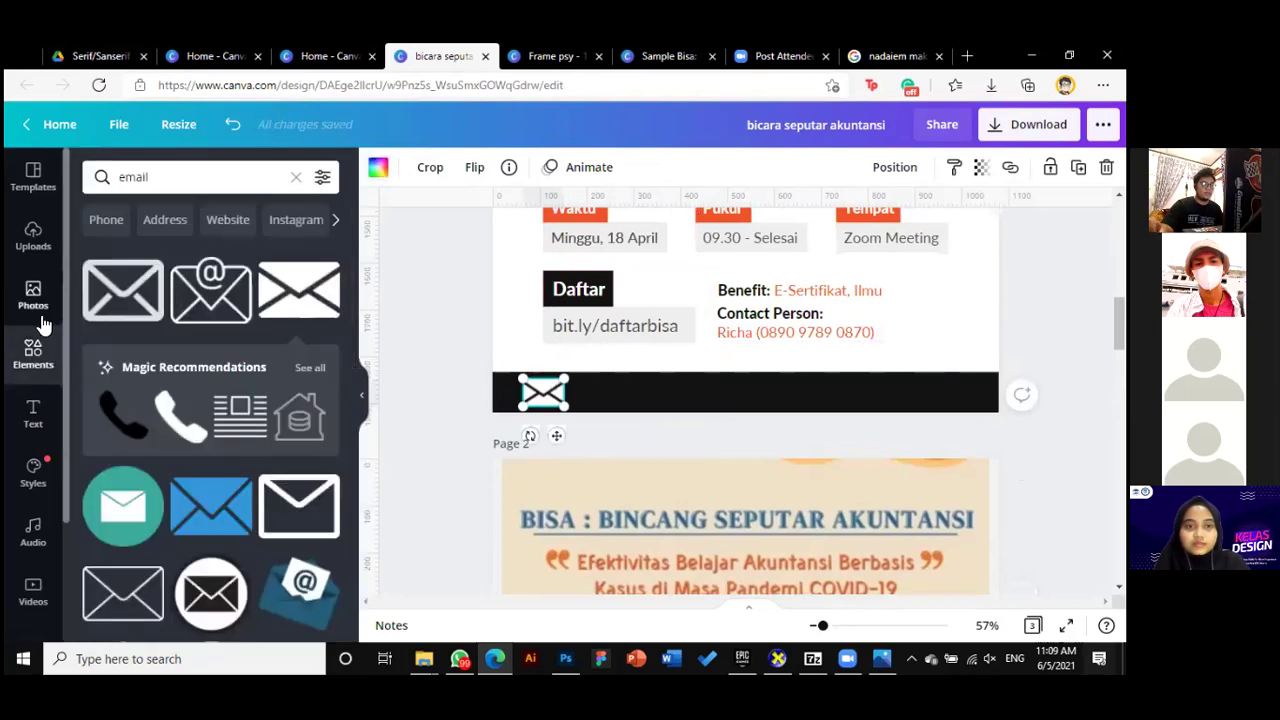
{"action": "left_click", "coordinate": [121, 178]}
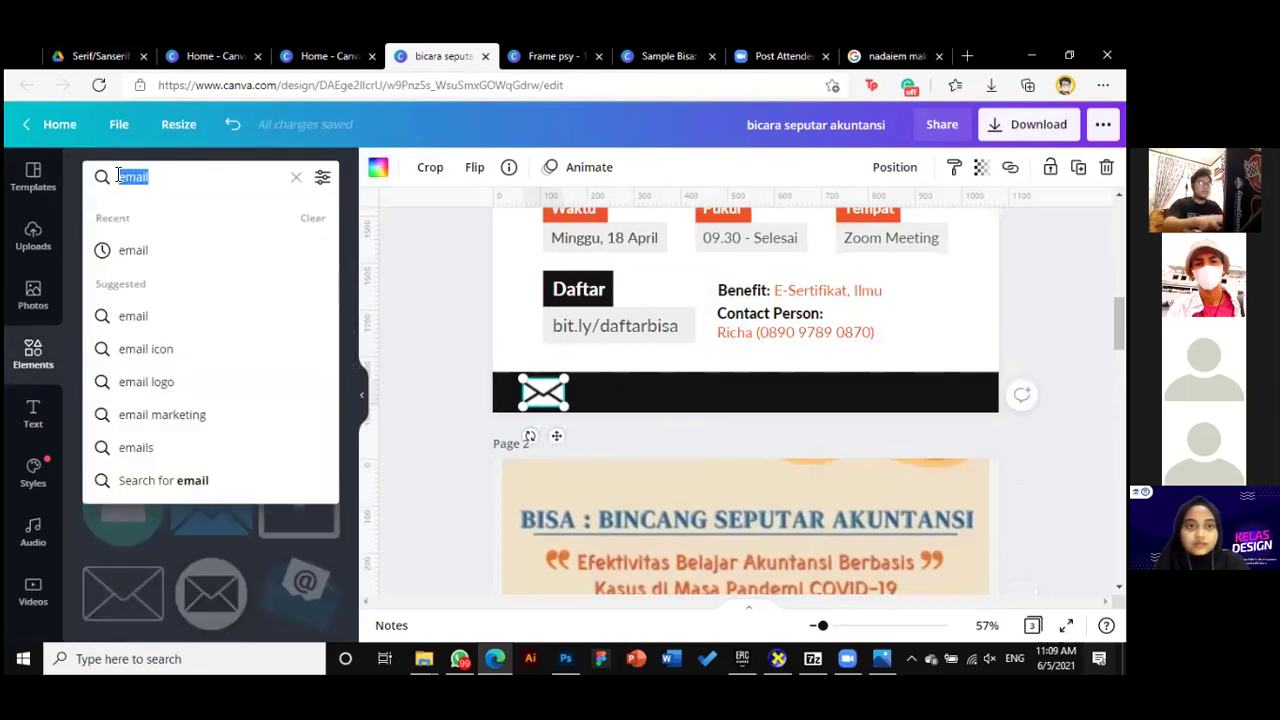
{"action": "type", "text": "instagram"}
{"action": "left_click", "coordinate": [145, 250]}
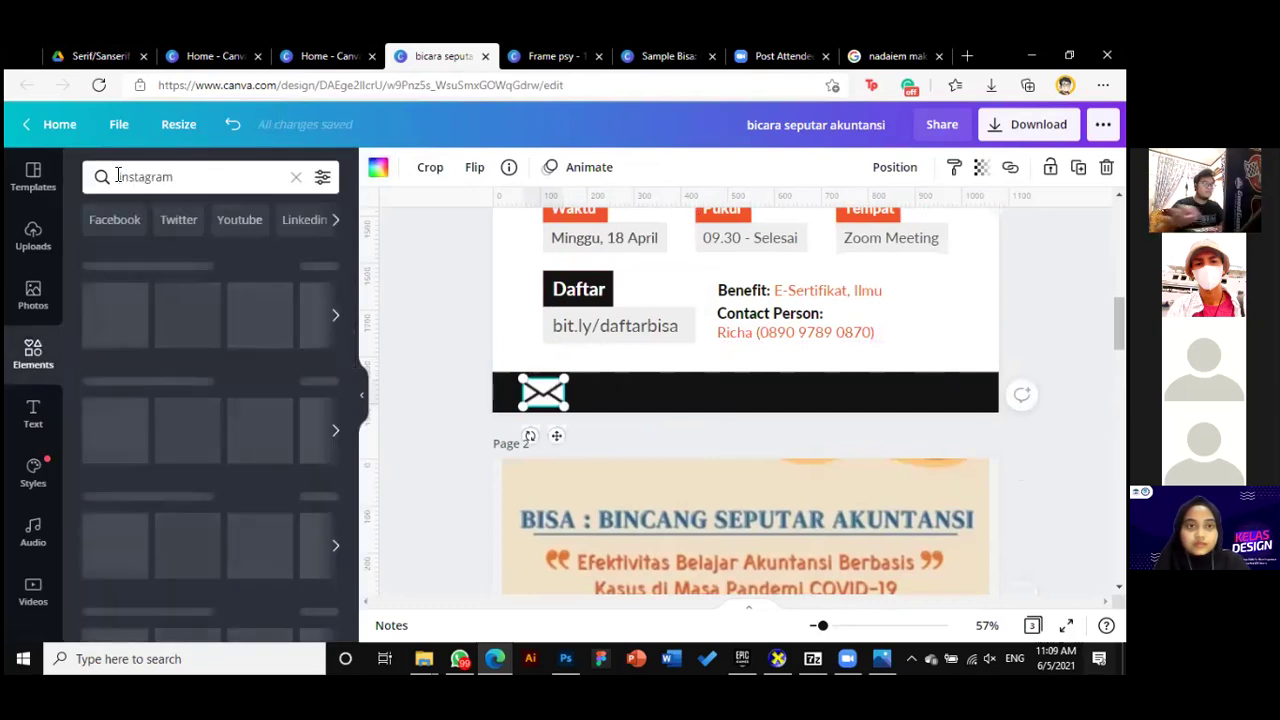
Add an Instagram icon beside the envelope, shrink it and make it white
{"action": "left_click", "coordinate": [125, 288]}
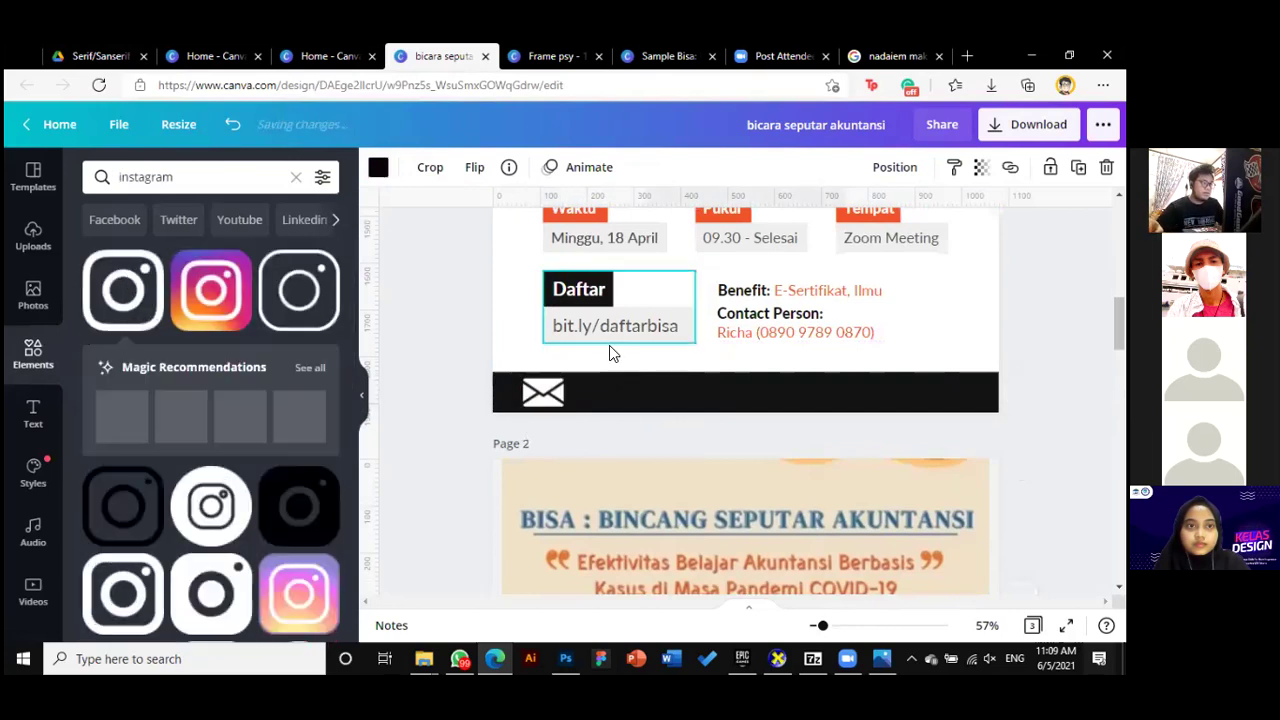
{"action": "scroll", "coordinate": [724, 480], "scroll_direction": "down", "scroll_amount": 3}
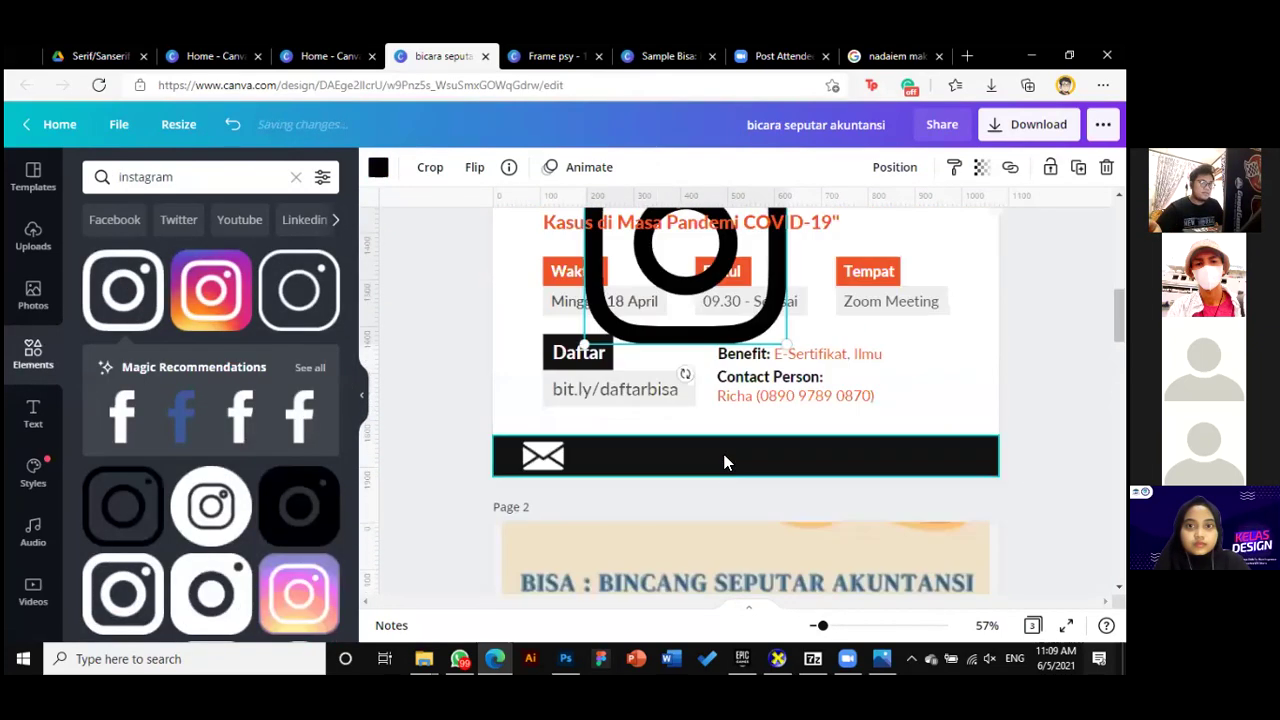
{"action": "left_click_drag", "start_coordinate": [696, 246], "coordinate": [674, 371]}
{"action": "scroll", "coordinate": [752, 292], "scroll_direction": "up", "scroll_amount": 1}
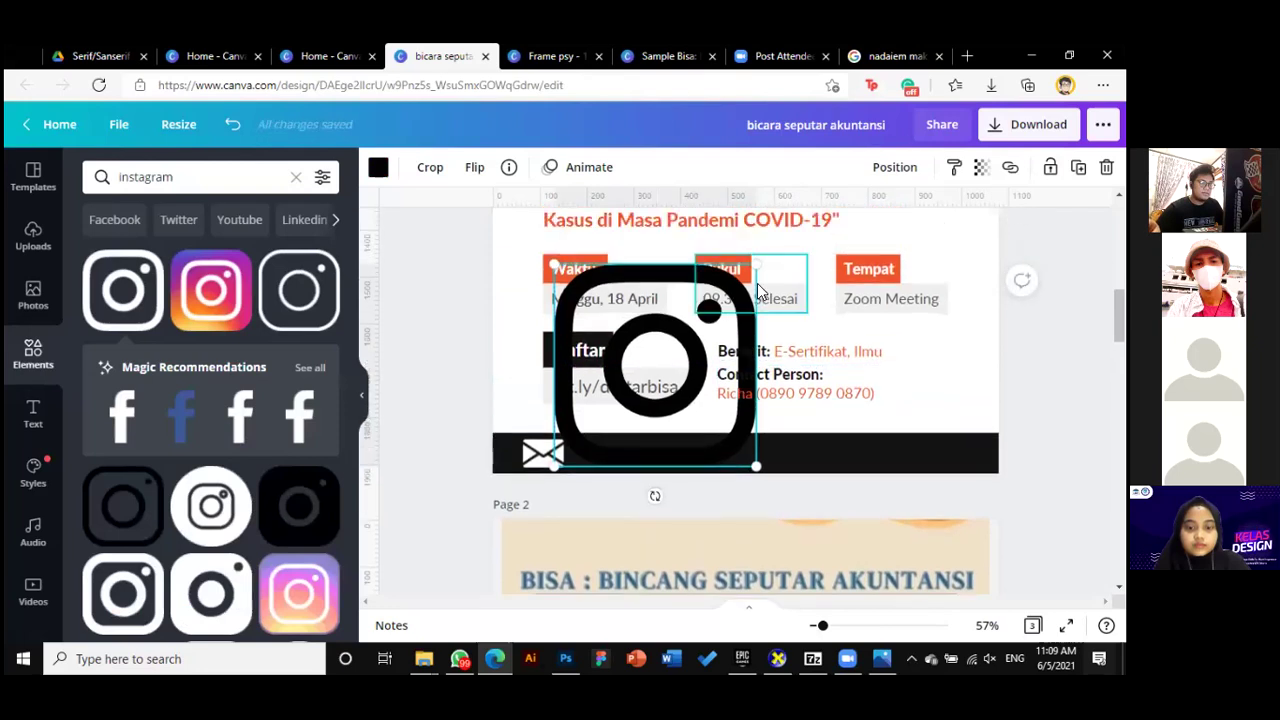
{"action": "left_click_drag", "start_coordinate": [737, 283], "coordinate": [590, 452]}
{"action": "left_click", "coordinate": [378, 167]}
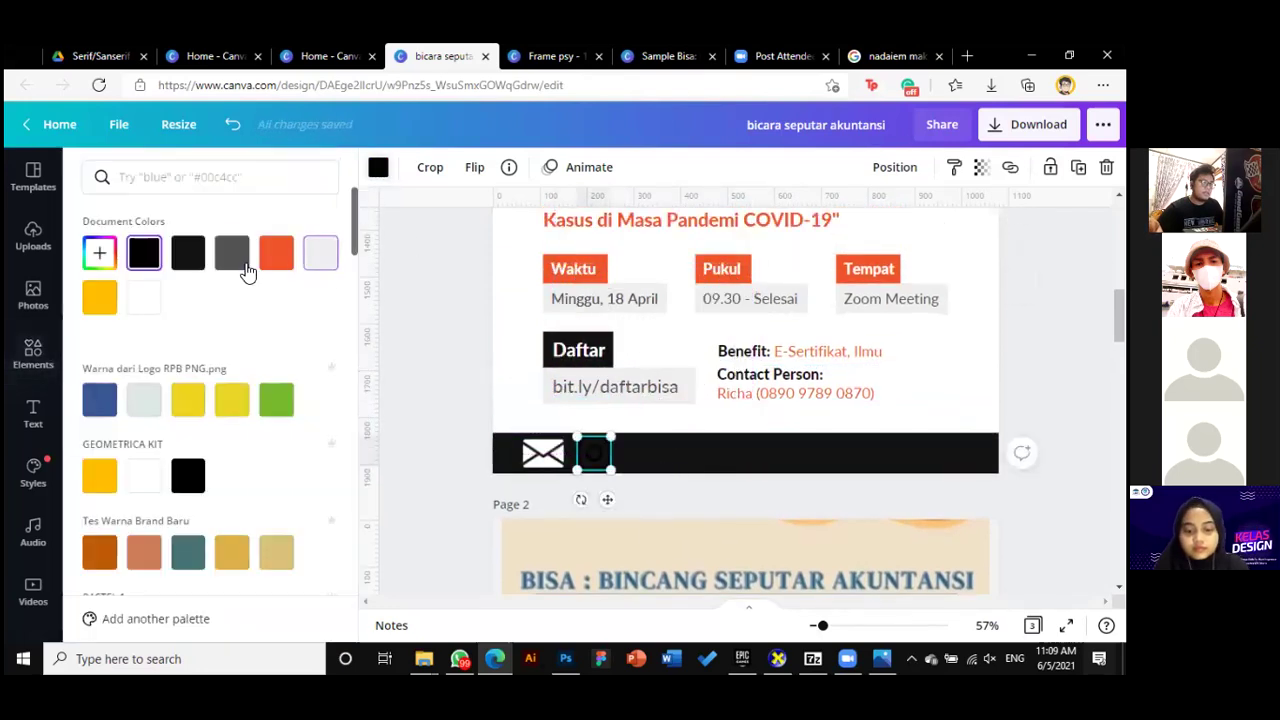
{"action": "left_click", "coordinate": [147, 305]}
Search elements for 'twitter' and add a Twitter bird icon
{"action": "left_click", "coordinate": [390, 285]}
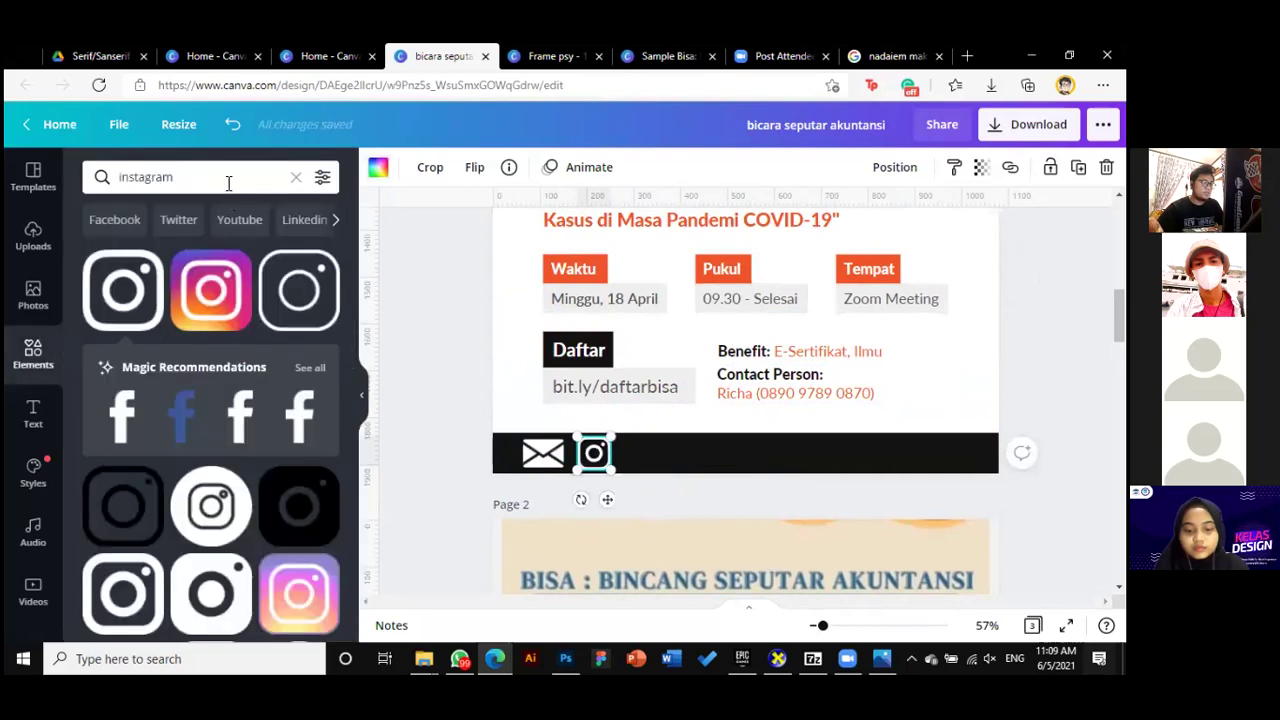
{"action": "left_click", "coordinate": [228, 180]}
{"action": "type", "text": "twitter"}
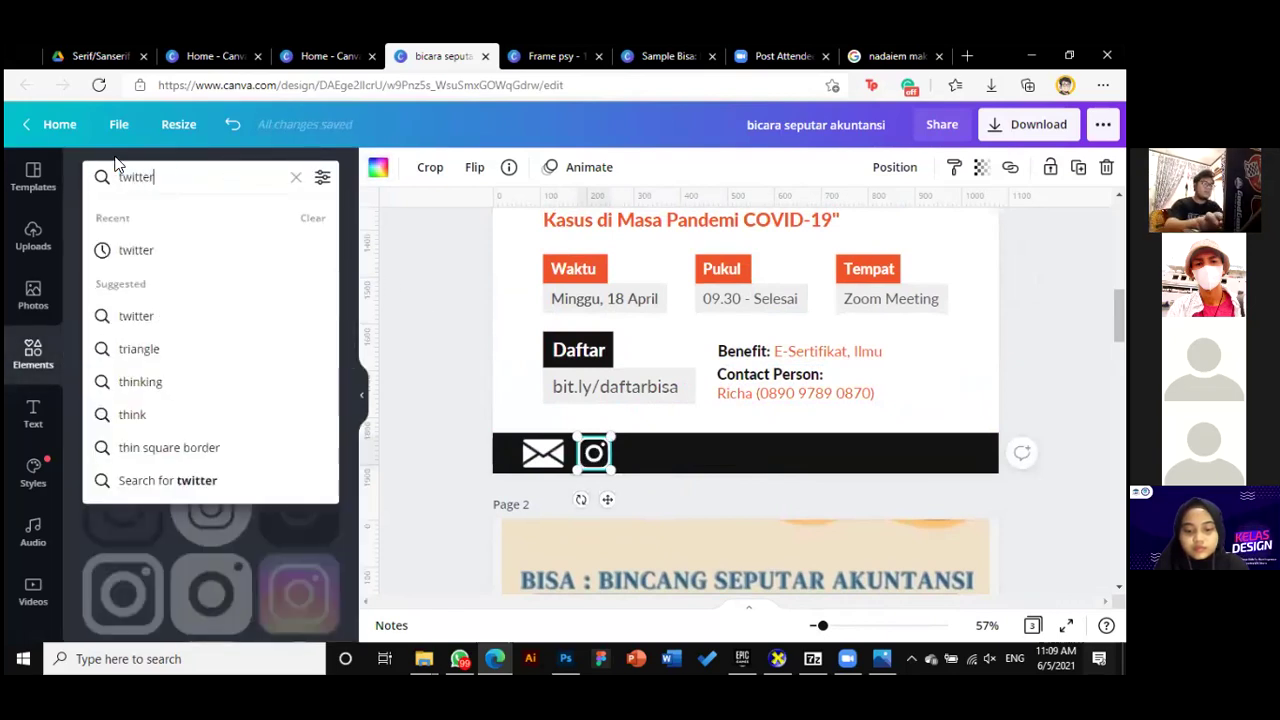
{"action": "key", "text": "Return"}
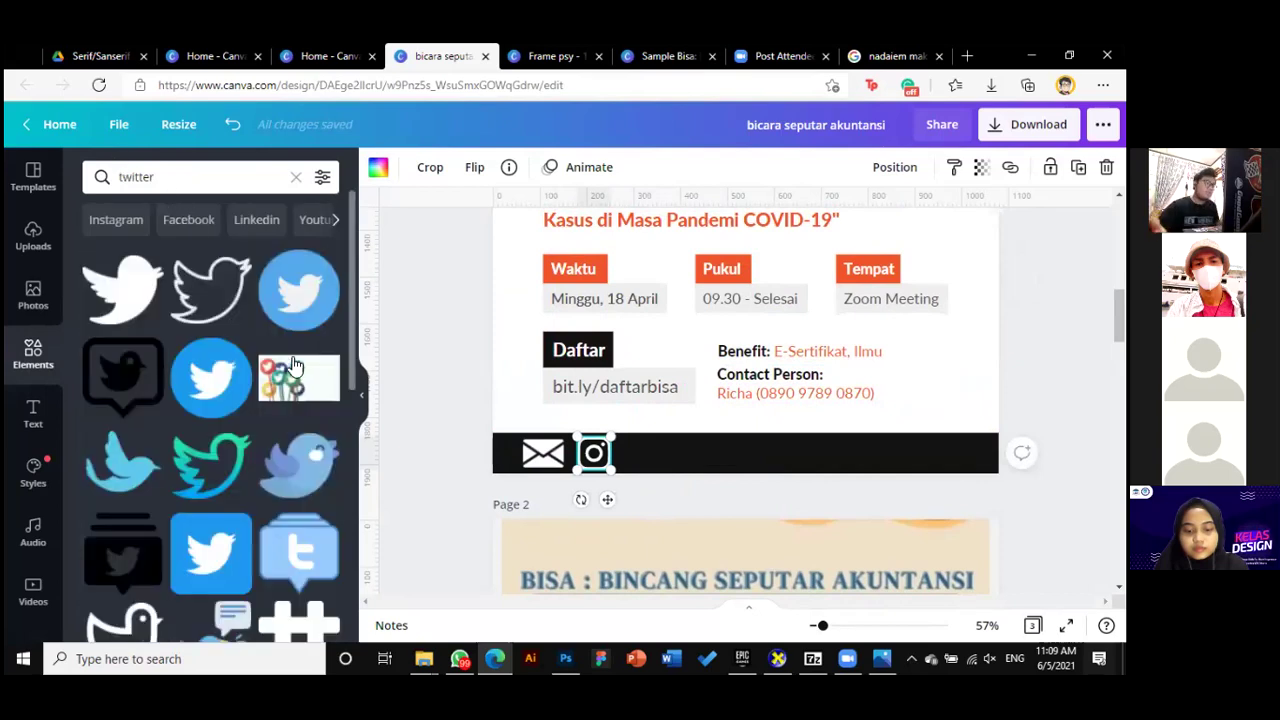
{"action": "scroll", "coordinate": [253, 382], "scroll_direction": "down", "scroll_amount": 2}
{"action": "scroll", "coordinate": [288, 420], "scroll_direction": "down", "scroll_amount": 3}
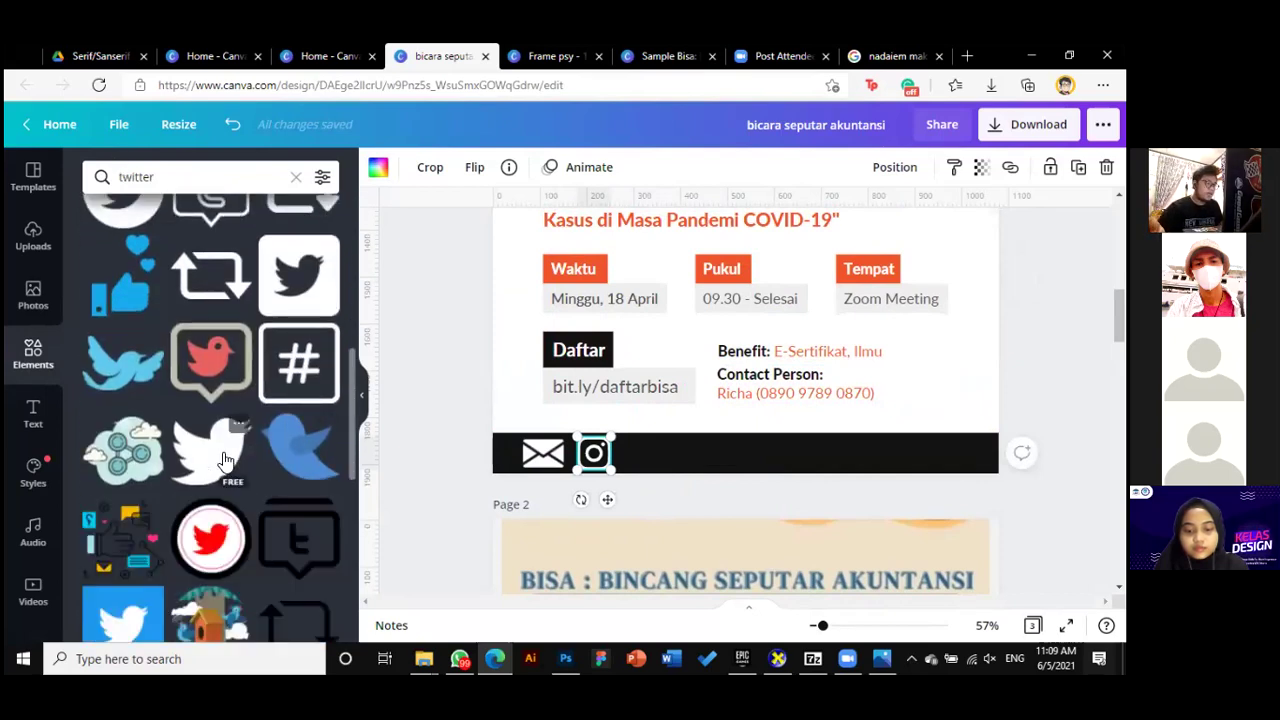
{"action": "left_click", "coordinate": [225, 460]}
Move the Twitter bird into the footer bar and make it white
{"action": "scroll", "coordinate": [463, 442], "scroll_direction": "up", "scroll_amount": 2}
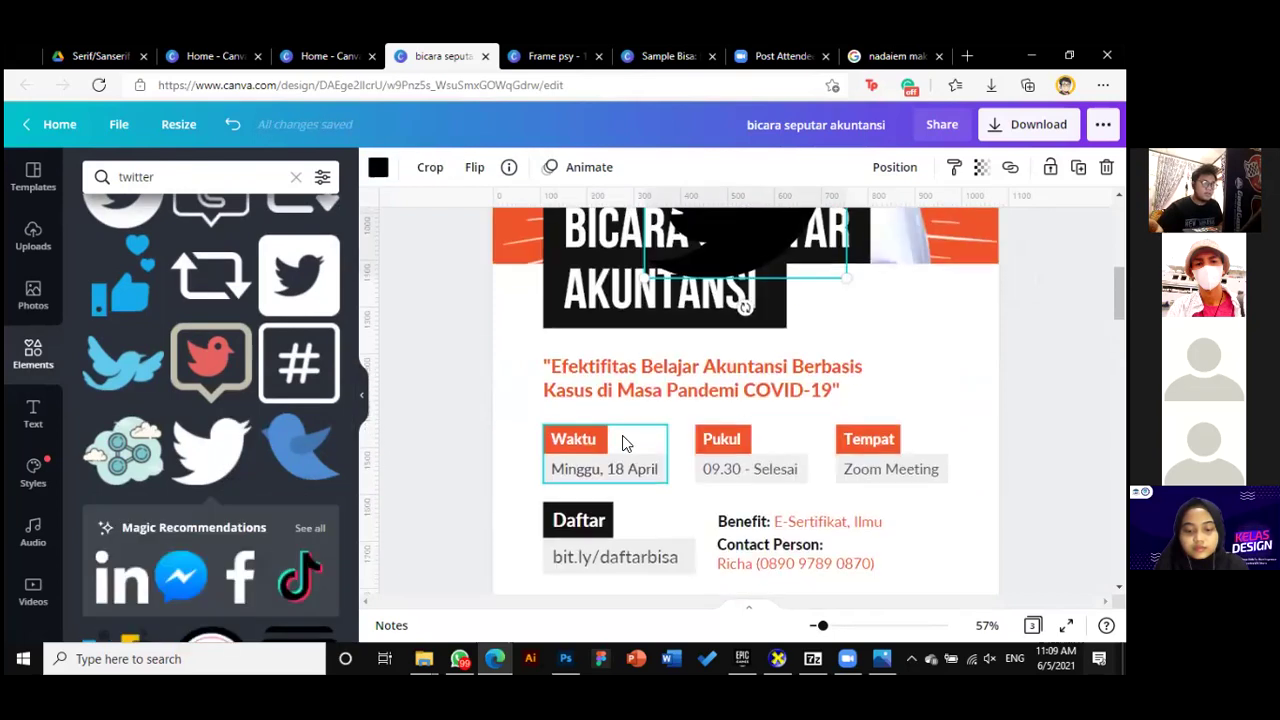
{"action": "left_click_drag", "start_coordinate": [727, 393], "coordinate": [636, 512]}
{"action": "left_click", "coordinate": [378, 167]}
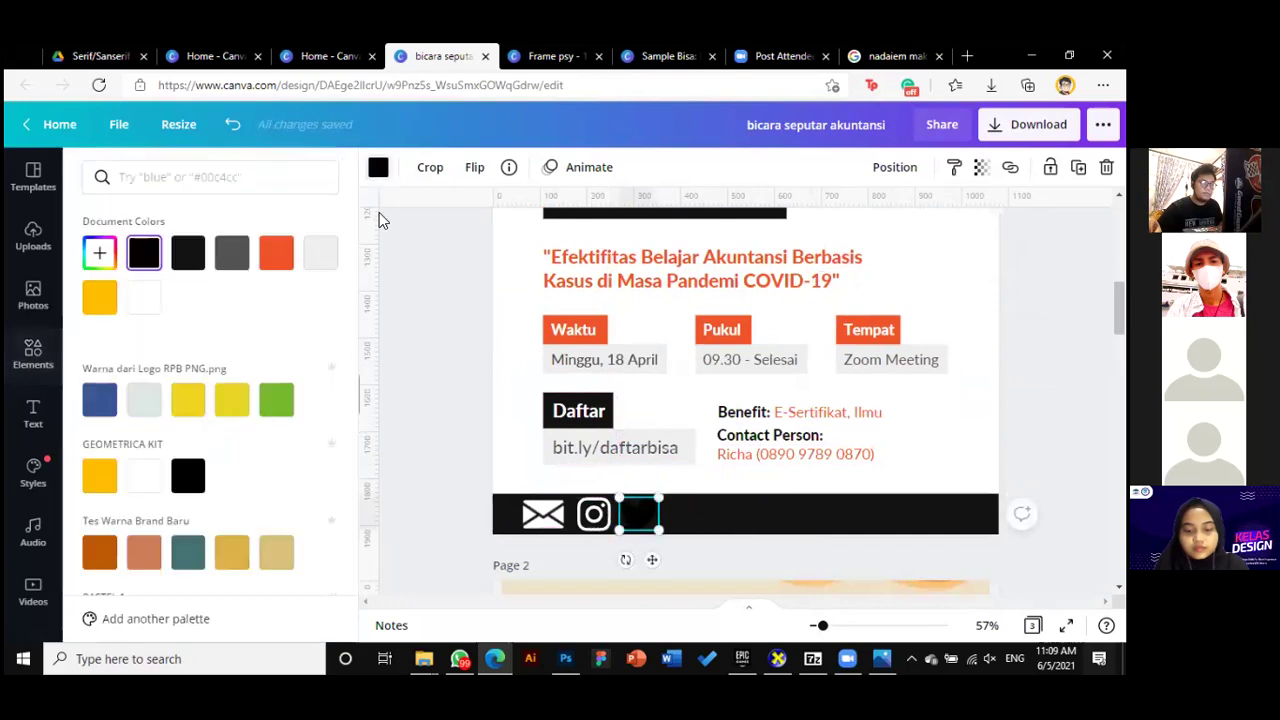
{"action": "left_click", "coordinate": [144, 297]}
{"action": "left_click", "coordinate": [382, 453]}
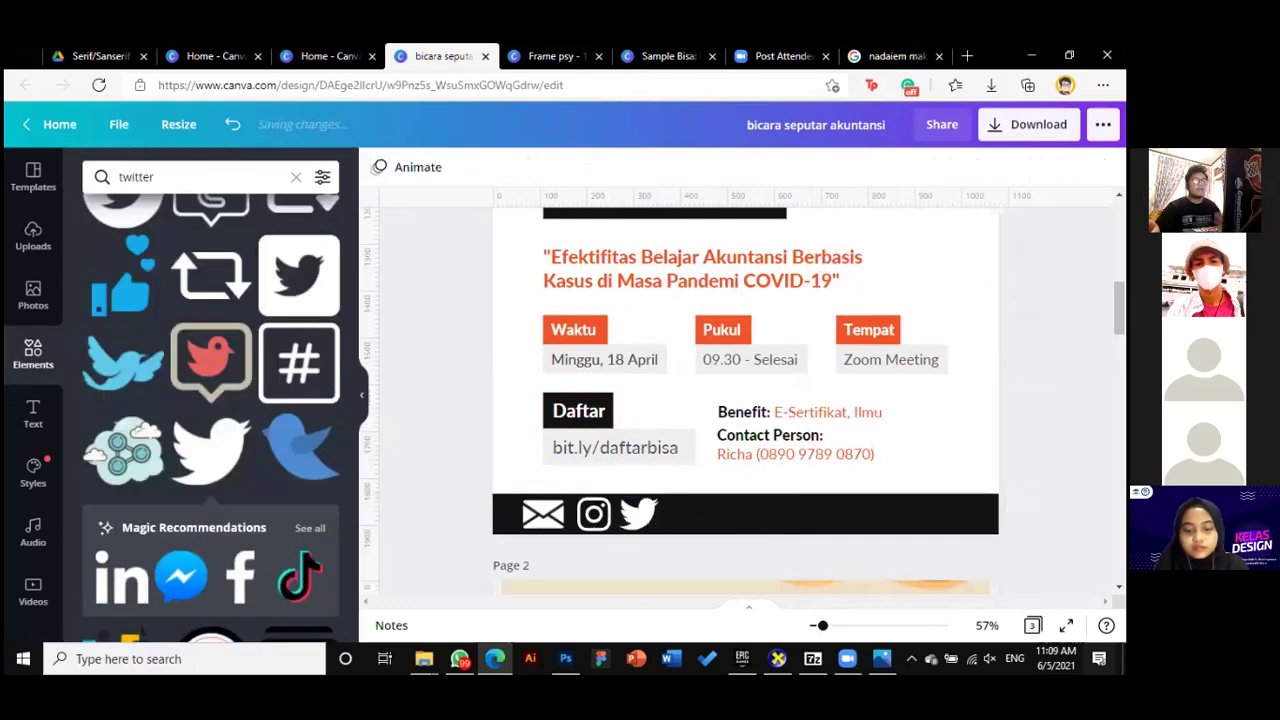
Select the Twitter bird together with the other footer icons
{"action": "left_click_drag", "start_coordinate": [822, 628], "coordinate": [827, 624]}
{"action": "scroll", "coordinate": [817, 586], "scroll_direction": "down", "scroll_amount": 2}
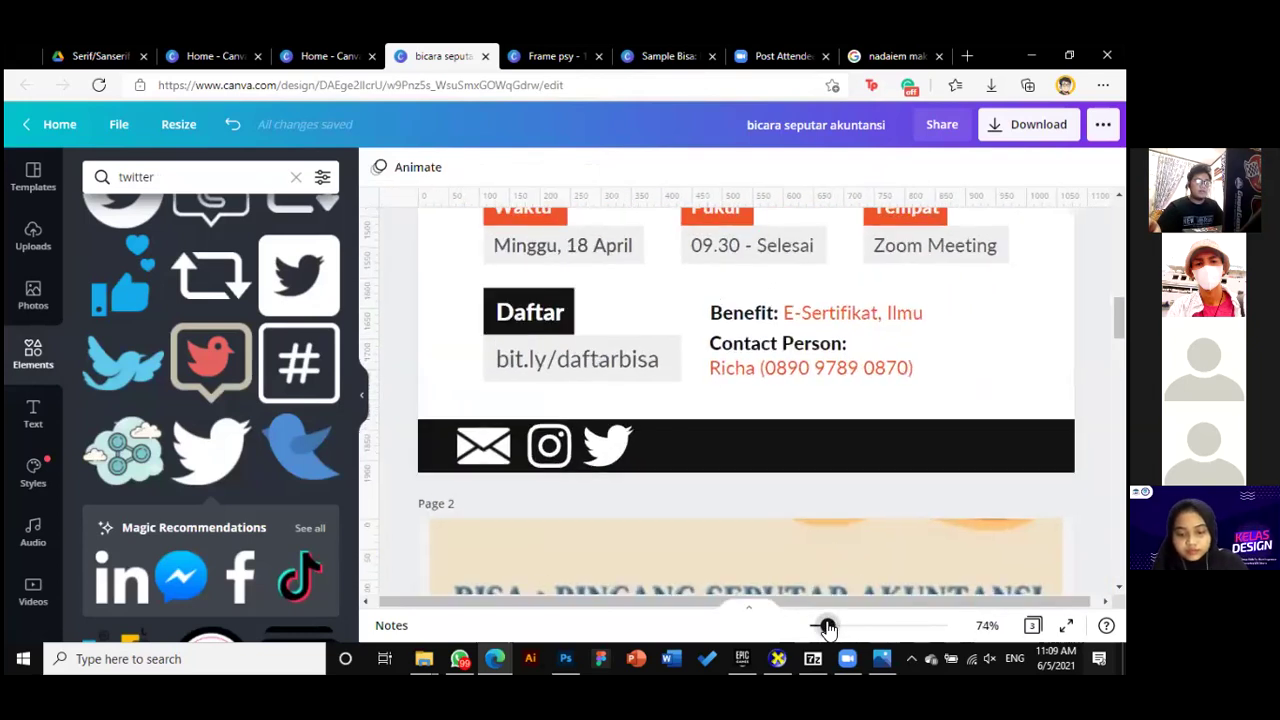
{"action": "left_click", "coordinate": [607, 445]}
{"action": "left_click", "coordinate": [484, 453], "text": "shift"}
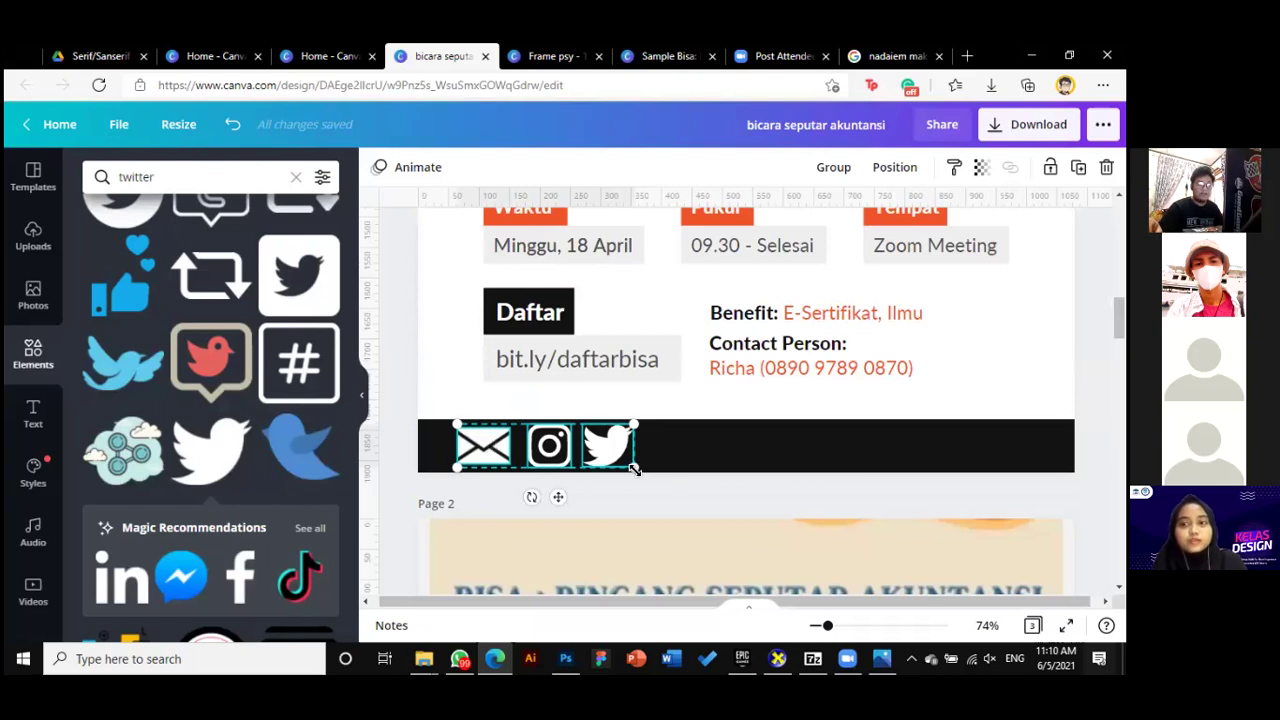
Shrink the three footer icons and tighten the envelope and Instagram icons
{"action": "left_click_drag", "start_coordinate": [631, 462], "coordinate": [563, 475]}
{"action": "left_click", "coordinate": [572, 484]}
{"action": "left_click", "coordinate": [549, 454]}
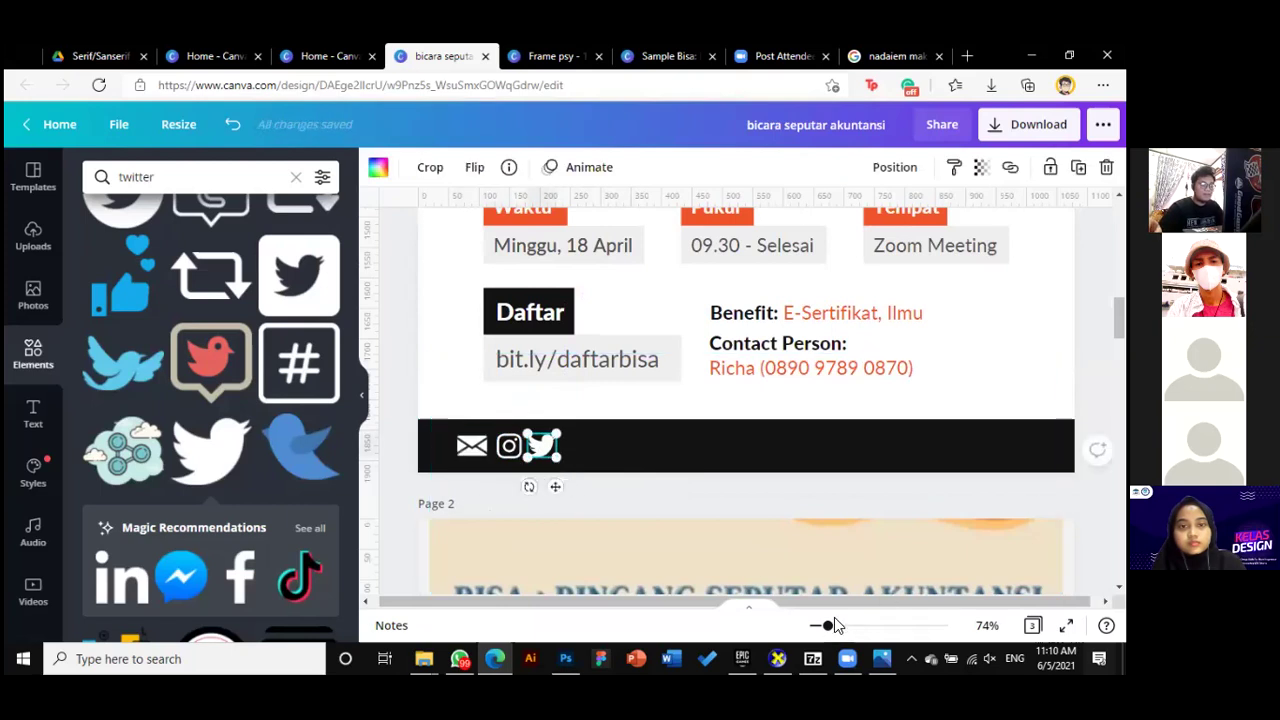
{"action": "left_click_drag", "start_coordinate": [829, 627], "coordinate": [727, 597]}
{"action": "key", "text": "ctrl+a"}
{"action": "left_click_drag", "start_coordinate": [838, 625], "coordinate": [851, 625]}
{"action": "left_click_drag", "start_coordinate": [606, 600], "coordinate": [556, 600]}
{"action": "left_click", "coordinate": [560, 516]}
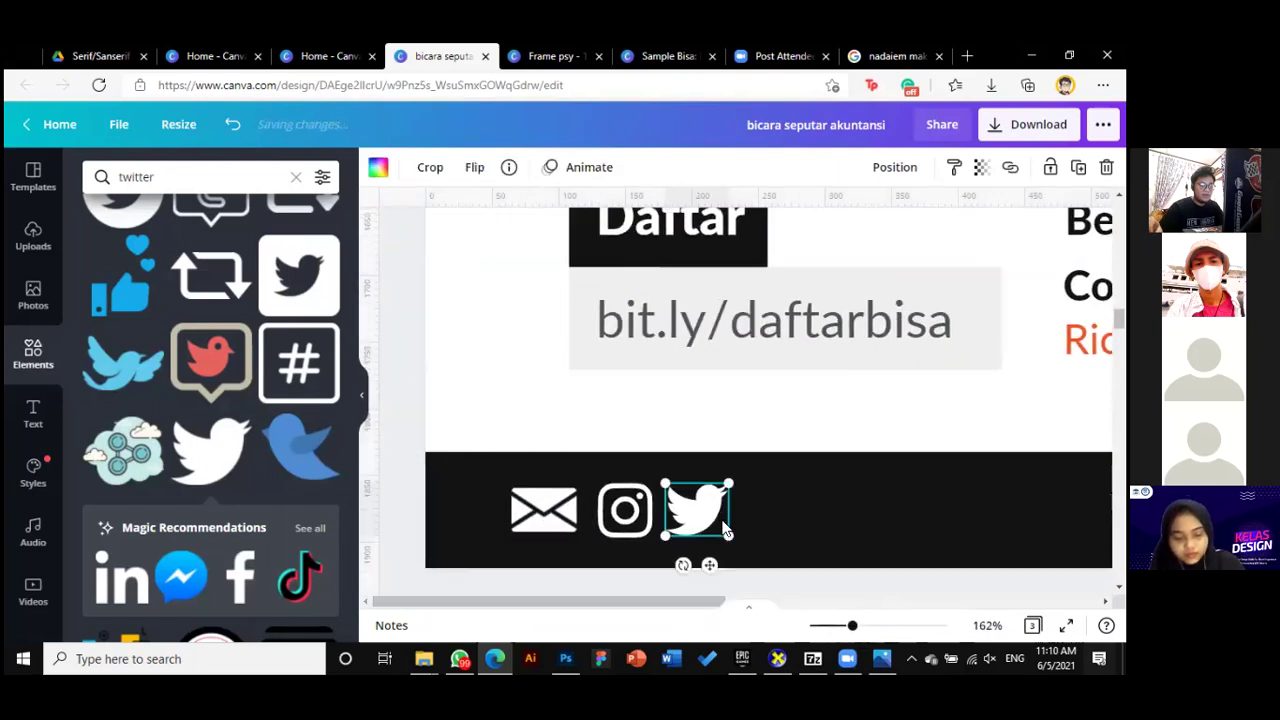
{"action": "left_click_drag", "start_coordinate": [568, 530], "coordinate": [562, 522]}
{"action": "left_click_drag", "start_coordinate": [639, 512], "coordinate": [672, 537]}
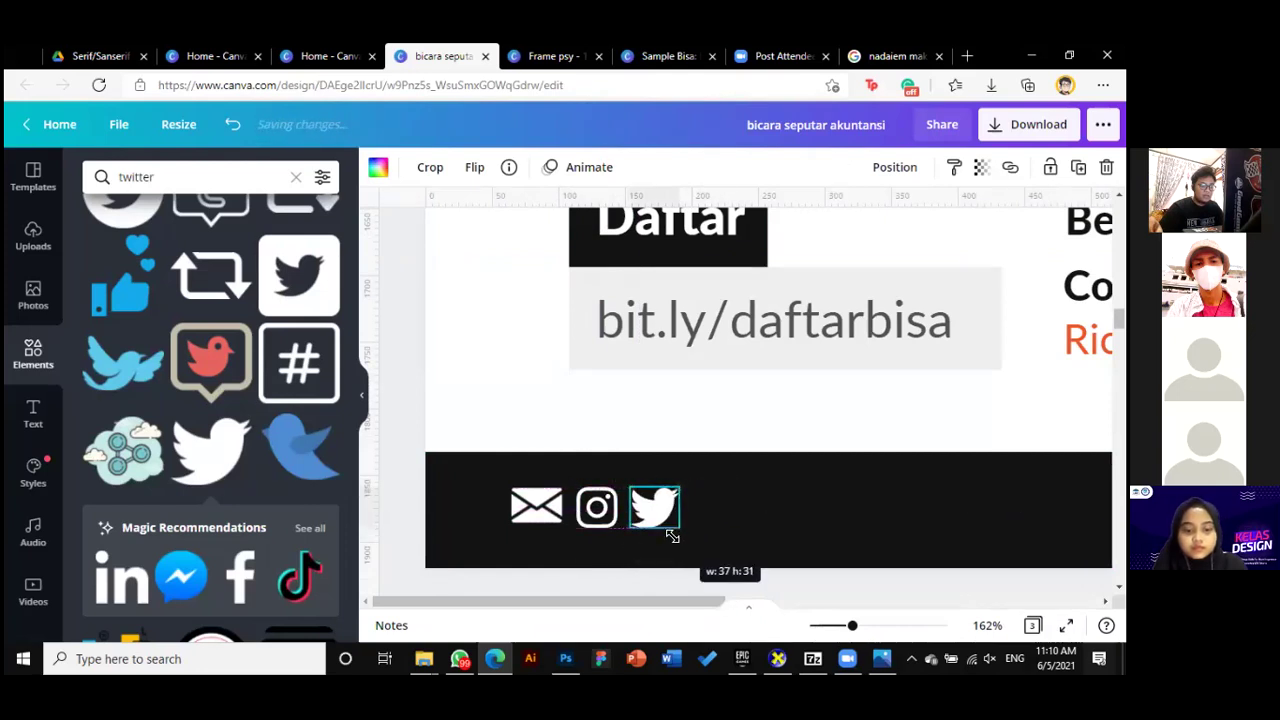
Align the envelope, Instagram and Twitter icons along their middles via Position
{"action": "left_click", "coordinate": [597, 507]}
{"action": "left_click", "coordinate": [537, 507], "text": "shift"}
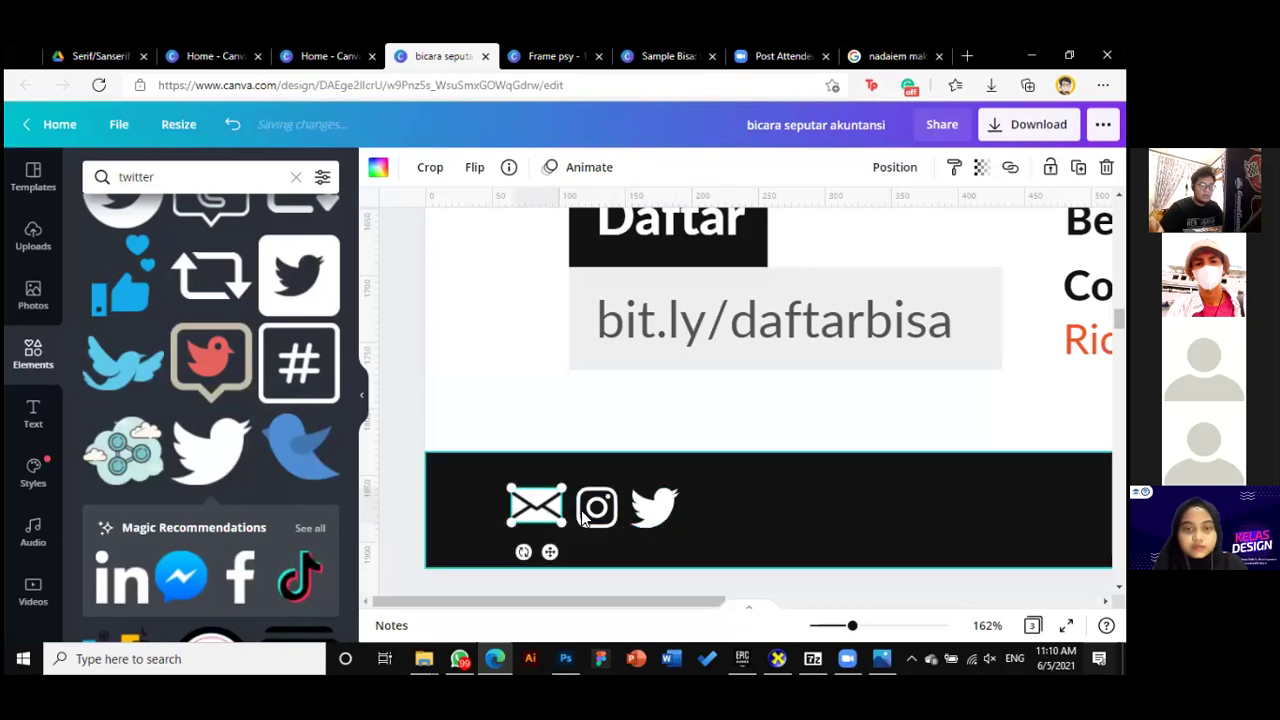
{"action": "left_click", "coordinate": [636, 510], "text": "shift"}
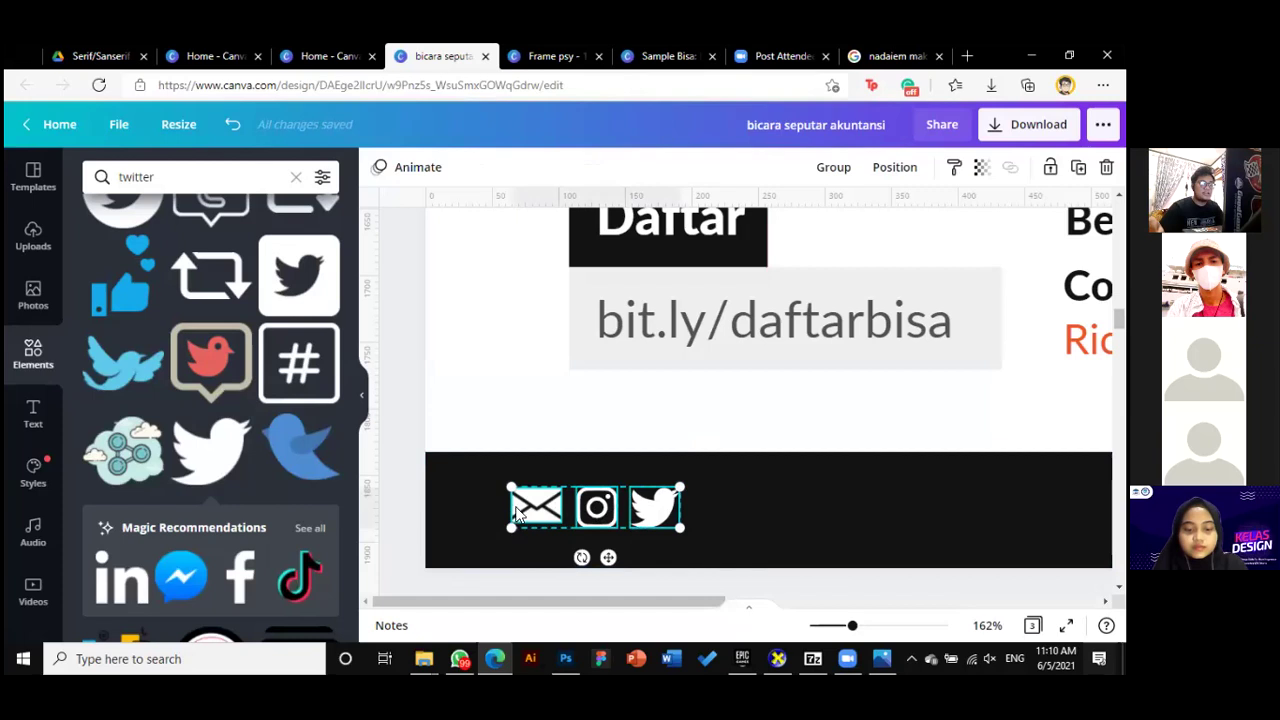
{"action": "left_click", "coordinate": [894, 168]}
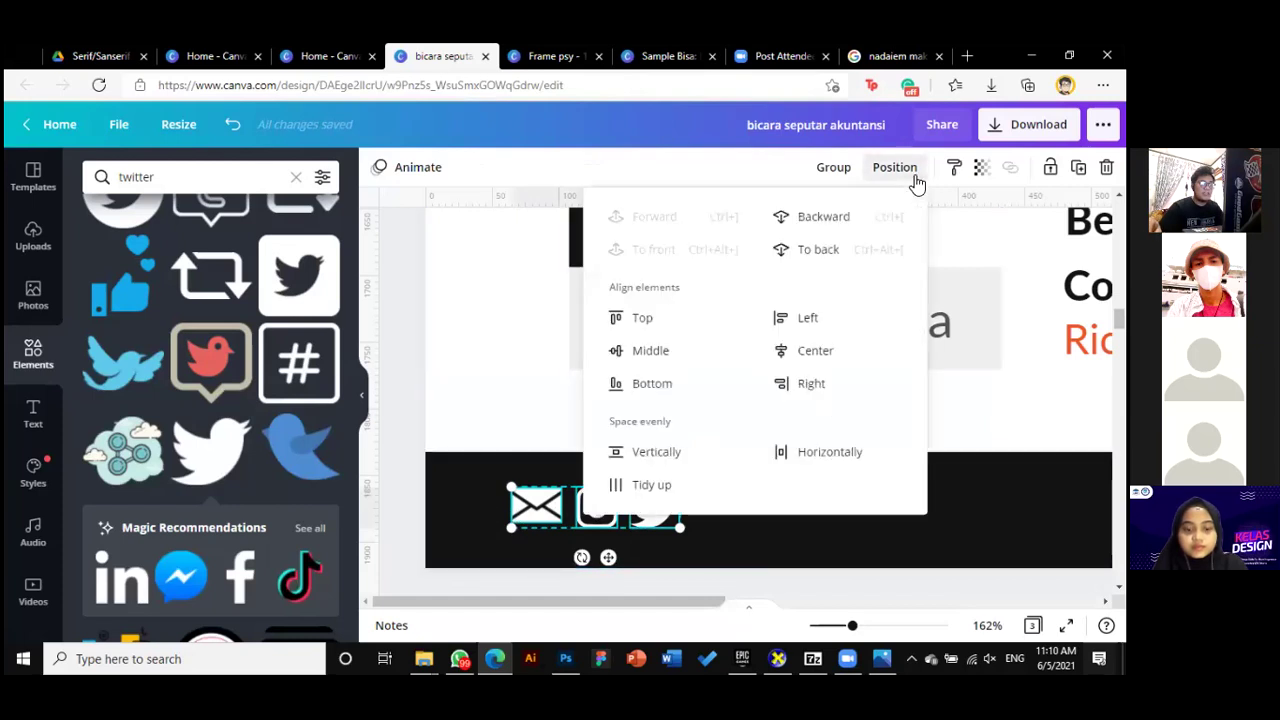
{"action": "left_click", "coordinate": [640, 358]}
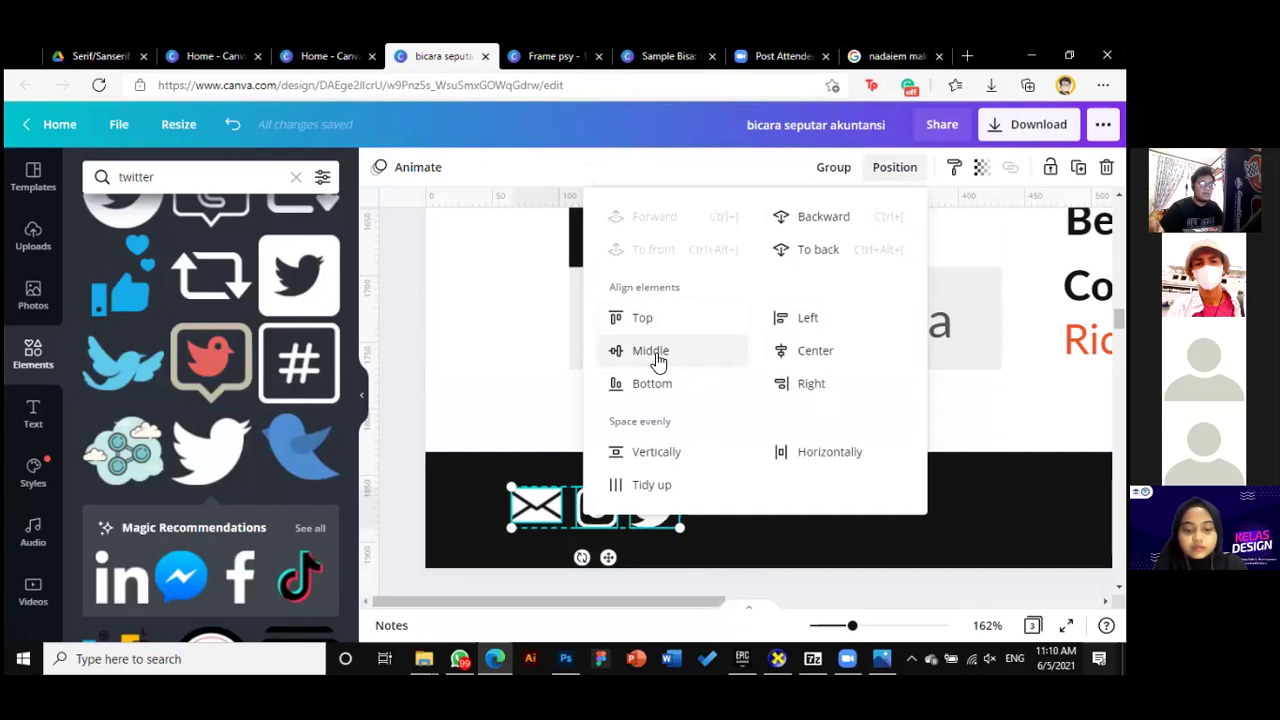
{"action": "left_click", "coordinate": [658, 358]}
{"action": "left_click", "coordinate": [735, 166]}
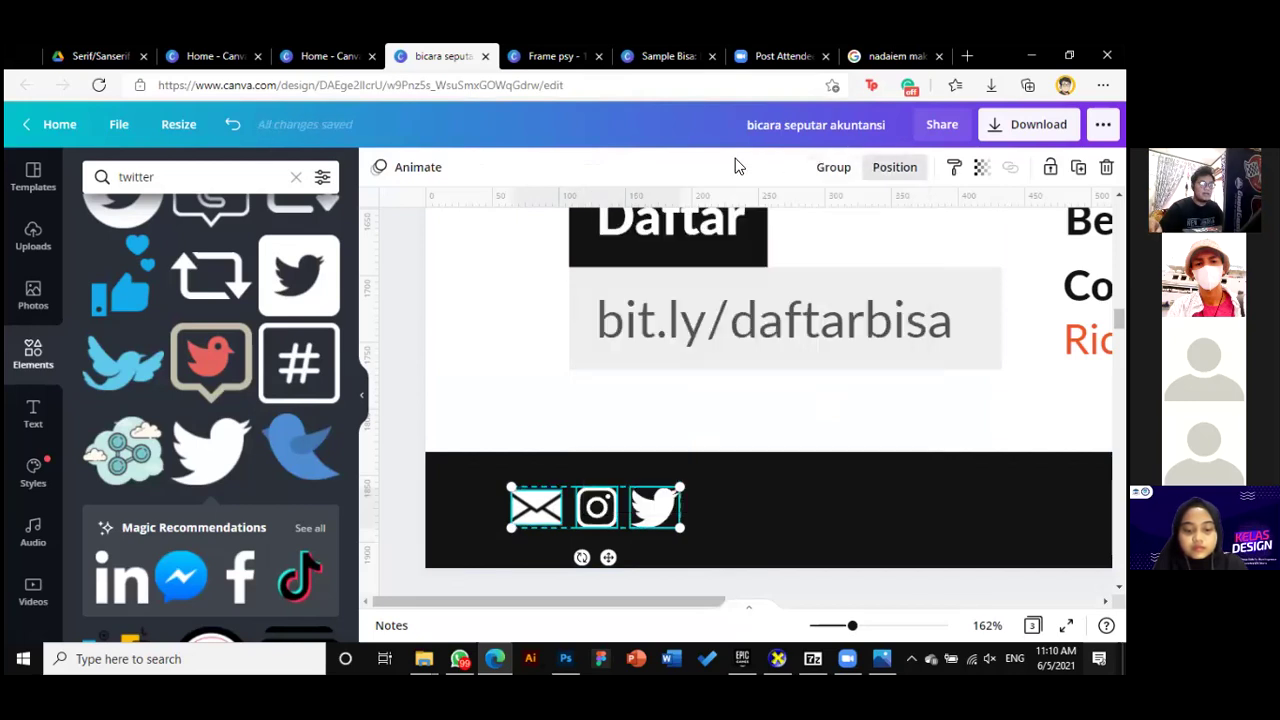
{"action": "left_click", "coordinate": [729, 575]}
Move Twitter to the footer's right end and Instagram to its centre
{"action": "left_click_drag", "start_coordinate": [851, 626], "coordinate": [824, 626]}
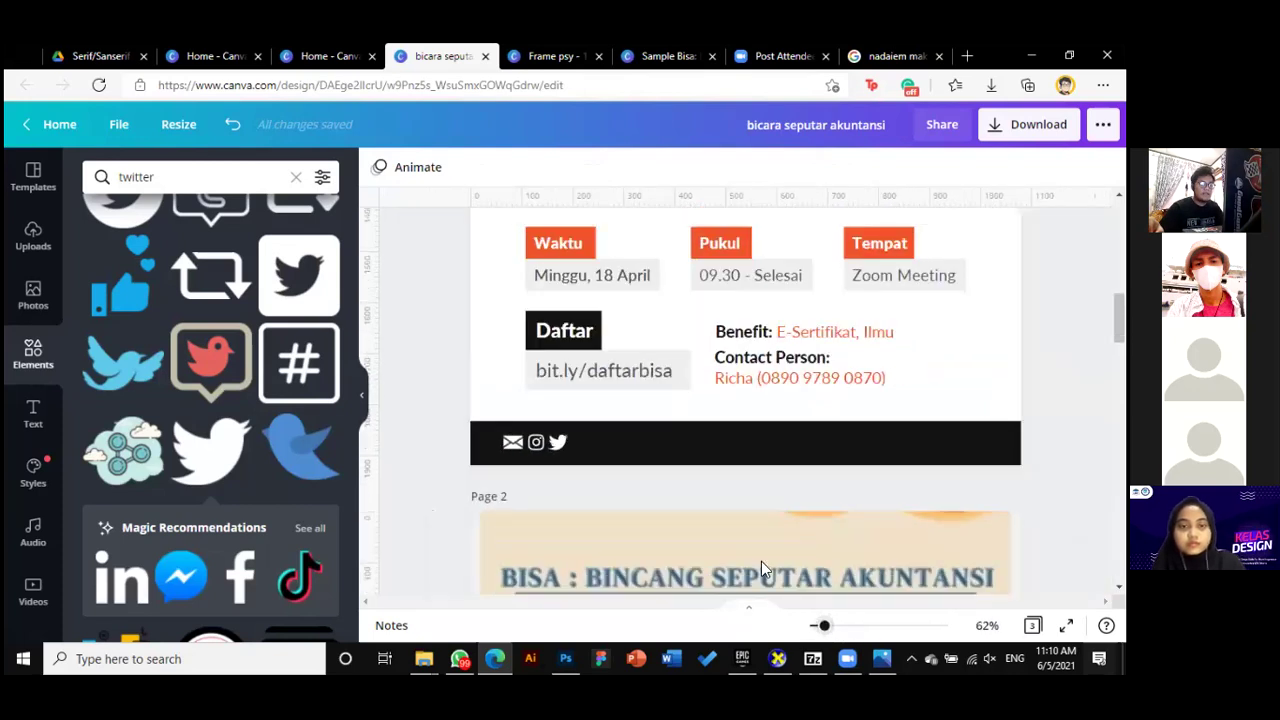
{"action": "left_click", "coordinate": [558, 442]}
{"action": "left_click_drag", "start_coordinate": [558, 442], "coordinate": [904, 444]}
{"action": "left_click", "coordinate": [536, 442]}
{"action": "left_click_drag", "start_coordinate": [536, 442], "coordinate": [719, 450]}
{"action": "key", "text": "Escape"}
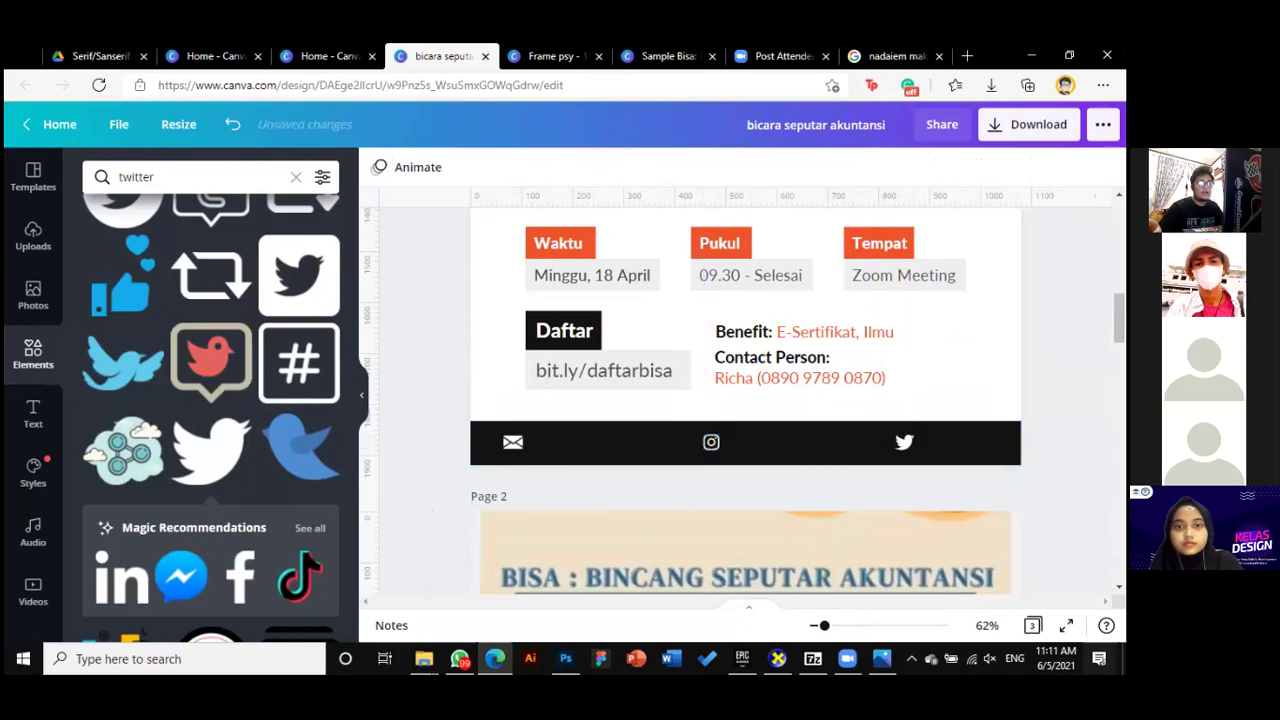
Copy the headline onto the footer bar and replace its text with the organisation's e-mail address
{"action": "scroll", "coordinate": [745, 400], "scroll_direction": "up", "scroll_amount": 2}
{"action": "left_click", "coordinate": [645, 283]}
{"action": "left_click_drag", "start_coordinate": [645, 283], "coordinate": [620, 562]}
{"action": "double_click", "coordinate": [543, 560]}
{"action": "key", "text": "ctrl+a"}
{"action": "scroll", "coordinate": [671, 550], "scroll_direction": "down", "scroll_amount": 4}
{"action": "scroll", "coordinate": [672, 552], "scroll_direction": "down", "scroll_amount": 10}
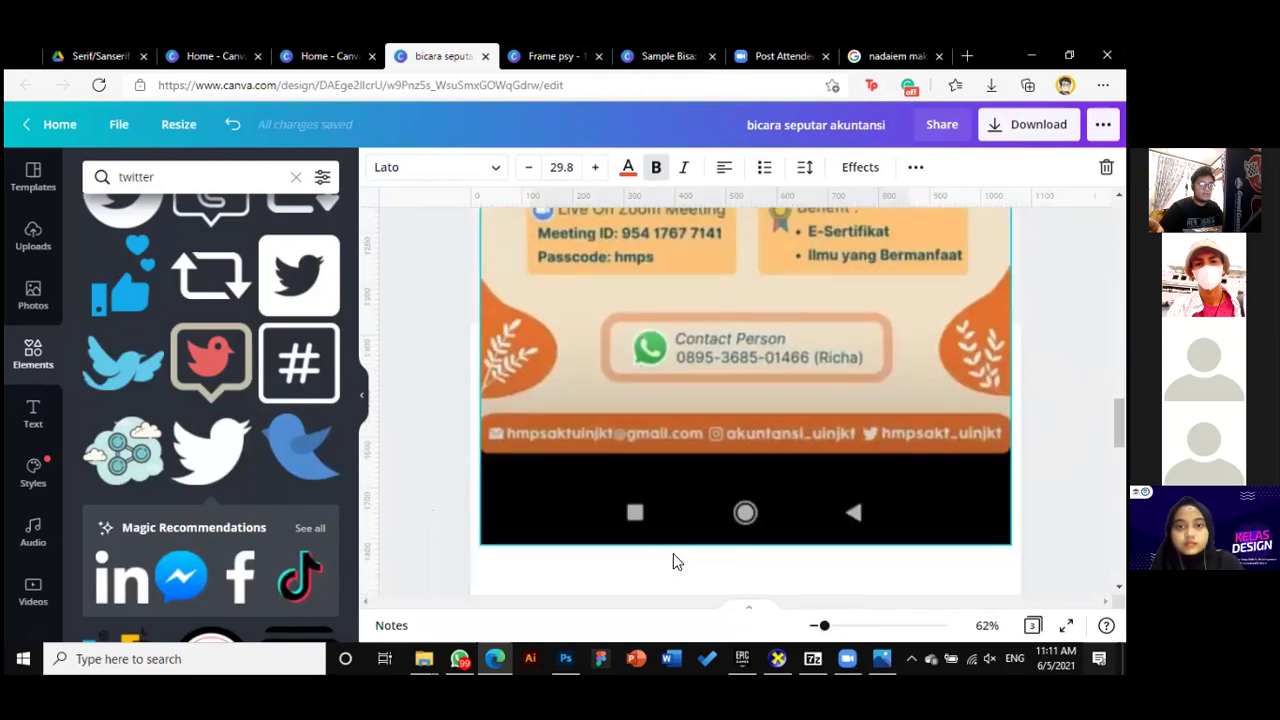
{"action": "scroll", "coordinate": [673, 551], "scroll_direction": "up", "scroll_amount": 8}
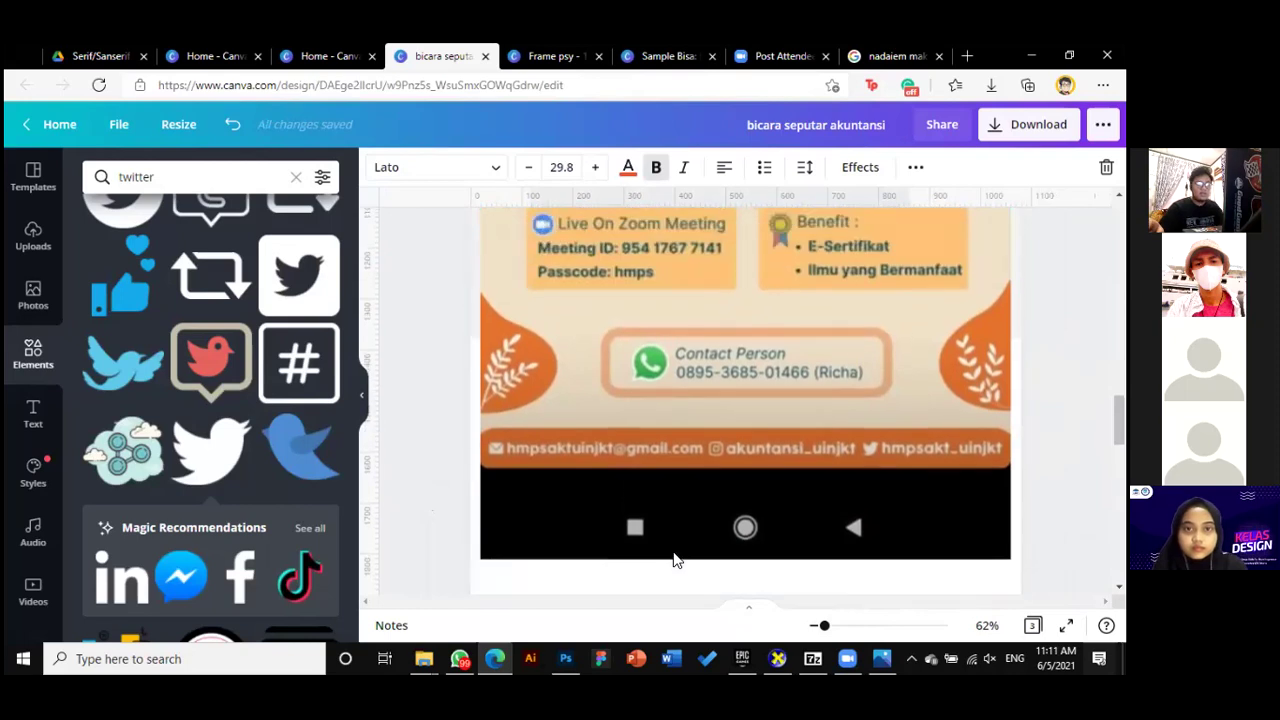
{"action": "scroll", "coordinate": [673, 551], "scroll_direction": "up", "scroll_amount": 2}
{"action": "scroll", "coordinate": [673, 551], "scroll_direction": "down", "scroll_amount": 4}
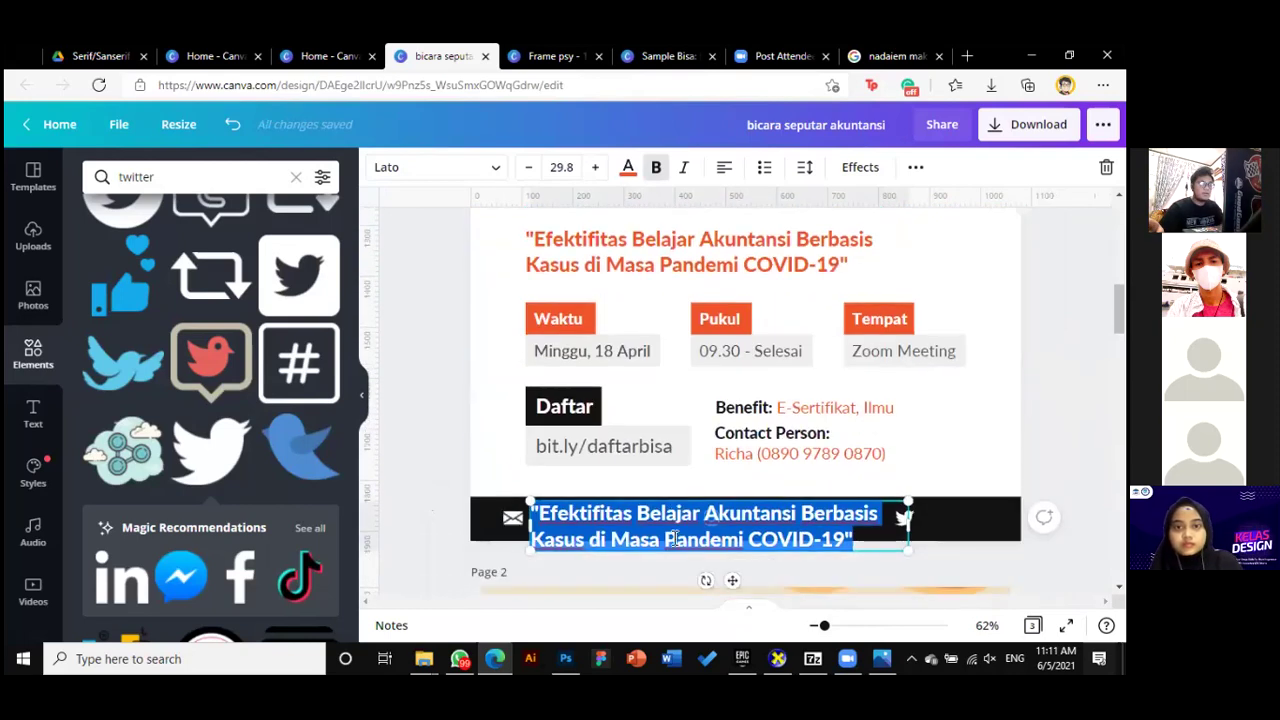
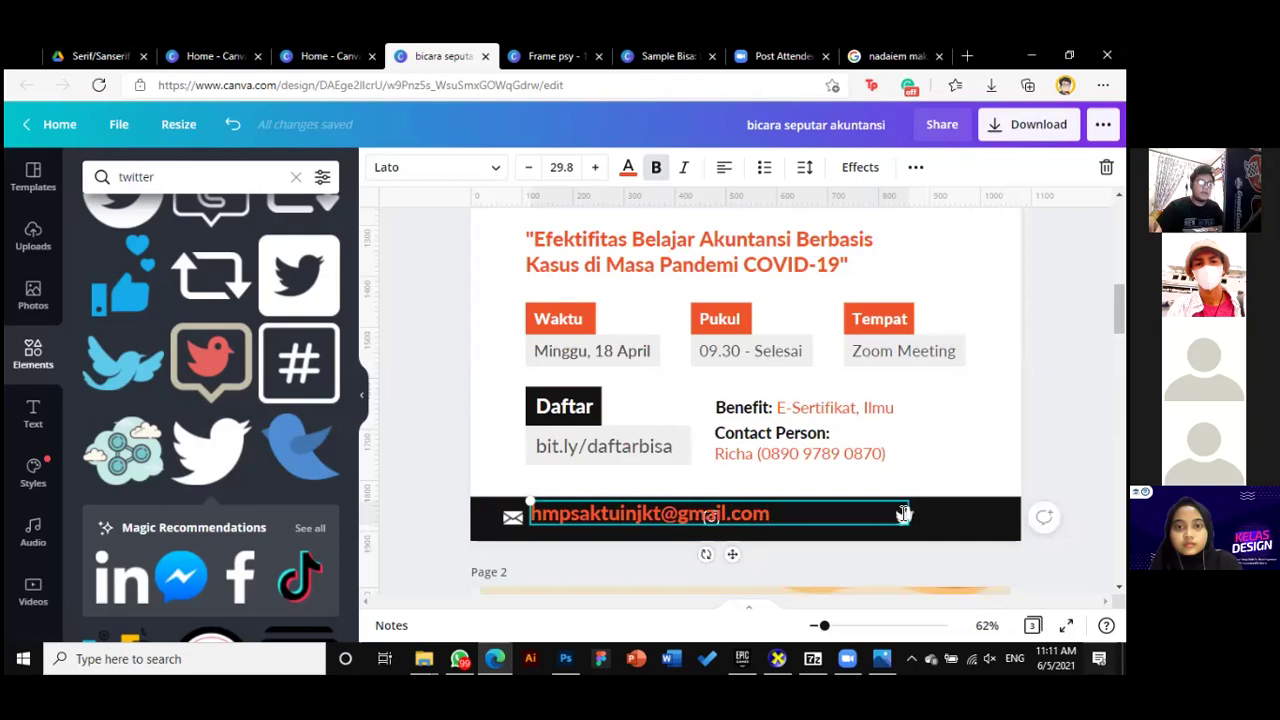
Make the e-mail text white and shrink it to size 16.9 beside the envelope
{"action": "left_click_drag", "start_coordinate": [905, 514], "coordinate": [775, 512]}
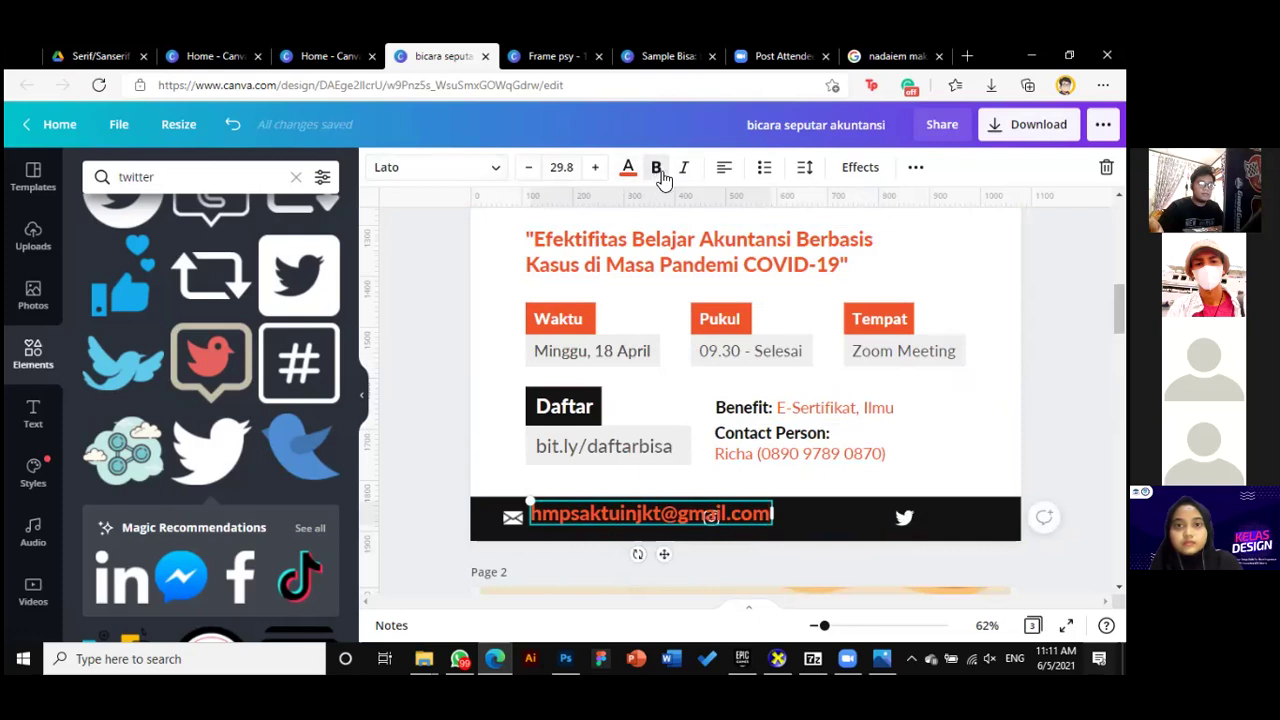
{"action": "double_click", "coordinate": [764, 520]}
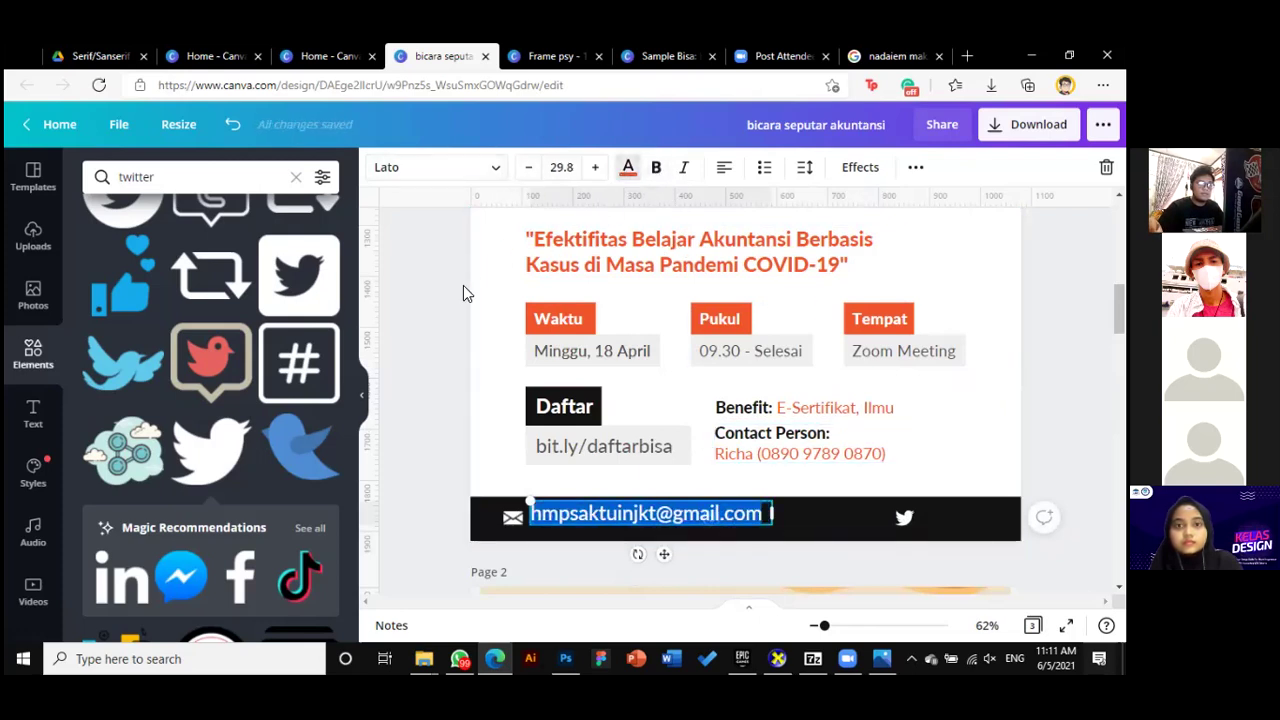
{"action": "left_click", "coordinate": [99, 297]}
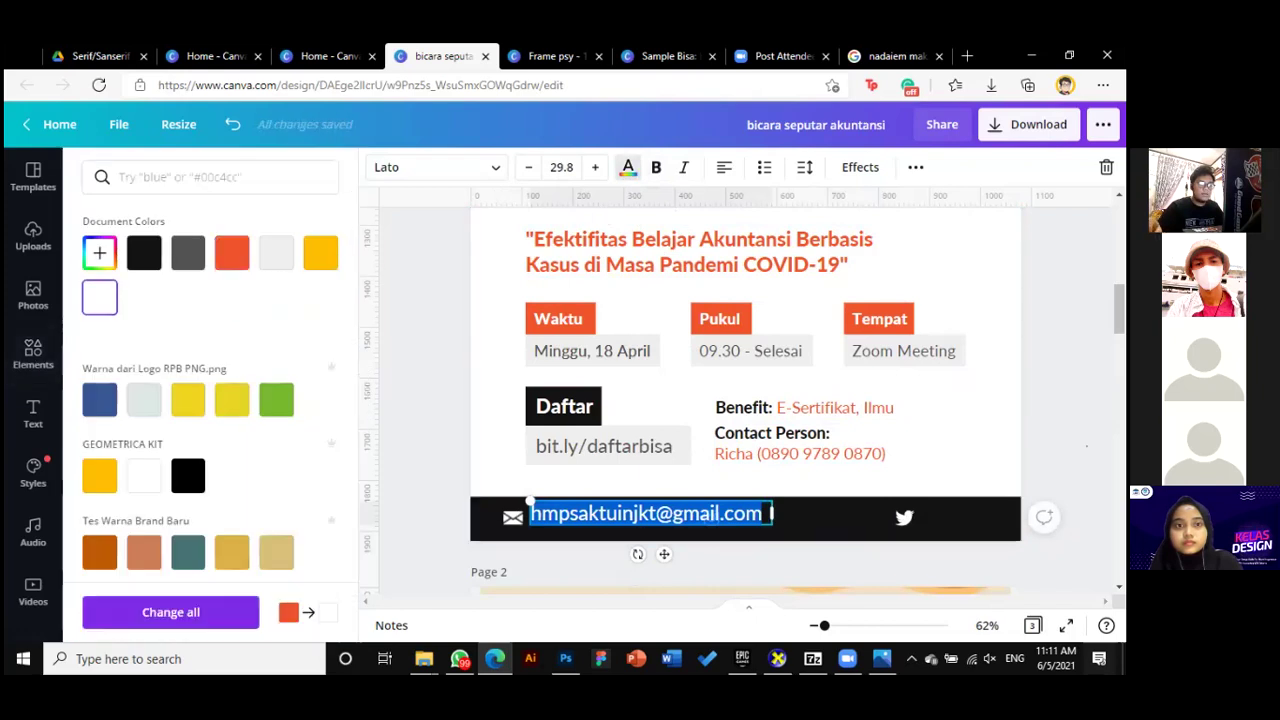
{"action": "left_click", "coordinate": [772, 505]}
{"action": "left_click_drag", "start_coordinate": [735, 513], "coordinate": [668, 520]}
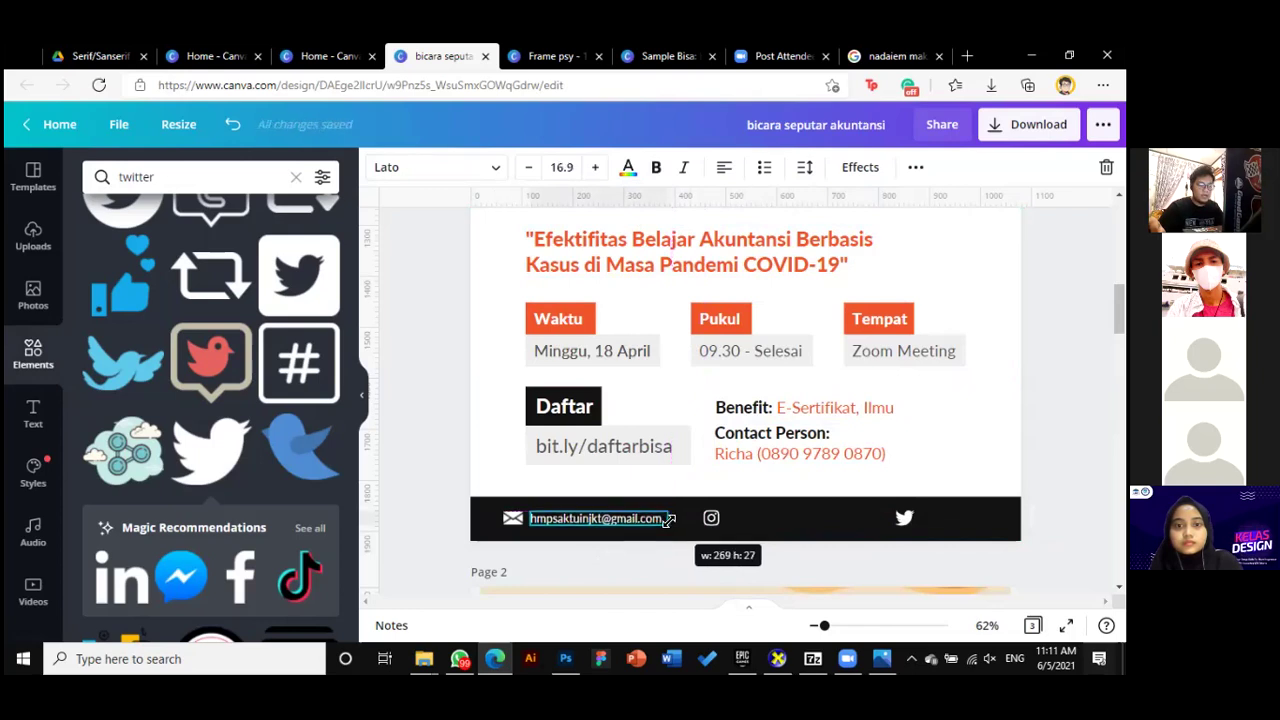
{"action": "left_click_drag", "start_coordinate": [824, 625], "coordinate": [793, 600]}
{"action": "left_click", "coordinate": [771, 560]}
{"action": "scroll", "coordinate": [600, 450], "scroll_direction": "down", "scroll_amount": 2}
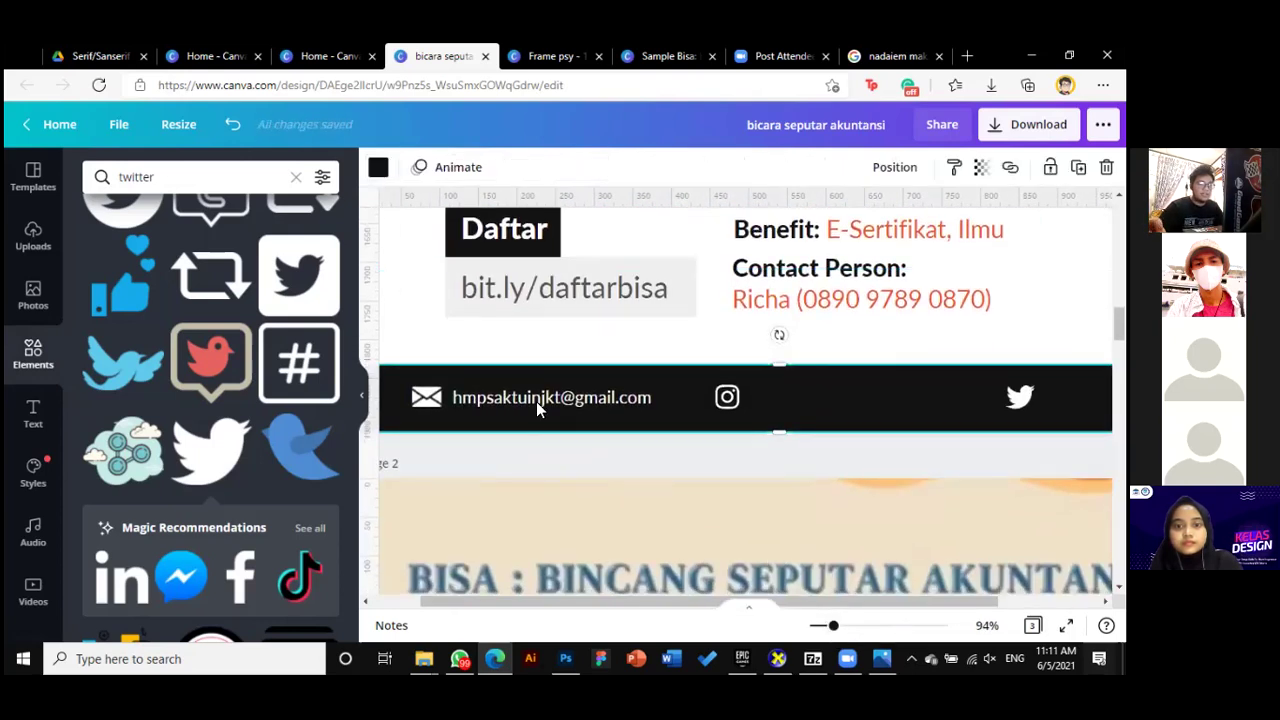
Duplicate the e-mail text box and place the copy beside the Instagram icon
{"action": "left_click", "coordinate": [540, 405]}
{"action": "left_click_drag", "start_coordinate": [545, 408], "coordinate": [538, 403]}
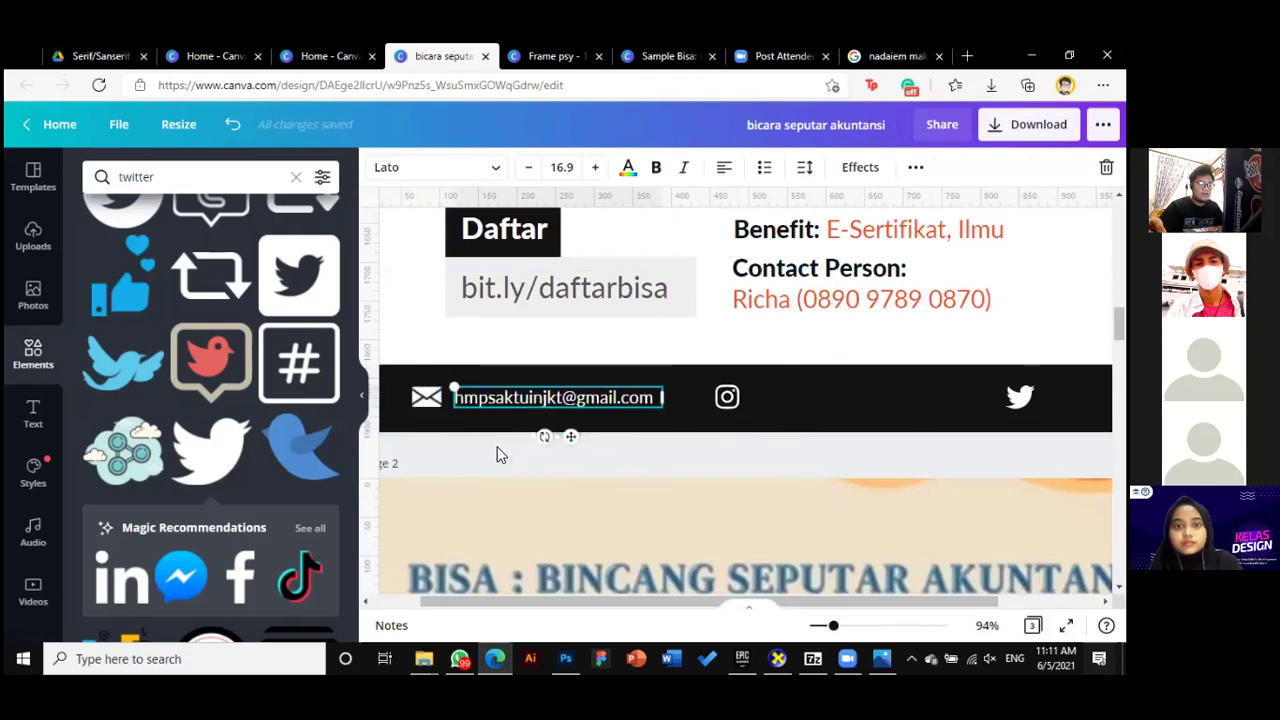
{"action": "left_click", "coordinate": [500, 455]}
{"action": "left_click", "coordinate": [489, 397]}
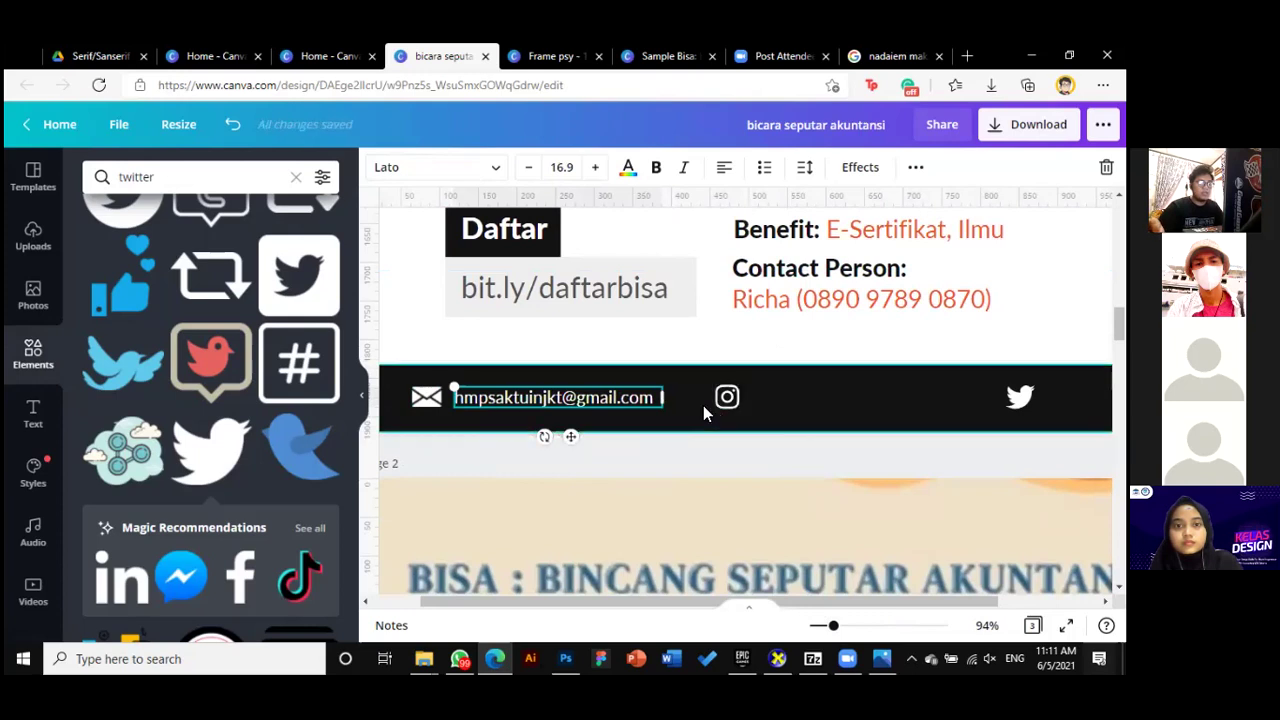
{"action": "key", "text": "ctrl+d"}
{"action": "left_click_drag", "start_coordinate": [490, 408], "coordinate": [760, 434]}
Replace the copied text with the organisation's Instagram handle and fit the box to it
{"action": "left_click", "coordinate": [426, 397]}
{"action": "left_click", "coordinate": [502, 403]}
{"action": "left_click", "coordinate": [727, 397]}
{"action": "left_click", "coordinate": [790, 398]}
{"action": "left_click", "coordinate": [705, 430]}
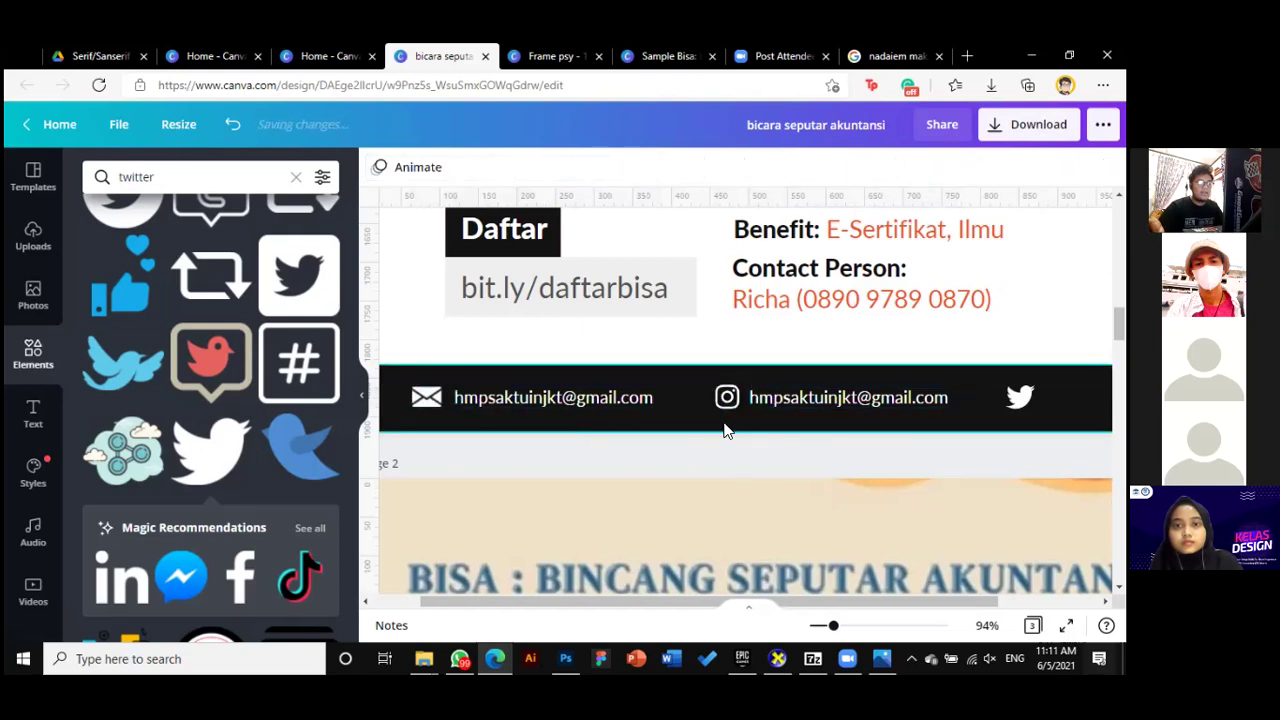
{"action": "left_click_drag", "start_coordinate": [770, 397], "coordinate": [776, 398]}
{"action": "key", "text": "Left"}
{"action": "key", "text": "Left"}
{"action": "key", "text": "Left"}
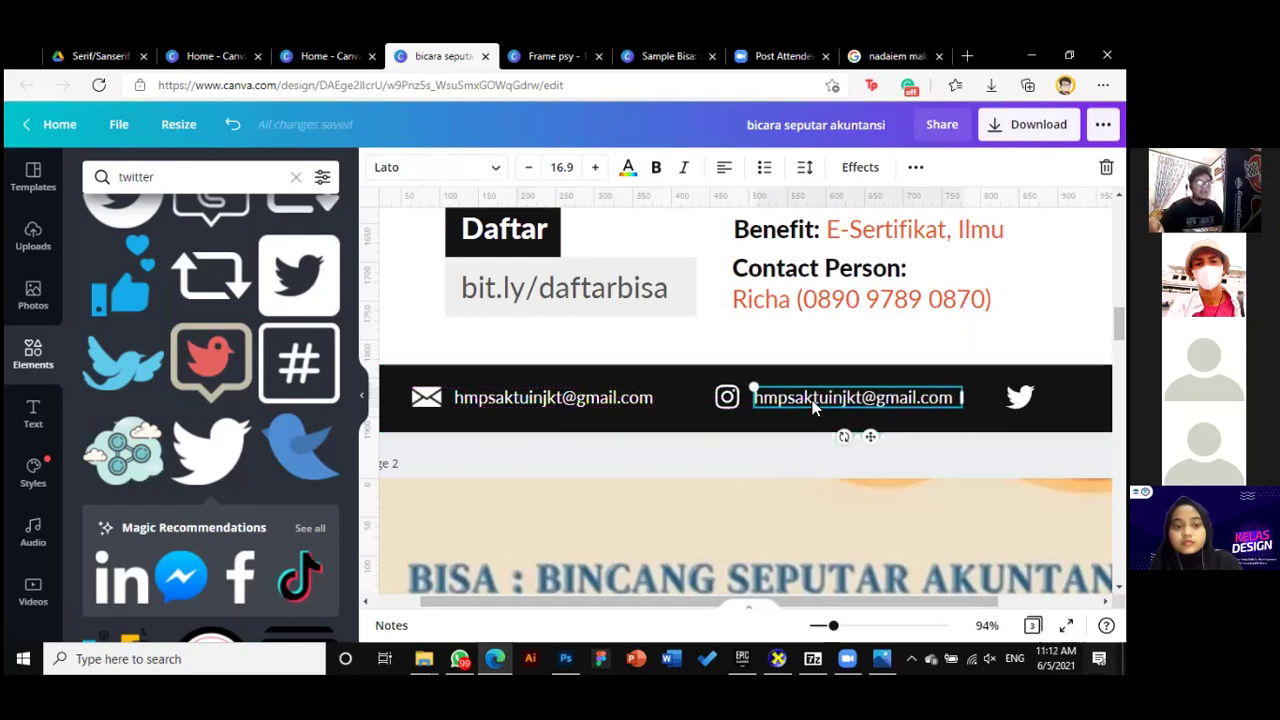
{"action": "key", "text": "Return"}
{"action": "key", "text": "BackSpace"}
{"action": "type", "text": "akuntansi_uinjkt"}
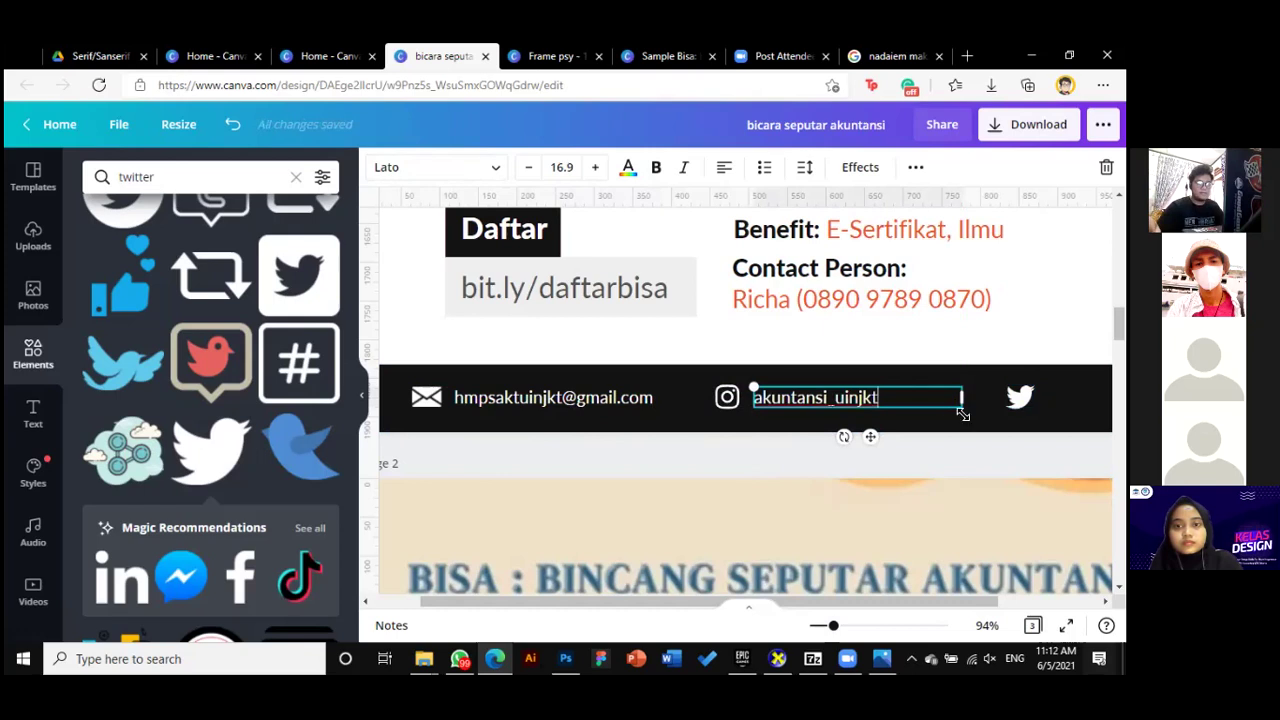
{"action": "left_click_drag", "start_coordinate": [966, 397], "coordinate": [881, 397]}
Place a copy of the handle text beside the Twitter icon
{"action": "left_click", "coordinate": [913, 455]}
{"action": "left_click_drag", "start_coordinate": [859, 601], "coordinate": [958, 598]}
{"action": "left_click_drag", "start_coordinate": [783, 399], "coordinate": [1066, 399]}
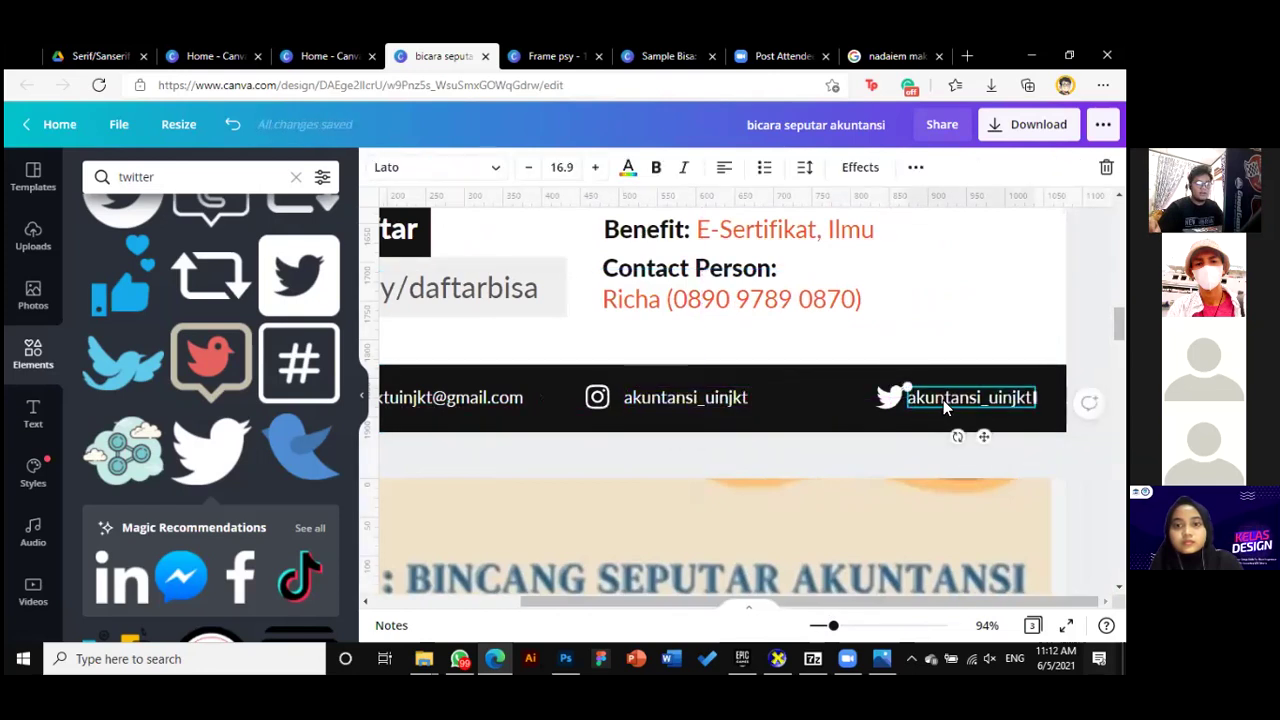
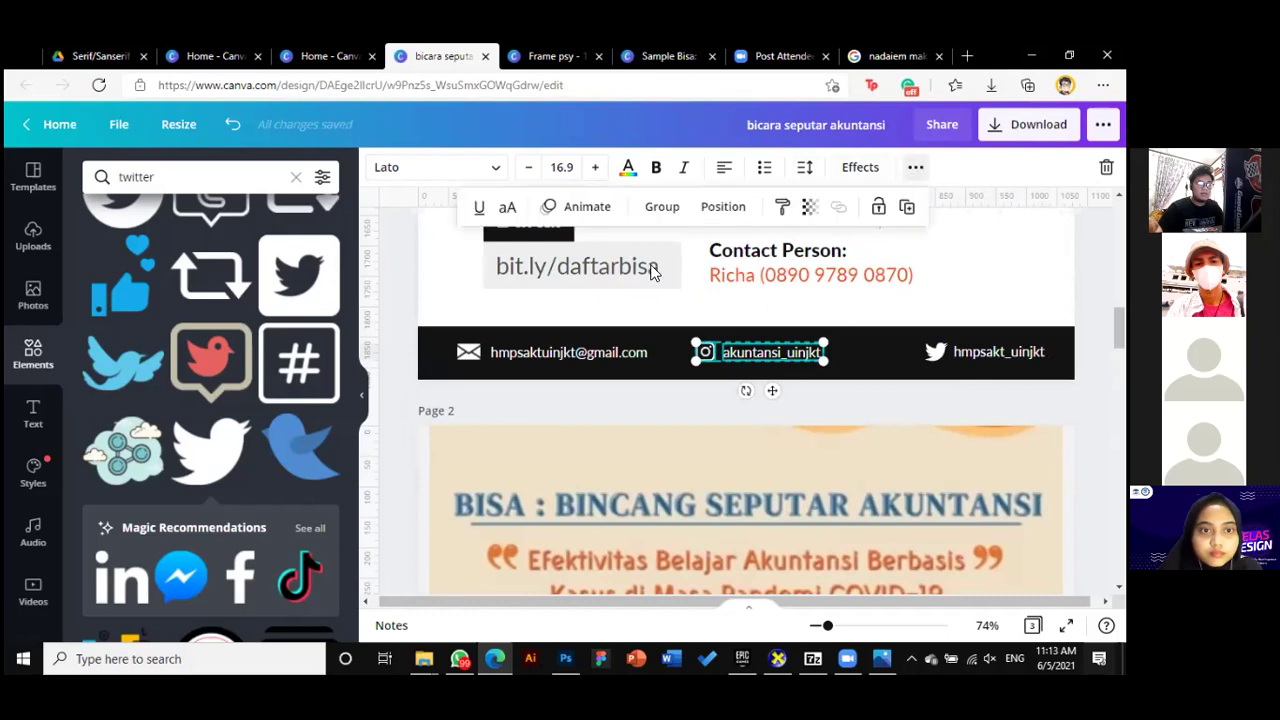
Align the Instagram handle and email text to Middle so each centres on its icon
{"action": "left_click", "coordinate": [718, 207]}
{"action": "left_click", "coordinate": [480, 392]}
{"action": "key", "text": "Escape"}
{"action": "left_click", "coordinate": [560, 352]}
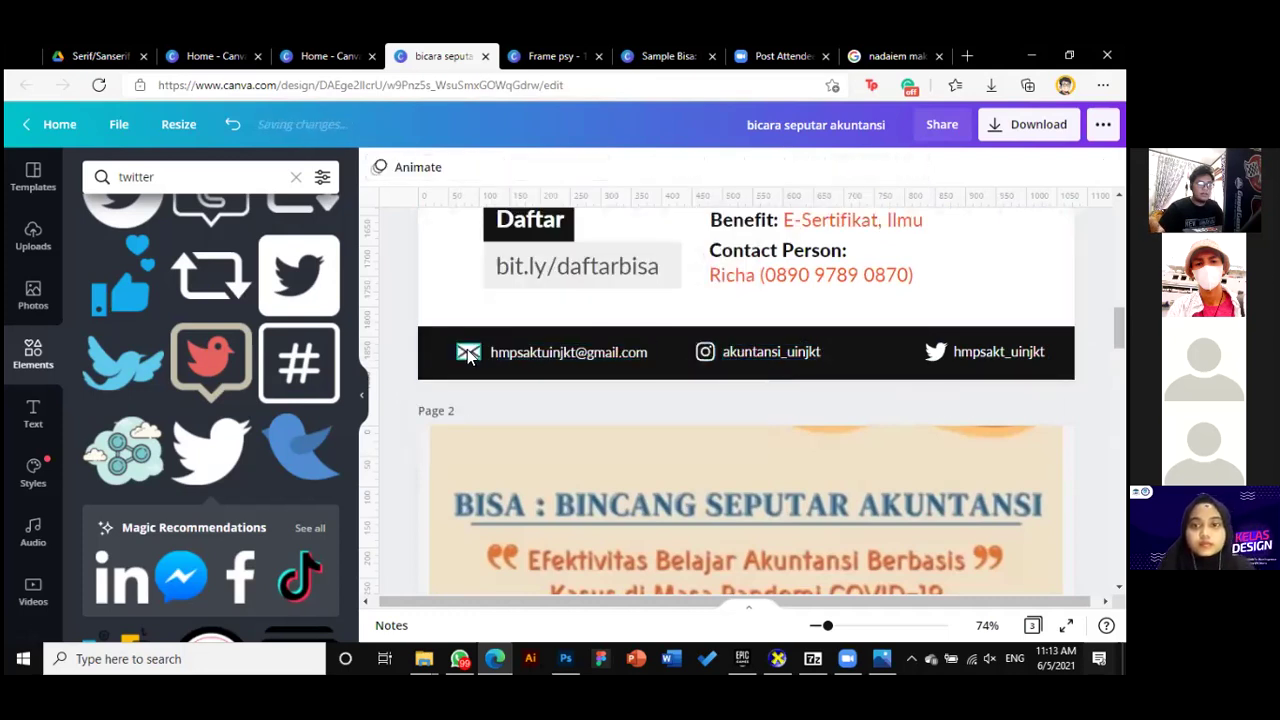
{"action": "left_click", "coordinate": [915, 167]}
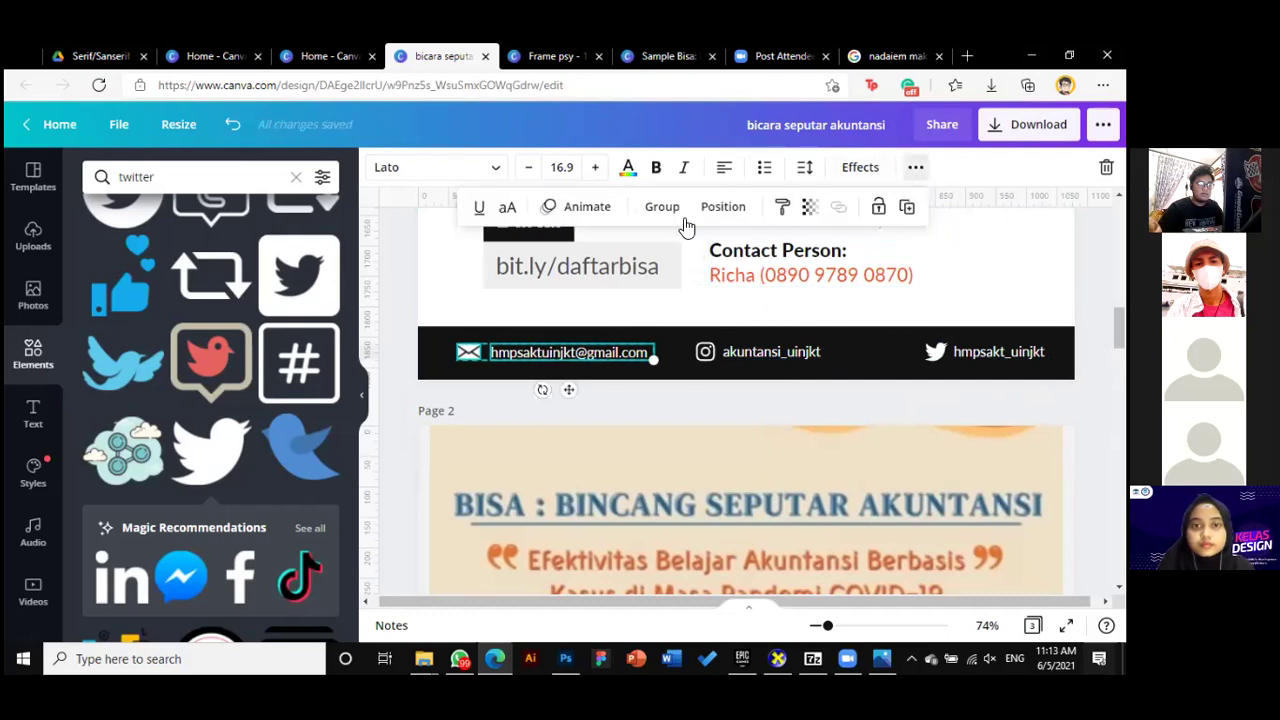
{"action": "left_click", "coordinate": [723, 207]}
{"action": "left_click", "coordinate": [480, 390]}
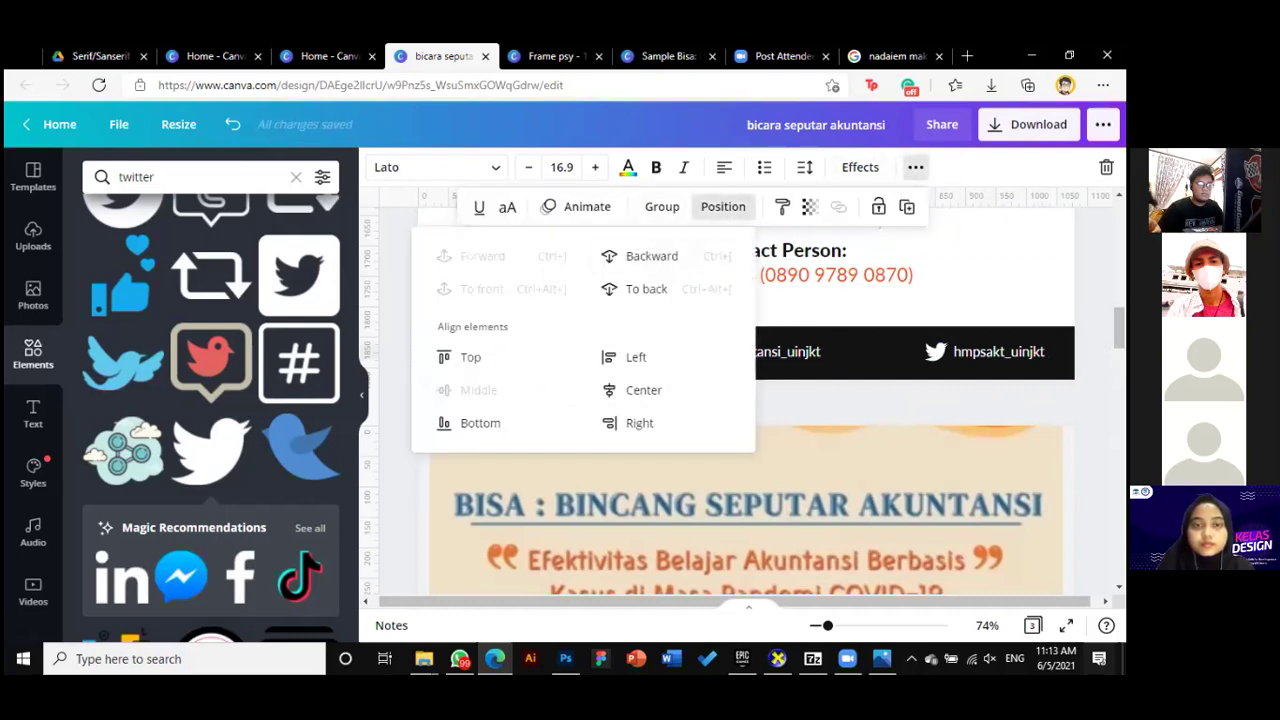
{"action": "key", "text": "Escape"}
{"action": "left_click", "coordinate": [775, 353]}
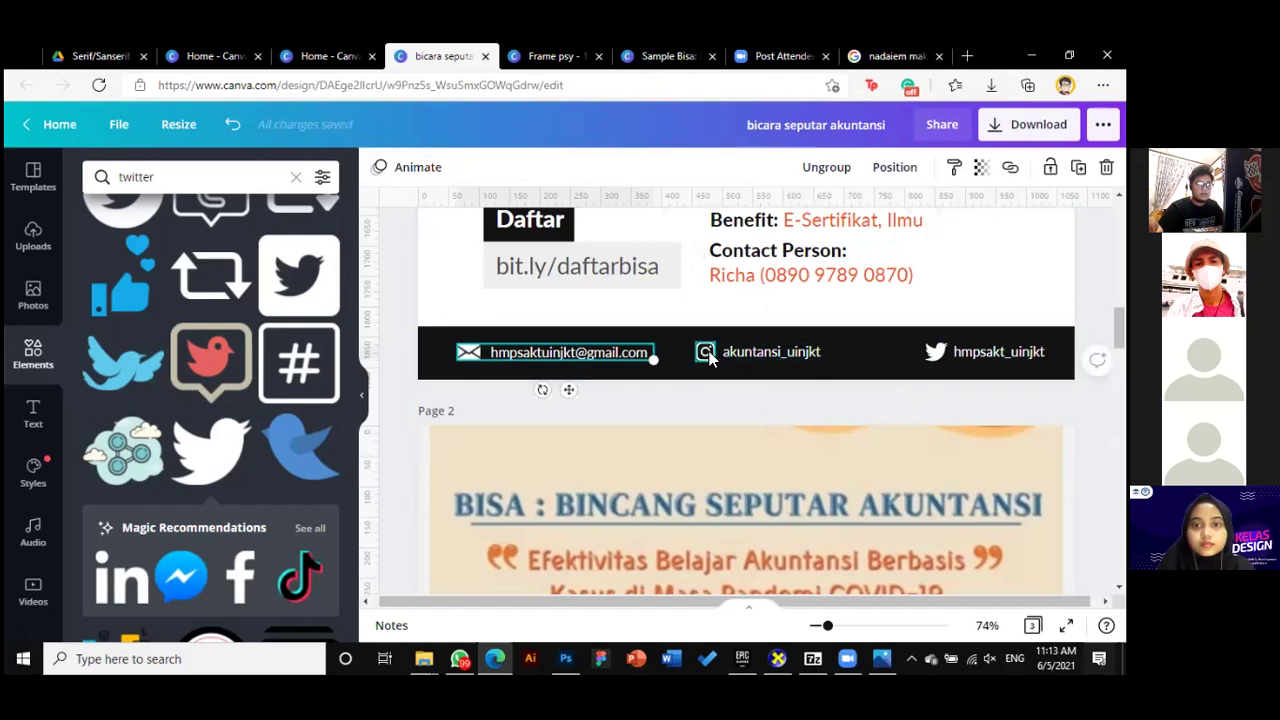
{"action": "left_click", "coordinate": [939, 354]}
{"action": "key", "text": "Escape"}
{"action": "key", "text": "Escape"}
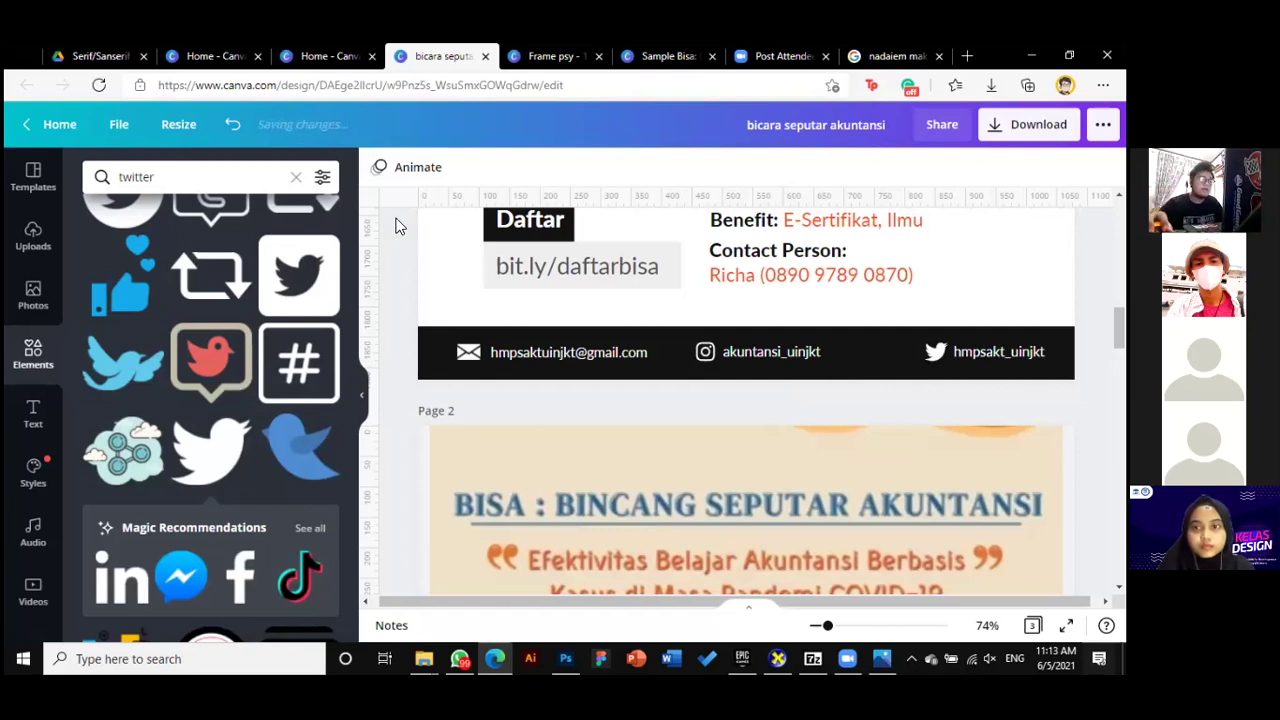
Move the Twitter handle left and the email slightly right, then select all three contacts
{"action": "left_click_drag", "start_coordinate": [990, 351], "coordinate": [940, 351]}
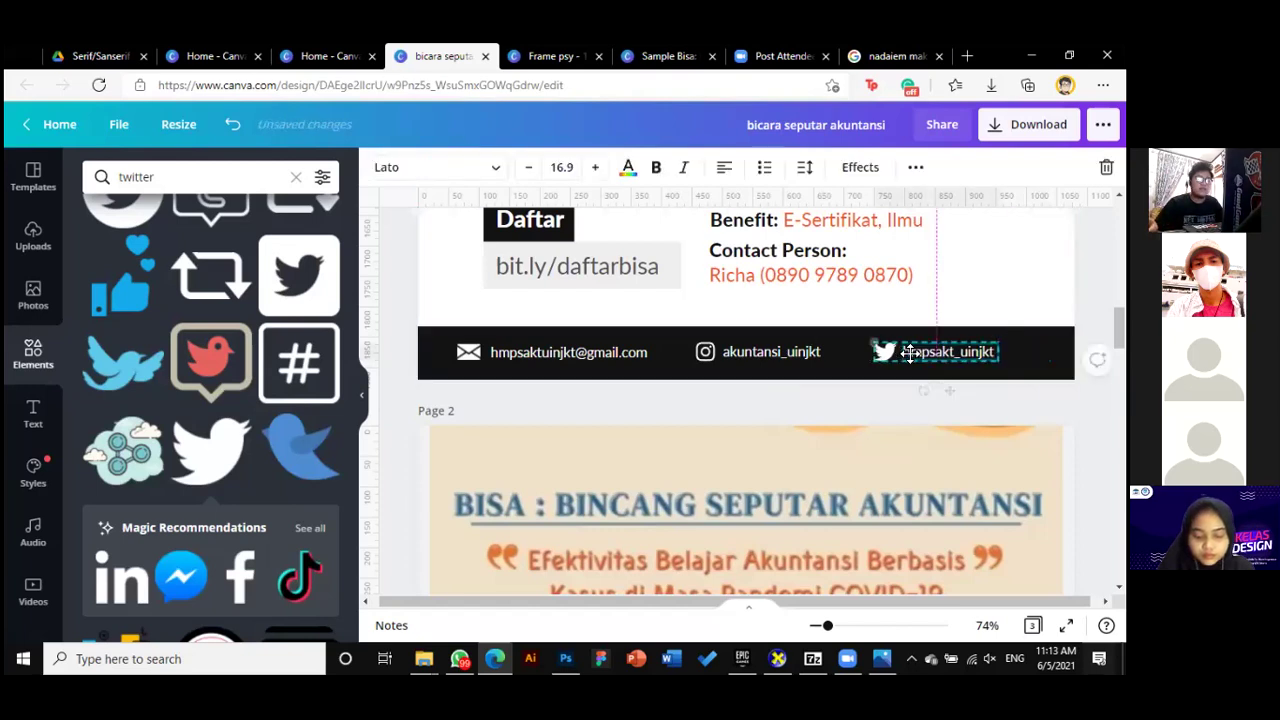
{"action": "left_click_drag", "start_coordinate": [568, 352], "coordinate": [576, 353]}
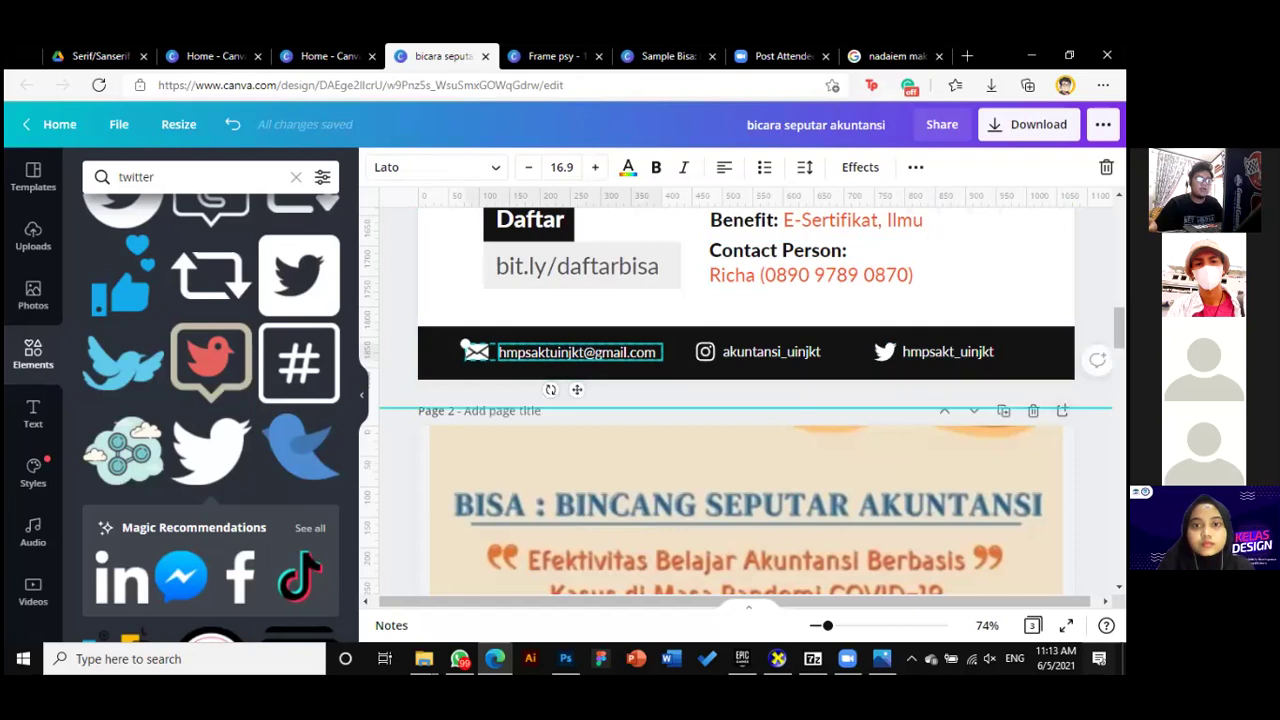
{"action": "left_click", "coordinate": [740, 365]}
{"action": "left_click", "coordinate": [912, 360]}
{"action": "left_click", "coordinate": [745, 354]}
{"action": "left_click", "coordinate": [621, 355]}
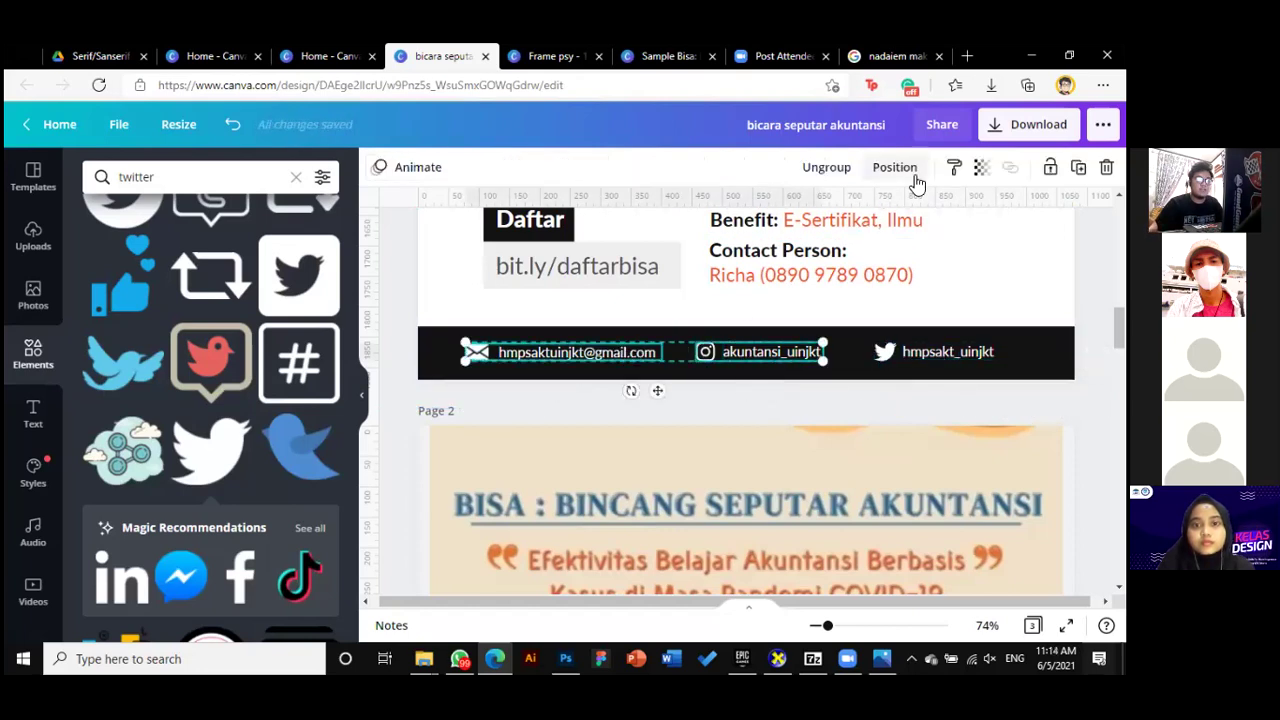
{"action": "left_click", "coordinate": [906, 355], "text": "shift"}
Space the three contacts evenly horizontally and shift them slightly right
{"action": "left_click", "coordinate": [895, 167]}
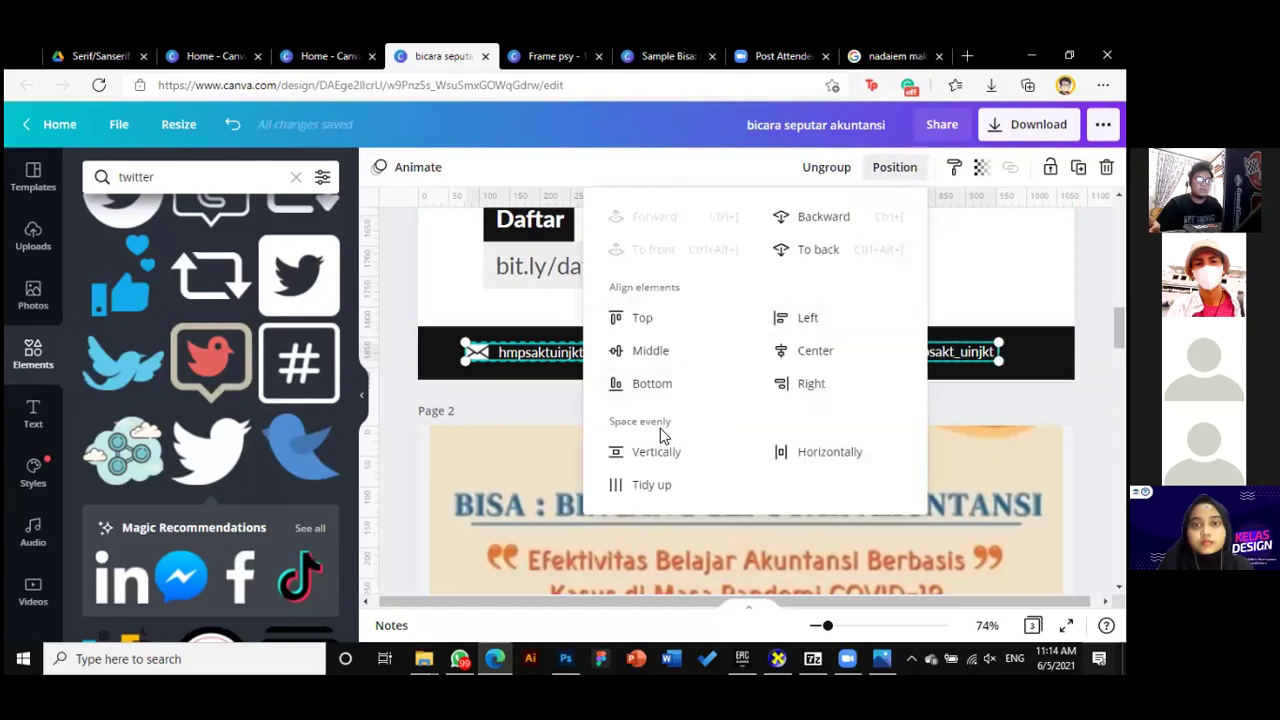
{"action": "left_click", "coordinate": [816, 456]}
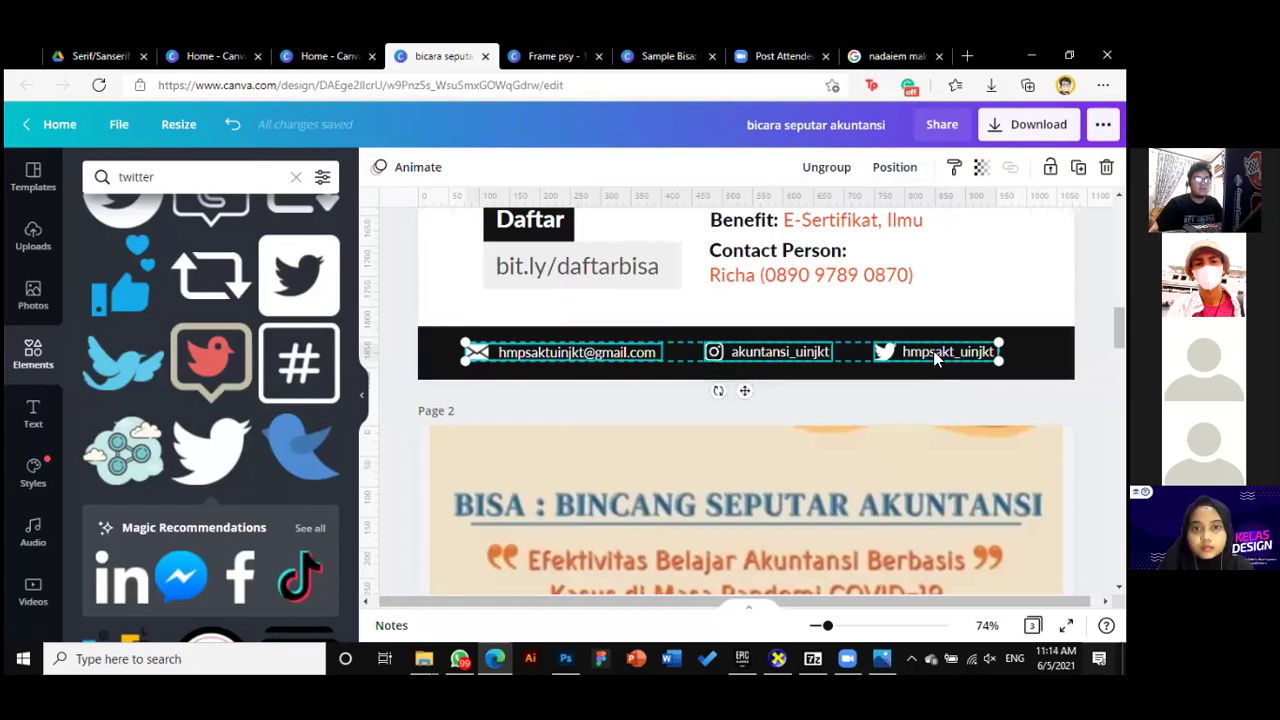
{"action": "left_click_drag", "start_coordinate": [935, 358], "coordinate": [944, 350]}
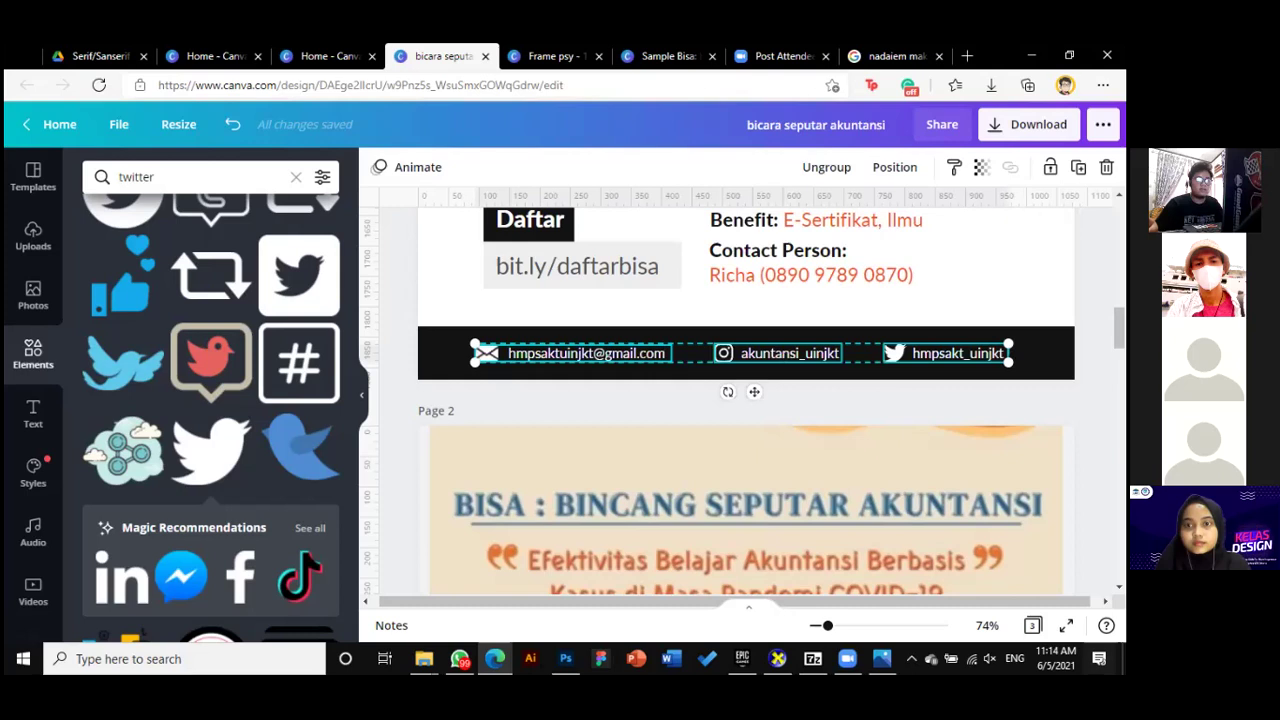
{"action": "key", "text": "Escape"}
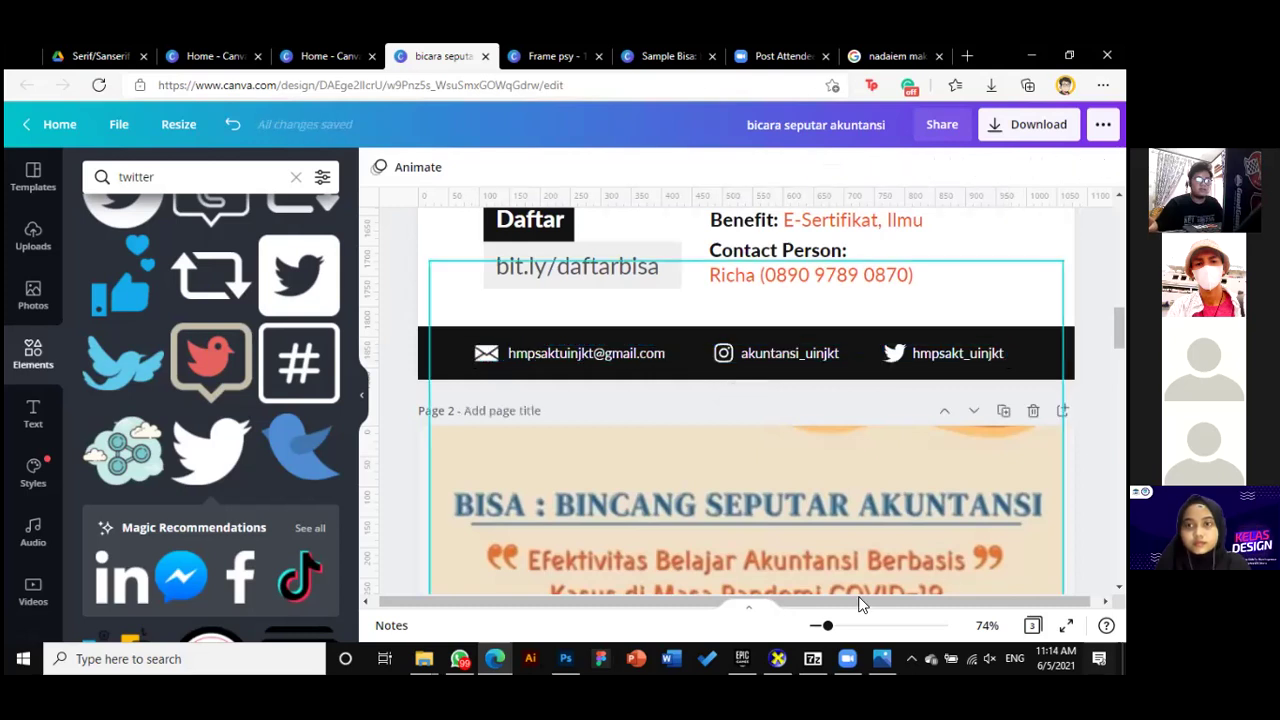
{"action": "left_click_drag", "start_coordinate": [828, 627], "coordinate": [817, 626]}
{"action": "scroll", "coordinate": [745, 400], "scroll_direction": "up", "scroll_amount": 3}
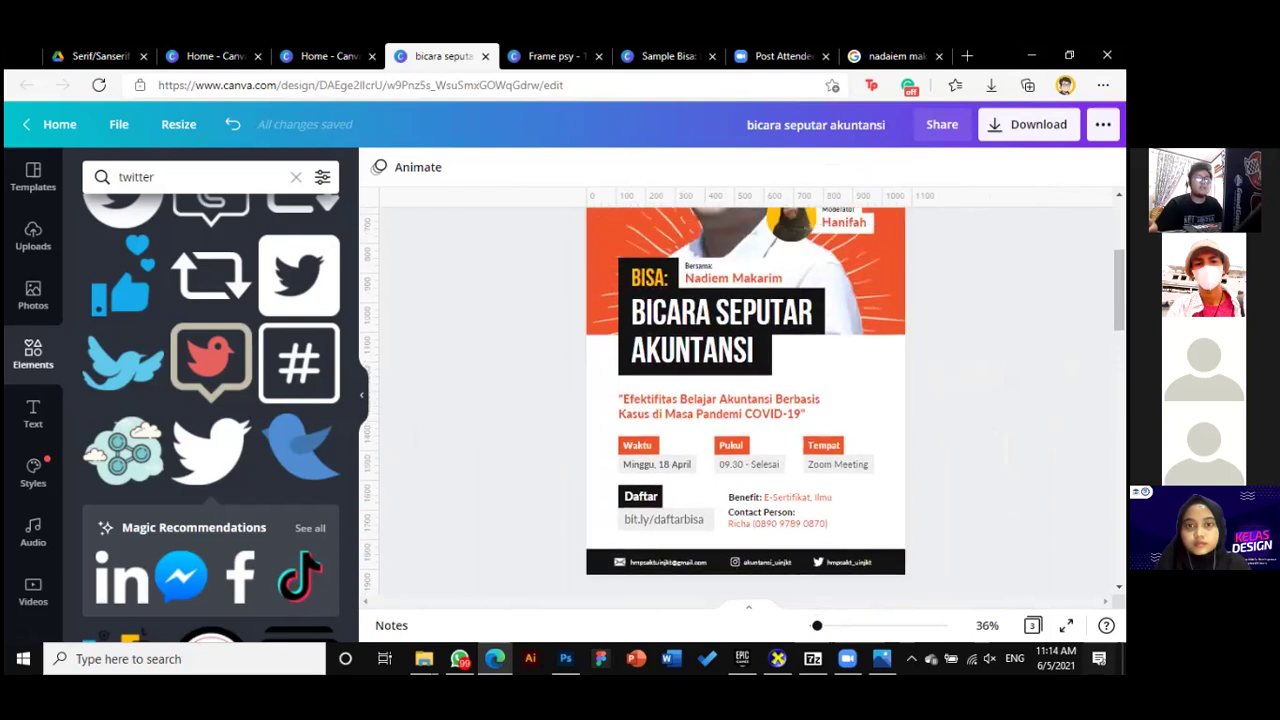
{"action": "scroll", "coordinate": [745, 400], "scroll_direction": "down", "scroll_amount": 3}
{"action": "scroll", "coordinate": [624, 495], "scroll_direction": "down", "scroll_amount": 5}
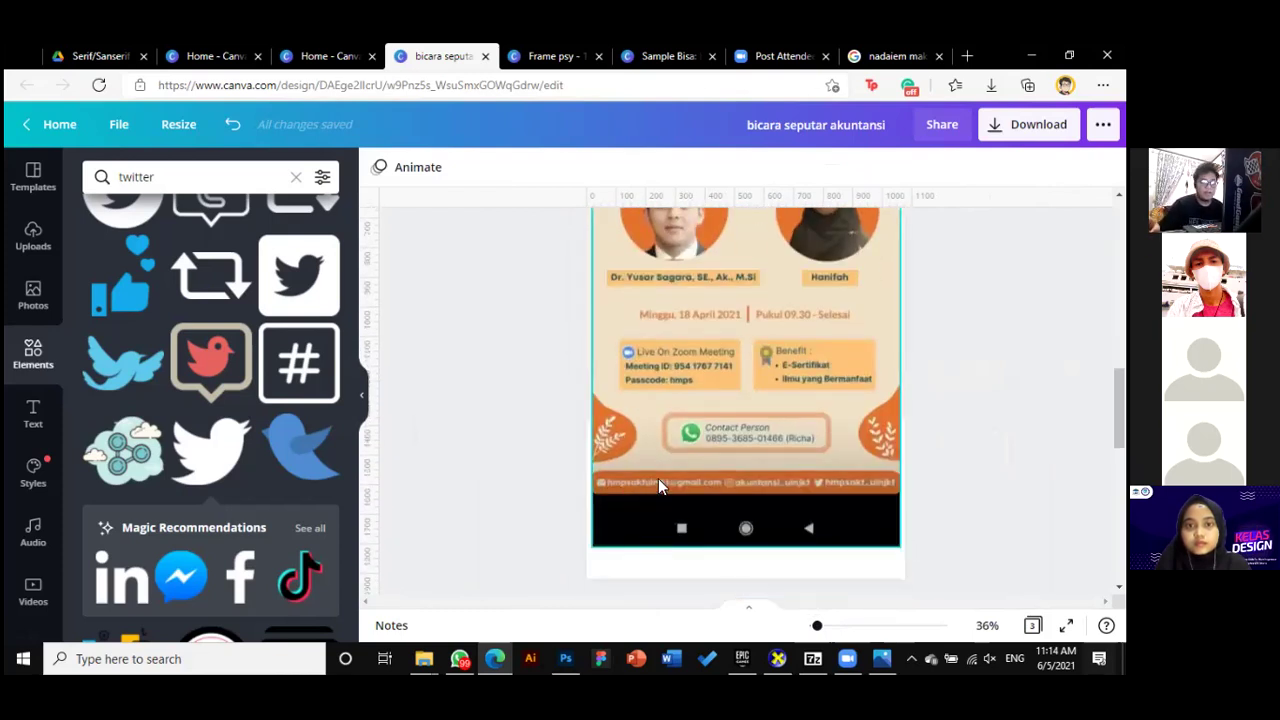
{"action": "scroll", "coordinate": [926, 561], "scroll_direction": "up", "scroll_amount": 5}
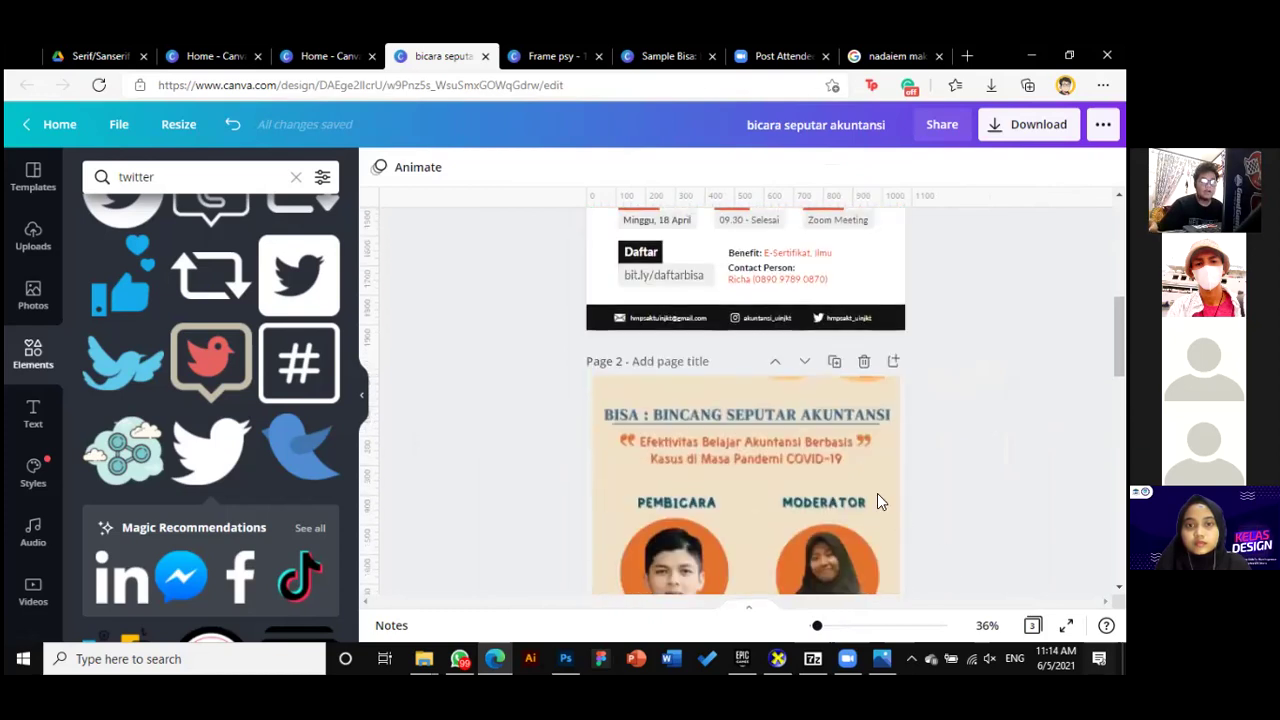
{"action": "left_click_drag", "start_coordinate": [817, 624], "coordinate": [823, 626]}
{"action": "scroll", "coordinate": [700, 420], "scroll_direction": "up", "scroll_amount": 2}
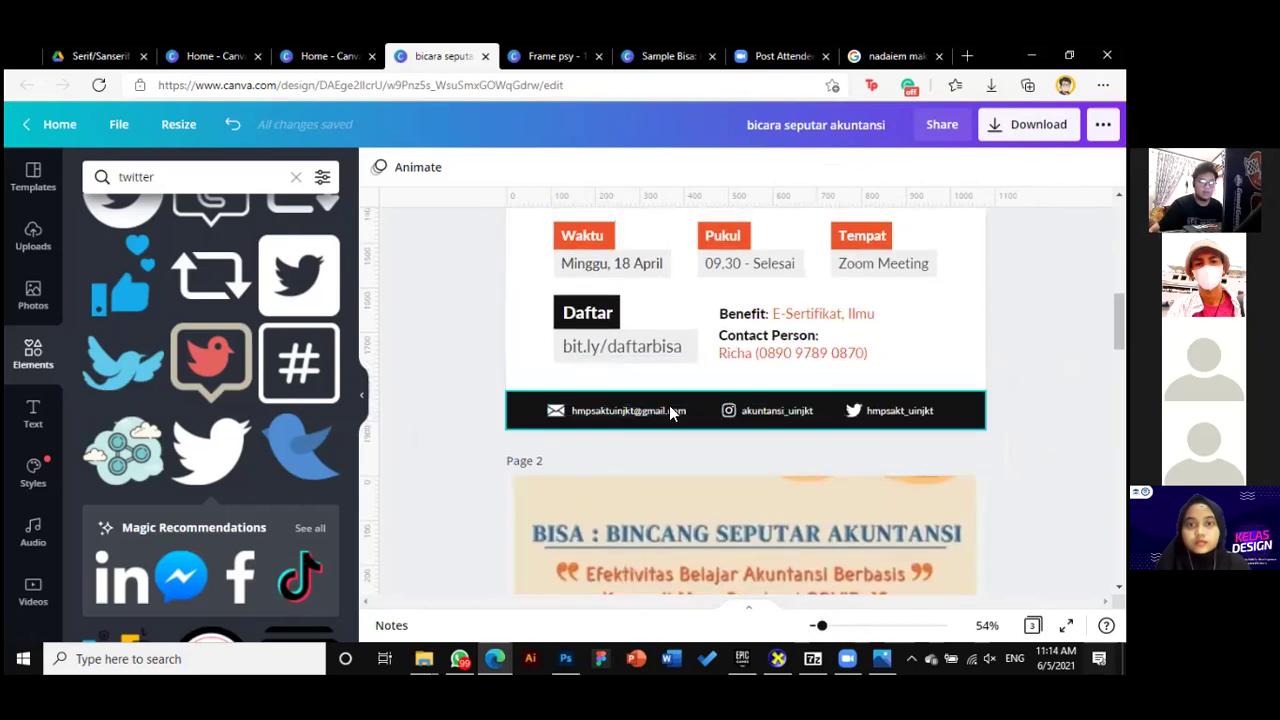
{"action": "scroll", "coordinate": [800, 478], "scroll_direction": "down", "scroll_amount": 10}
{"action": "scroll", "coordinate": [782, 408], "scroll_direction": "up", "scroll_amount": 1}
{"action": "scroll", "coordinate": [780, 410], "scroll_direction": "up", "scroll_amount": 2}
{"action": "scroll", "coordinate": [740, 437], "scroll_direction": "down", "scroll_amount": 1}
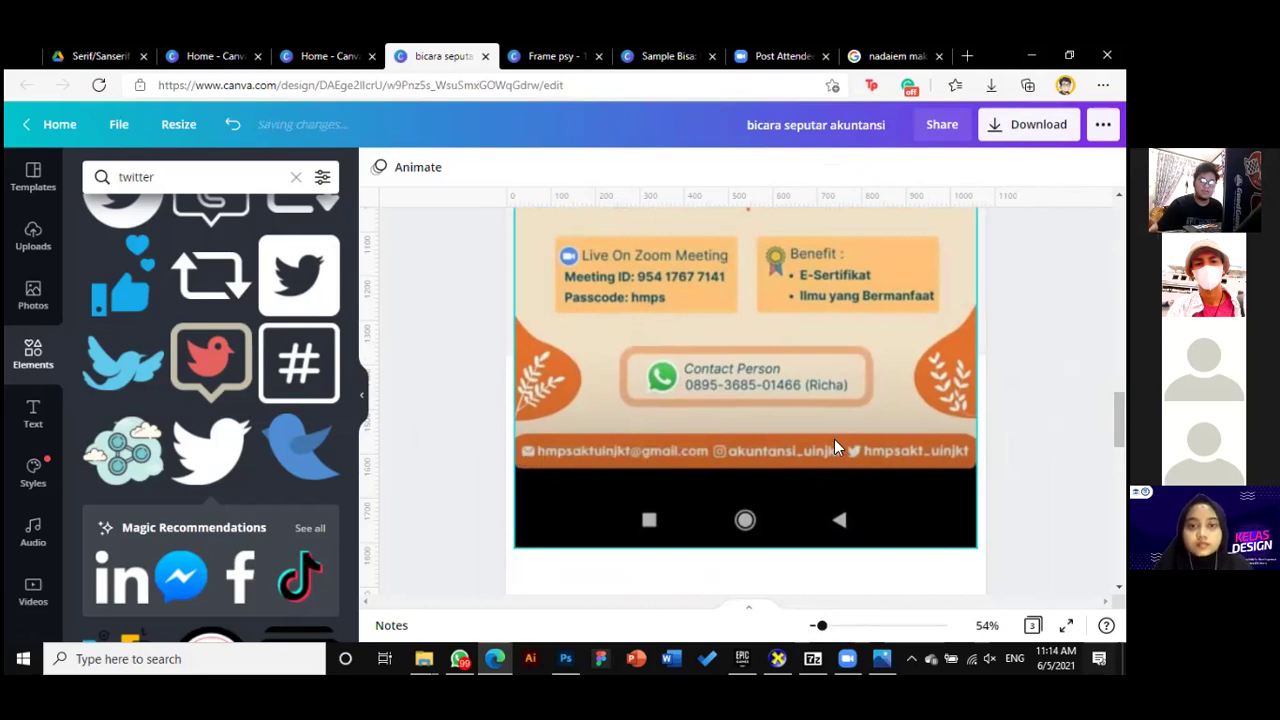
{"action": "scroll", "coordinate": [868, 448], "scroll_direction": "up", "scroll_amount": 10}
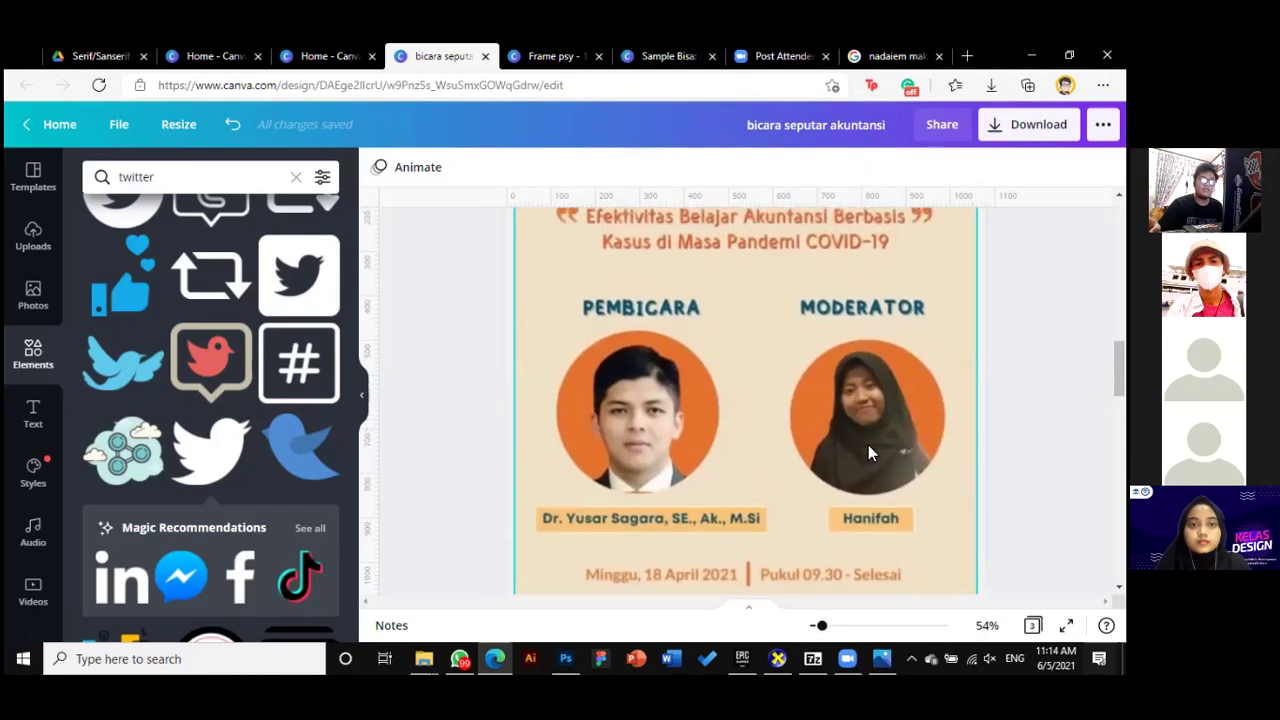
{"action": "scroll", "coordinate": [868, 445], "scroll_direction": "down", "scroll_amount": 1}
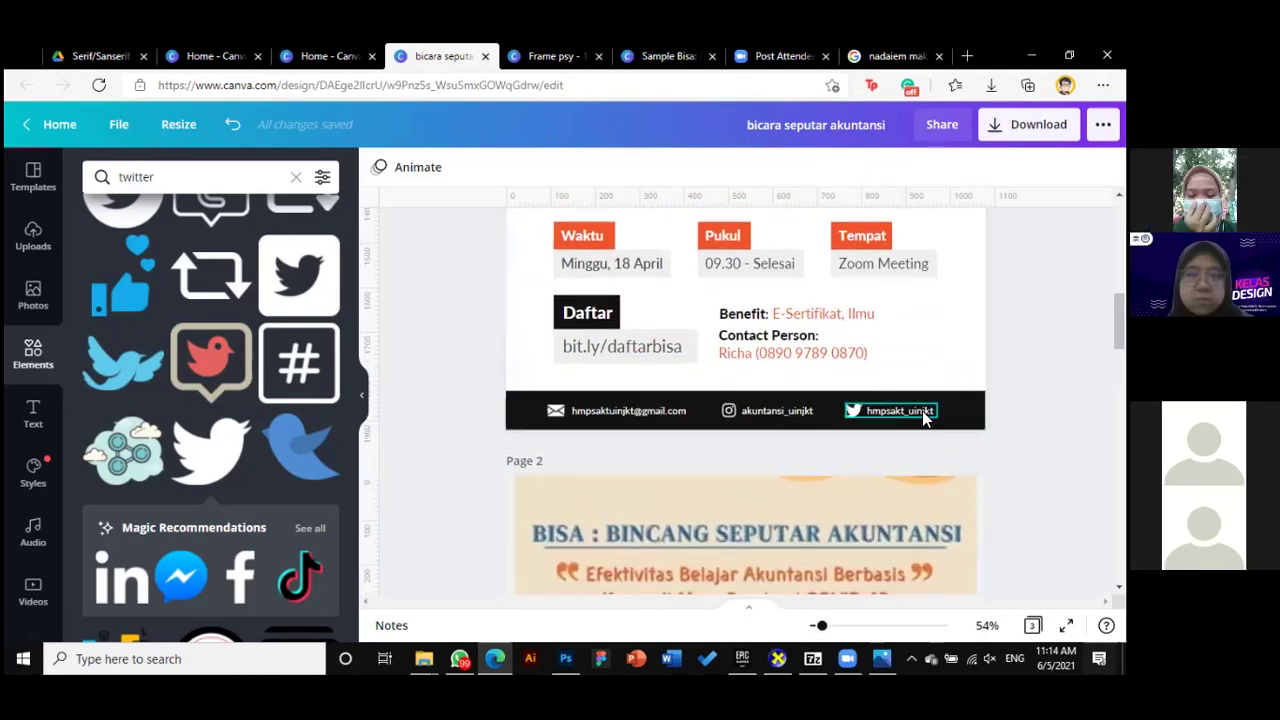
{"action": "left_click", "coordinate": [925, 409]}
{"action": "left_click", "coordinate": [622, 409]}
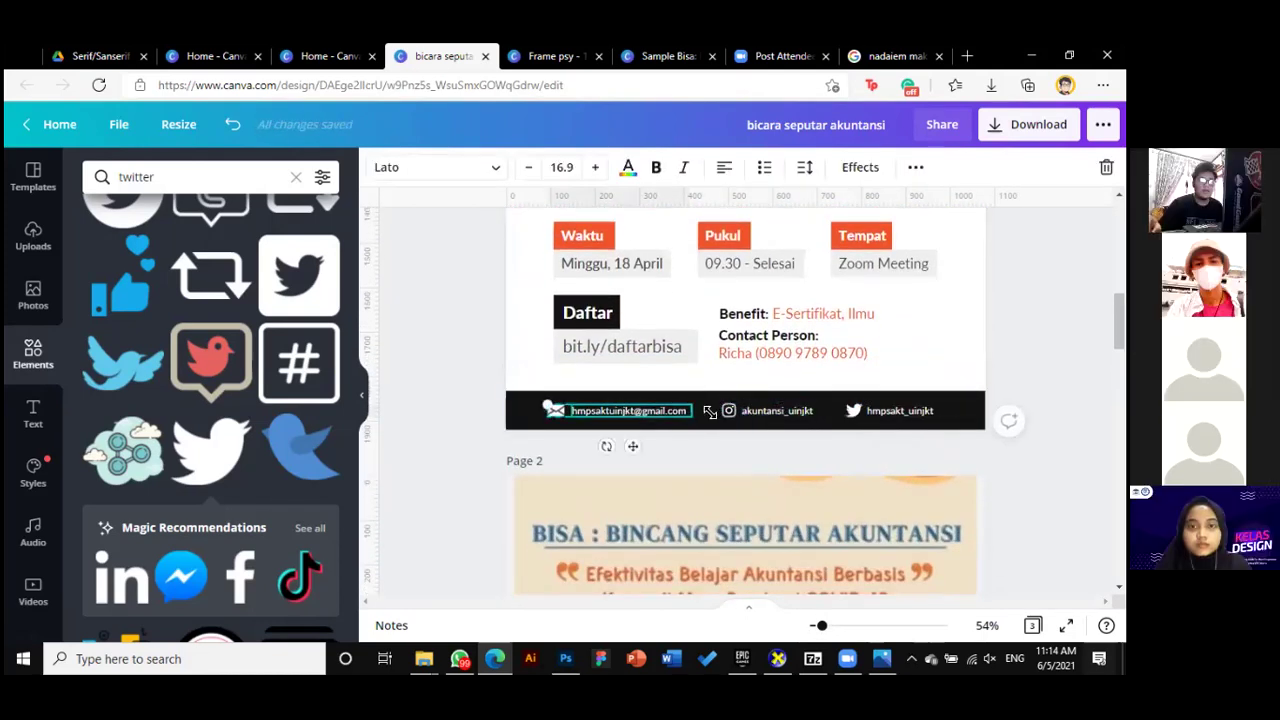
{"action": "left_click", "coordinate": [770, 410]}
{"action": "left_click", "coordinate": [650, 418]}
{"action": "left_click", "coordinate": [914, 466]}
{"action": "scroll", "coordinate": [914, 466], "scroll_direction": "up", "scroll_amount": 1}
{"action": "left_click", "coordinate": [922, 471]}
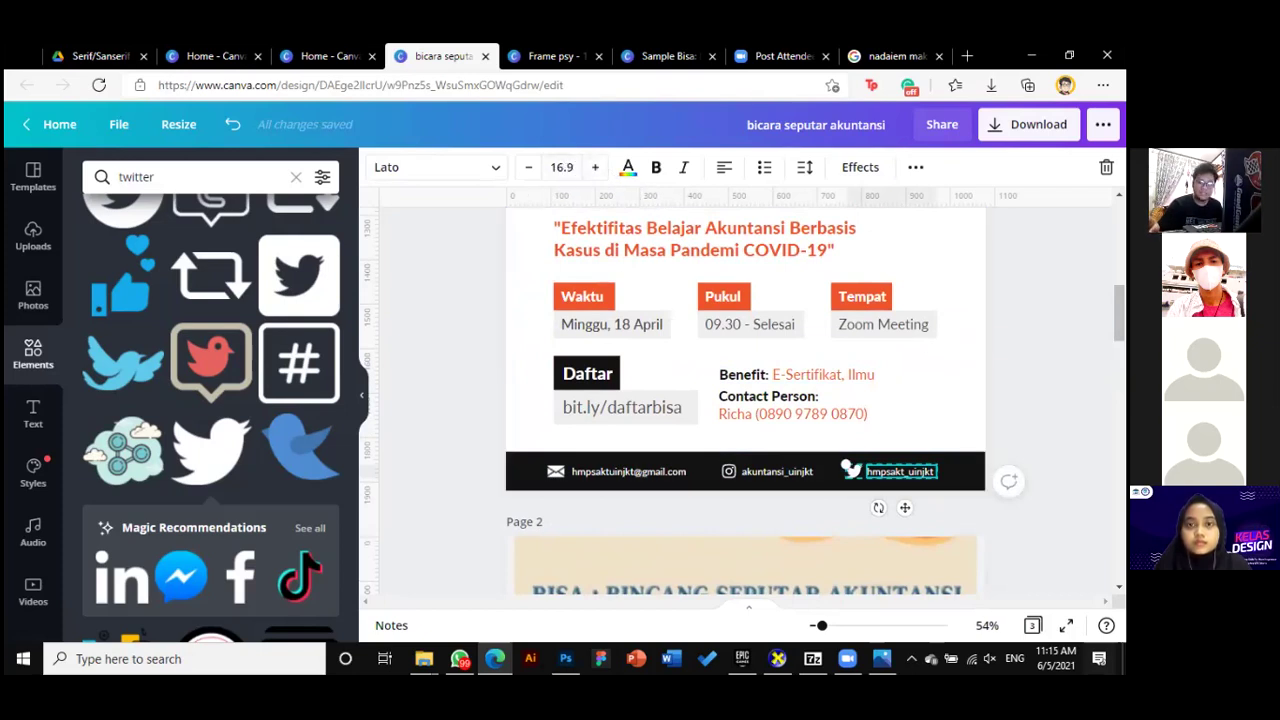
Inspect the 'Bersama:', Moderator and '09.30 - Selesai' texts in the title block
{"action": "key", "text": "Escape"}
{"action": "scroll", "coordinate": [745, 400], "scroll_direction": "up", "scroll_amount": 5}
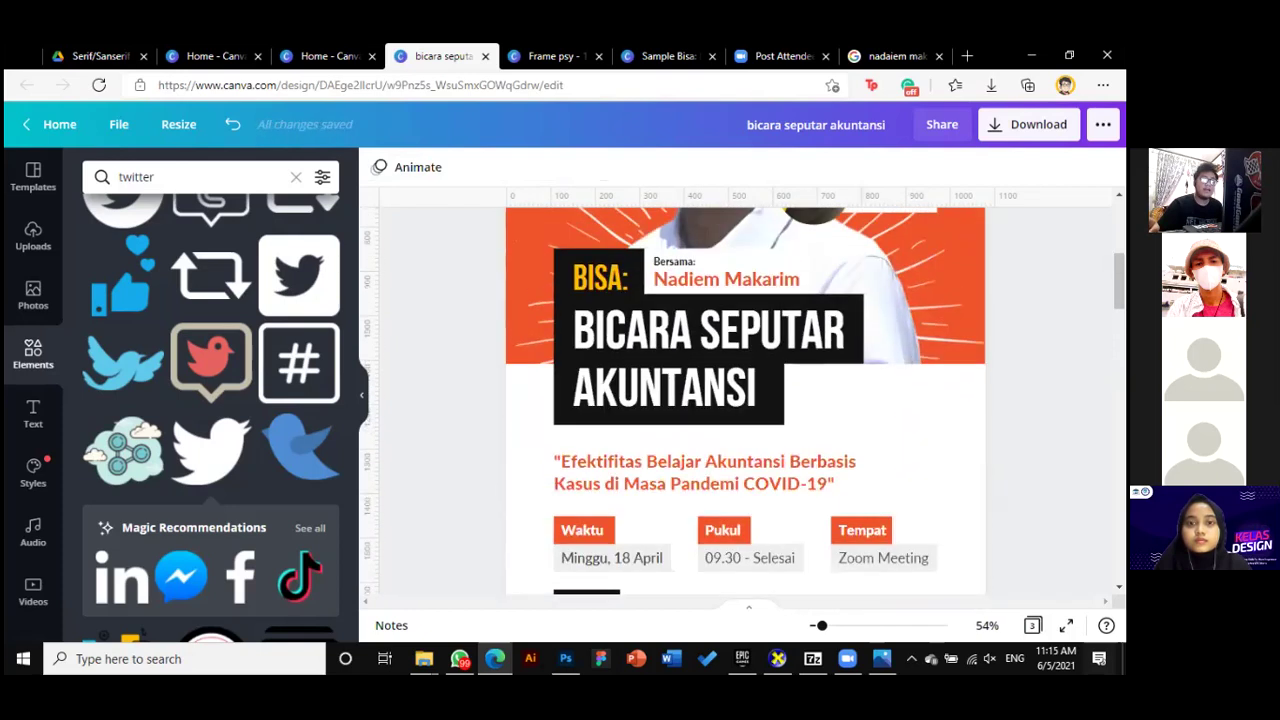
{"action": "left_click", "coordinate": [683, 398]}
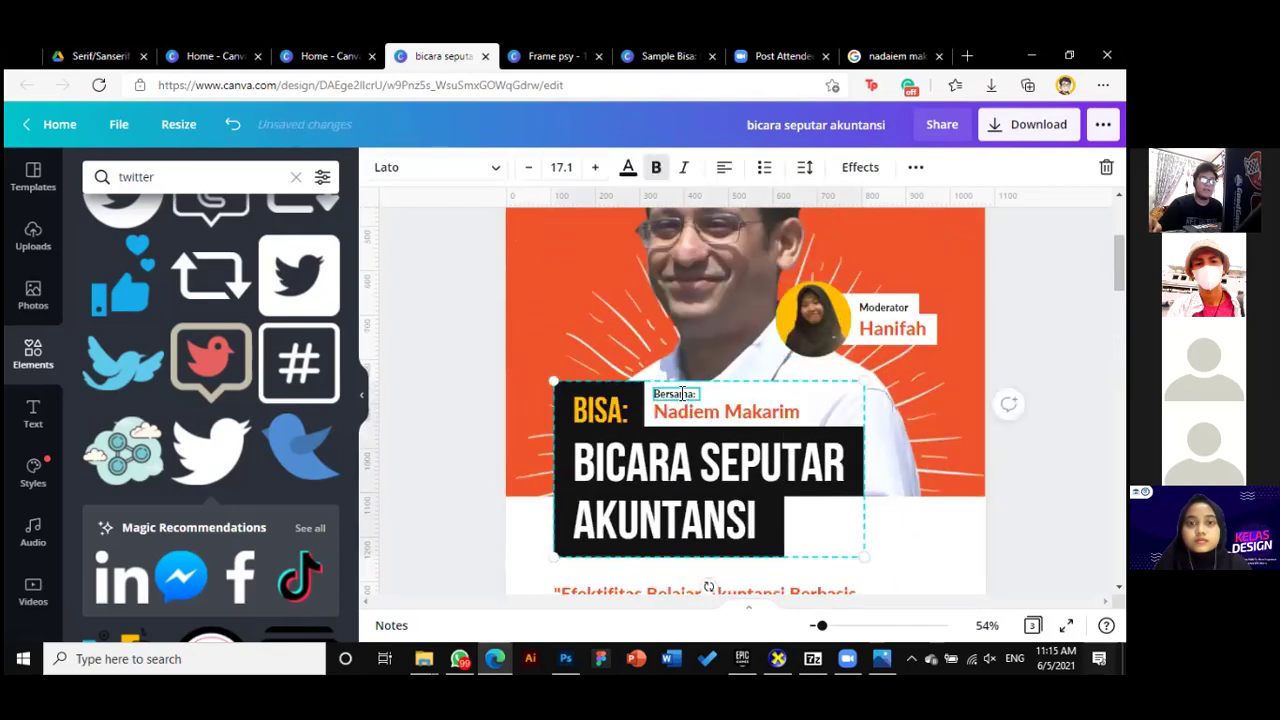
{"action": "left_click", "coordinate": [895, 308]}
{"action": "left_click", "coordinate": [895, 308]}
{"action": "scroll", "coordinate": [800, 290], "scroll_direction": "down", "scroll_amount": 3}
{"action": "left_click", "coordinate": [785, 507]}
{"action": "left_click", "coordinate": [785, 507]}
{"action": "key", "text": "Escape"}
{"action": "scroll", "coordinate": [745, 400], "scroll_direction": "down", "scroll_amount": 3}
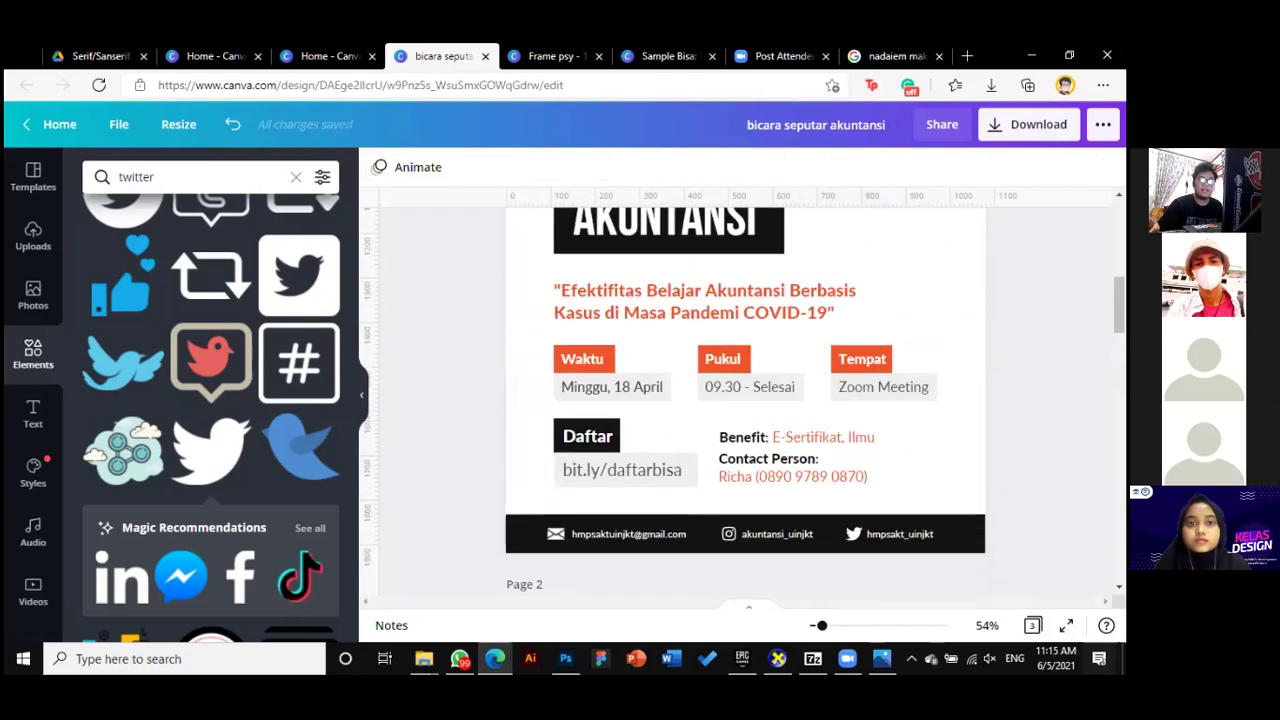
Try a font size of 10 on the Benefit text, then undo it
{"action": "left_click", "coordinate": [890, 442]}
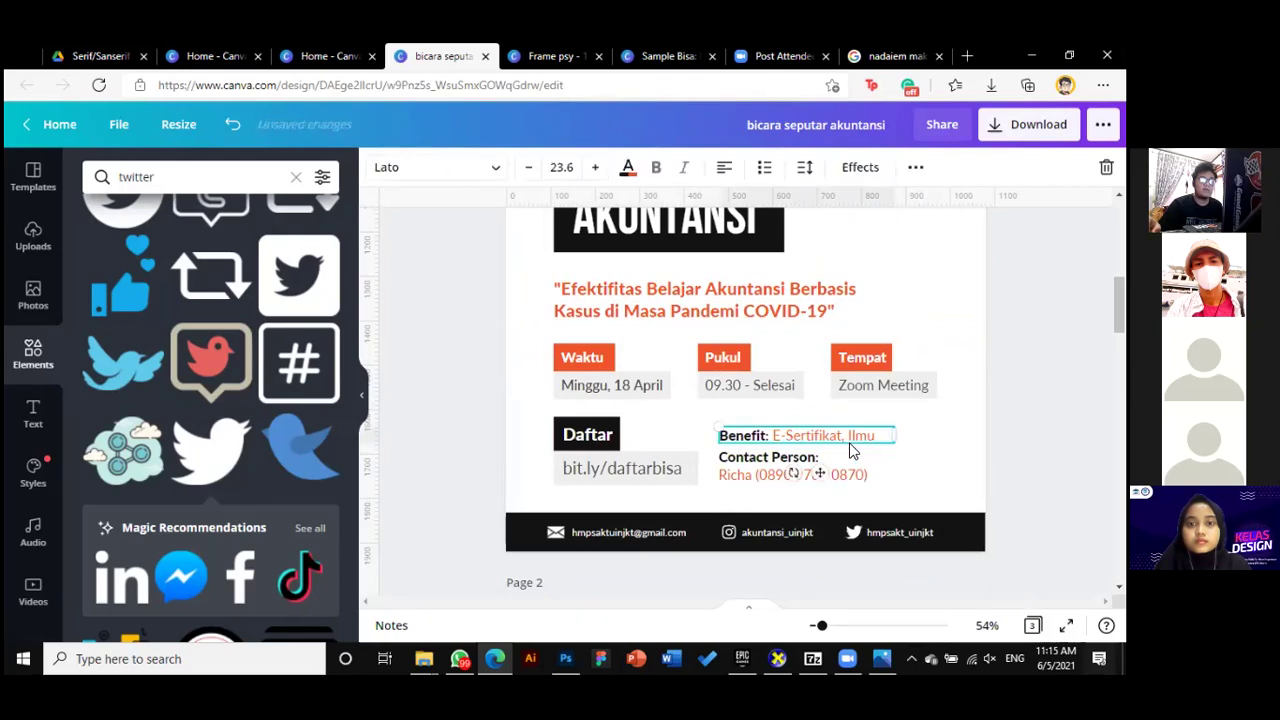
{"action": "left_click", "coordinate": [561, 167]}
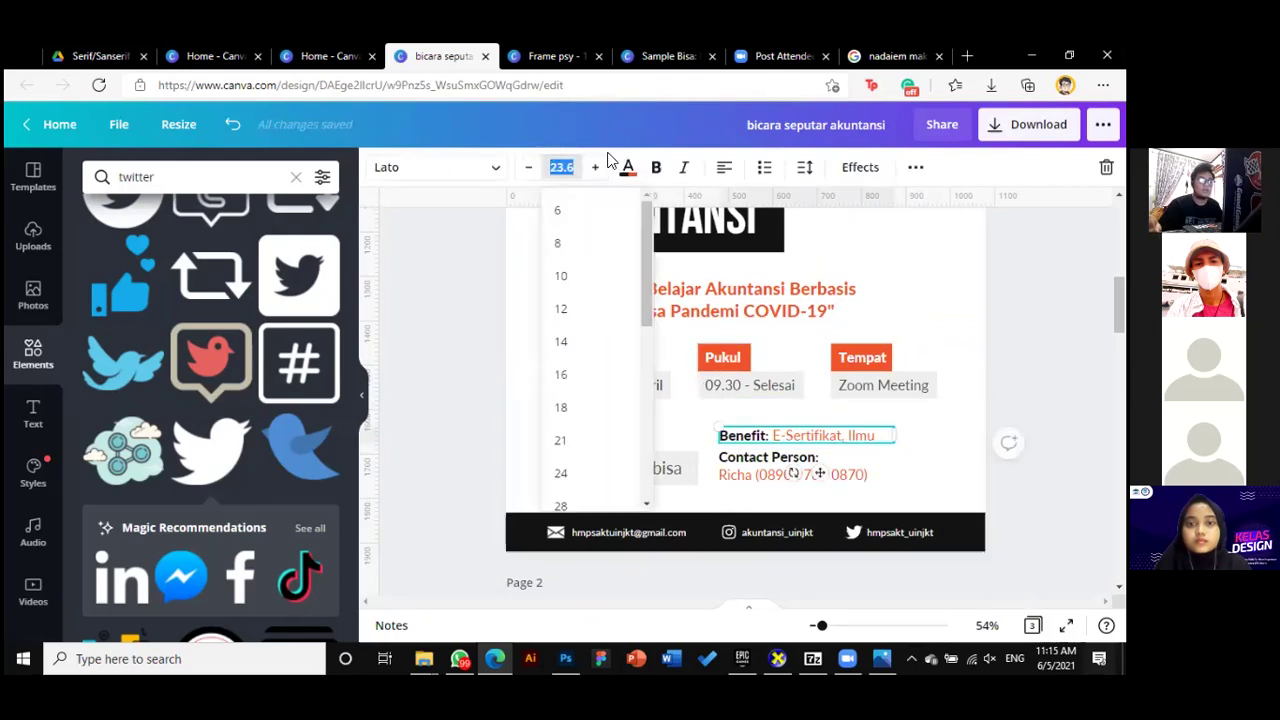
{"action": "type", "text": "10"}
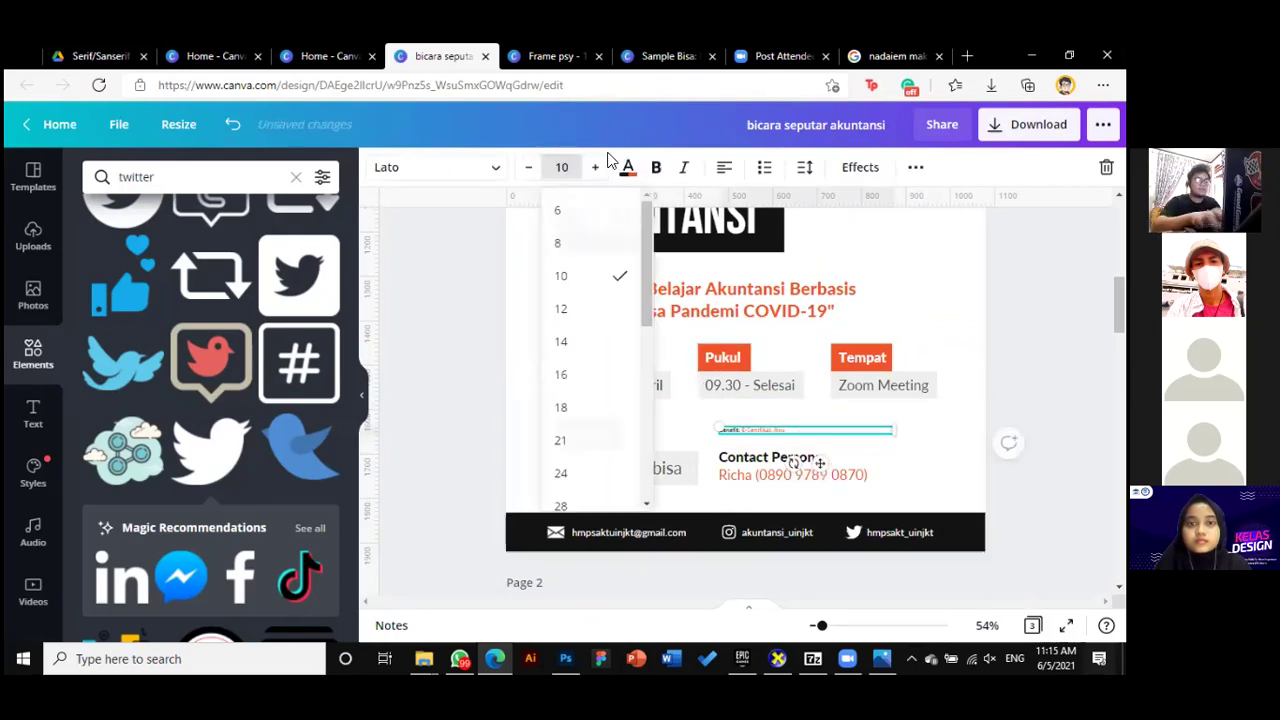
{"action": "key", "text": "Return"}
{"action": "key", "text": "Escape"}
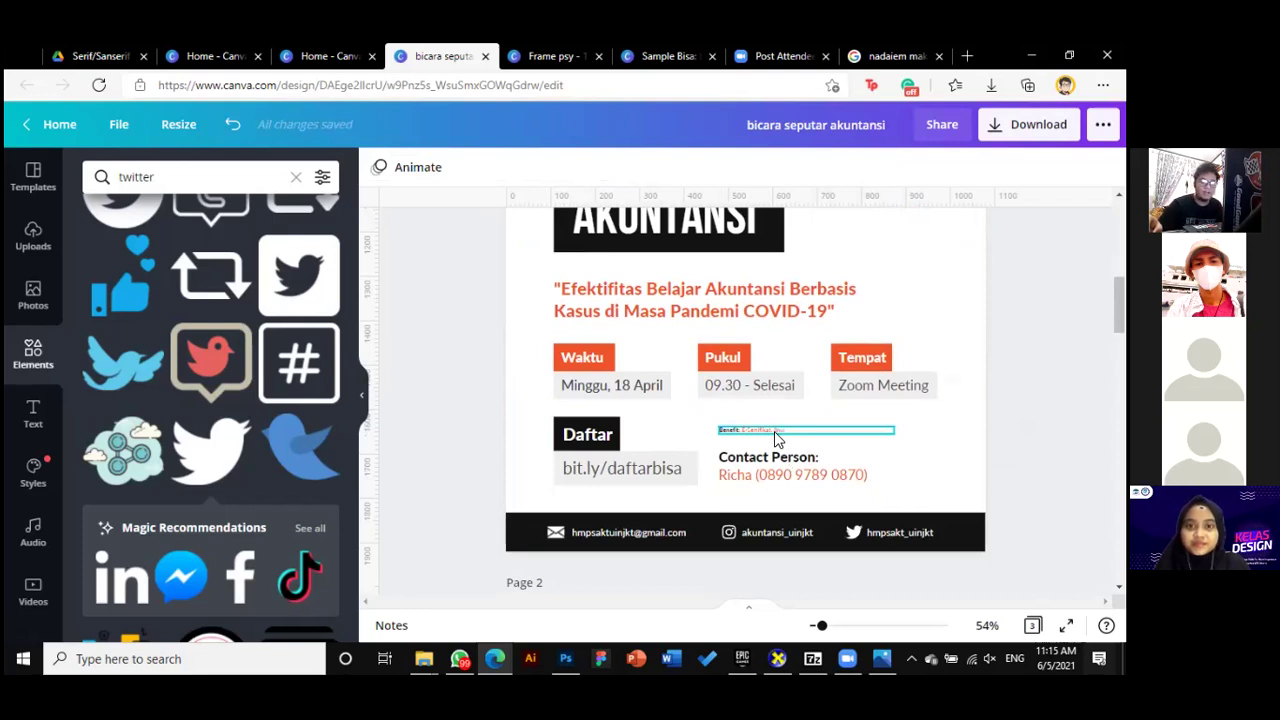
{"action": "key", "text": "ctrl+z"}
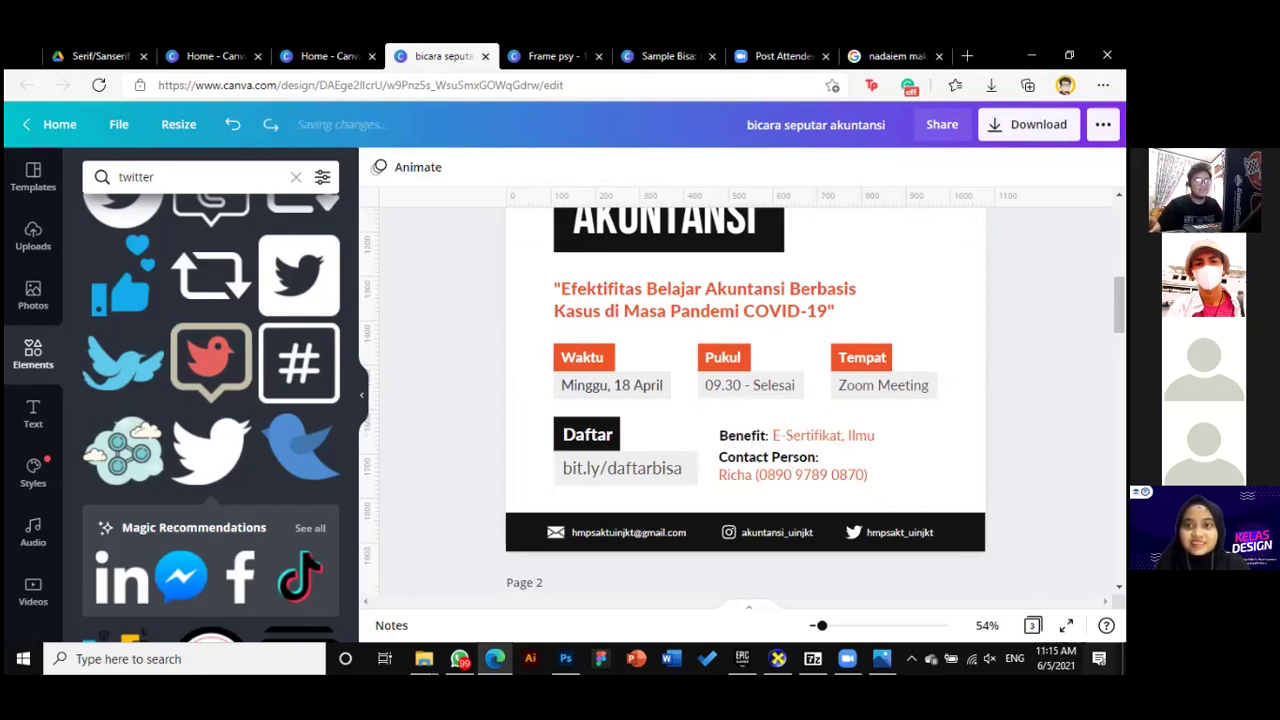
Check the Benefit text box's Lato 23.6 formatting beside the Contact Person text
{"action": "scroll", "coordinate": [855, 390], "scroll_direction": "down", "scroll_amount": 1}
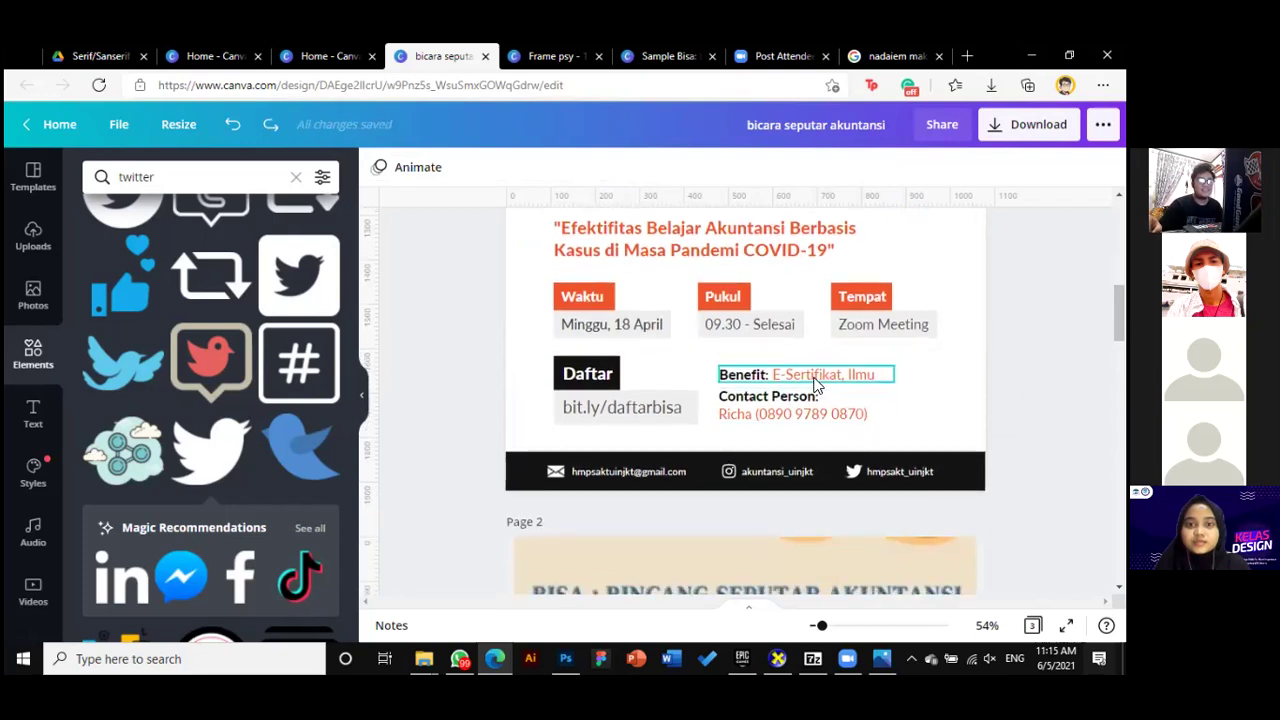
{"action": "left_click", "coordinate": [855, 379]}
{"action": "left_click", "coordinate": [868, 398]}
{"action": "left_click", "coordinate": [860, 376]}
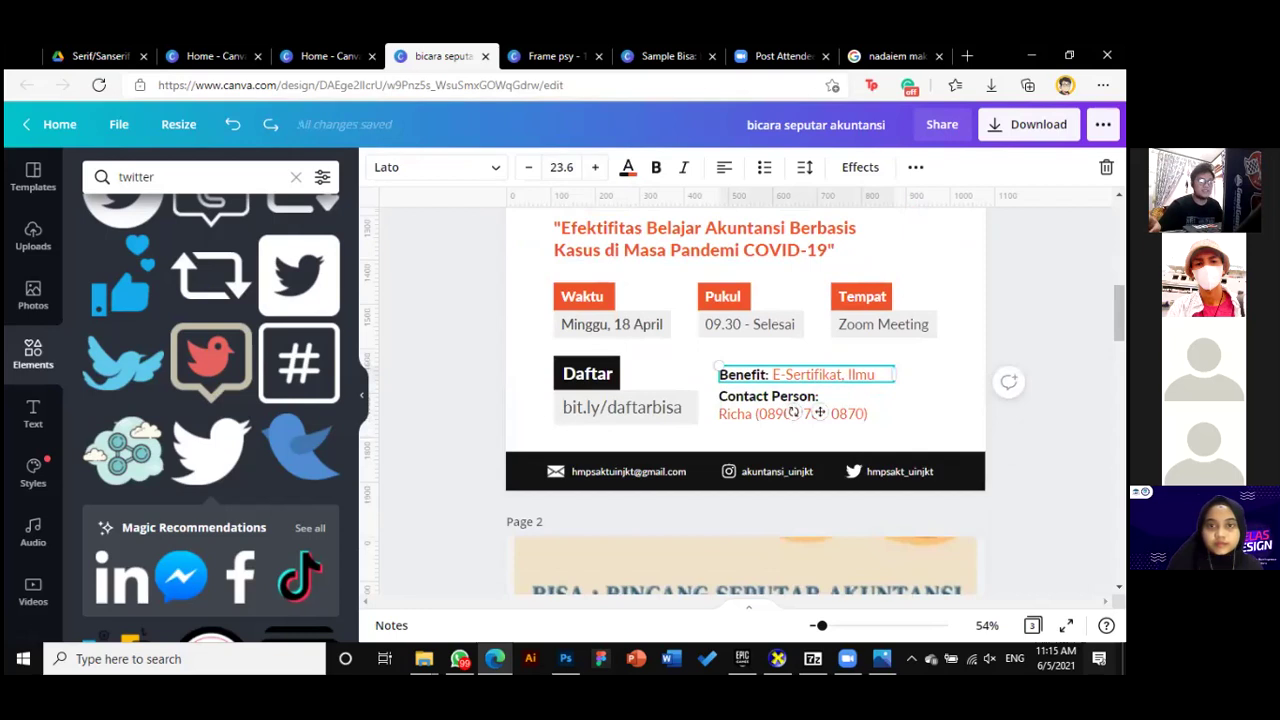
{"action": "key", "text": "Escape"}
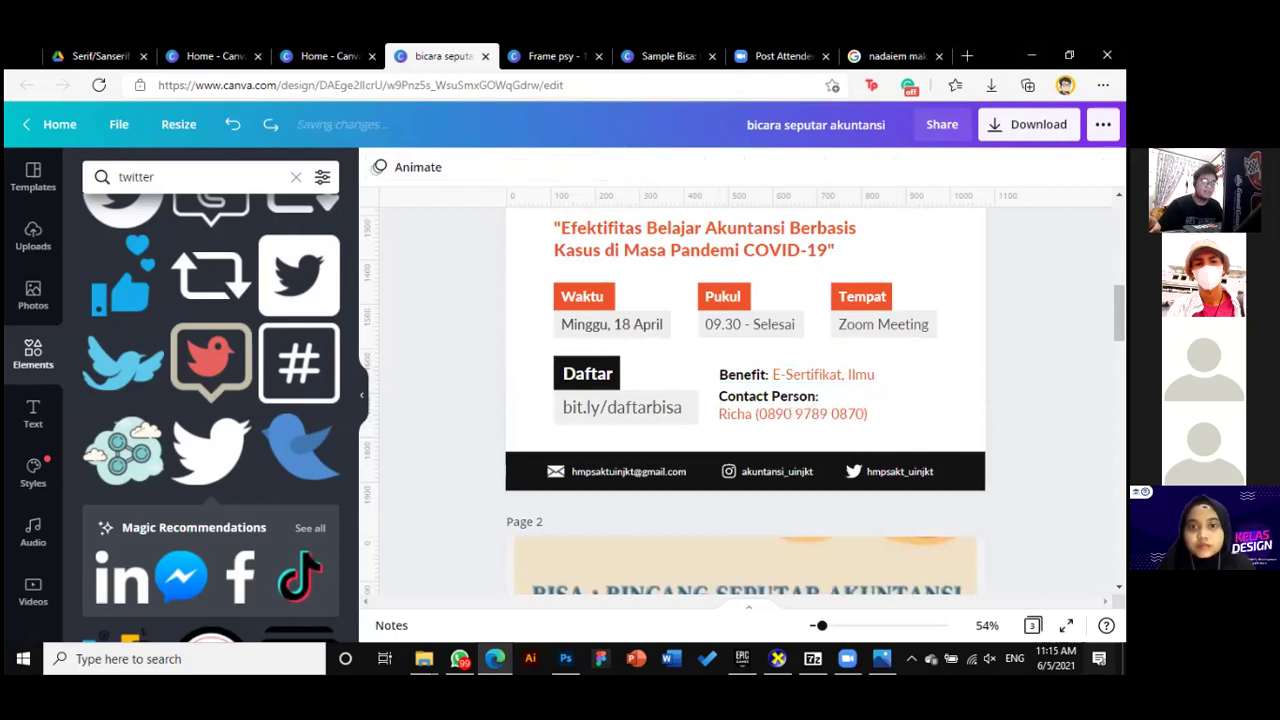
Zoom out with the slider to view the whole first page
{"action": "scroll", "coordinate": [846, 423], "scroll_direction": "up", "scroll_amount": 3}
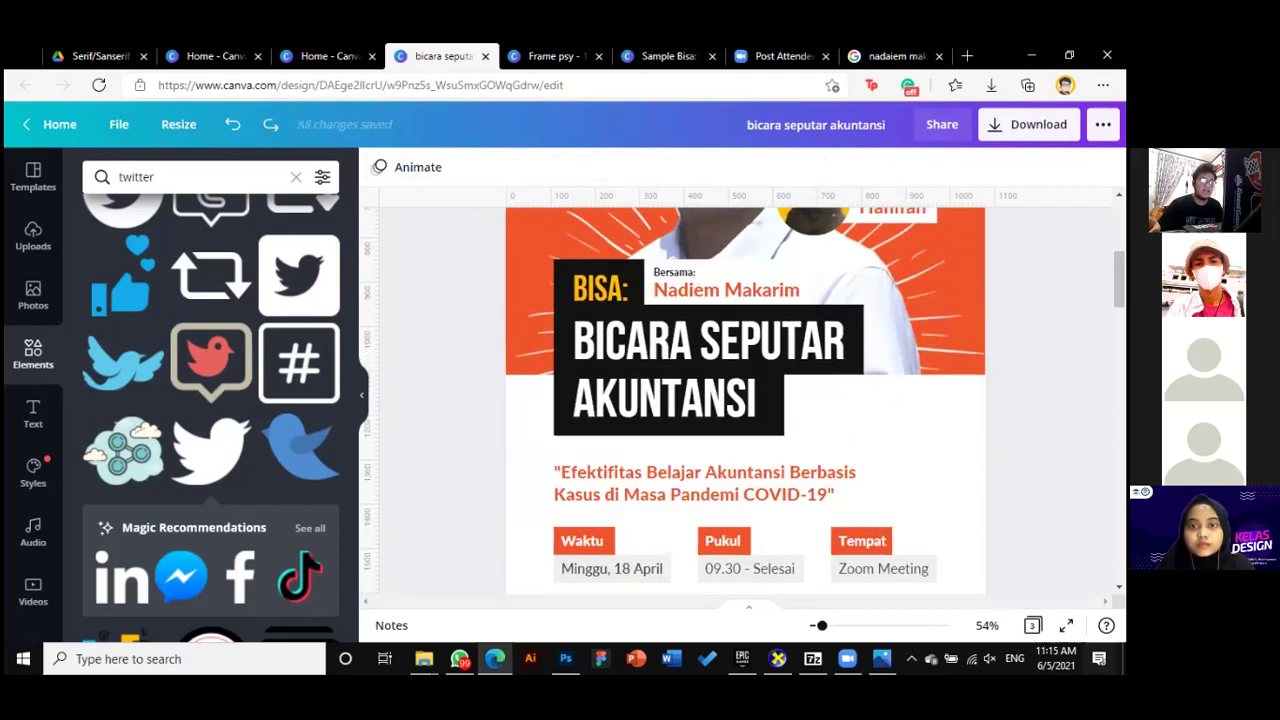
{"action": "scroll", "coordinate": [870, 550], "scroll_direction": "up", "scroll_amount": 2}
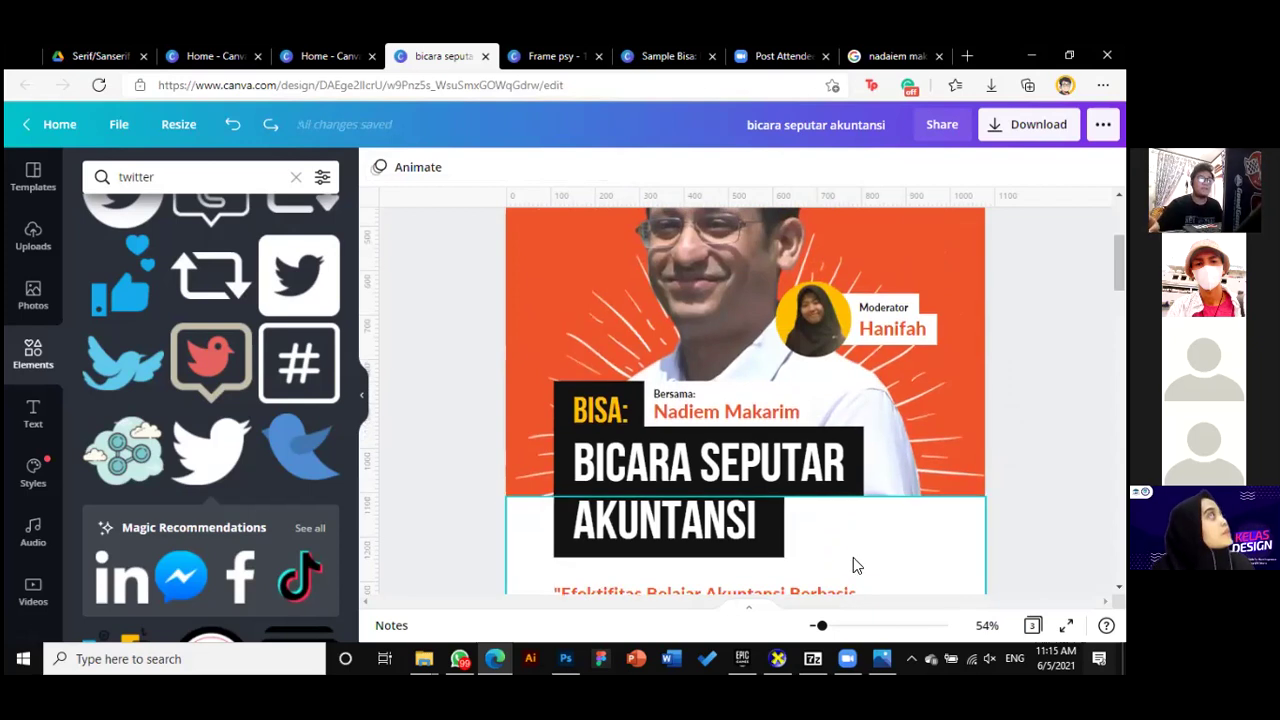
{"action": "left_click_drag", "start_coordinate": [820, 625], "coordinate": [814, 626]}
{"action": "scroll", "coordinate": [917, 551], "scroll_direction": "up", "scroll_amount": 2}
{"action": "scroll", "coordinate": [917, 551], "scroll_direction": "down", "scroll_amount": 1}
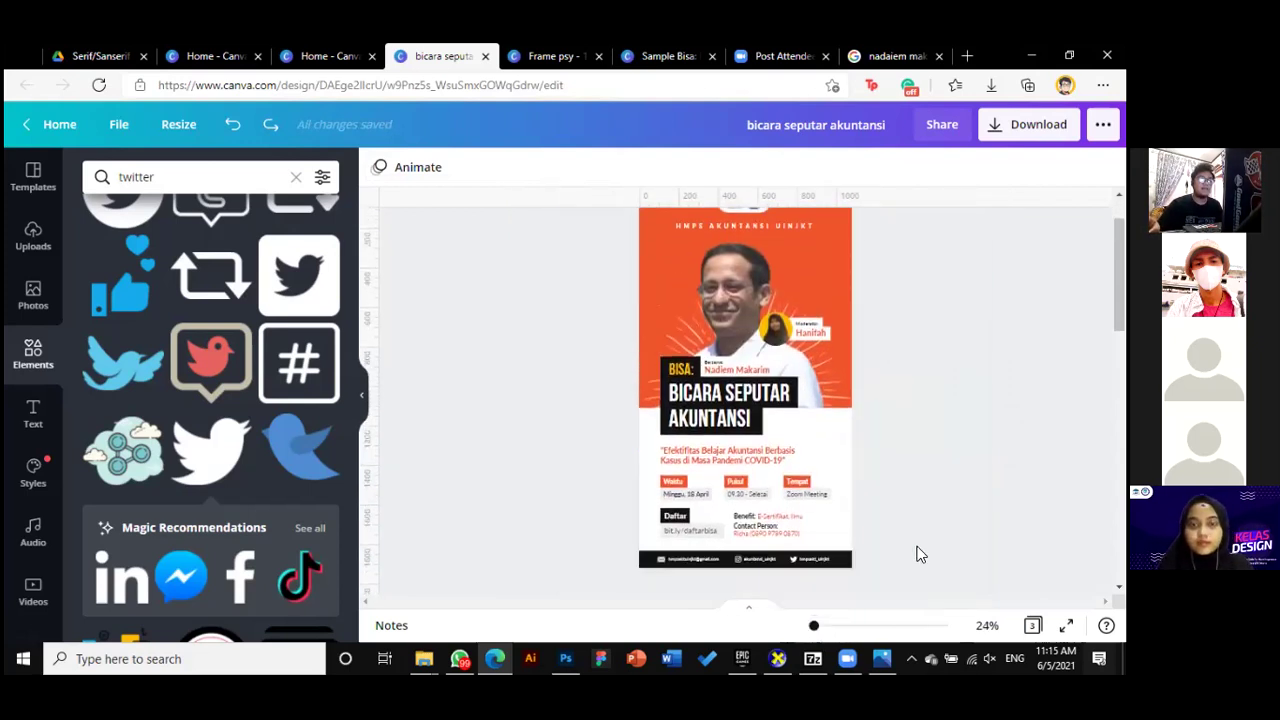
{"action": "scroll", "coordinate": [917, 551], "scroll_direction": "down", "scroll_amount": 3}
Delete page 2 and the blank page that moves up, leaving a single-page poster
{"action": "left_click", "coordinate": [808, 418]}
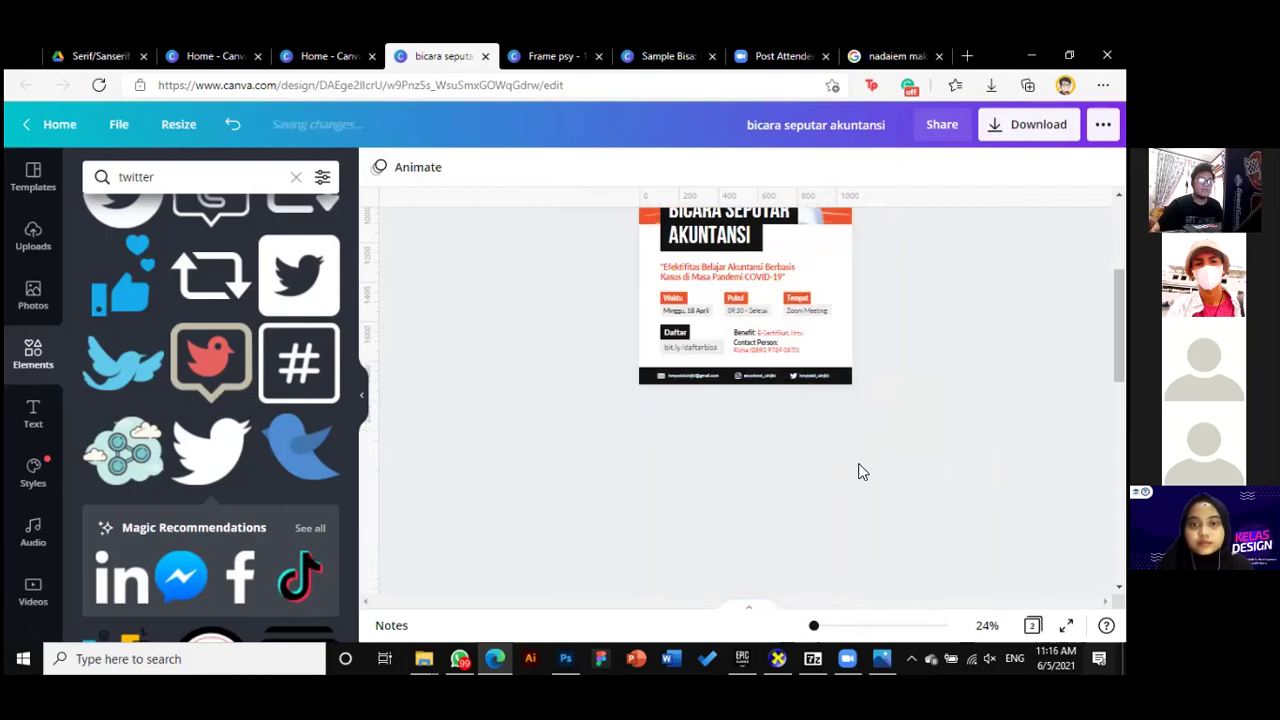
{"action": "left_click", "coordinate": [810, 419]}
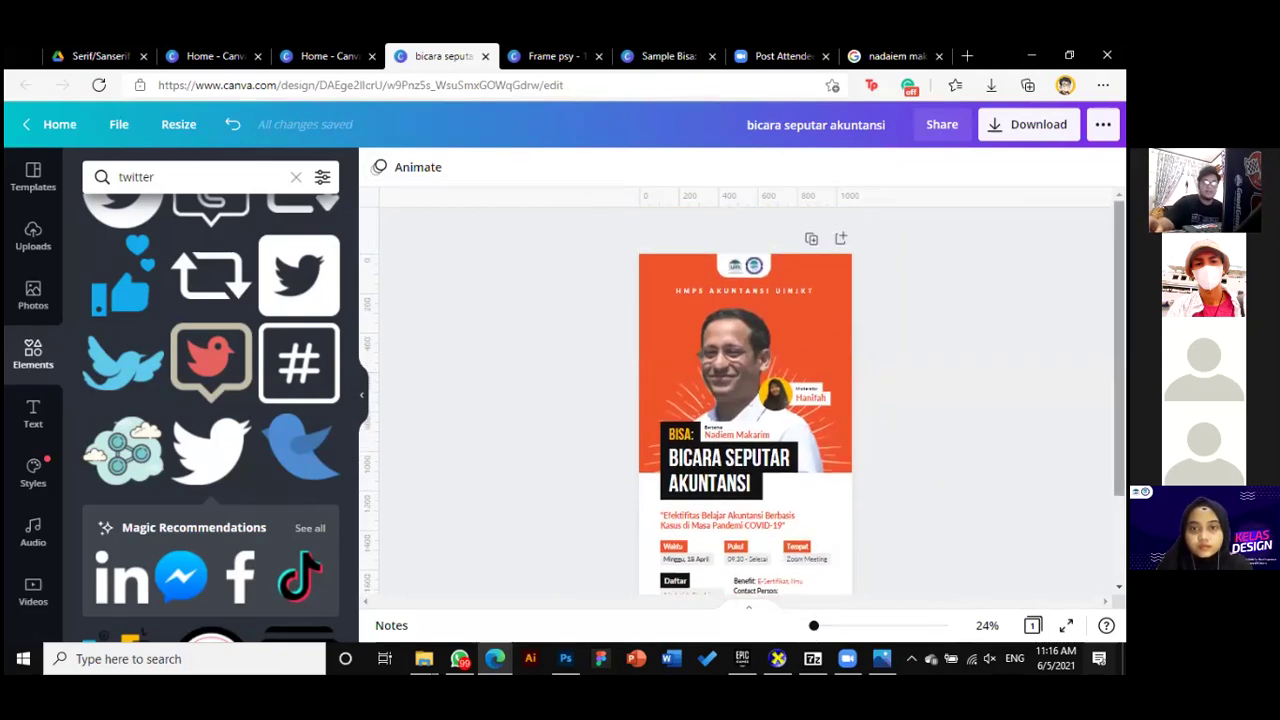
{"action": "scroll", "coordinate": [940, 453], "scroll_direction": "down", "scroll_amount": 1}
{"action": "scroll", "coordinate": [743, 400], "scroll_direction": "down", "scroll_amount": 1}
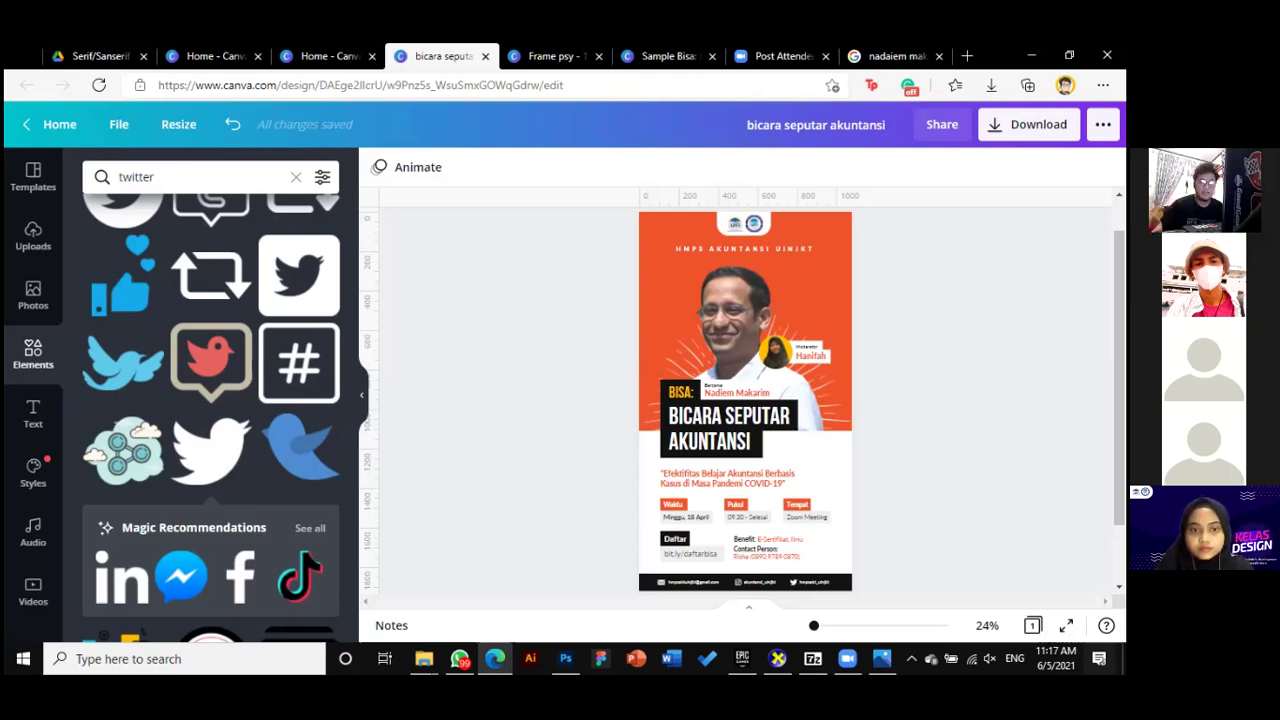
{"action": "scroll", "coordinate": [745, 400], "scroll_direction": "up", "scroll_amount": 1}
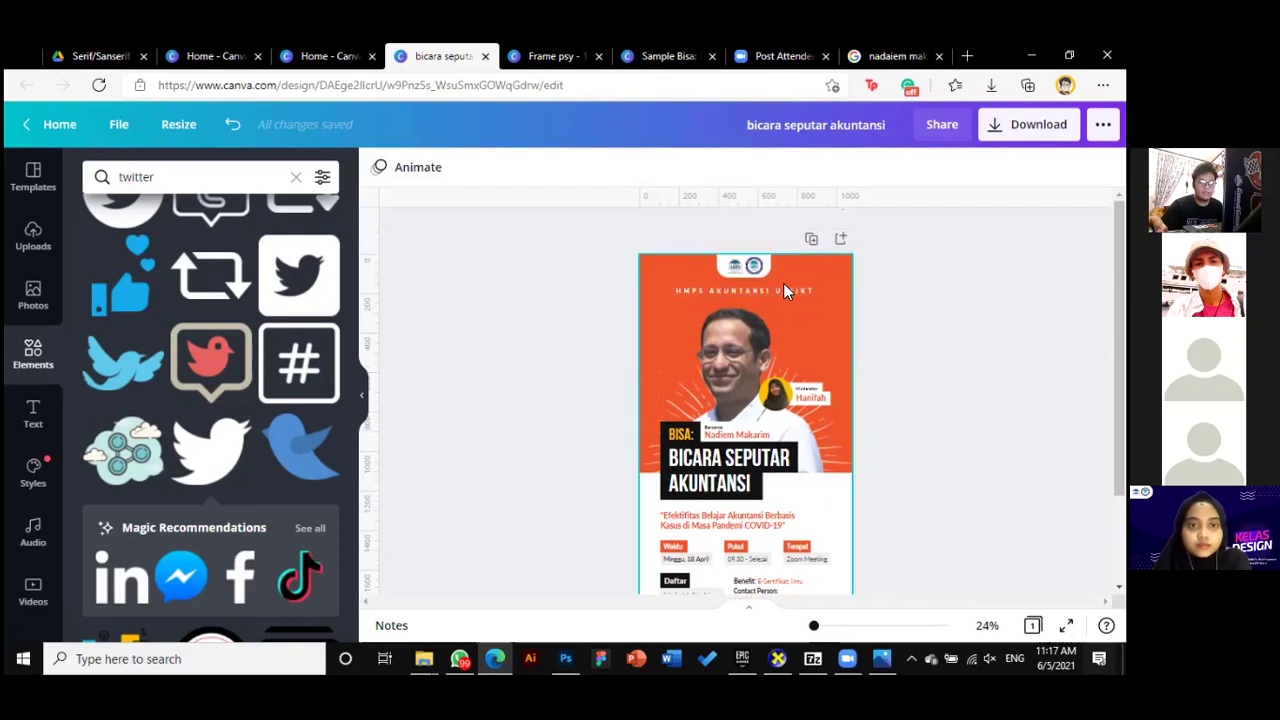
{"action": "scroll", "coordinate": [791, 291], "scroll_direction": "down", "scroll_amount": 2}
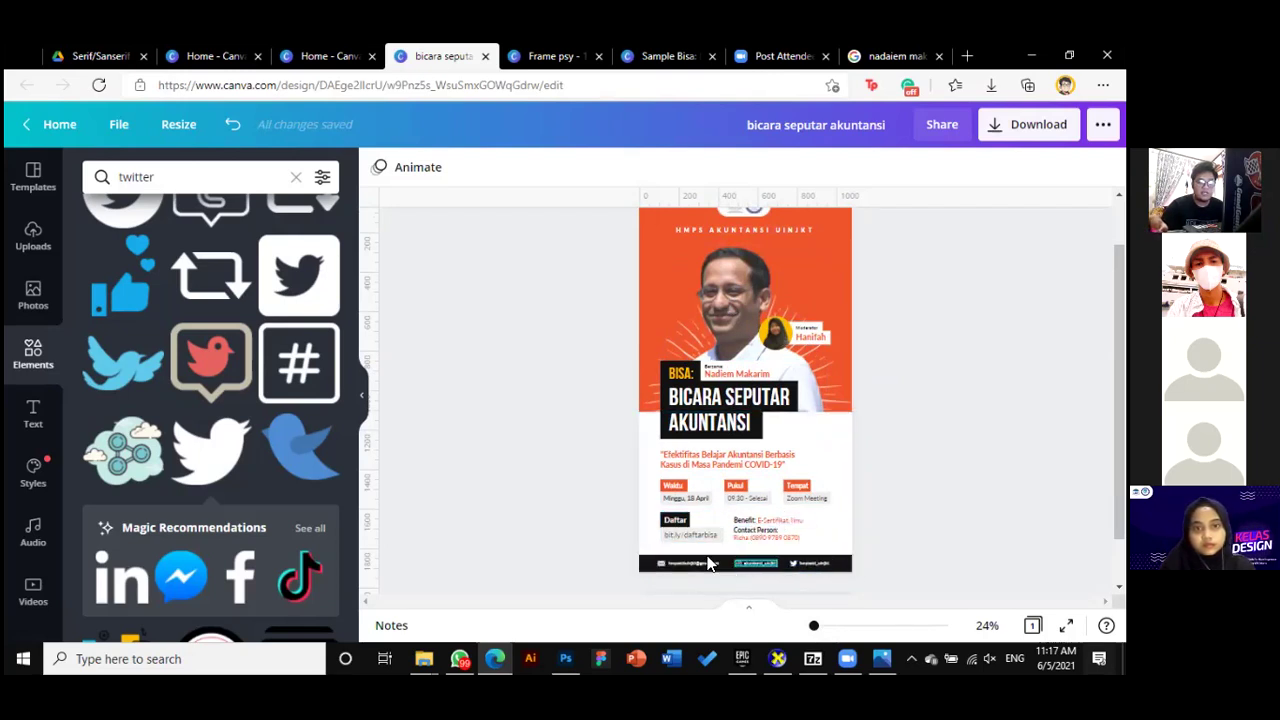
{"action": "scroll", "coordinate": [898, 471], "scroll_direction": "up", "scroll_amount": 1}
{"action": "scroll", "coordinate": [898, 471], "scroll_direction": "down", "scroll_amount": 1}
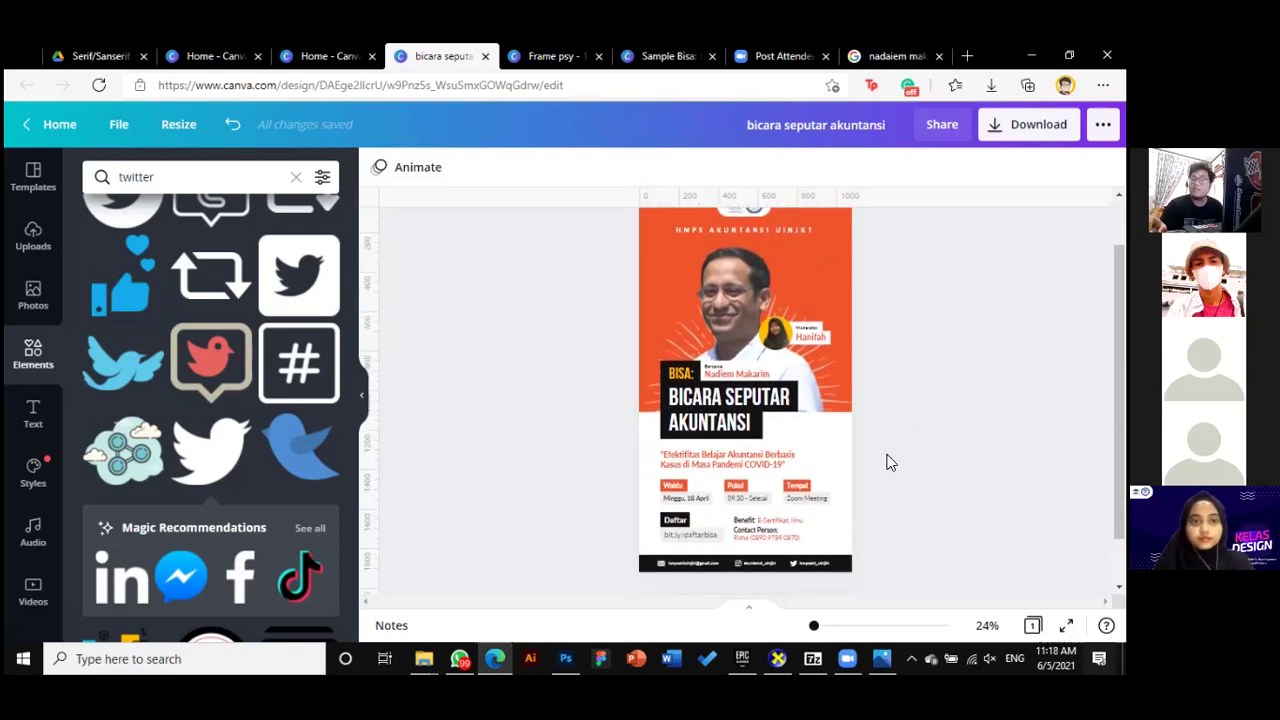
{"action": "scroll", "coordinate": [866, 446], "scroll_direction": "up", "scroll_amount": 1}
{"action": "scroll", "coordinate": [866, 446], "scroll_direction": "down", "scroll_amount": 1}
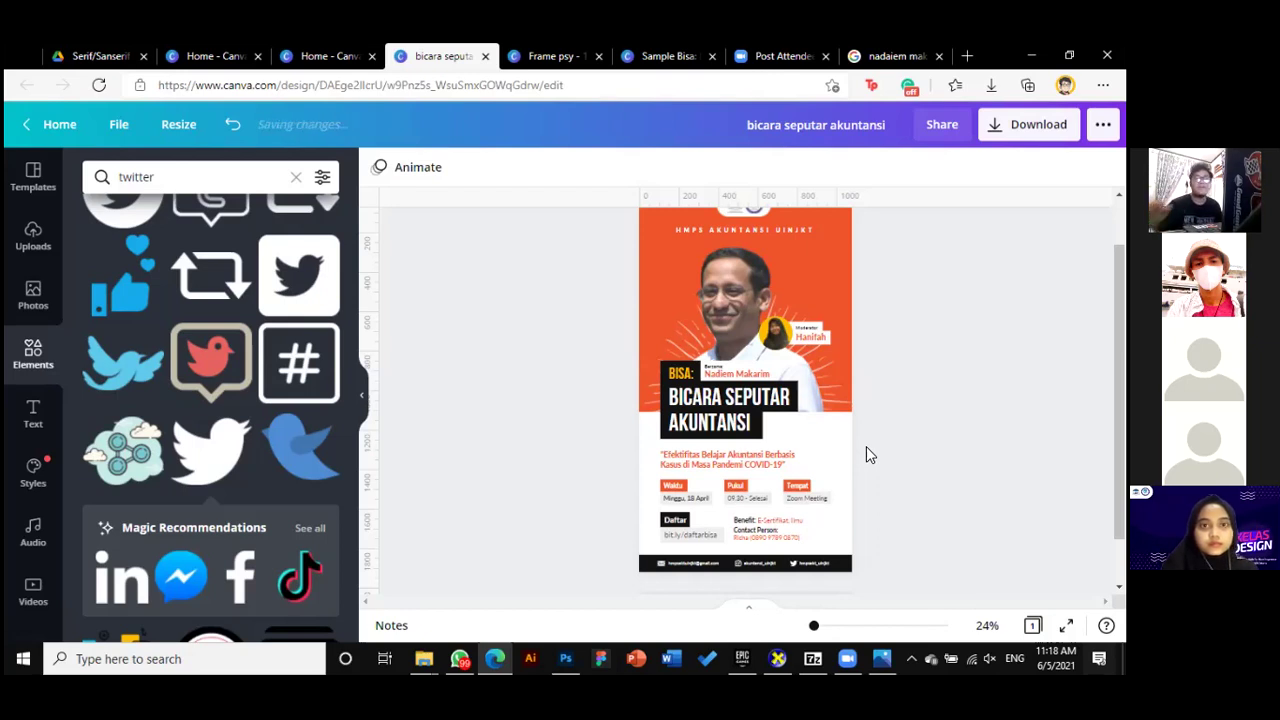
{"action": "scroll", "coordinate": [922, 448], "scroll_direction": "down", "scroll_amount": 1}
{"action": "scroll", "coordinate": [937, 482], "scroll_direction": "up", "scroll_amount": 2}
{"action": "scroll", "coordinate": [937, 495], "scroll_direction": "down", "scroll_amount": 1}
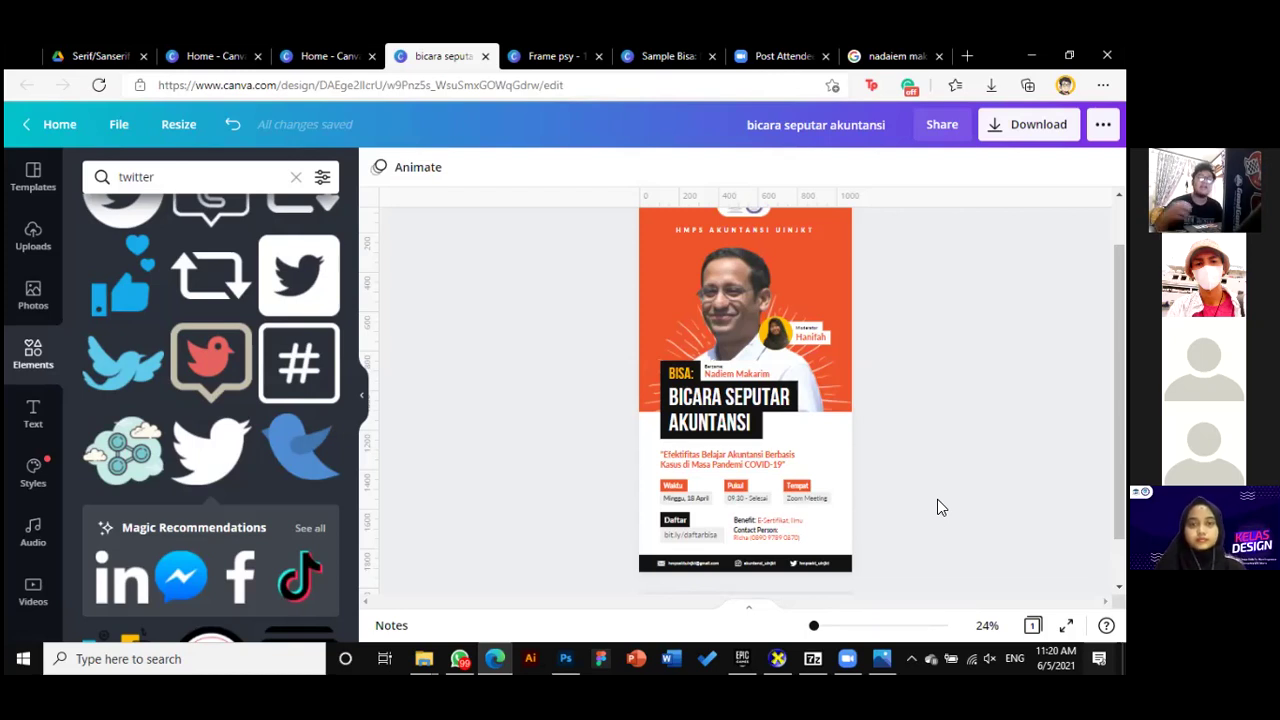
Add a blank second page after the poster, deleting and re-adding it once
{"action": "scroll", "coordinate": [931, 506], "scroll_direction": "down", "scroll_amount": 1}
{"action": "scroll", "coordinate": [925, 528], "scroll_direction": "up", "scroll_amount": 2}
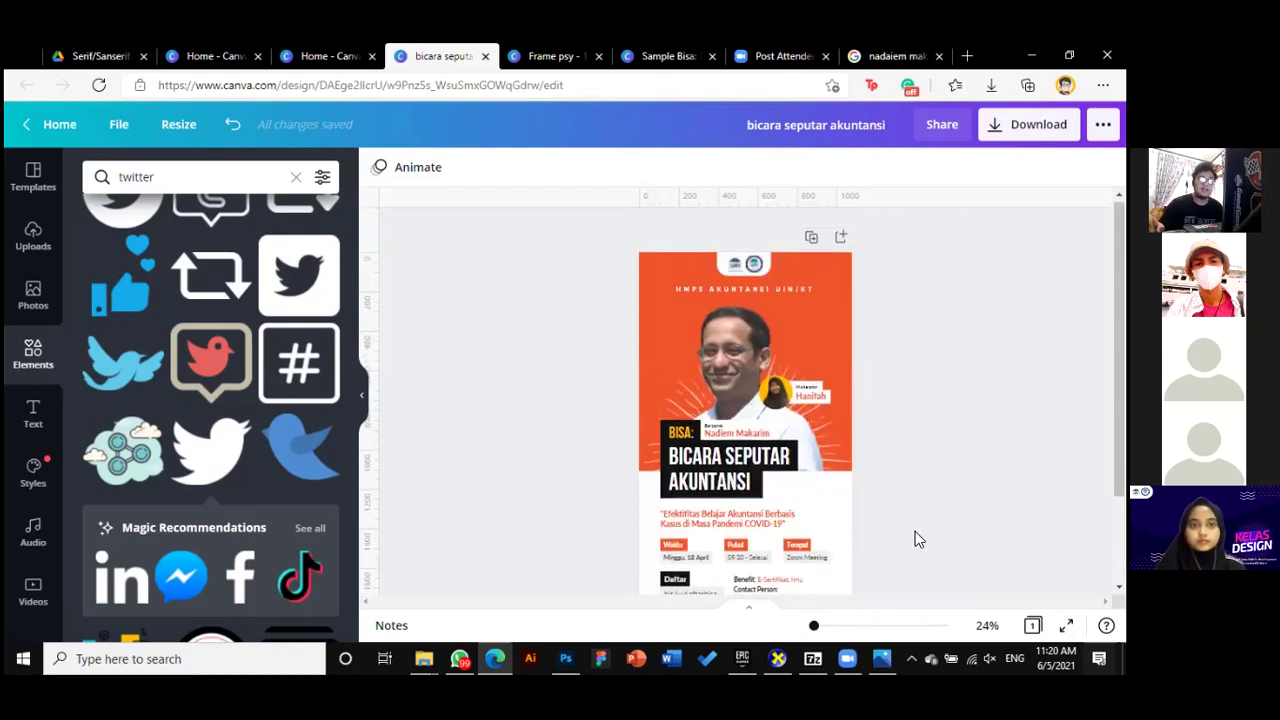
{"action": "scroll", "coordinate": [897, 526], "scroll_direction": "down", "scroll_amount": 2}
{"action": "left_click", "coordinate": [782, 556]}
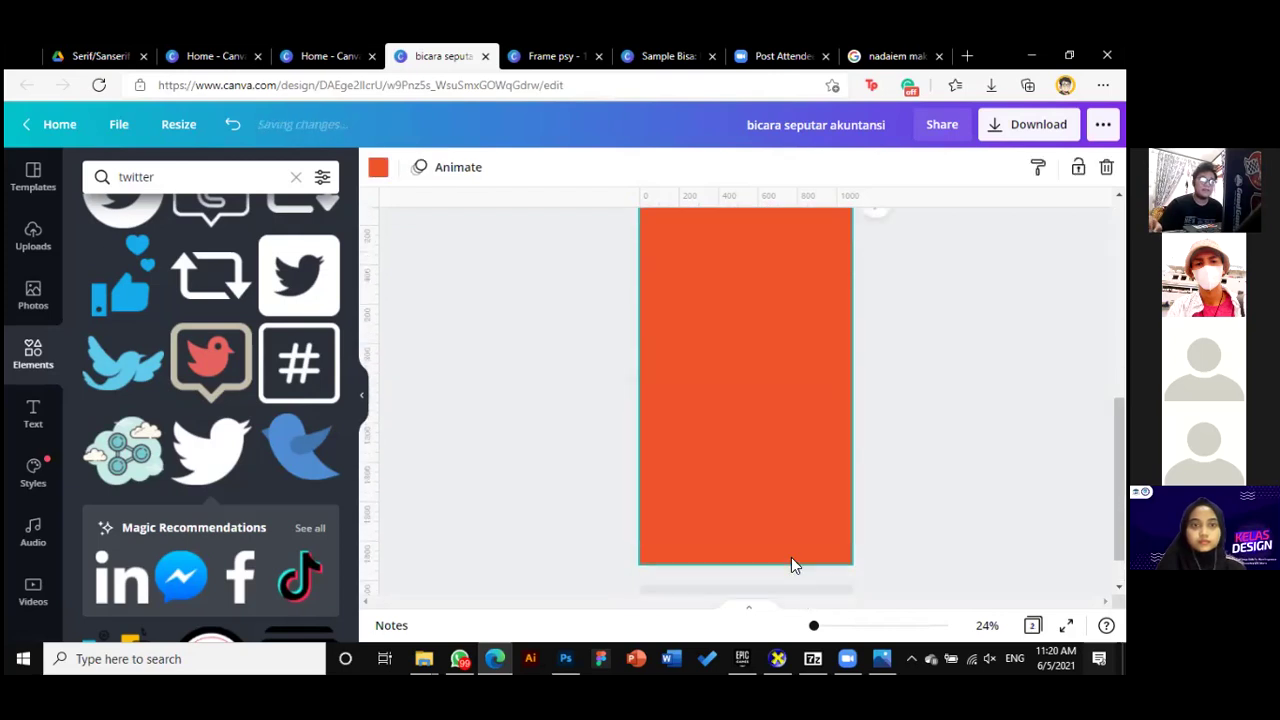
{"action": "scroll", "coordinate": [812, 542], "scroll_direction": "up", "scroll_amount": 3}
{"action": "scroll", "coordinate": [825, 535], "scroll_direction": "down", "scroll_amount": 2}
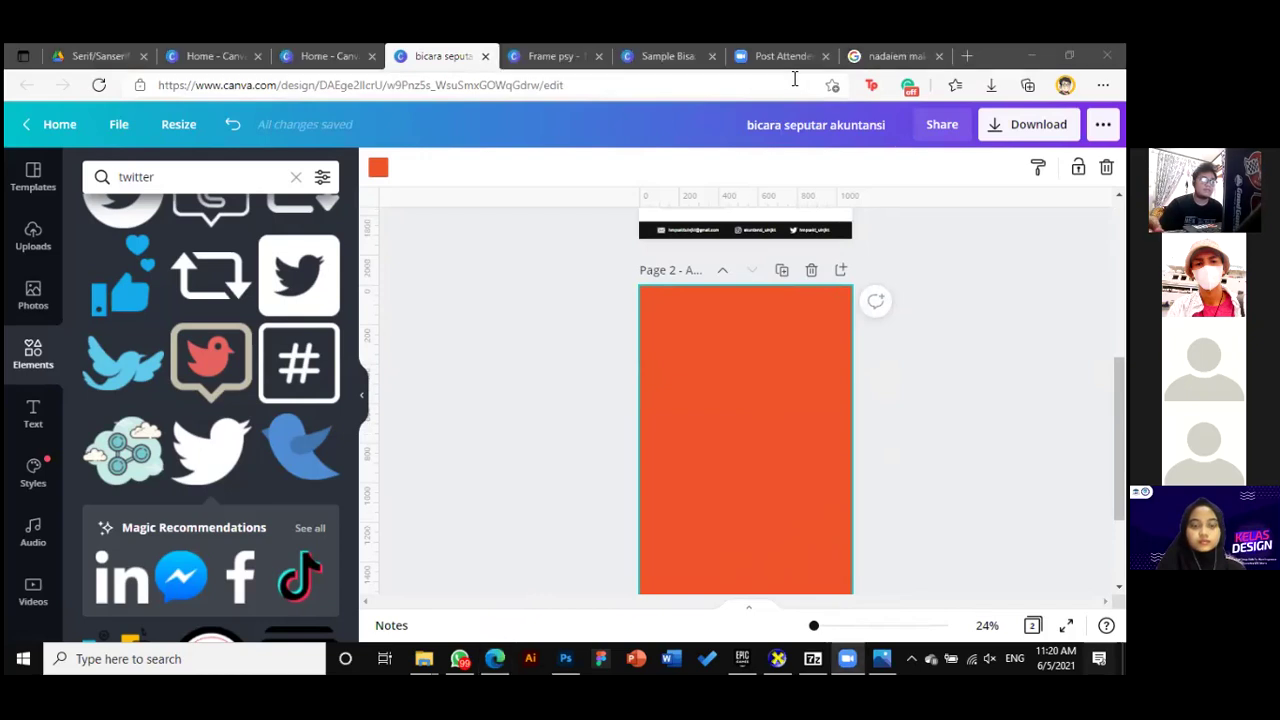
{"action": "left_click", "coordinate": [928, 486]}
{"action": "scroll", "coordinate": [880, 478], "scroll_direction": "up", "scroll_amount": 3}
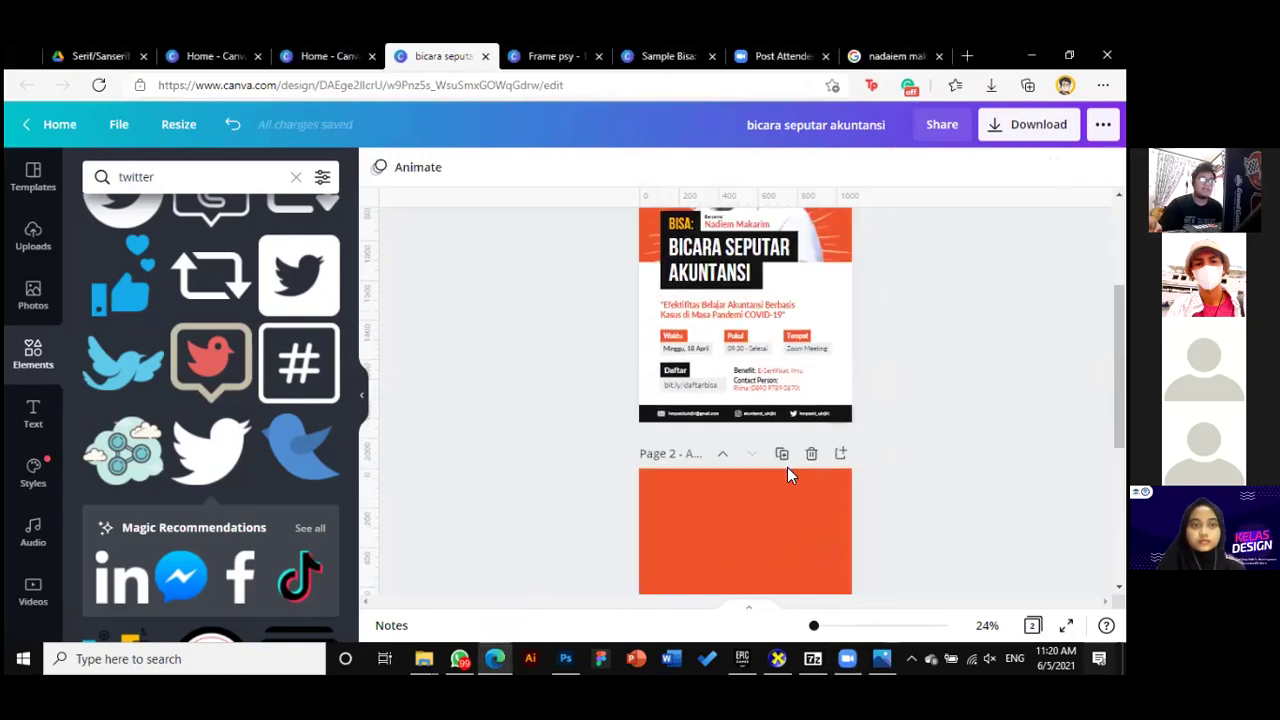
{"action": "left_click", "coordinate": [810, 455]}
{"action": "scroll", "coordinate": [886, 470], "scroll_direction": "down", "scroll_amount": 4}
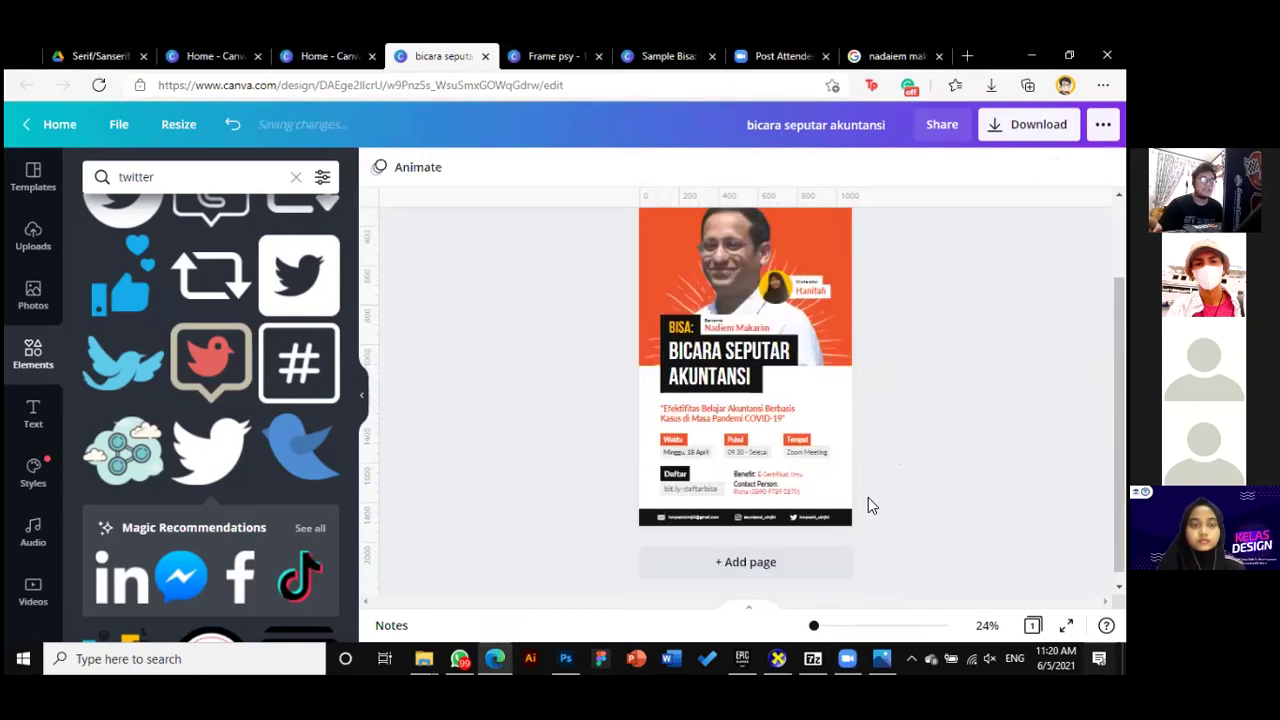
{"action": "left_click", "coordinate": [837, 551]}
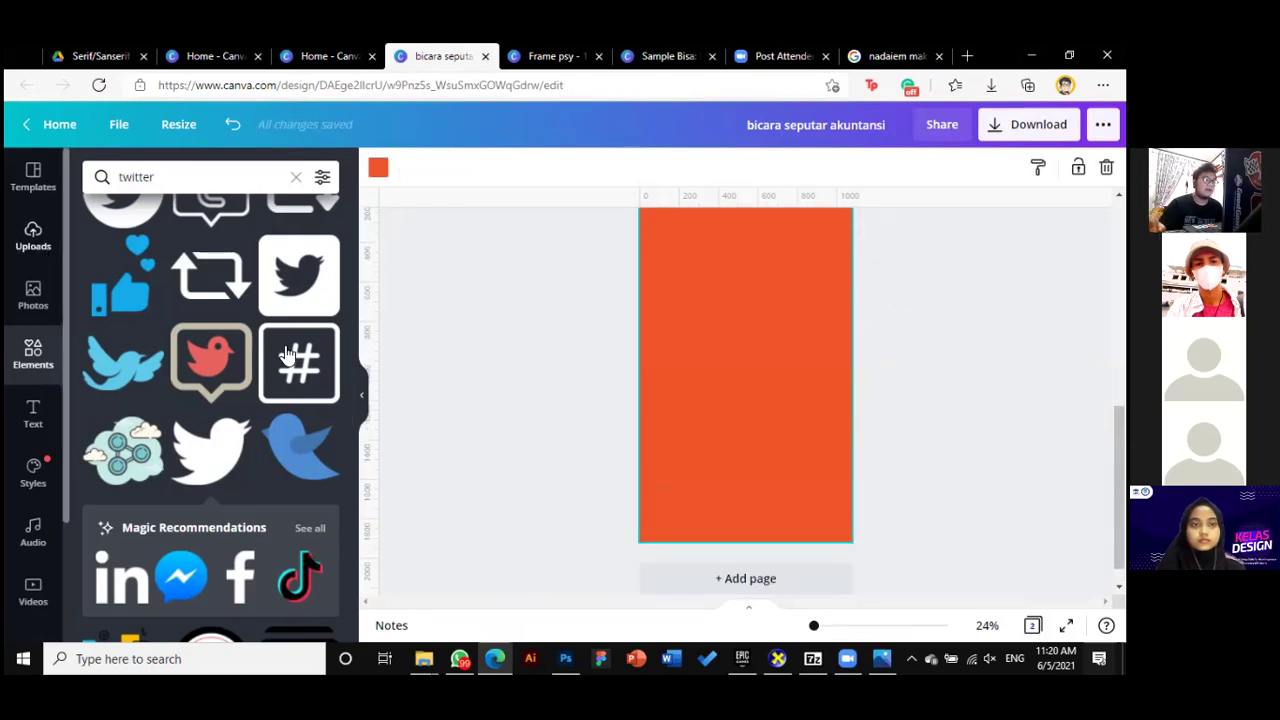
Place 'The Business Guide' upload on page 2, enlarged and shifted left onto the page
{"action": "left_click", "coordinate": [33, 237]}
{"action": "left_click", "coordinate": [282, 324]}
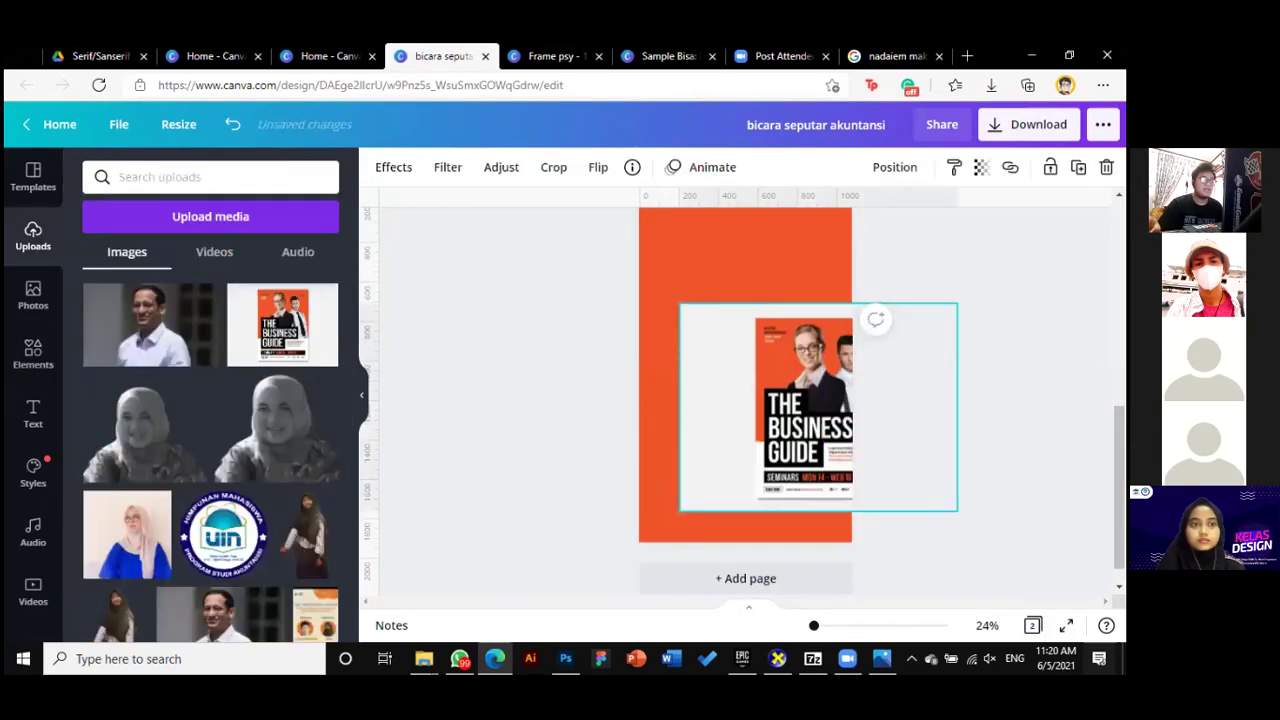
{"action": "left_click_drag", "start_coordinate": [750, 445], "coordinate": [657, 348]}
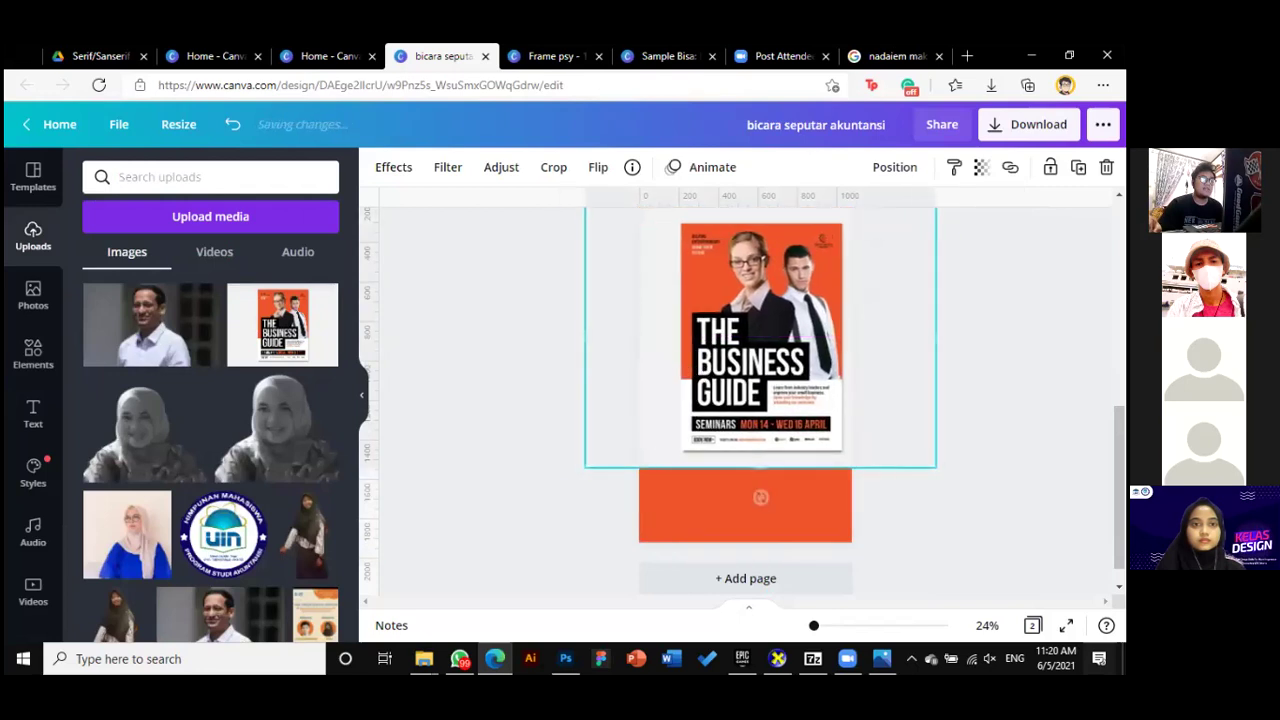
{"action": "left_click_drag", "start_coordinate": [934, 467], "coordinate": [1028, 537]}
{"action": "left_click_drag", "start_coordinate": [780, 393], "coordinate": [717, 397]}
{"action": "scroll", "coordinate": [937, 489], "scroll_direction": "up", "scroll_amount": 3}
{"action": "left_click", "coordinate": [937, 489]}
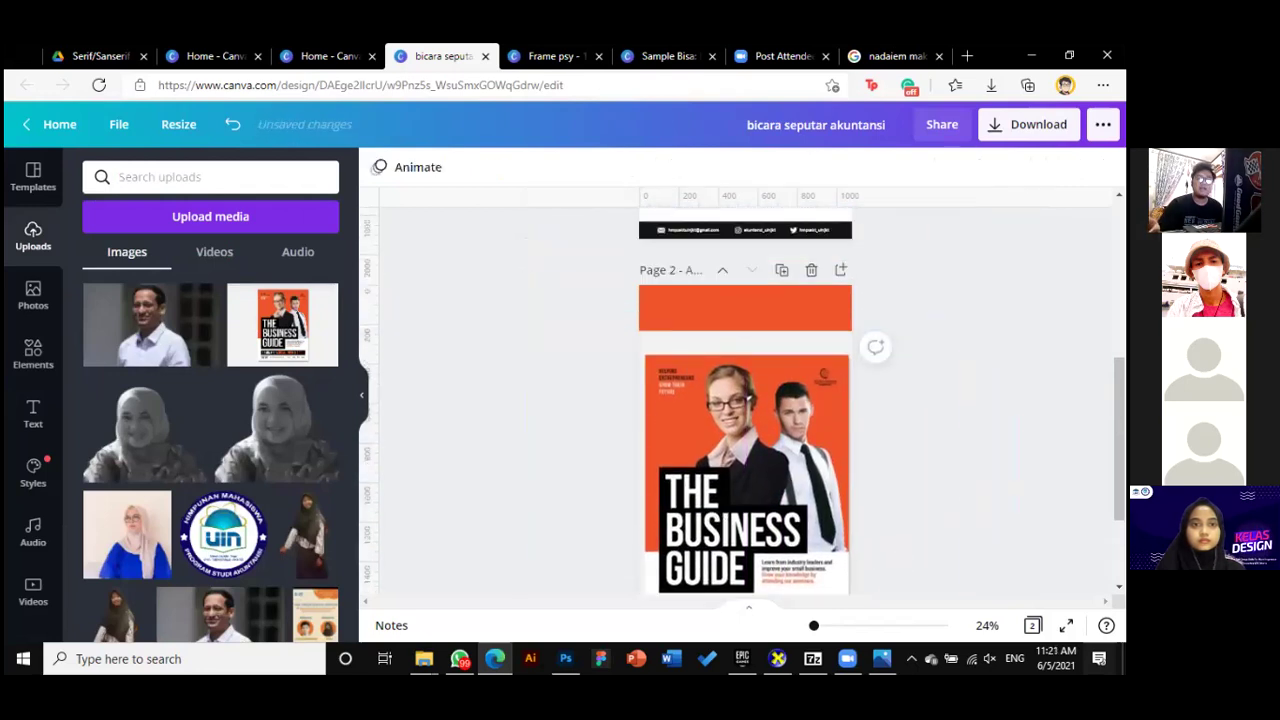
Select the Business Guide image on page 2 and scroll through both pages to review them
{"action": "scroll", "coordinate": [943, 528], "scroll_direction": "down", "scroll_amount": 1}
{"action": "left_click", "coordinate": [806, 467]}
{"action": "scroll", "coordinate": [806, 467], "scroll_direction": "up", "scroll_amount": 3}
{"action": "scroll", "coordinate": [759, 362], "scroll_direction": "up", "scroll_amount": 3}
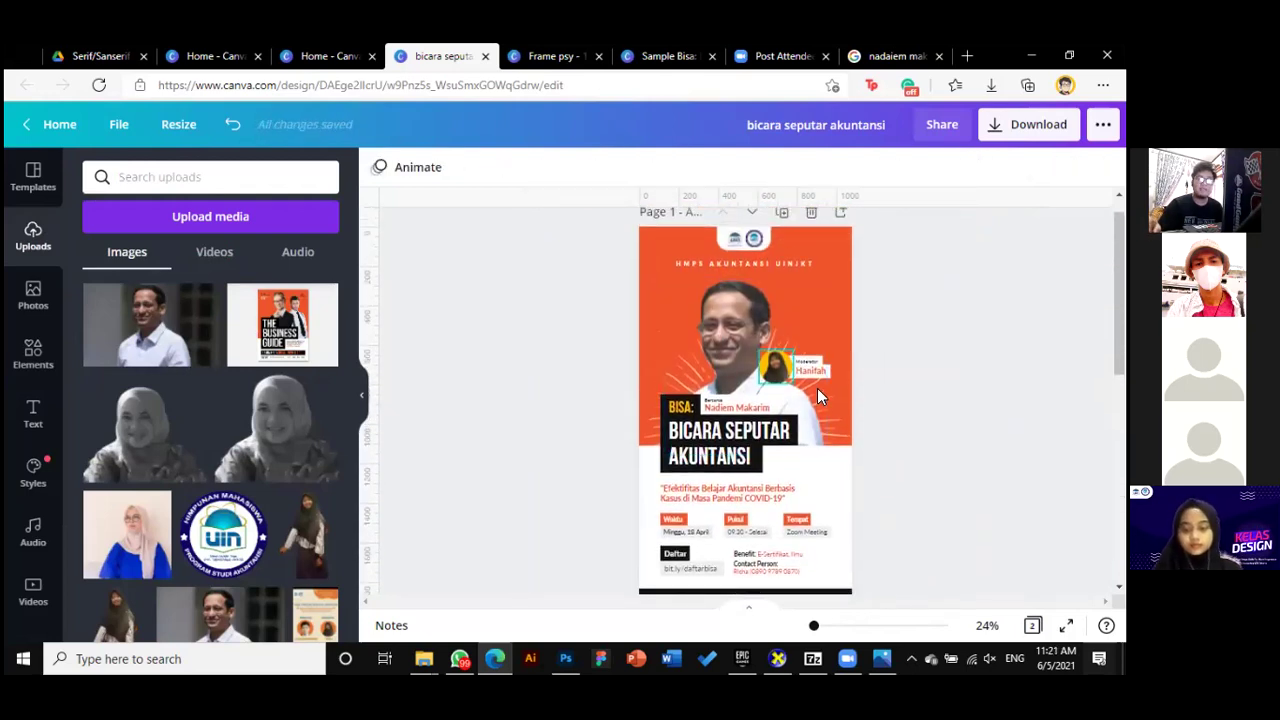
{"action": "scroll", "coordinate": [780, 482], "scroll_direction": "down", "scroll_amount": 2}
{"action": "scroll", "coordinate": [874, 480], "scroll_direction": "down", "scroll_amount": 3}
{"action": "scroll", "coordinate": [900, 480], "scroll_direction": "up", "scroll_amount": 2}
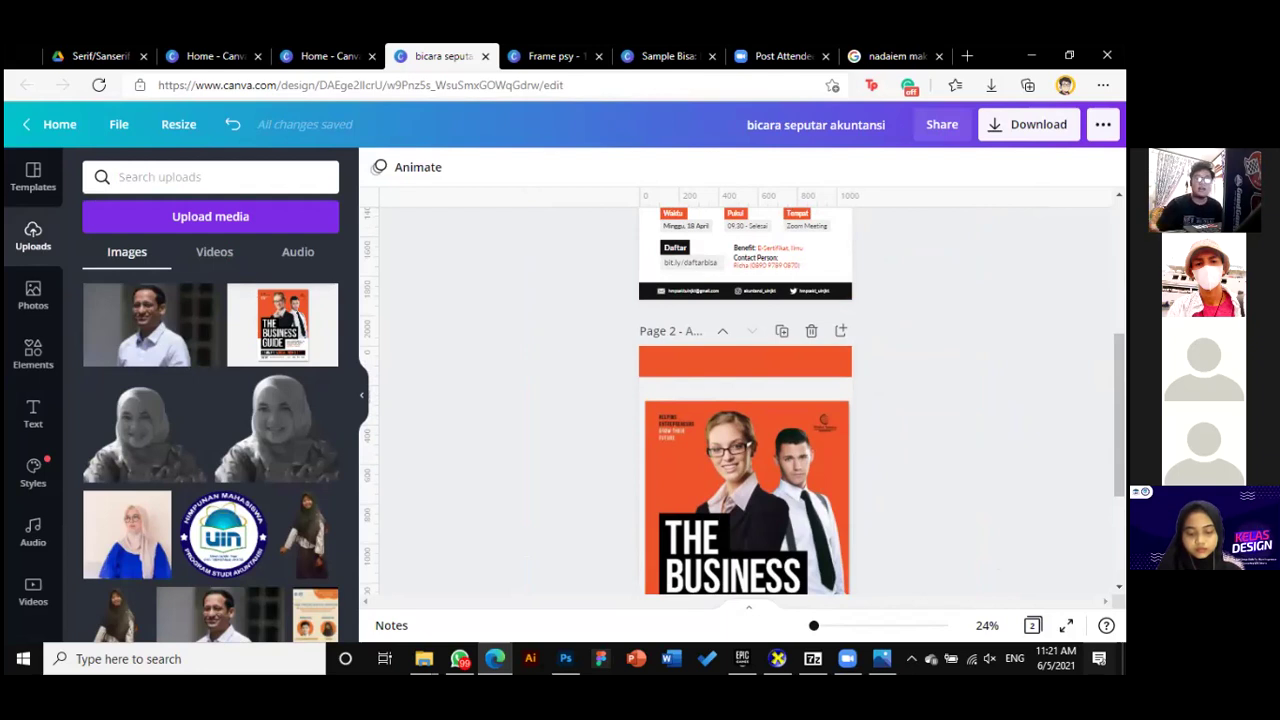
{"action": "scroll", "coordinate": [917, 517], "scroll_direction": "down", "scroll_amount": 4}
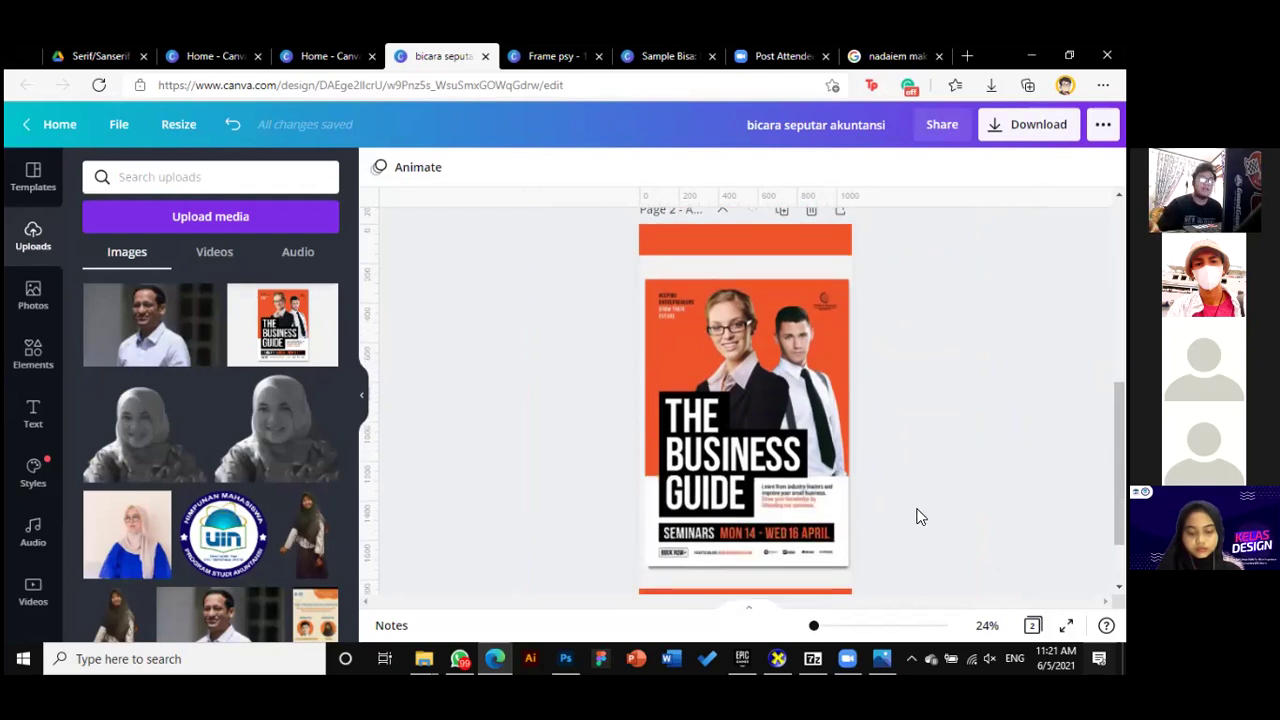
{"action": "scroll", "coordinate": [920, 517], "scroll_direction": "up", "scroll_amount": 2}
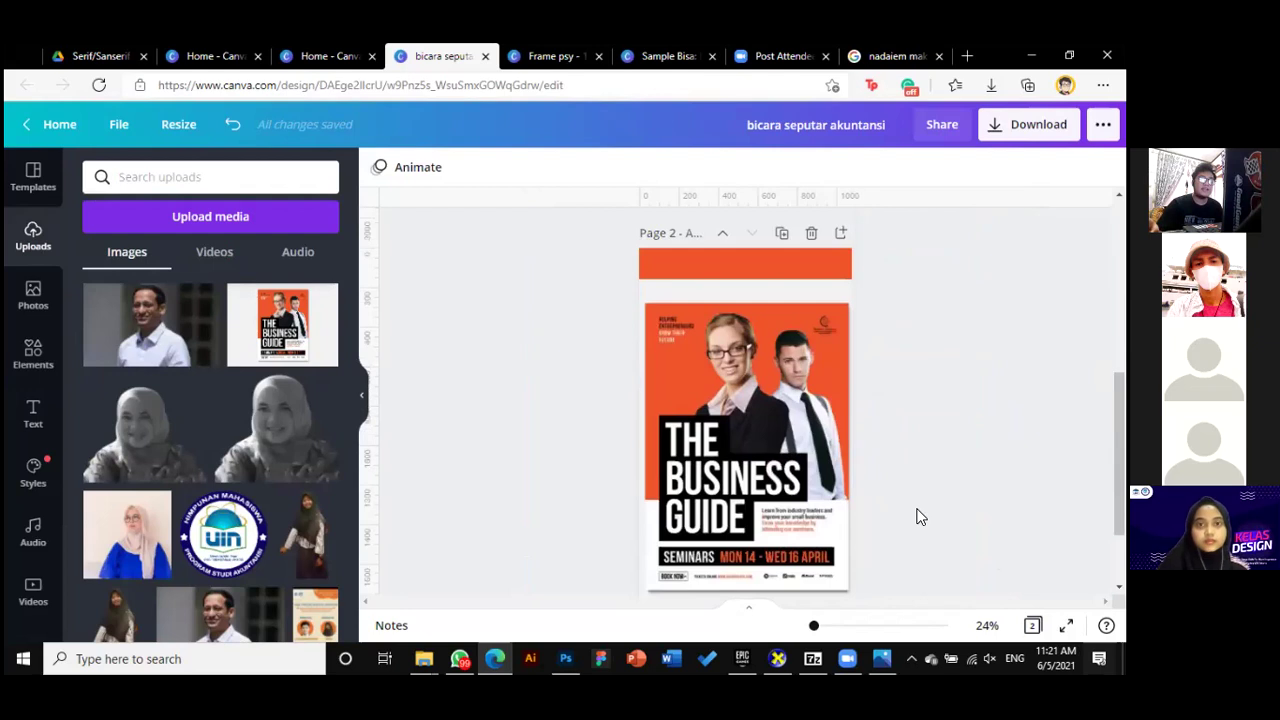
{"action": "scroll", "coordinate": [920, 517], "scroll_direction": "up", "scroll_amount": 2}
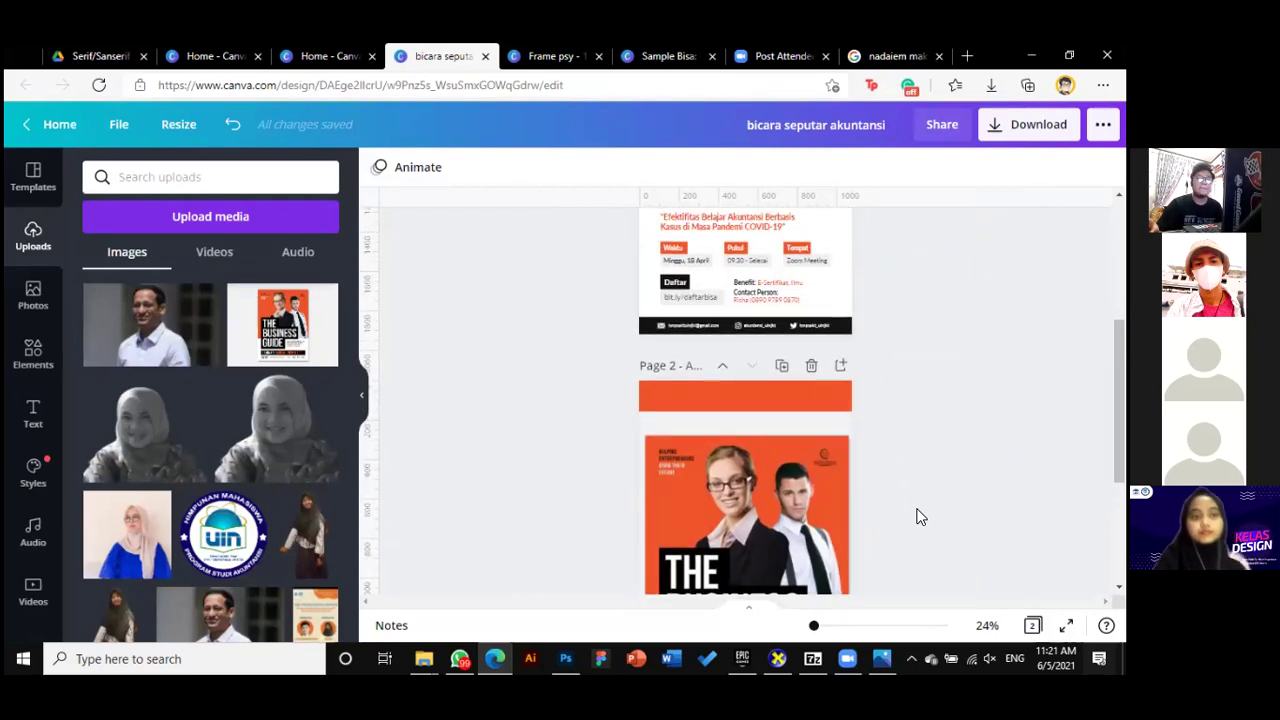
{"action": "scroll", "coordinate": [920, 517], "scroll_direction": "up", "scroll_amount": 1}
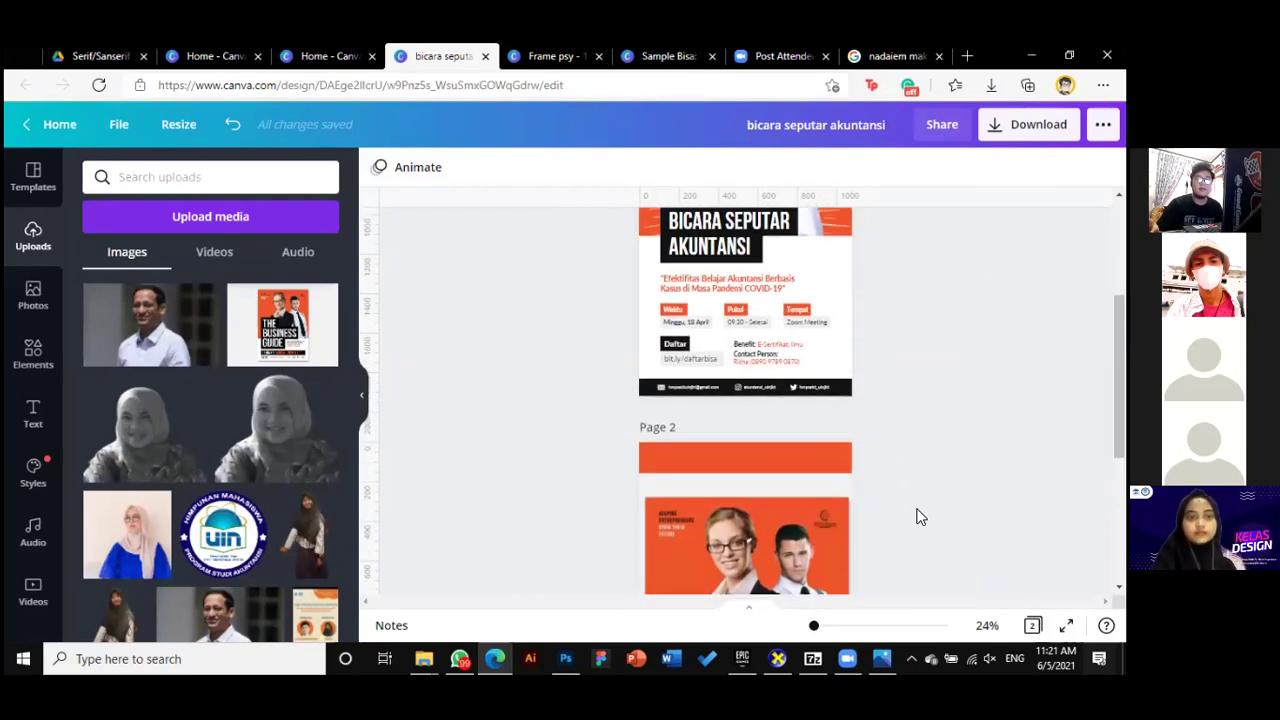
{"action": "scroll", "coordinate": [920, 517], "scroll_direction": "up", "scroll_amount": 4}
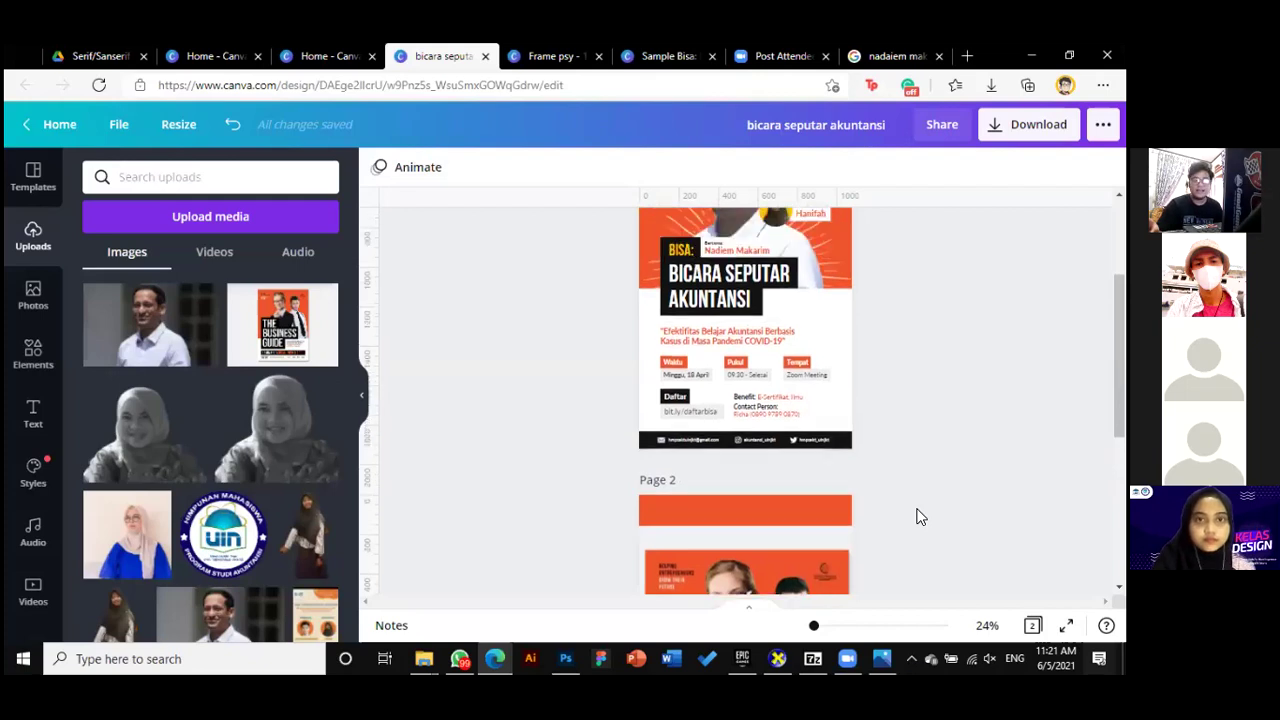
{"action": "scroll", "coordinate": [917, 517], "scroll_direction": "down", "scroll_amount": 1}
{"action": "scroll", "coordinate": [877, 494], "scroll_direction": "up", "scroll_amount": 1}
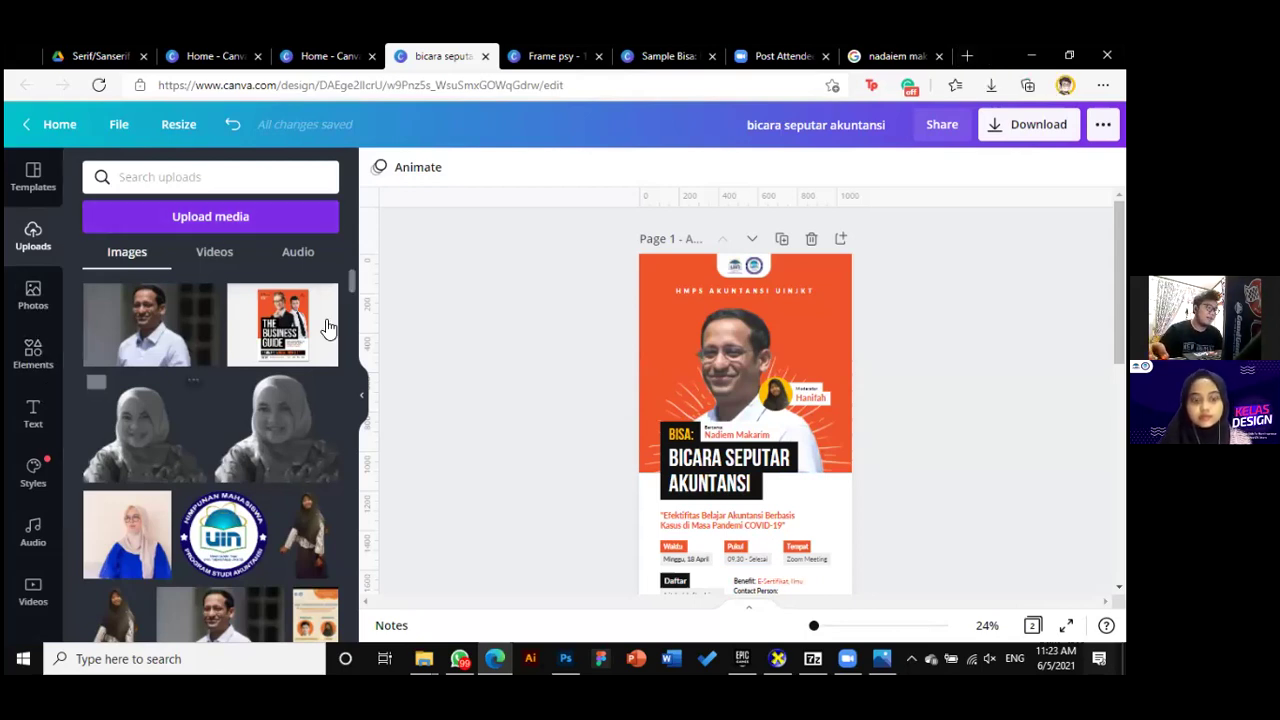
{"action": "left_click", "coordinate": [596, 320]}
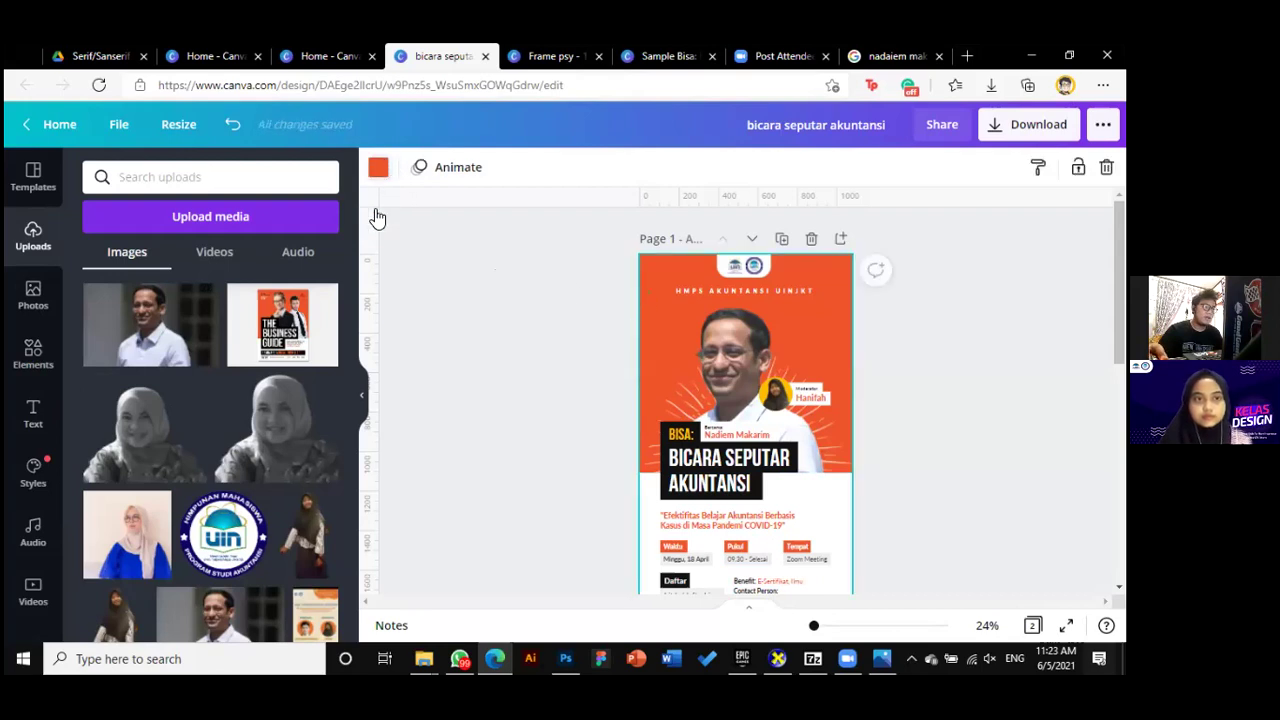
{"action": "left_click", "coordinate": [378, 167]}
{"action": "left_click", "coordinate": [100, 252]}
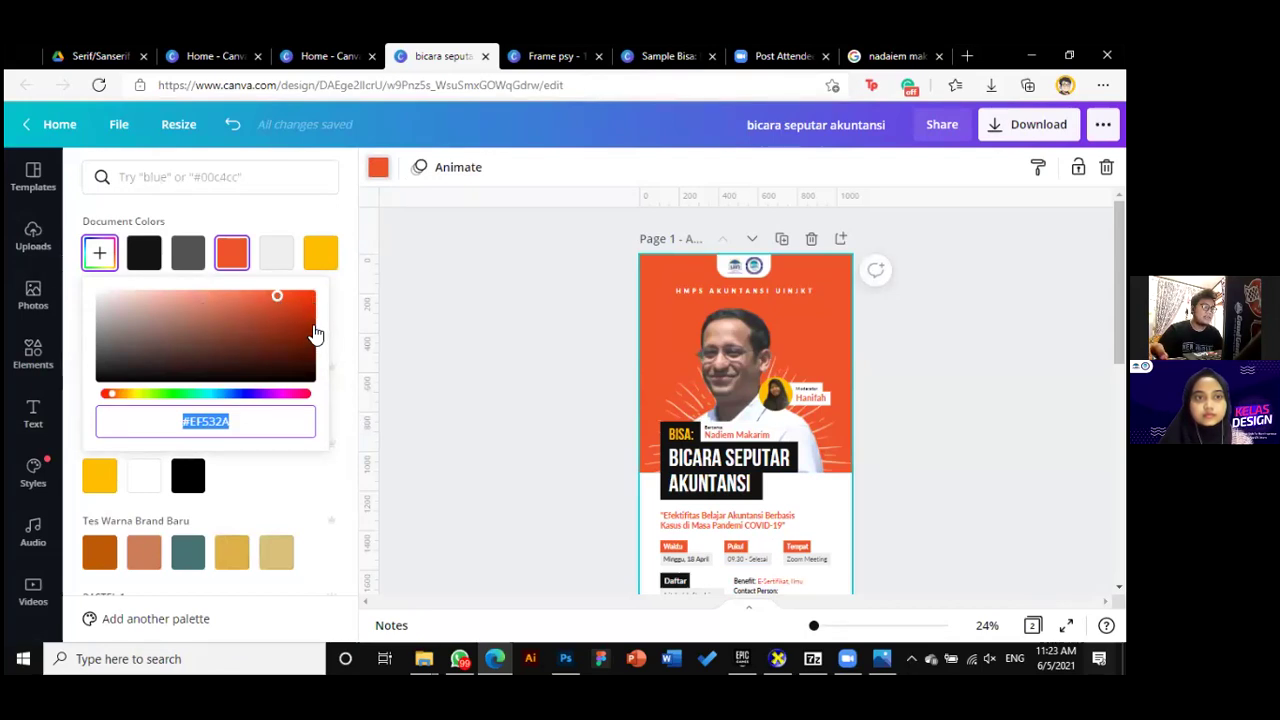
{"action": "left_click_drag", "start_coordinate": [314, 316], "coordinate": [289, 297]}
{"action": "left_click", "coordinate": [276, 252]}
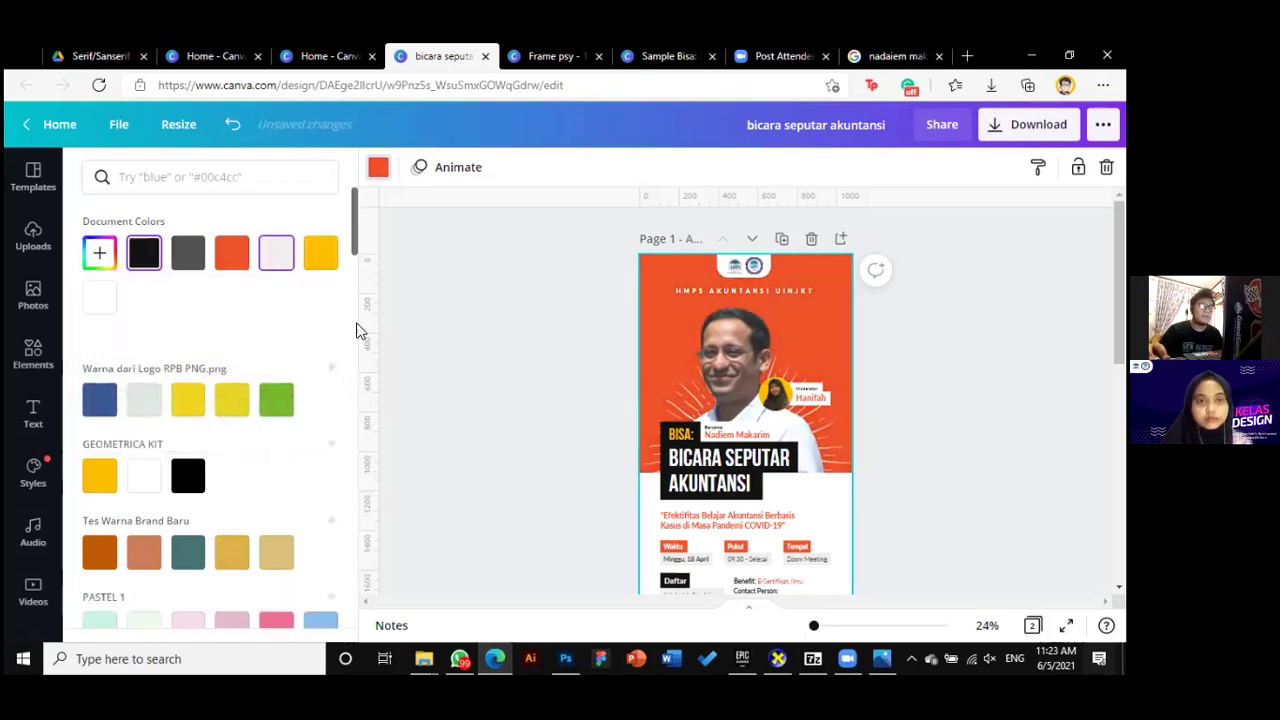
{"action": "key", "text": "Escape"}
{"action": "left_click", "coordinate": [470, 365]}
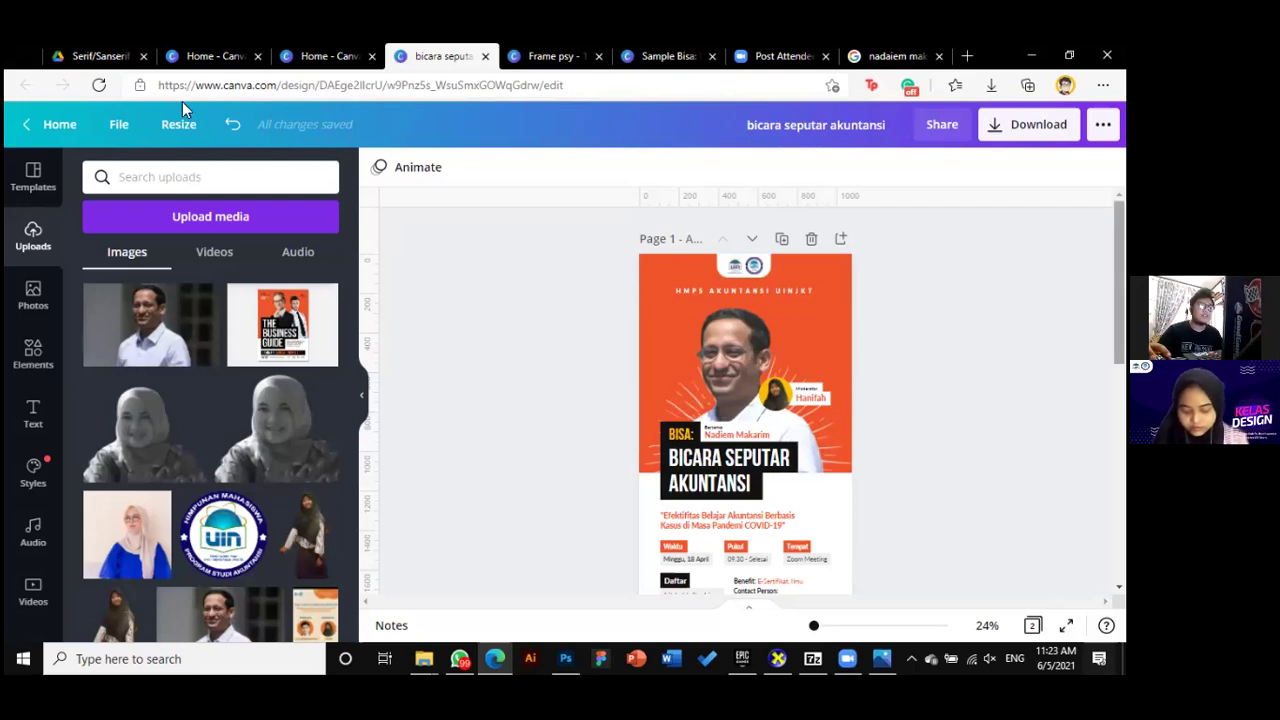
In a new tab, search Google Images for 'funky color' palettes
{"action": "key", "text": "ctrl+t"}
{"action": "type", "text": "funky color"}
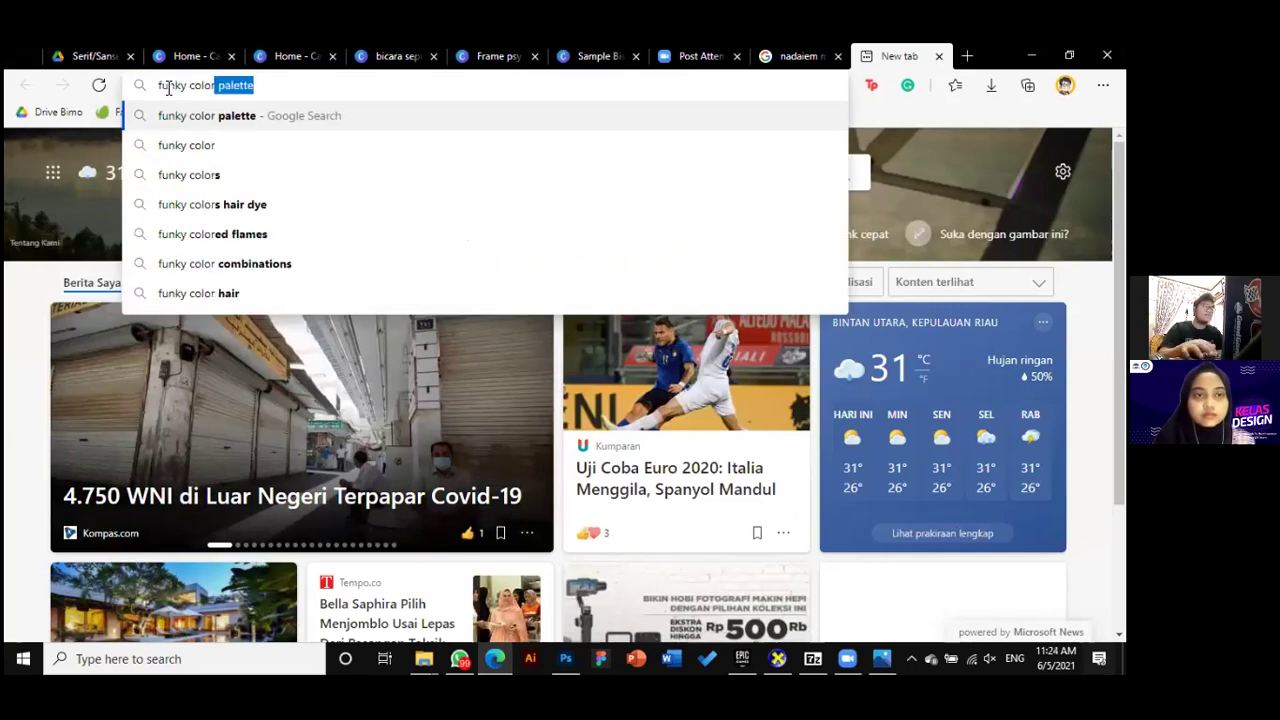
{"action": "key", "text": "Return"}
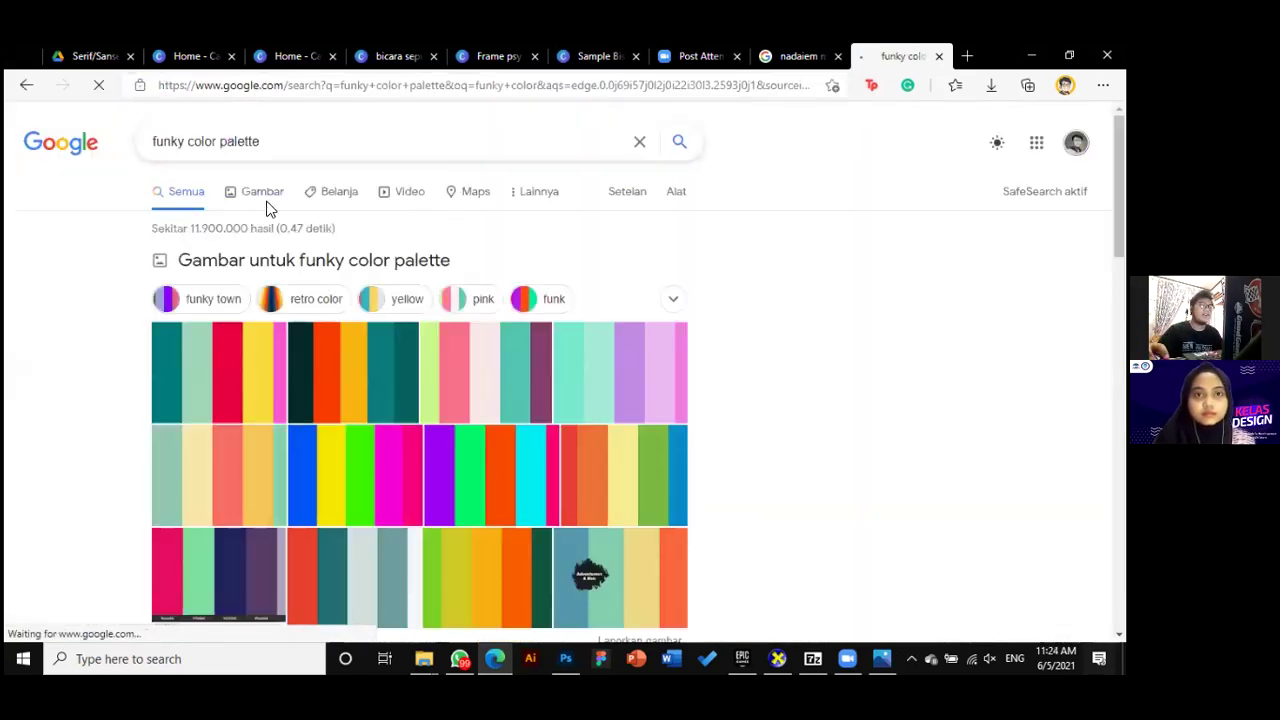
{"action": "left_click", "coordinate": [266, 204]}
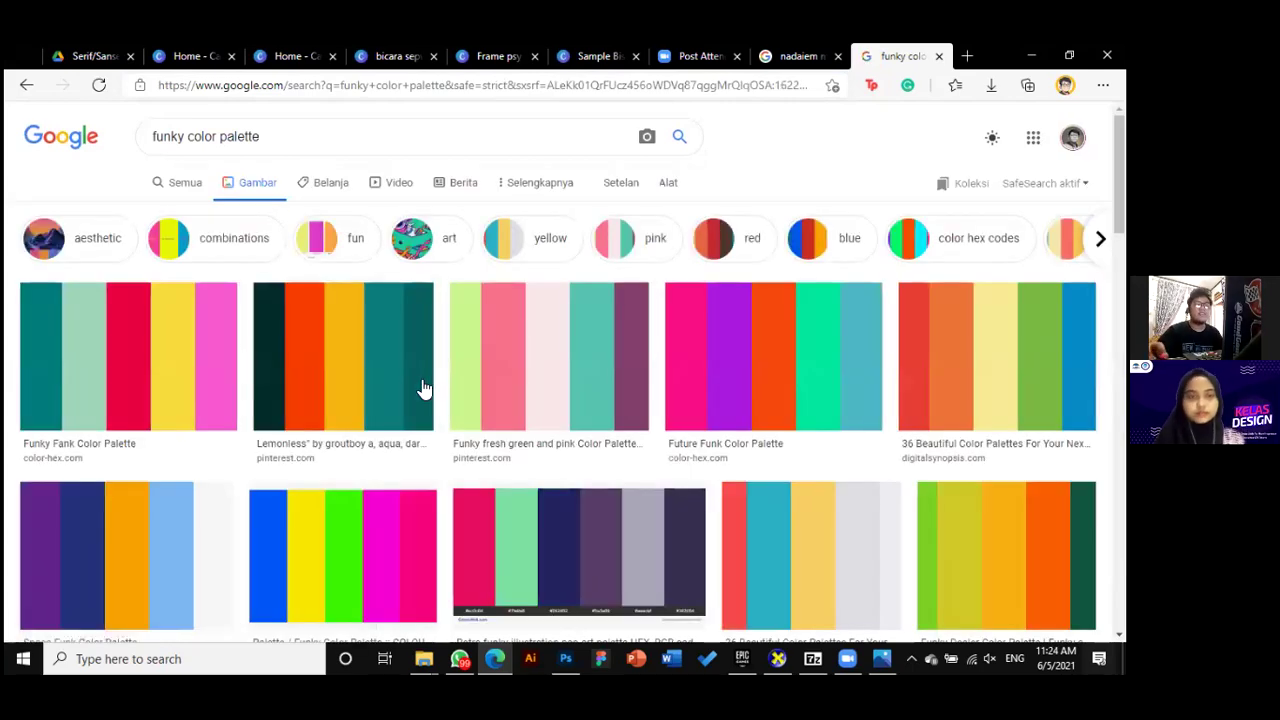
{"action": "scroll", "coordinate": [626, 557], "scroll_direction": "down", "scroll_amount": 1}
{"action": "scroll", "coordinate": [608, 528], "scroll_direction": "up", "scroll_amount": 1}
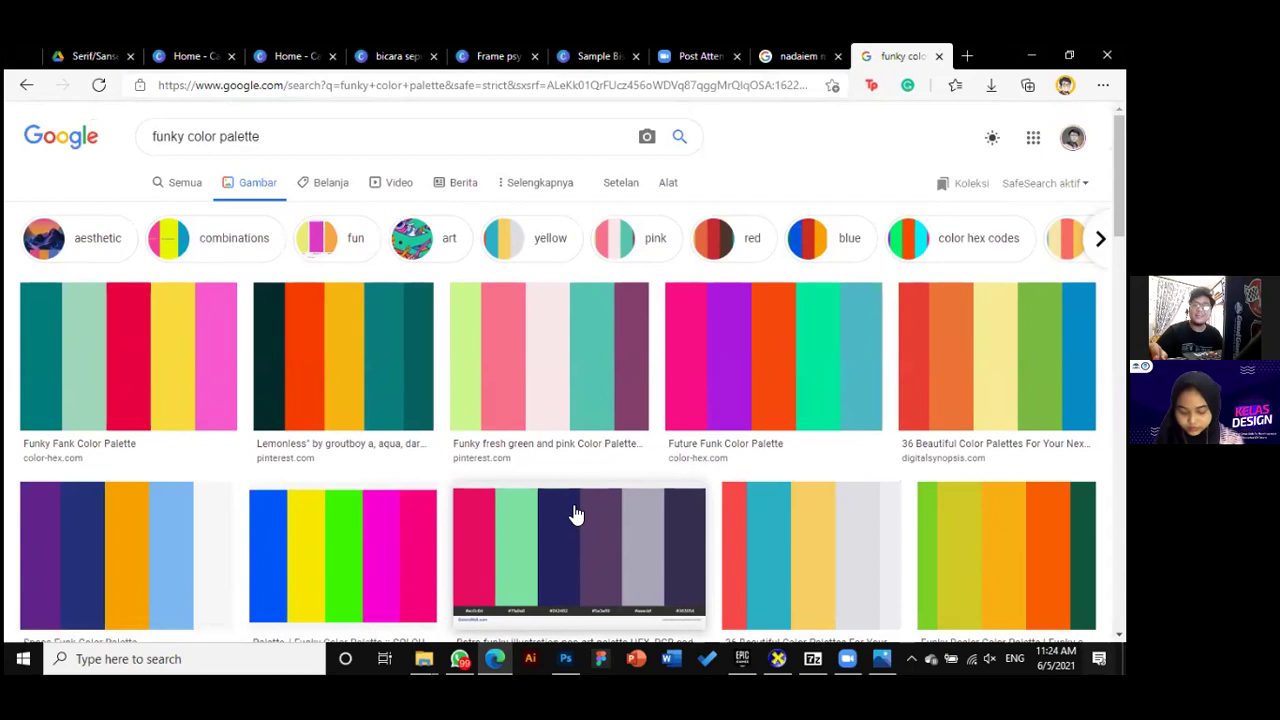
Change the query to 'formal color' and browse the image results
{"action": "double_click", "coordinate": [176, 136]}
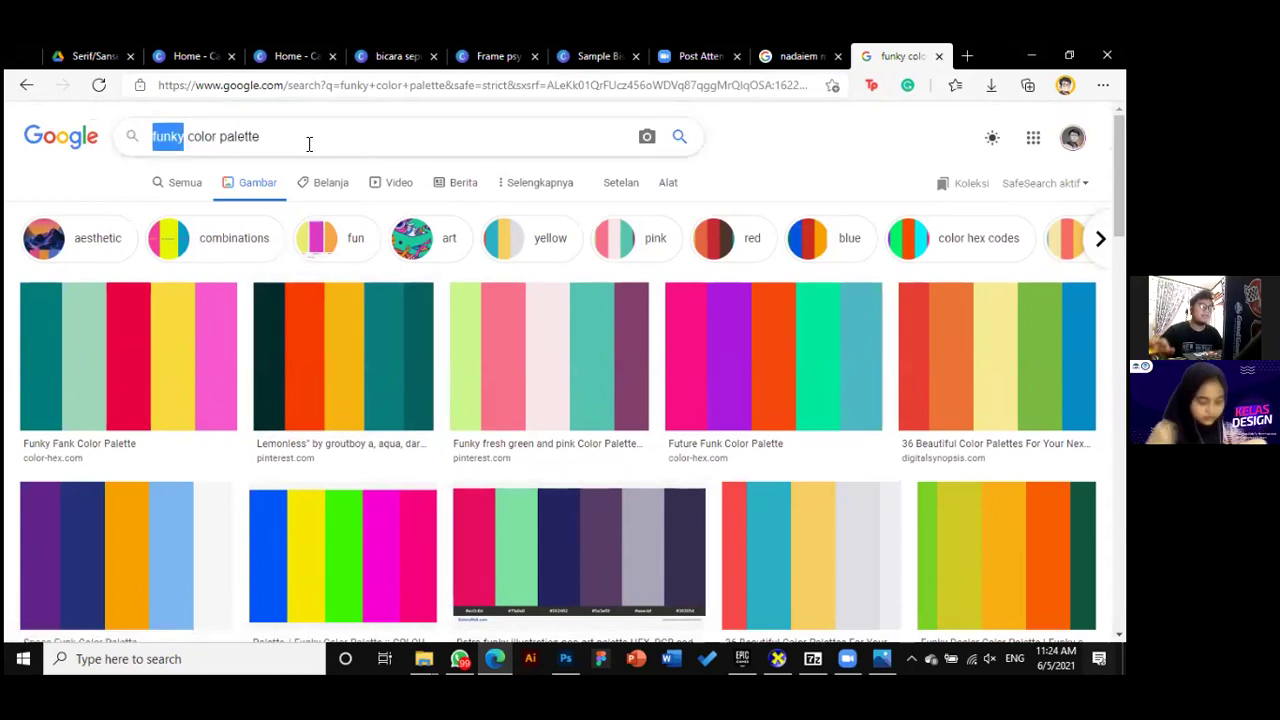
{"action": "type", "text": "formal"}
{"action": "key", "text": "Return"}
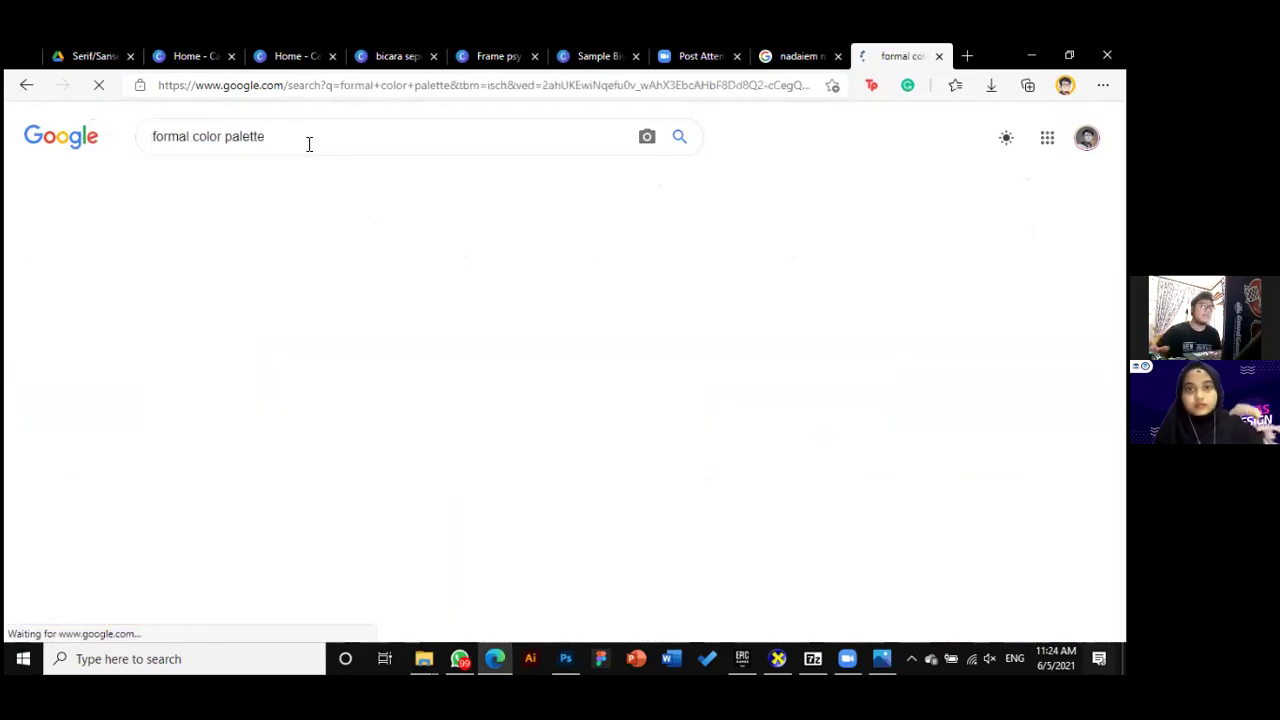
{"action": "scroll", "coordinate": [471, 423], "scroll_direction": "down", "scroll_amount": 3}
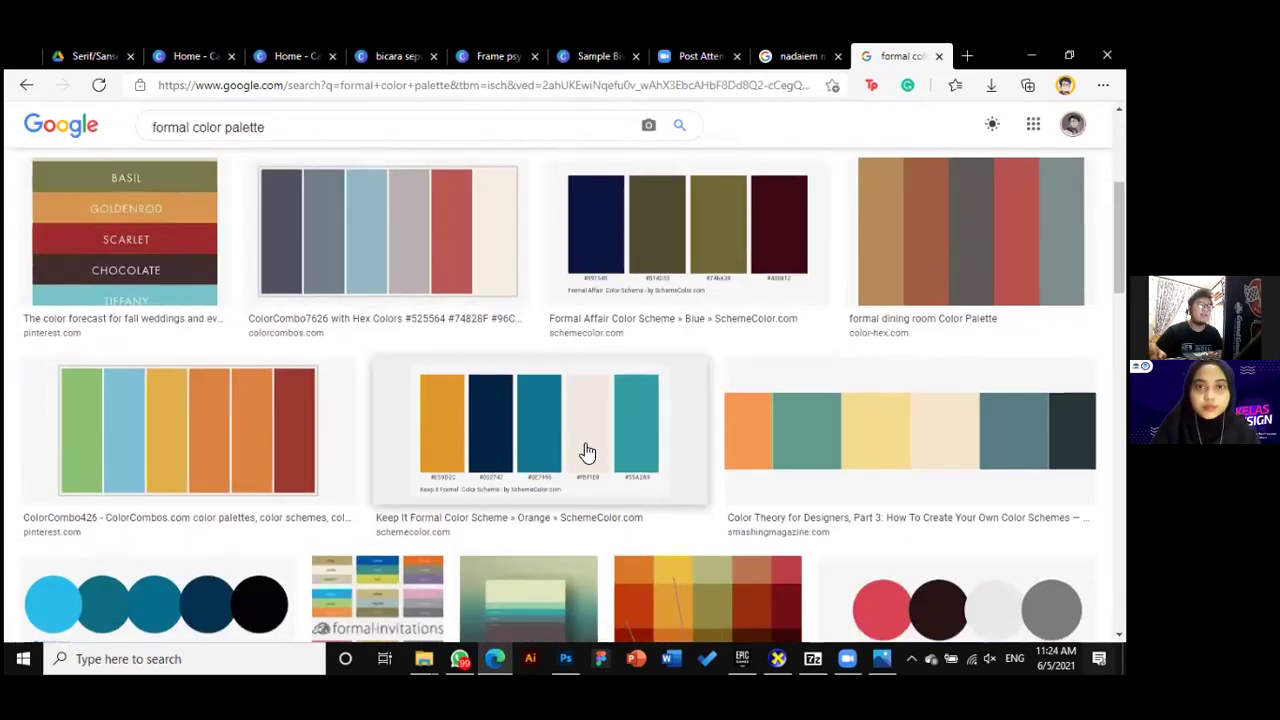
{"action": "scroll", "coordinate": [445, 412], "scroll_direction": "up", "scroll_amount": 2}
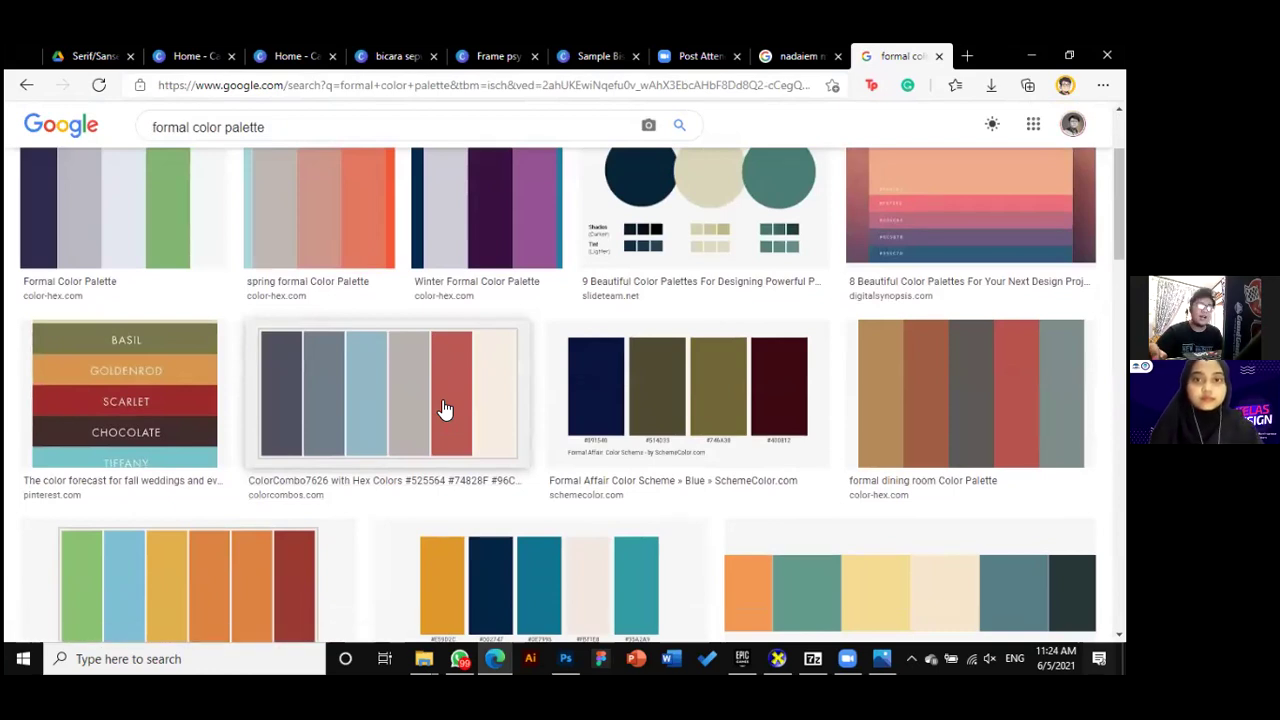
{"action": "scroll", "coordinate": [445, 410], "scroll_direction": "up", "scroll_amount": 1}
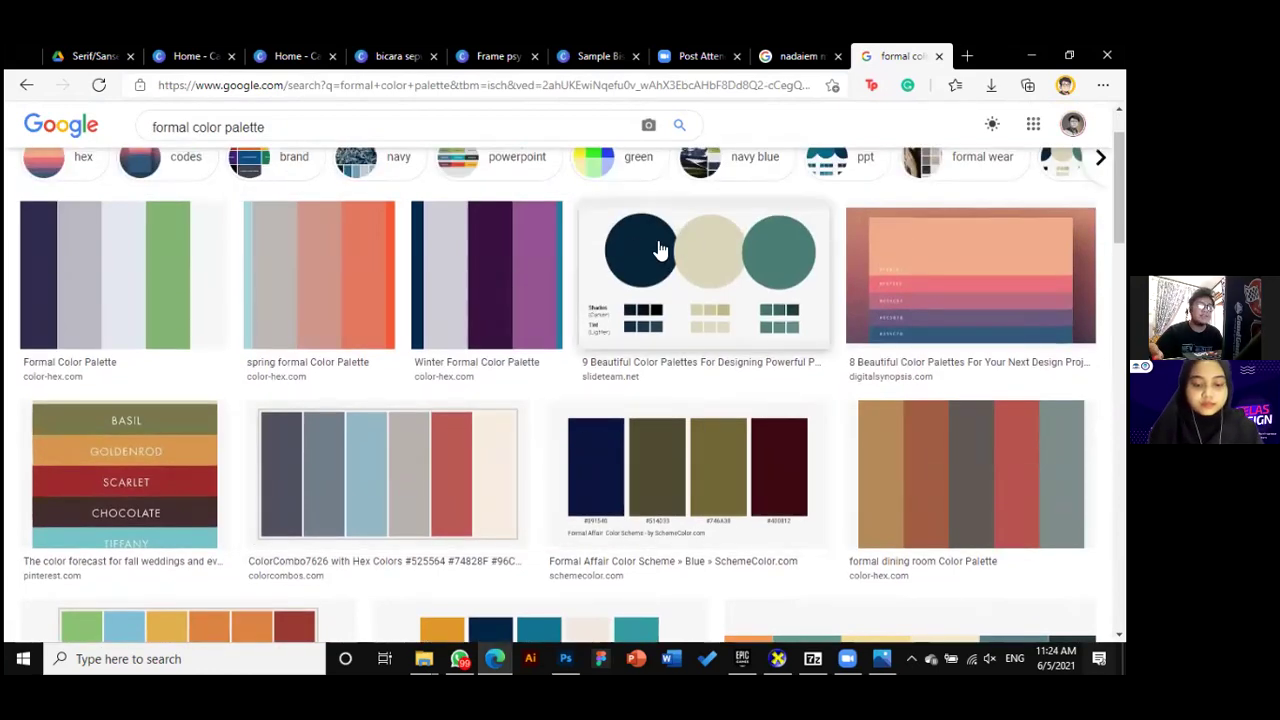
{"action": "scroll", "coordinate": [731, 497], "scroll_direction": "down", "scroll_amount": 9}
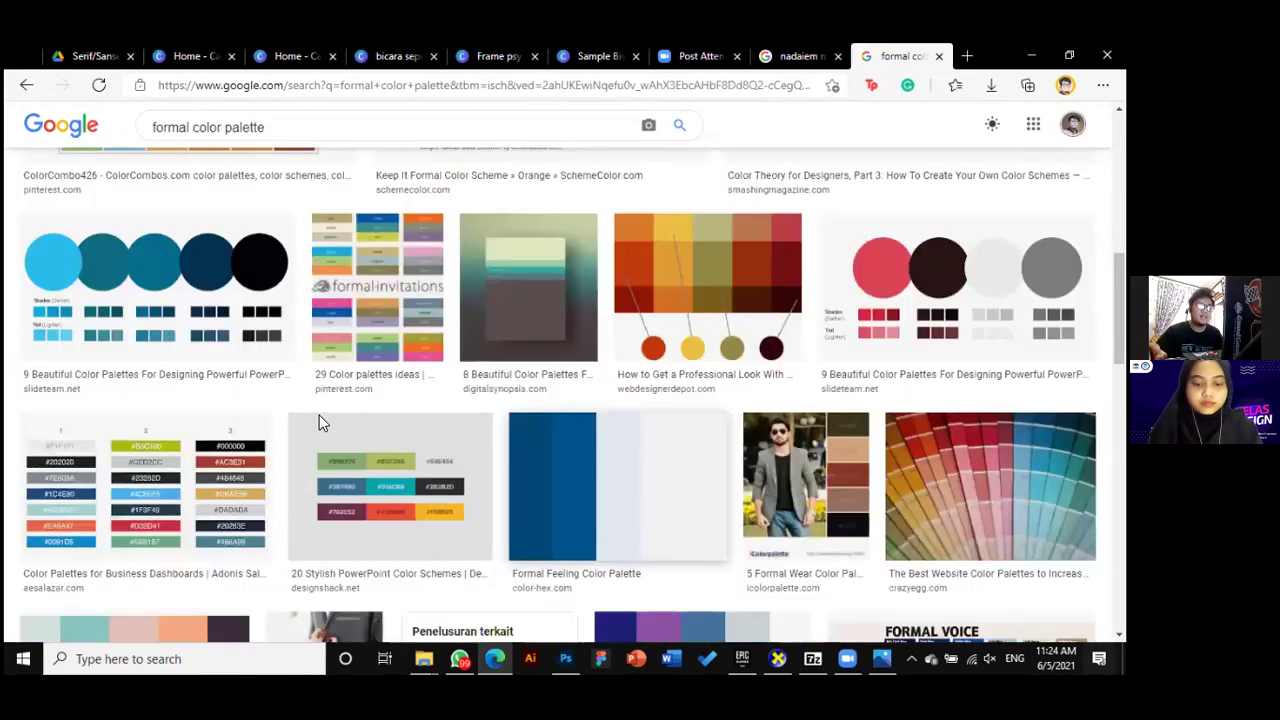
{"action": "scroll", "coordinate": [428, 435], "scroll_direction": "up", "scroll_amount": 10}
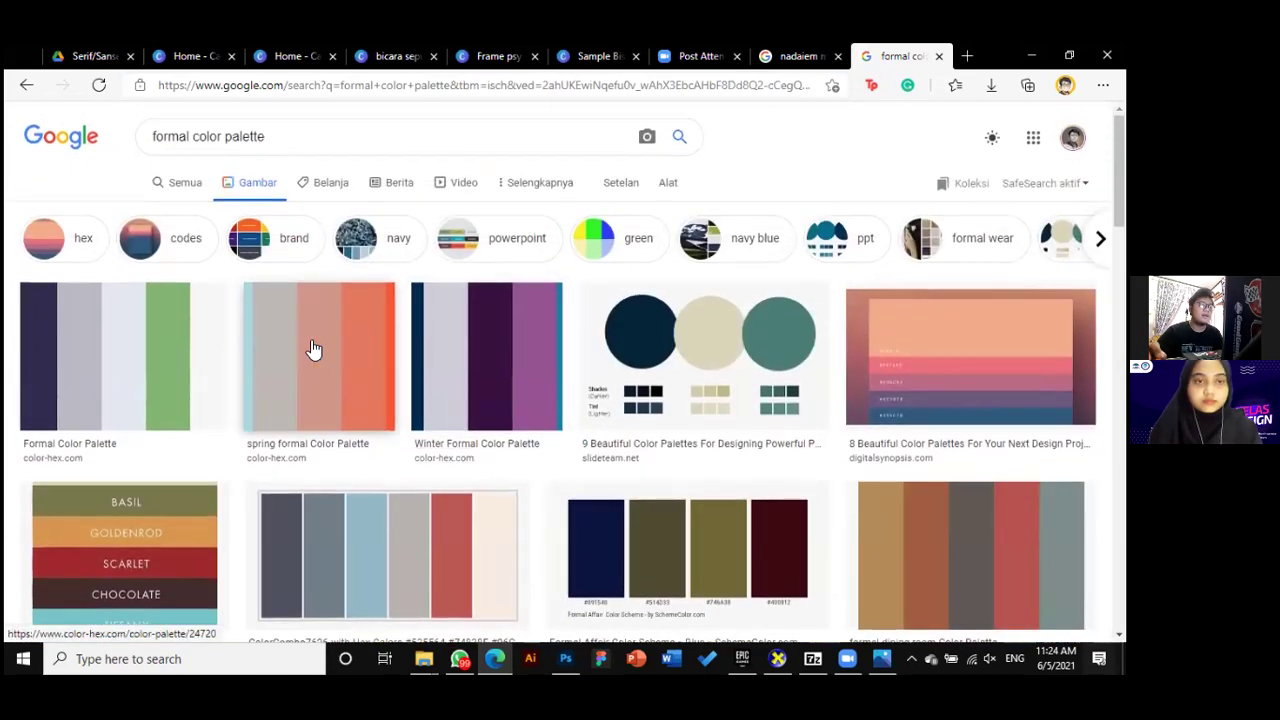
Search for 'earthy color' palettes and preview the Earthy Tones Procreate palette
{"action": "left_click_drag", "start_coordinate": [192, 136], "coordinate": [147, 145]}
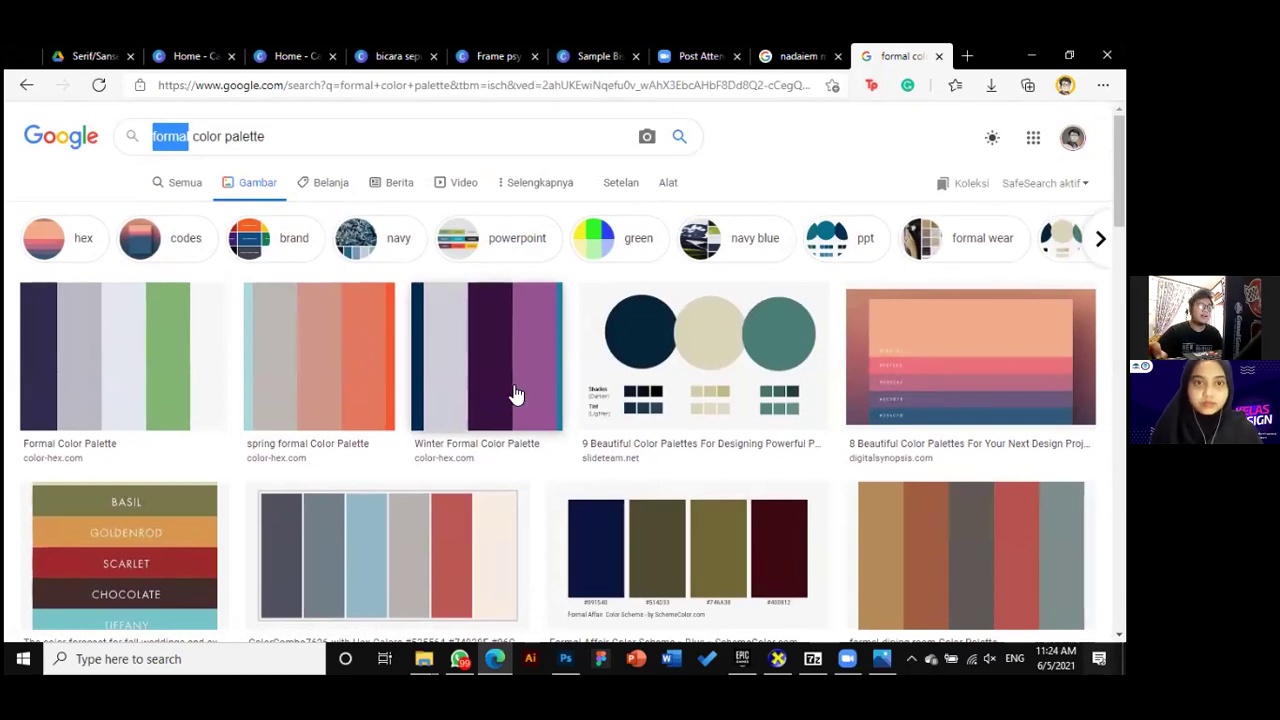
{"action": "type", "text": "earthy"}
{"action": "key", "text": "Return"}
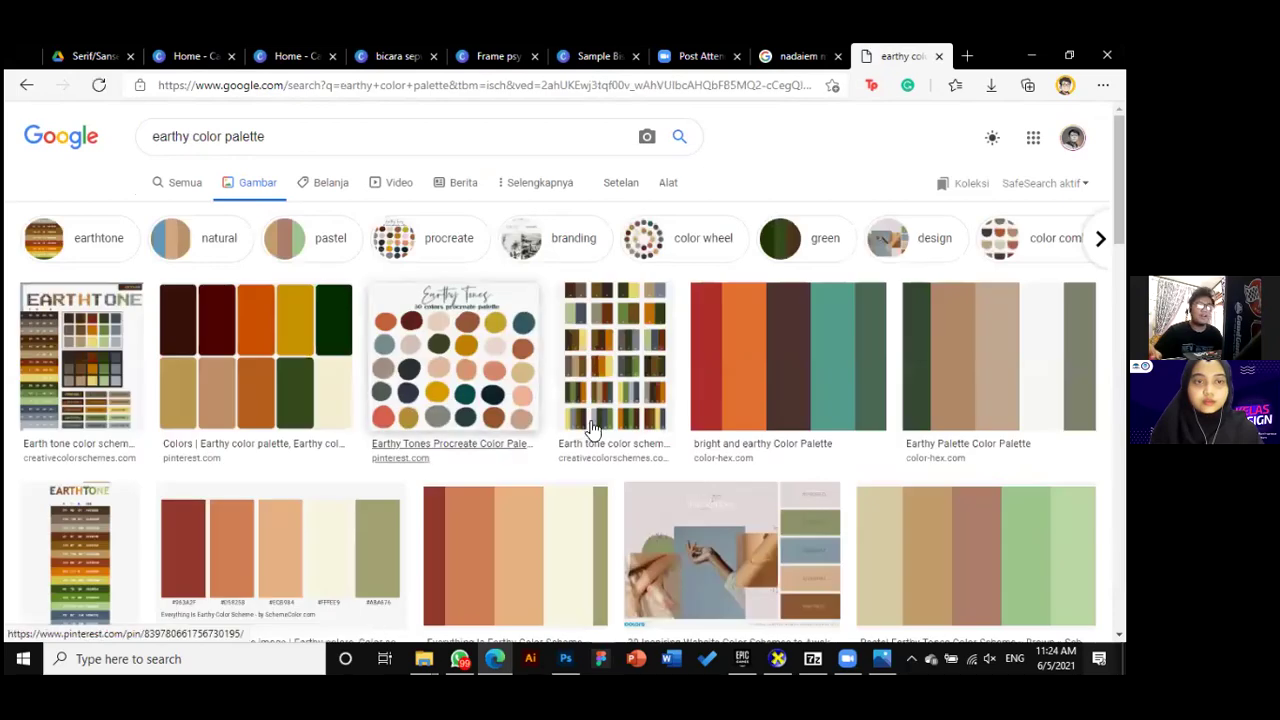
{"action": "scroll", "coordinate": [514, 354], "scroll_direction": "down", "scroll_amount": 1}
{"action": "scroll", "coordinate": [521, 352], "scroll_direction": "up", "scroll_amount": 1}
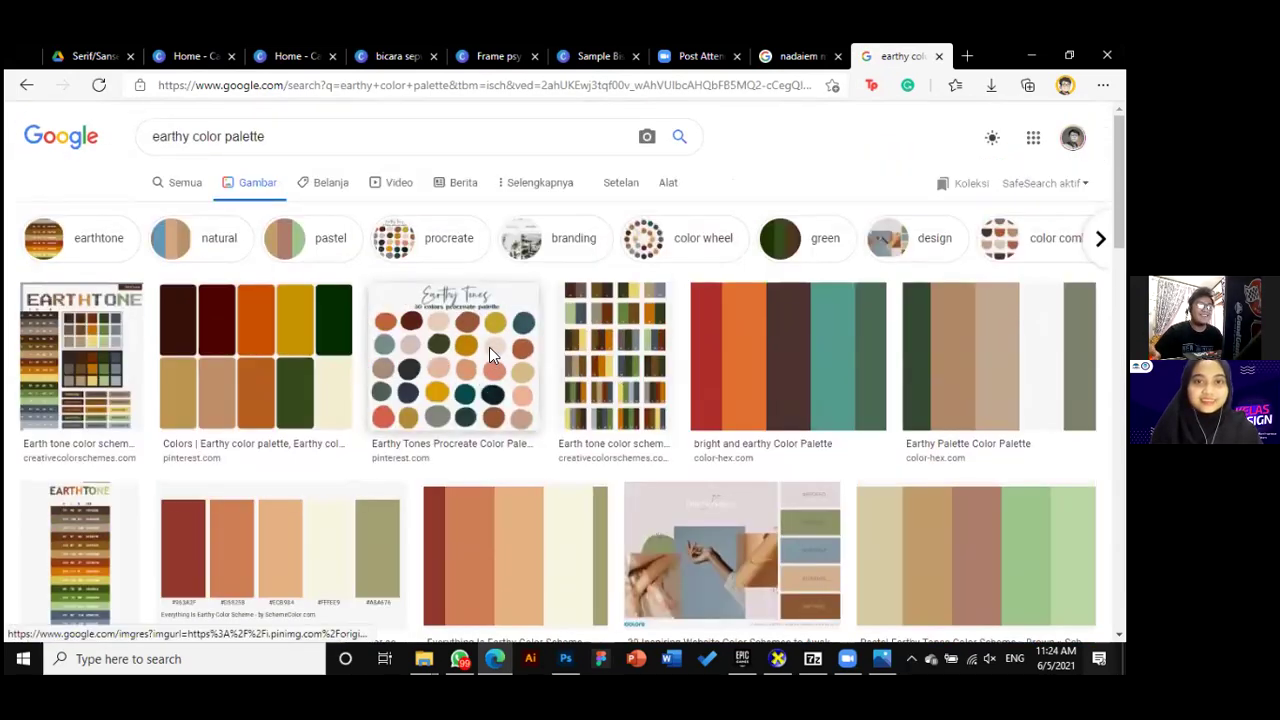
{"action": "left_click", "coordinate": [522, 358]}
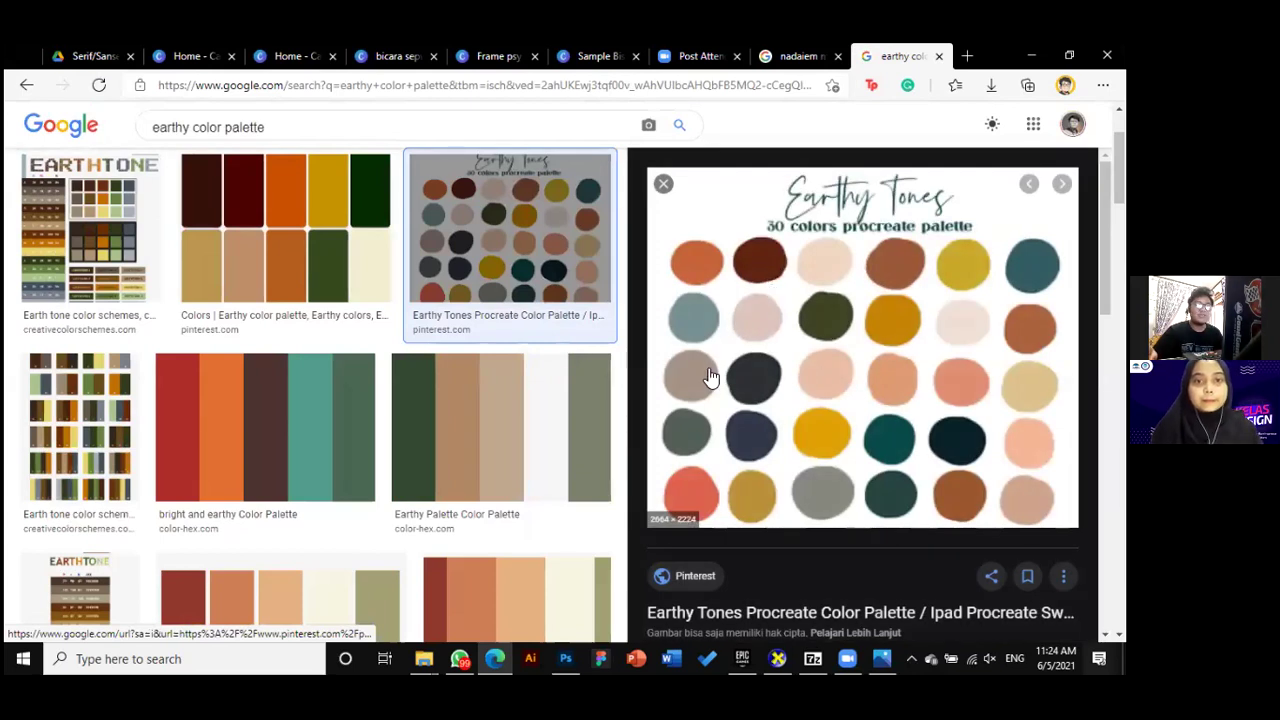
{"action": "scroll", "coordinate": [893, 459], "scroll_direction": "down", "scroll_amount": 1}
{"action": "scroll", "coordinate": [880, 450], "scroll_direction": "down", "scroll_amount": 1}
{"action": "scroll", "coordinate": [666, 343], "scroll_direction": "up", "scroll_amount": 1}
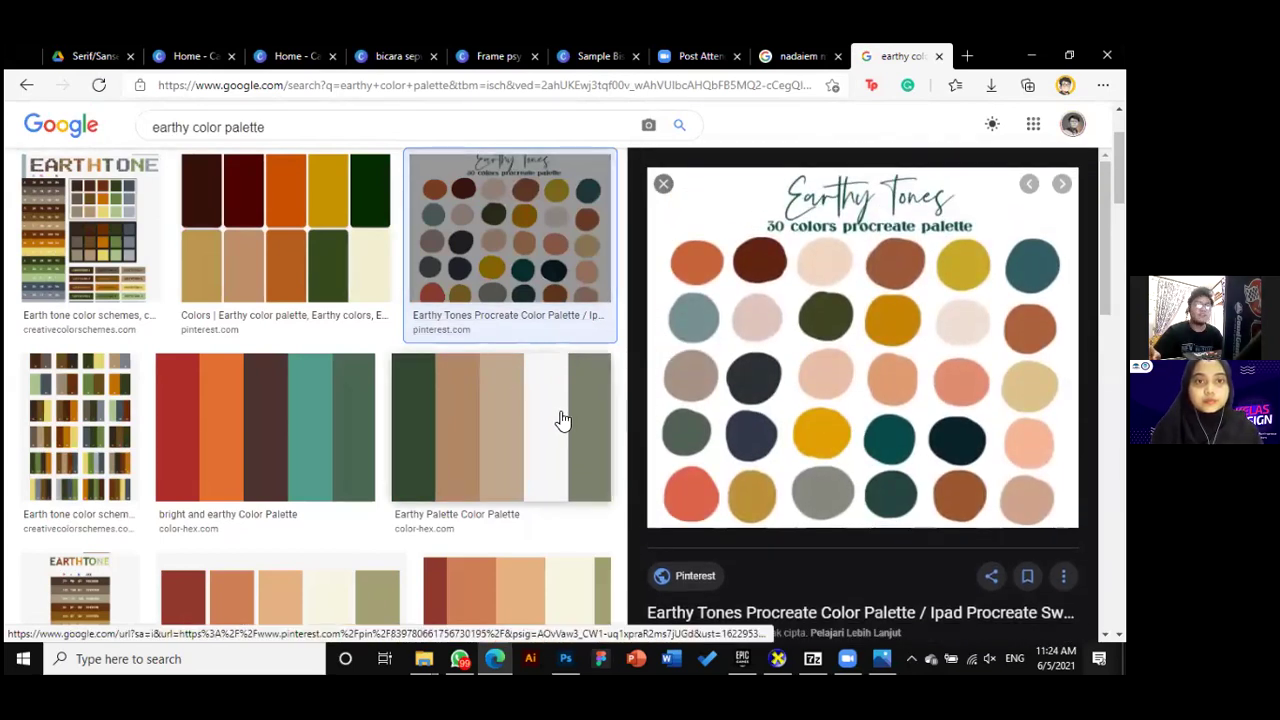
{"action": "scroll", "coordinate": [563, 420], "scroll_direction": "up", "scroll_amount": 2}
{"action": "left_click", "coordinate": [523, 371]}
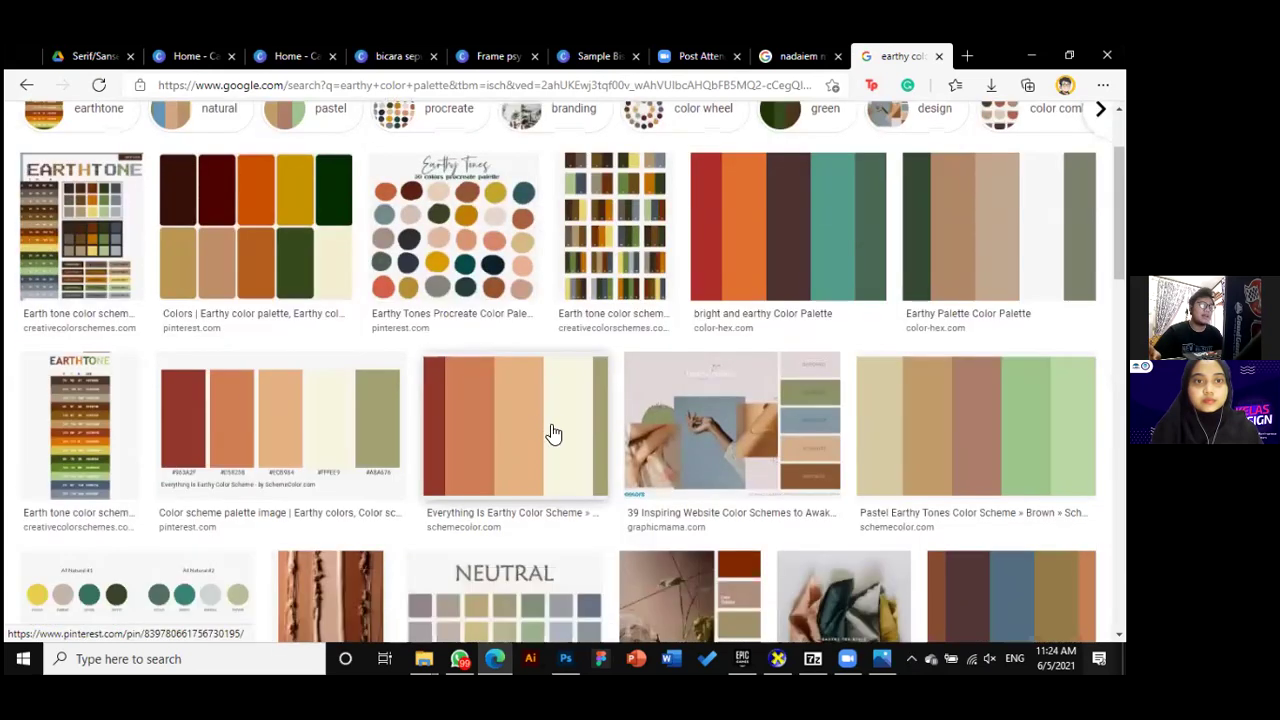
{"action": "left_click_drag", "start_coordinate": [303, 143], "coordinate": [155, 128]}
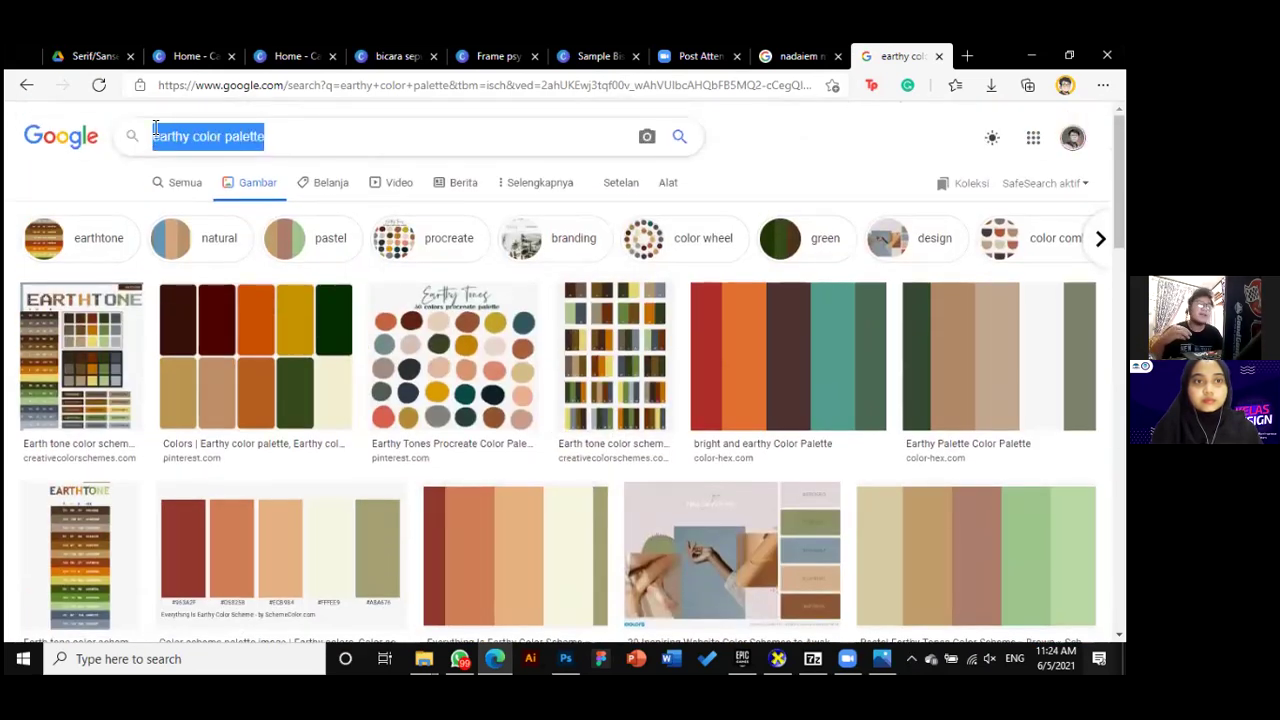
Search images for 'bright color pallete' and preview the ColorPalettes.net macaron palette
{"action": "type", "text": "bright "}
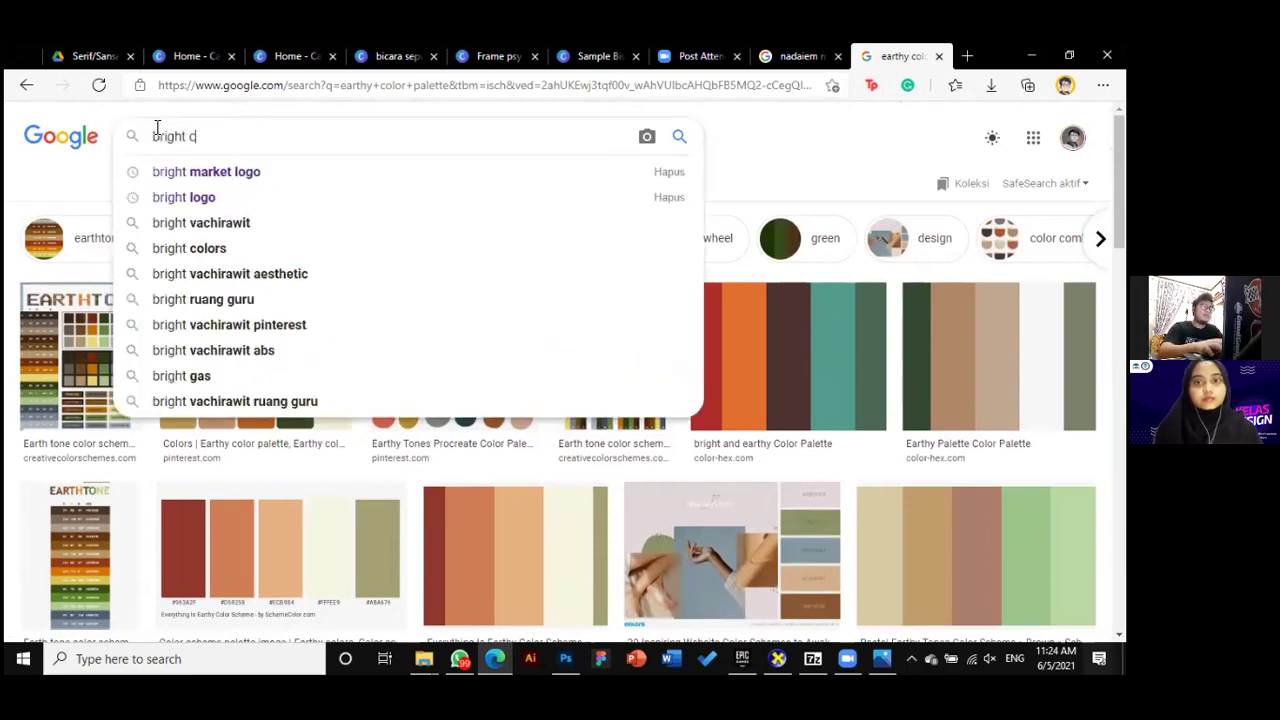
{"action": "type", "text": "color pallete"}
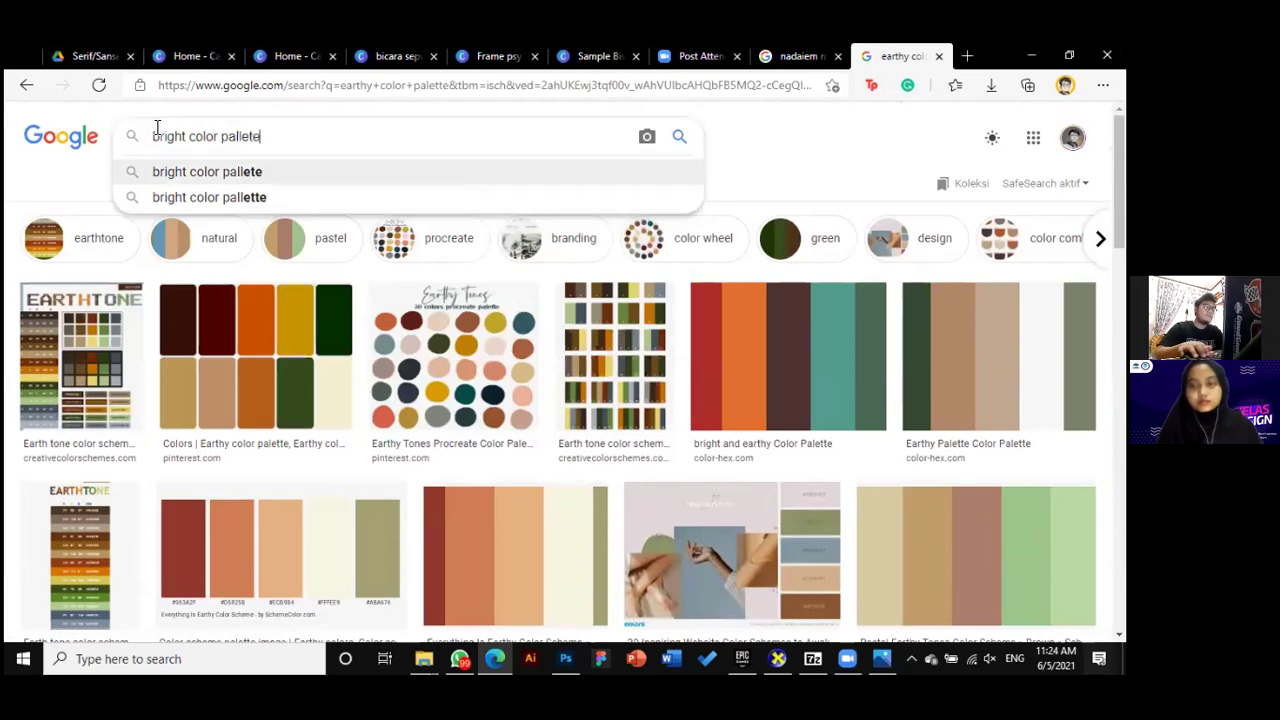
{"action": "key", "text": "Return"}
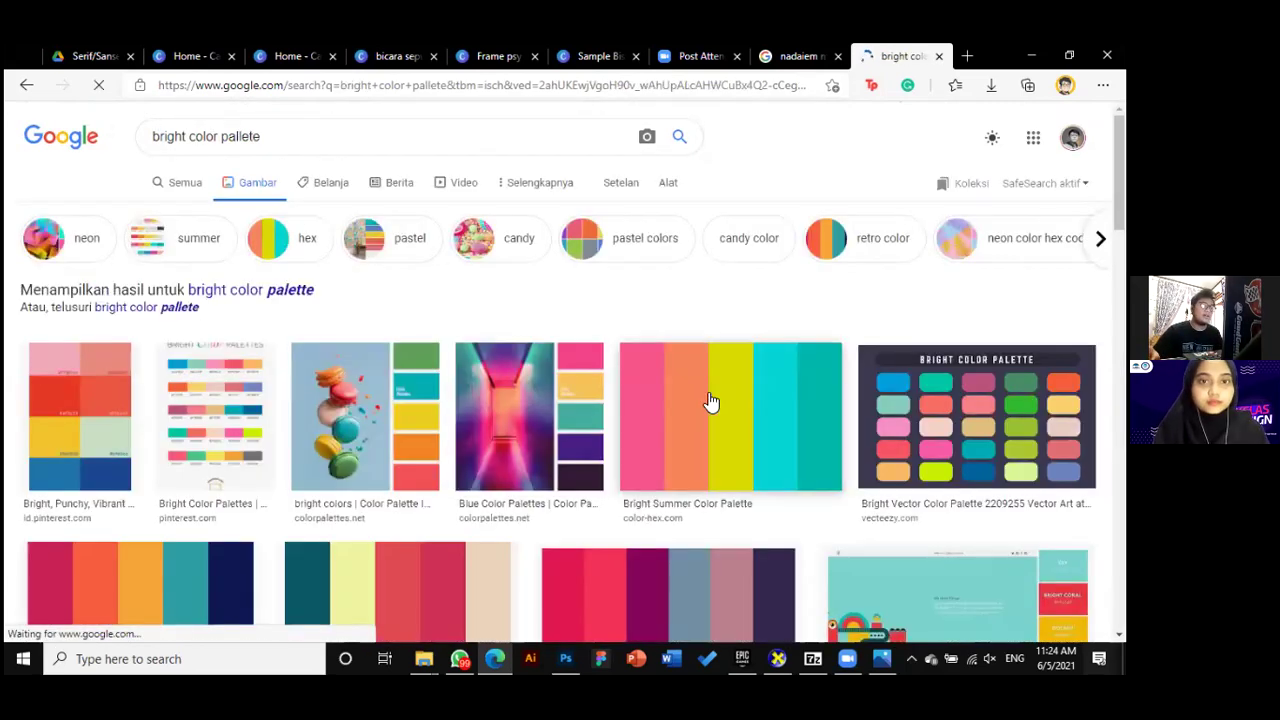
{"action": "scroll", "coordinate": [715, 380], "scroll_direction": "down", "scroll_amount": 3}
{"action": "scroll", "coordinate": [717, 362], "scroll_direction": "down", "scroll_amount": 3}
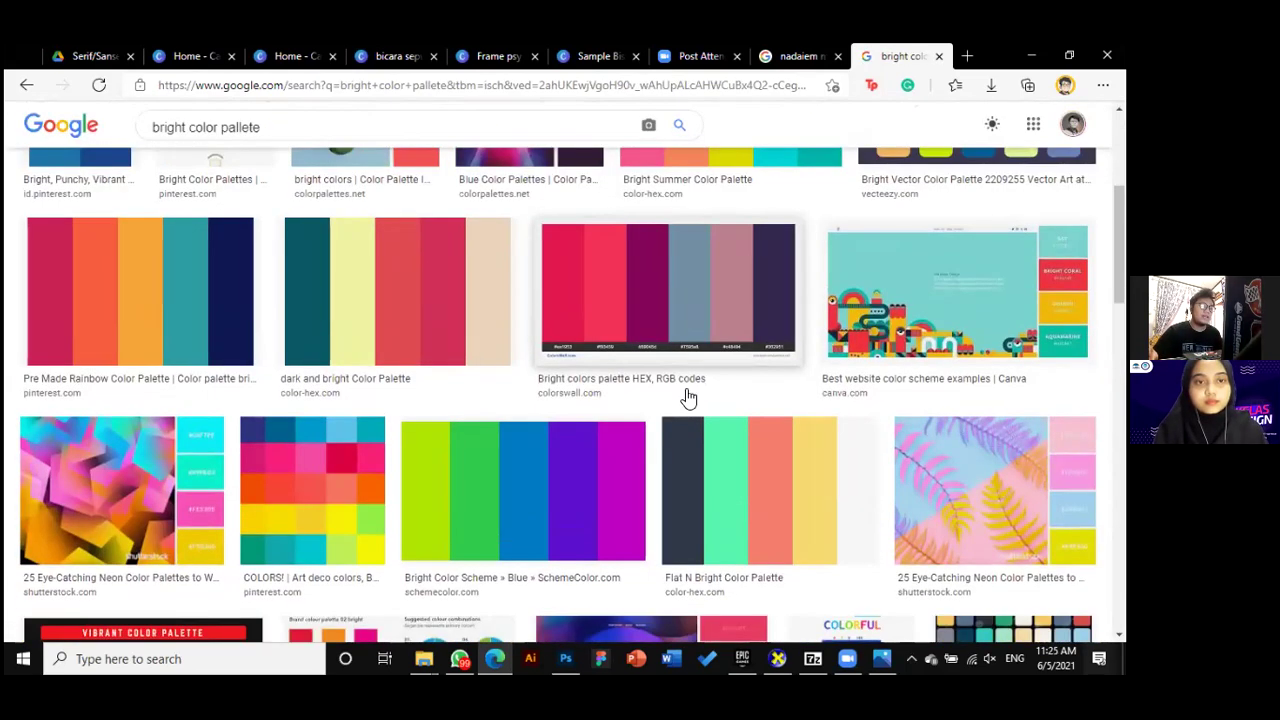
{"action": "scroll", "coordinate": [600, 370], "scroll_direction": "up", "scroll_amount": 6}
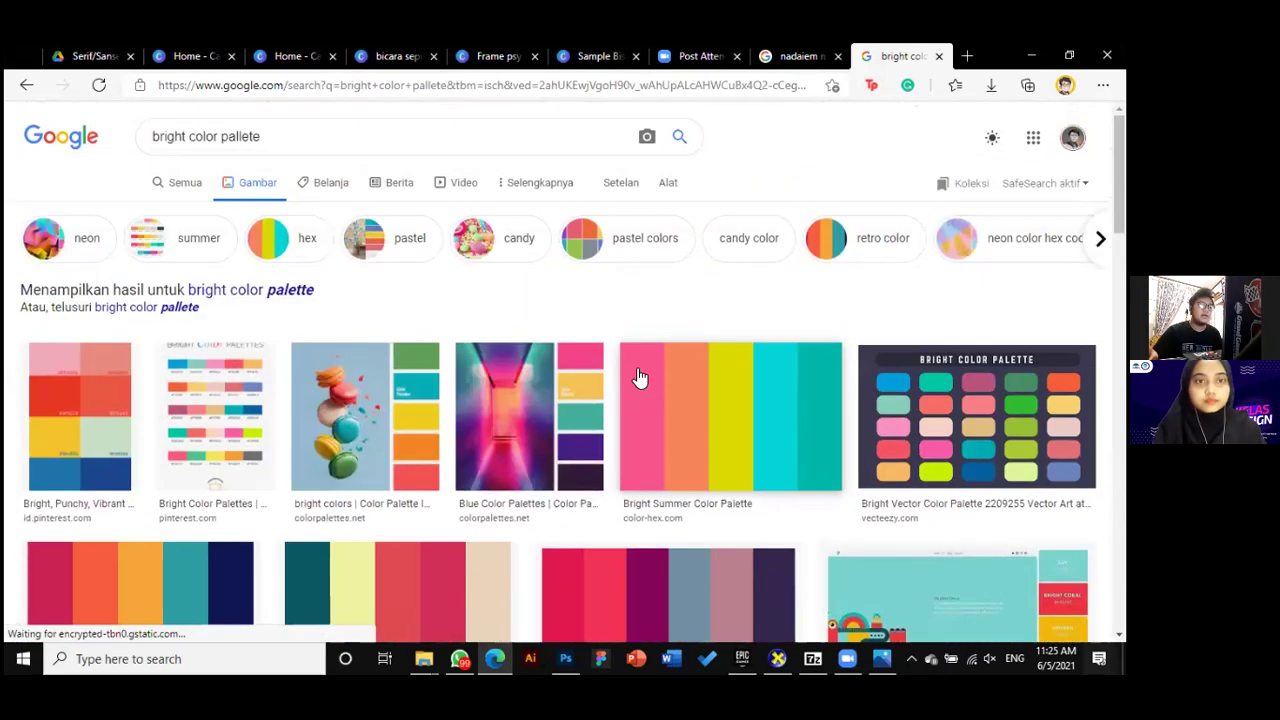
{"action": "left_click", "coordinate": [383, 371]}
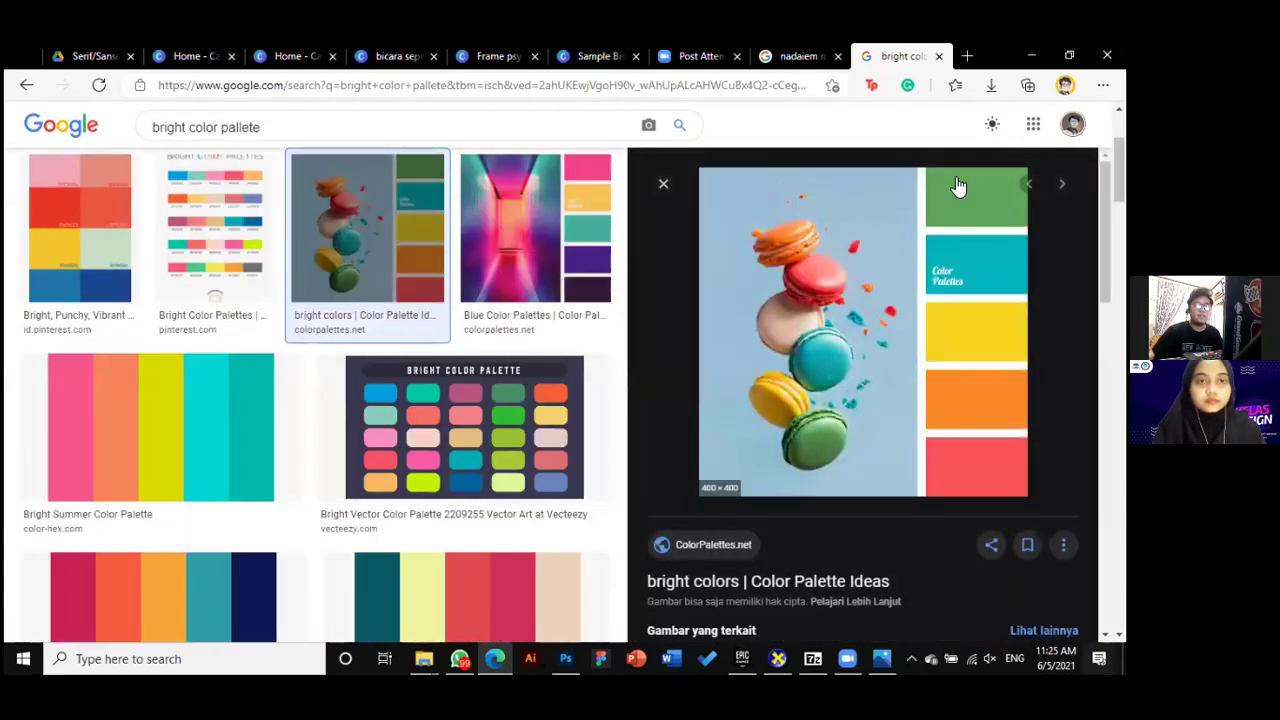
{"action": "left_click", "coordinate": [663, 184]}
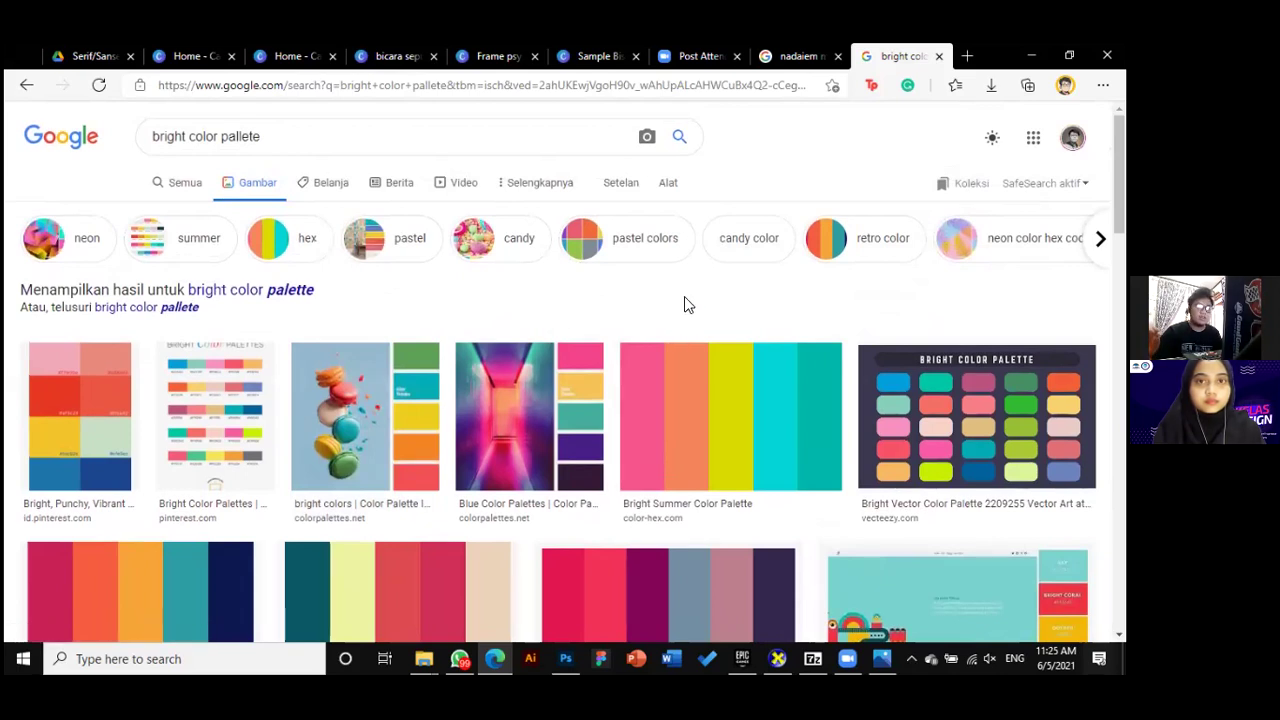
Browse the bright palette results, then return to the Canva home page tab
{"action": "scroll", "coordinate": [658, 395], "scroll_direction": "down", "scroll_amount": 1}
{"action": "scroll", "coordinate": [658, 395], "scroll_direction": "up", "scroll_amount": 1}
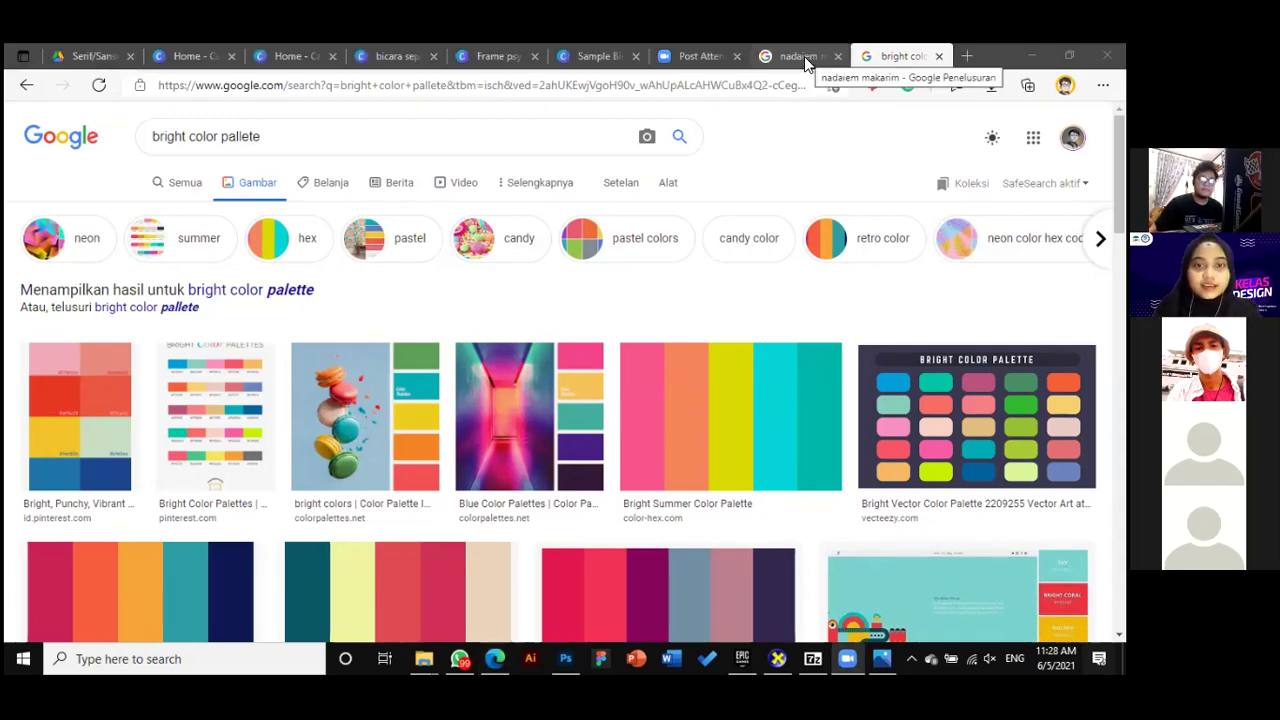
{"action": "left_click", "coordinate": [292, 52]}
Go from the Canva home tabs back to the 'bicara seputar akuntansi' design
{"action": "left_click", "coordinate": [200, 50]}
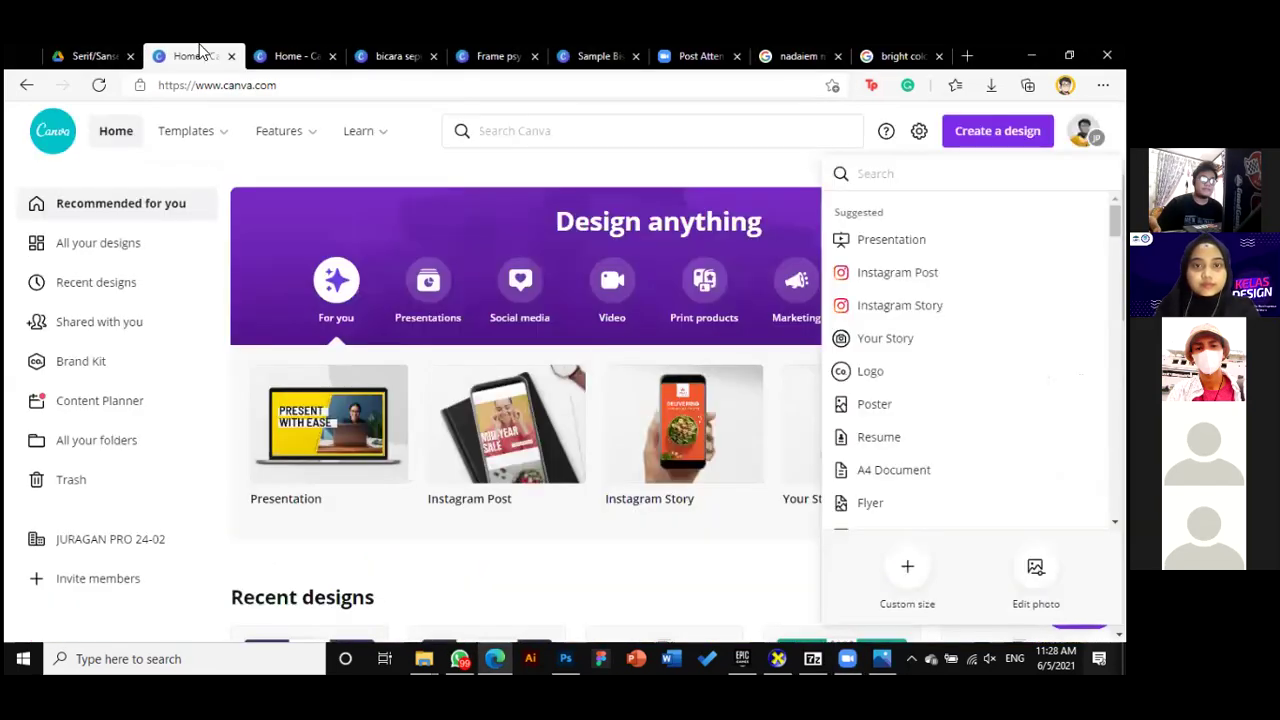
{"action": "left_click", "coordinate": [395, 52]}
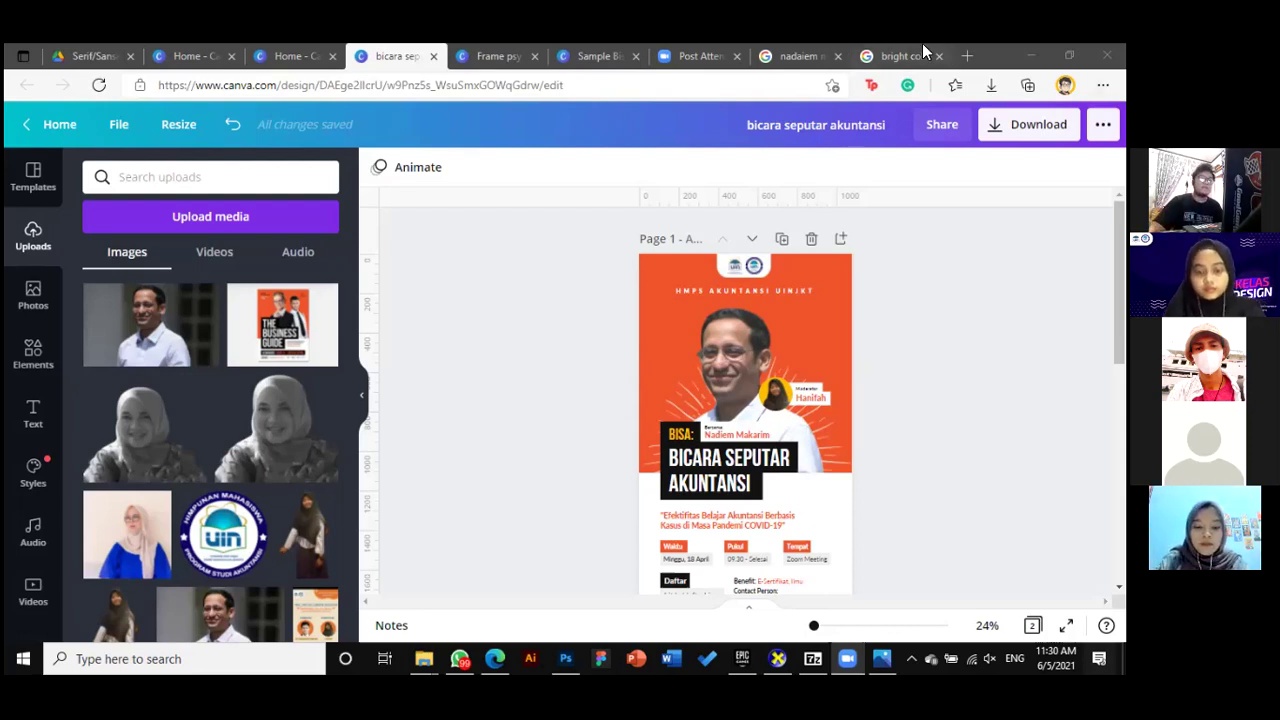
Search Google Images for 'colorfull poster design' and open the poster flyer templates source page on all-free-download.com
{"action": "left_click", "coordinate": [860, 57]}
{"action": "type", "text": "/"}
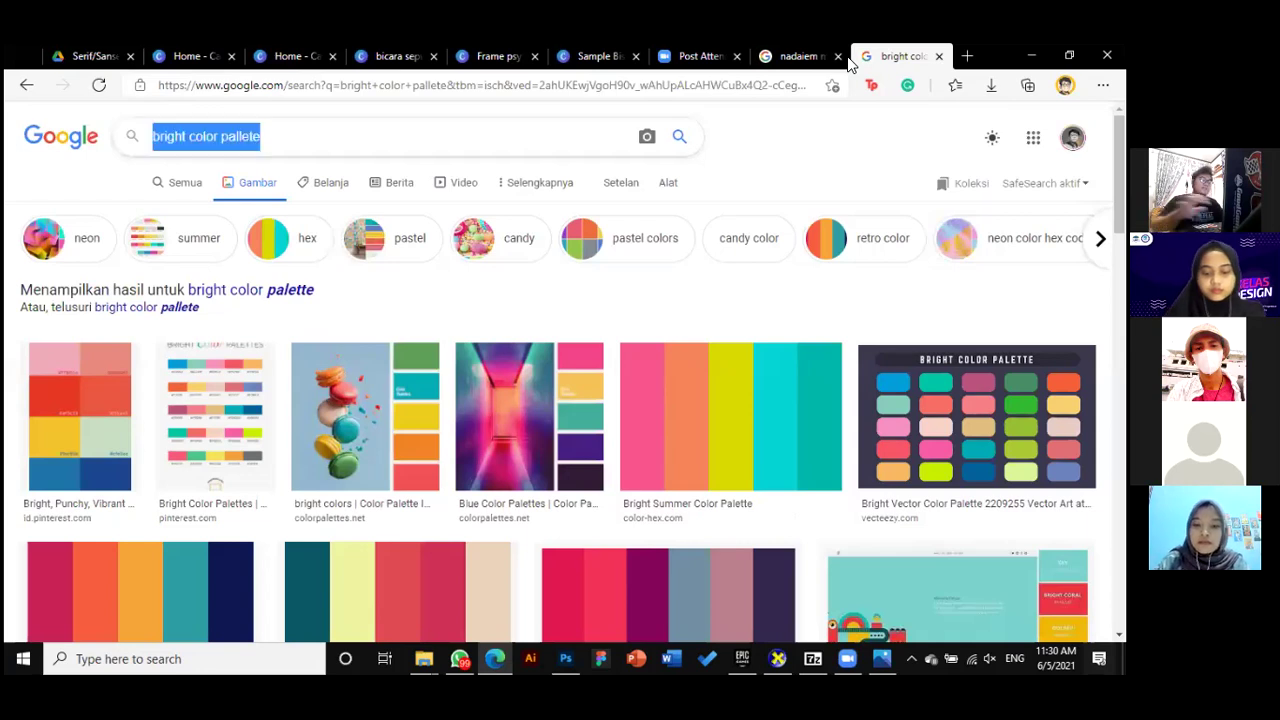
{"action": "type", "text": "colorfull"}
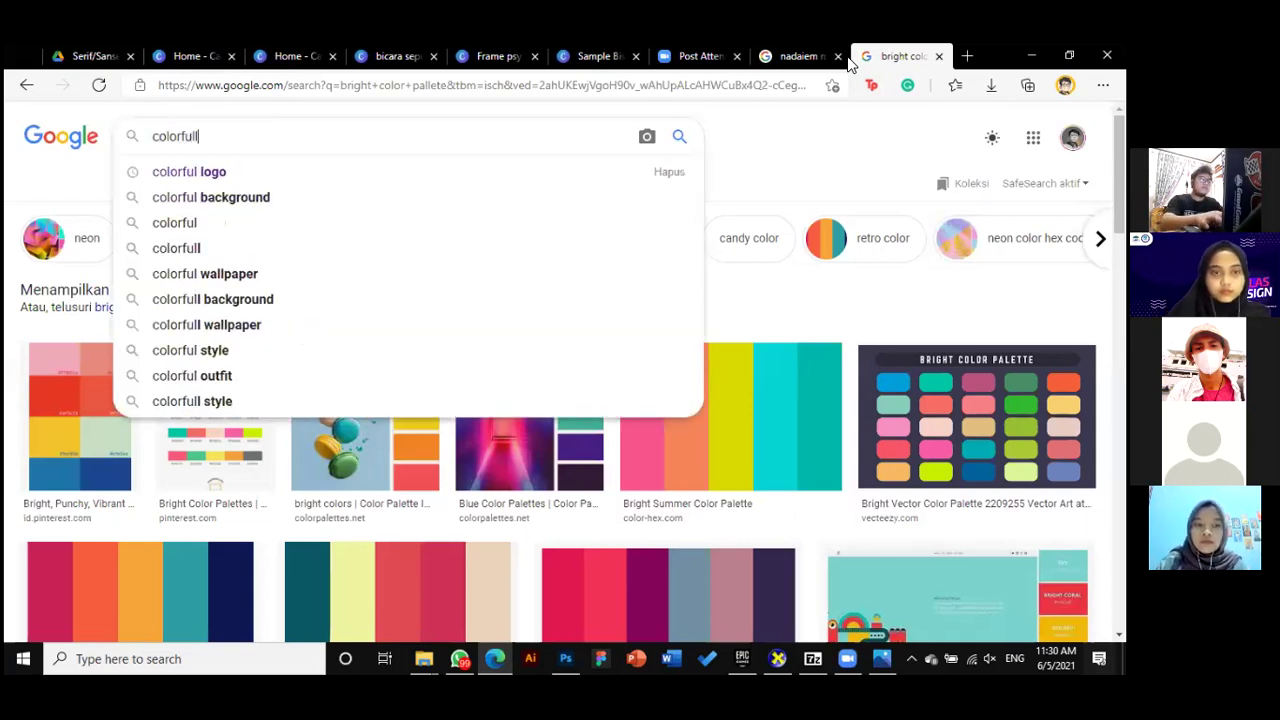
{"action": "type", "text": " poster design"}
{"action": "key", "text": "Return"}
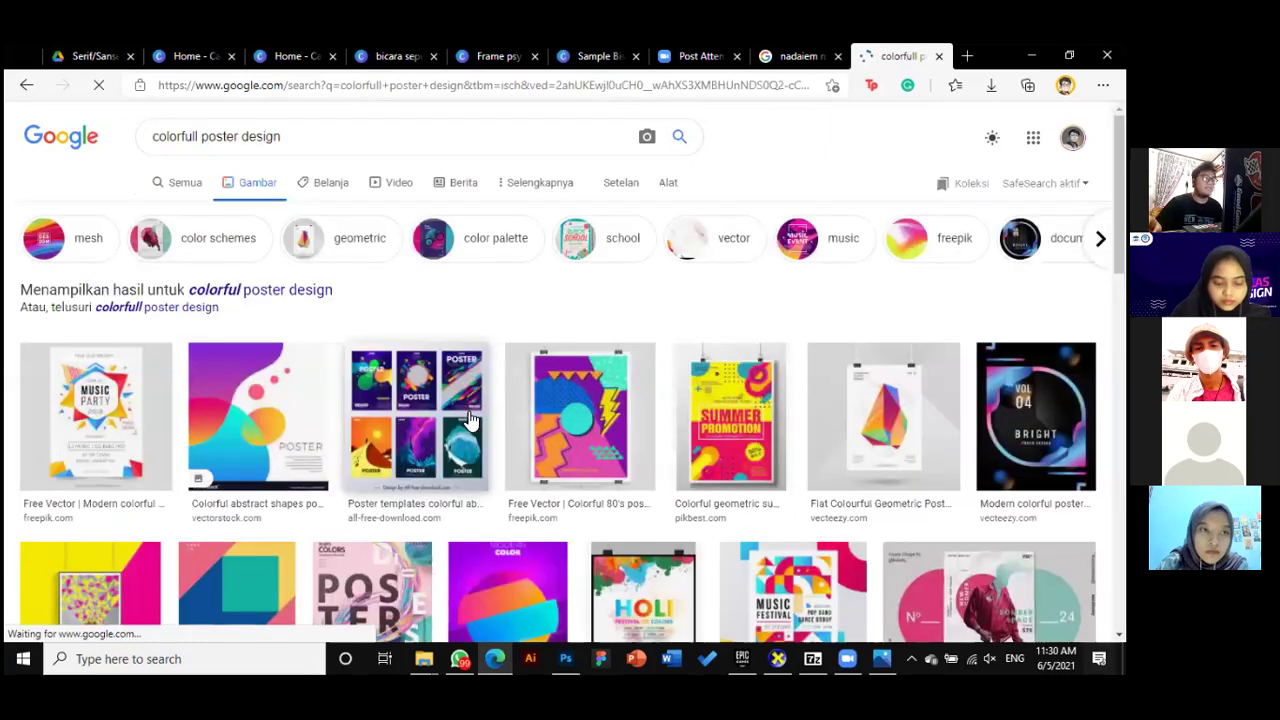
{"action": "left_click", "coordinate": [475, 432]}
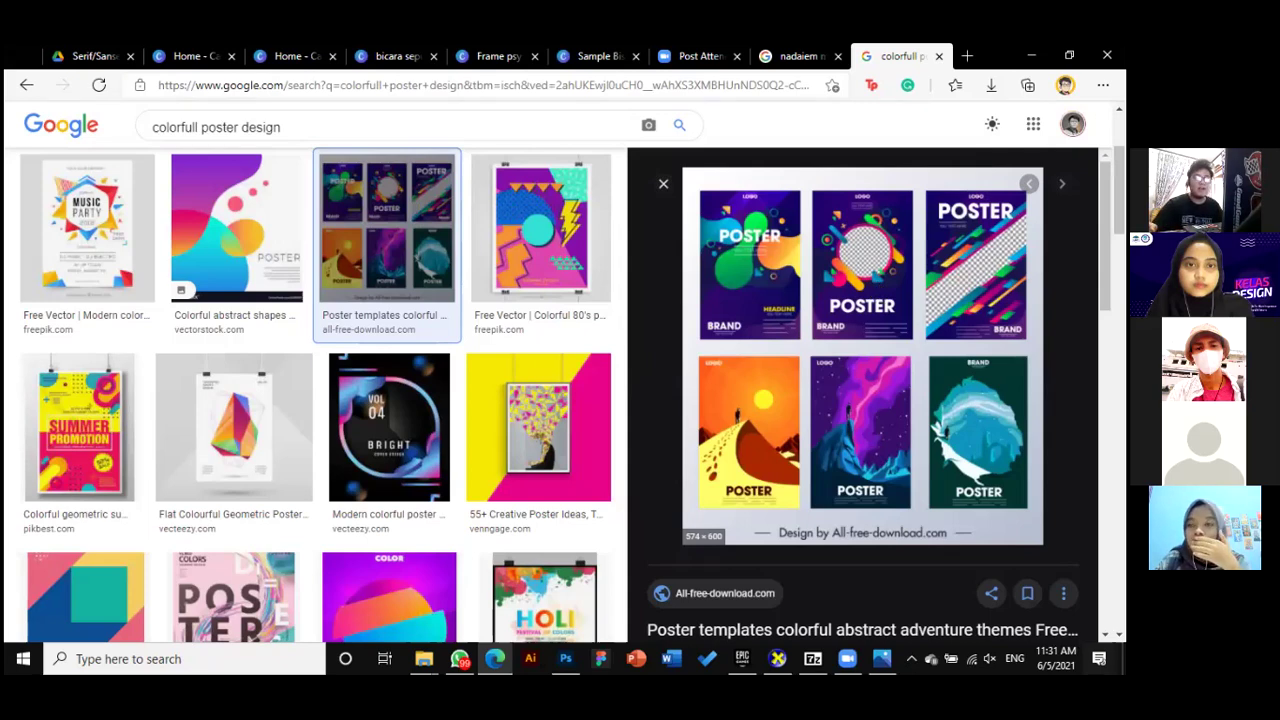
{"action": "scroll", "coordinate": [885, 425], "scroll_direction": "down", "scroll_amount": 5}
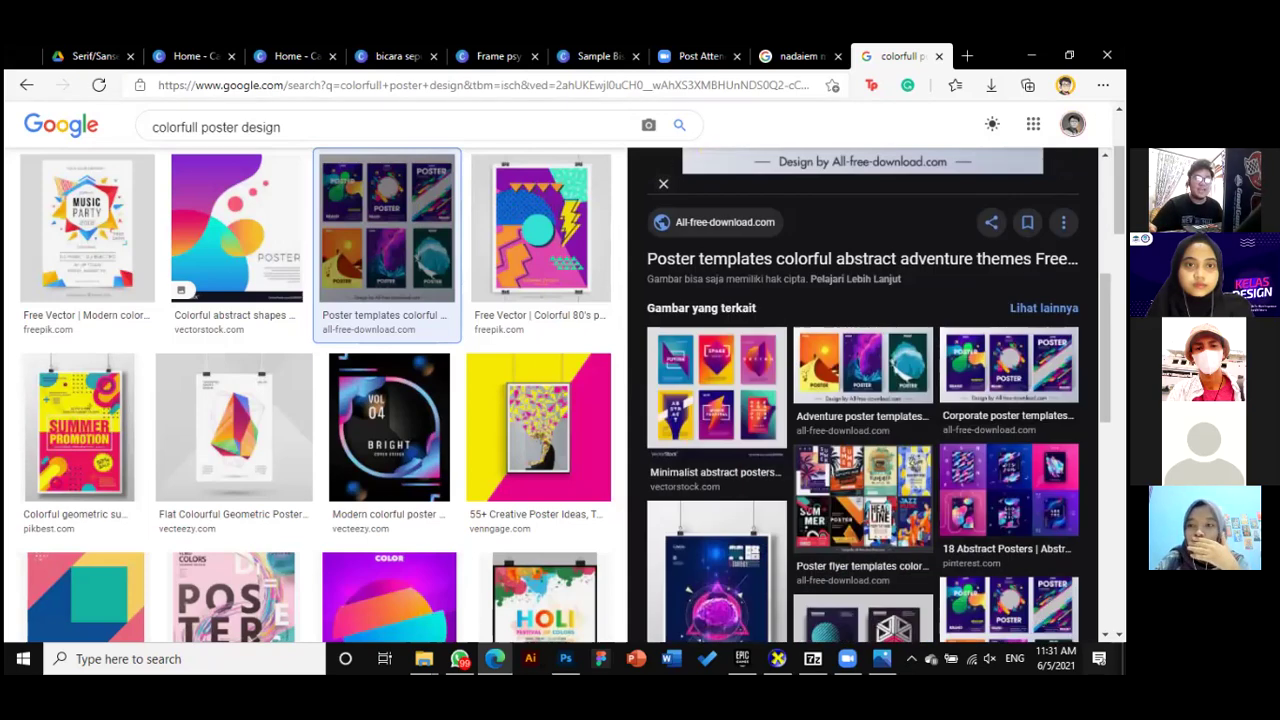
{"action": "left_click", "coordinate": [885, 425]}
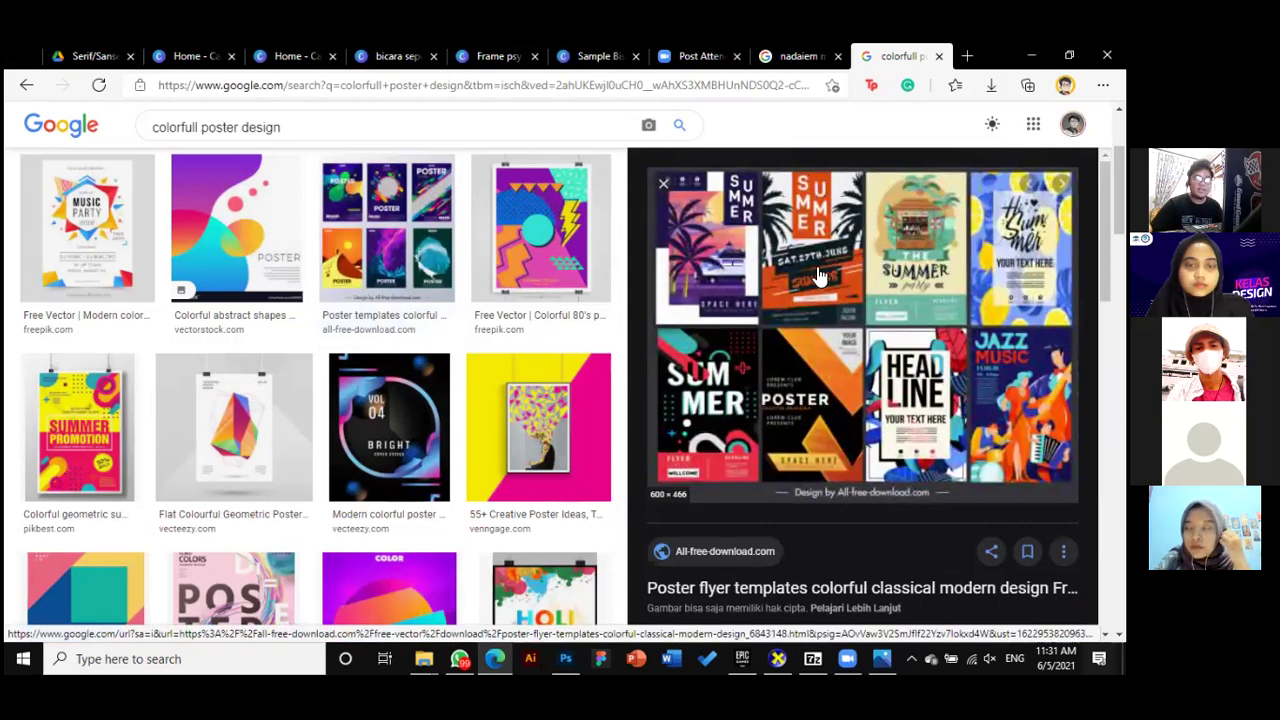
{"action": "left_click", "coordinate": [822, 336]}
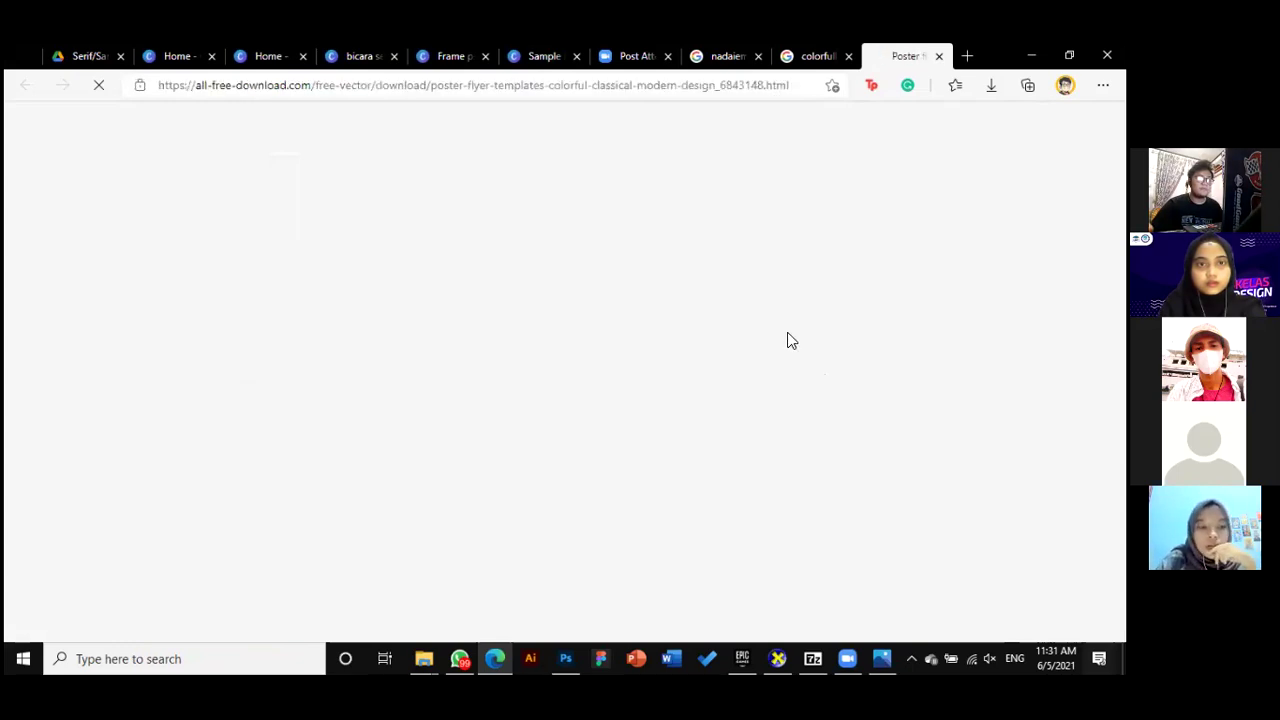
Open the full-size poster flyer templates image in a new tab, view it, then return to the Canva poster
{"action": "left_click", "coordinate": [826, 52]}
{"action": "right_click", "coordinate": [834, 229]}
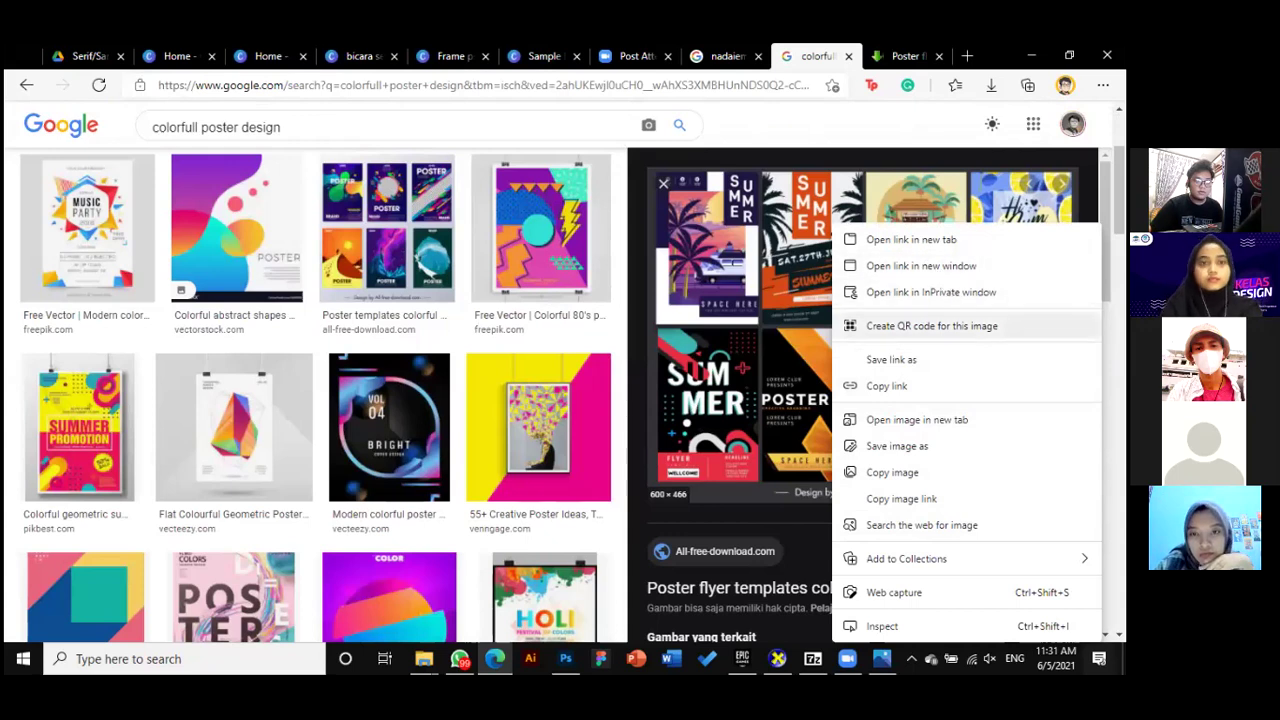
{"action": "left_click", "coordinate": [915, 419]}
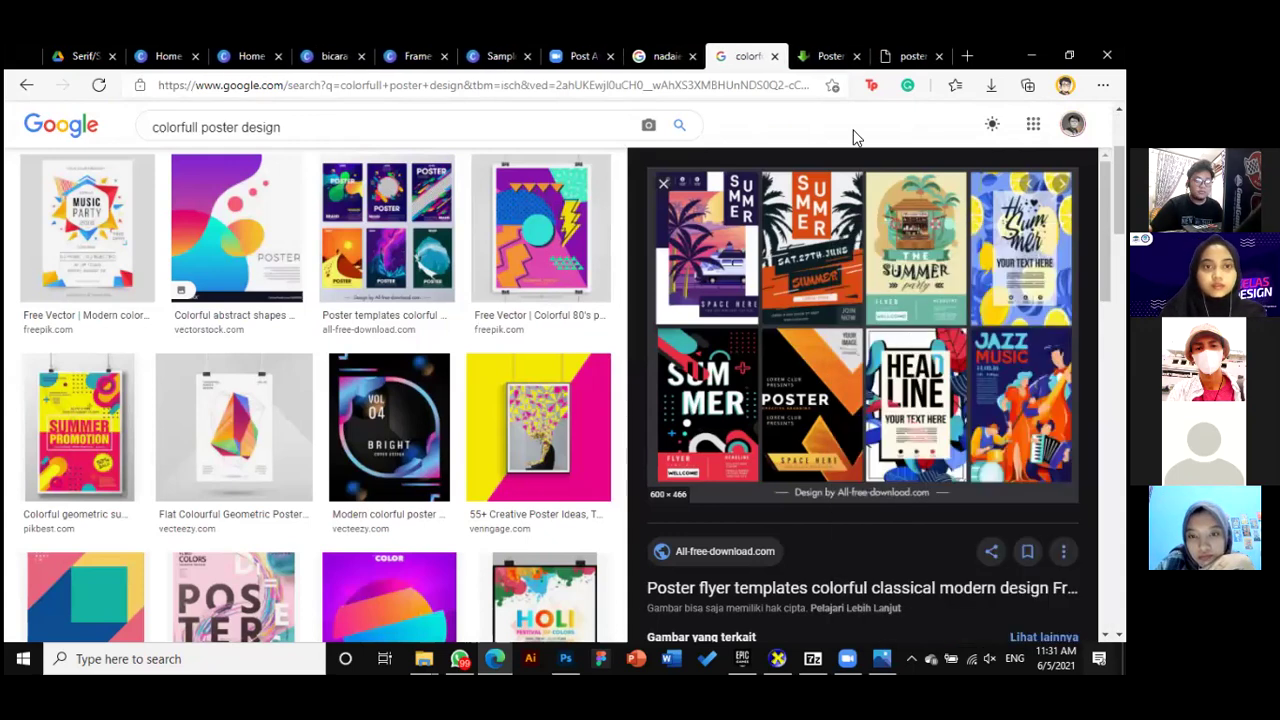
{"action": "left_click", "coordinate": [900, 56]}
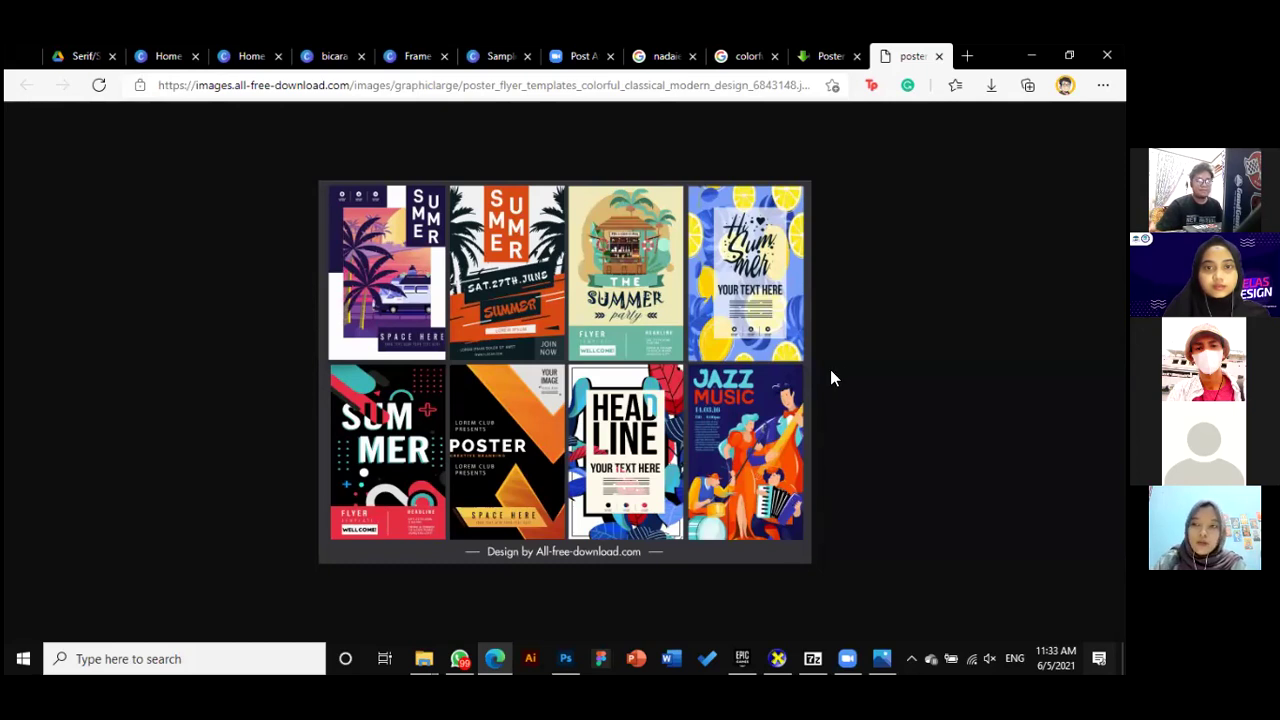
{"action": "left_click", "coordinate": [325, 56]}
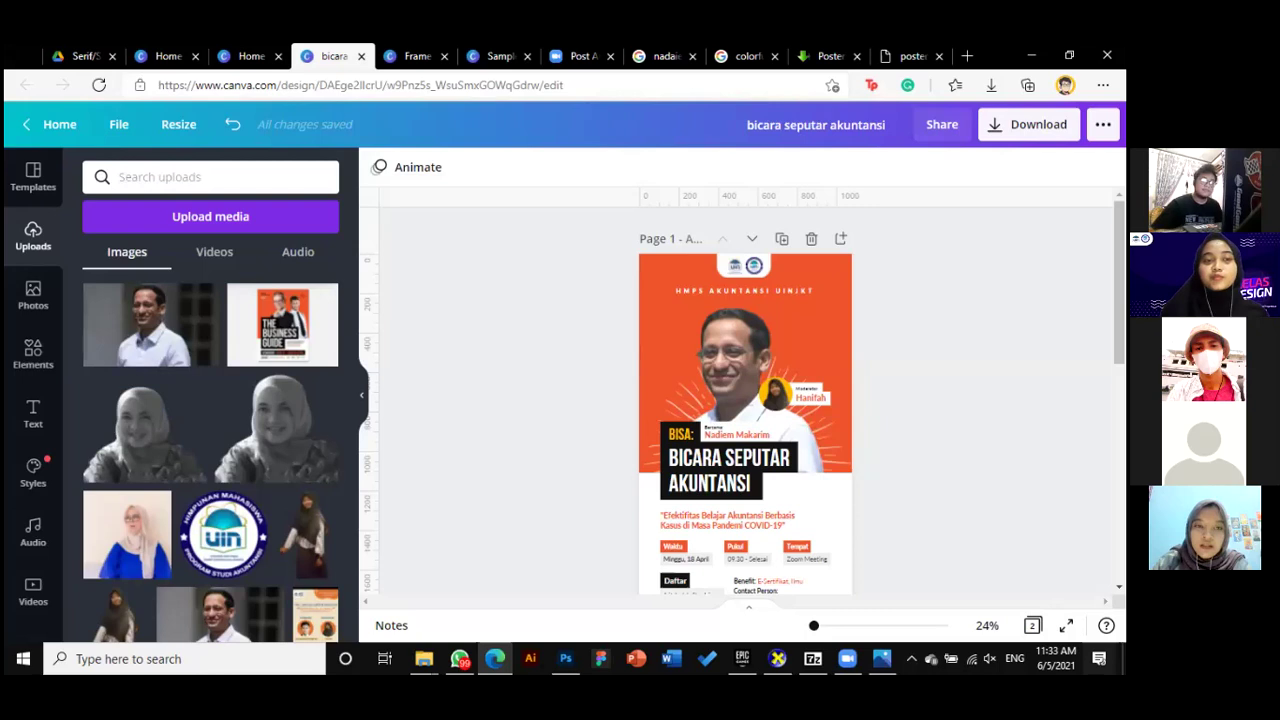
Hide the uploaded images panel to see the BISA poster's page 1 on a wider canvas
{"action": "left_click", "coordinate": [364, 403]}
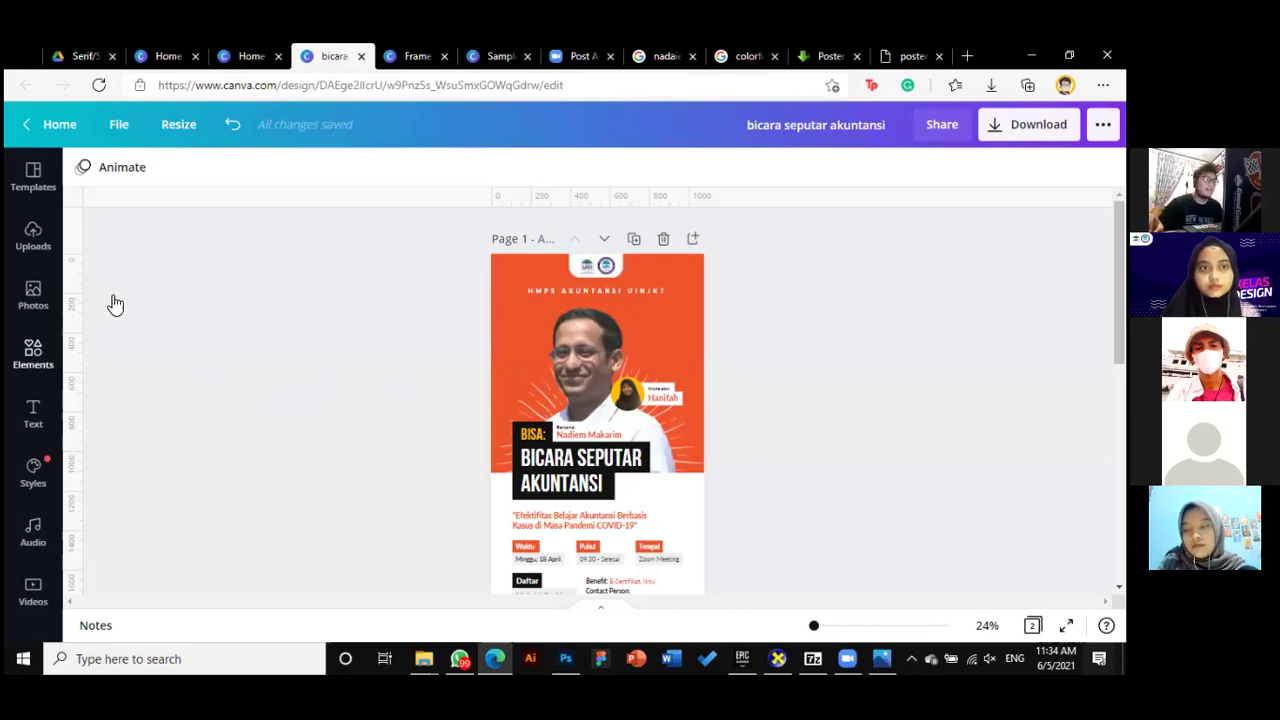
Search the Canva Elements library for 'flare' graphics and look over the results
{"action": "left_click", "coordinate": [135, 181]}
{"action": "type", "text": "flare"}
{"action": "key", "text": "Return"}
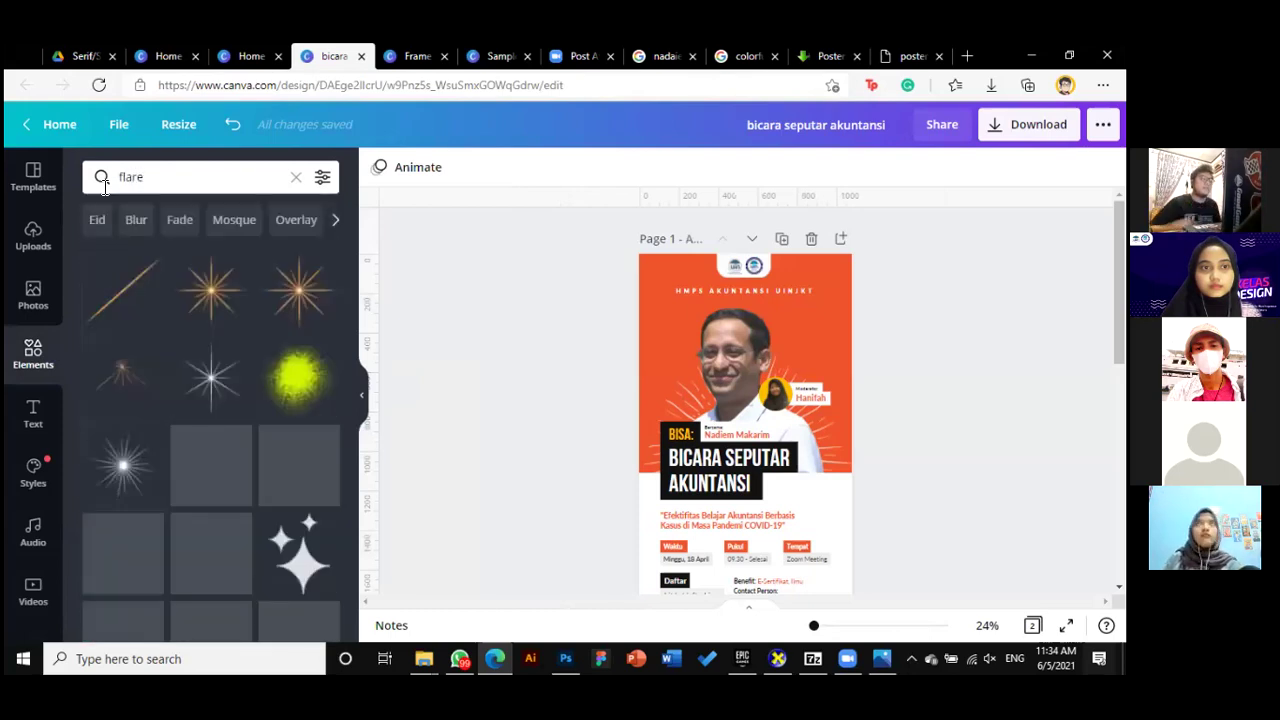
{"action": "scroll", "coordinate": [332, 364], "scroll_direction": "down", "scroll_amount": 3}
{"action": "scroll", "coordinate": [314, 370], "scroll_direction": "up", "scroll_amount": 3}
Replace the search with 'smoke', fixing the 'somke' typo, and browse the smoke graphics
{"action": "left_click", "coordinate": [163, 176]}
{"action": "left_click_drag", "start_coordinate": [163, 176], "coordinate": [102, 177]}
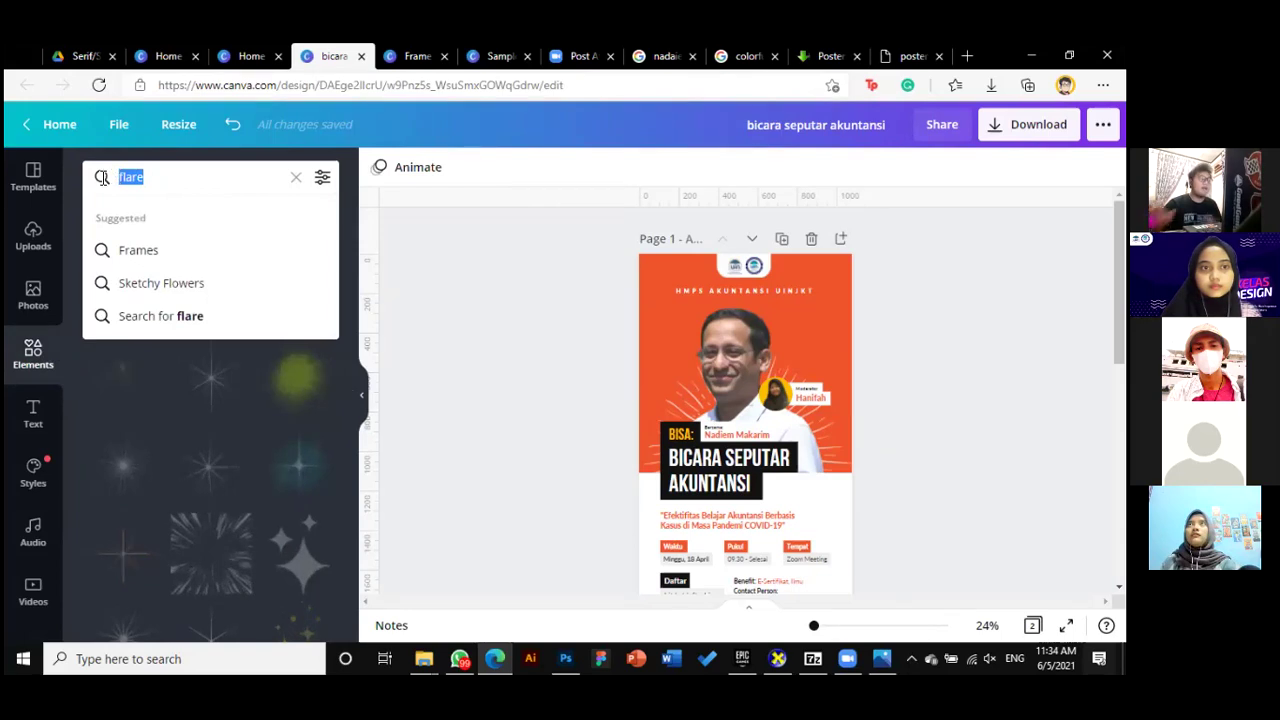
{"action": "type", "text": "somke"}
{"action": "key", "text": "Return"}
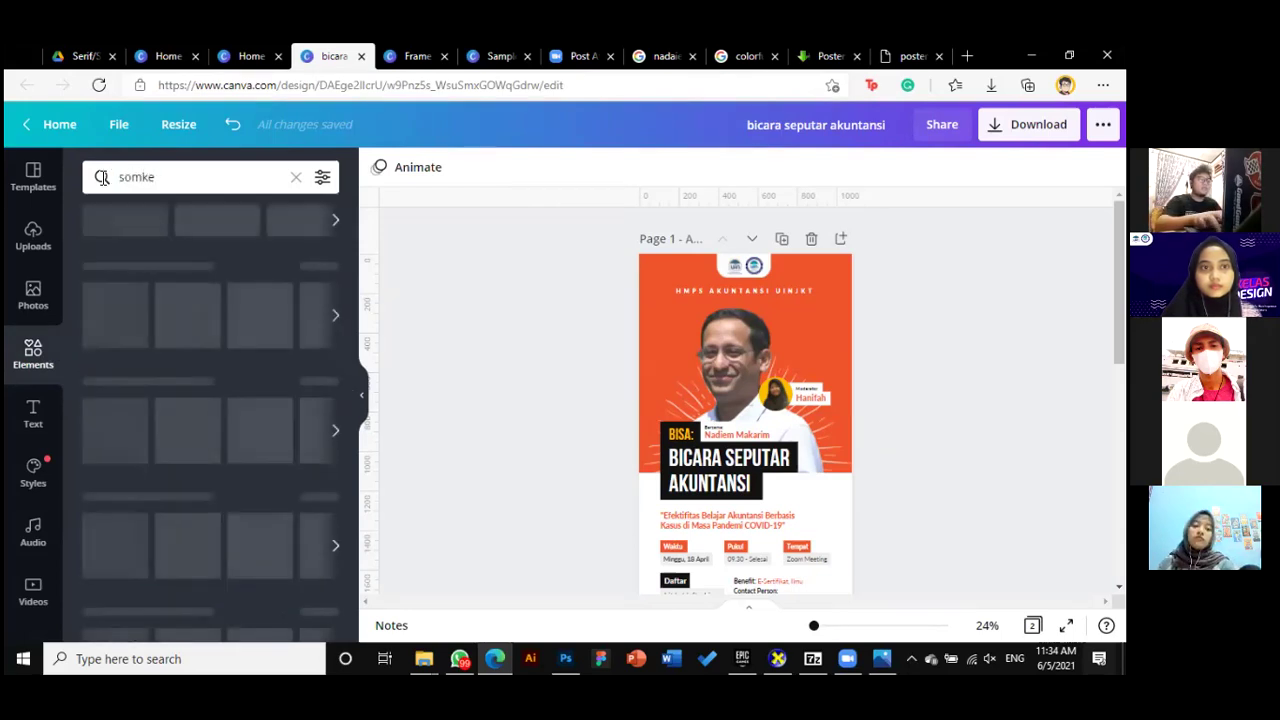
{"action": "key", "text": "BackSpace"}
{"action": "key", "text": "BackSpace"}
{"action": "key", "text": "BackSpace"}
{"action": "key", "text": "BackSpace"}
{"action": "key", "text": "BackSpace"}
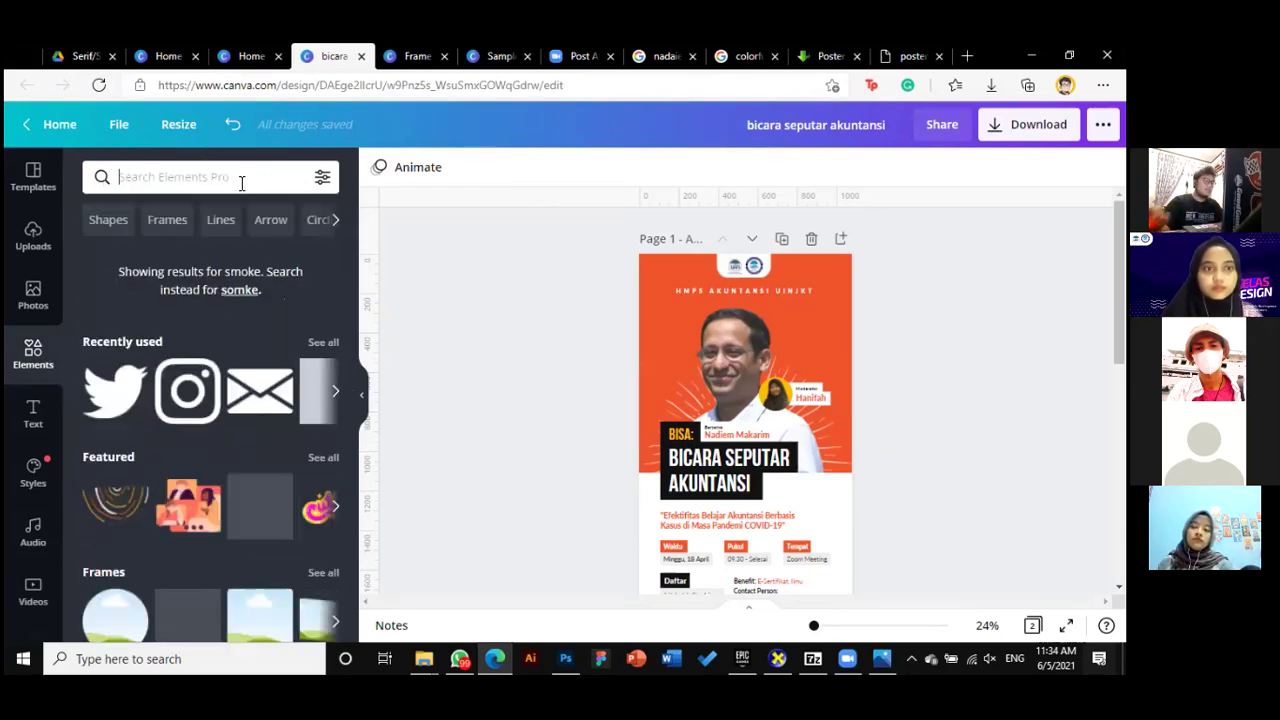
{"action": "type", "text": "smoke"}
{"action": "key", "text": "Return"}
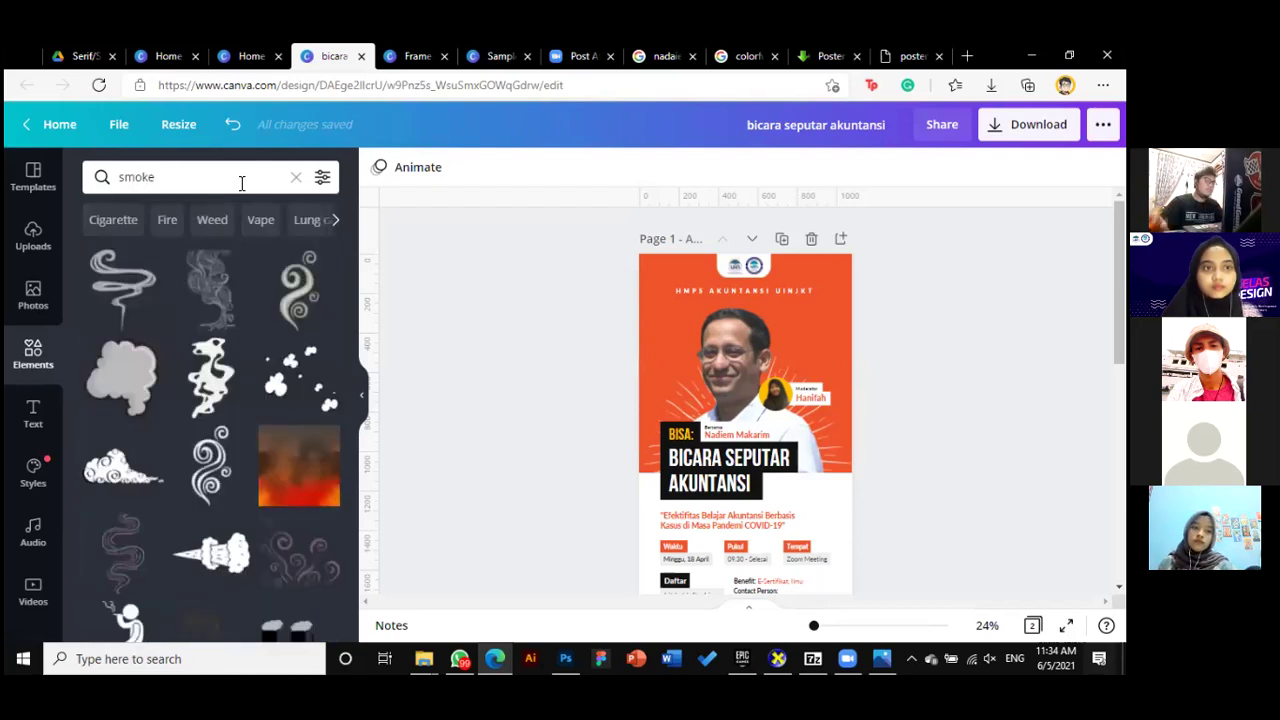
{"action": "scroll", "coordinate": [233, 432], "scroll_direction": "down", "scroll_amount": 2}
{"action": "scroll", "coordinate": [225, 330], "scroll_direction": "down", "scroll_amount": 5}
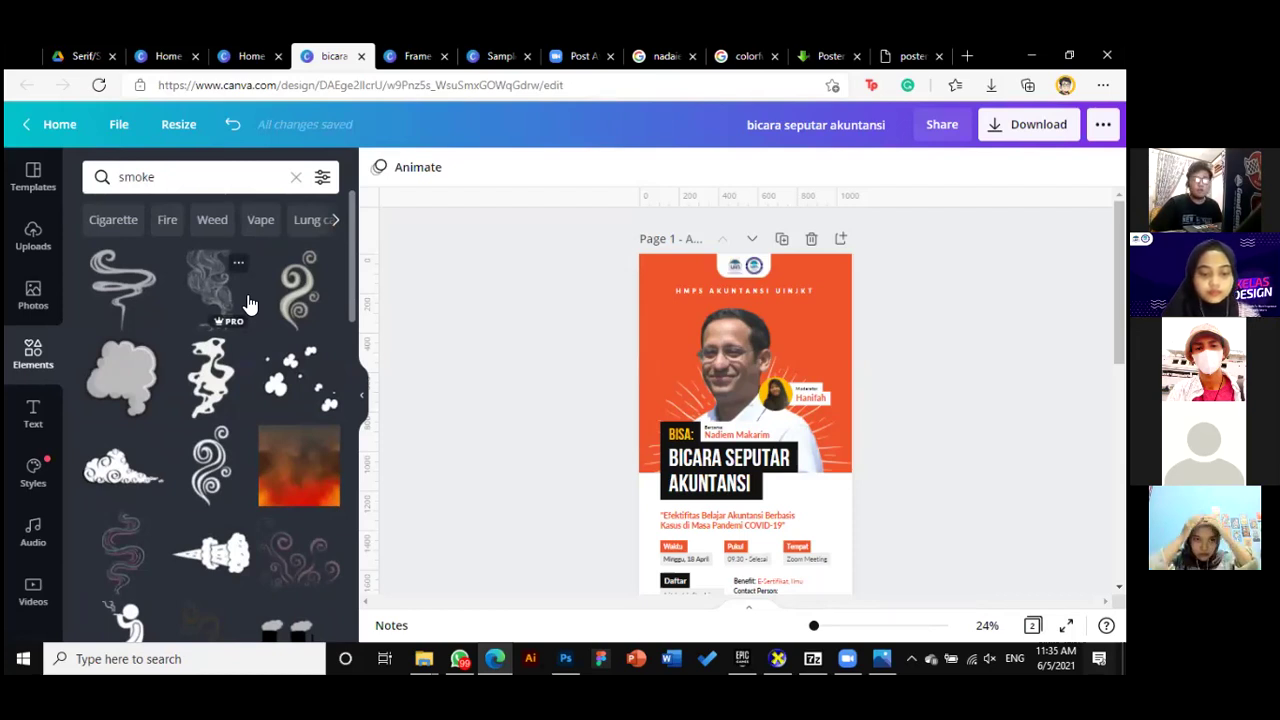
Place a smoke graphic over the poster's upper half, then switch to the sample poster flyers tab
{"action": "left_click_drag", "start_coordinate": [262, 292], "coordinate": [830, 432]}
{"action": "scroll", "coordinate": [900, 480], "scroll_direction": "down", "scroll_amount": 1}
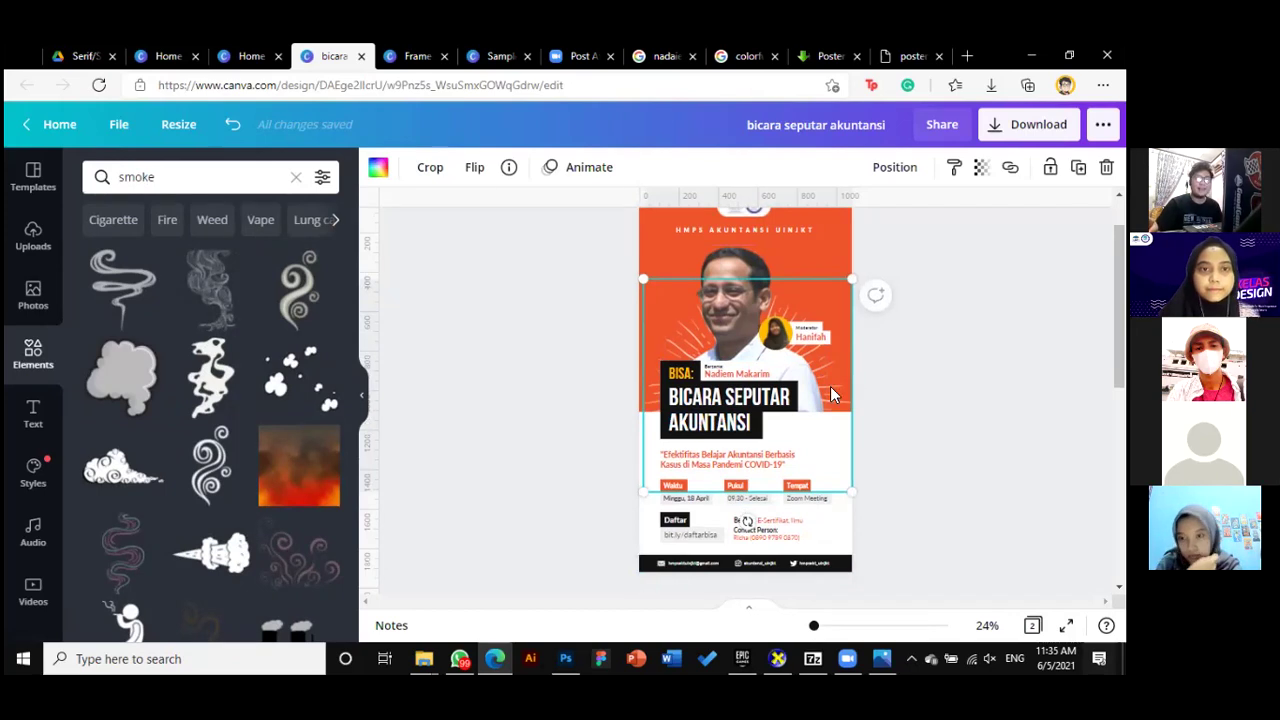
{"action": "left_click", "coordinate": [937, 394]}
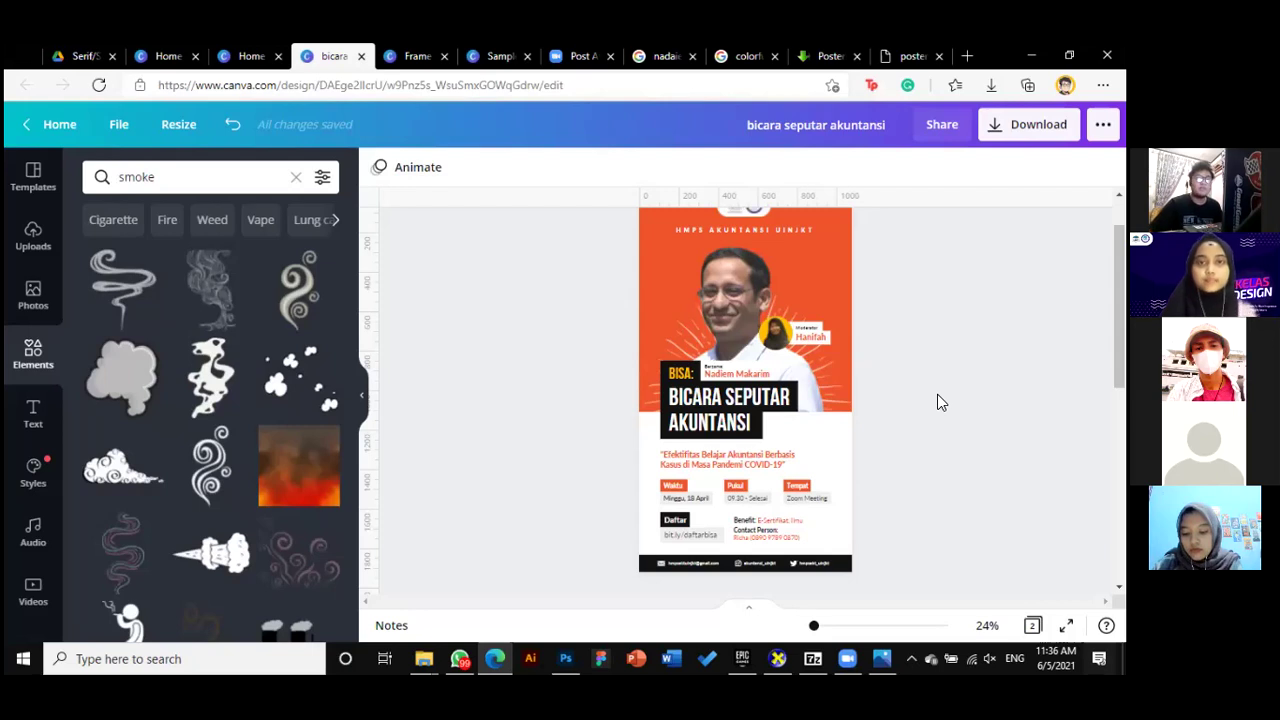
{"action": "scroll", "coordinate": [946, 417], "scroll_direction": "up", "scroll_amount": 1}
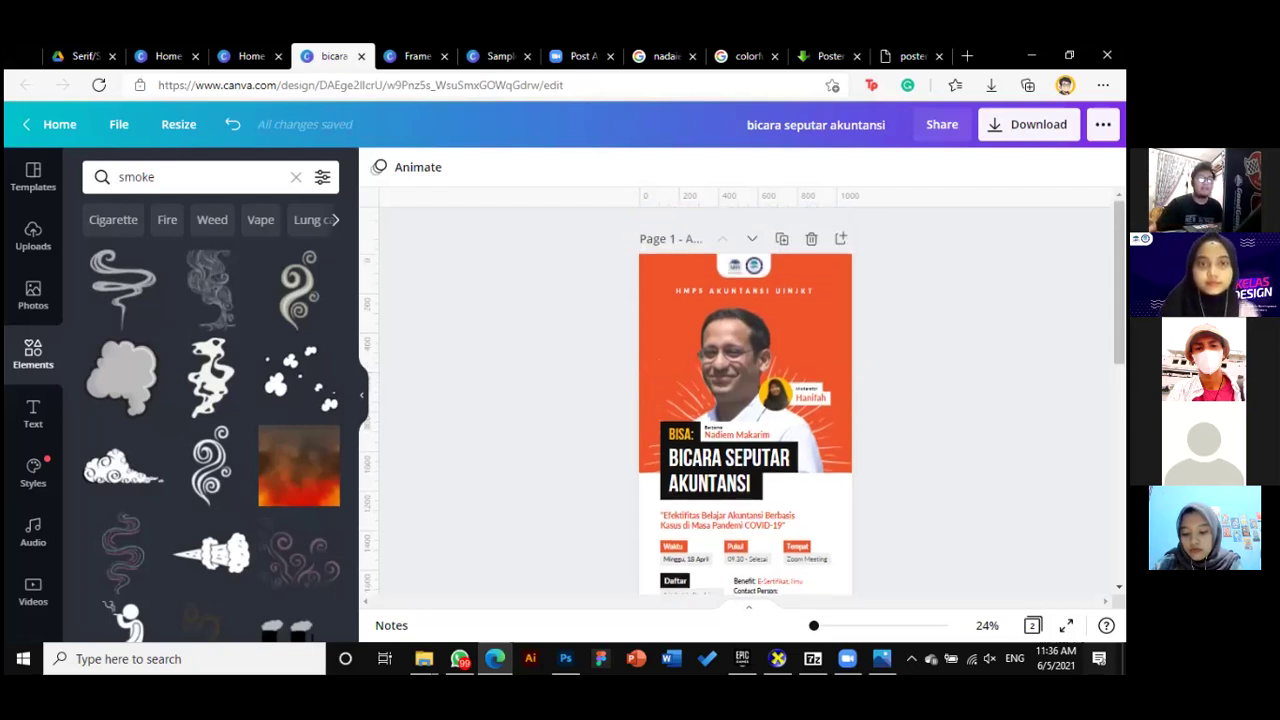
{"action": "scroll", "coordinate": [743, 401], "scroll_direction": "down", "scroll_amount": 1}
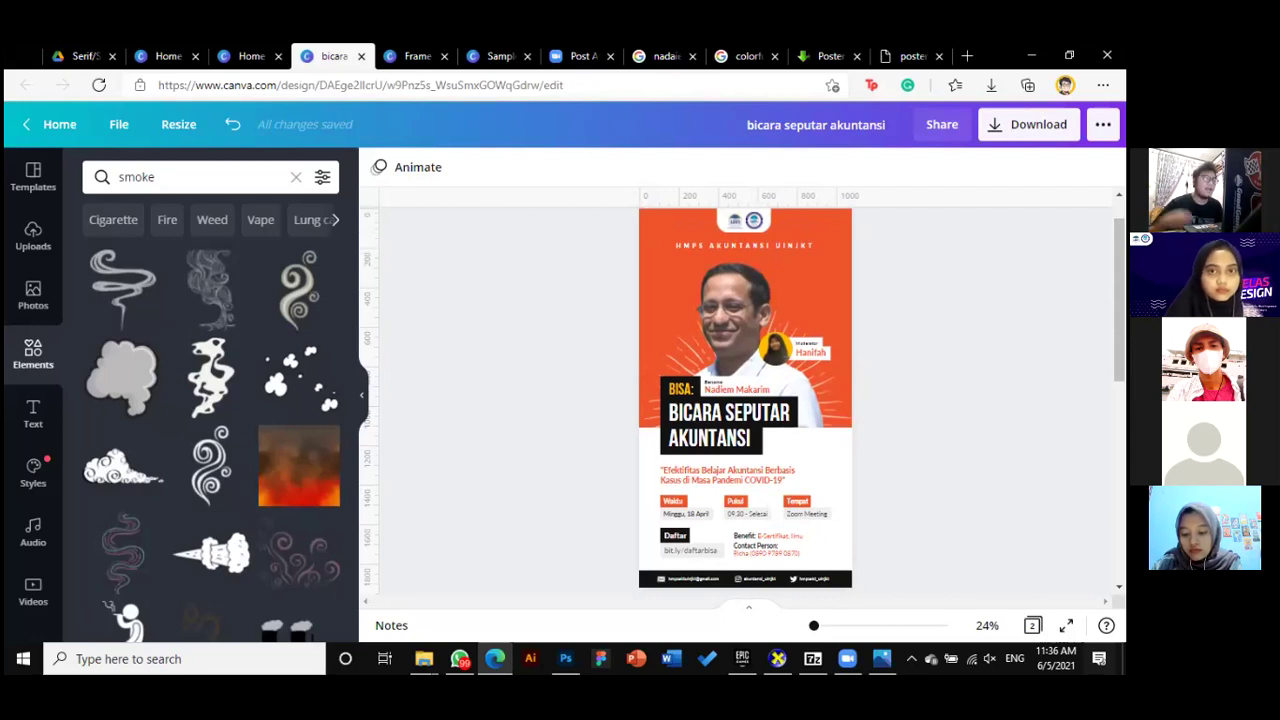
{"action": "left_click", "coordinate": [915, 56]}
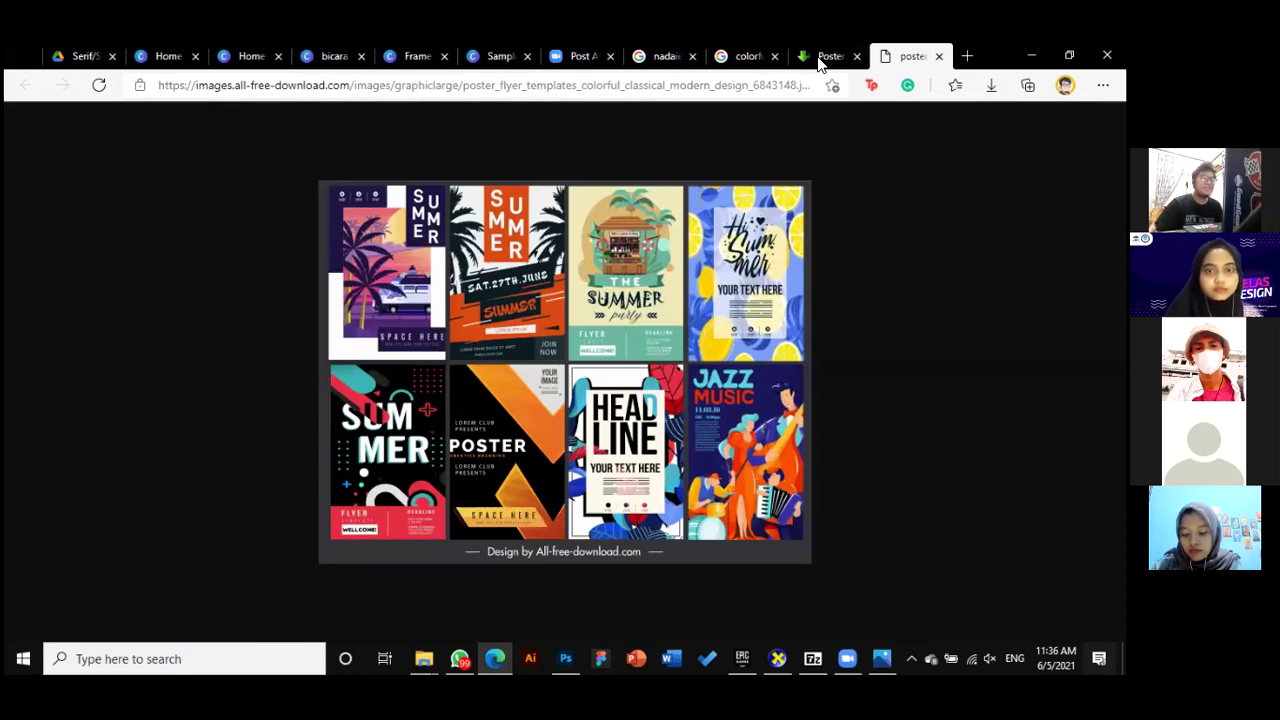
Go to freepik.com in the same browser tab
{"action": "left_click", "coordinate": [658, 85]}
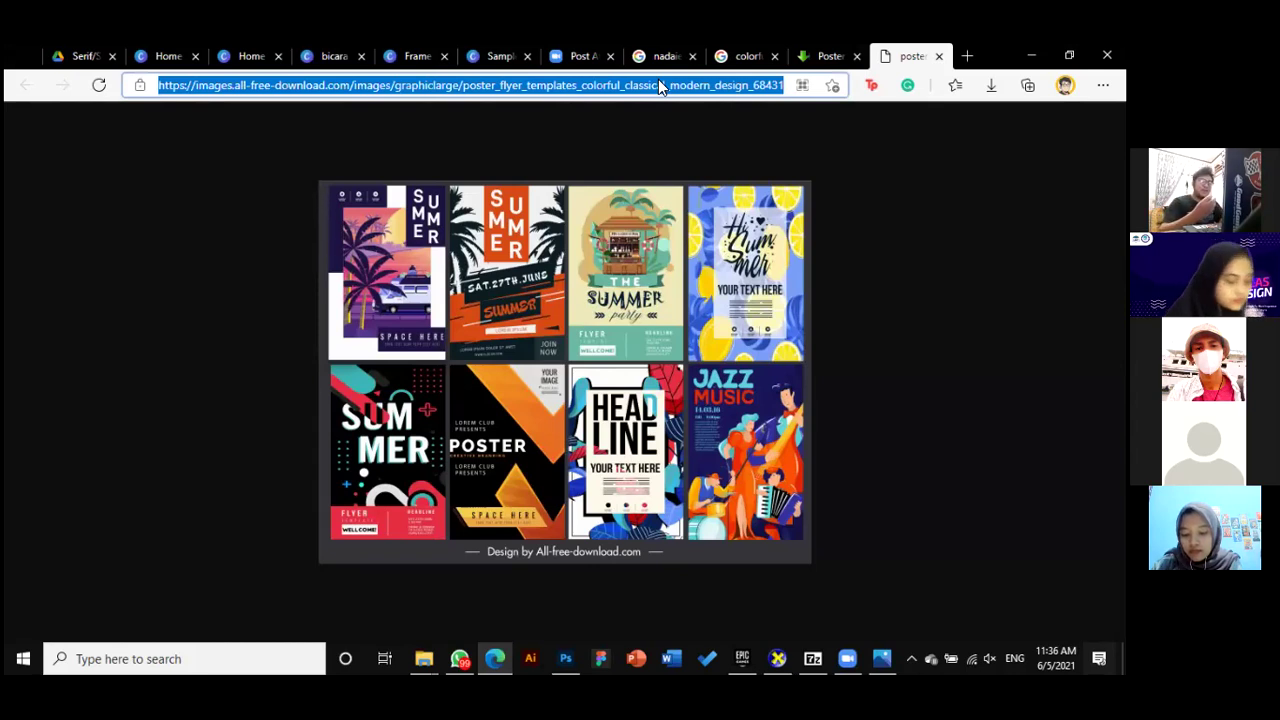
{"action": "type", "text": "freepik.com"}
{"action": "key", "text": "Return"}
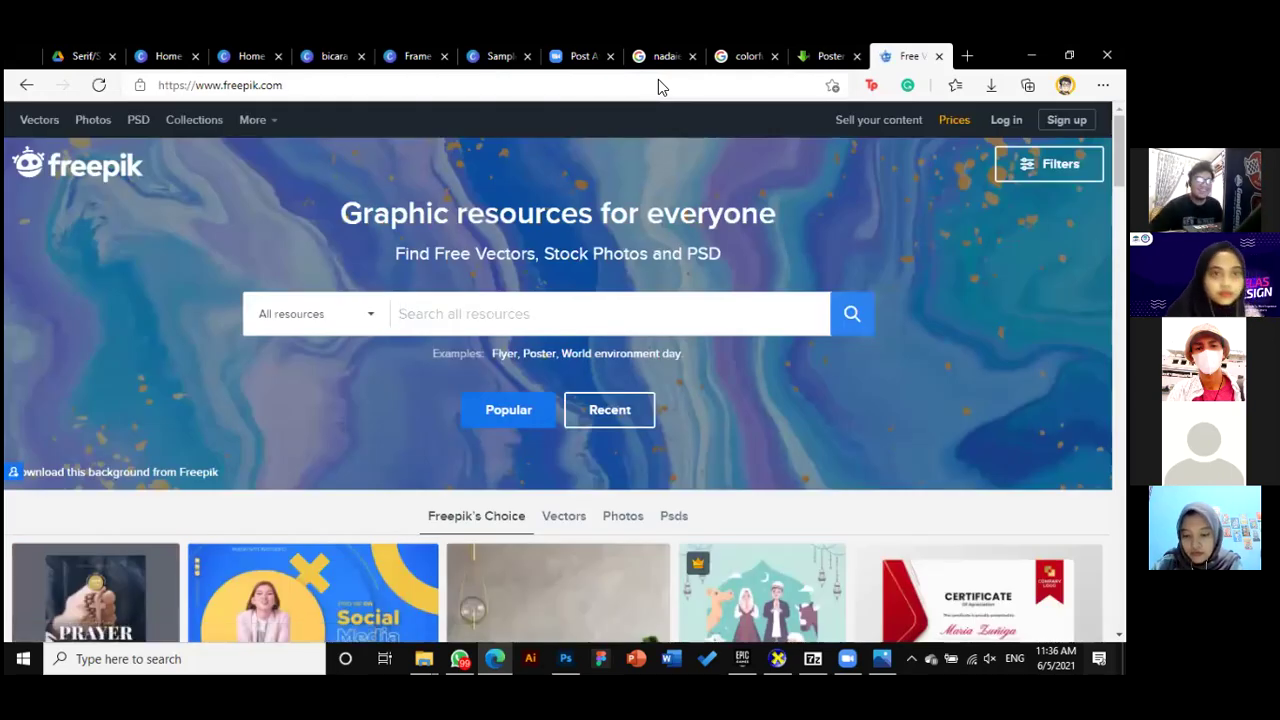
Search Freepik for 'bbq poster' and browse the 1,130 barbecue poster results
{"action": "scroll", "coordinate": [615, 314], "scroll_direction": "down", "scroll_amount": 2}
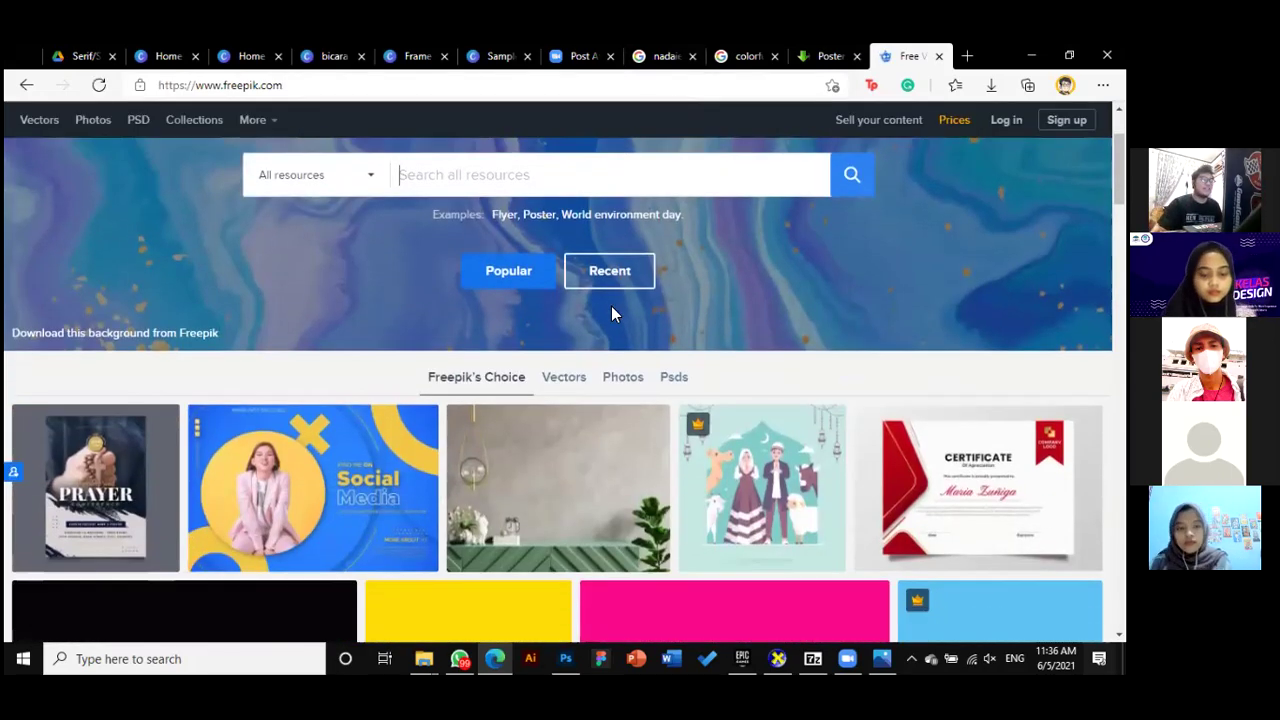
{"action": "scroll", "coordinate": [615, 304], "scroll_direction": "up", "scroll_amount": 2}
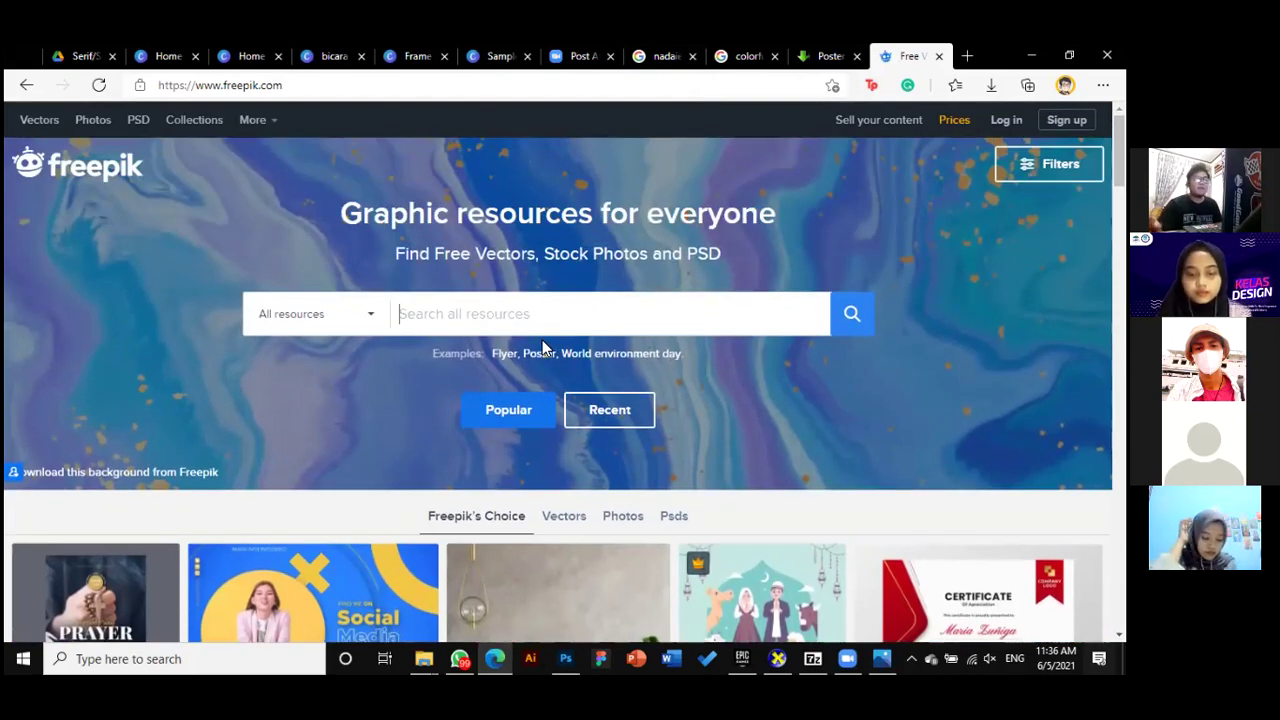
{"action": "type", "text": "bbq p"}
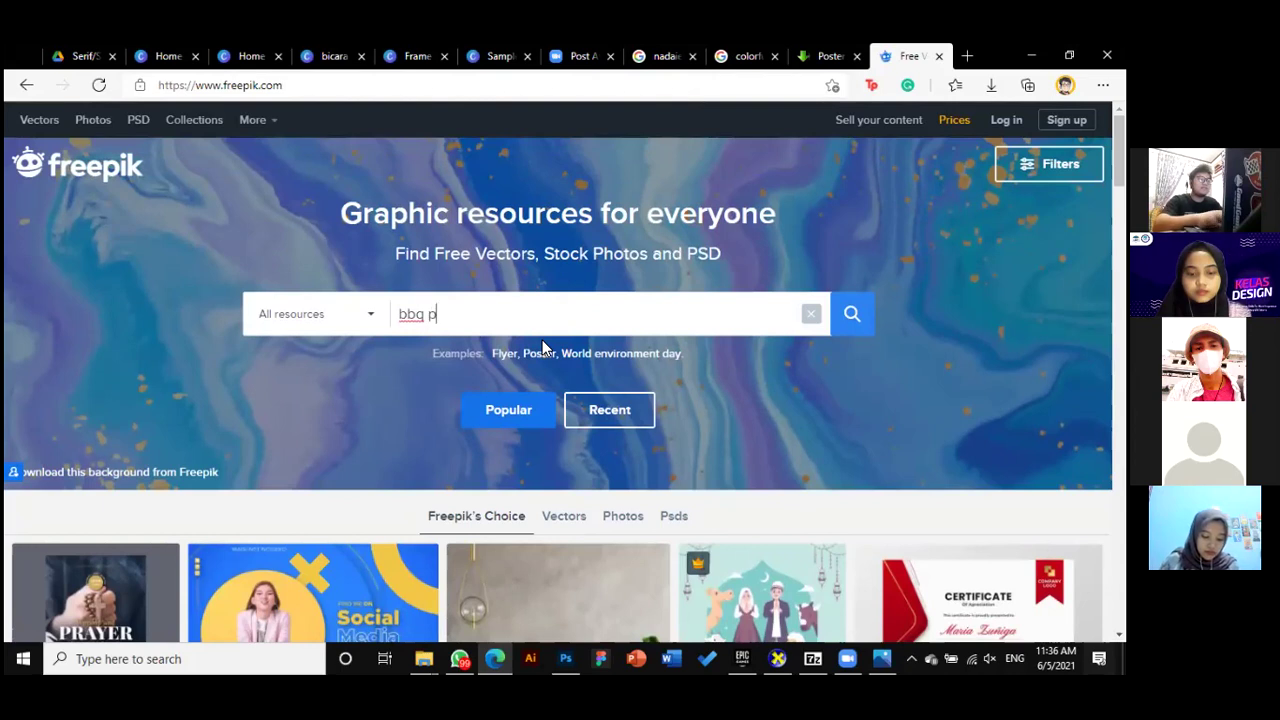
{"action": "type", "text": "oster"}
{"action": "key", "text": "Return"}
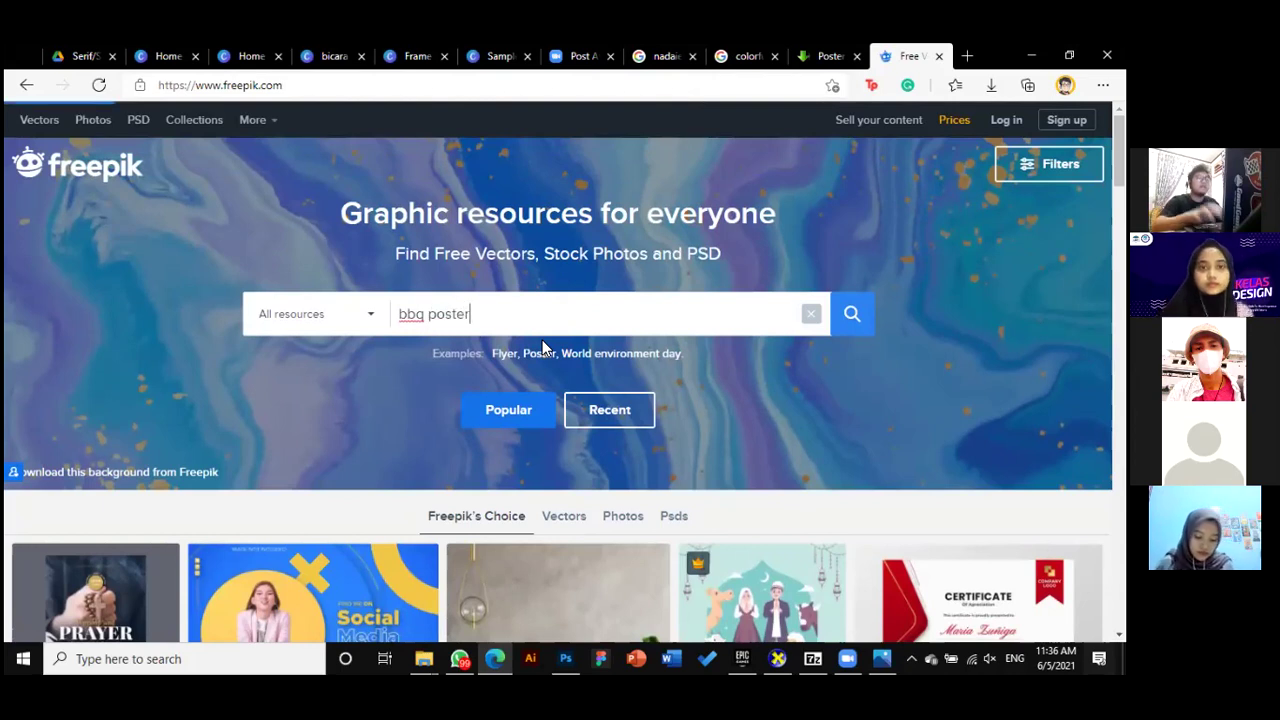
{"action": "scroll", "coordinate": [562, 353], "scroll_direction": "down", "scroll_amount": 2}
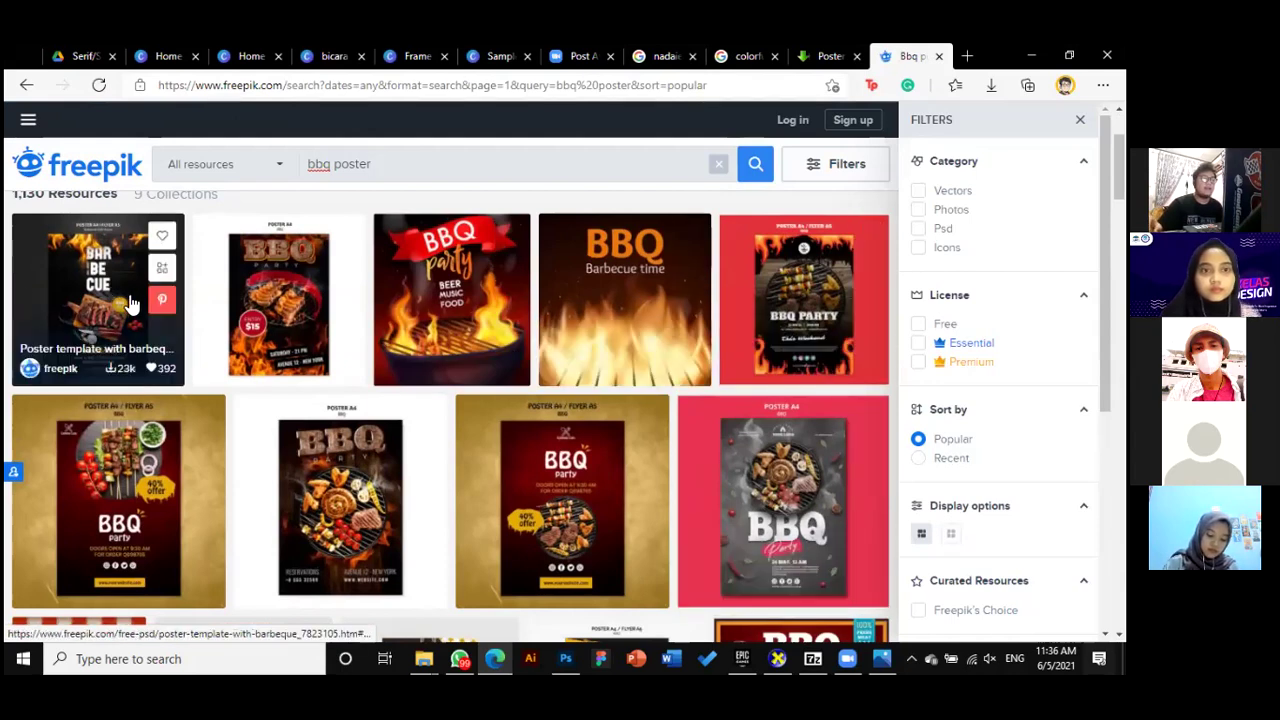
{"action": "scroll", "coordinate": [434, 409], "scroll_direction": "down", "scroll_amount": 2}
{"action": "scroll", "coordinate": [650, 405], "scroll_direction": "up", "scroll_amount": 1}
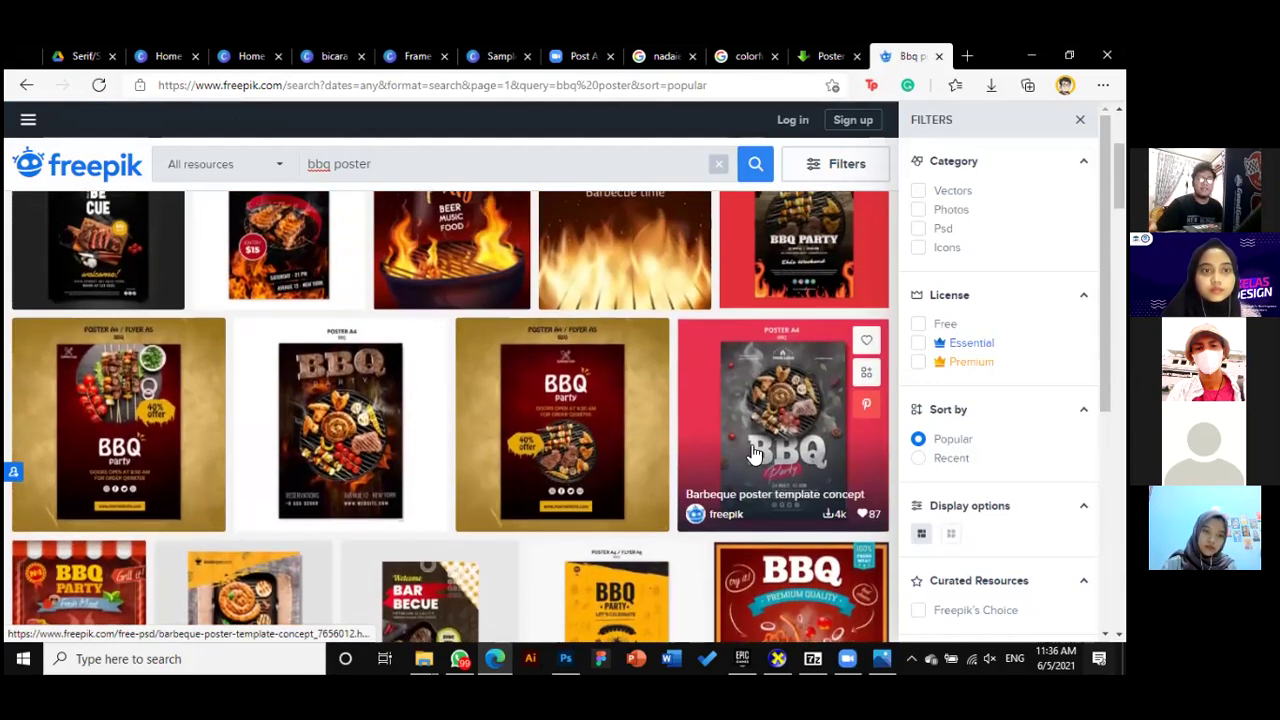
{"action": "scroll", "coordinate": [760, 420], "scroll_direction": "up", "scroll_amount": 1}
{"action": "scroll", "coordinate": [812, 490], "scroll_direction": "down", "scroll_amount": 1}
{"action": "scroll", "coordinate": [812, 490], "scroll_direction": "down", "scroll_amount": 1}
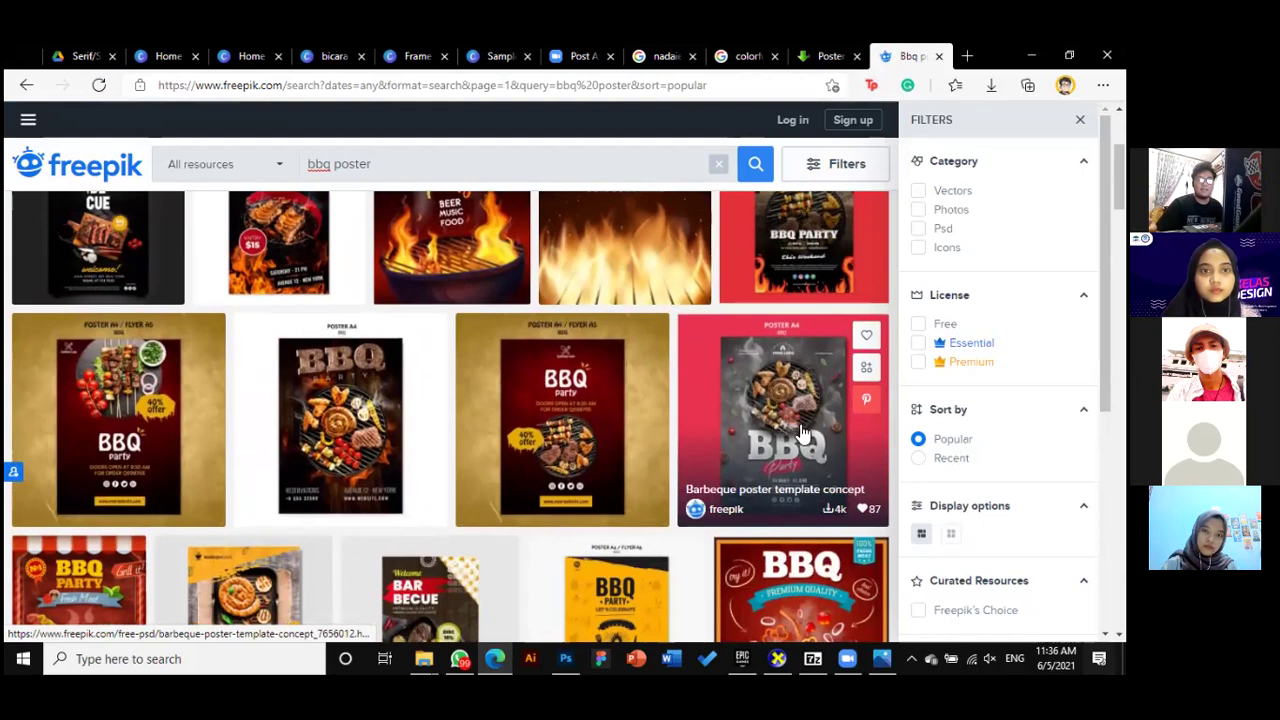
{"action": "scroll", "coordinate": [590, 434], "scroll_direction": "down", "scroll_amount": 1}
{"action": "scroll", "coordinate": [410, 410], "scroll_direction": "down", "scroll_amount": 7}
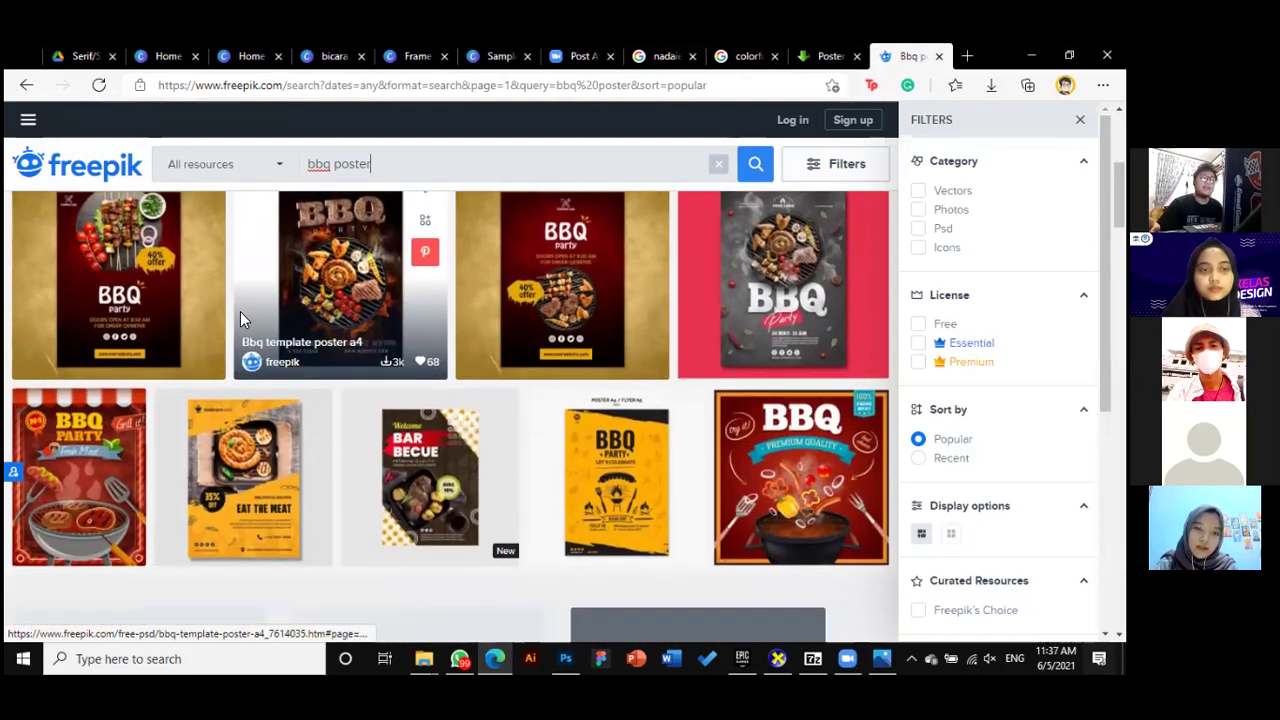
{"action": "scroll", "coordinate": [660, 480], "scroll_direction": "up", "scroll_amount": 1}
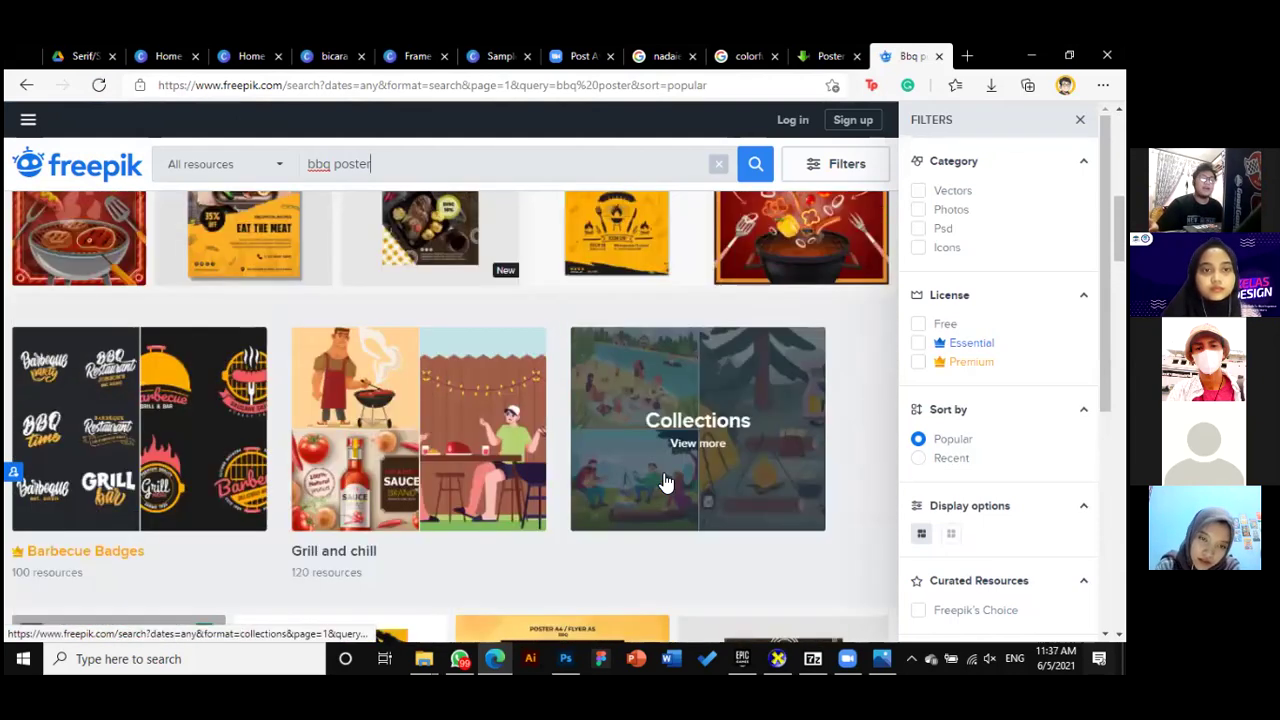
{"action": "scroll", "coordinate": [643, 449], "scroll_direction": "down", "scroll_amount": 4}
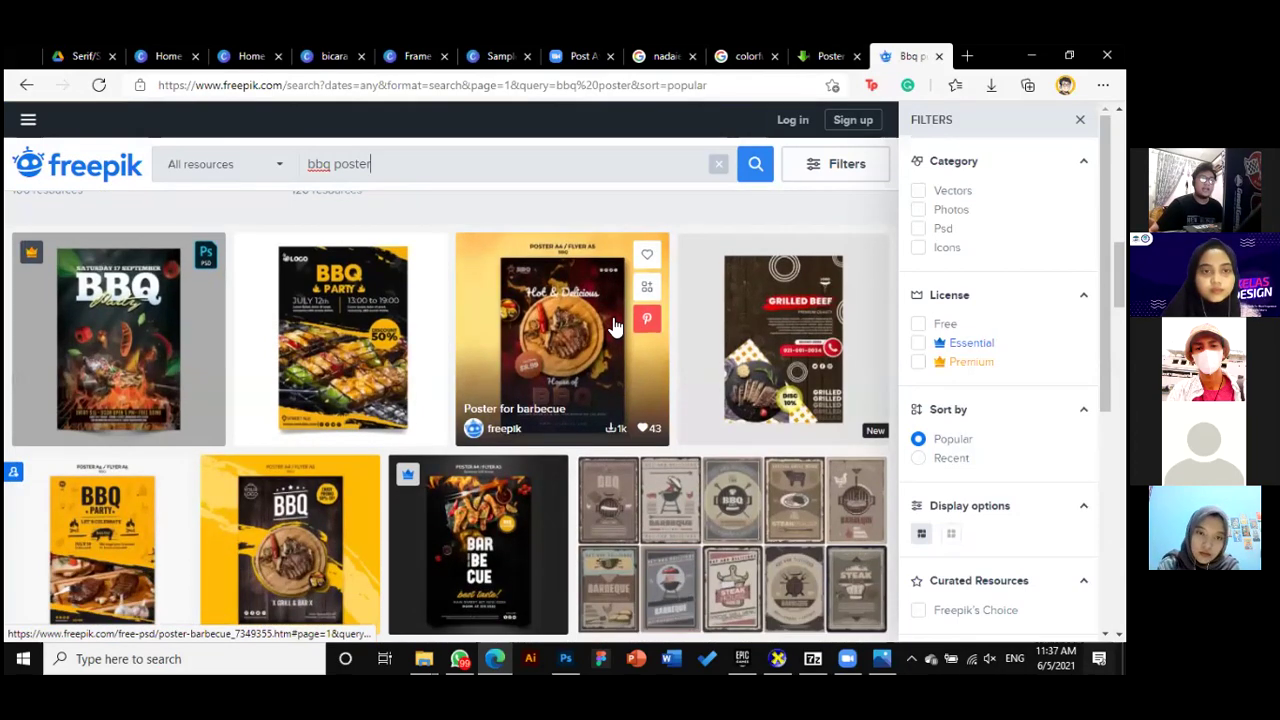
{"action": "scroll", "coordinate": [440, 370], "scroll_direction": "down", "scroll_amount": 3}
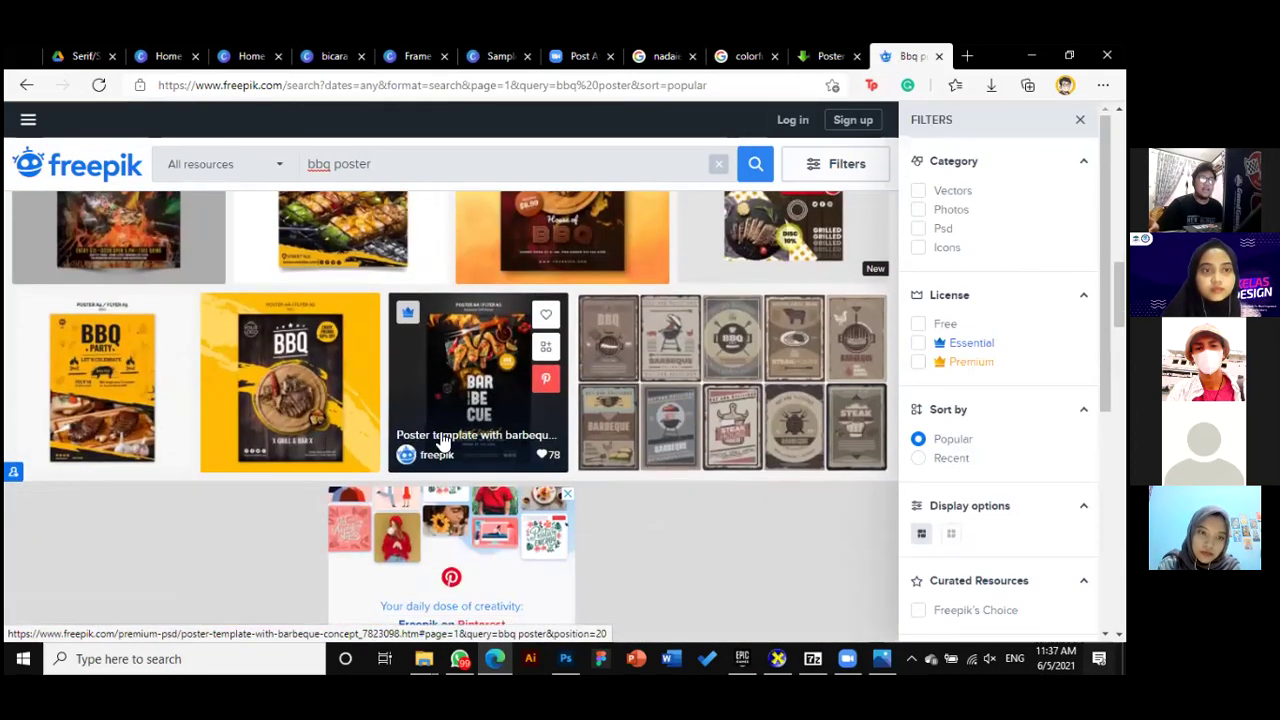
{"action": "scroll", "coordinate": [558, 470], "scroll_direction": "up", "scroll_amount": 1}
{"action": "scroll", "coordinate": [558, 470], "scroll_direction": "up", "scroll_amount": 3}
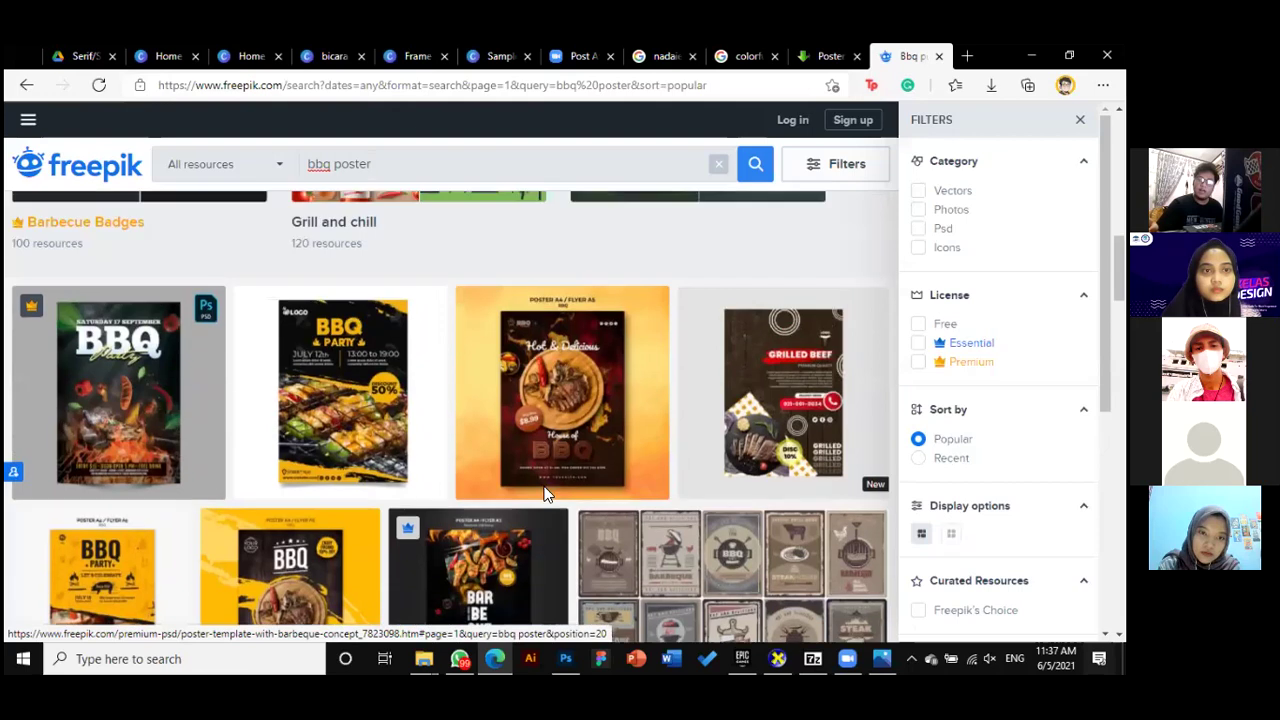
{"action": "scroll", "coordinate": [537, 490], "scroll_direction": "up", "scroll_amount": 10}
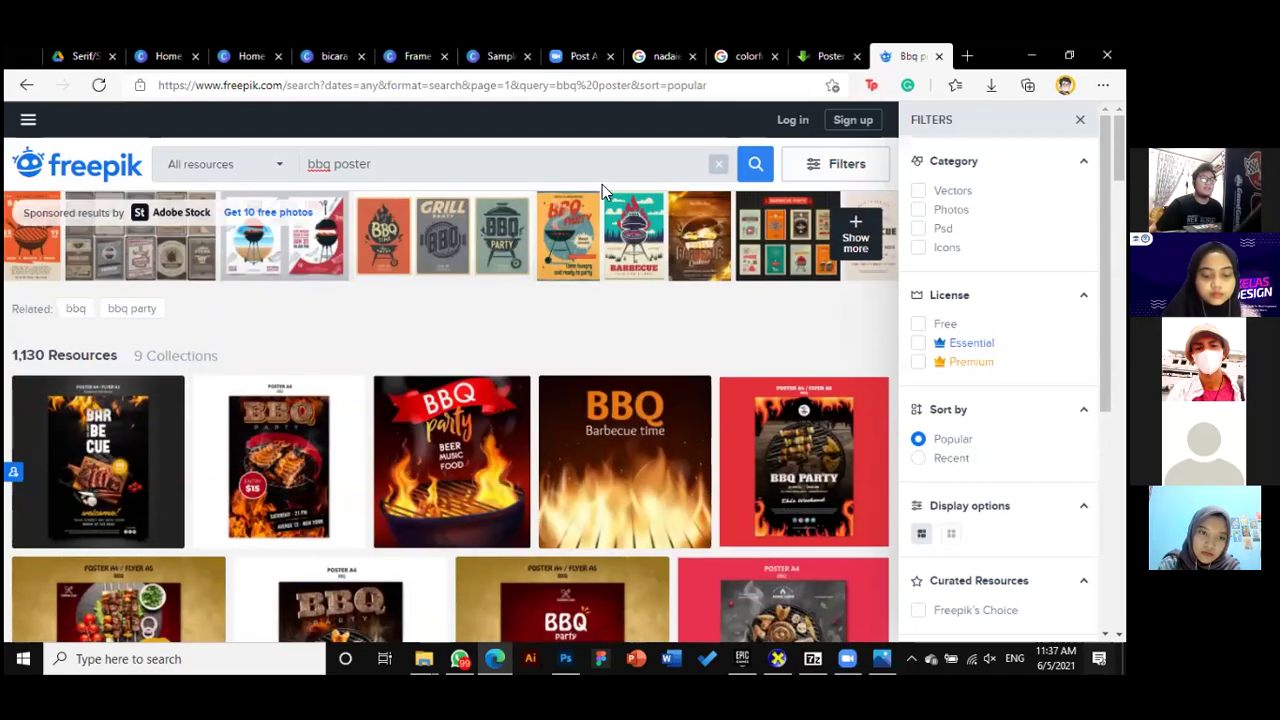
Search Freepik for 'Summer poster' and open the gradient summer party vertical poster template details
{"action": "key", "text": "ctrl+a"}
{"action": "key", "text": "BackSpace"}
{"action": "type", "text": "Su"}
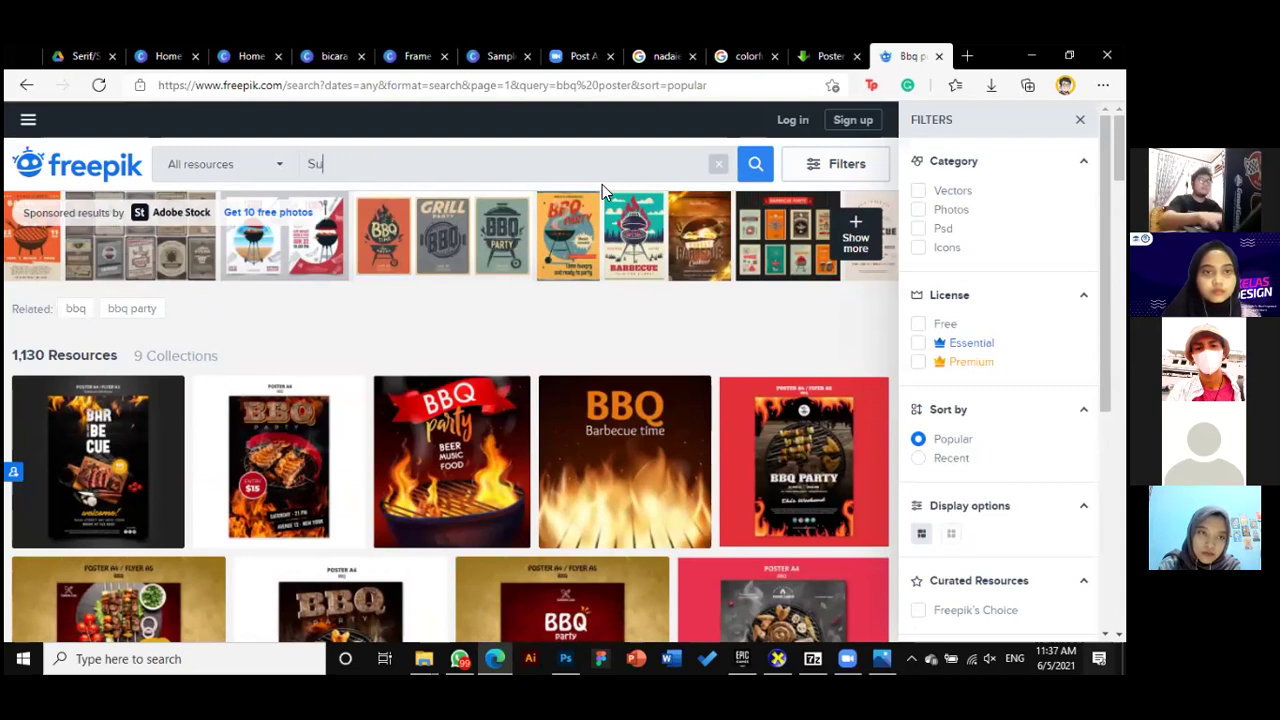
{"action": "type", "text": "mmer poster"}
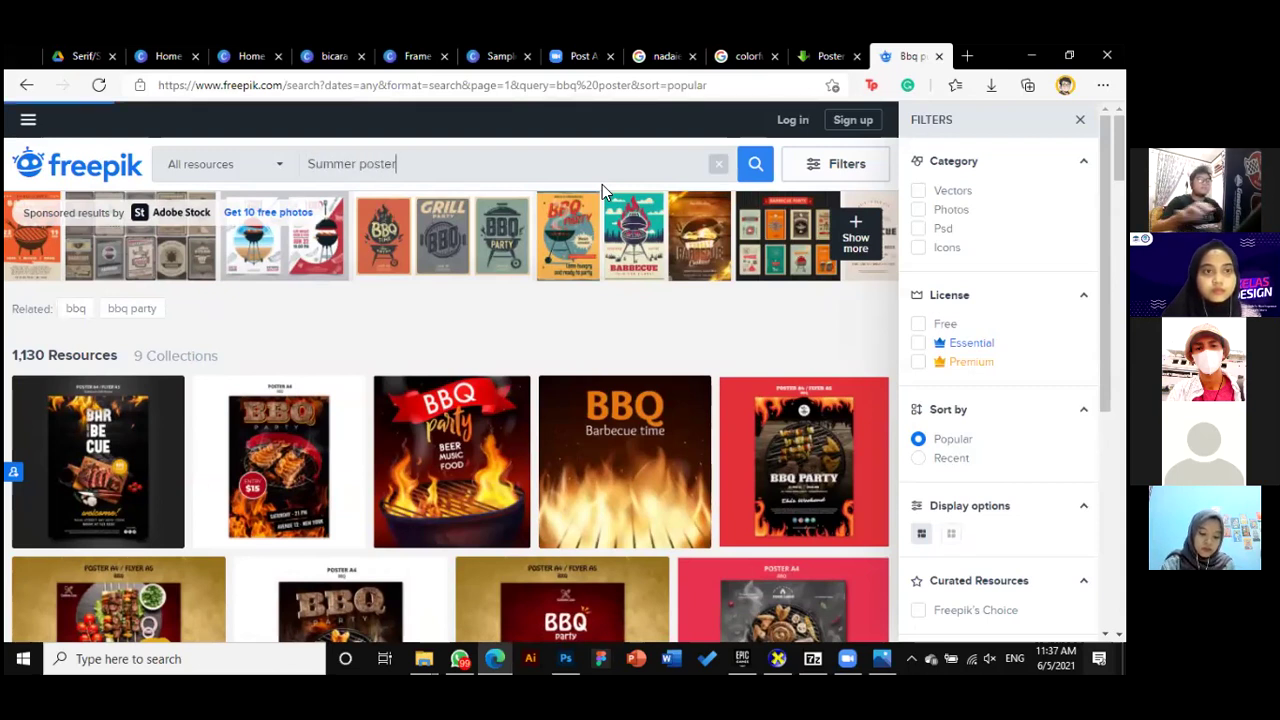
{"action": "key", "text": "Return"}
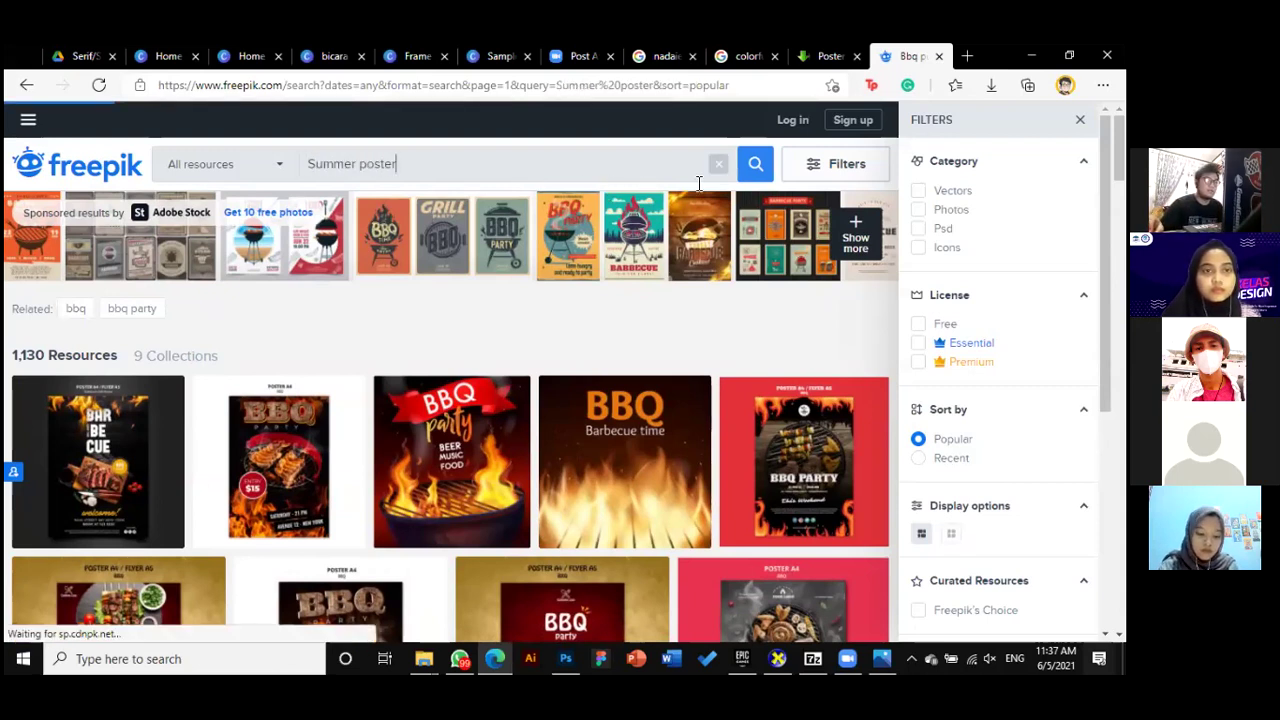
{"action": "scroll", "coordinate": [699, 345], "scroll_direction": "down", "scroll_amount": 3}
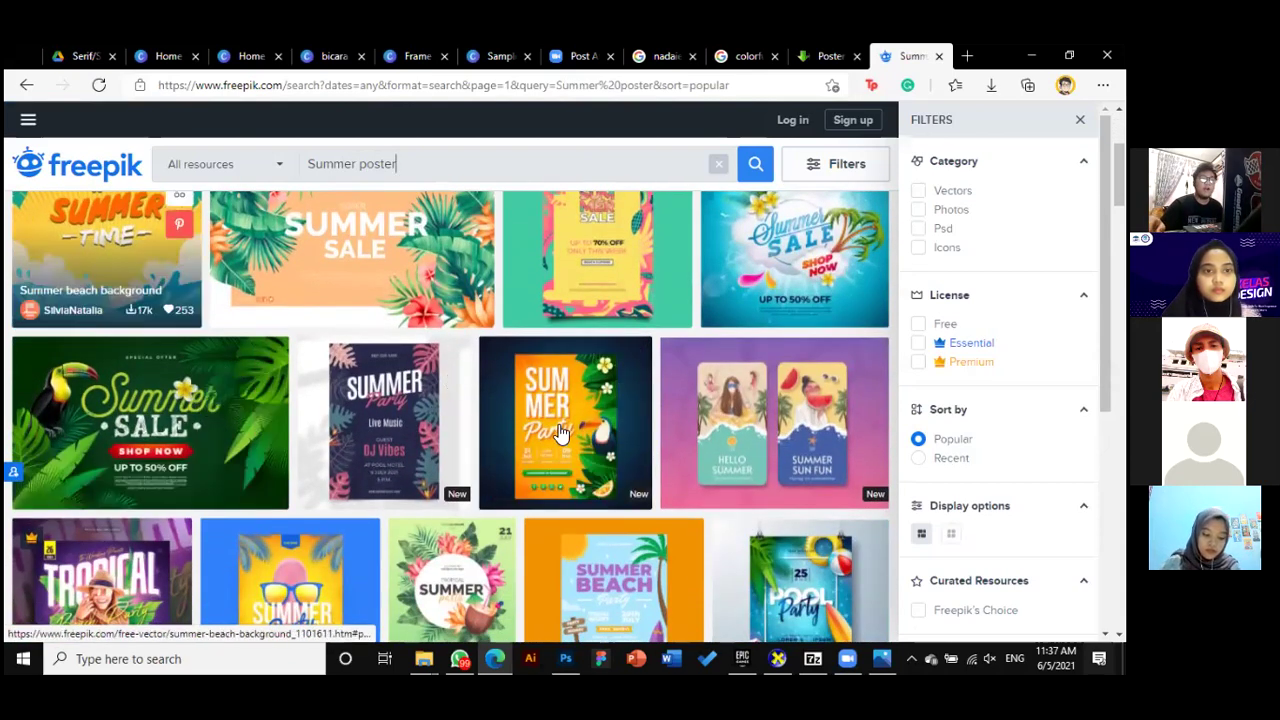
{"action": "scroll", "coordinate": [489, 429], "scroll_direction": "down", "scroll_amount": 1}
{"action": "scroll", "coordinate": [489, 429], "scroll_direction": "down", "scroll_amount": 3}
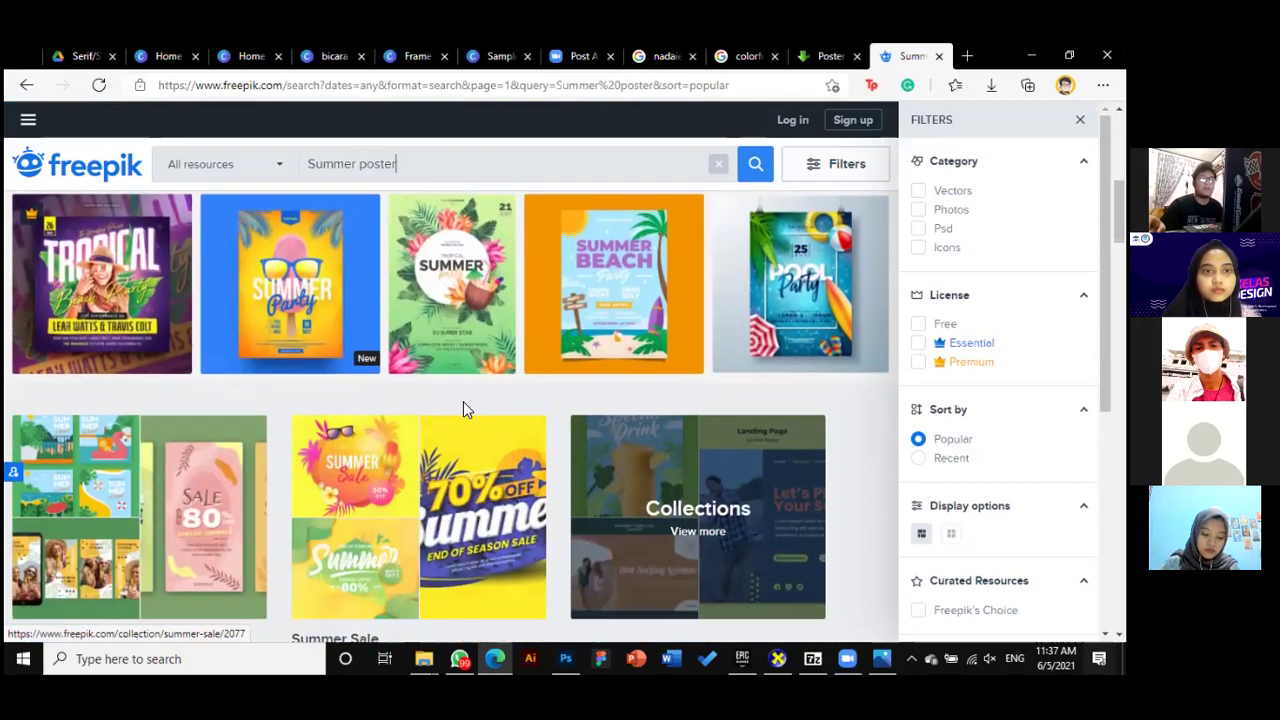
{"action": "scroll", "coordinate": [583, 533], "scroll_direction": "up", "scroll_amount": 3}
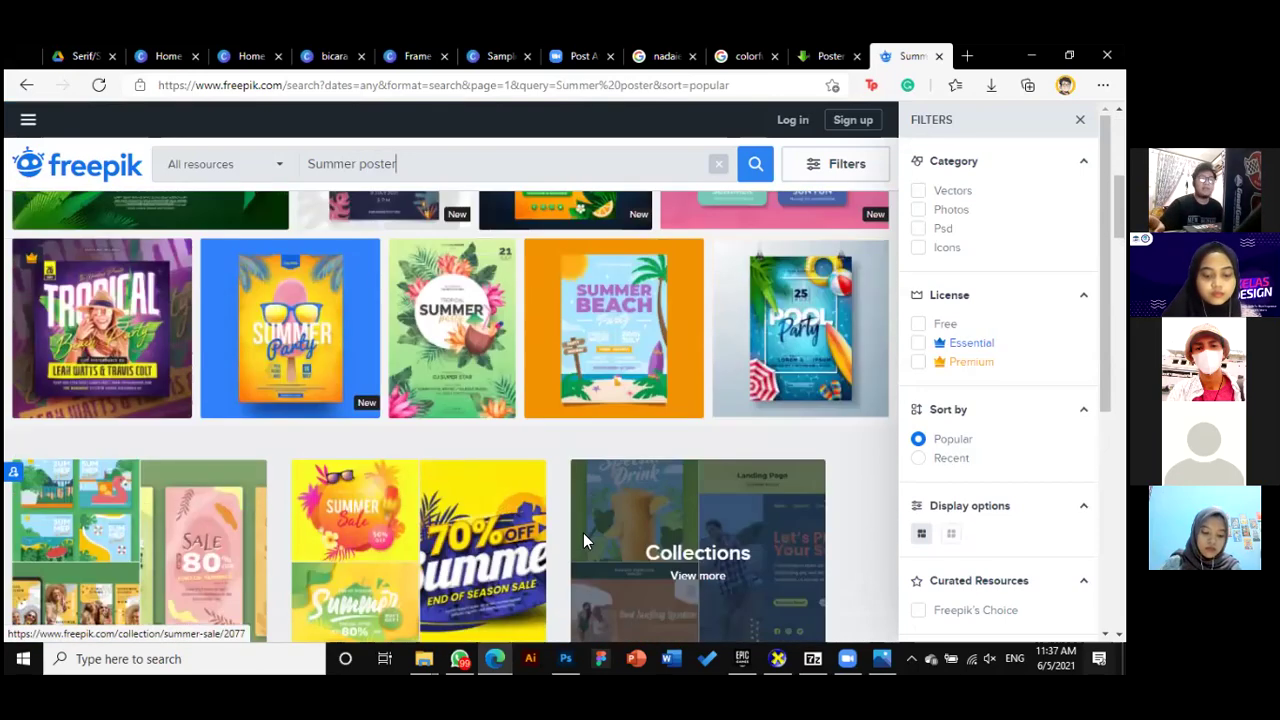
{"action": "scroll", "coordinate": [585, 541], "scroll_direction": "down", "scroll_amount": 1}
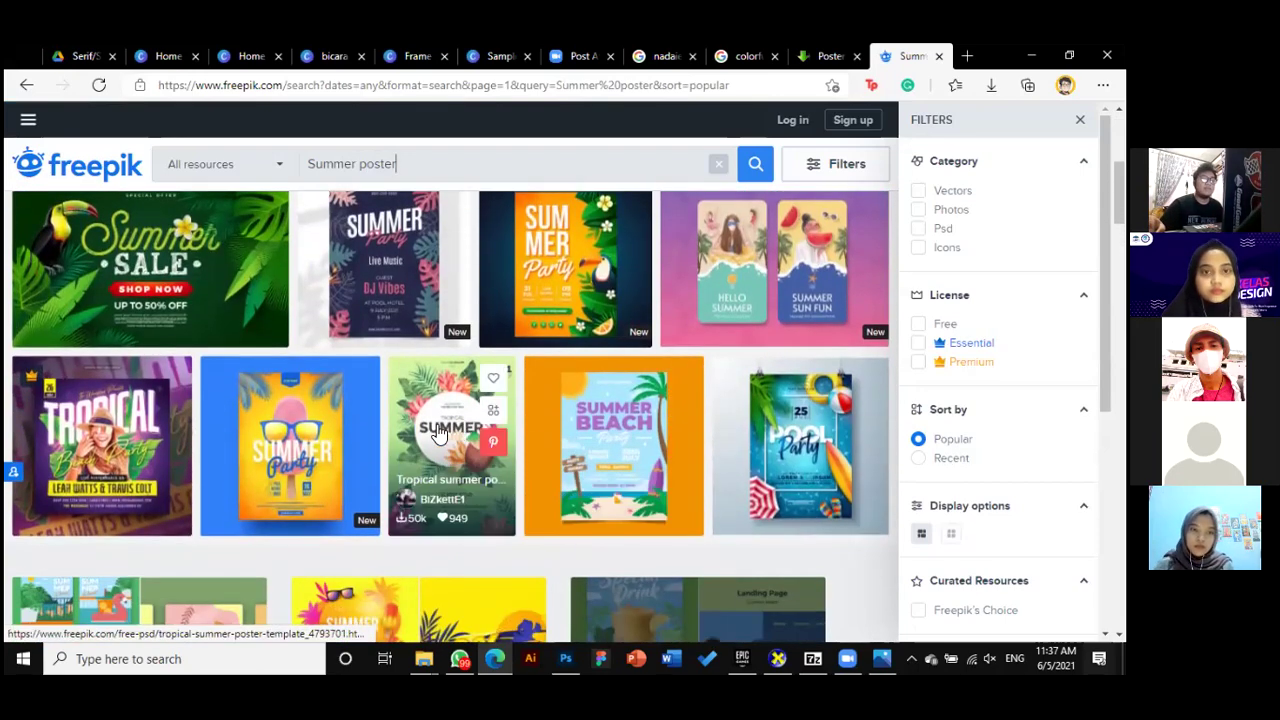
{"action": "scroll", "coordinate": [444, 455], "scroll_direction": "up", "scroll_amount": 1}
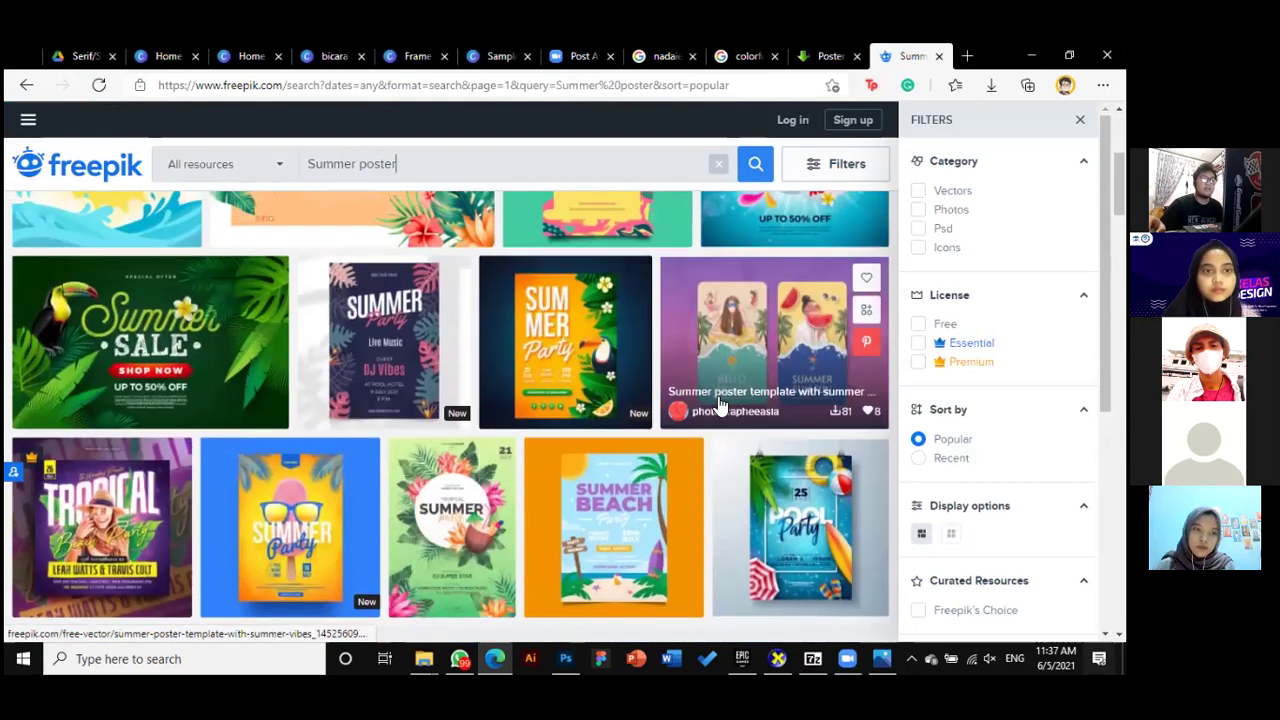
{"action": "left_click", "coordinate": [574, 342]}
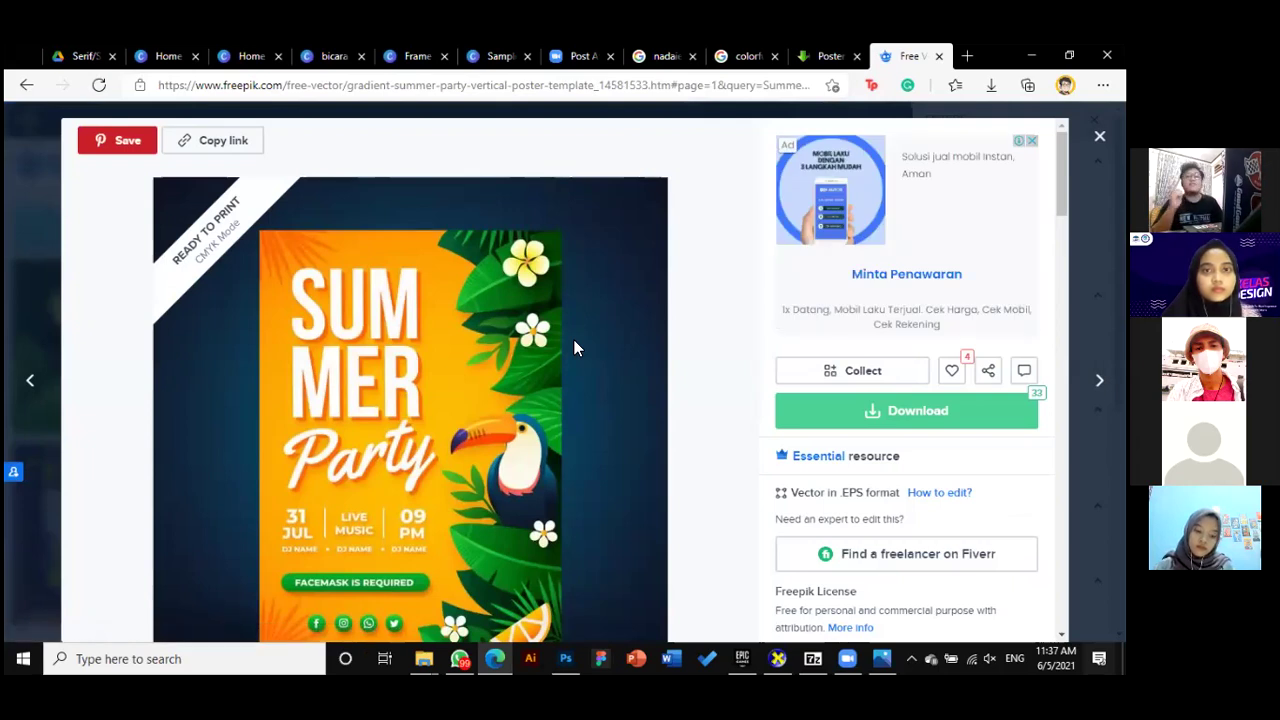
{"action": "scroll", "coordinate": [604, 439], "scroll_direction": "down", "scroll_amount": 1}
{"action": "scroll", "coordinate": [597, 431], "scroll_direction": "up", "scroll_amount": 1}
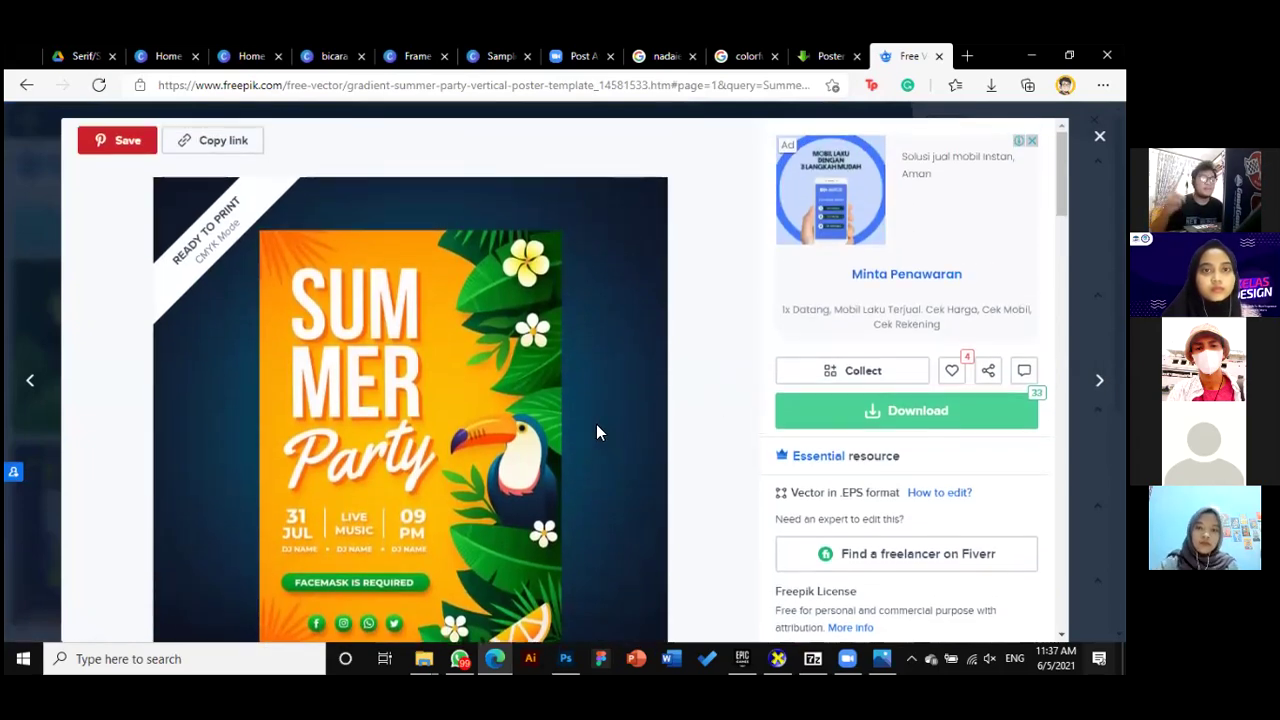
{"action": "scroll", "coordinate": [568, 496], "scroll_direction": "down", "scroll_amount": 1}
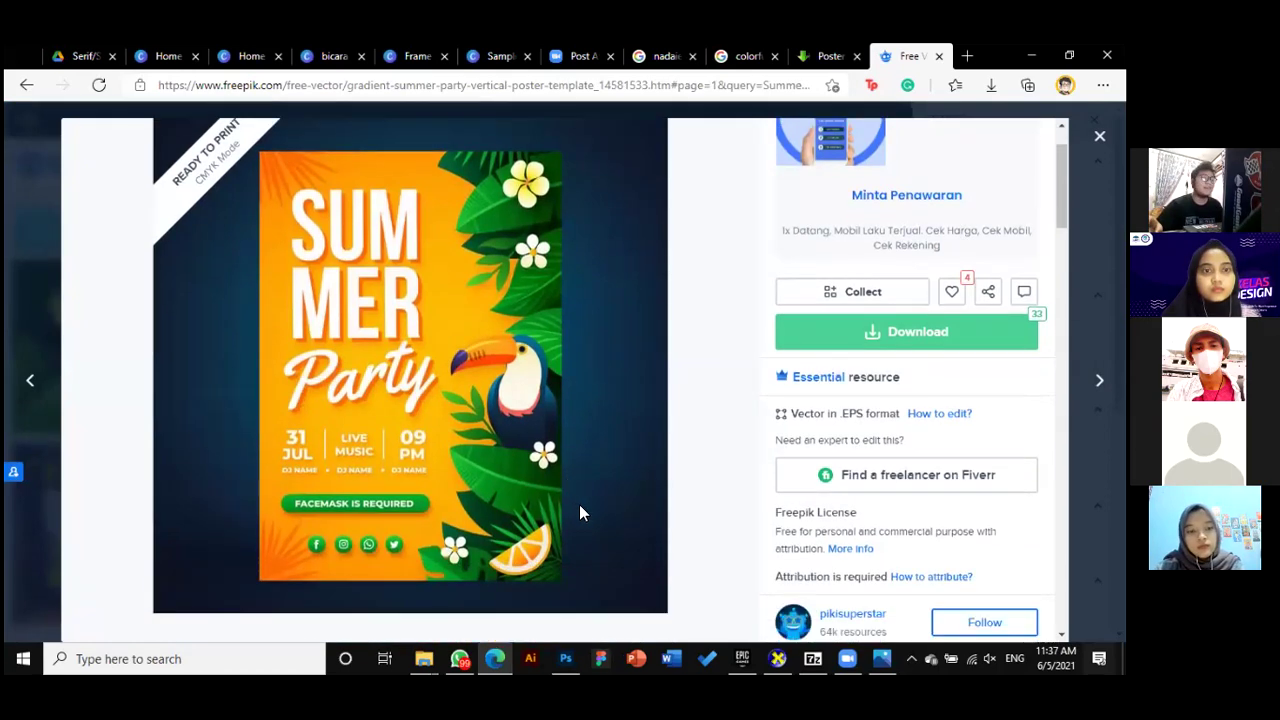
{"action": "scroll", "coordinate": [575, 502], "scroll_direction": "up", "scroll_amount": 1}
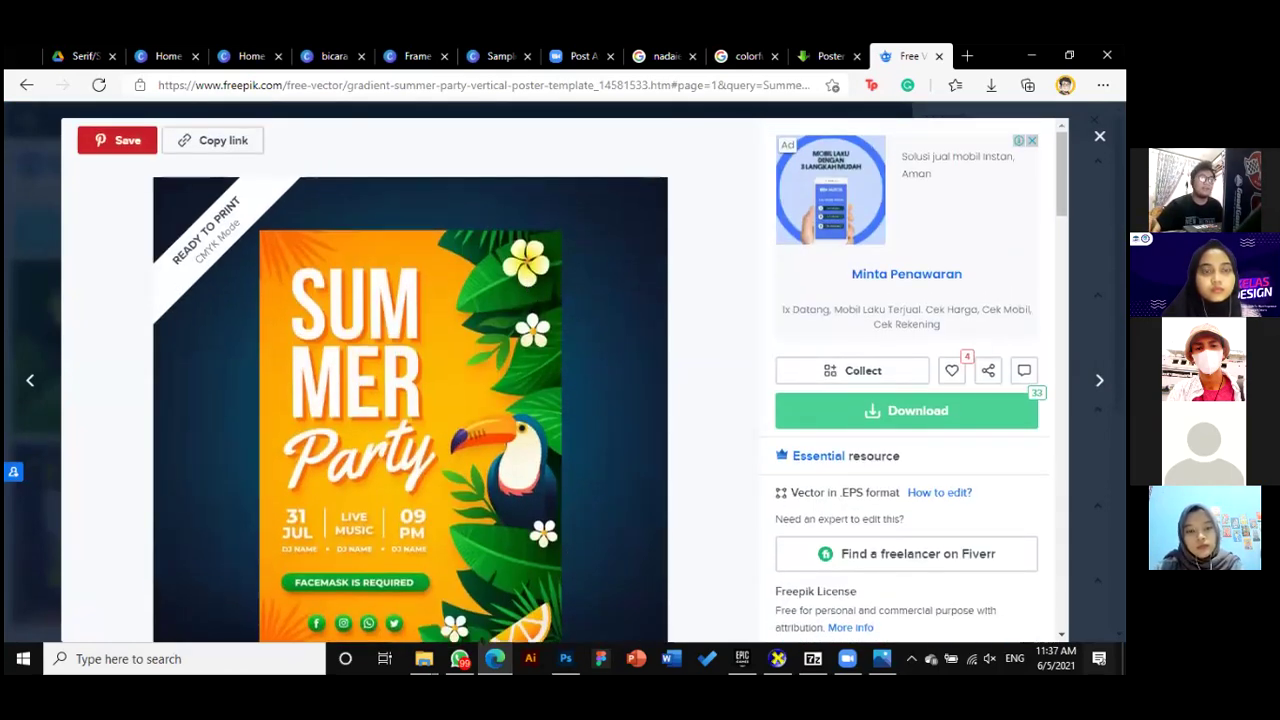
{"action": "scroll", "coordinate": [551, 435], "scroll_direction": "down", "scroll_amount": 1}
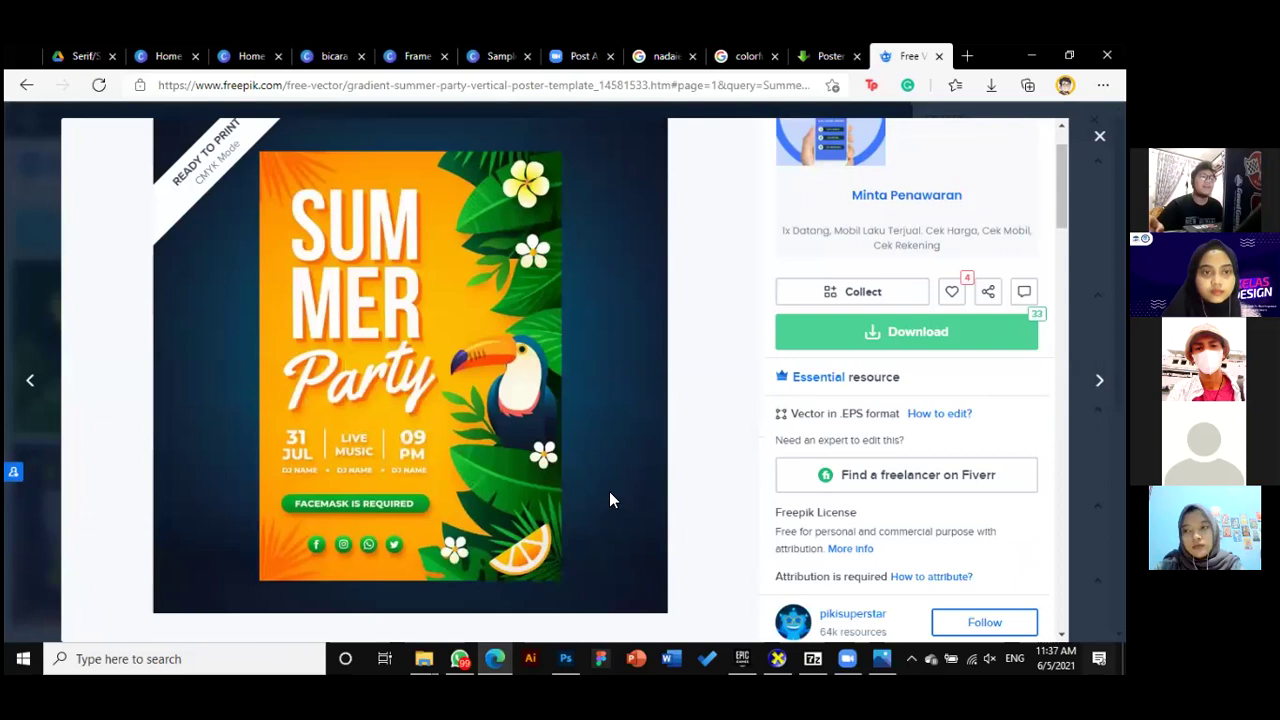
{"action": "scroll", "coordinate": [560, 472], "scroll_direction": "up", "scroll_amount": 1}
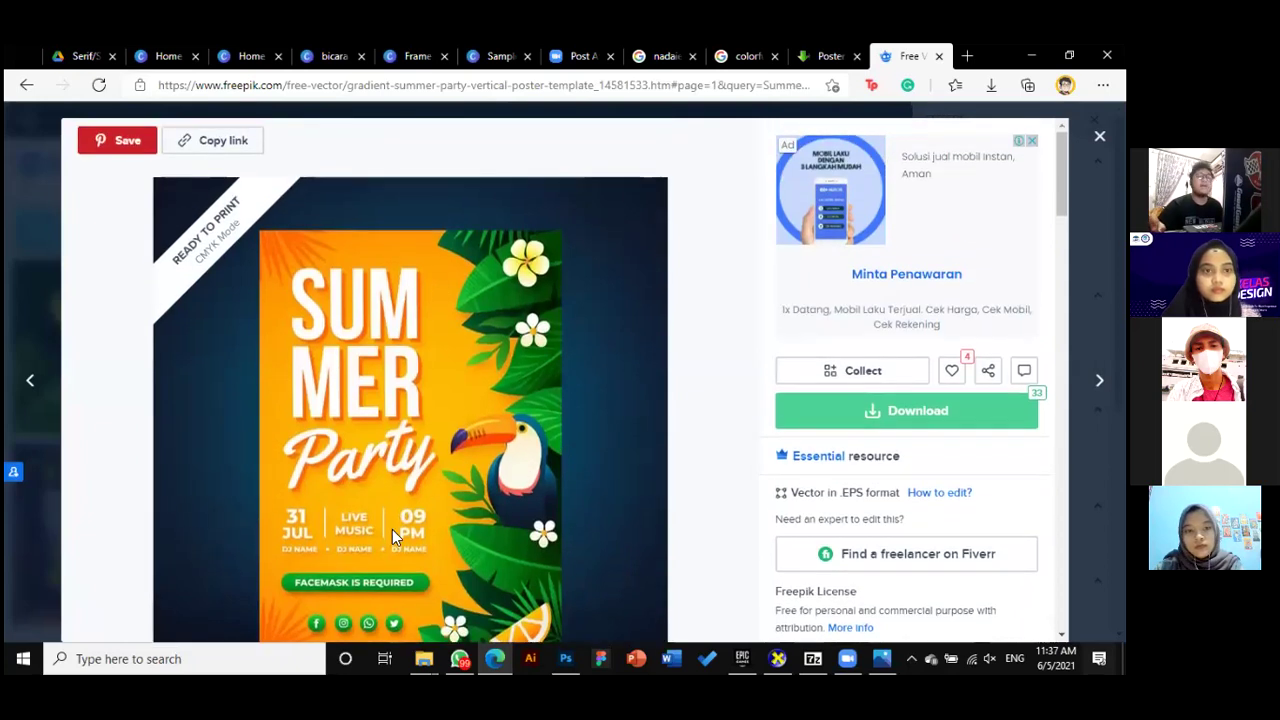
{"action": "scroll", "coordinate": [562, 526], "scroll_direction": "down", "scroll_amount": 3}
{"action": "scroll", "coordinate": [568, 532], "scroll_direction": "up", "scroll_amount": 3}
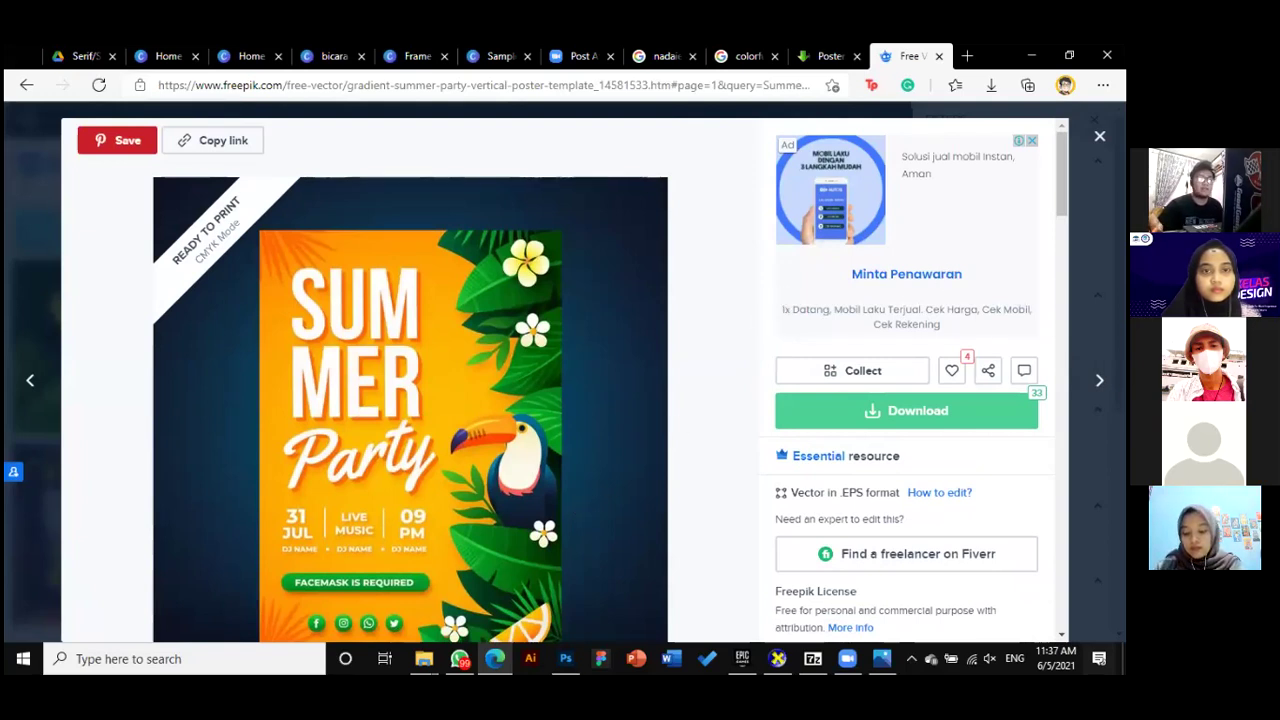
{"action": "key", "text": "Escape"}
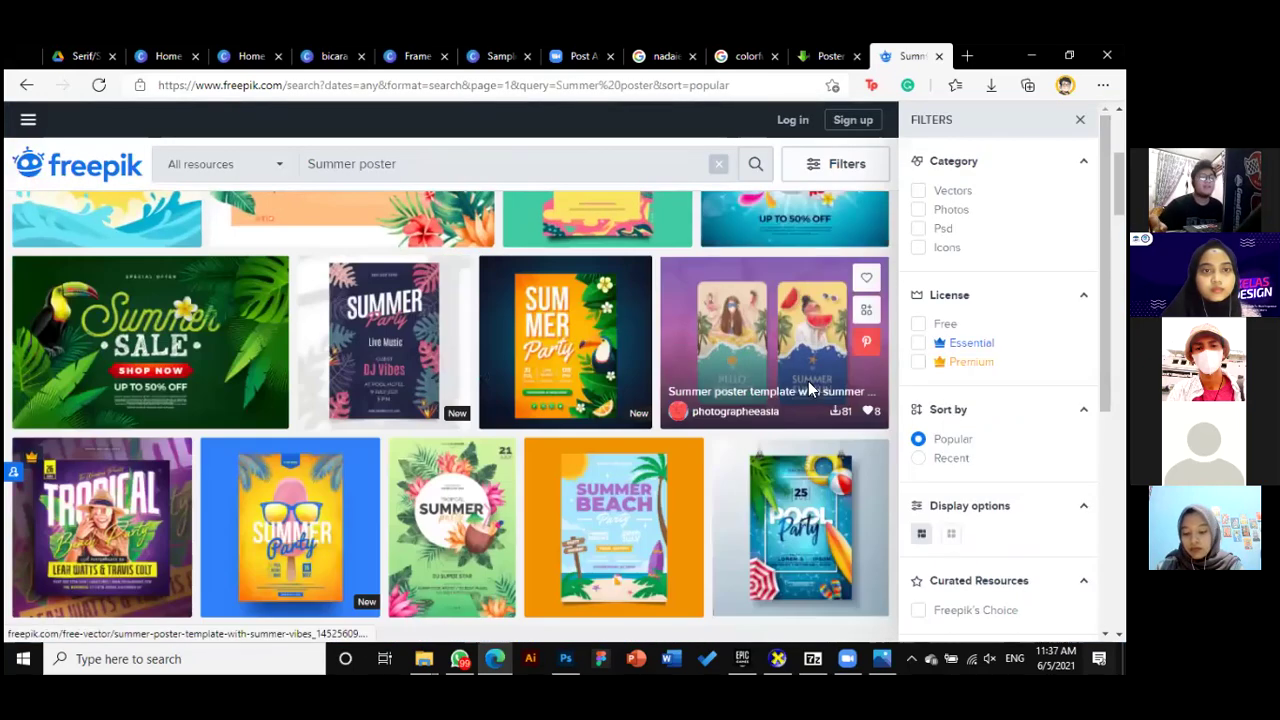
Scroll further through 'Summer poster' results, including Summer Sensation and Summer Party designs
{"action": "scroll", "coordinate": [808, 385], "scroll_direction": "up", "scroll_amount": 5}
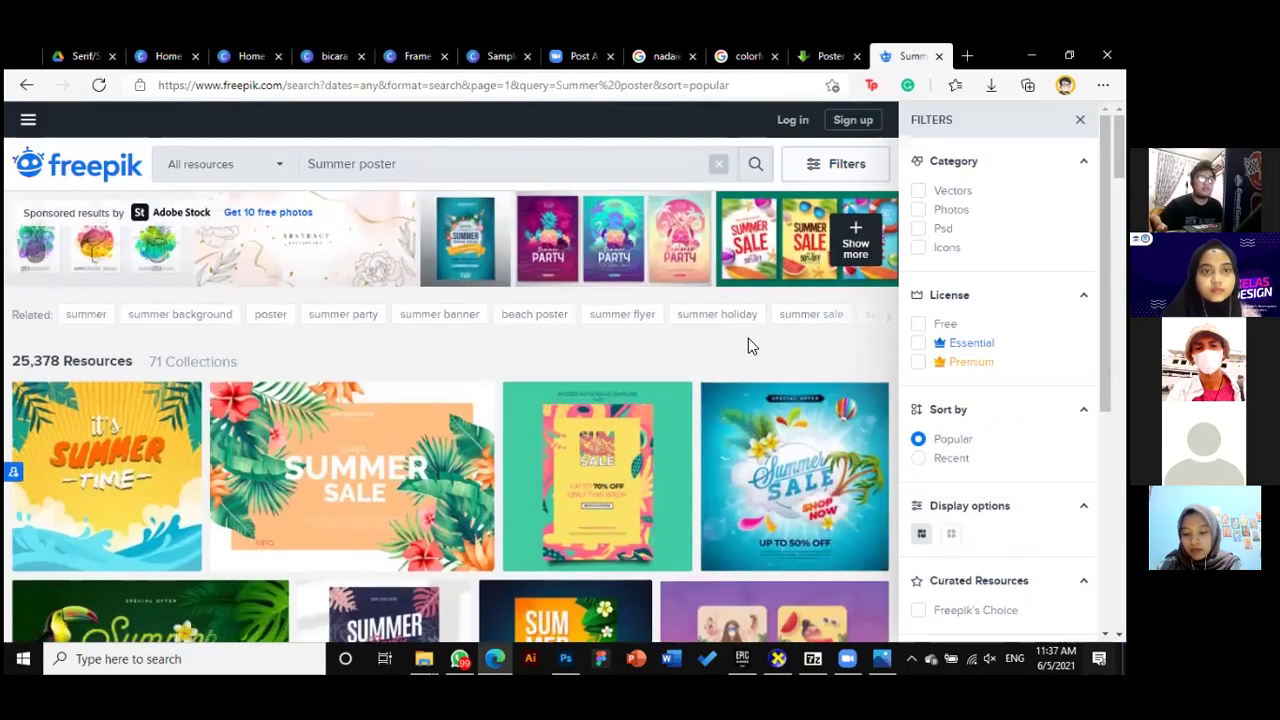
{"action": "scroll", "coordinate": [772, 340], "scroll_direction": "down", "scroll_amount": 3}
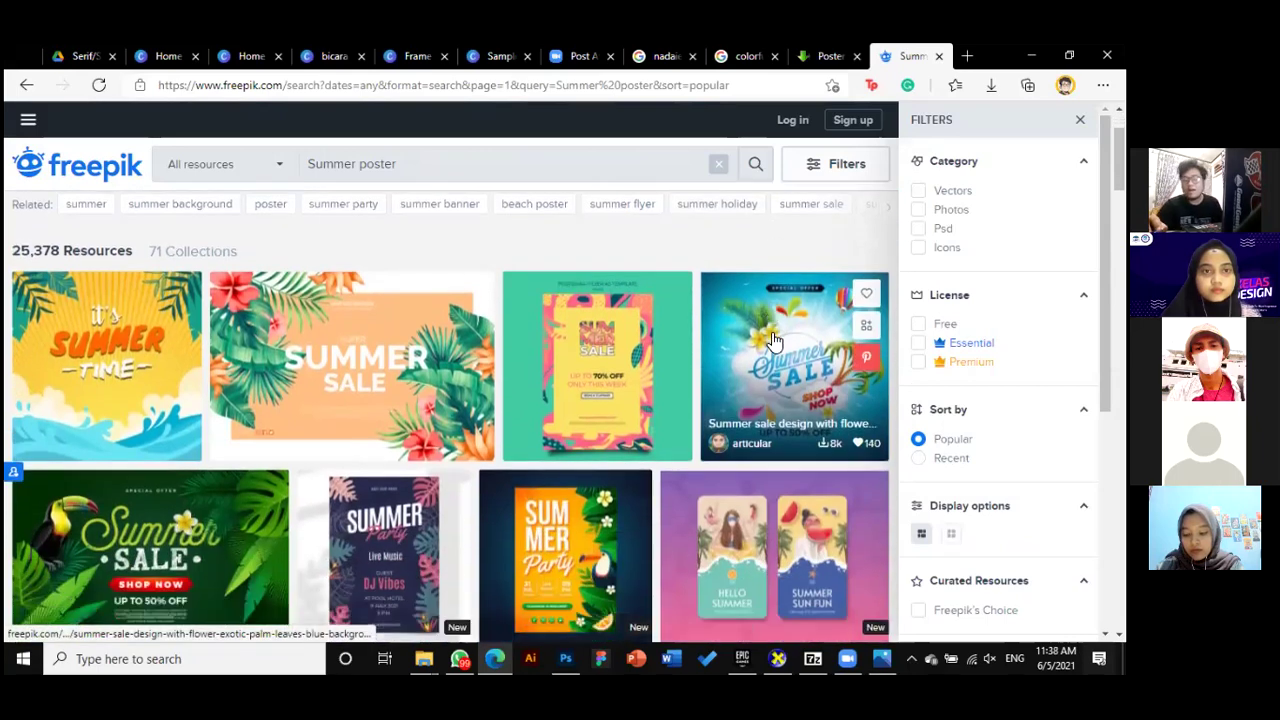
{"action": "scroll", "coordinate": [770, 365], "scroll_direction": "down", "scroll_amount": 2}
{"action": "scroll", "coordinate": [778, 375], "scroll_direction": "down", "scroll_amount": 4}
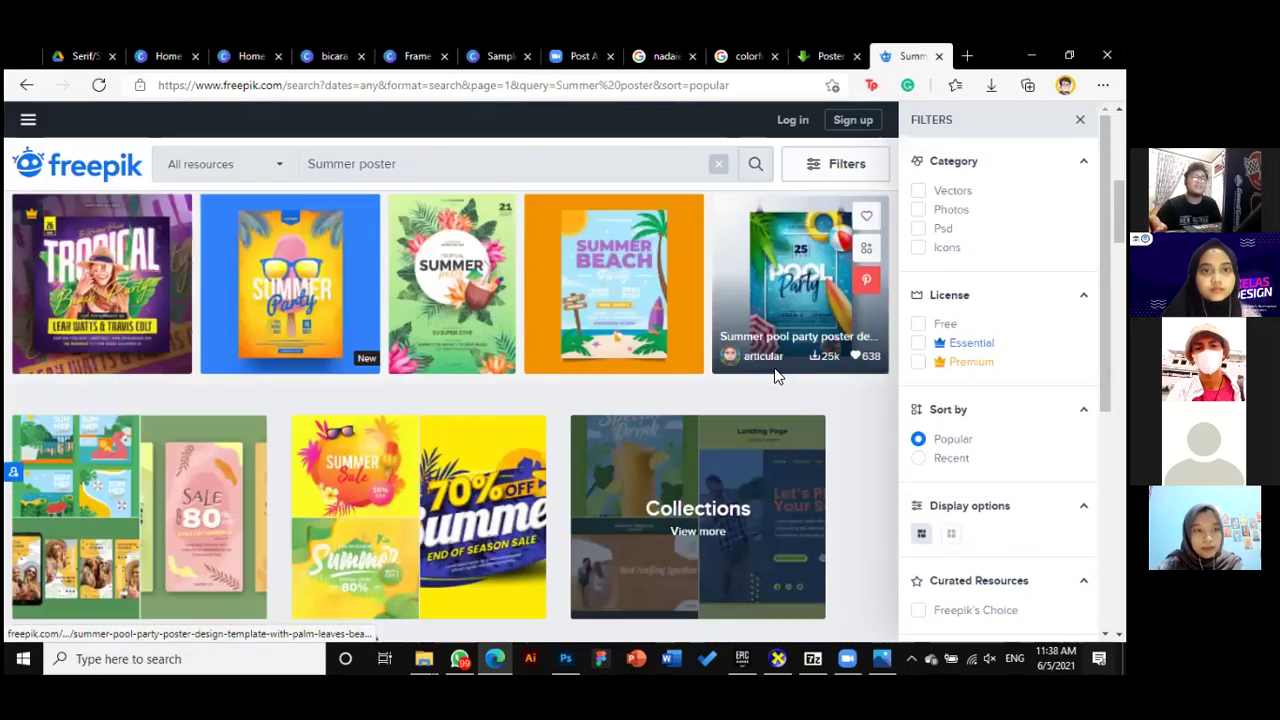
{"action": "scroll", "coordinate": [780, 377], "scroll_direction": "down", "scroll_amount": 3}
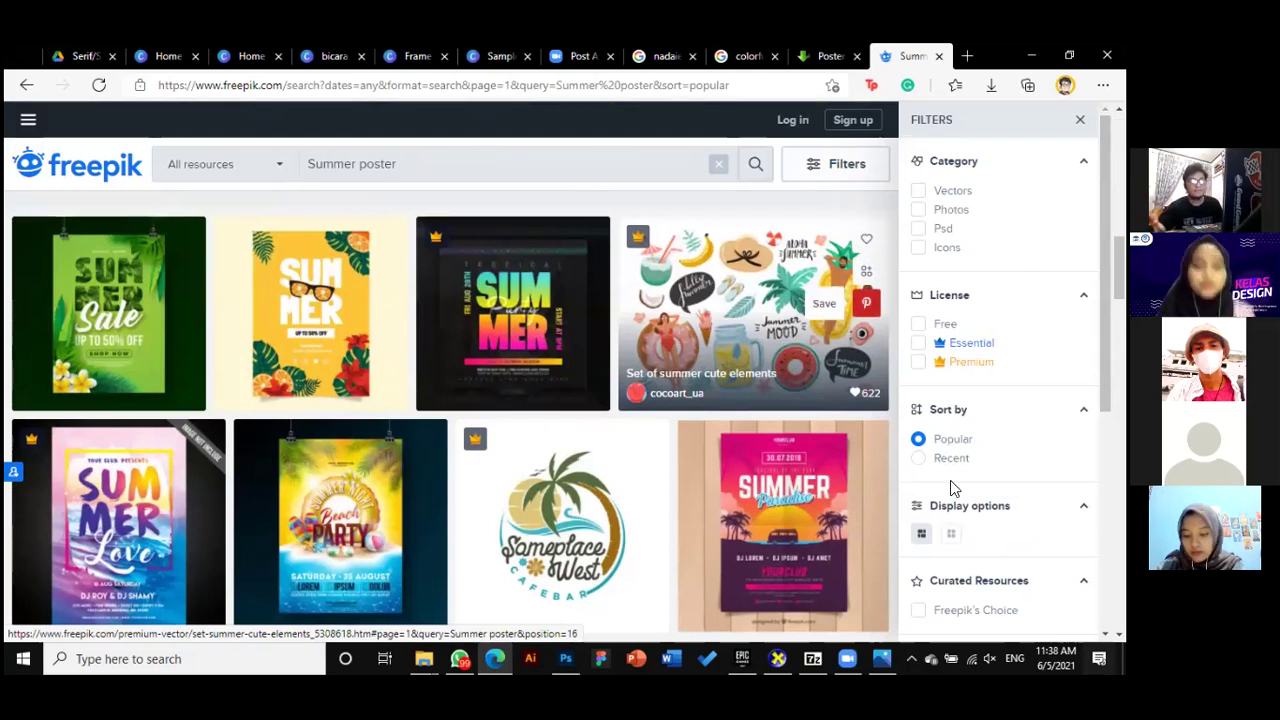
{"action": "scroll", "coordinate": [763, 541], "scroll_direction": "down", "scroll_amount": 3}
{"action": "scroll", "coordinate": [763, 541], "scroll_direction": "down", "scroll_amount": 4}
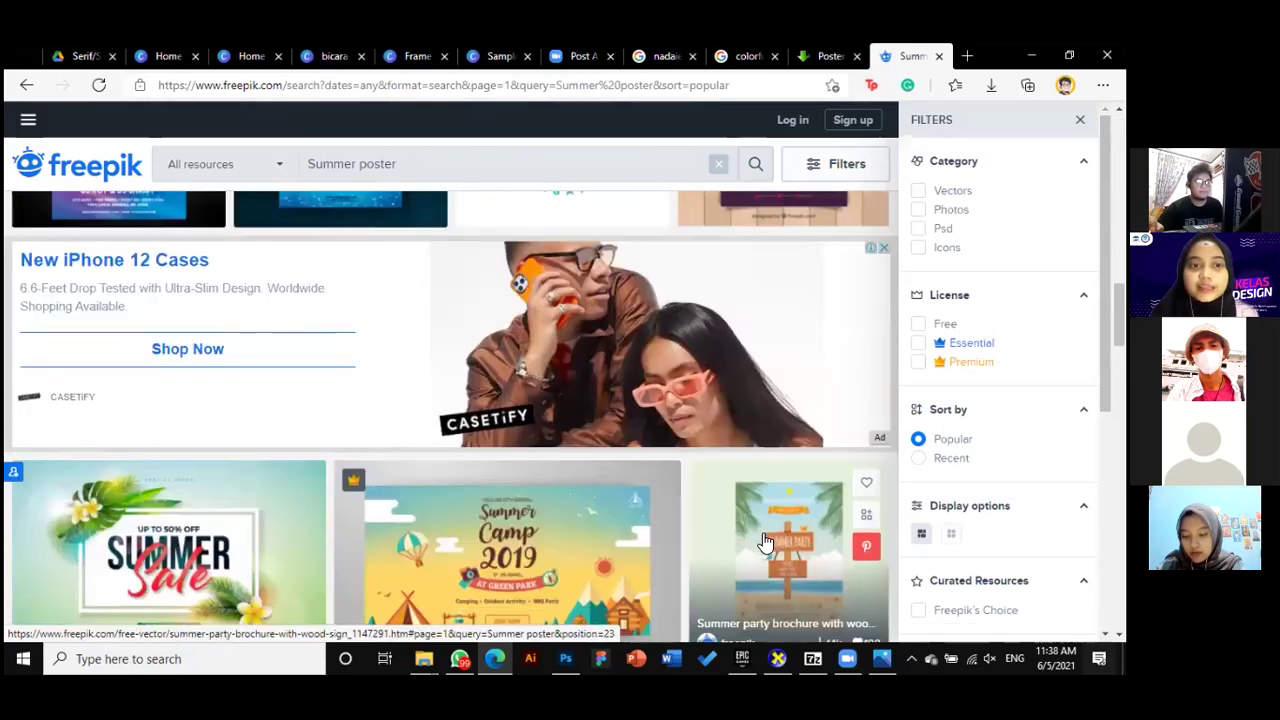
{"action": "scroll", "coordinate": [756, 548], "scroll_direction": "down", "scroll_amount": 2}
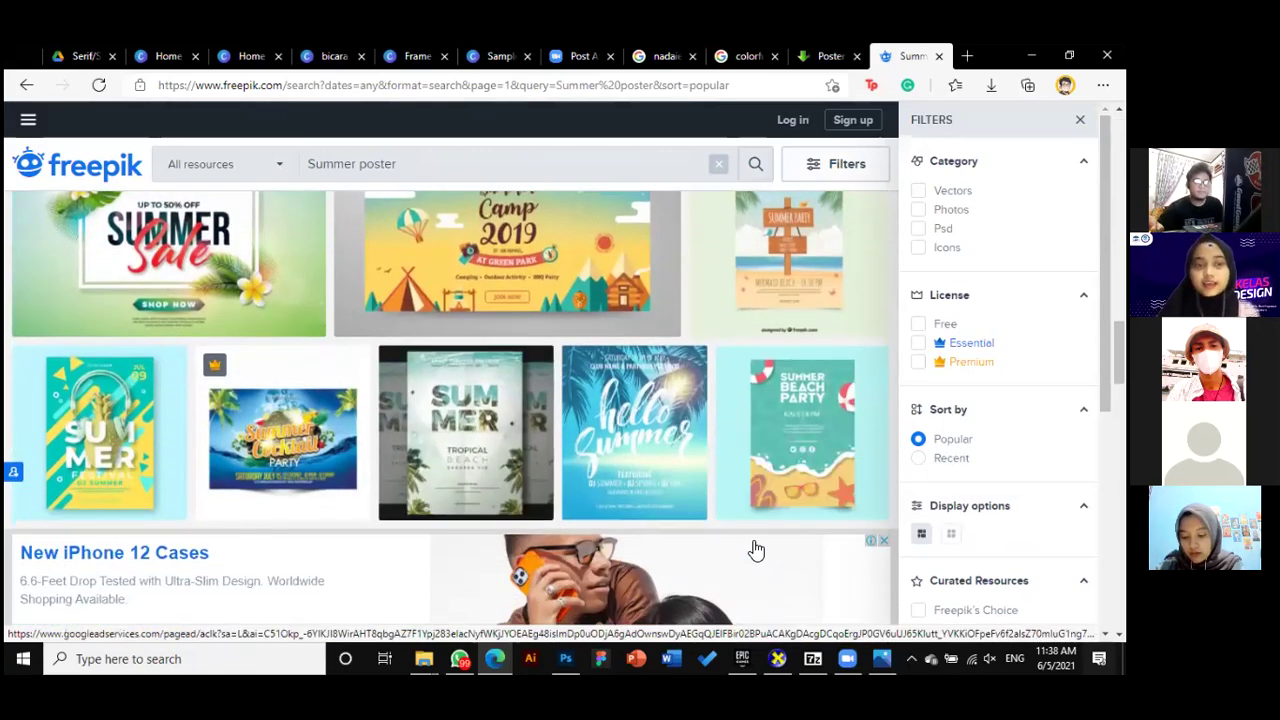
{"action": "scroll", "coordinate": [756, 548], "scroll_direction": "down", "scroll_amount": 1}
{"action": "scroll", "coordinate": [756, 548], "scroll_direction": "down", "scroll_amount": 3}
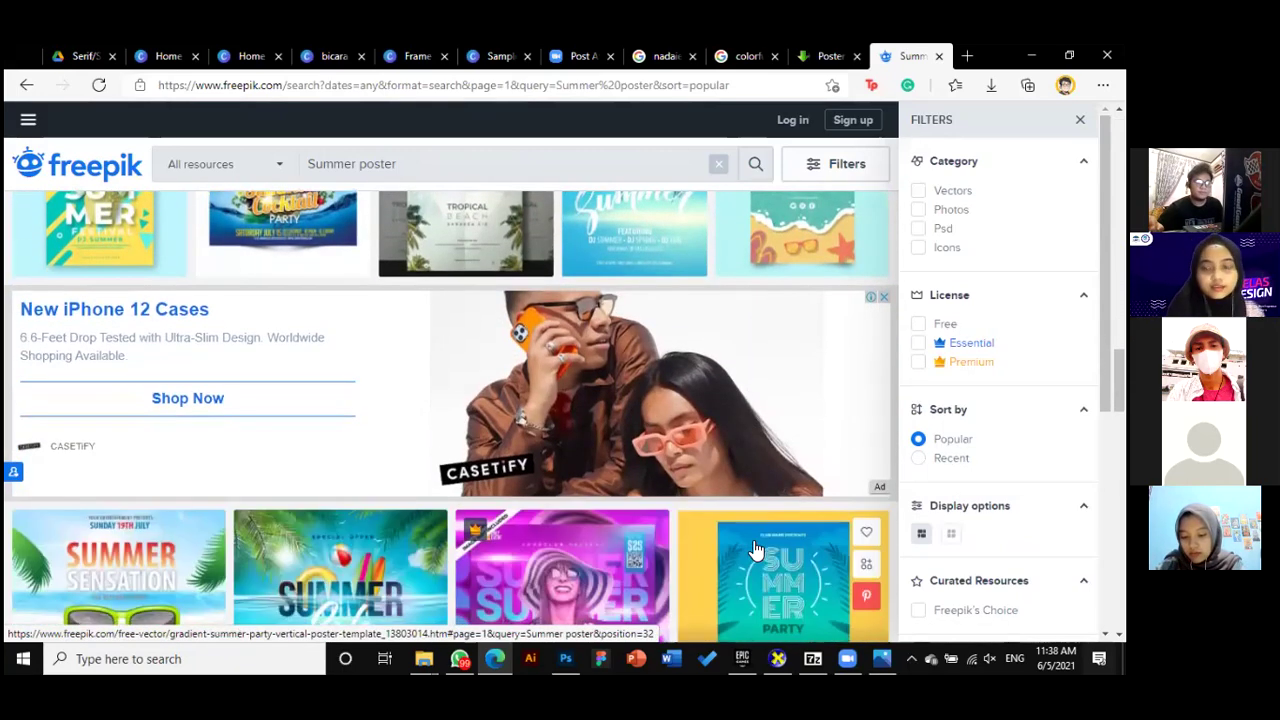
{"action": "scroll", "coordinate": [756, 548], "scroll_direction": "down", "scroll_amount": 3}
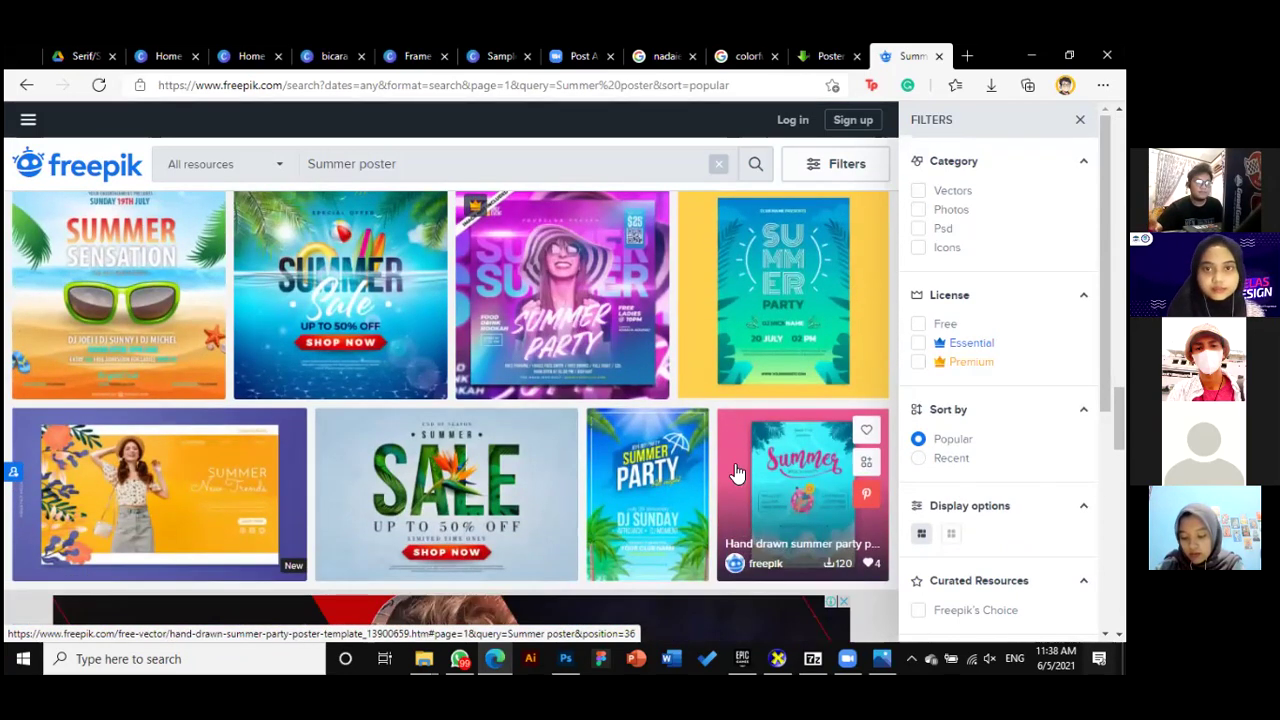
Back in Canva, delete the Business Guide second page from the BISA design
{"action": "left_click", "coordinate": [335, 56]}
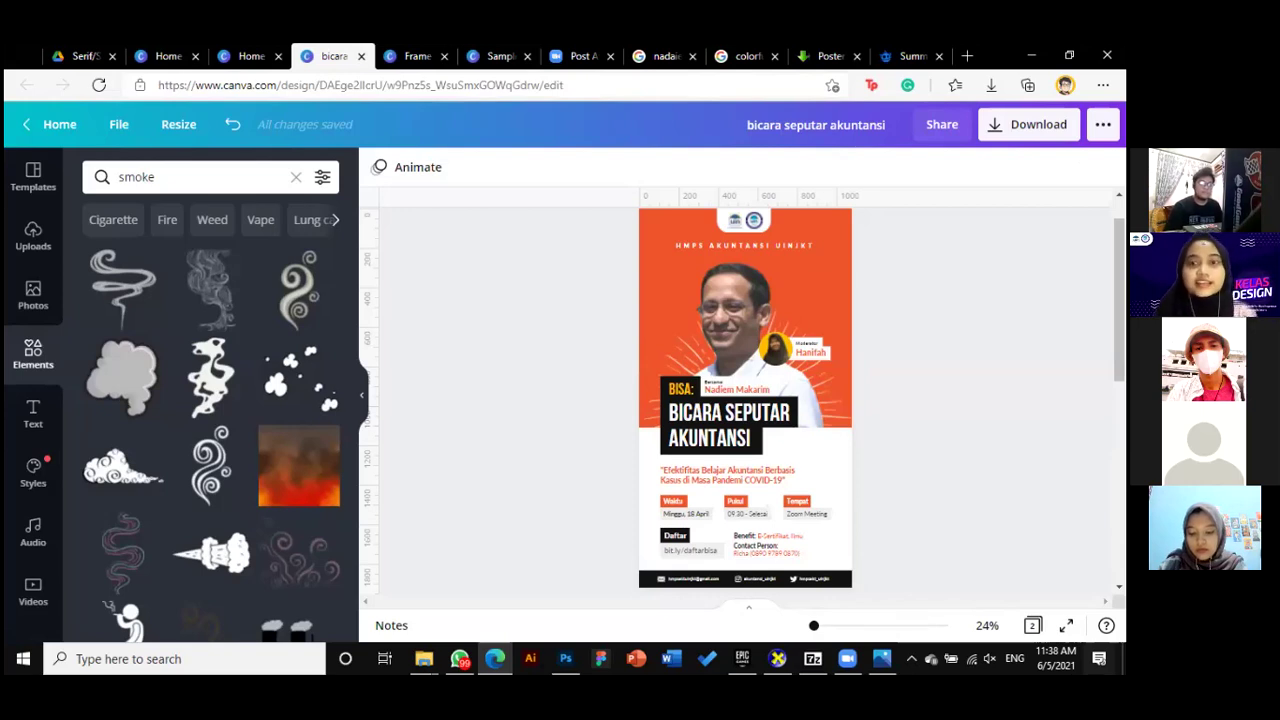
{"action": "scroll", "coordinate": [838, 433], "scroll_direction": "down", "scroll_amount": 3}
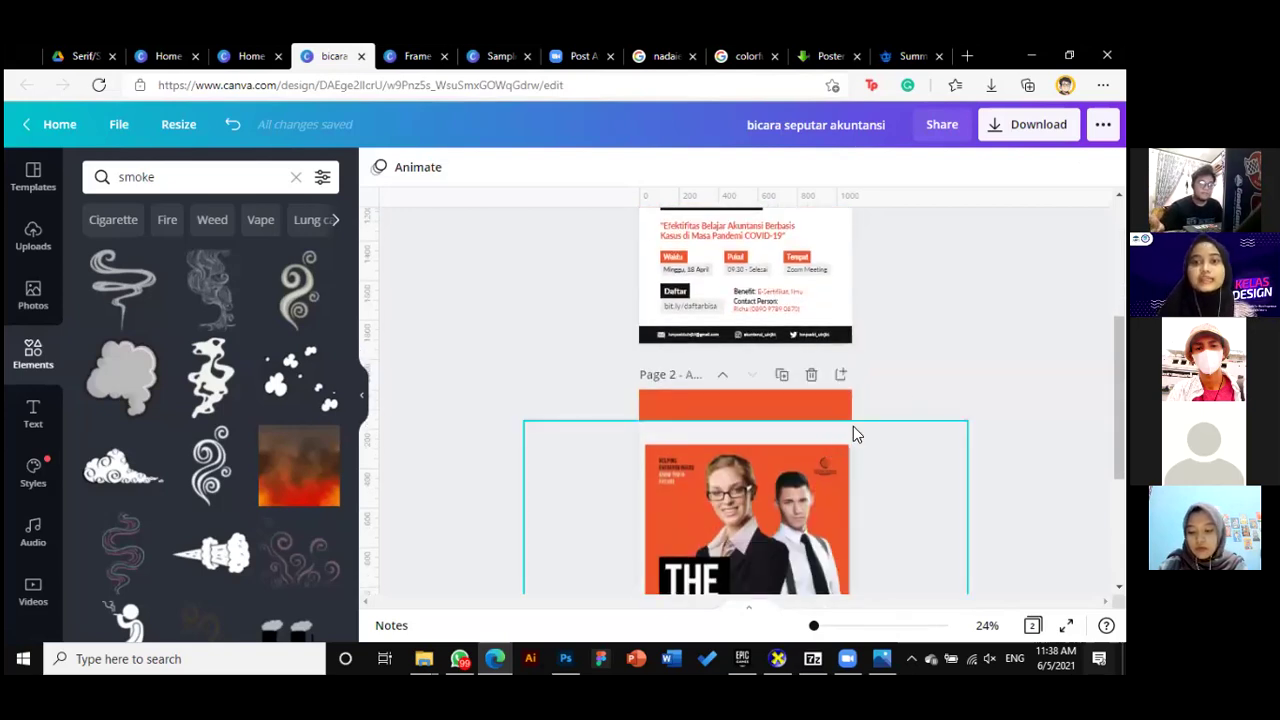
{"action": "scroll", "coordinate": [943, 448], "scroll_direction": "down", "scroll_amount": 2}
{"action": "scroll", "coordinate": [825, 390], "scroll_direction": "up", "scroll_amount": 1}
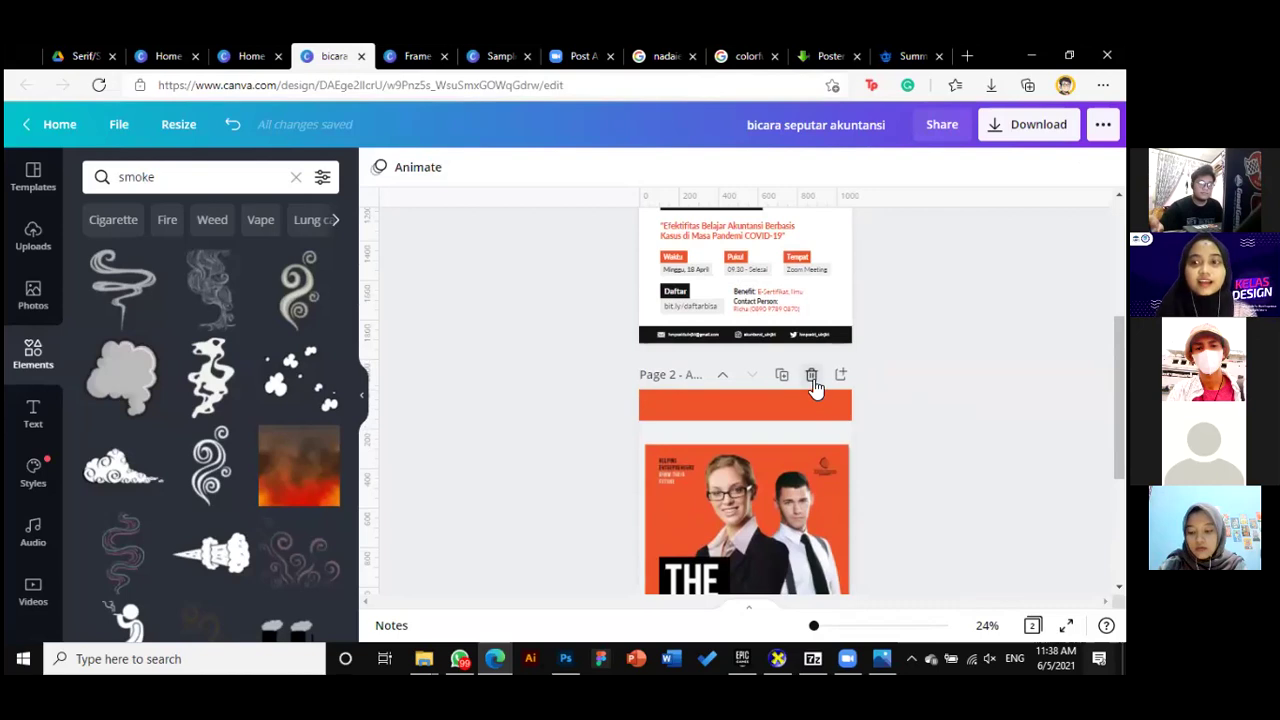
{"action": "left_click", "coordinate": [811, 374]}
{"action": "scroll", "coordinate": [937, 437], "scroll_direction": "down", "scroll_amount": 1}
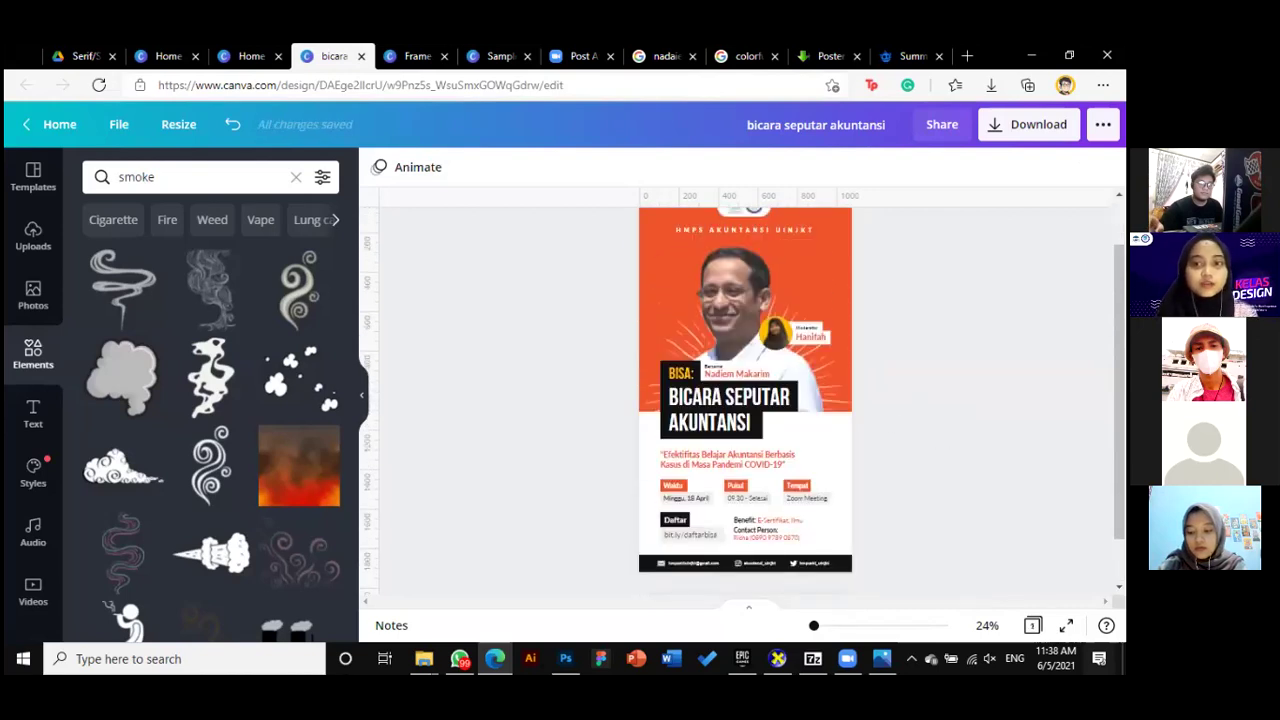
Copy a 'Share a link to use as template' link for the design
{"action": "left_click", "coordinate": [940, 124]}
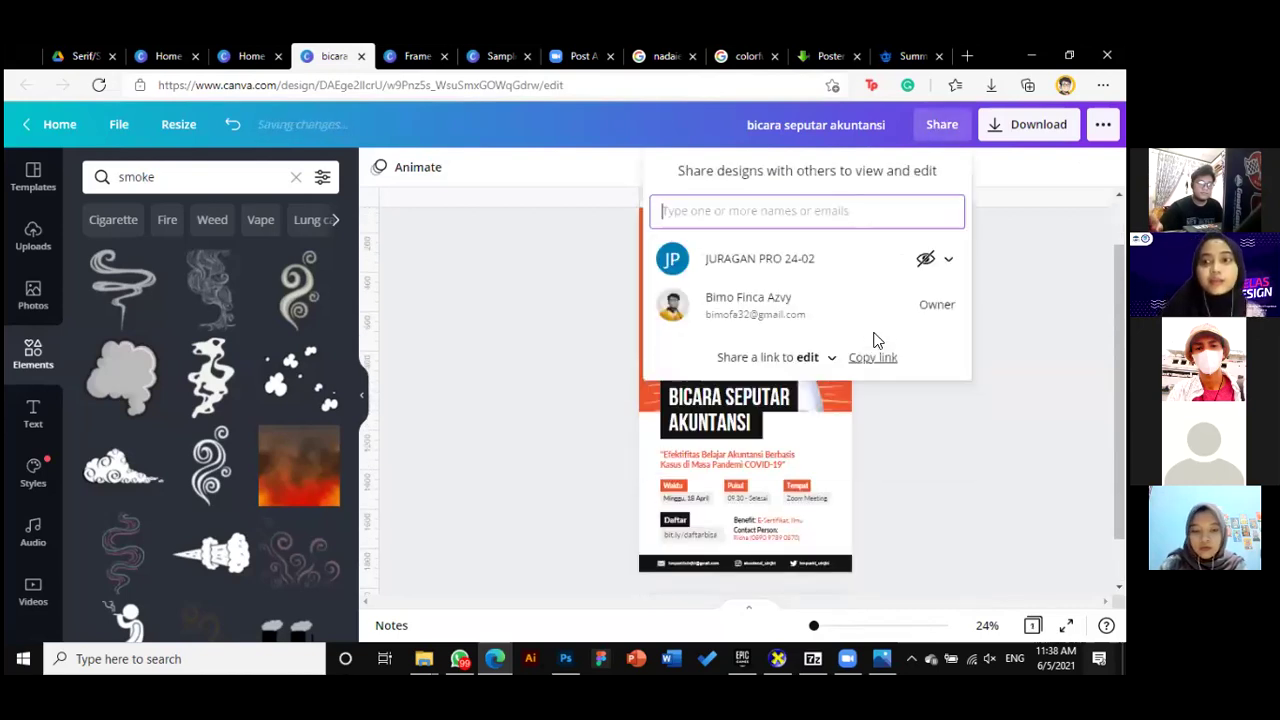
{"action": "left_click", "coordinate": [815, 357]}
{"action": "left_click", "coordinate": [842, 395]}
{"action": "left_click", "coordinate": [912, 357]}
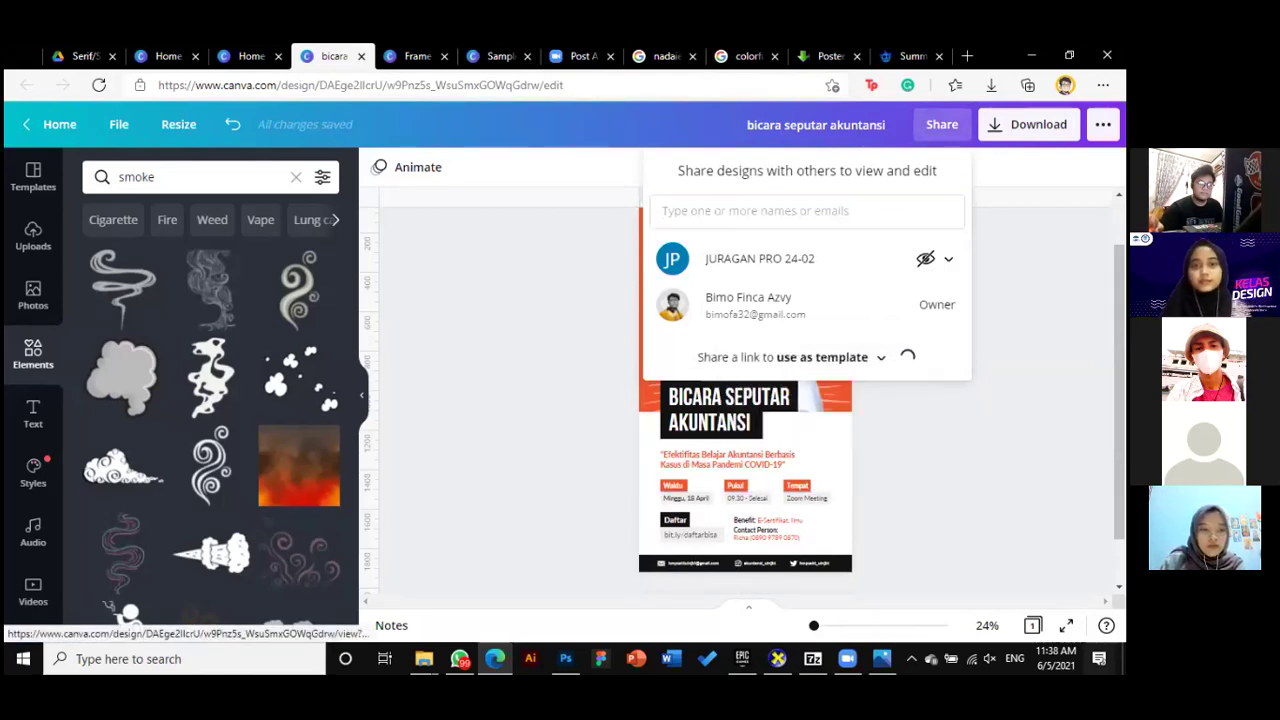
{"action": "key", "text": "Escape"}
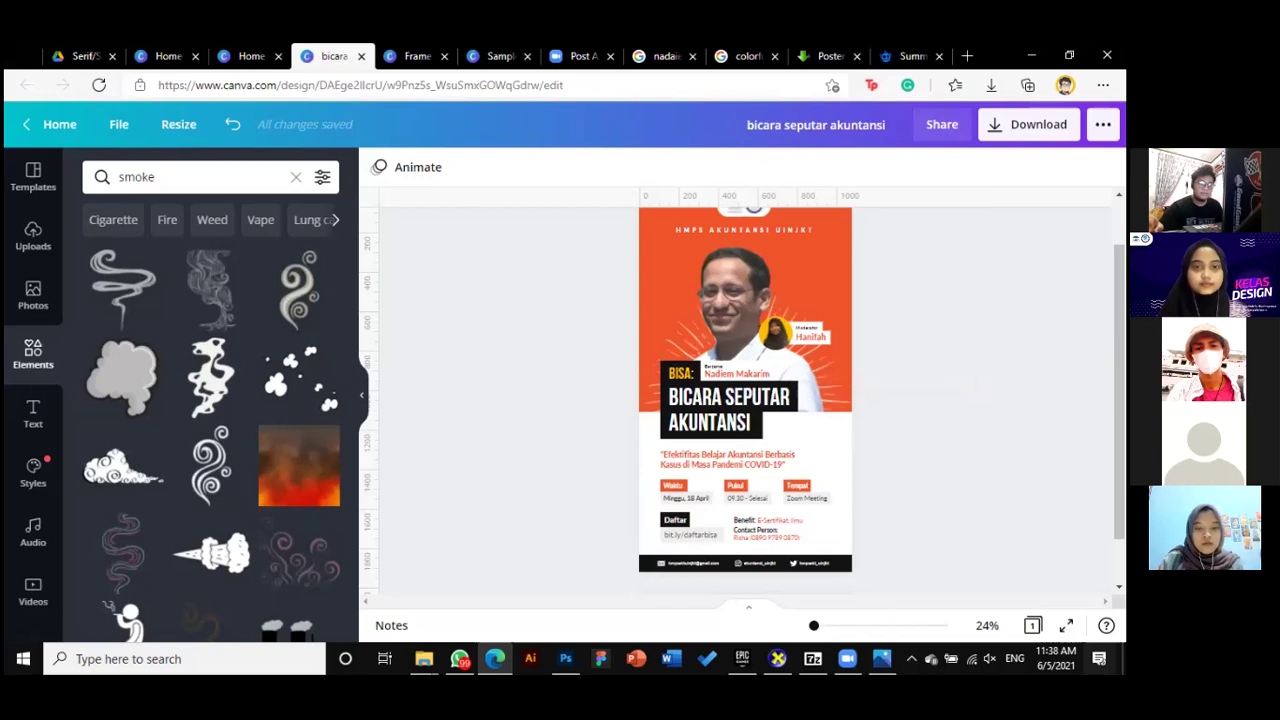
{"action": "scroll", "coordinate": [745, 400], "scroll_direction": "up", "scroll_amount": 1}
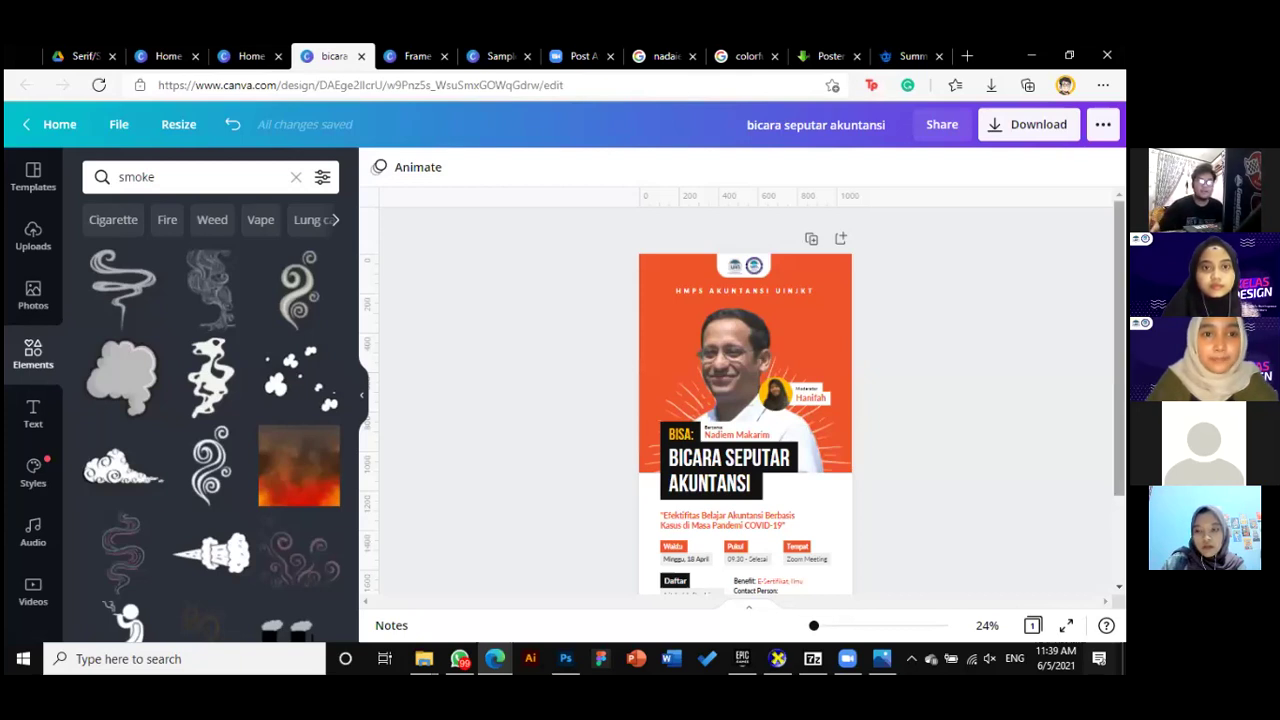
{"action": "scroll", "coordinate": [743, 404], "scroll_direction": "down", "scroll_amount": 1}
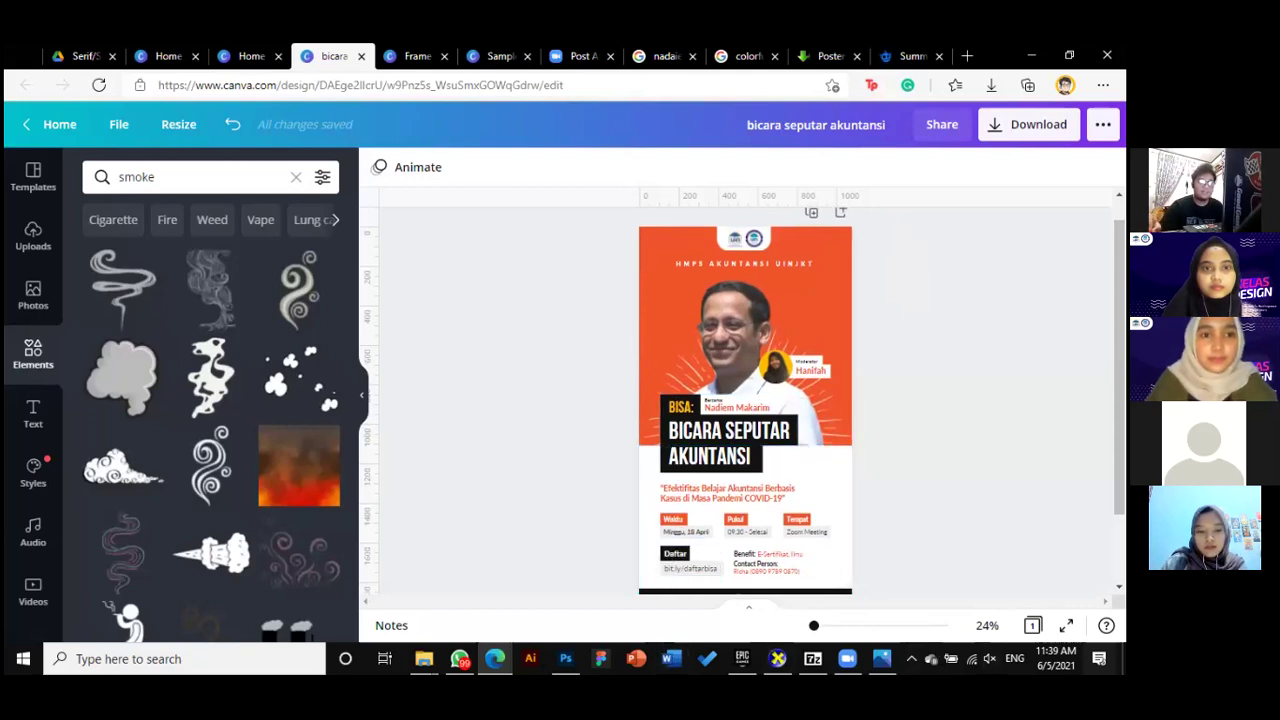
{"action": "scroll", "coordinate": [745, 400], "scroll_direction": "down", "scroll_amount": 1}
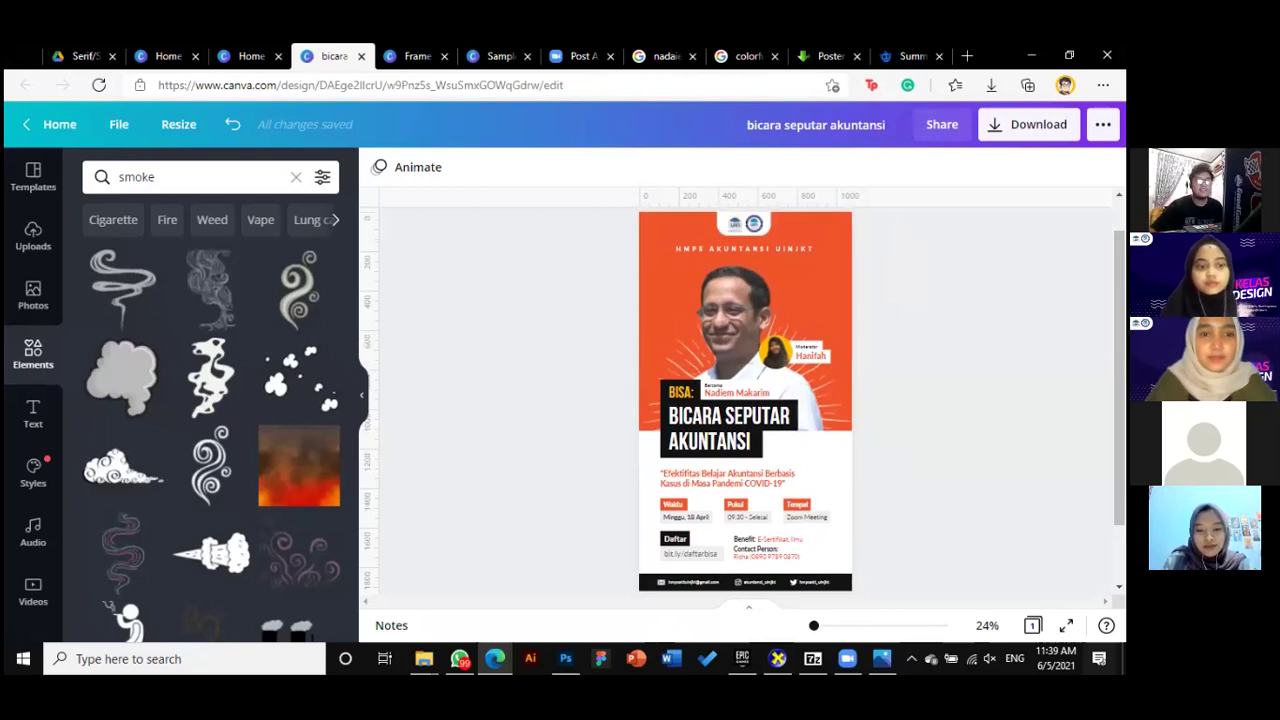
{"action": "scroll", "coordinate": [934, 271], "scroll_direction": "up", "scroll_amount": 1}
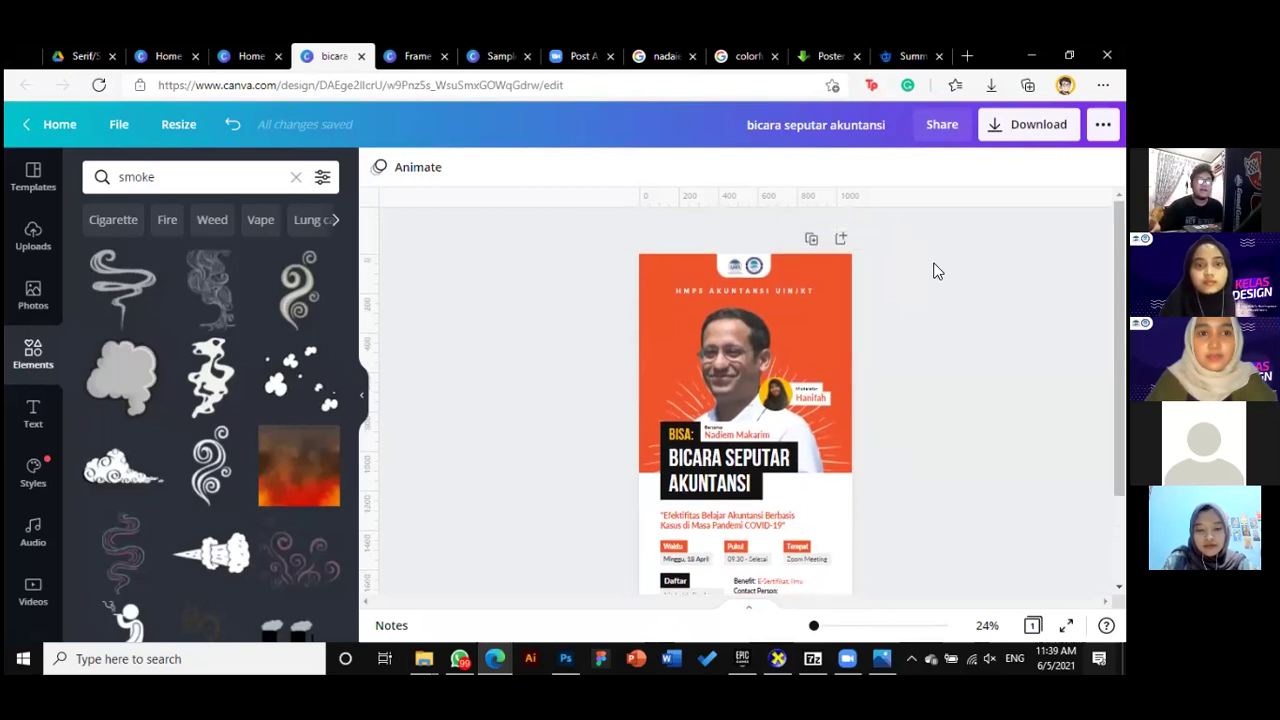
{"action": "left_click", "coordinate": [944, 130]}
{"action": "key", "text": "Escape"}
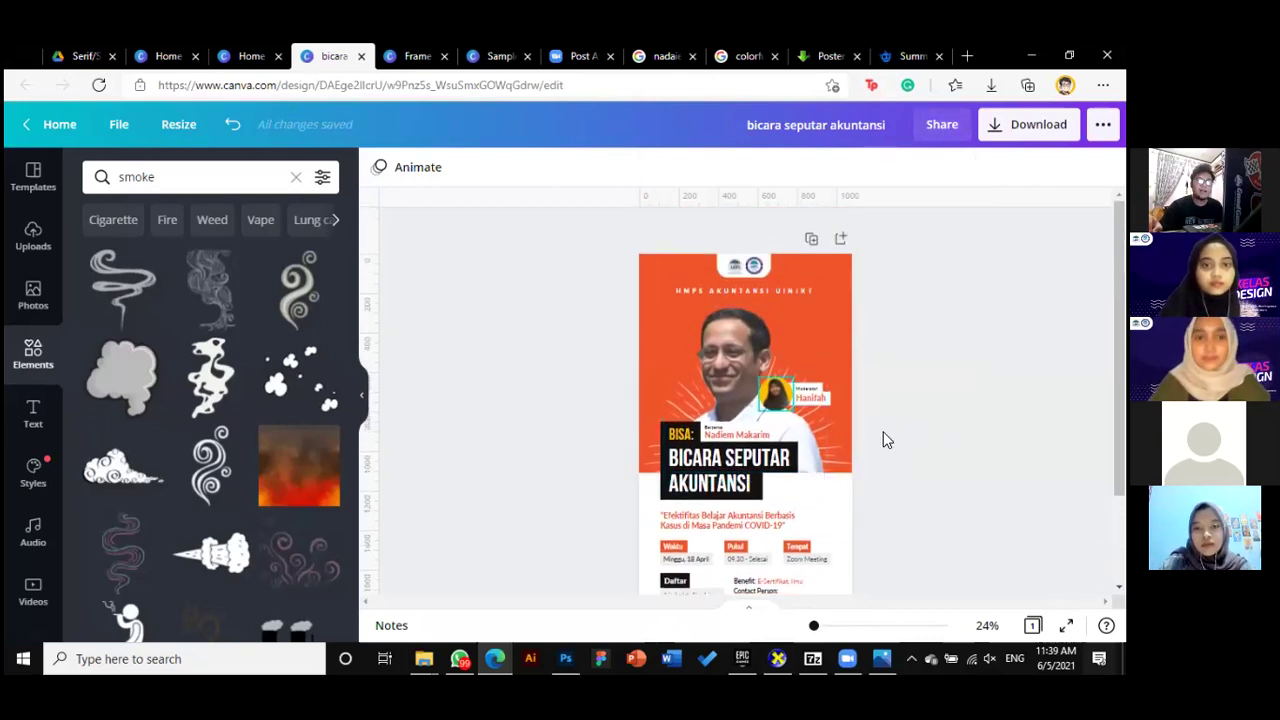
{"action": "scroll", "coordinate": [928, 440], "scroll_direction": "down", "scroll_amount": 1}
{"action": "scroll", "coordinate": [926, 433], "scroll_direction": "up", "scroll_amount": 1}
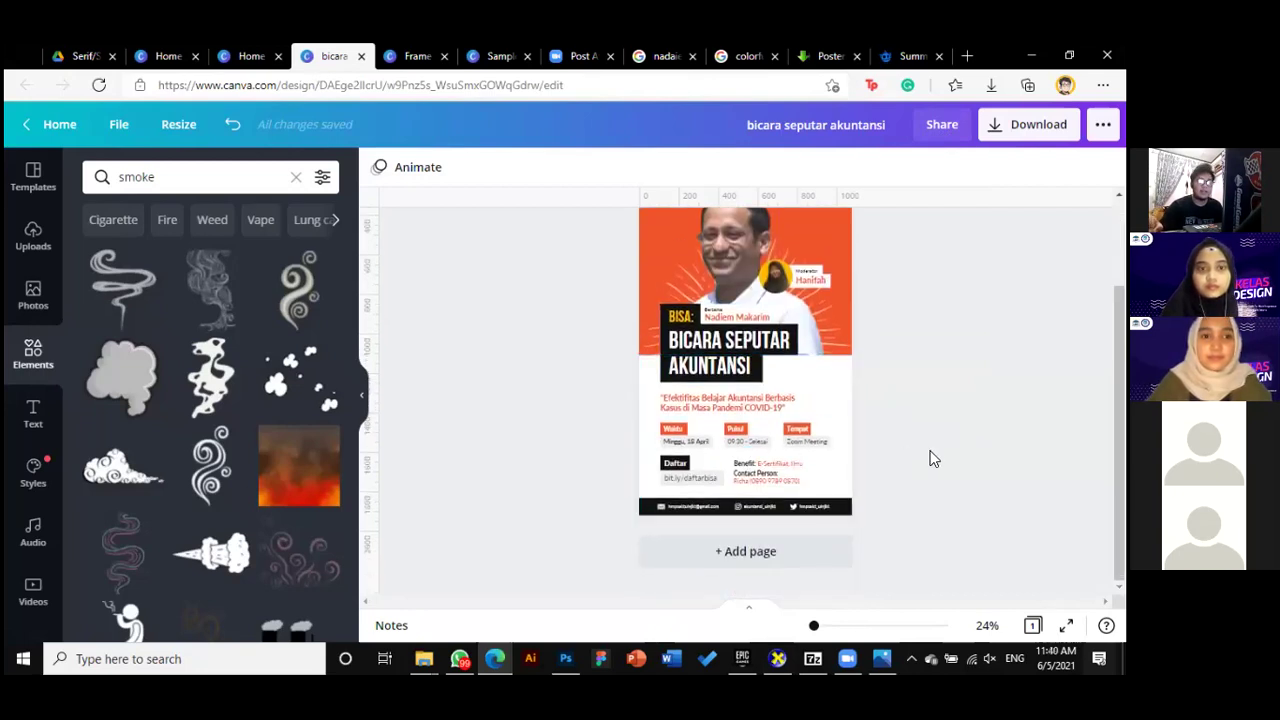
{"action": "scroll", "coordinate": [940, 360], "scroll_direction": "up", "scroll_amount": 2}
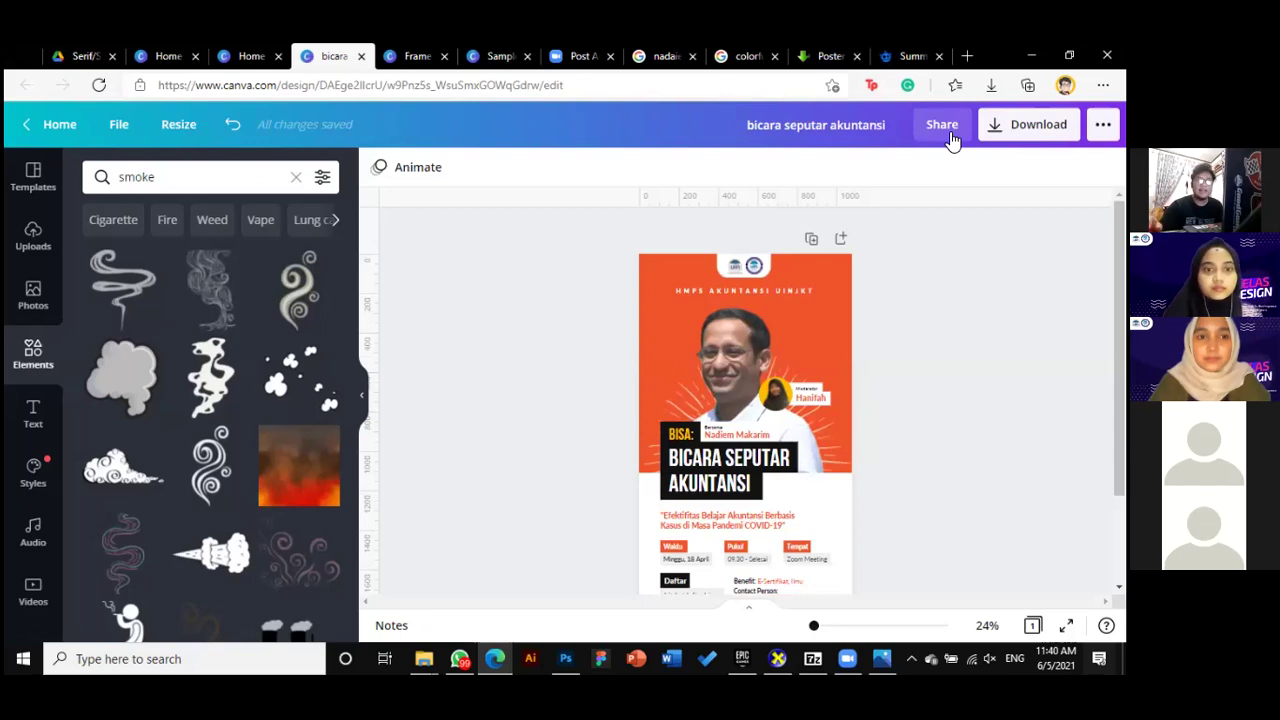
{"action": "scroll", "coordinate": [849, 409], "scroll_direction": "down", "scroll_amount": 2}
{"action": "scroll", "coordinate": [797, 446], "scroll_direction": "up", "scroll_amount": 2}
Copy the BISA poster's share link again with access set to 'use as template'
{"action": "left_click", "coordinate": [941, 124]}
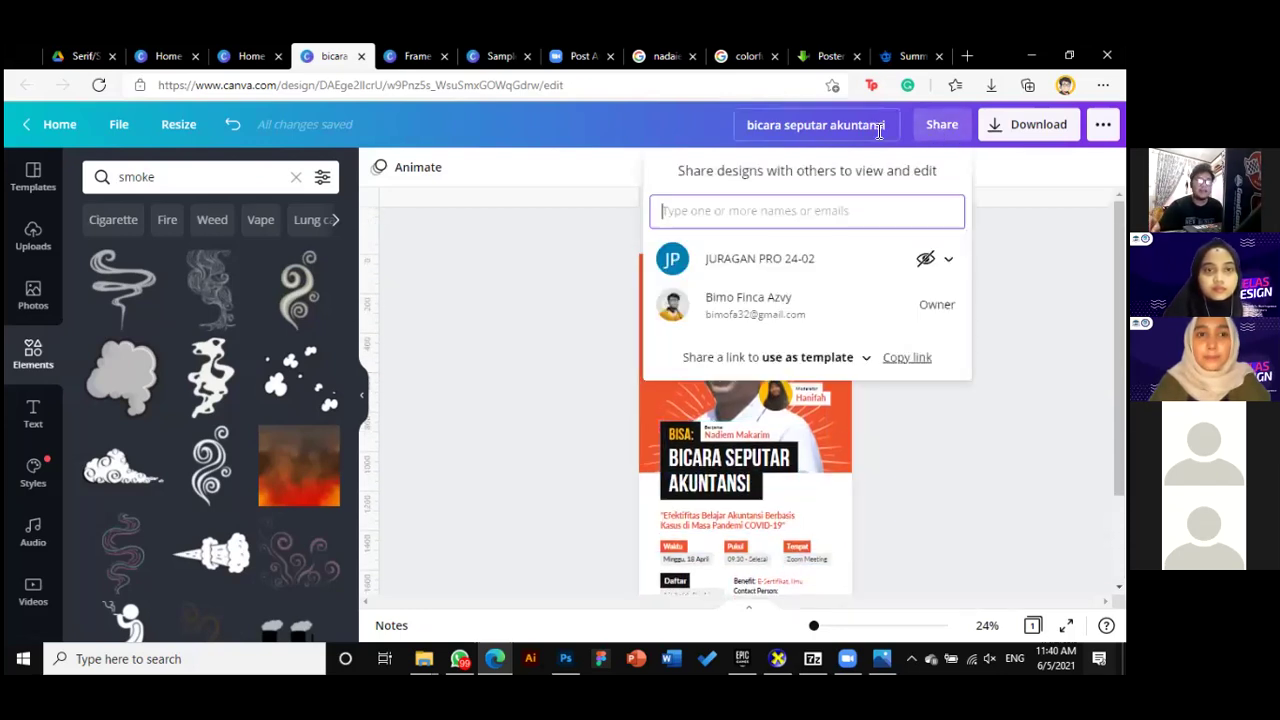
{"action": "left_click", "coordinate": [938, 124]}
{"action": "left_click", "coordinate": [946, 128]}
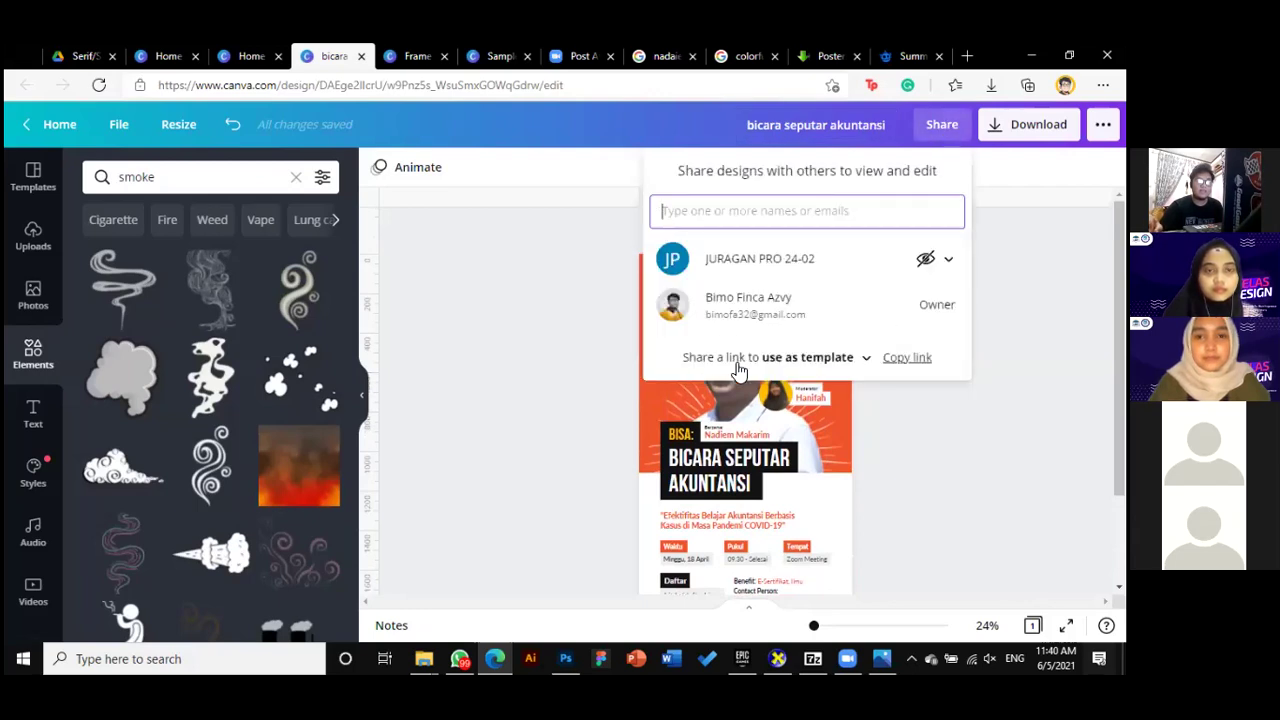
{"action": "left_click", "coordinate": [855, 358]}
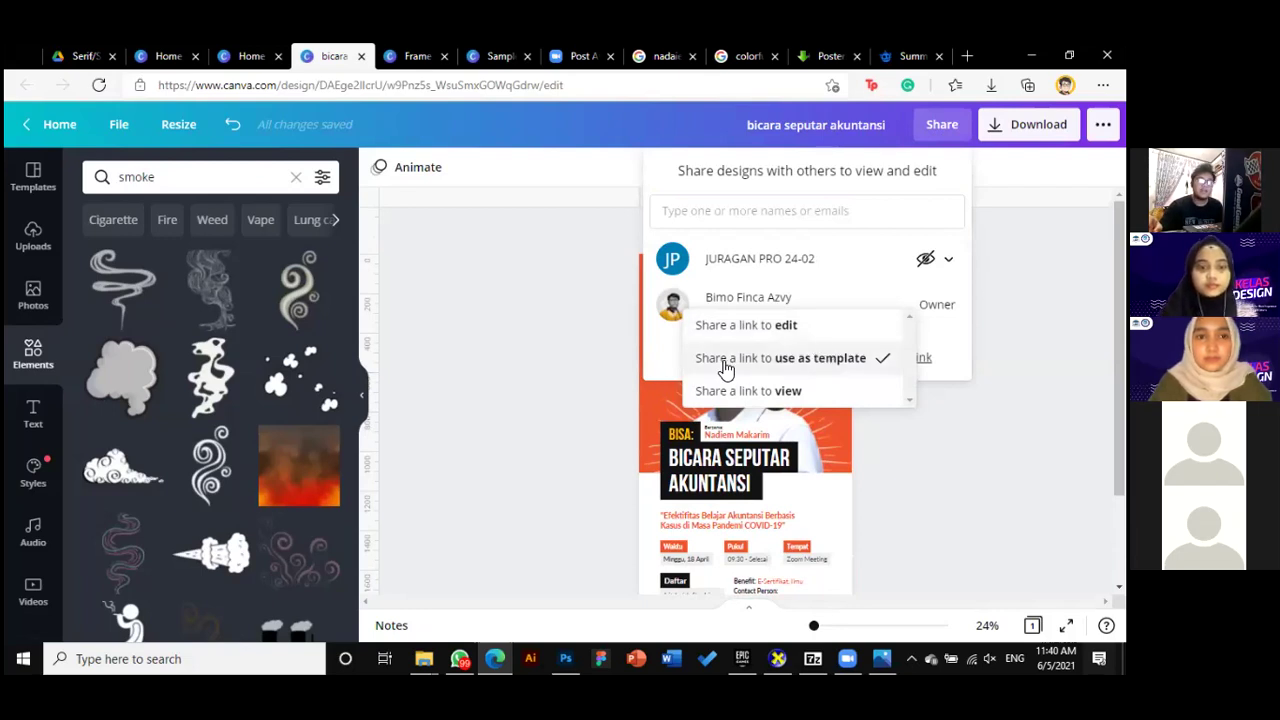
{"action": "left_click", "coordinate": [813, 367]}
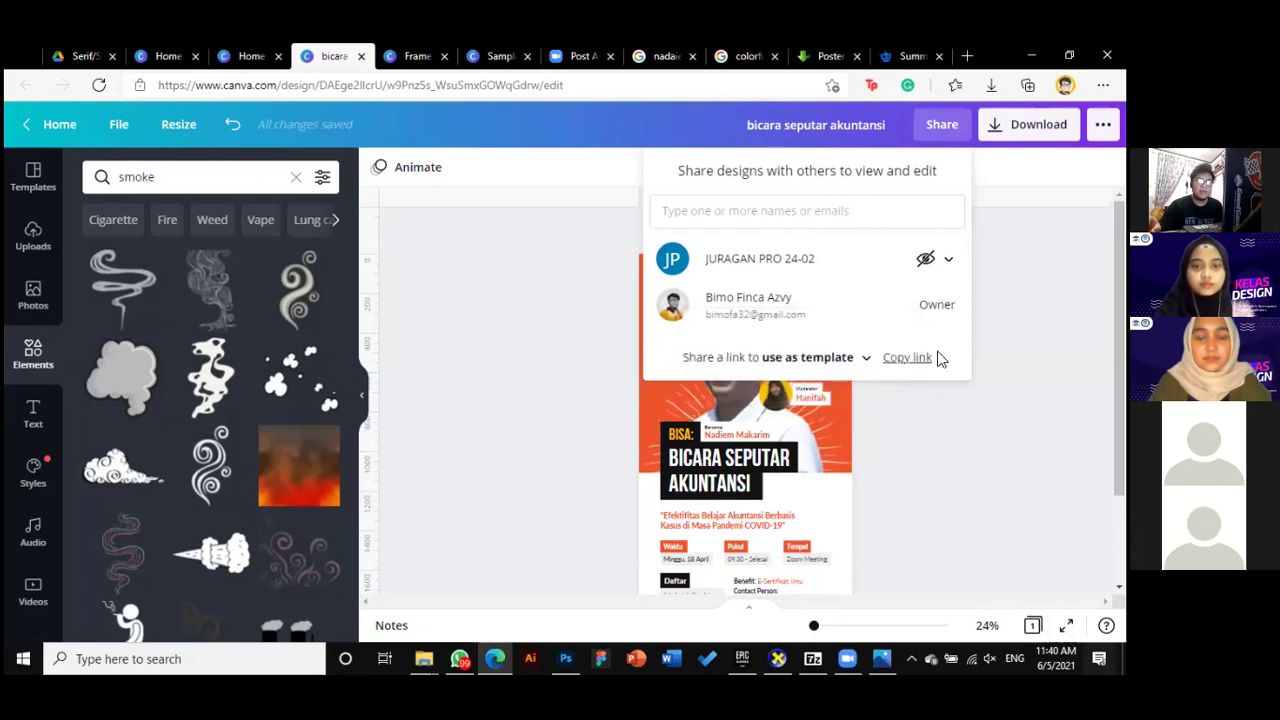
{"action": "left_click", "coordinate": [922, 360]}
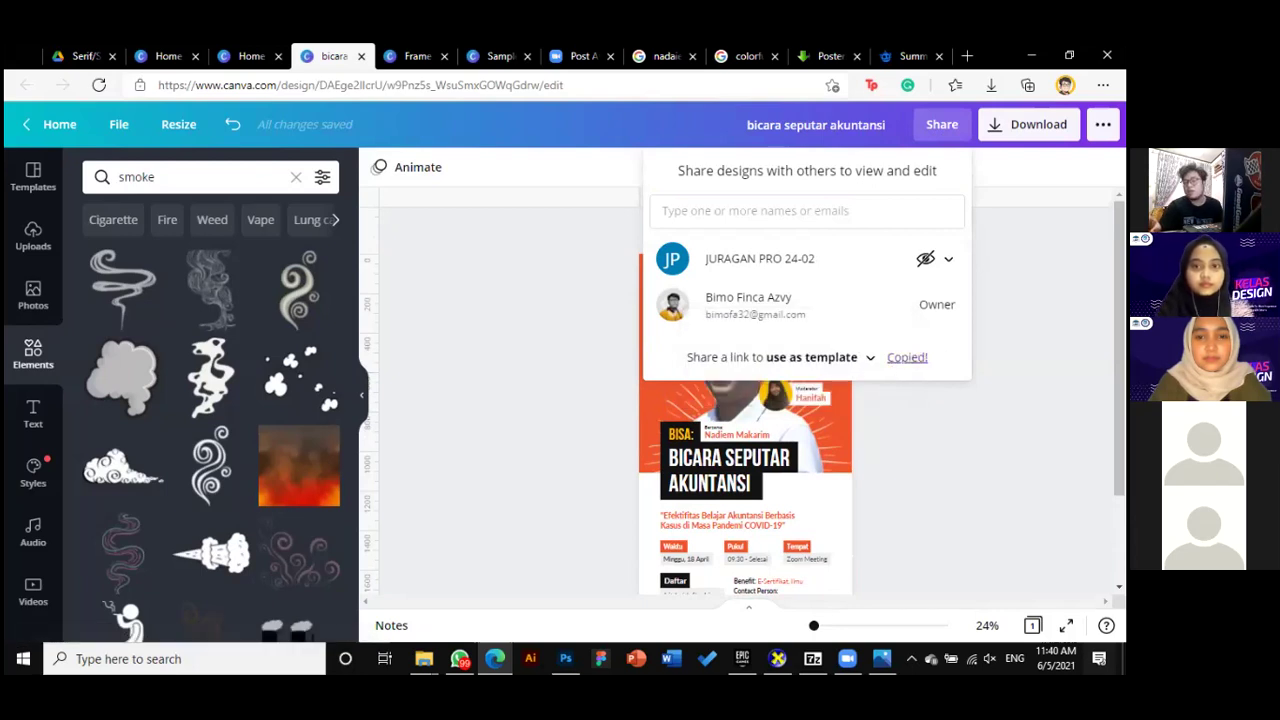
Close the sharing panel to return to the single-page poster
{"action": "left_click", "coordinate": [557, 390]}
{"action": "scroll", "coordinate": [557, 390], "scroll_direction": "down", "scroll_amount": 2}
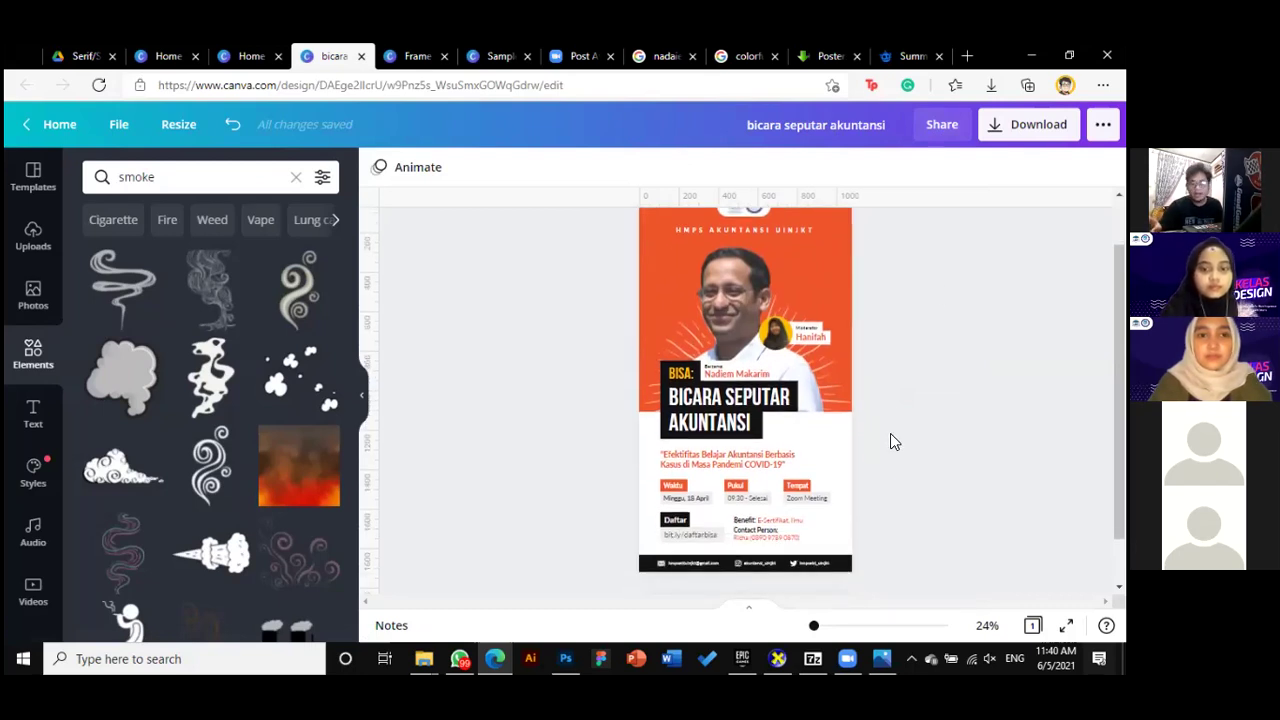
{"action": "scroll", "coordinate": [894, 444], "scroll_direction": "up", "scroll_amount": 1}
{"action": "scroll", "coordinate": [894, 448], "scroll_direction": "down", "scroll_amount": 1}
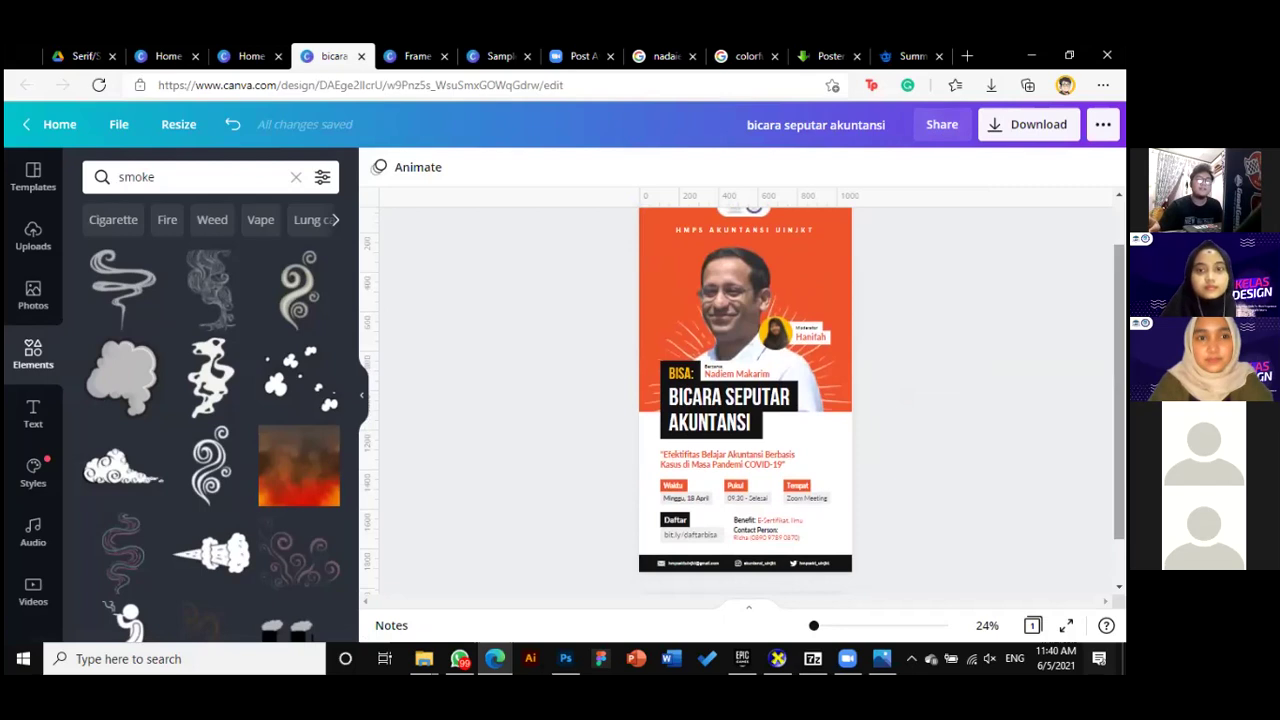
{"action": "scroll", "coordinate": [745, 400], "scroll_direction": "up", "scroll_amount": 1}
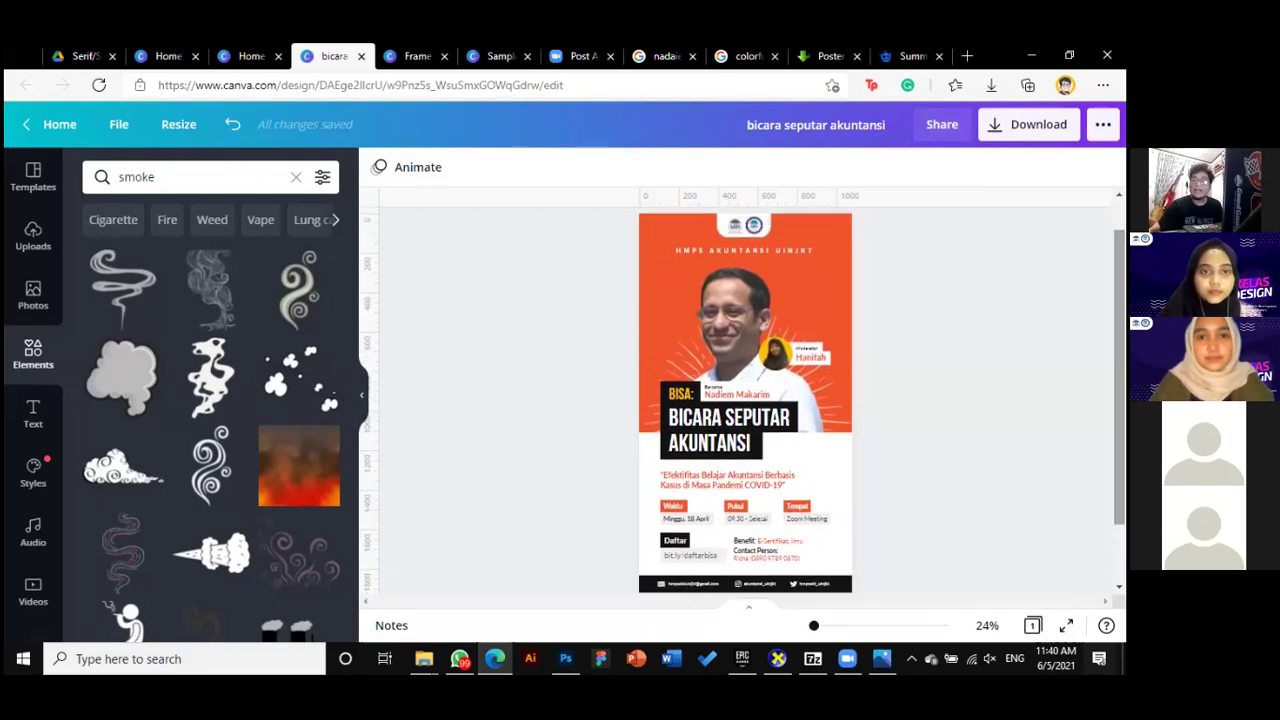